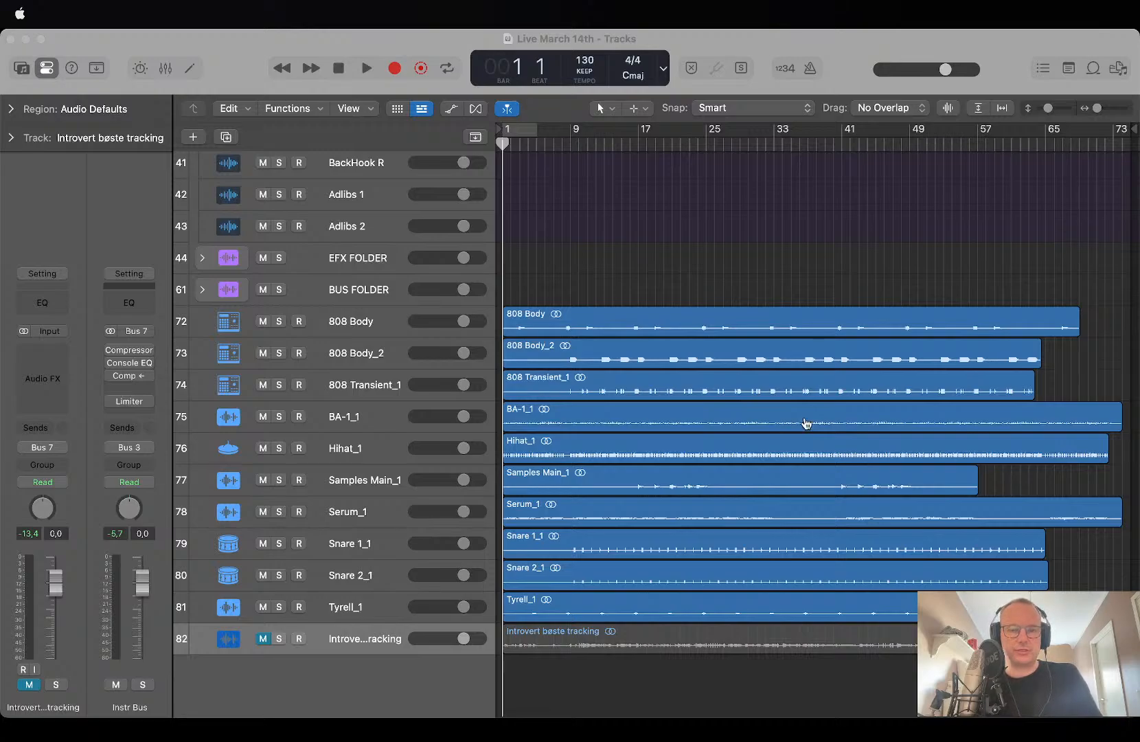
# Play the song's opening from bar 1 to bar 9 in short passages to listen to the imported stems.
pyautogui.click(806, 423)
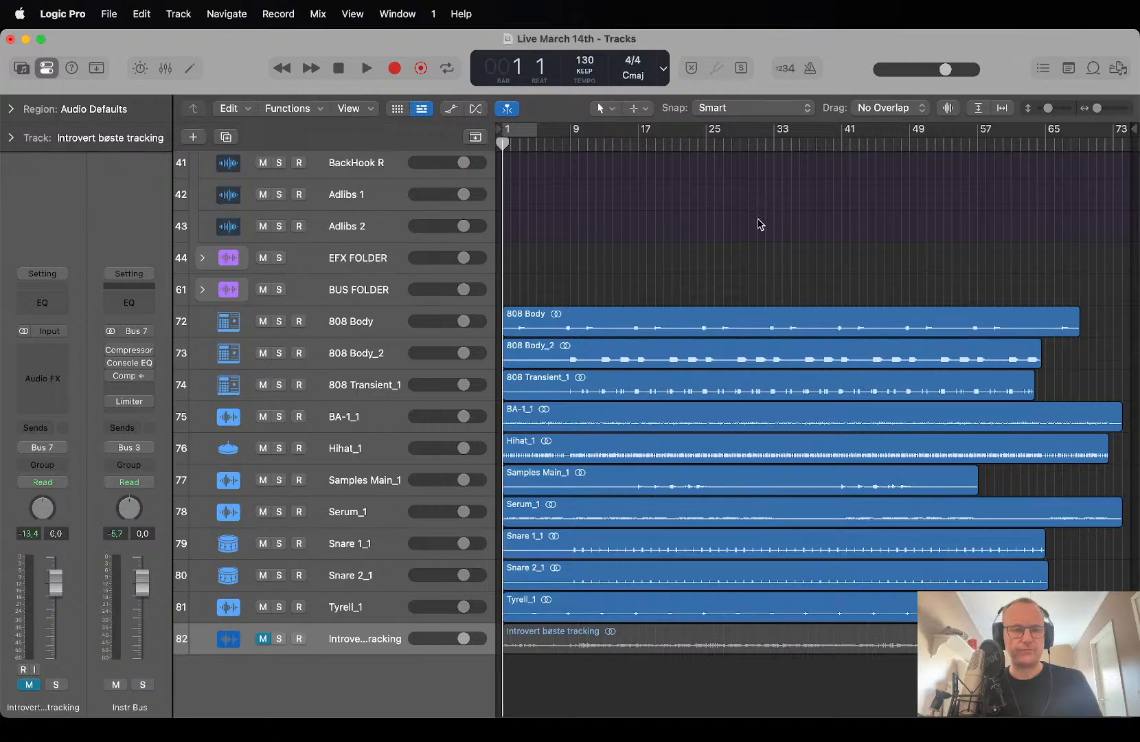
pyautogui.press('space')
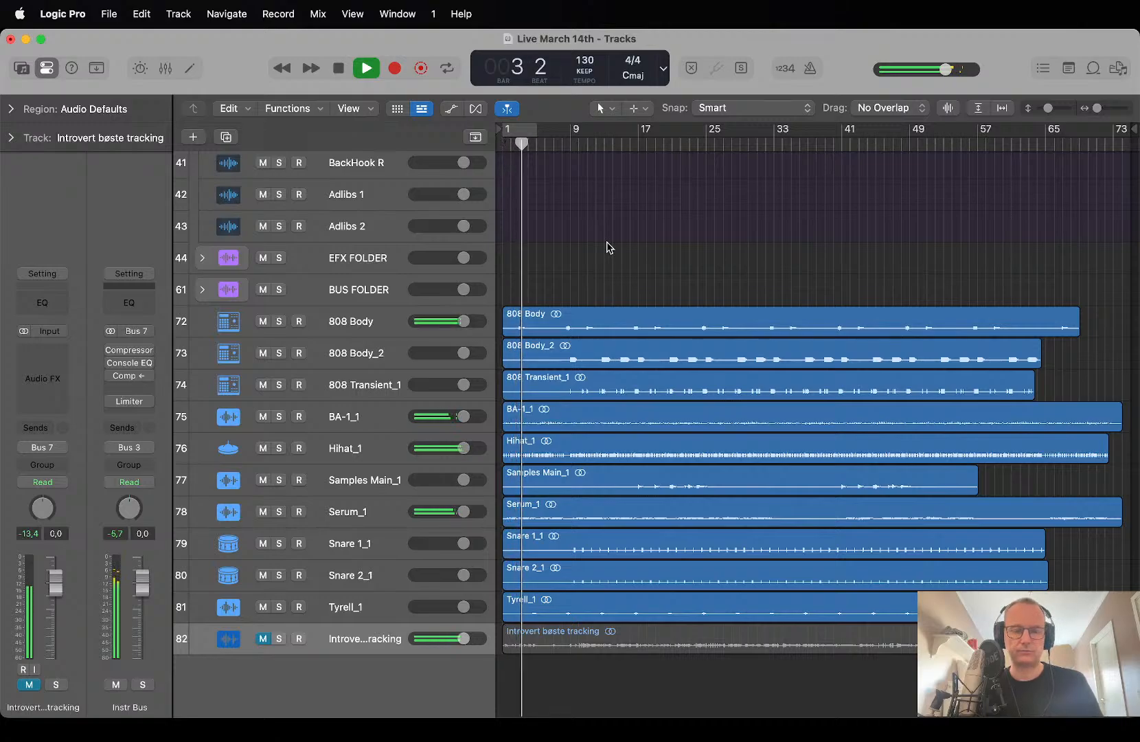
pyautogui.press('space')
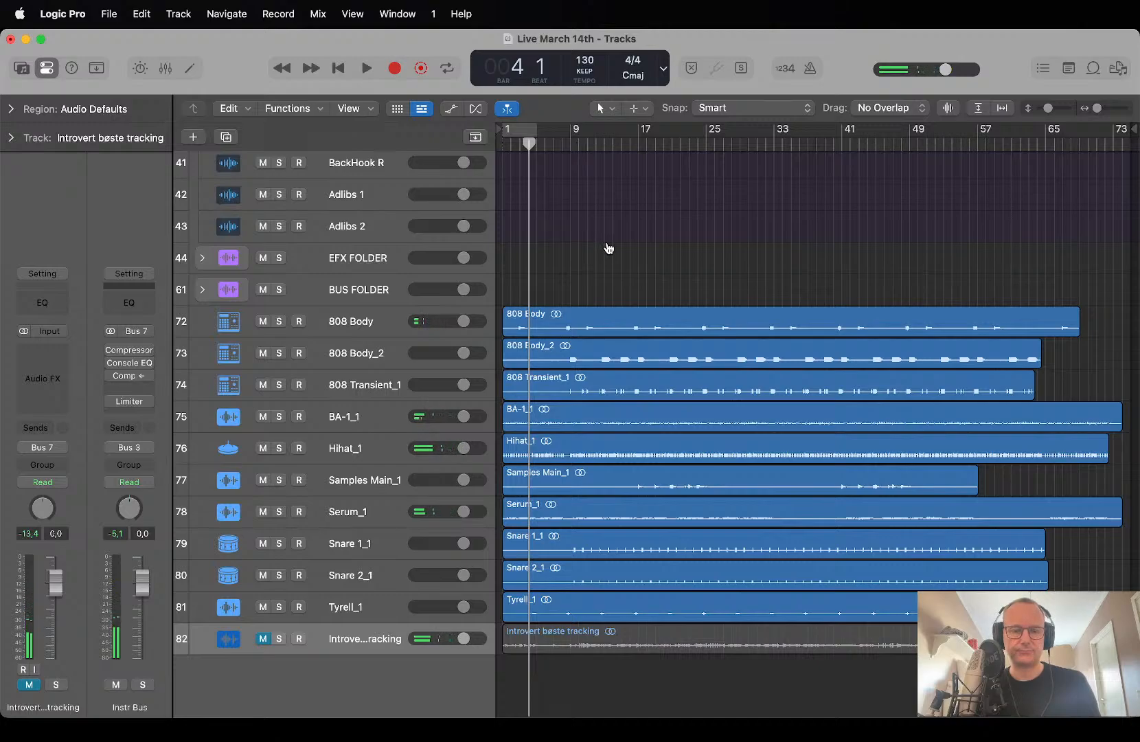
pyautogui.press('super+Tab')
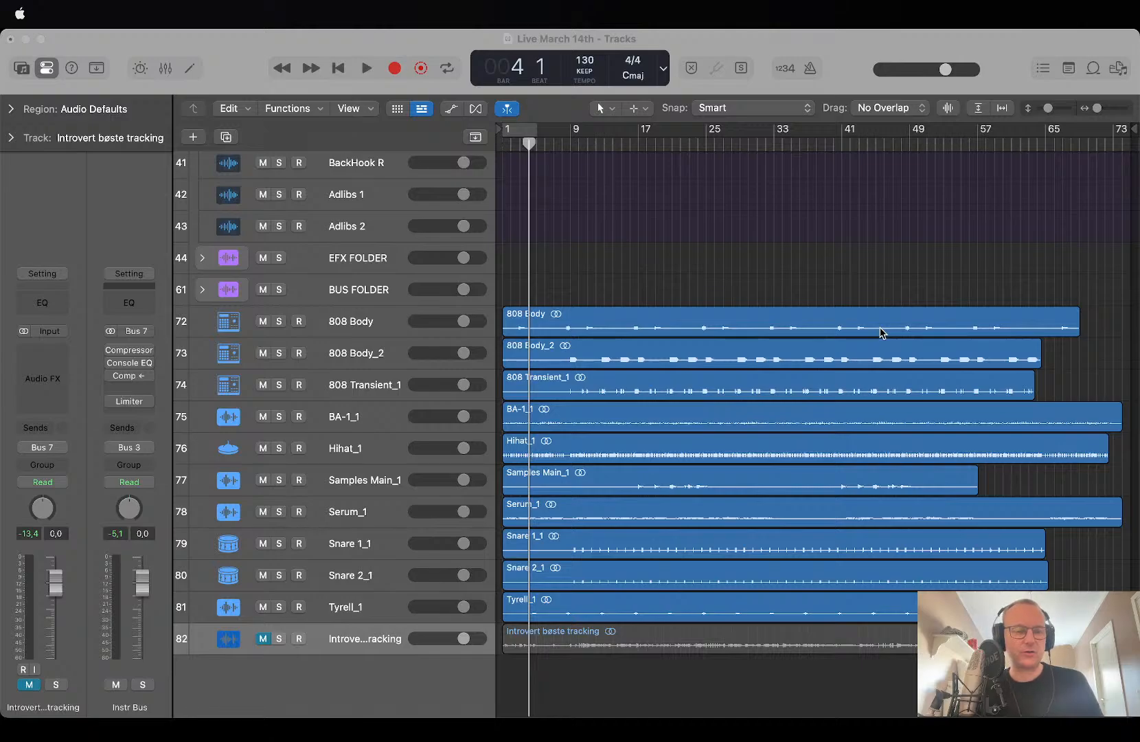
pyautogui.click(553, 535)
pyautogui.press('space')
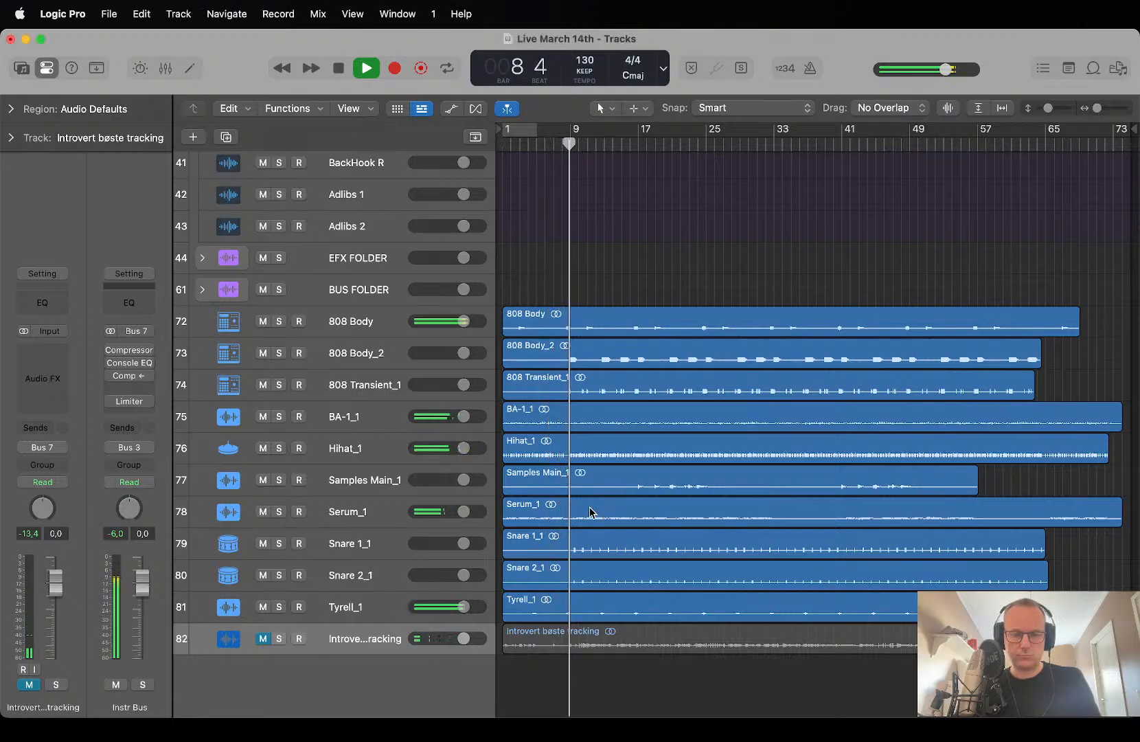
pyautogui.press('space')
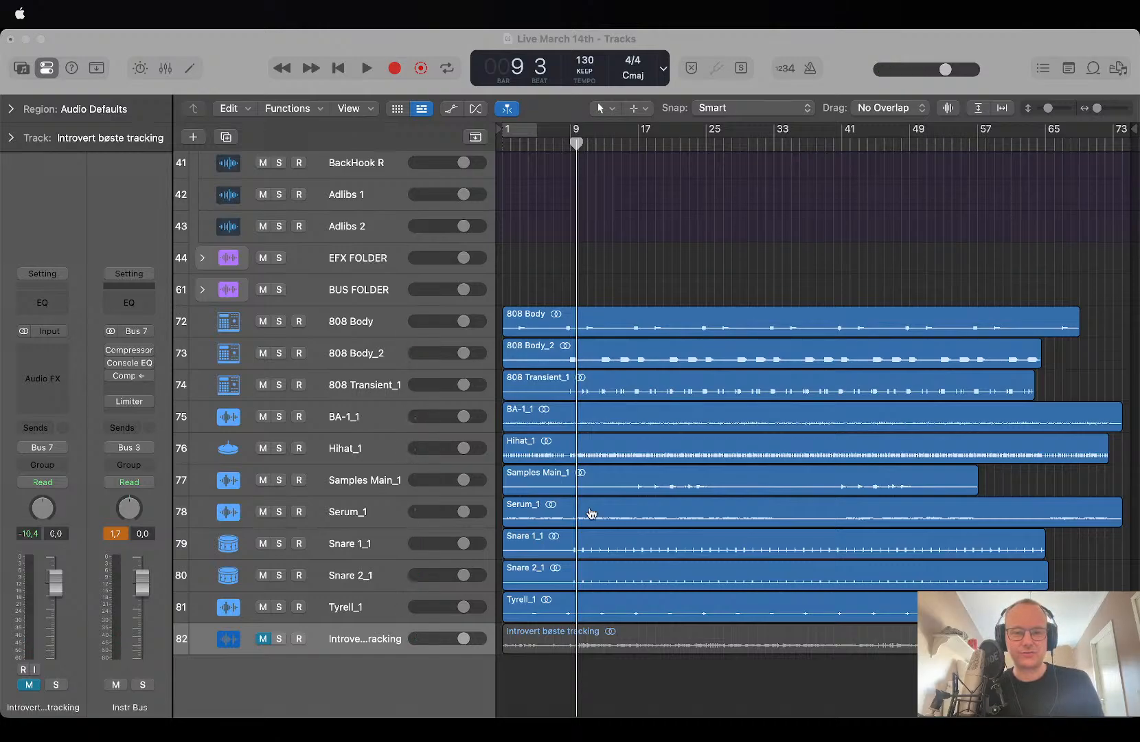
pyautogui.press('super+Tab')
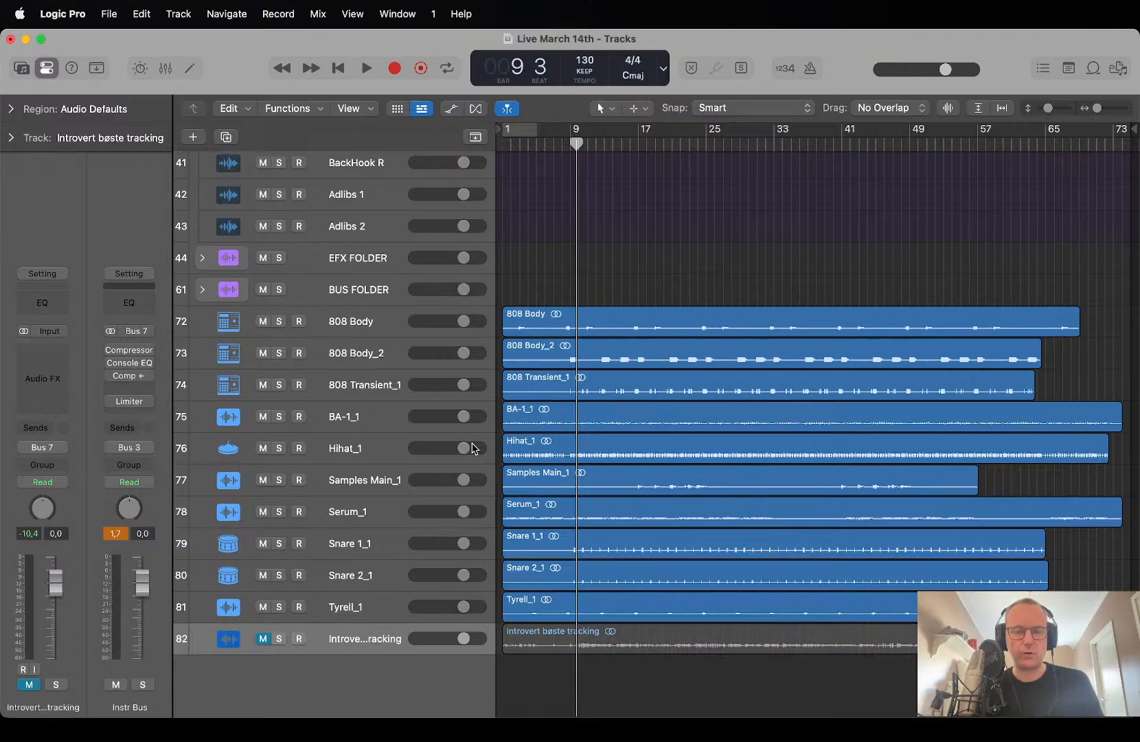
# Open the new project chooser while keeping the current project open, and show the user's own templates.
pyautogui.press('super+Up')
pyautogui.press('super+Up')
pyautogui.press('super+Up')
pyautogui.press('super+Up')
pyautogui.press('super+Up')
pyautogui.press('super+Up')
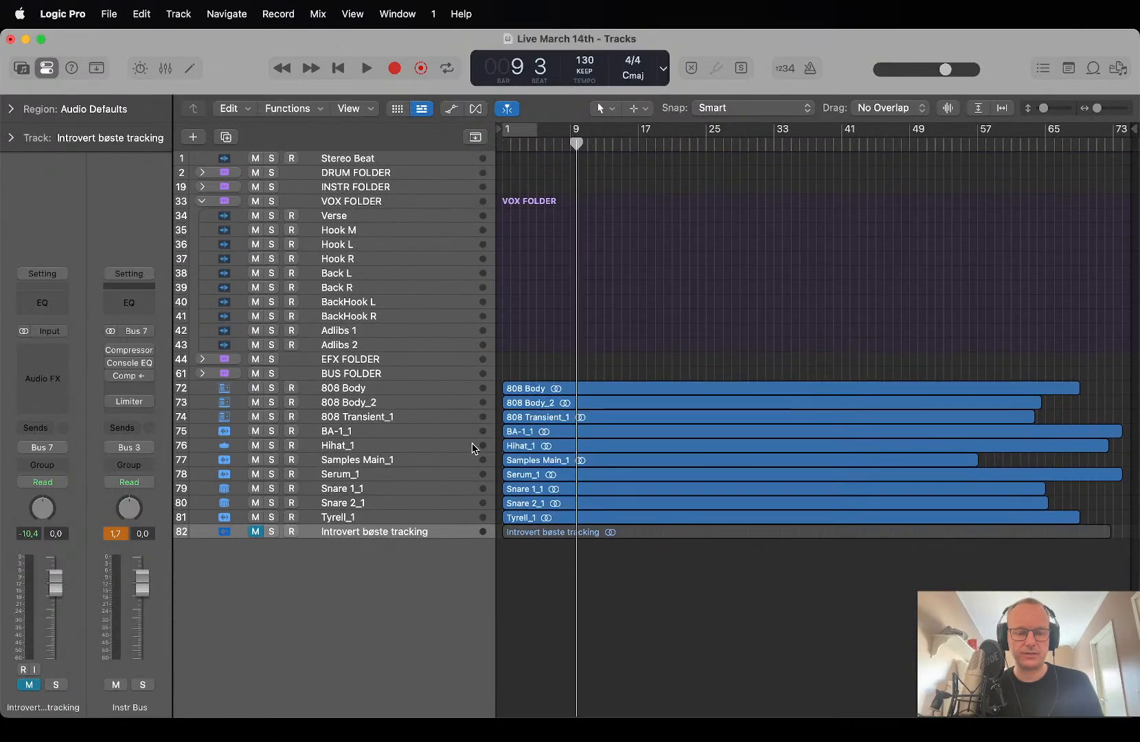
pyautogui.press('super+shift+n')
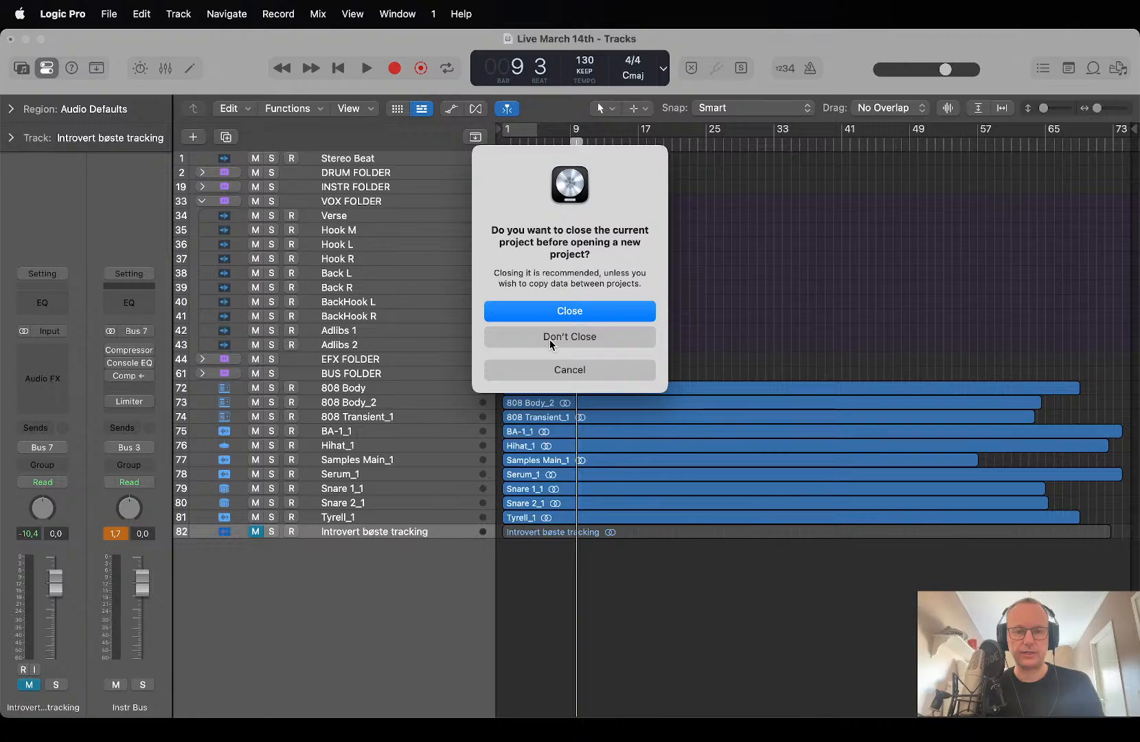
pyautogui.click(569, 379)
pyautogui.press('super+shift+n')
pyautogui.click(553, 343)
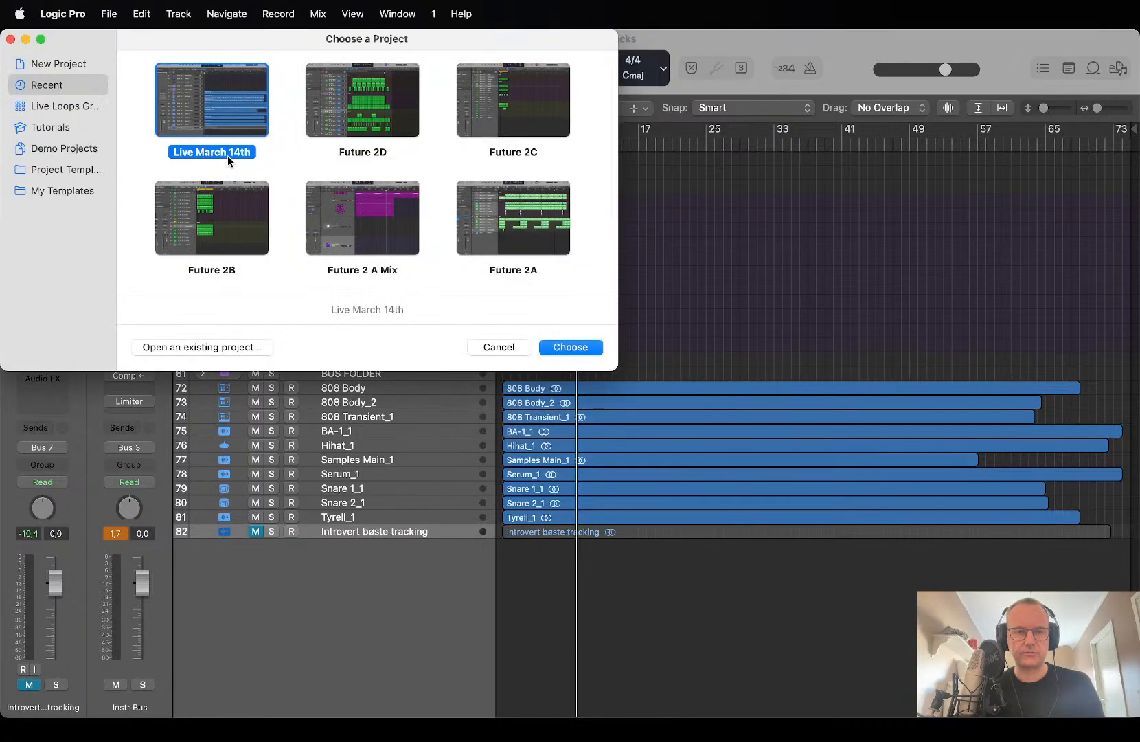
pyautogui.click(85, 193)
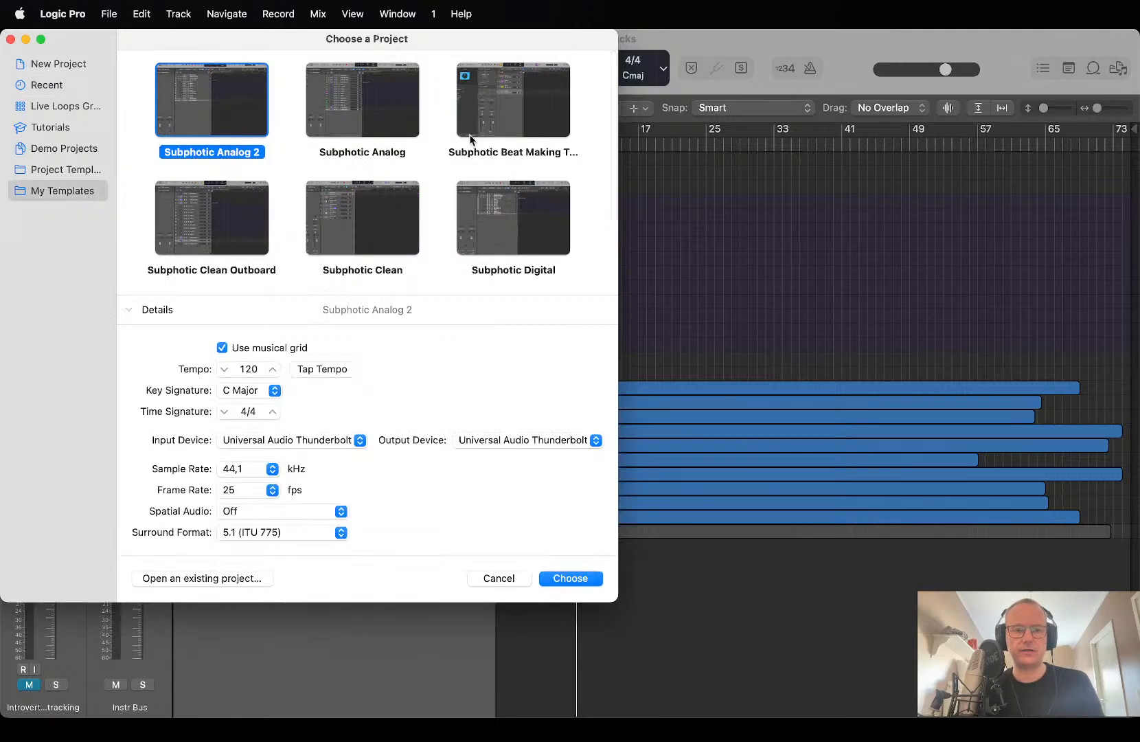
# Look through the Subphotic templates, select Subphotic Stock Plugins, and dismiss the chooser without creating a project.
pyautogui.scroll(-2, 398, 220)
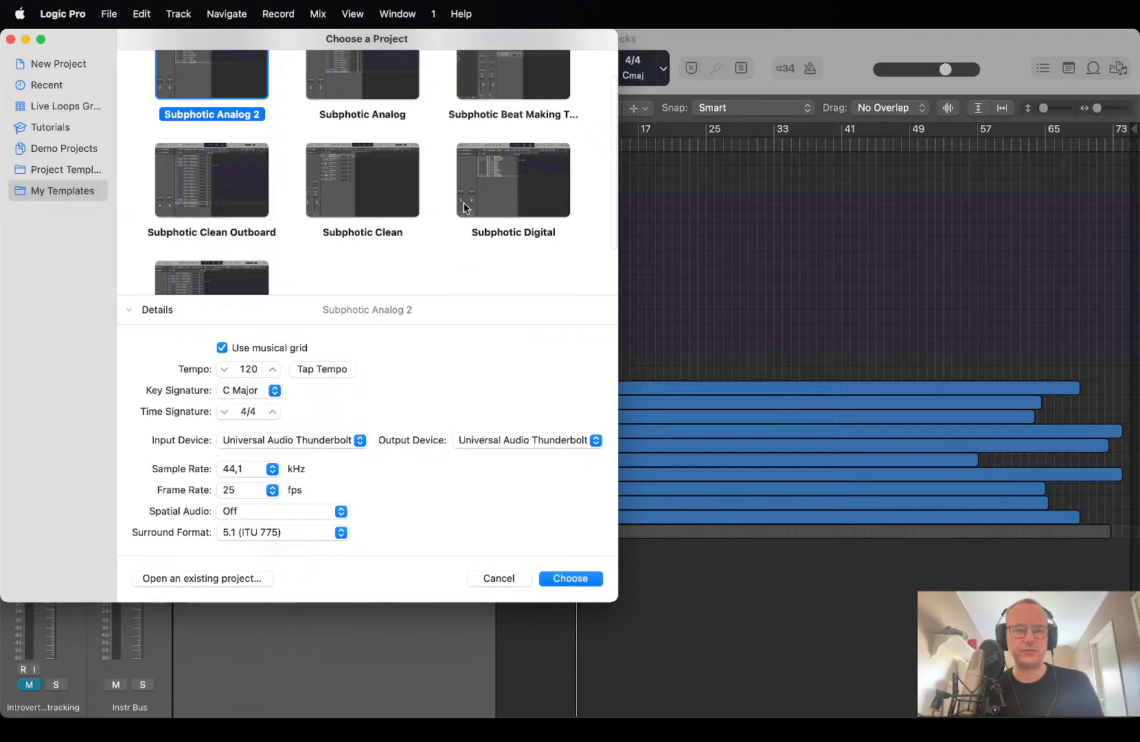
pyautogui.scroll(-3, 462, 210)
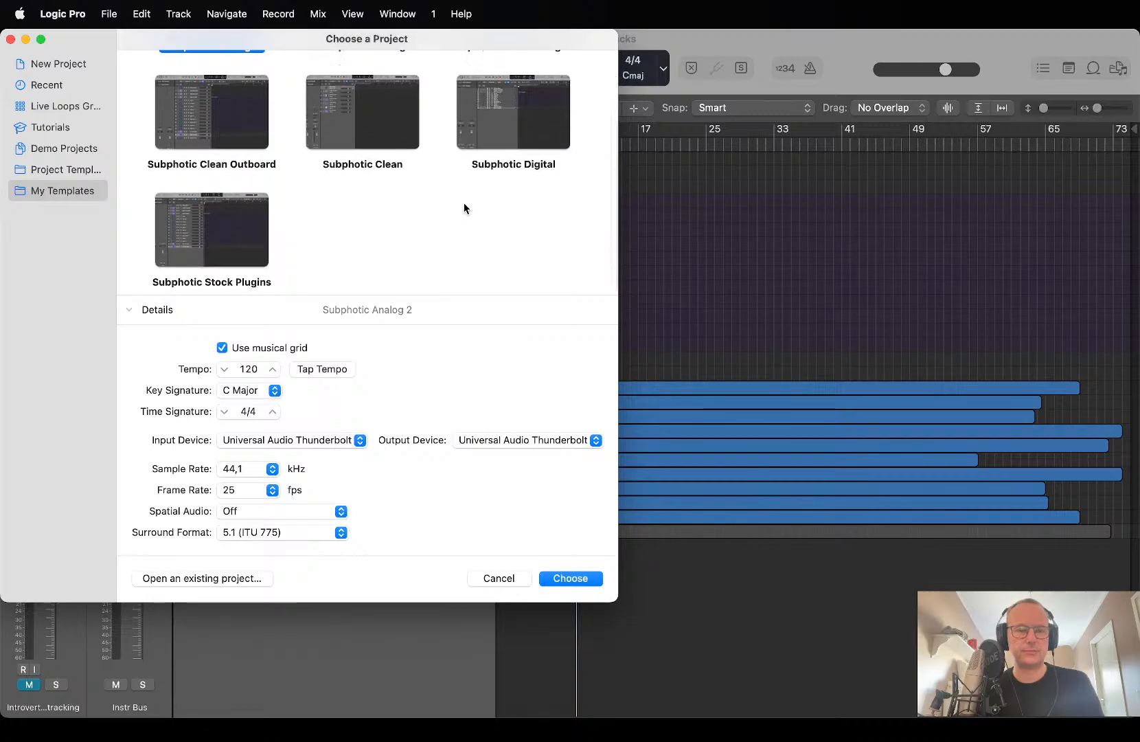
pyautogui.click(231, 252)
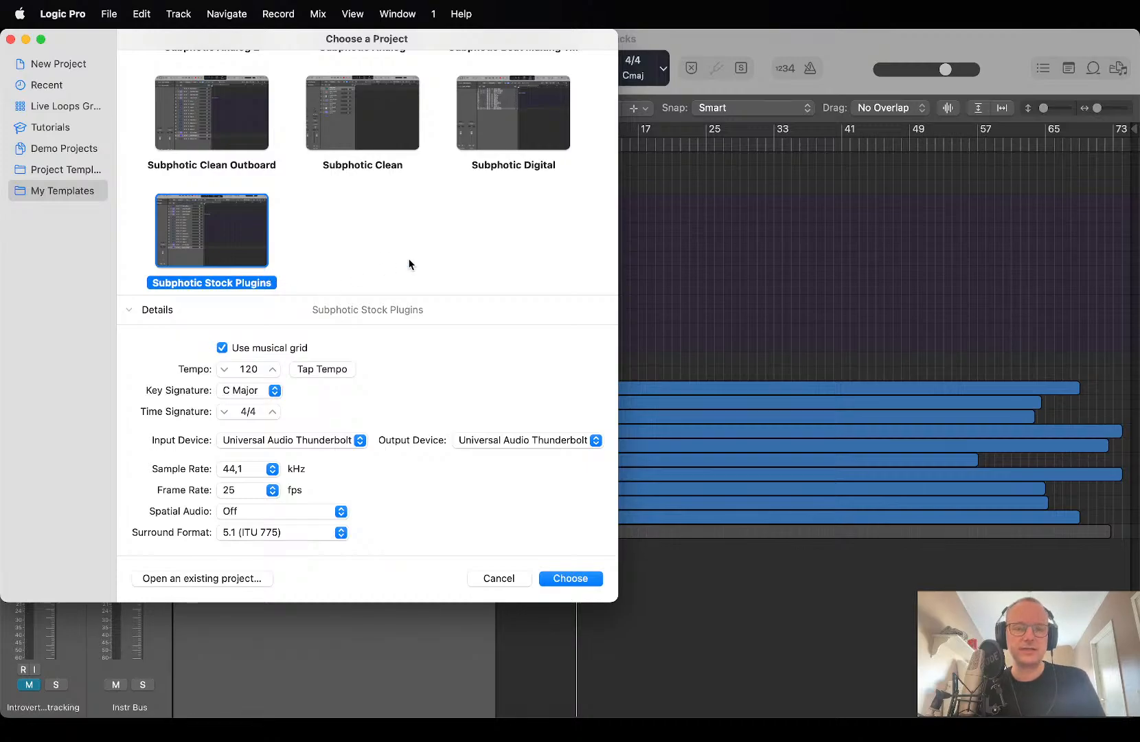
pyautogui.scroll(2, 357, 237)
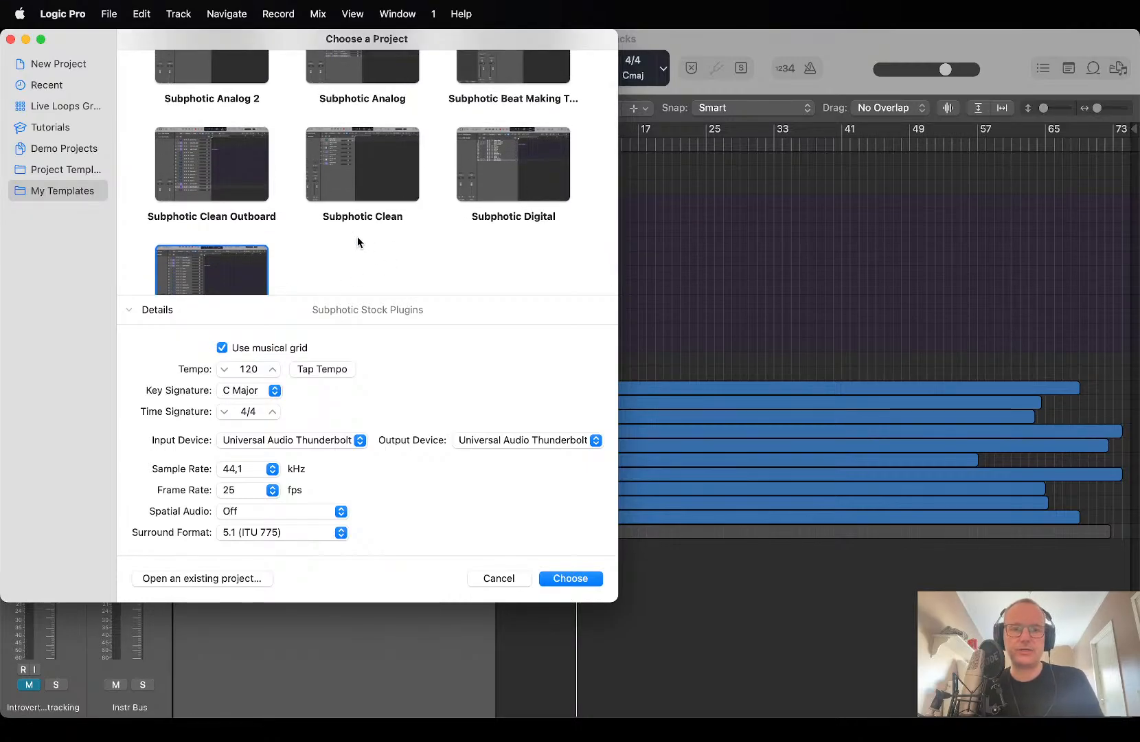
pyautogui.scroll(-2, 357, 242)
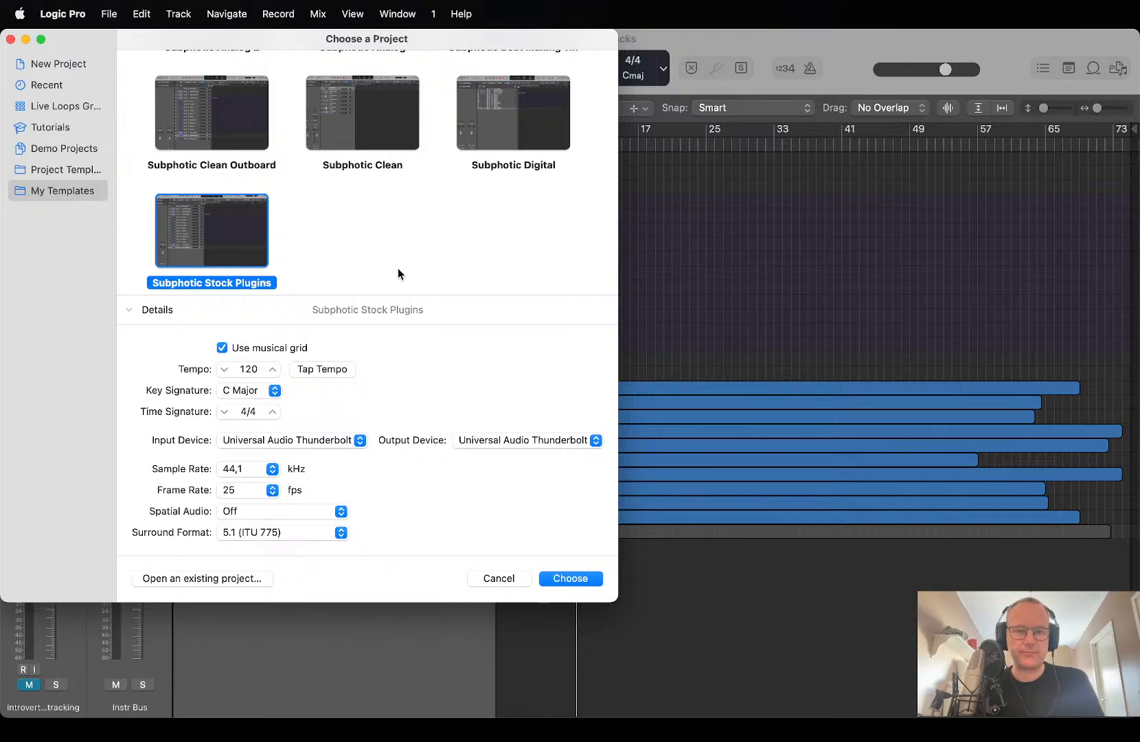
pyautogui.scroll(2, 397, 271)
pyautogui.scroll(-2, 397, 272)
pyautogui.scroll(2, 401, 272)
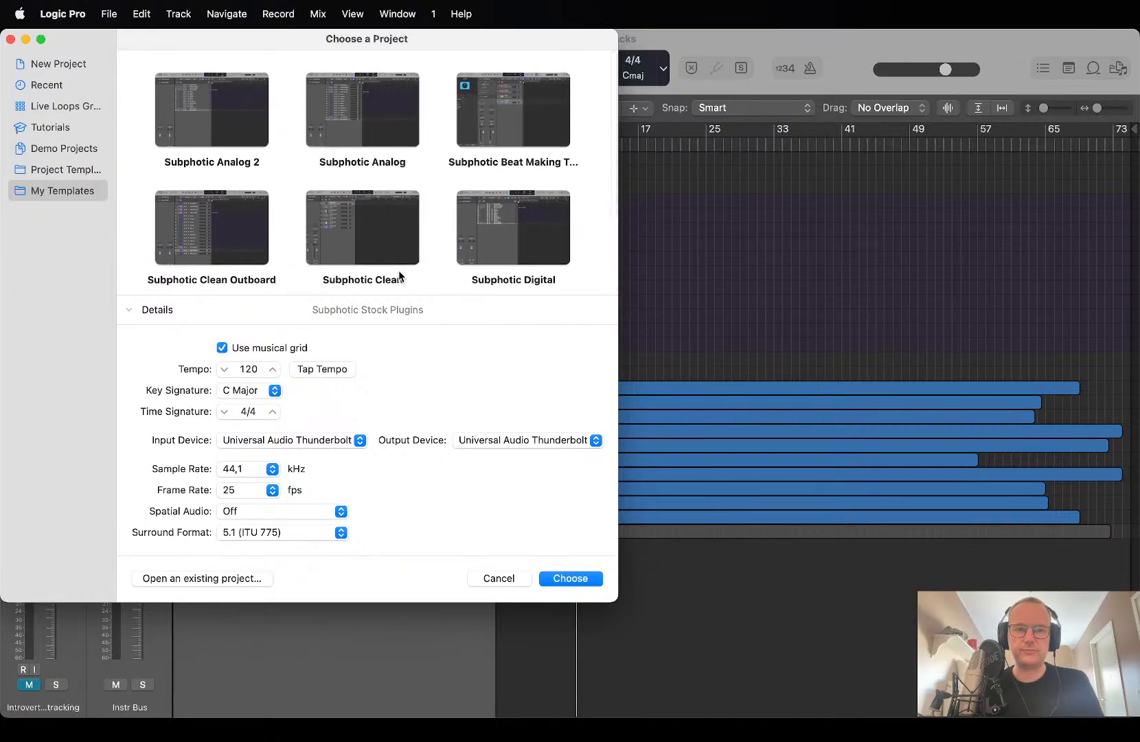
pyautogui.scroll(-2, 452, 214)
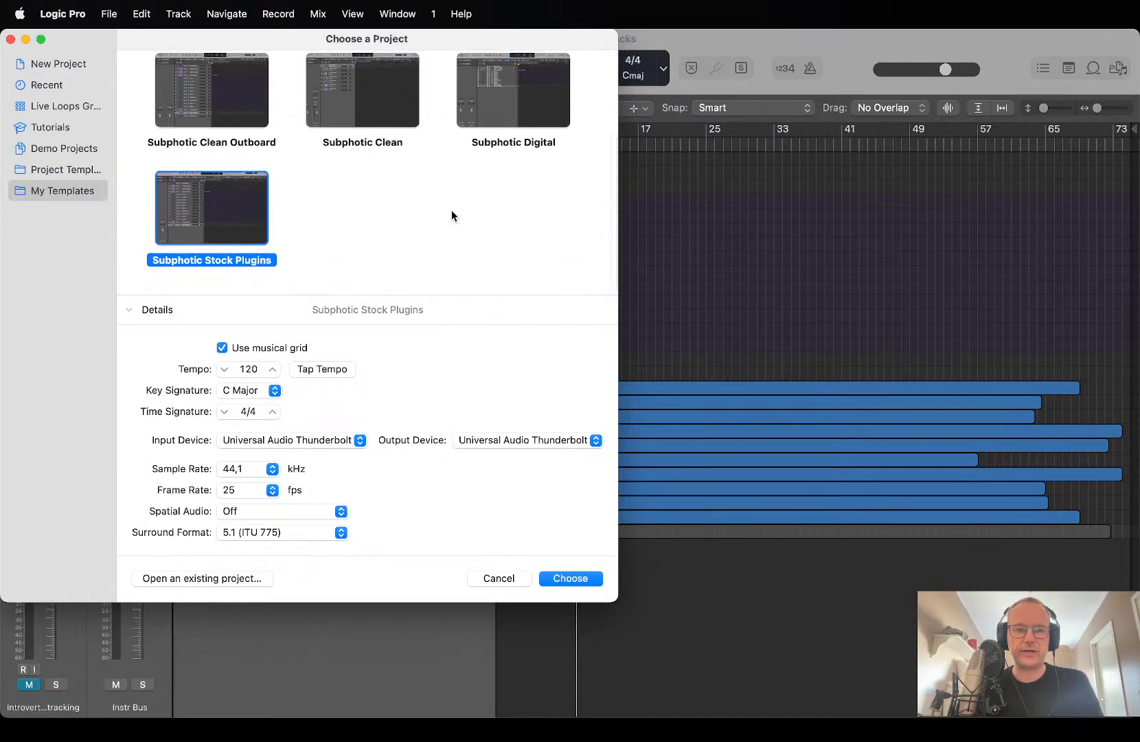
pyautogui.click(509, 581)
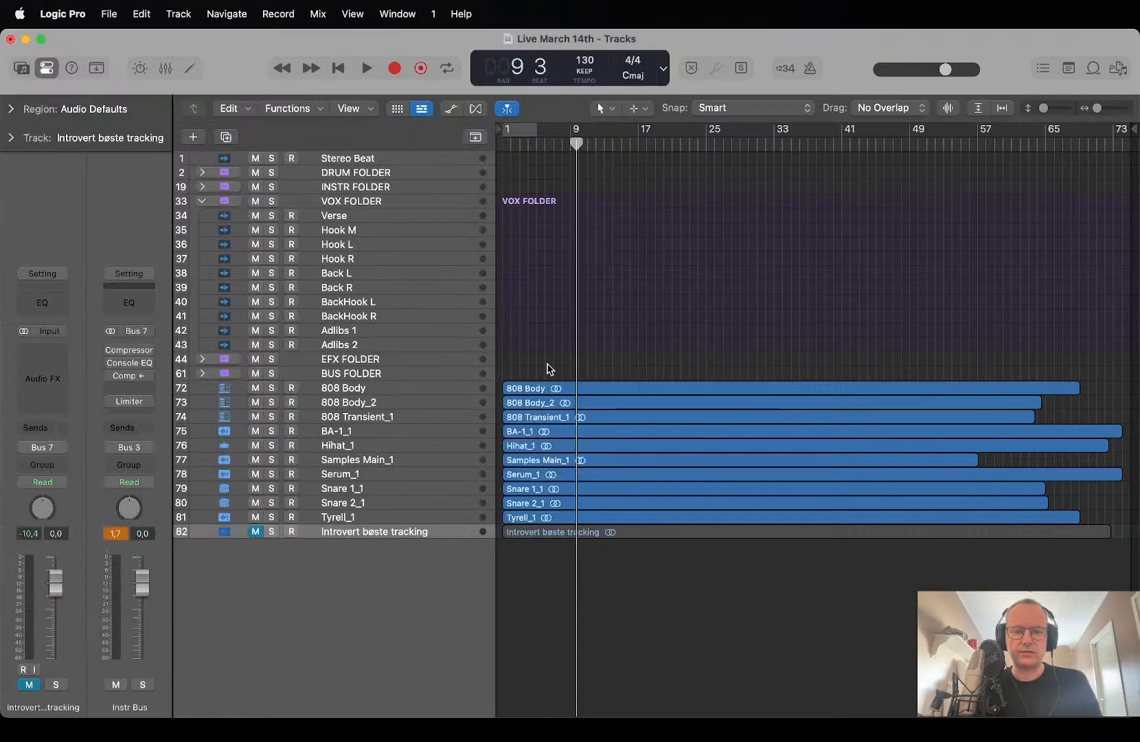
# Examine the template folders and imported stem regions across the arrangement, and return the playhead to bar 1.
pyautogui.keyDown('ctrl'); pyautogui.keyDown('alt'); pyautogui.click(550, 369); pyautogui.keyUp('alt'); pyautogui.keyUp('ctrl')
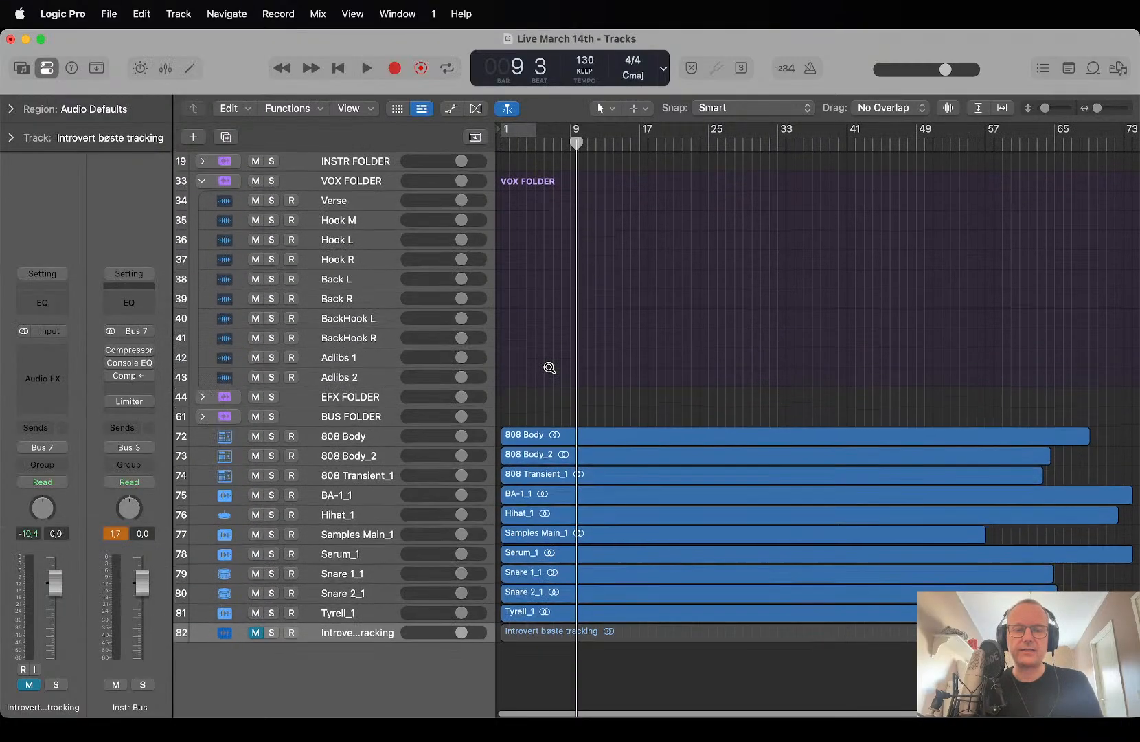
pyautogui.scroll(5, 549, 371)
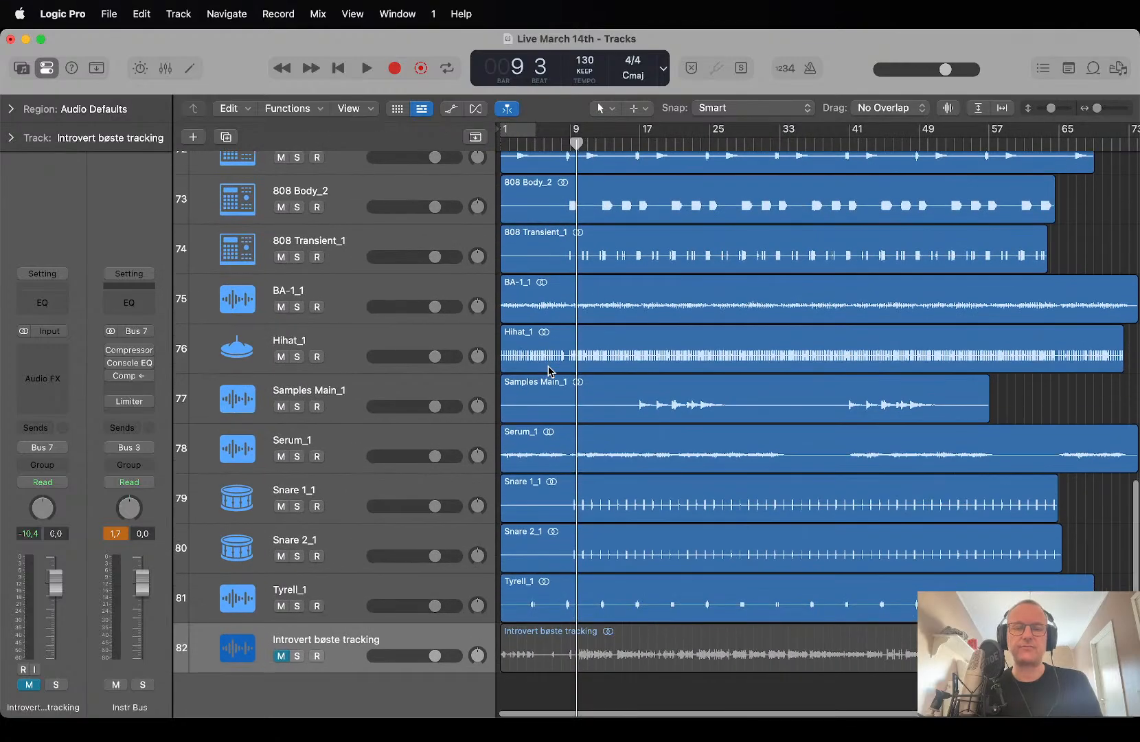
pyautogui.scroll(3, 550, 371)
pyautogui.scroll(1, 550, 371)
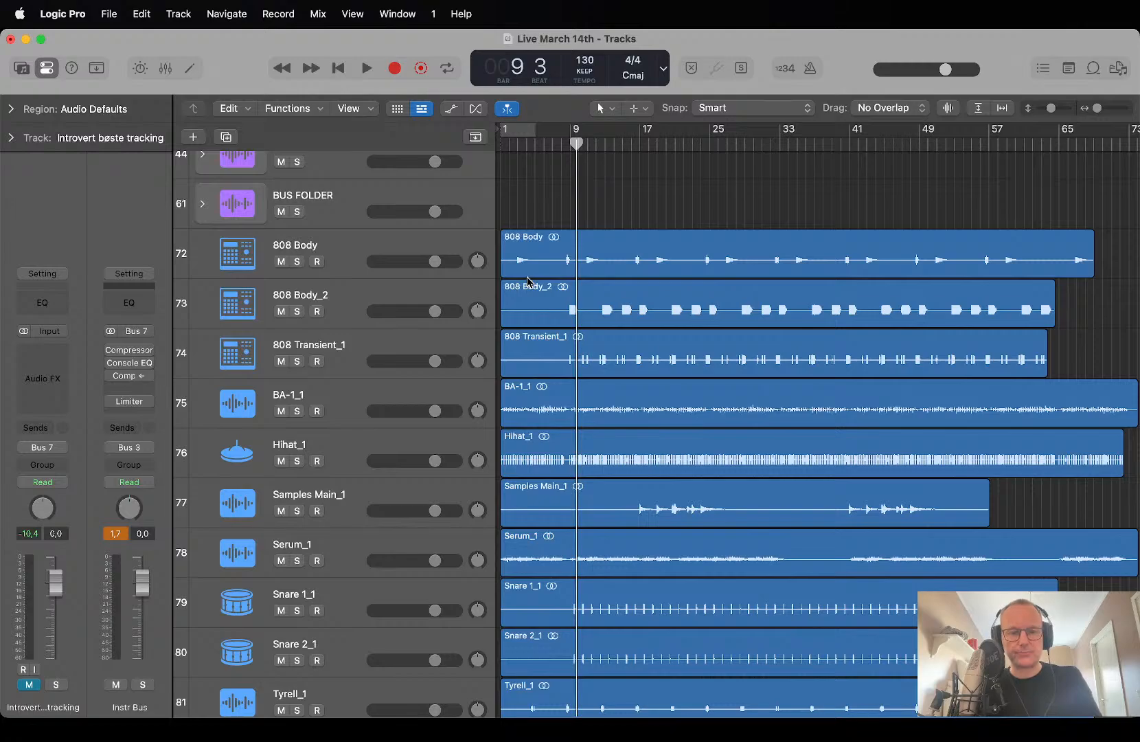
pyautogui.scroll(-5, 519, 315)
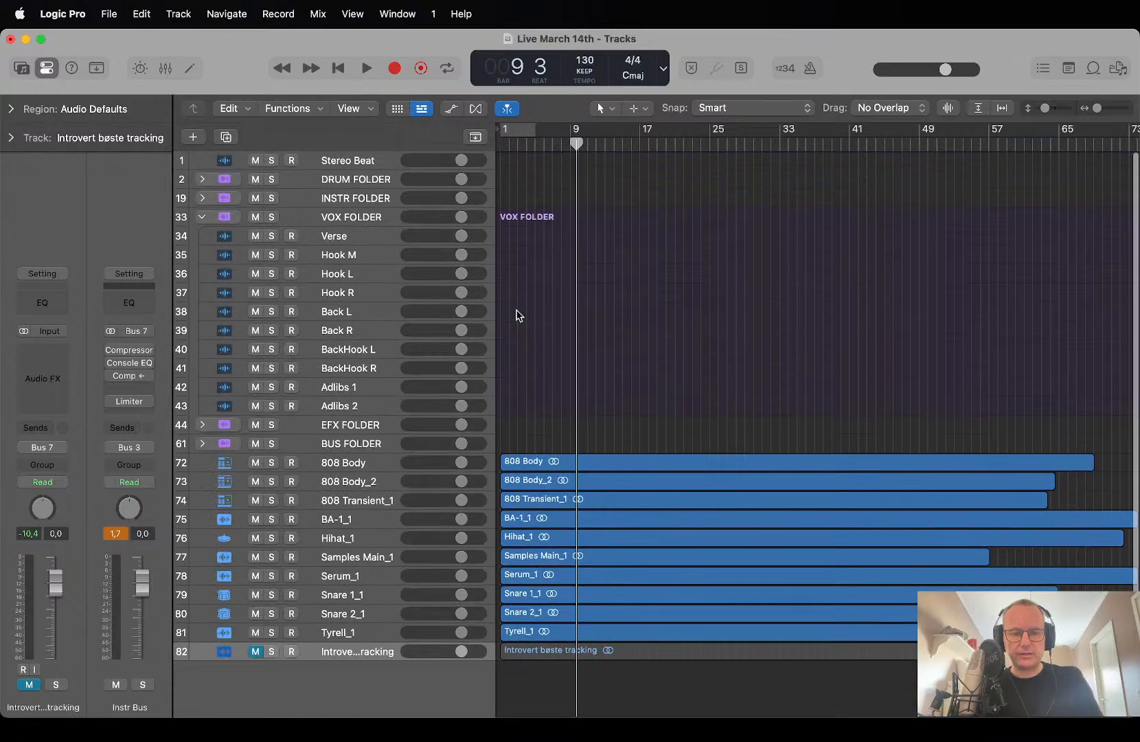
pyautogui.scroll(5, 520, 315)
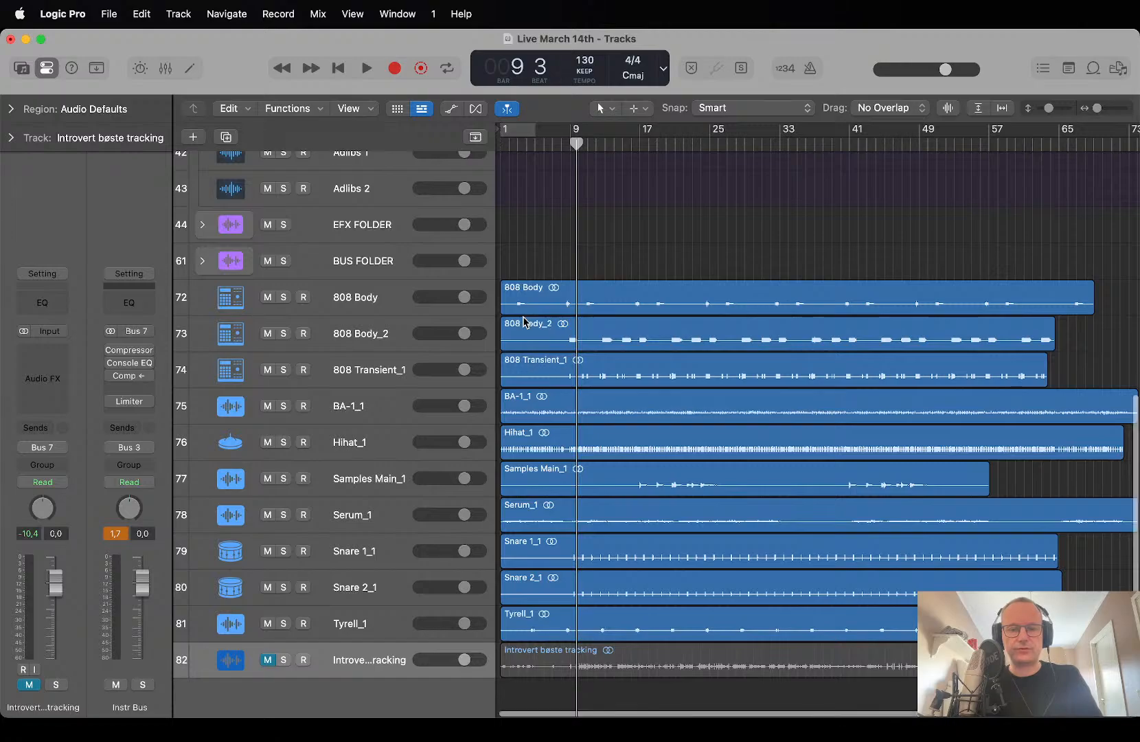
pyautogui.scroll(-1, 523, 321)
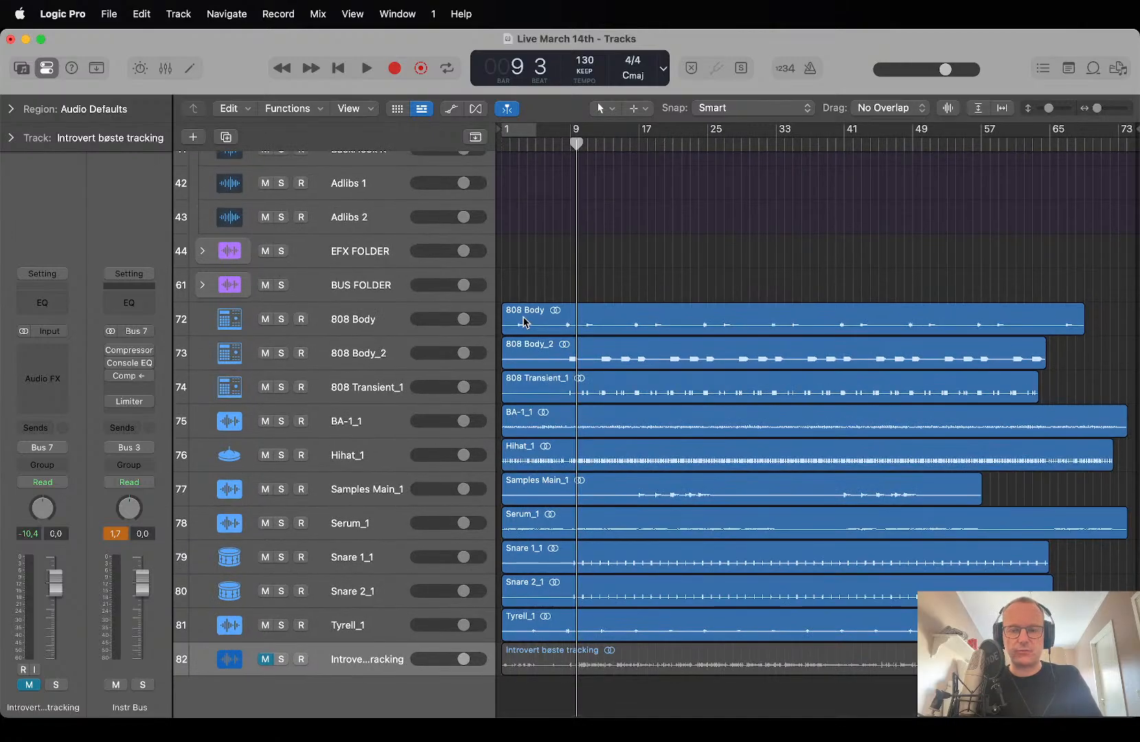
pyautogui.scroll(-1, 524, 322)
pyautogui.press('Return')
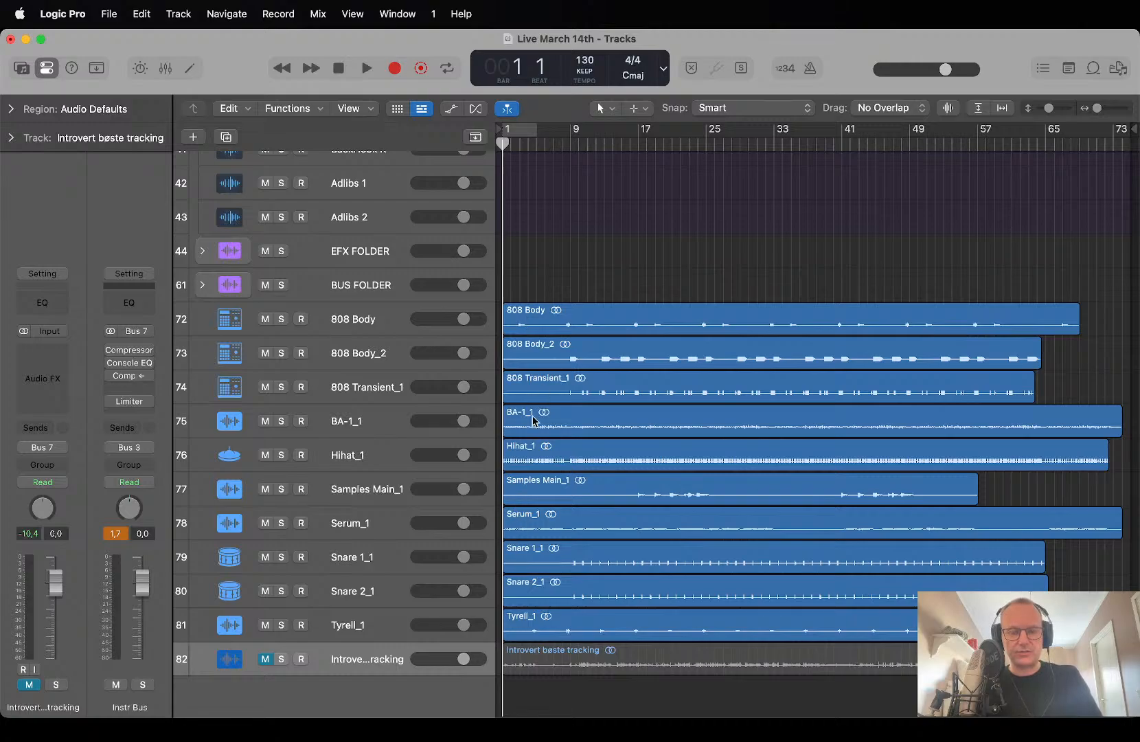
# Select all the imported tracks from 808 Body through Introvert bøste tracking.
pyautogui.press('super+Up')
pyautogui.press('super+Up')
pyautogui.press('super+Up')
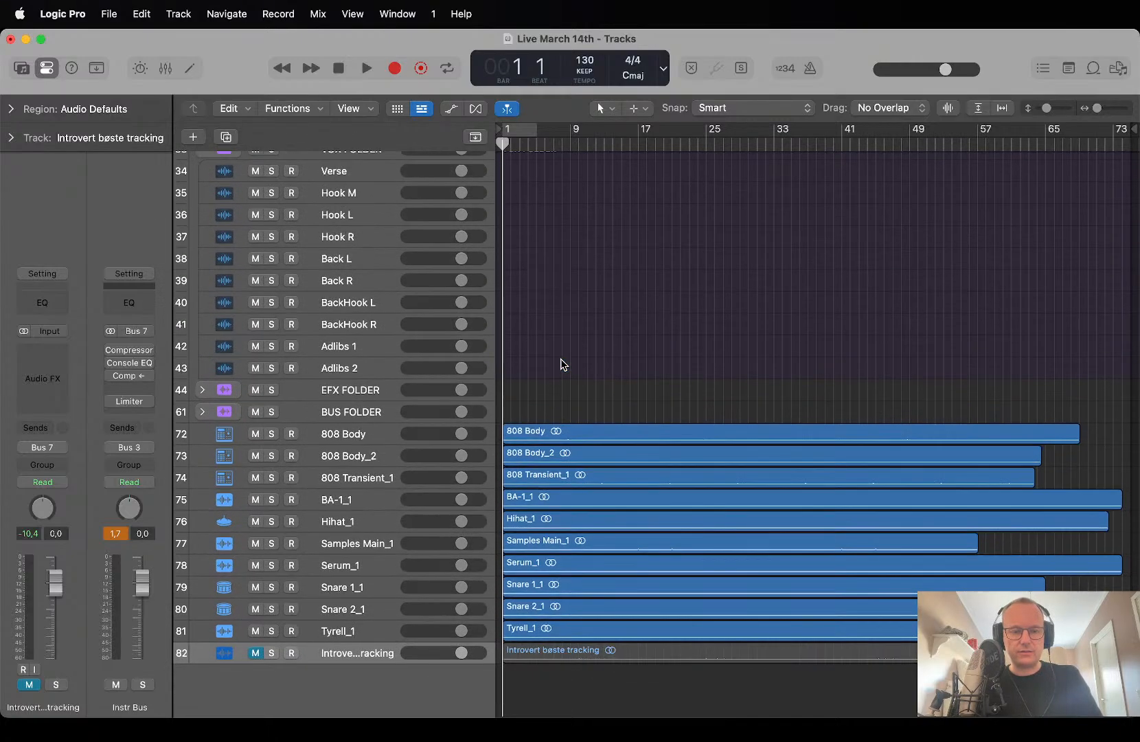
pyautogui.click(360, 435)
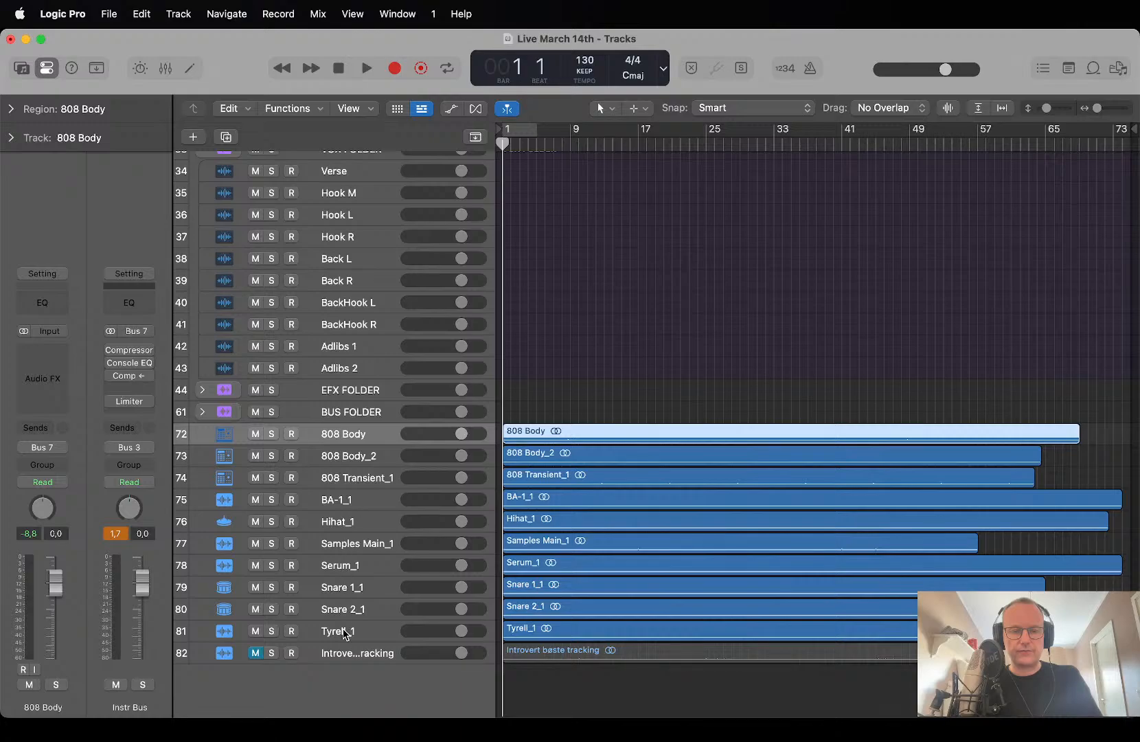
pyautogui.keyDown('shift'); pyautogui.click(343, 653); pyautogui.keyUp('shift')
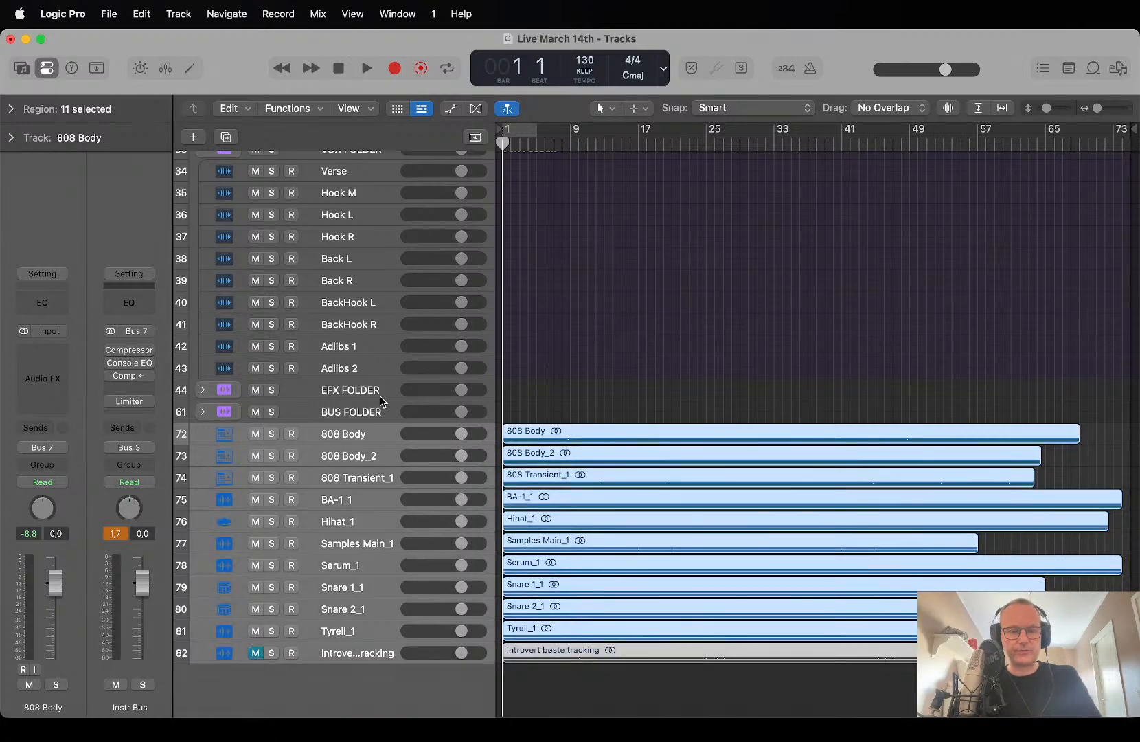
# Select only the 808 Body track and collapse the VOX FOLDER track stack.
pyautogui.click(362, 437)
pyautogui.scroll(5, 337, 329)
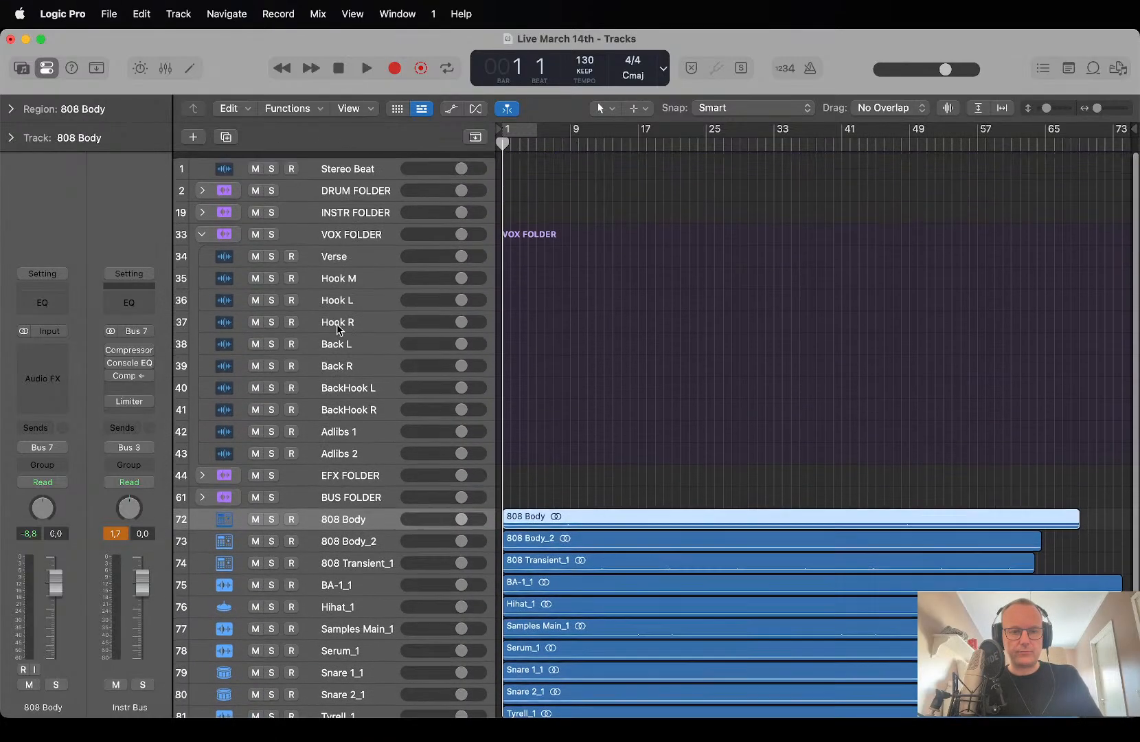
pyautogui.click(202, 227)
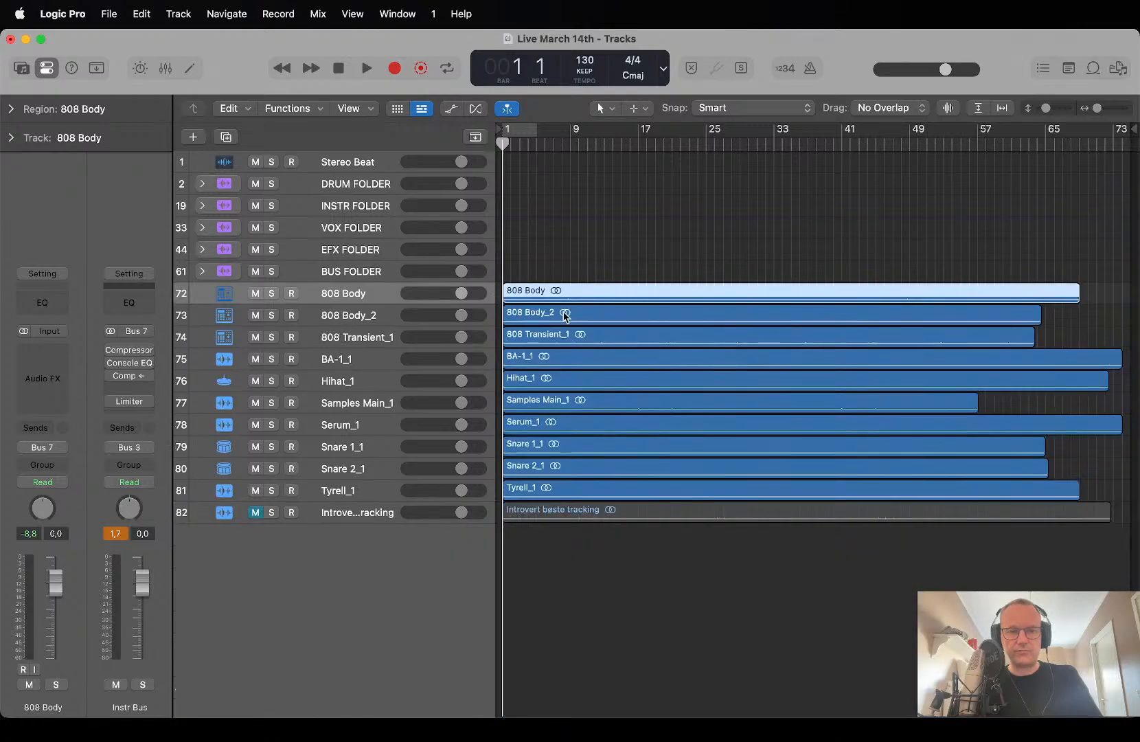
# Enlarge the tracks and select DRUM FOLDER and Stereo Beat in turn to inspect their channel strips.
pyautogui.press('super+Down')
pyautogui.press('super+Down')
pyautogui.press('super+Down')
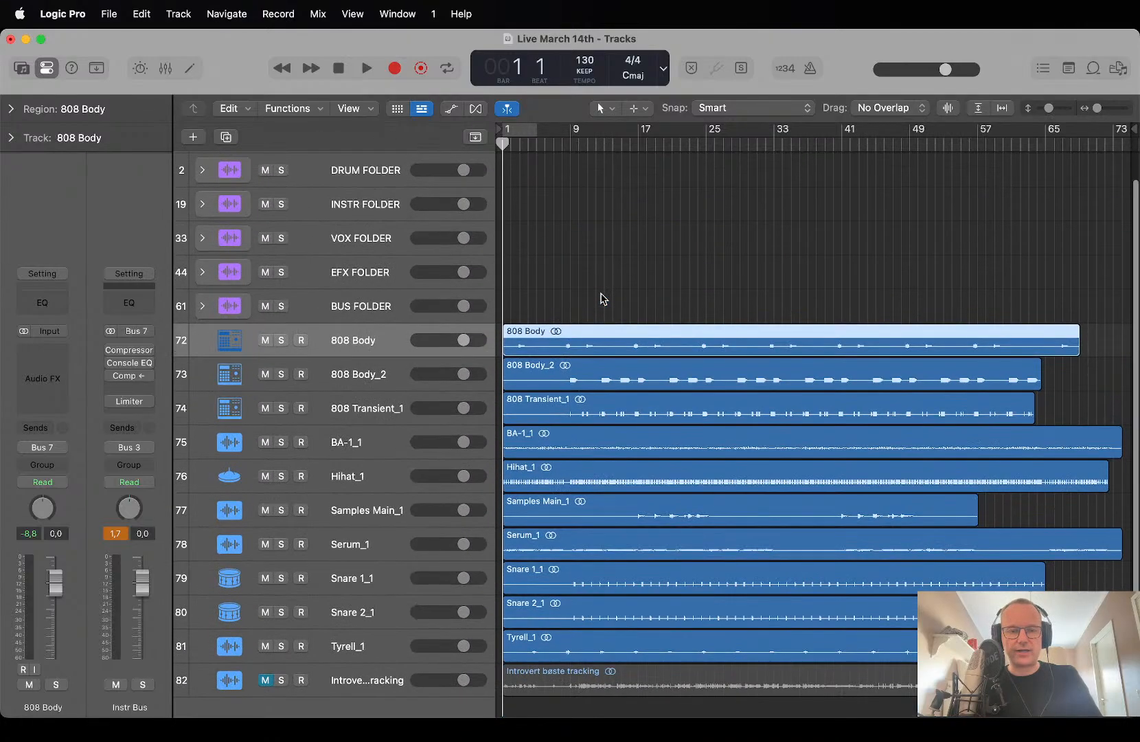
pyautogui.scroll(3, 461, 351)
pyautogui.scroll(1, 460, 351)
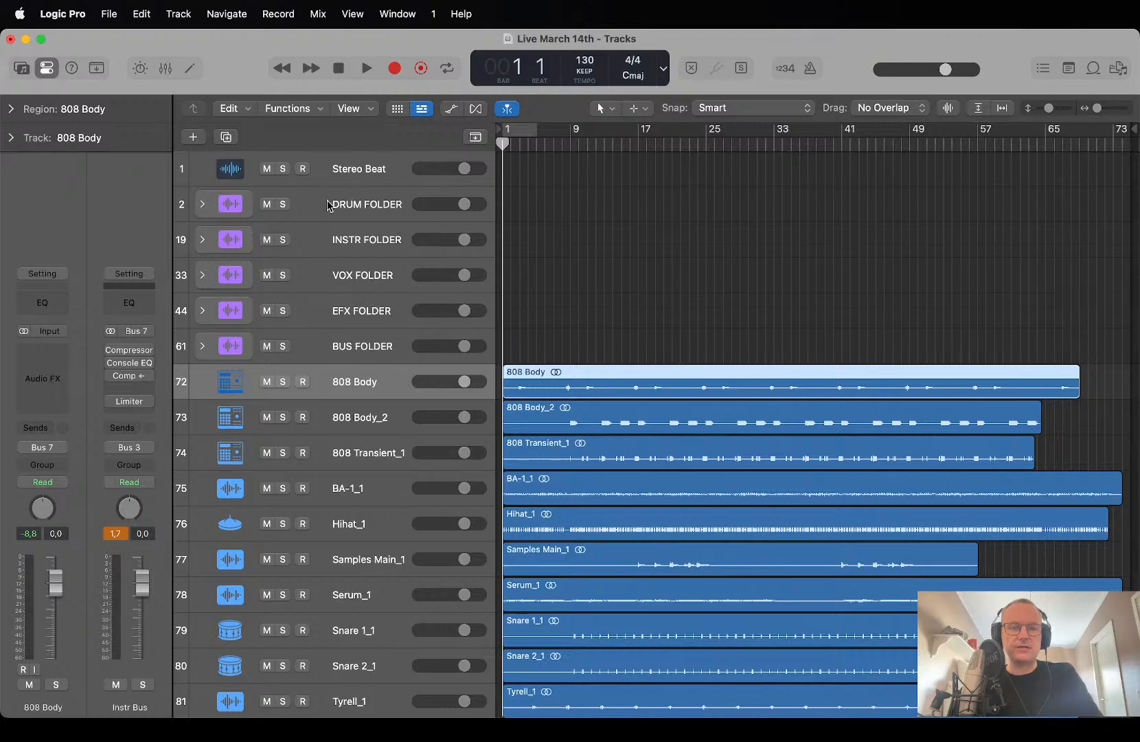
pyautogui.click(375, 217)
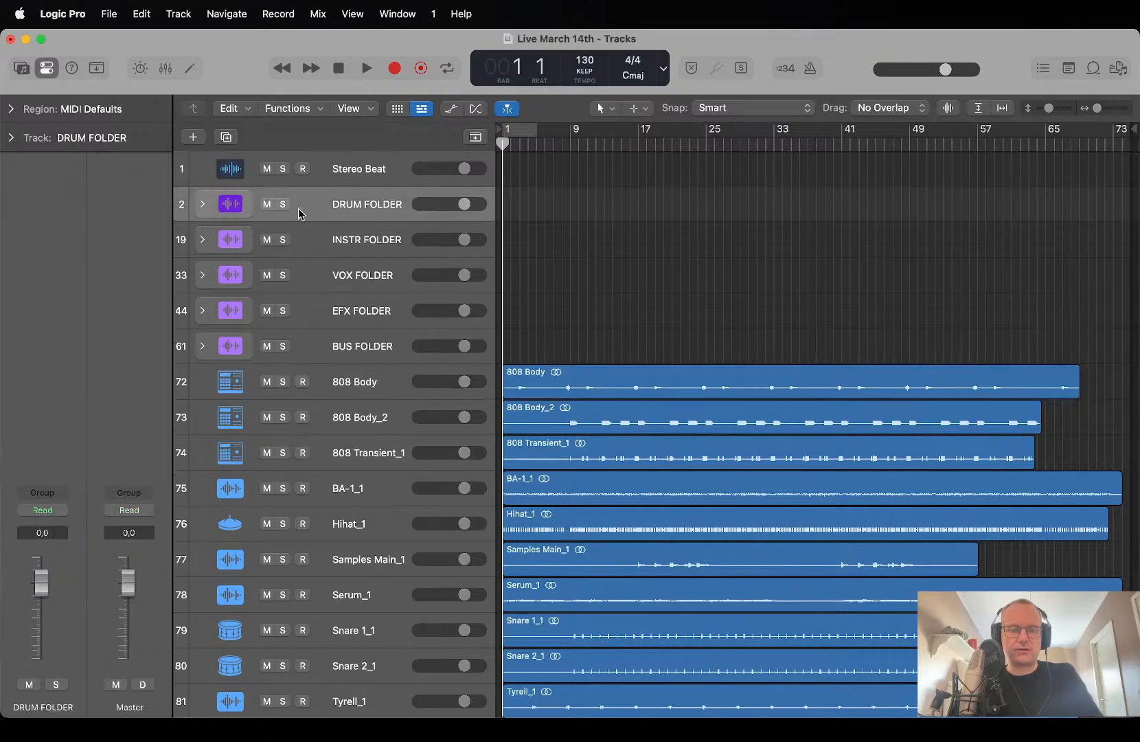
pyautogui.click(353, 174)
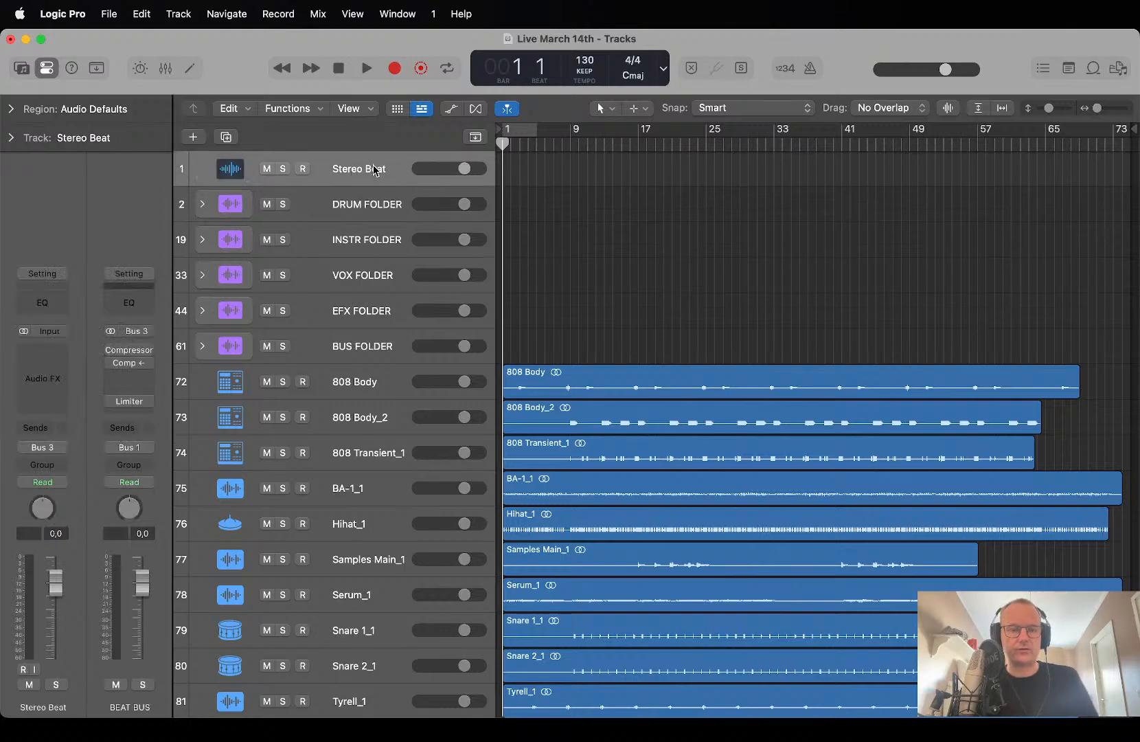
# Delete the Stereo Beat track and expand the DRUM FOLDER track stack.
pyautogui.press('super+Delete')
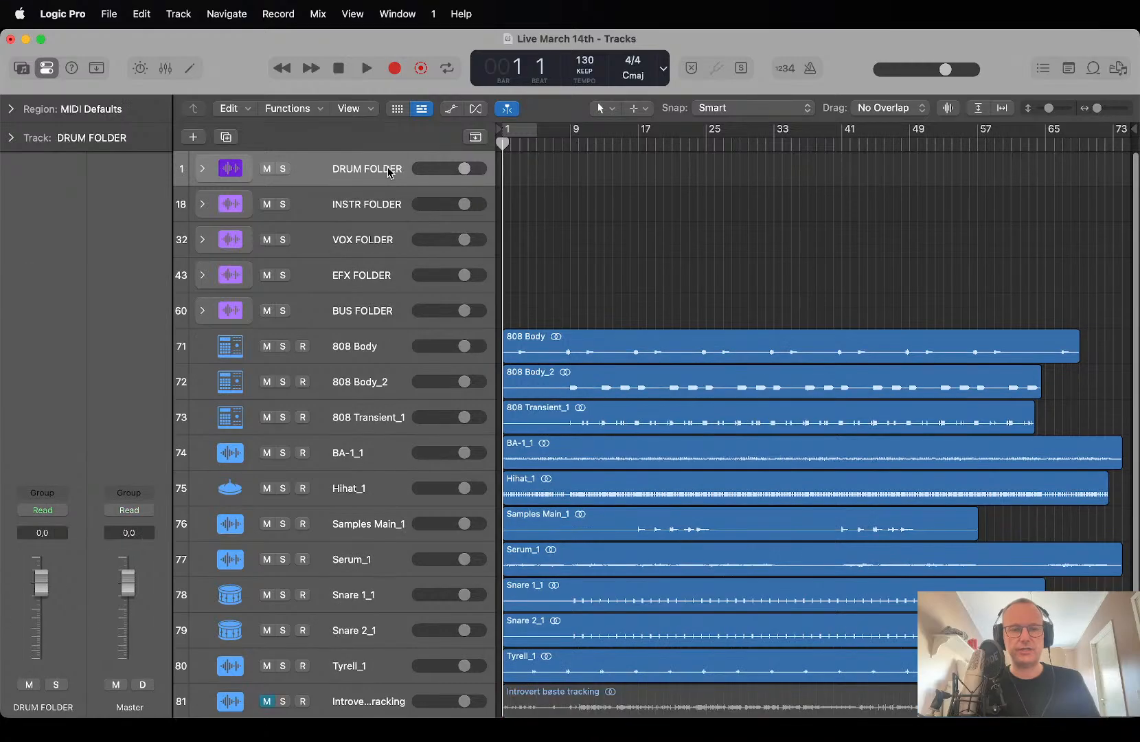
pyautogui.click(202, 168)
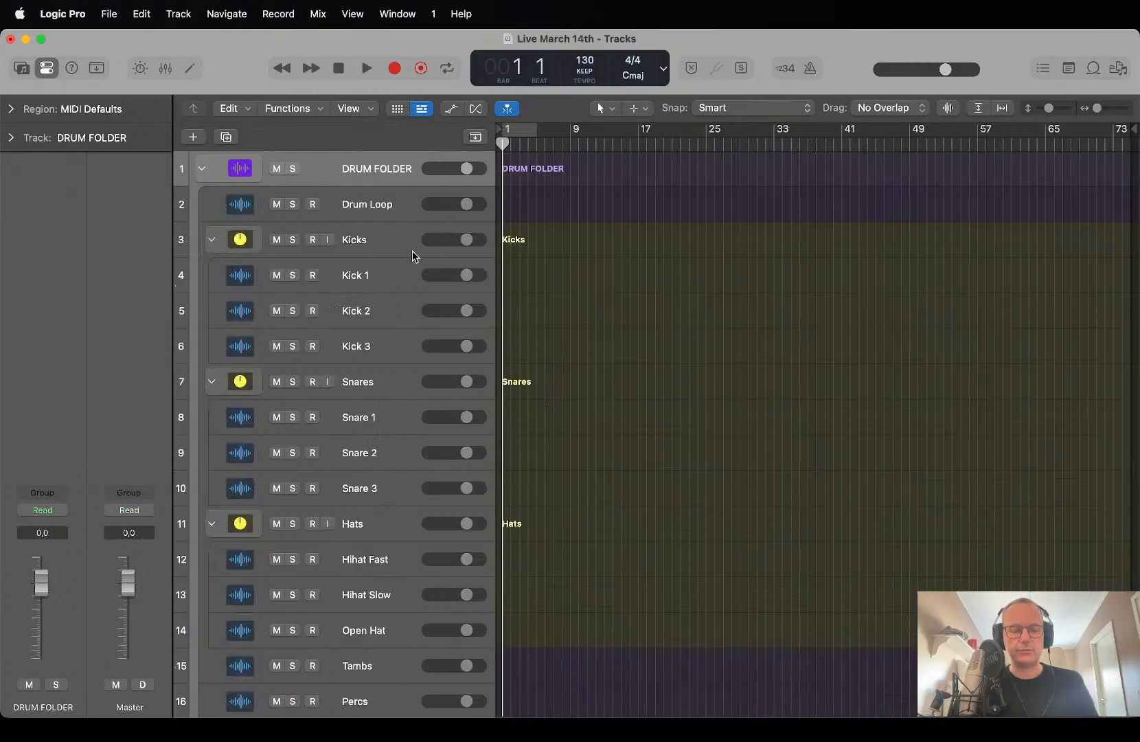
# Move the 808 Transient_1 region to the Kick 1 track and the Hihat_1 region to Hihat Fast, keeping both at bar 1.
pyautogui.press('super+Up')
pyautogui.press('super+Up')
pyautogui.press('super+Up')
pyautogui.press('super+Up')
pyautogui.press('super+Up')
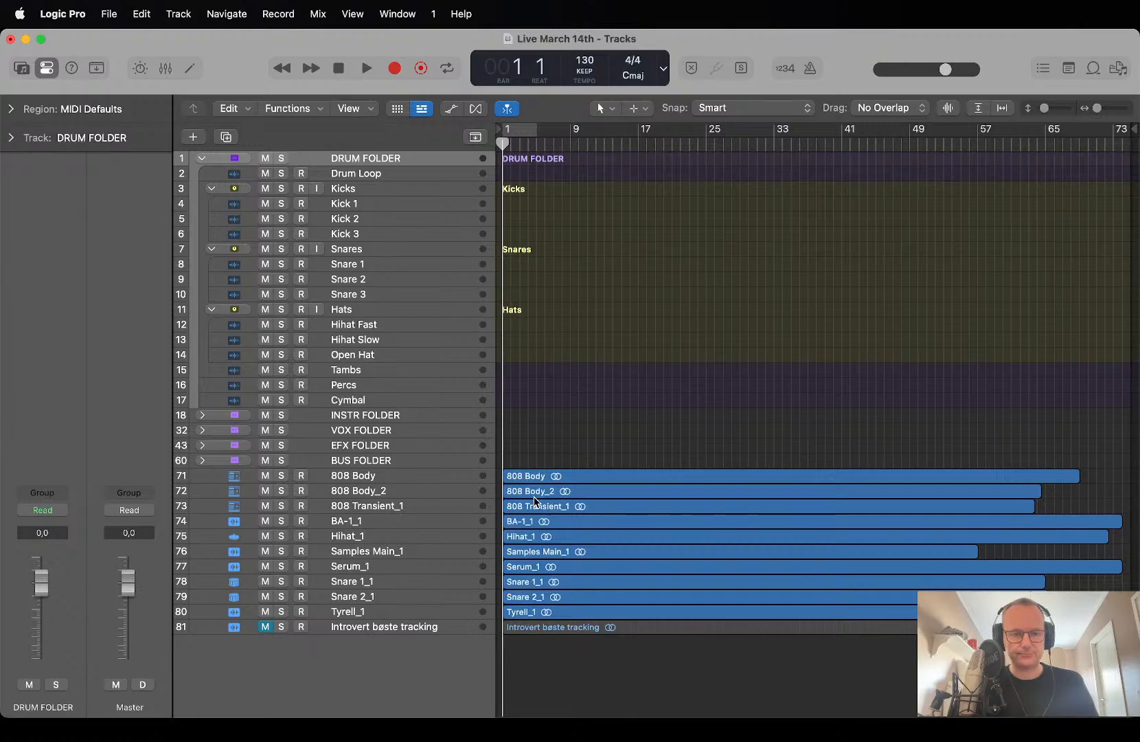
pyautogui.press('super+Down')
pyautogui.press('super+Down')
pyautogui.press('super+Down')
pyautogui.press('super+Down')
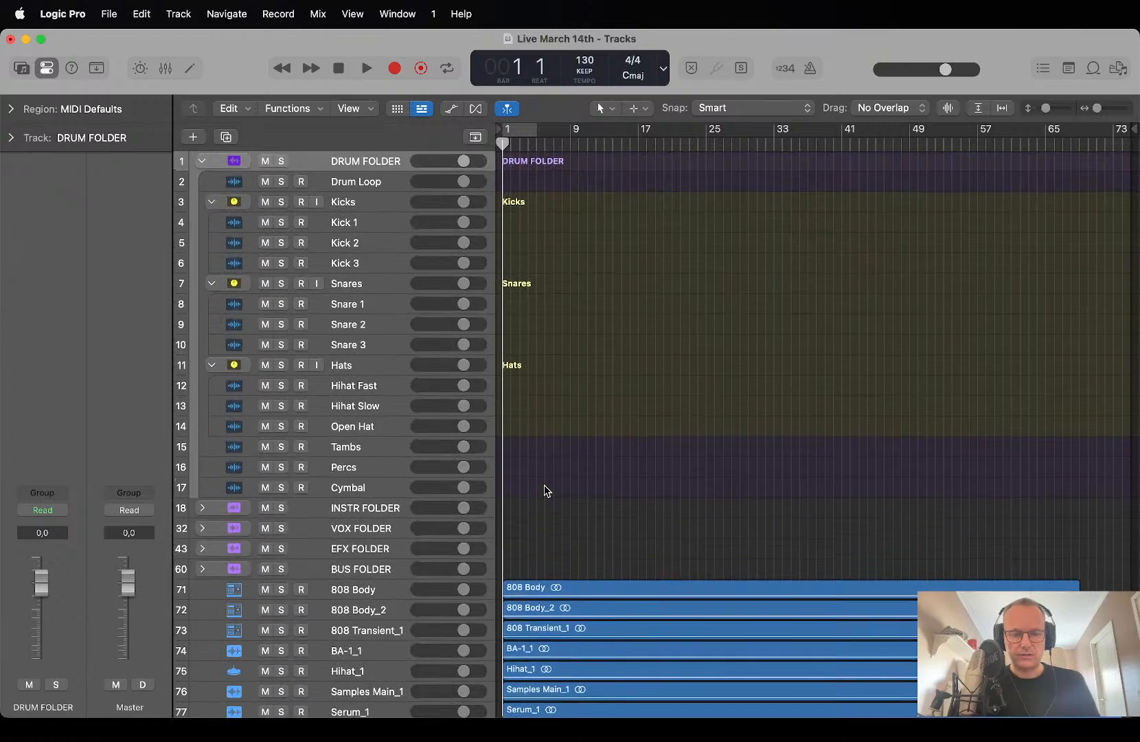
pyautogui.scroll(-10, 544, 488)
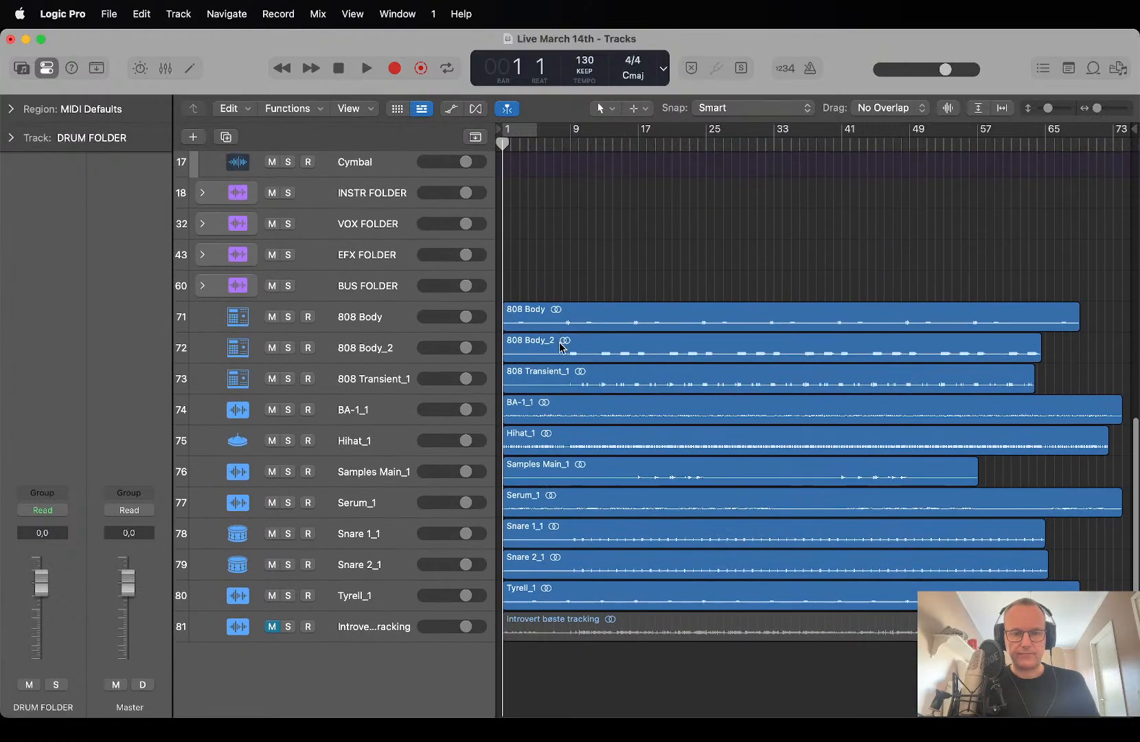
pyautogui.click(558, 390)
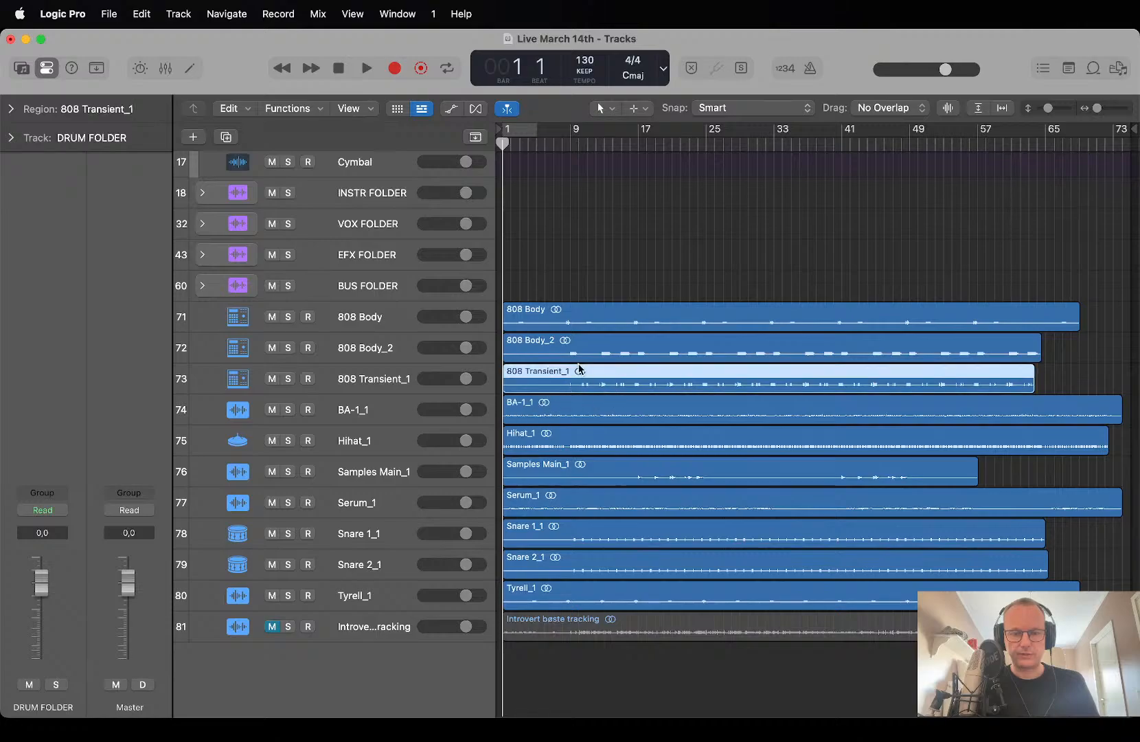
pyautogui.press('super+Up')
pyautogui.press('super+Up')
pyautogui.press('super+Up')
pyautogui.press('super+Up')
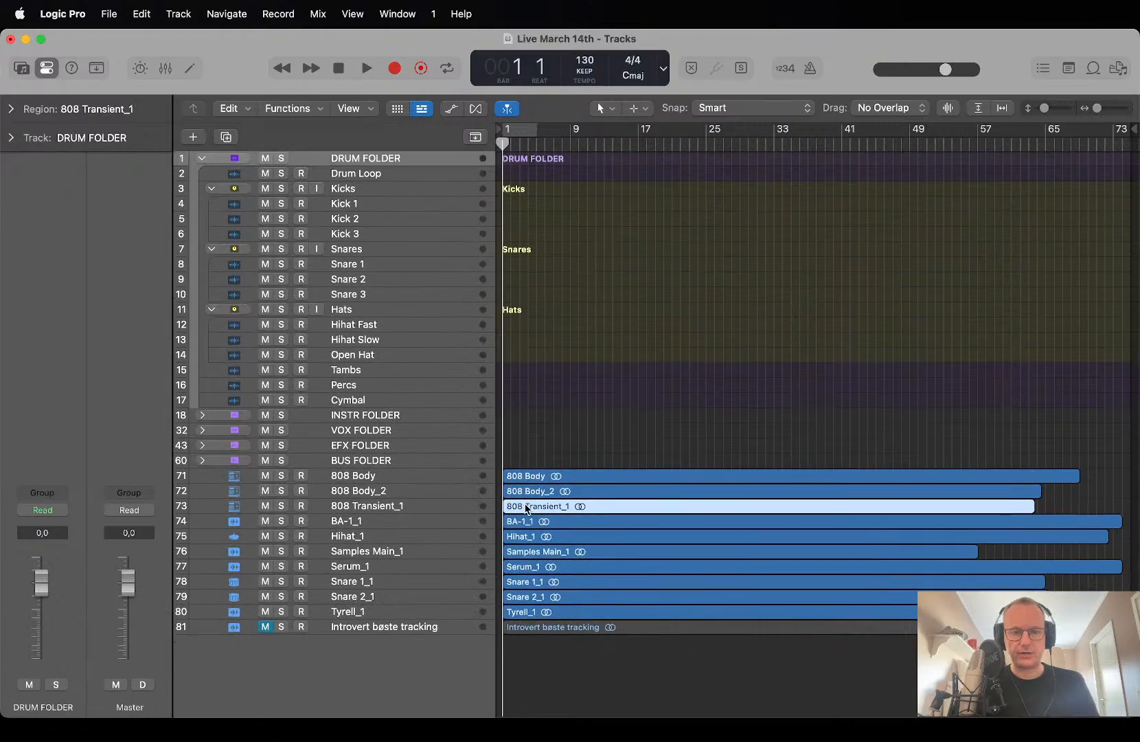
pyautogui.moveTo(528, 506); pyautogui.dragTo(511, 204)
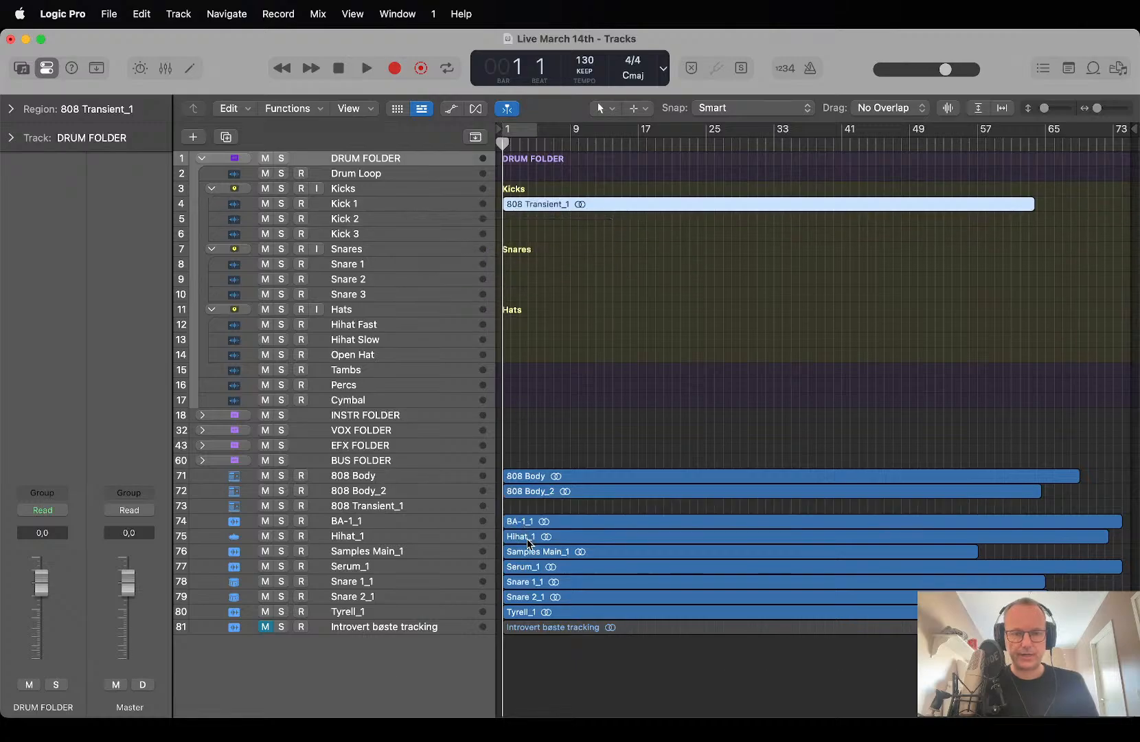
pyautogui.moveTo(529, 543); pyautogui.dragTo(525, 331)
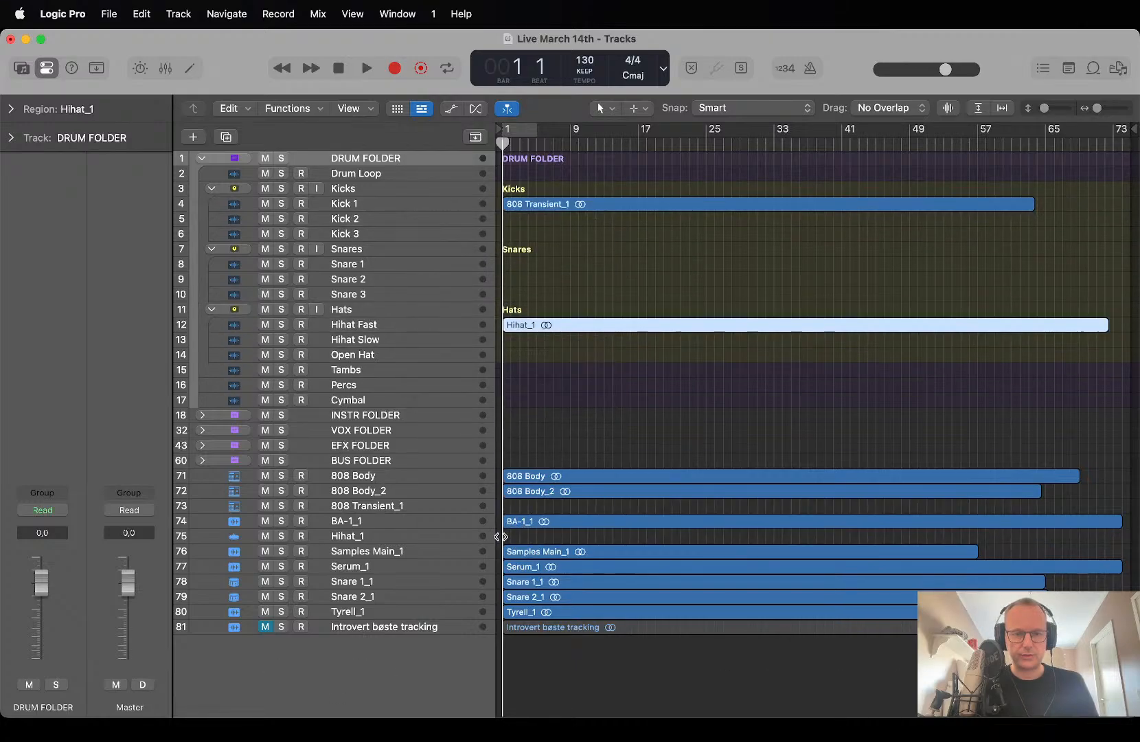
# Move the Snare 1_1 and Snare 2_1 regions together onto the Snare 1 and Snare 2 tracks at bar 1.
pyautogui.click(540, 583)
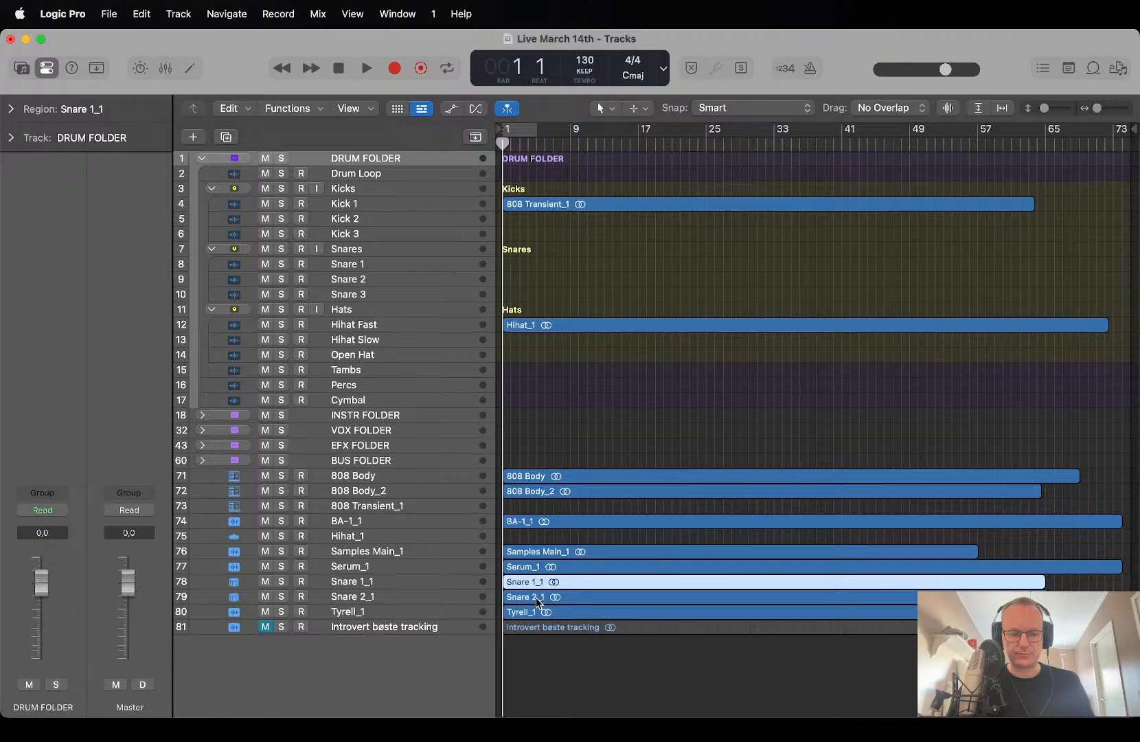
pyautogui.keyDown('shift'); pyautogui.click(538, 598); pyautogui.keyUp('shift')
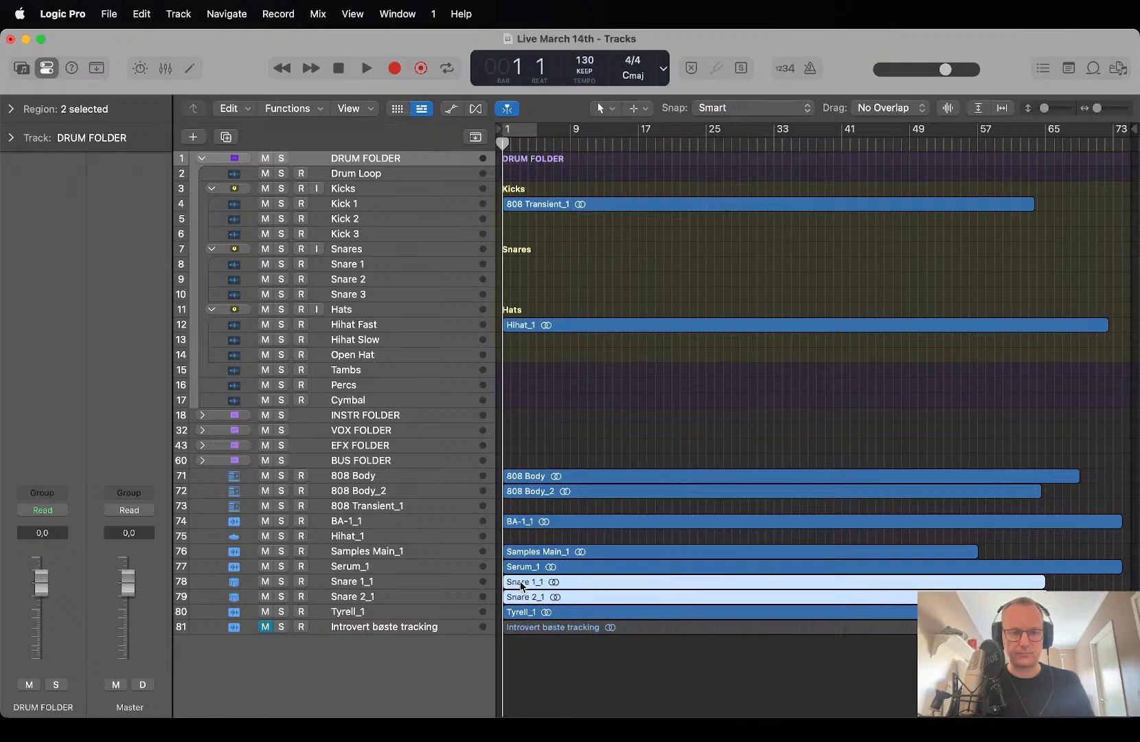
pyautogui.moveTo(522, 586); pyautogui.dragTo(506, 268)
# Collapse the DRUM FOLDER track stack and expand INSTR FOLDER.
pyautogui.click(522, 614)
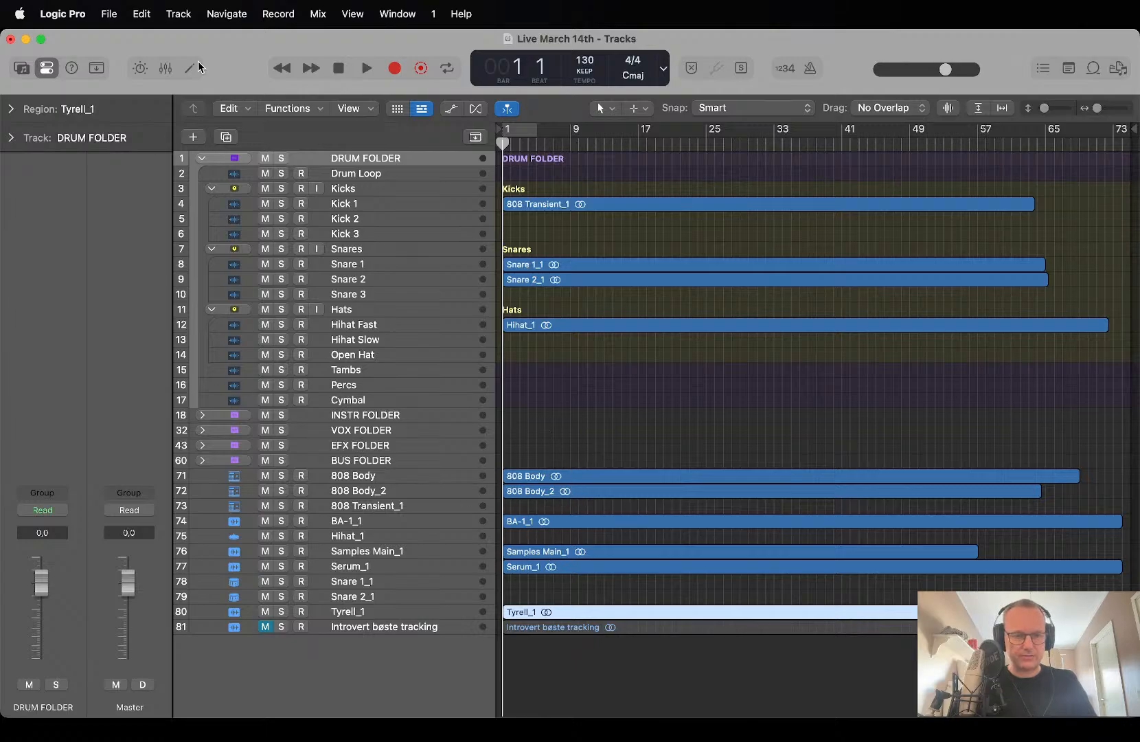
pyautogui.click(201, 159)
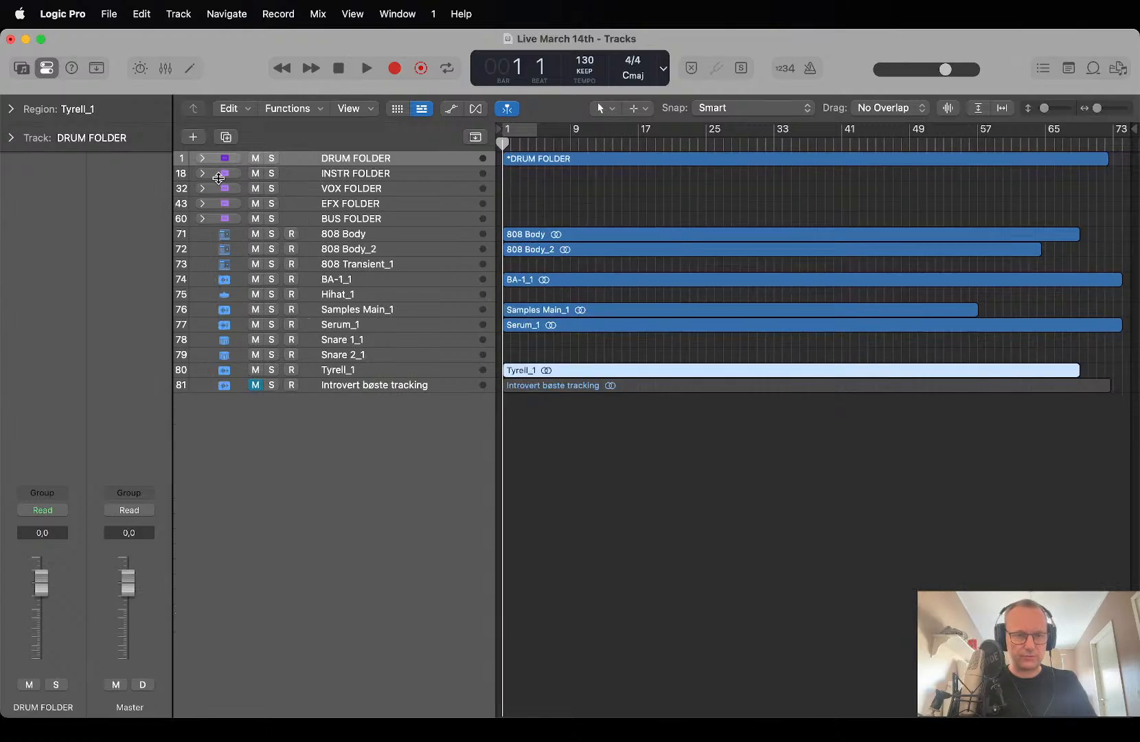
pyautogui.click(201, 173)
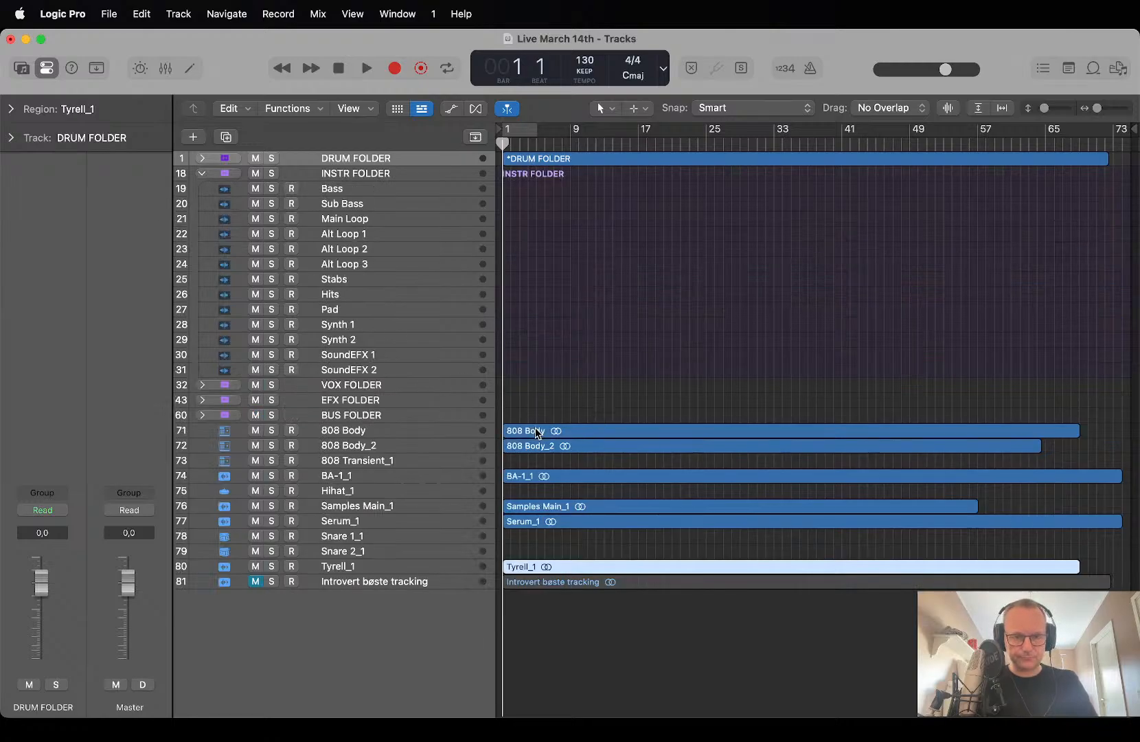
# Move the 808 Body region to the Sub Bass track and the 808 Body_2 region to the Bass track at bar 1.
pyautogui.moveTo(535, 427); pyautogui.dragTo(521, 258)
pyautogui.moveTo(514, 211); pyautogui.dragTo(514, 211)
pyautogui.click(532, 446)
pyautogui.moveTo(529, 445); pyautogui.dragTo(528, 189)
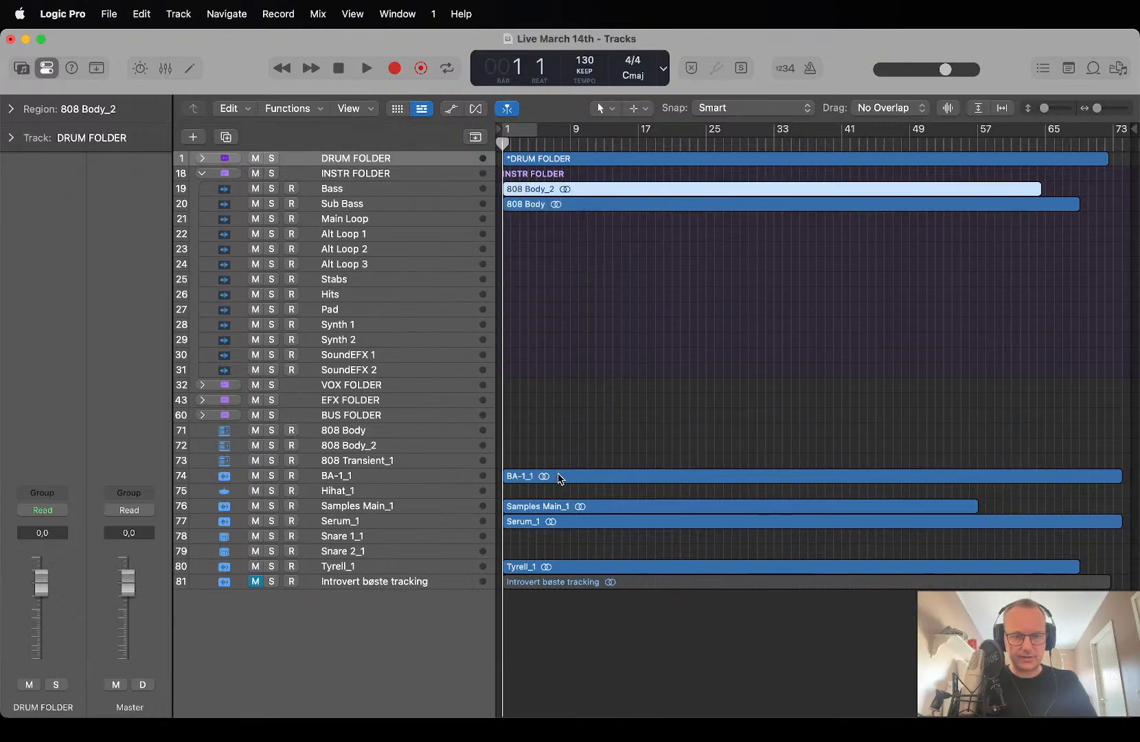
# Move the BA-1_1 region to the Alt Loop 1 track and the Serum_1 region to Main Loop at bar 1.
pyautogui.moveTo(552, 476); pyautogui.dragTo(518, 245)
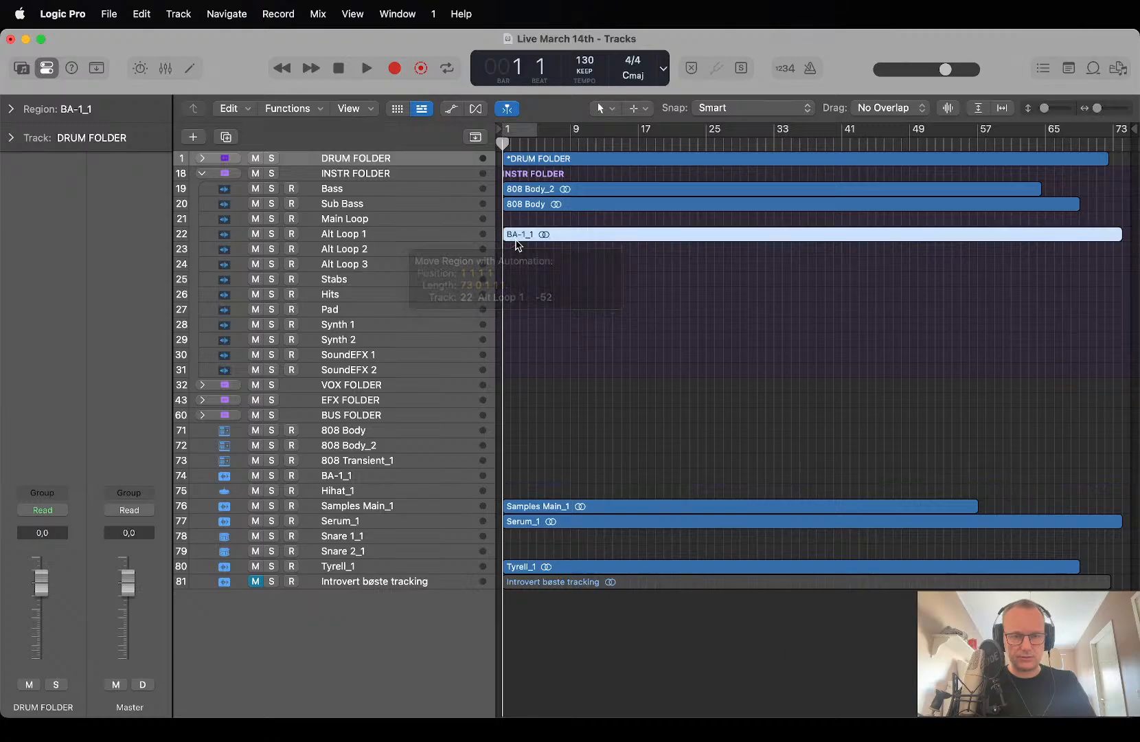
pyautogui.click(534, 509)
pyautogui.click(532, 524)
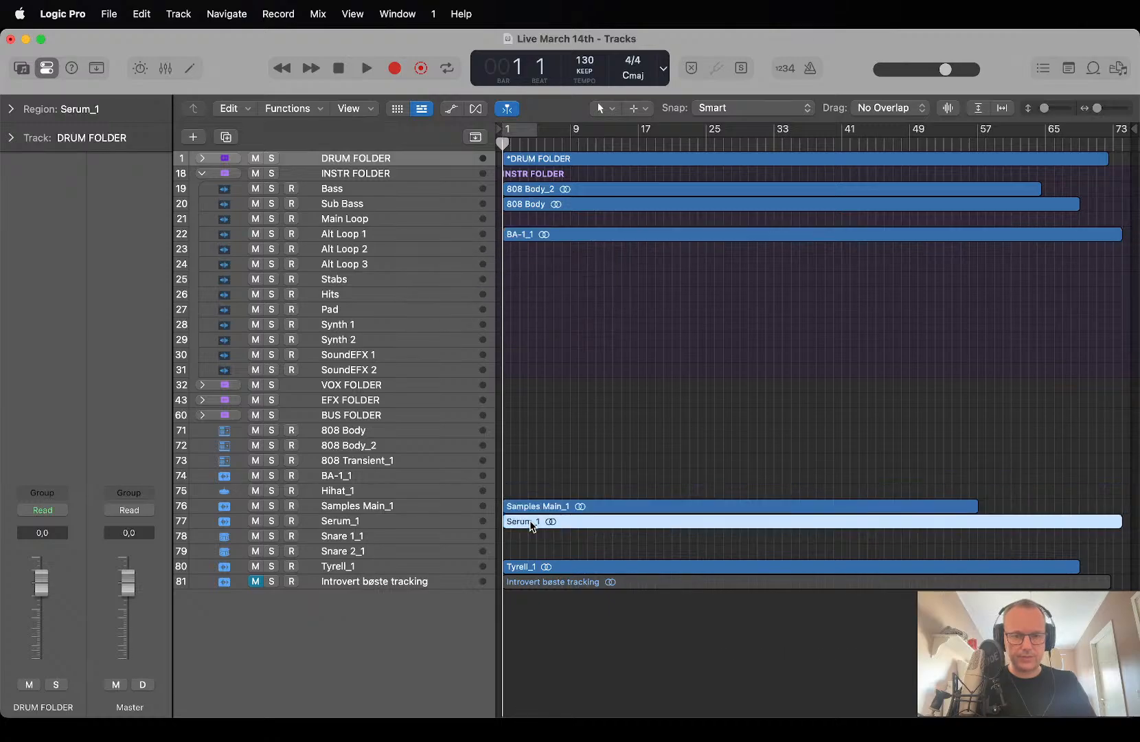
pyautogui.moveTo(538, 526); pyautogui.dragTo(538, 223)
# Move the Samples Main_1 region to the Alt Loop 2 track and the Tyrell_1 region to Alt Loop 3 at bar 1.
pyautogui.click(533, 508)
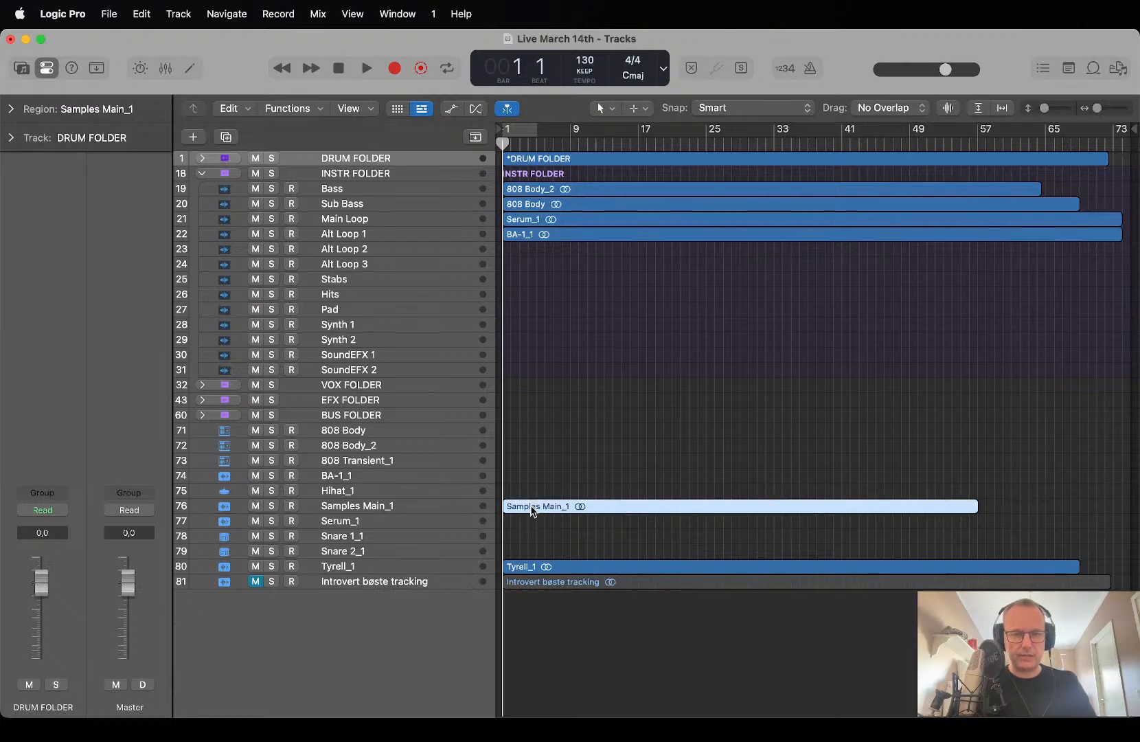
pyautogui.moveTo(532, 510); pyautogui.dragTo(527, 251)
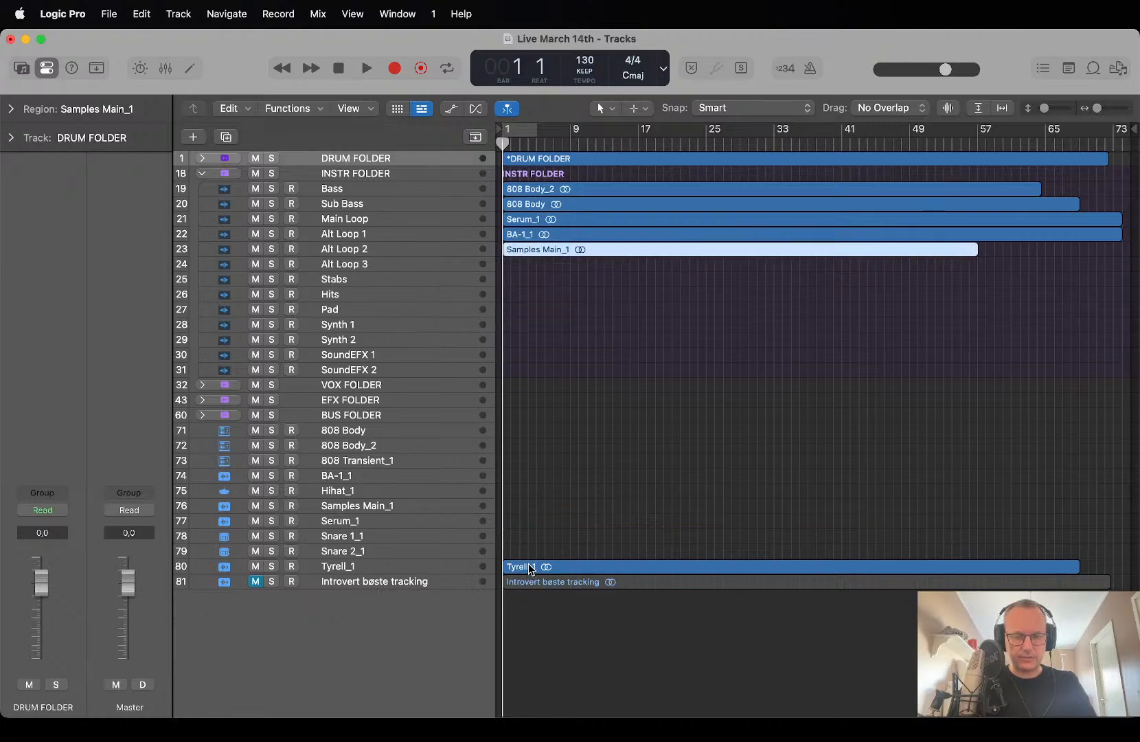
pyautogui.moveTo(531, 569); pyautogui.dragTo(506, 273)
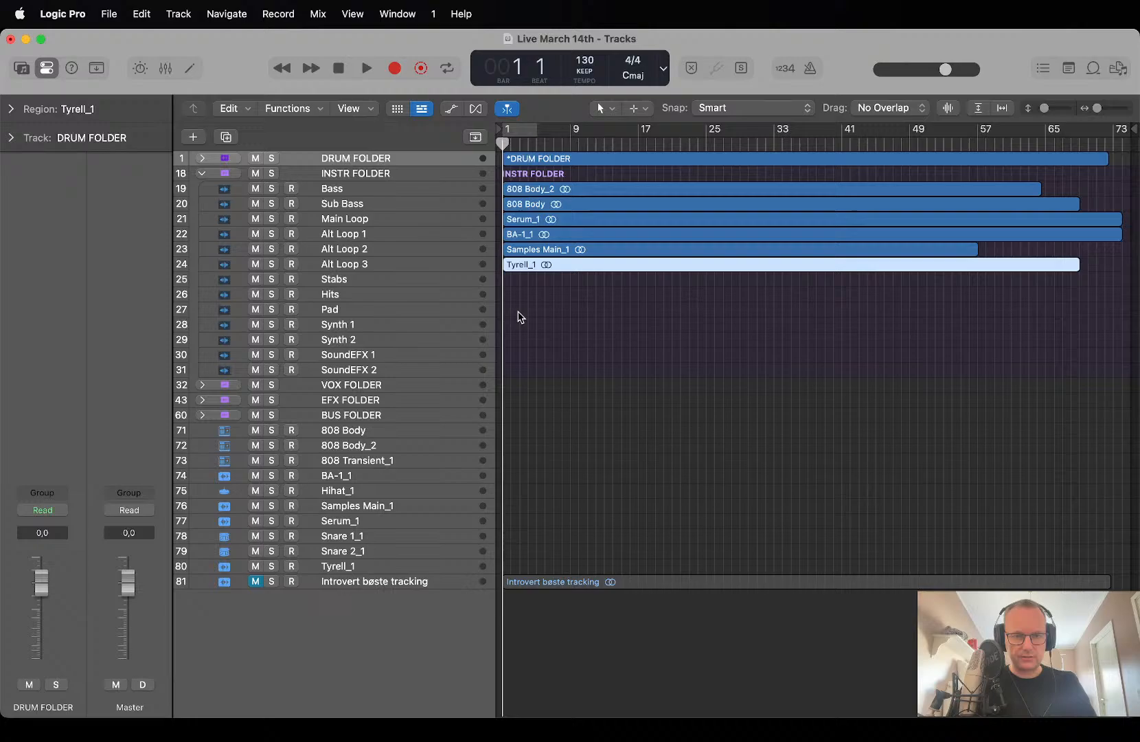
# Delete the emptied imported tracks from 808 Body through Tyrell_1, keeping Introvert bøste tracking.
pyautogui.click(379, 570)
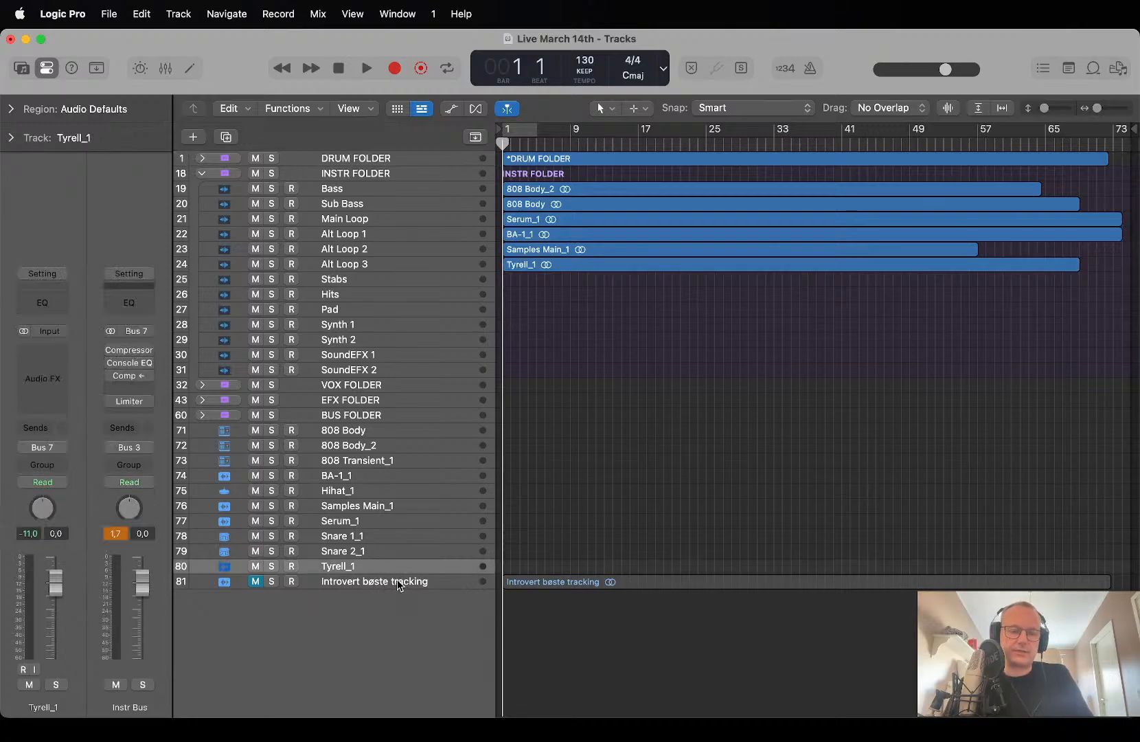
pyautogui.keyDown('shift'); pyautogui.click(350, 434); pyautogui.keyUp('shift')
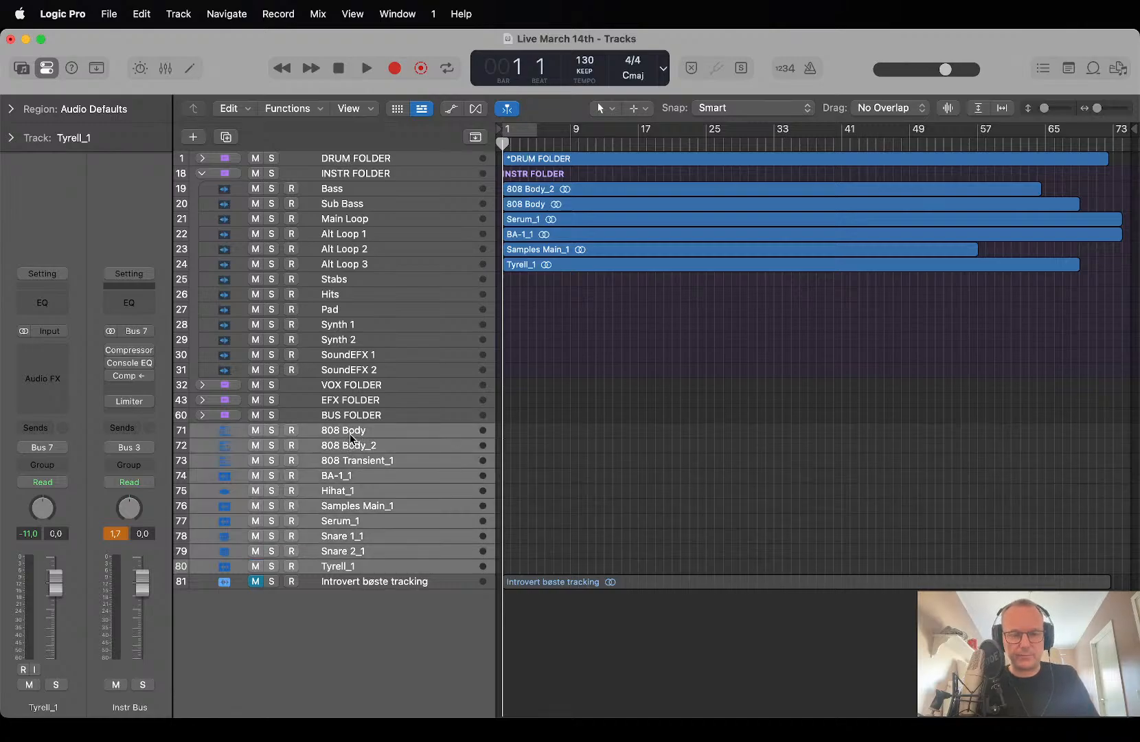
pyautogui.press('super+BackSpace')
# Delete the unused instrument tracks from Stabs through SoundEFX 2 in INSTR FOLDER.
pyautogui.scroll(5, 620, 422)
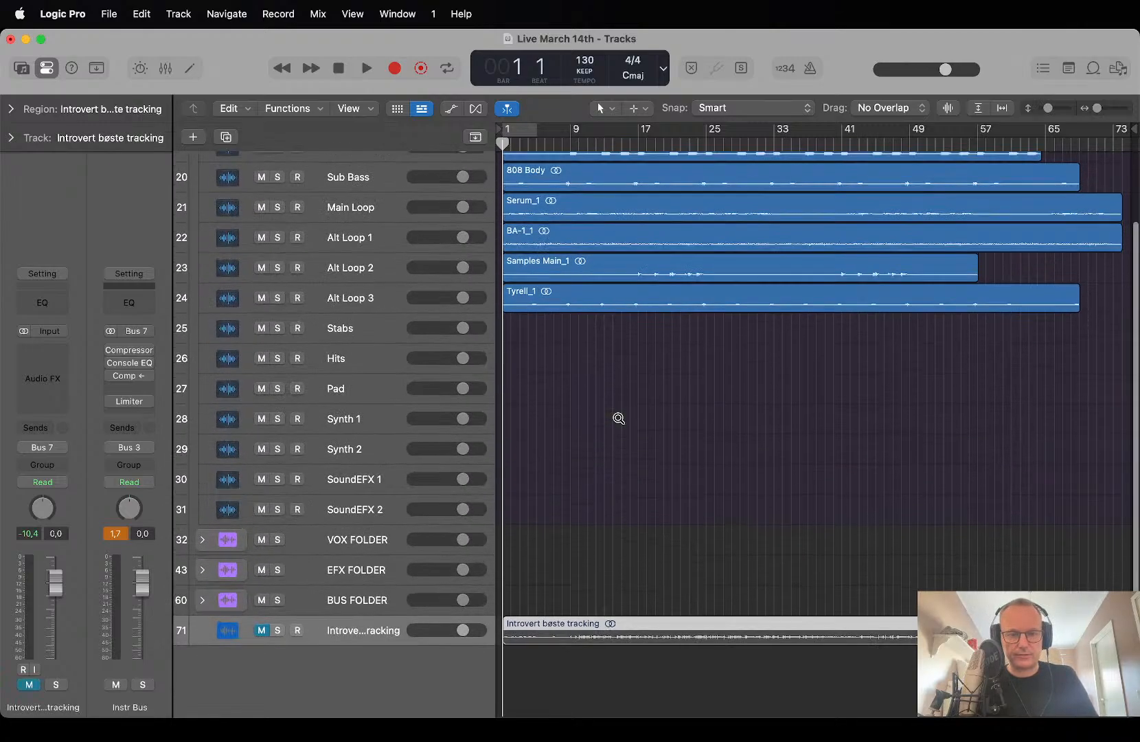
pyautogui.scroll(3, 619, 422)
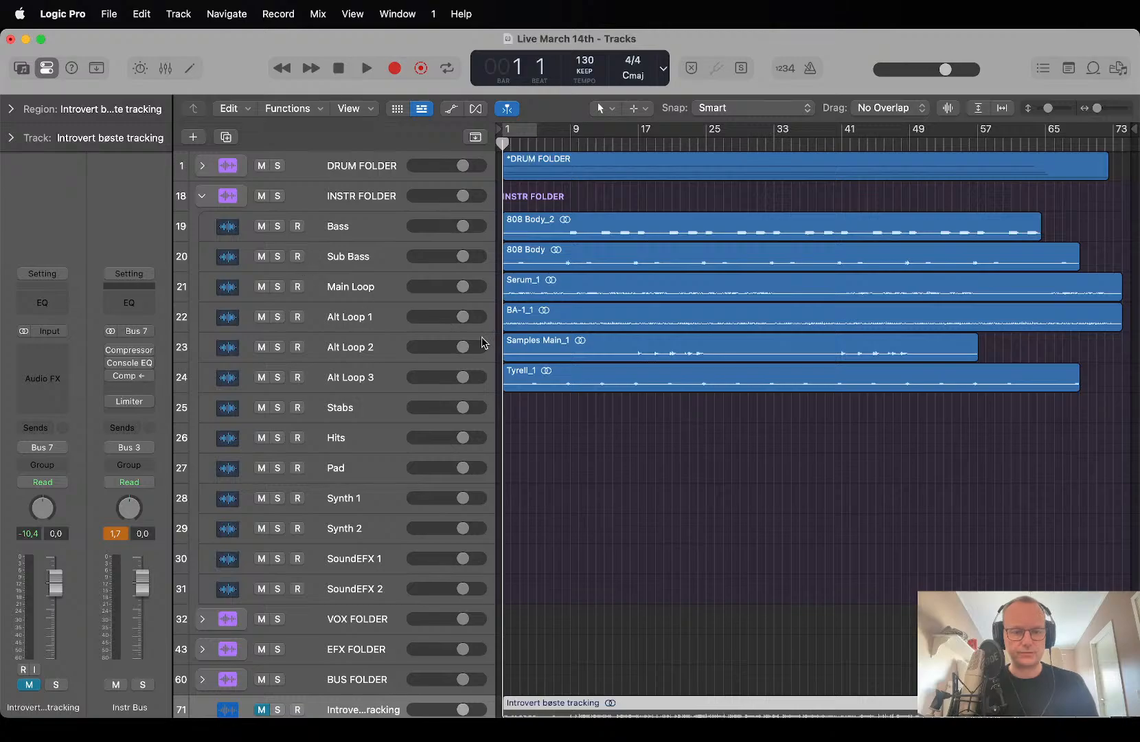
pyautogui.click(360, 412)
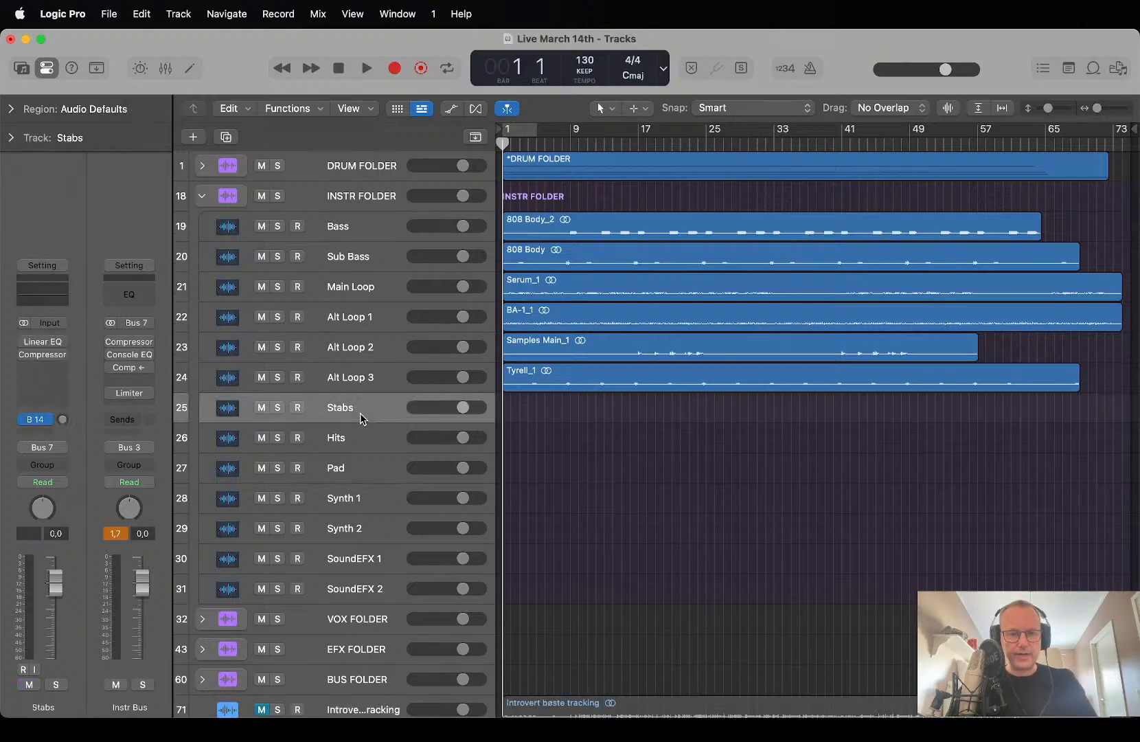
pyautogui.keyDown('shift'); pyautogui.click(361, 592); pyautogui.keyUp('shift')
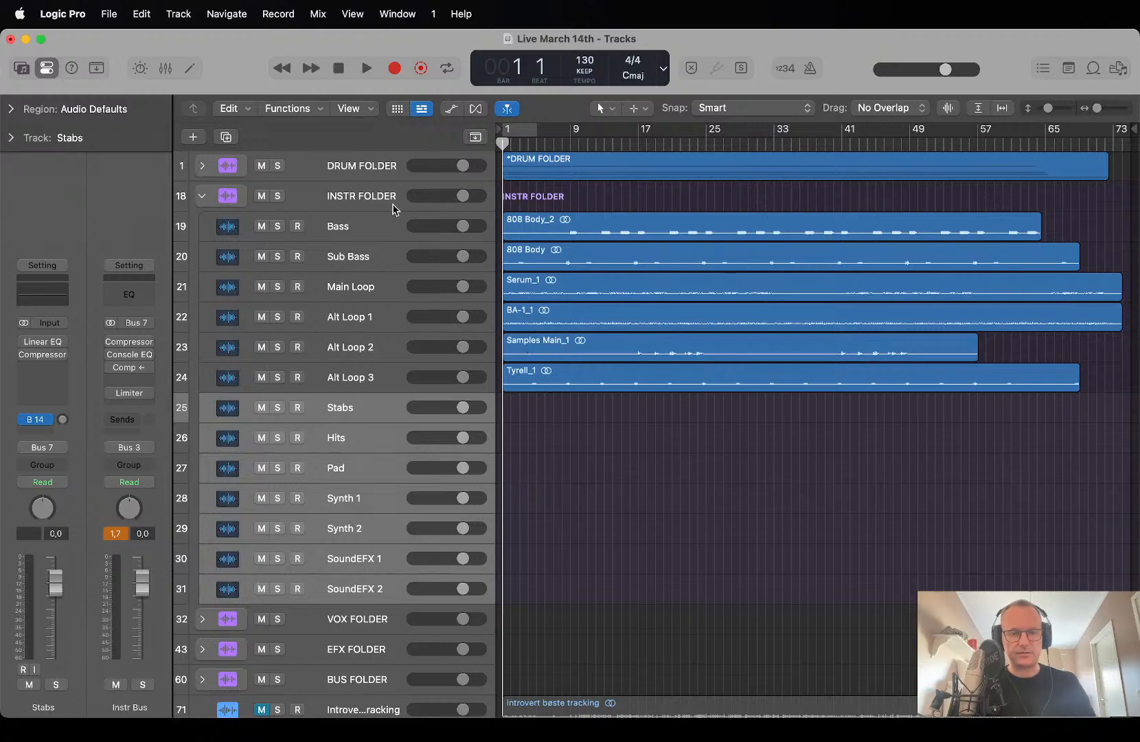
pyautogui.press('super+BackSpace')
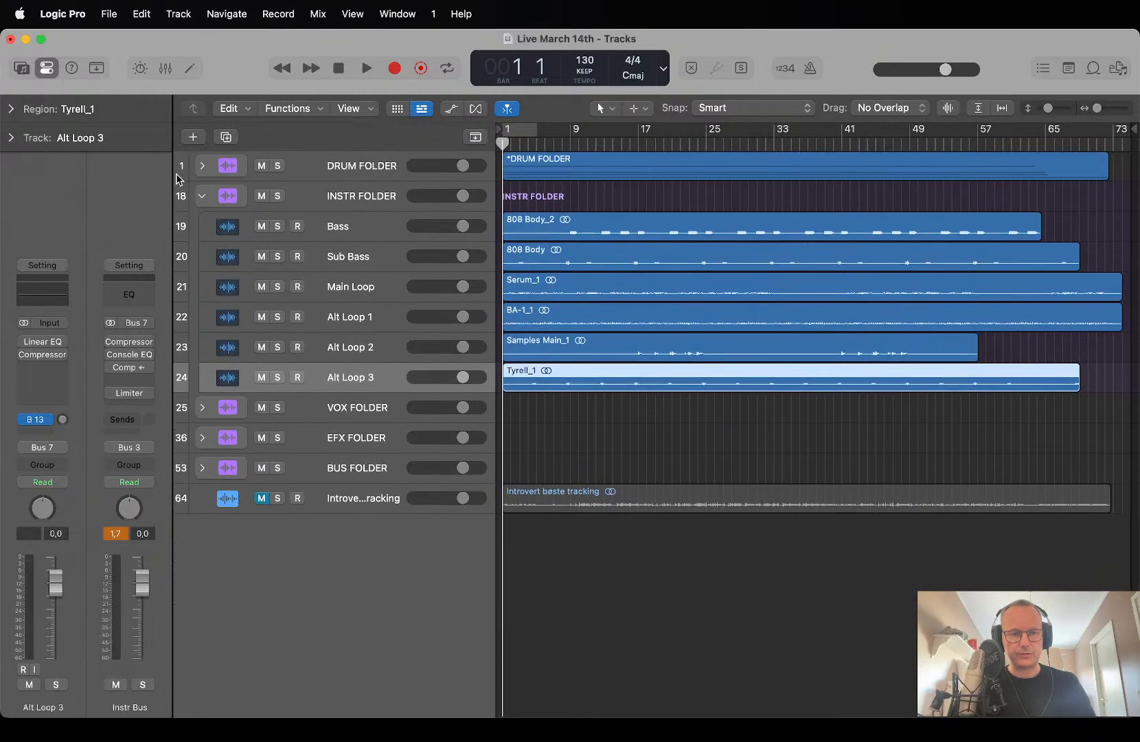
# Expand DRUM FOLDER and delete its empty Drum Loop track.
pyautogui.click(201, 166)
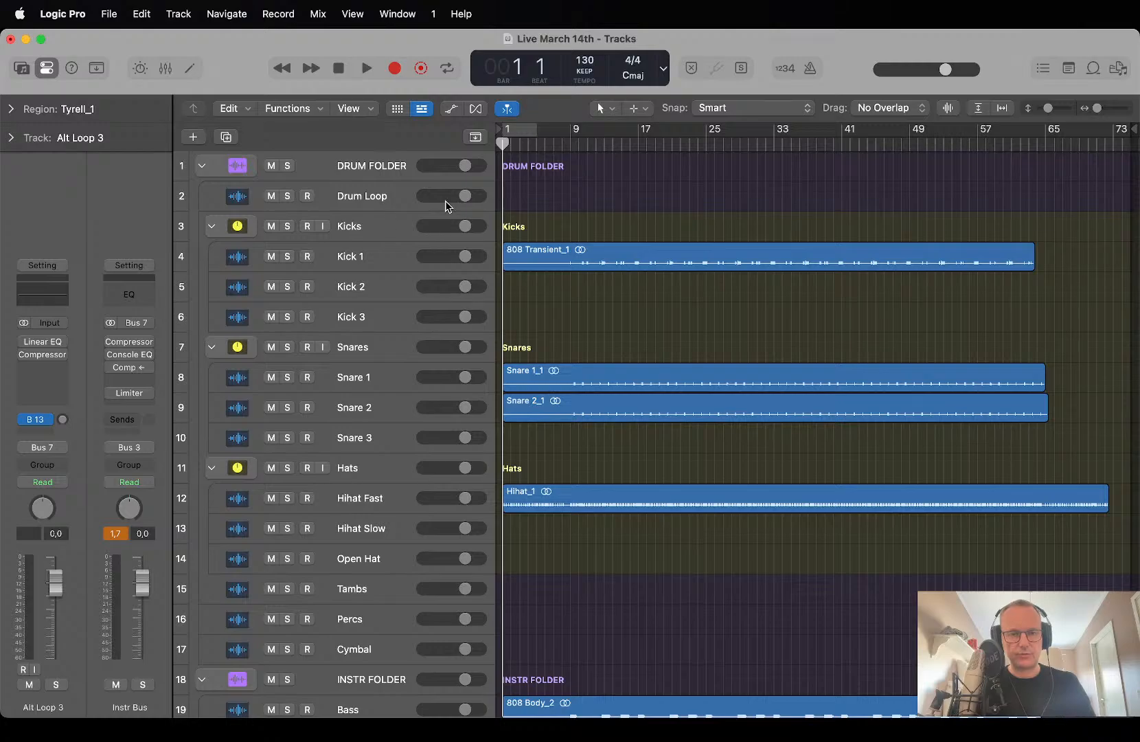
pyautogui.click(411, 199)
pyautogui.press('super+BackSpace')
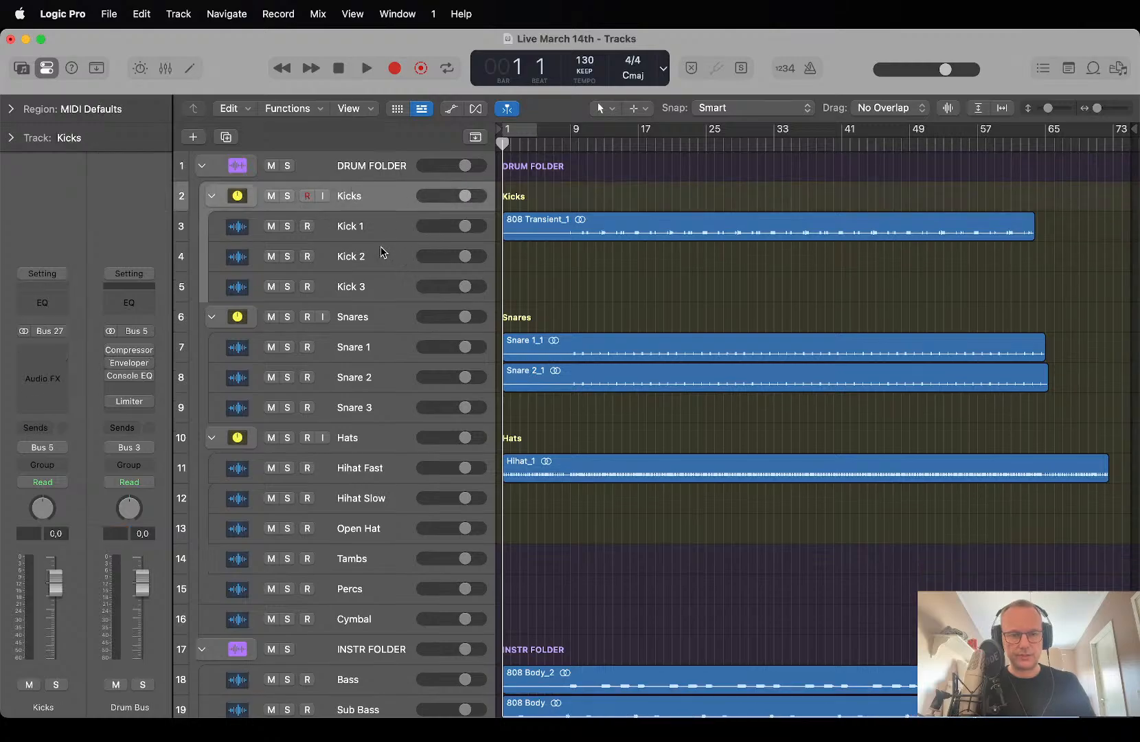
# Delete the unused Kick 2, Kick 3 and Snare 3 tracks from the Kicks and Snares stacks.
pyautogui.click(381, 252)
pyautogui.keyDown('shift'); pyautogui.click(383, 283); pyautogui.keyUp('shift')
pyautogui.press('super+BackSpace')
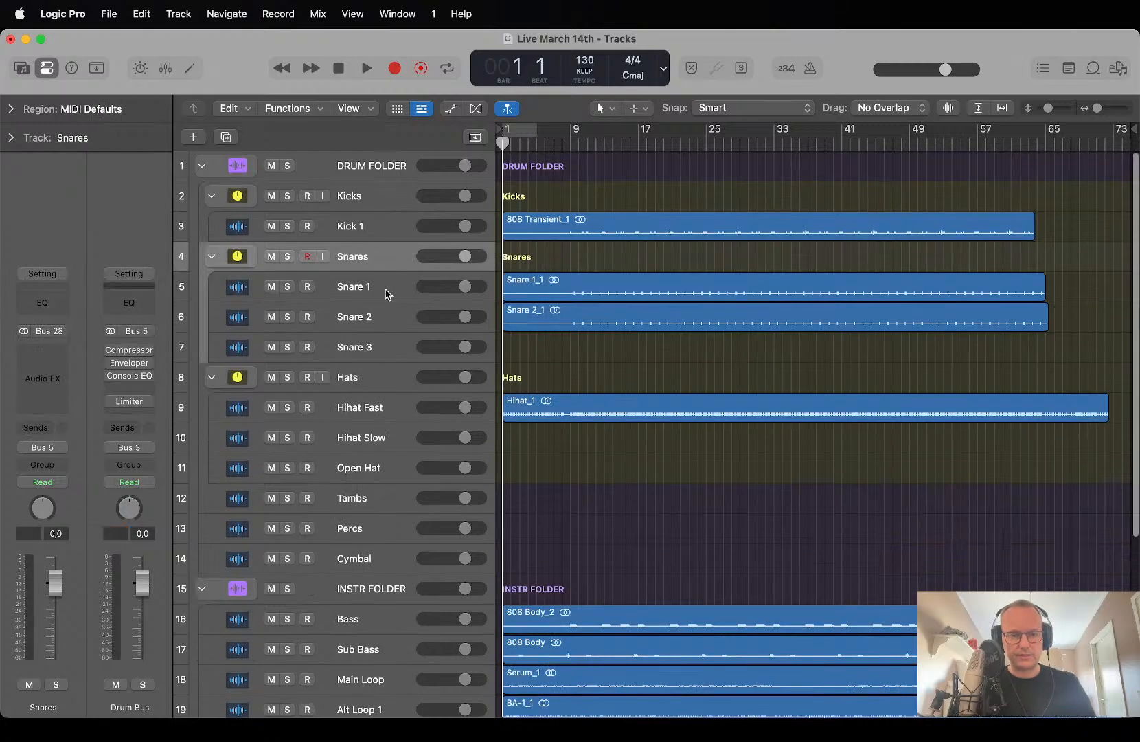
pyautogui.click(381, 345)
pyautogui.press('super+BackSpace')
# Delete the unused drum tracks from Hihat Slow through Cymbal.
pyautogui.click(378, 407)
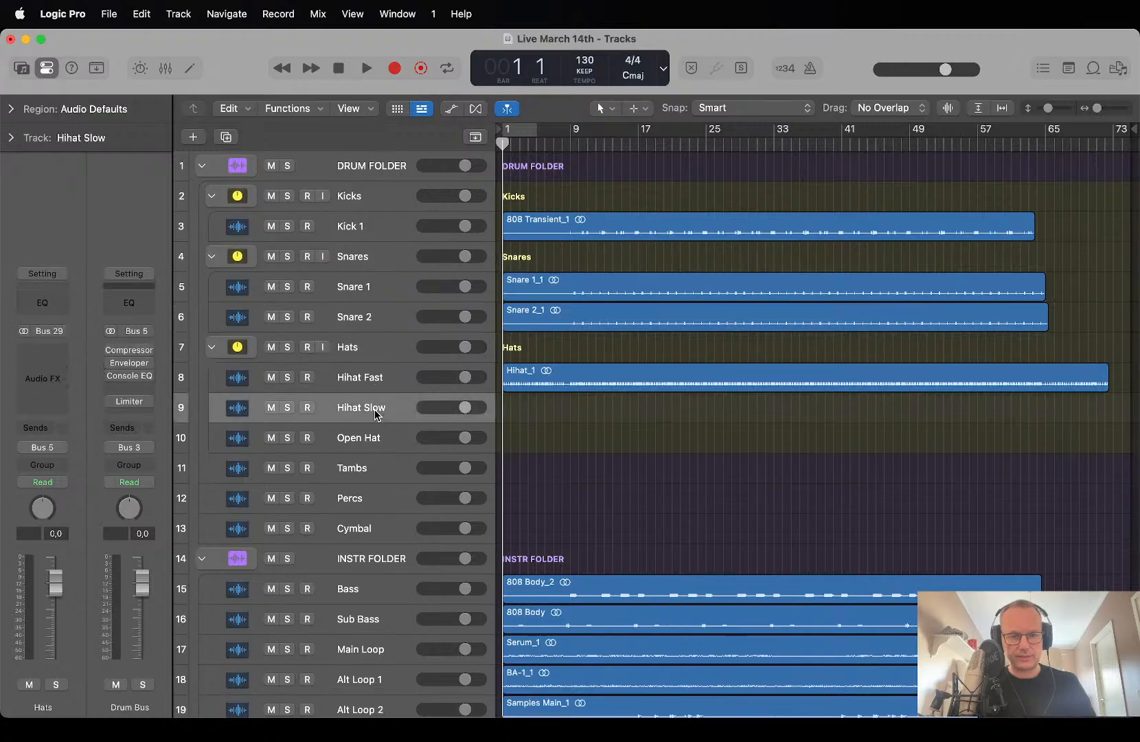
pyautogui.keyDown('shift'); pyautogui.click(374, 522); pyautogui.keyUp('shift')
pyautogui.press('super+BackSpace')
# Enlarge the tracks in the arrangement and select the Kick 1 track.
pyautogui.scroll(-3, 491, 528)
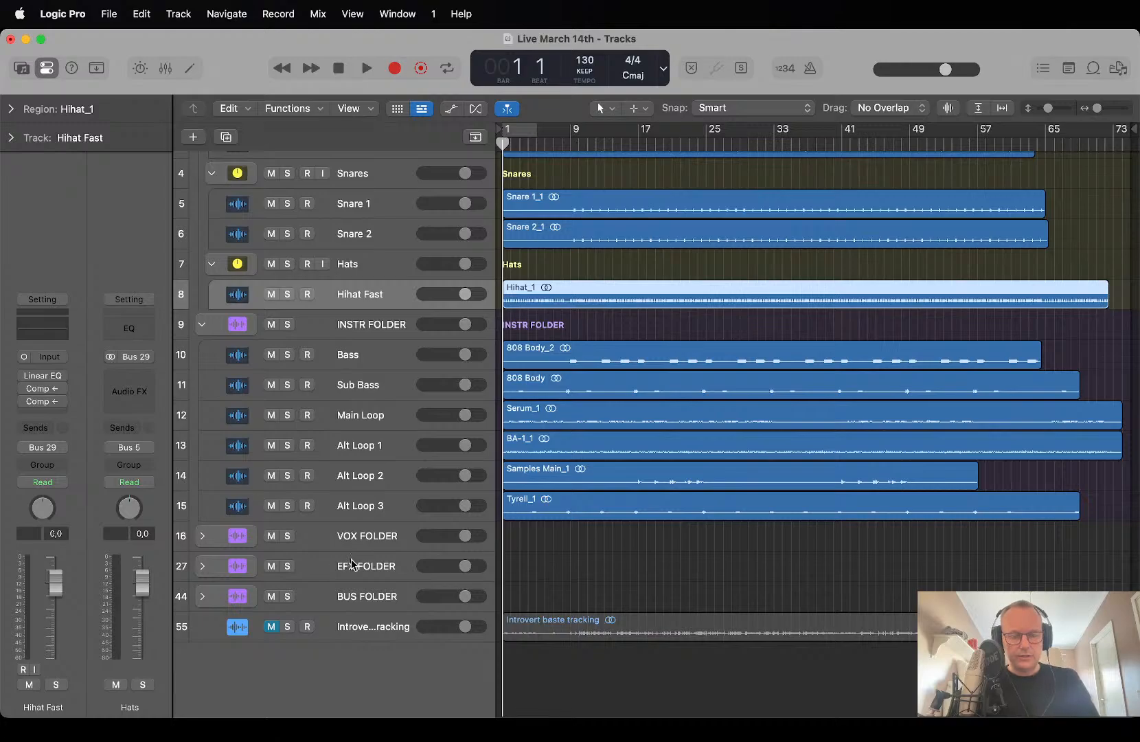
pyautogui.press('super+Up')
pyautogui.press('super+Up')
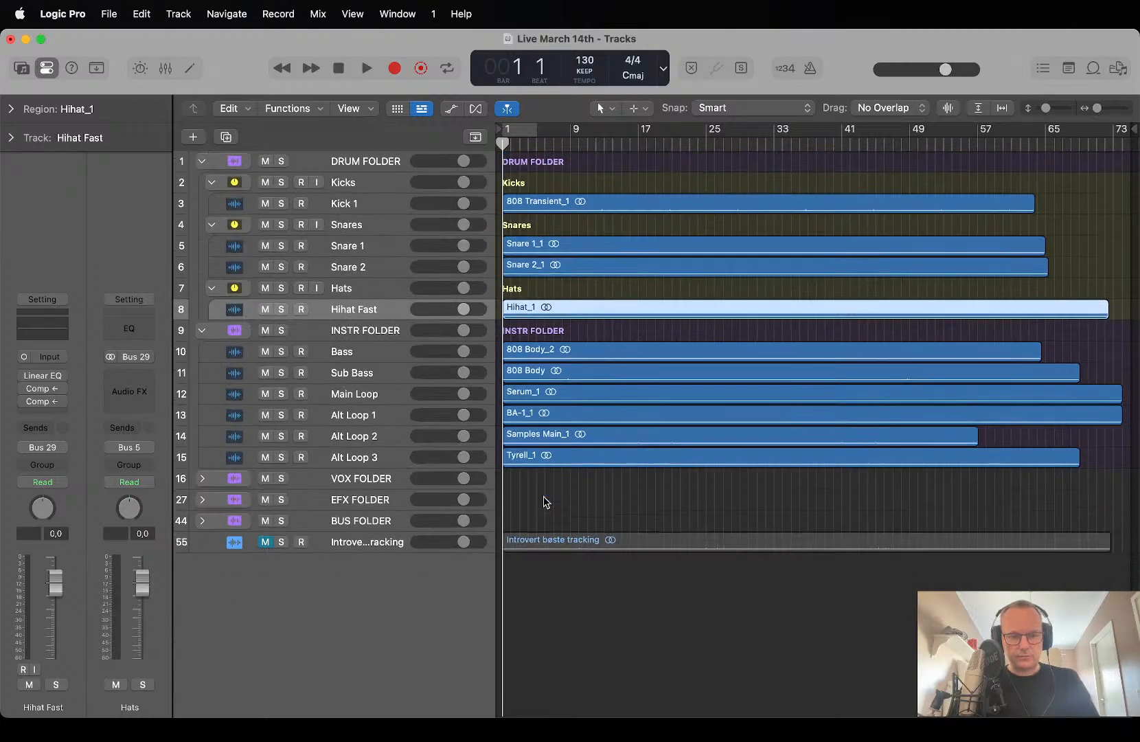
pyautogui.press('super+Down')
pyautogui.press('super+Down')
pyautogui.press('super+Down')
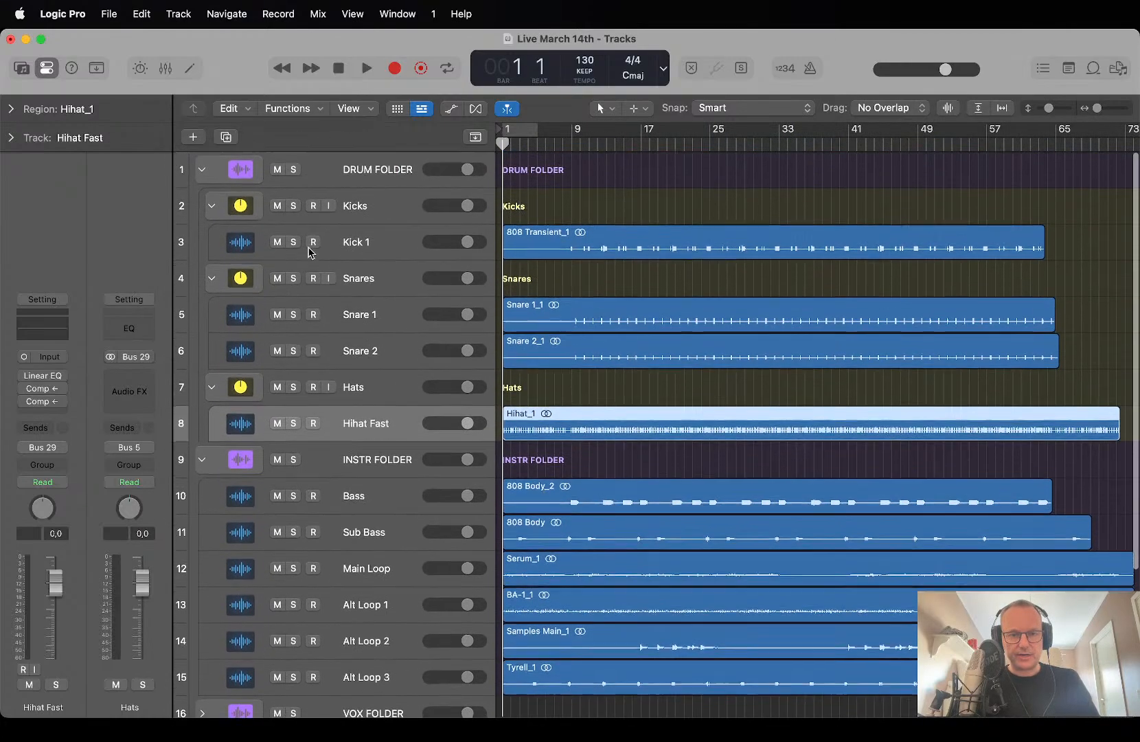
pyautogui.click(376, 236)
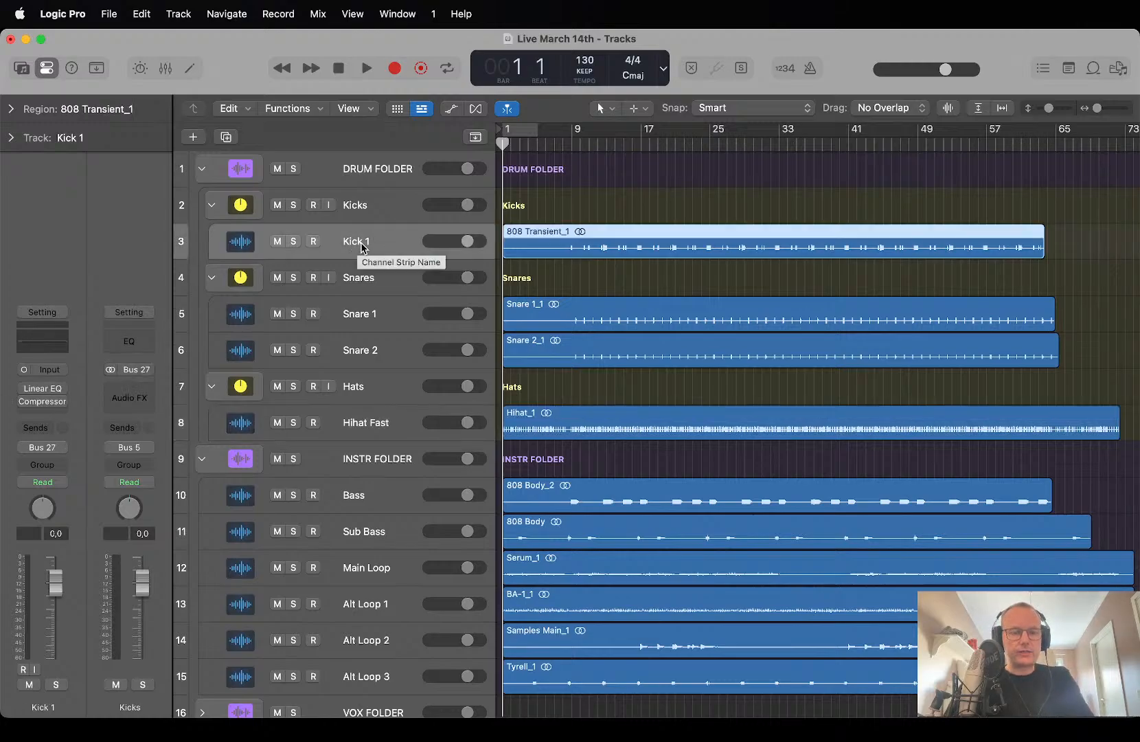
# Rename the Kick 1 track in the Kicks stack as Kick.
pyautogui.doubleClick(364, 243)
pyautogui.press('BackSpace')
pyautogui.press('BackSpace')
pyautogui.press('Return')
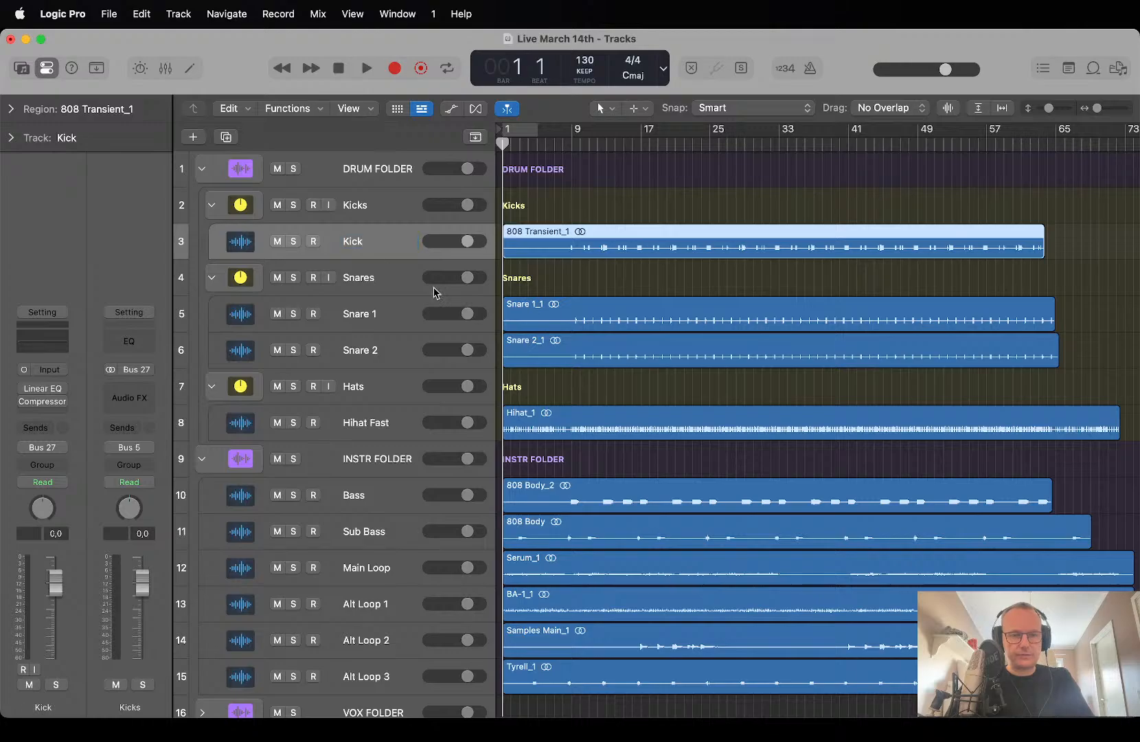
# Rename the Hihat Fast track in the Hats stack as Hihat.
pyautogui.doubleClick(418, 316)
pyautogui.click(397, 358)
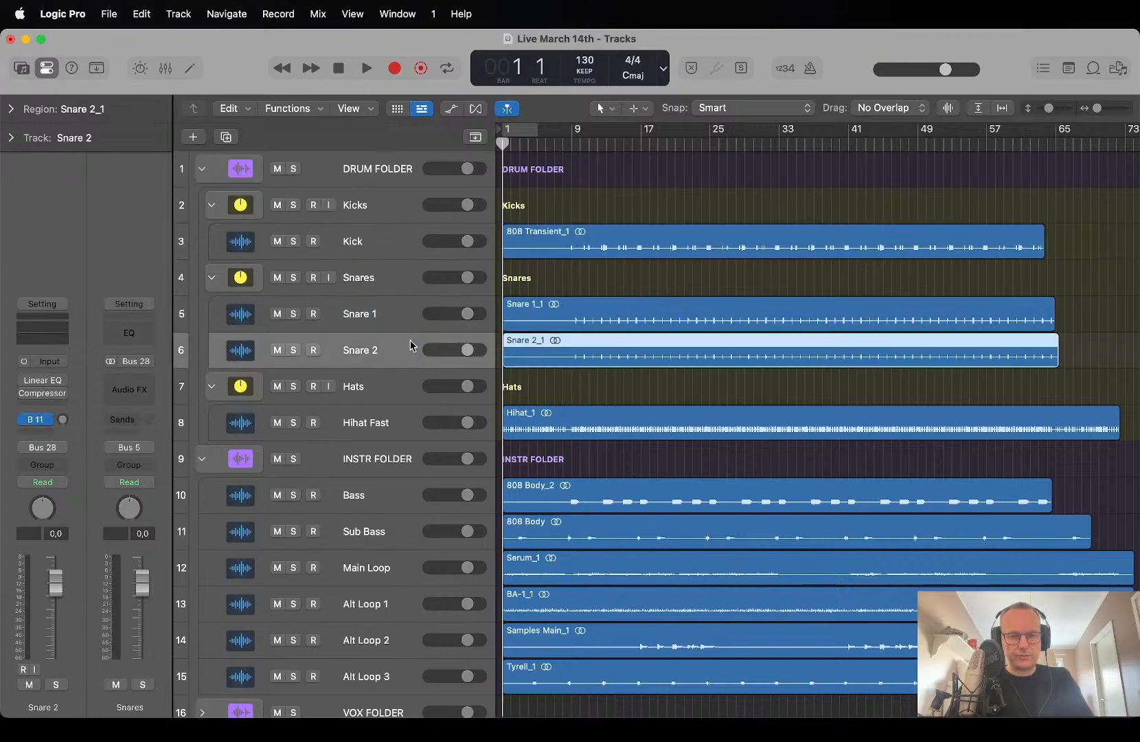
pyautogui.click(395, 424)
pyautogui.scroll(-1, 397, 416)
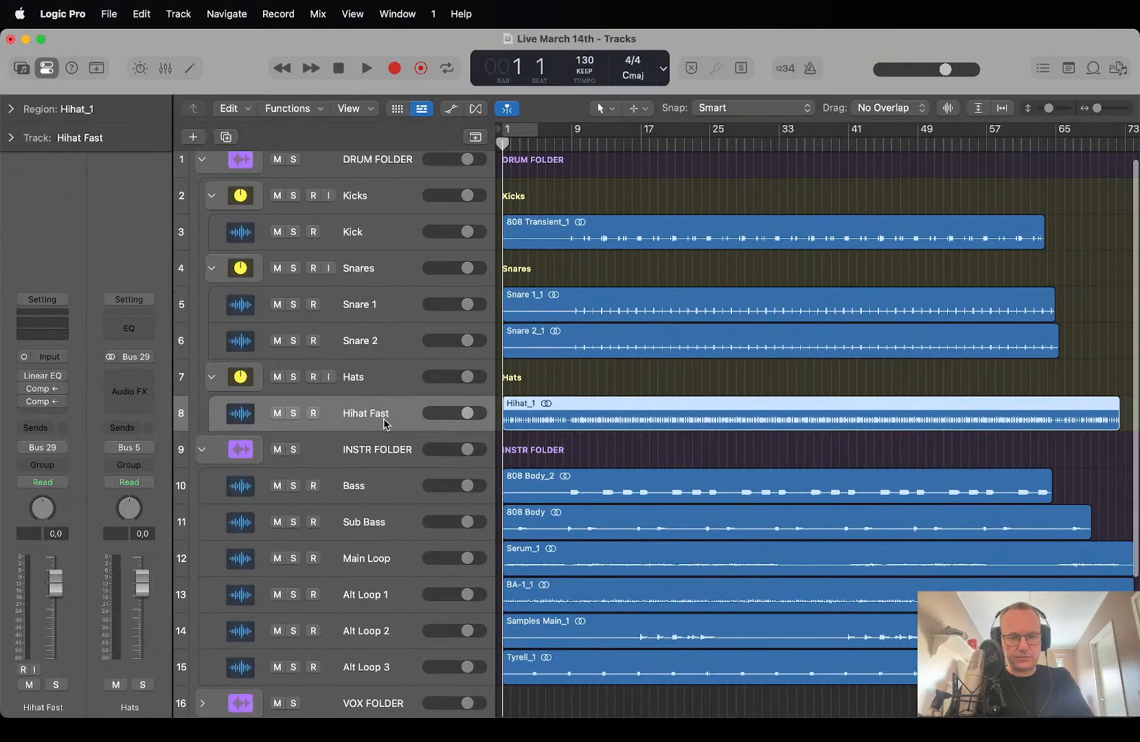
pyautogui.doubleClick(384, 414)
pyautogui.click(391, 417)
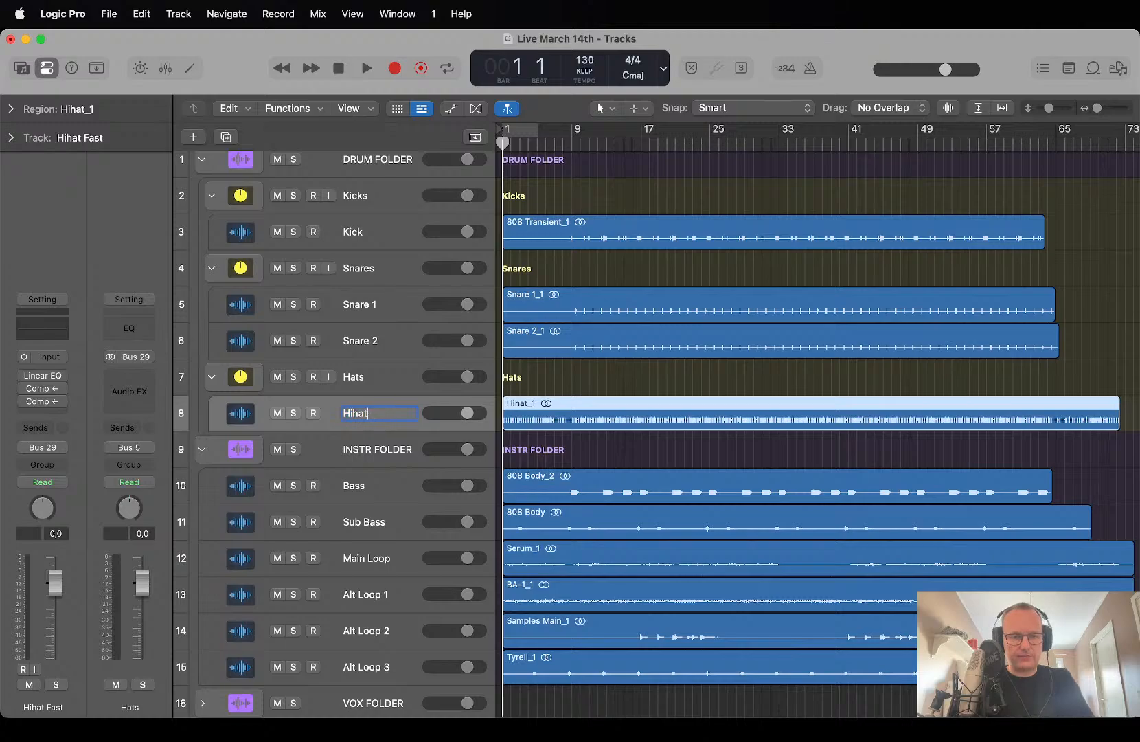
pyautogui.press('Return')
pyautogui.scroll(-3, 415, 419)
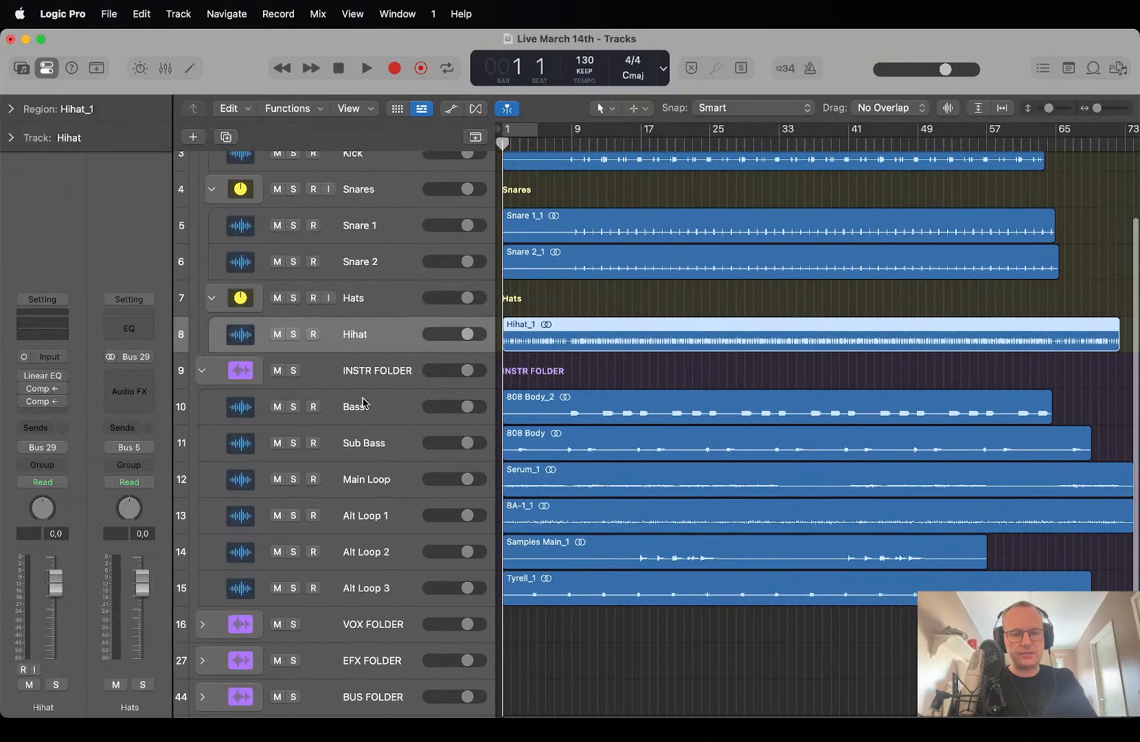
# Compare the two 808 Body waveforms in INSTR FOLDER and move the Sub Bass track above the Bass track.
pyautogui.click(368, 409)
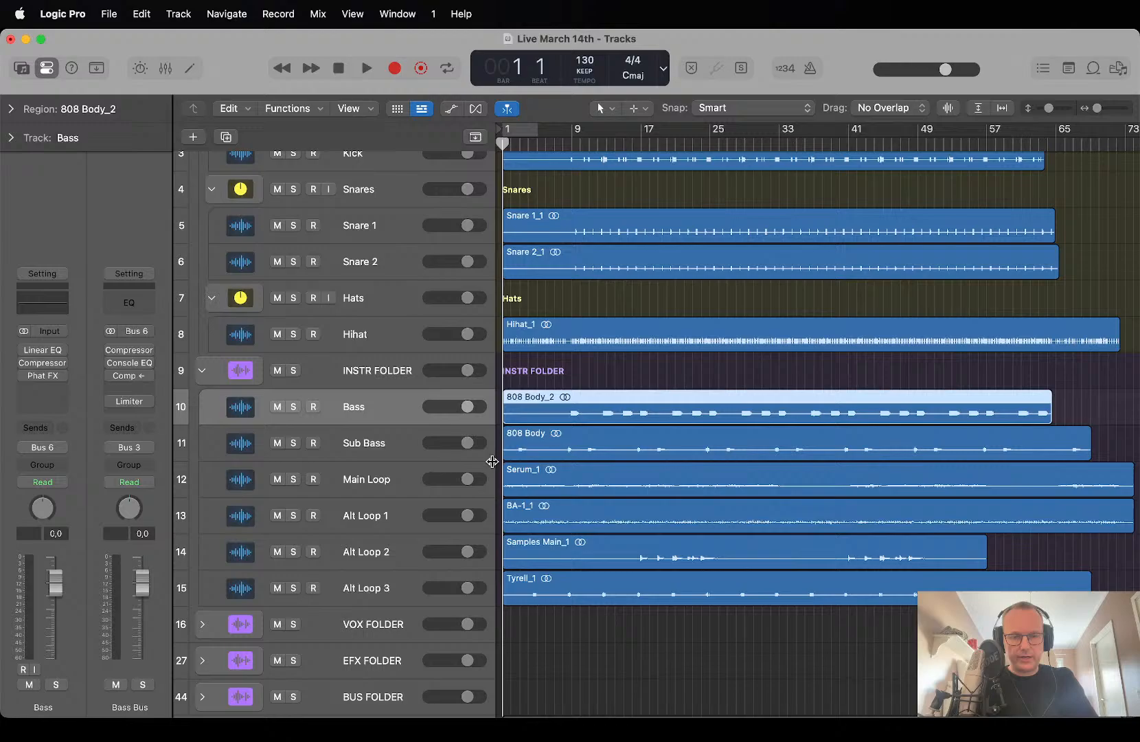
pyautogui.click(382, 445)
pyautogui.click(388, 410)
pyautogui.press('super+Down')
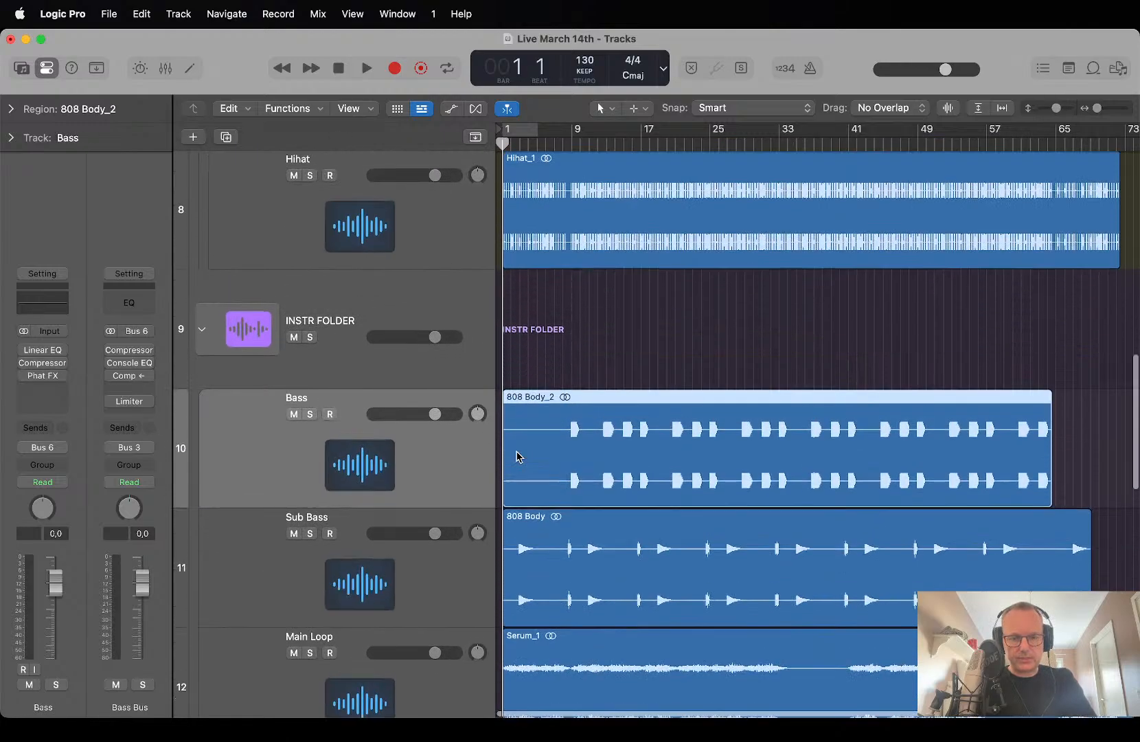
pyautogui.moveTo(345, 567); pyautogui.dragTo(337, 434)
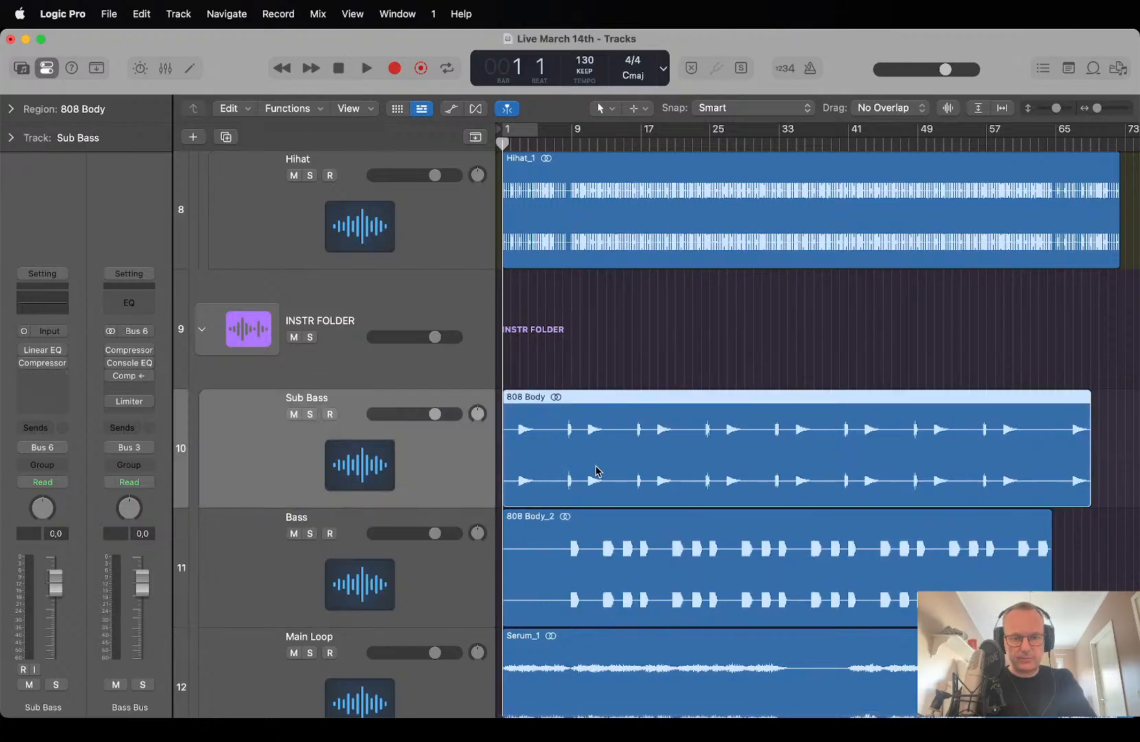
pyautogui.press('super+Up')
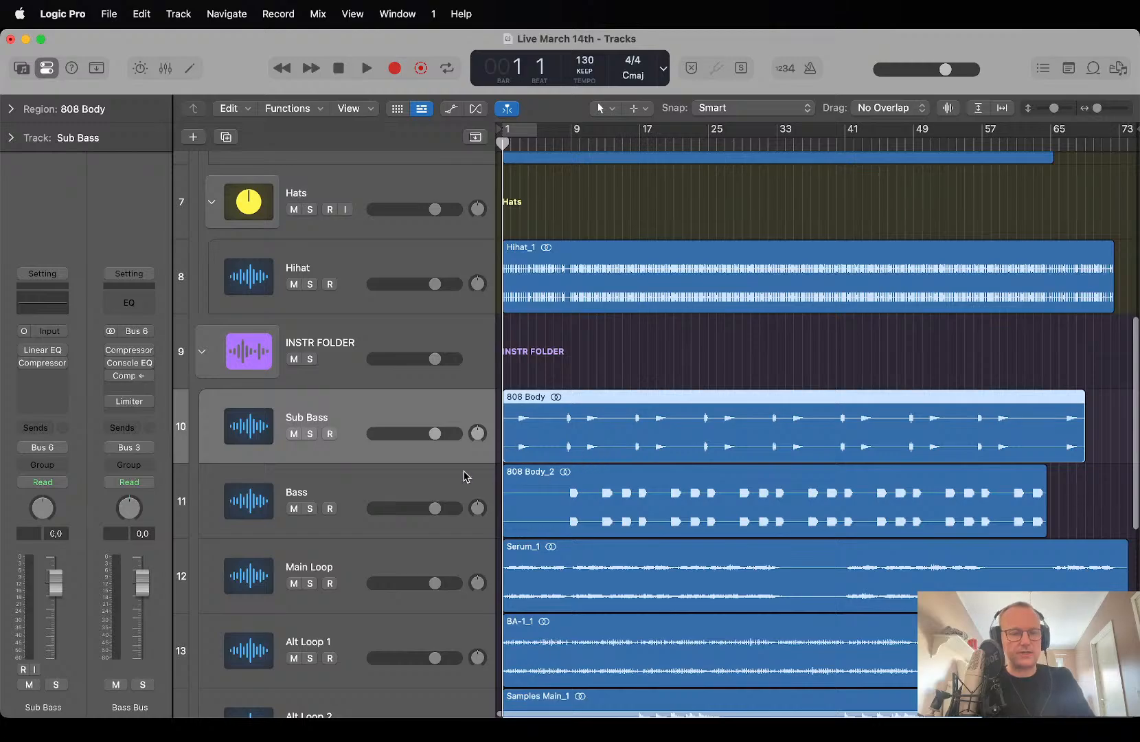
# Rename the Sub Bass track as Bass 1 and the Bass track as Bass 2.
pyautogui.click(353, 491)
pyautogui.doubleClick(310, 416)
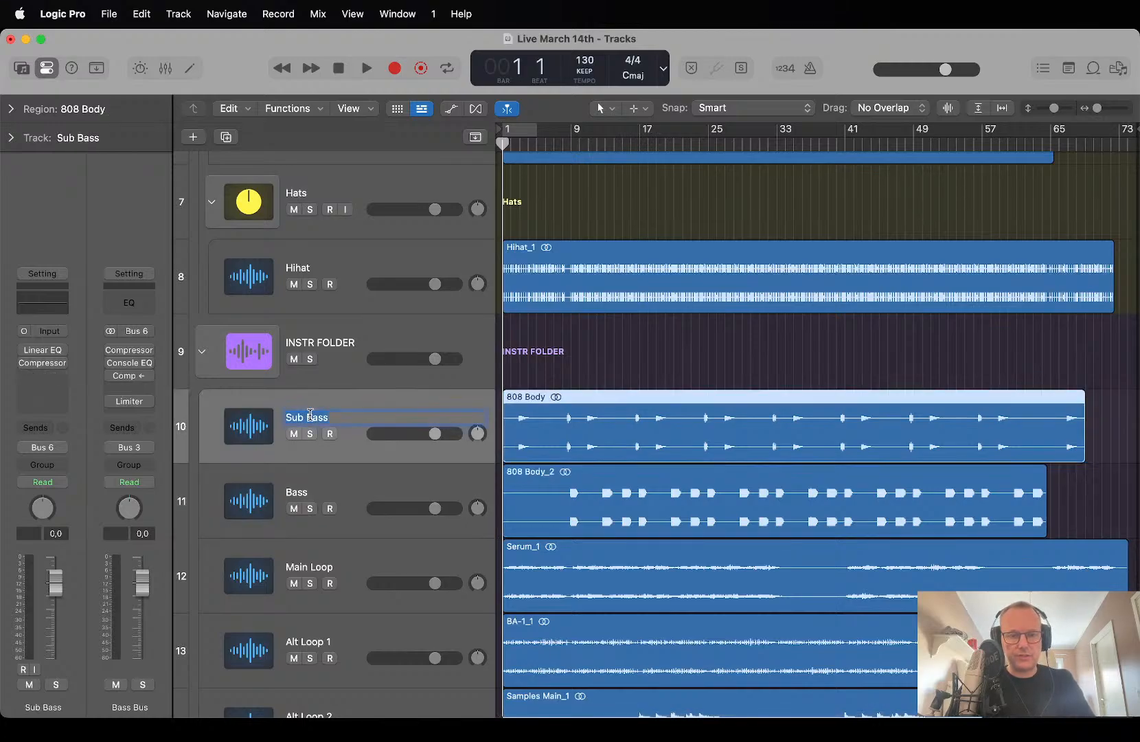
pyautogui.write('Bas')
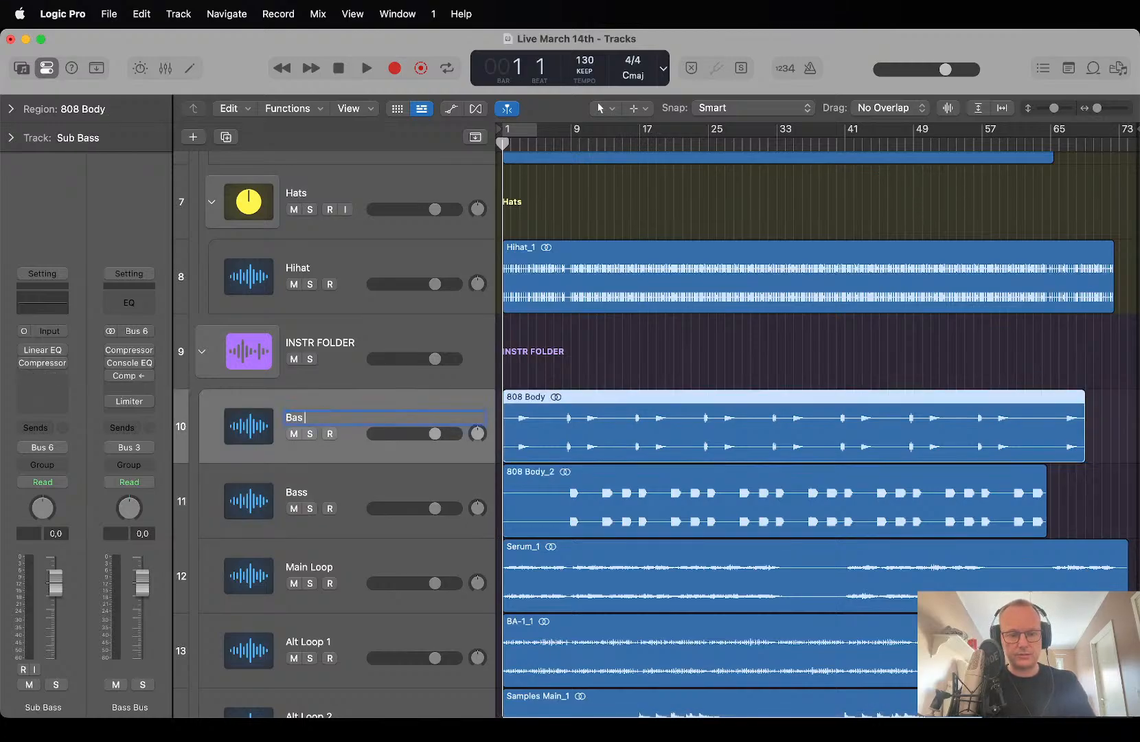
pyautogui.write('s 1')
pyautogui.press('Return')
pyautogui.click(301, 491)
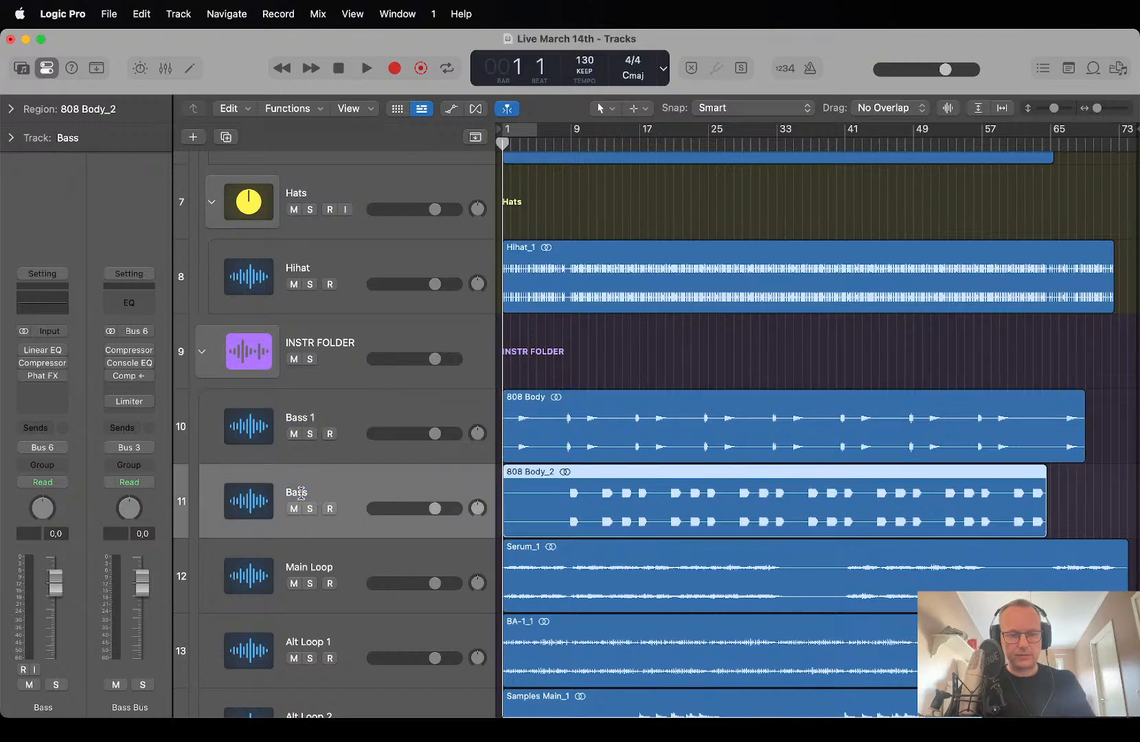
pyautogui.write('Bass 2')
pyautogui.press('Return')
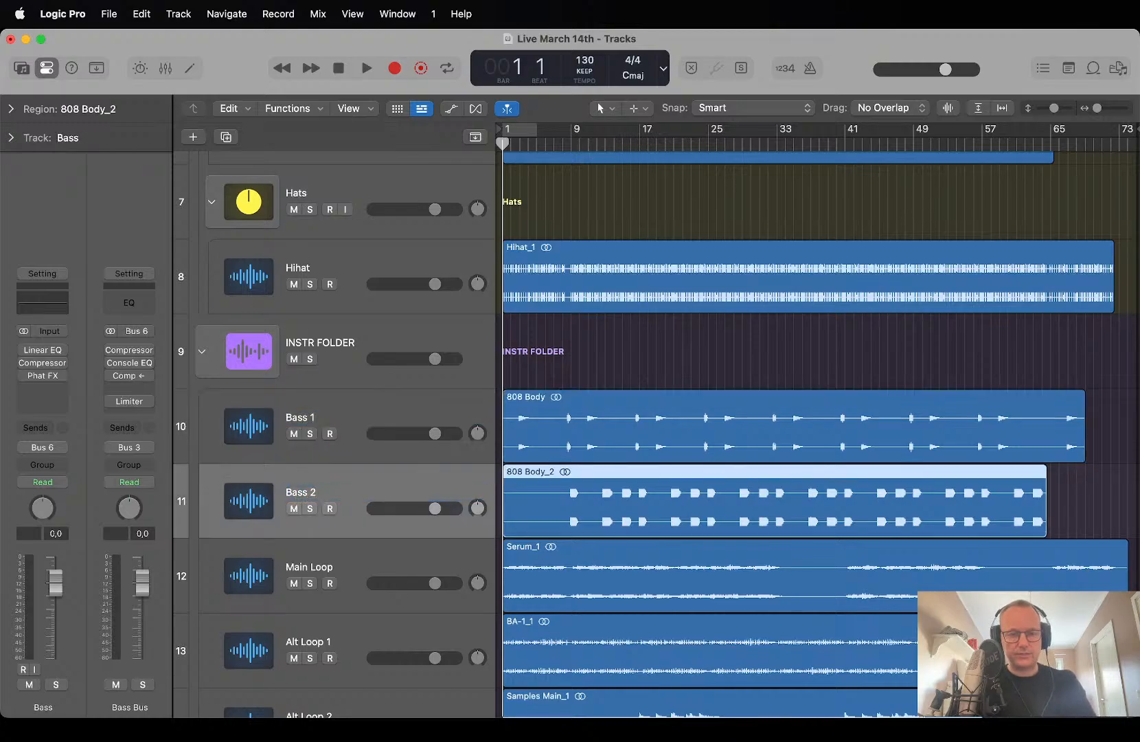
# Examine the enlarged waveforms of the Main Loop and Alt Loop tracks in INSTR FOLDER.
pyautogui.scroll(2, 344, 559)
pyautogui.scroll(-2, 343, 560)
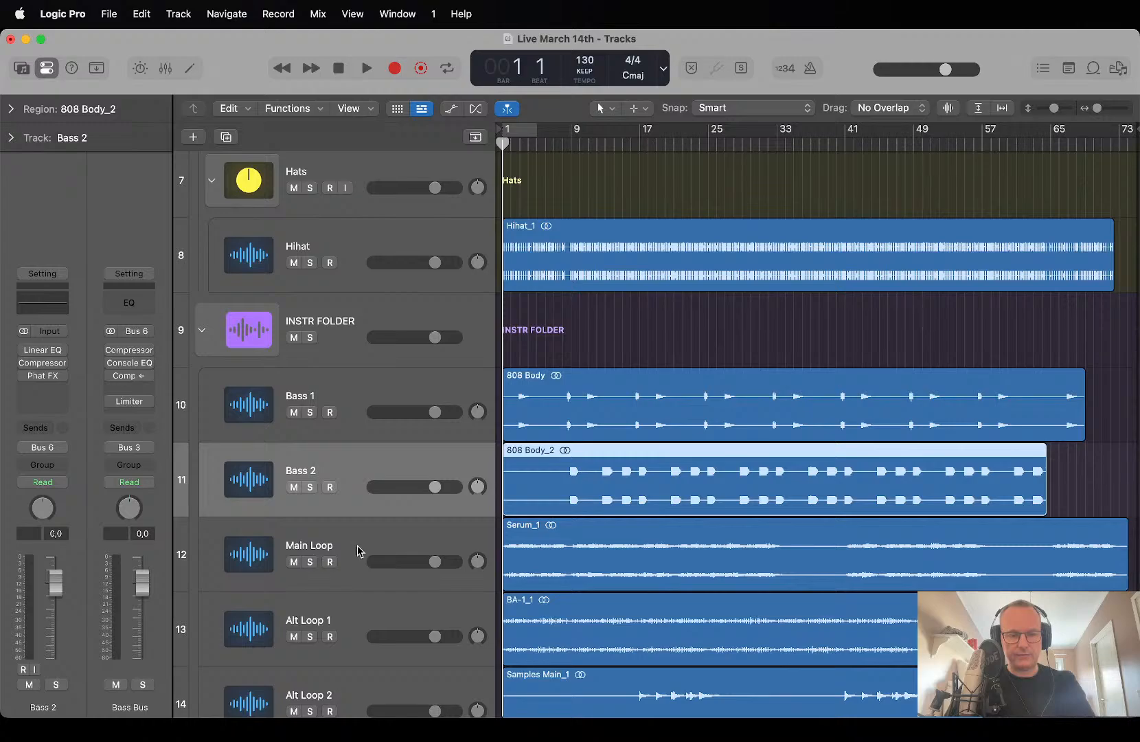
pyautogui.click(359, 549)
pyautogui.scroll(-2, 359, 549)
pyautogui.scroll(-2, 359, 549)
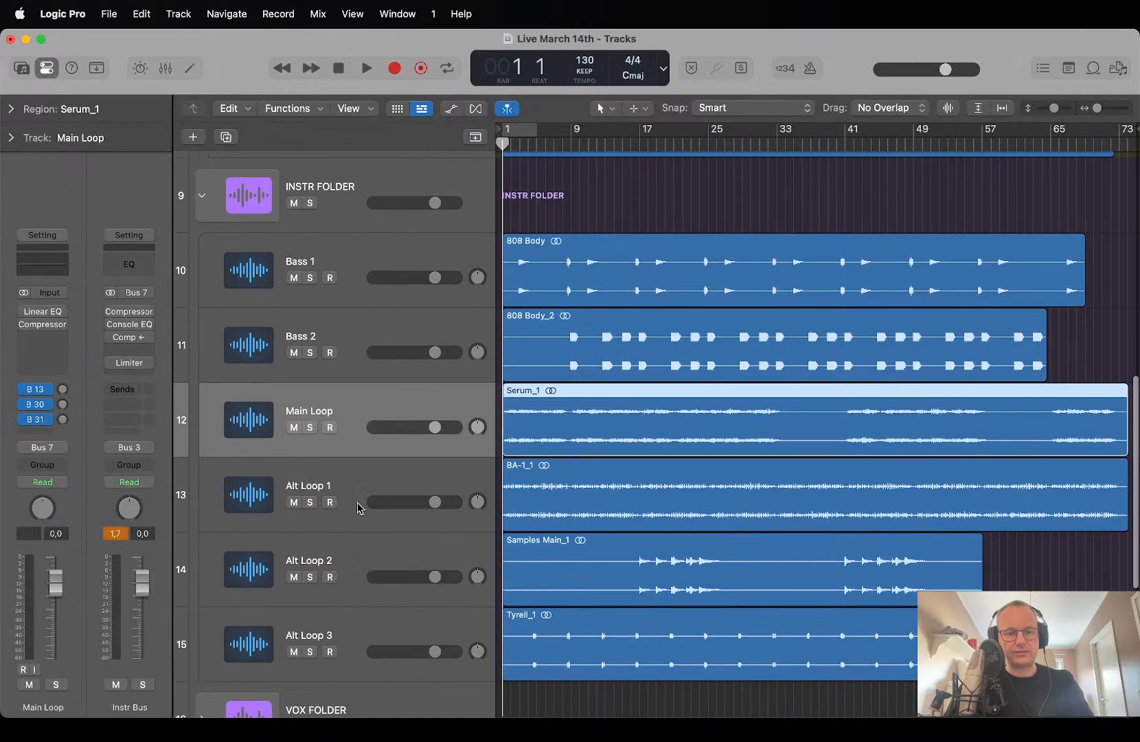
pyautogui.click(348, 467)
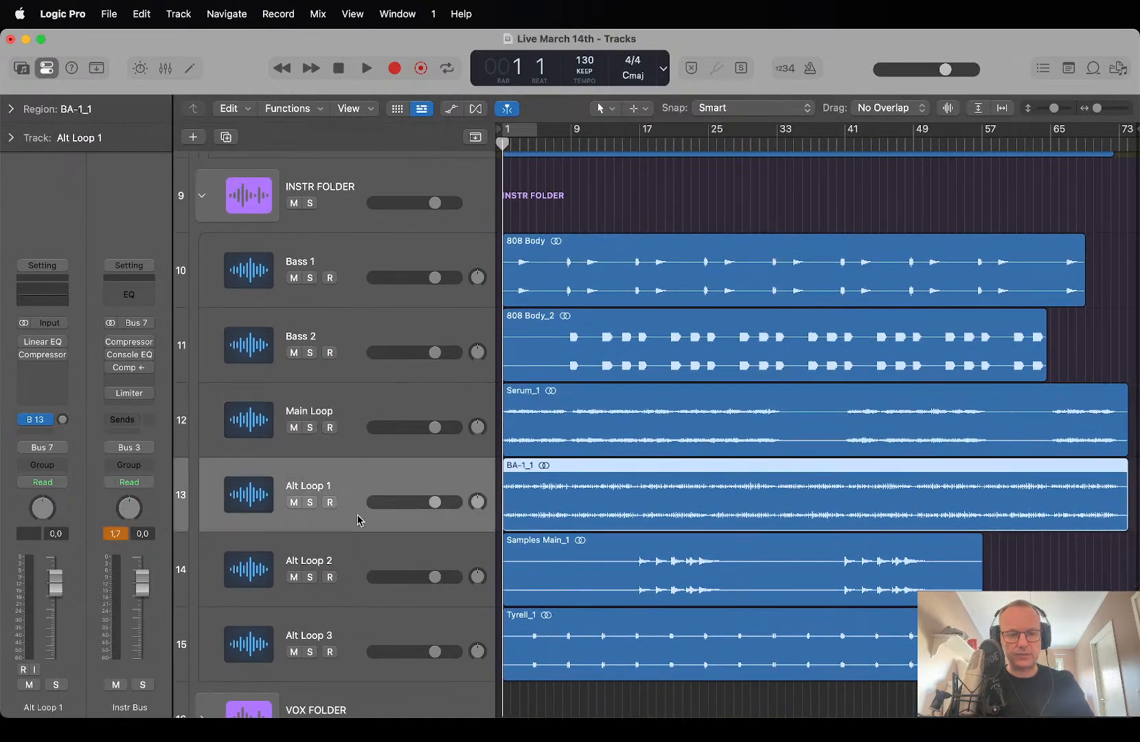
pyautogui.scroll(4, 359, 519)
pyautogui.scroll(-3, 421, 511)
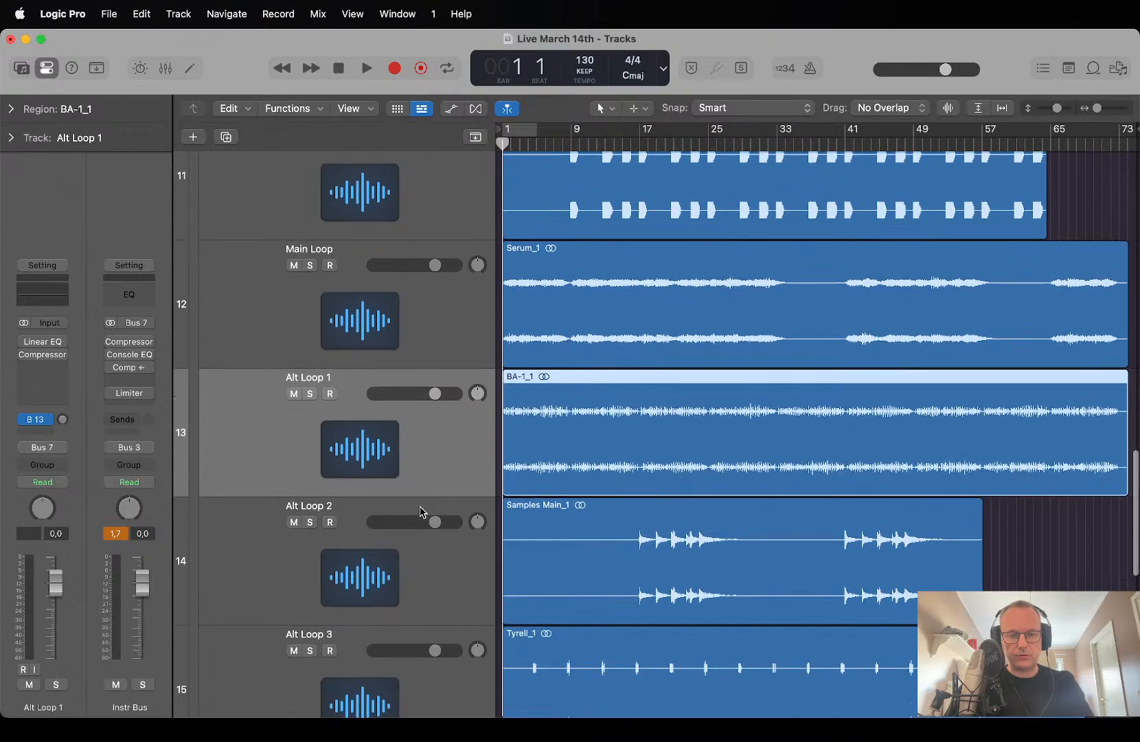
pyautogui.scroll(-4, 420, 512)
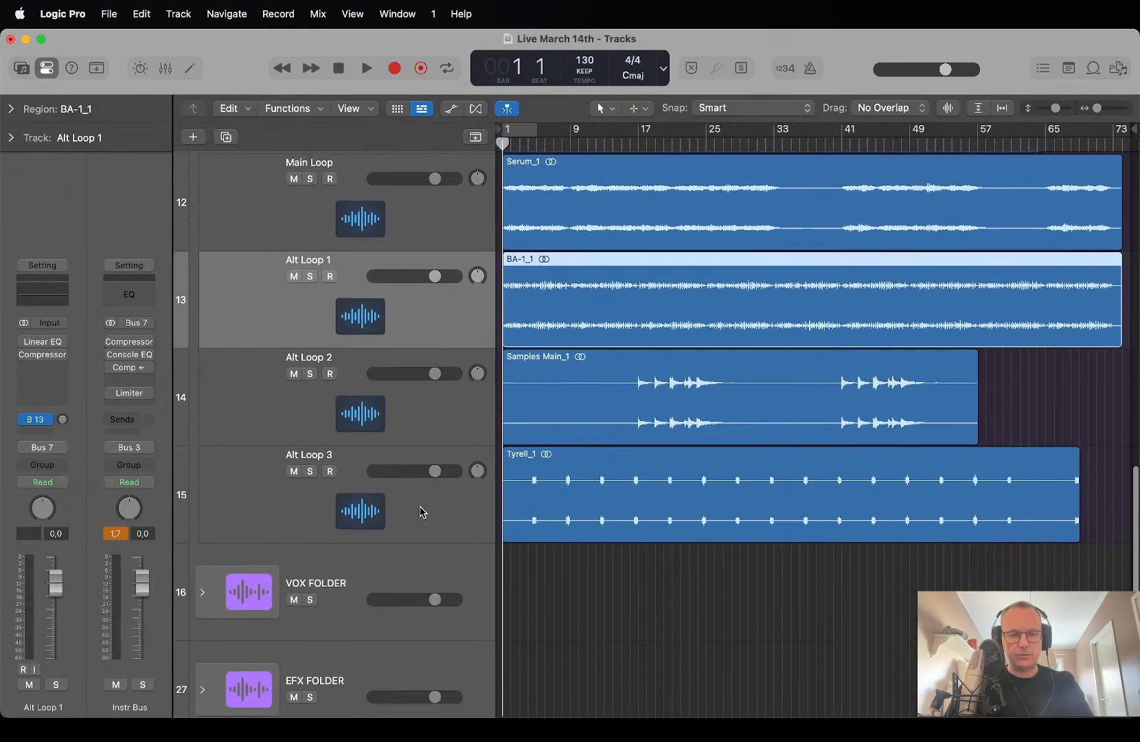
# Rename the Alt Loop 2 track holding the Samples Main_1 region as Chorus Loop.
pyautogui.click(400, 400)
pyautogui.scroll(-1, 400, 405)
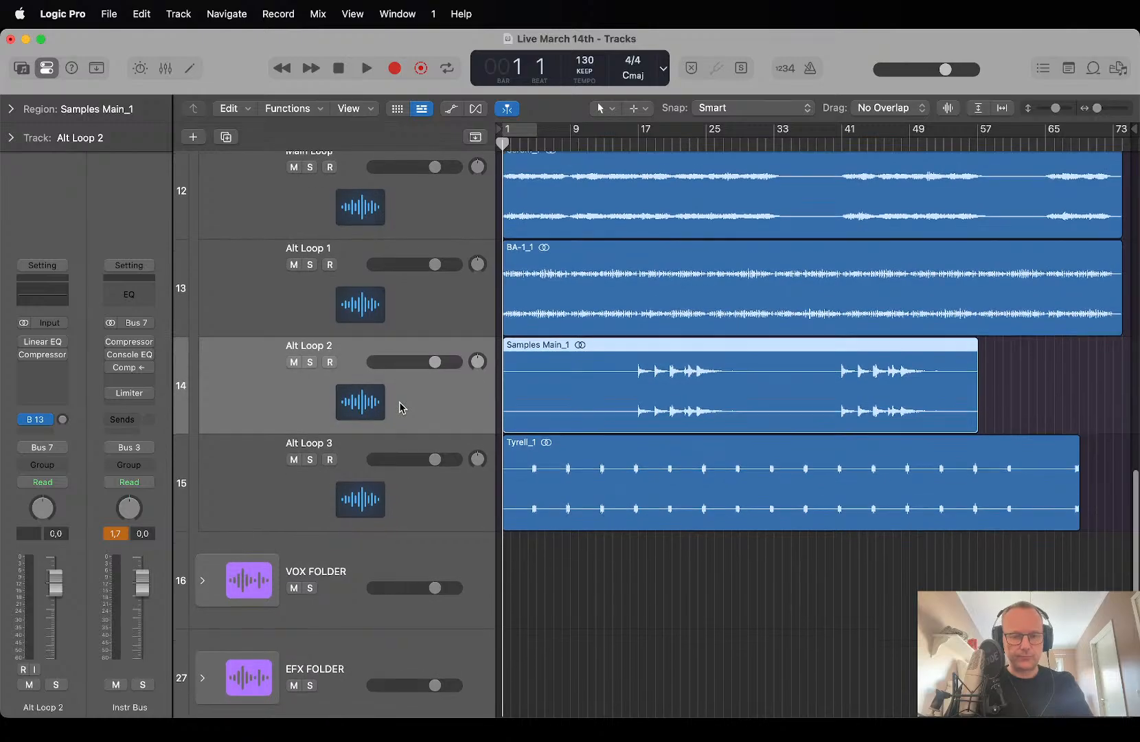
pyautogui.click(352, 511)
pyautogui.click(420, 387)
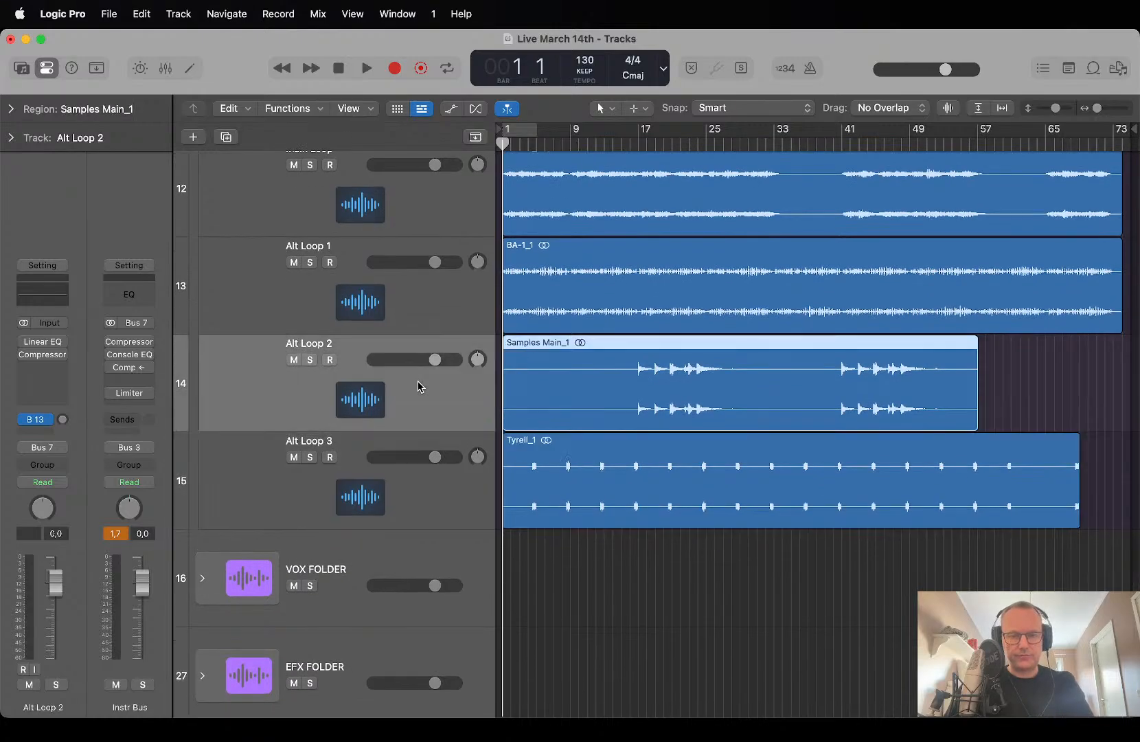
pyautogui.doubleClick(318, 343)
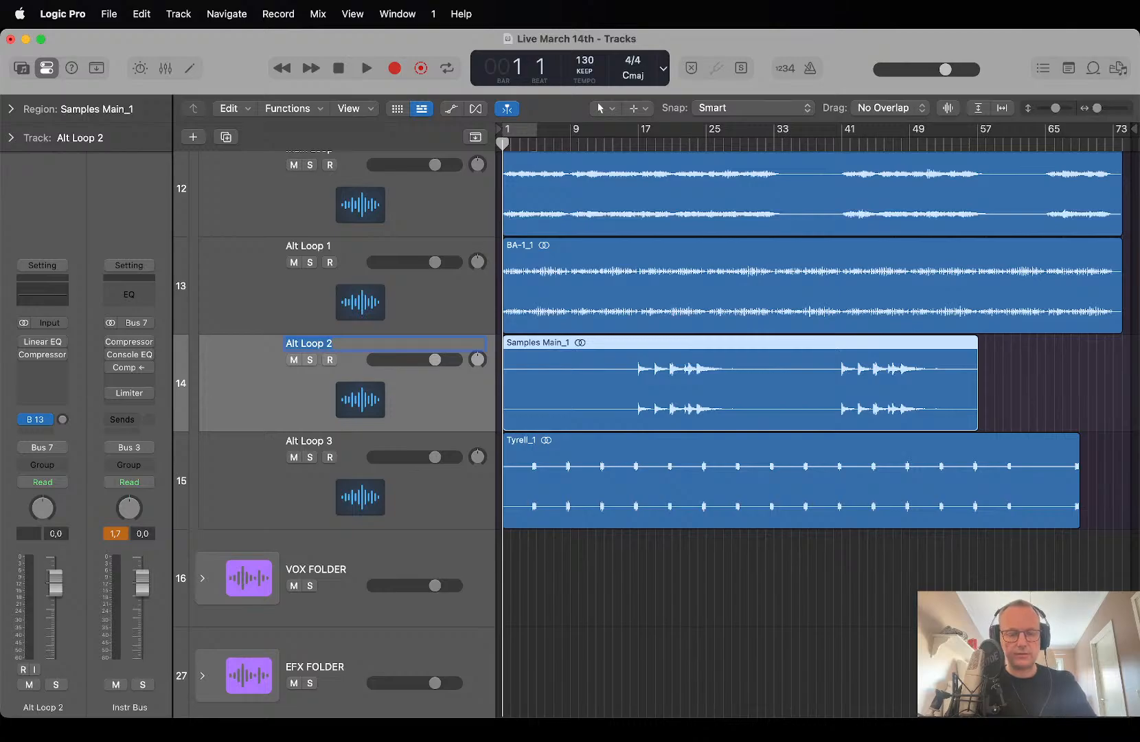
pyautogui.write('H')
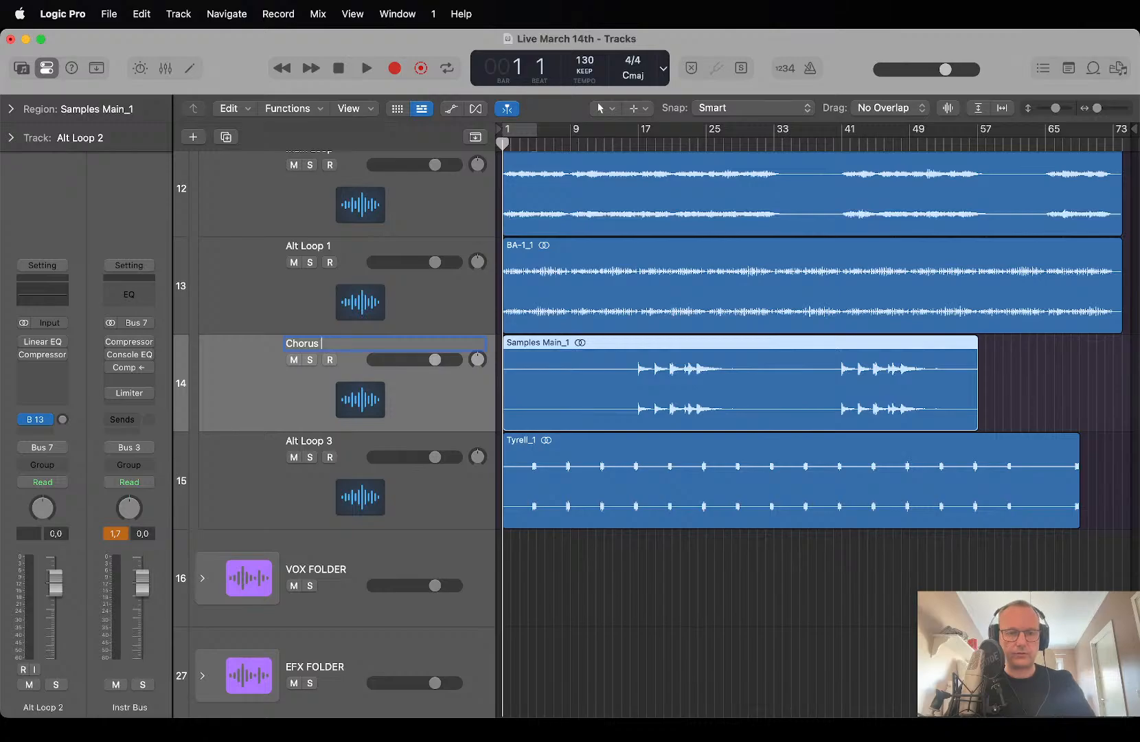
pyautogui.write('horus Loop')
pyautogui.press('Return')
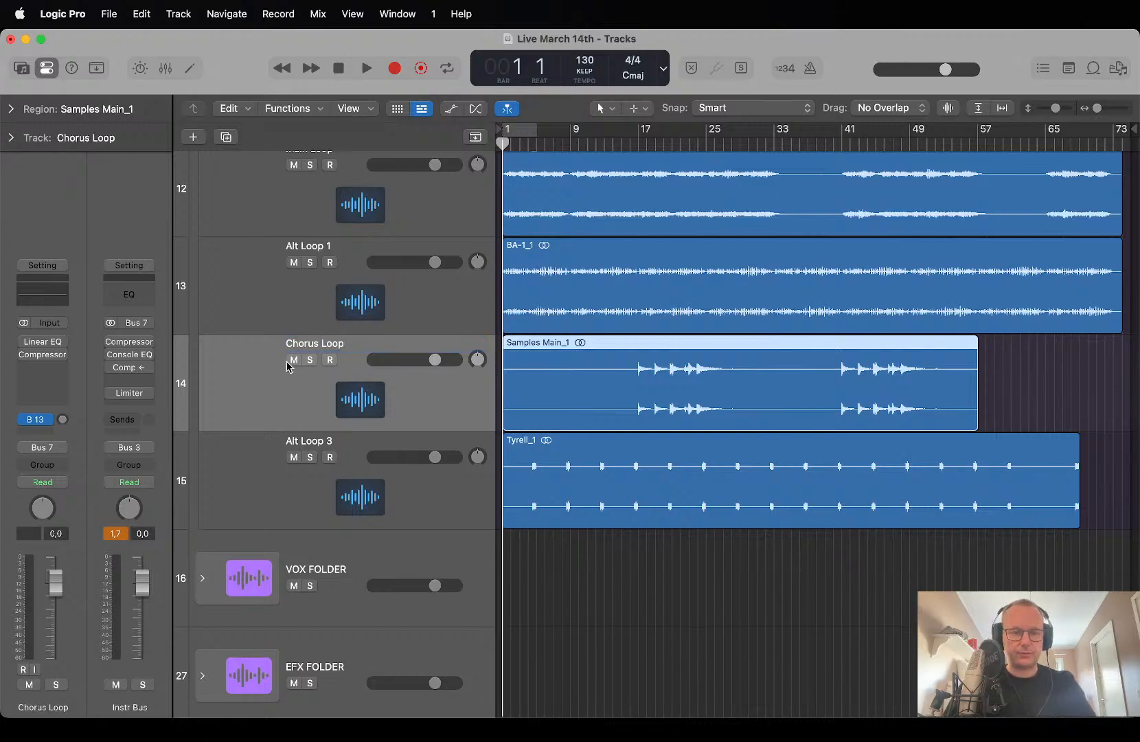
# Rename the Alt Loop 3 track holding the Tyrell_1 region as Filler.
pyautogui.click(308, 444)
pyautogui.doubleClick(309, 443)
pyautogui.write('Filler')
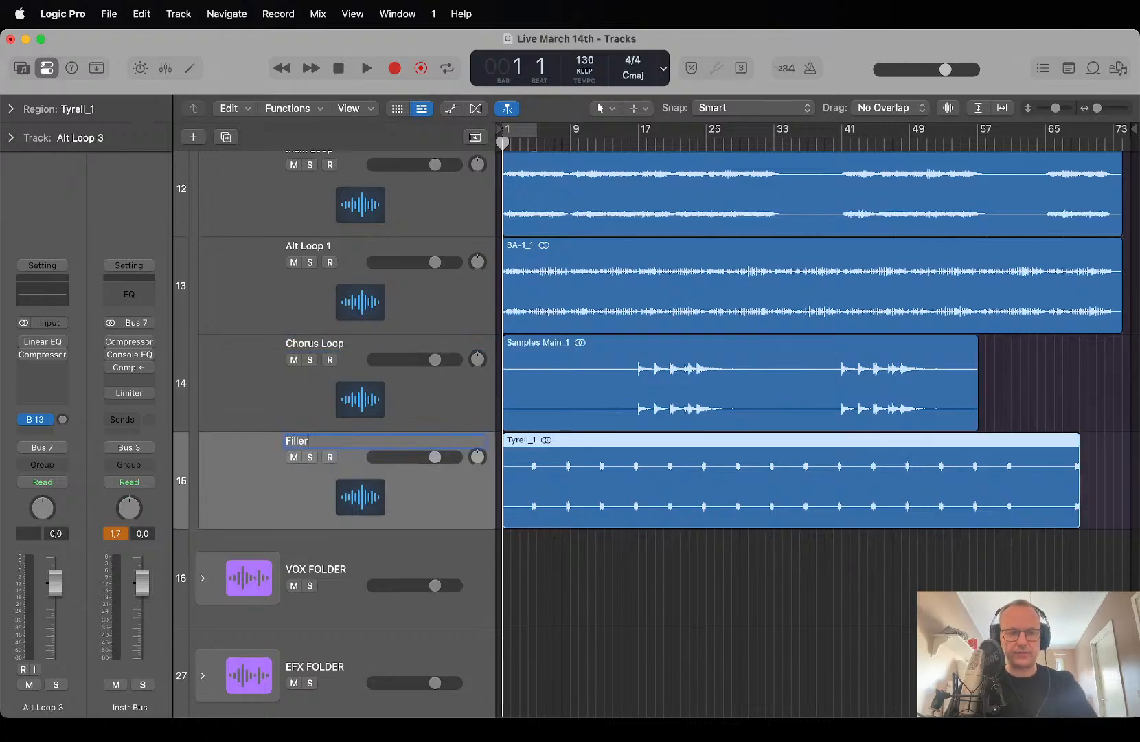
pyautogui.press('Return')
# Unmute and solo the Introvert bøste tracking track below BUS FOLDER.
pyautogui.press('super+Up')
pyautogui.press('super+Up')
pyautogui.press('super+Up')
pyautogui.press('super+Up')
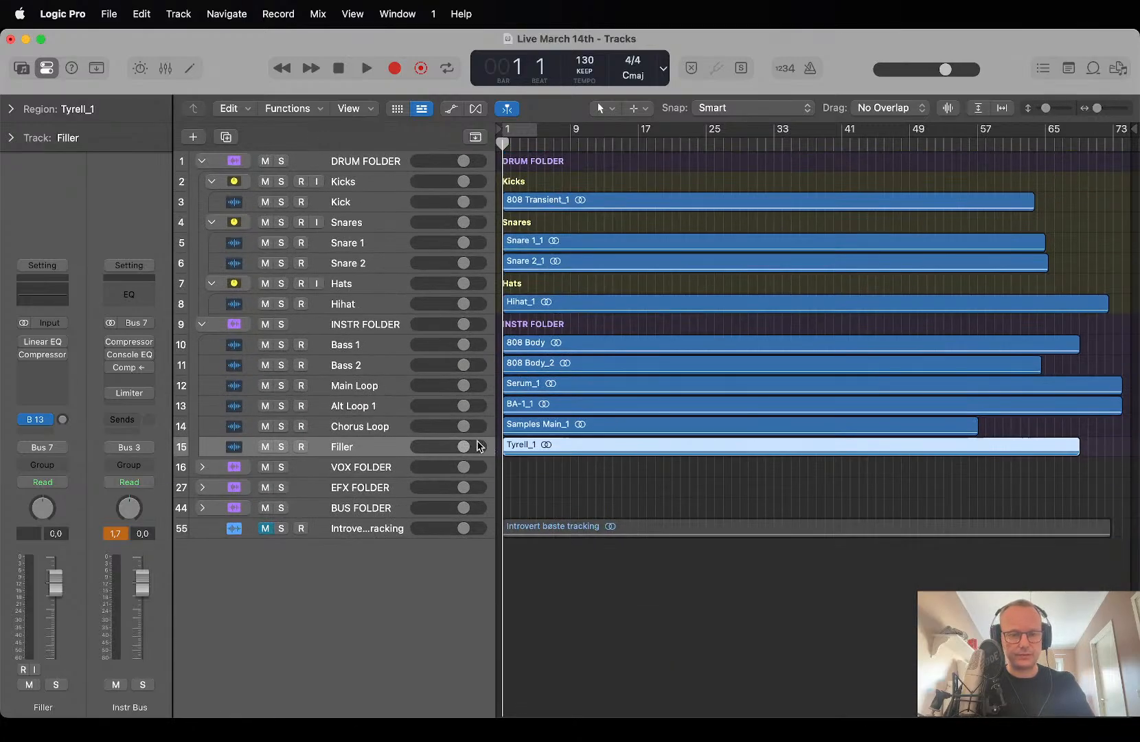
pyautogui.click(658, 494)
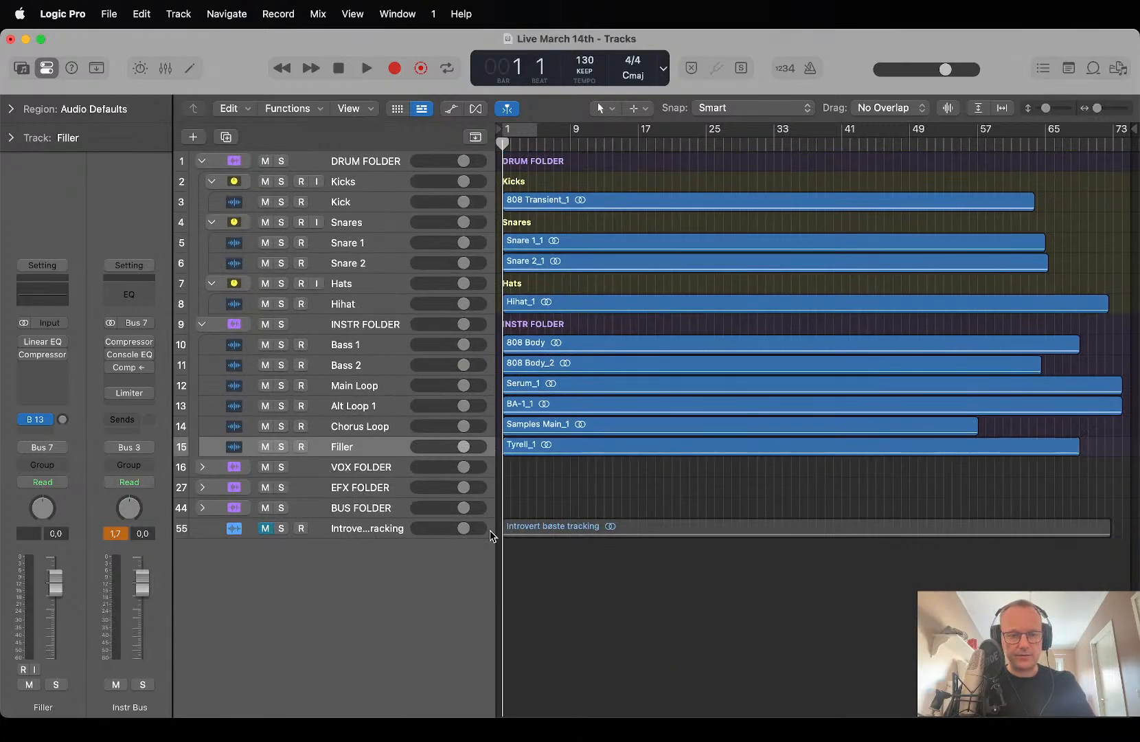
pyautogui.click(347, 529)
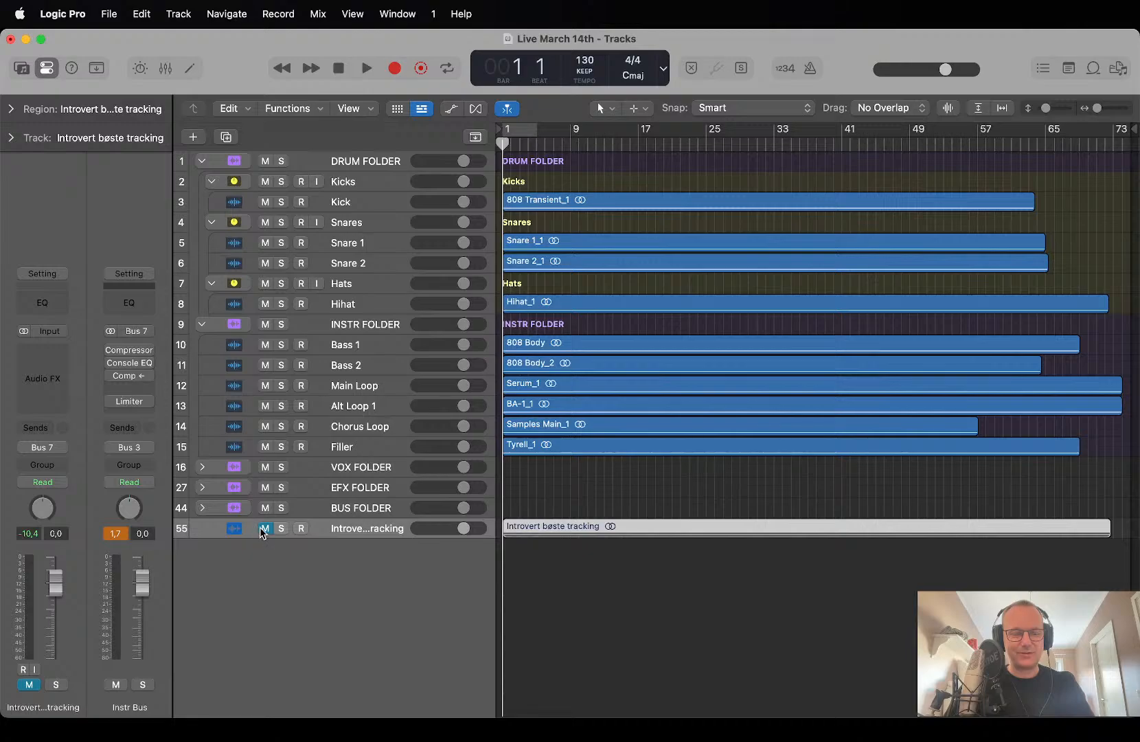
pyautogui.click(265, 528)
pyautogui.click(282, 528)
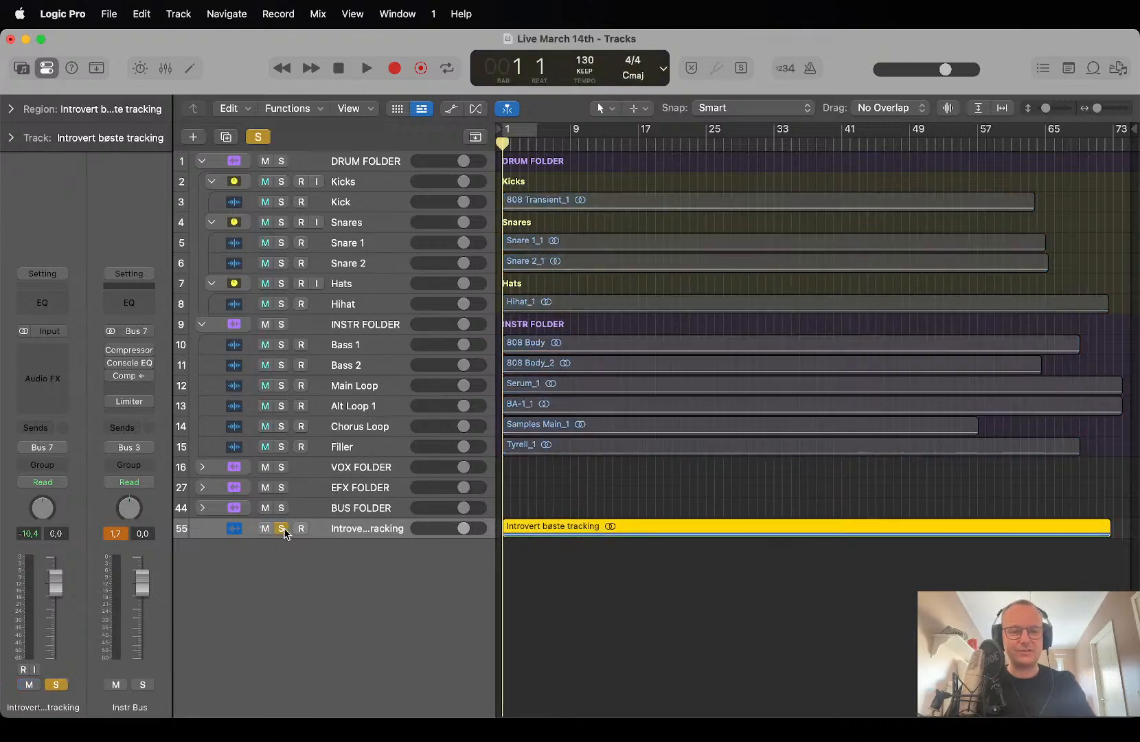
# Enlarge the soloed Introvert bøste tracking waveform and play its opening bars, starting near bar 1.
pyautogui.press('super+Down')
pyautogui.press('super+Down')
pyautogui.press('super+Down')
pyautogui.press('super+Down')
pyautogui.press('super+Down')
pyautogui.press('super+Down')
pyautogui.press('super+Down')
pyautogui.press('super+Down')
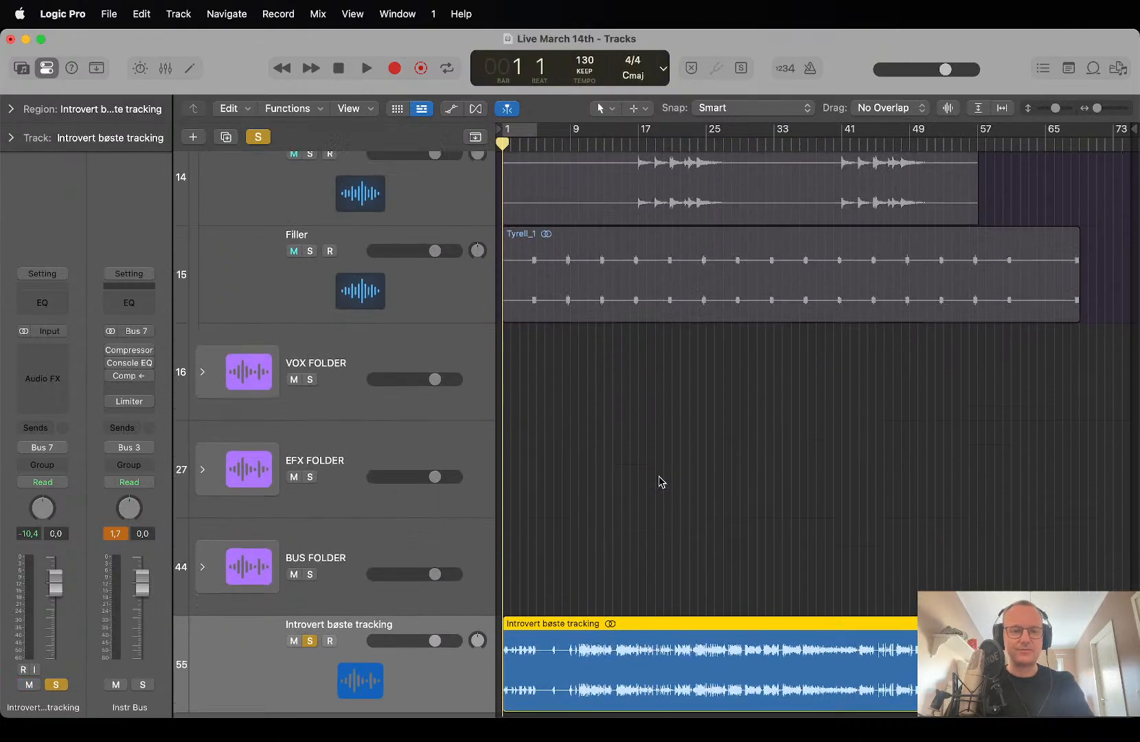
pyautogui.press('super+Down')
pyautogui.press('super+Down')
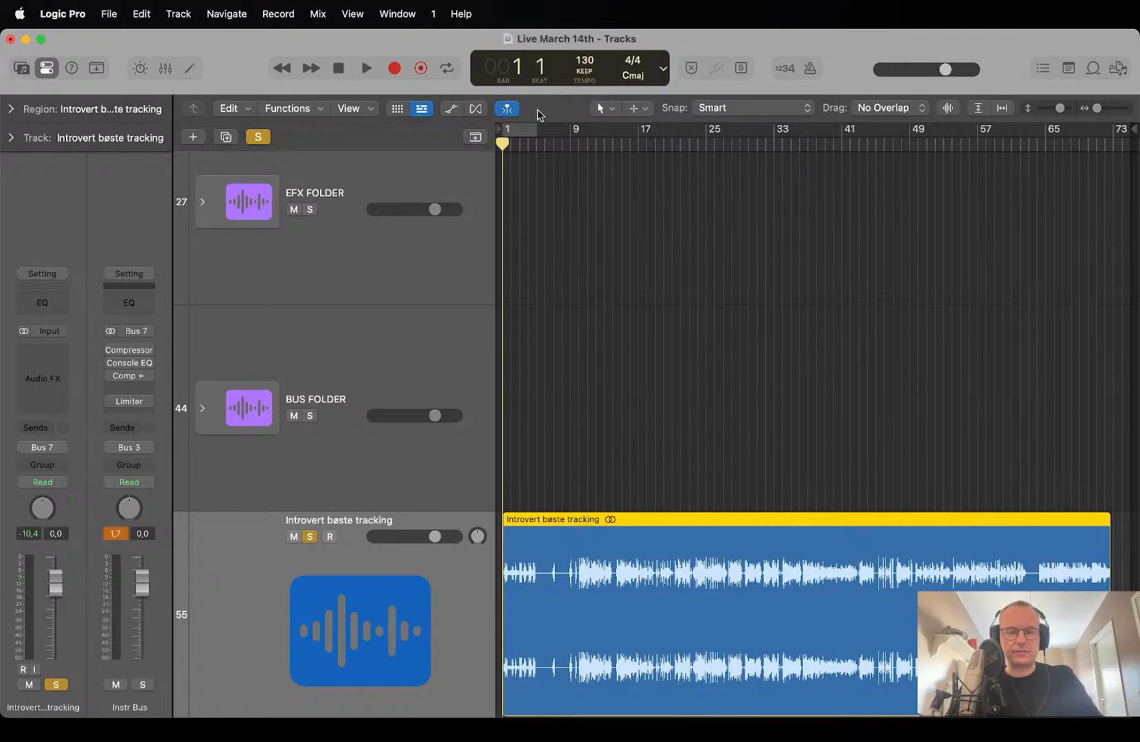
pyautogui.click(525, 145)
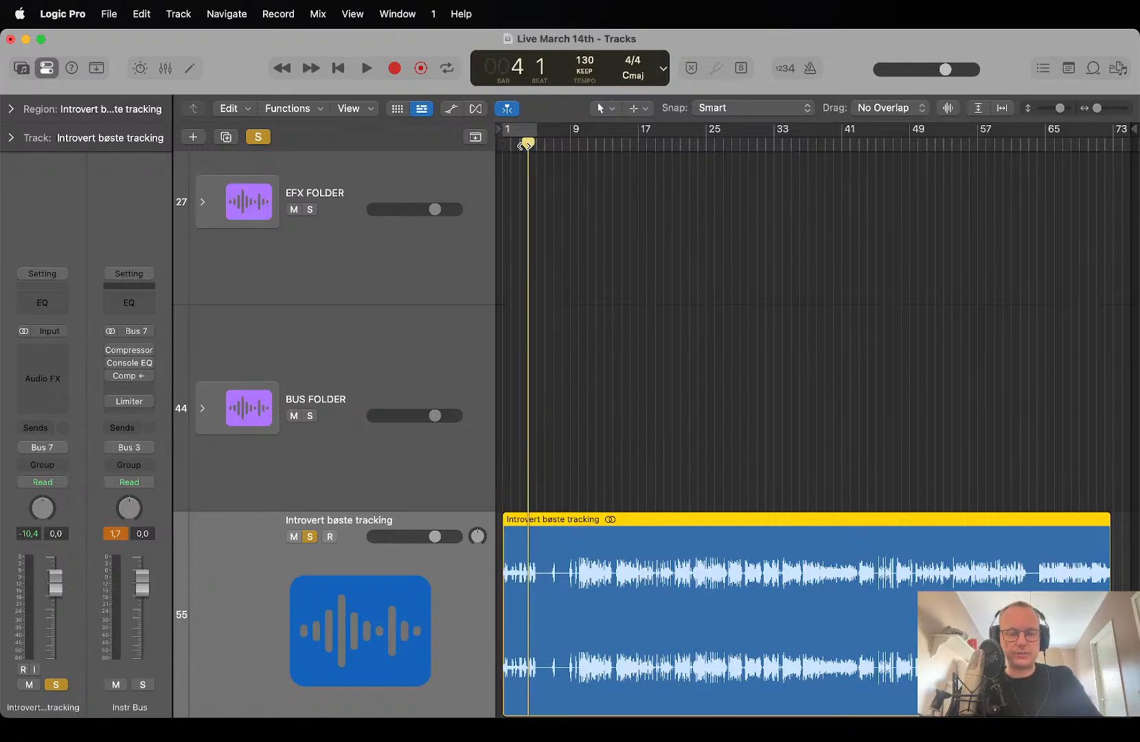
pyautogui.moveTo(519, 142); pyautogui.dragTo(509, 147)
pyautogui.press('space')
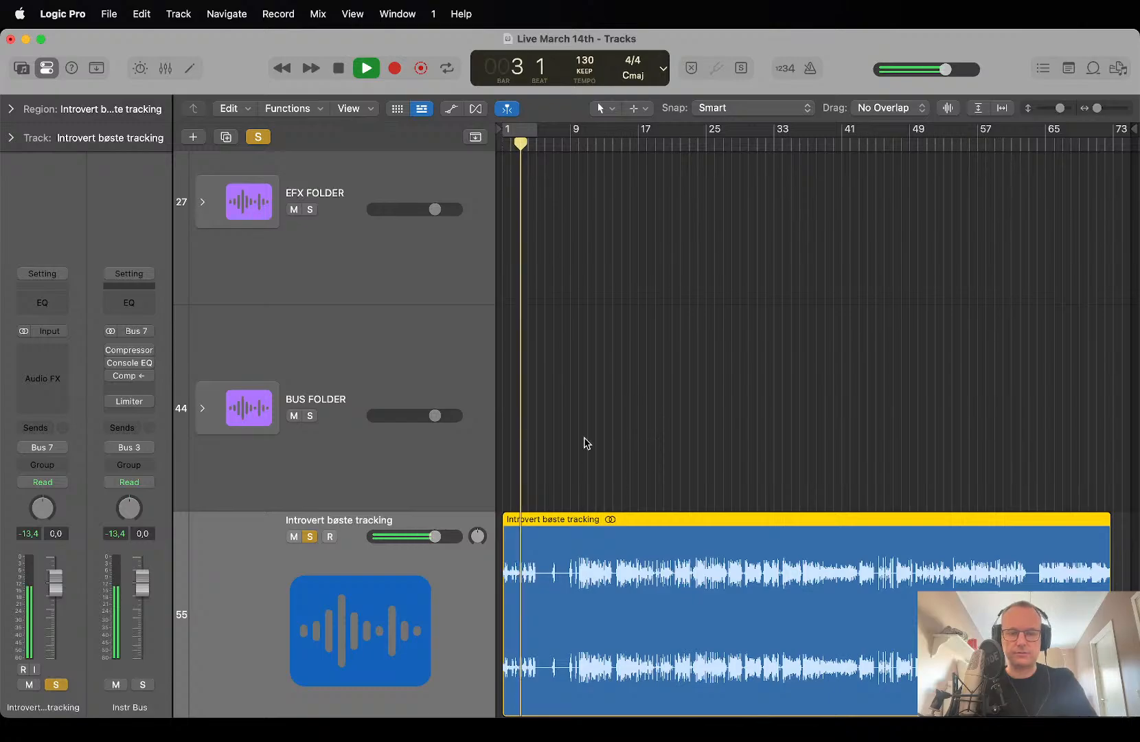
pyautogui.press('space')
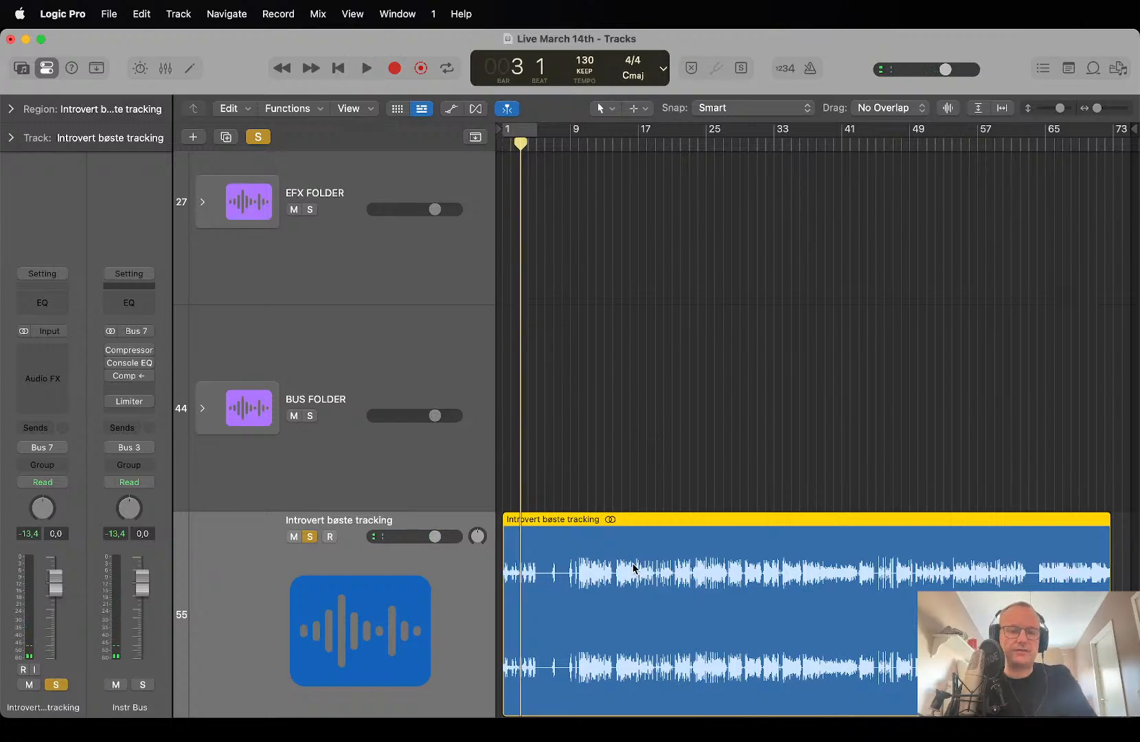
# Apply the project tempo to the Introvert bøste tracking region and downbeat, and play its opening from bar 1.
pyautogui.rightClick(585, 540)
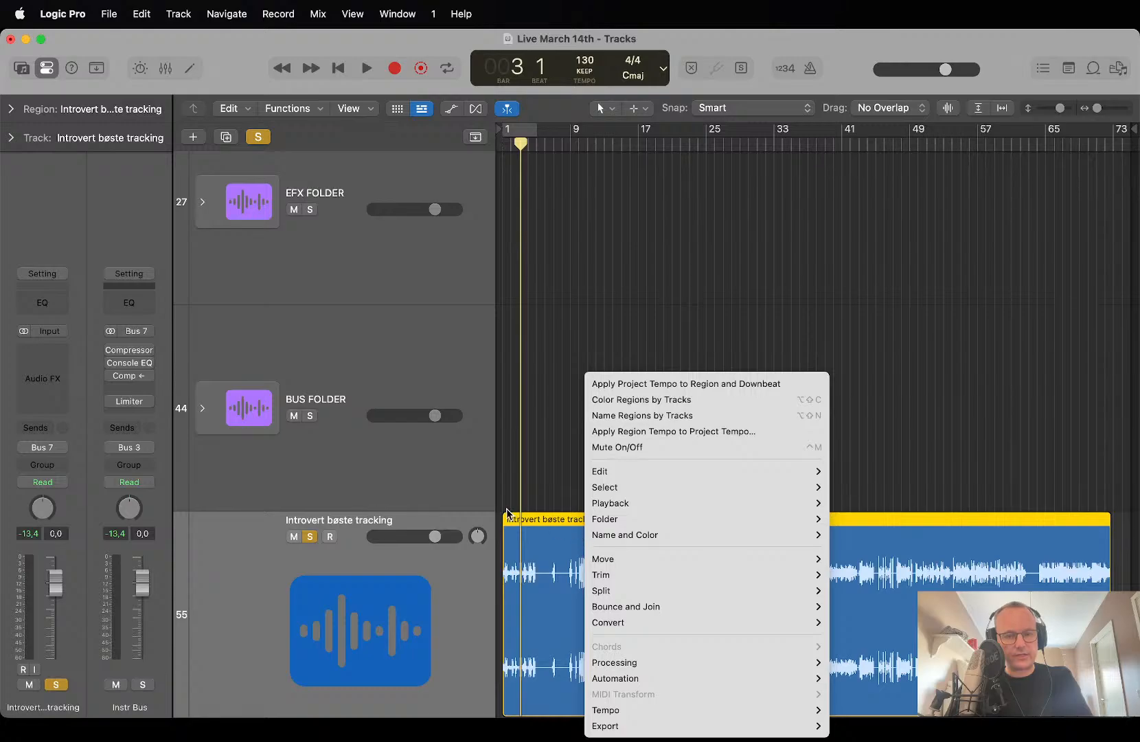
pyautogui.moveTo(627, 714)
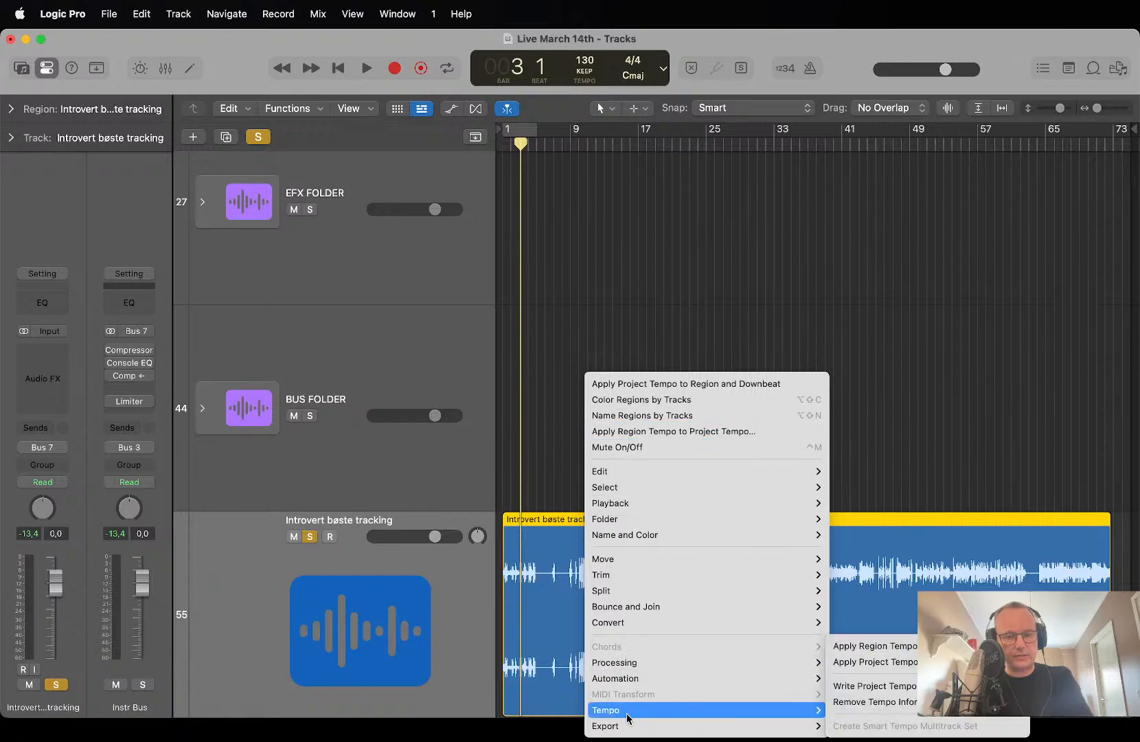
pyautogui.click(900, 663)
pyautogui.press('Return')
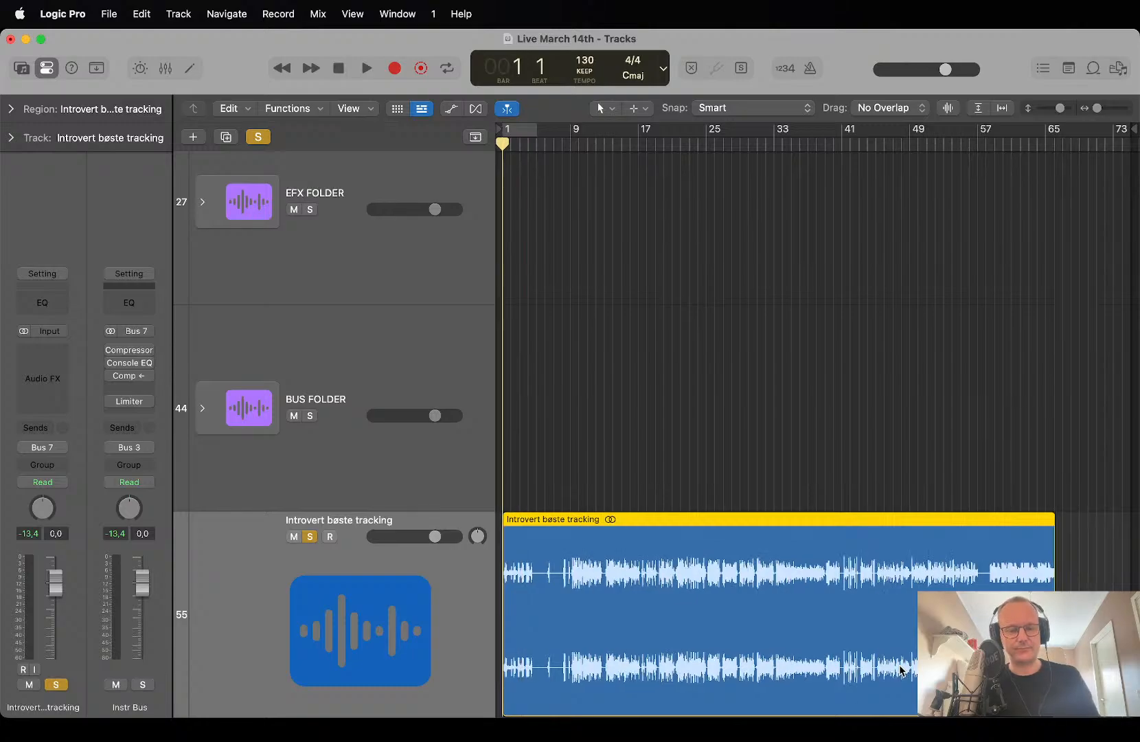
pyautogui.press('space')
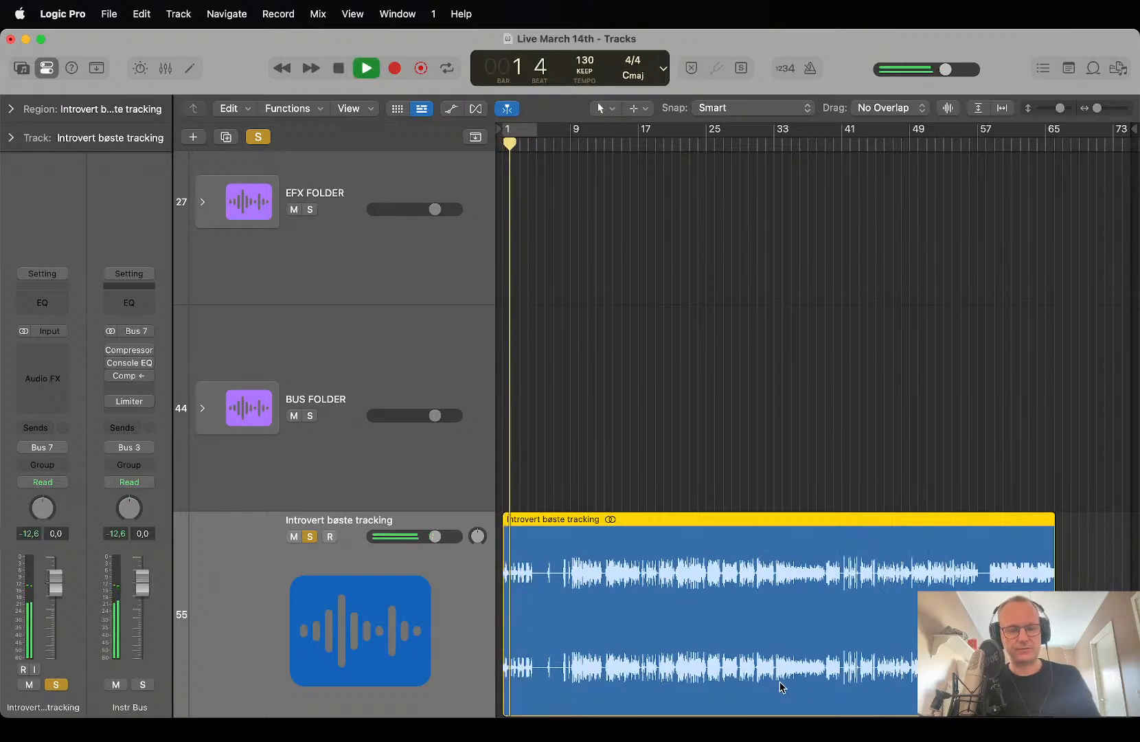
pyautogui.press('space')
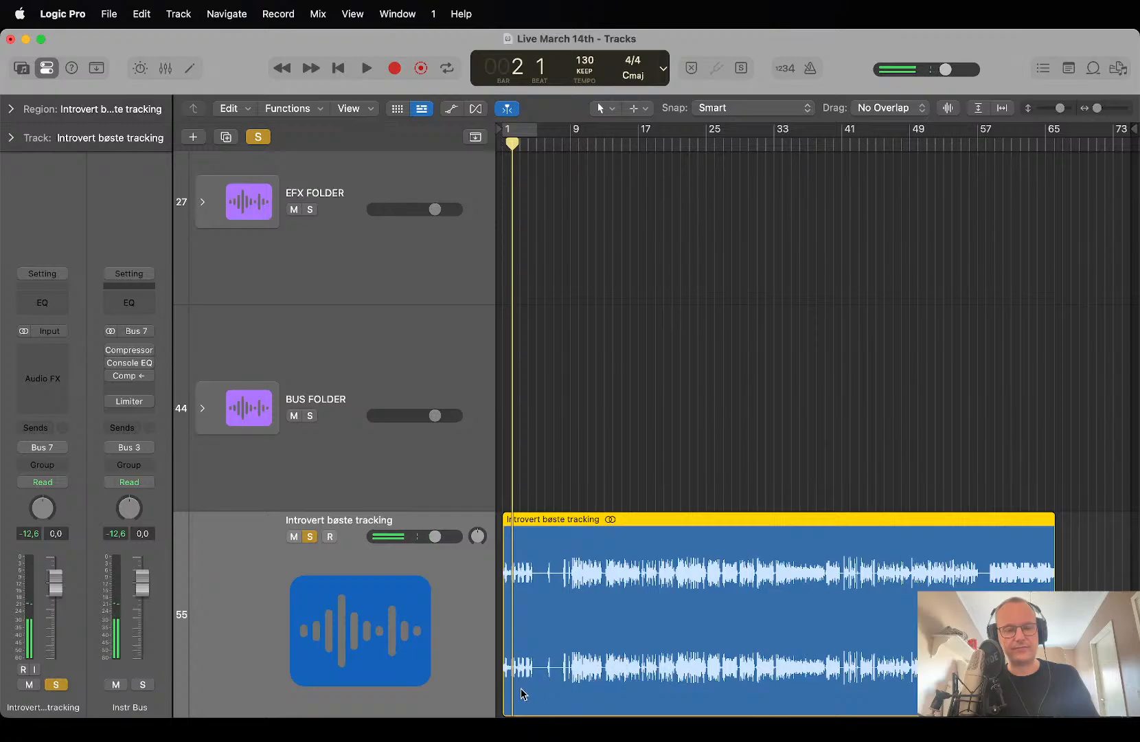
# Trim the start of the Introvert bøste tracking region to bar 6 and its end to about bar 58.
pyautogui.moveTo(505, 690); pyautogui.dragTo(541, 694)
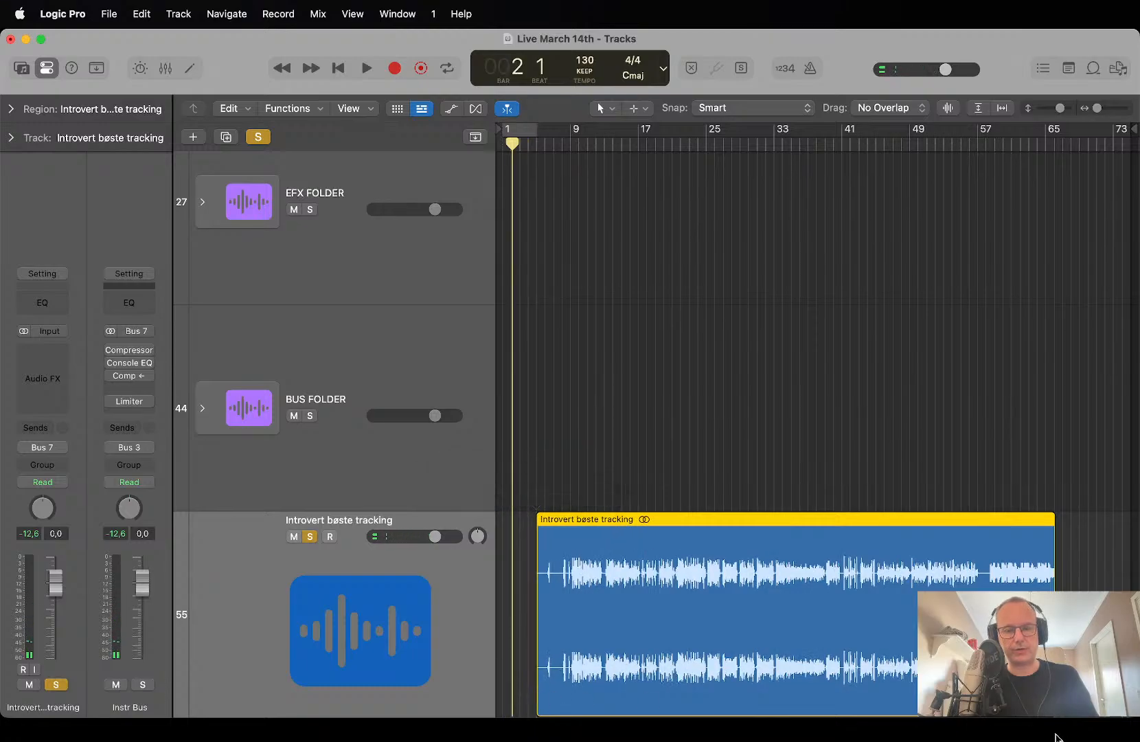
pyautogui.moveTo(1054, 518); pyautogui.dragTo(987, 514)
pyautogui.scroll(5, 538, 693)
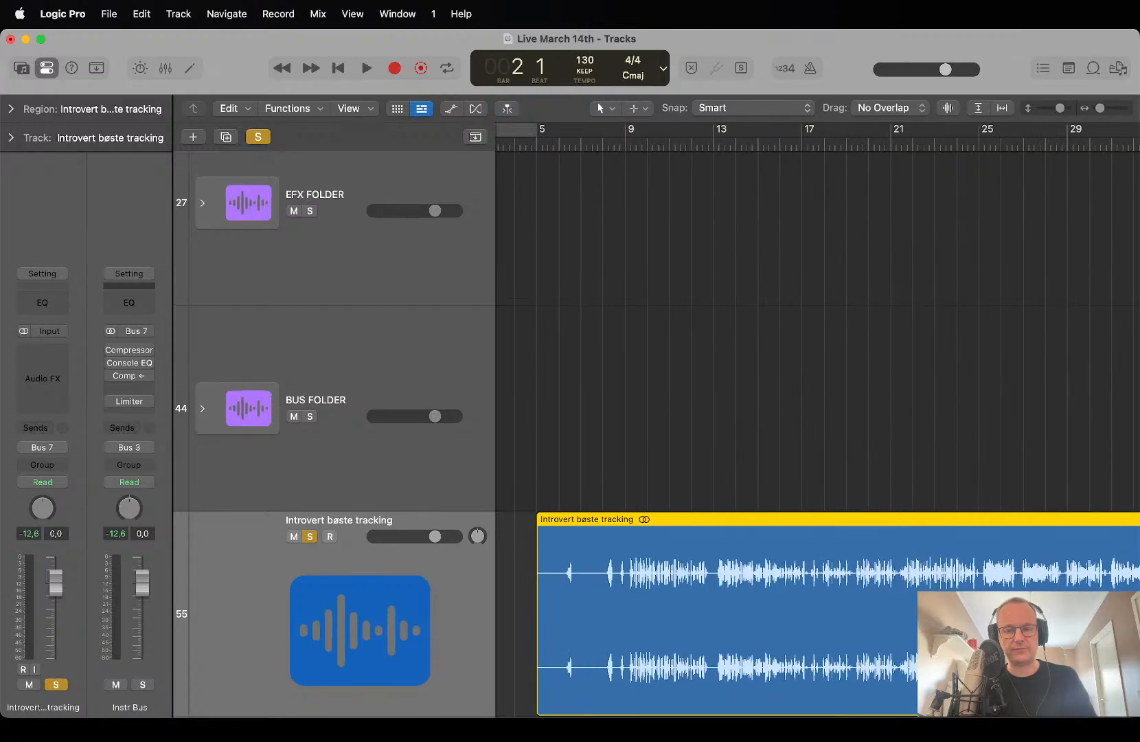
pyautogui.moveTo(539, 693); pyautogui.dragTo(556, 694)
pyautogui.scroll(-5, 553, 689)
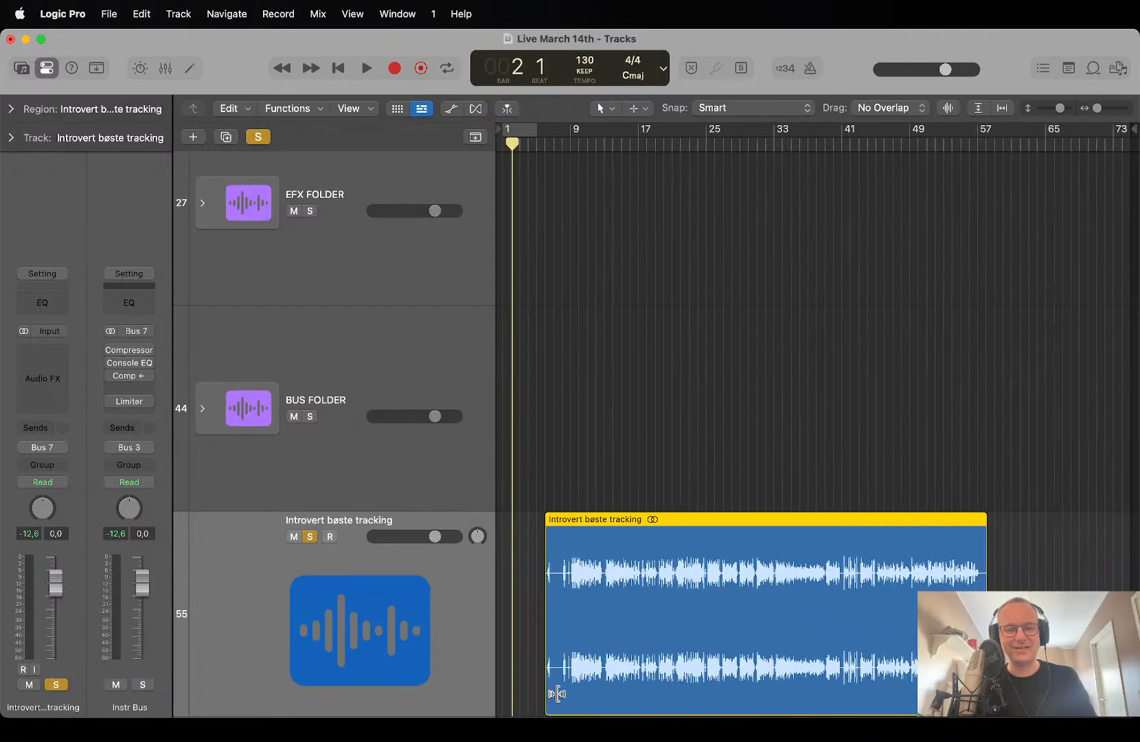
# Trim the end of the Introvert bøste tracking region close after its last waveform, at about bar 57.
pyautogui.scroll(5, 553, 688)
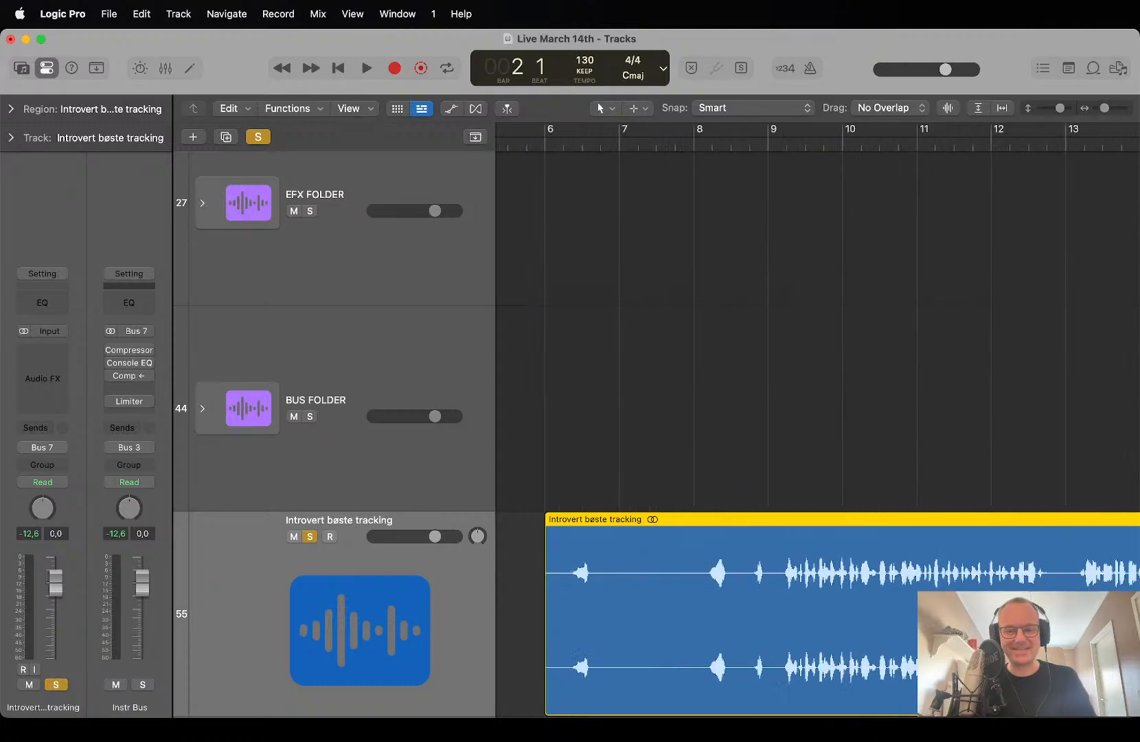
pyautogui.hscroll(20, 553, 688)
pyautogui.hscroll(20, 659, 711)
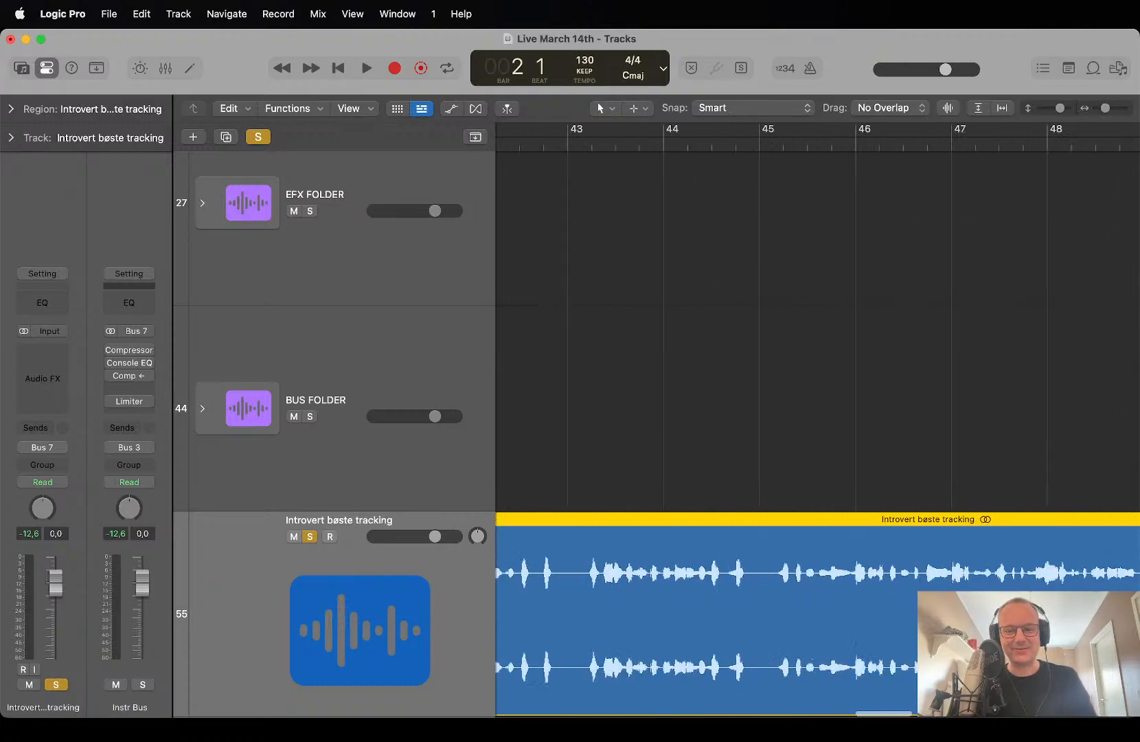
pyautogui.scroll(1, 659, 711)
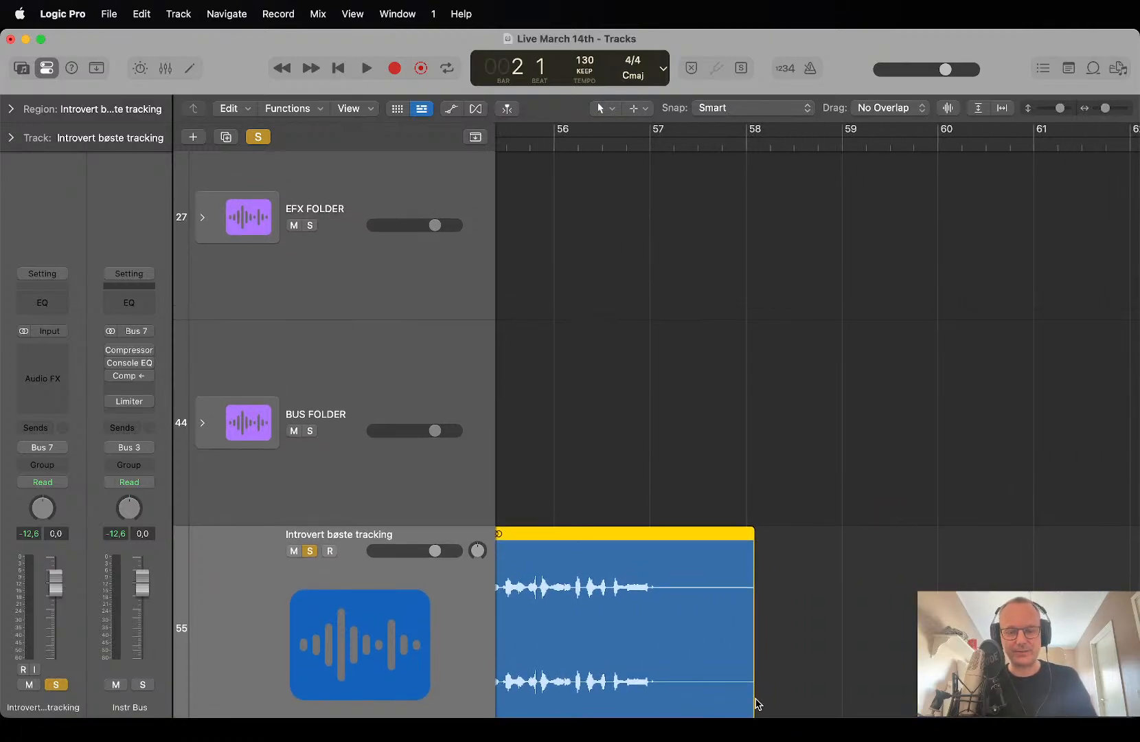
pyautogui.moveTo(751, 696); pyautogui.dragTo(700, 690)
pyautogui.scroll(-3, 752, 594)
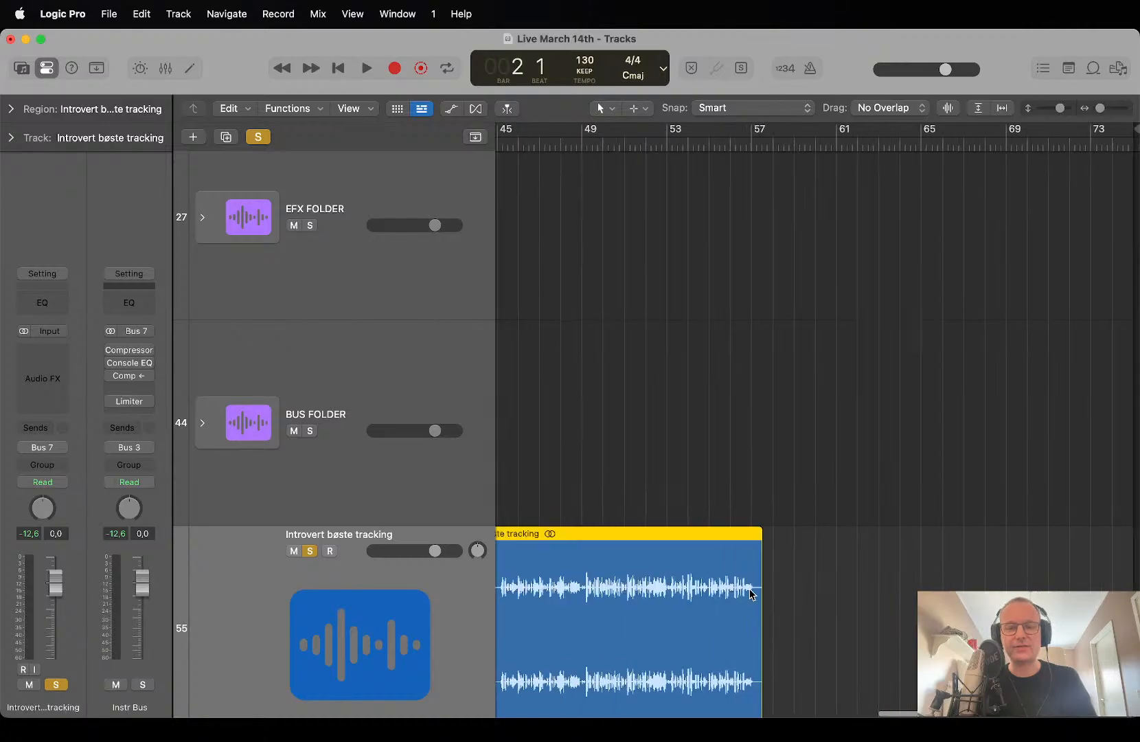
pyautogui.press('z')
pyautogui.click(684, 540)
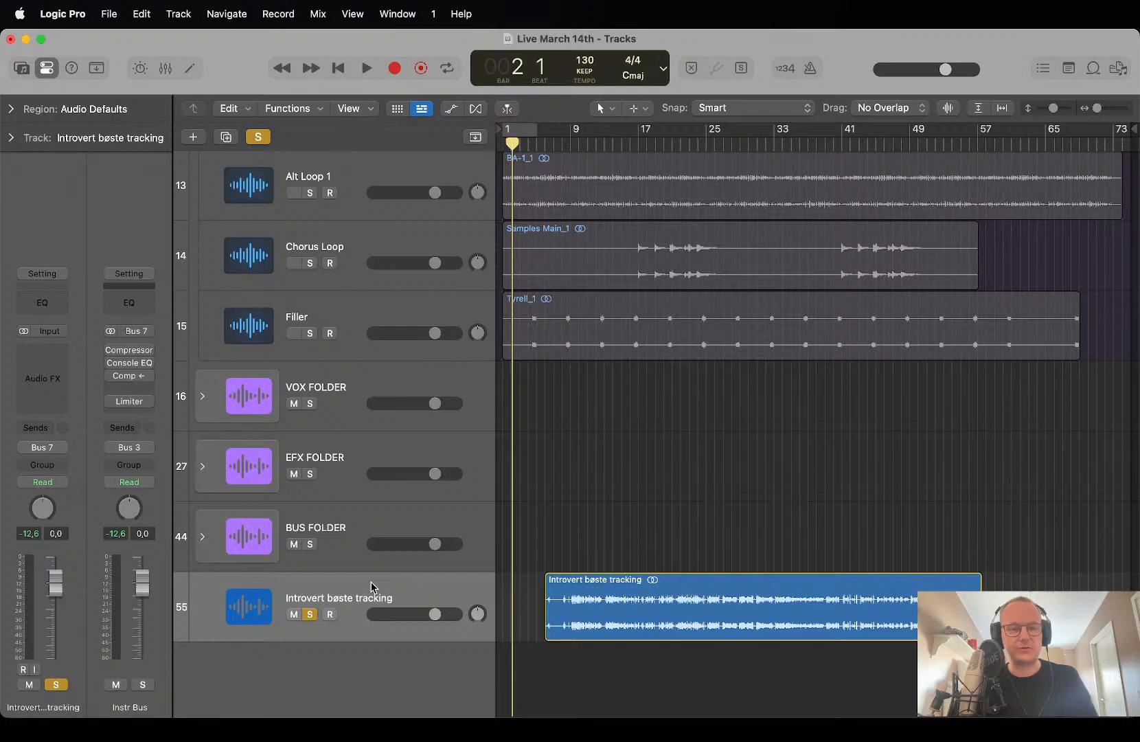
# Expand VOX FOLDER, set the playhead to bar 6, and move the Introvert bøste tracking region onto the Verse track at that bar.
pyautogui.click(203, 400)
pyautogui.press('super+Up')
pyautogui.press('super+Up')
pyautogui.press('super+Up')
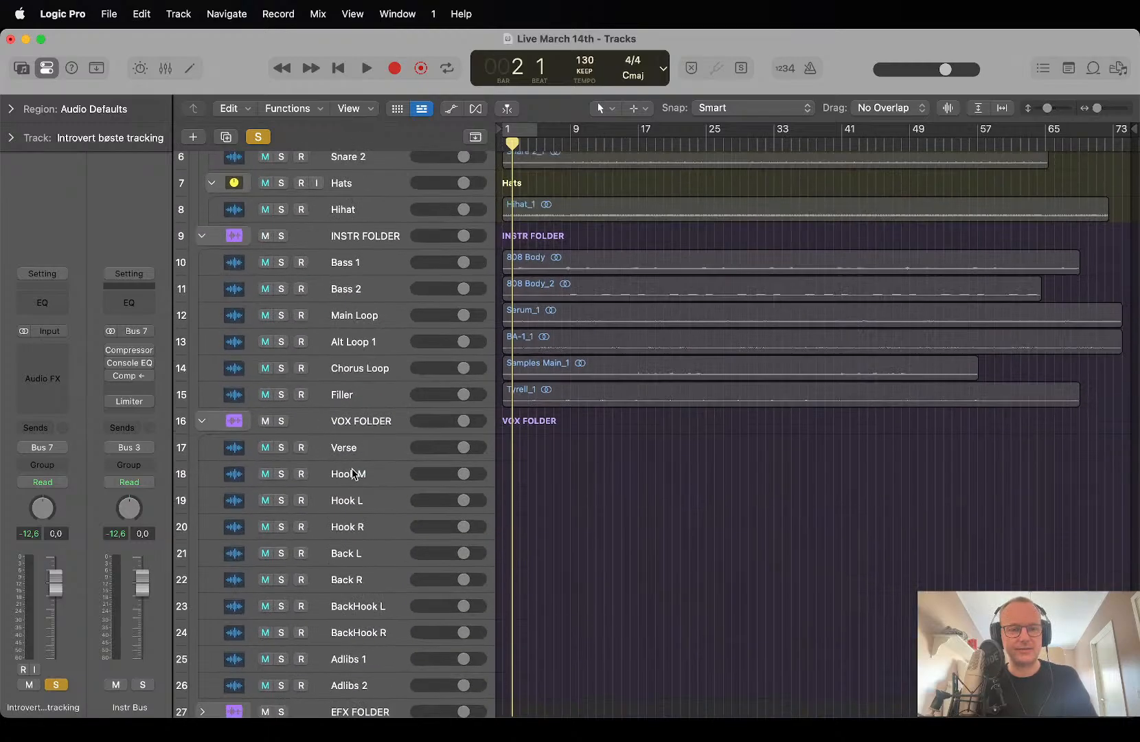
pyautogui.scroll(-5, 352, 468)
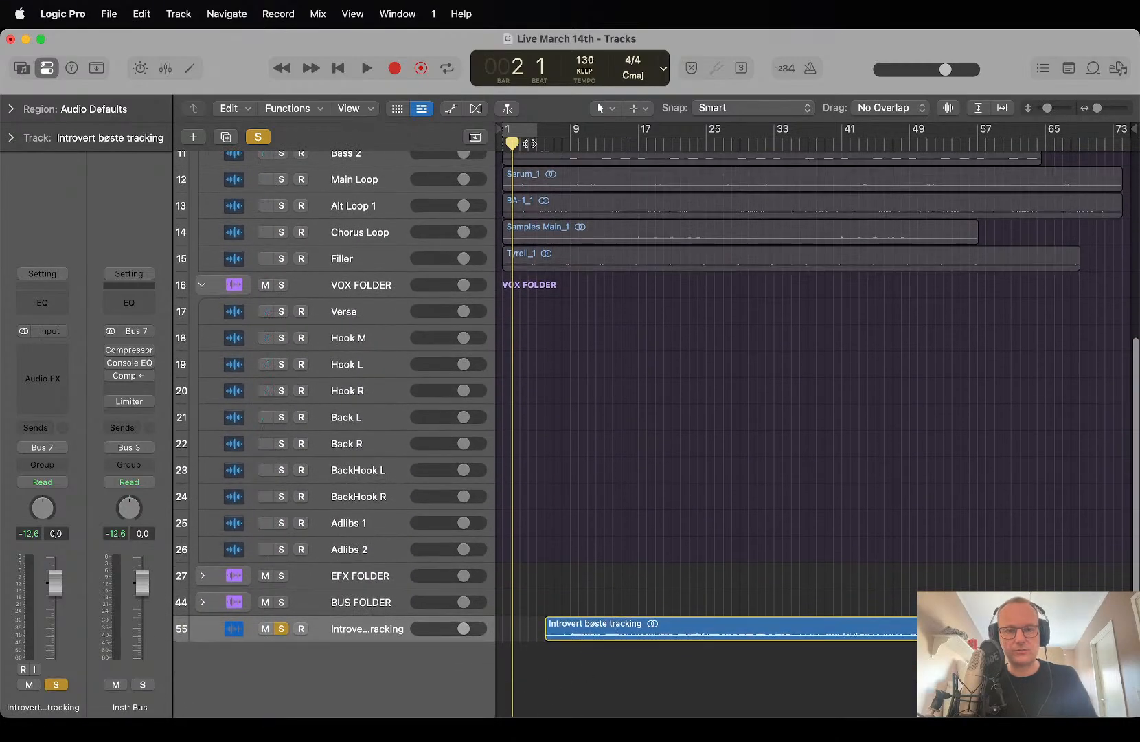
pyautogui.moveTo(530, 144); pyautogui.dragTo(547, 146)
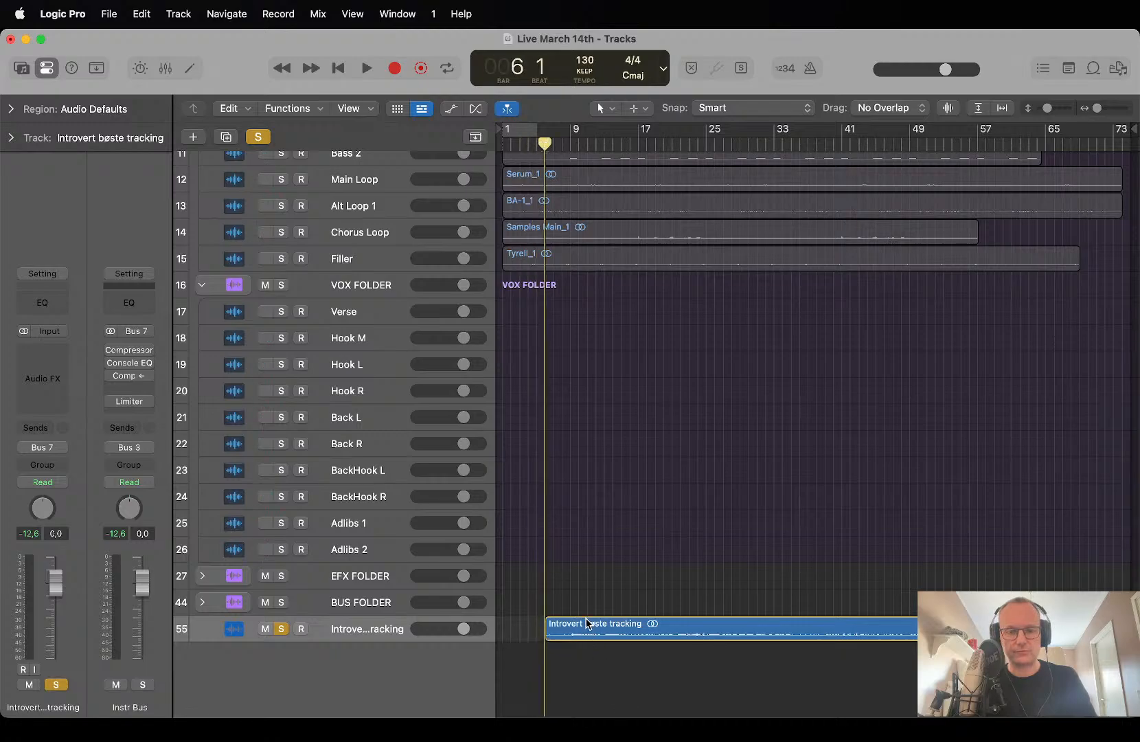
pyautogui.moveTo(588, 623); pyautogui.dragTo(588, 325)
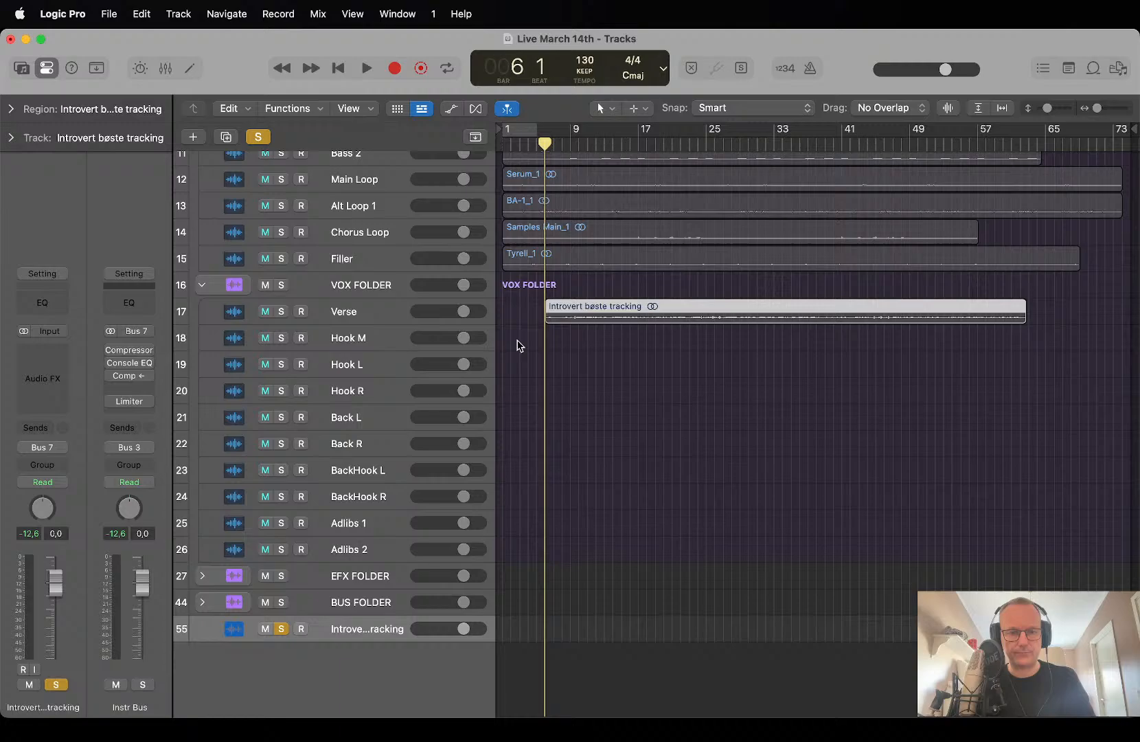
# Delete the unused vocal tracks from Hook M through Adlibs 2 in VOX FOLDER.
pyautogui.click(354, 343)
pyautogui.keyDown('shift'); pyautogui.click(356, 539); pyautogui.keyUp('shift')
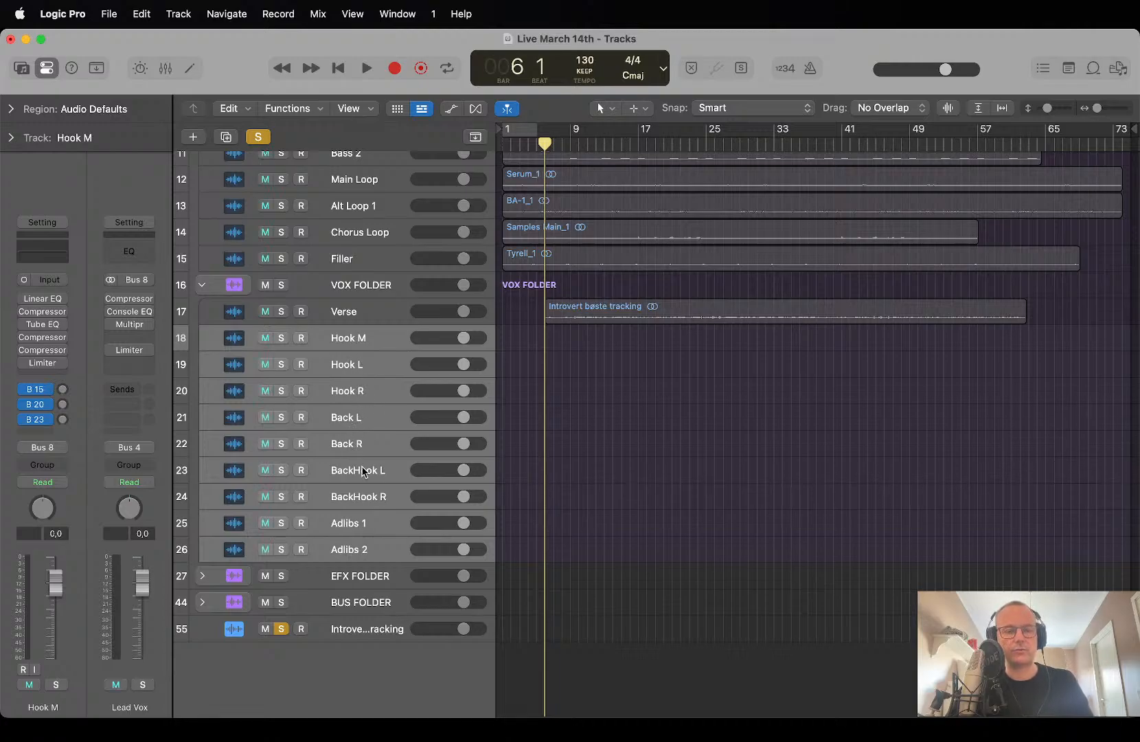
pyautogui.press('super+BackSpace')
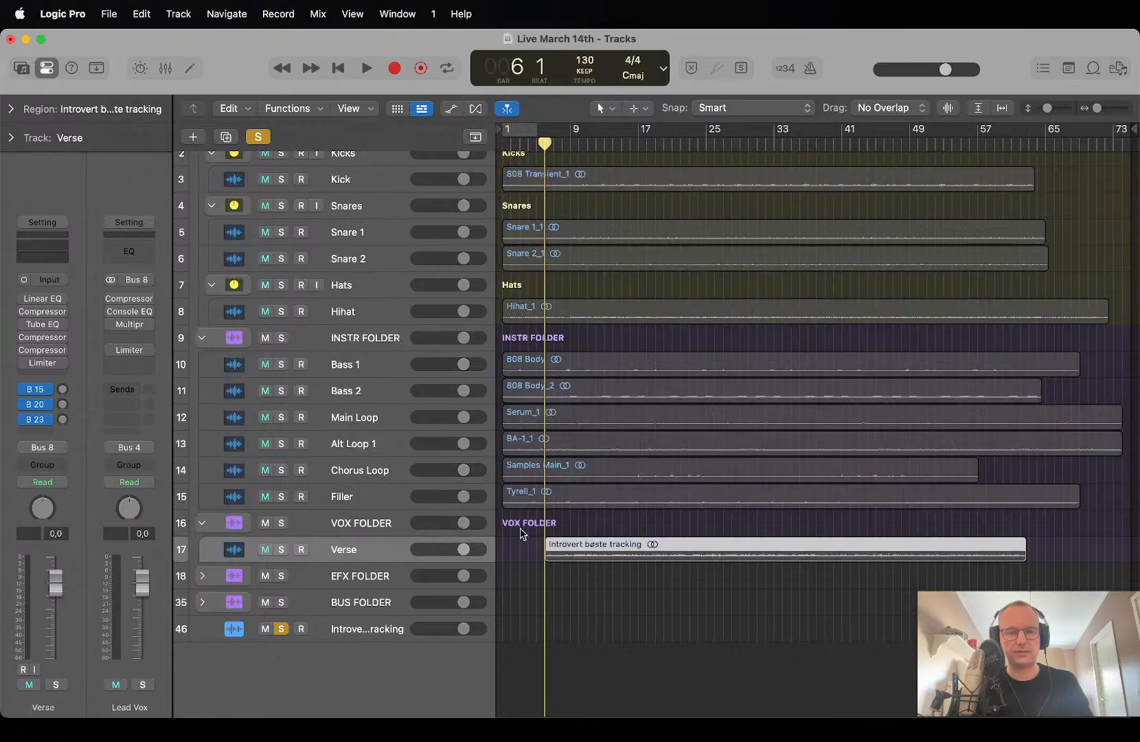
# Unsolo and delete the empty Introvert bøste tracking track below BUS FOLDER.
pyautogui.click(283, 637)
pyautogui.press('s')
pyautogui.press('super+a')
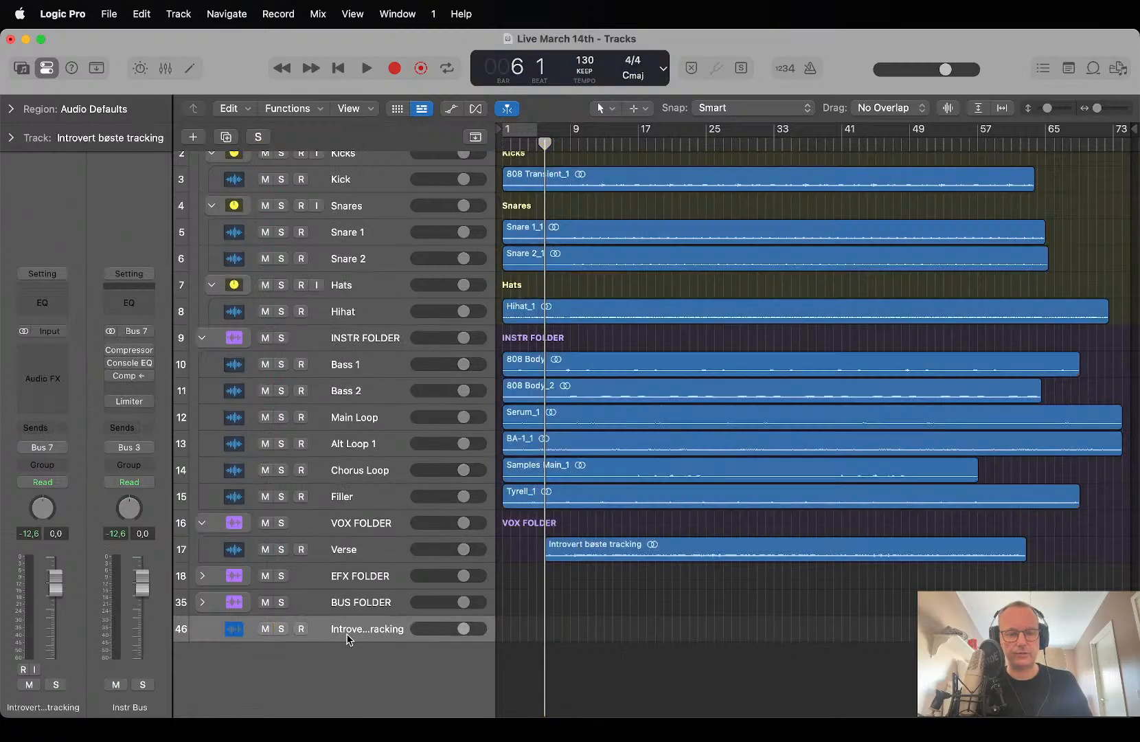
pyautogui.press('super+BackSpace')
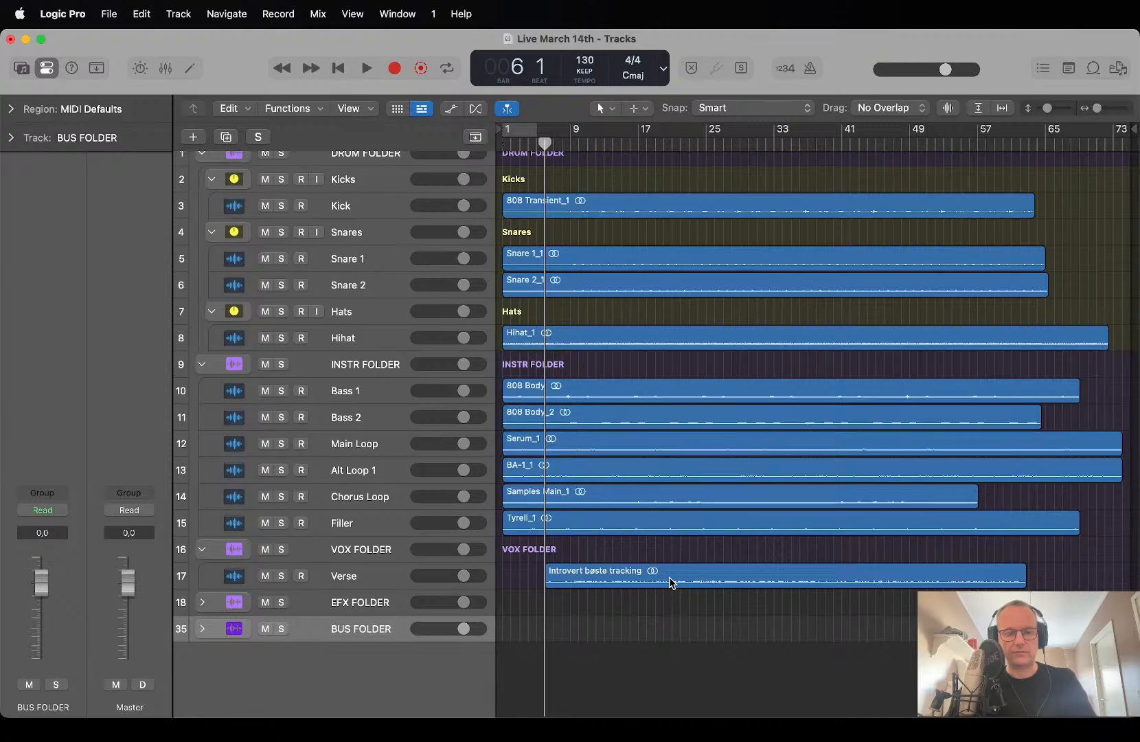
# Color all the regions in the project by their tracks and clear the selection.
pyautogui.press('super+a')
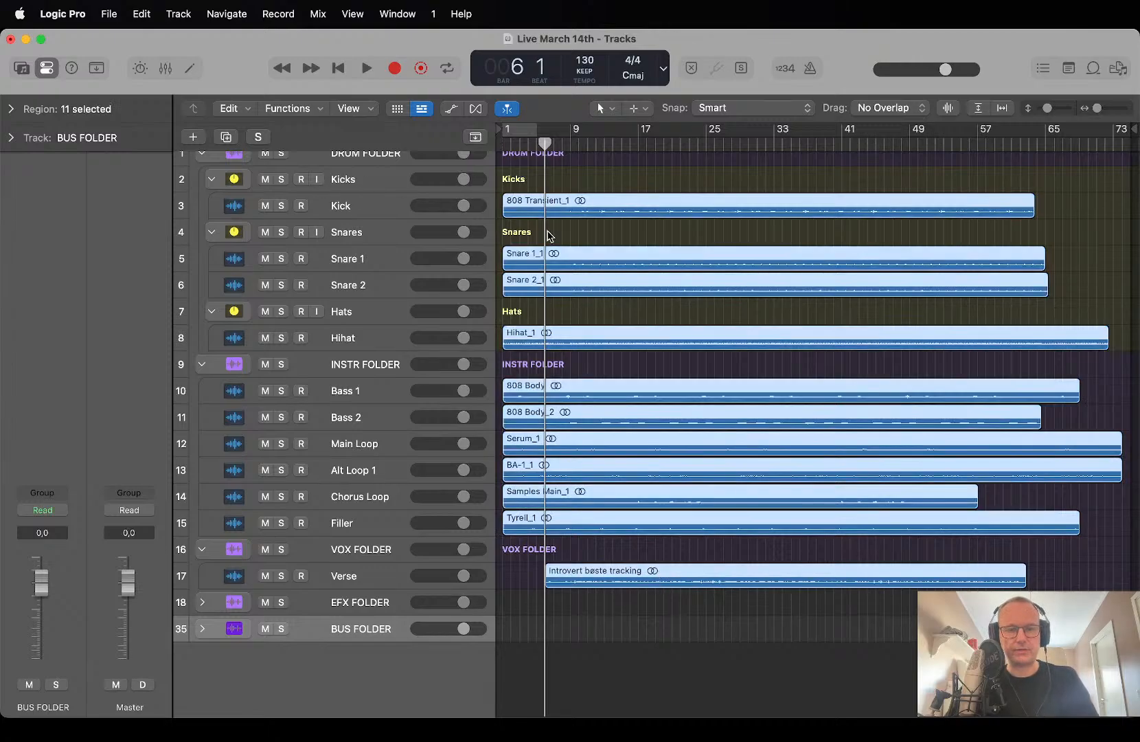
pyautogui.rightClick(561, 201)
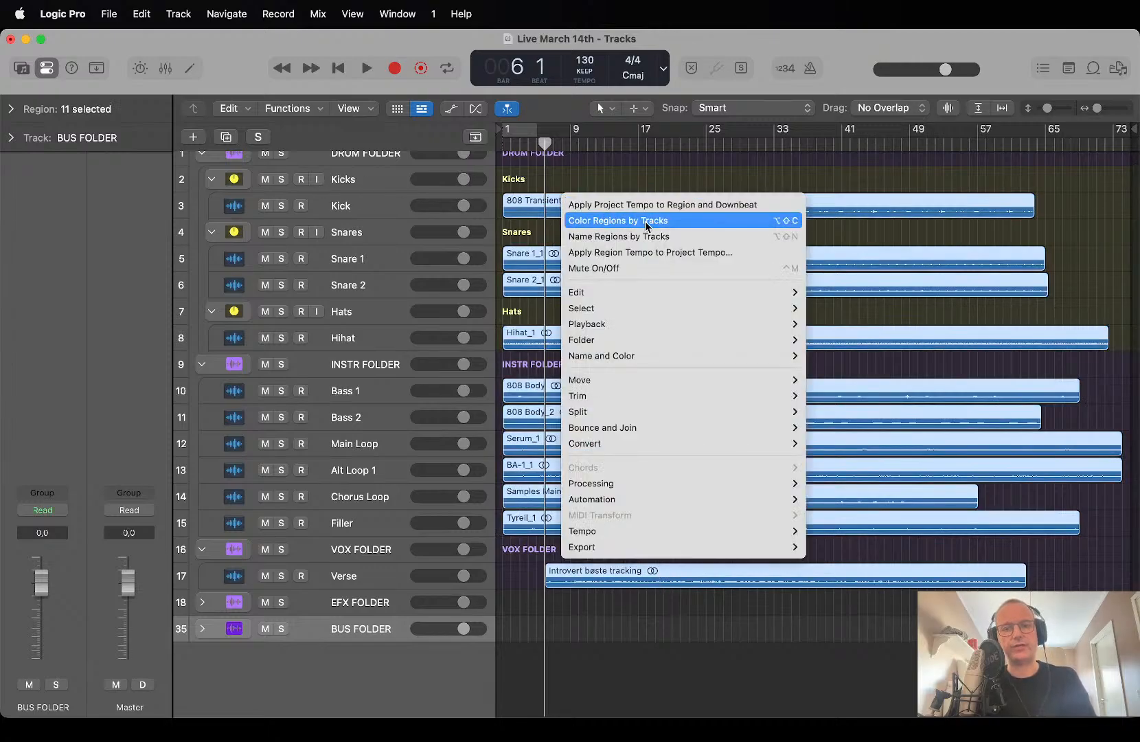
pyautogui.click(685, 223)
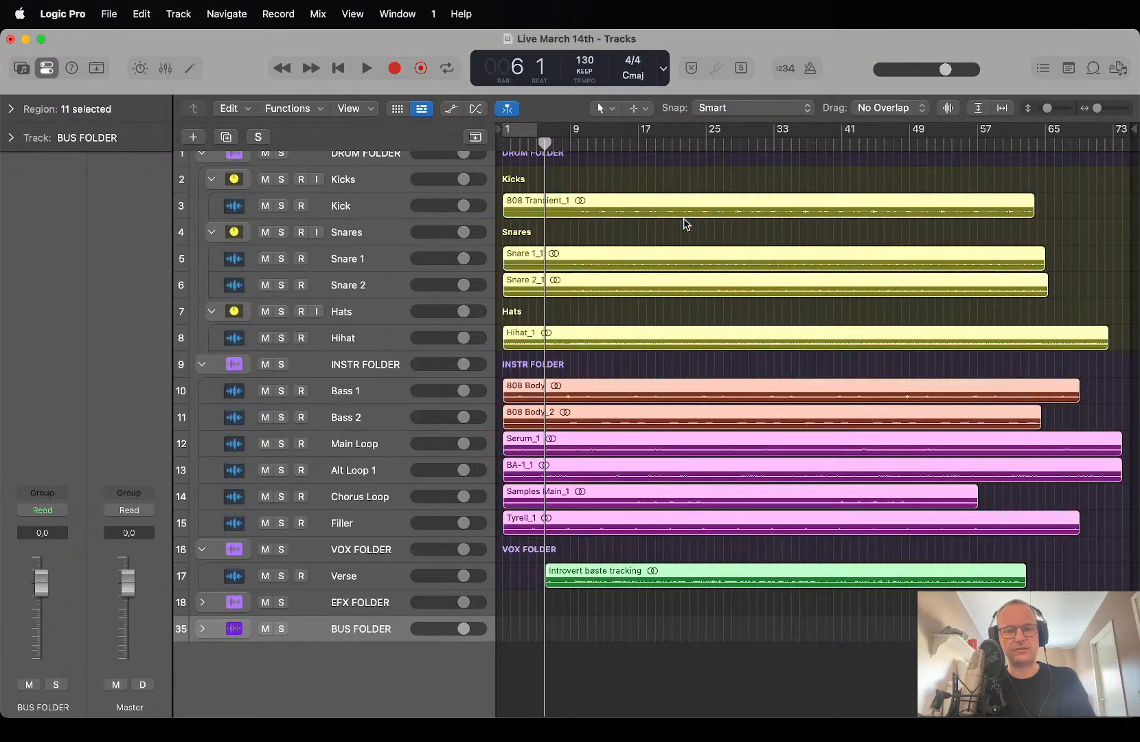
pyautogui.click(684, 363)
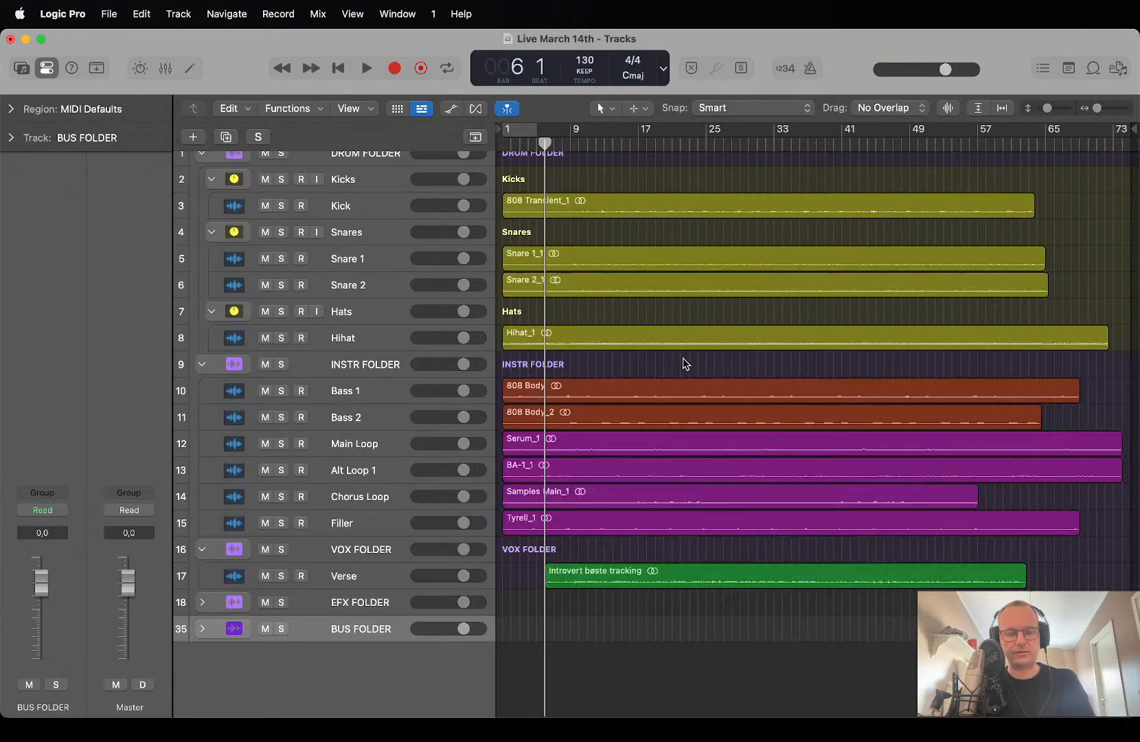
# Examine the waveforms of the drum, instrument and vocal regions at an enlarged track height.
pyautogui.scroll(5, 689, 469)
pyautogui.scroll(8, 689, 469)
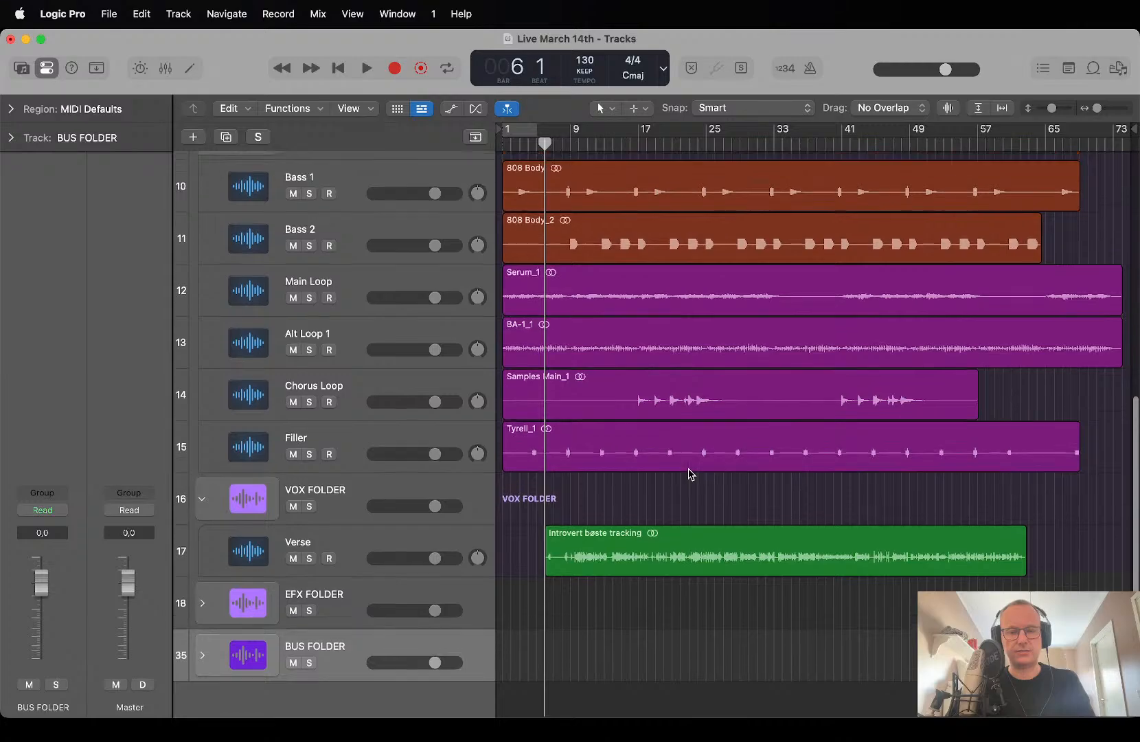
pyautogui.scroll(-5, 689, 467)
pyautogui.scroll(-1, 679, 437)
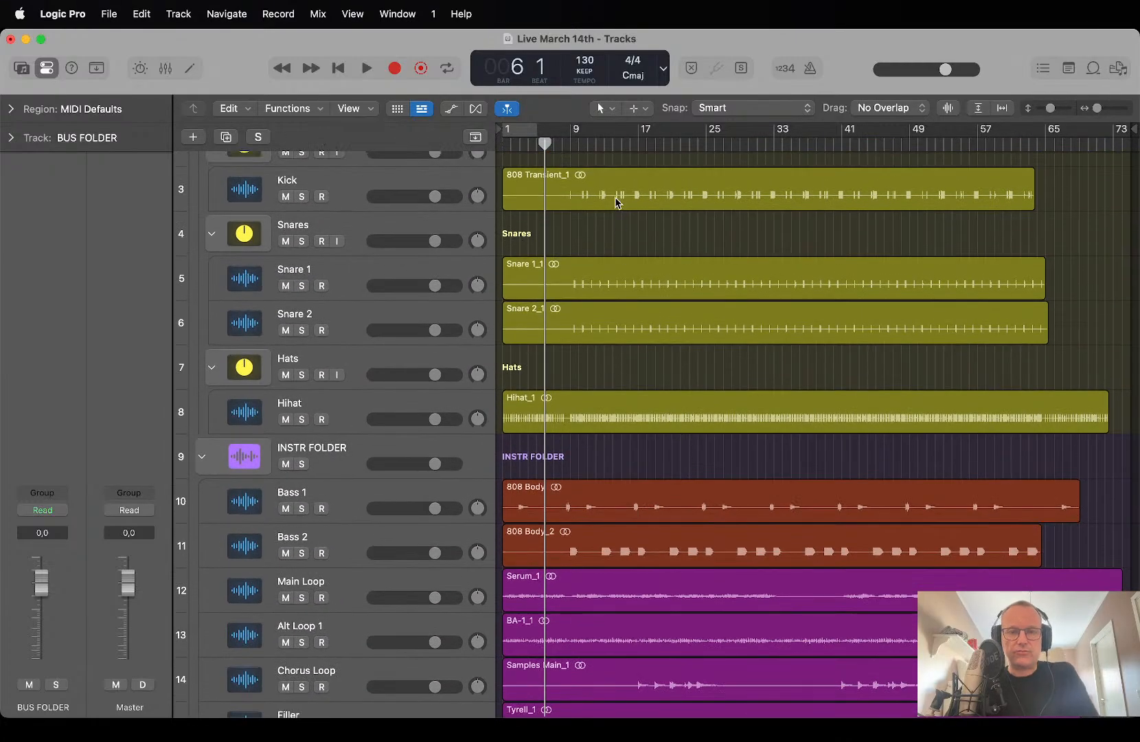
pyautogui.scroll(-3, 627, 398)
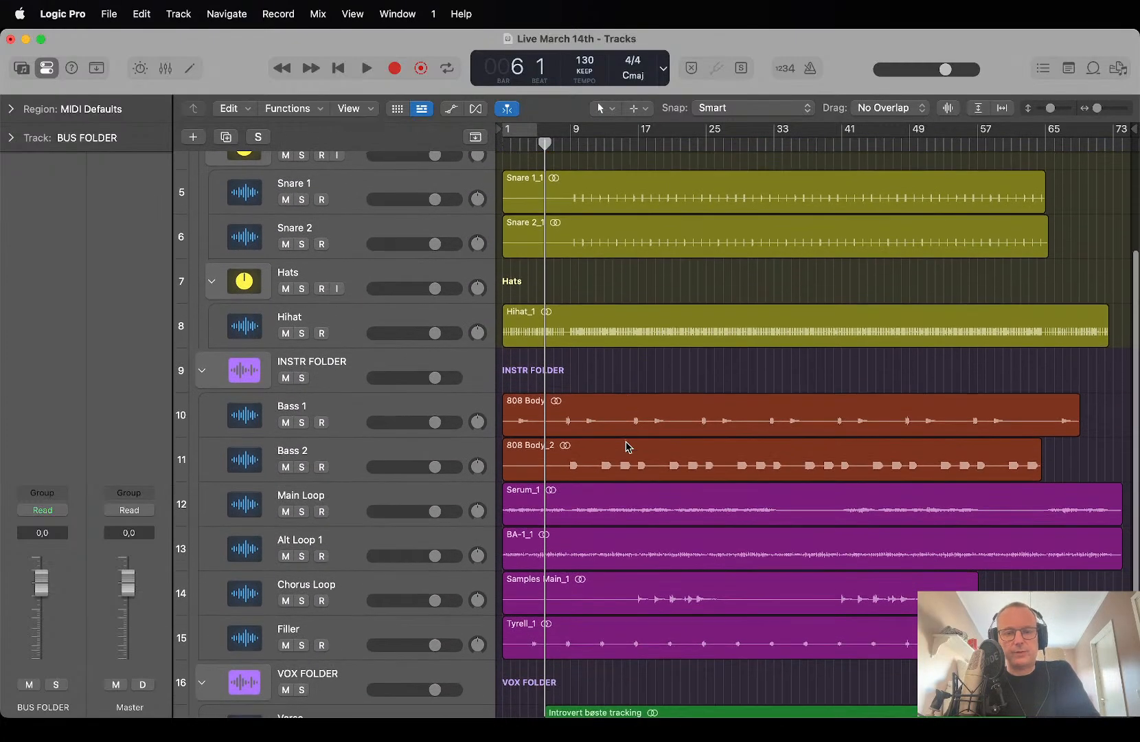
pyautogui.scroll(-4, 655, 451)
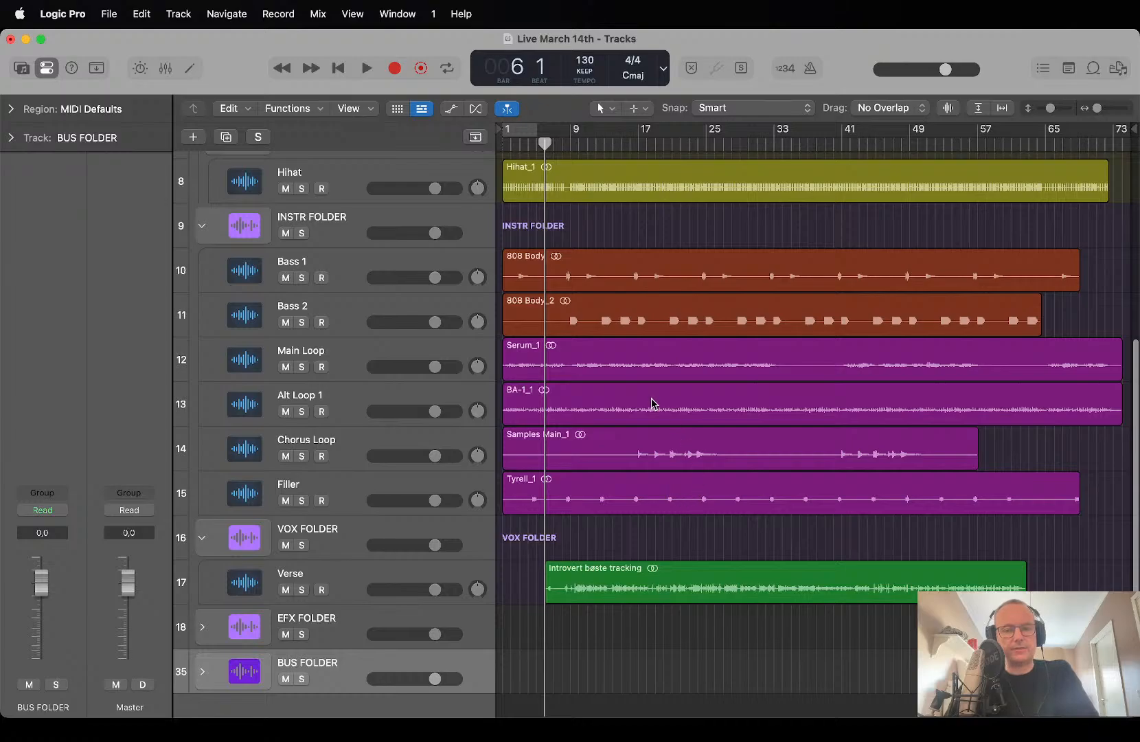
pyautogui.click(647, 586)
pyautogui.click(634, 649)
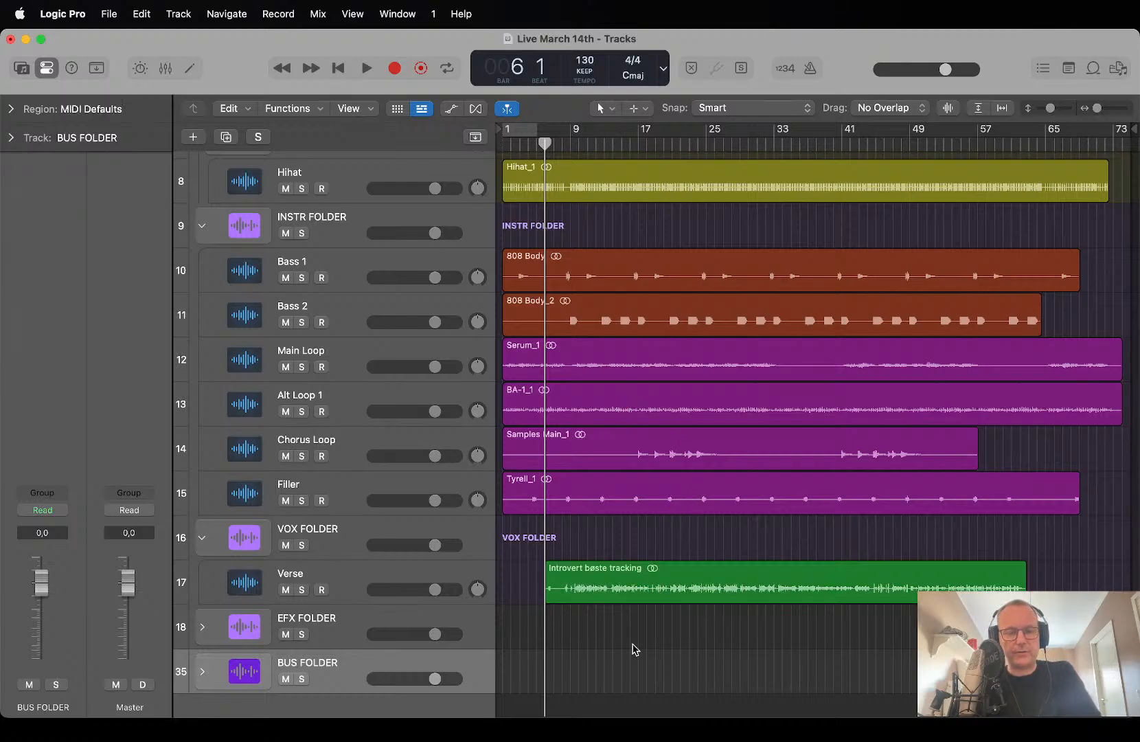
# Save the project with the playhead at bar 1, and play the opening beats.
pyautogui.press('Return')
pyautogui.press('super+s')
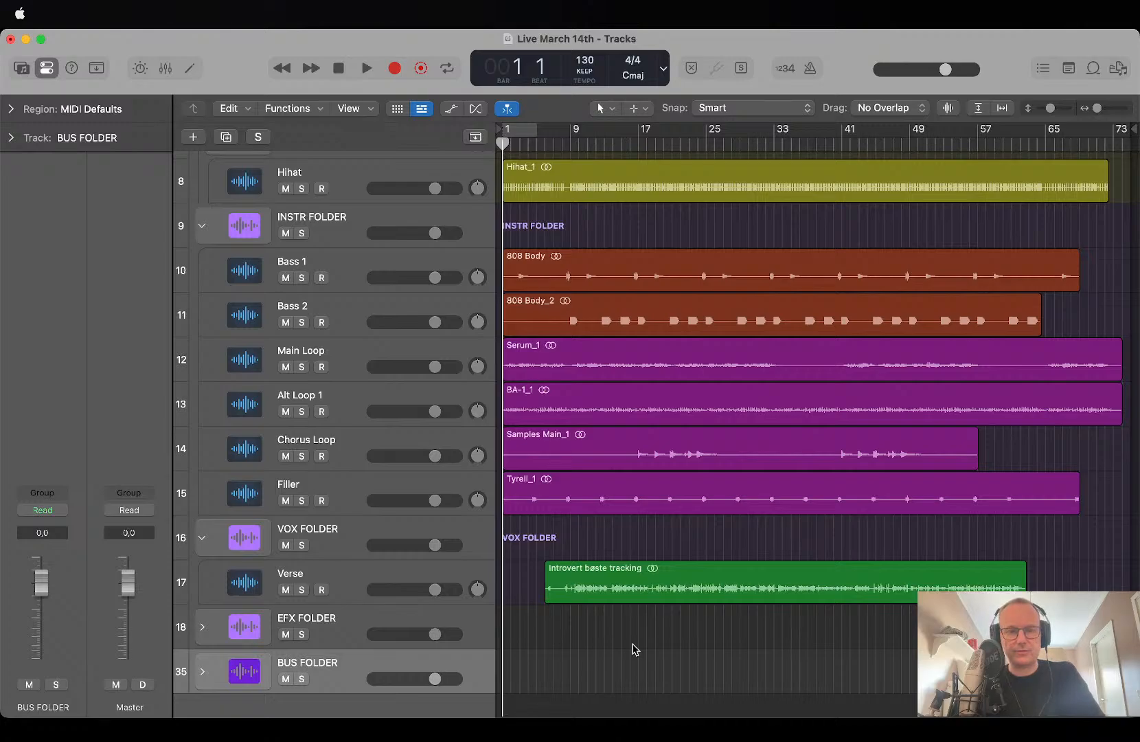
pyautogui.press('space')
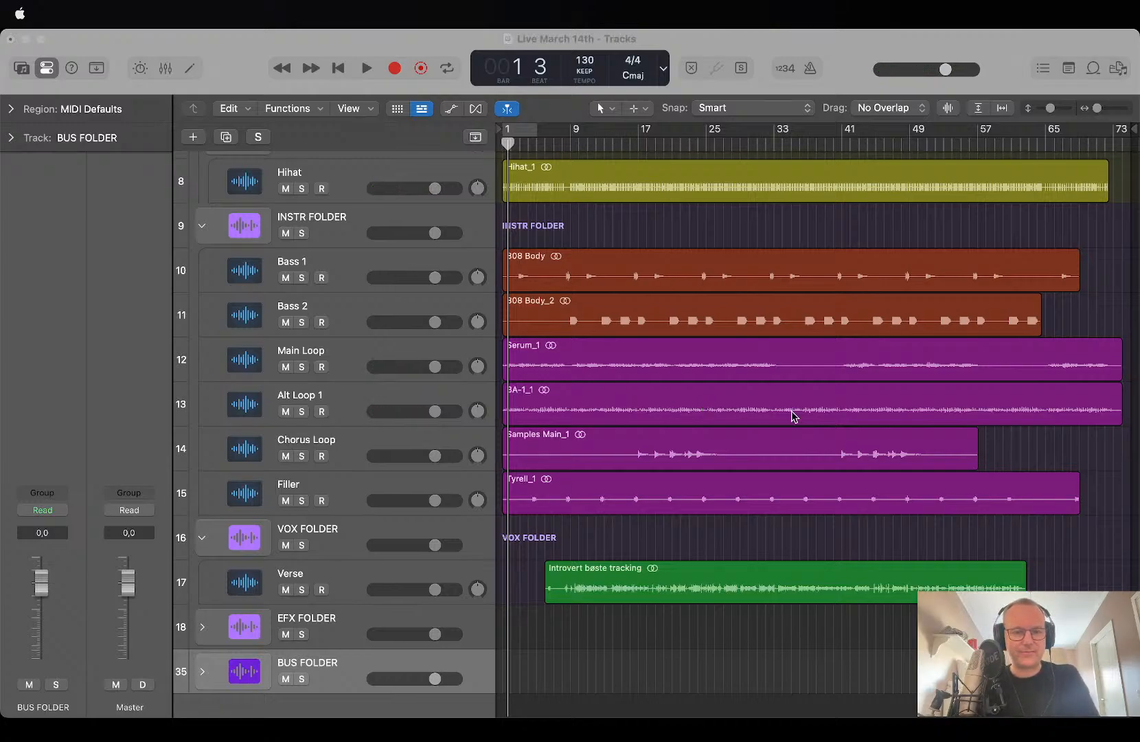
# Return the playhead to bar 1 and fit the tracks from Hihat through BUS FOLDER in view.
pyautogui.press('super+Up')
pyautogui.press('super+Up')
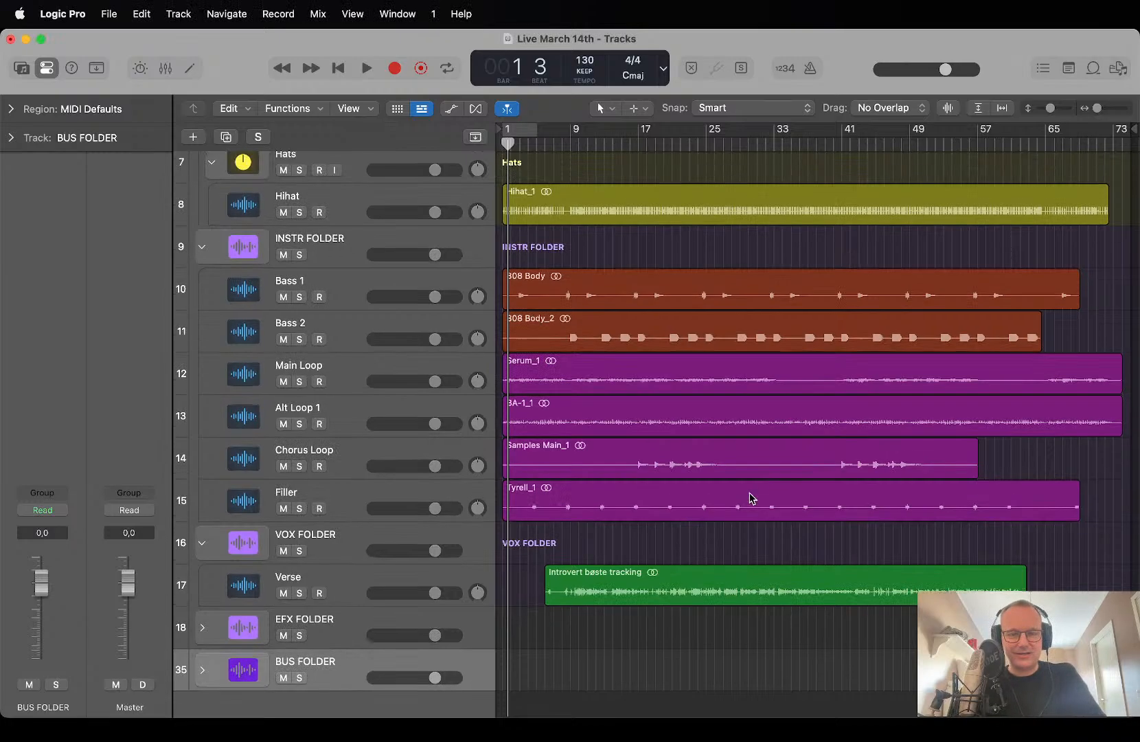
pyautogui.scroll(4, 699, 592)
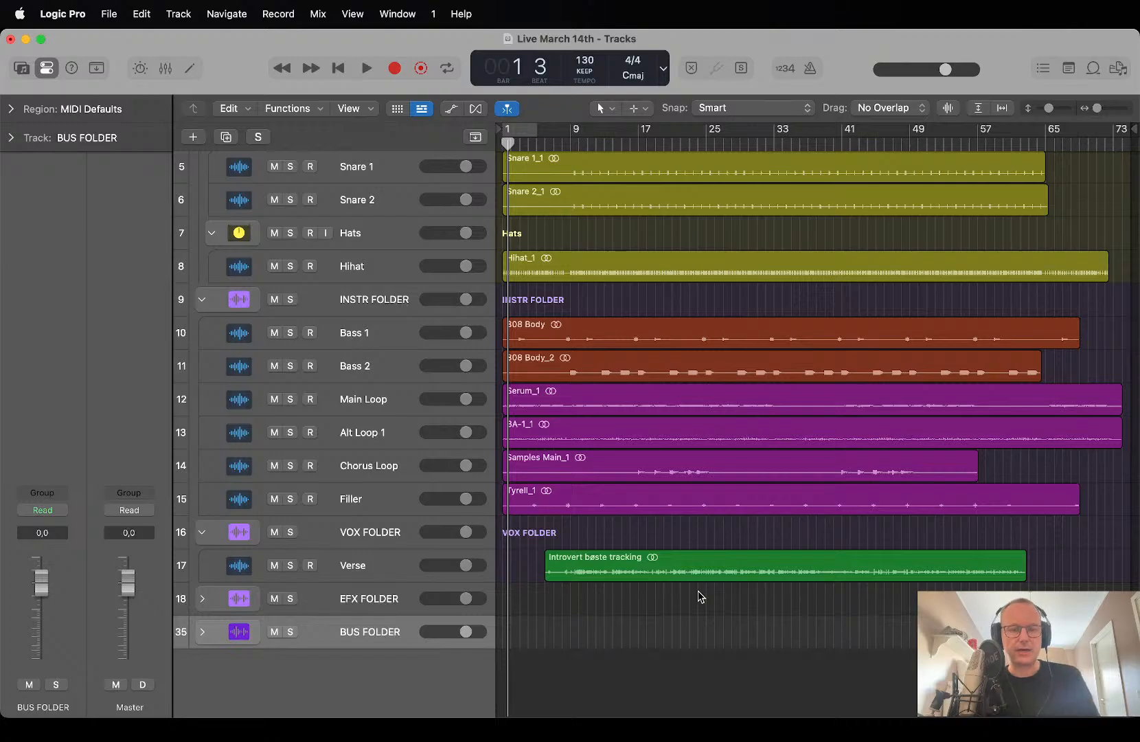
pyautogui.press('Return')
pyautogui.scroll(-4, 699, 592)
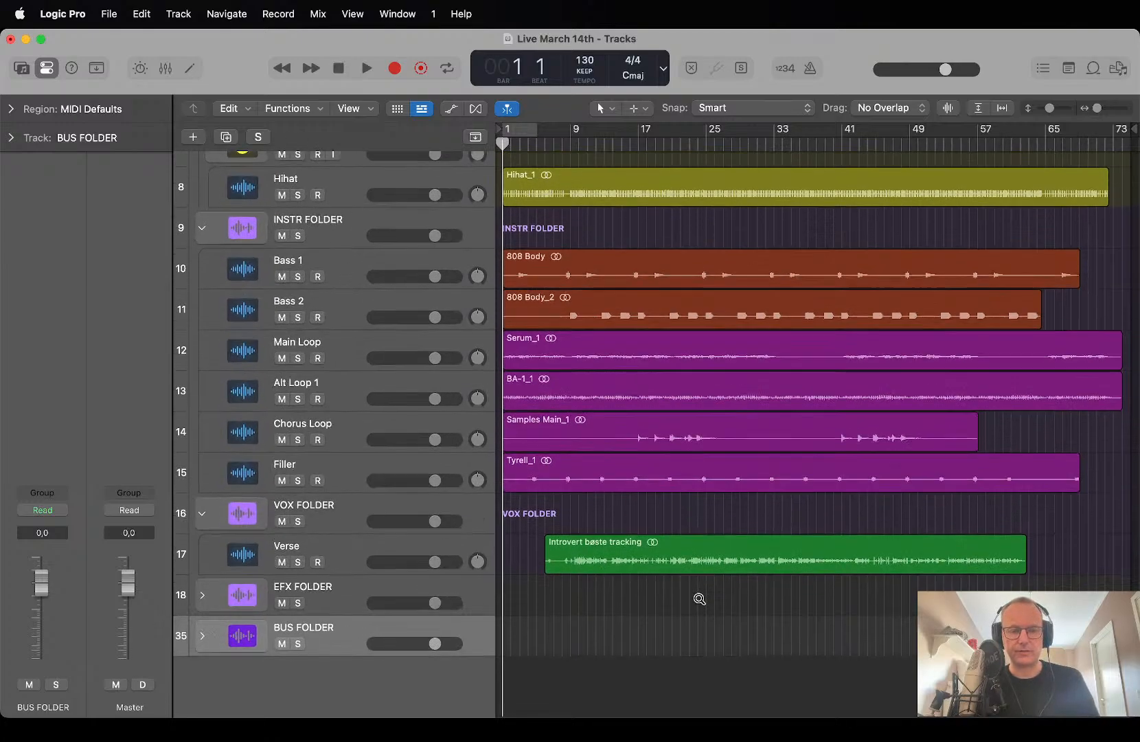
# Play the arrangement briefly from bar 9 to hear the vocal against the beat.
pyautogui.scroll(4, 699, 599)
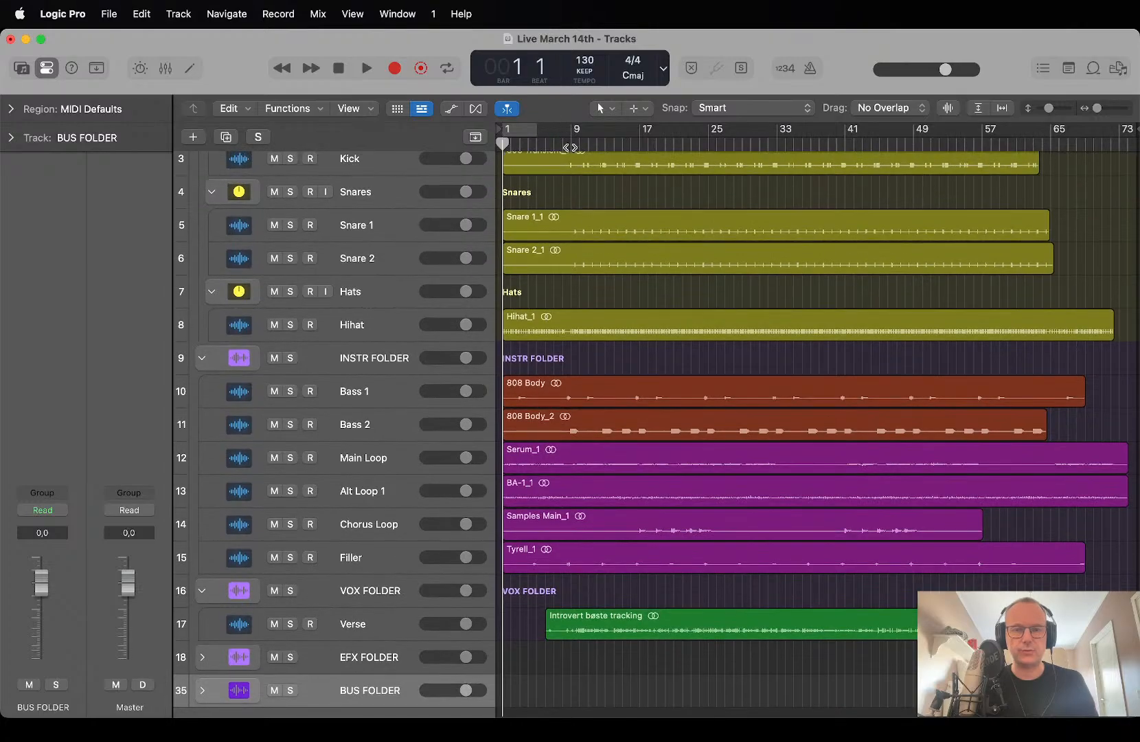
pyautogui.click(570, 147)
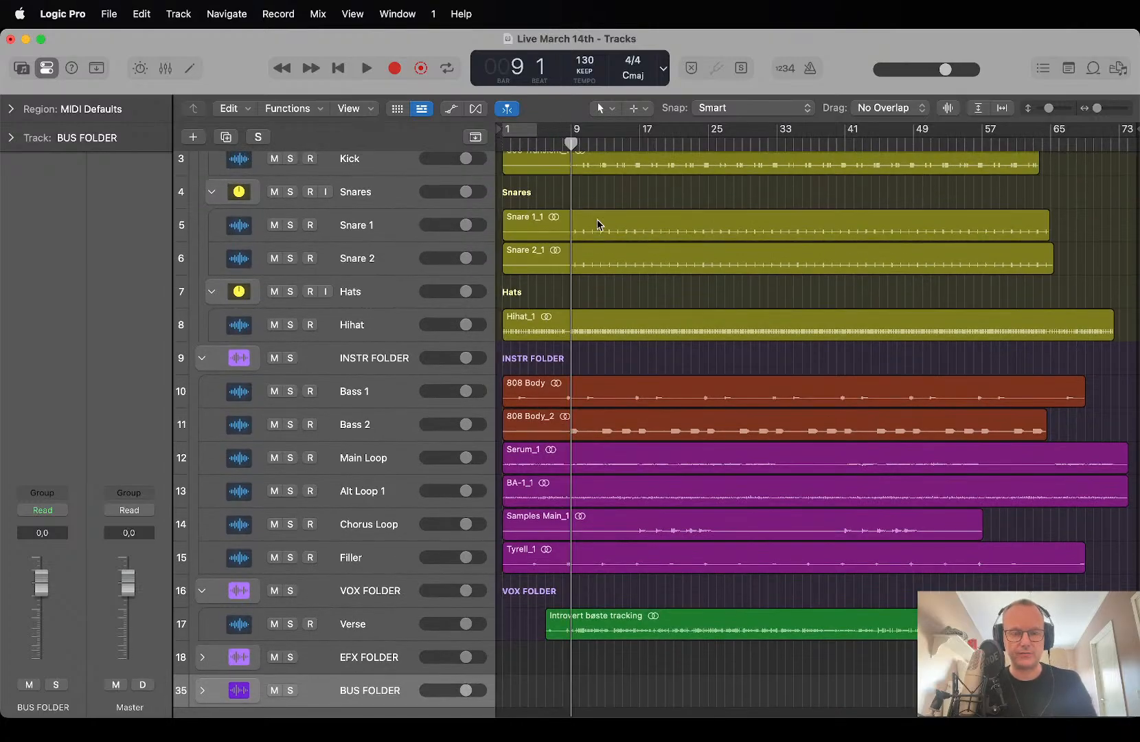
pyautogui.press('space')
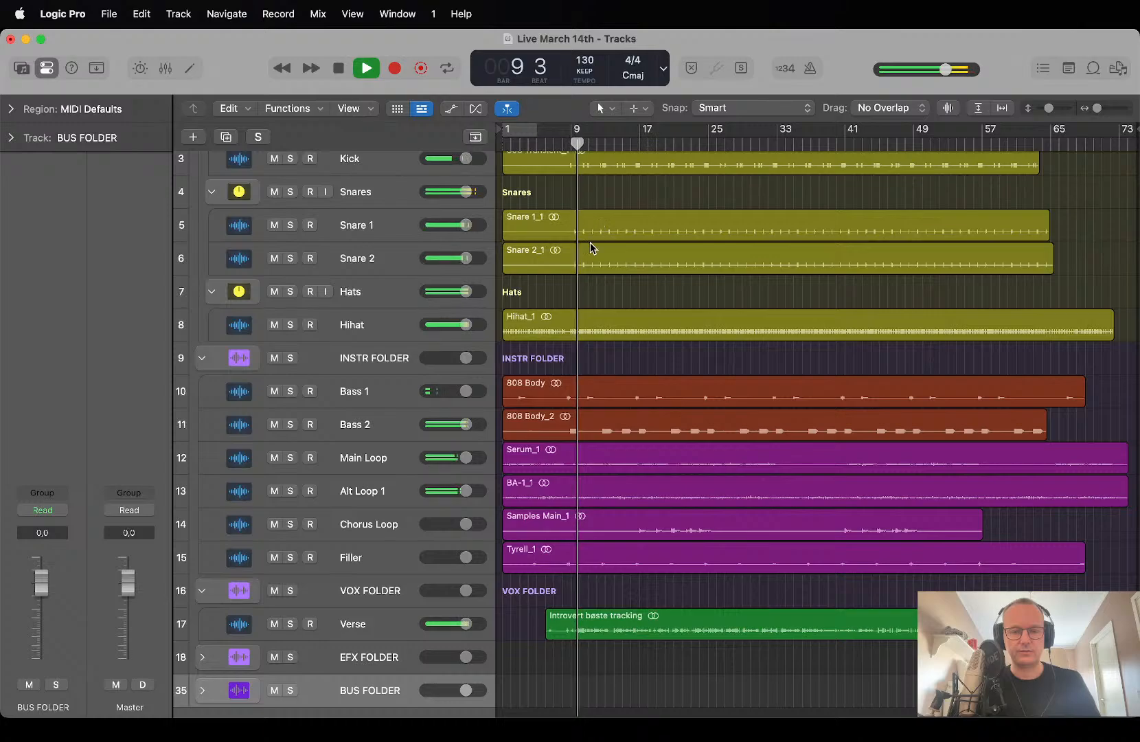
pyautogui.press('space')
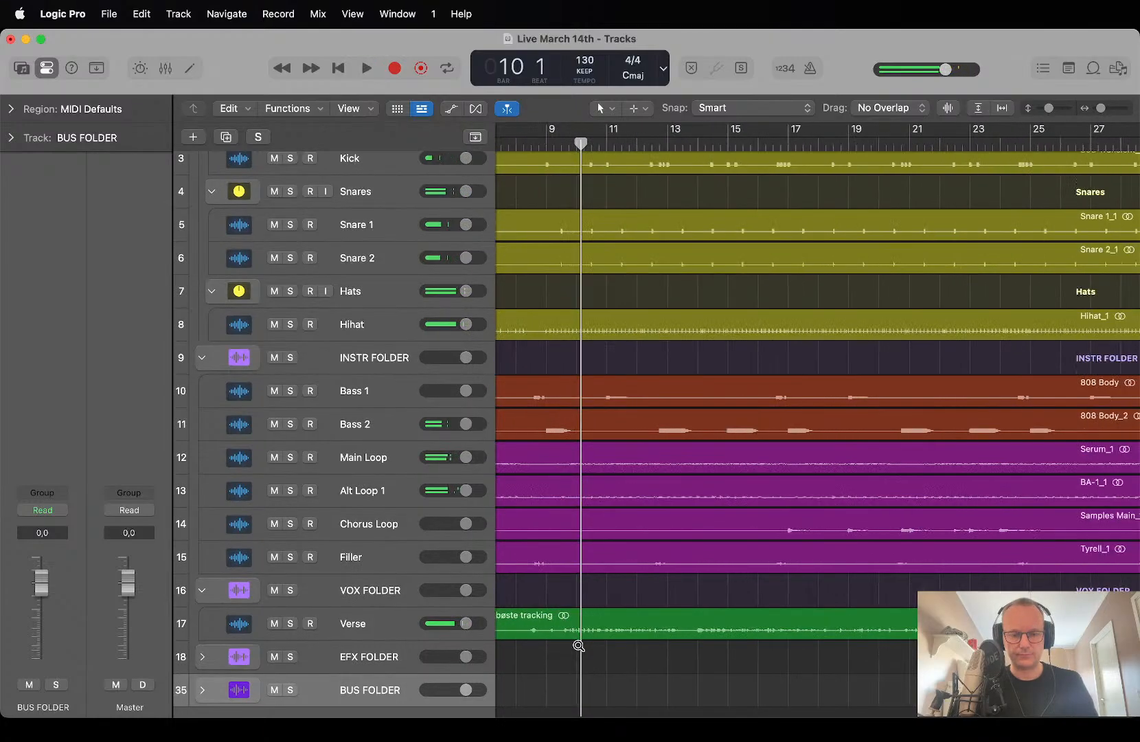
# Try shifting the Introvert bøste tracking region slightly later on the Verse track and play it against the beat.
pyautogui.keyDown('ctrl'); pyautogui.keyDown('alt'); pyautogui.click(579, 646); pyautogui.keyUp('alt'); pyautogui.keyUp('ctrl')
pyautogui.moveTo(678, 637); pyautogui.dragTo(701, 637)
pyautogui.press('space')
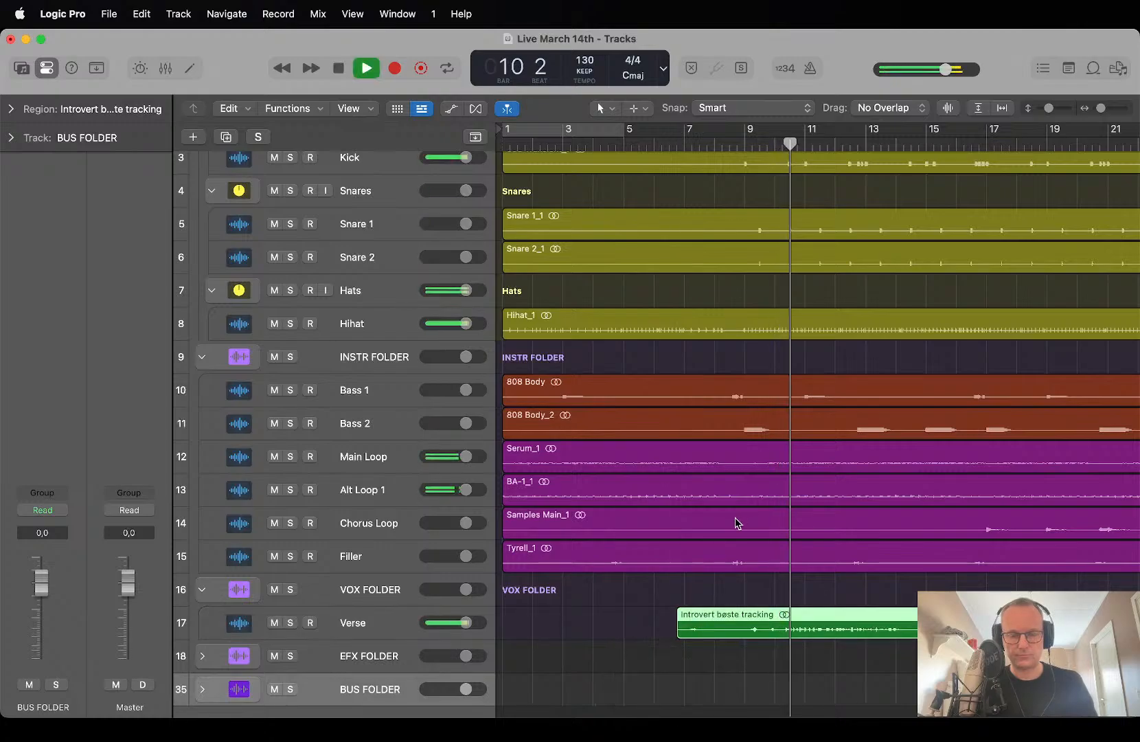
pyautogui.press('space')
pyautogui.keyDown('ctrl'); pyautogui.keyDown('alt'); pyautogui.click(786, 626); pyautogui.keyUp('alt'); pyautogui.keyUp('ctrl')
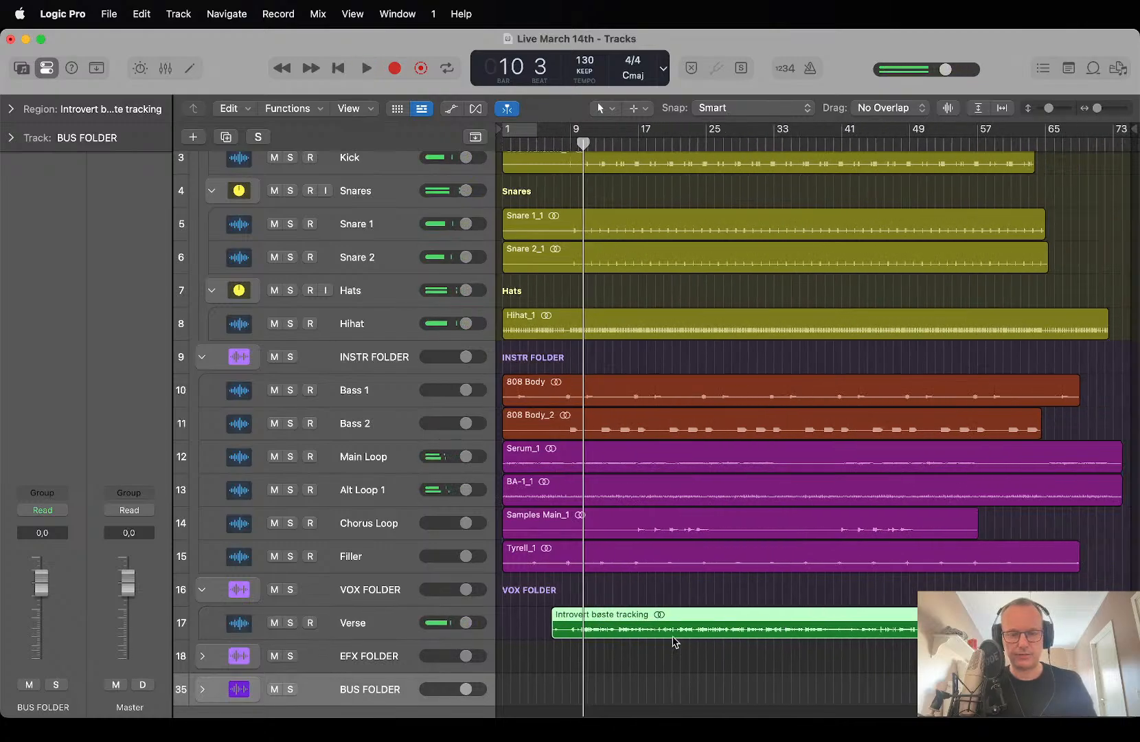
# Try moving the Introvert bøste tracking region back towards the project start and play the opening from bar 1.
pyautogui.moveTo(555, 631); pyautogui.dragTo(480, 630)
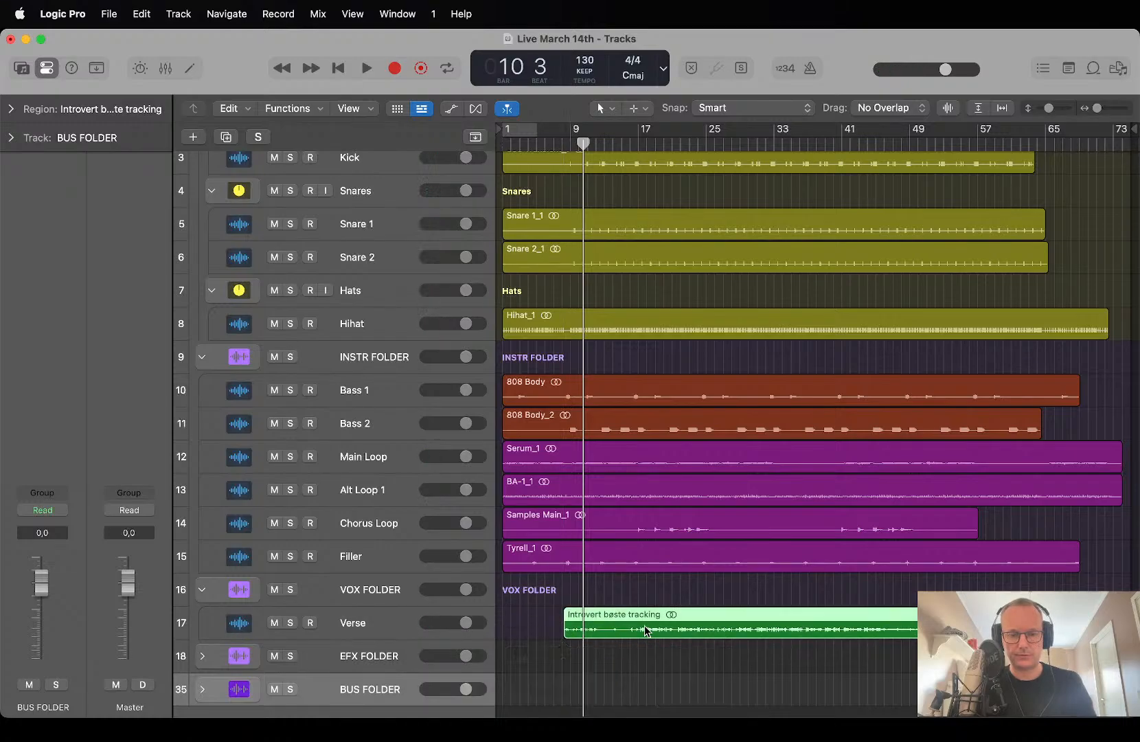
pyautogui.moveTo(644, 625); pyautogui.dragTo(528, 626)
pyautogui.press('super+Right')
pyautogui.press('super+Right')
pyautogui.press('super+Right')
pyautogui.press('super+Down')
pyautogui.press('super+Down')
pyautogui.press('super+Down')
pyautogui.hscroll(-4, 530, 631)
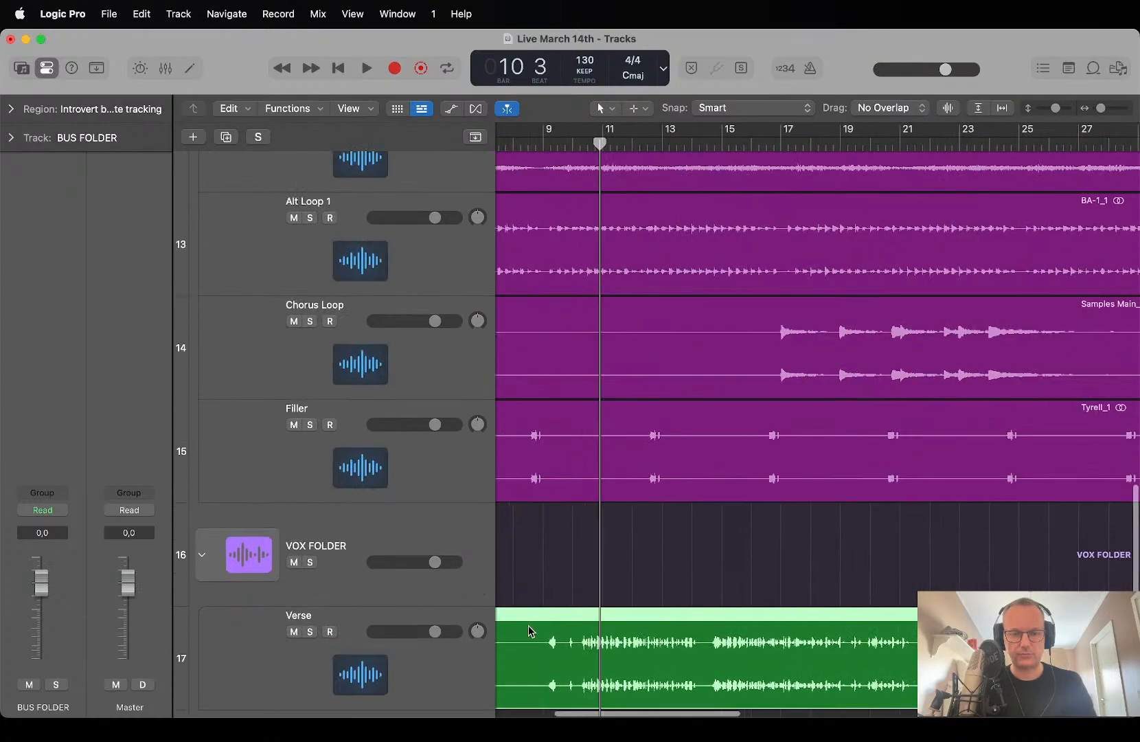
pyautogui.press('Return')
pyautogui.press('space')
pyautogui.press('space')
# Align the start of the Introvert bøste tracking region with bar 1.
pyautogui.press('super+Right')
pyautogui.press('super+Right')
pyautogui.press('super+Right')
pyautogui.press('super+Right')
pyautogui.press('super+Right')
pyautogui.press('super+Right')
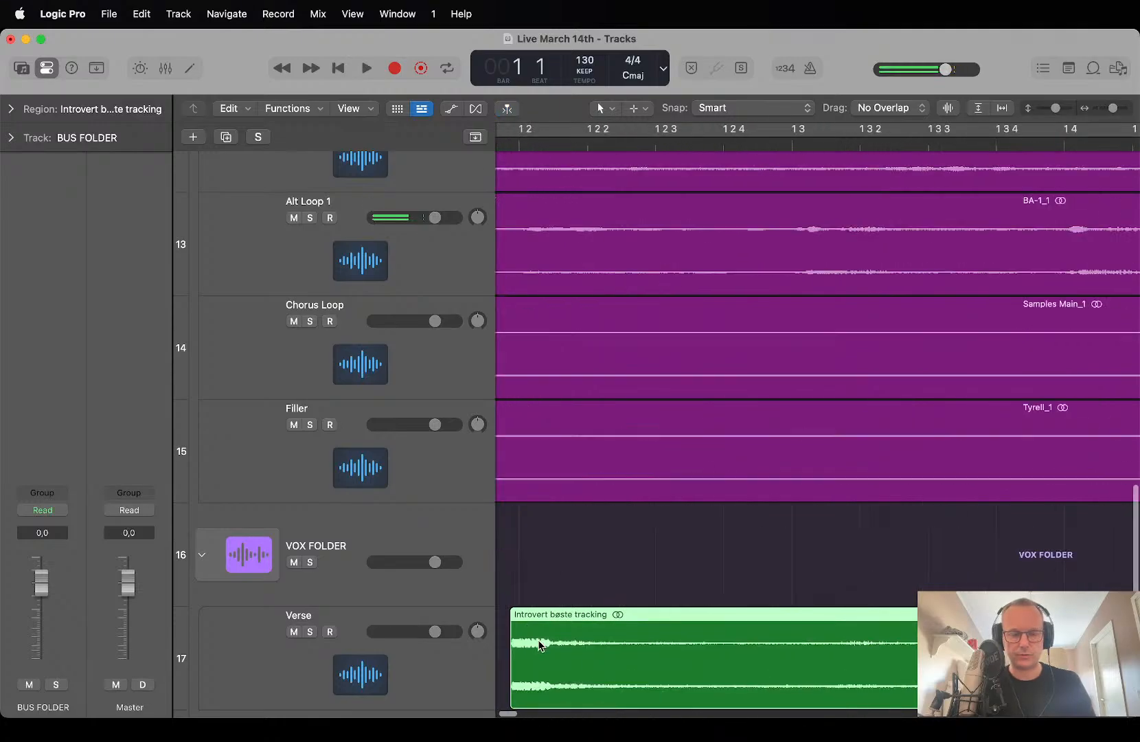
pyautogui.hscroll(-5, 539, 644)
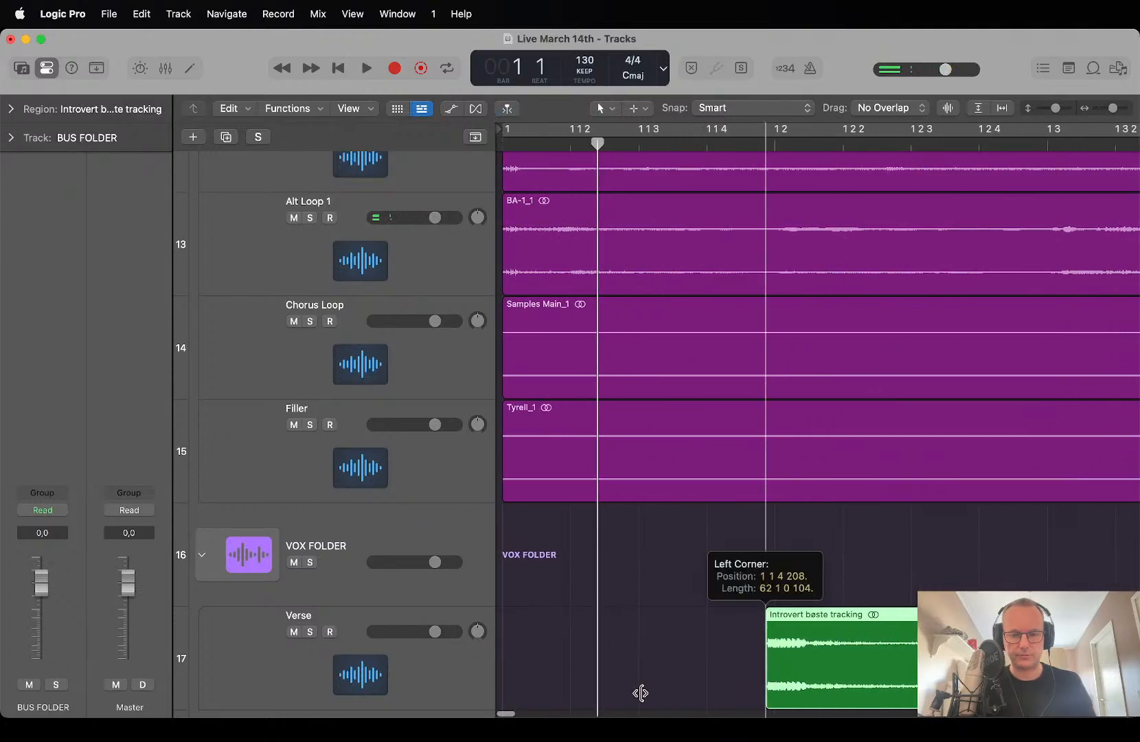
pyautogui.moveTo(830, 684); pyautogui.dragTo(567, 678)
# Play the opening bars and apply the project tempo to the Introvert bøste tracking region and downbeat.
pyautogui.press('space')
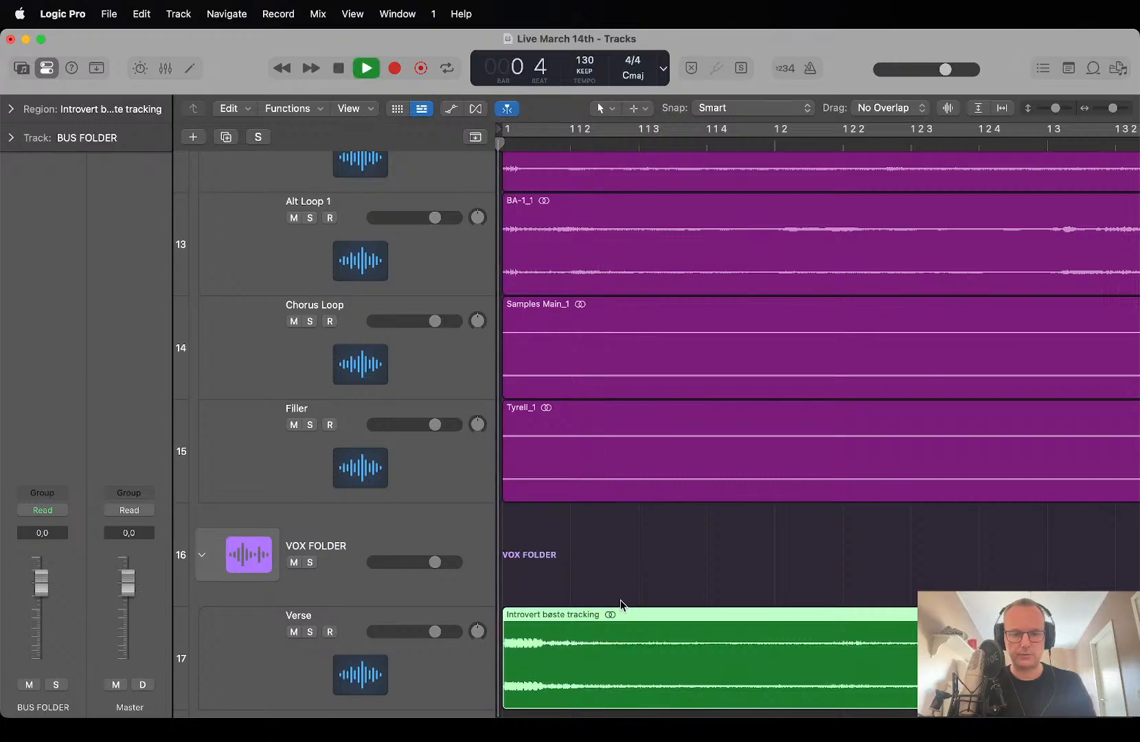
pyautogui.scroll(-10, 615, 601)
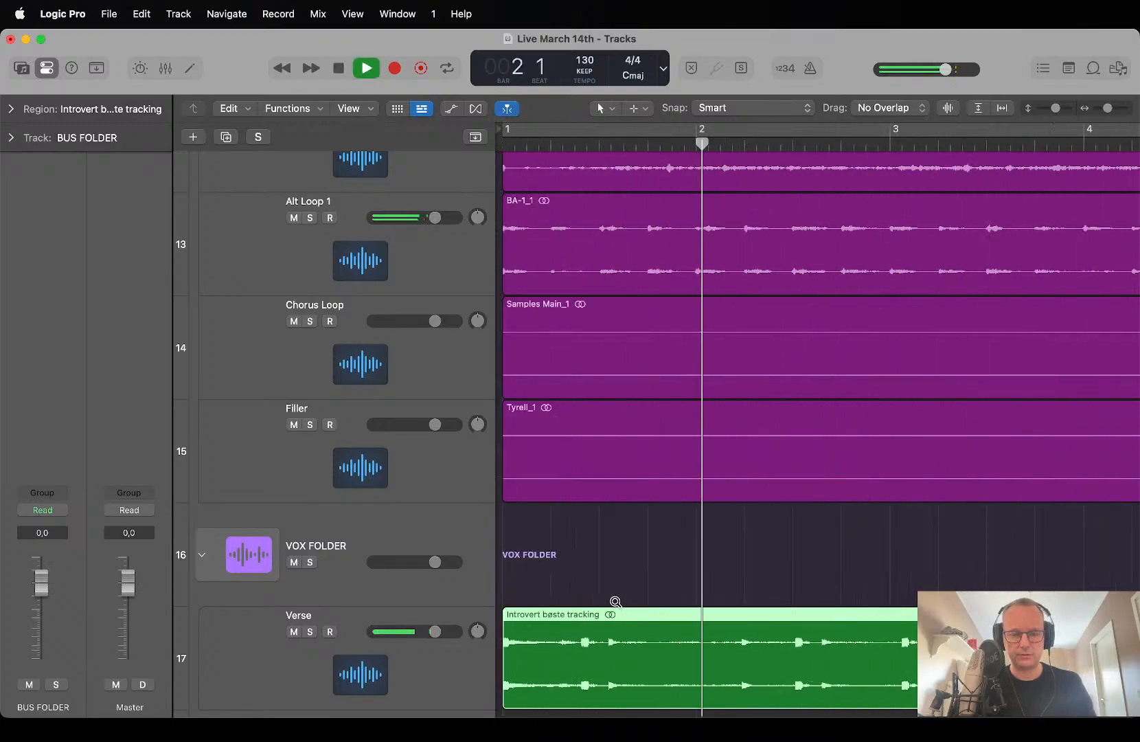
pyautogui.scroll(4, 615, 602)
pyautogui.scroll(-2, 616, 602)
pyautogui.press('space')
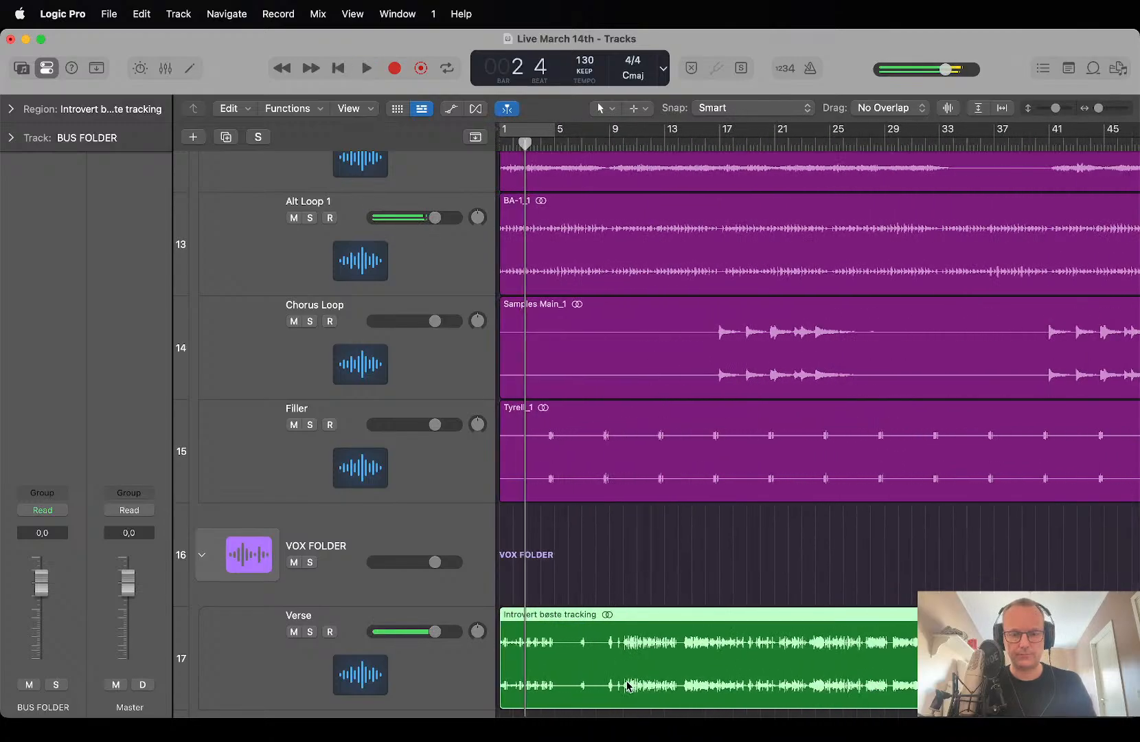
pyautogui.rightClick(627, 603)
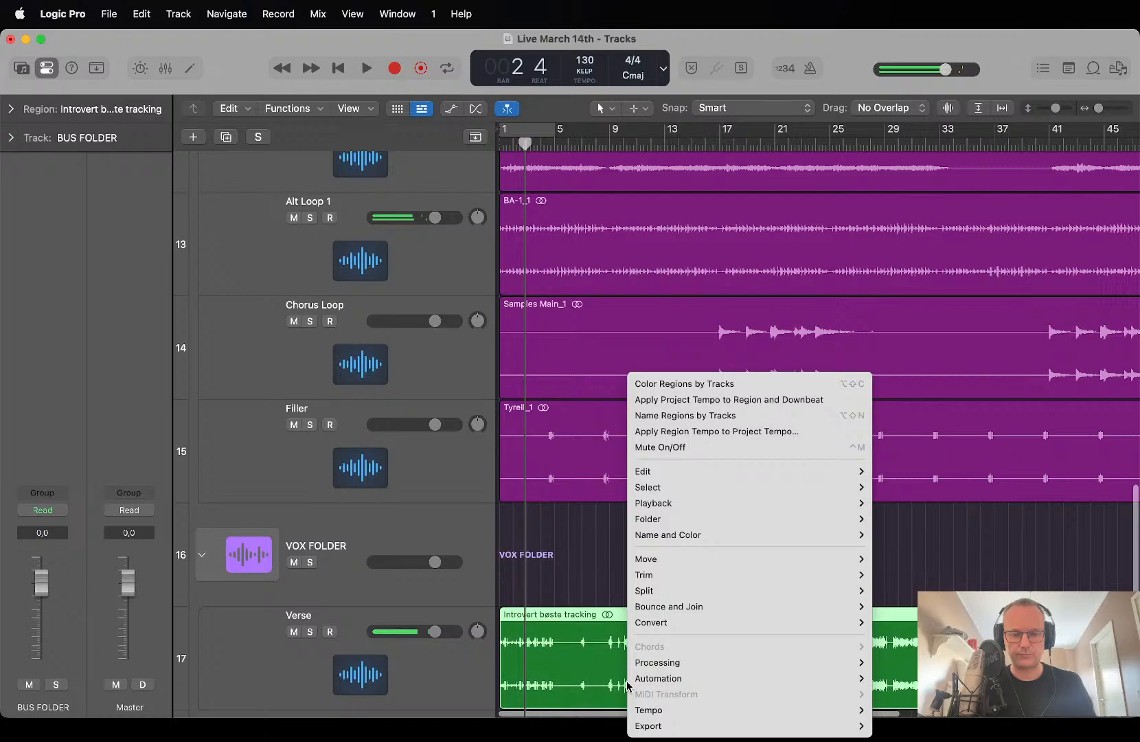
pyautogui.click(741, 404)
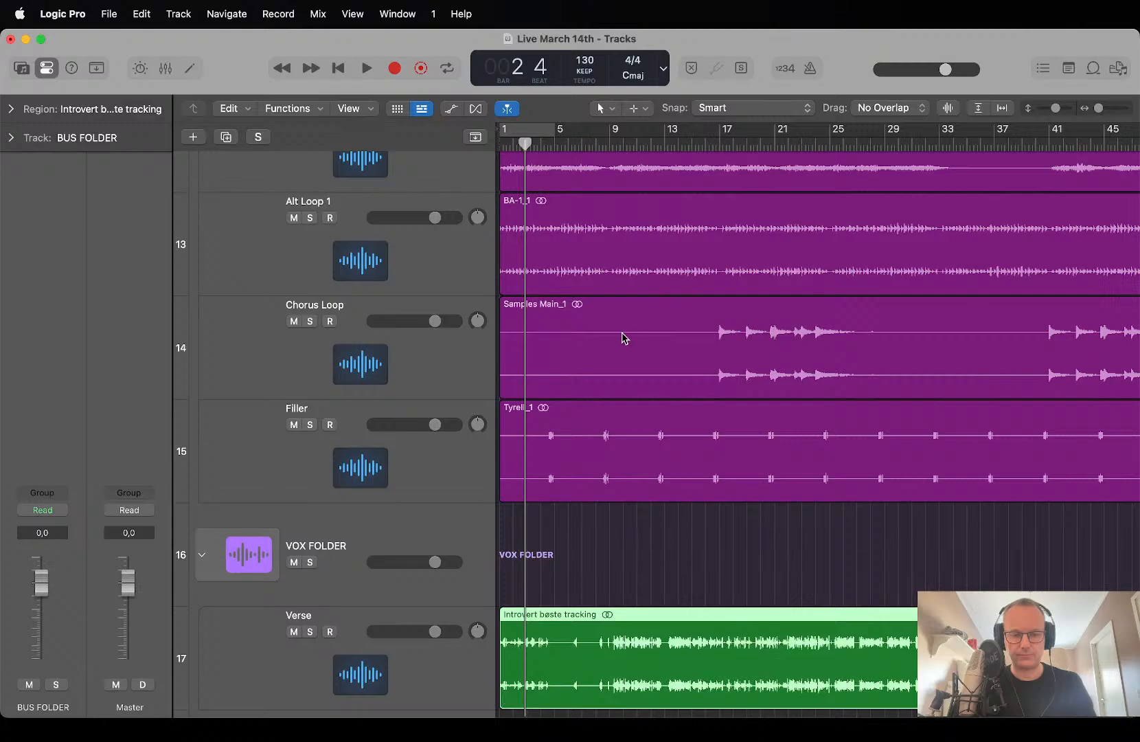
# Play from bar 9 and examine how the vocal waveform lines up with the beat grid.
pyautogui.doubleClick(595, 147)
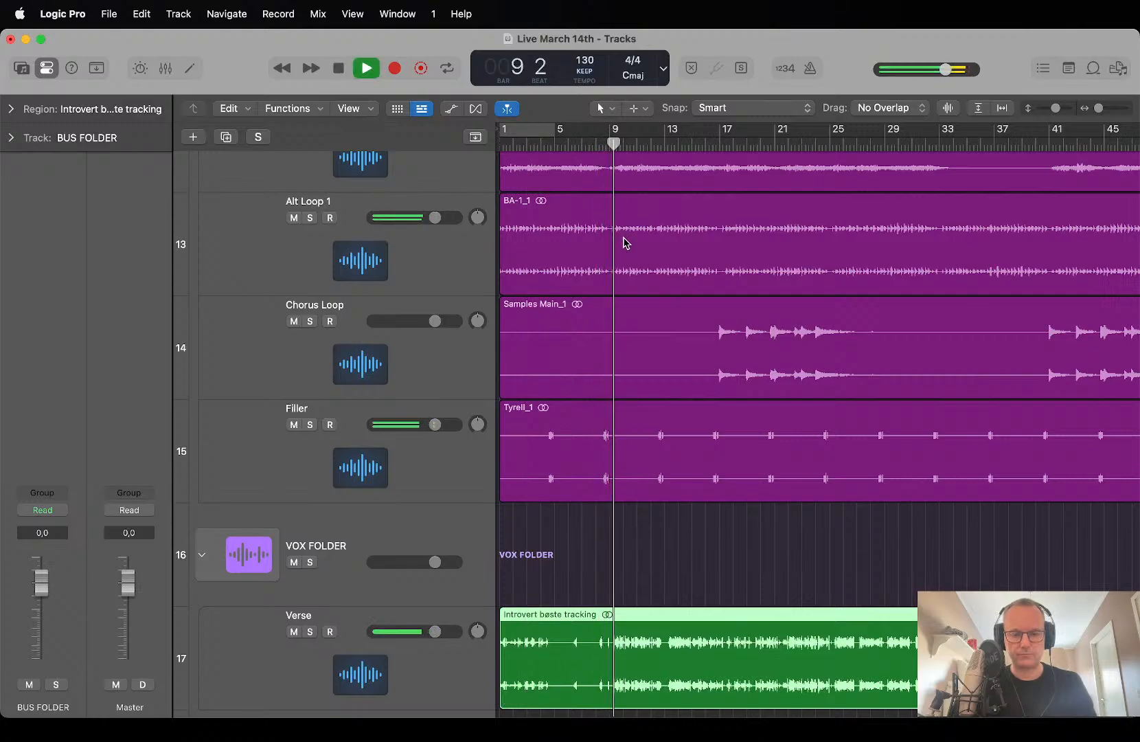
pyautogui.press('space')
pyautogui.press('super+Right')
pyautogui.press('super+Right')
pyautogui.press('super+Right')
pyautogui.press('super+Right')
pyautogui.press('super+Right')
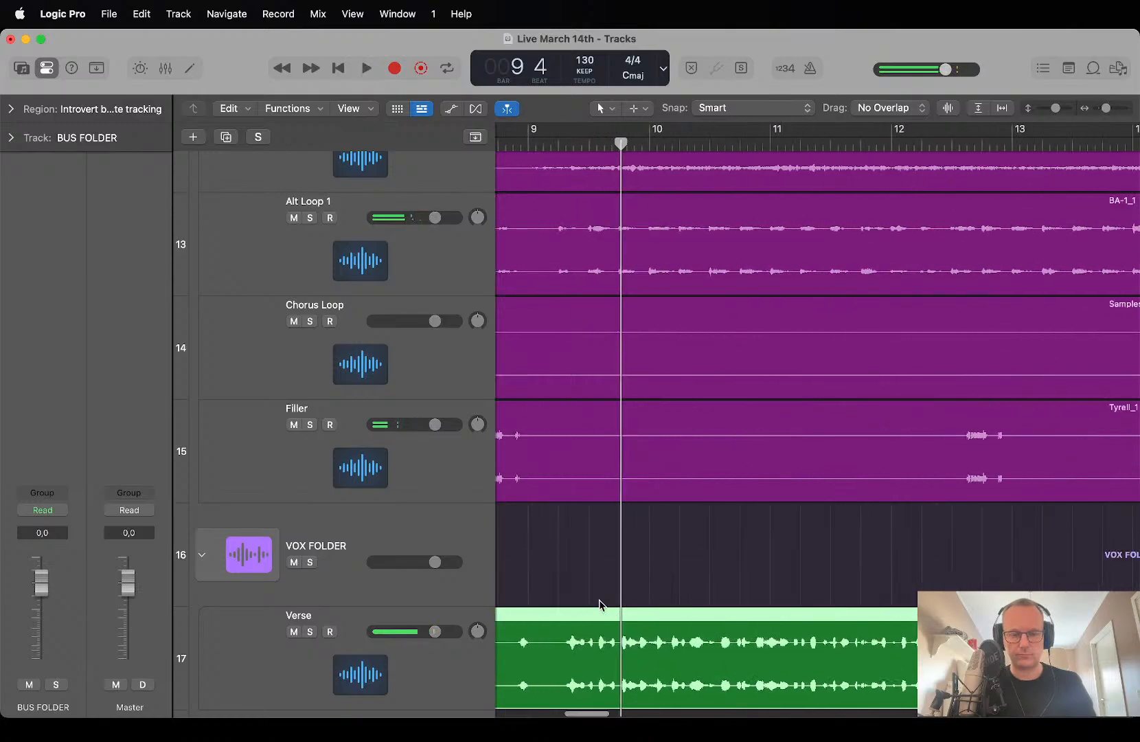
pyautogui.hscroll(-12, 599, 605)
pyautogui.press('super+Left')
pyautogui.press('super+Left')
pyautogui.press('super+Left')
pyautogui.press('super+Left')
pyautogui.press('super+Left')
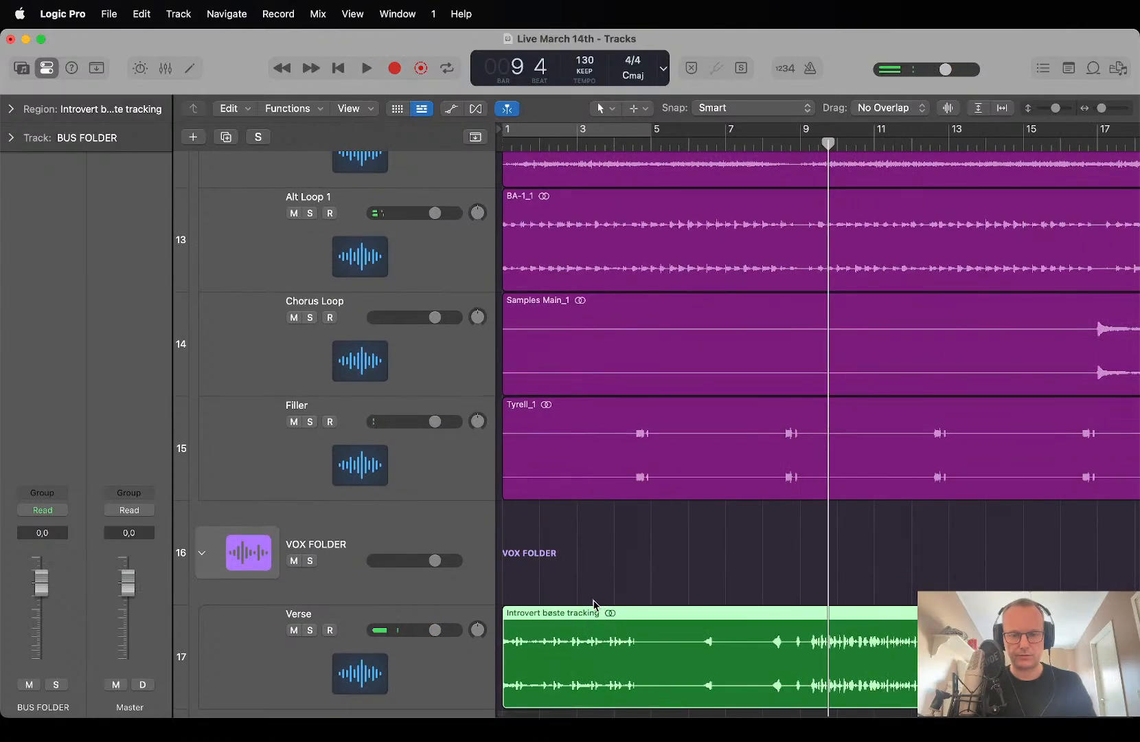
# Delete the vocal region and reimport its audio file onto the Verse track, keeping the track format.
pyautogui.press('Delete')
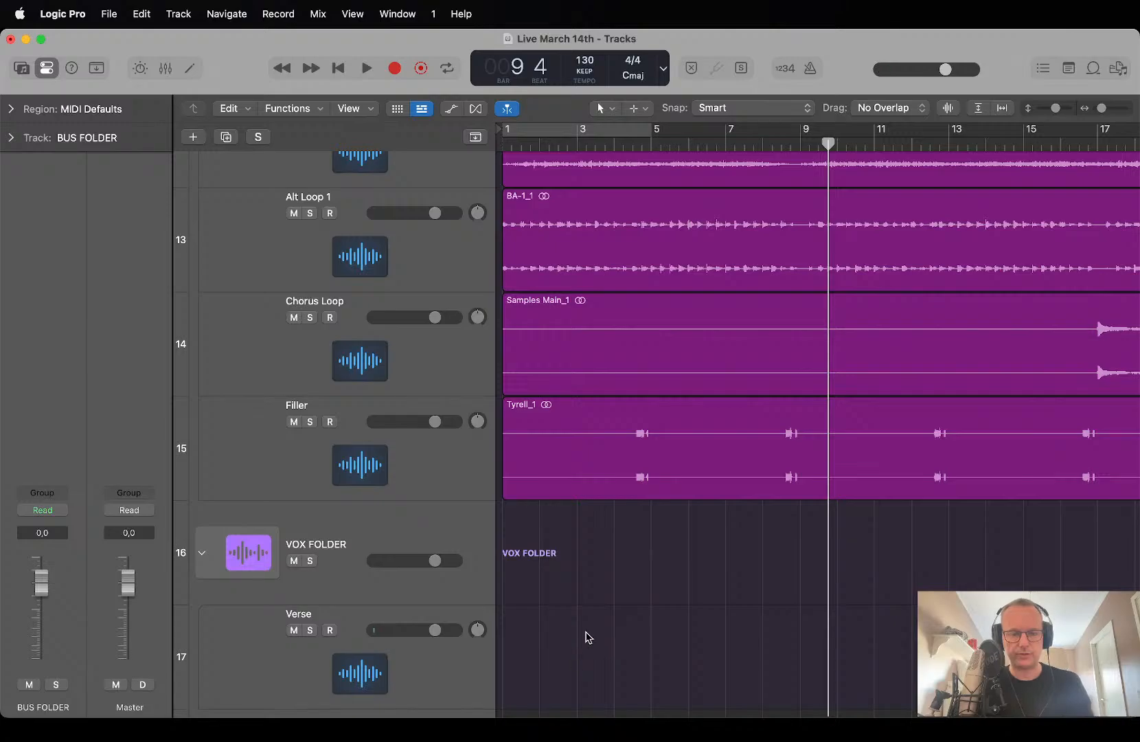
pyautogui.moveTo(1013, 46); pyautogui.dragTo(748, 36)
pyautogui.click(924, 226)
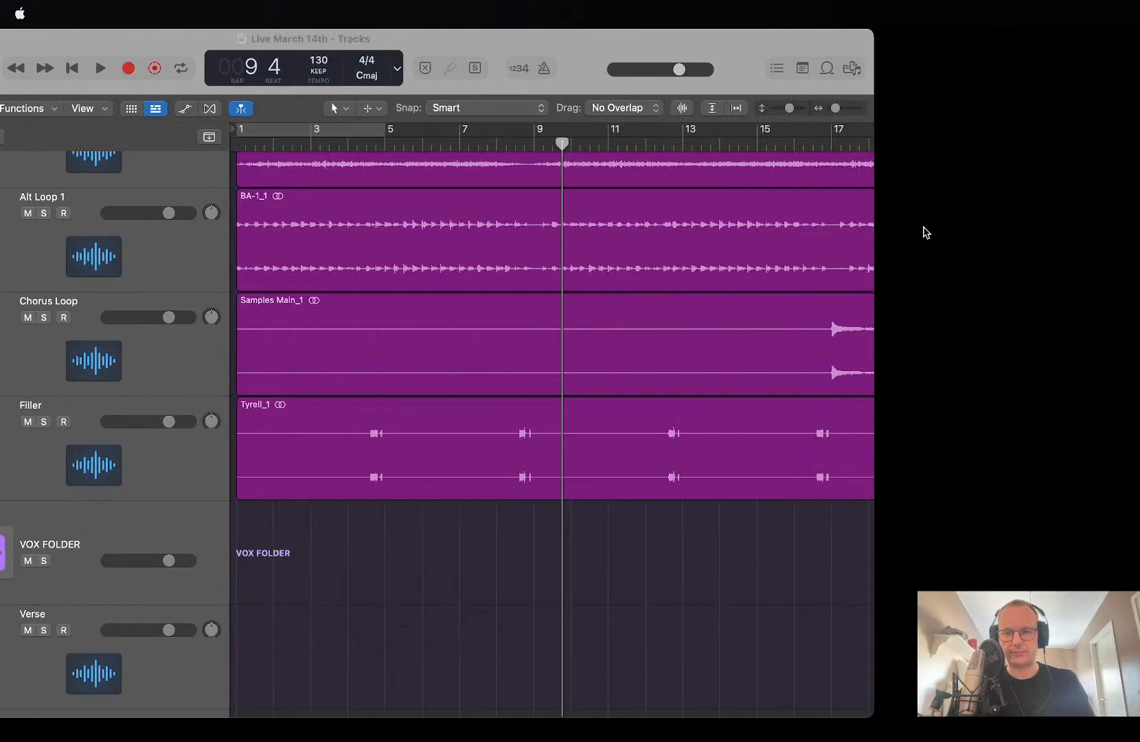
pyautogui.moveTo(1094, 316); pyautogui.dragTo(485, 655)
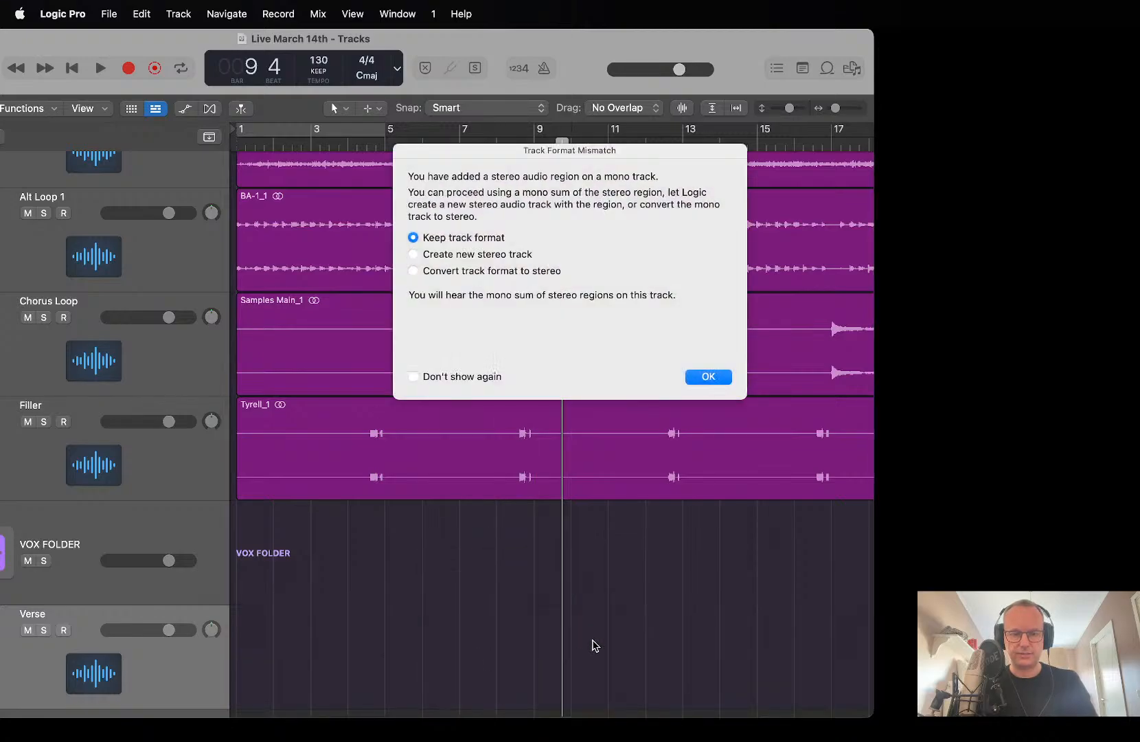
pyautogui.click(713, 378)
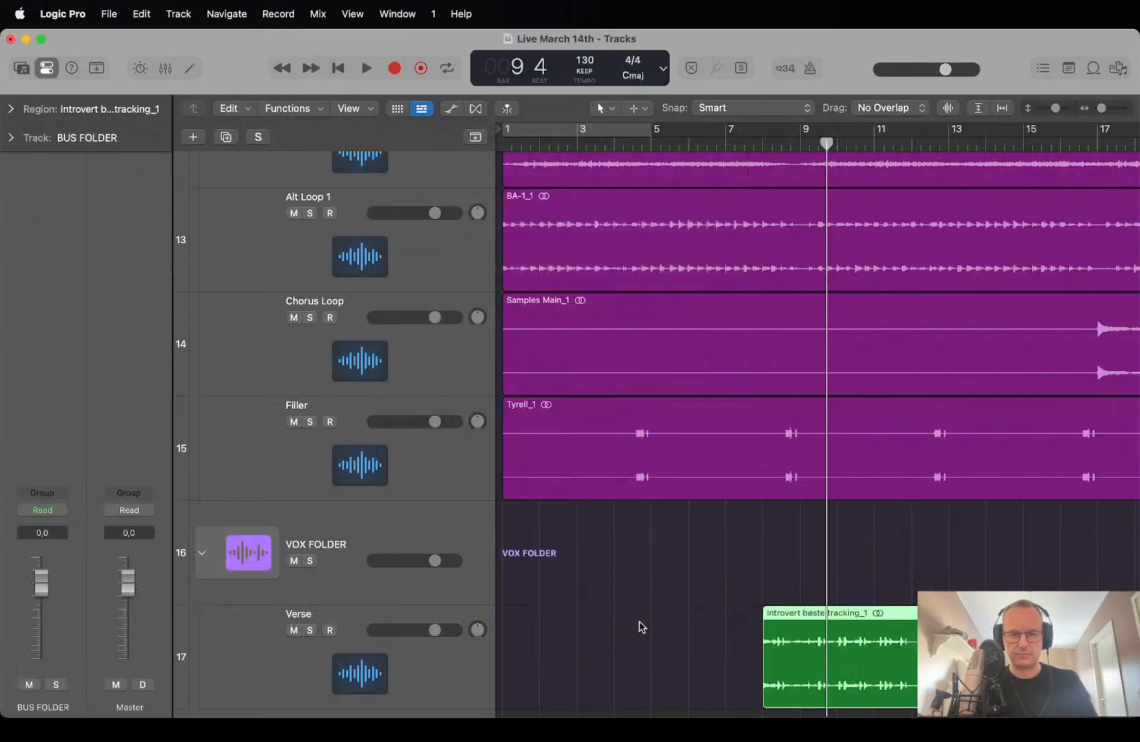
# Move the reimported Introvert bøste tracking_1 region to start at bar 1 and return the playhead to bar 1.
pyautogui.press('super+Left')
pyautogui.press('super+Left')
pyautogui.press('super+Left')
pyautogui.moveTo(696, 654); pyautogui.dragTo(522, 656)
pyautogui.press('super+Right')
pyautogui.press('super+Right')
pyautogui.press('super+Right')
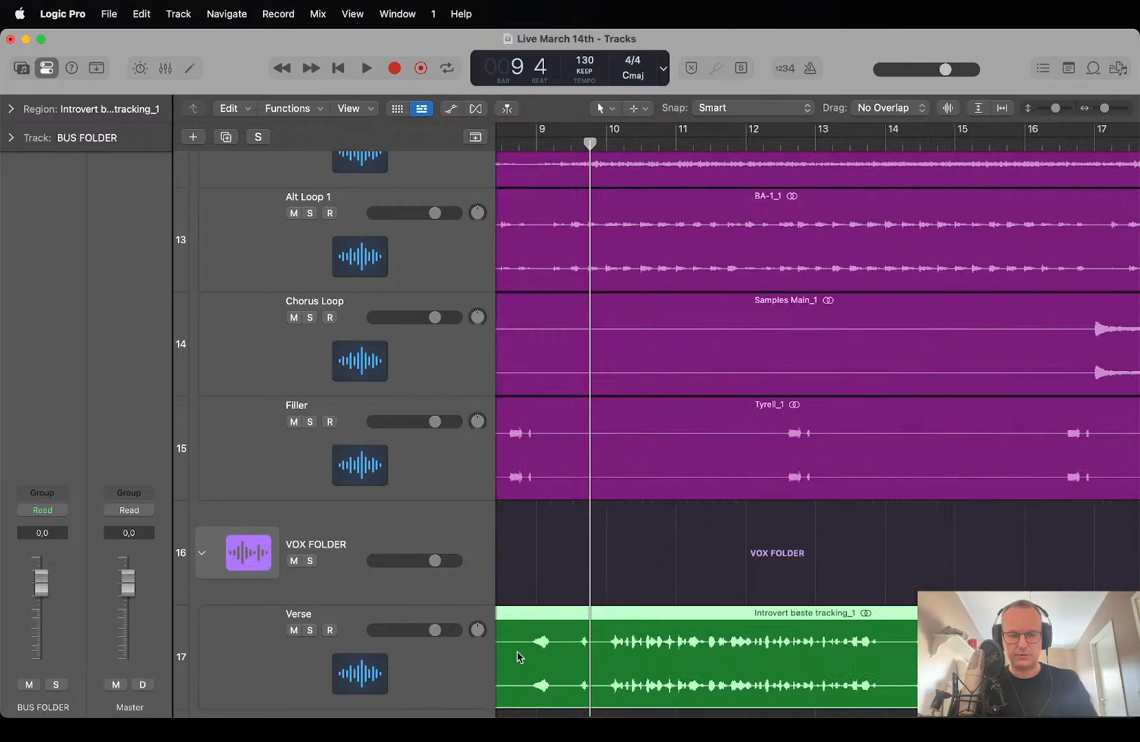
pyautogui.press('Return')
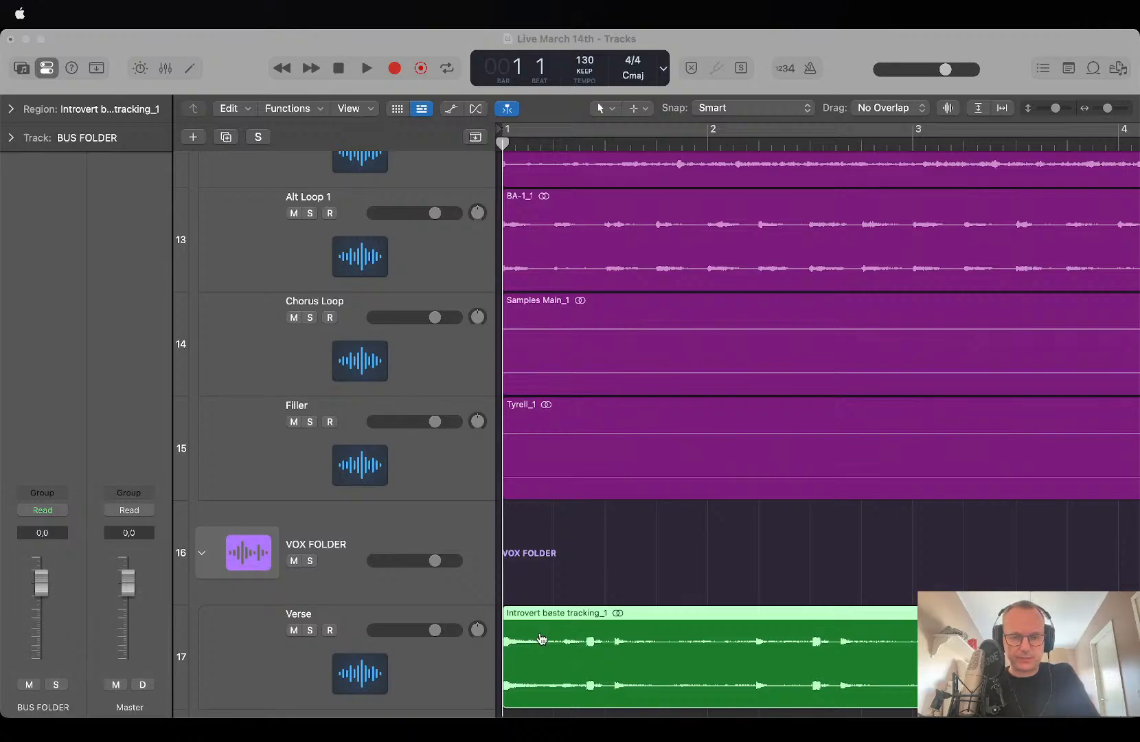
# Play the opening beats and apply the project tempo to the Introvert bøste tracking_1 region and downbeat.
pyautogui.click(542, 638)
pyautogui.press('super+Left')
pyautogui.press('super+Left')
pyautogui.press('super+Left')
pyautogui.press('super+Left')
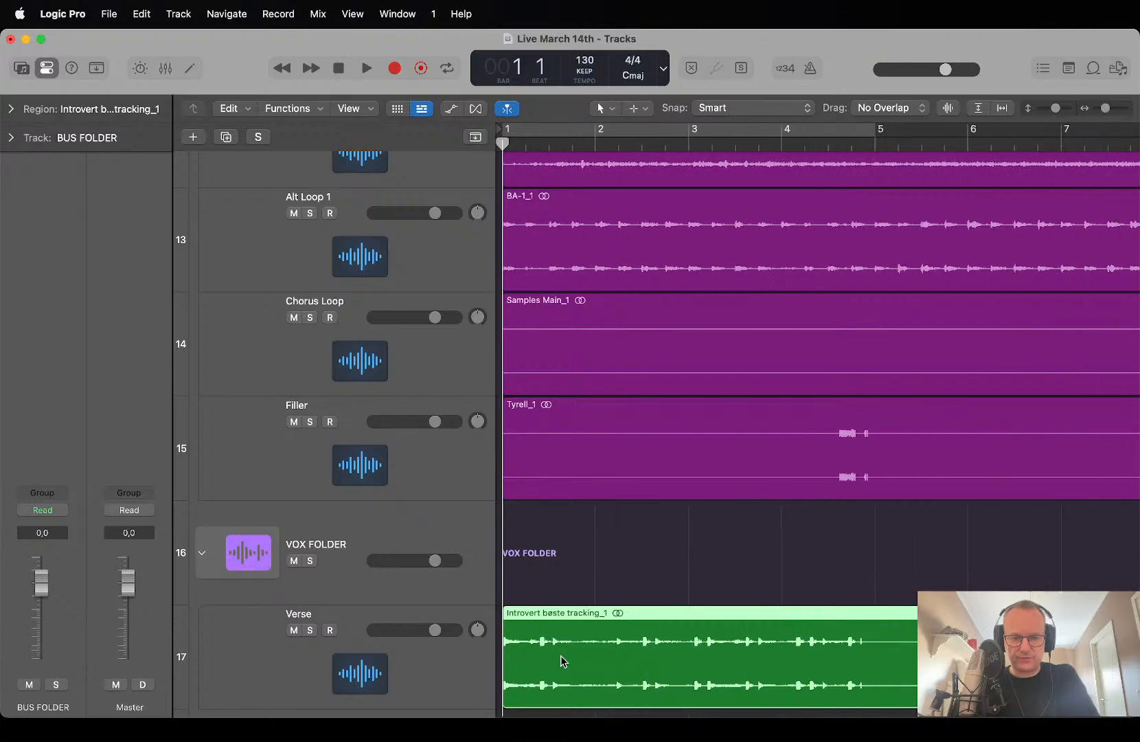
pyautogui.press('space')
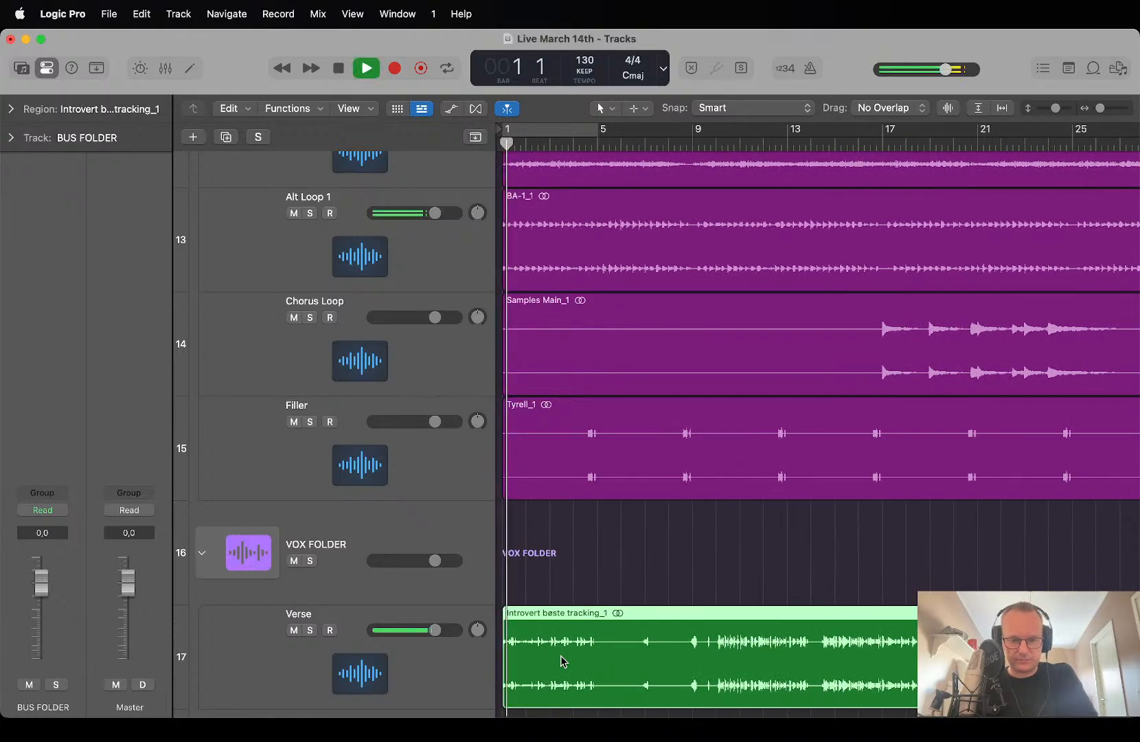
pyautogui.press('space')
pyautogui.rightClick(561, 655)
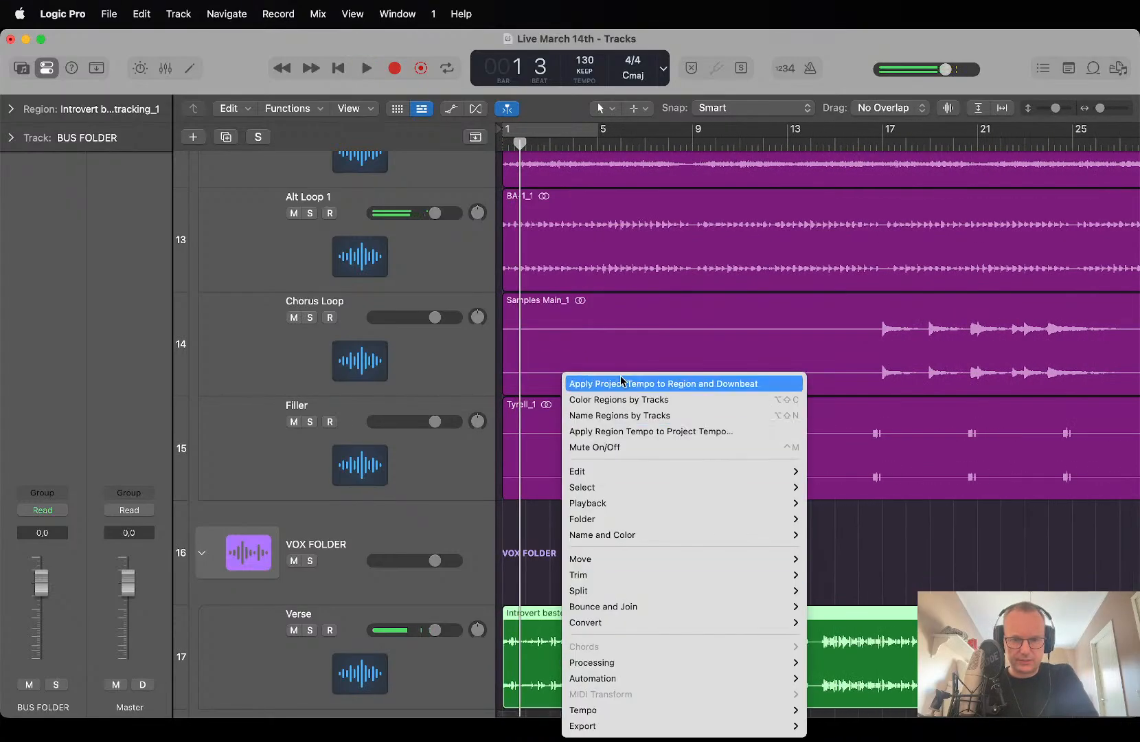
pyautogui.click(658, 387)
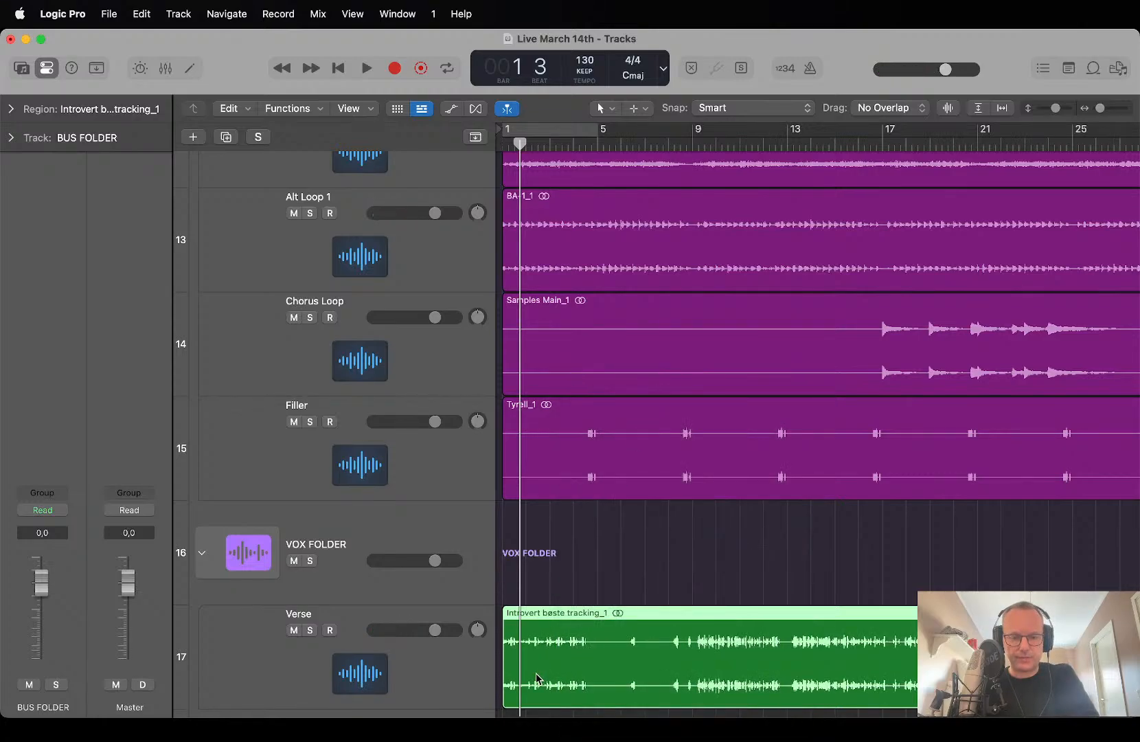
# Play the opening and the section from bar 9 to check the retimed vocal against all the tracks.
pyautogui.press('super+Right')
pyautogui.press('space')
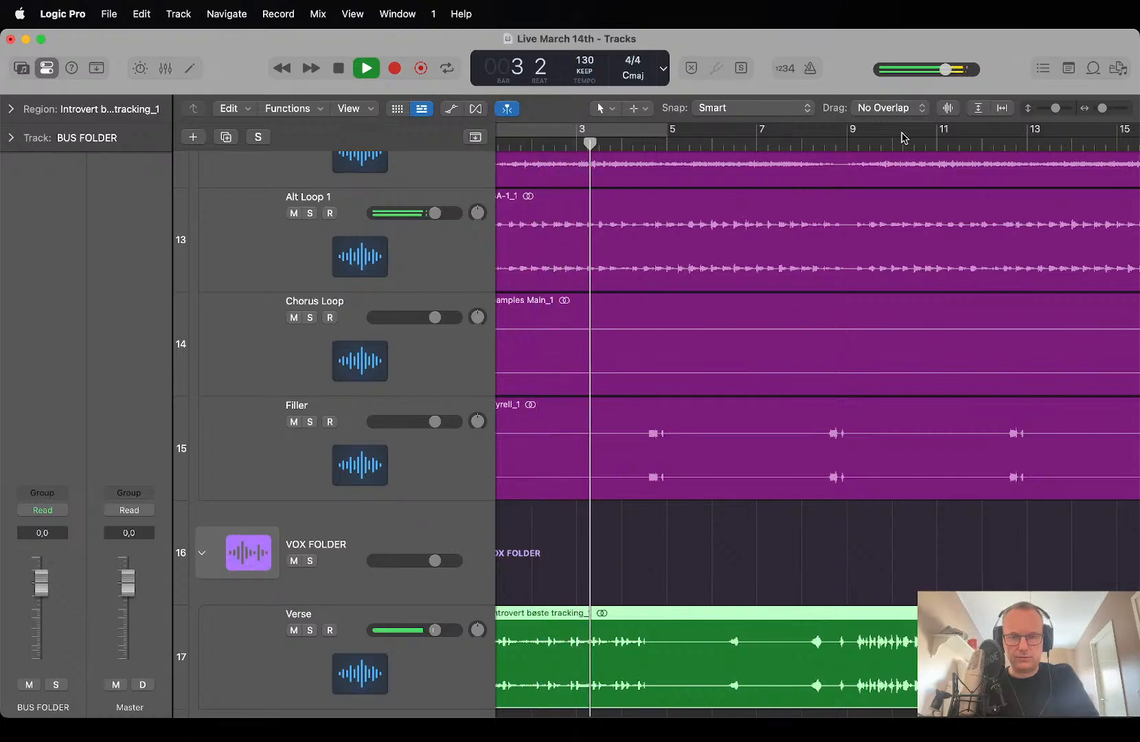
pyautogui.click(824, 142)
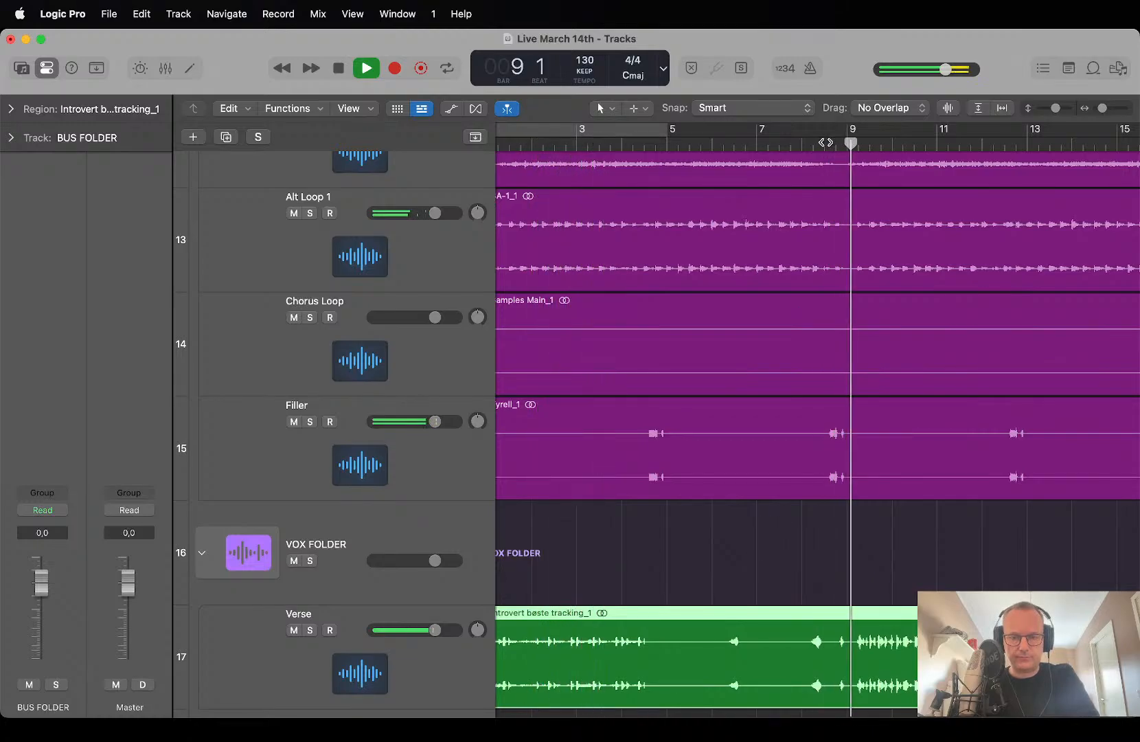
pyautogui.press('z')
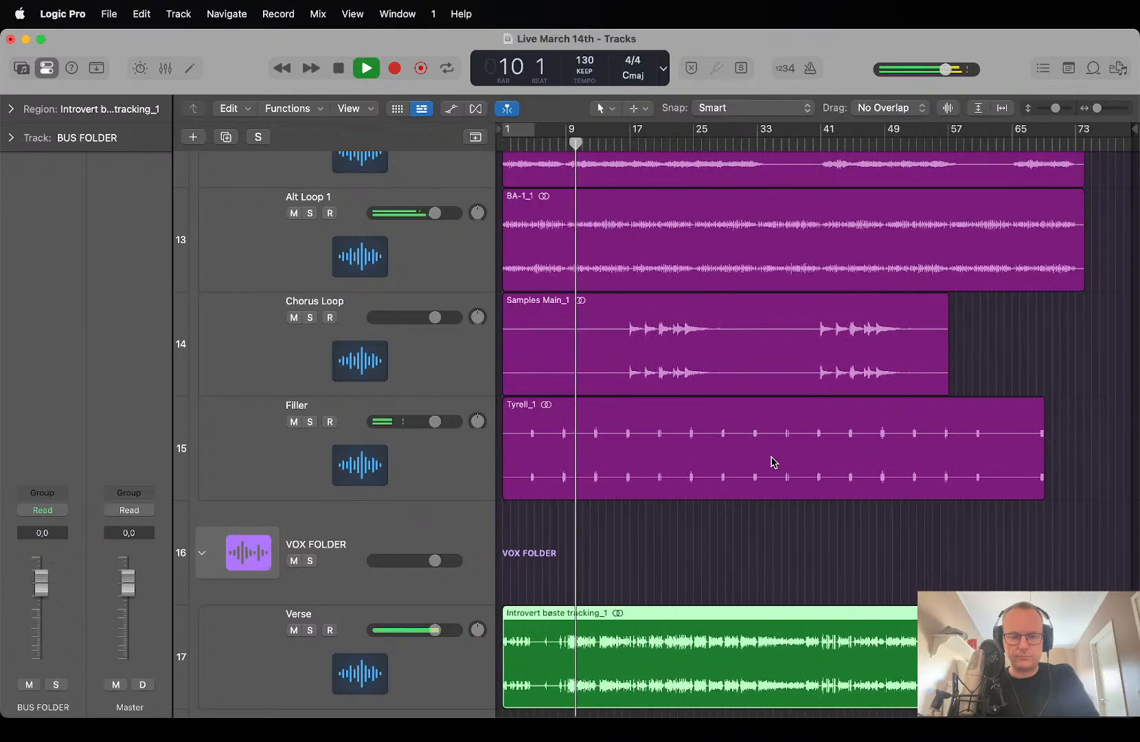
pyautogui.press('super+Up')
pyautogui.press('super+Up')
pyautogui.press('super+Up')
pyautogui.press('super+Up')
pyautogui.press('super+Up')
pyautogui.press('super+Up')
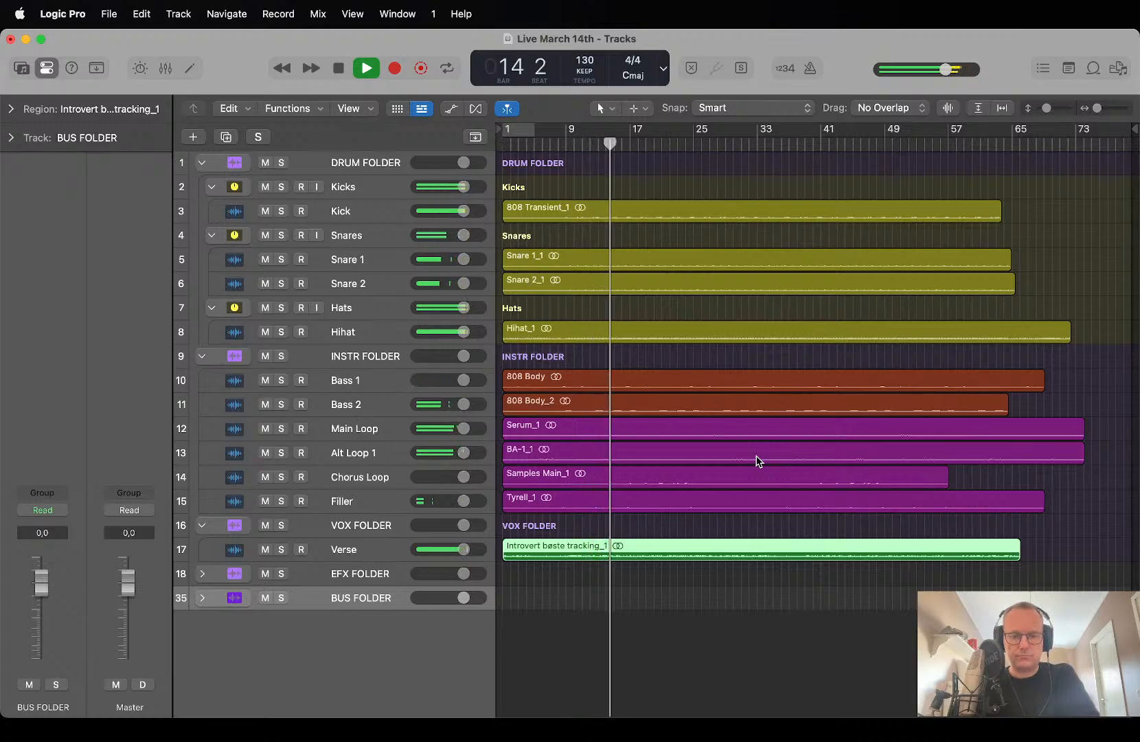
# Select the Verse track, stop playback and enlarge its height to inspect the vocal waveform.
pyautogui.click(370, 555)
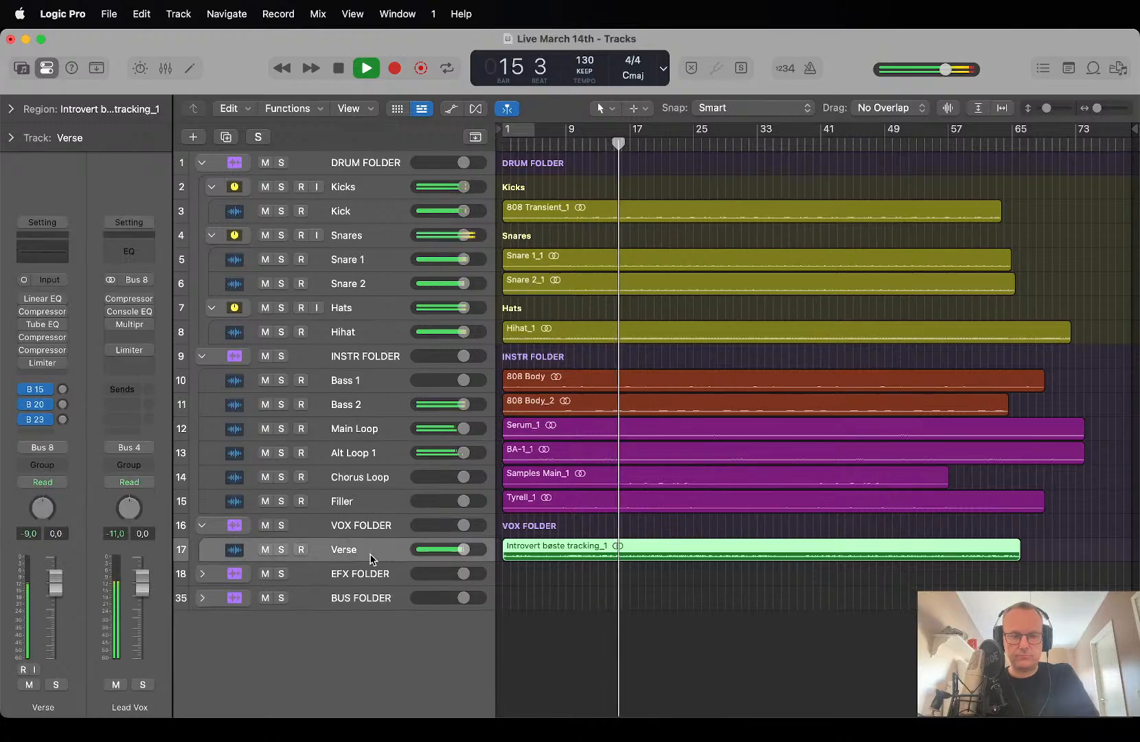
pyautogui.press('space')
pyautogui.scroll(5, 639, 524)
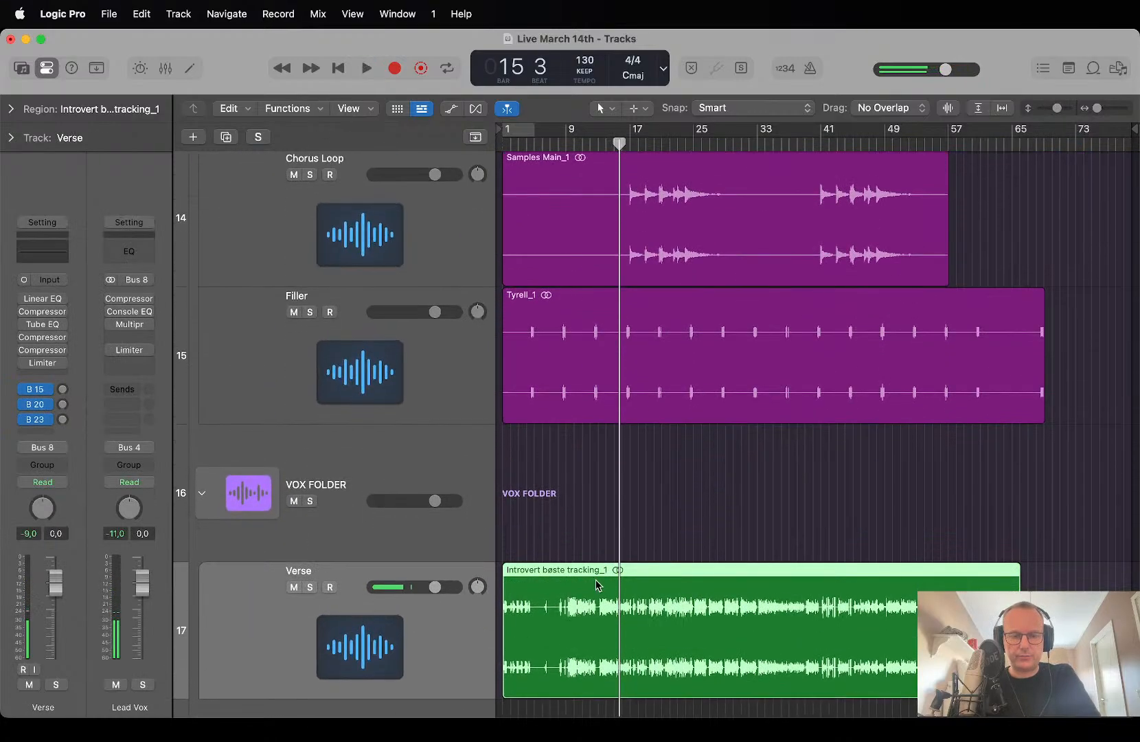
pyautogui.scroll(3, 596, 580)
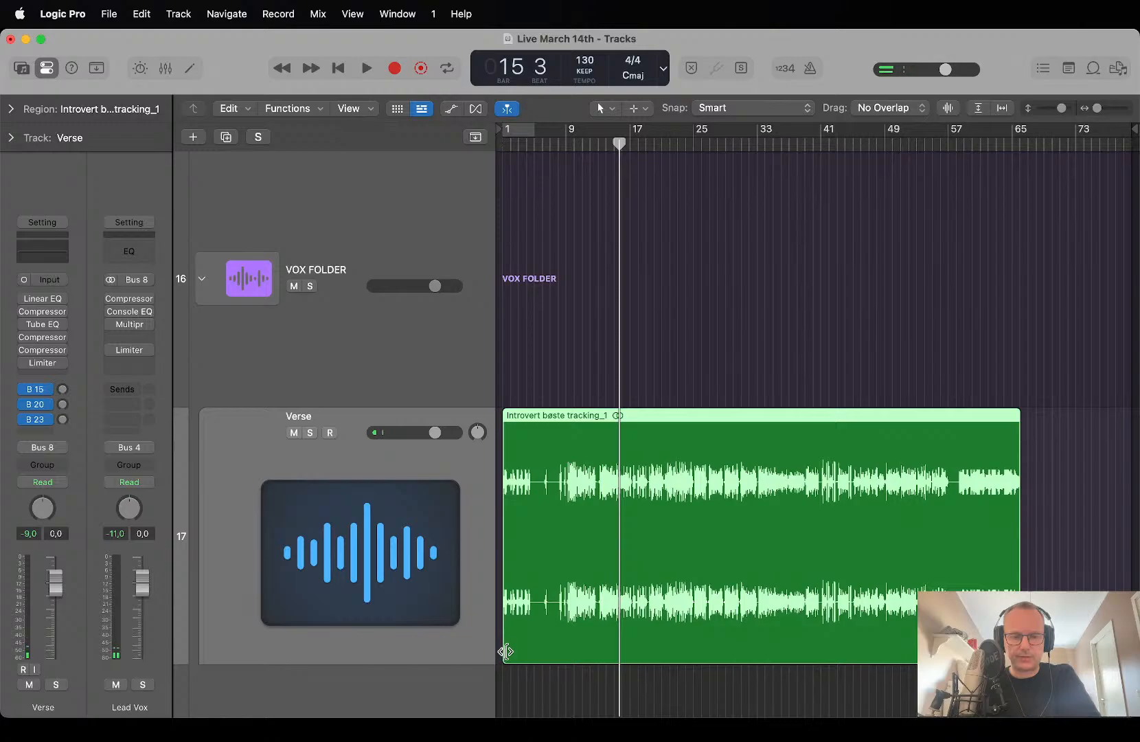
# Trim the Introvert bøste tracking_1 region on the Verse track to start shortly before bar 9 and end at about bar 57.
pyautogui.moveTo(506, 651); pyautogui.dragTo(556, 651)
pyautogui.moveTo(1019, 412); pyautogui.dragTo(956, 412)
pyautogui.press('super+Right')
pyautogui.press('super+Right')
pyautogui.press('super+Right')
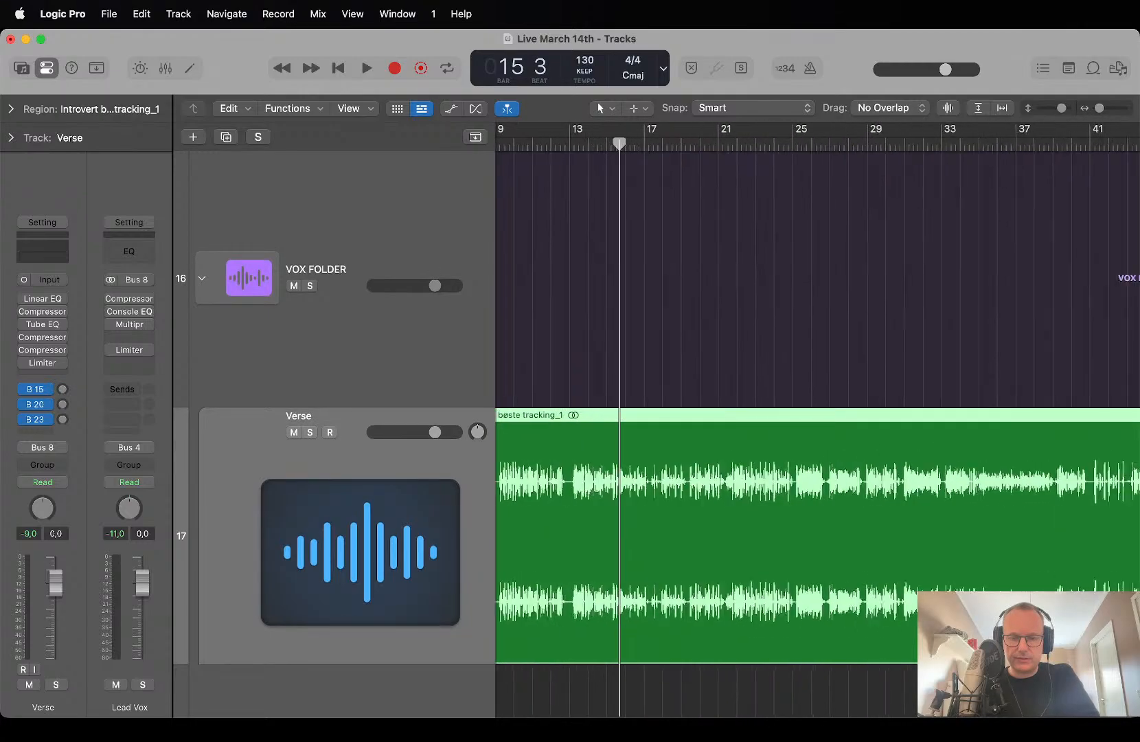
pyautogui.hscroll(-5, 647, 660)
pyautogui.moveTo(635, 647); pyautogui.dragTo(635, 647)
pyautogui.press('super+Left')
pyautogui.press('super+Left')
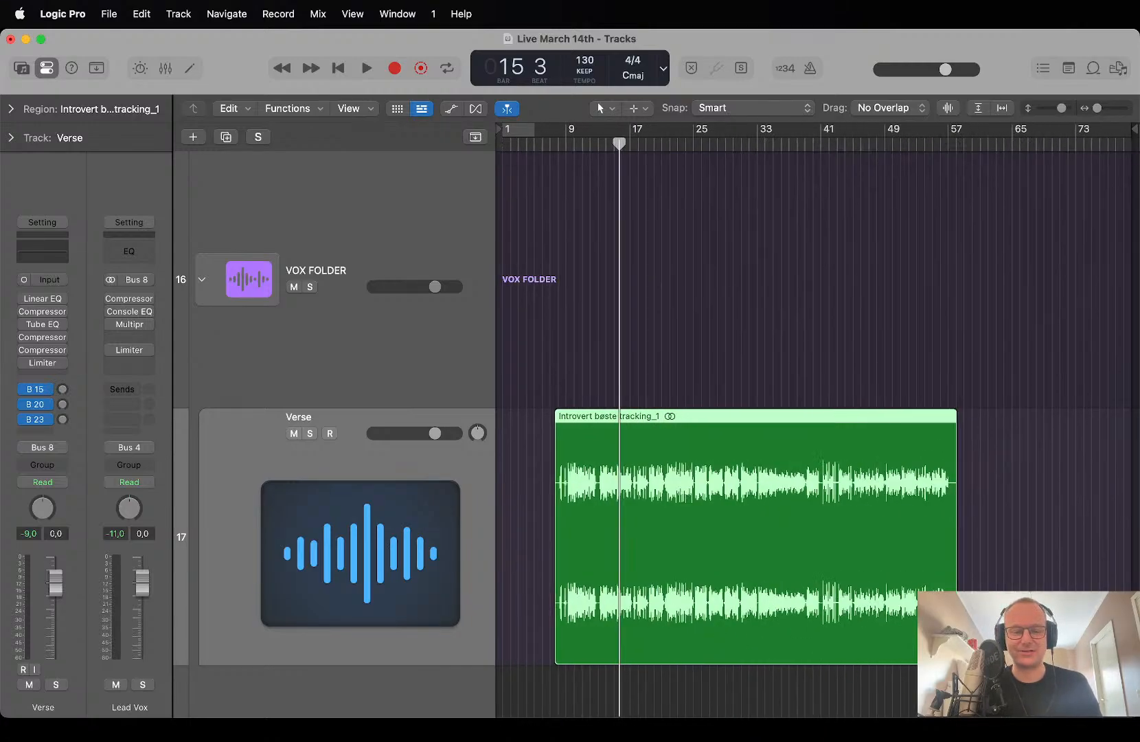
# Mute the VOX FOLDER and return the playhead to bar 1.
pyautogui.scroll(7, 390, 480)
pyautogui.press('super+Up')
pyautogui.press('super+Up')
pyautogui.press('super+Up')
pyautogui.press('super+Up')
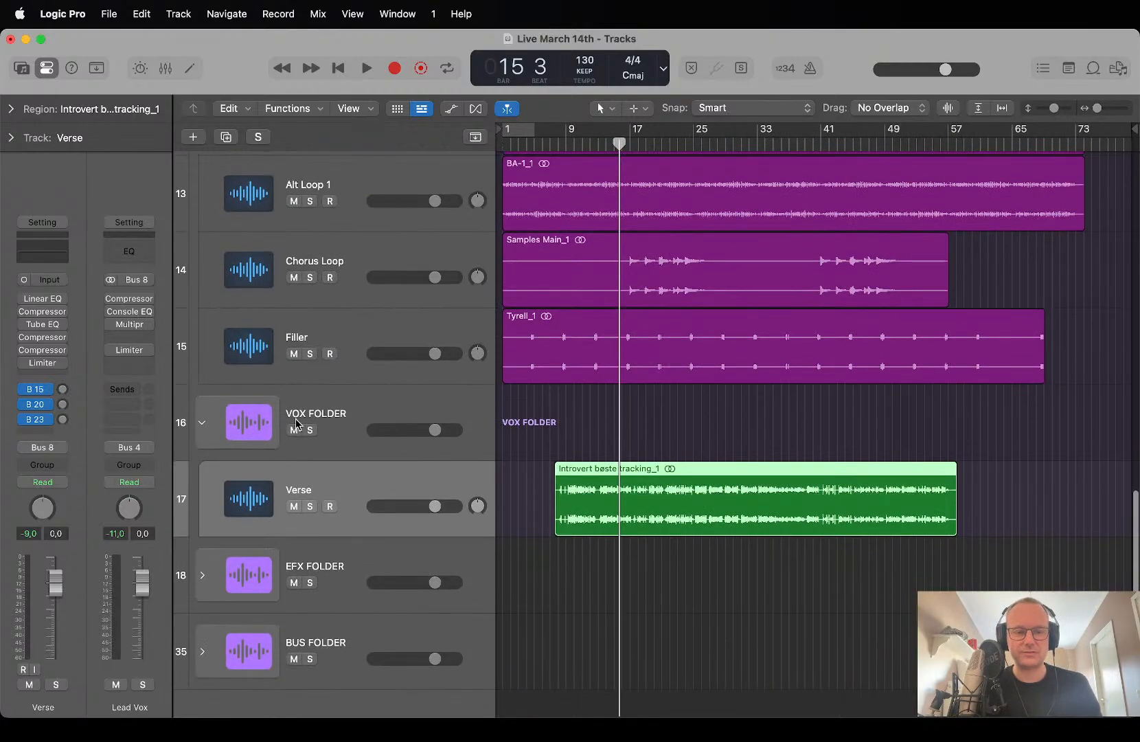
pyautogui.click(294, 430)
pyautogui.scroll(15, 293, 436)
pyautogui.press('super+Down')
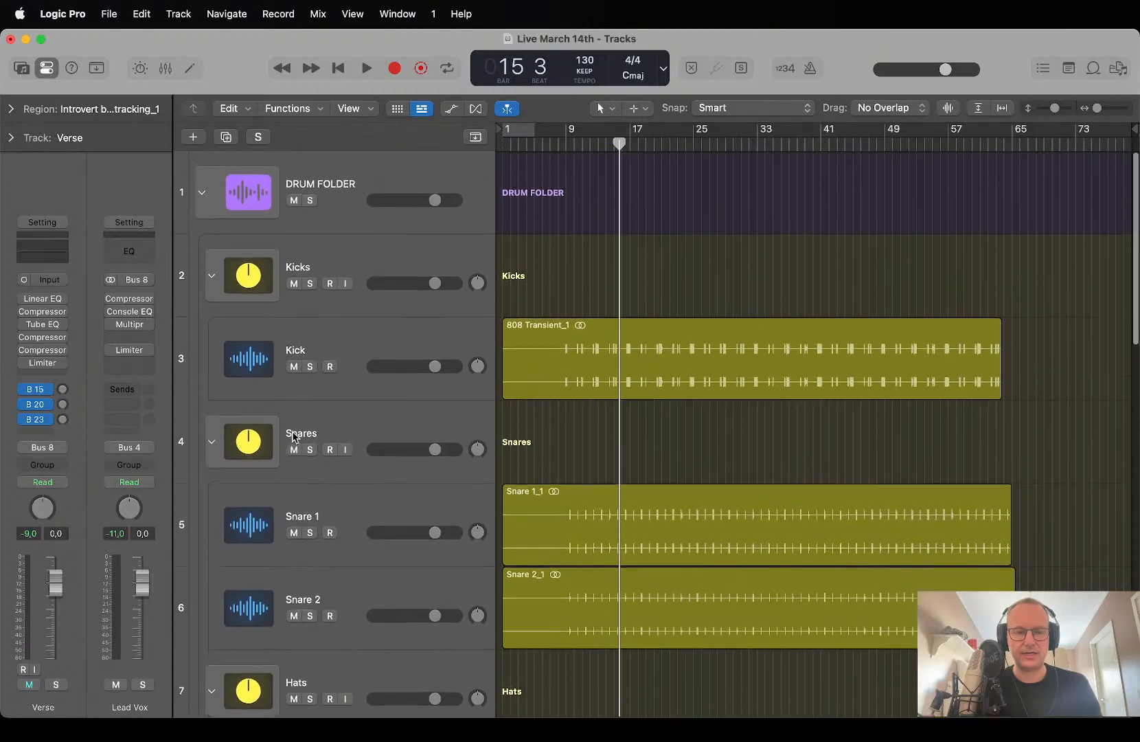
pyautogui.press('super+Up')
pyautogui.press('Return')
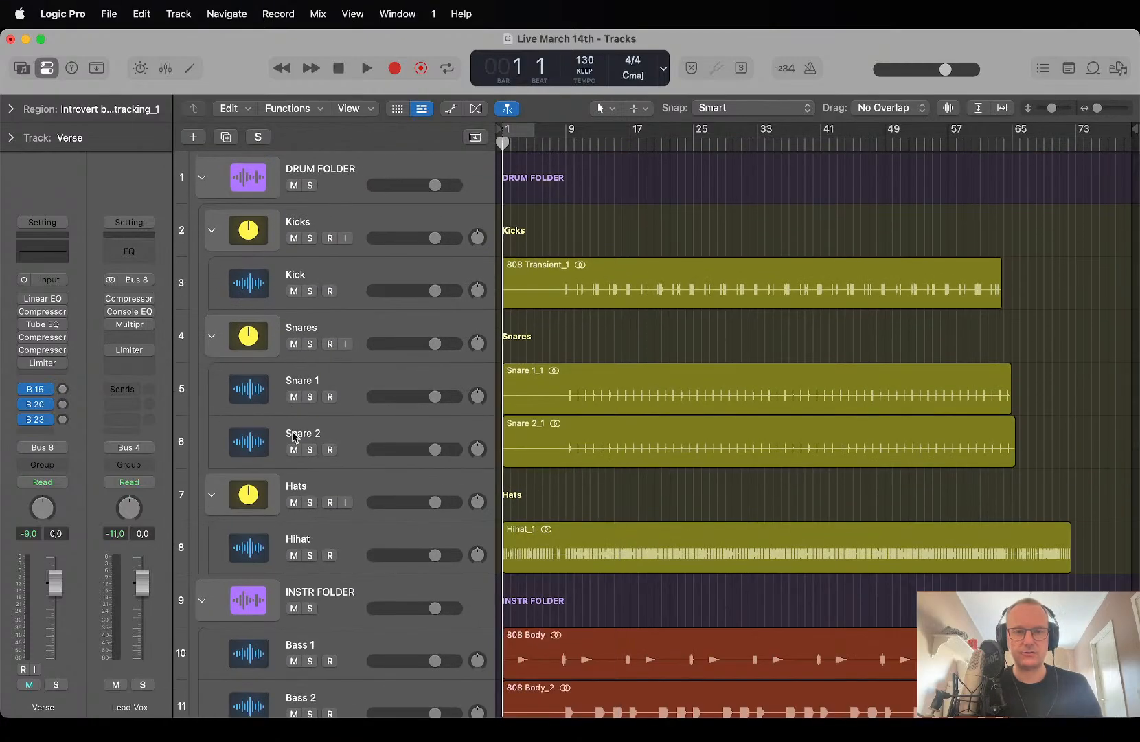
# Enable cycling over bars 9 to 17 and place the playhead at bar 9.
pyautogui.click(520, 132)
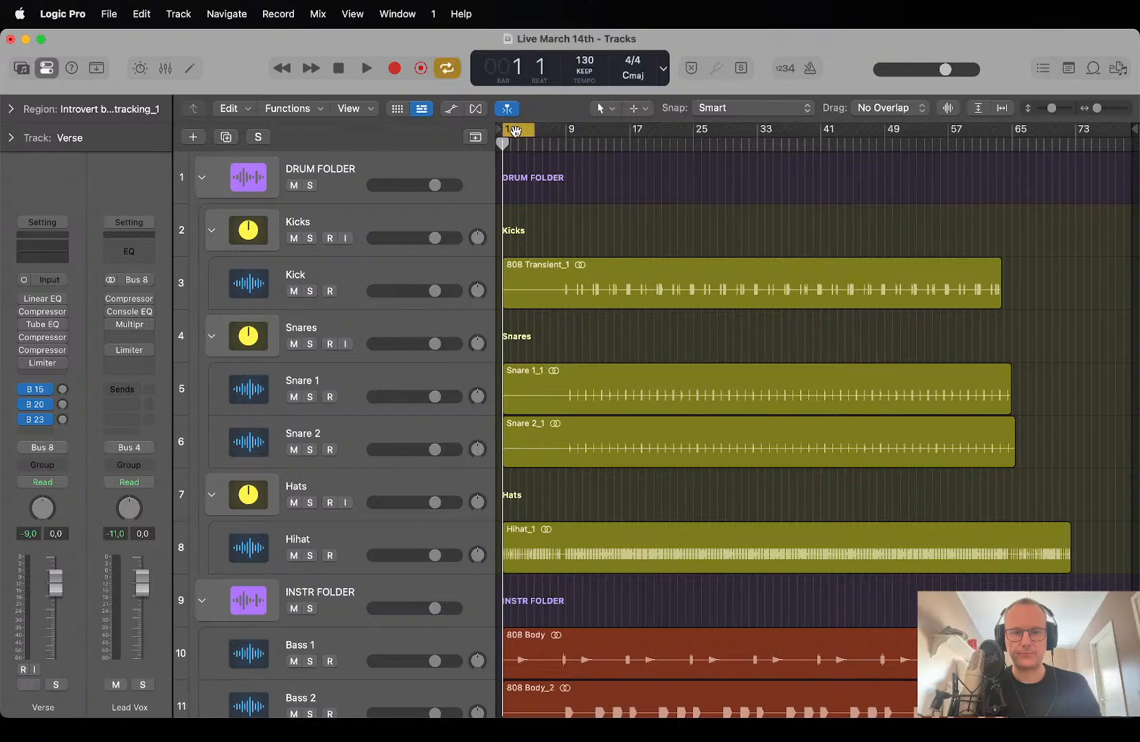
pyautogui.moveTo(520, 131); pyautogui.dragTo(630, 143)
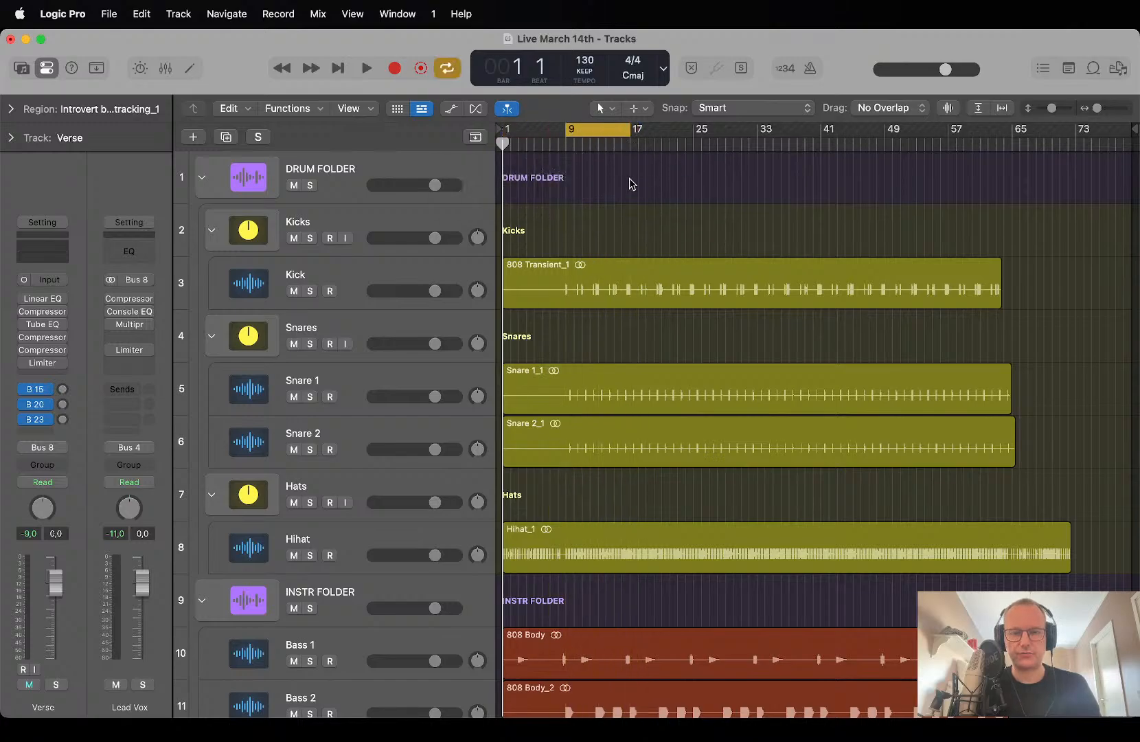
pyautogui.click(565, 145)
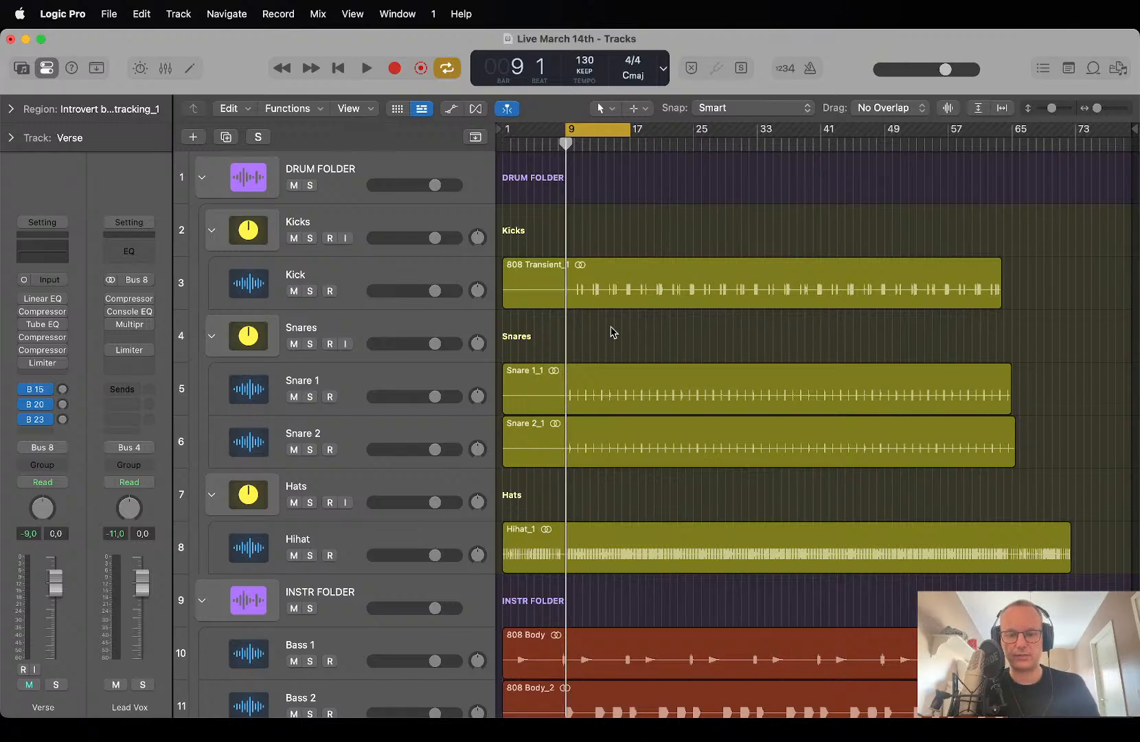
# Play the cycled section from bar 9 and examine the level balance of the beat tracks without vocals.
pyautogui.scroll(-8, 613, 332)
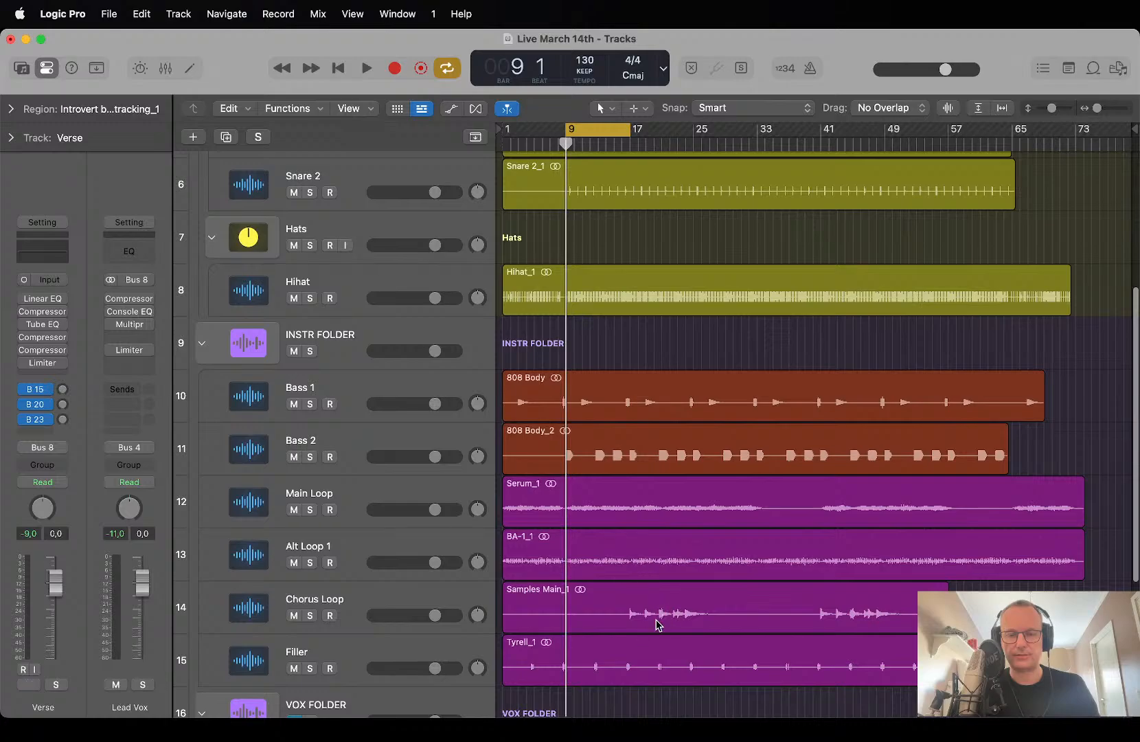
pyautogui.click(658, 624)
pyautogui.press('super+Right')
pyautogui.press('super+Right')
pyautogui.press('super+Right')
pyautogui.press('super+Right')
pyautogui.press('super+Right')
pyautogui.press('super+Right')
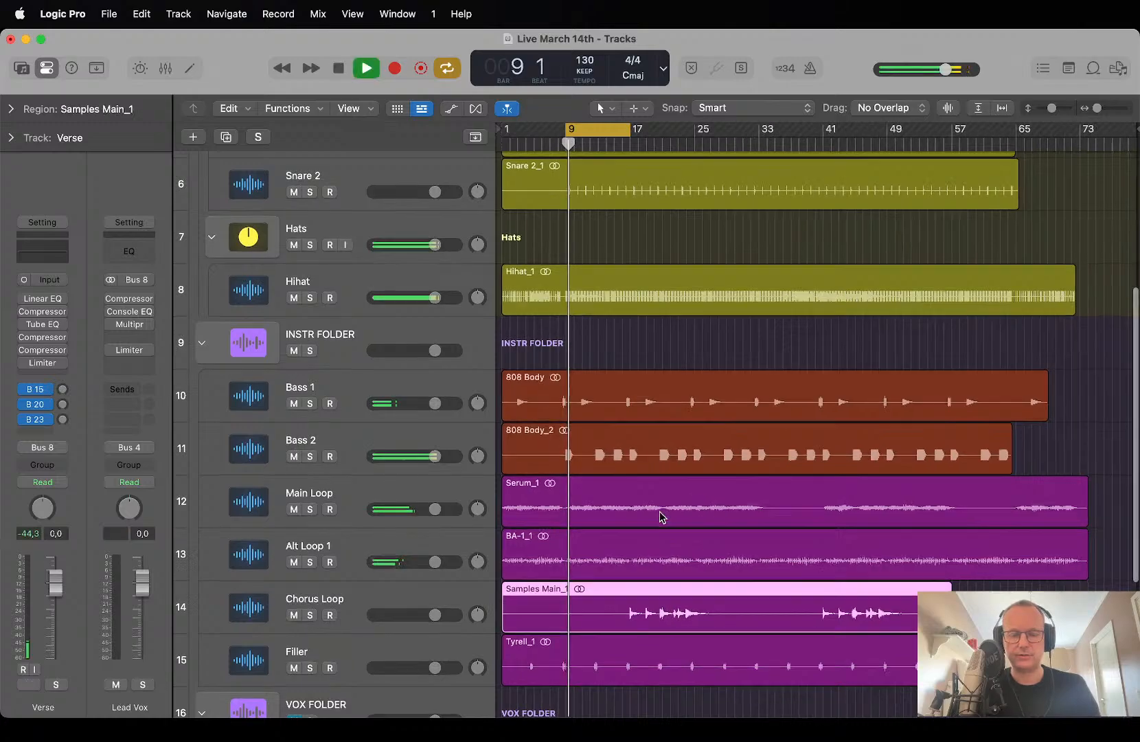
pyautogui.press('super+Up')
pyautogui.scroll(5, 659, 516)
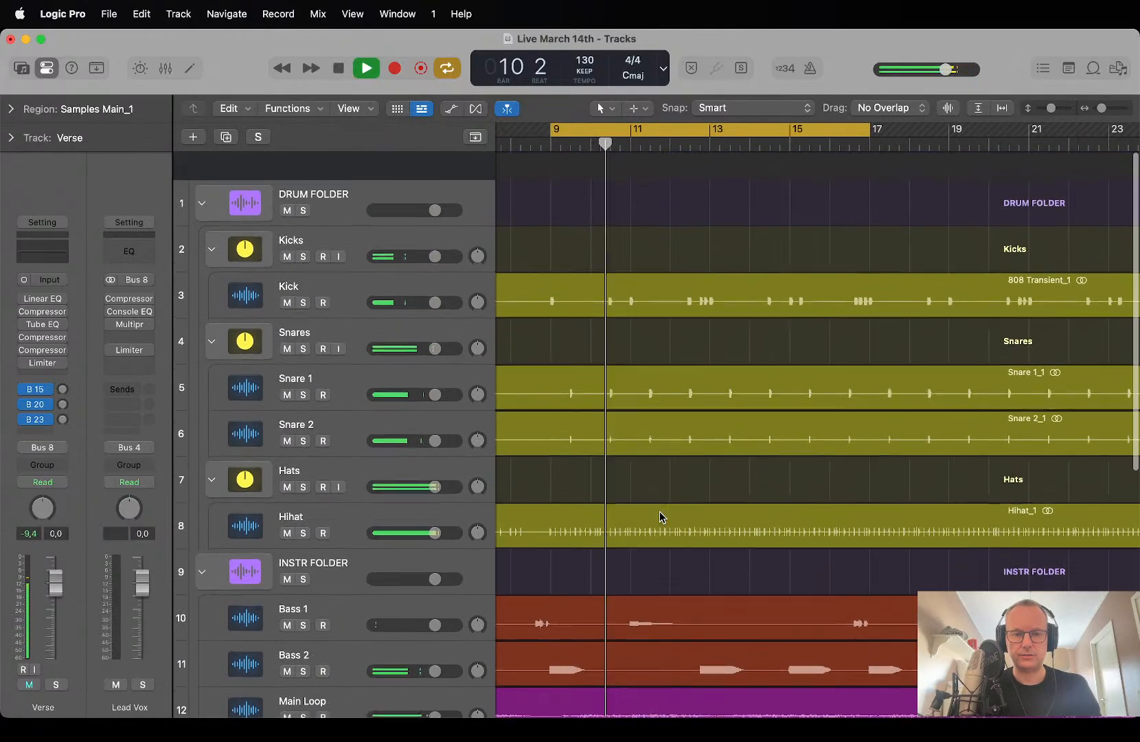
pyautogui.scroll(-2, 659, 517)
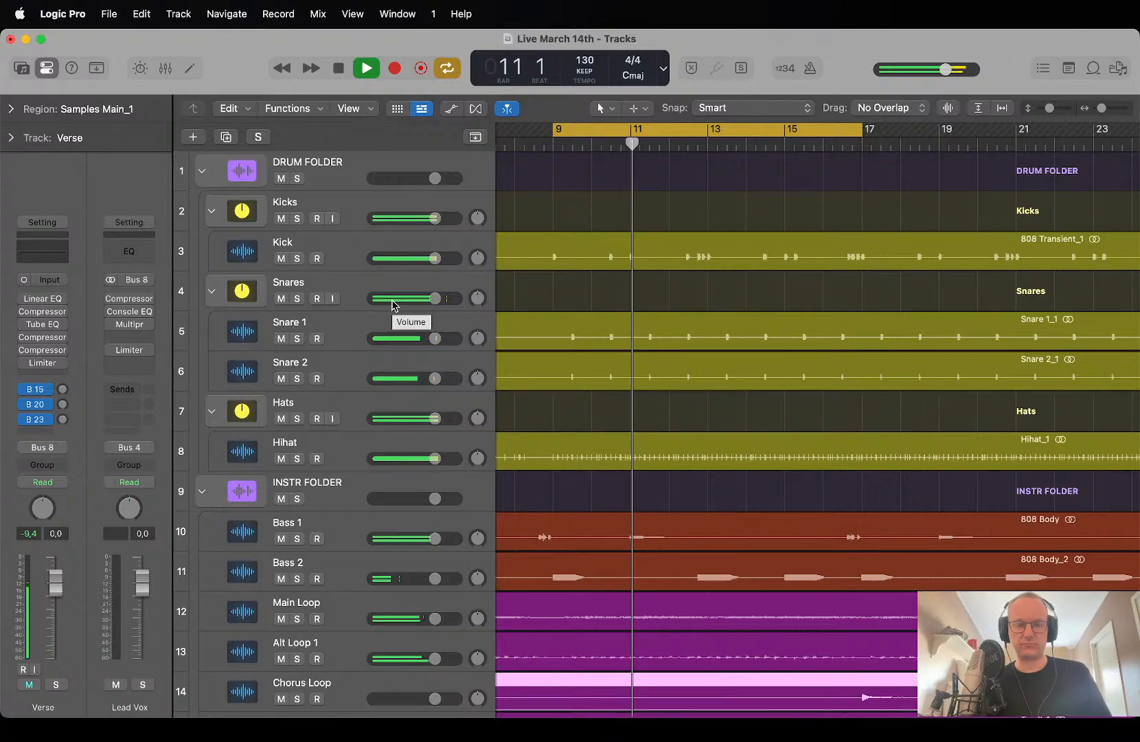
# Lower the Snare 1 and Snare 2 tracks together to -1.0 dB and replay the cycled section.
pyautogui.press('space')
pyautogui.click(347, 330)
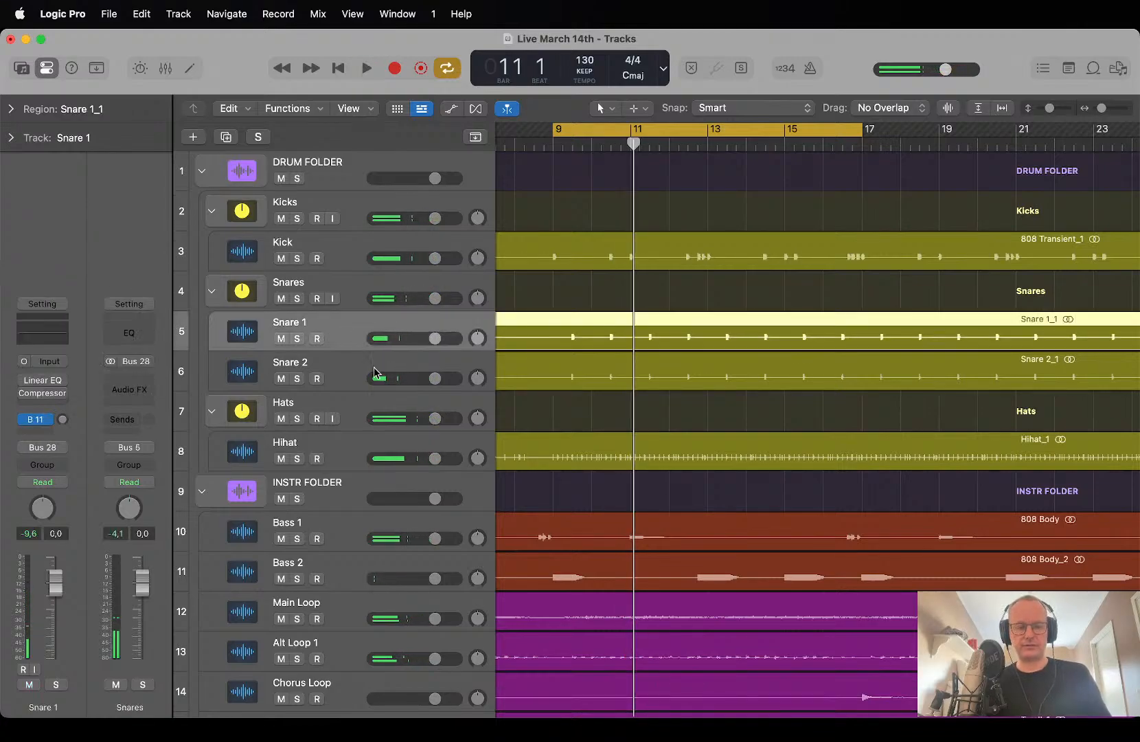
pyautogui.keyDown('shift'); pyautogui.click(366, 361); pyautogui.keyUp('shift')
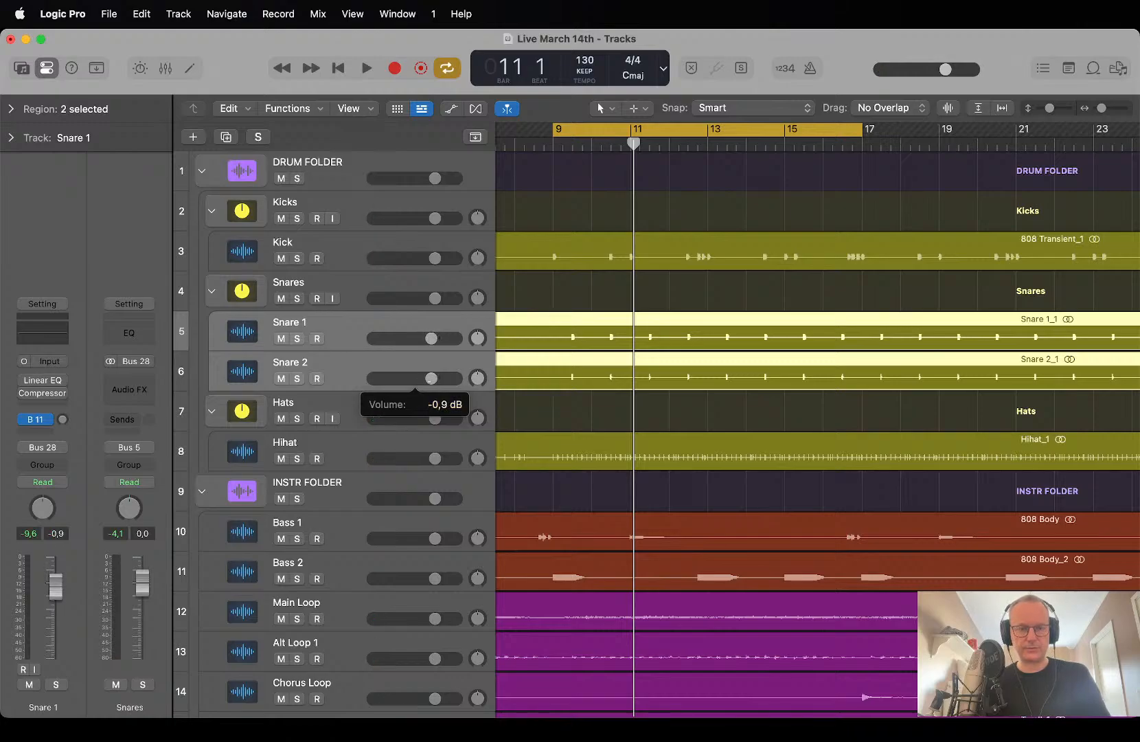
pyautogui.press('space')
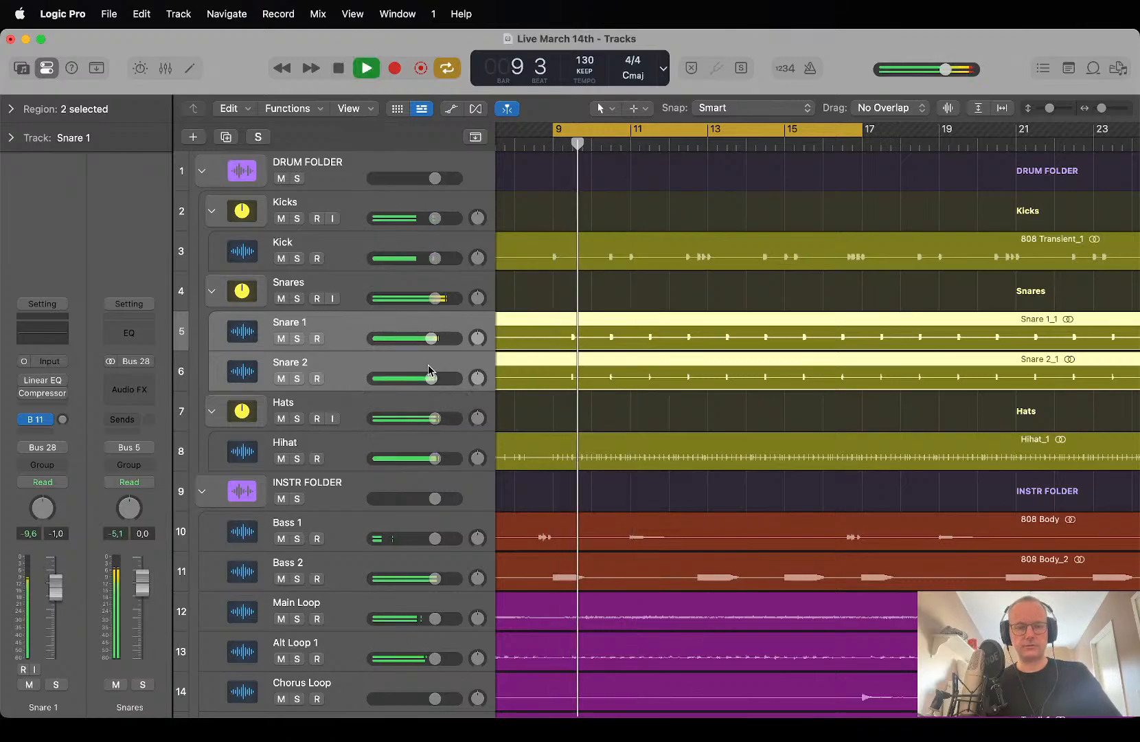
pyautogui.scroll(-5, 377, 361)
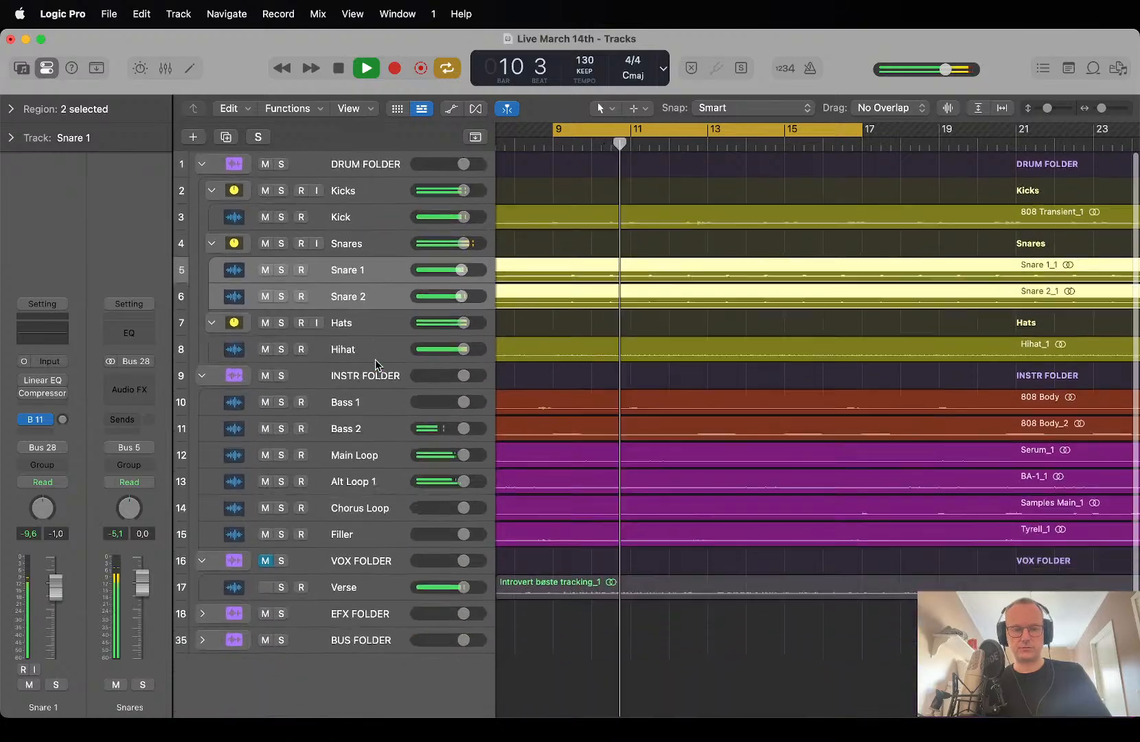
pyautogui.press('space')
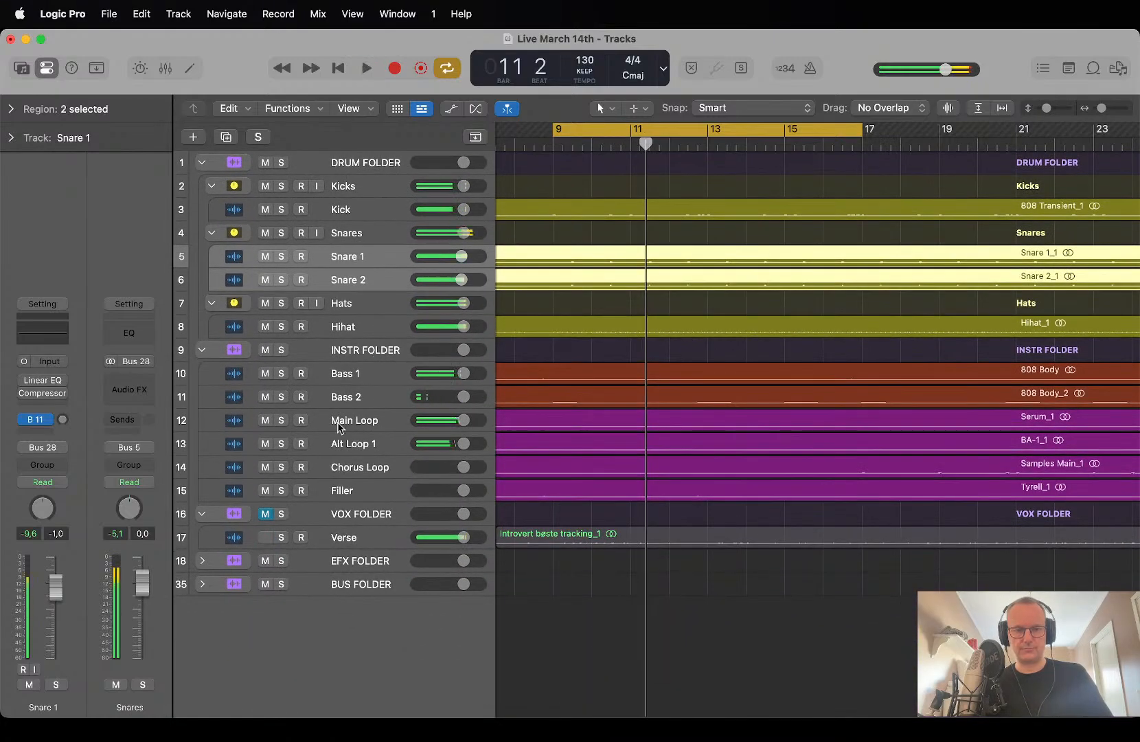
# Lower the Alt Loop 1 track to -4.0 dB and replay the cycled section to check it against the other instruments.
pyautogui.click(376, 442)
pyautogui.click(379, 427)
pyautogui.click(381, 448)
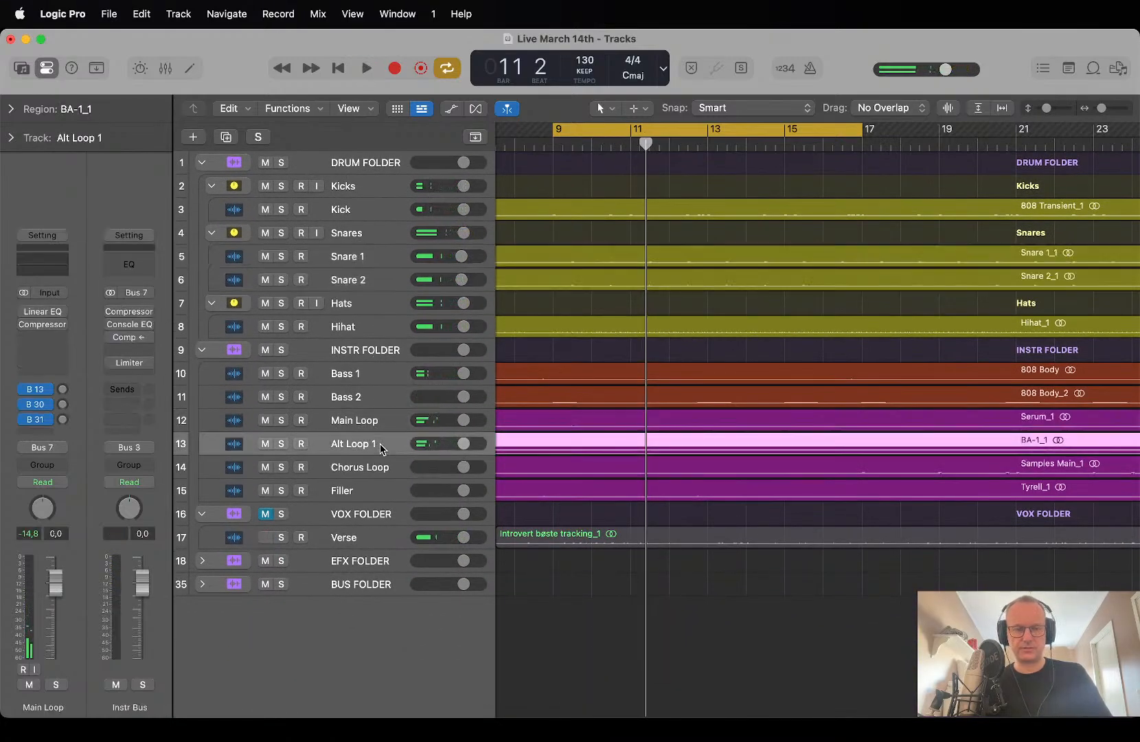
pyautogui.scroll(5, 498, 449)
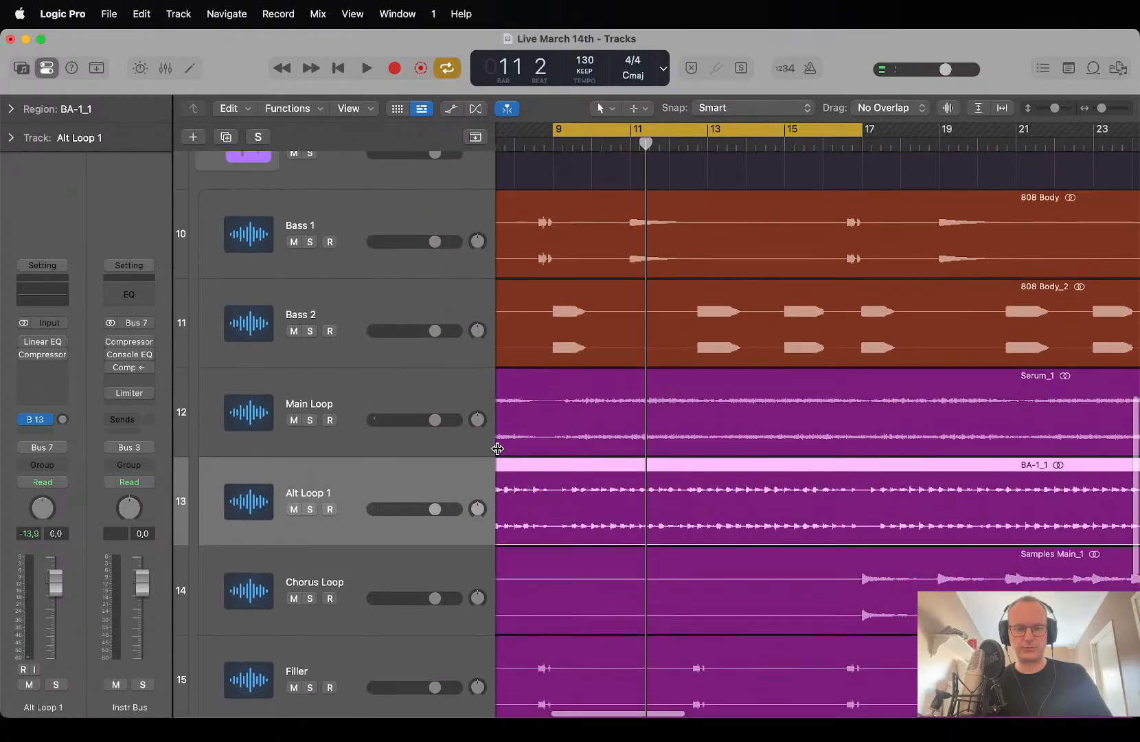
pyautogui.moveTo(434, 509); pyautogui.dragTo(434, 509)
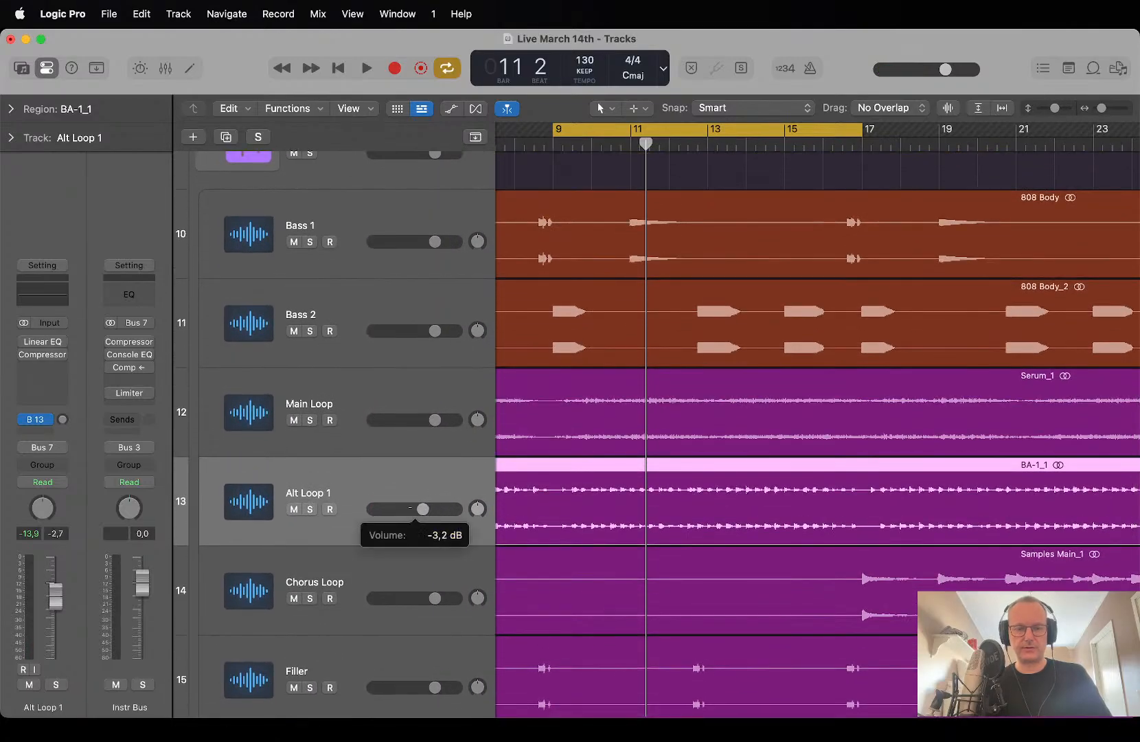
pyautogui.press('space')
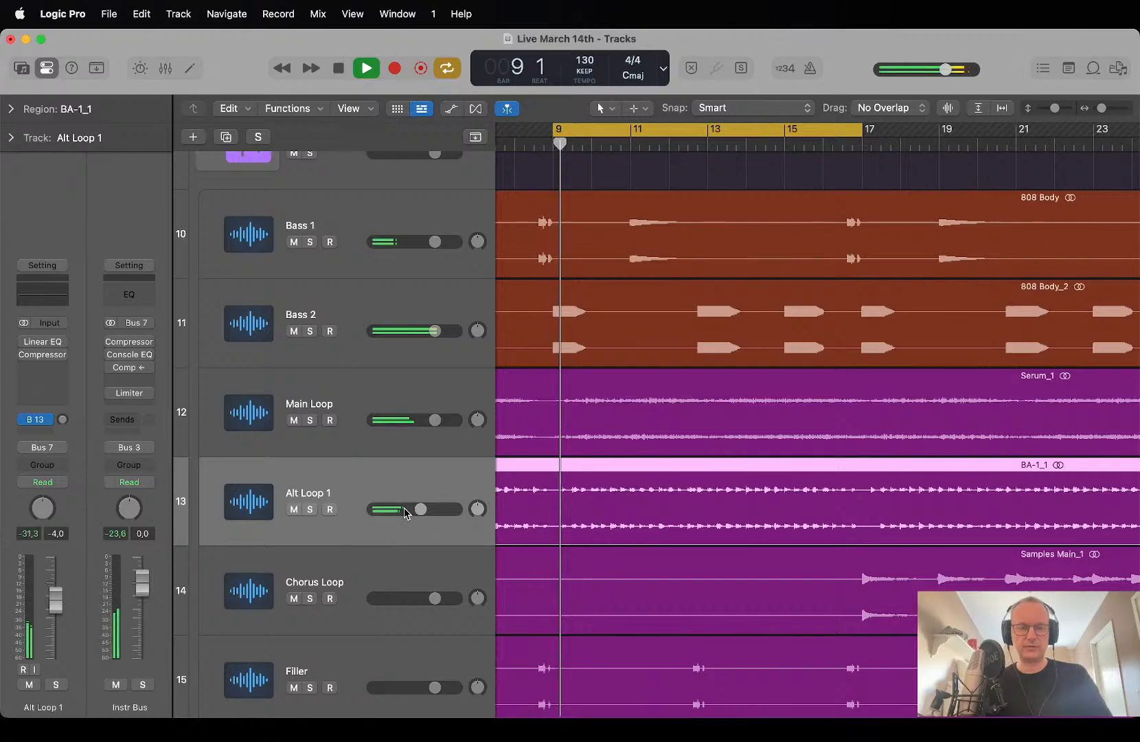
pyautogui.scroll(-5, 476, 486)
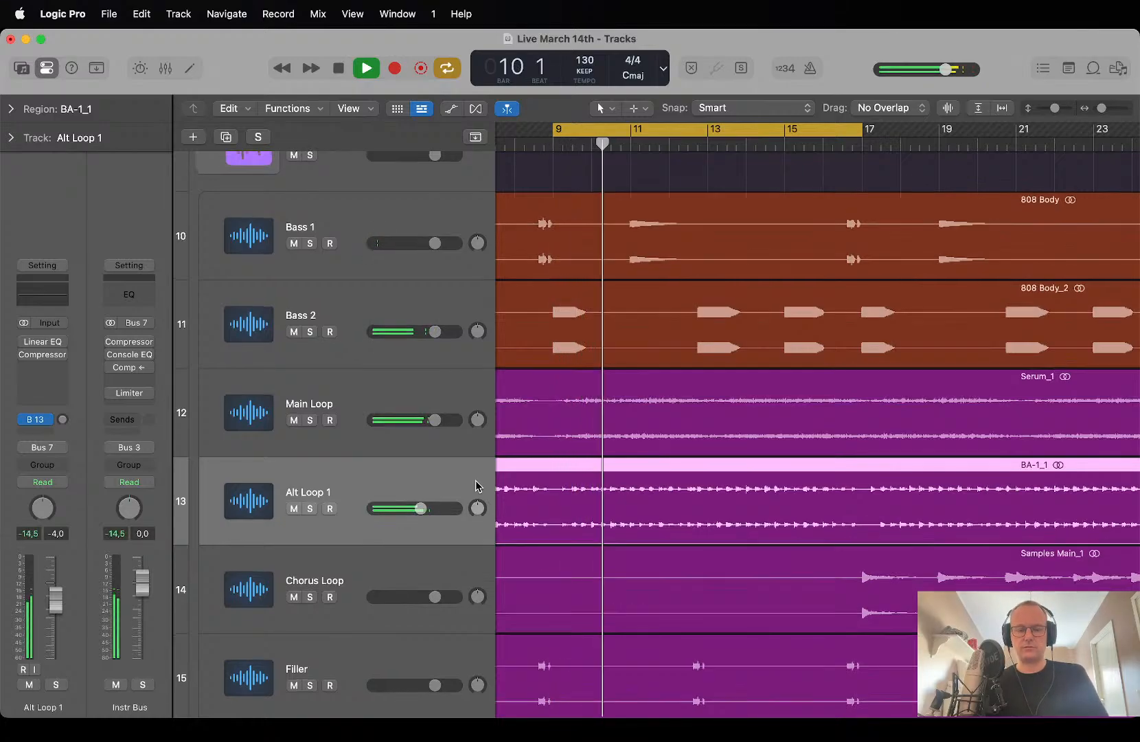
pyautogui.scroll(-5, 577, 475)
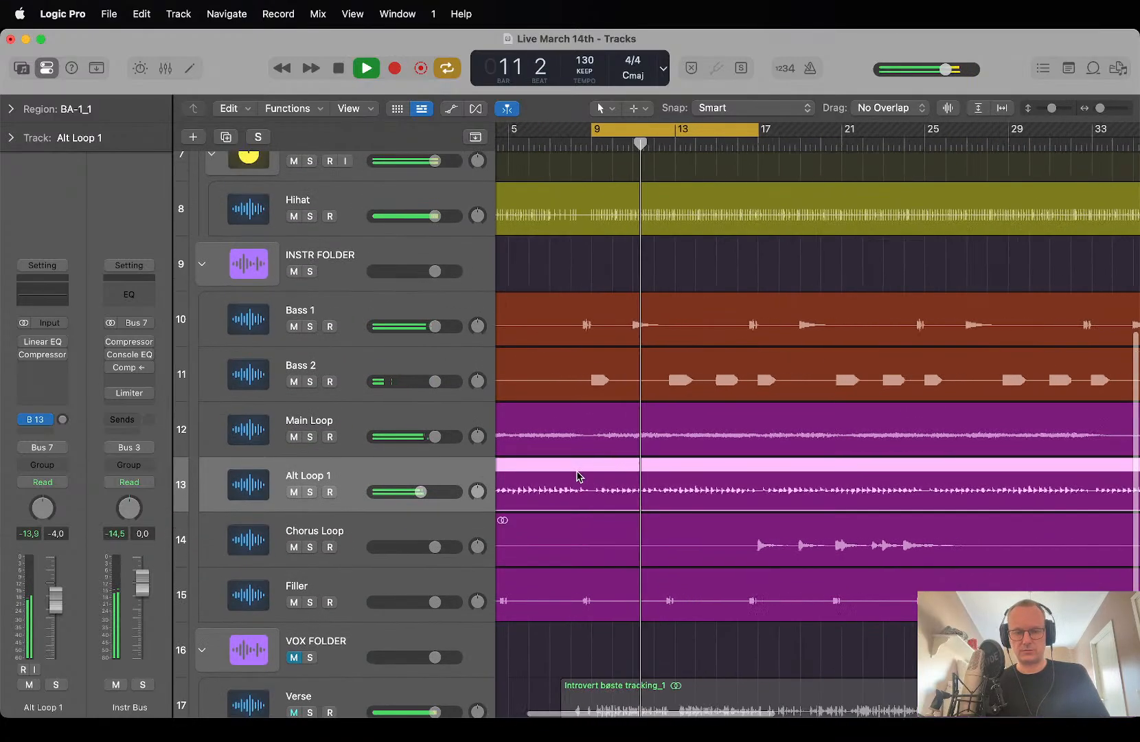
pyautogui.scroll(-5, 578, 477)
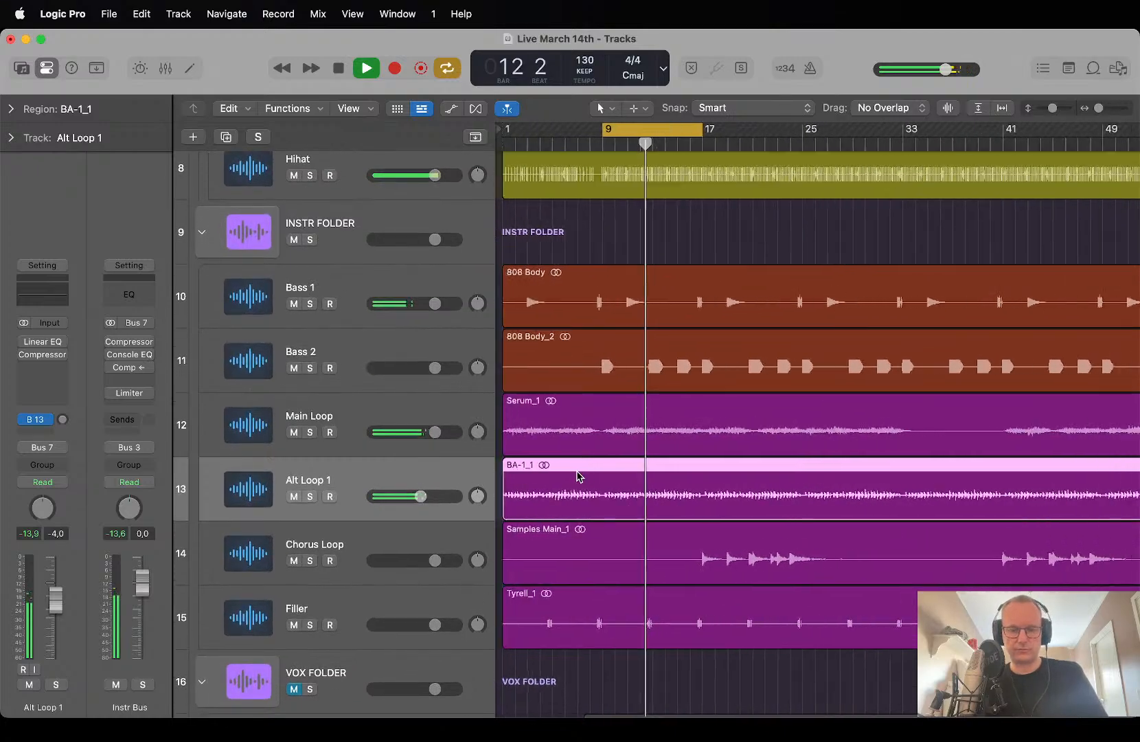
# Move the cycle range to bars 17 to 25 and set the Chorus Loop track to -5.7 dB with pan -20.
pyautogui.click(702, 670)
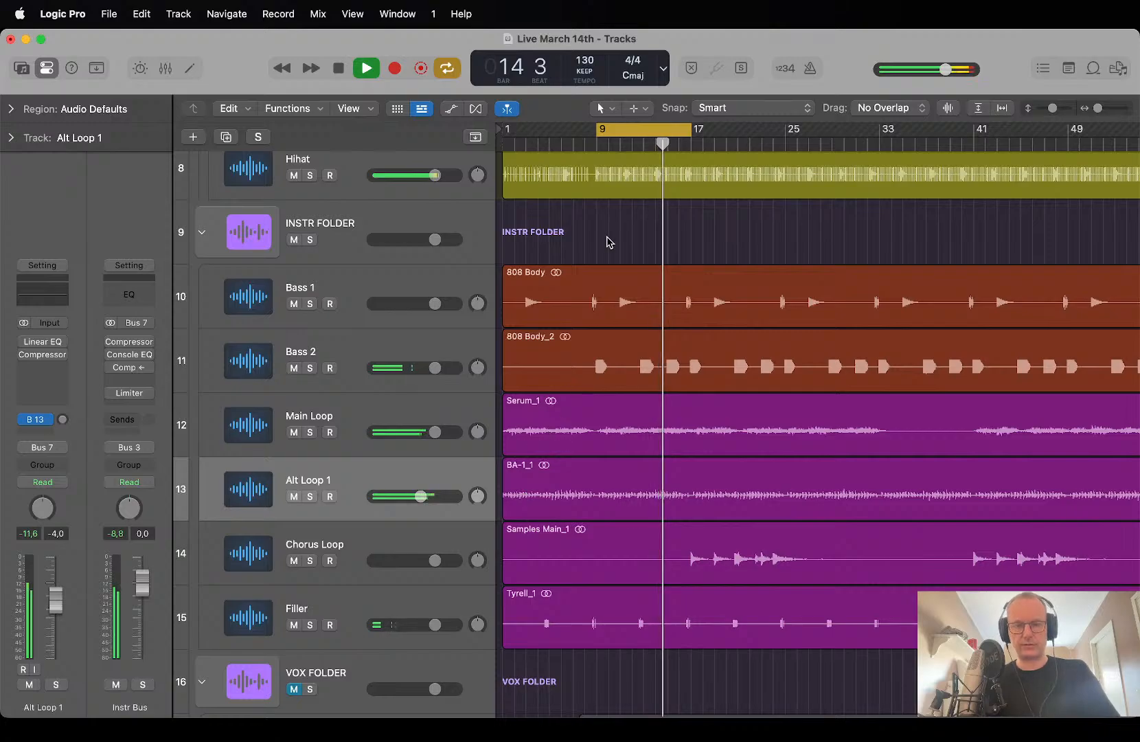
pyautogui.moveTo(652, 132); pyautogui.dragTo(748, 131)
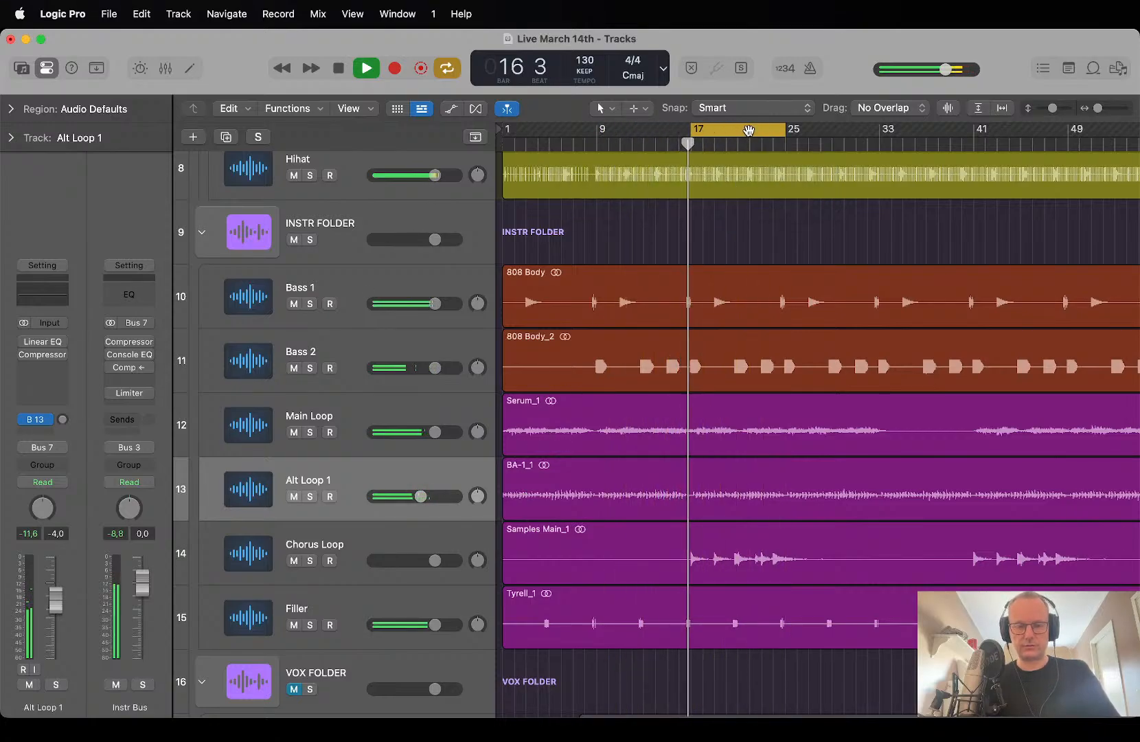
pyautogui.click(379, 552)
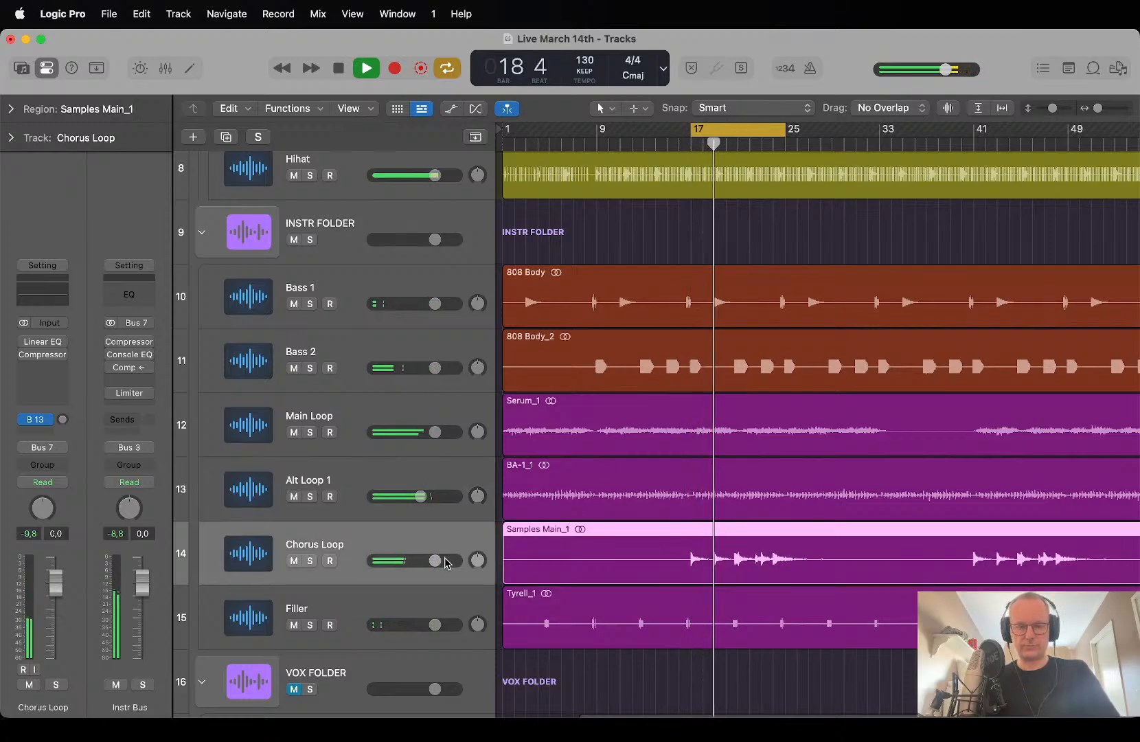
pyautogui.moveTo(440, 561); pyautogui.dragTo(384, 565)
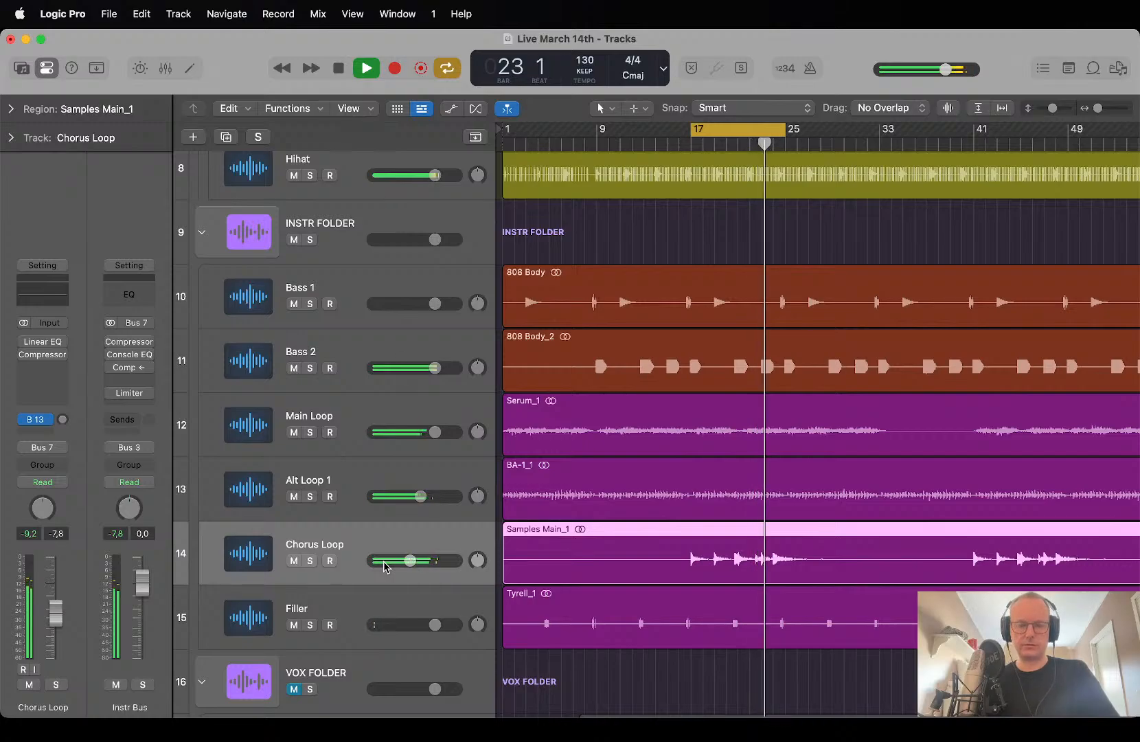
pyautogui.click(410, 560)
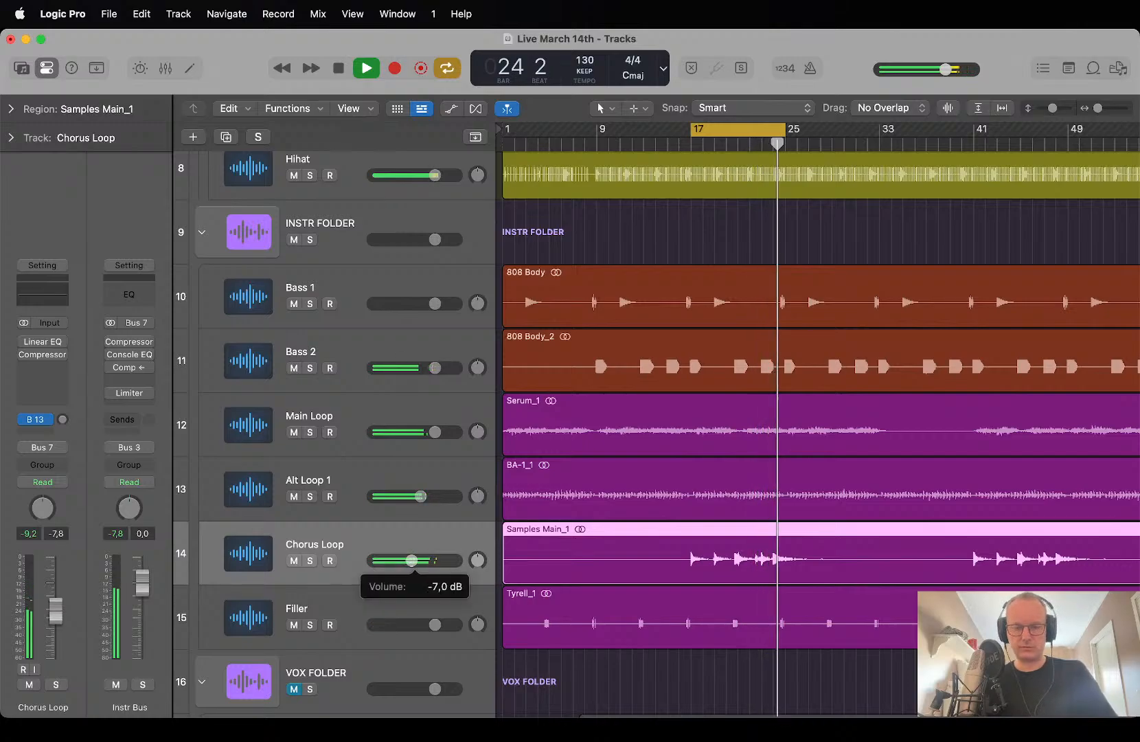
pyautogui.moveTo(412, 560); pyautogui.dragTo(477, 574)
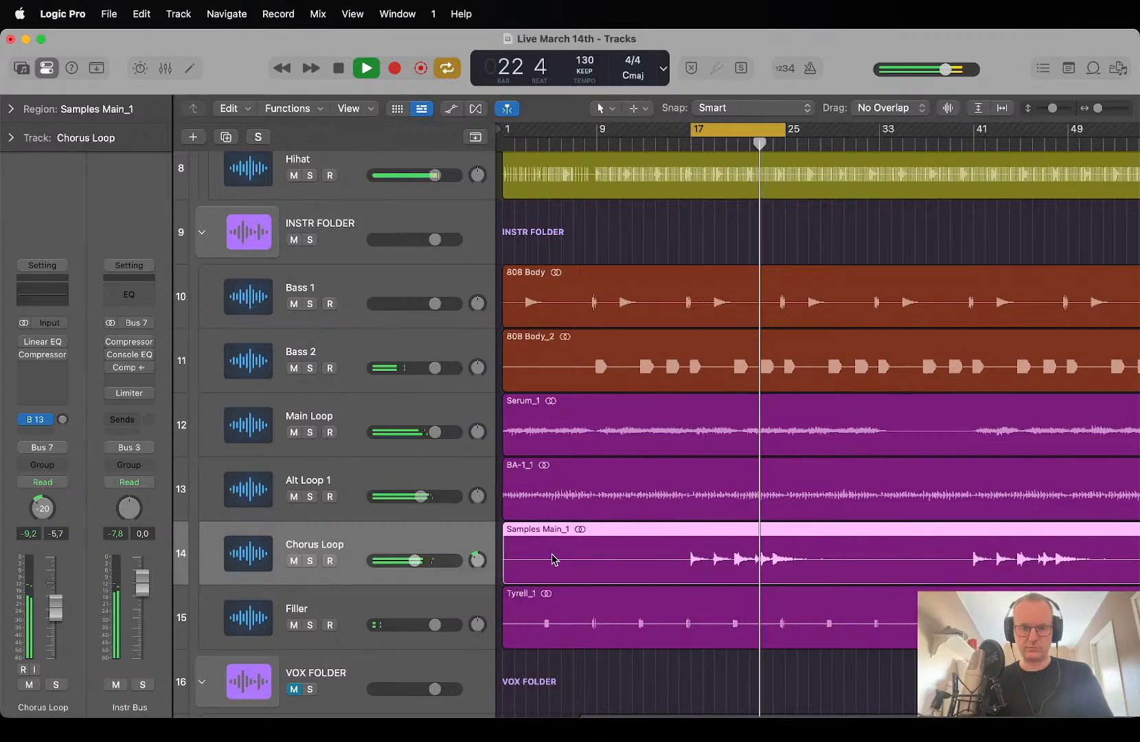
# Play the cycled section from bar 17 and examine the Chorus Loop's balance against the drums, bass and other loops.
pyautogui.press('super+Up')
pyautogui.press('super+Up')
pyautogui.press('super+Up')
pyautogui.press('super+Left')
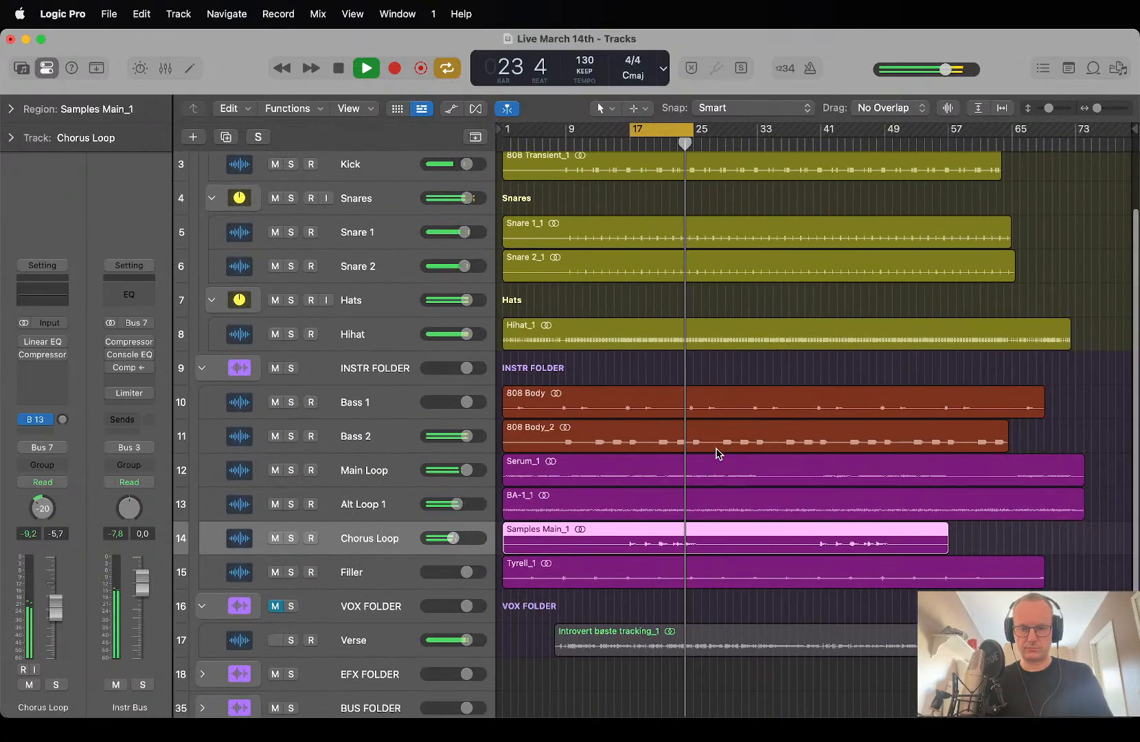
pyautogui.press('super+Down')
pyautogui.press('super+Down')
pyautogui.press('super+Down')
pyautogui.click(675, 666)
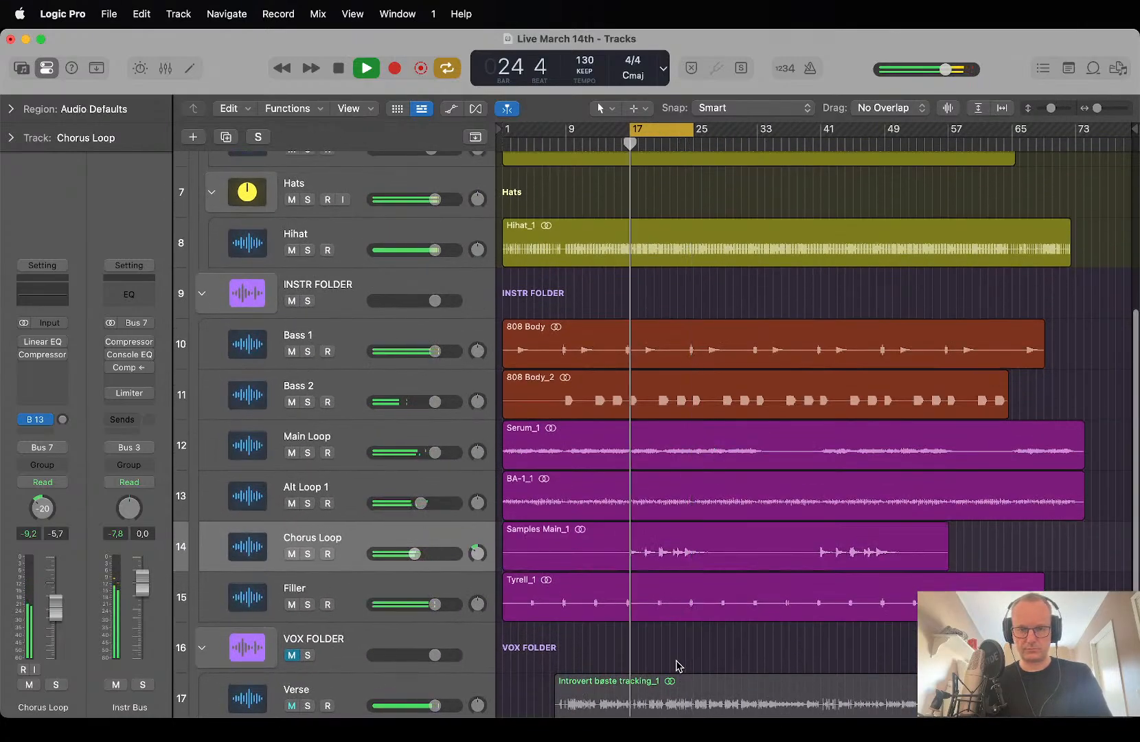
pyautogui.press('space')
pyautogui.press('super+Up')
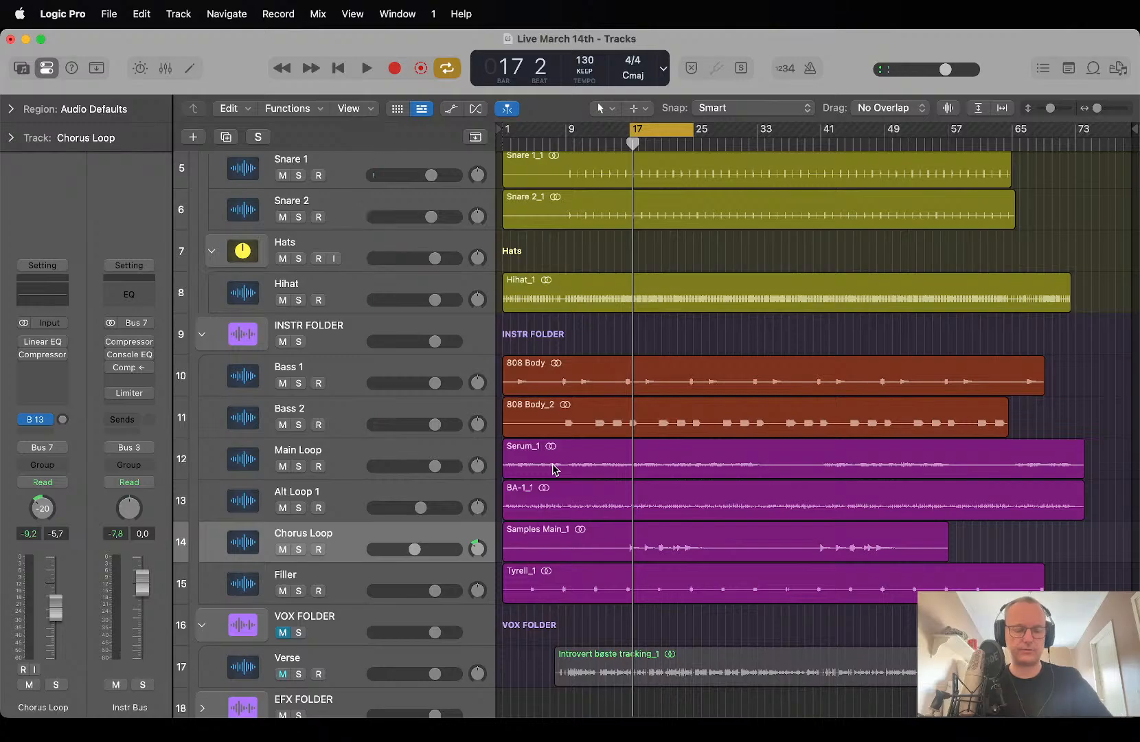
pyautogui.press('space')
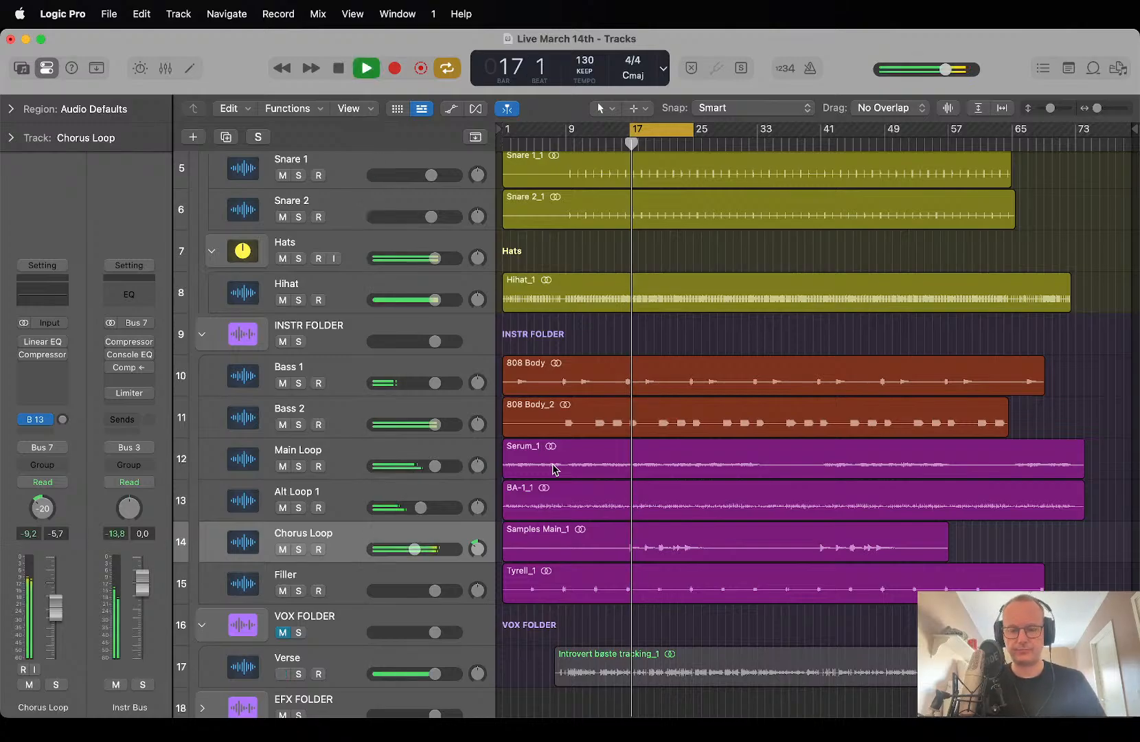
pyautogui.press('super+Right')
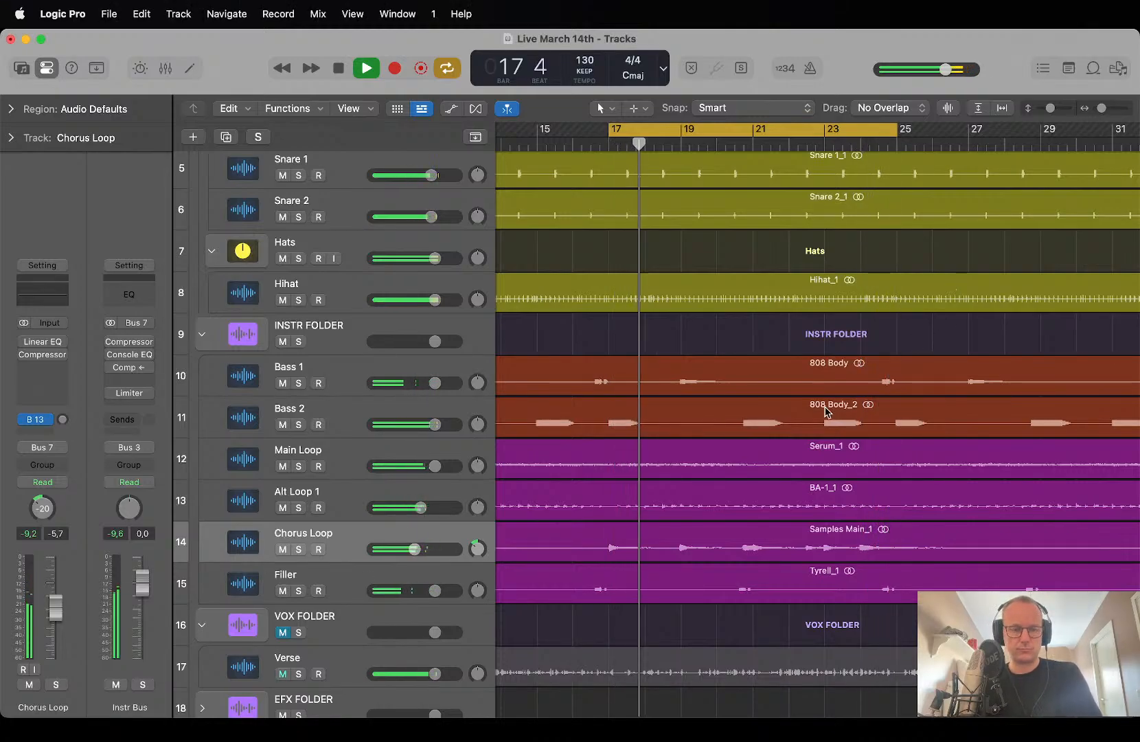
# Unmute the VOX FOLDER track stack and replay the cycled section with the vocal included.
pyautogui.press('space')
pyautogui.scroll(5, 605, 541)
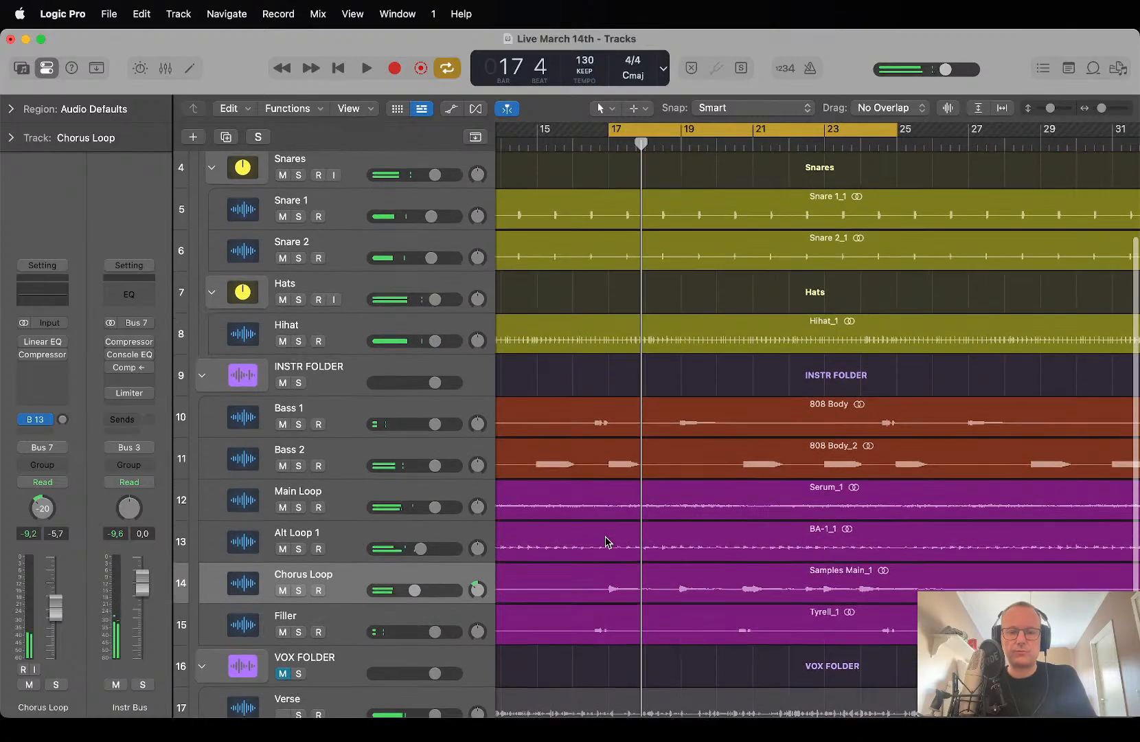
pyautogui.scroll(-3, 605, 541)
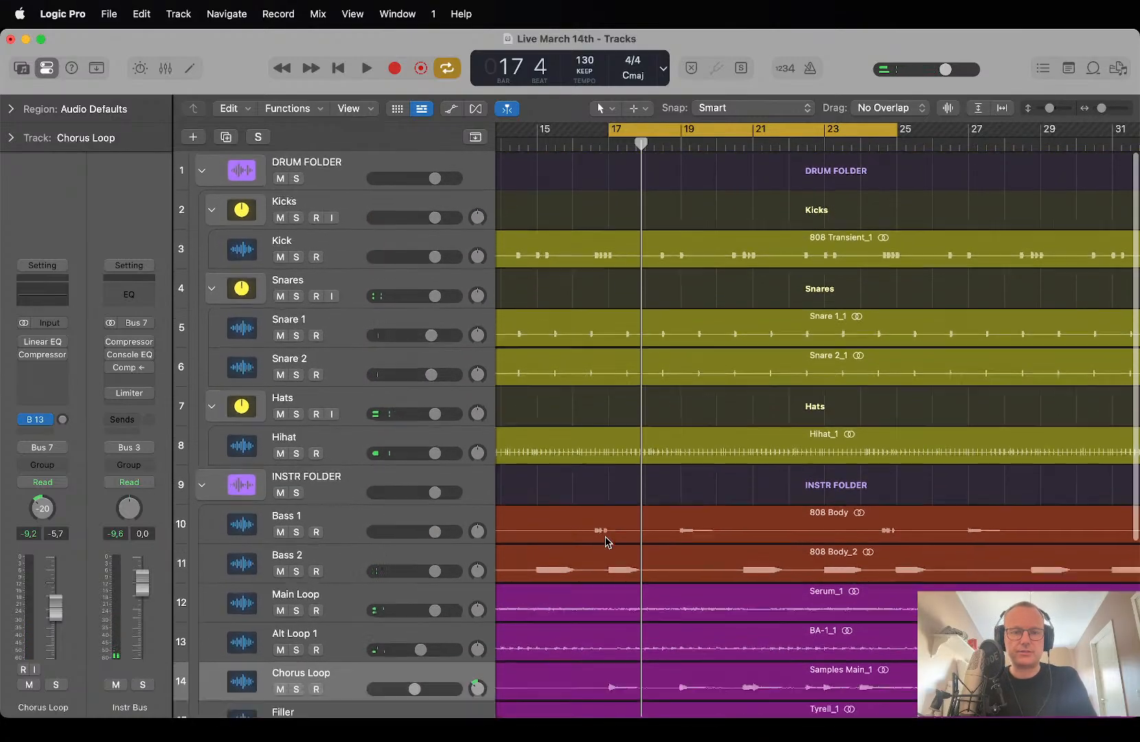
pyautogui.scroll(-3, 605, 542)
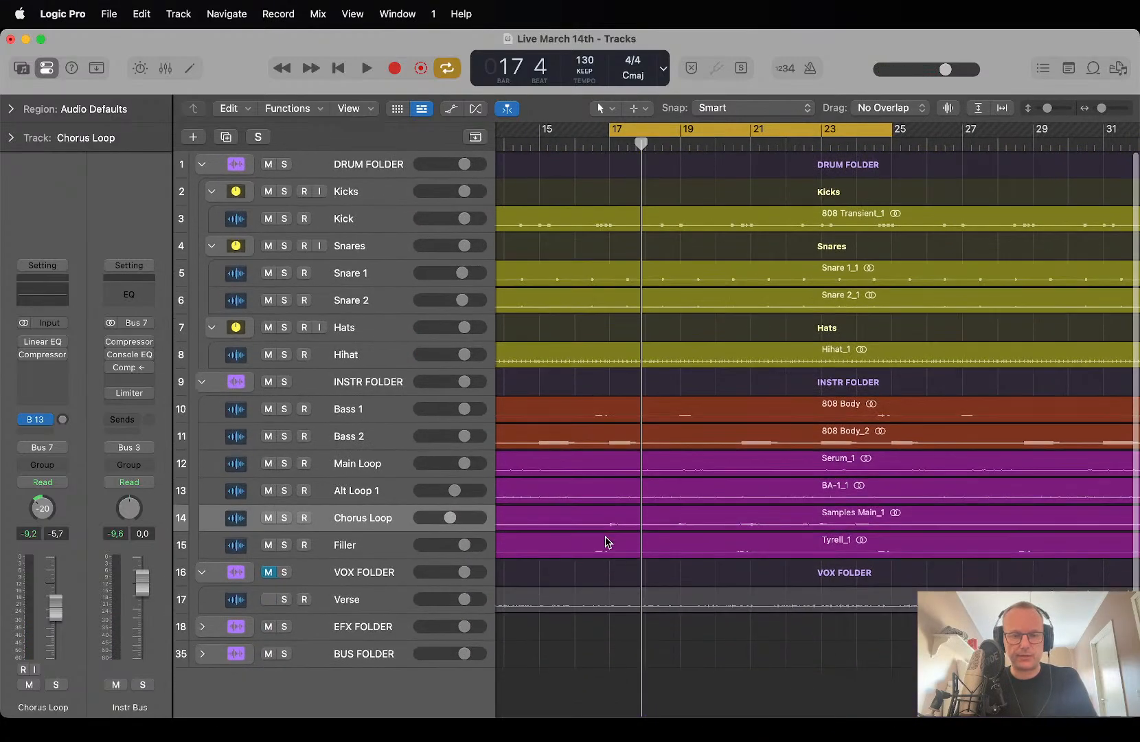
pyautogui.click(268, 574)
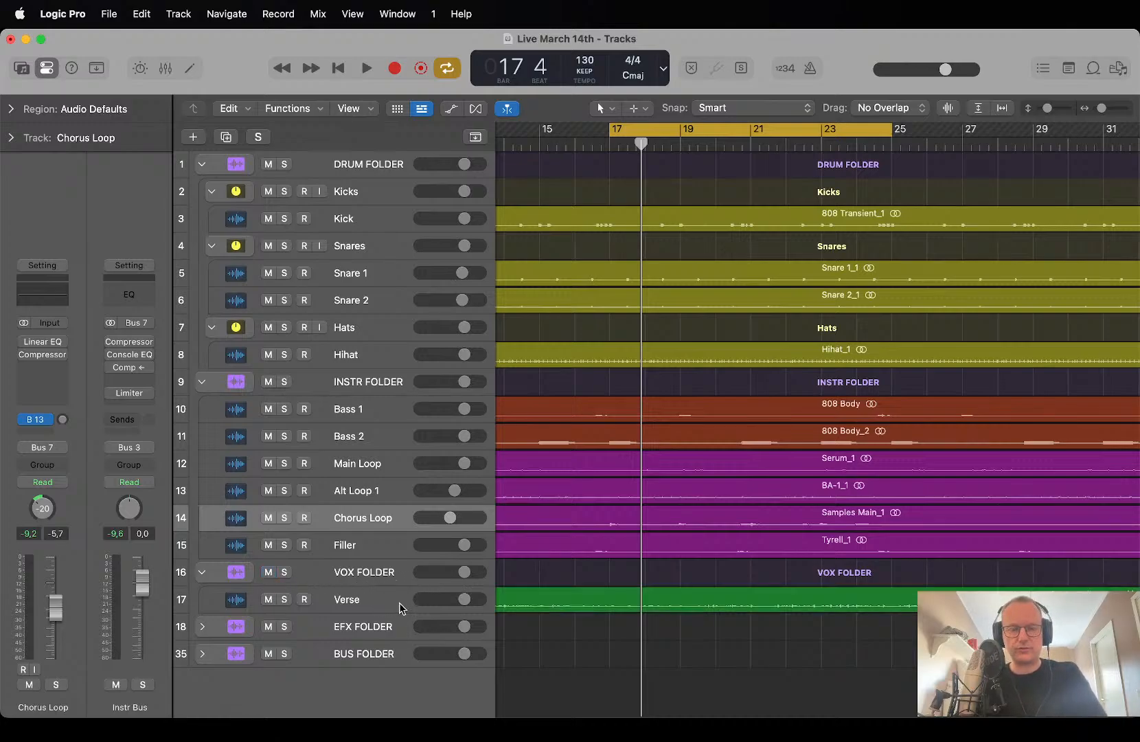
pyautogui.press('space')
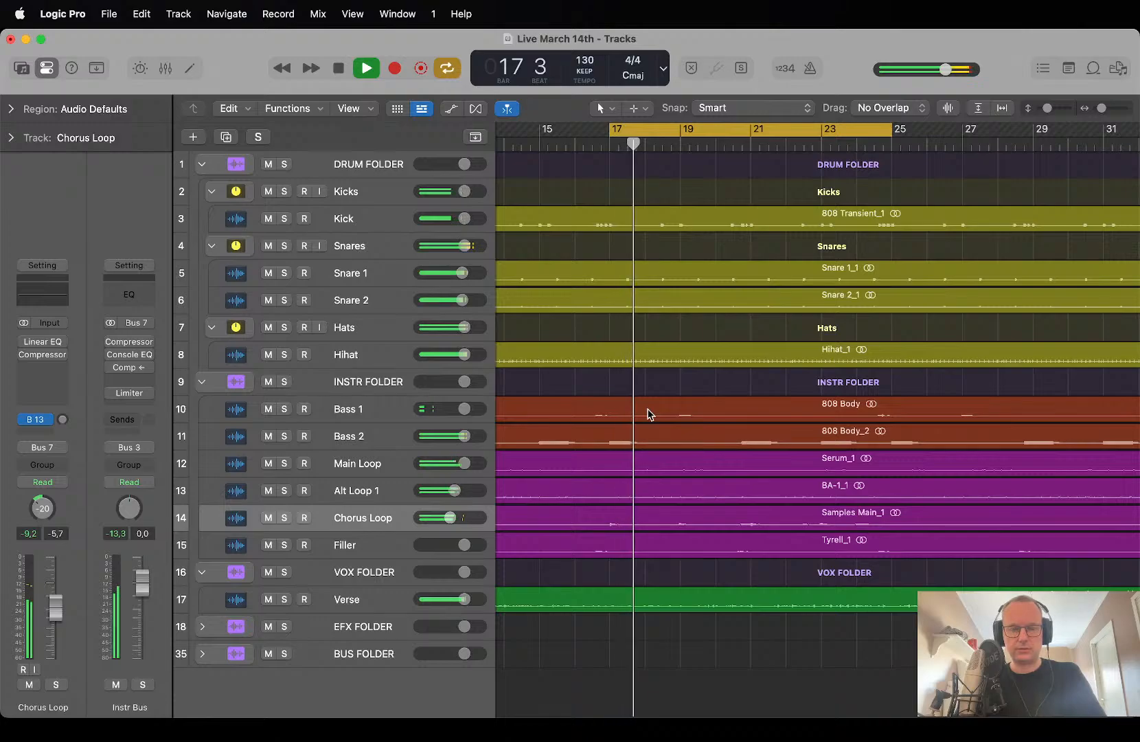
# Set the Verse vocal region's gain to +6,0 dB and replay the cycled section.
pyautogui.scroll(5, 648, 414)
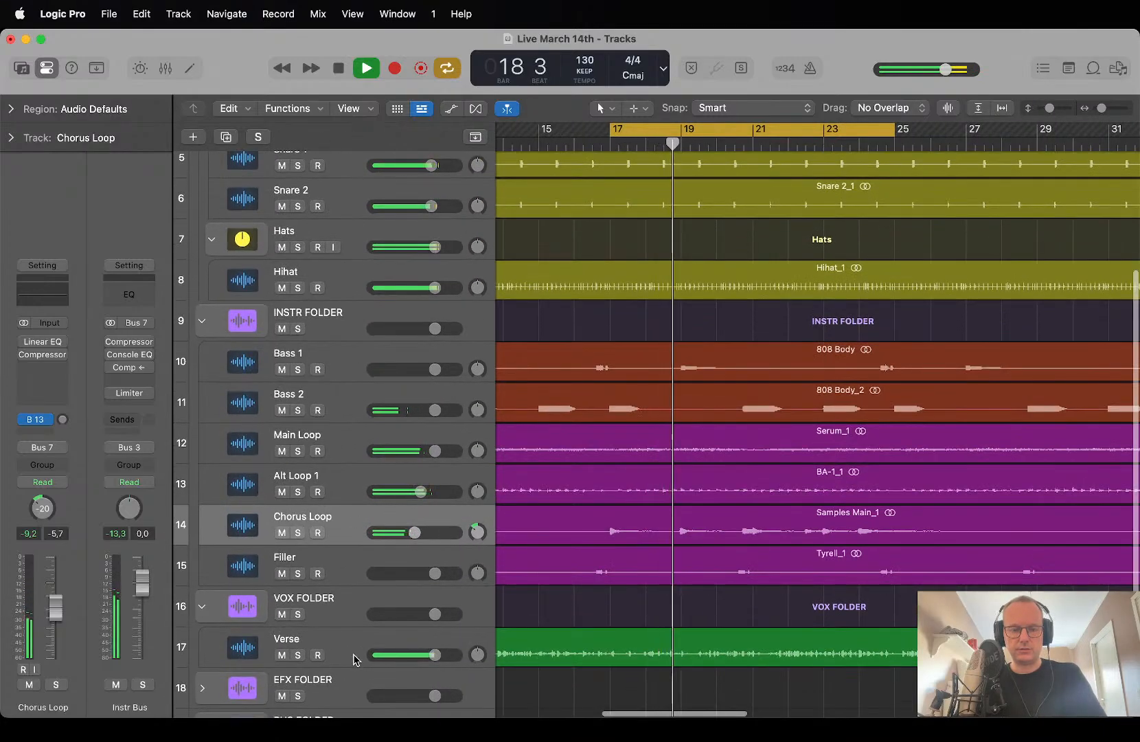
pyautogui.click(354, 659)
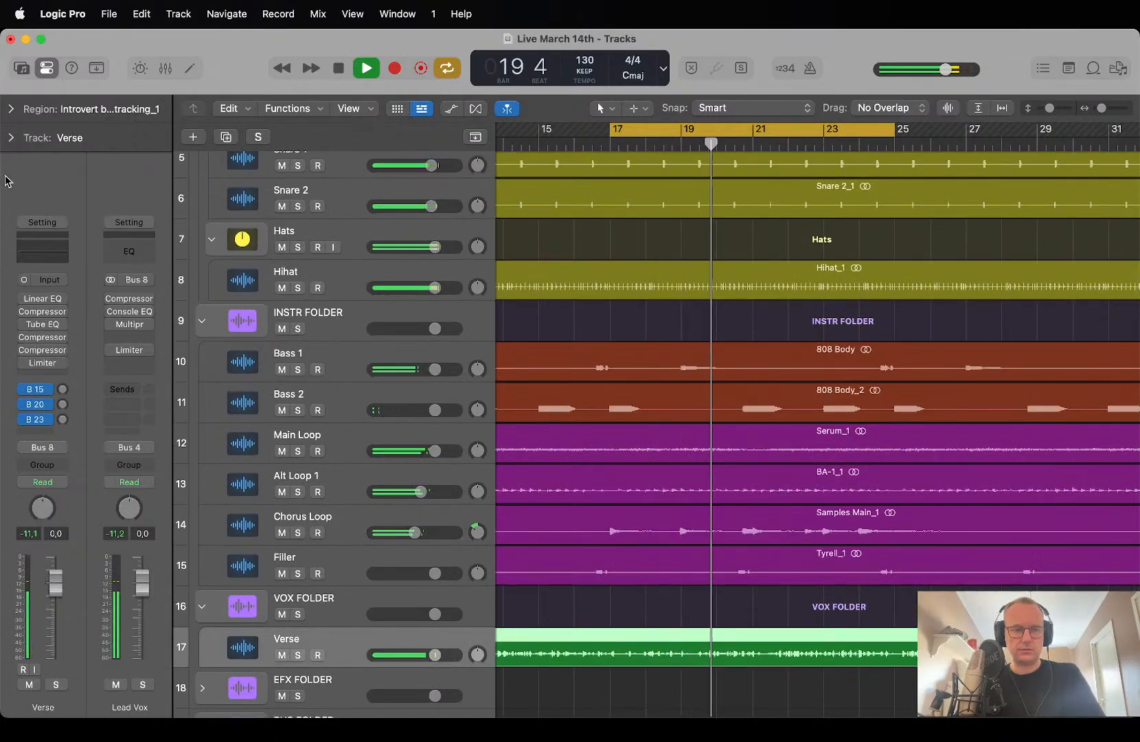
pyautogui.click(11, 140)
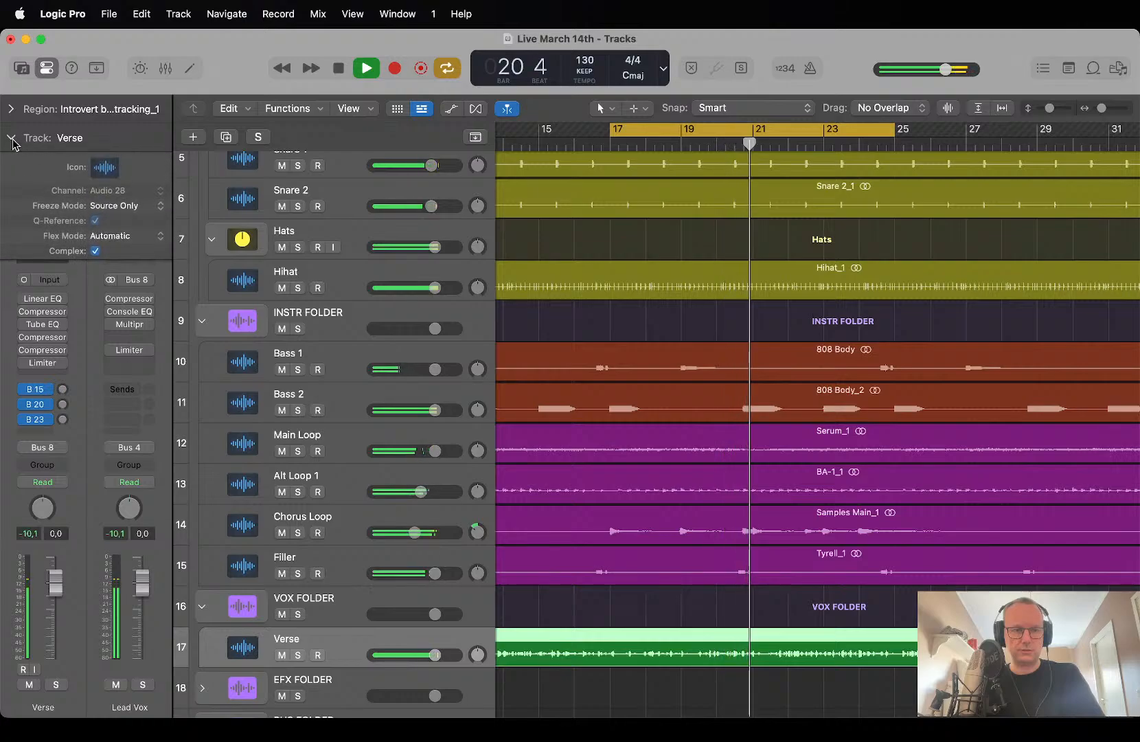
pyautogui.click(12, 139)
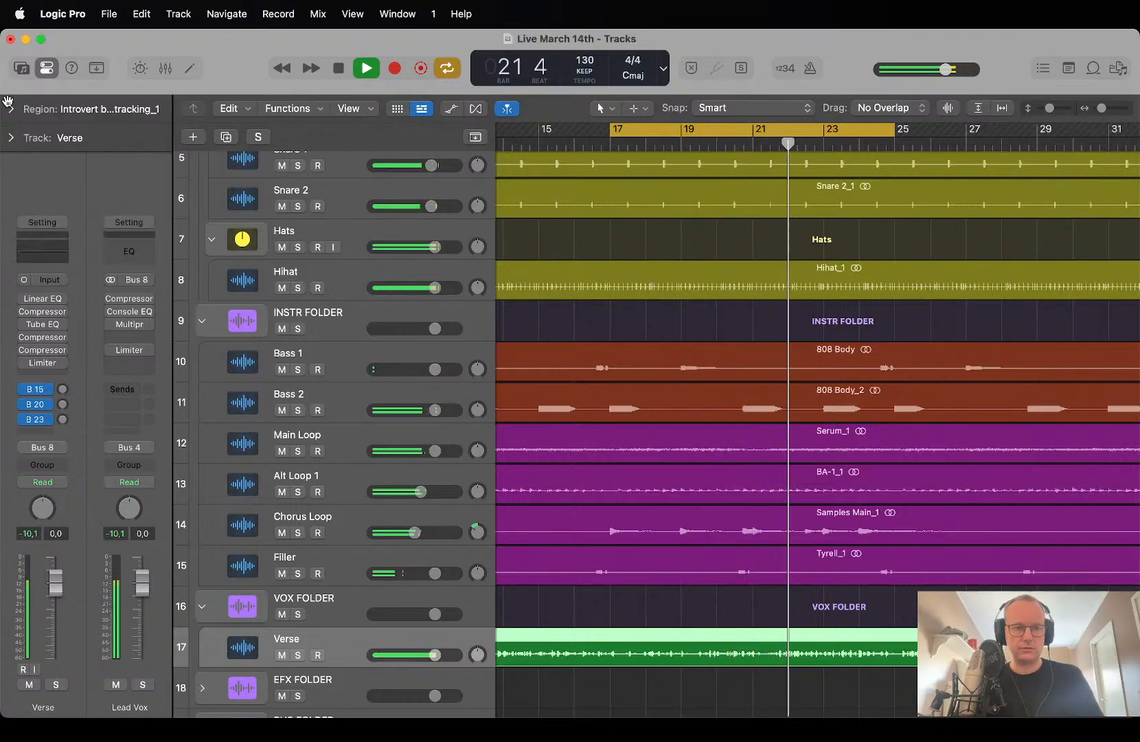
pyautogui.click(10, 107)
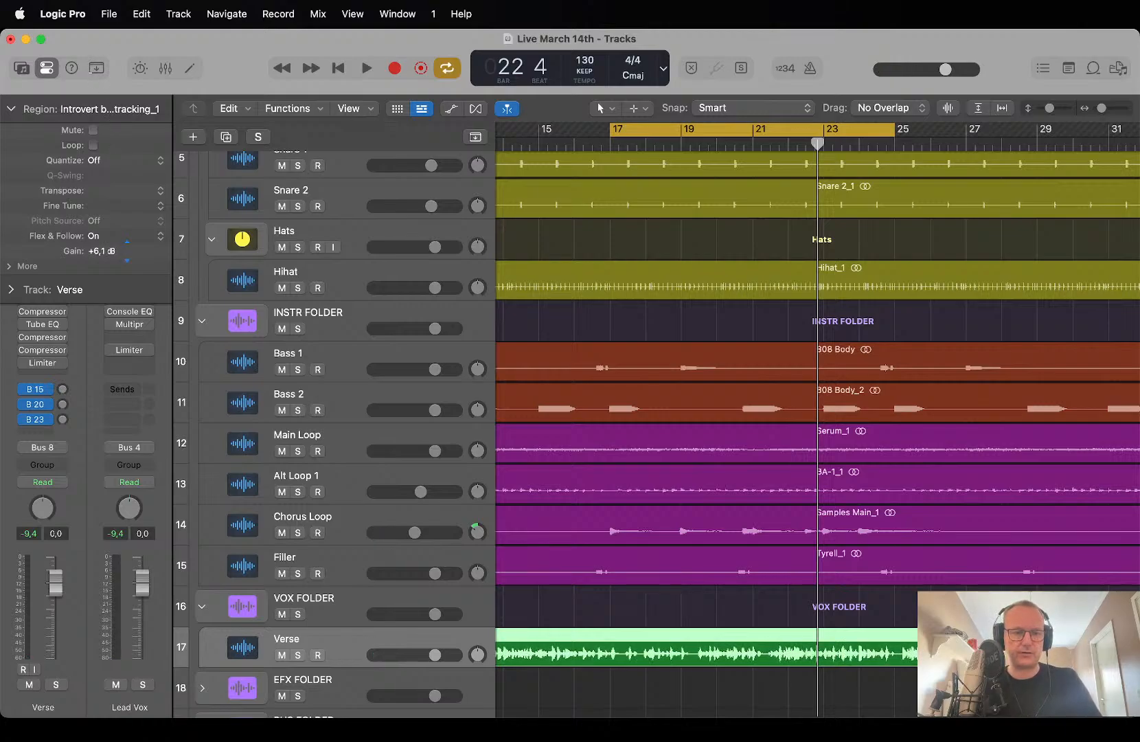
pyautogui.press('space')
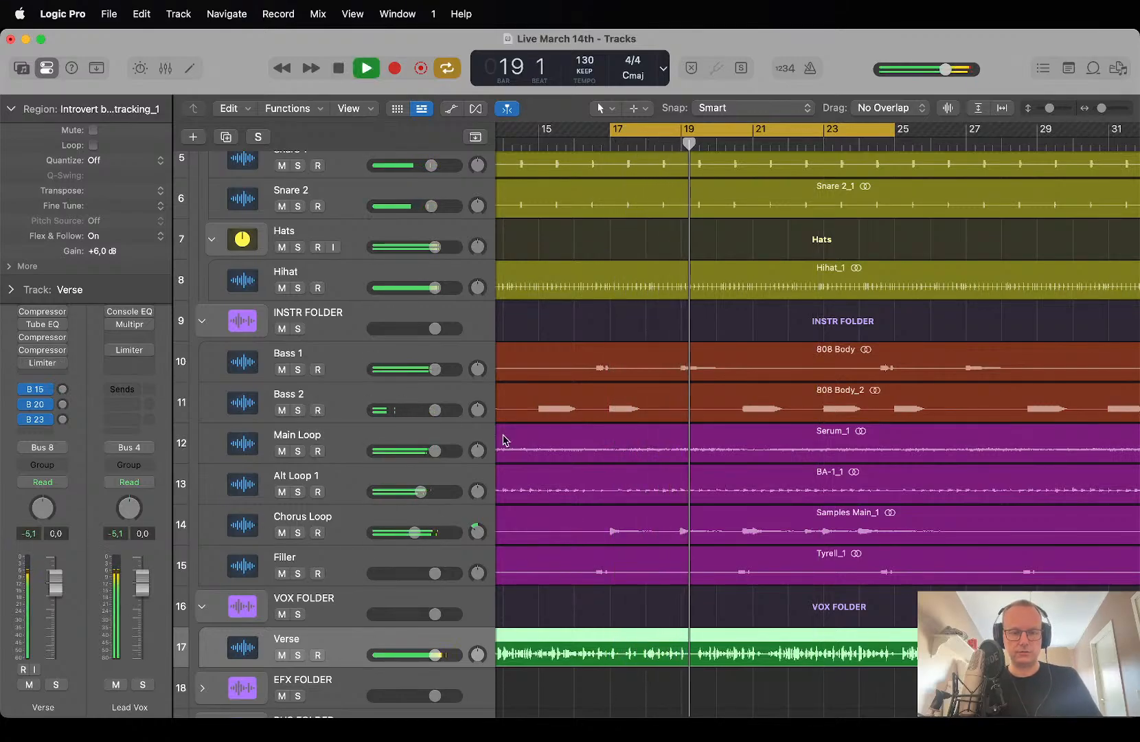
# Stop playback and examine the Verse vocal's waveform across the arrangement and within bars 17 to 25.
pyautogui.scroll(-5, 527, 448)
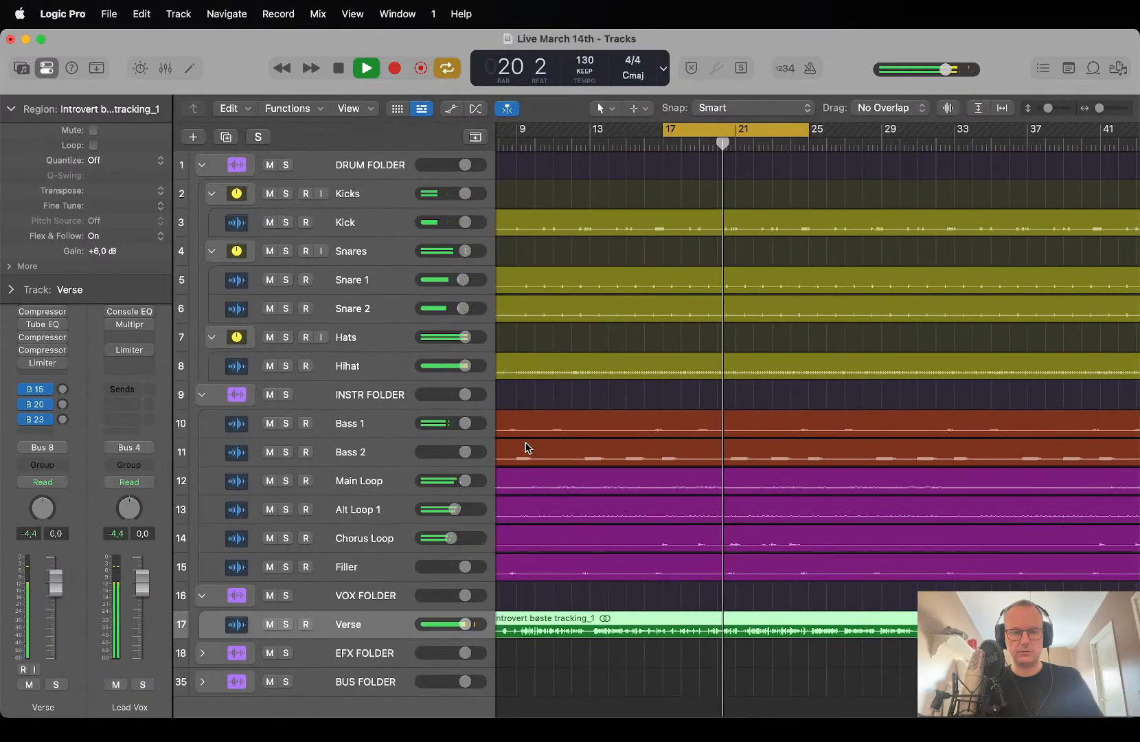
pyautogui.scroll(5, 527, 448)
pyautogui.press('space')
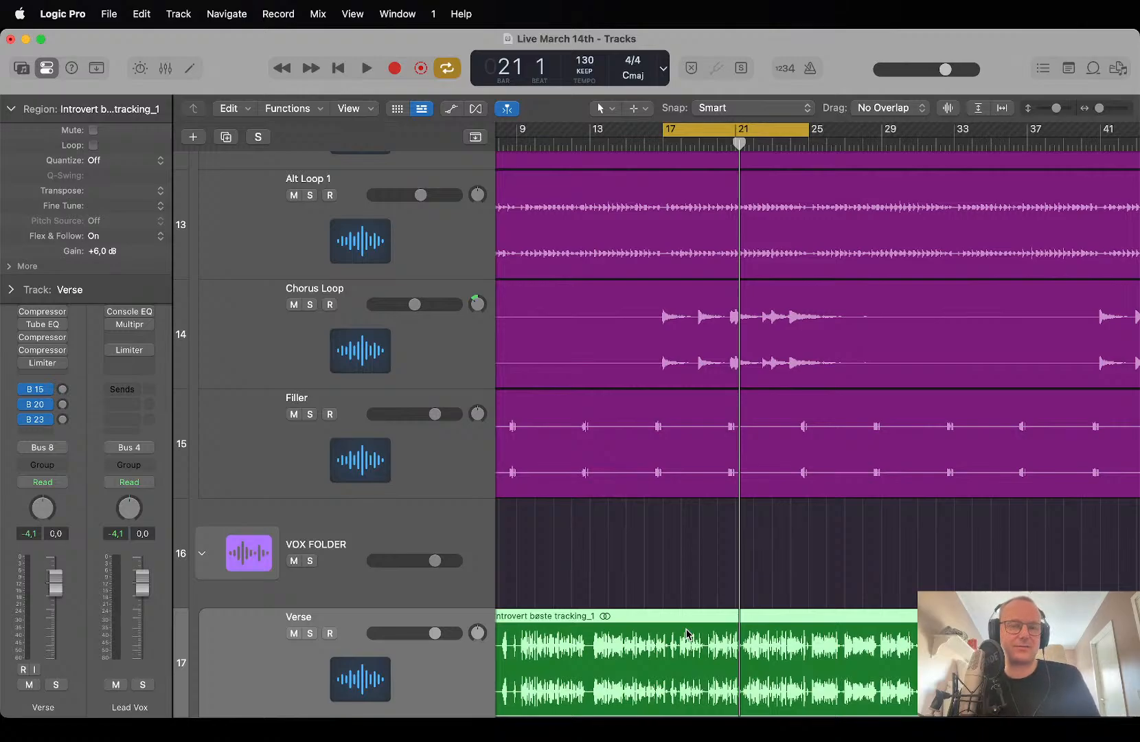
pyautogui.press('super+Left')
pyautogui.press('super+Left')
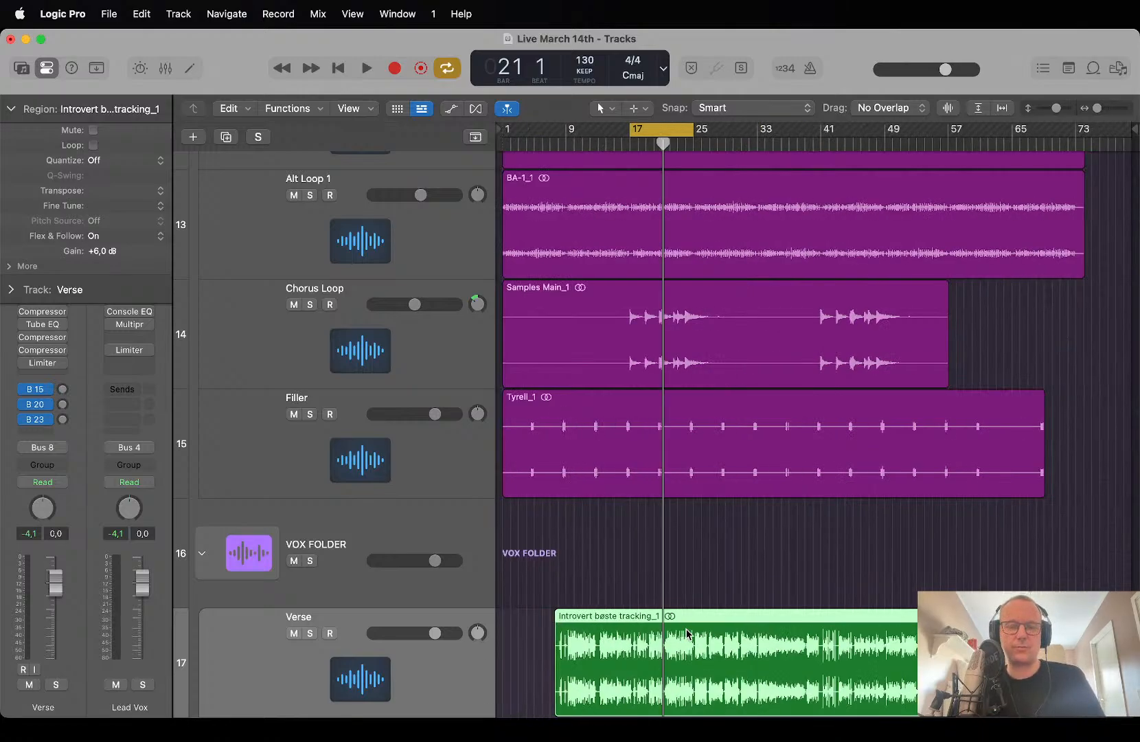
pyautogui.press('super+Right')
pyautogui.press('super+Right')
pyautogui.press('super+Right')
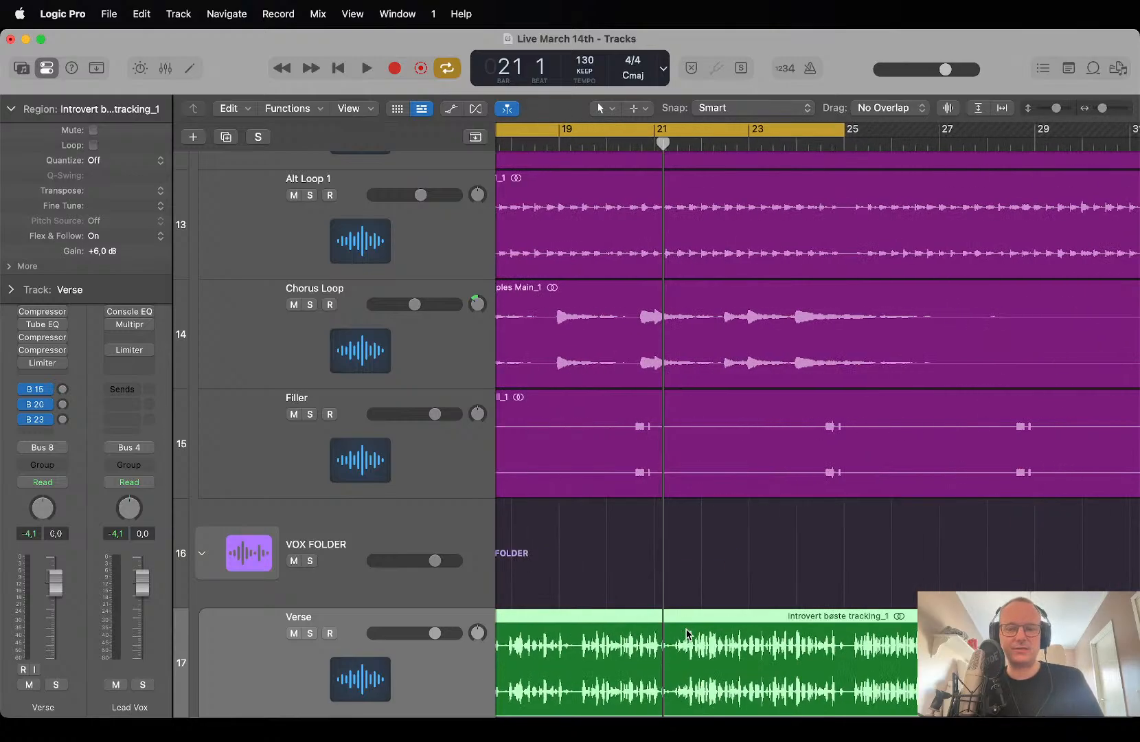
pyautogui.hscroll(-3, 687, 632)
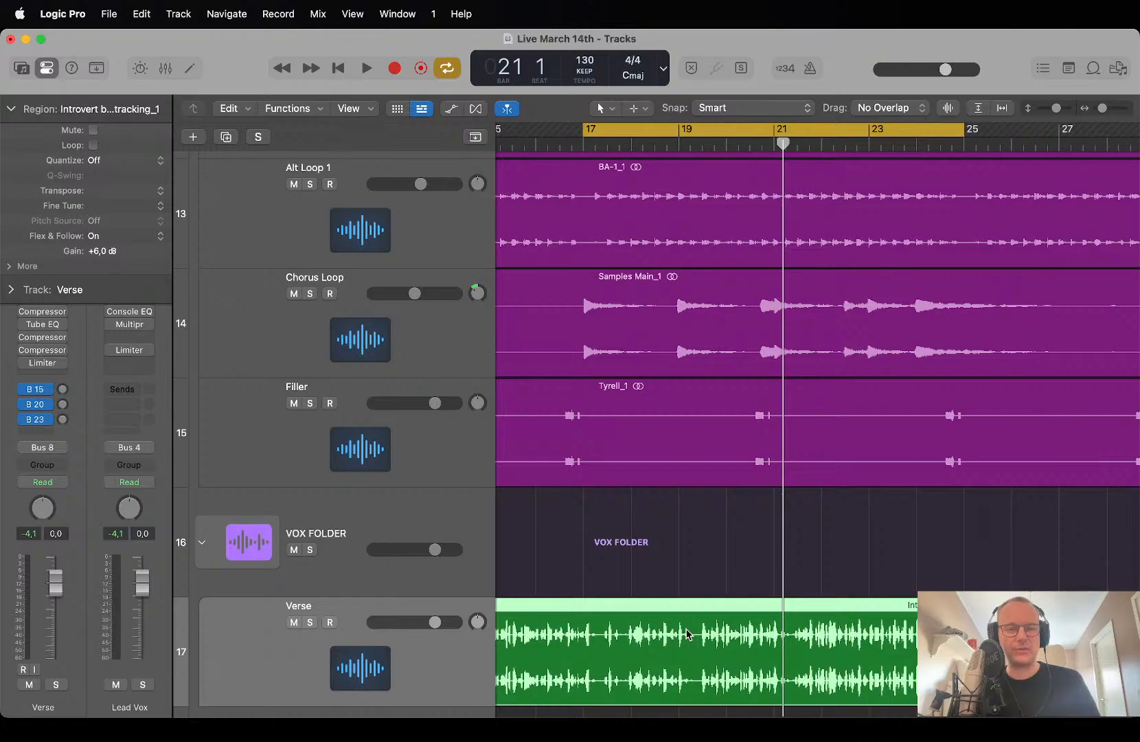
# Replay bars 17 to 25 and examine the Verse vocal's peaks in an enlarged waveform.
pyautogui.press('space')
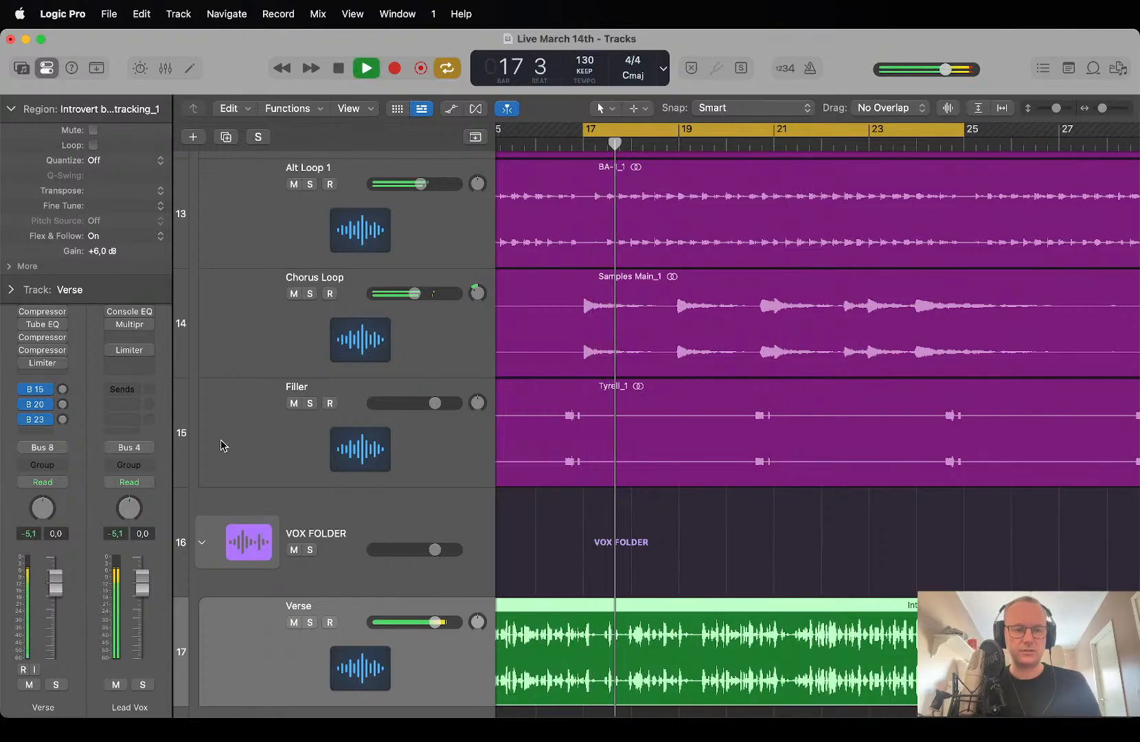
pyautogui.scroll(6, 536, 357)
pyautogui.press('super+Up')
pyautogui.press('super+Up')
pyautogui.press('super+Up')
pyautogui.press('super+Up')
pyautogui.press('super+Up')
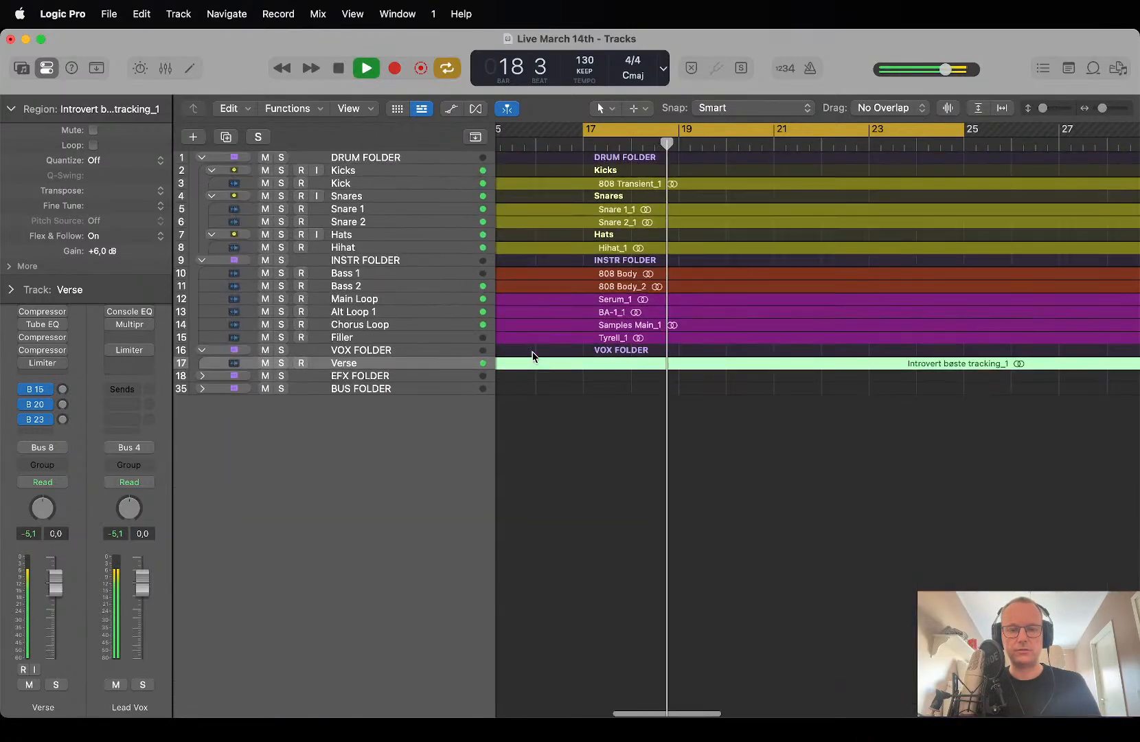
pyautogui.press('super+Down')
pyautogui.press('super+Down')
pyautogui.press('super+Down')
pyautogui.press('super+Down')
pyautogui.press('super+Down')
pyautogui.press('super+Down')
pyautogui.press('super+Down')
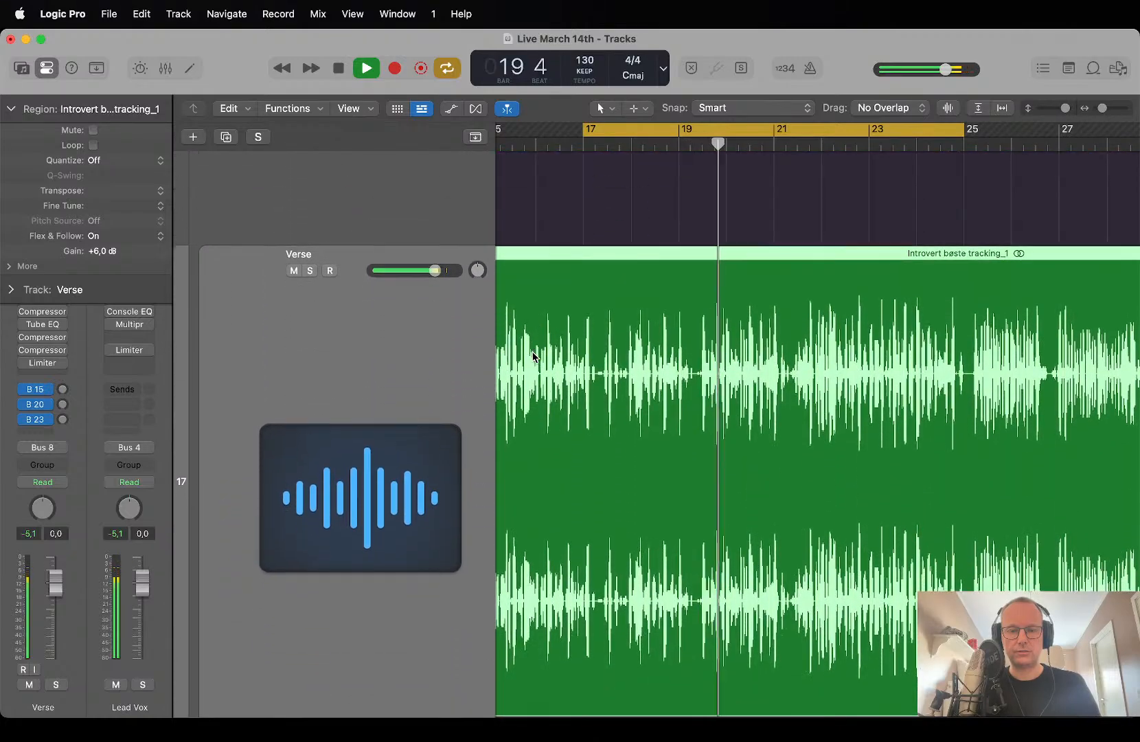
pyautogui.press('super+Down')
pyautogui.scroll(-2, 535, 357)
pyautogui.scroll(1, 535, 357)
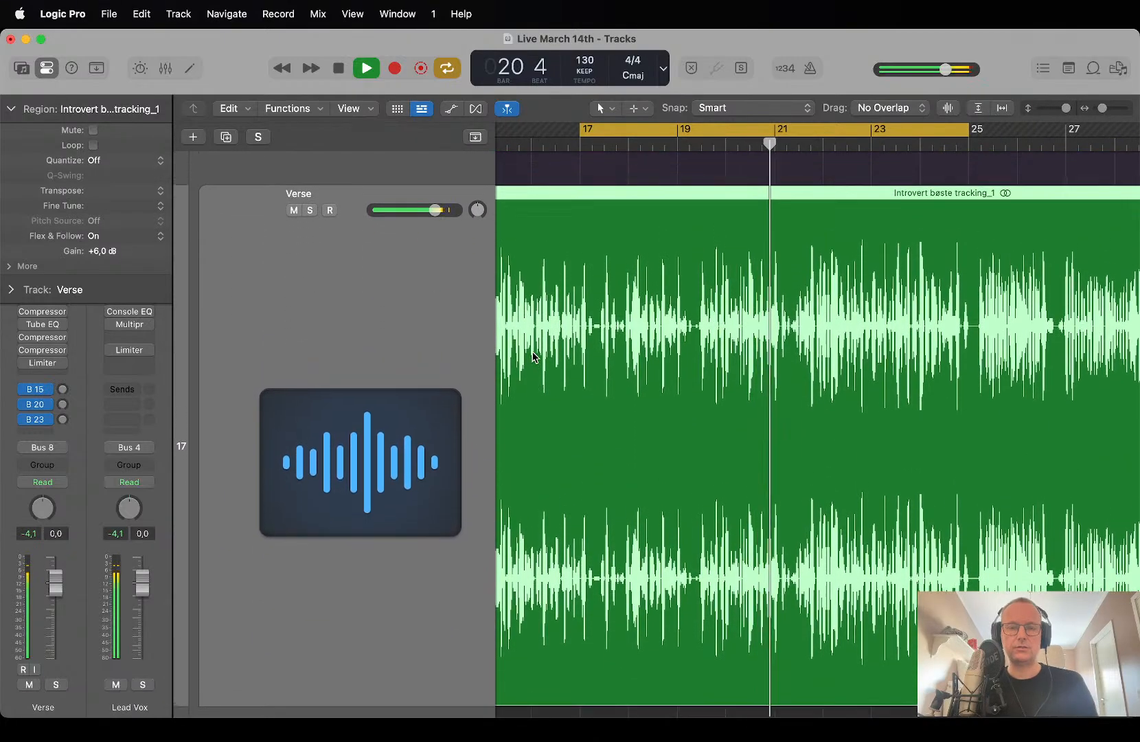
pyautogui.press('space')
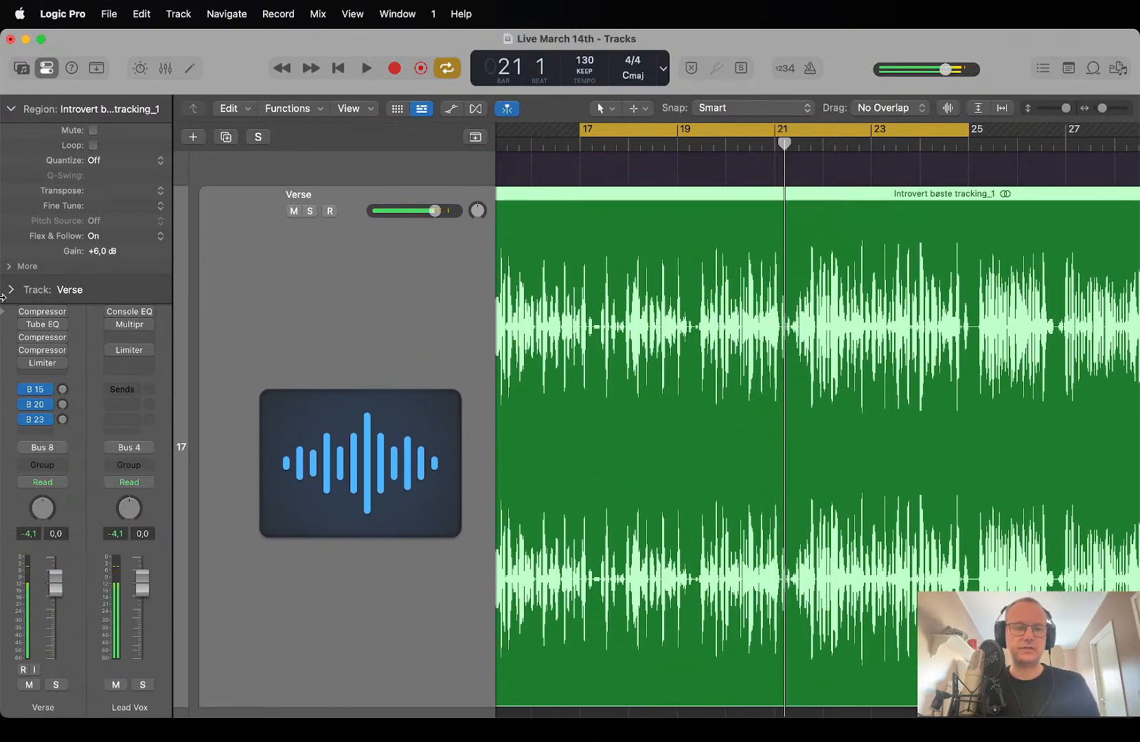
# Open the Linear Phase EQ on the Verse track, move its window clear of the faders, and play the vocal soloed.
pyautogui.click(10, 106)
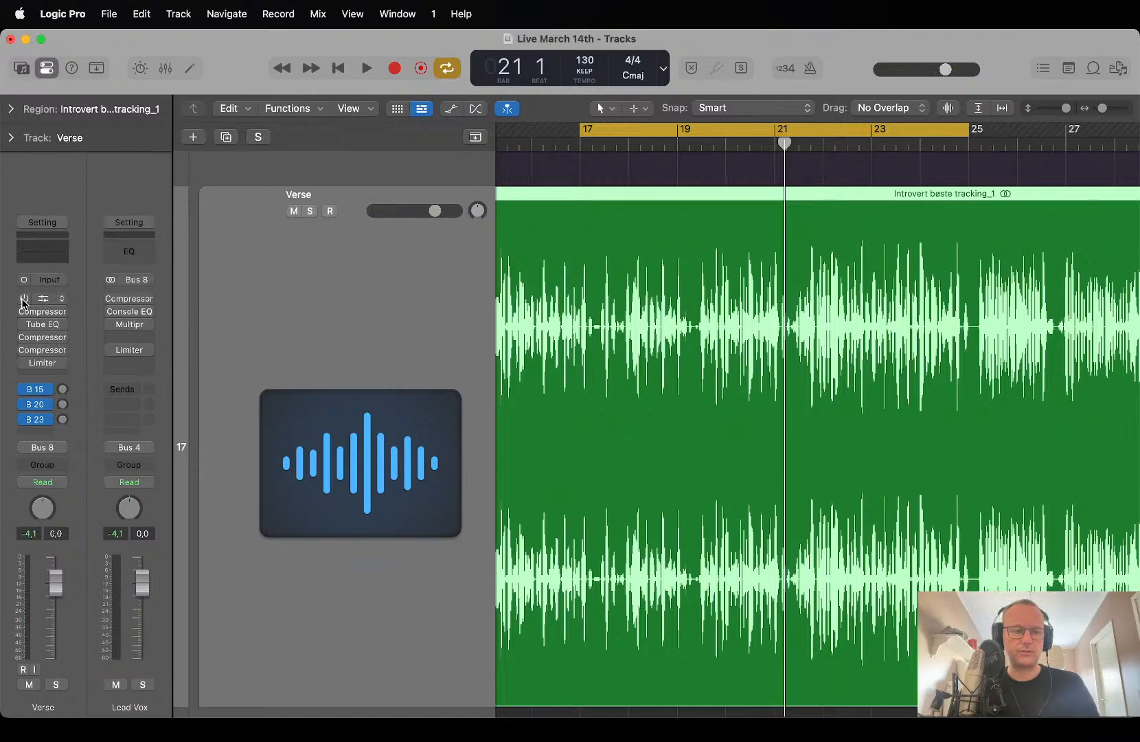
pyautogui.click(43, 299)
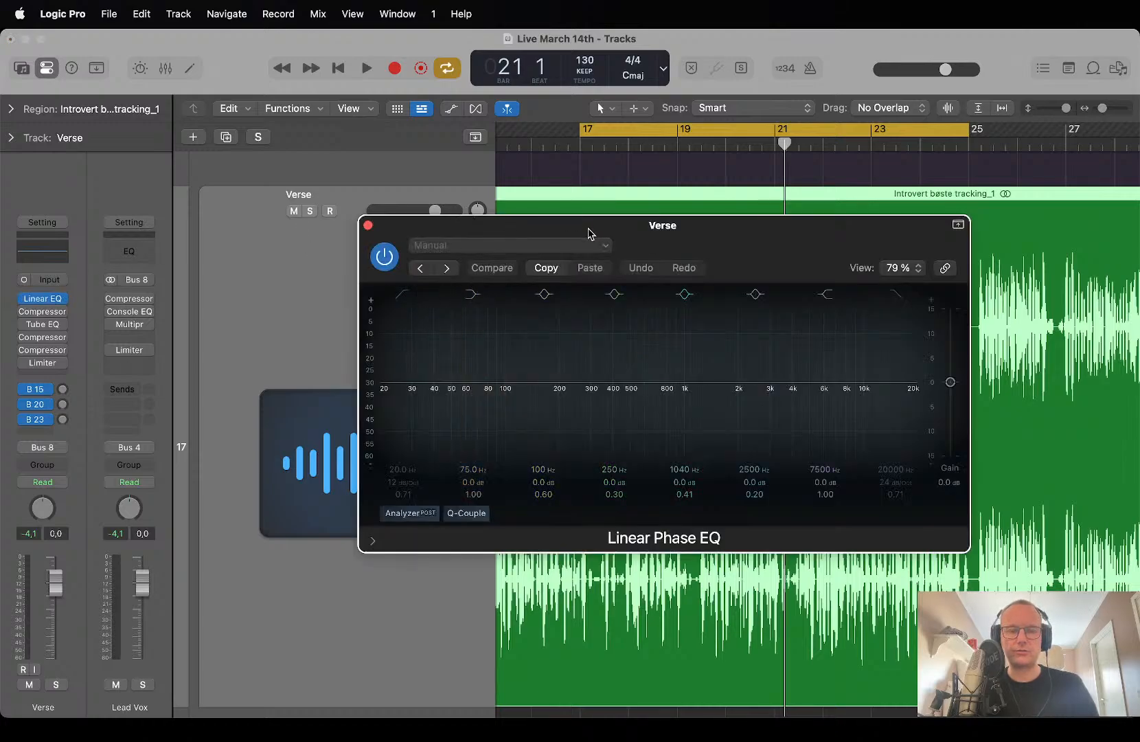
pyautogui.moveTo(589, 232); pyautogui.dragTo(243, 74)
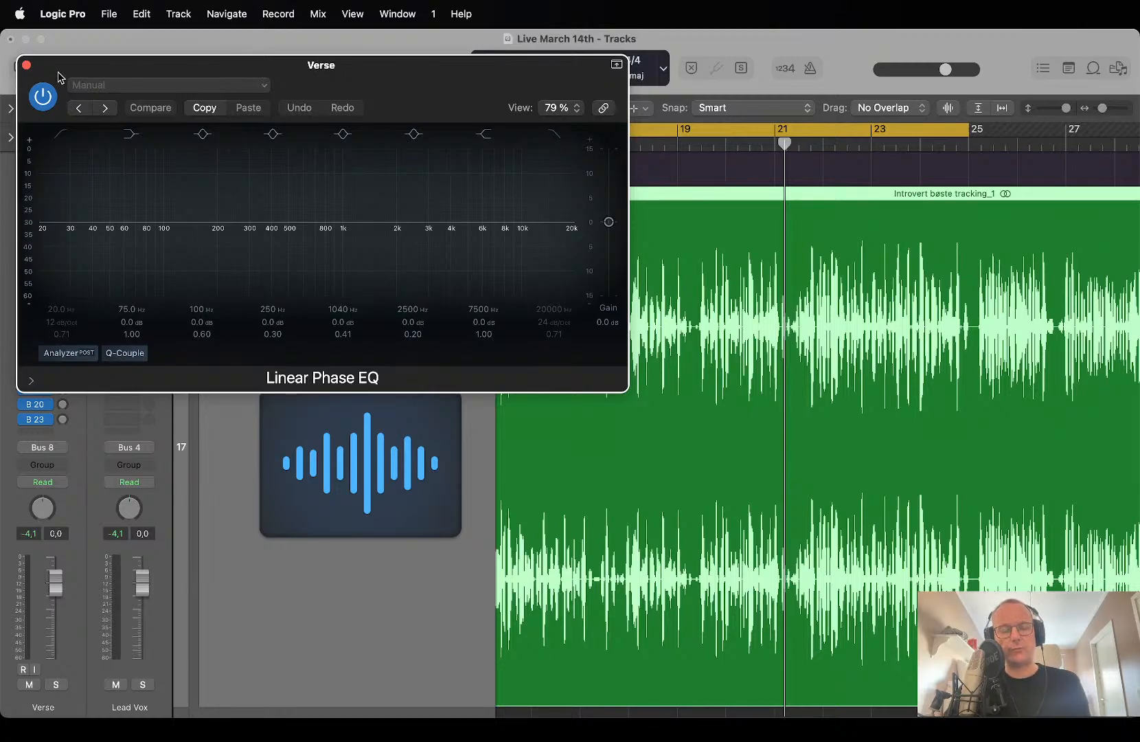
pyautogui.click(55, 685)
pyautogui.press('space')
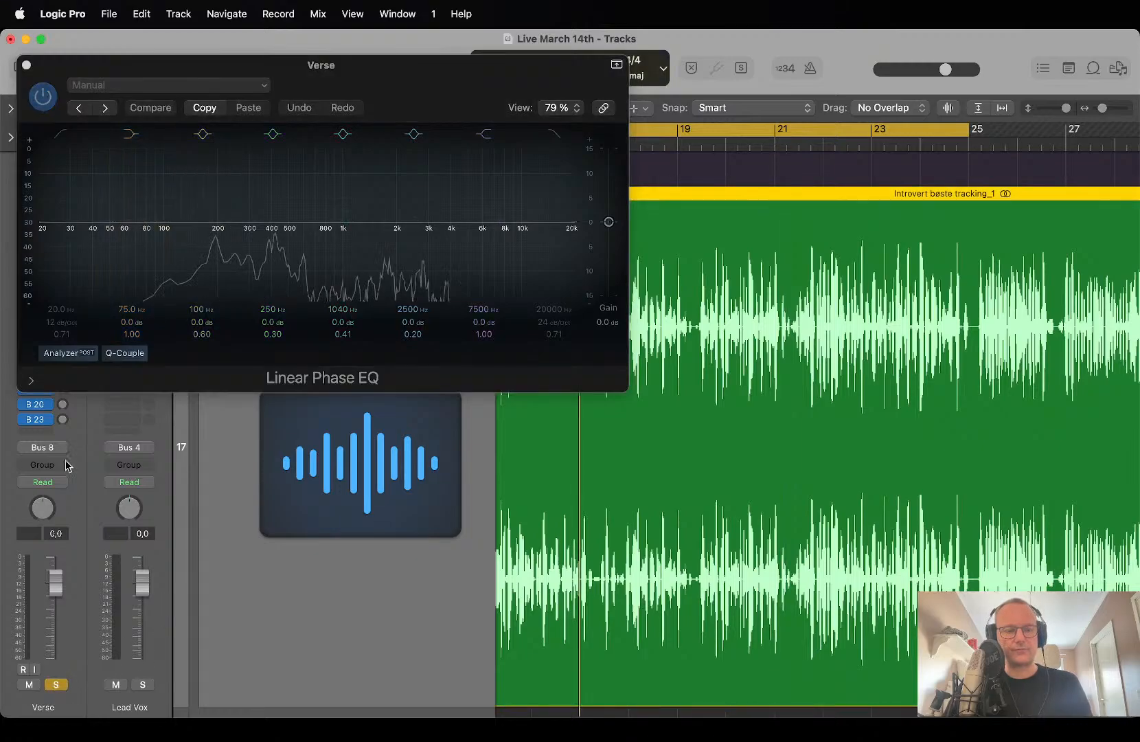
# Enable the Verse EQ's low cut at 122 Hz and cut the low mids by 2.7 dB at 402 Hz with Q 1.20.
pyautogui.click(61, 136)
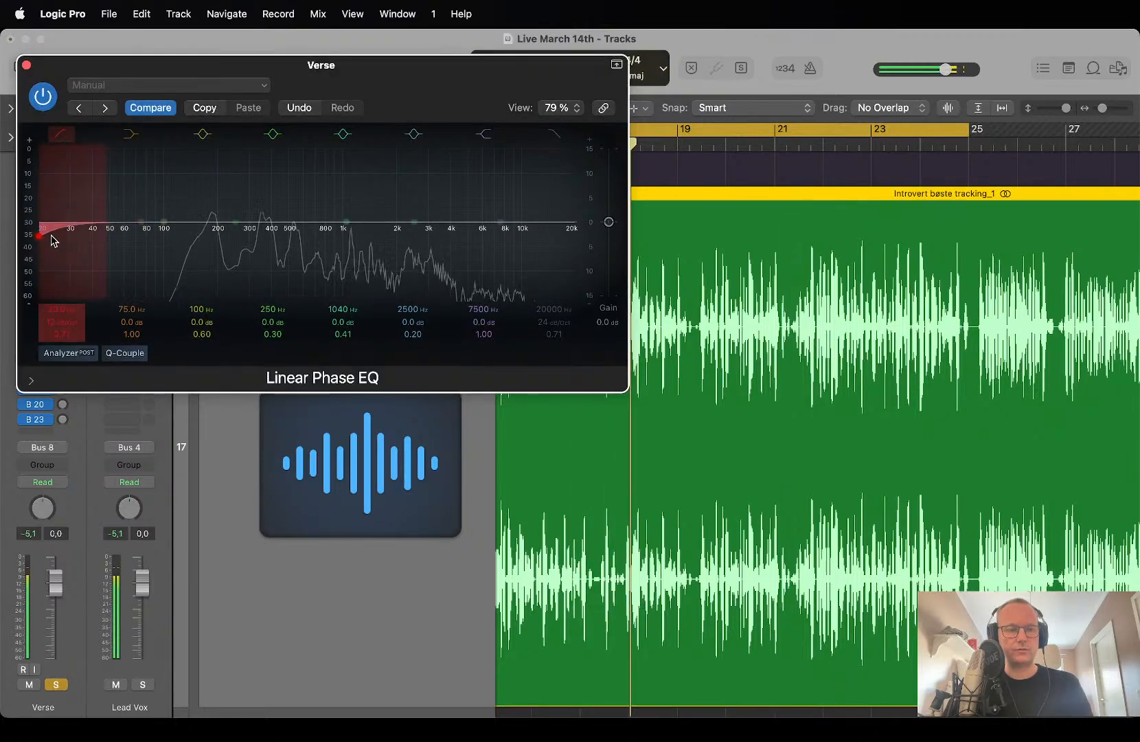
pyautogui.moveTo(156, 253); pyautogui.dragTo(215, 215)
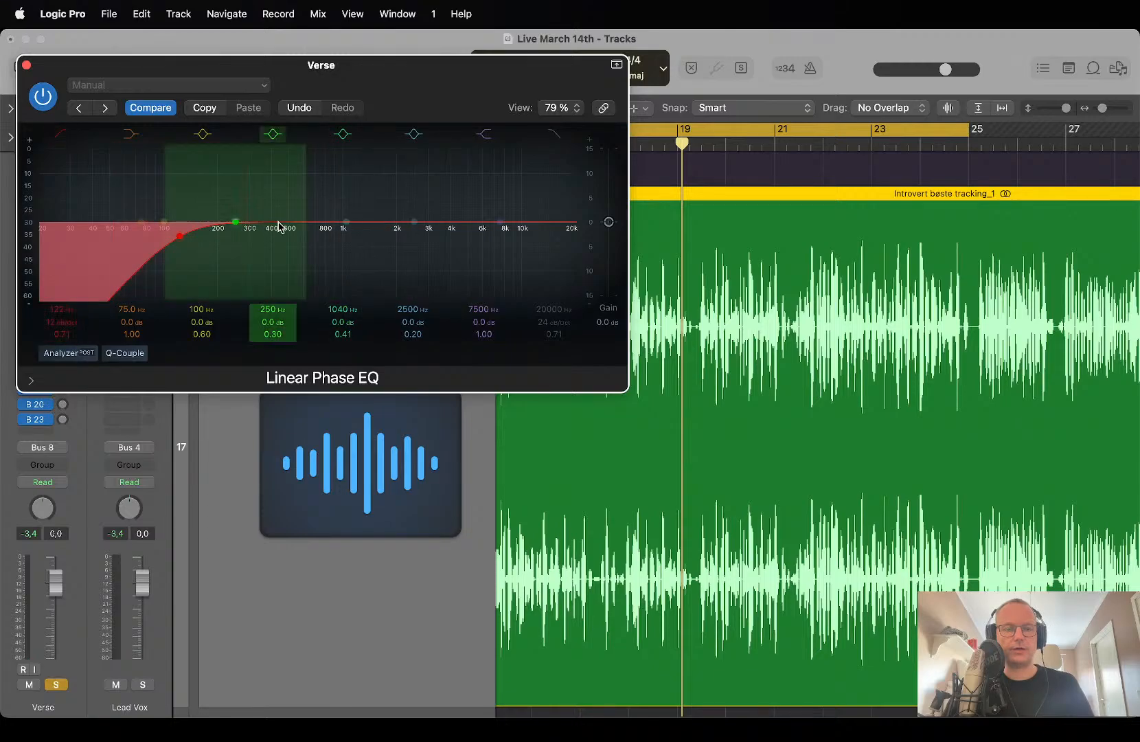
pyautogui.press('space')
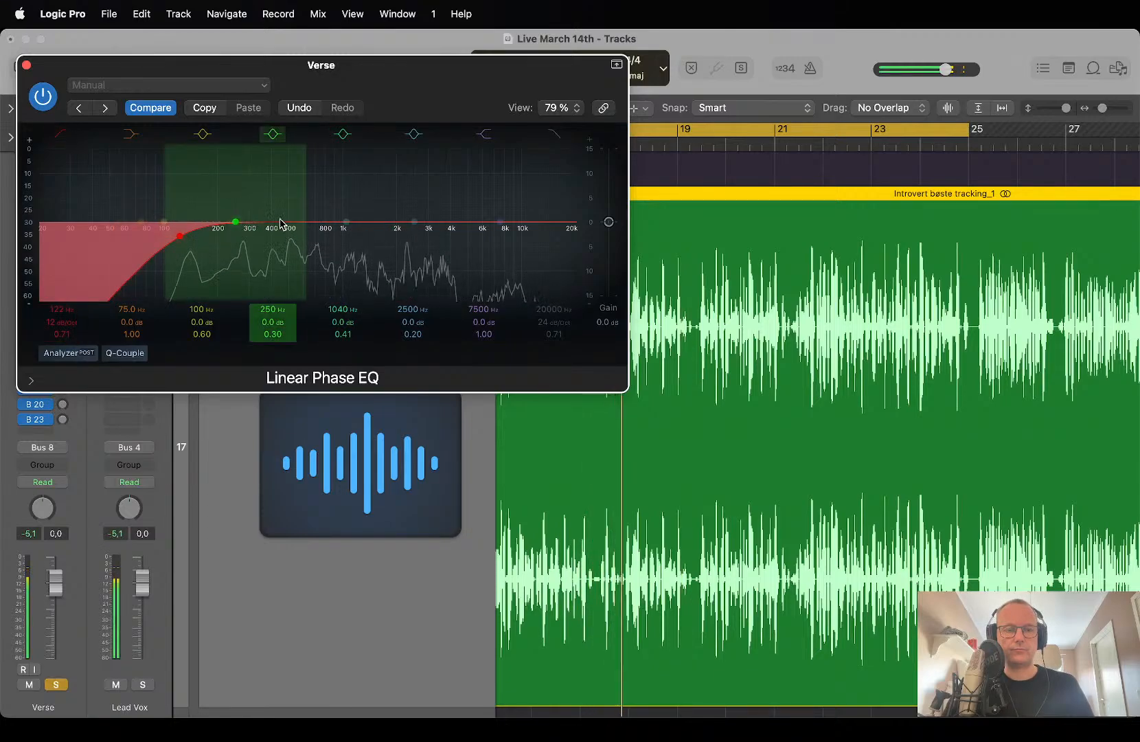
pyautogui.moveTo(280, 222)
pyautogui.mouseDown()
pyautogui.moveTo(242, 180)
pyautogui.moveTo(275, 180)
pyautogui.moveTo(242, 251)
pyautogui.moveTo(236, 129)
pyautogui.moveTo(205, 125)
pyautogui.moveTo(258, 129)
pyautogui.moveTo(279, 226)
pyautogui.moveTo(272, 253)
pyautogui.moveTo(272, 238)
pyautogui.mouseUp()
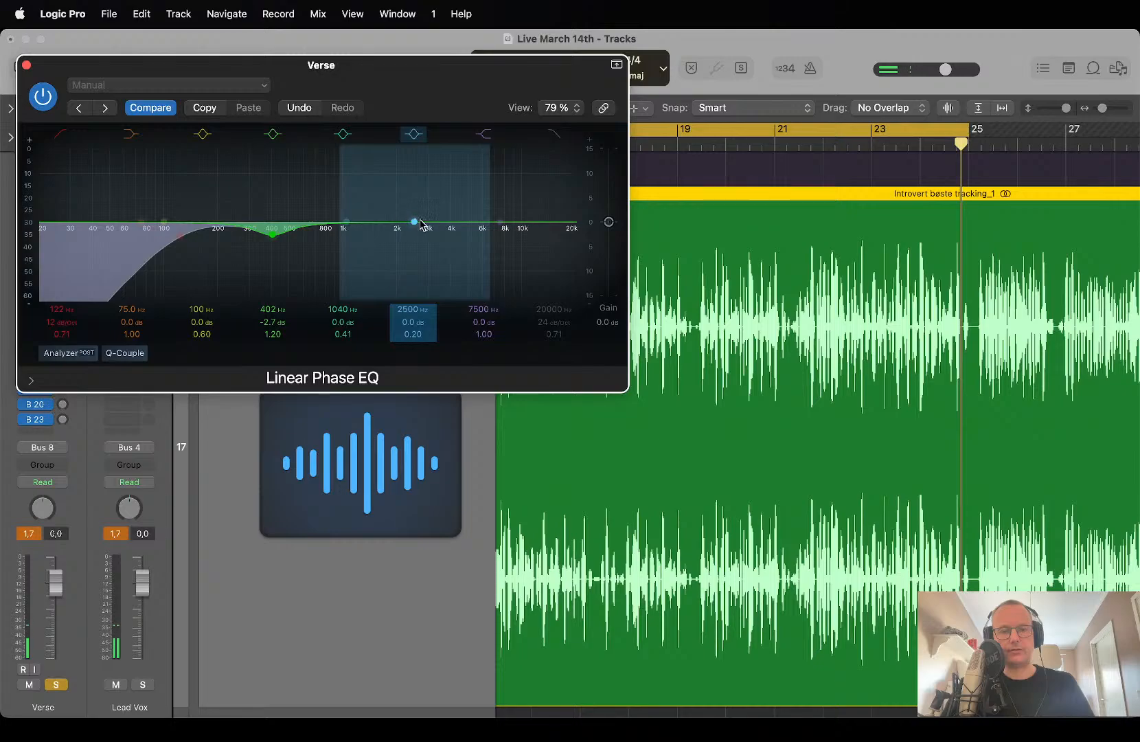
# Sweep a boosted upper-mid band with Q 2.00 through the soloed vocal, and set it to -2.6 dB at 2960 Hz.
pyautogui.moveTo(415, 222); pyautogui.dragTo(415, 168)
pyautogui.scroll(3, 415, 168)
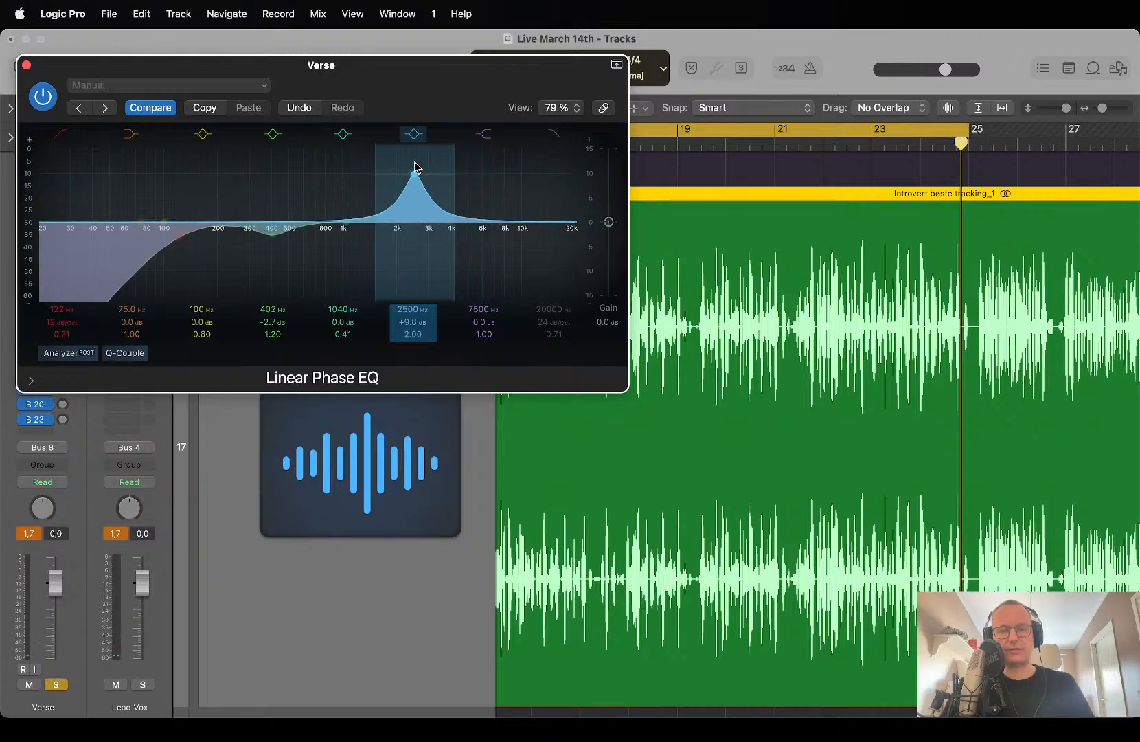
pyautogui.moveTo(415, 175); pyautogui.dragTo(388, 175)
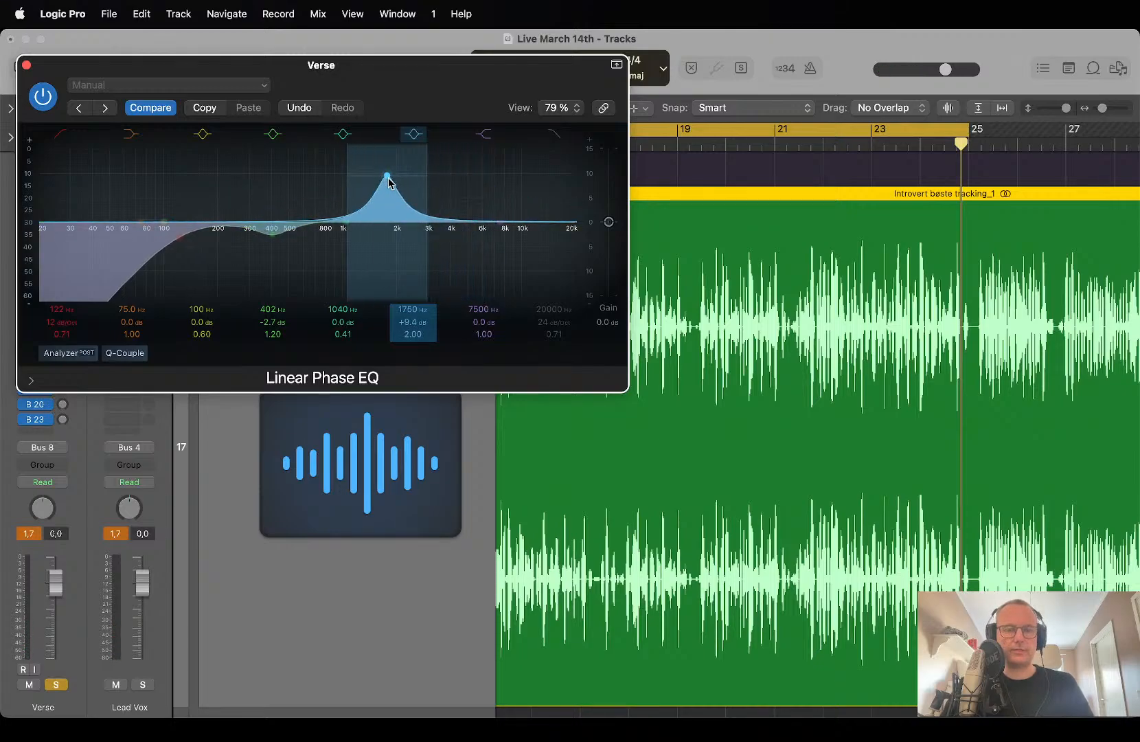
pyautogui.press('space')
pyautogui.moveTo(400, 221); pyautogui.dragTo(389, 215)
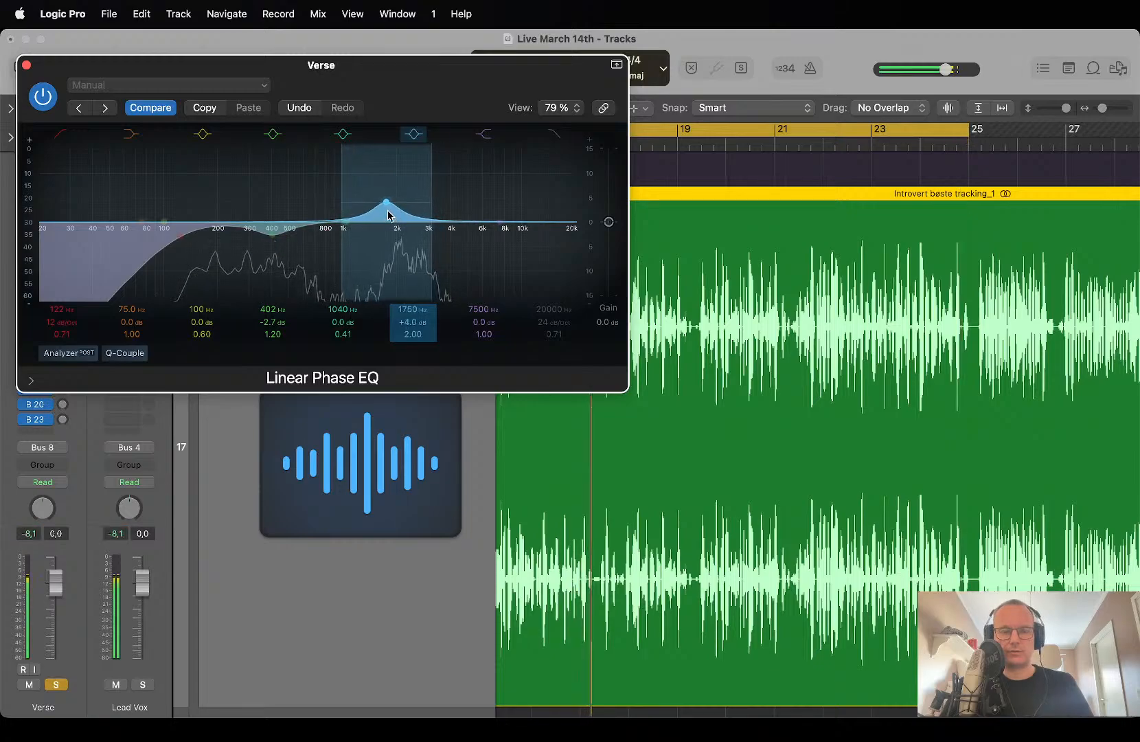
pyautogui.moveTo(379, 165); pyautogui.dragTo(428, 159)
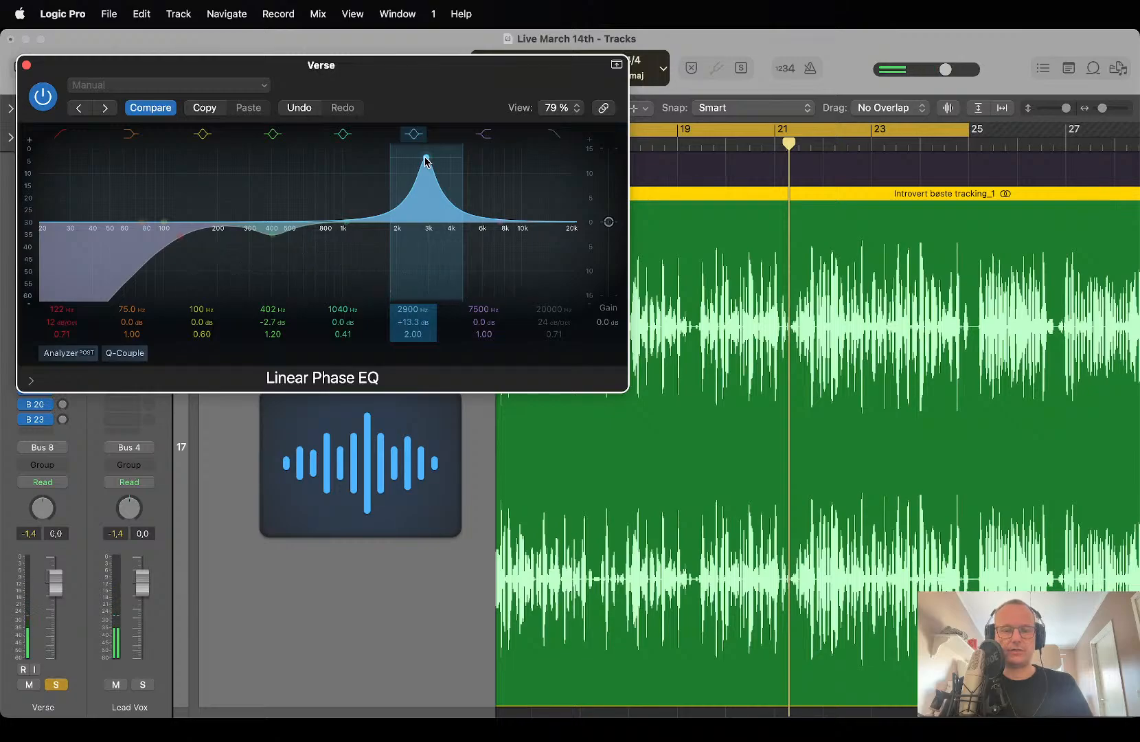
pyautogui.moveTo(425, 157); pyautogui.dragTo(429, 235)
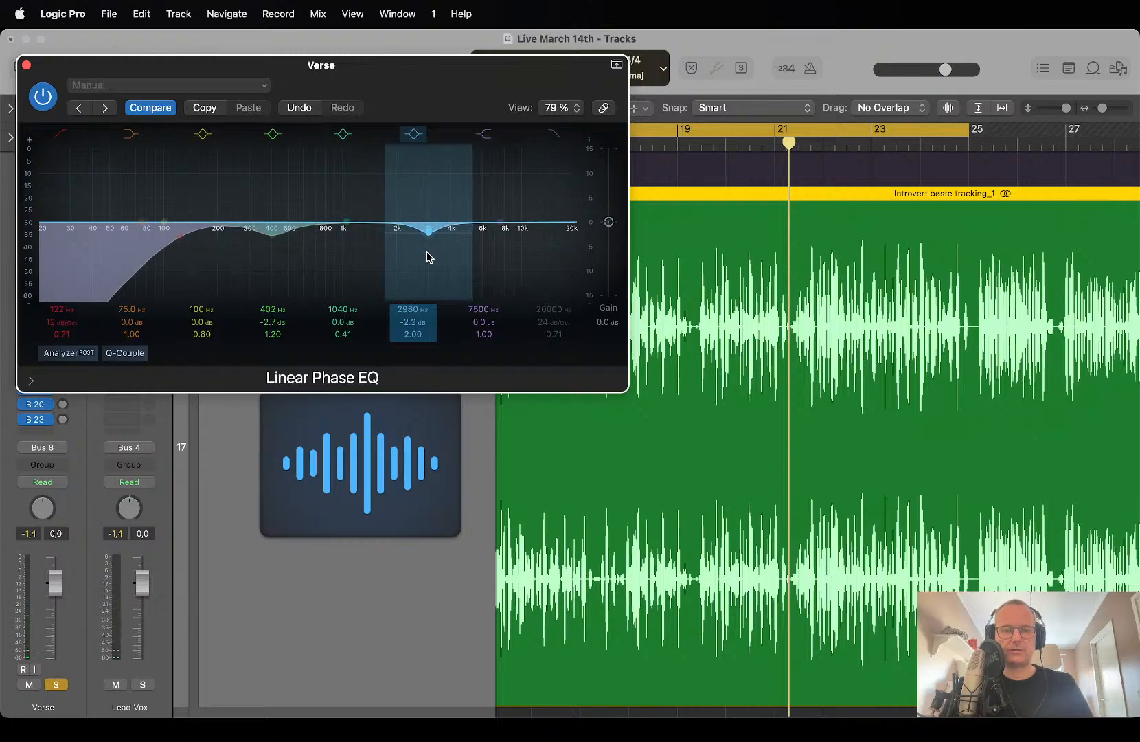
pyautogui.moveTo(427, 255)
pyautogui.mouseDown()
pyautogui.moveTo(426, 291)
pyautogui.moveTo(427, 257)
pyautogui.mouseUp()
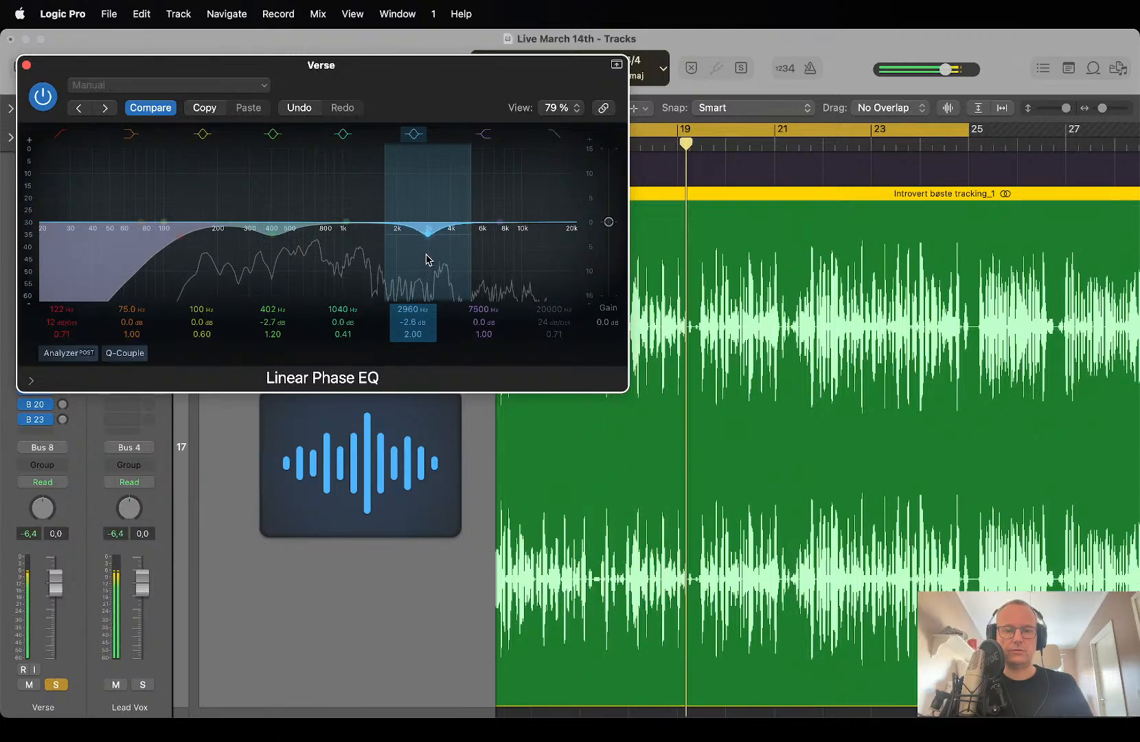
# Compare the soloed Verse vocal with the Linear Phase EQ bypassed and active.
pyautogui.click(42, 97)
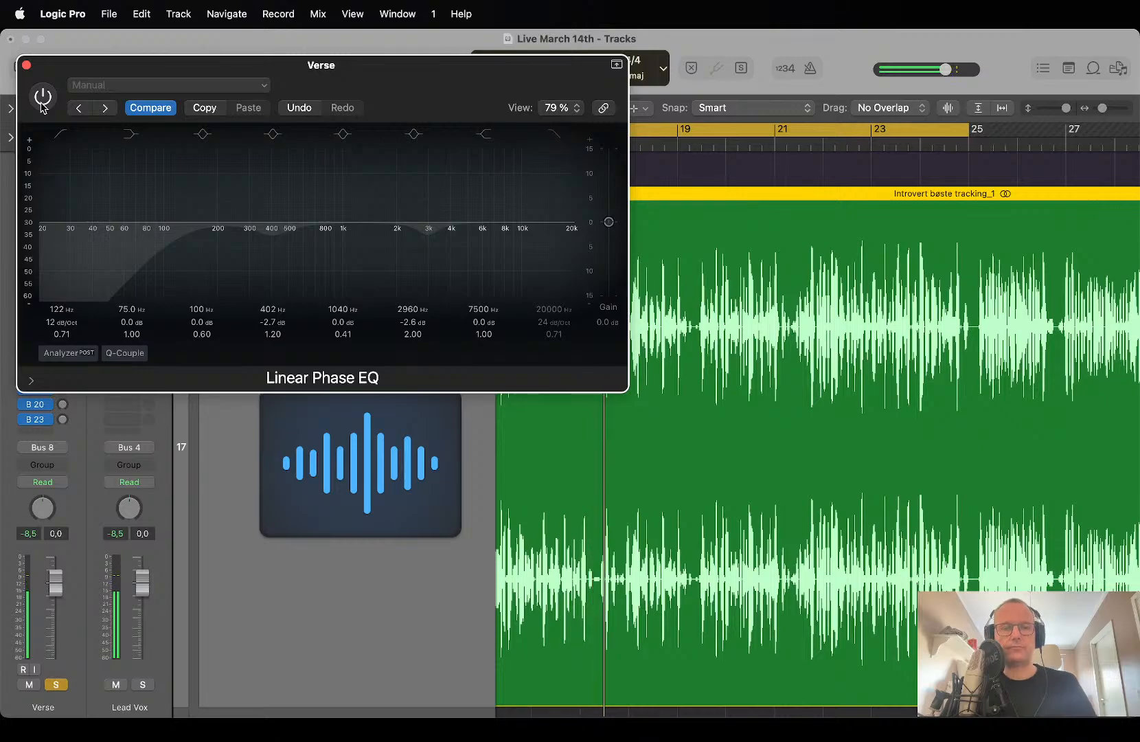
pyautogui.click(42, 98)
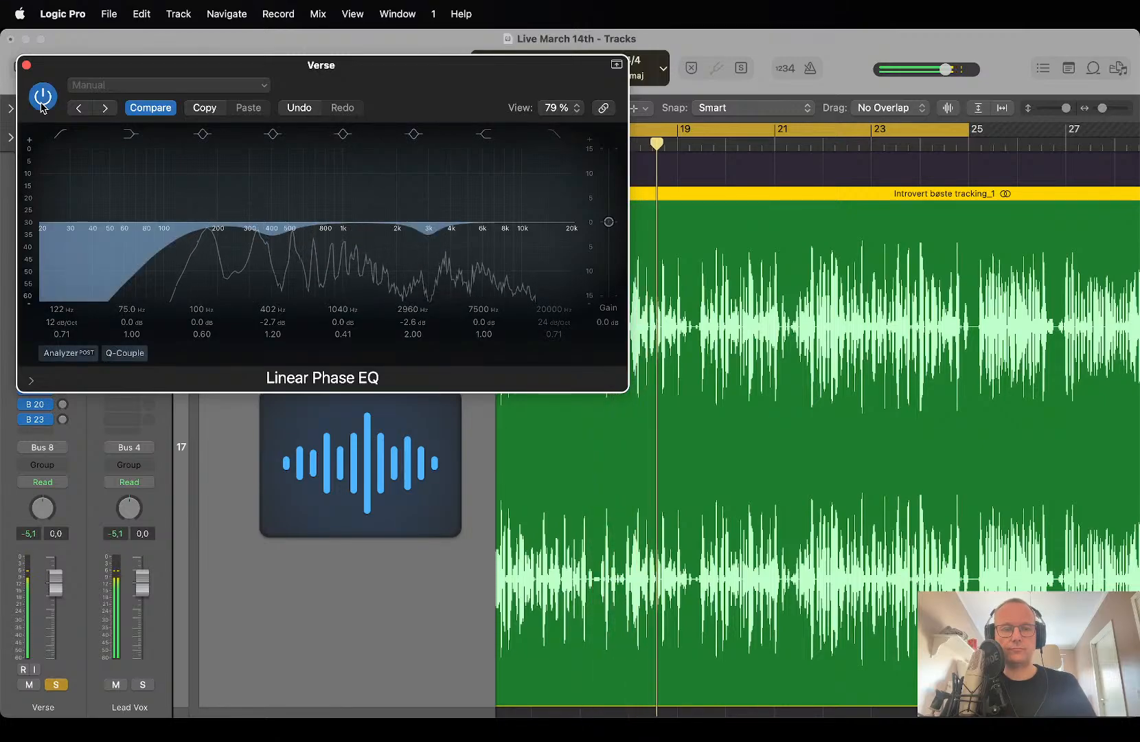
pyautogui.click(42, 101)
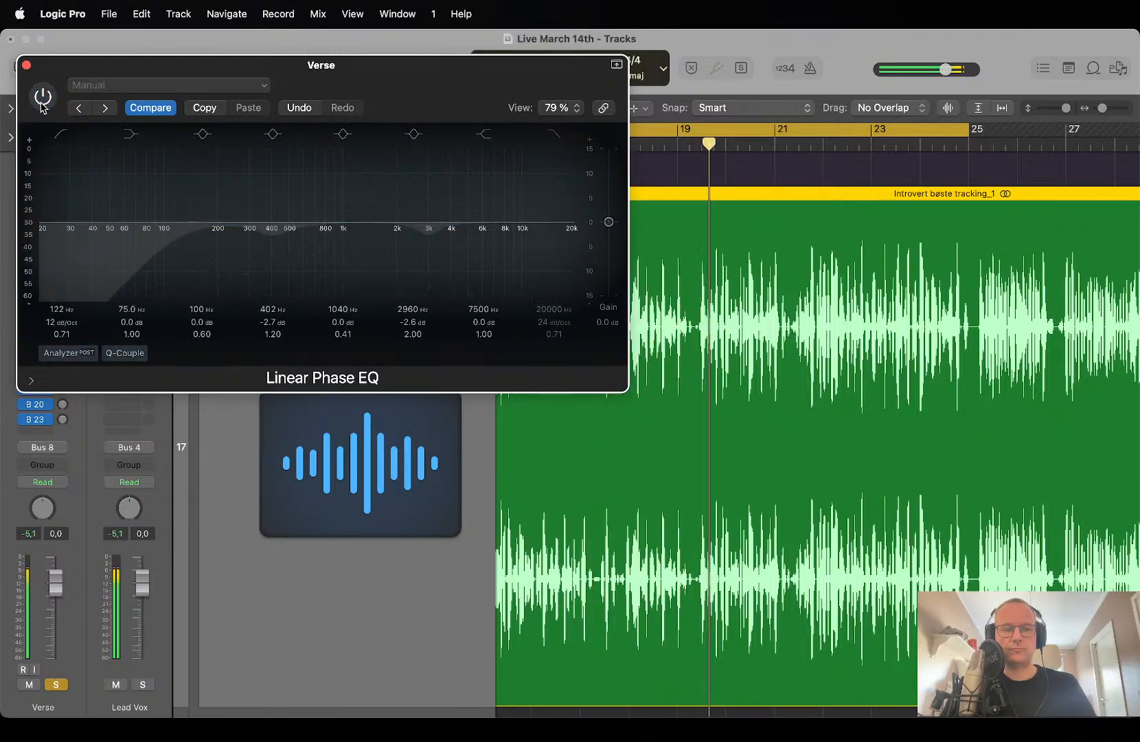
pyautogui.click(42, 101)
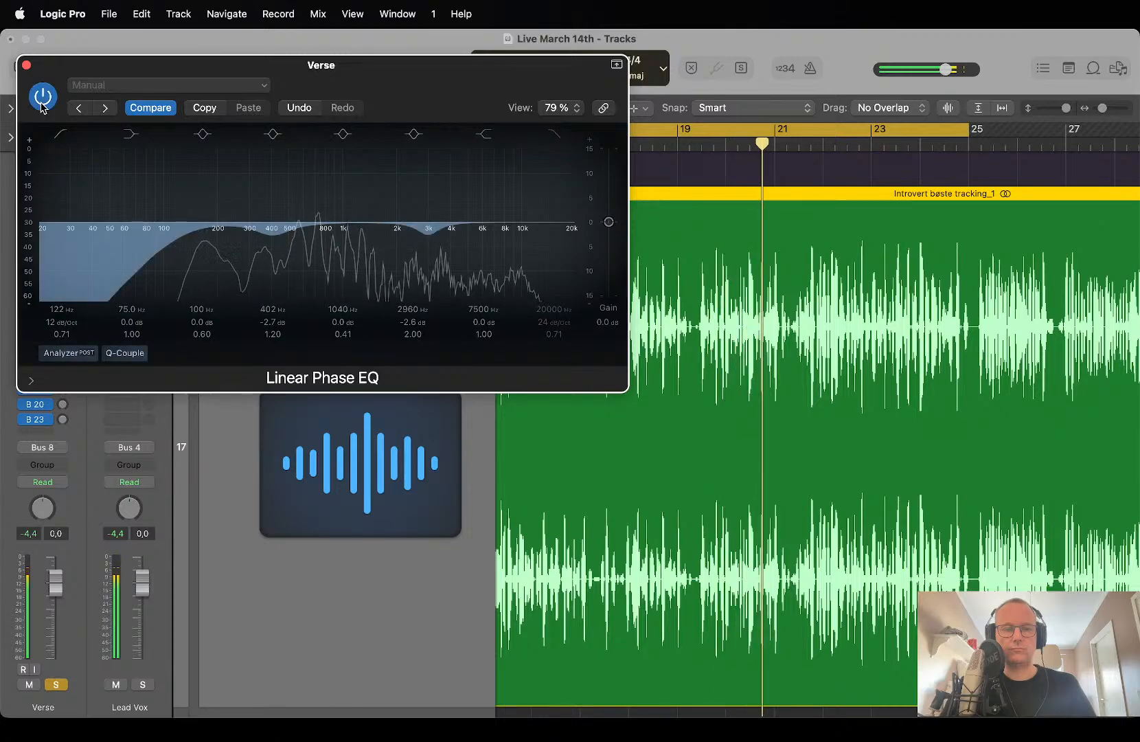
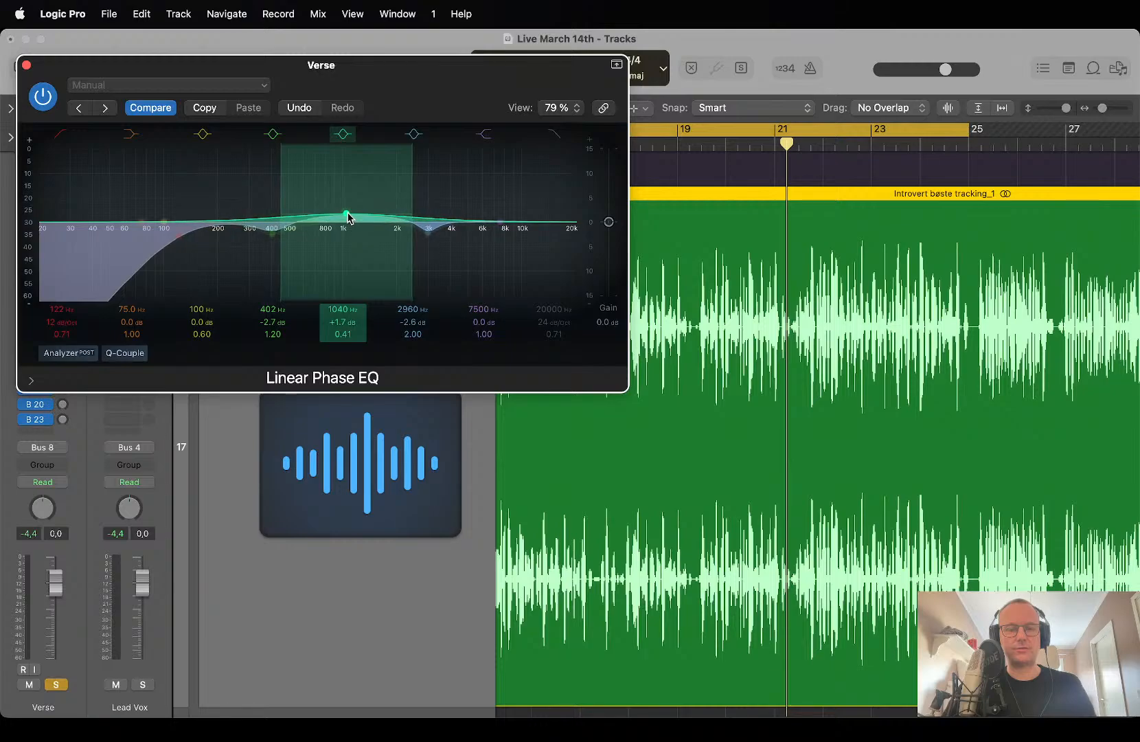
# Set a broad mid boost of 0.8 dB at 1070 Hz with Q 0.41, comparing against bypass during playback, and close the Verse EQ.
pyautogui.press('space')
pyautogui.moveTo(348, 217)
pyautogui.mouseDown()
pyautogui.moveTo(348, 188)
pyautogui.moveTo(350, 218)
pyautogui.mouseUp()
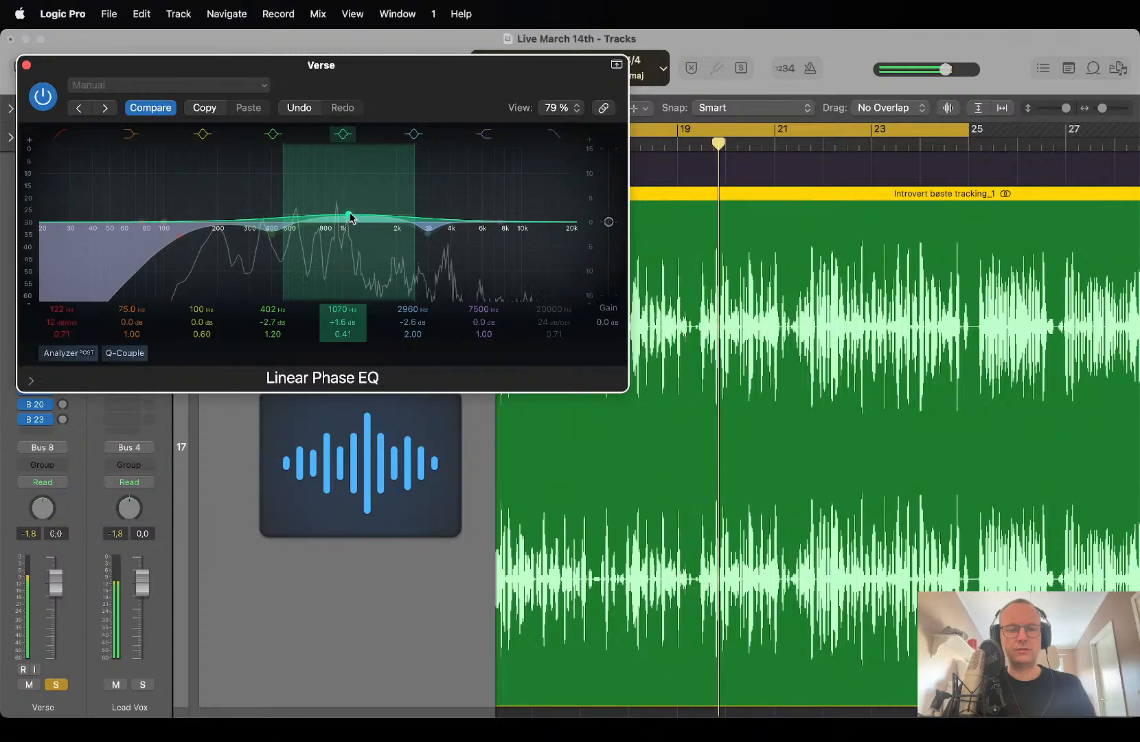
pyautogui.click(43, 96)
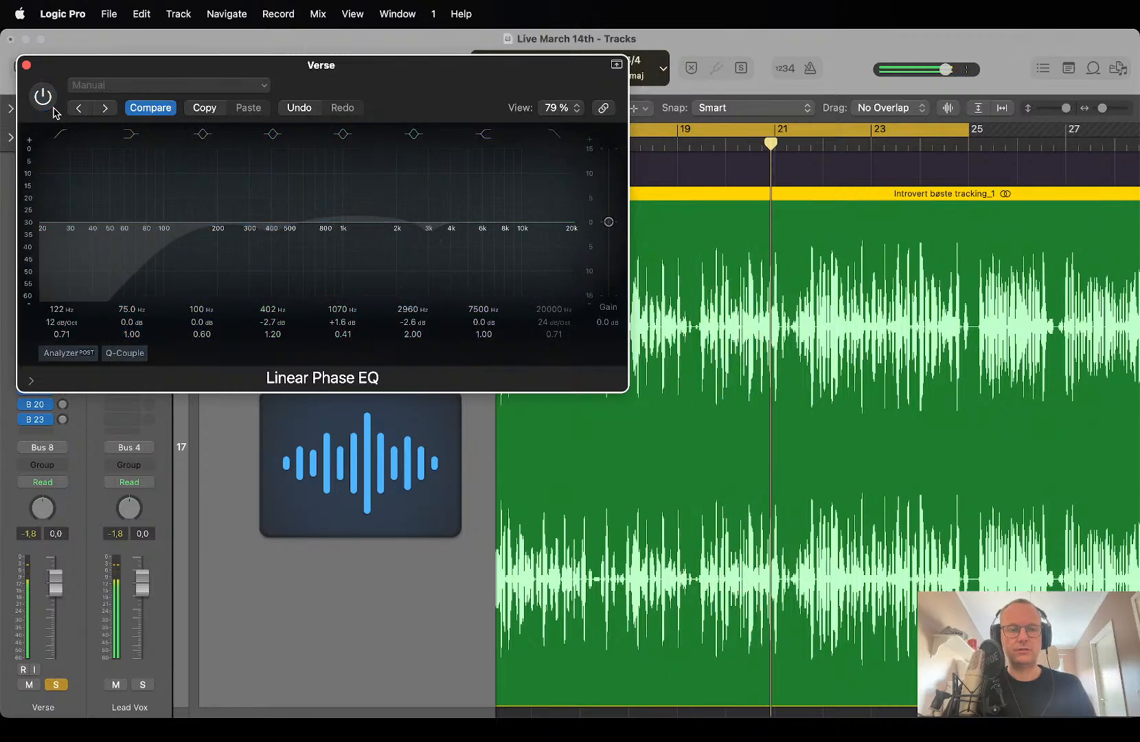
pyautogui.click(42, 97)
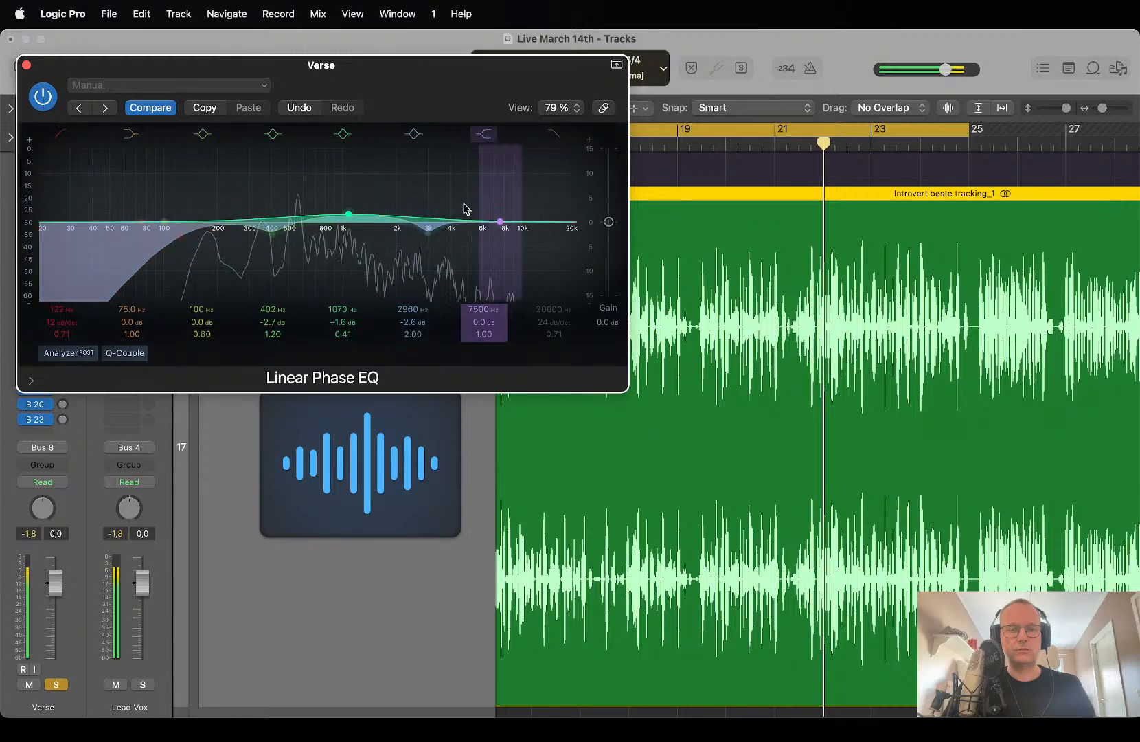
pyautogui.moveTo(350, 221); pyautogui.dragTo(350, 225)
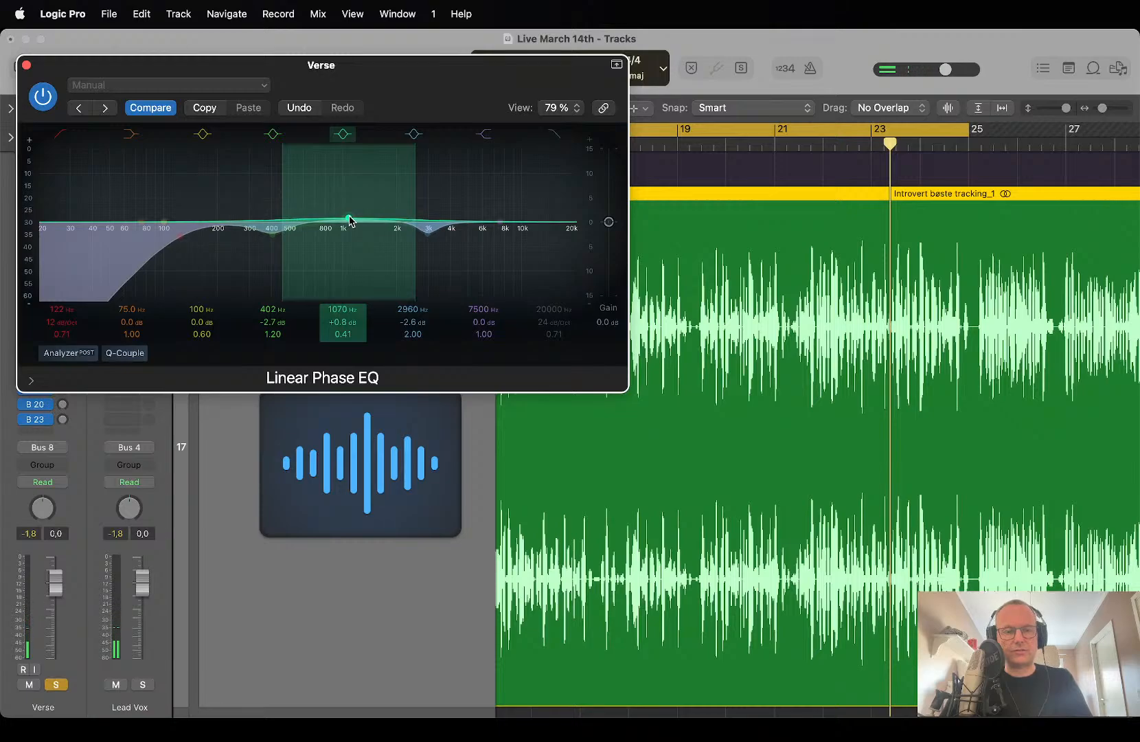
pyautogui.click(26, 64)
pyautogui.press('space')
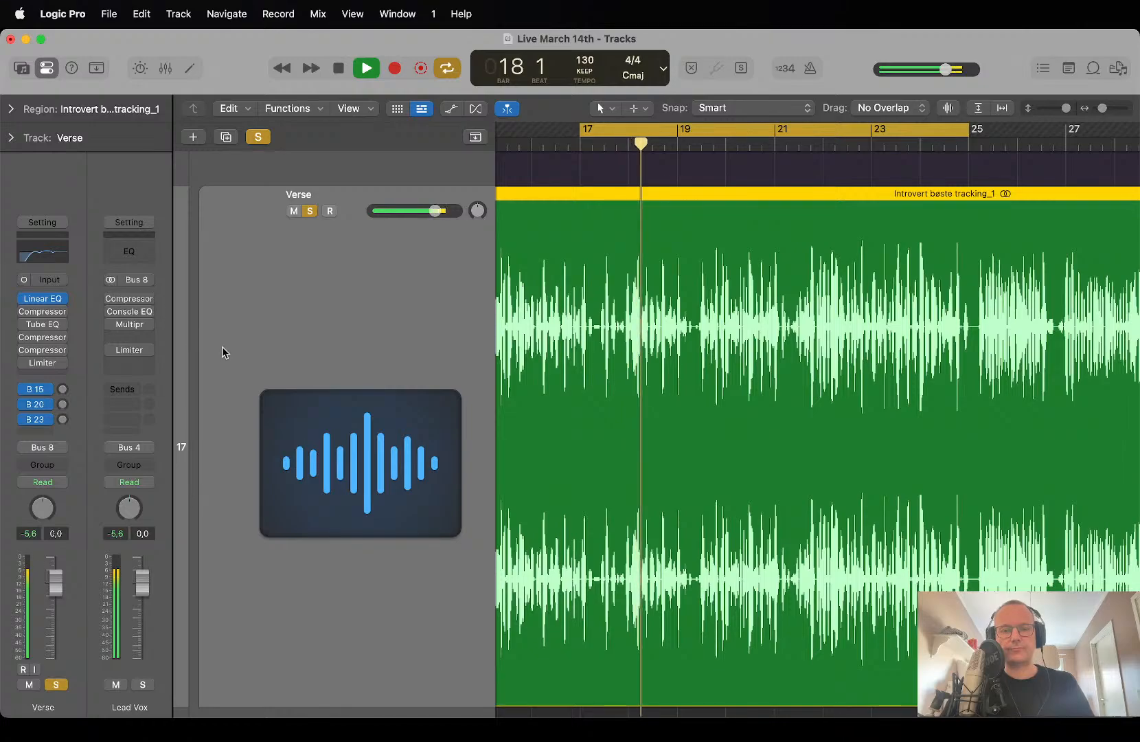
pyautogui.press('space')
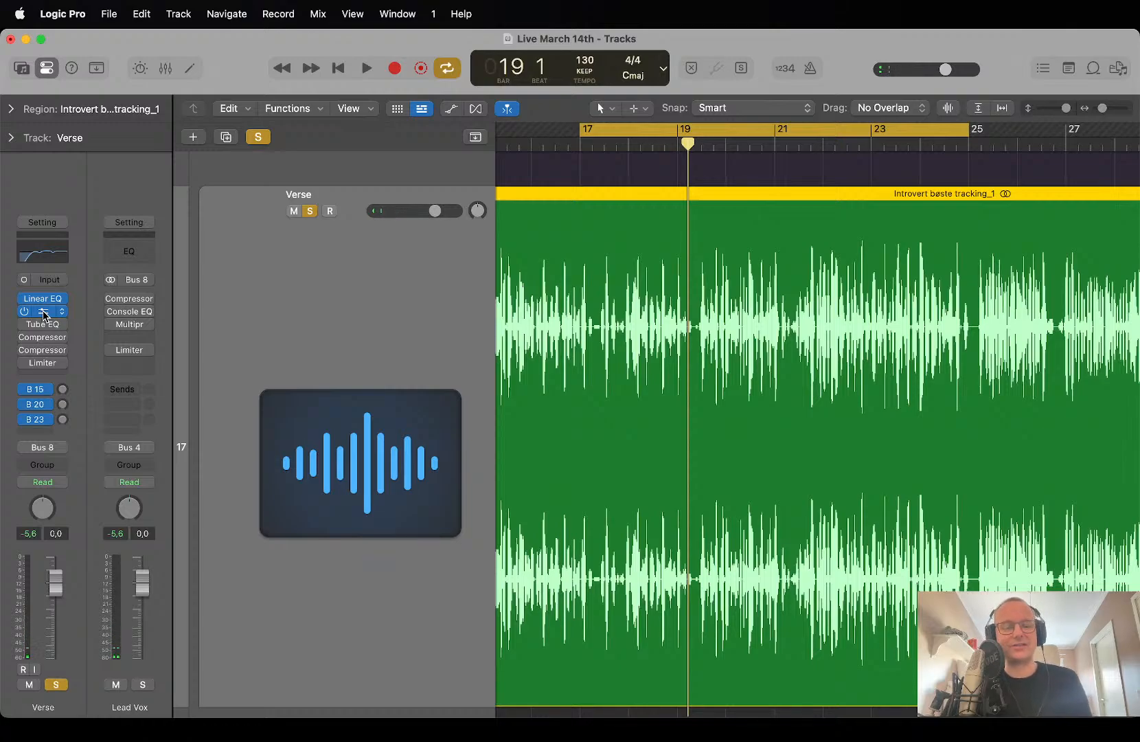
# Open the first Compressor on the Verse track during soloed playback and set its threshold to -17 dB.
pyautogui.press('super+Tab')
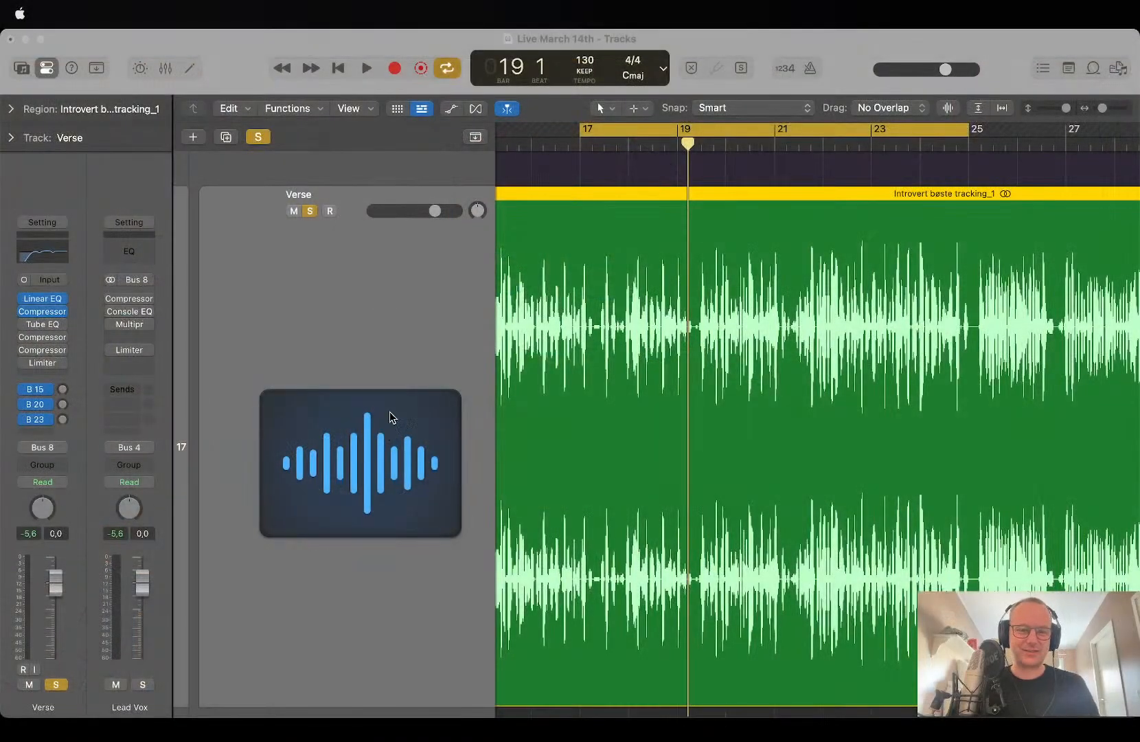
pyautogui.click(578, 351)
pyautogui.press('space')
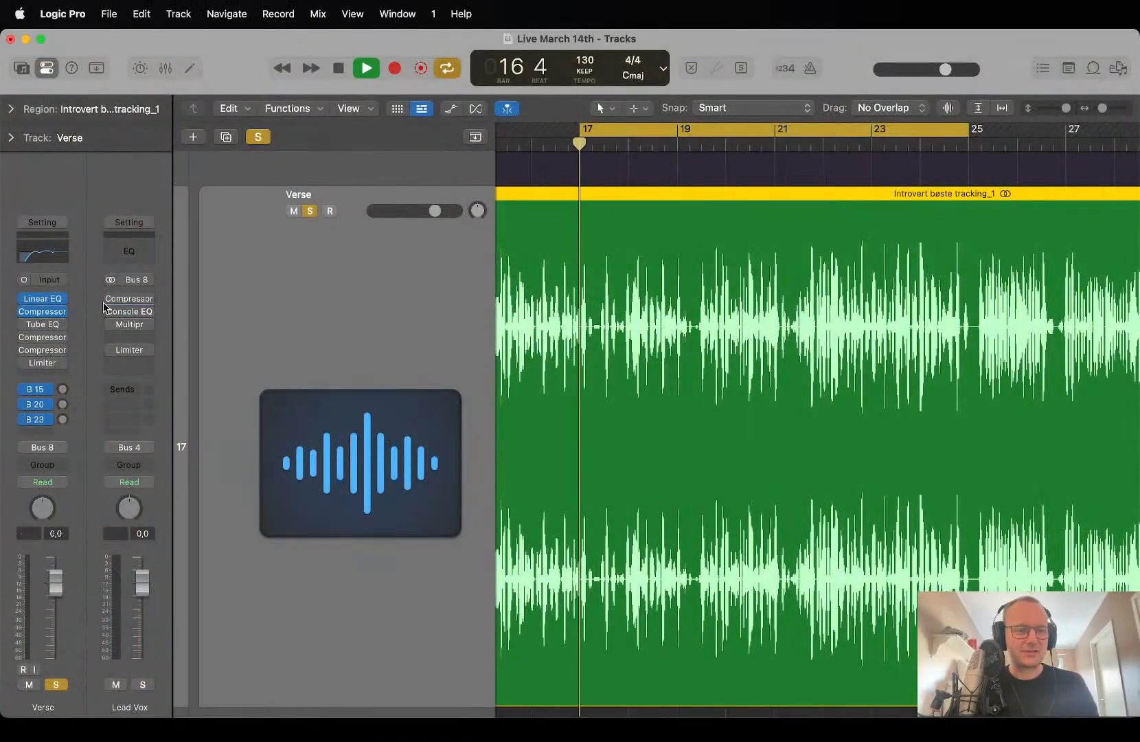
pyautogui.click(41, 311)
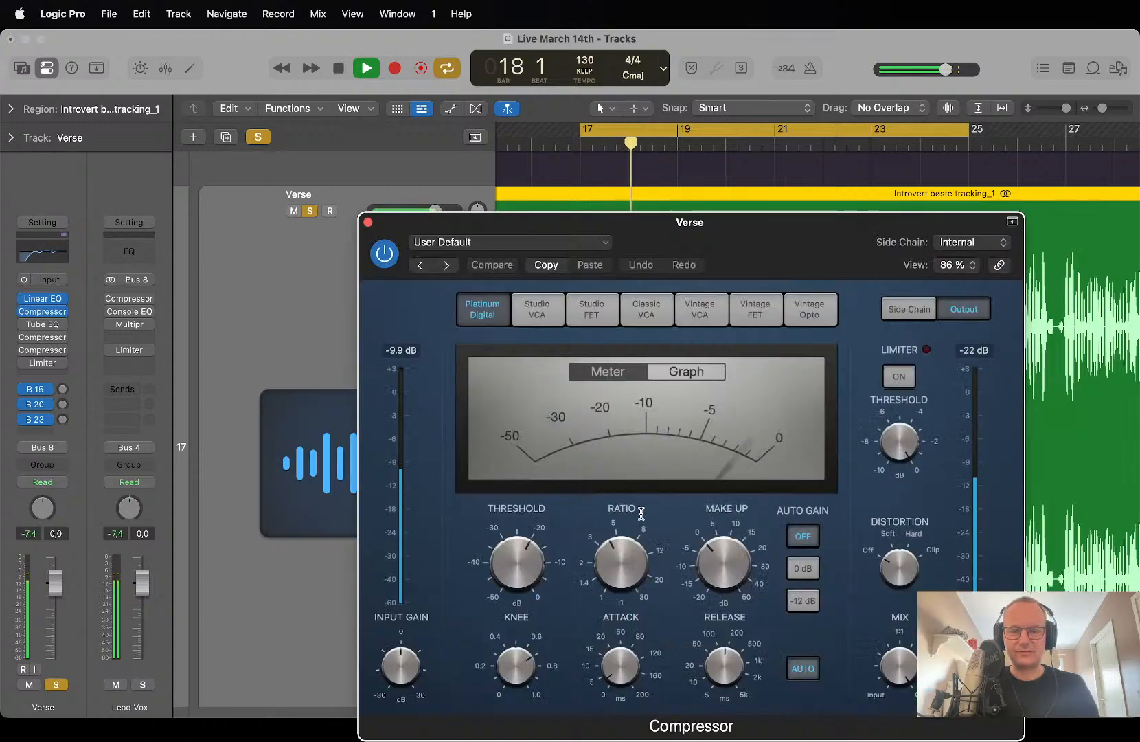
pyautogui.moveTo(513, 558); pyautogui.dragTo(513, 560)
pyautogui.doubleClick(513, 560)
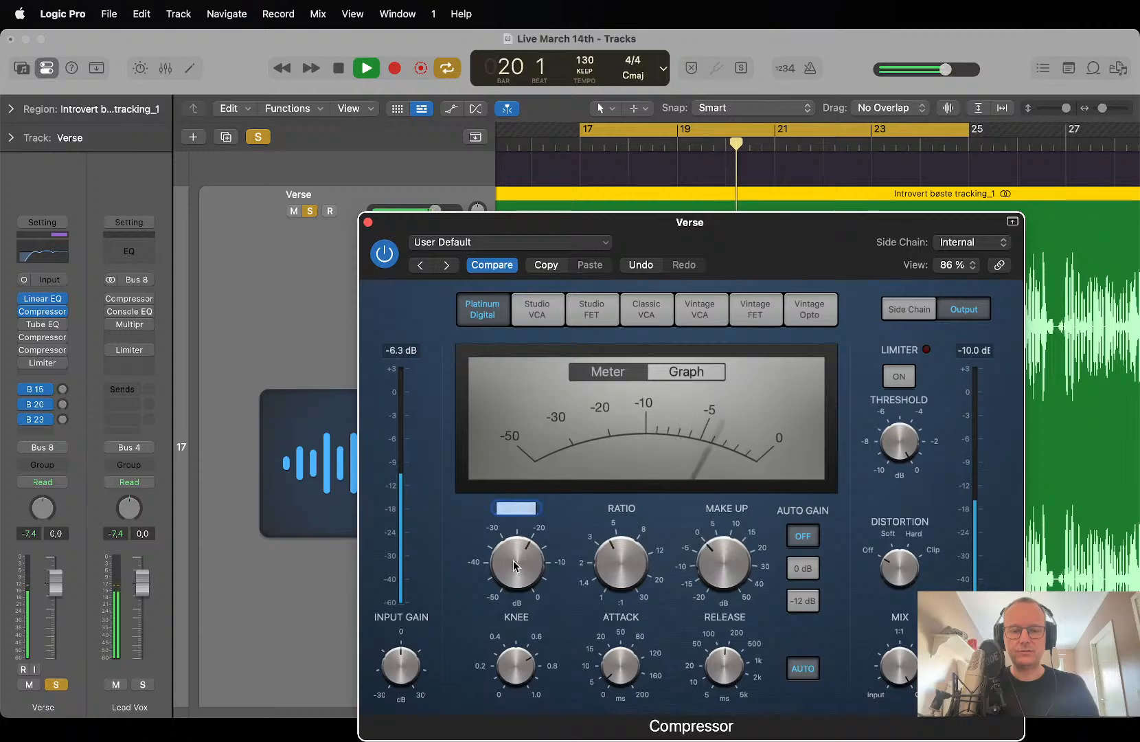
pyautogui.write('-20')
pyautogui.press('Return')
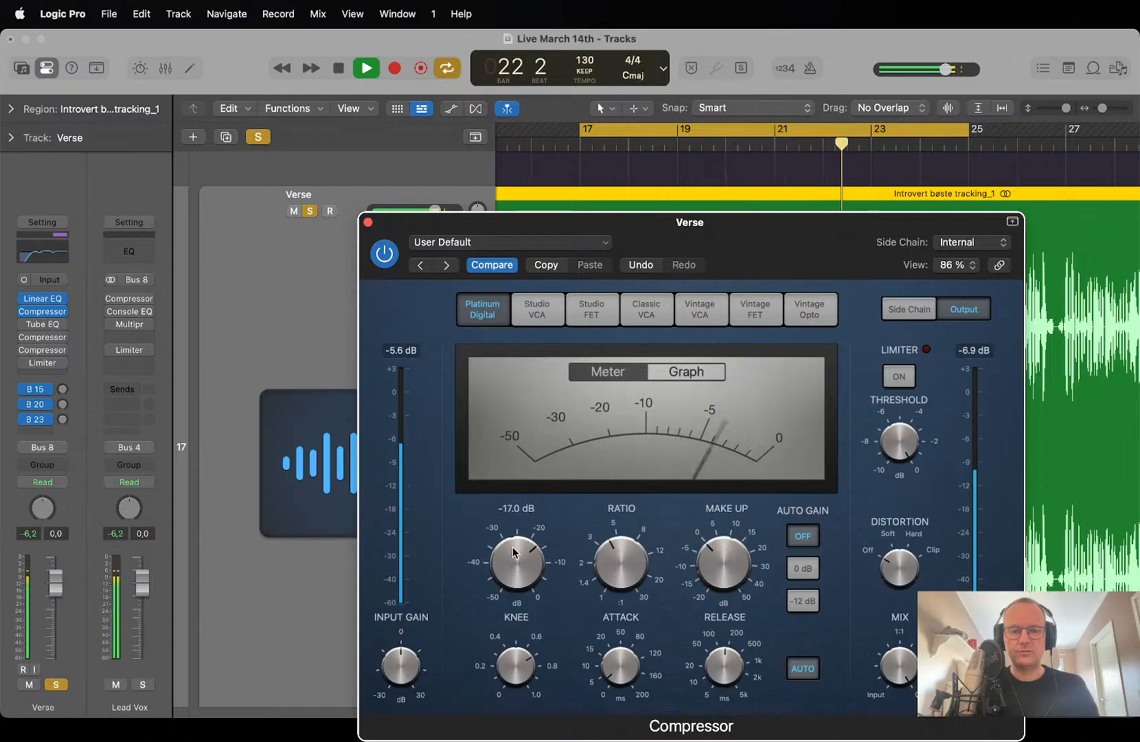
pyautogui.moveTo(719, 245); pyautogui.dragTo(479, 123)
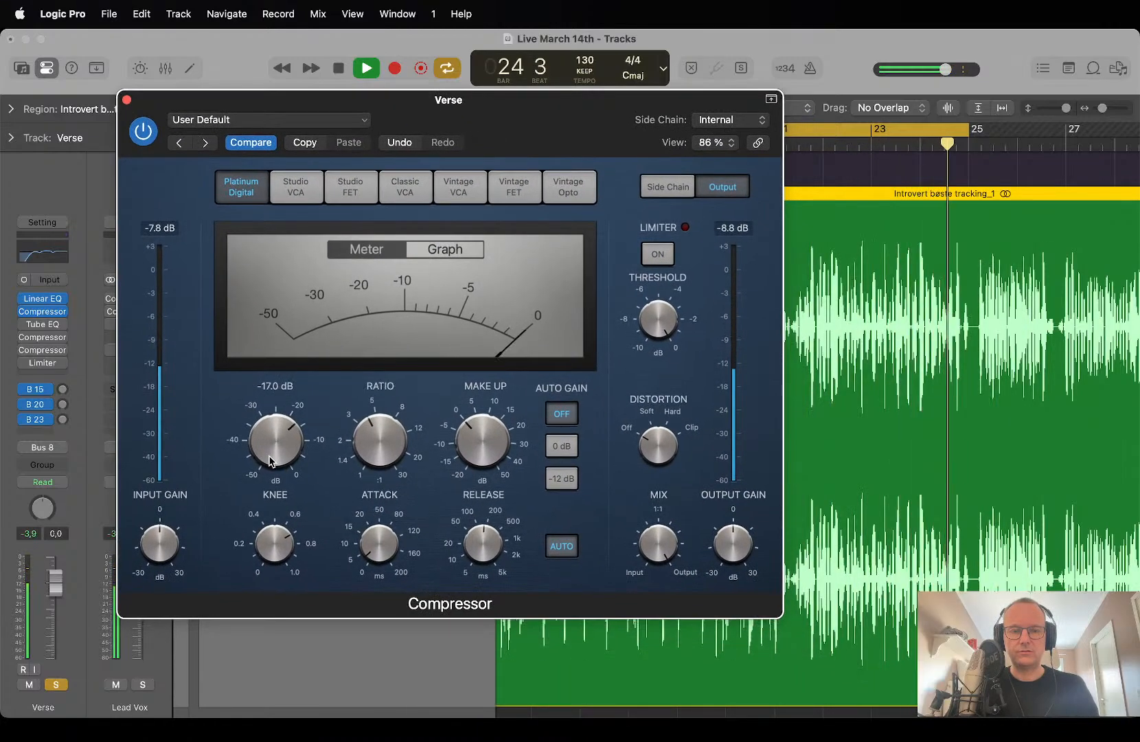
pyautogui.press('space')
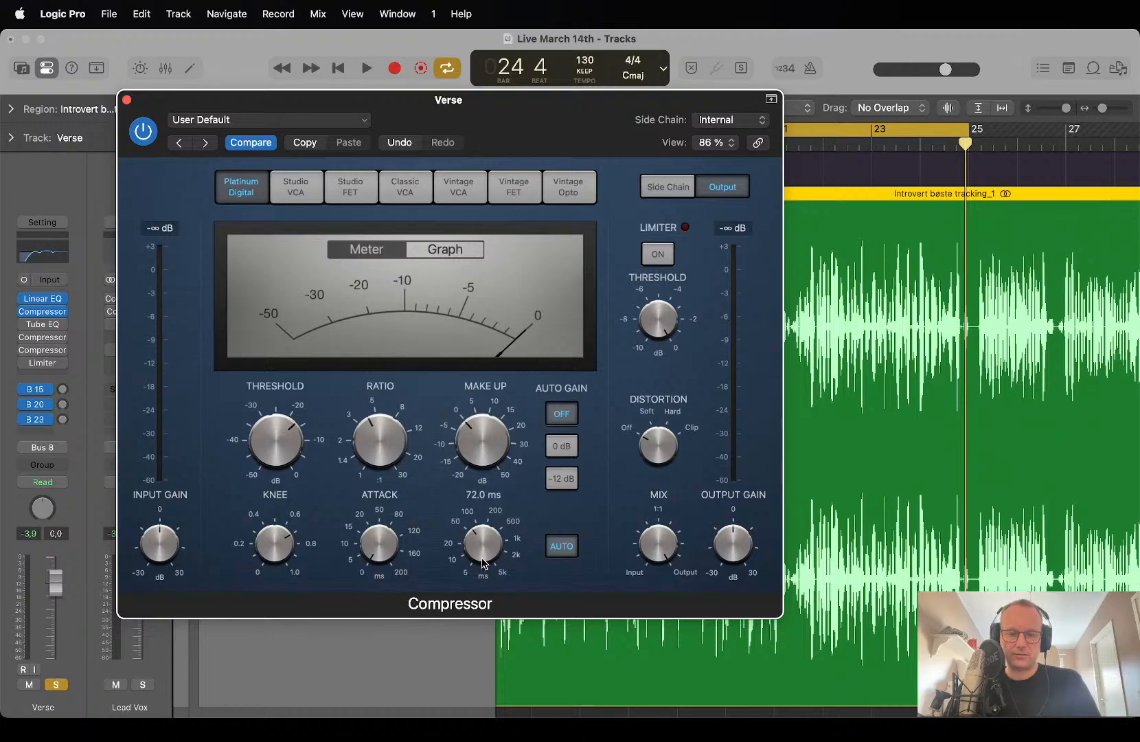
# Move the Compressor window off the arrangement and examine the Verse region's peaks and level differences at several zoom levels.
pyautogui.moveTo(583, 141); pyautogui.dragTo(316, 168)
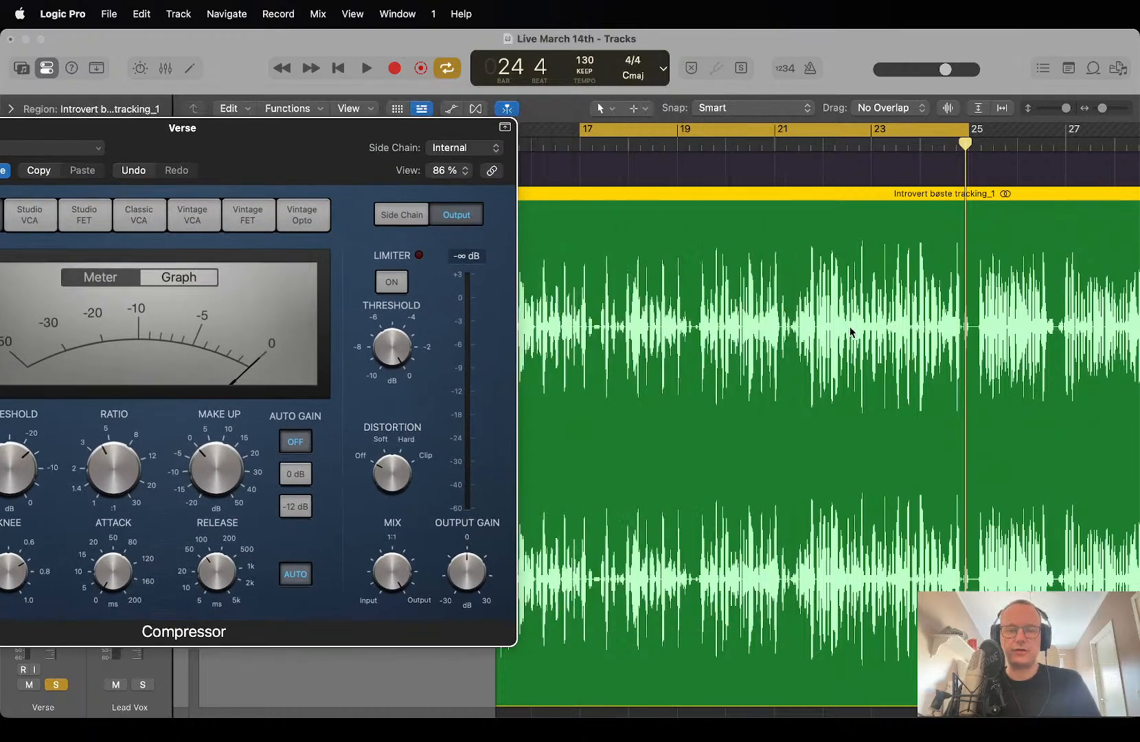
pyautogui.press('z')
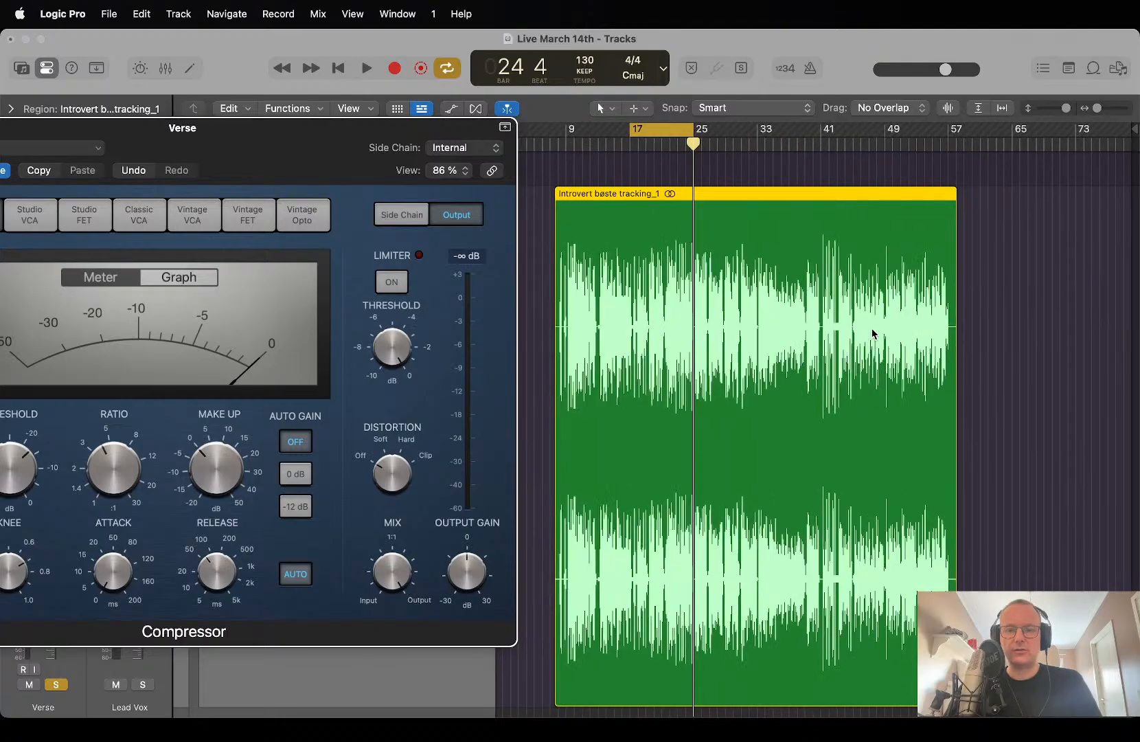
pyautogui.scroll(5, 872, 334)
pyautogui.scroll(-5, 872, 334)
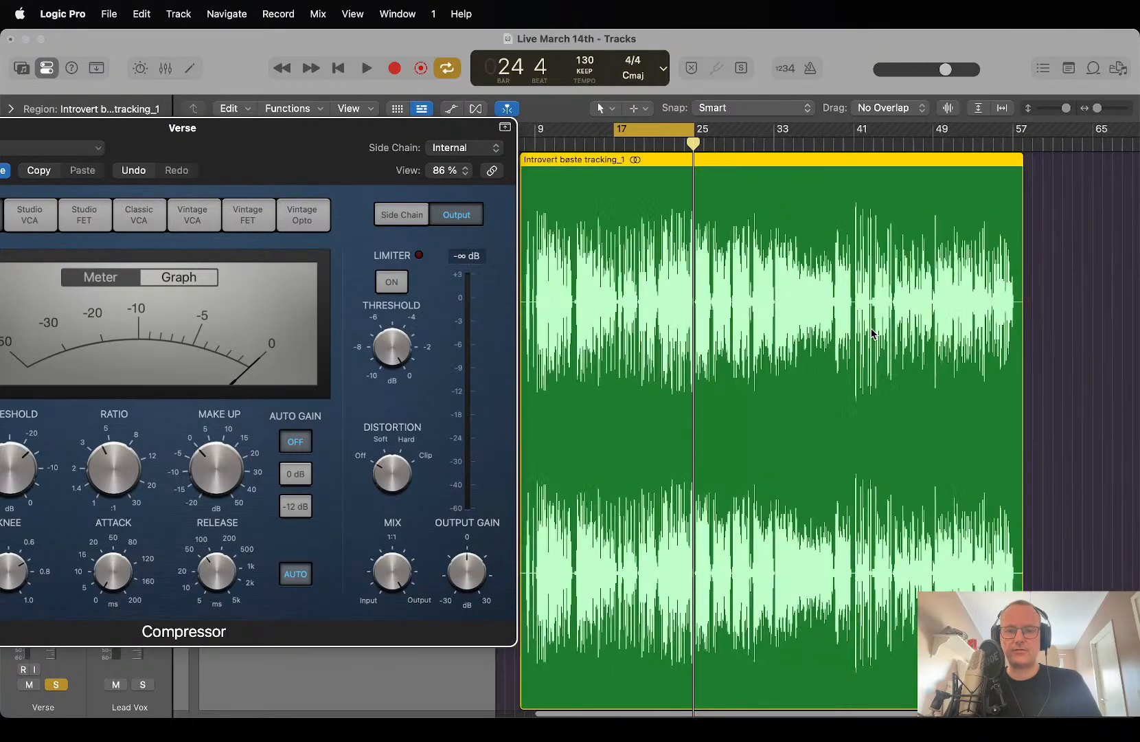
pyautogui.scroll(5, 872, 334)
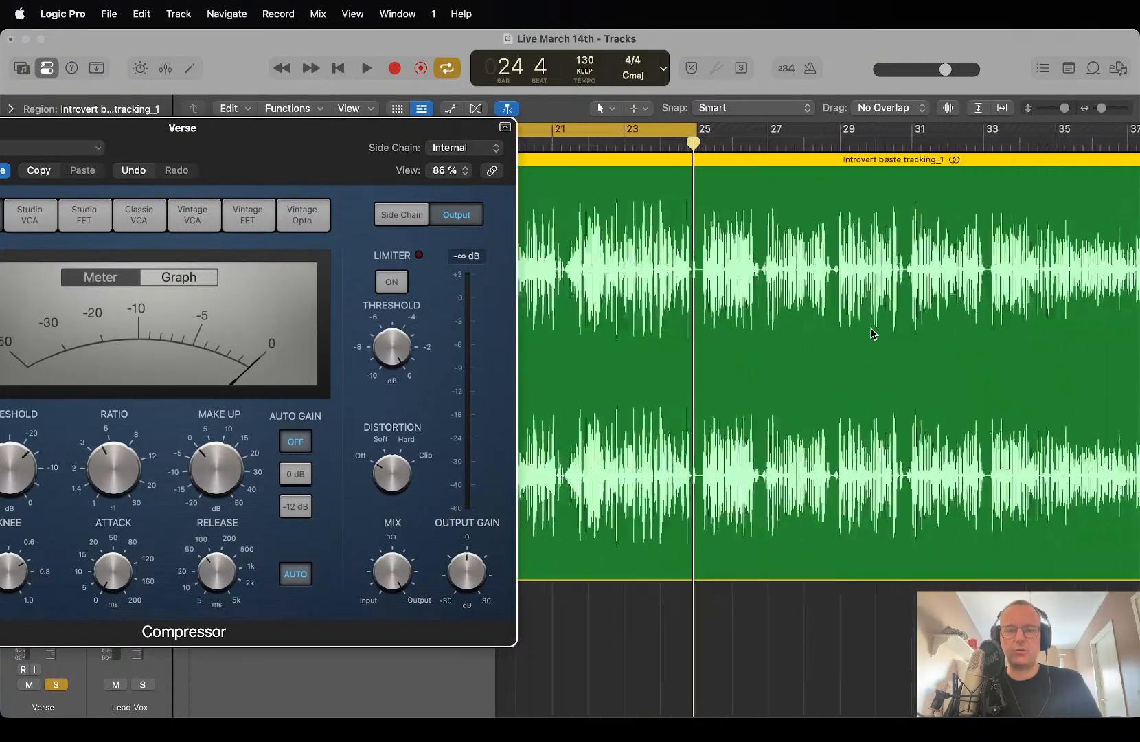
pyautogui.scroll(5, 872, 334)
pyautogui.scroll(-6, 873, 334)
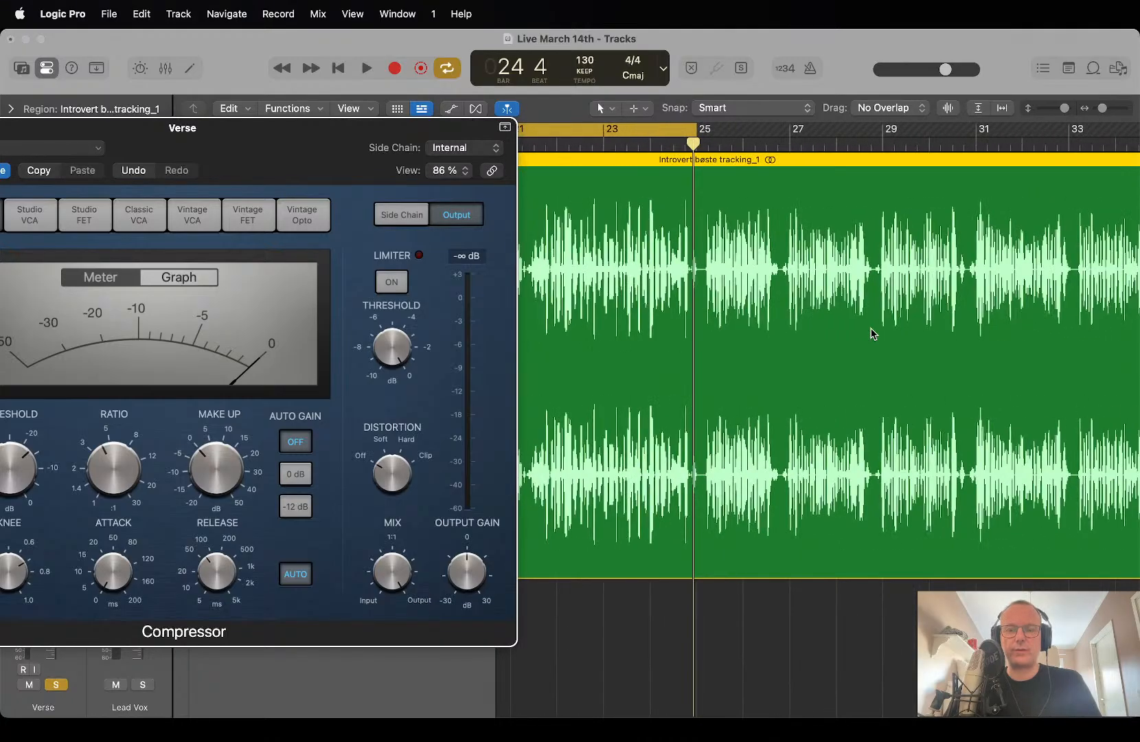
pyautogui.scroll(2, 872, 334)
pyautogui.scroll(8, 872, 334)
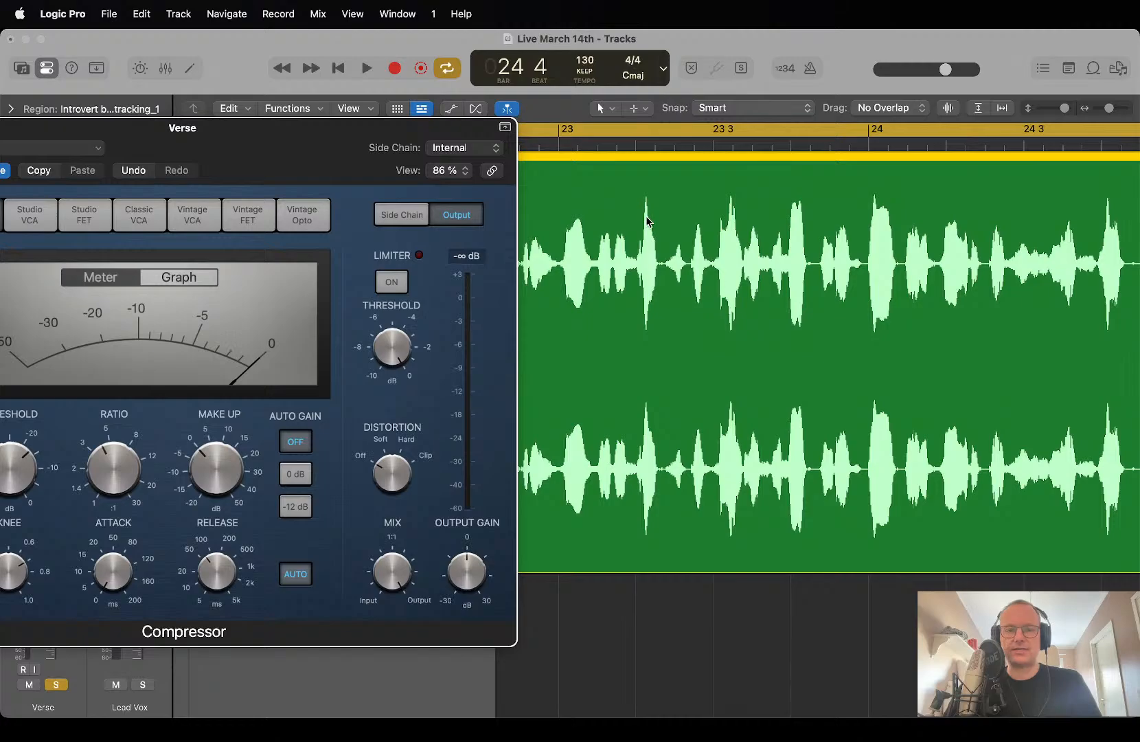
pyautogui.scroll(-5, 839, 242)
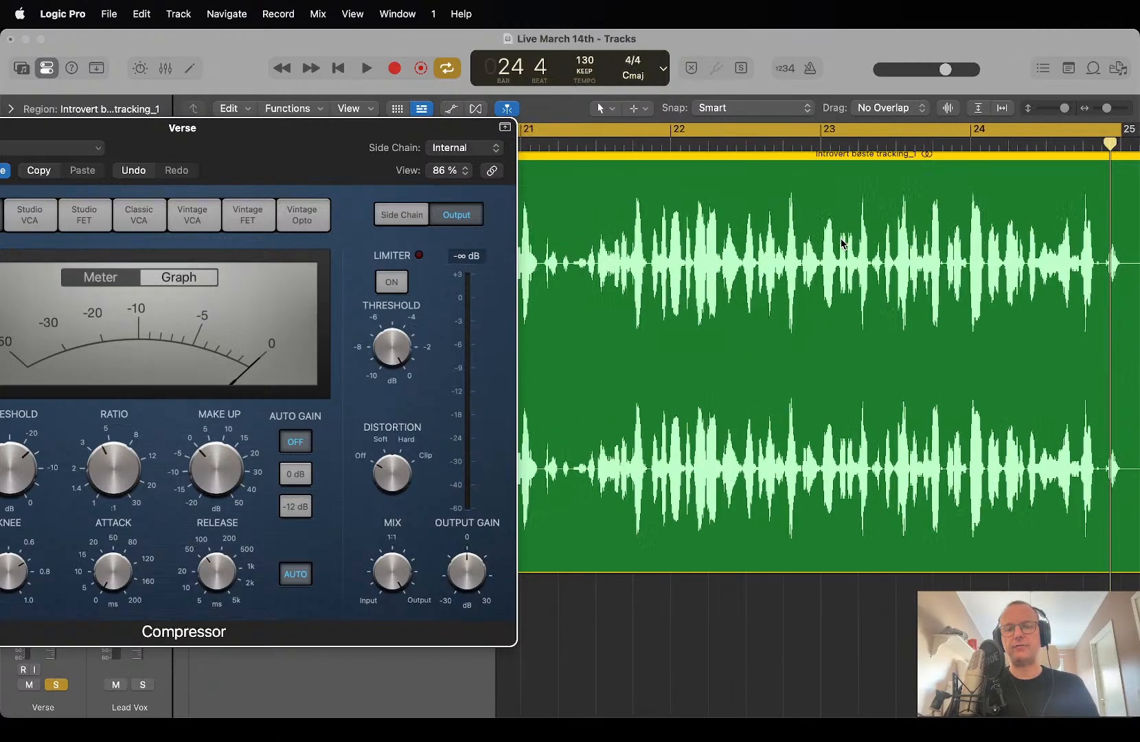
pyautogui.scroll(-4, 759, 259)
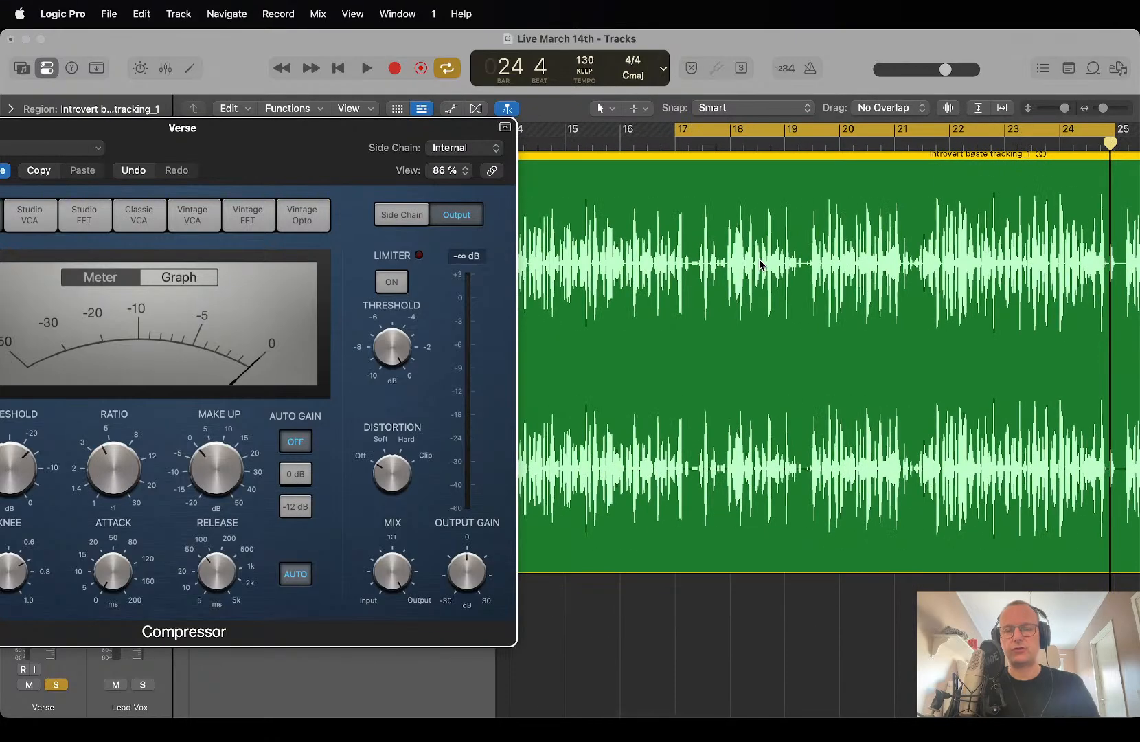
pyautogui.scroll(-3, 759, 263)
pyautogui.scroll(-8, 758, 263)
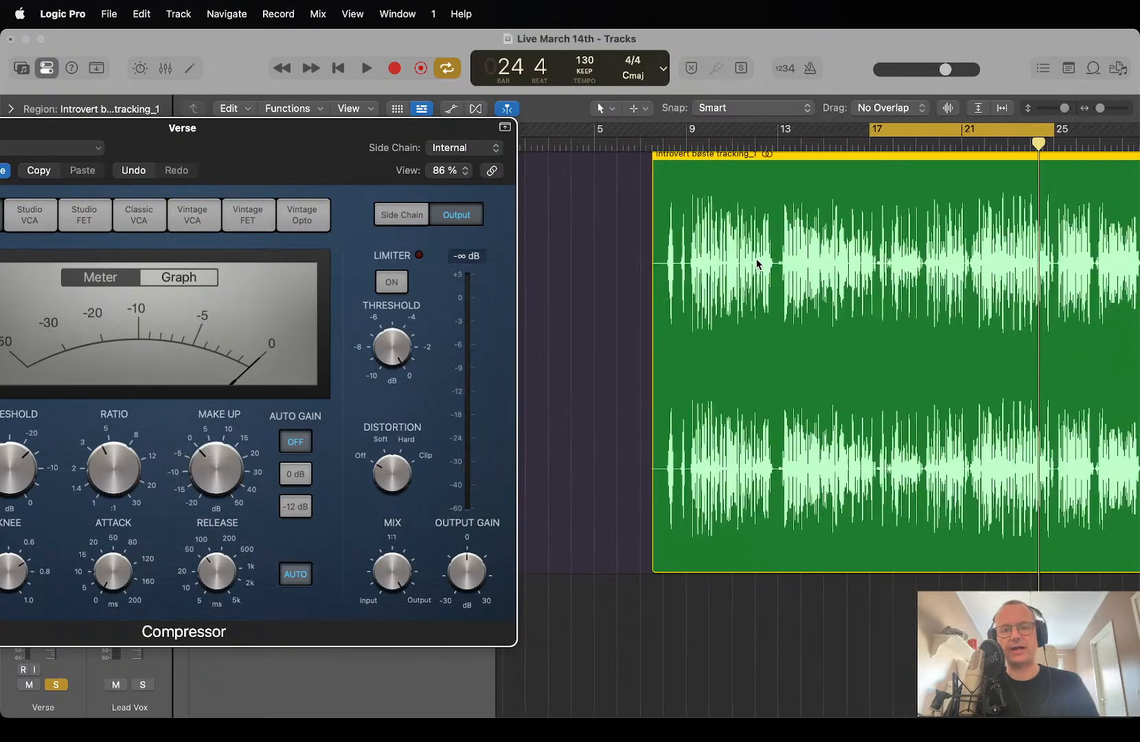
pyautogui.scroll(8, 757, 263)
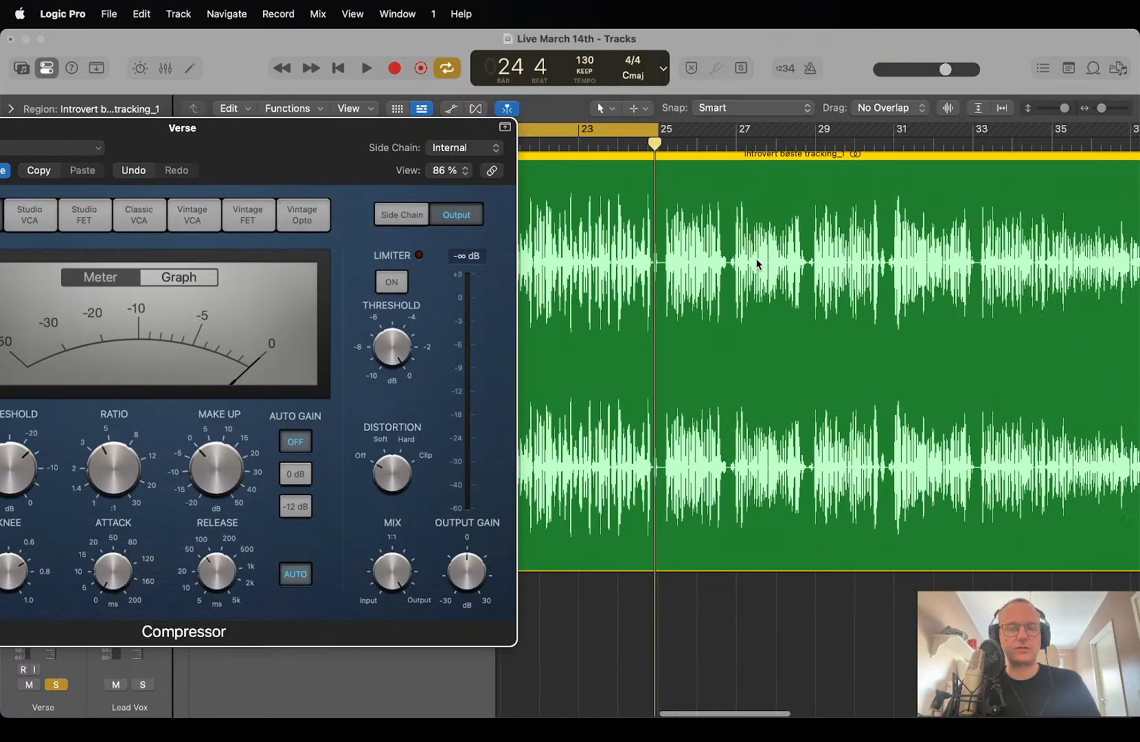
pyautogui.hscroll(-5, 757, 263)
pyautogui.hscroll(2, 757, 263)
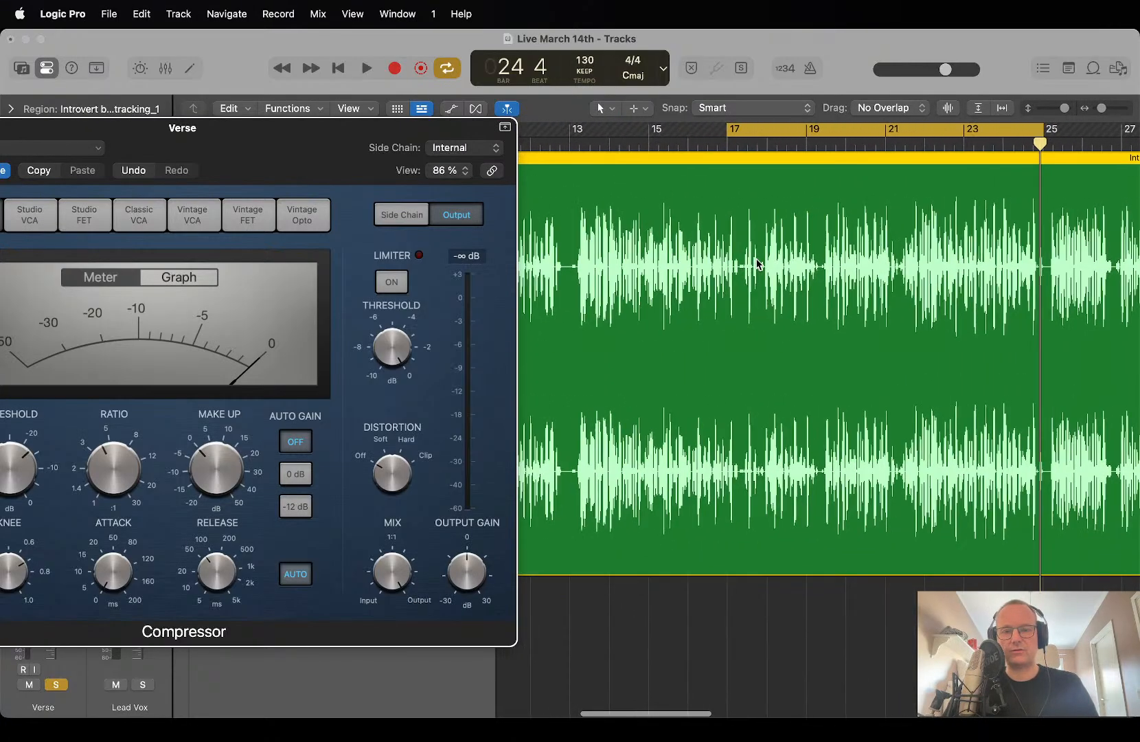
pyautogui.scroll(-6, 920, 303)
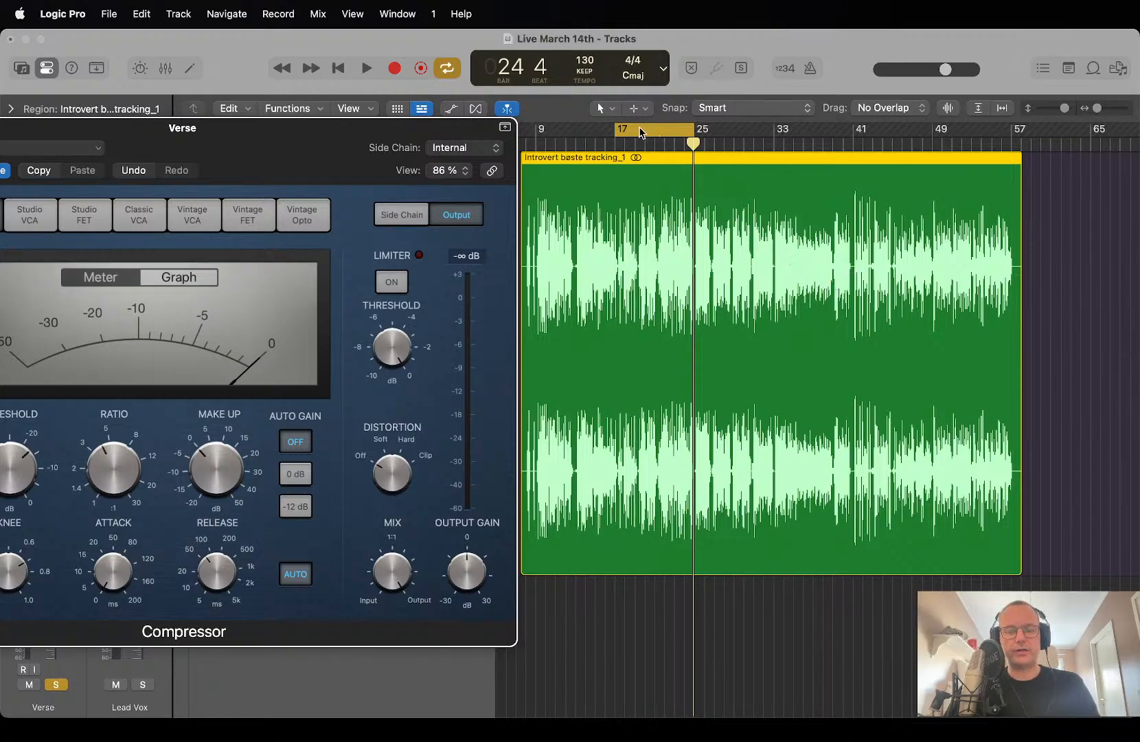
# Bring the full Compressor window back into view, try a threshold of -21.5 dB on the playing vocal, and return it to -17 dB.
pyautogui.moveTo(237, 131); pyautogui.dragTo(606, 105)
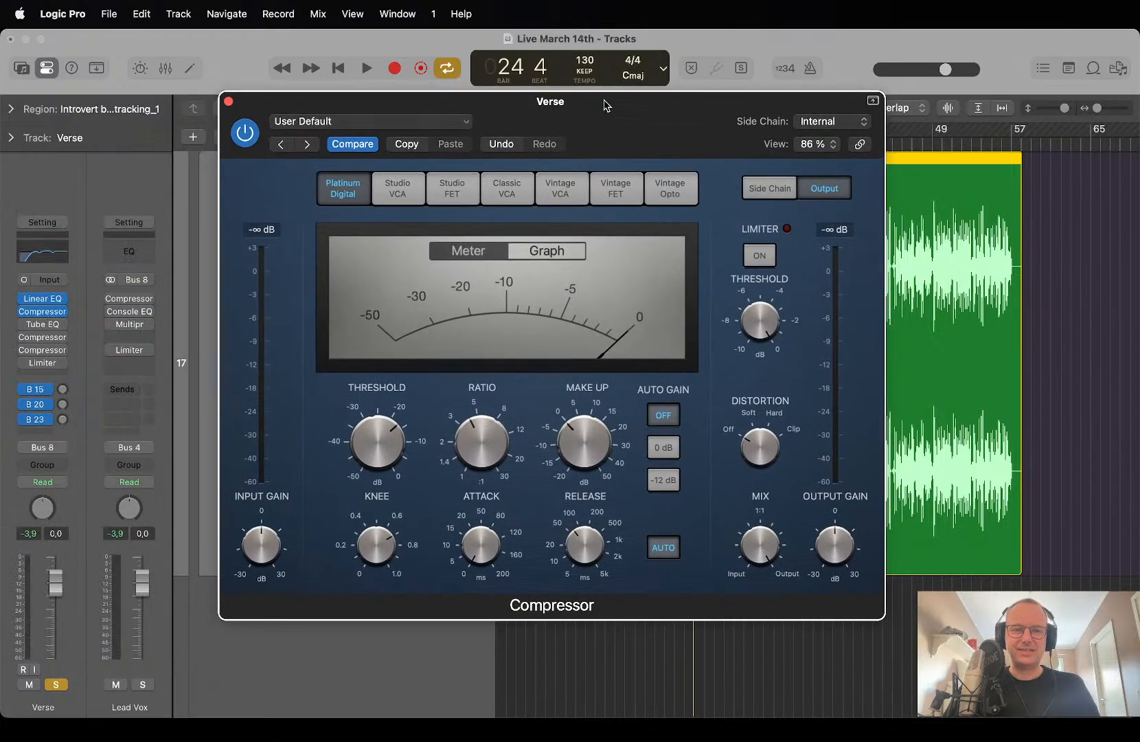
pyautogui.press('space')
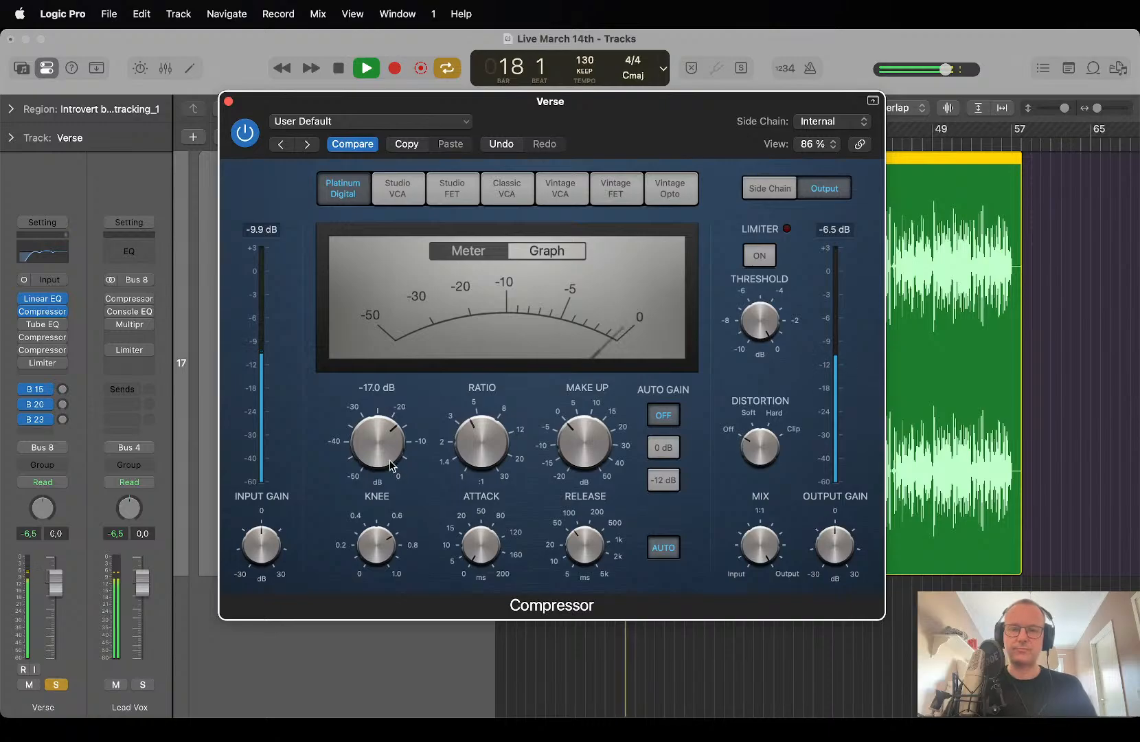
pyautogui.moveTo(403, 469); pyautogui.dragTo(378, 461)
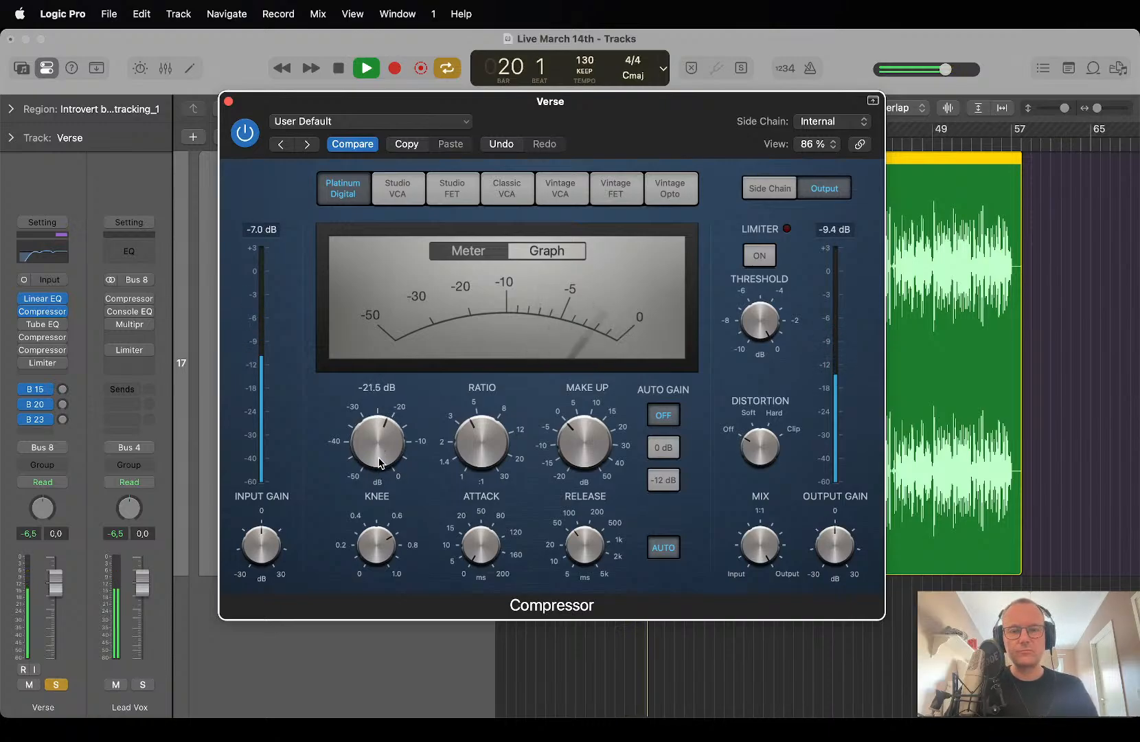
pyautogui.press('space')
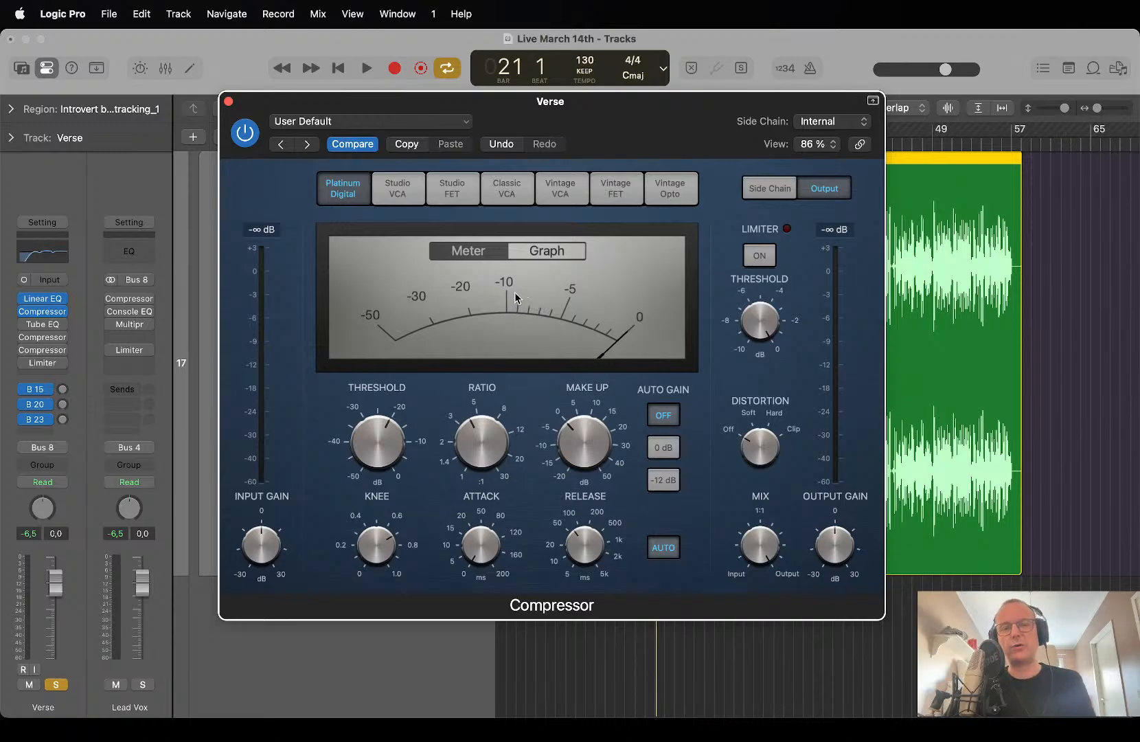
pyautogui.moveTo(385, 453)
pyautogui.moveTo(385, 453); pyautogui.dragTo(384, 443)
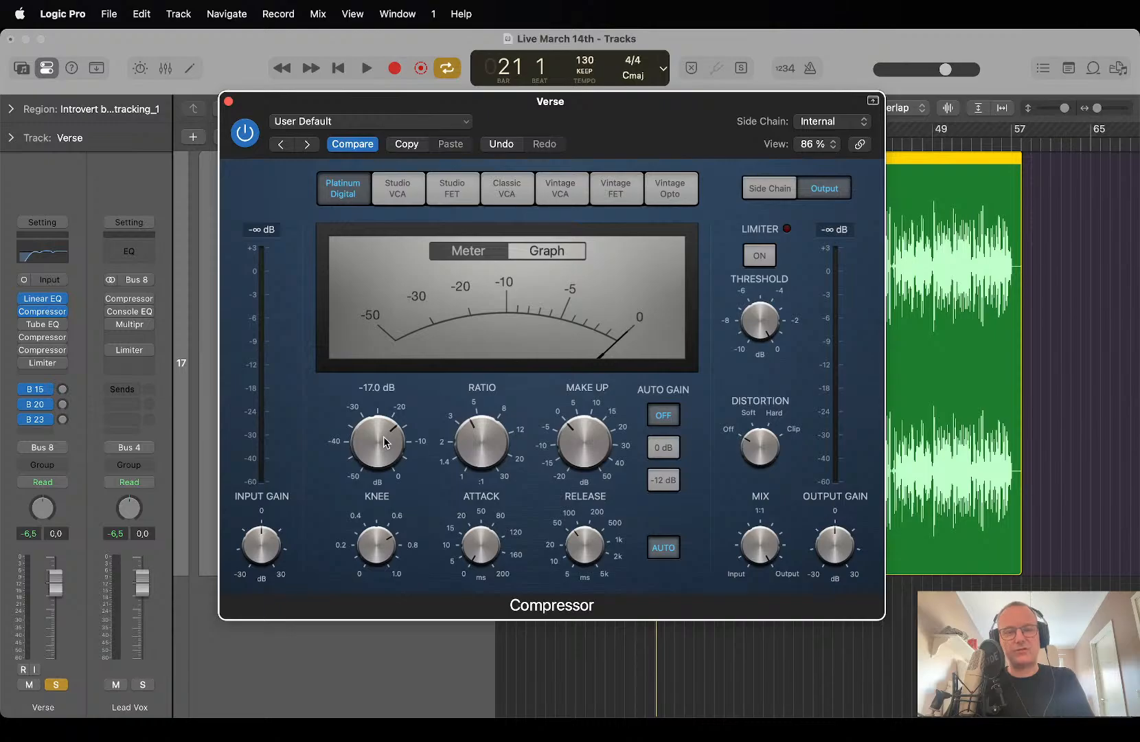
# Close the first Compressor, enable and open the Verse track's Vintage Tube EQ during playback, and compare its sound against bypass.
pyautogui.click(228, 101)
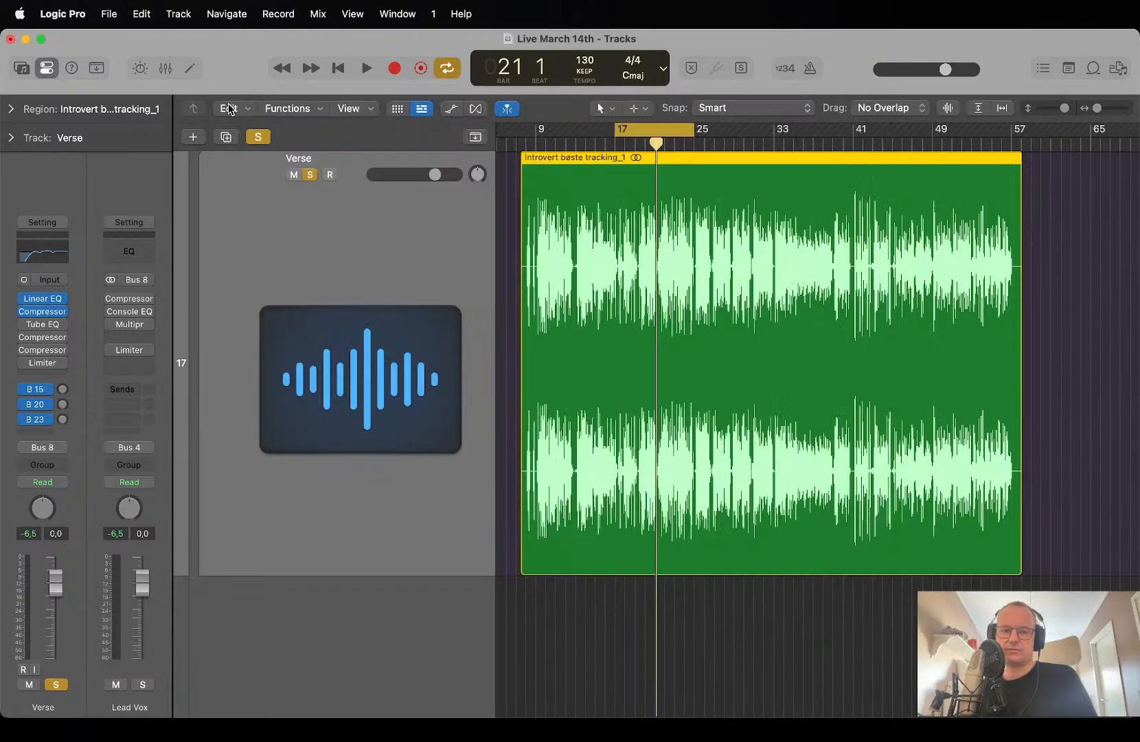
pyautogui.press('space')
pyautogui.moveTo(22, 327)
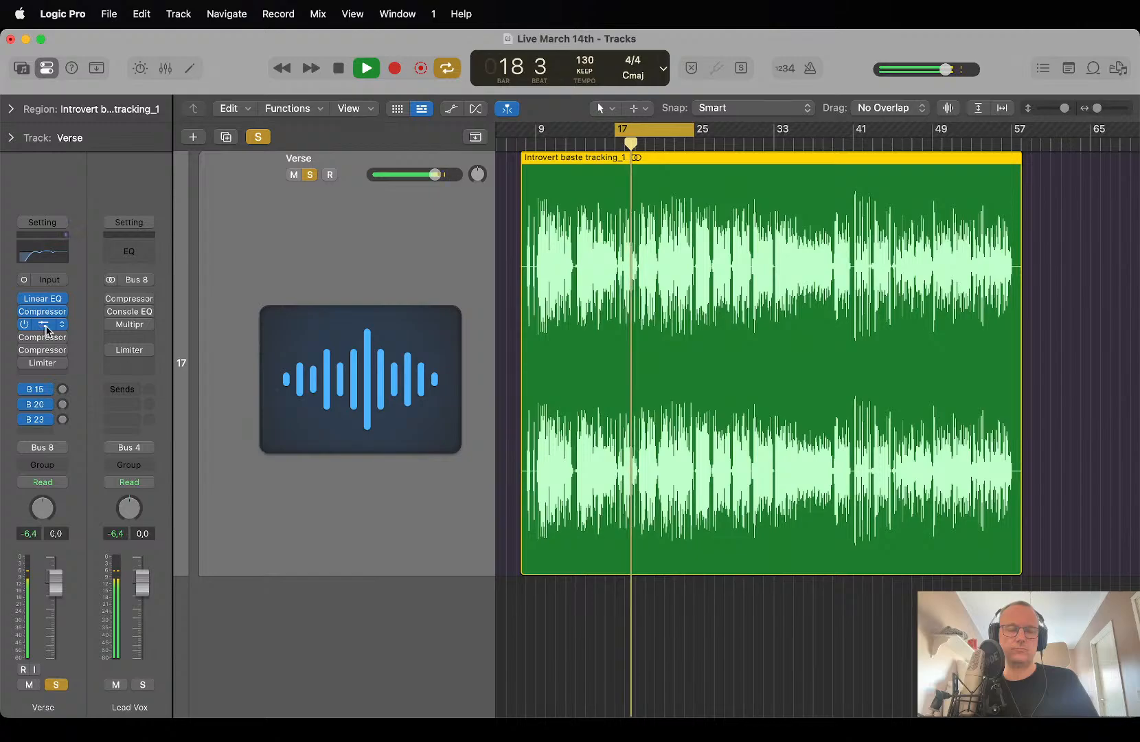
pyautogui.click(43, 324)
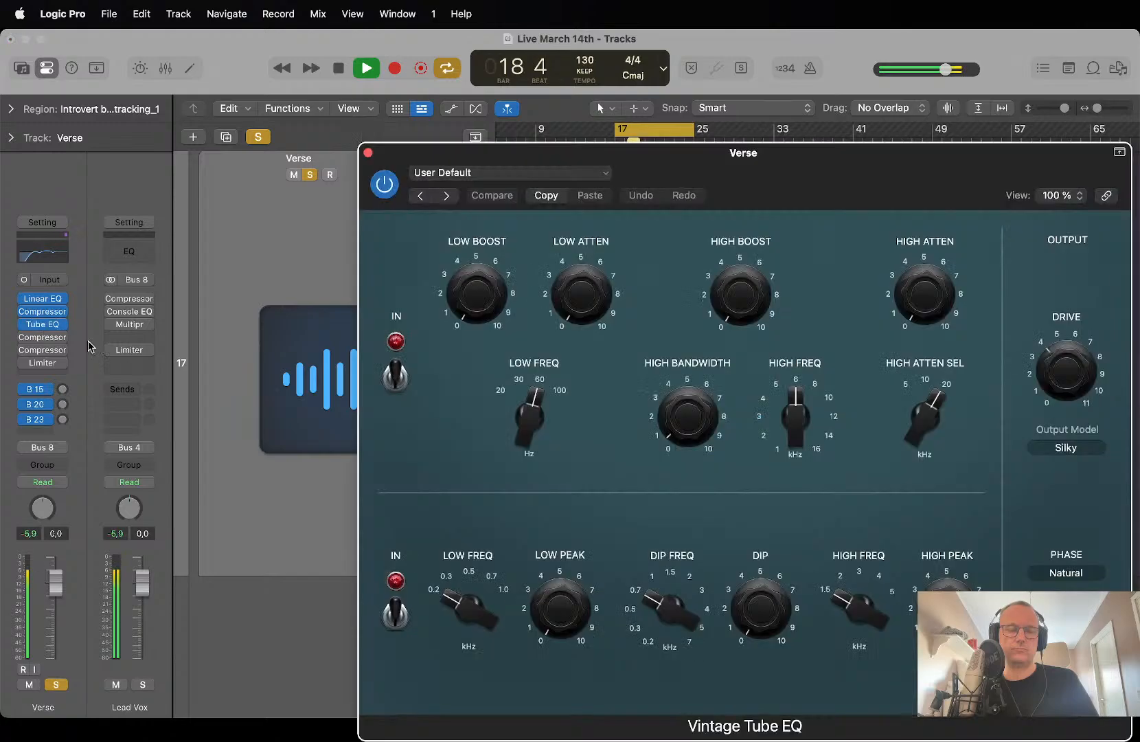
pyautogui.click(383, 184)
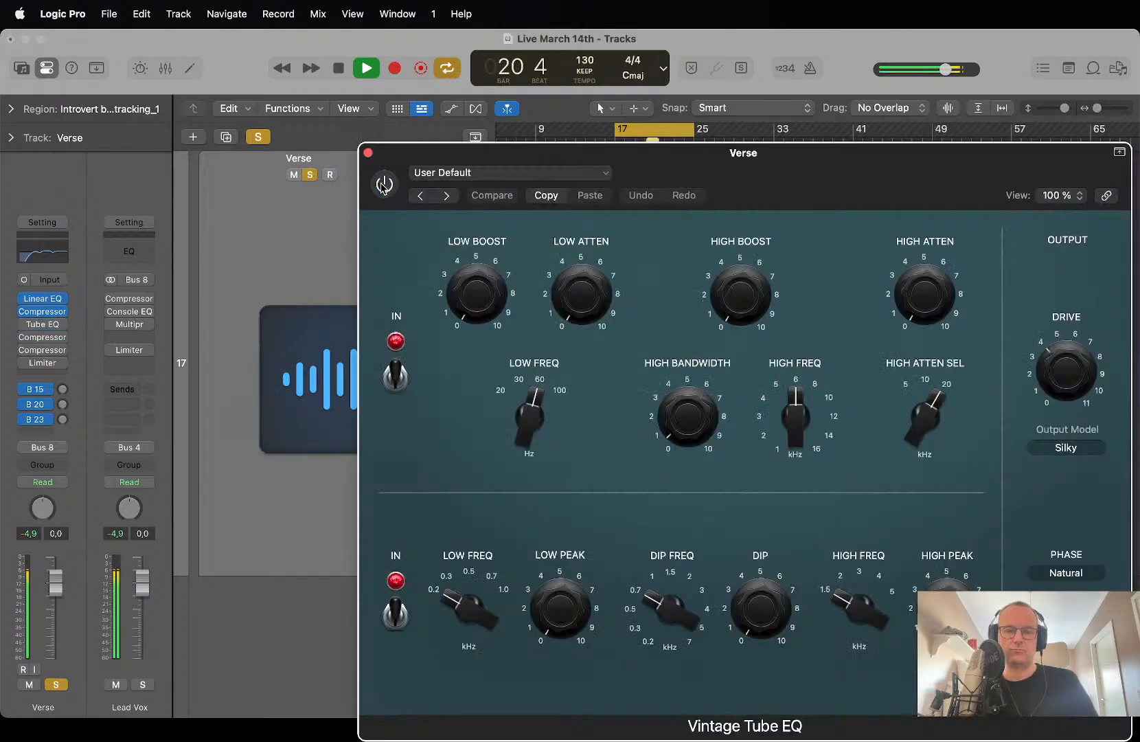
pyautogui.click(384, 184)
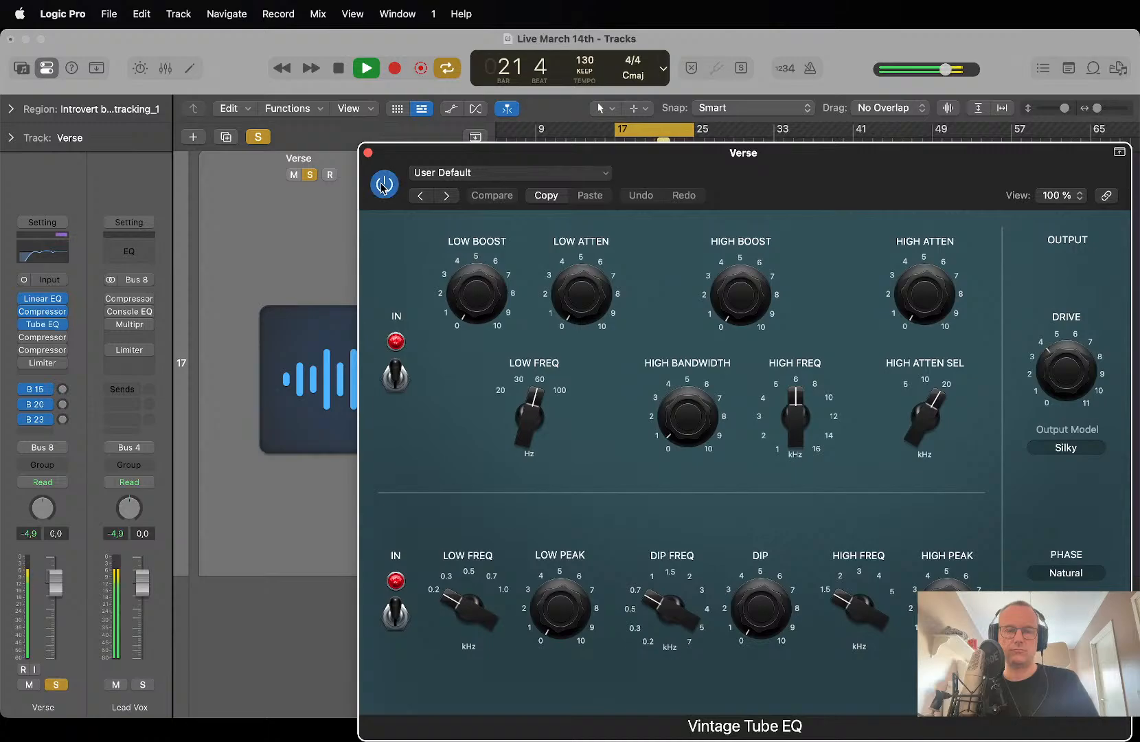
pyautogui.click(383, 184)
pyautogui.click(383, 184)
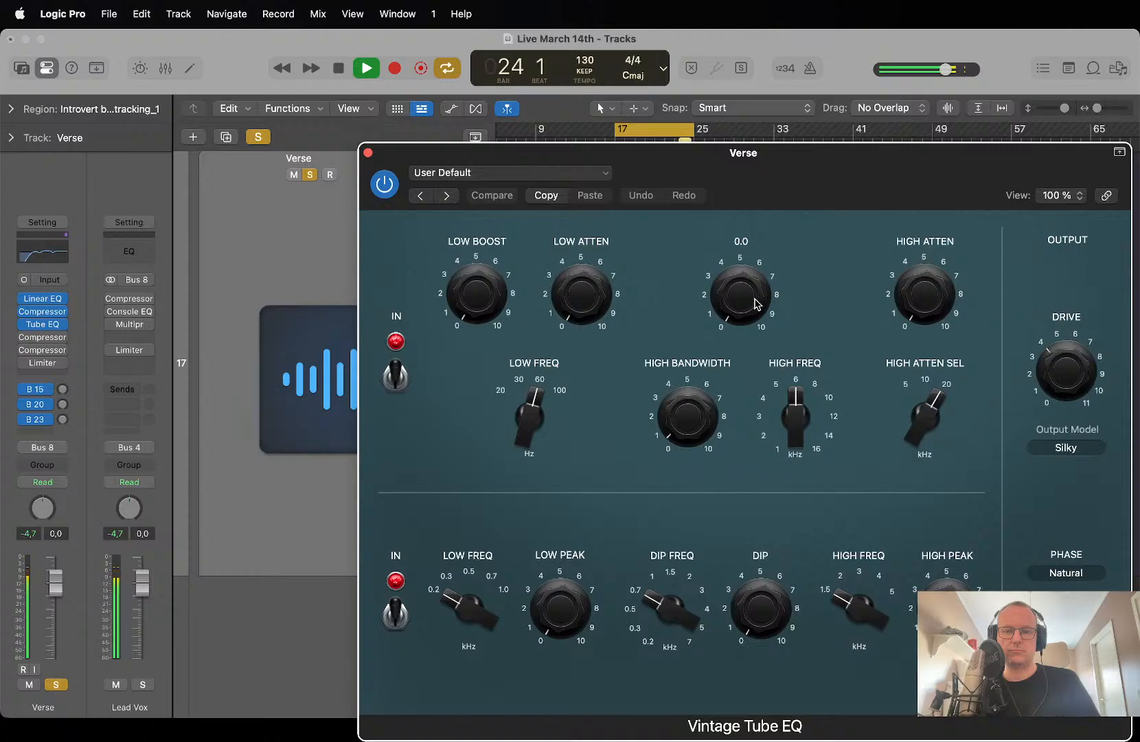
# Try a High Boost of 1.2 in the Vintage Tube EQ on the playing vocal, compare it against bypass, and stop playback.
pyautogui.moveTo(756, 303)
pyautogui.mouseDown()
pyautogui.moveTo(760, 188)
pyautogui.moveTo(697, 280)
pyautogui.moveTo(736, 301)
pyautogui.mouseUp()
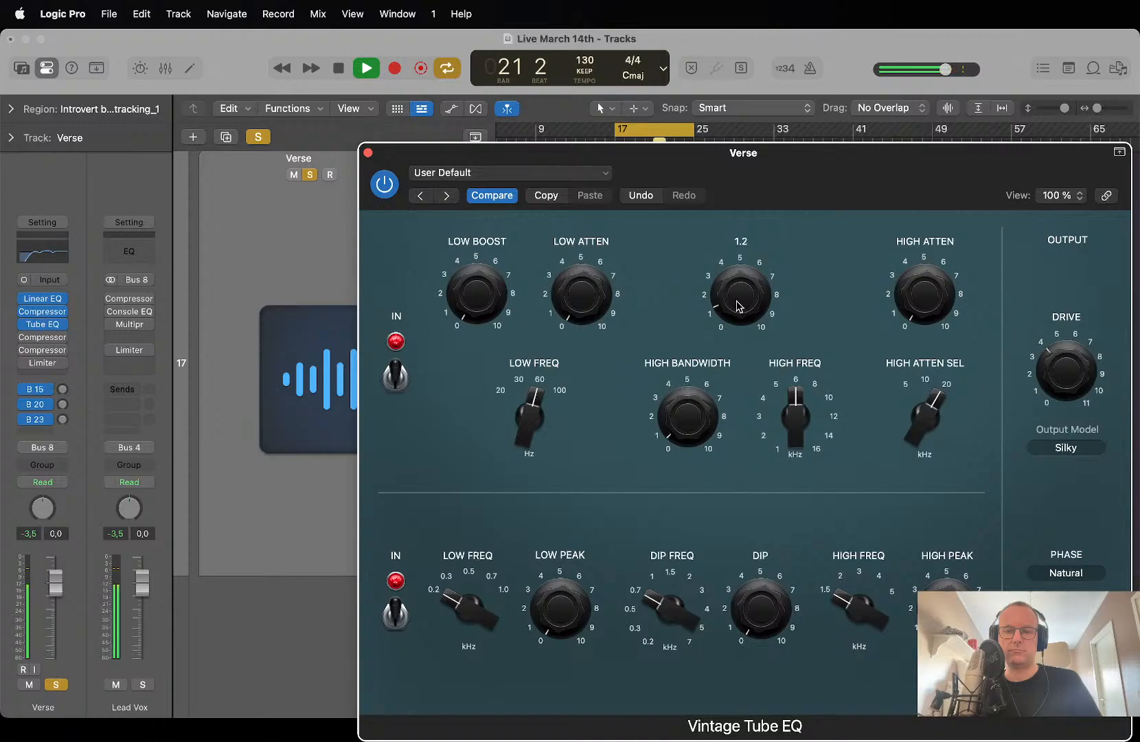
pyautogui.click(390, 186)
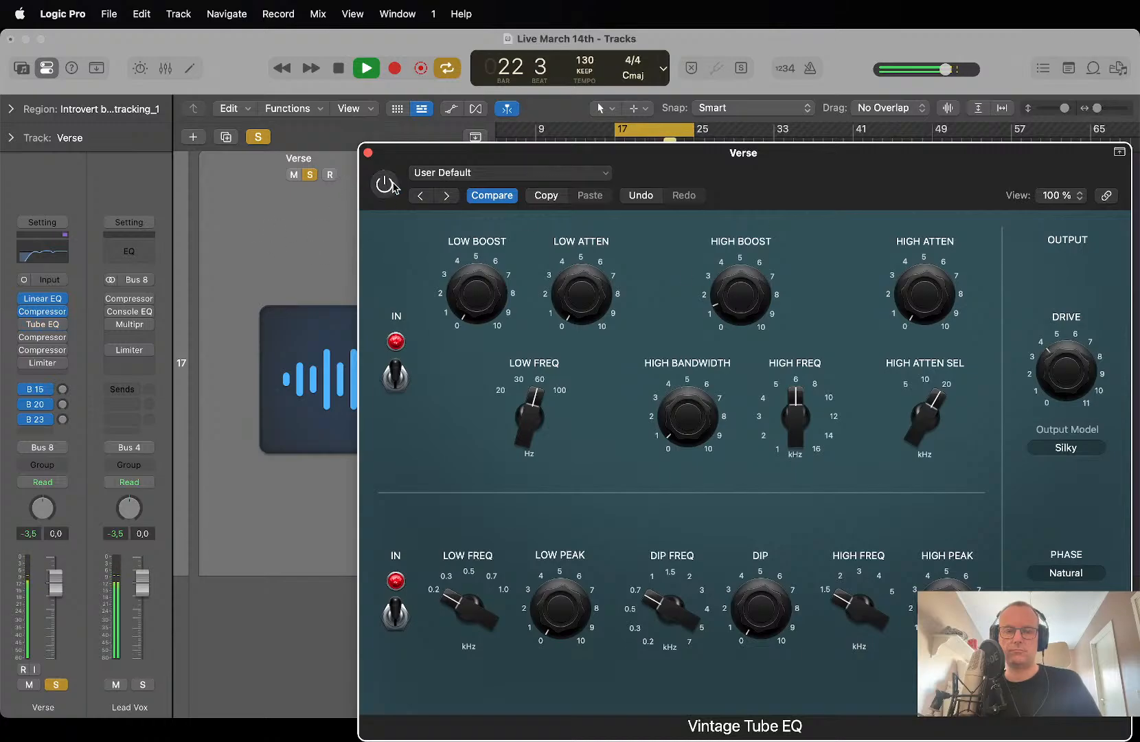
pyautogui.click(392, 186)
pyautogui.press('space')
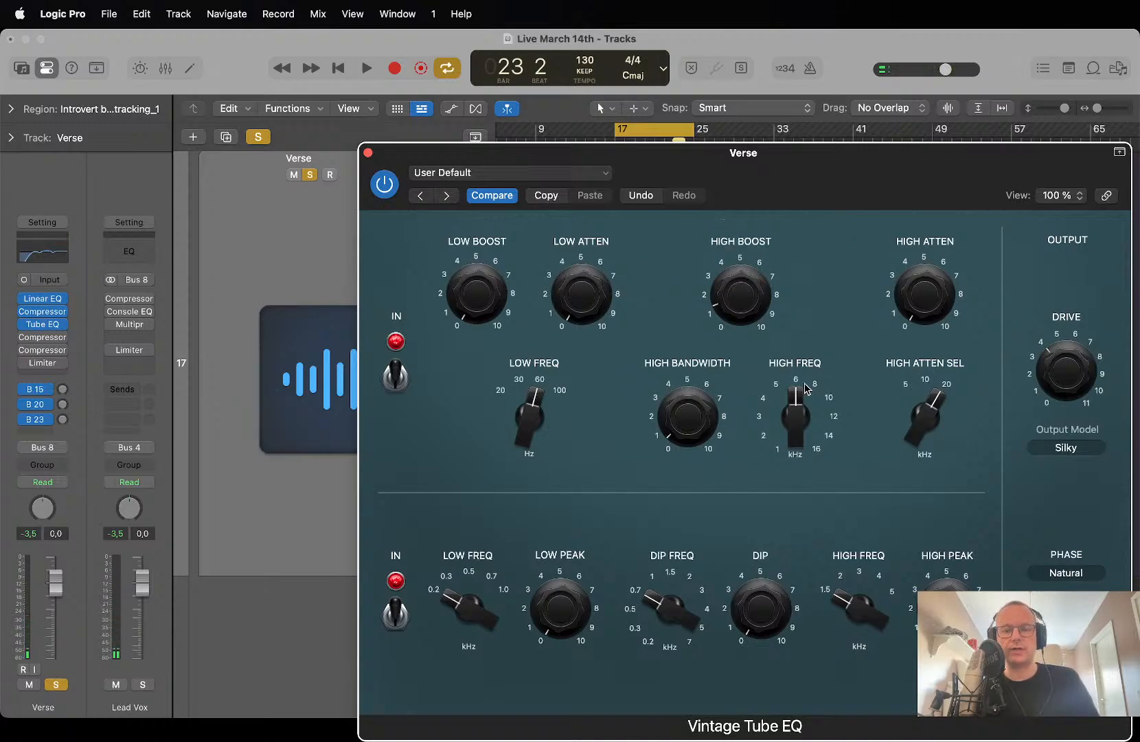
# Set the Tube EQ's High Freq to 12 kHz and High Boost to 2.0 while listening to the vocal, and stop playback.
pyautogui.moveTo(798, 415)
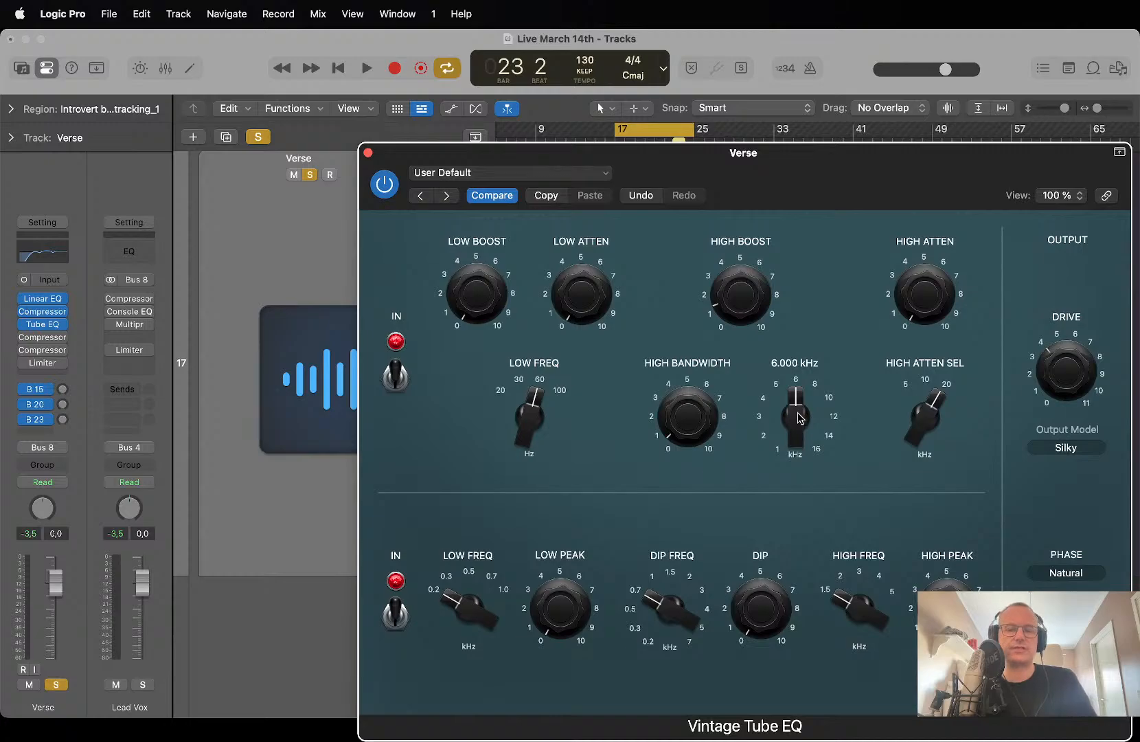
pyautogui.moveTo(798, 417); pyautogui.dragTo(794, 377)
pyautogui.press('space')
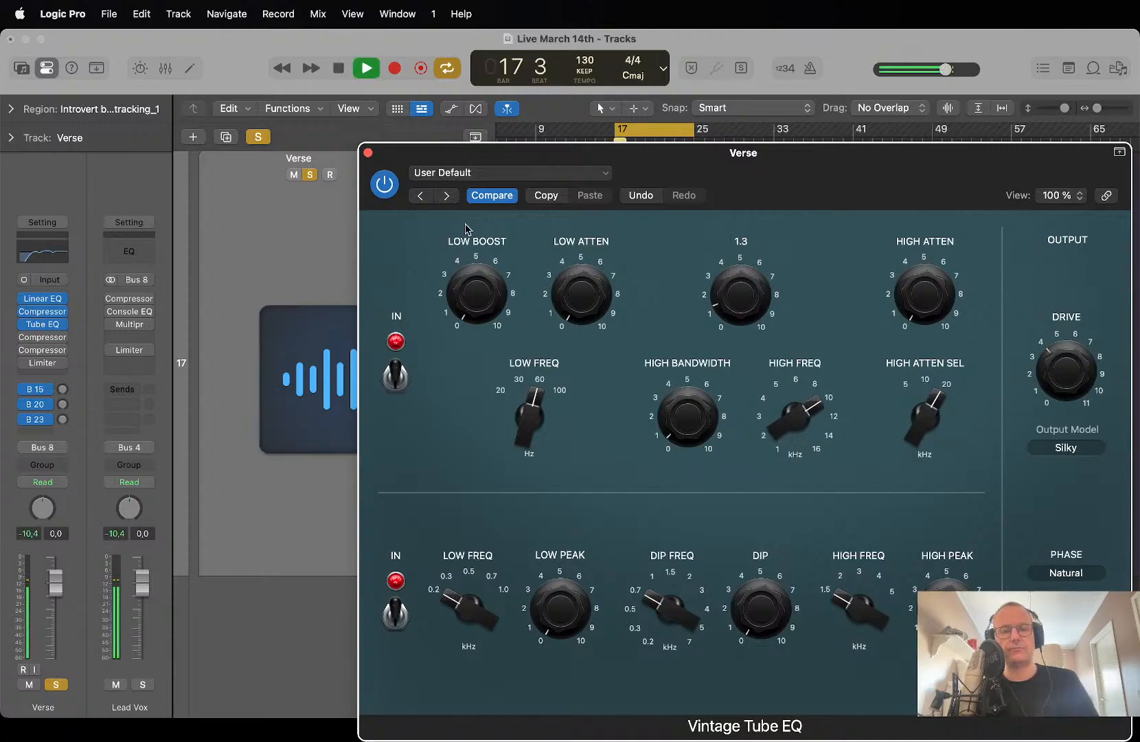
pyautogui.moveTo(723, 277); pyautogui.dragTo(717, 186)
pyautogui.moveTo(794, 414); pyautogui.dragTo(786, 393)
pyautogui.moveTo(718, 292); pyautogui.dragTo(721, 402)
pyautogui.press('space')
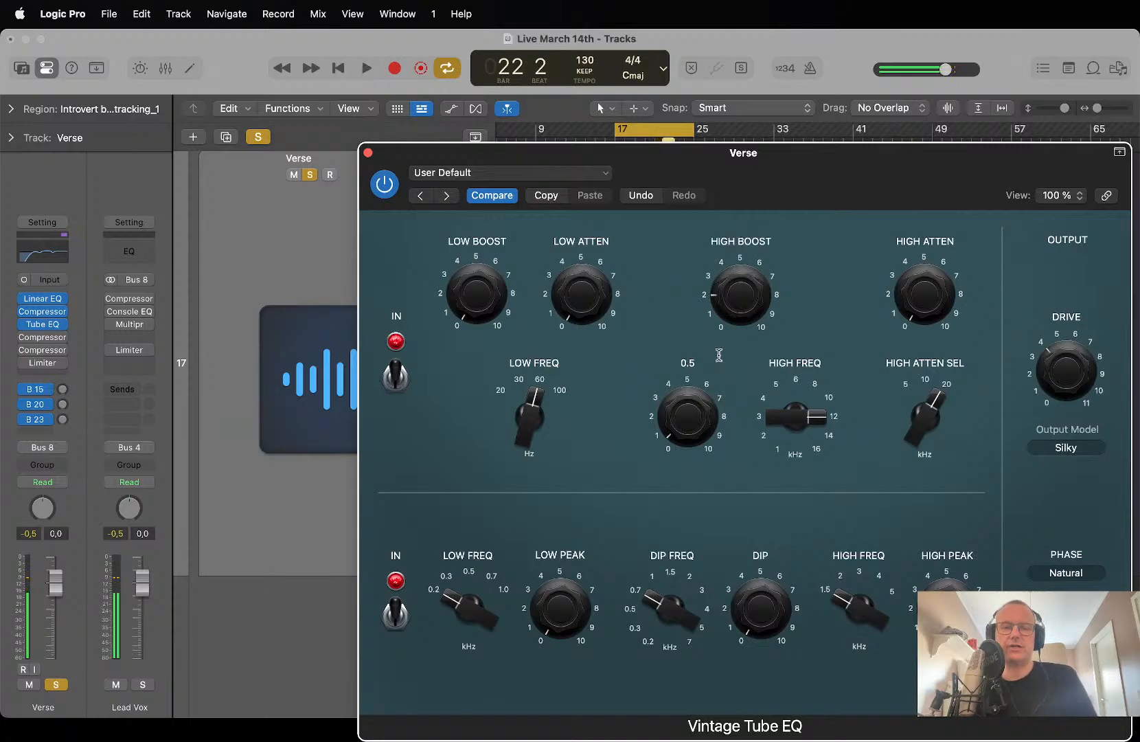
# Bring the full Vintage Tube EQ window into view, review its high-boost settings, and close it.
pyautogui.moveTo(732, 180); pyautogui.dragTo(643, 138)
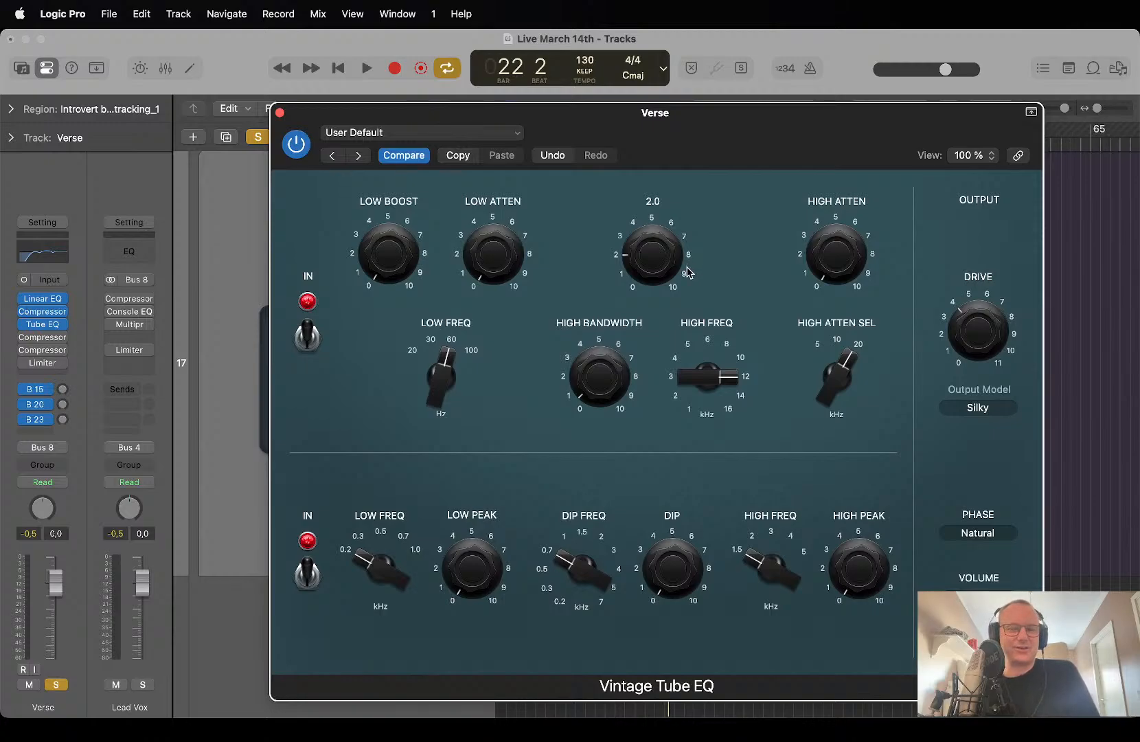
pyautogui.press('super+Tab')
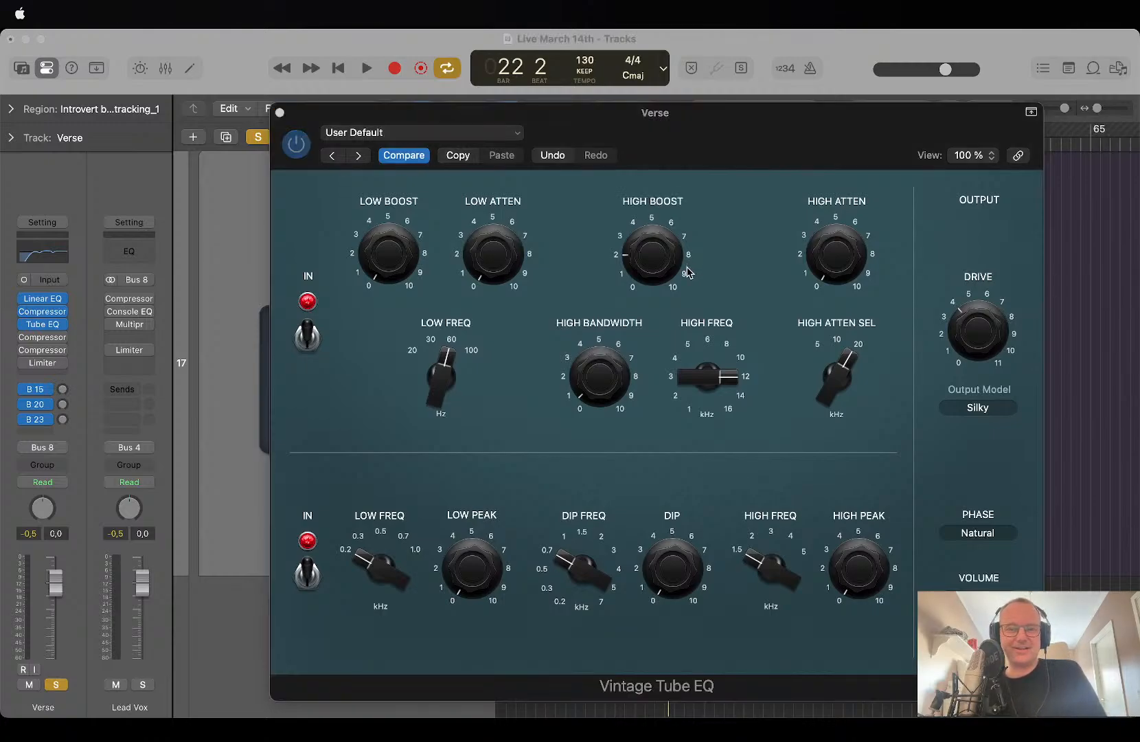
pyautogui.click(687, 272)
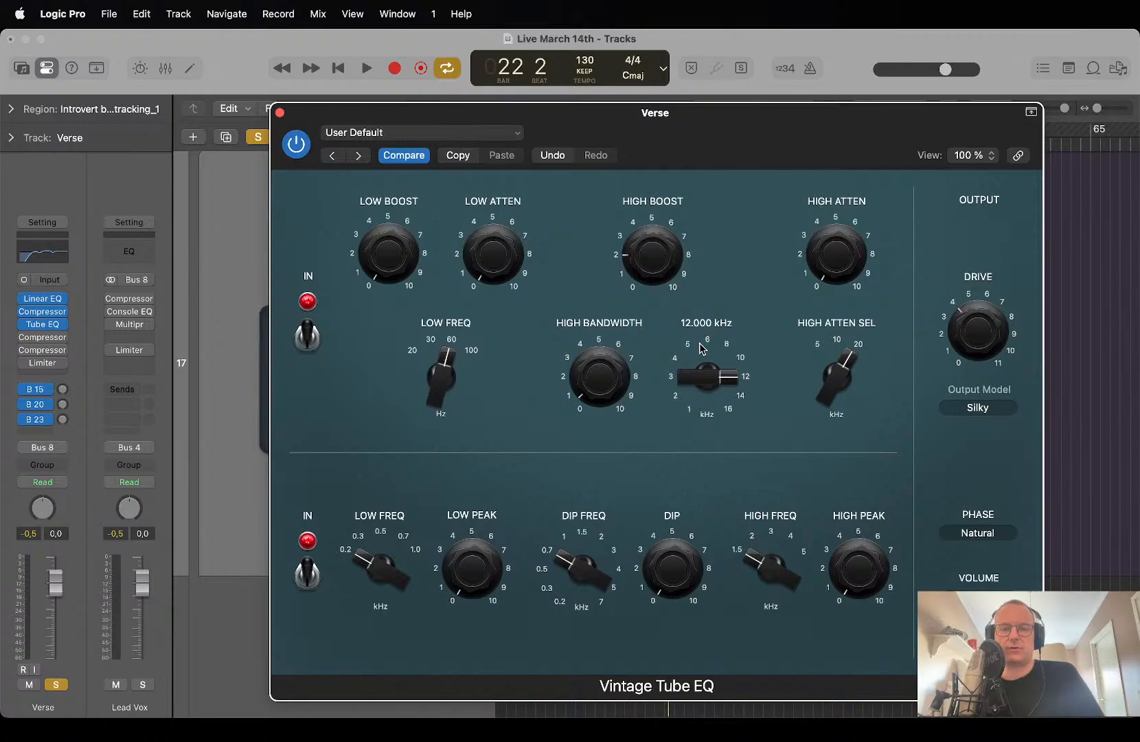
pyautogui.click(280, 113)
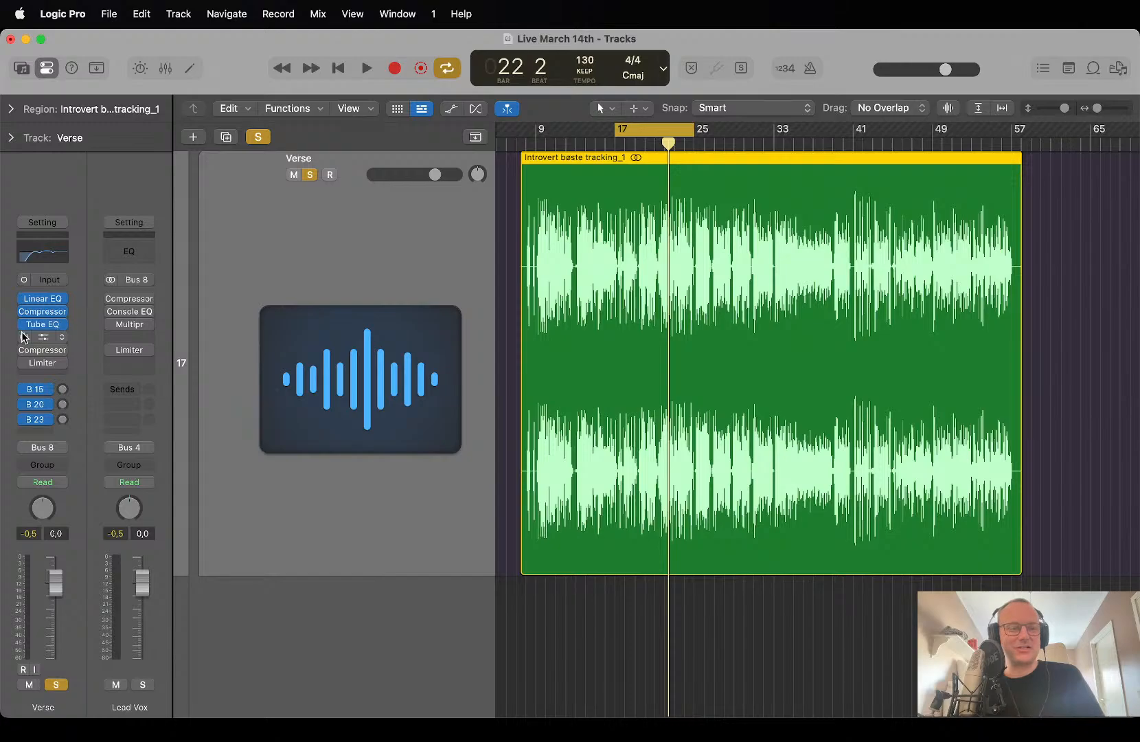
# Enable the Verse track's second Compressor, a Vintage FET, set its threshold to -26.5 dB during playback, and close it.
pyautogui.click(44, 339)
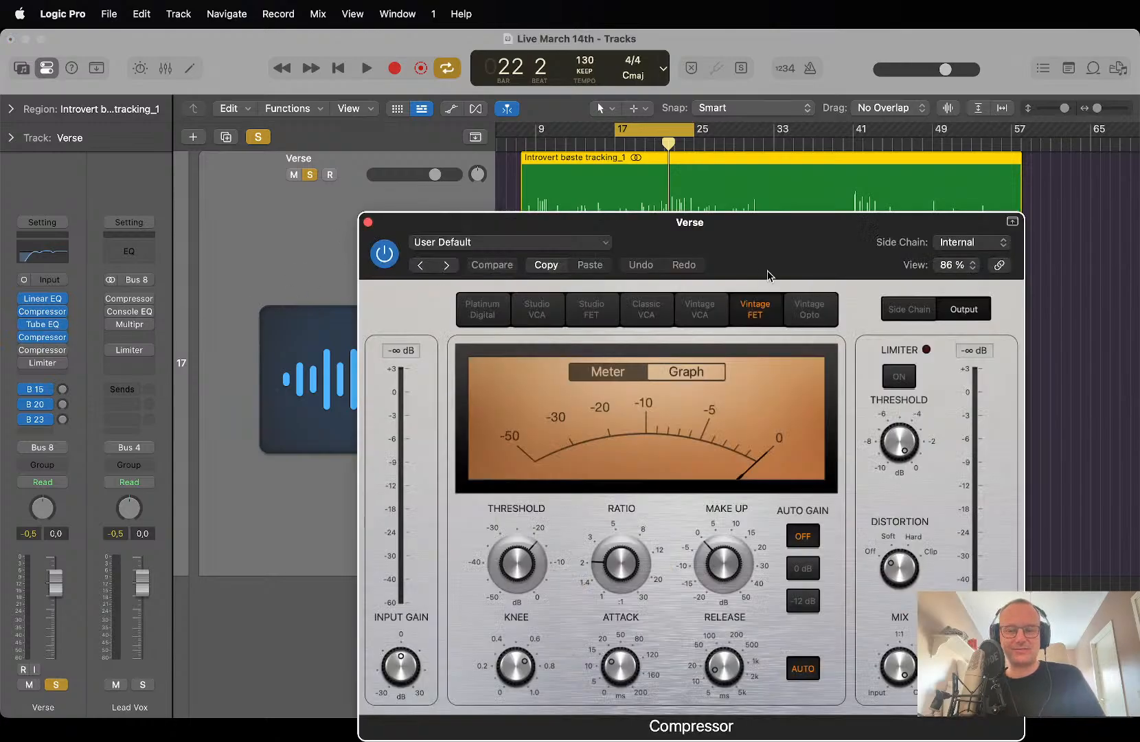
pyautogui.moveTo(750, 239); pyautogui.dragTo(412, 186)
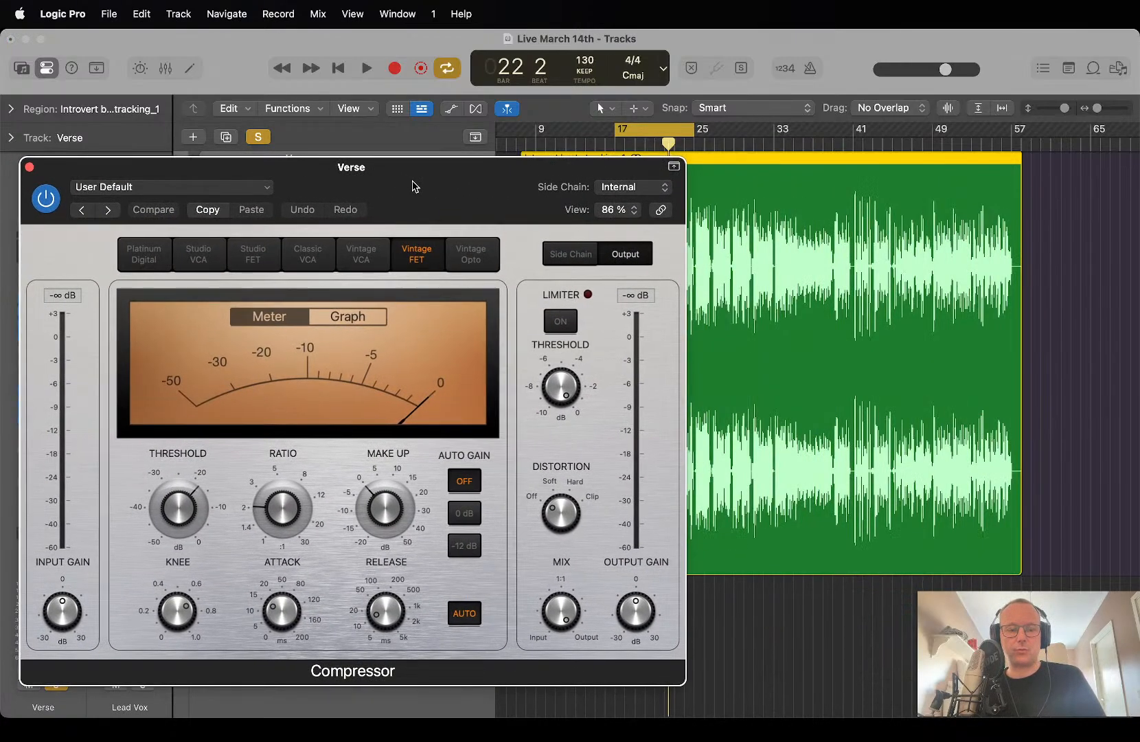
pyautogui.press('space')
pyautogui.moveTo(182, 515)
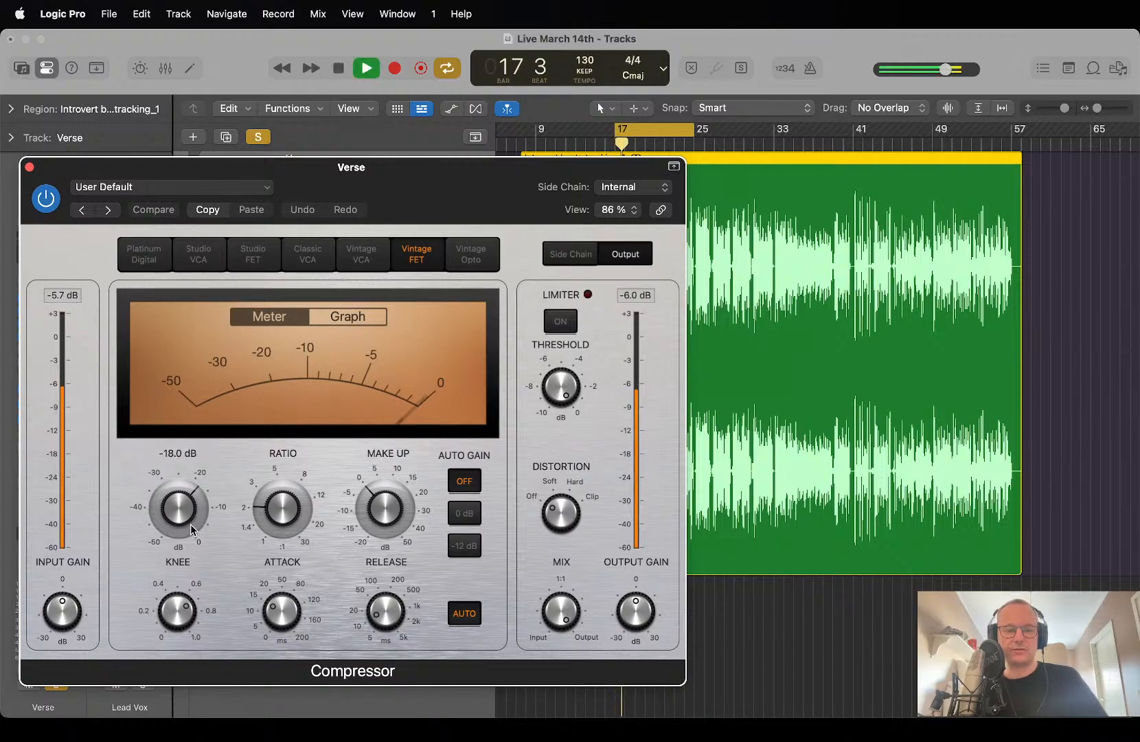
pyautogui.moveTo(178, 510); pyautogui.dragTo(181, 546)
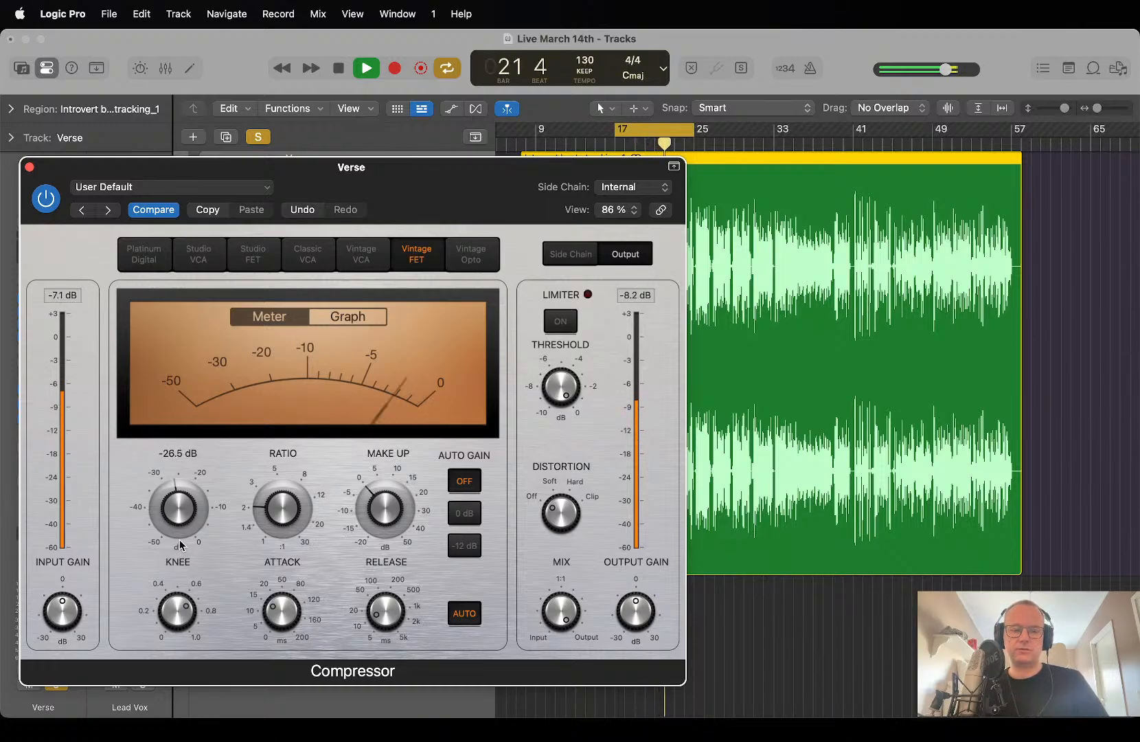
pyautogui.click(30, 167)
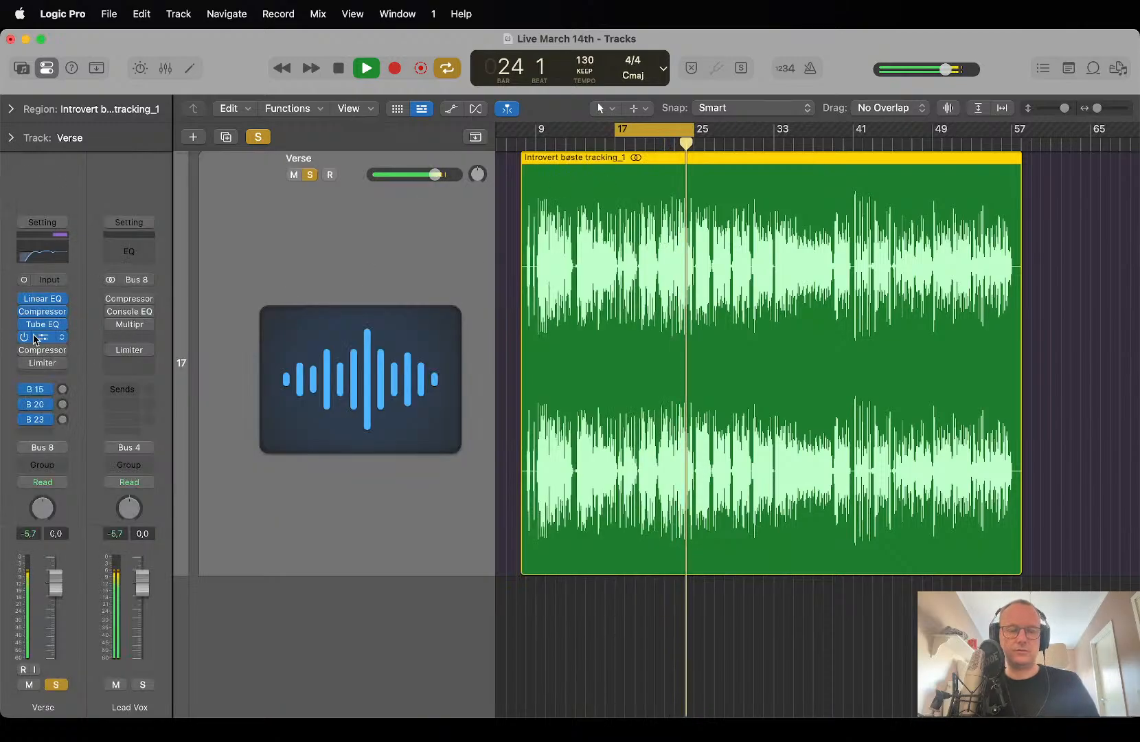
# Unsolo the Verse track, raise its volume to 1.7 dB against the full mix, and stop playback.
pyautogui.click(56, 683)
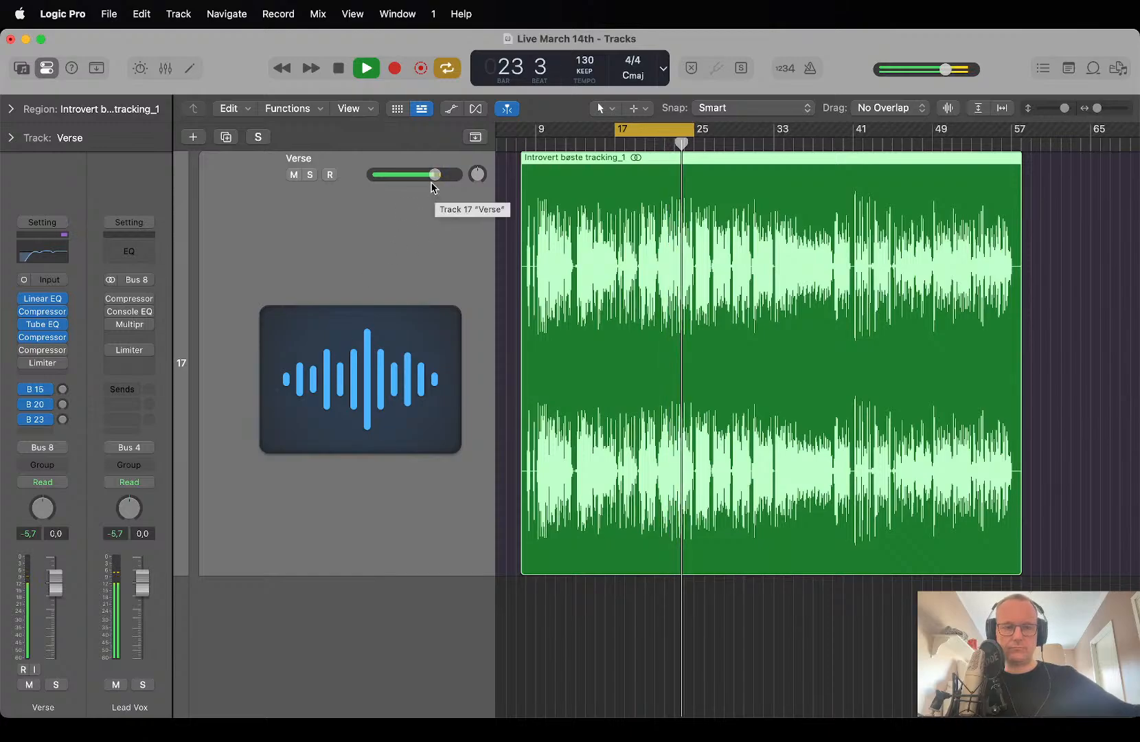
pyautogui.moveTo(435, 175); pyautogui.dragTo(445, 174)
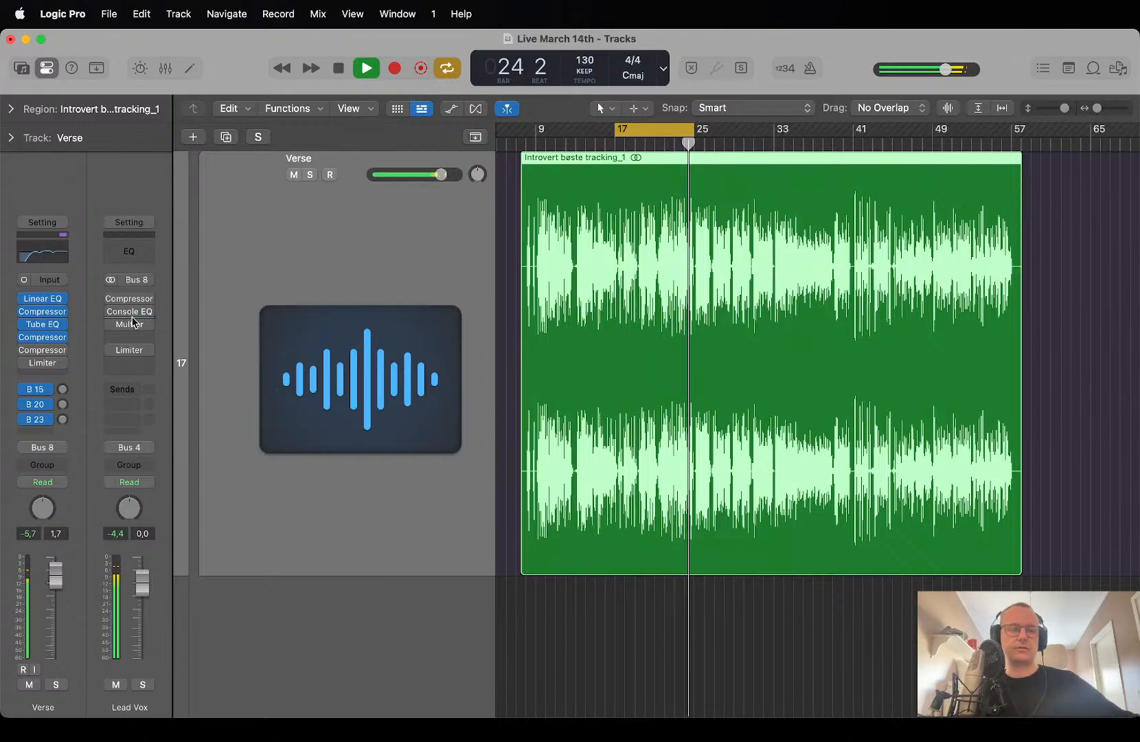
pyautogui.press('space')
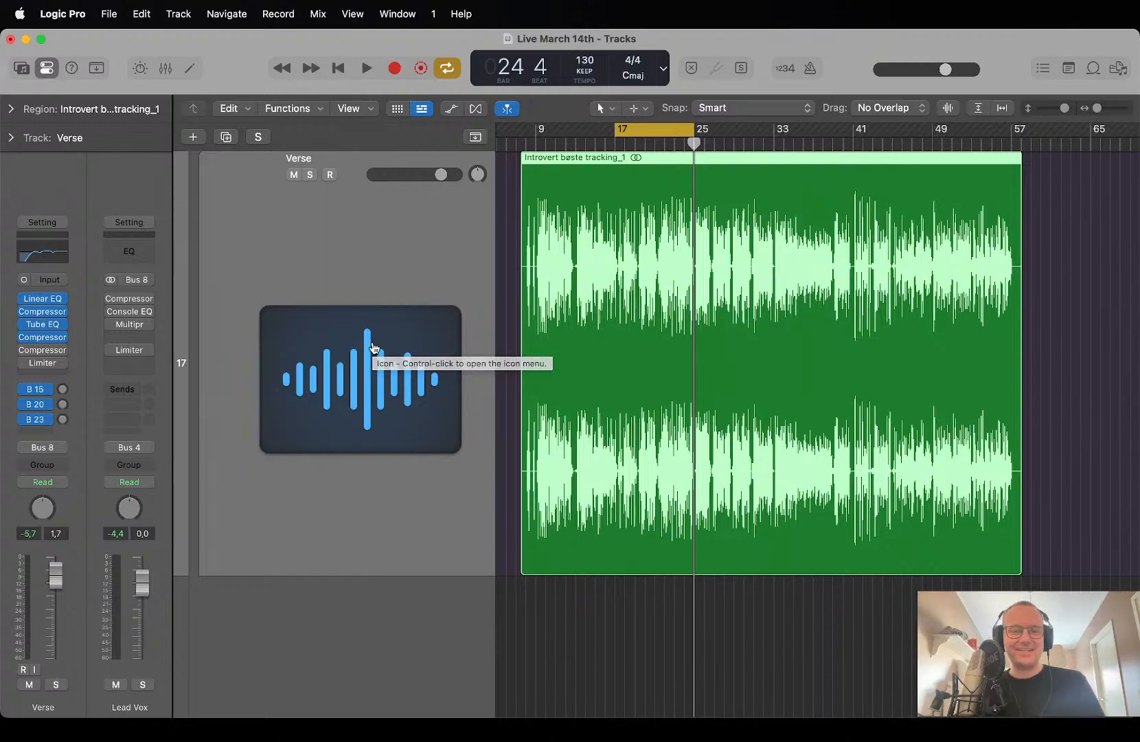
pyautogui.press('super+Tab')
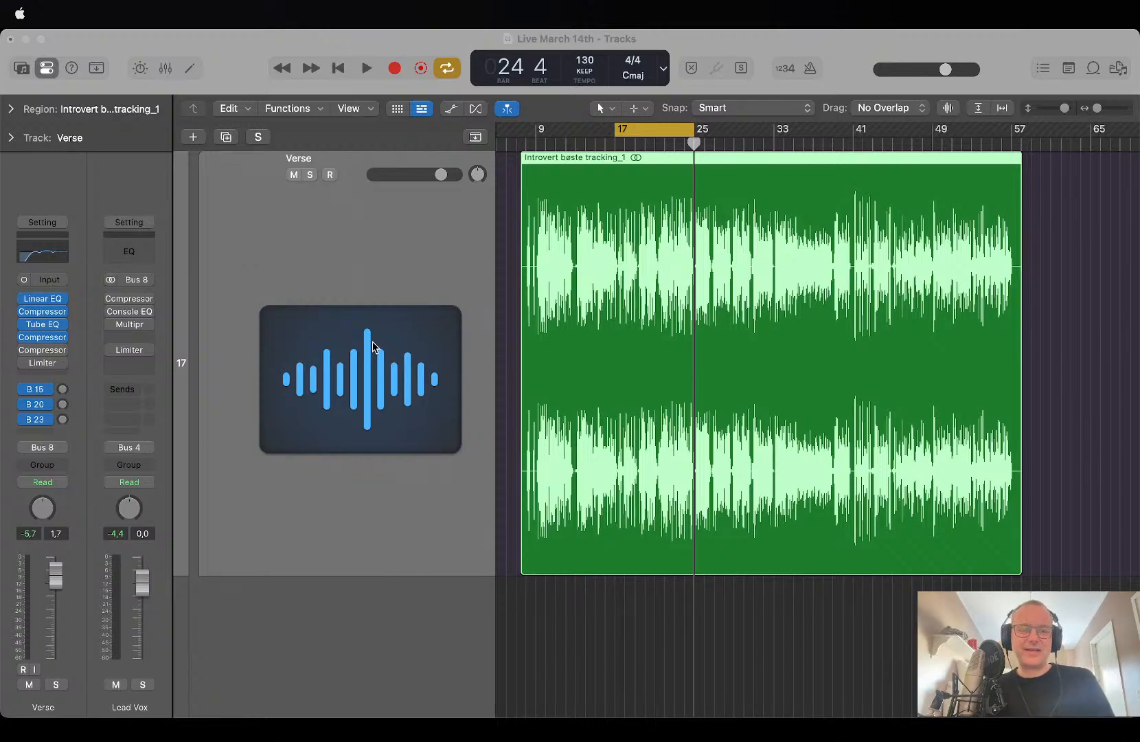
pyautogui.click(374, 346)
pyautogui.scroll(-5, 544, 288)
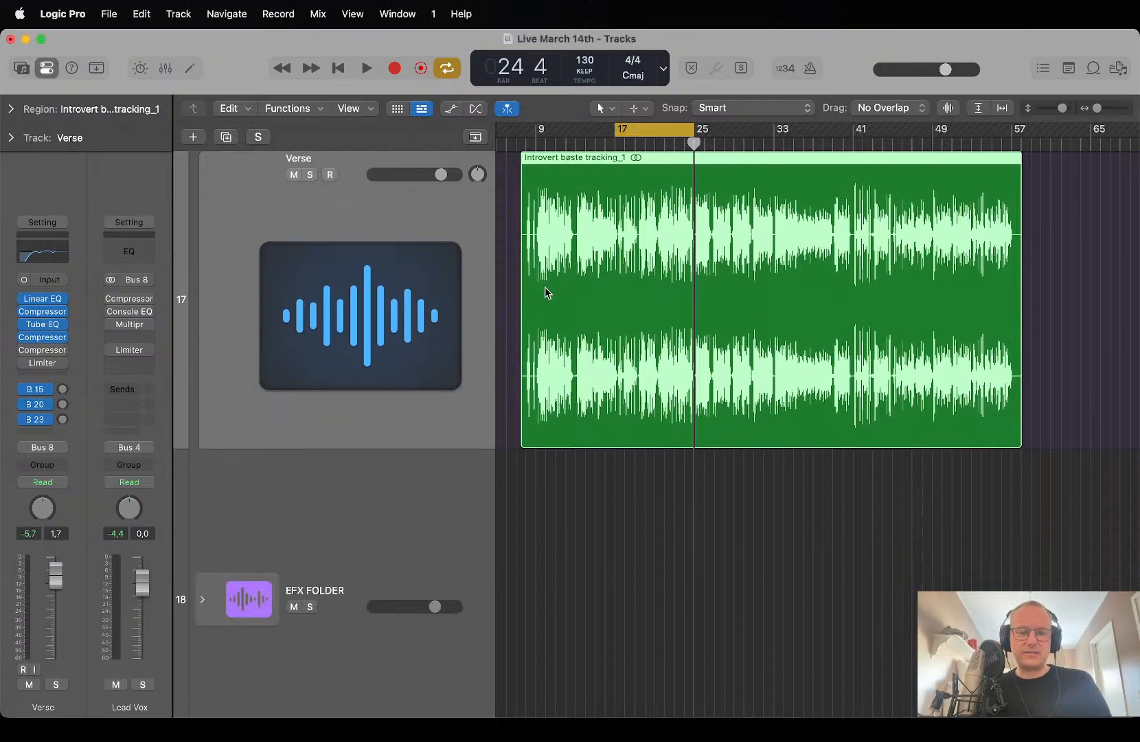
pyautogui.scroll(-2, 520, 278)
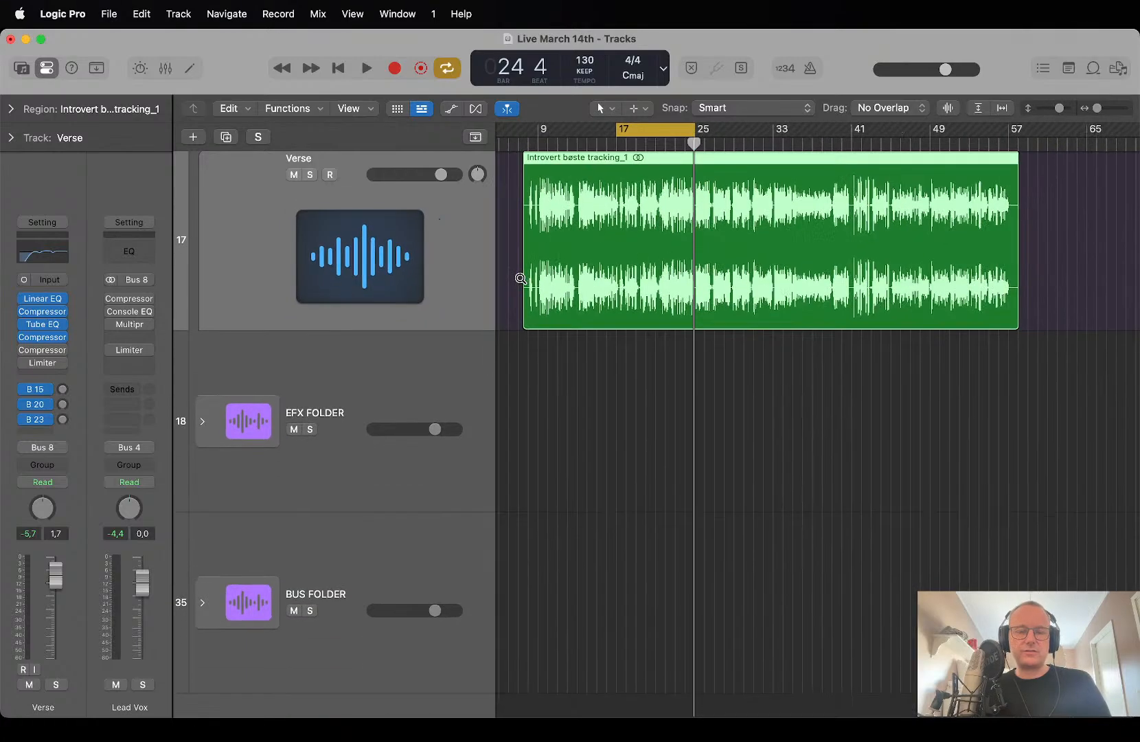
pyautogui.press('super+Tab')
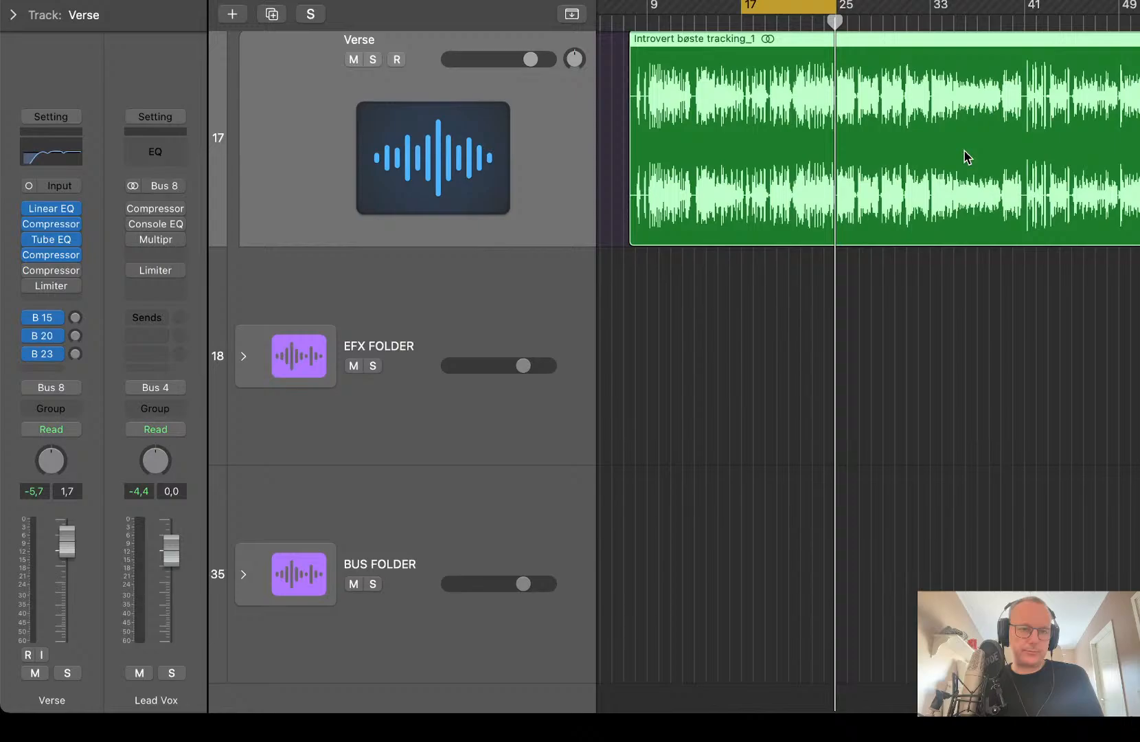
pyautogui.click(1055, 112)
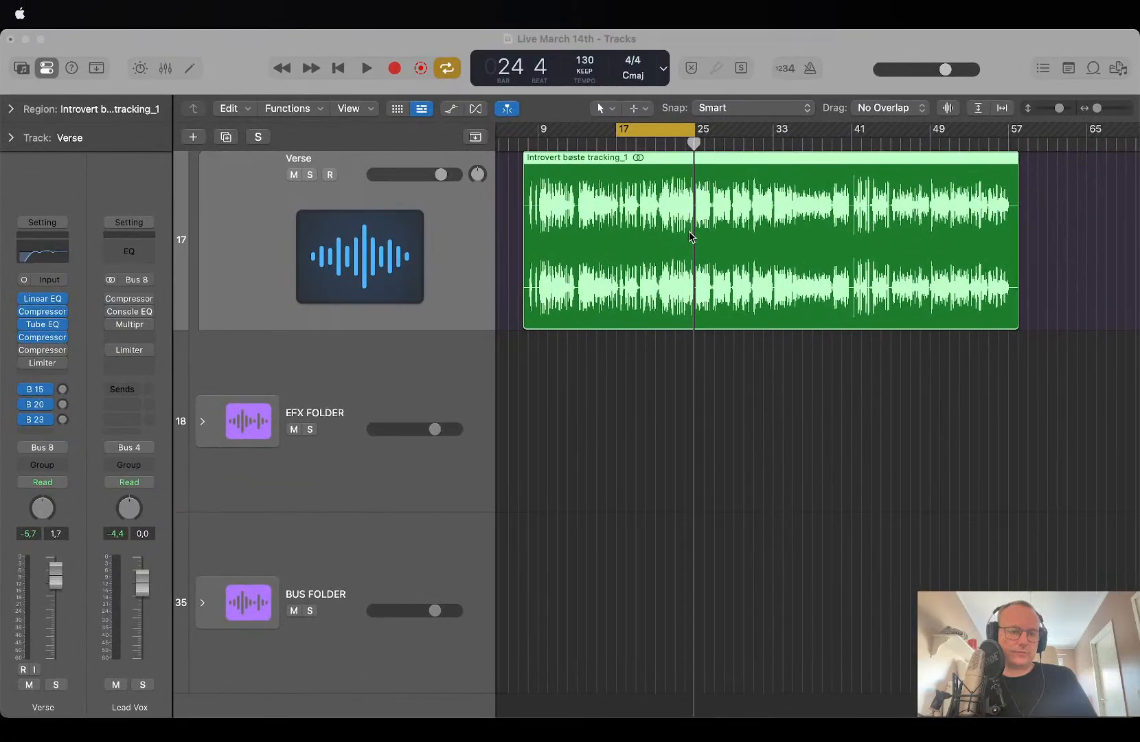
pyautogui.click(778, 266)
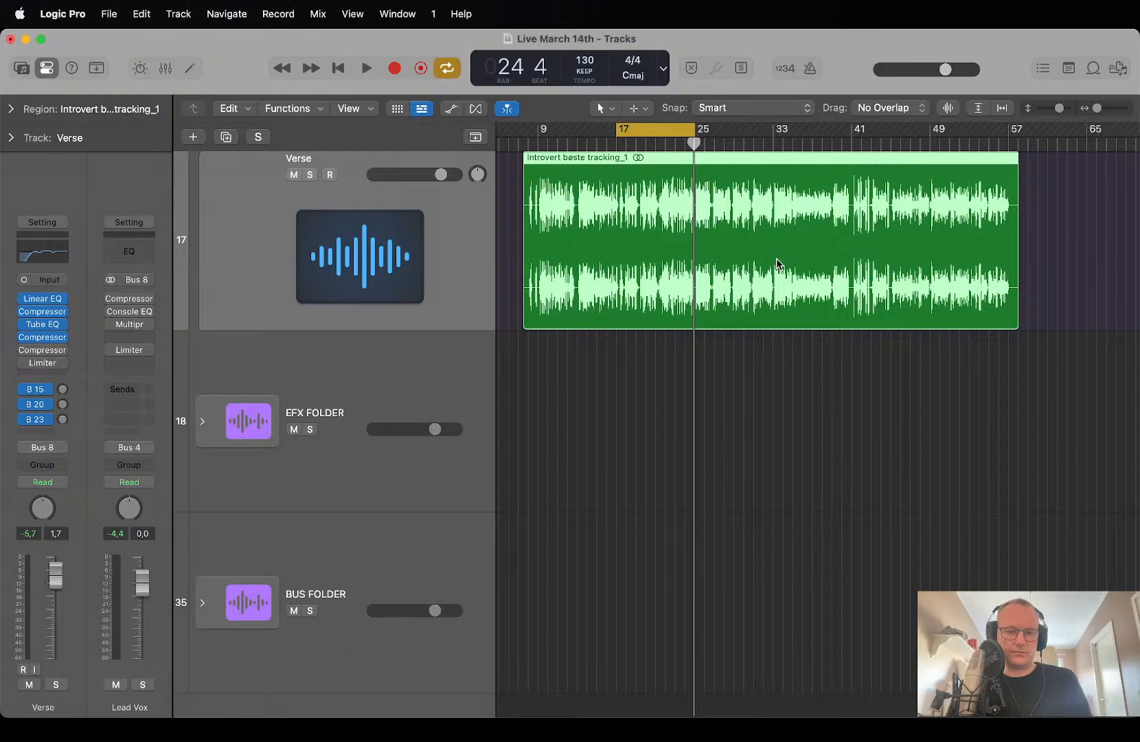
# Expand the Verse region's parameters to inspect its gain, deselect and reselect the region, and collapse the parameters again.
pyautogui.click(16, 138)
pyautogui.click(11, 137)
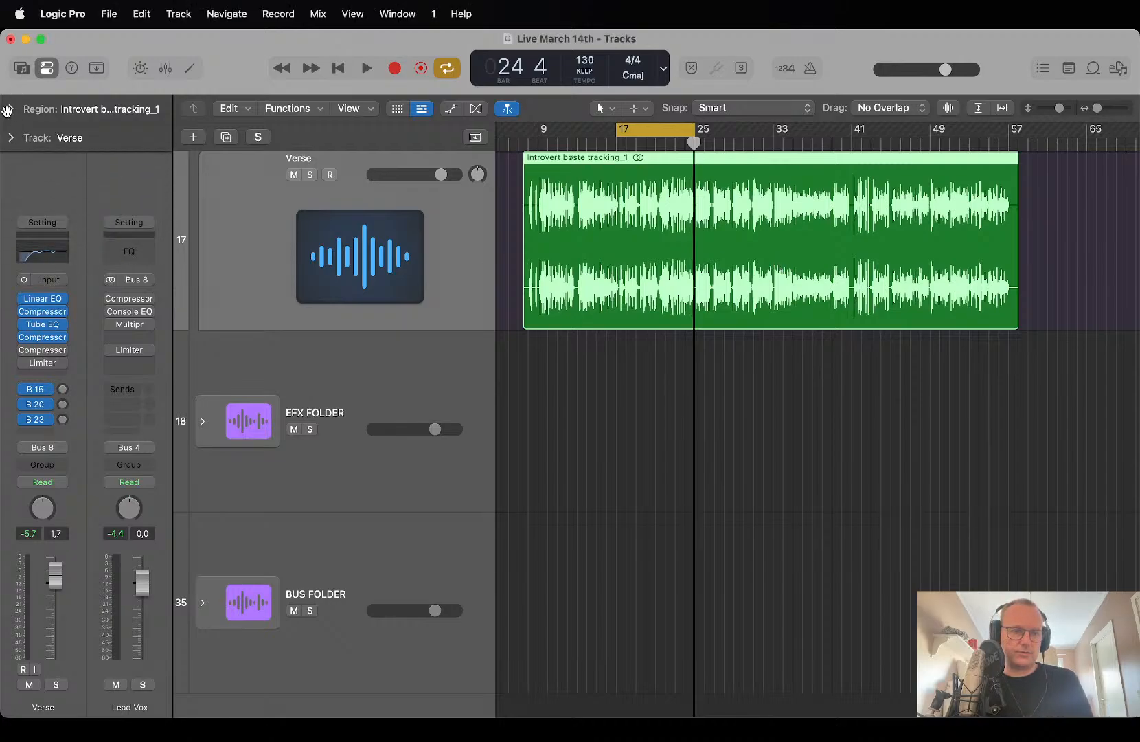
pyautogui.click(11, 109)
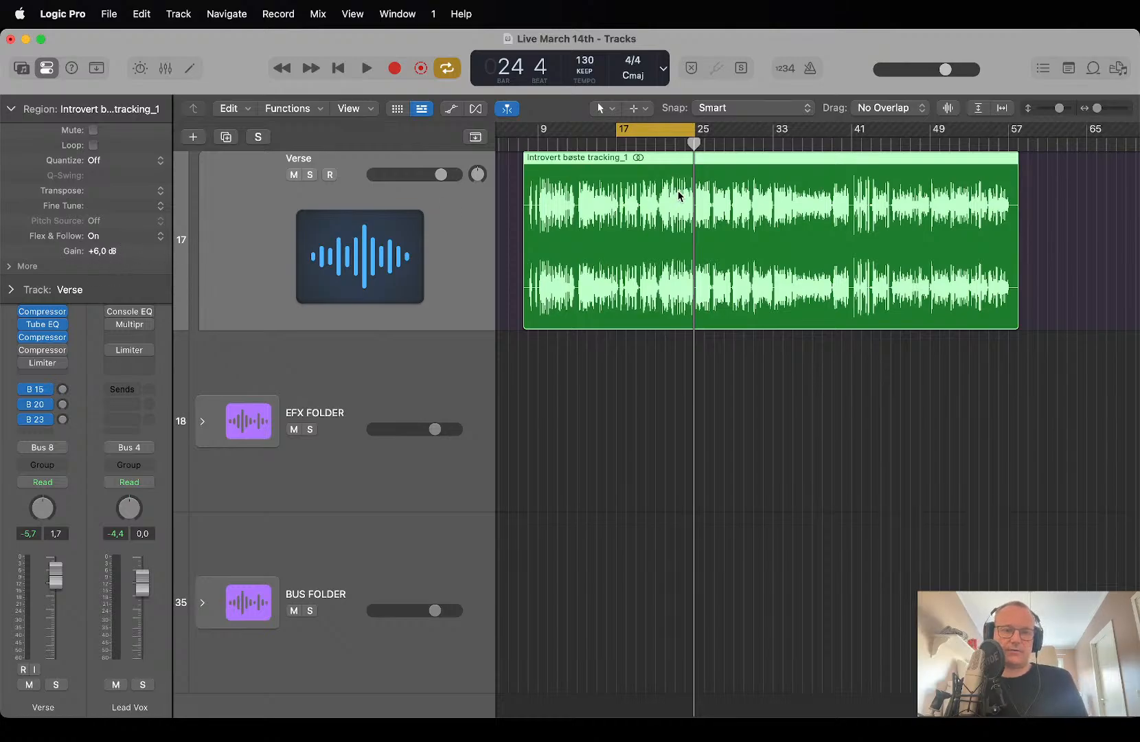
pyautogui.click(511, 193)
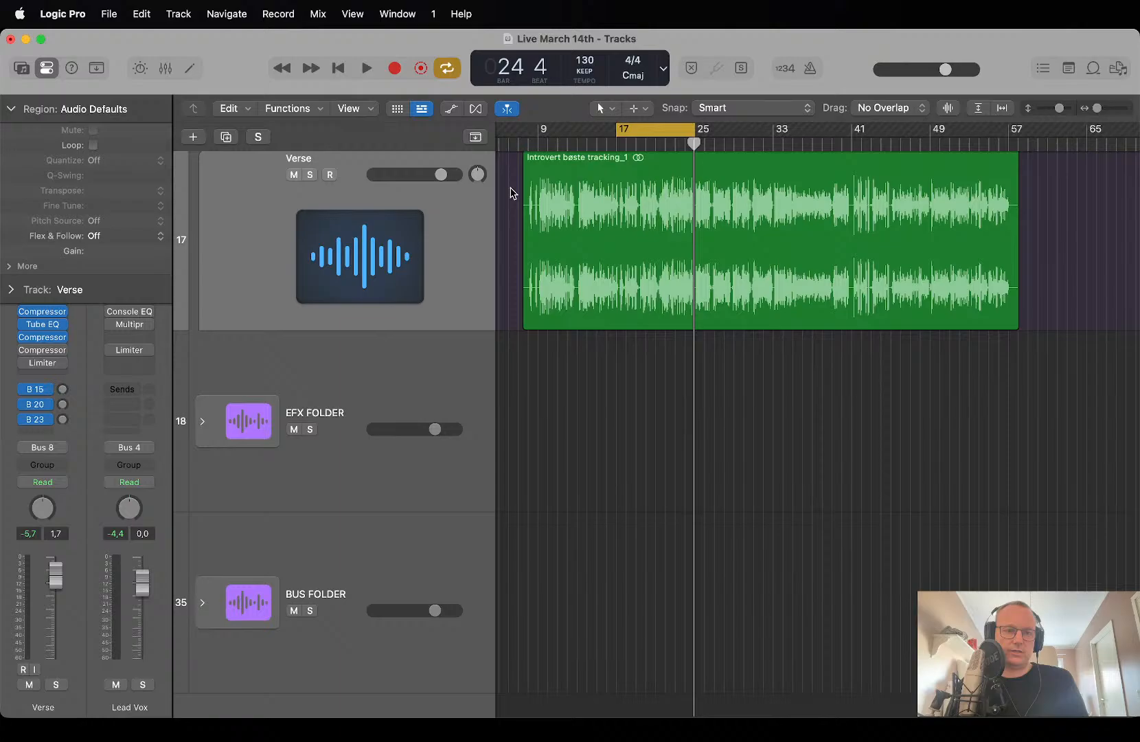
pyautogui.click(658, 190)
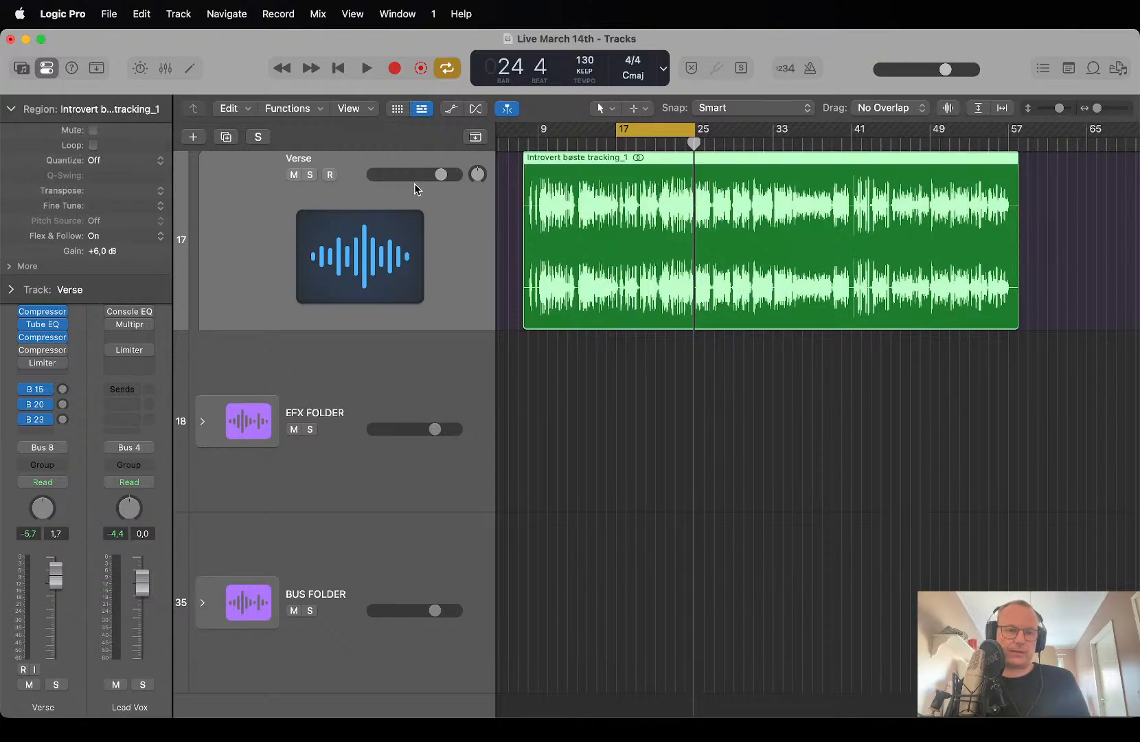
pyautogui.click(10, 108)
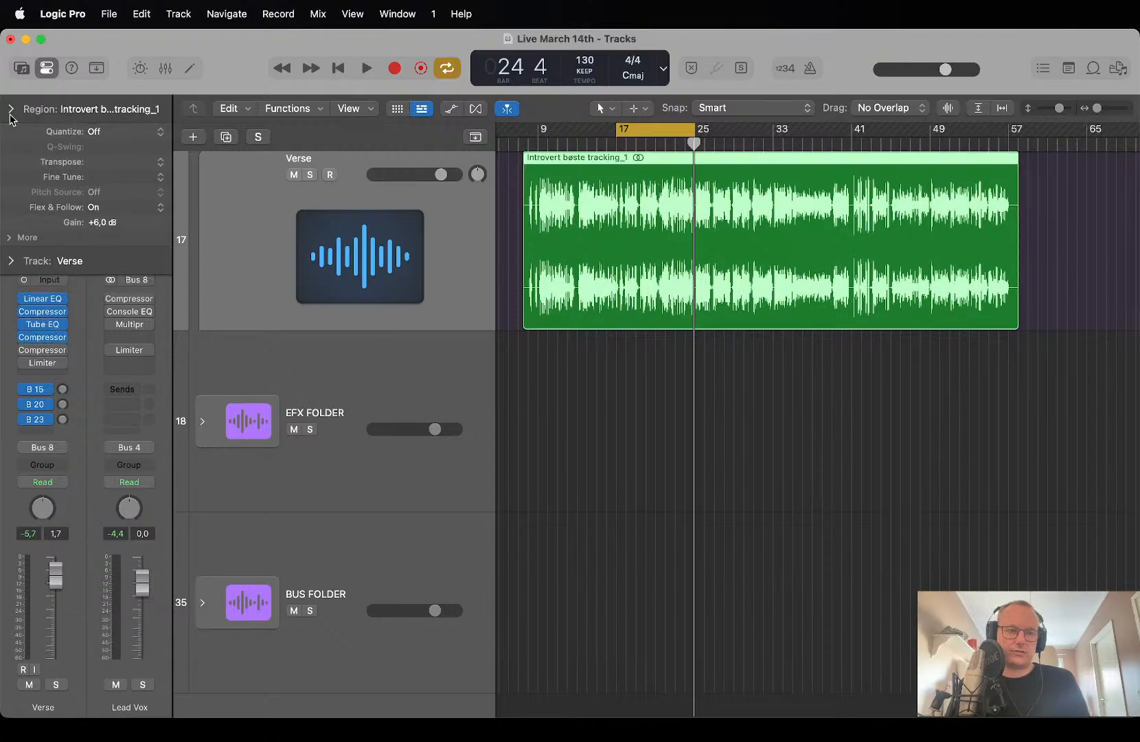
# Insert a Gain plug-in ahead of the Linear EQ on the Verse track and set its gain to +0.1 dB.
pyautogui.click(54, 295)
pyautogui.moveTo(139, 439)
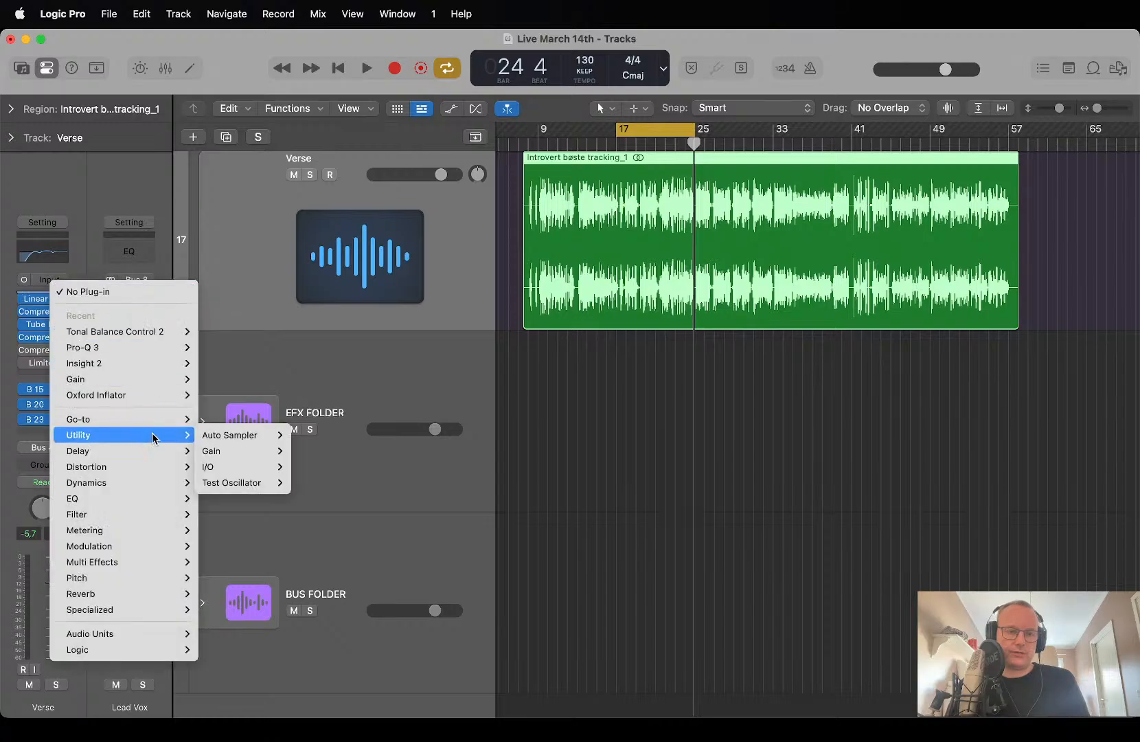
pyautogui.moveTo(245, 451)
pyautogui.click(309, 450)
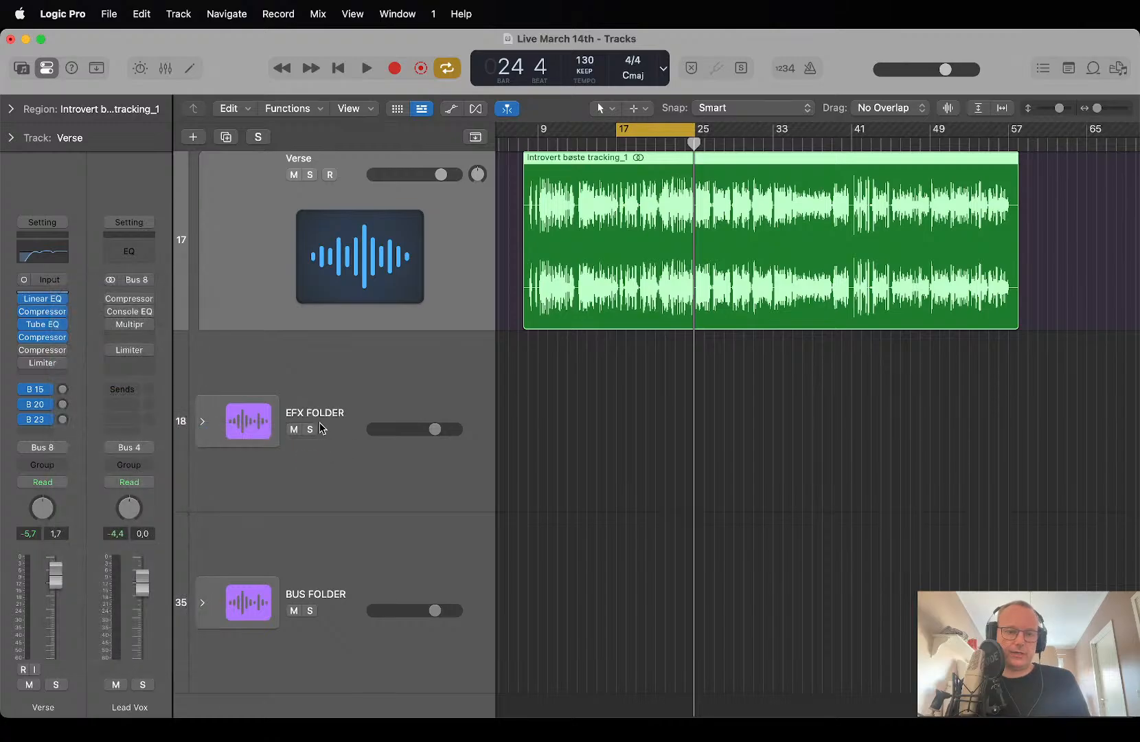
pyautogui.moveTo(487, 413)
pyautogui.mouseDown()
pyautogui.moveTo(487, 351)
pyautogui.moveTo(498, 439)
pyautogui.moveTo(495, 388)
pyautogui.moveTo(495, 417)
pyautogui.mouseUp()
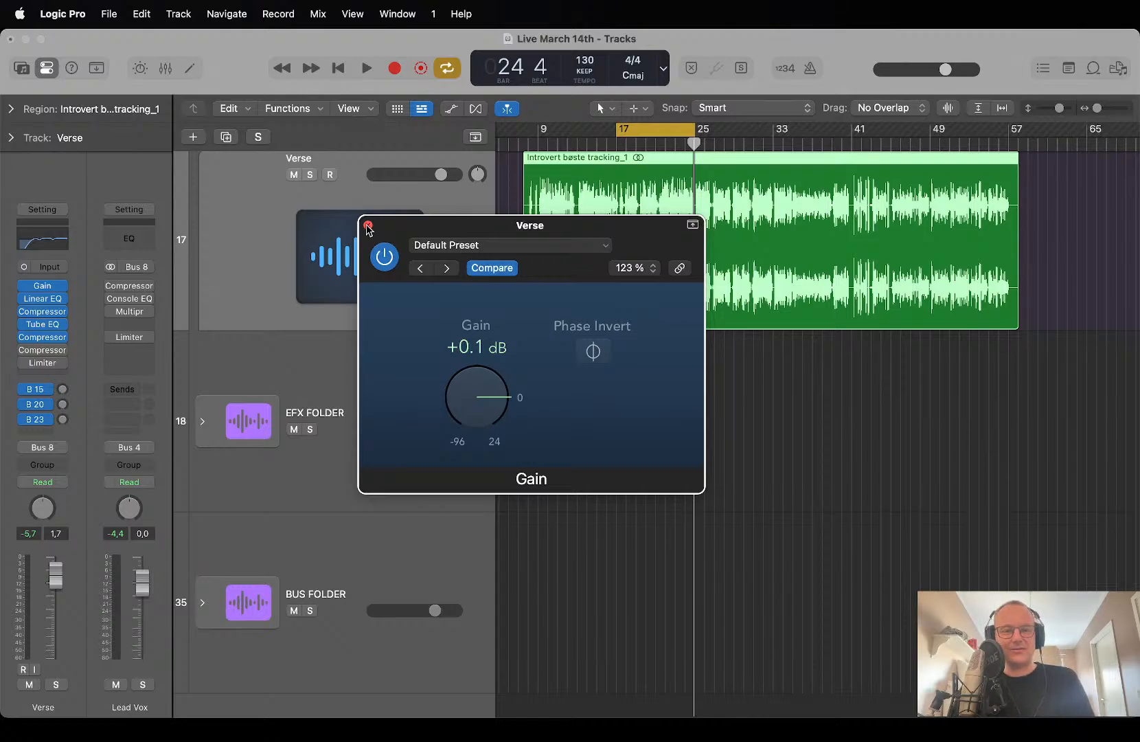
# Reset the Gain plug-in on the Verse track to 0.0 dB and remove it from the channel strip.
pyautogui.keyDown('alt'); pyautogui.click(482, 410); pyautogui.keyUp('alt')
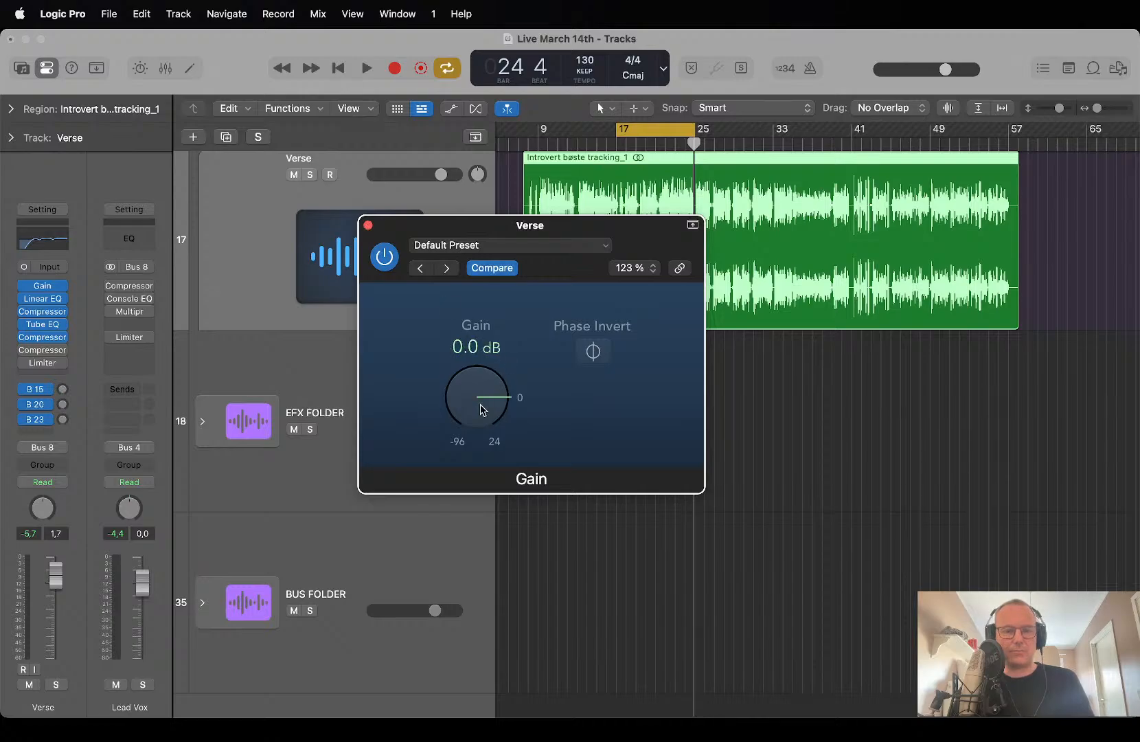
pyautogui.click(368, 225)
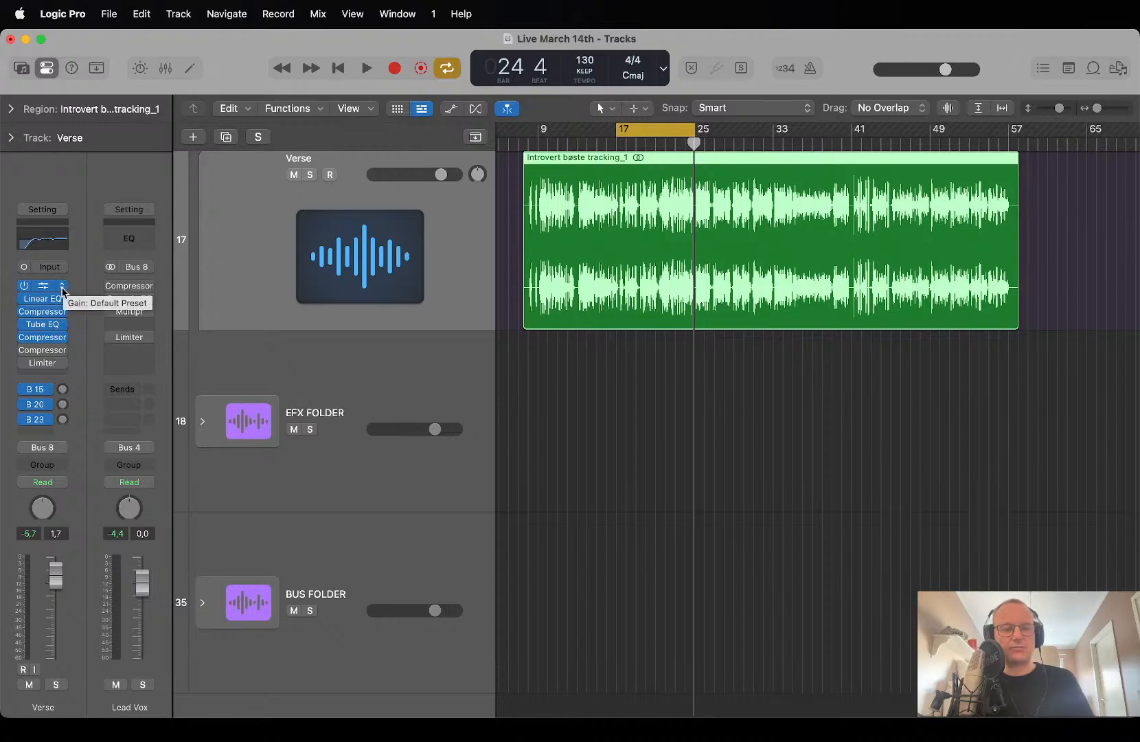
pyautogui.click(62, 287)
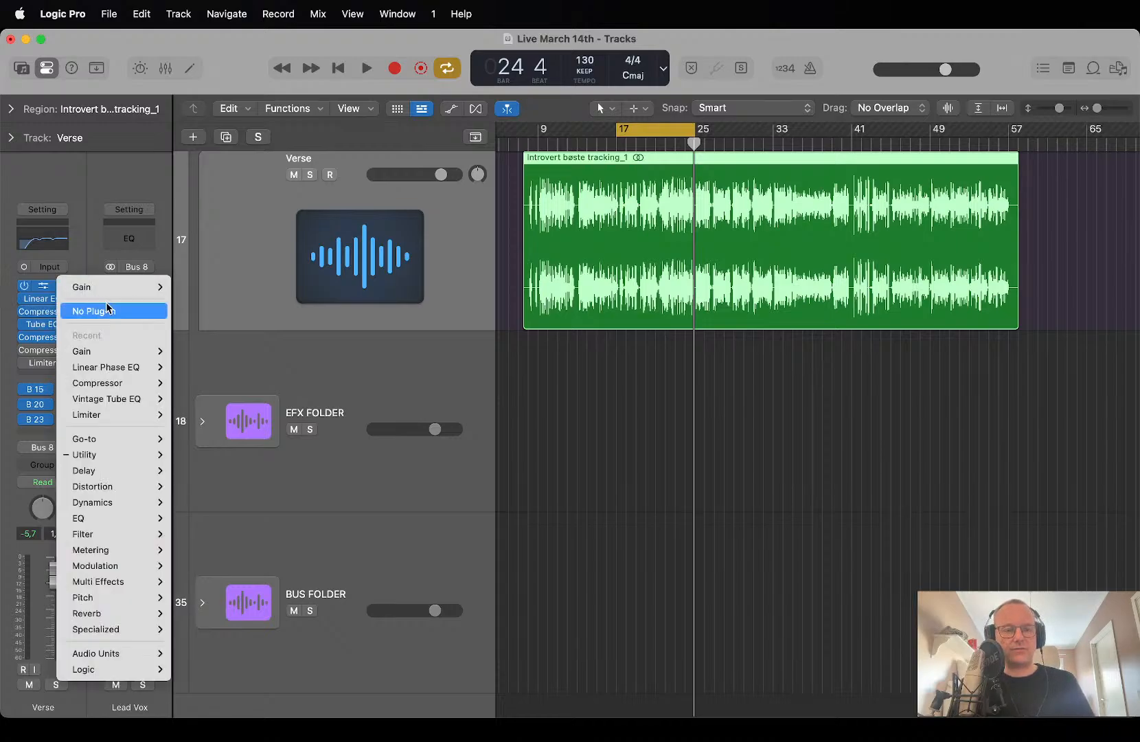
pyautogui.click(85, 307)
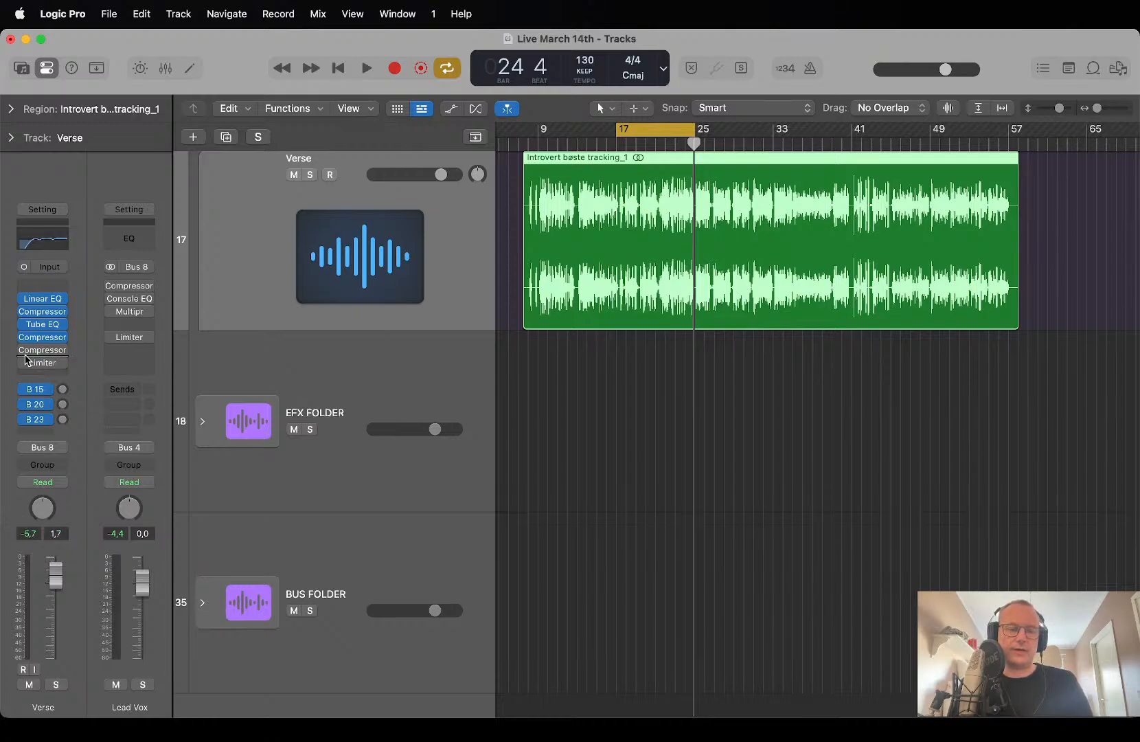
# Compare the Verse track's peak levels during playback with its four active inserts bypassed and re-enabled.
pyautogui.moveTo(24, 337)
pyautogui.keyDown('alt'); pyautogui.click(23, 338); pyautogui.keyUp('alt')
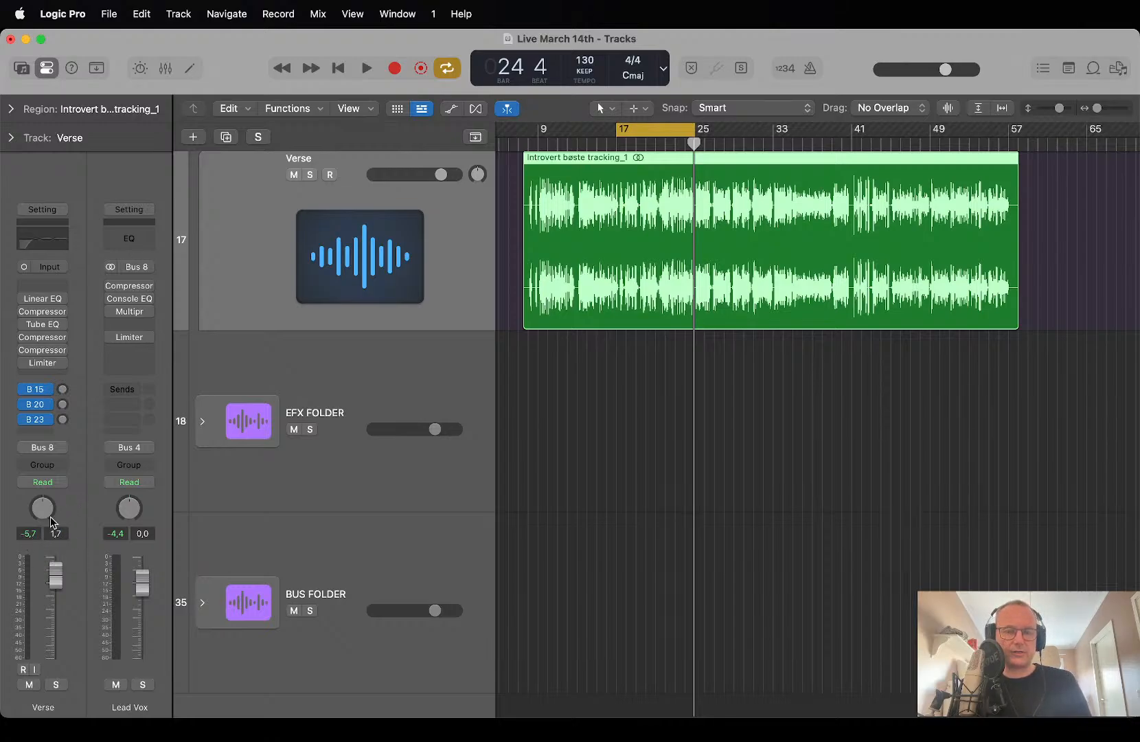
pyautogui.press('space')
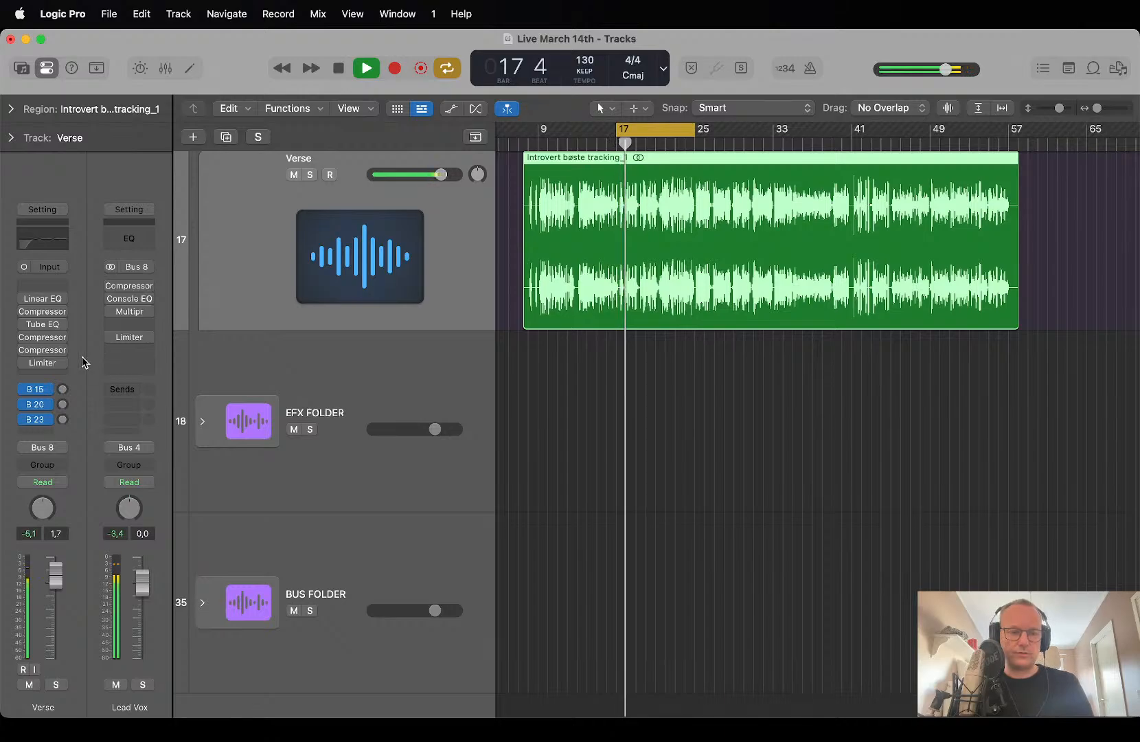
pyautogui.moveTo(24, 338)
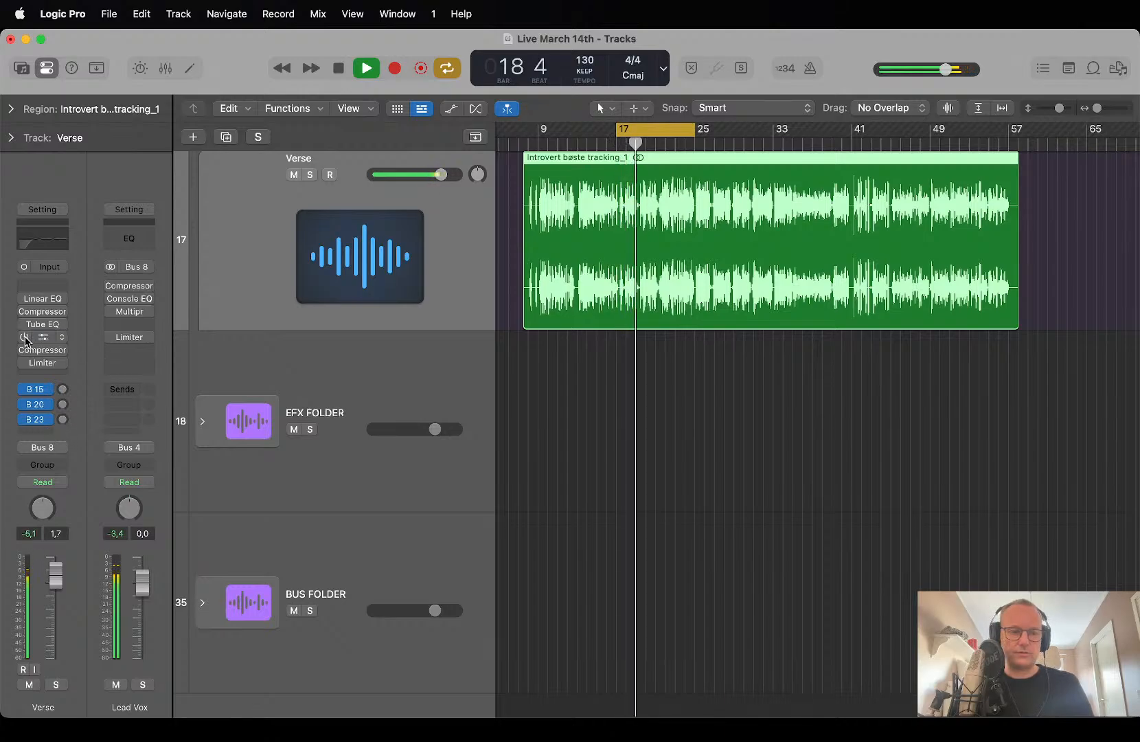
pyautogui.moveTo(25, 338); pyautogui.dragTo(25, 294)
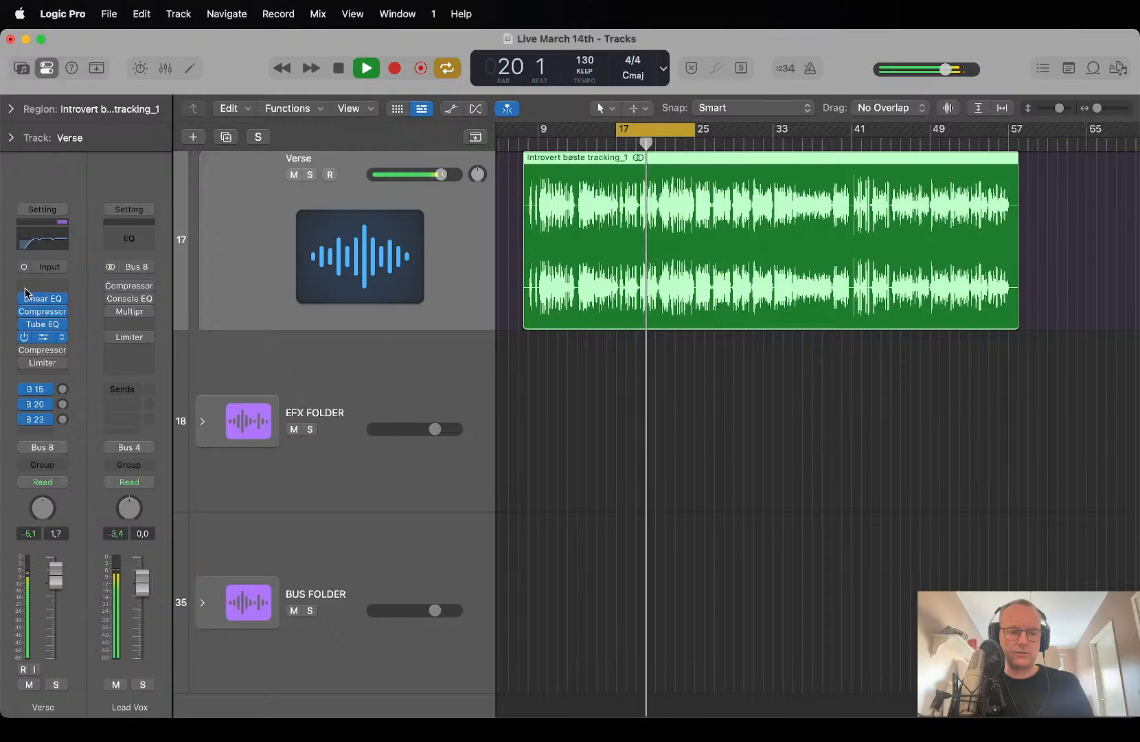
pyautogui.click(34, 536)
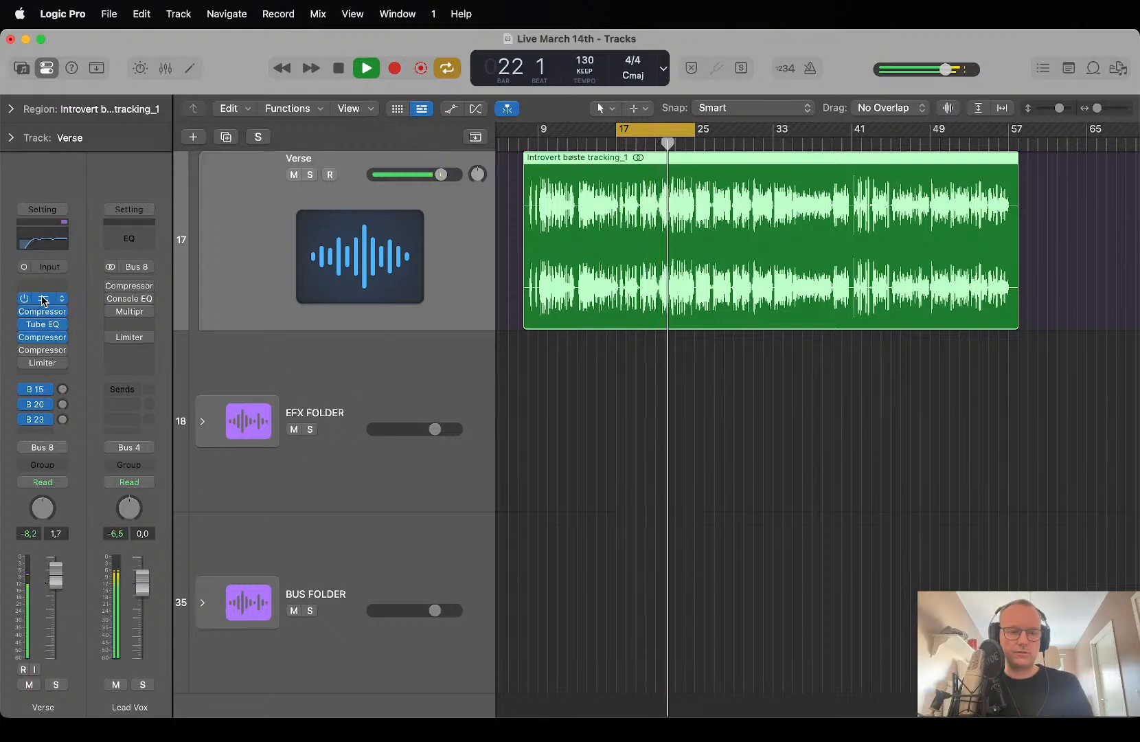
pyautogui.keyDown('alt'); pyautogui.click(25, 336); pyautogui.keyUp('alt')
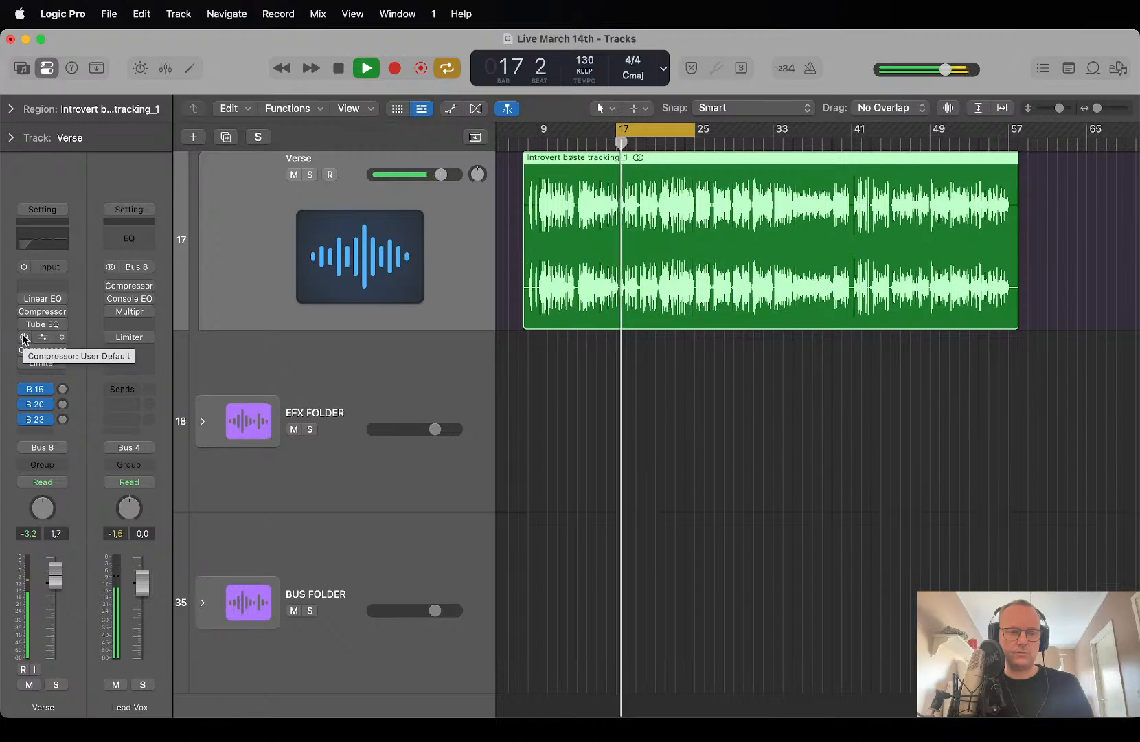
pyautogui.press('space')
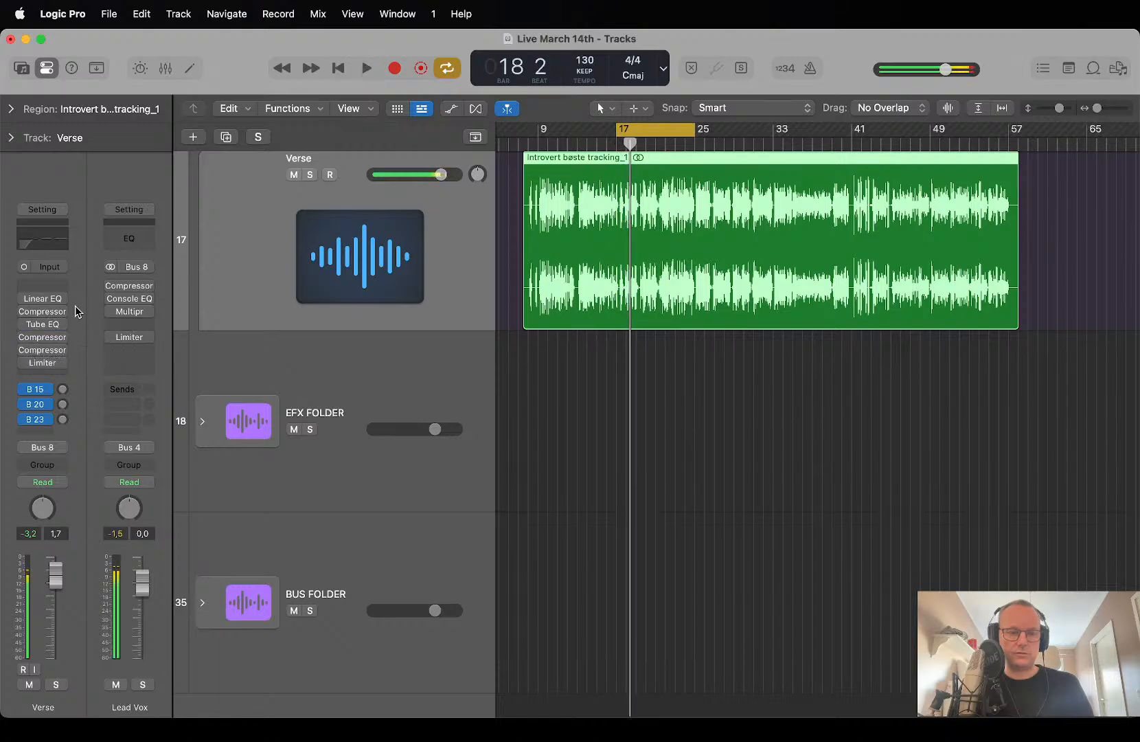
pyautogui.moveTo(31, 338)
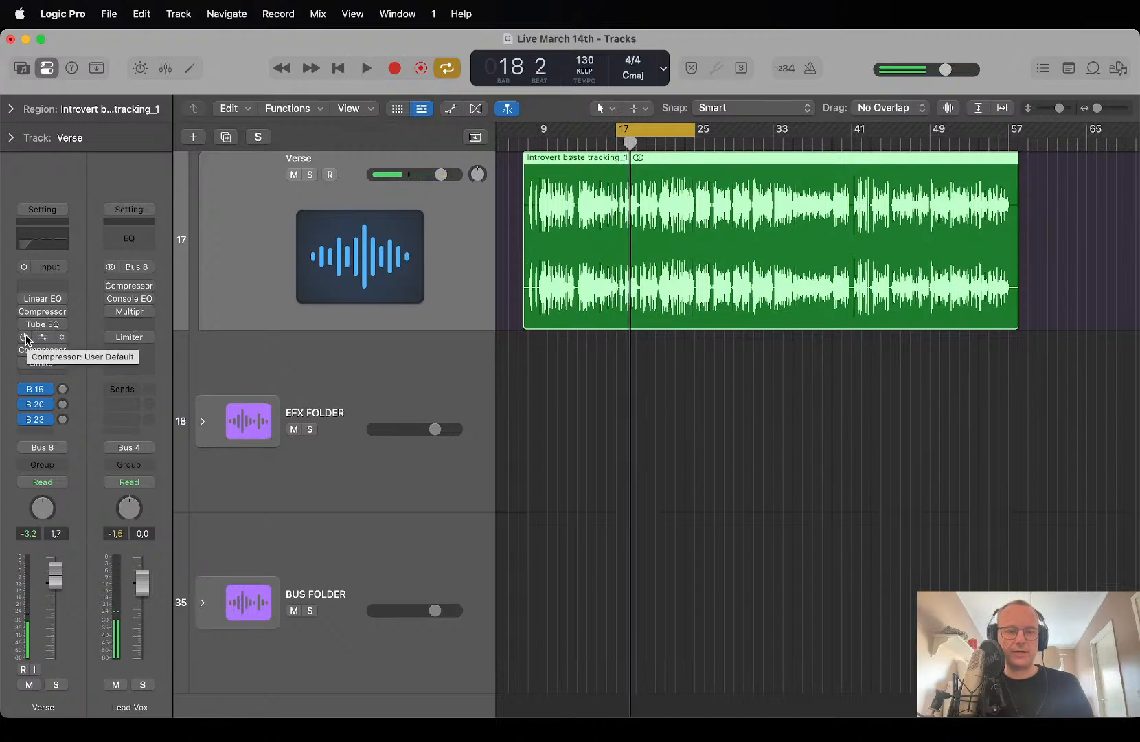
pyautogui.moveTo(26, 336); pyautogui.dragTo(25, 278)
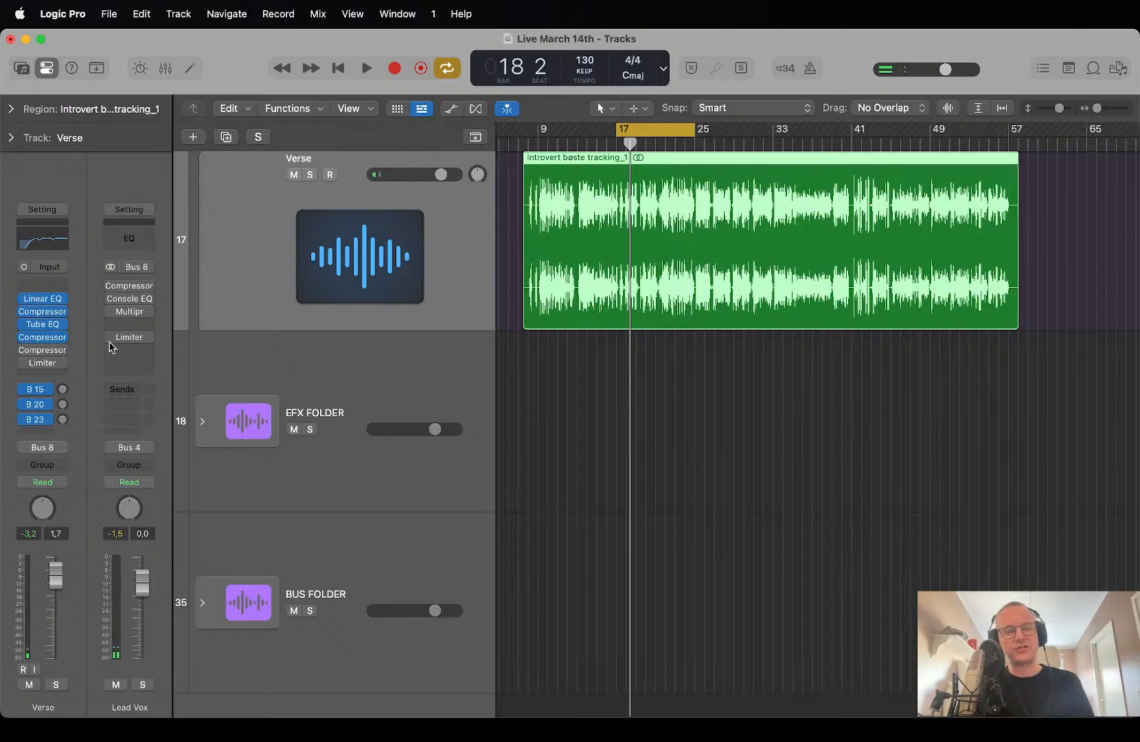
# Examine the Vintage FET and Platinum Digital compressors on the Verse track, leaving only the Vintage FET one open.
pyautogui.click(44, 336)
pyautogui.moveTo(734, 550)
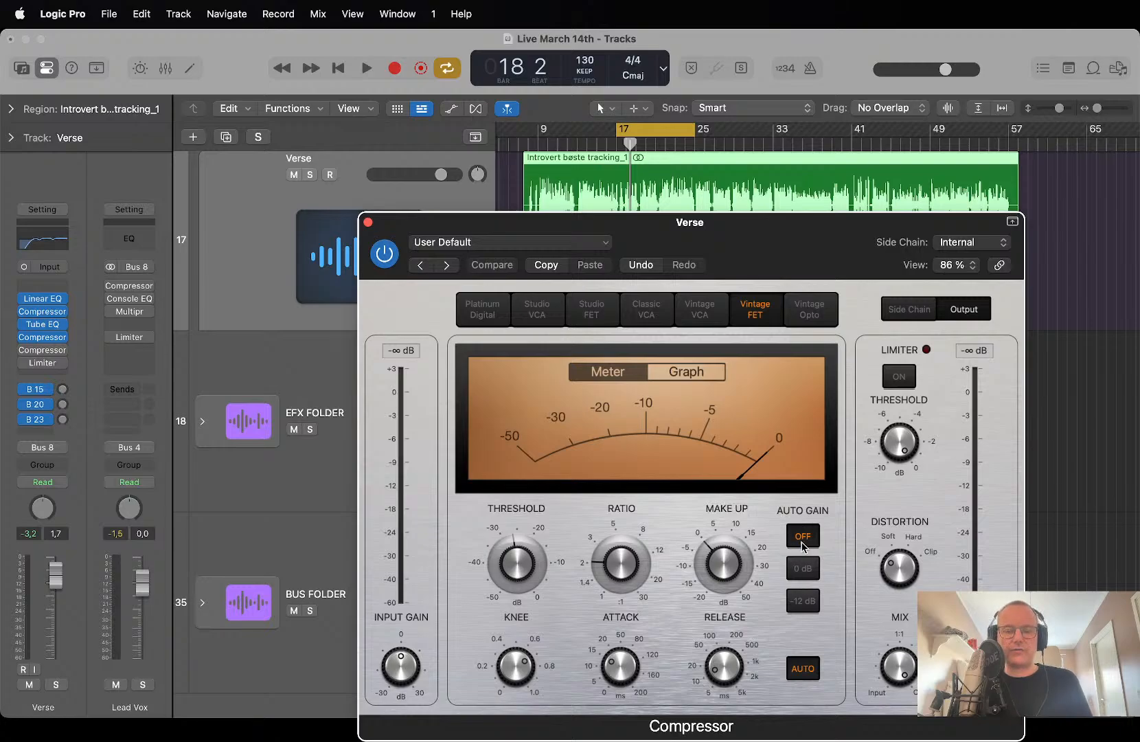
pyautogui.click(51, 313)
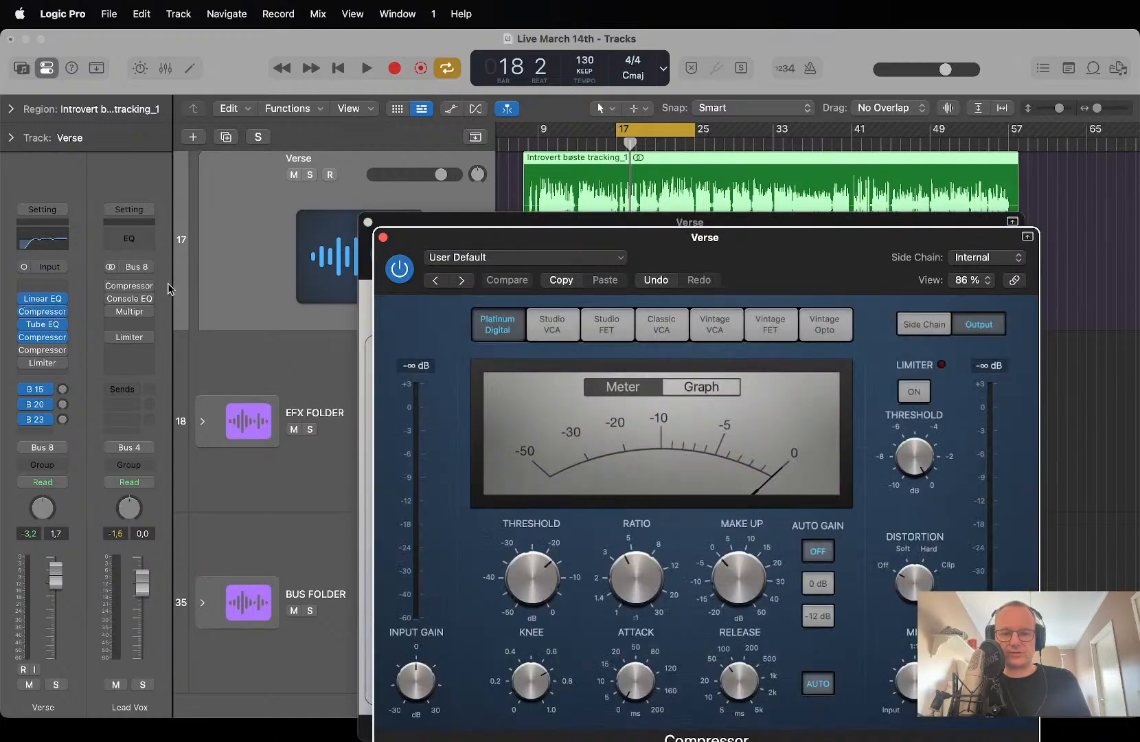
pyautogui.moveTo(807, 290); pyautogui.dragTo(739, 275)
pyautogui.click(318, 224)
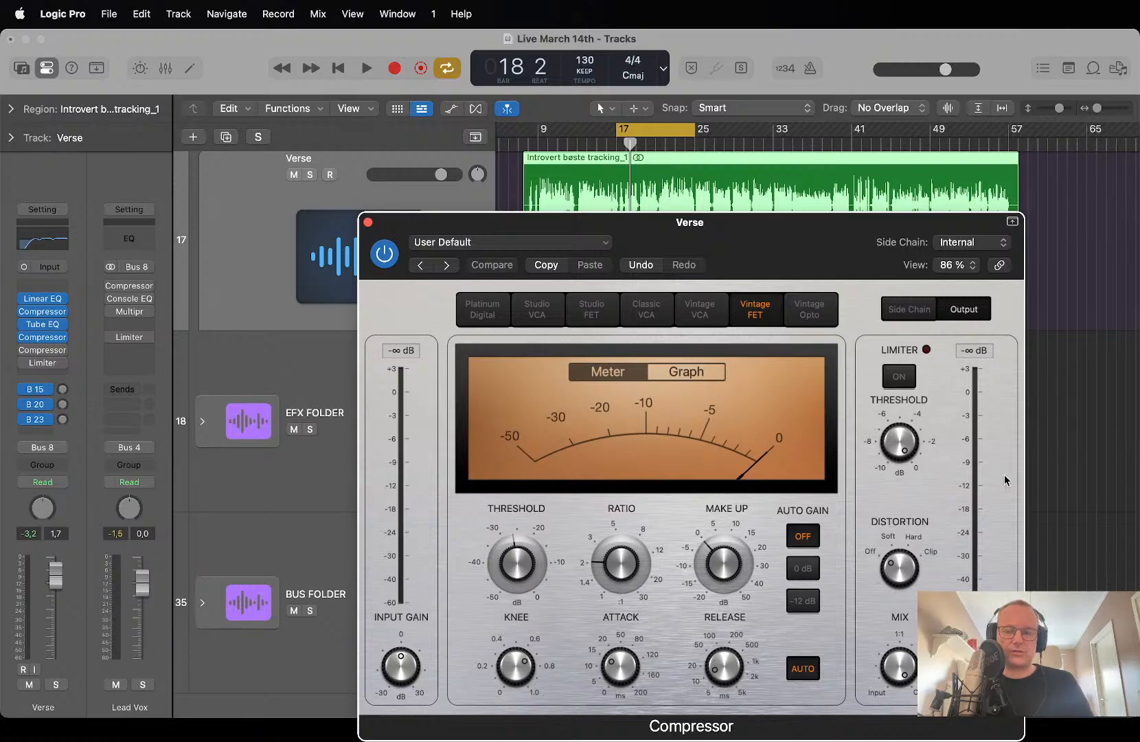
# Raise the Vintage FET compressor's output gain slightly while playing the Verse section, and close the compressor.
pyautogui.press('space')
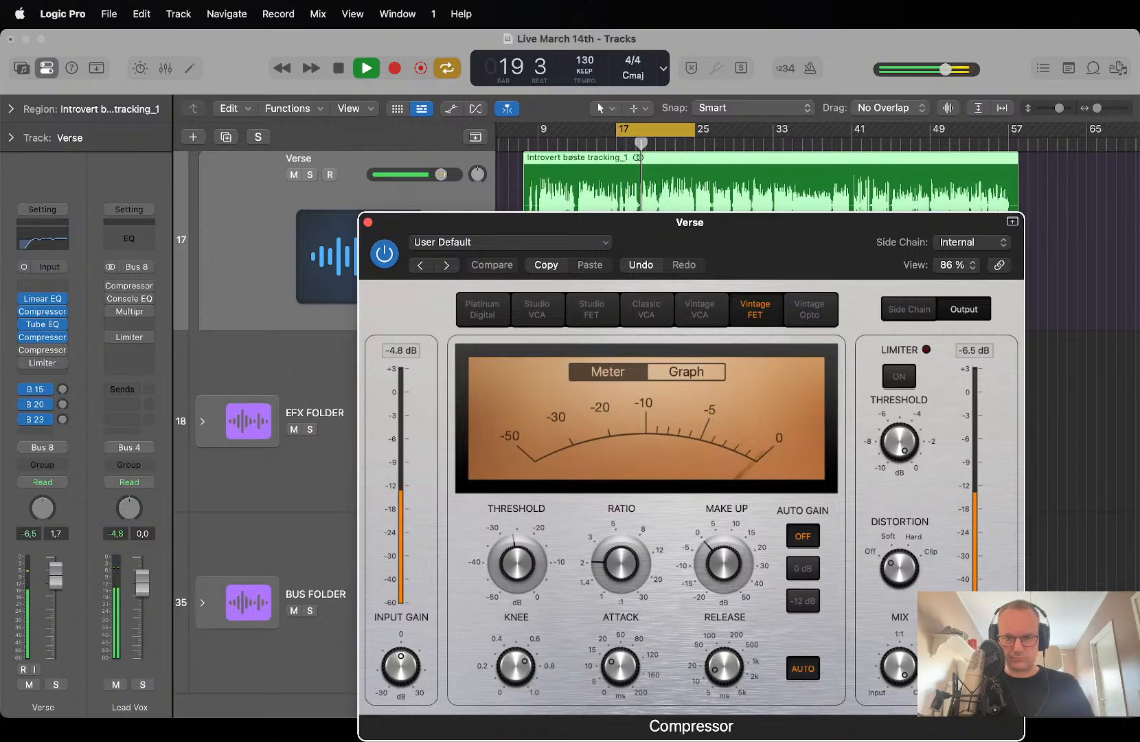
pyautogui.moveTo(973, 666); pyautogui.dragTo(974, 660)
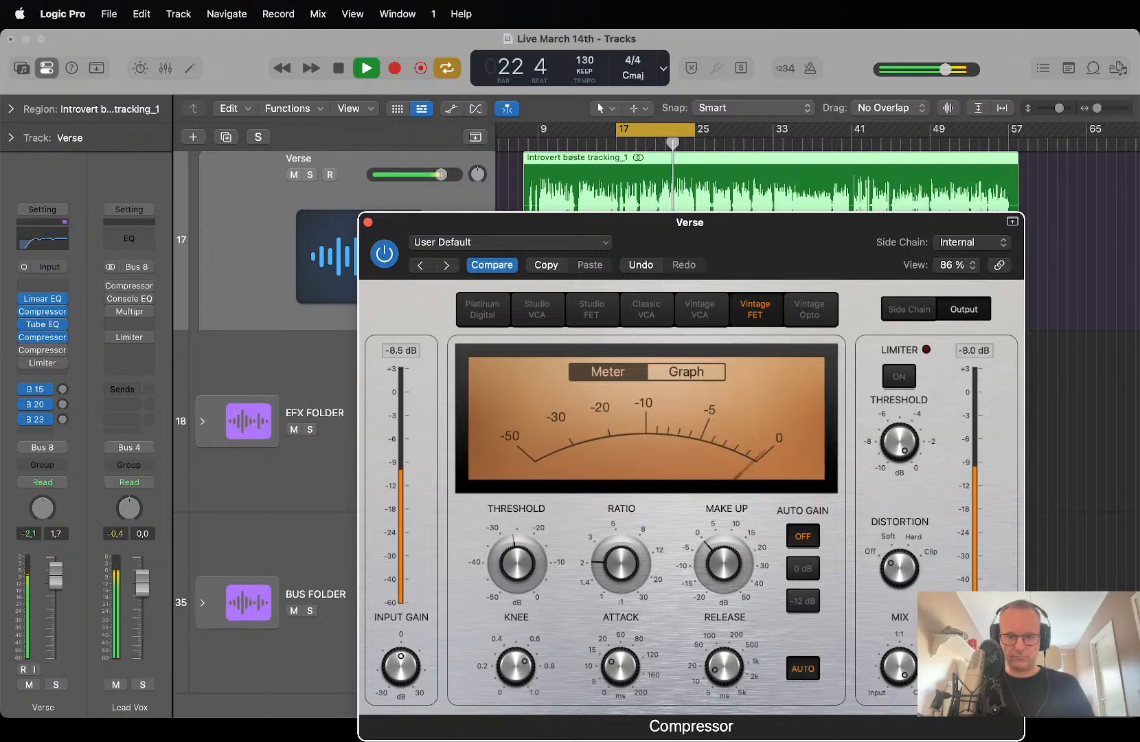
pyautogui.press('space')
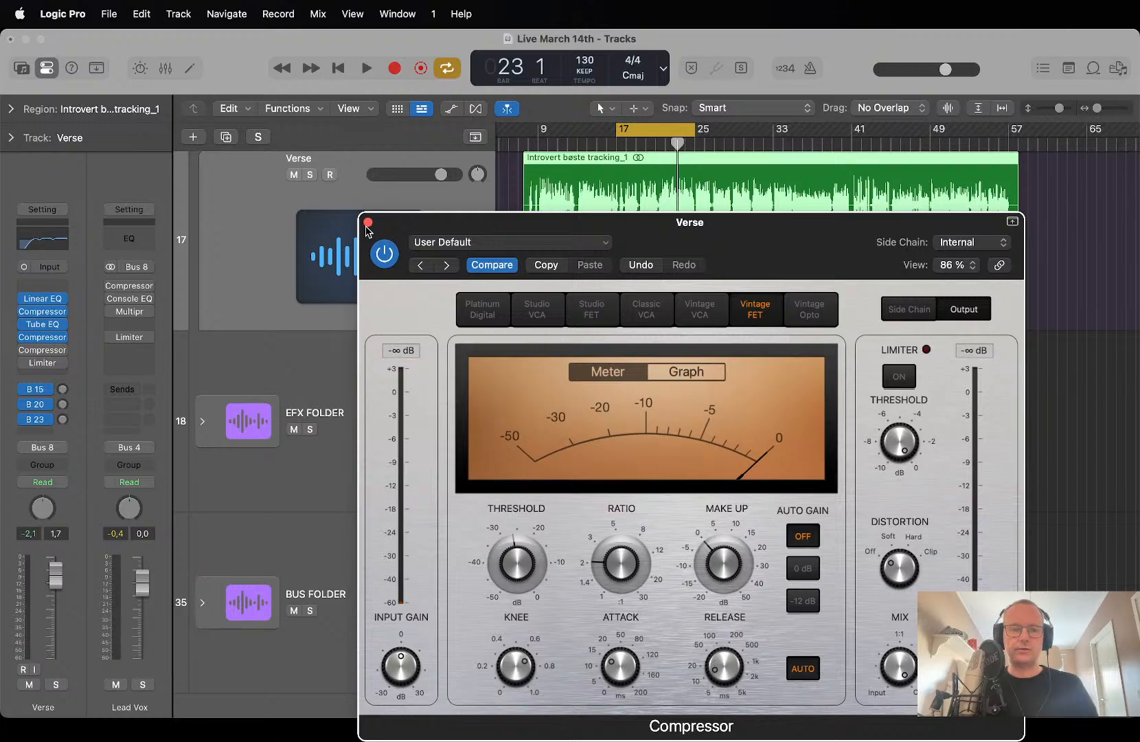
pyautogui.click(368, 224)
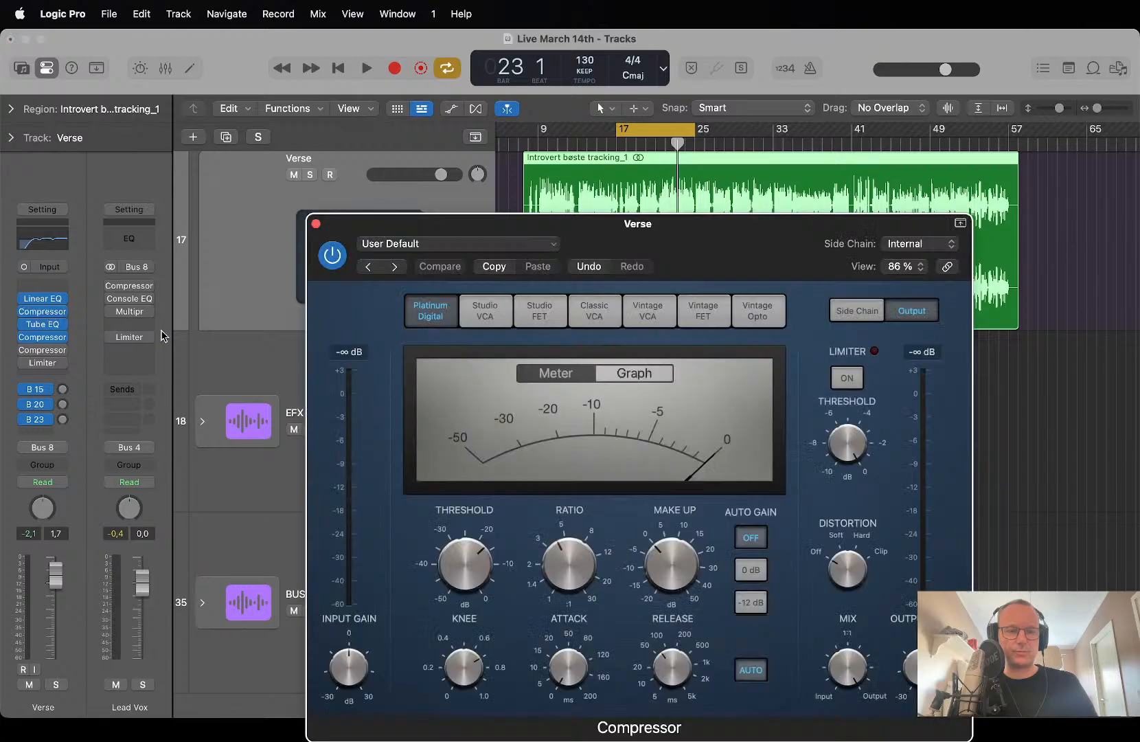
# Raise the output gain of the Verse track's Platinum Digital compressor to about +1.0 dB, checking its levels during playback.
pyautogui.click(48, 313)
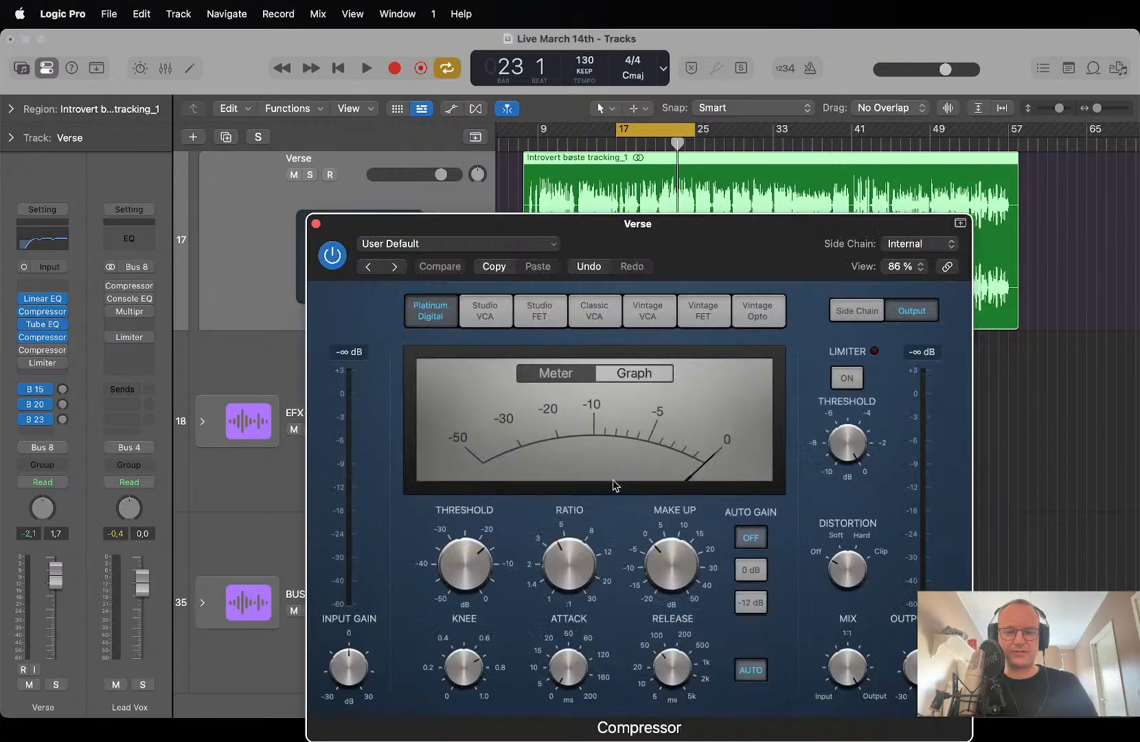
pyautogui.press('space')
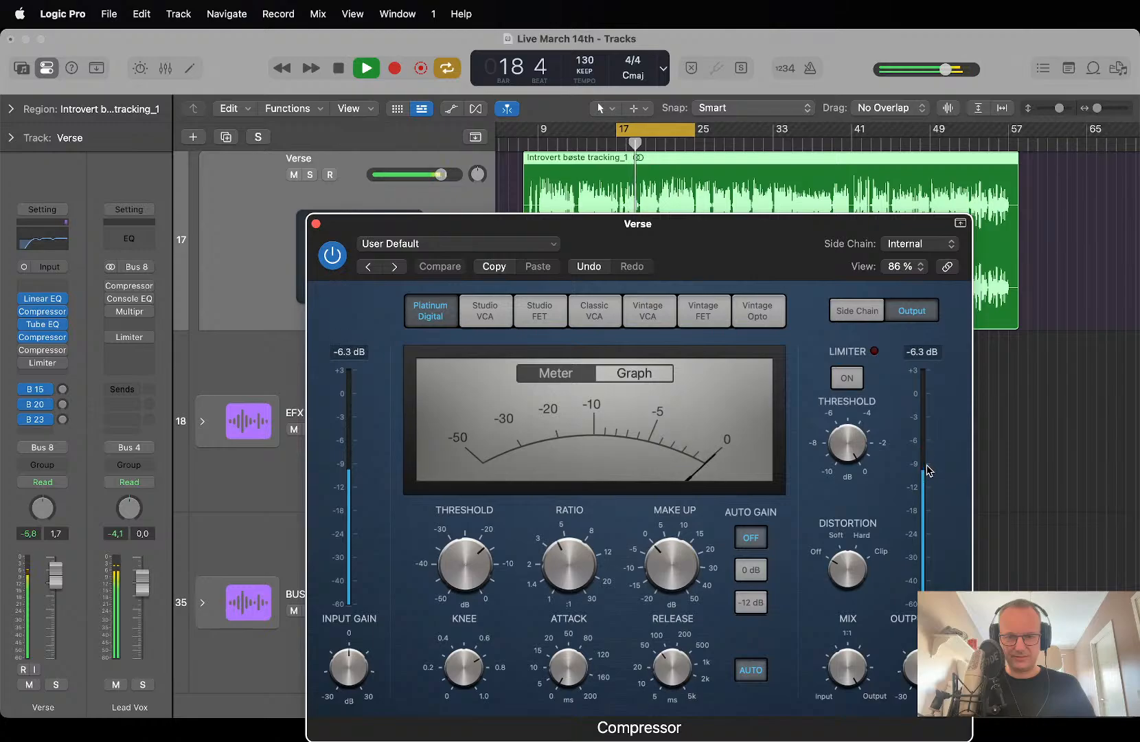
pyautogui.press('space')
pyautogui.moveTo(922, 667); pyautogui.dragTo(922, 664)
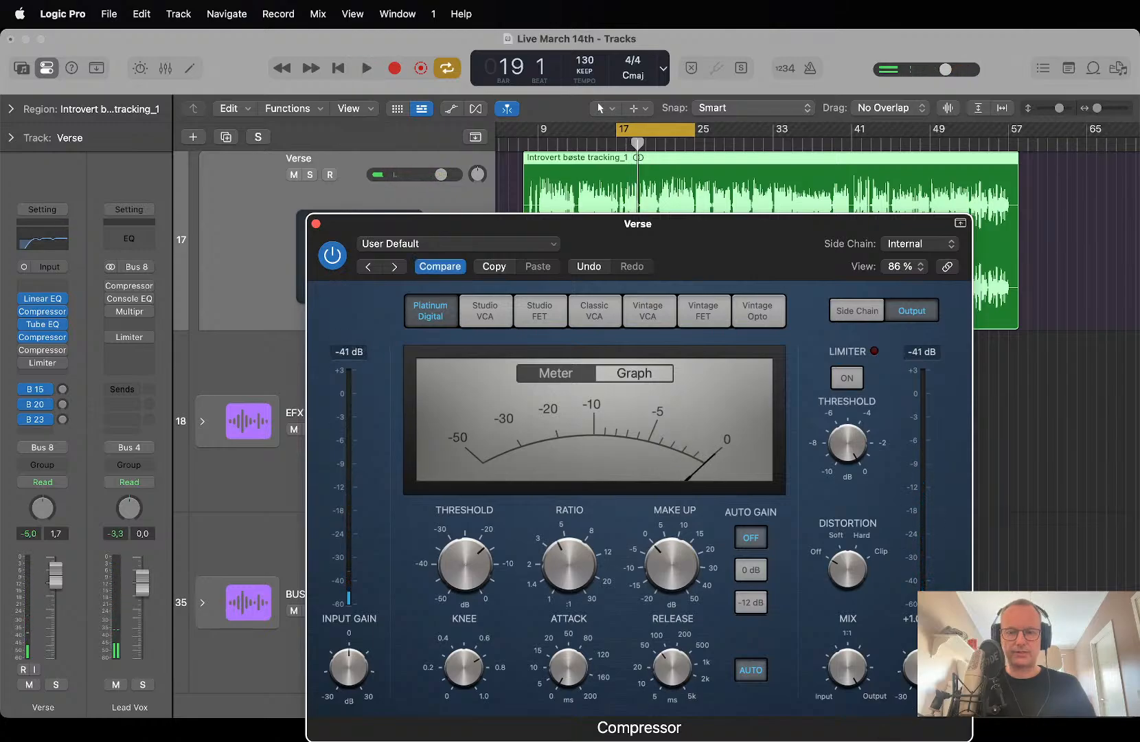
# Recheck the Verse level with the active inserts bypassed against the processed signal, leave them enabled, and close the compressor.
pyautogui.press('space')
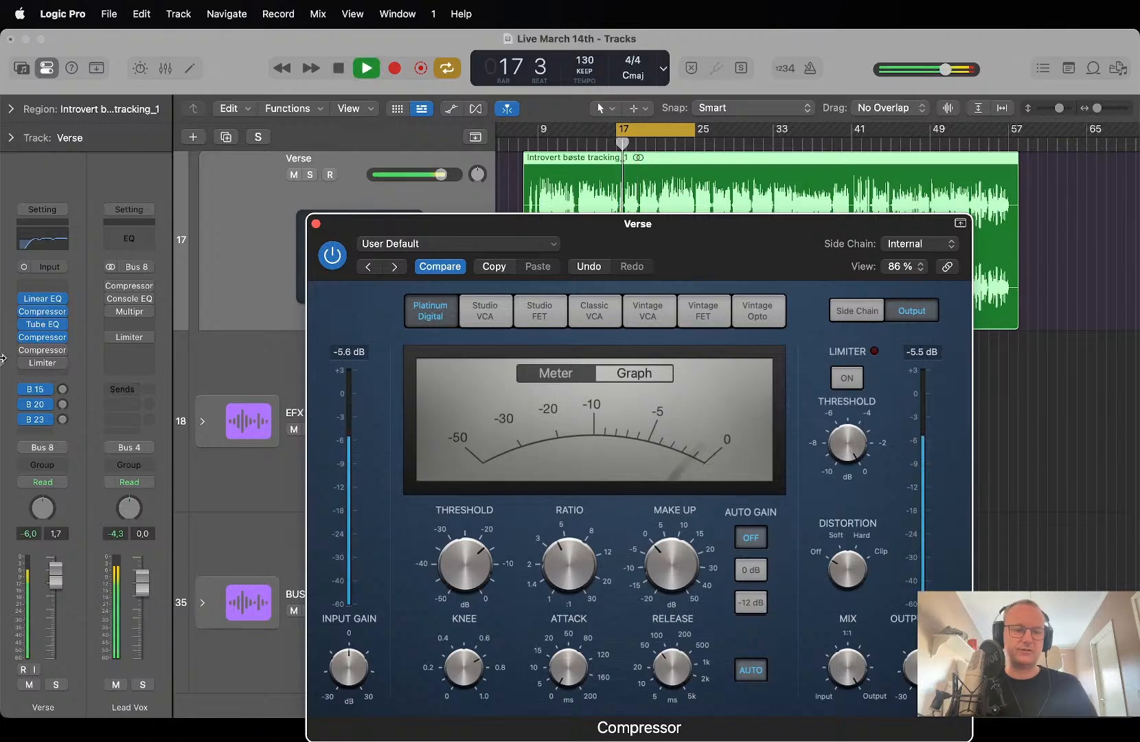
pyautogui.moveTo(29, 341)
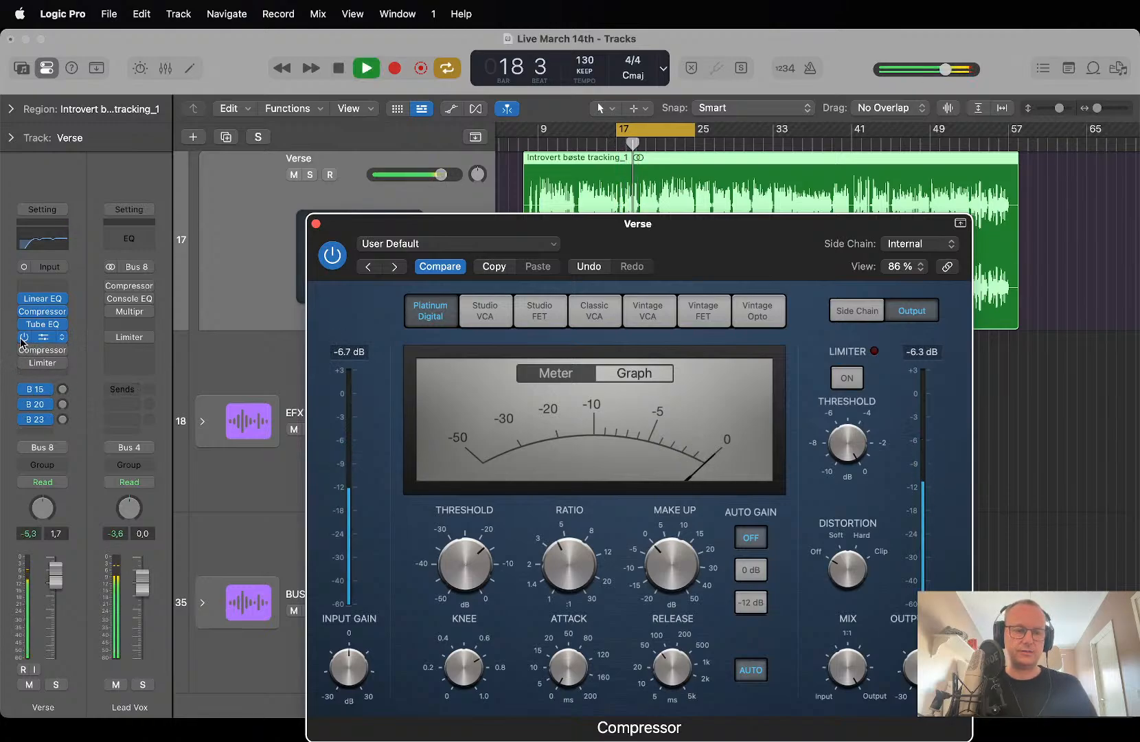
pyautogui.moveTo(24, 337); pyautogui.dragTo(23, 268)
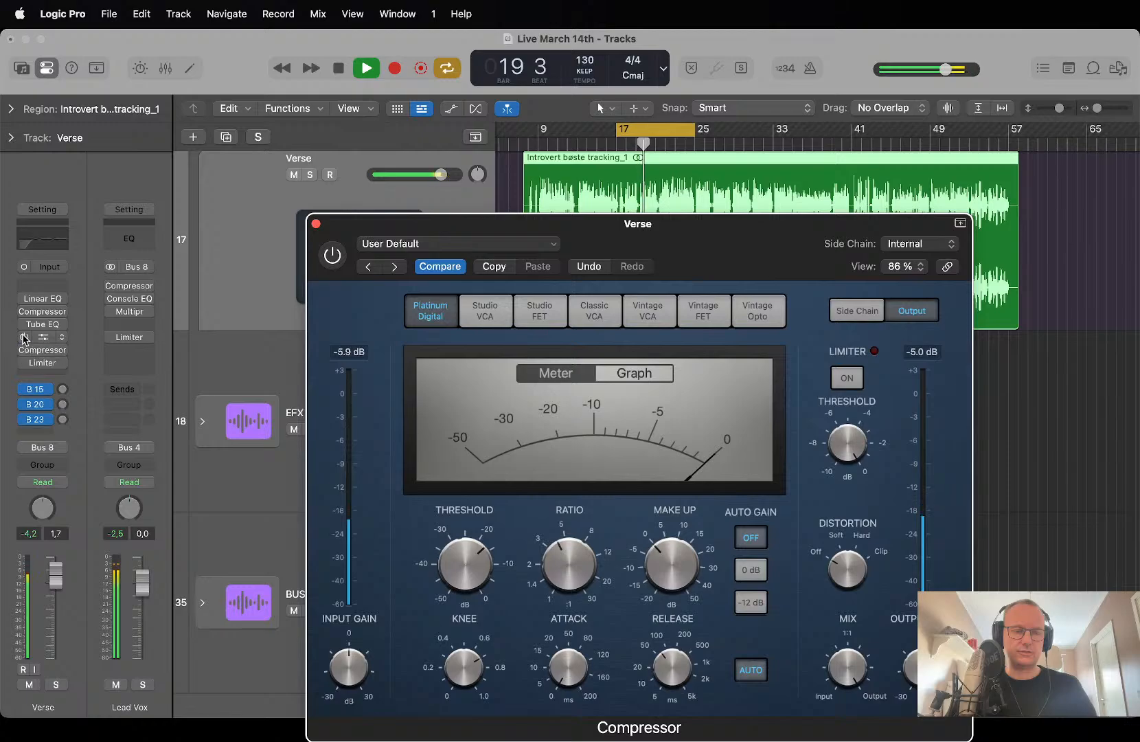
pyautogui.press('space')
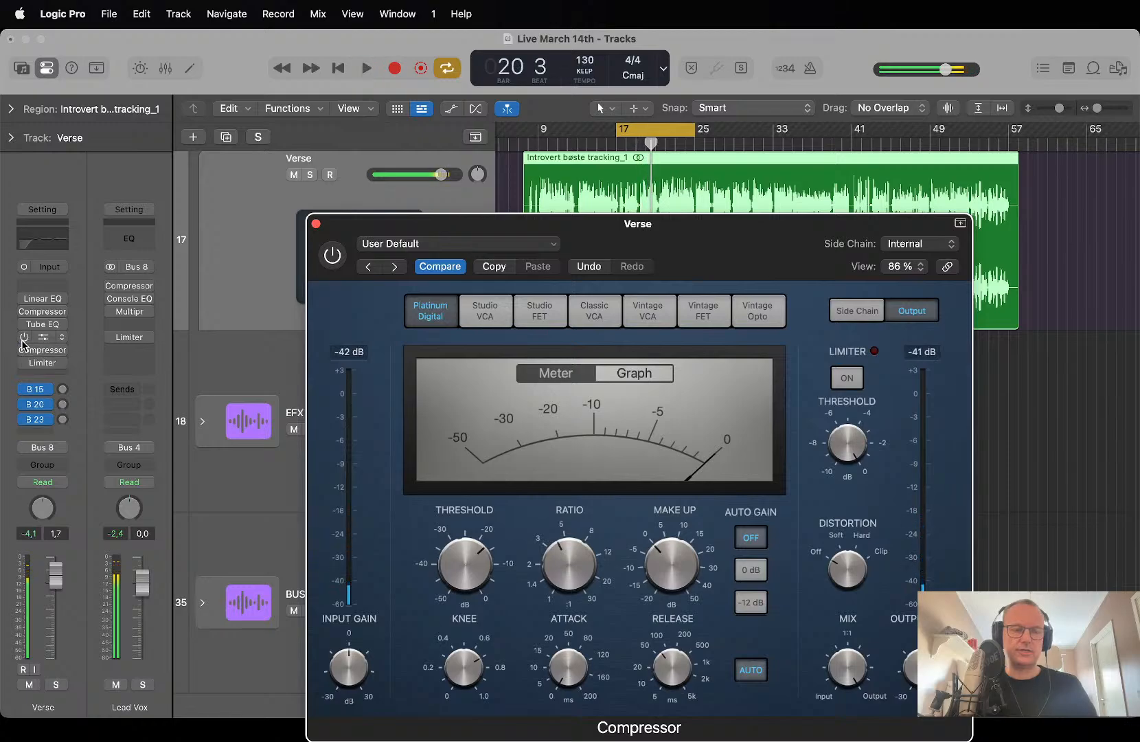
pyautogui.moveTo(24, 337); pyautogui.dragTo(23, 292)
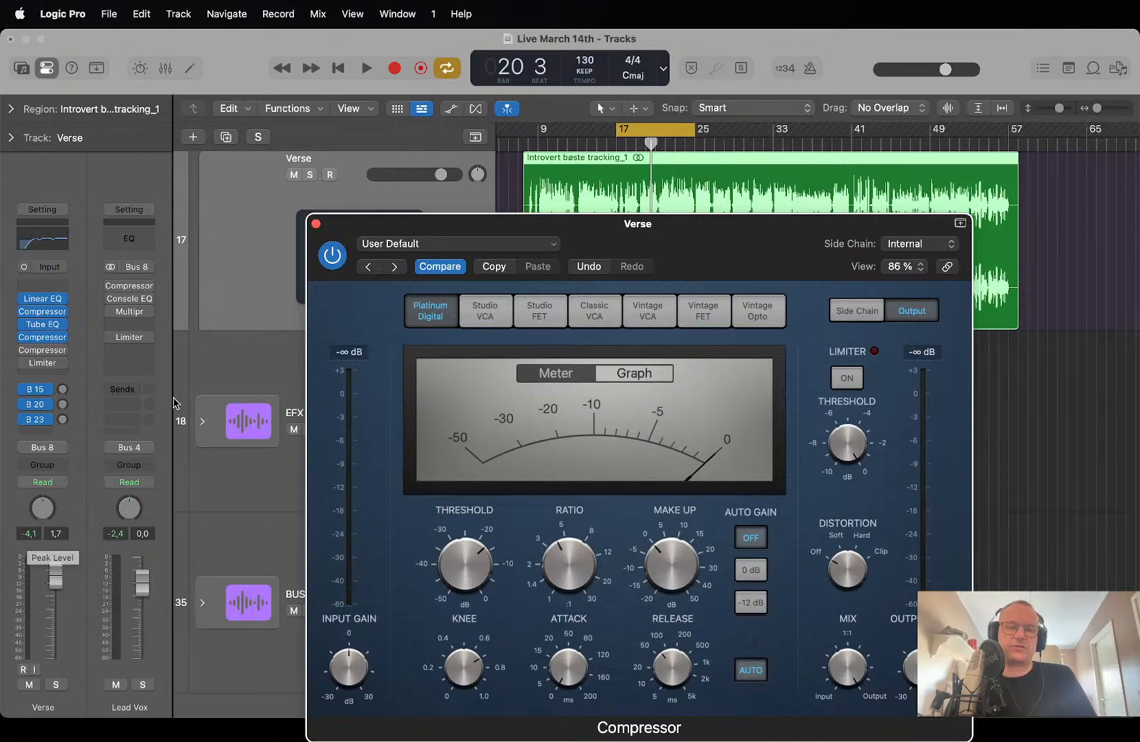
pyautogui.click(316, 224)
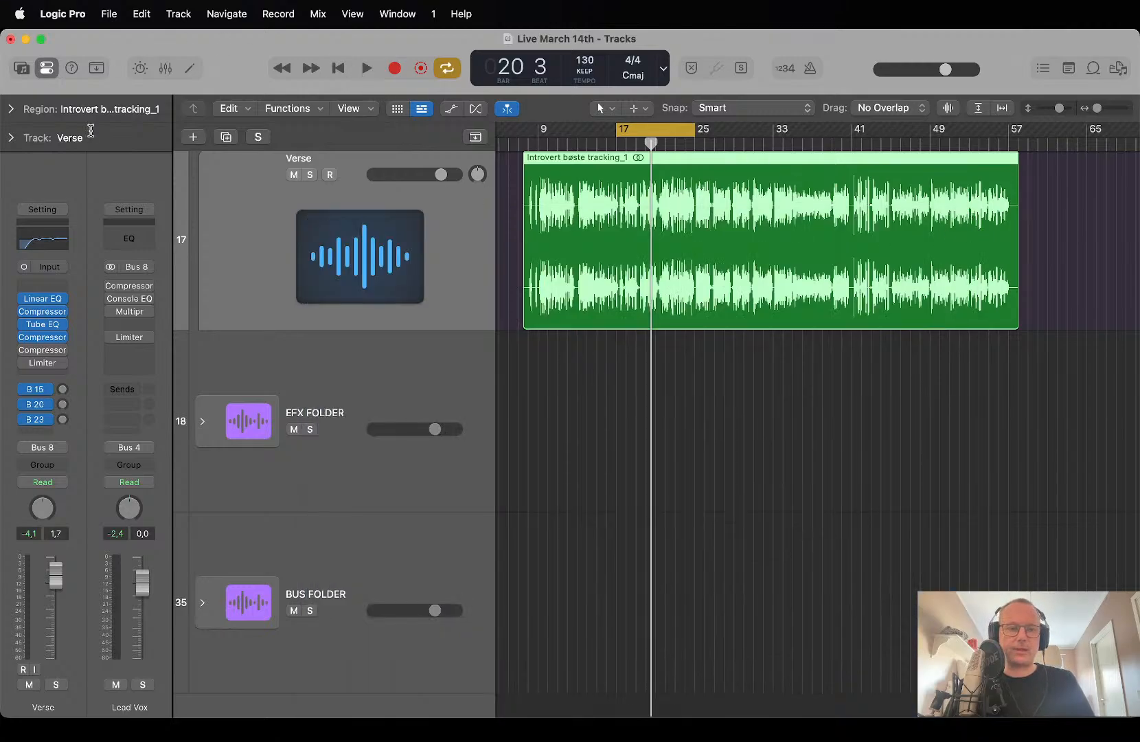
# Review the settings of the Vintage FET compressor on the Verse track and close it.
pyautogui.moveTo(50, 339)
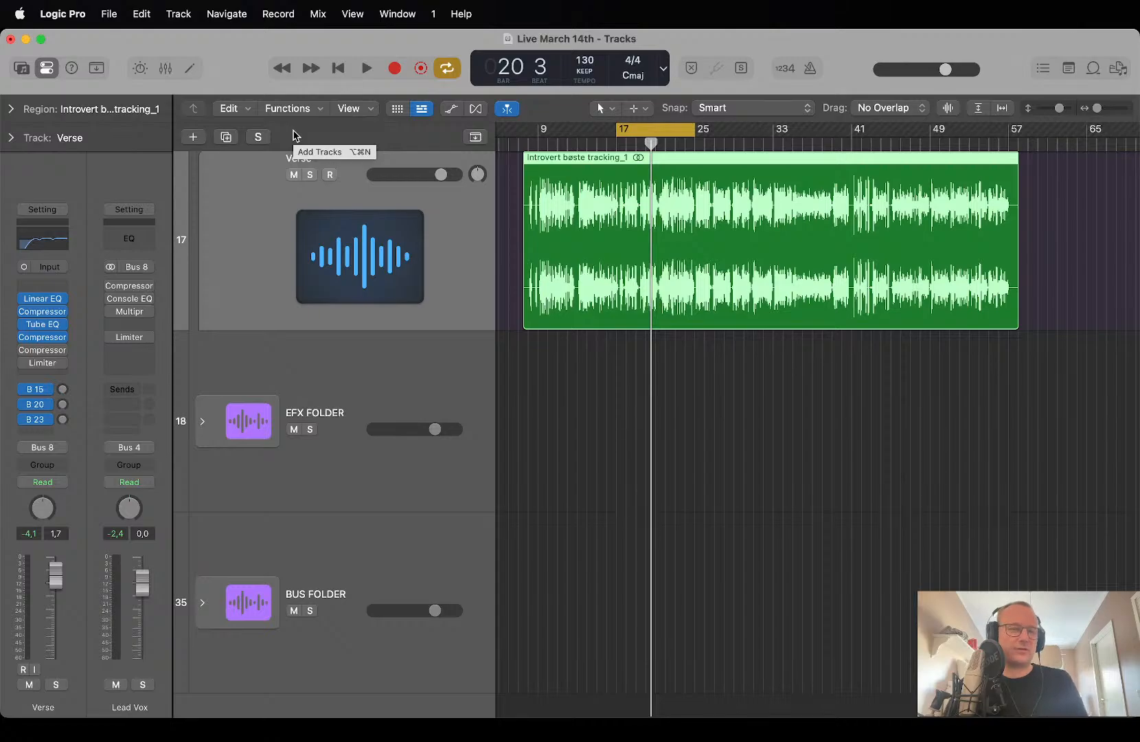
pyautogui.click(47, 337)
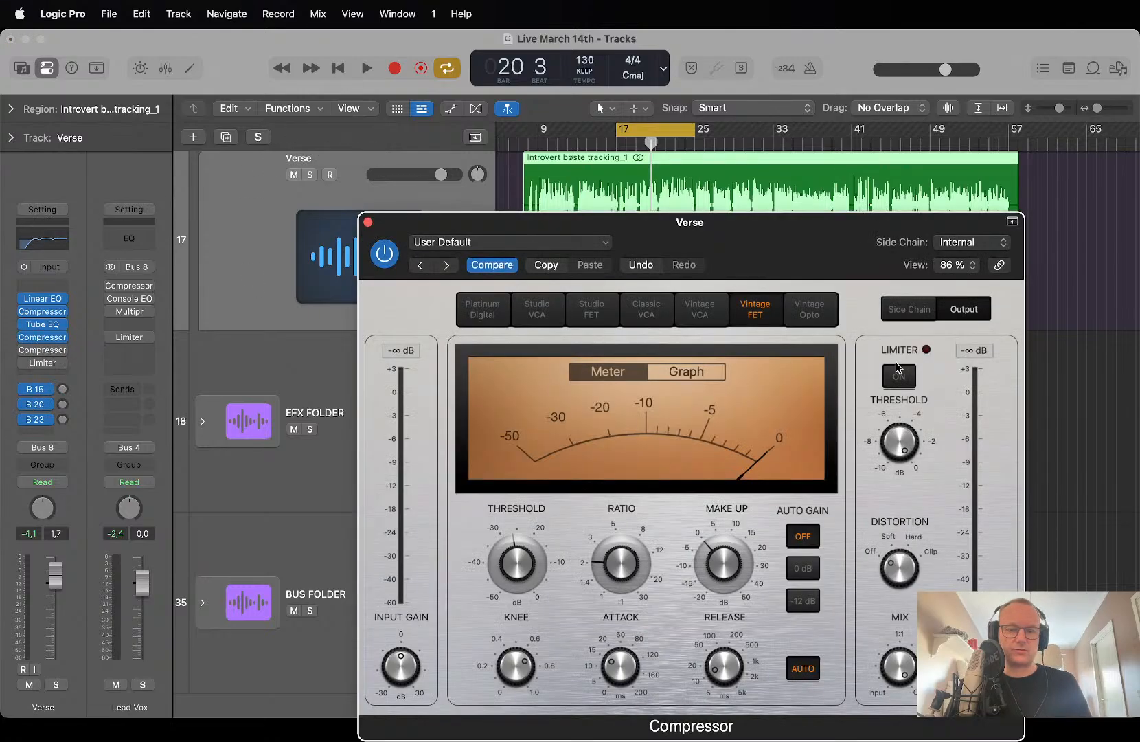
pyautogui.moveTo(719, 689)
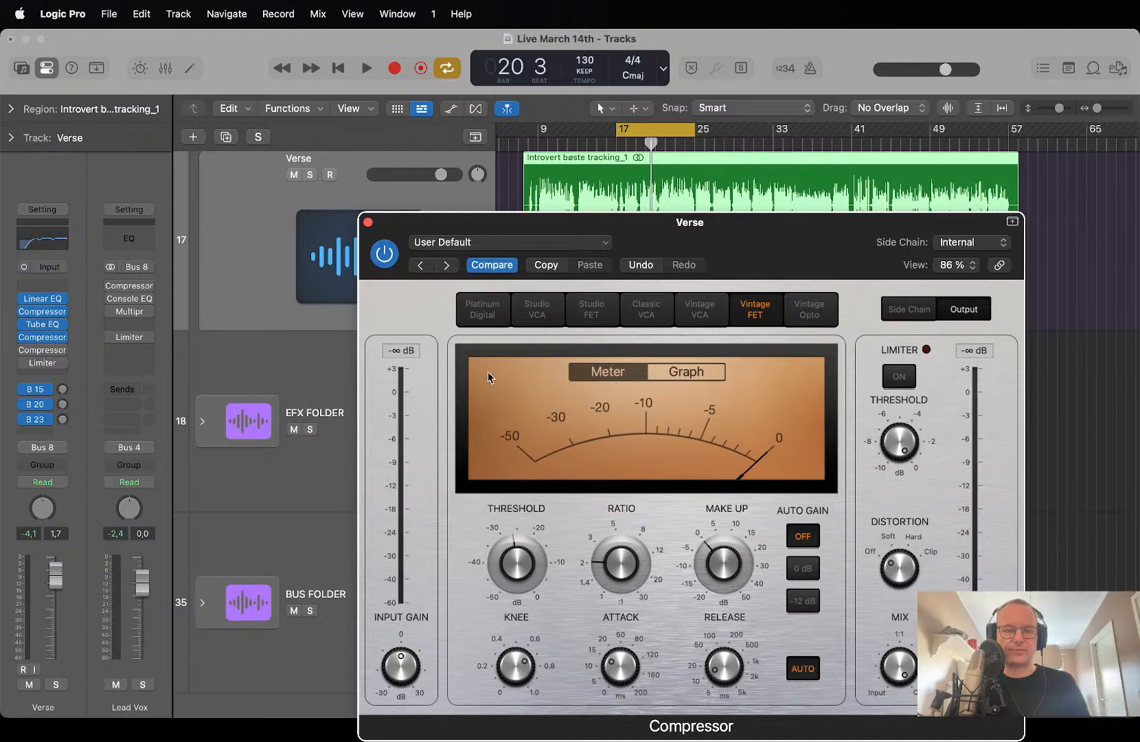
pyautogui.click(368, 222)
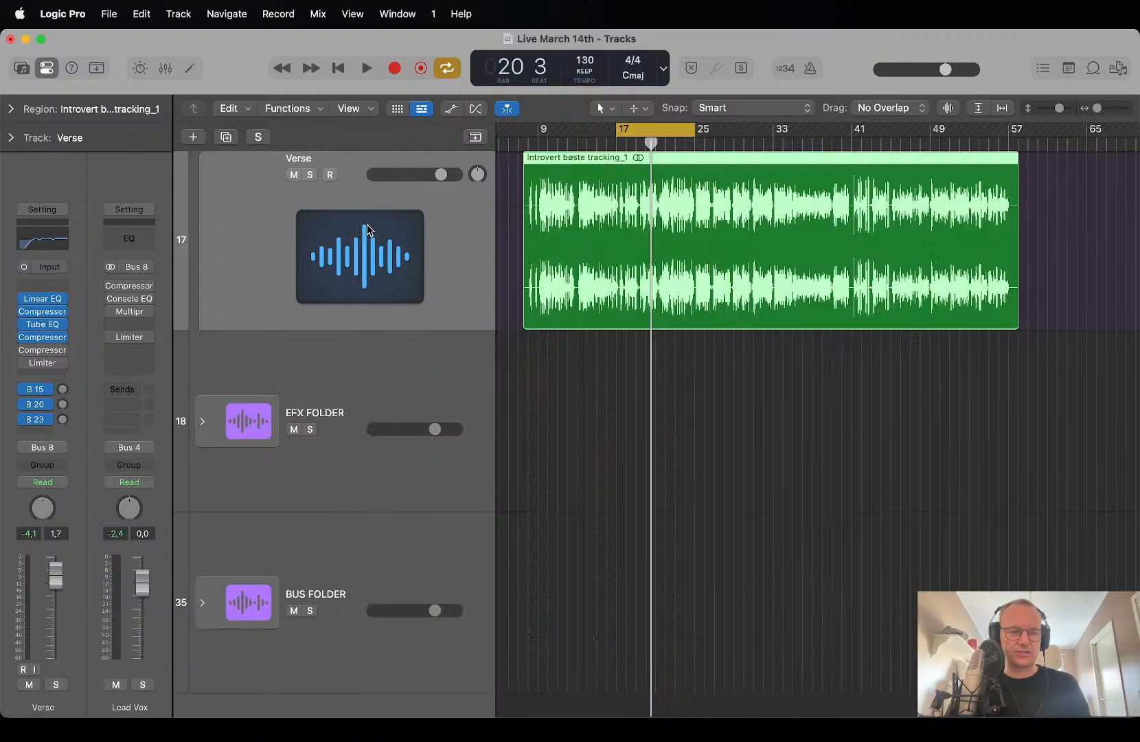
# Review the Linear Phase EQ curve on the Verse track and close the plug-in.
pyautogui.click(47, 303)
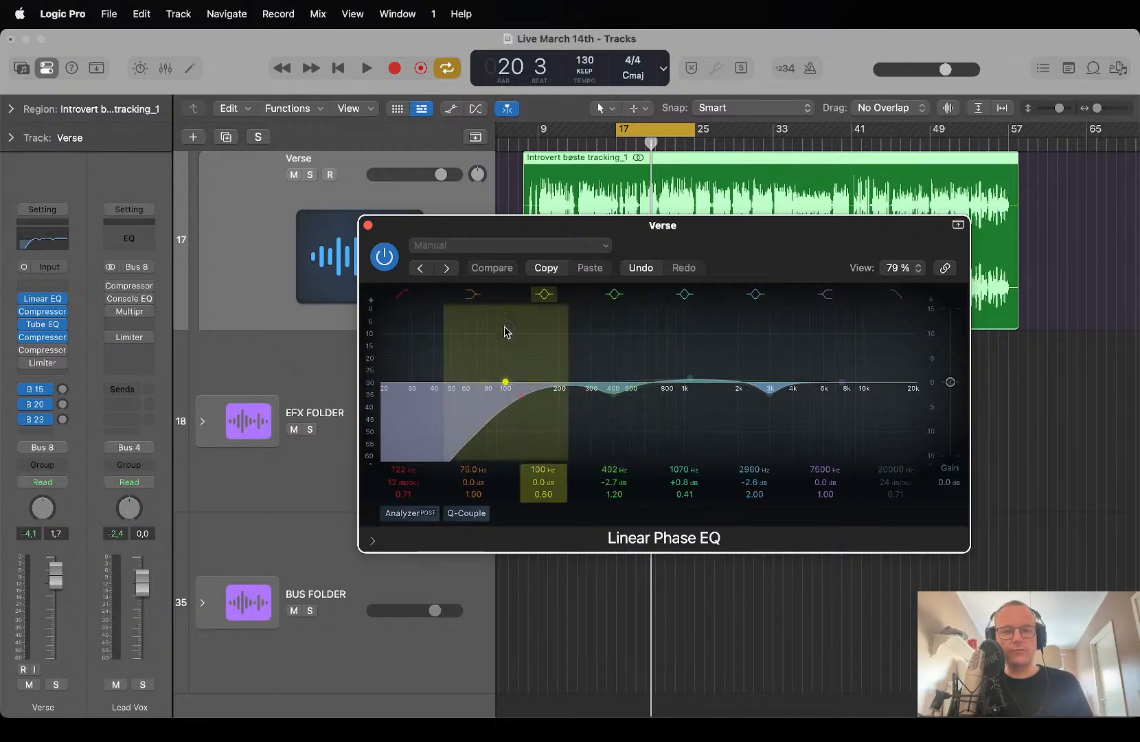
pyautogui.moveTo(508, 233); pyautogui.dragTo(461, 305)
pyautogui.click(320, 298)
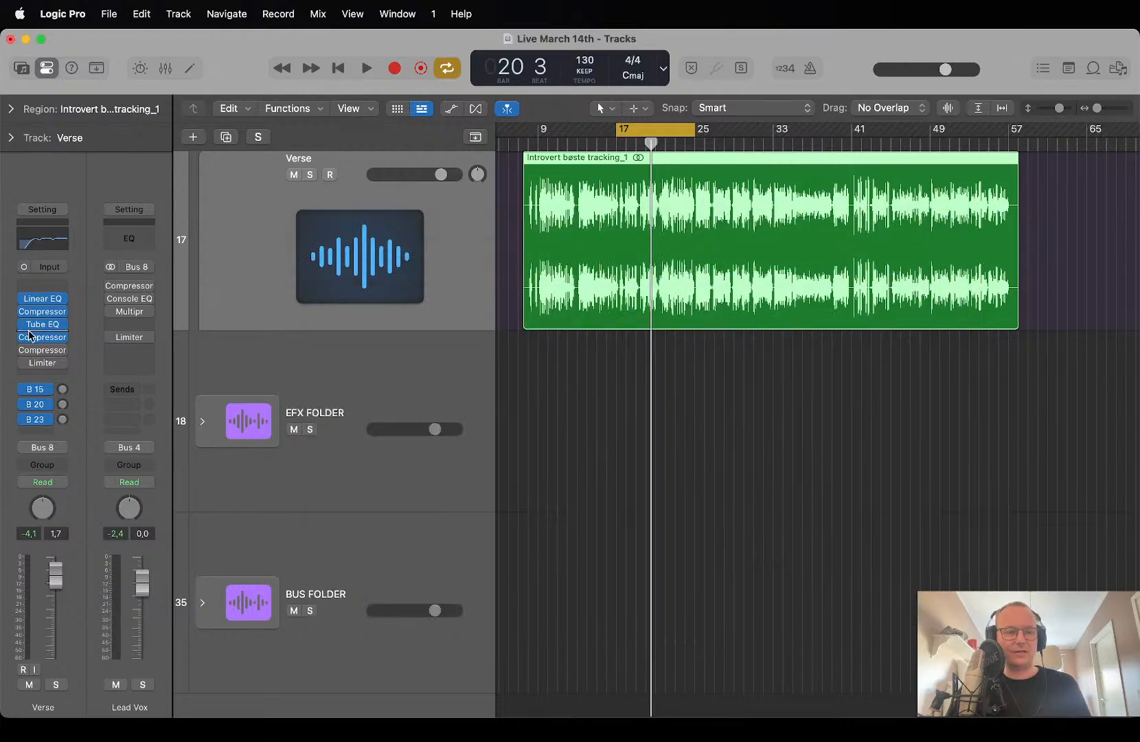
# Check the input and output levels of the Verse track's Platinum Digital compressor during playback, and close the plug-in.
pyautogui.click(42, 311)
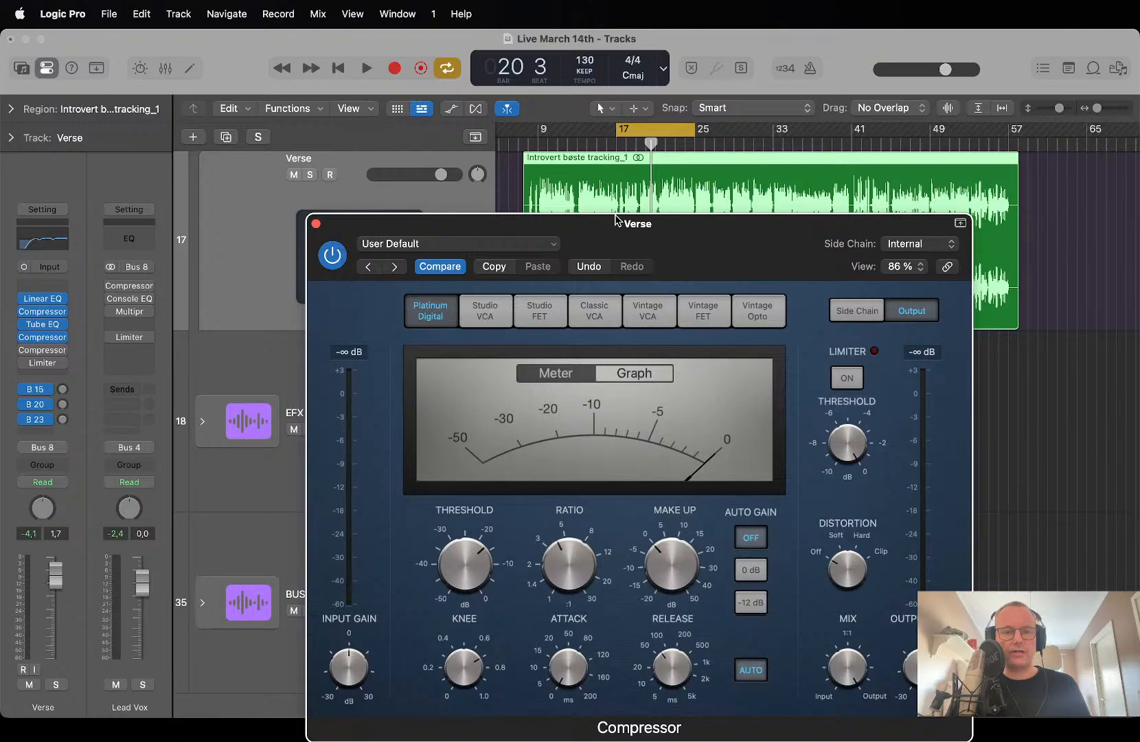
pyautogui.moveTo(616, 221); pyautogui.dragTo(588, 127)
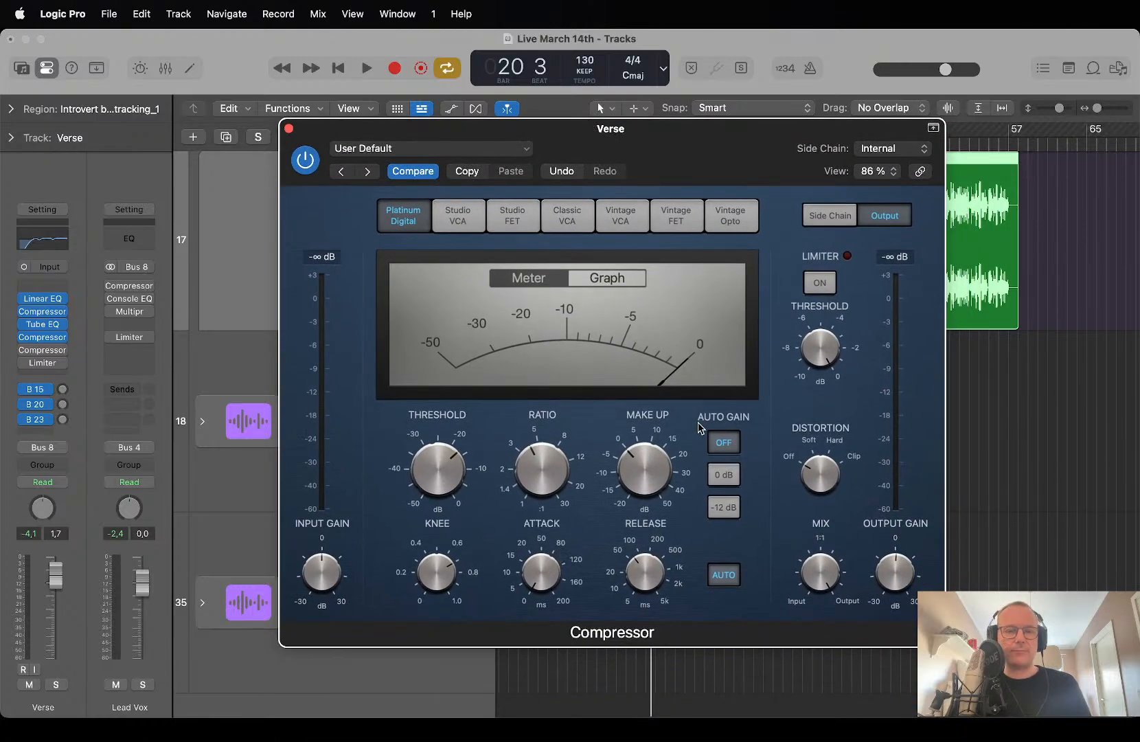
pyautogui.moveTo(542, 587)
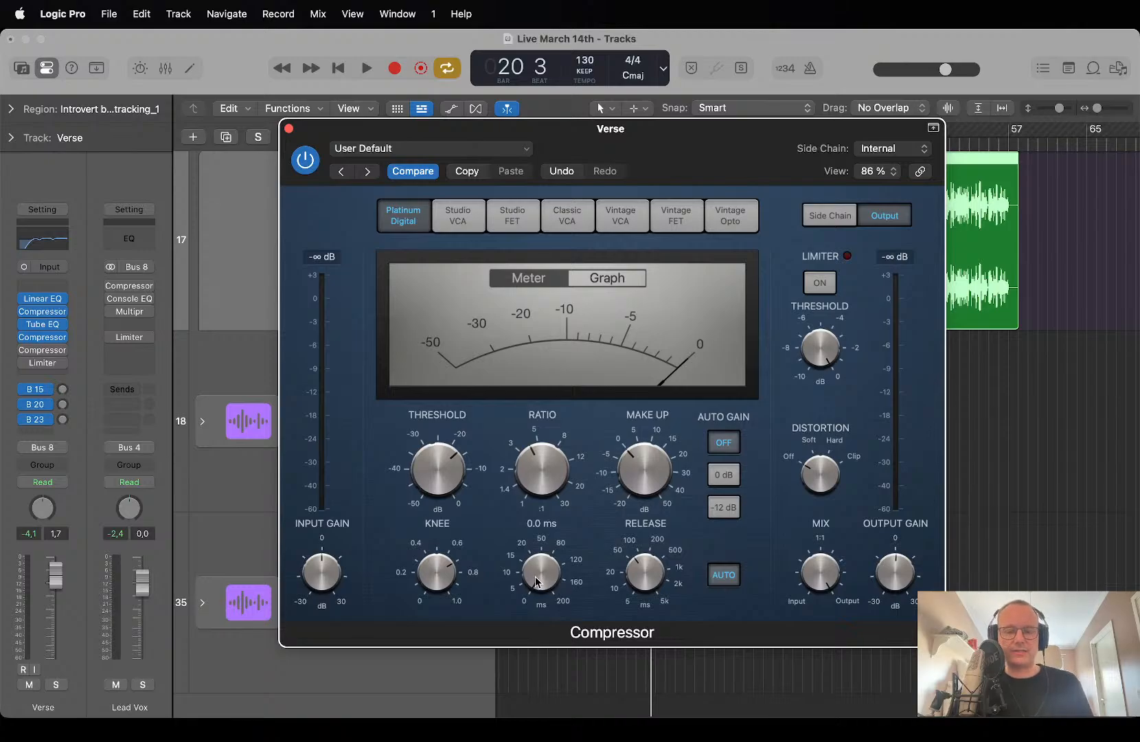
pyautogui.moveTo(533, 496)
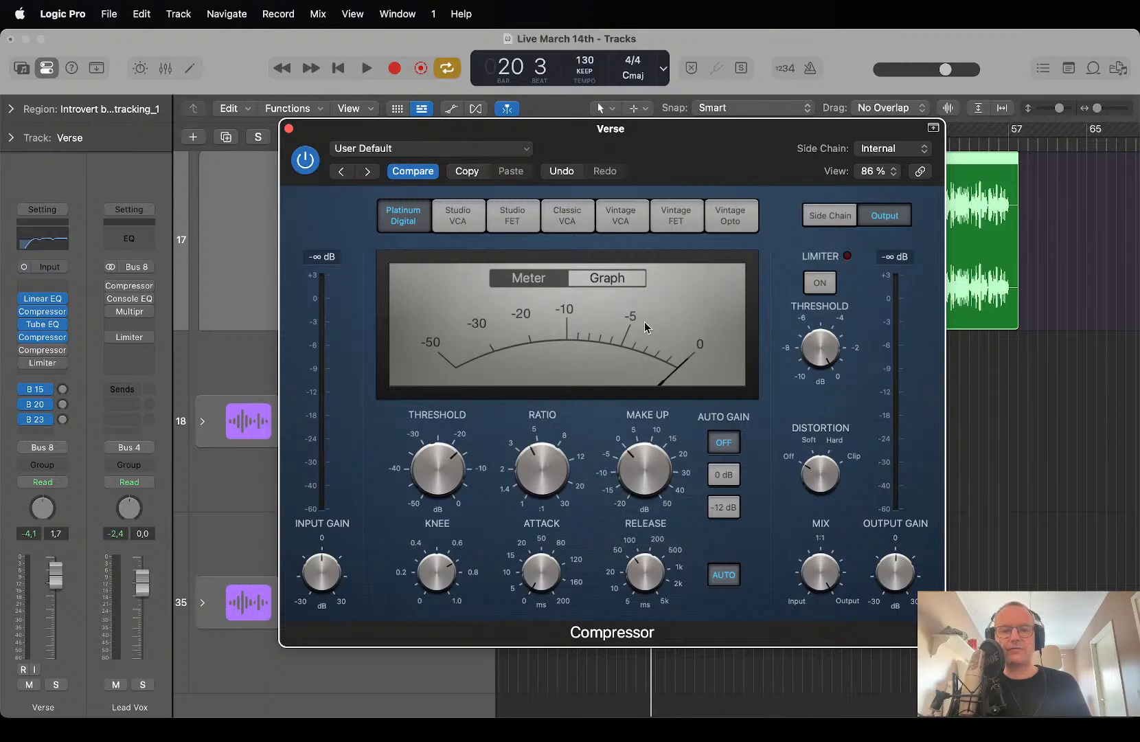
pyautogui.press('space')
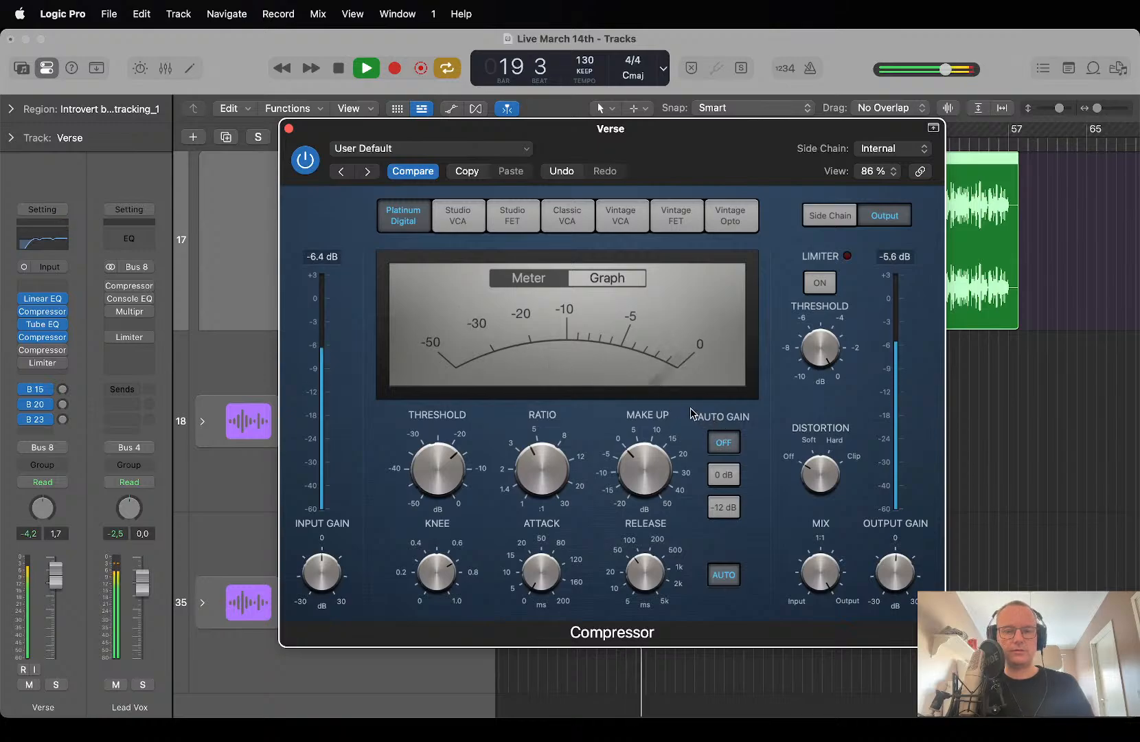
pyautogui.press('space')
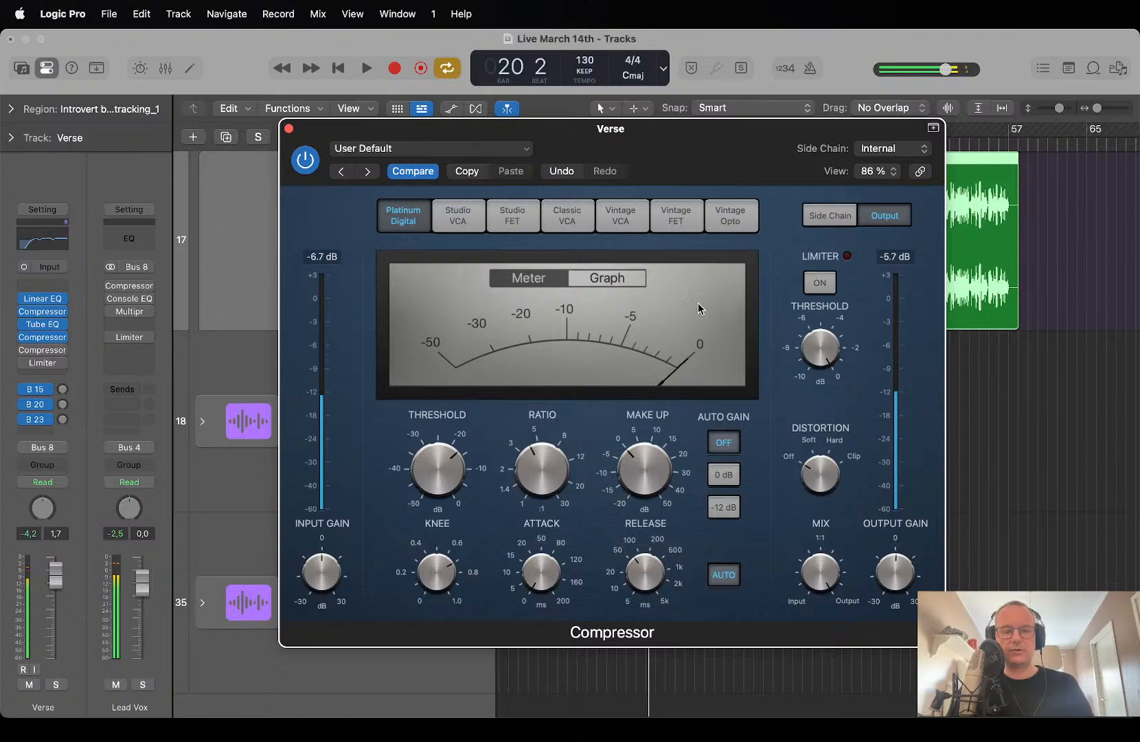
pyautogui.click(289, 128)
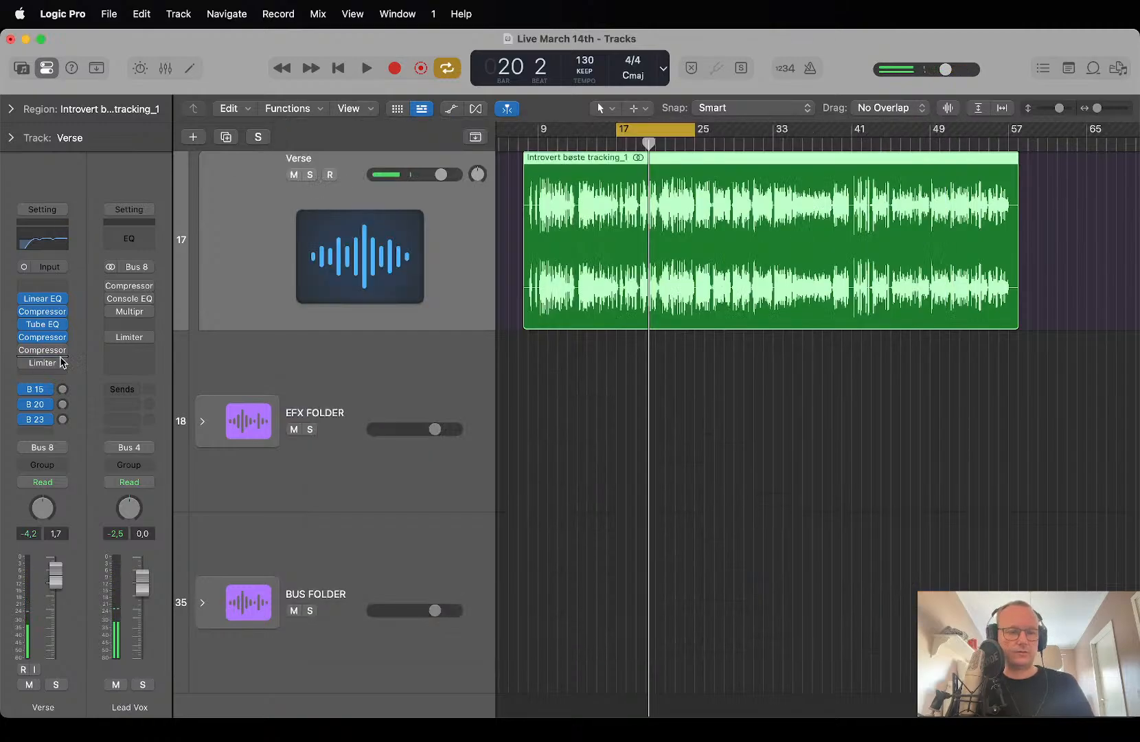
# Review the Verse track's Vintage Tube EQ and check the Vintage FET compressor's input and output levels during playback, closing both plug-ins.
pyautogui.click(43, 323)
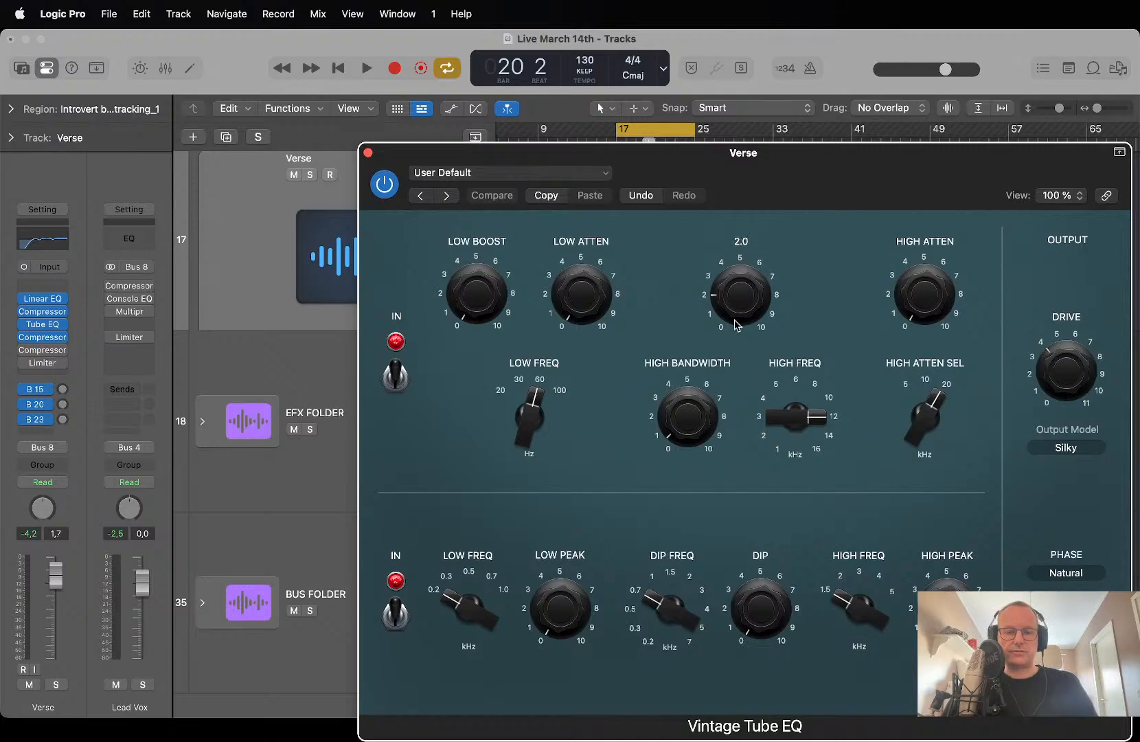
pyautogui.click(368, 151)
pyautogui.click(44, 336)
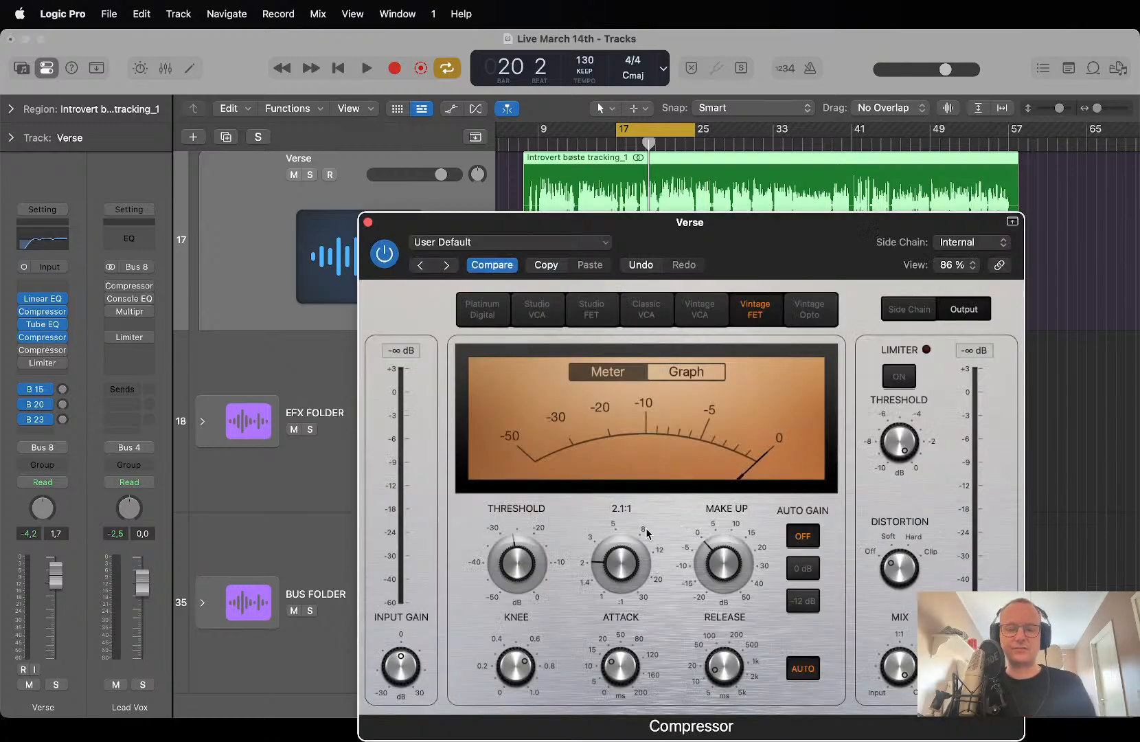
pyautogui.press('space')
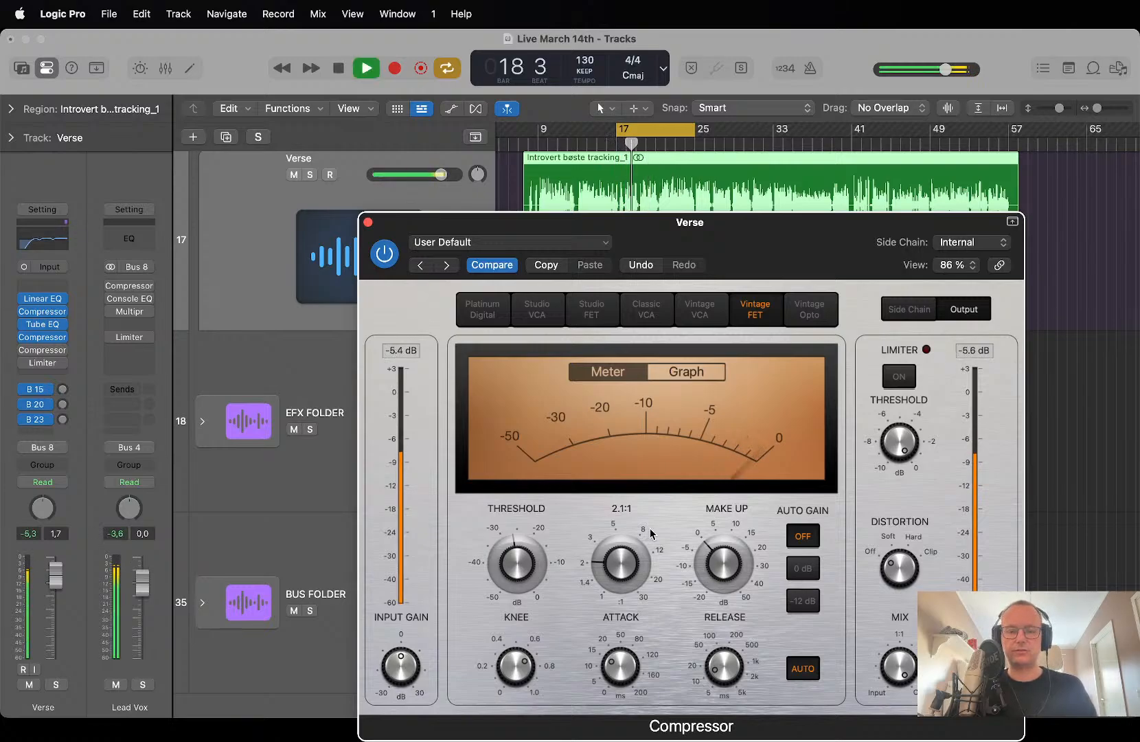
pyautogui.press('space')
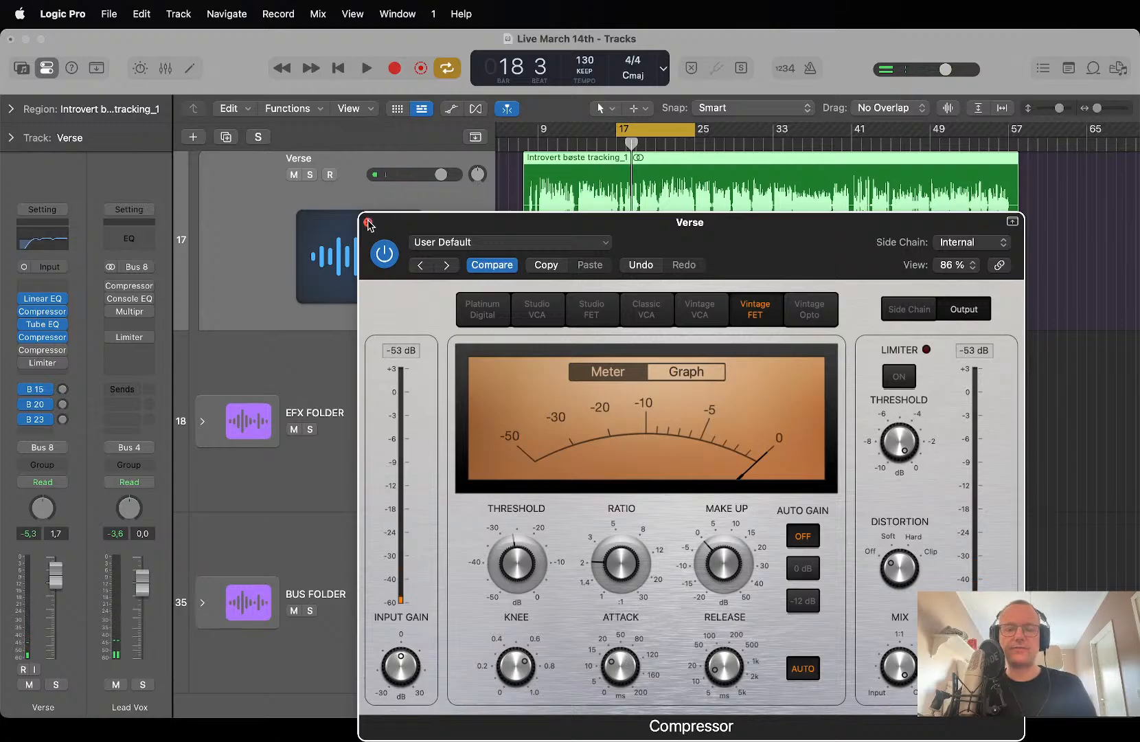
pyautogui.click(368, 223)
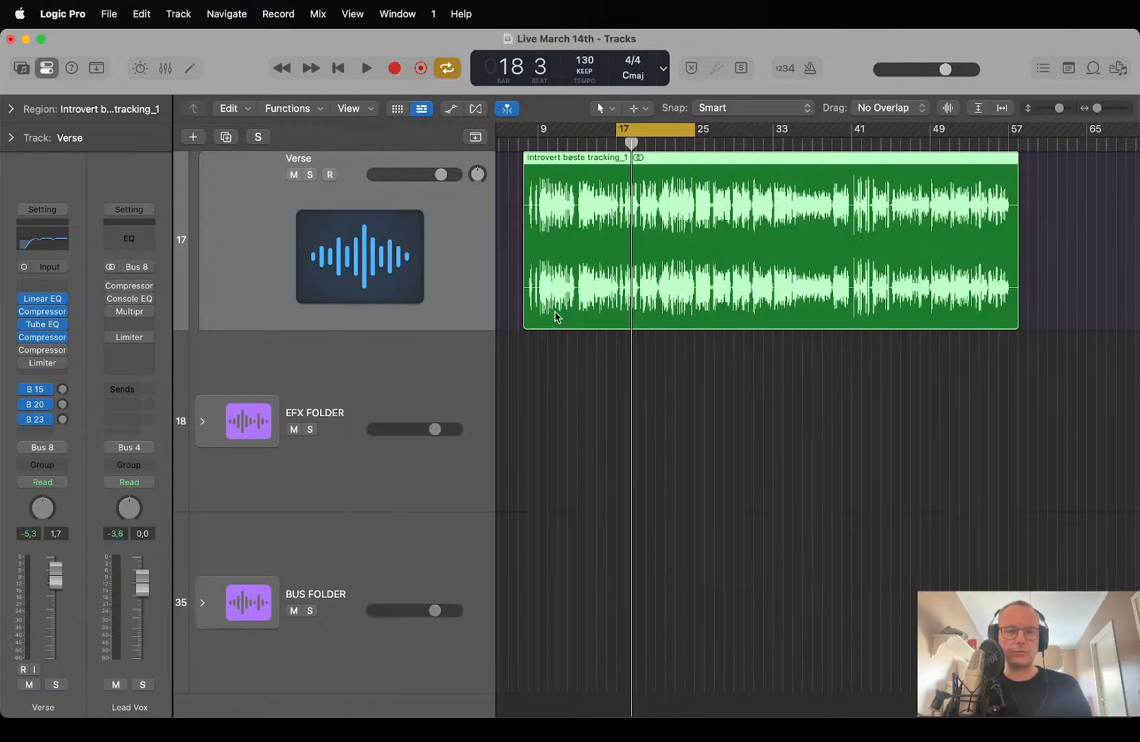
# Deselect the Verse region and zoom out so all tracks from DRUM FOLDER to BUS FOLDER fit in view.
pyautogui.press('super+Tab')
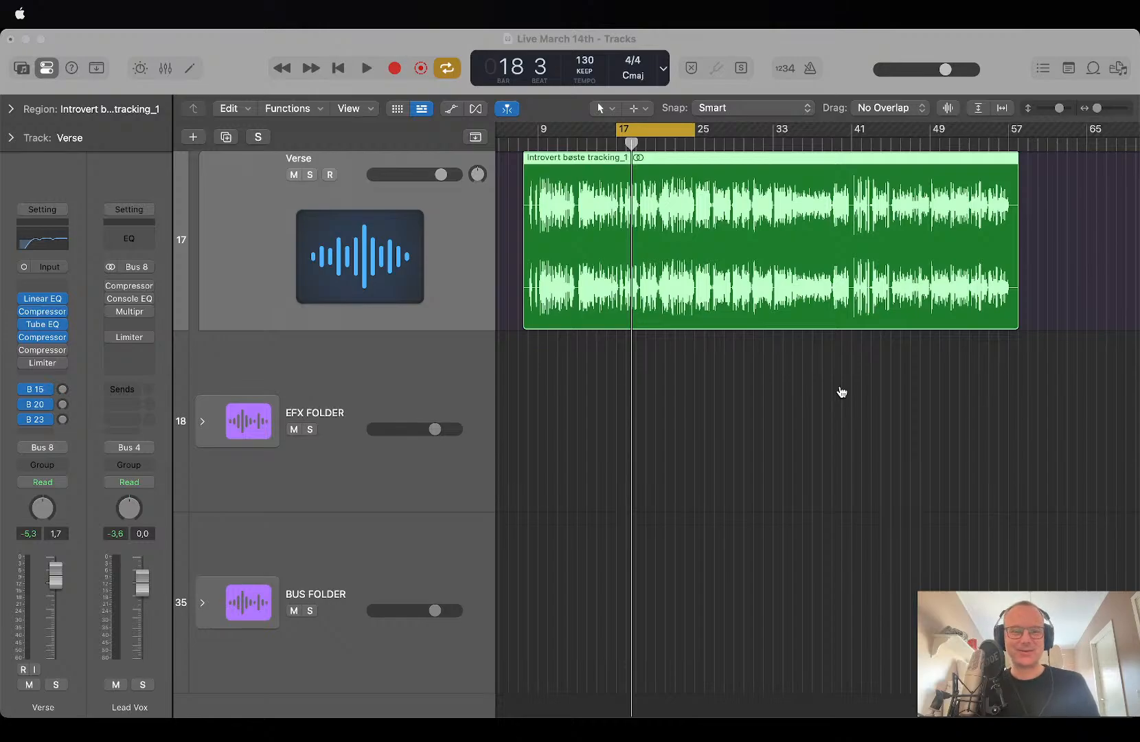
pyautogui.click(789, 396)
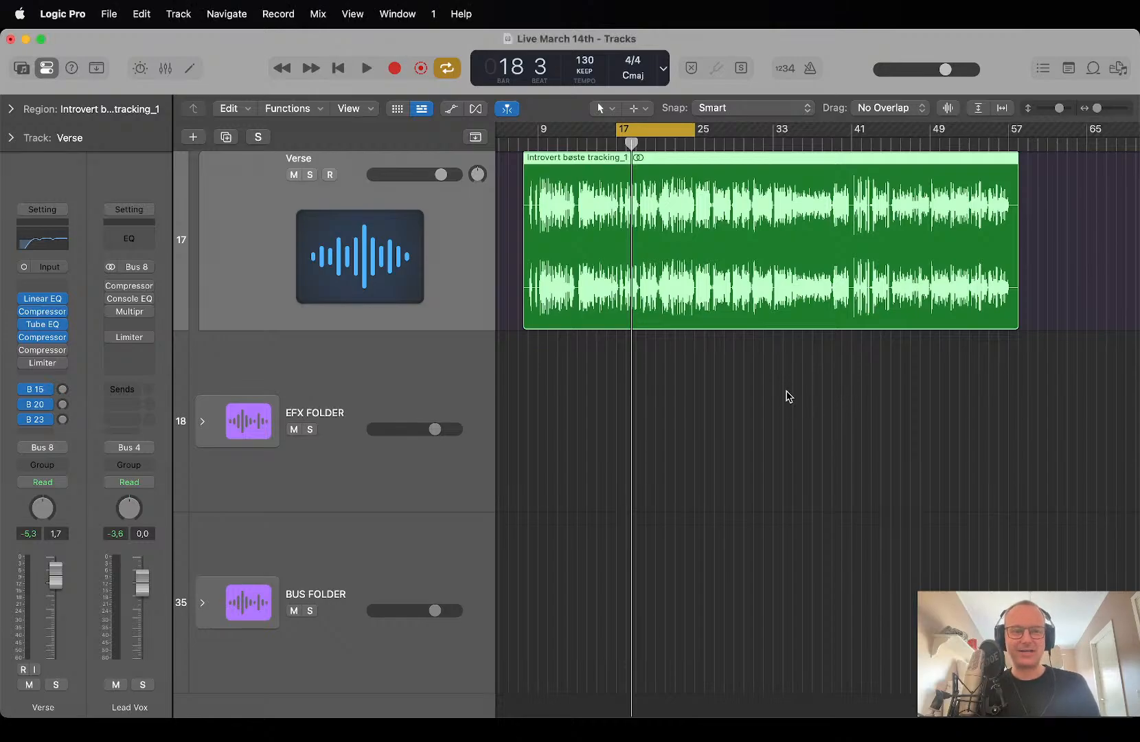
pyautogui.press('z')
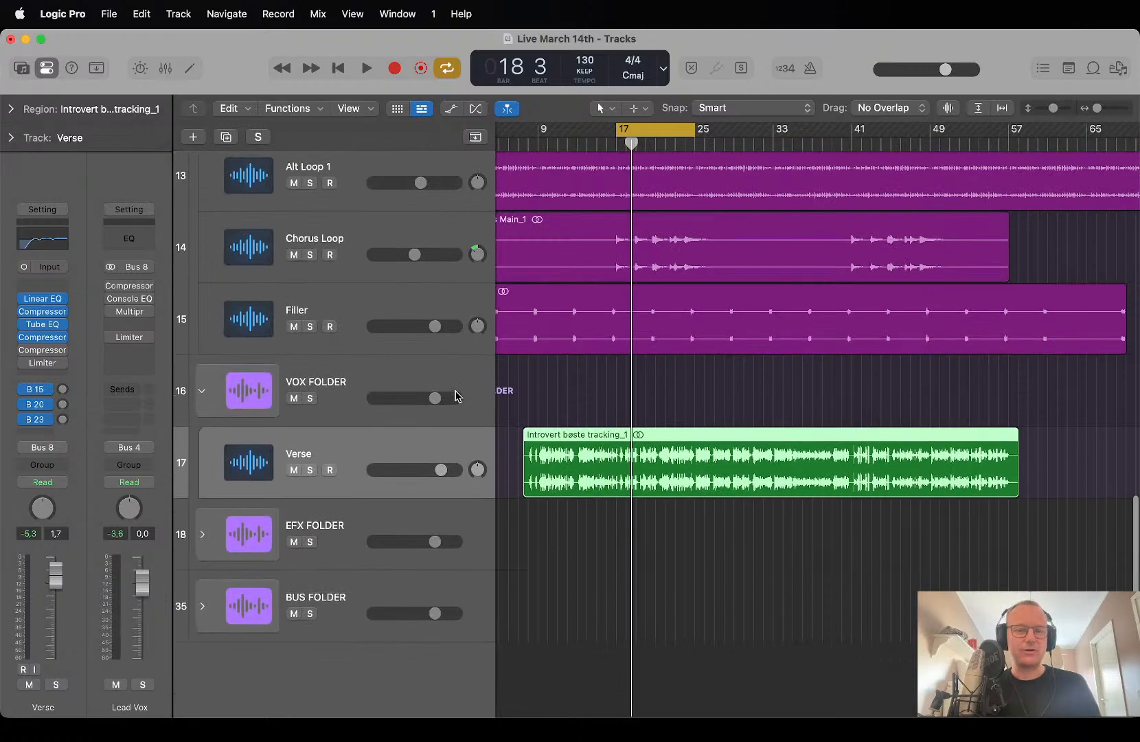
pyautogui.click(592, 418)
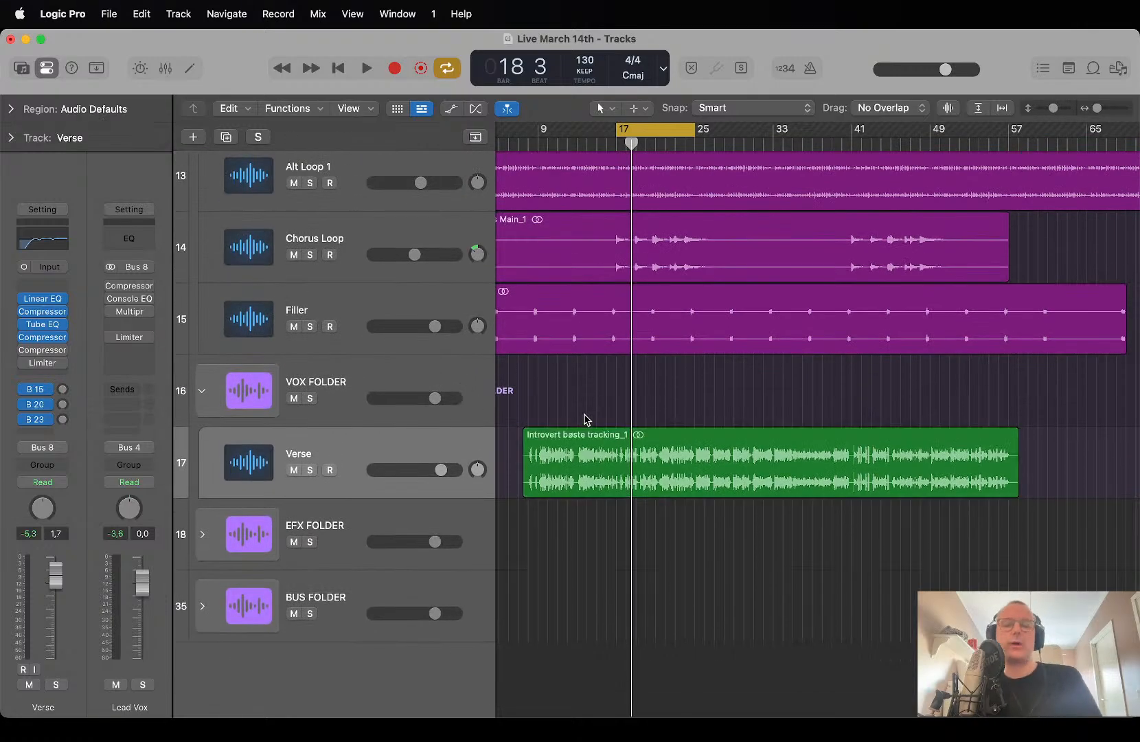
pyautogui.scroll(1, 585, 416)
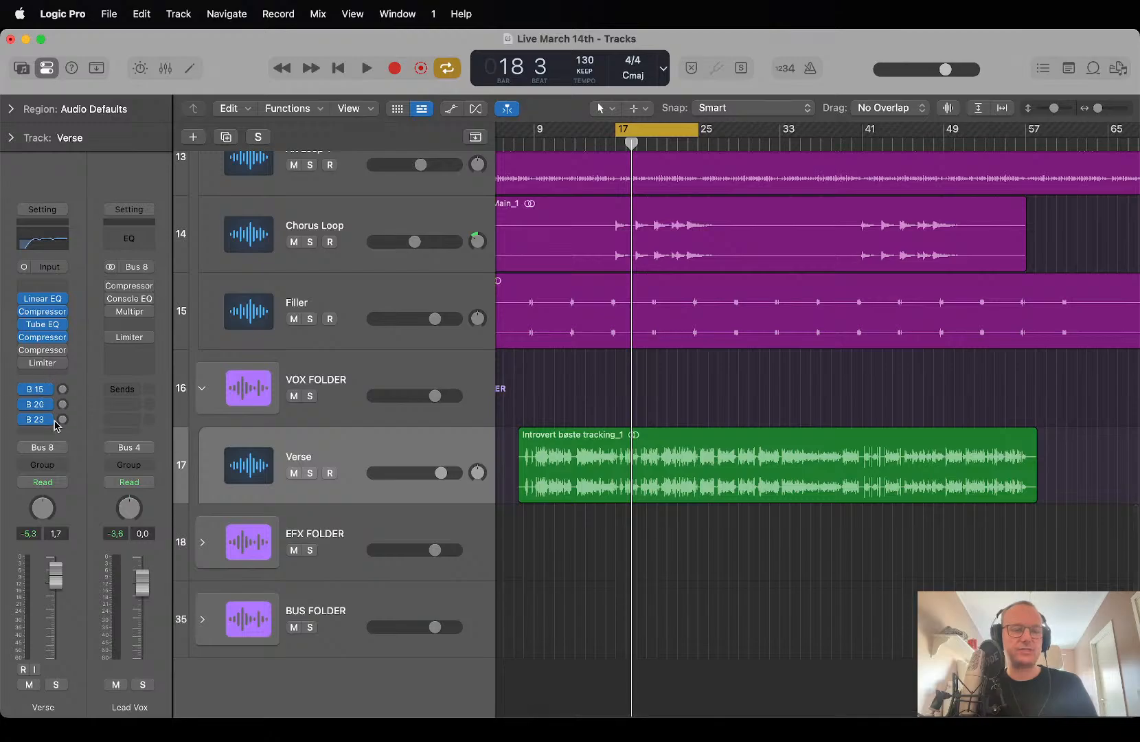
pyautogui.scroll(1, 601, 378)
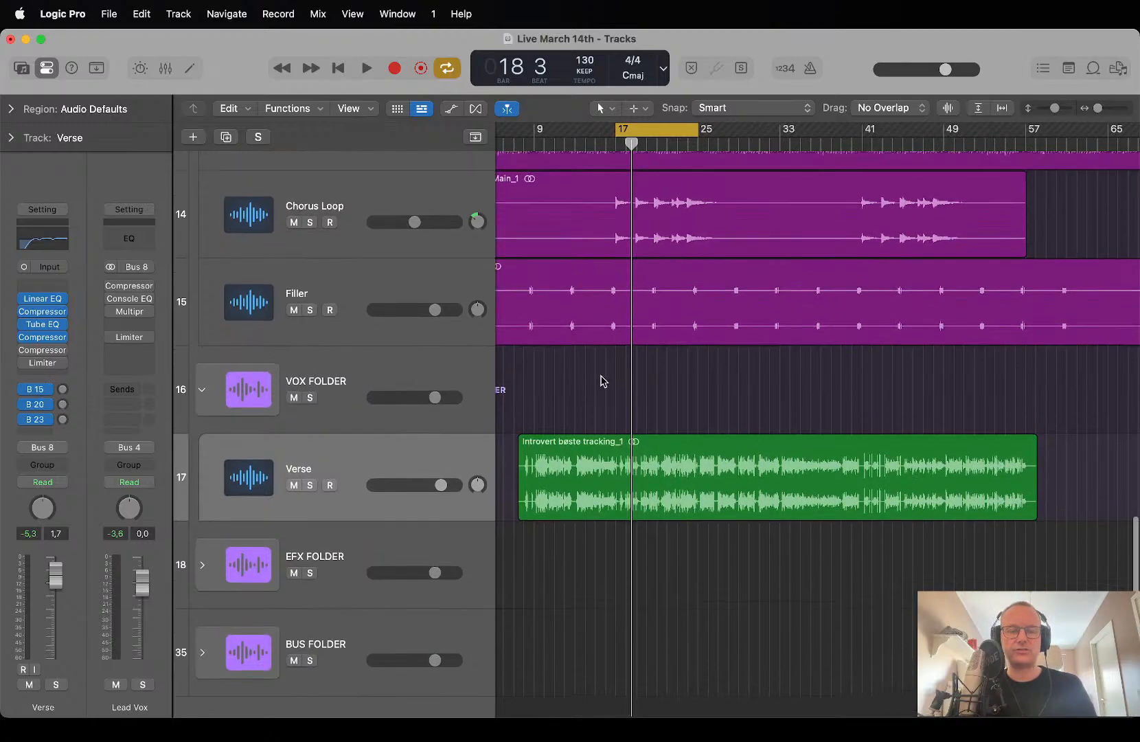
pyautogui.scroll(5, 601, 382)
pyautogui.scroll(-3, 601, 380)
pyautogui.scroll(-1, 602, 379)
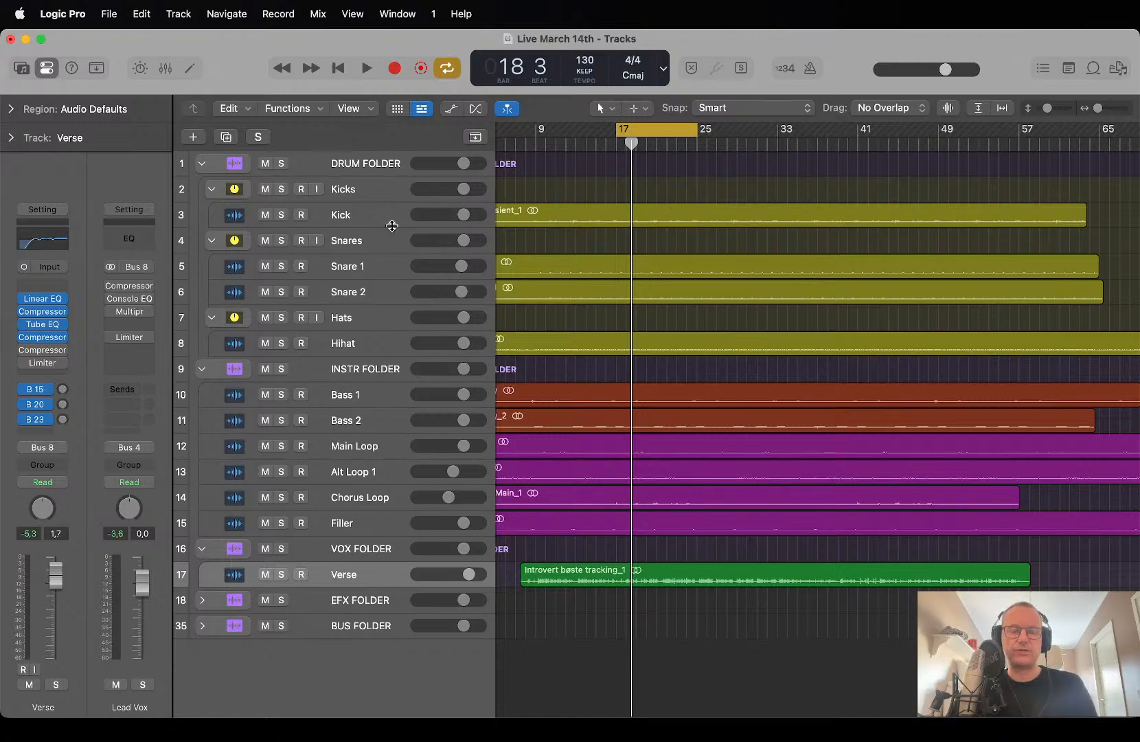
# Select the Kick track and go through the regions from Filler up to Bass 1, leaving no region selected.
pyautogui.click(365, 219)
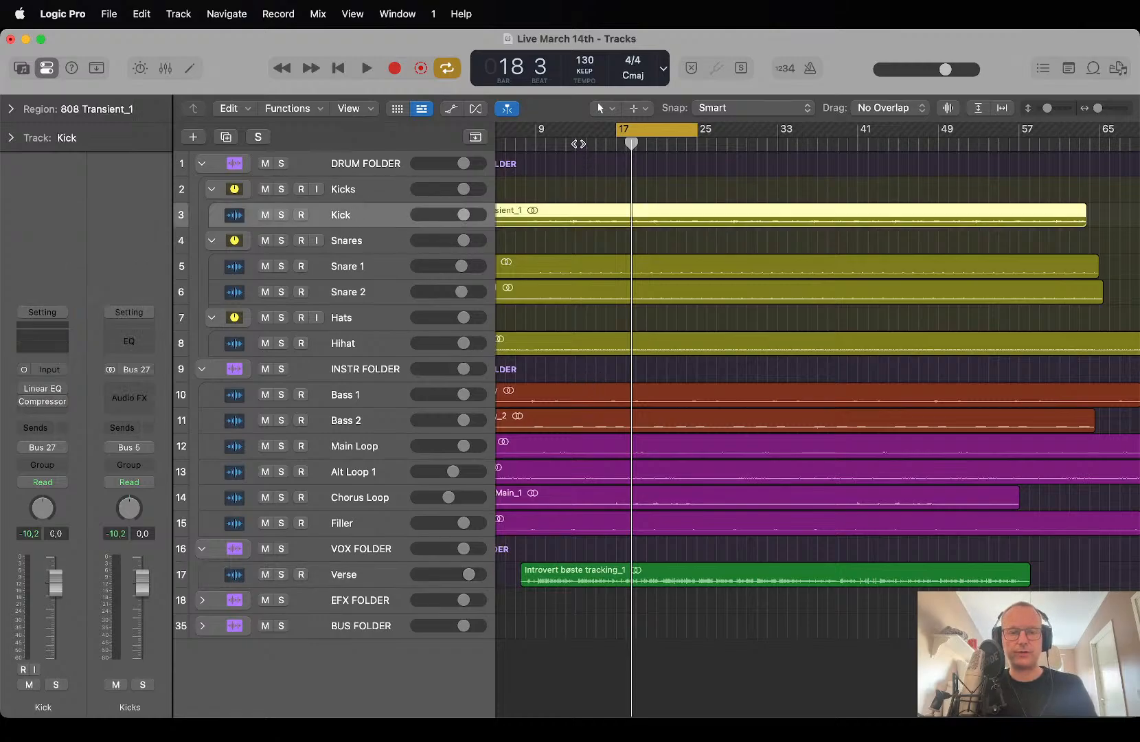
pyautogui.click(570, 525)
pyautogui.click(588, 494)
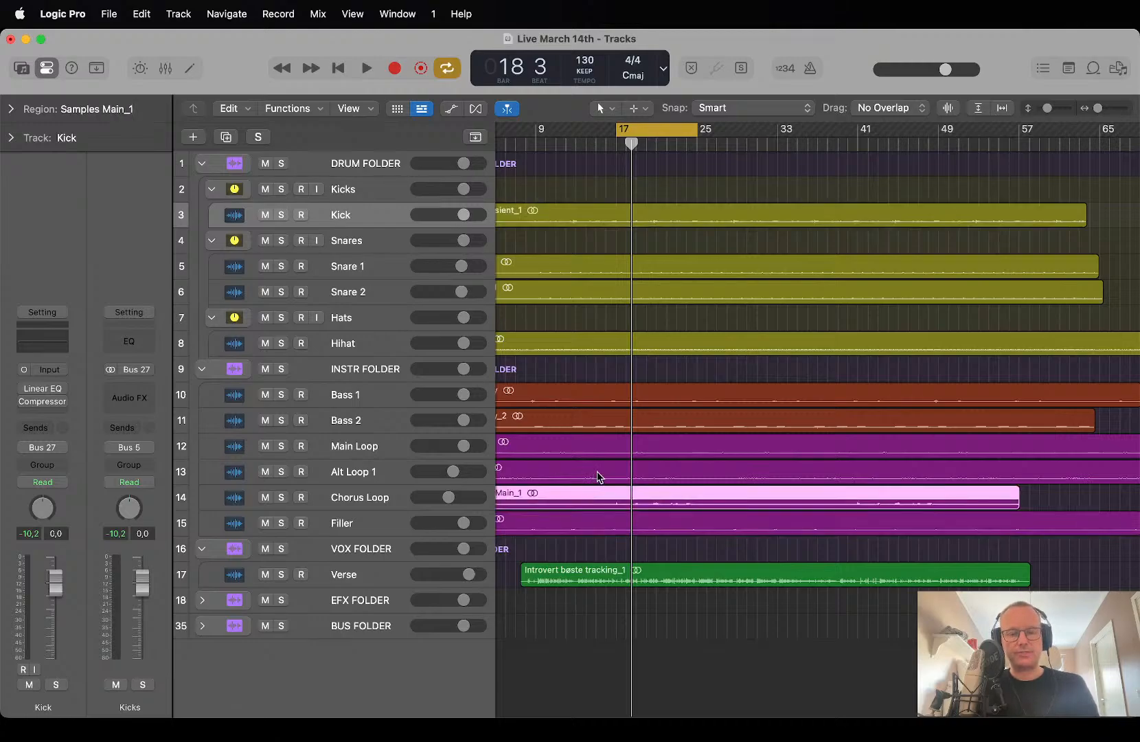
pyautogui.click(599, 474)
pyautogui.click(617, 448)
pyautogui.click(627, 424)
pyautogui.click(629, 401)
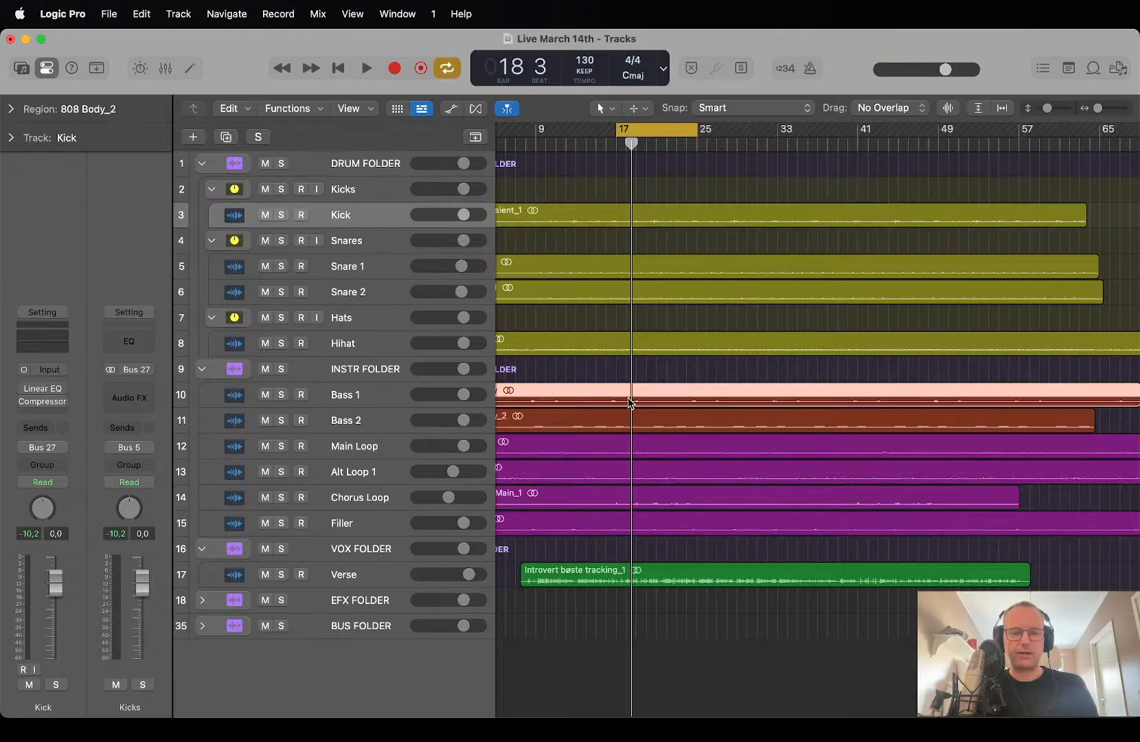
pyautogui.click(663, 385)
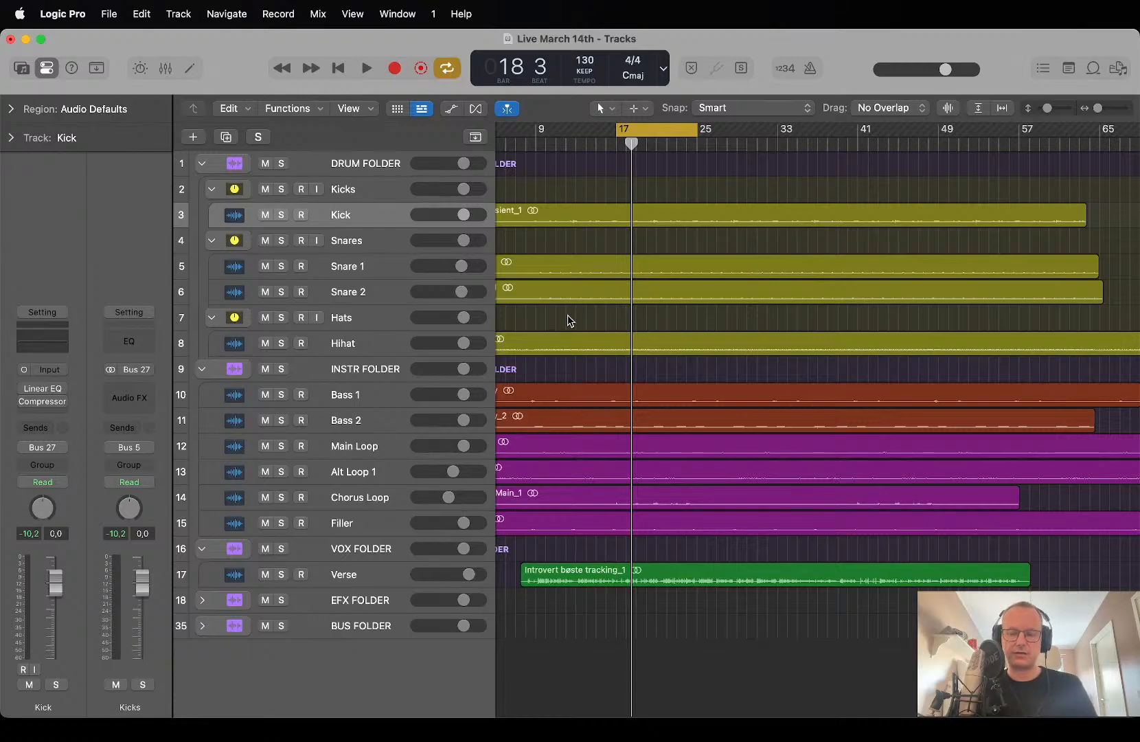
# Play the full mix from bar 17, muting the Verse vocal briefly to compare the beat with and without it.
pyautogui.press('space')
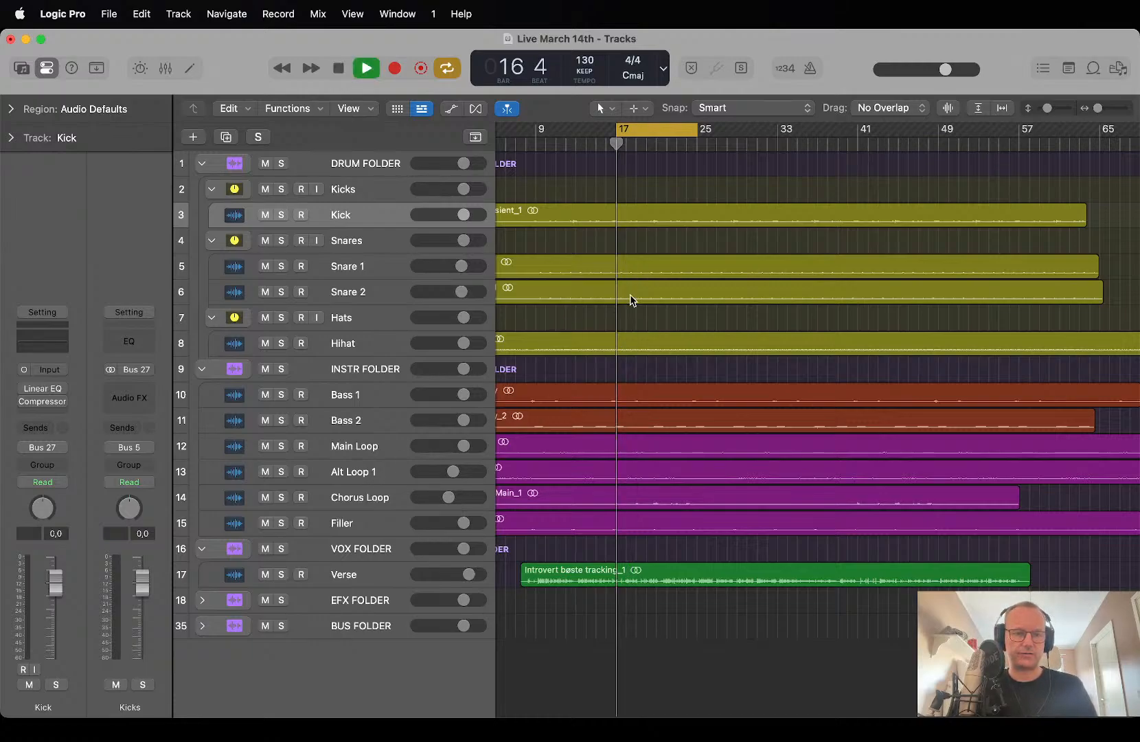
pyautogui.click(267, 577)
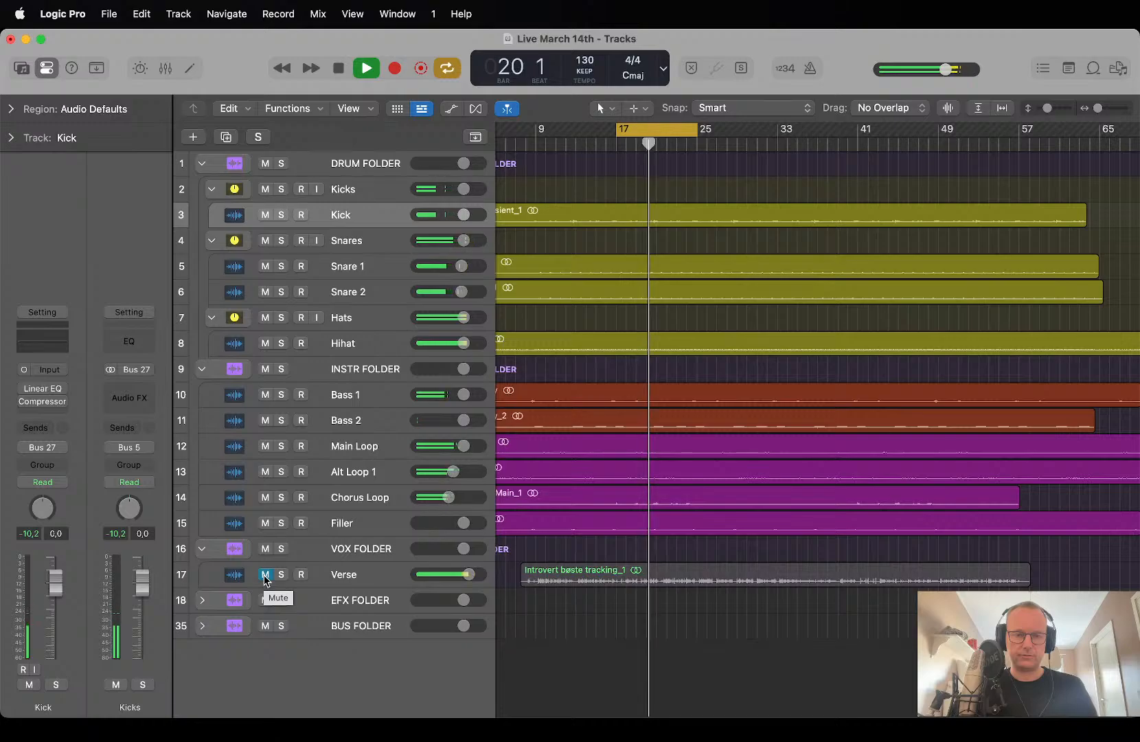
pyautogui.click(265, 576)
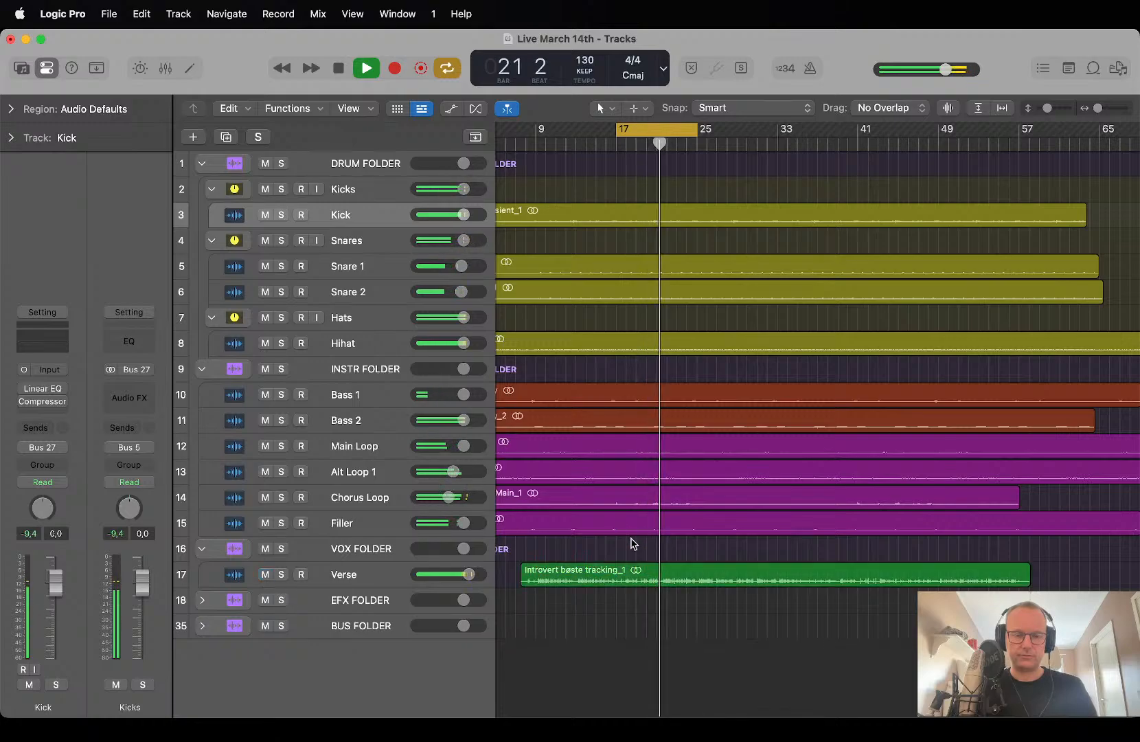
pyautogui.press('space')
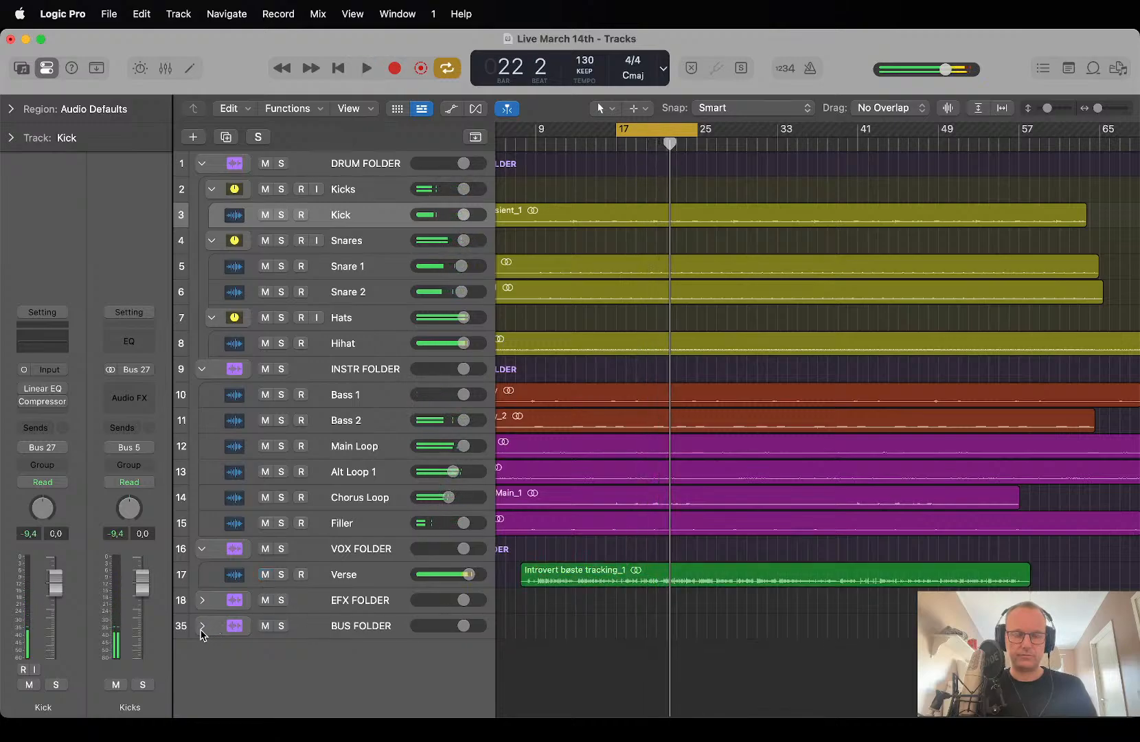
# Expand BUS FOLDER and examine the bus tracks from Drum Bus to MASTER along with the folders above them.
pyautogui.click(202, 626)
pyautogui.scroll(-10, 407, 547)
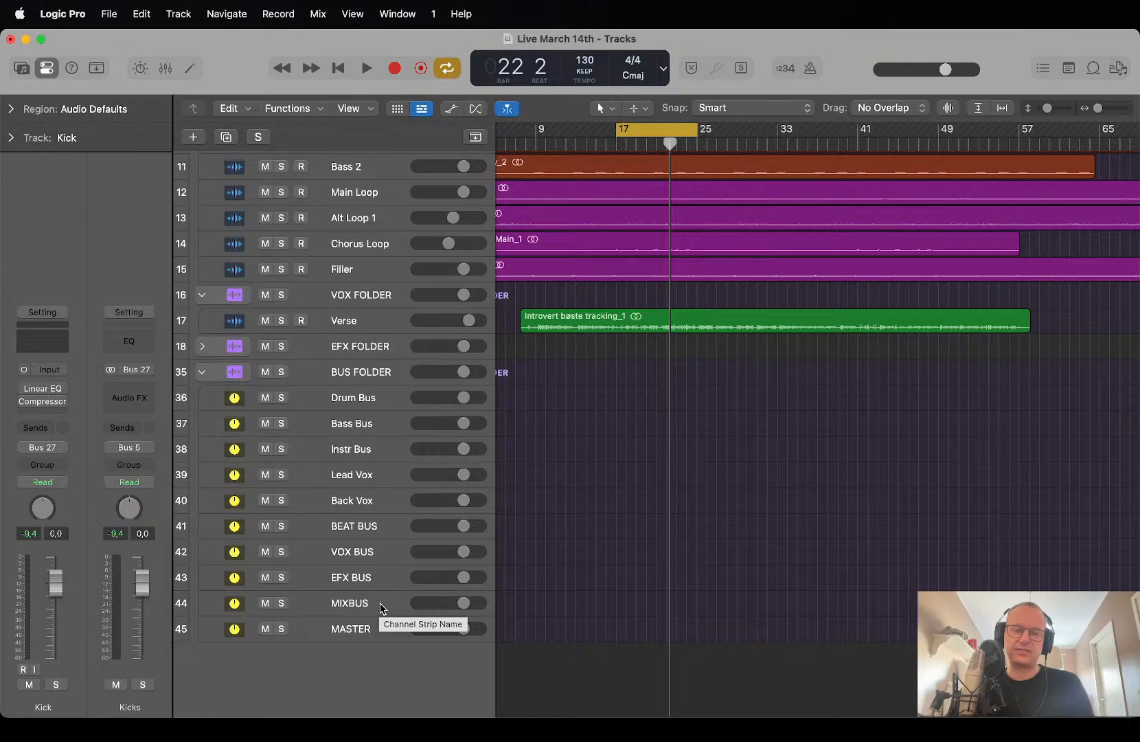
pyautogui.scroll(4, 383, 591)
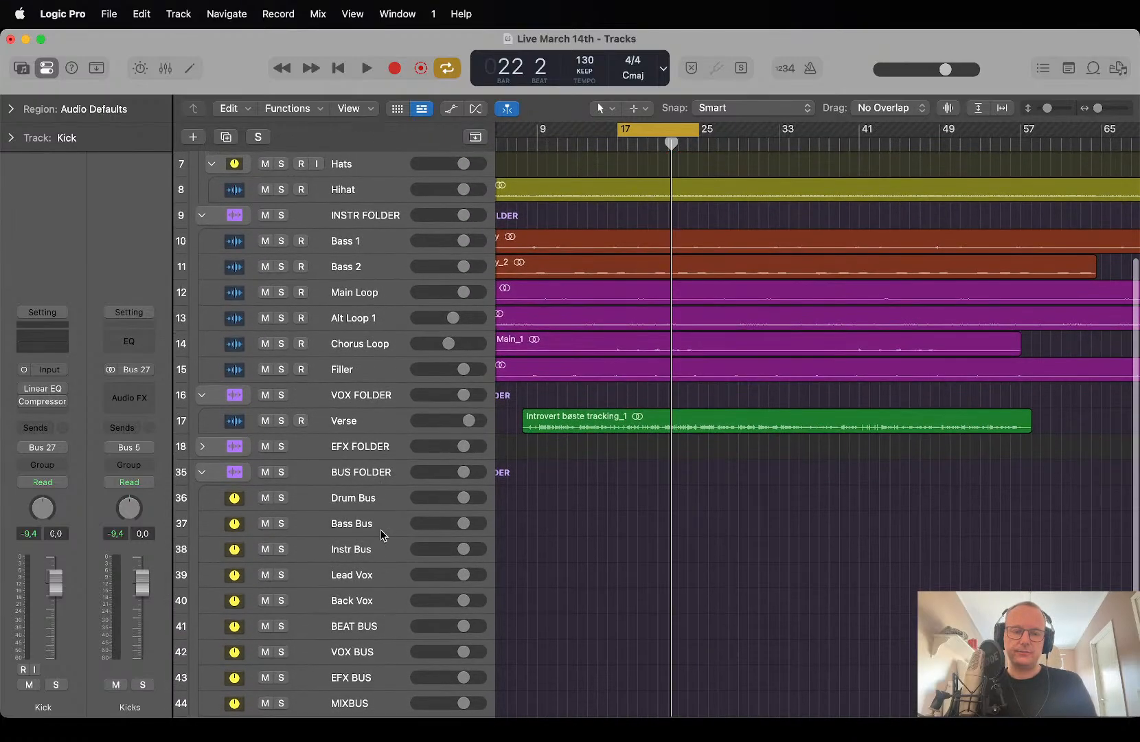
pyautogui.scroll(-1, 383, 536)
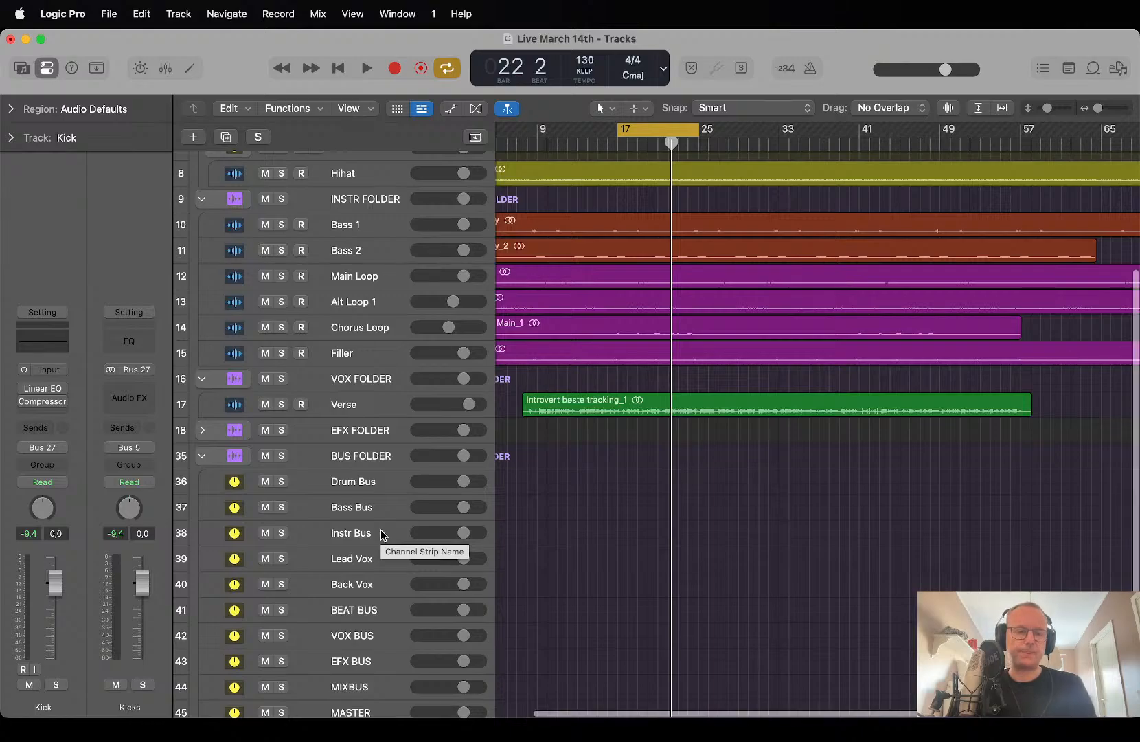
pyautogui.scroll(-1, 382, 536)
pyautogui.scroll(-3, 382, 535)
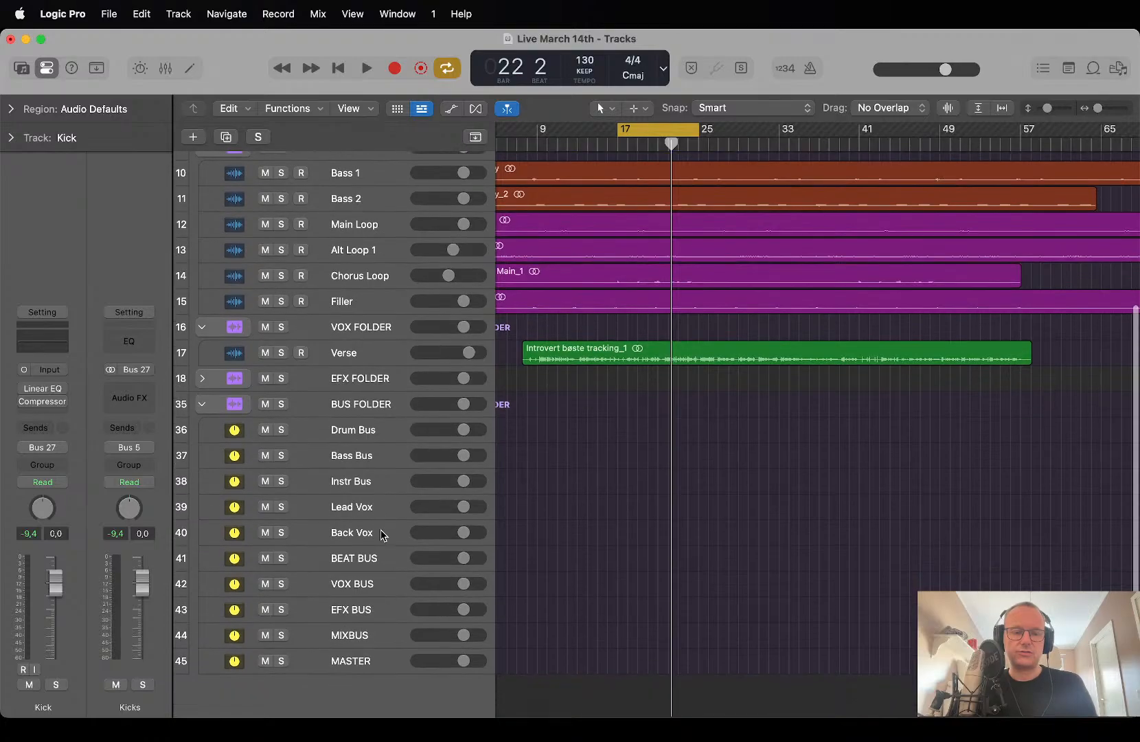
pyautogui.scroll(12, 382, 535)
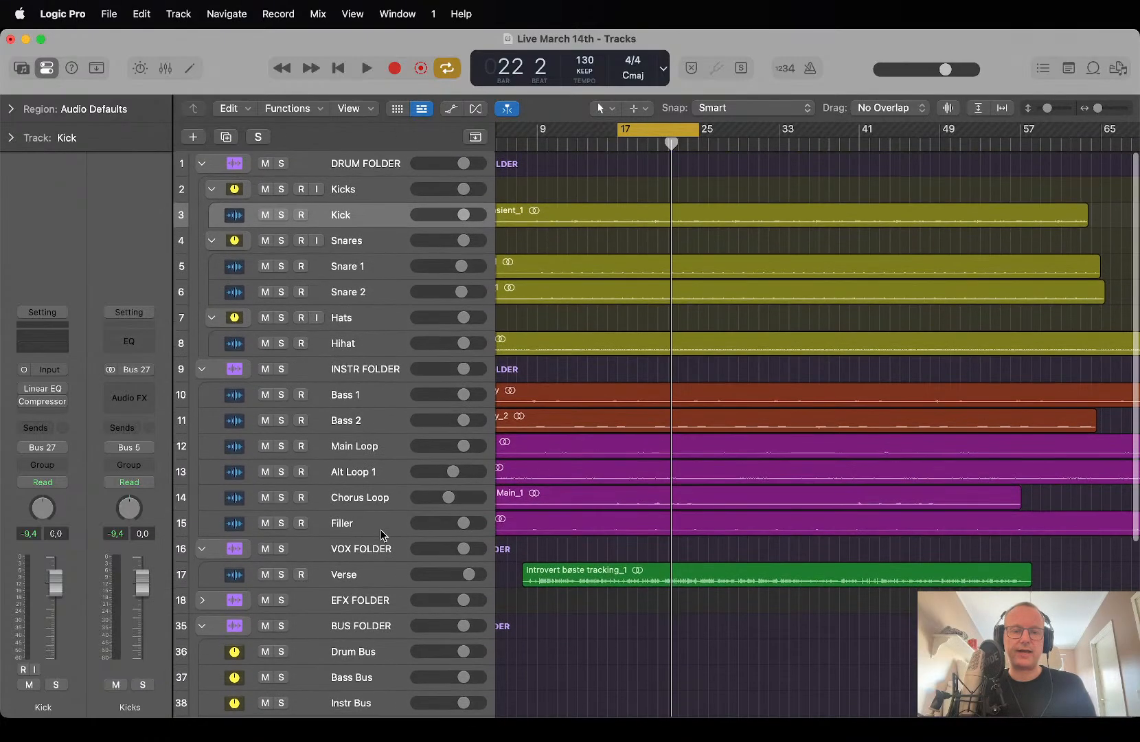
pyautogui.scroll(-2, 383, 536)
pyautogui.hscroll(-1, 382, 535)
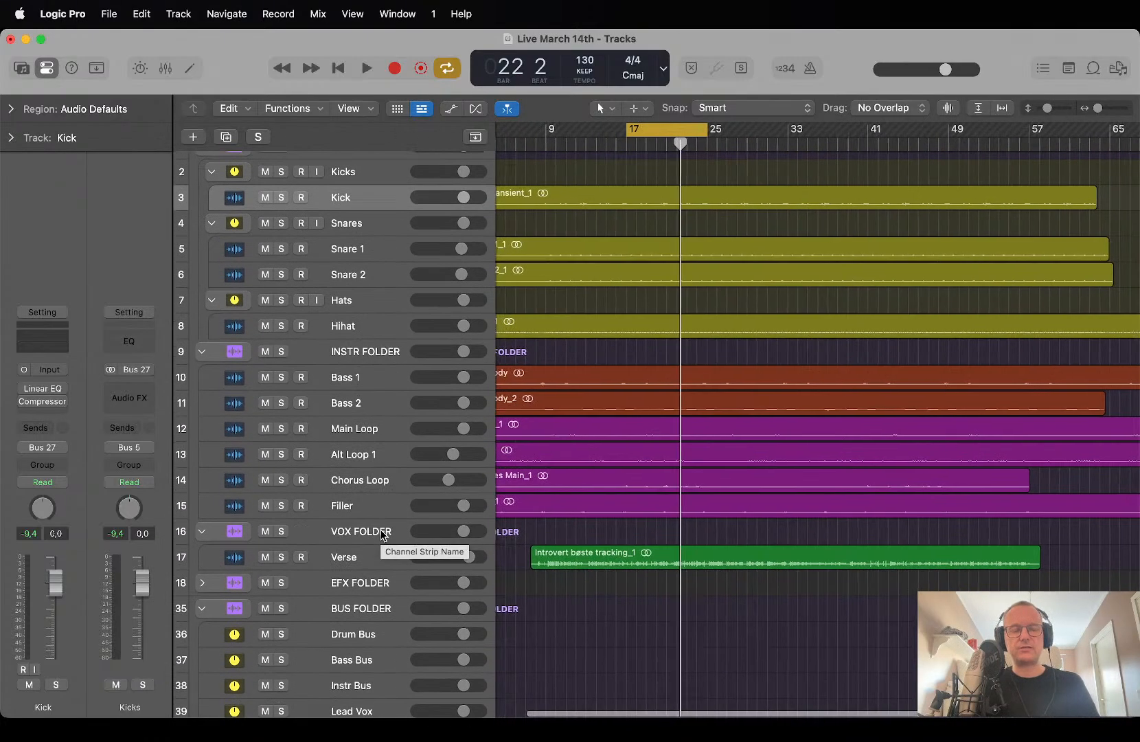
# Select the Snare 1, EFX FOLDER and Verse tracks in turn to review their channel strips, finishing on EFX FOLDER.
pyautogui.scroll(2, 382, 529)
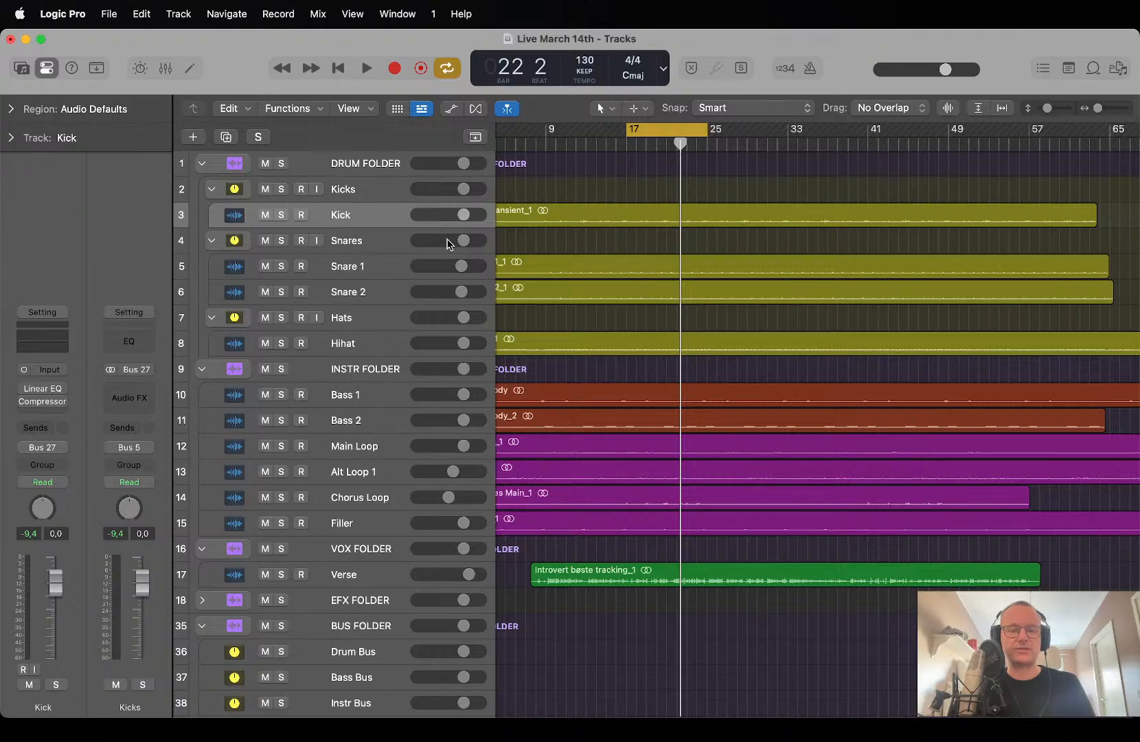
pyautogui.click(348, 266)
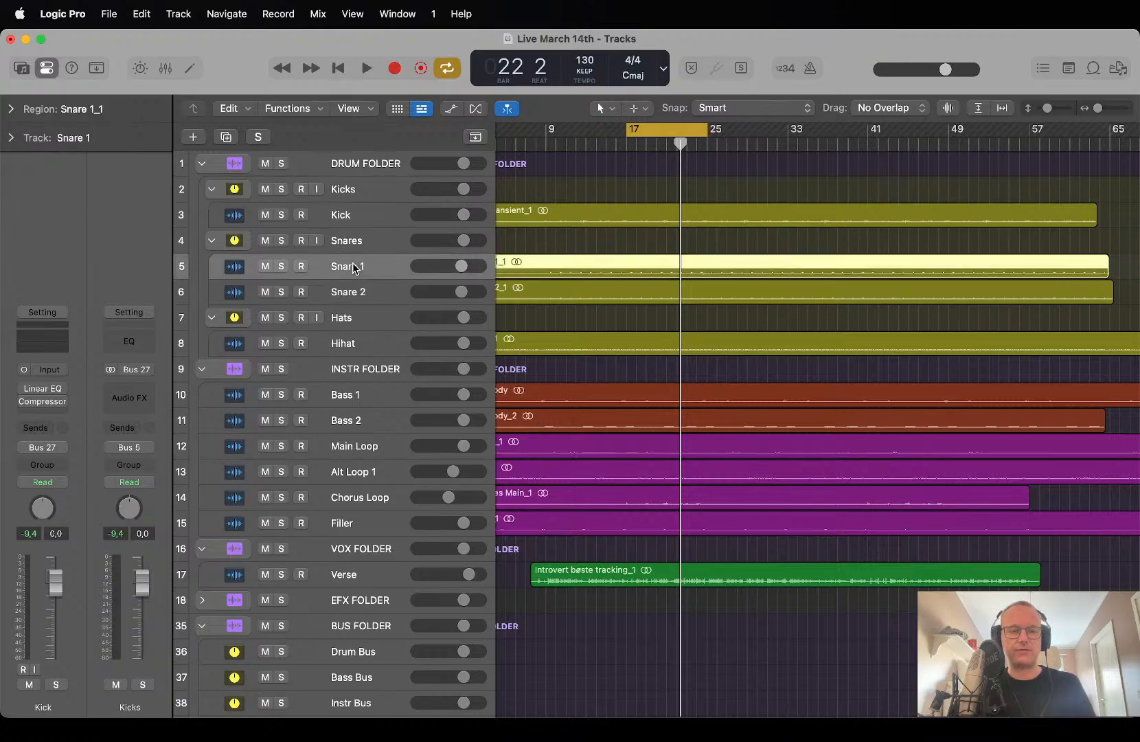
pyautogui.scroll(-3, 349, 318)
pyautogui.click(359, 486)
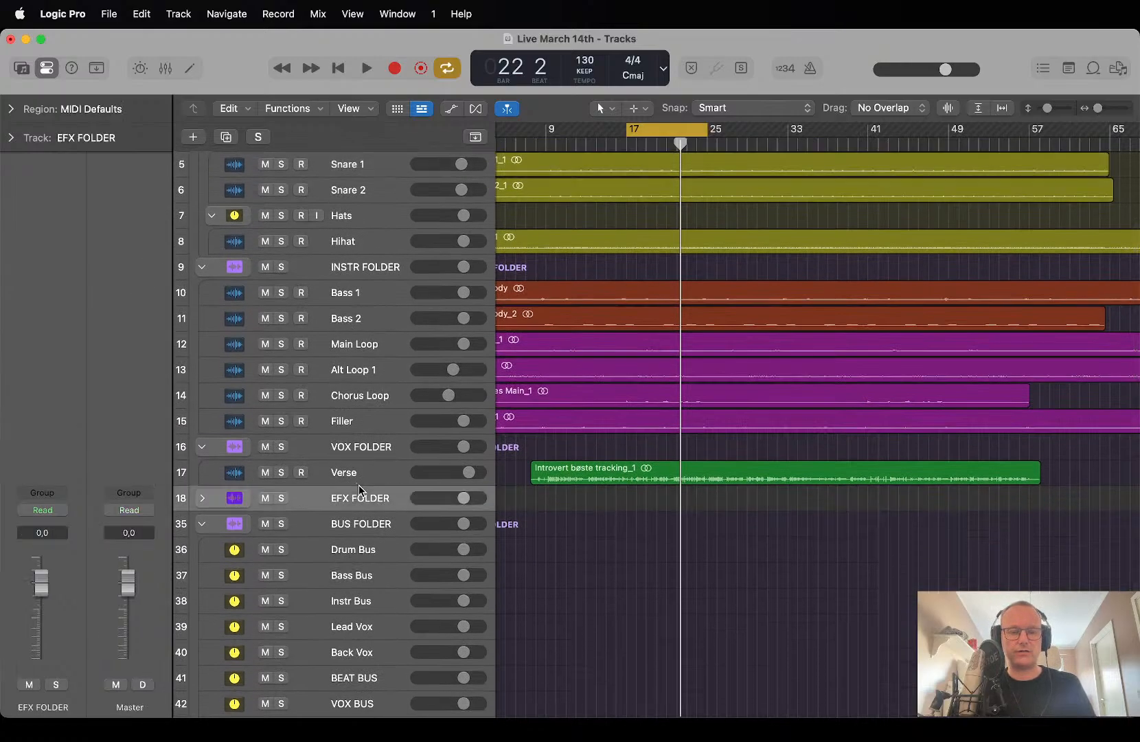
pyautogui.click(364, 476)
pyautogui.scroll(-1, 392, 467)
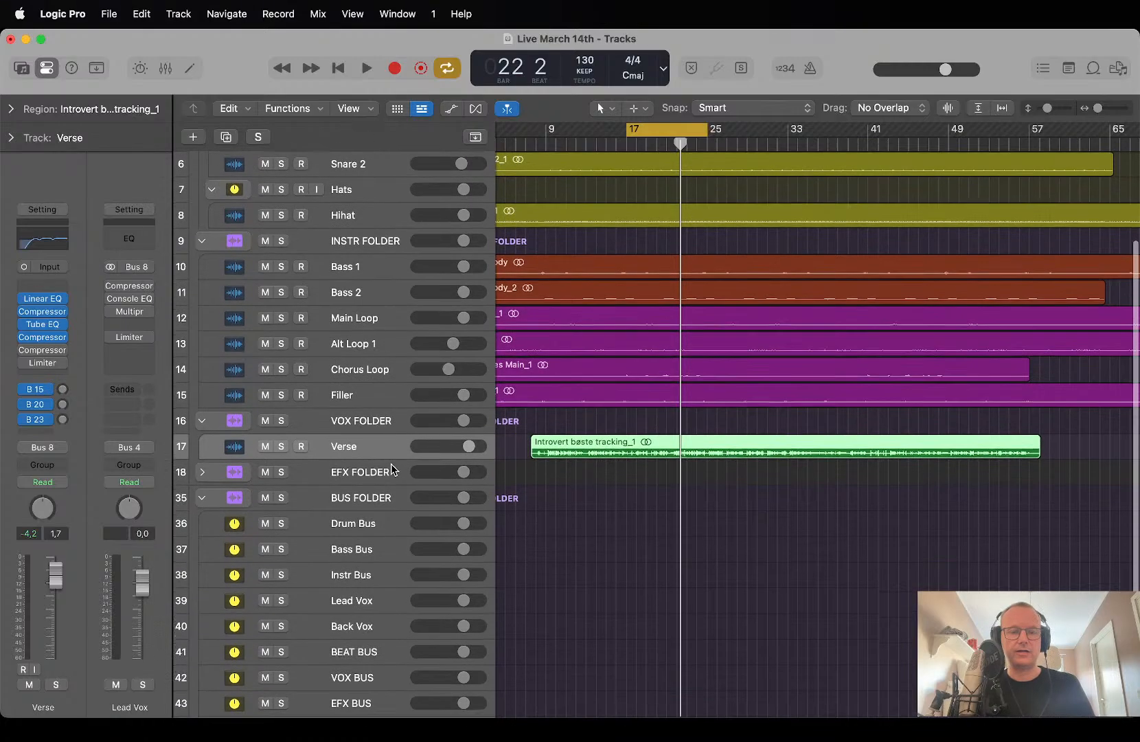
pyautogui.click(319, 480)
pyautogui.hscroll(-1, 319, 486)
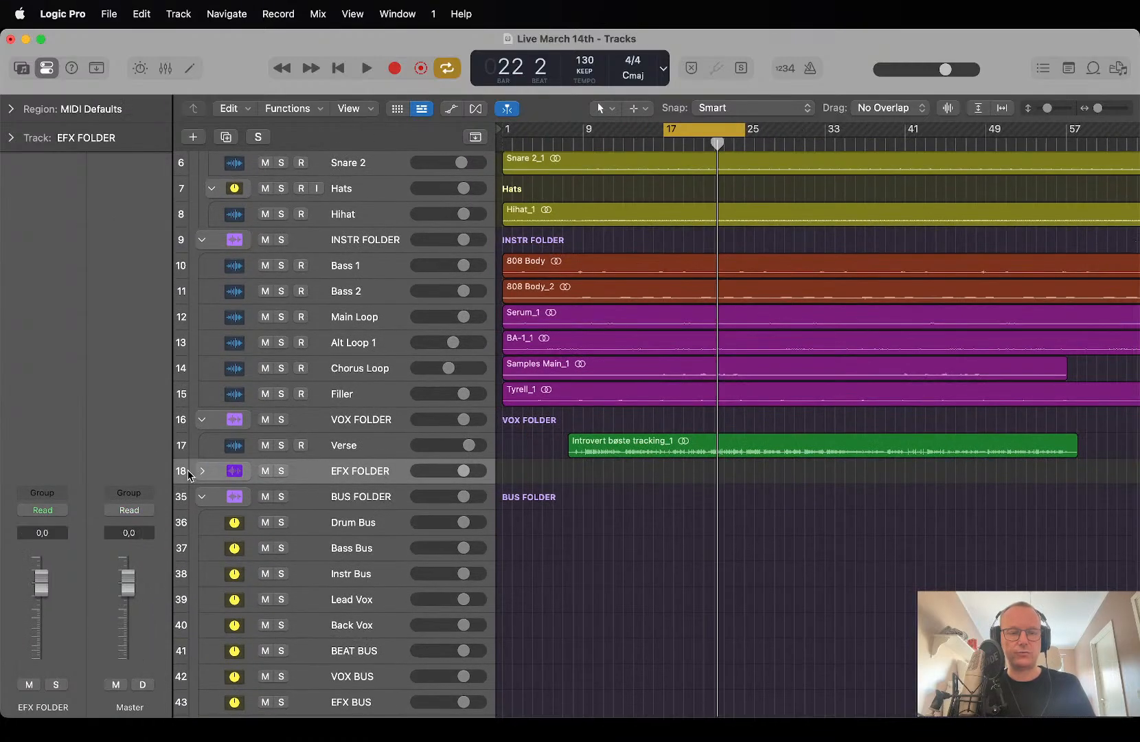
# Expand EFX FOLDER and examine its effect tracks from DrumRoom to Vox Fatten and the bus tracks below them.
pyautogui.click(203, 473)
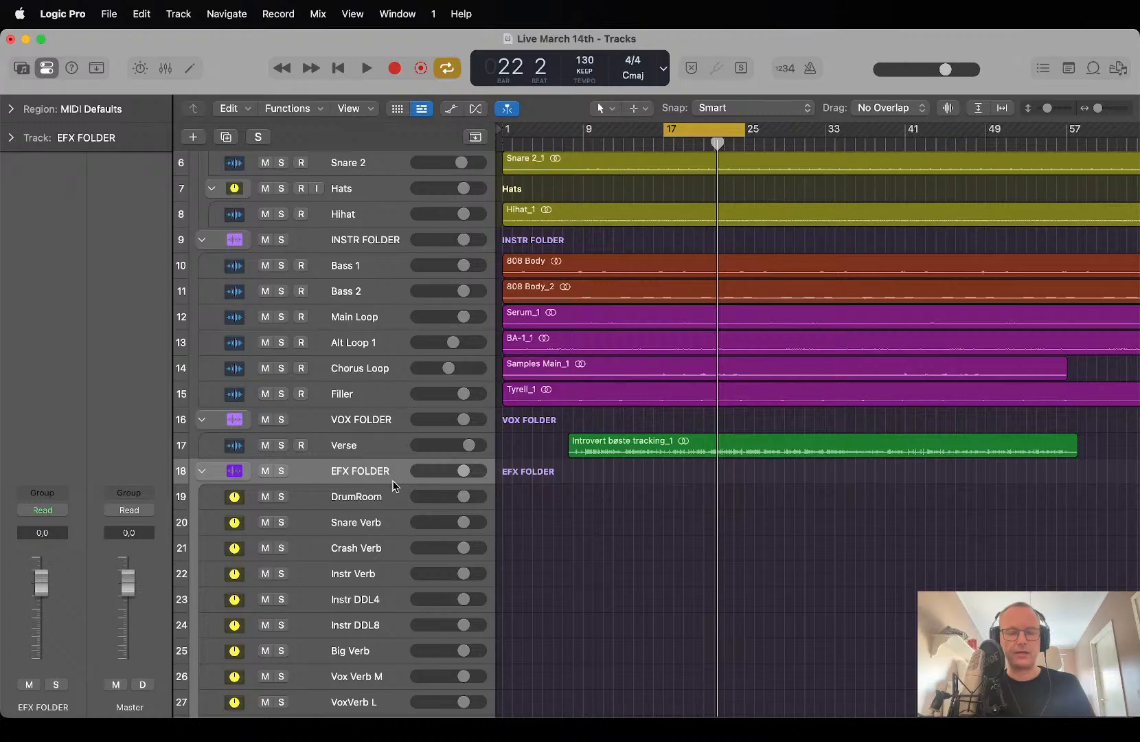
pyautogui.scroll(-5, 394, 485)
pyautogui.scroll(-8, 394, 484)
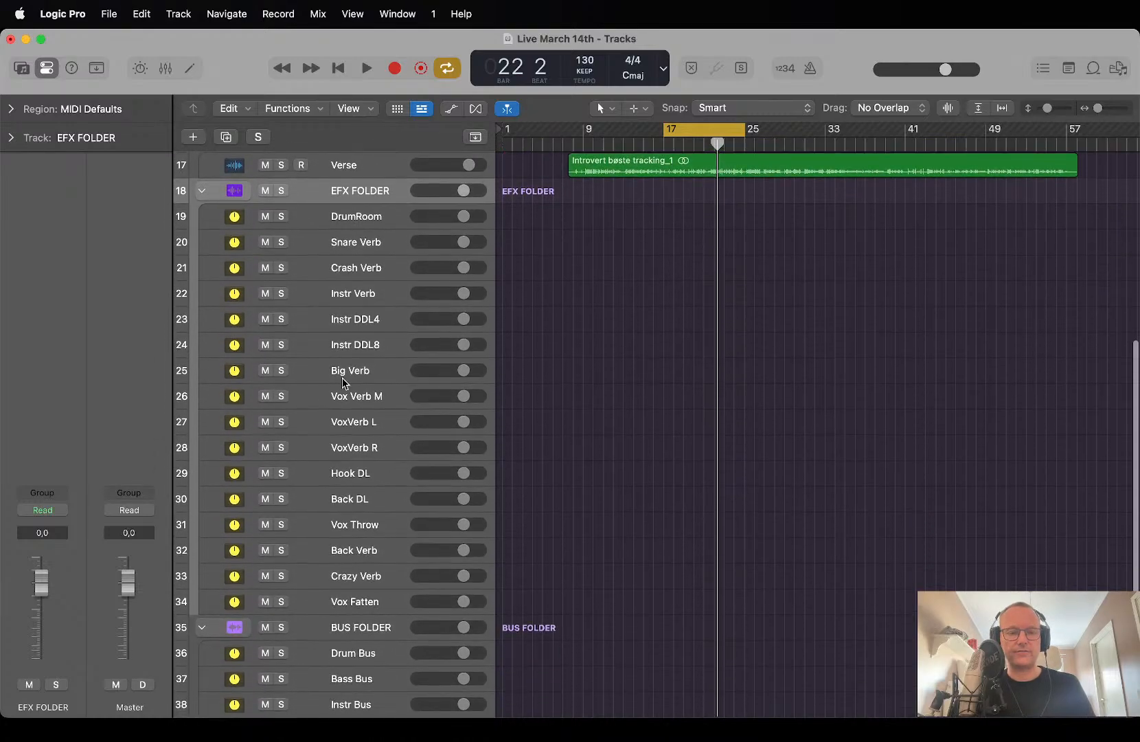
pyautogui.scroll(5, 341, 603)
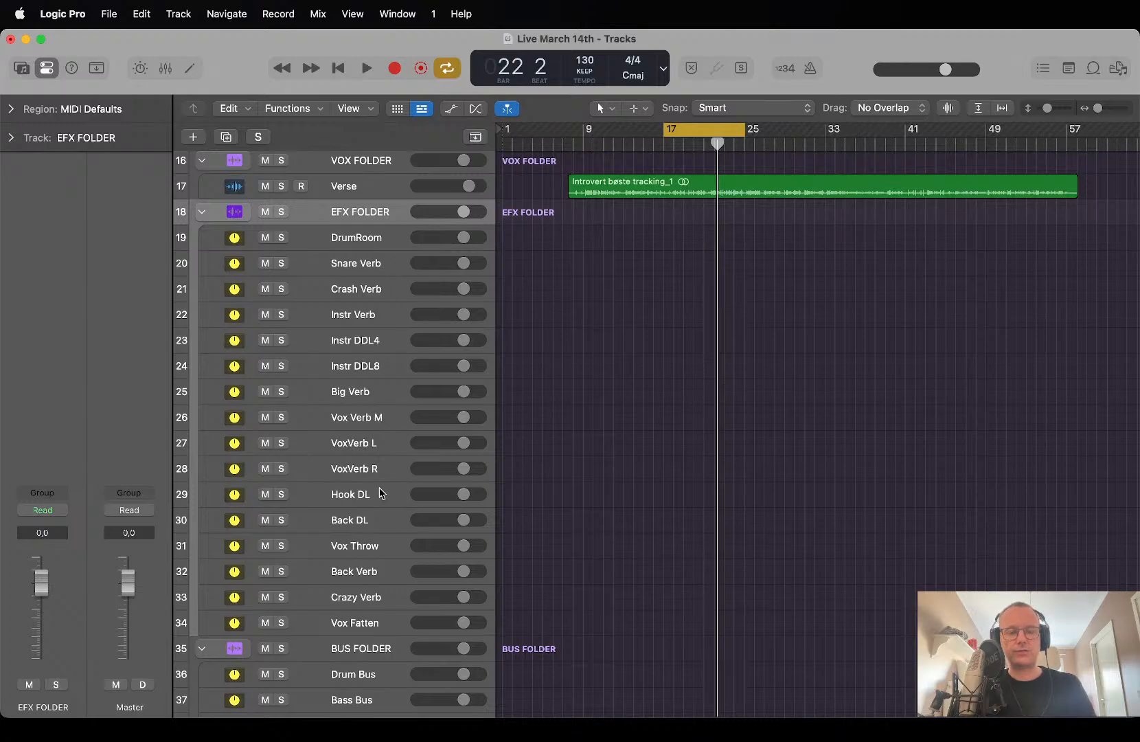
pyautogui.scroll(3, 382, 493)
pyautogui.scroll(-2, 381, 493)
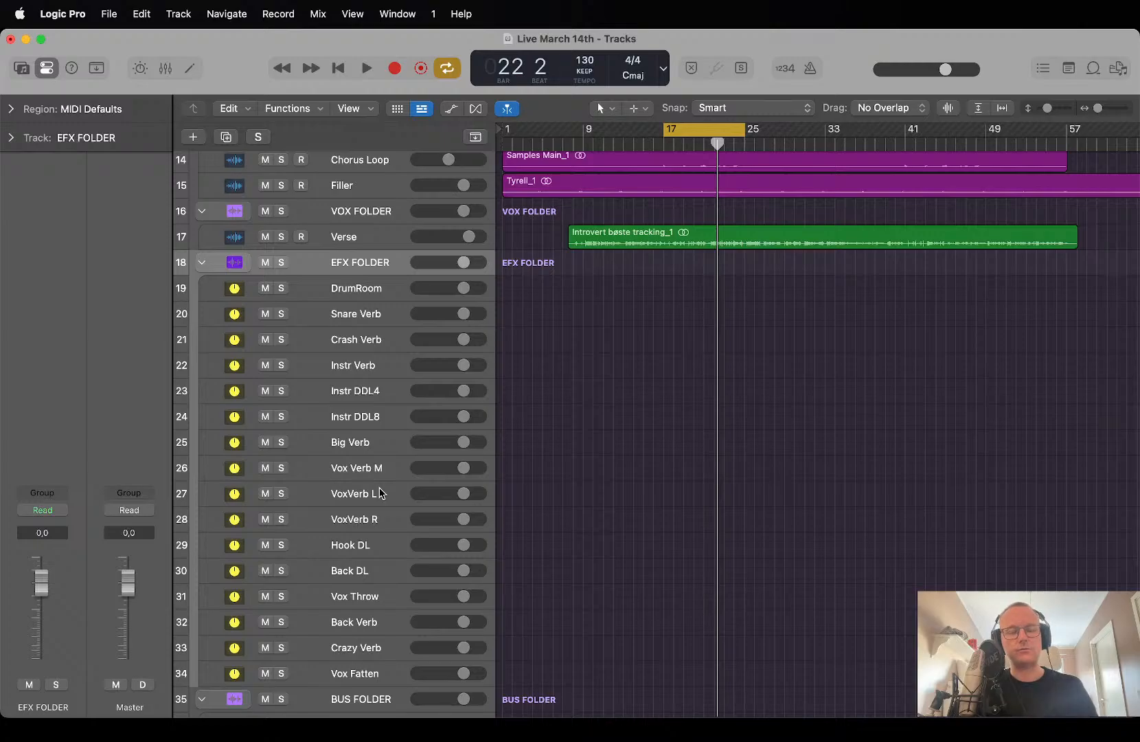
pyautogui.scroll(1, 375, 412)
pyautogui.scroll(-10, 374, 412)
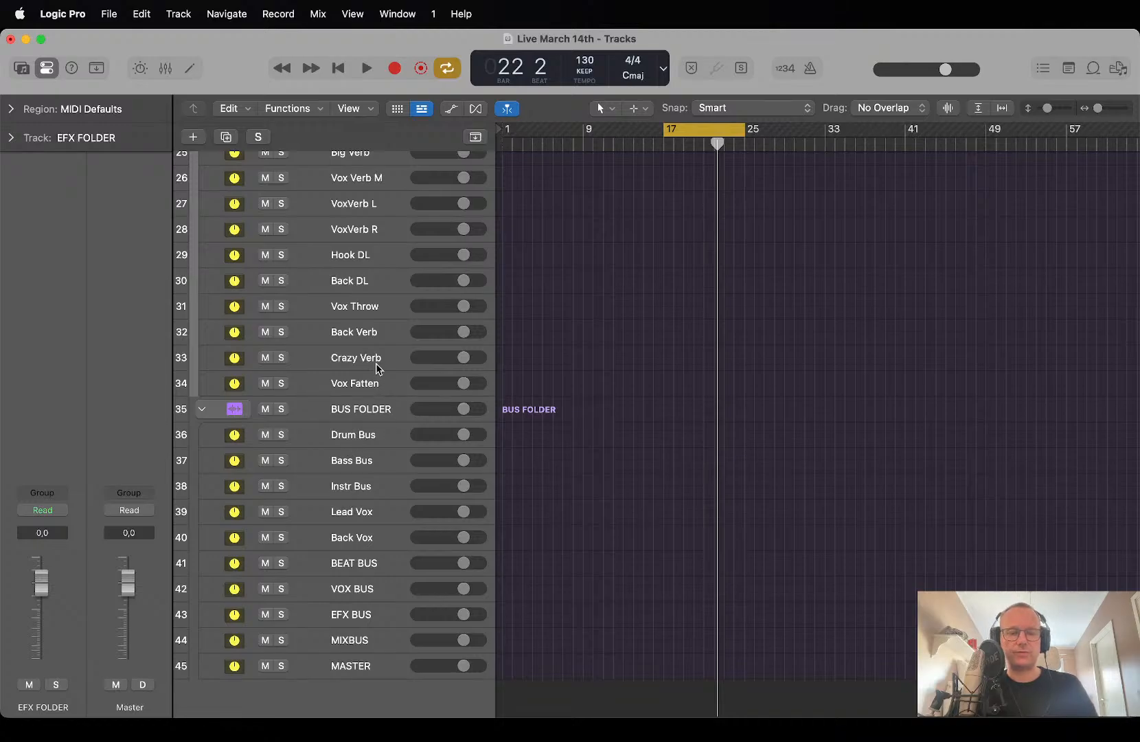
pyautogui.scroll(-1, 378, 369)
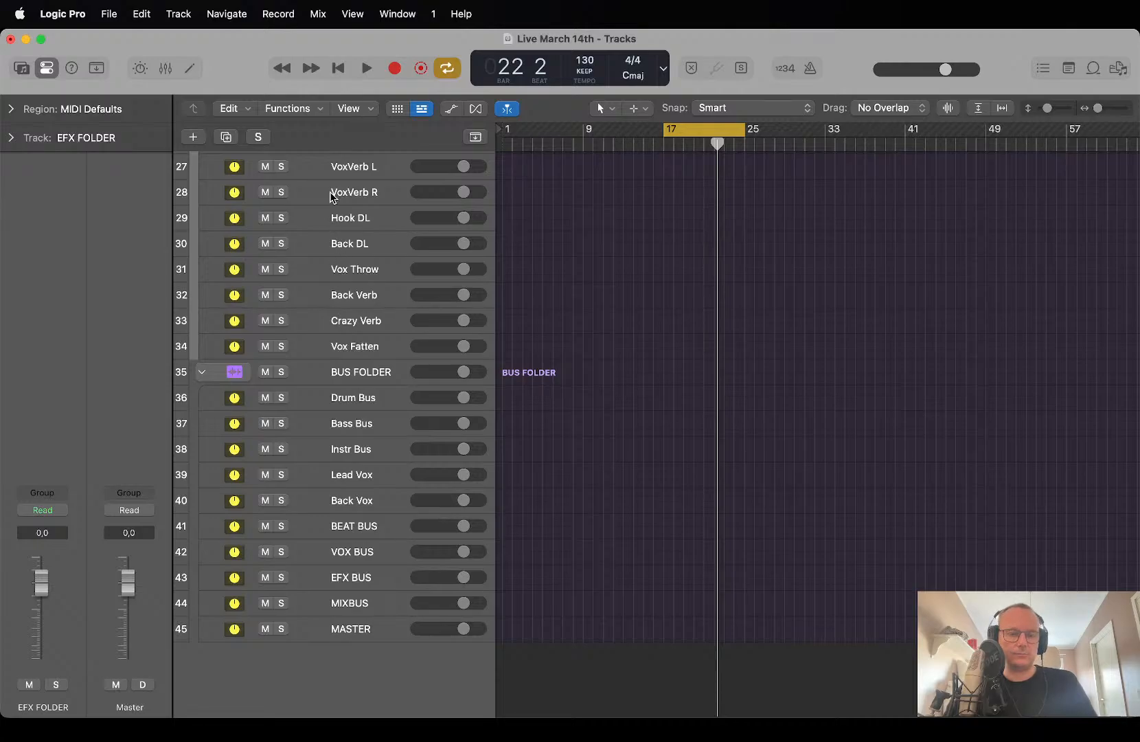
# Review the Drum Bus channel strip in BUS FOLDER and select EFX BUS, VOX BUS and BEAT BUS together.
pyautogui.click(351, 382)
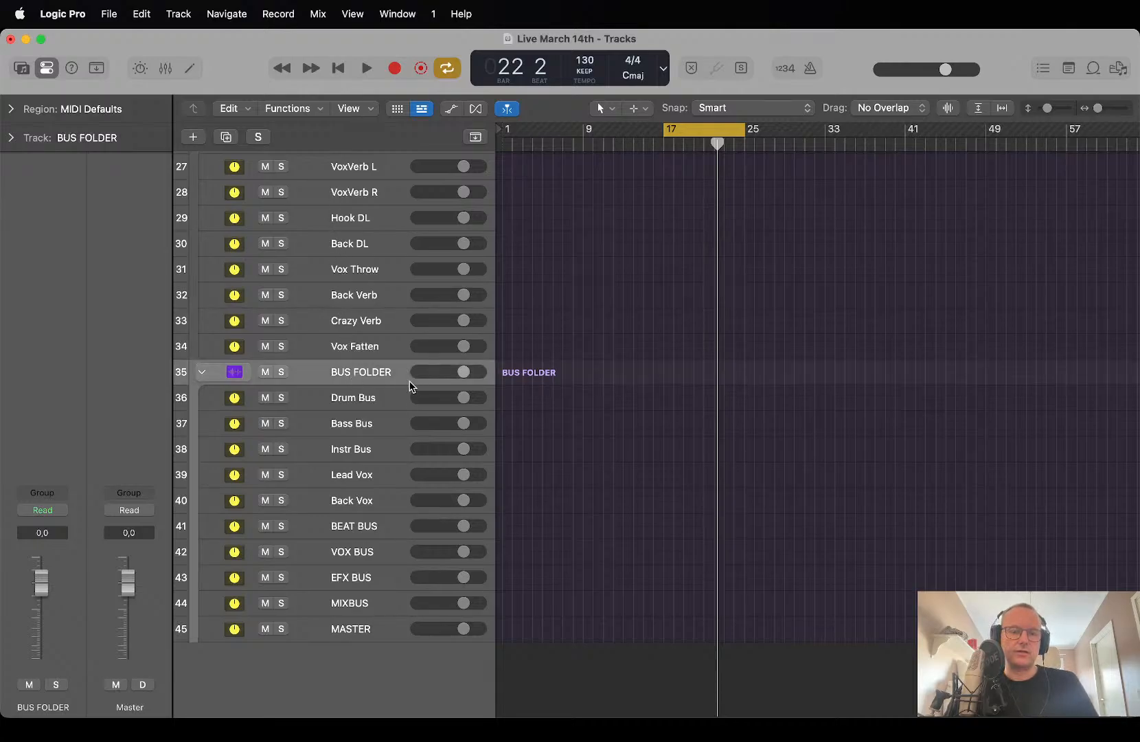
pyautogui.click(338, 403)
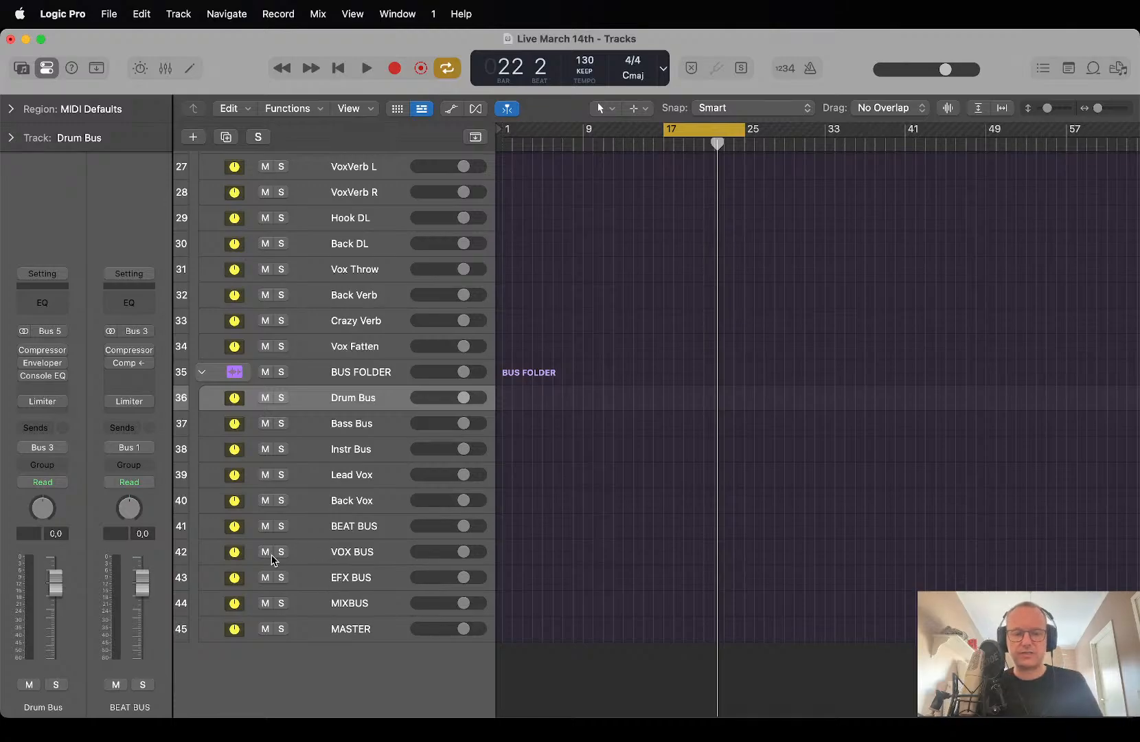
pyautogui.click(332, 583)
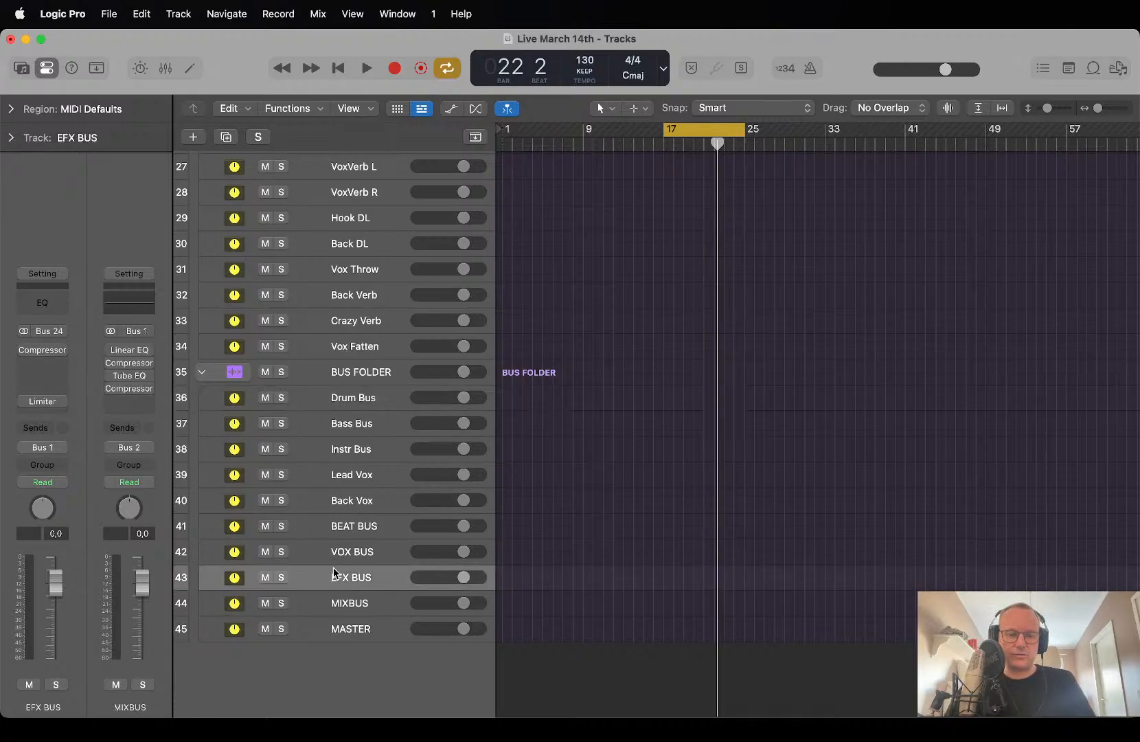
pyautogui.keyDown('shift'); pyautogui.click(335, 557); pyautogui.keyUp('shift')
pyautogui.keyDown('shift'); pyautogui.click(332, 526); pyautogui.keyUp('shift')
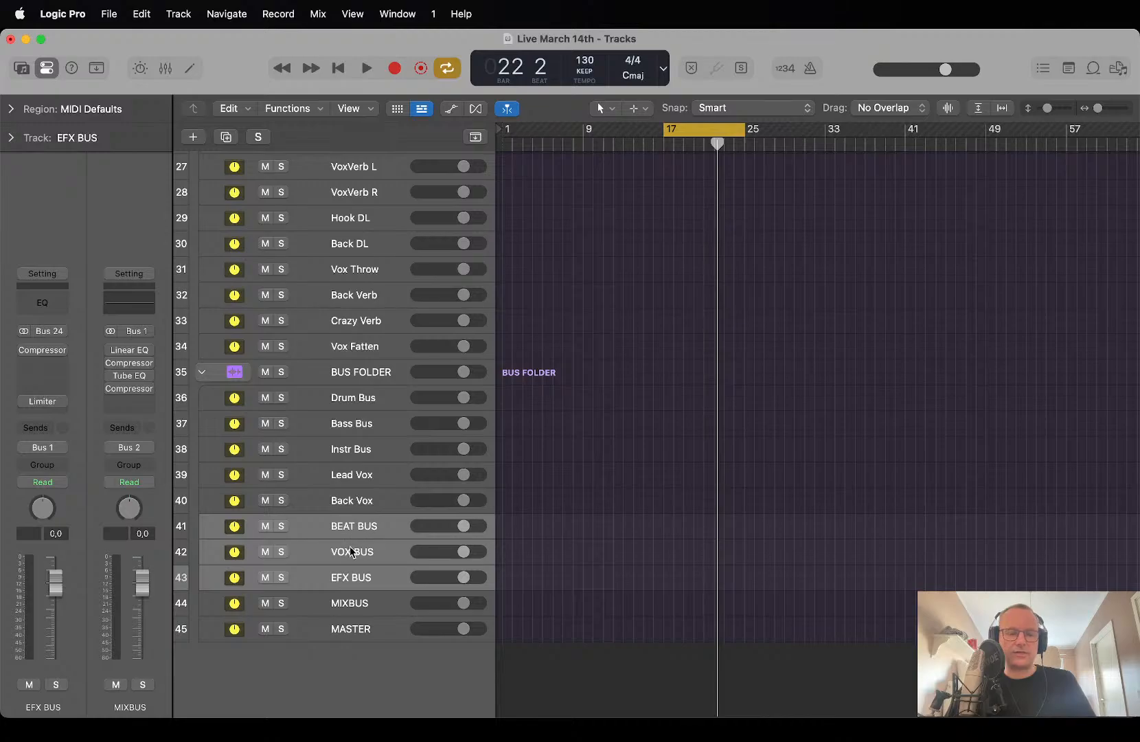
# Alternate between the MIXBUS and MASTER tracks to compare their plug-ins and output routing, finishing on MIXBUS.
pyautogui.click(353, 604)
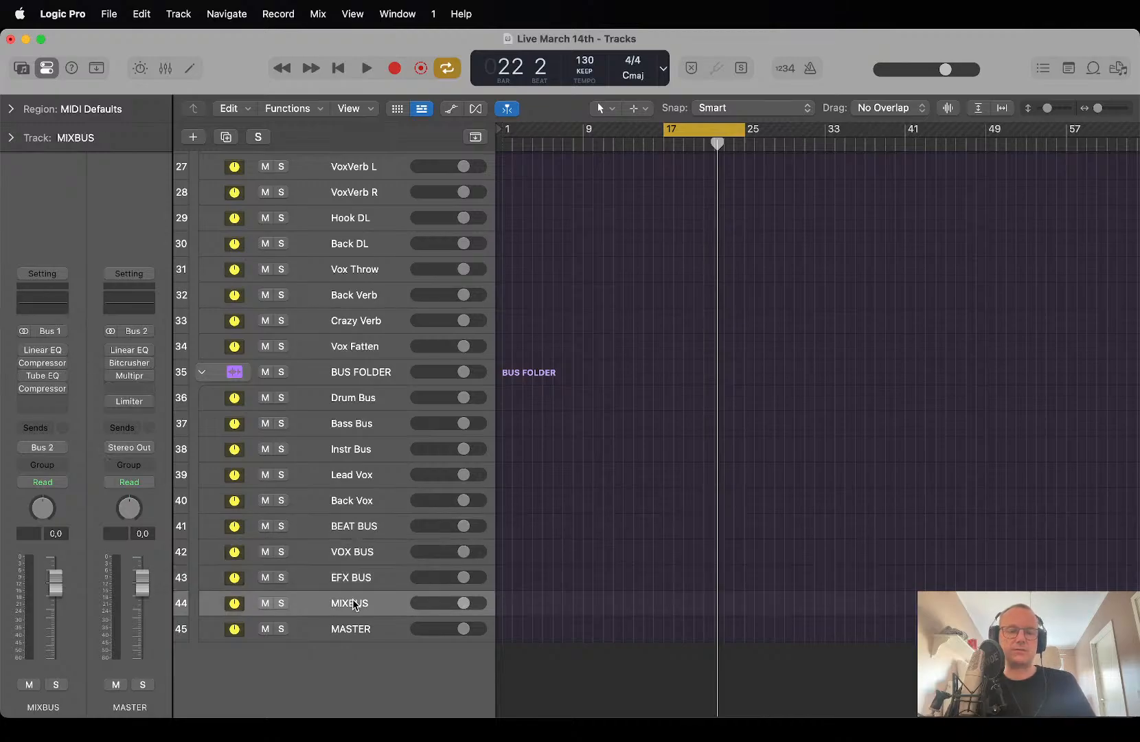
pyautogui.click(350, 633)
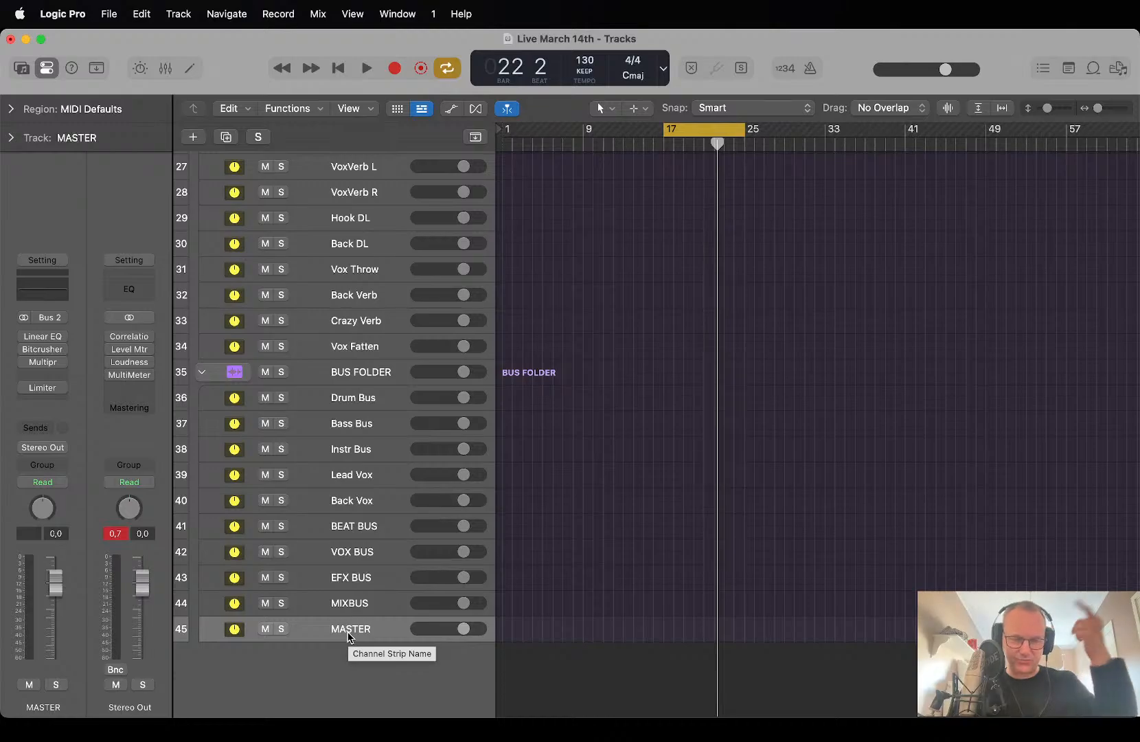
pyautogui.click(341, 600)
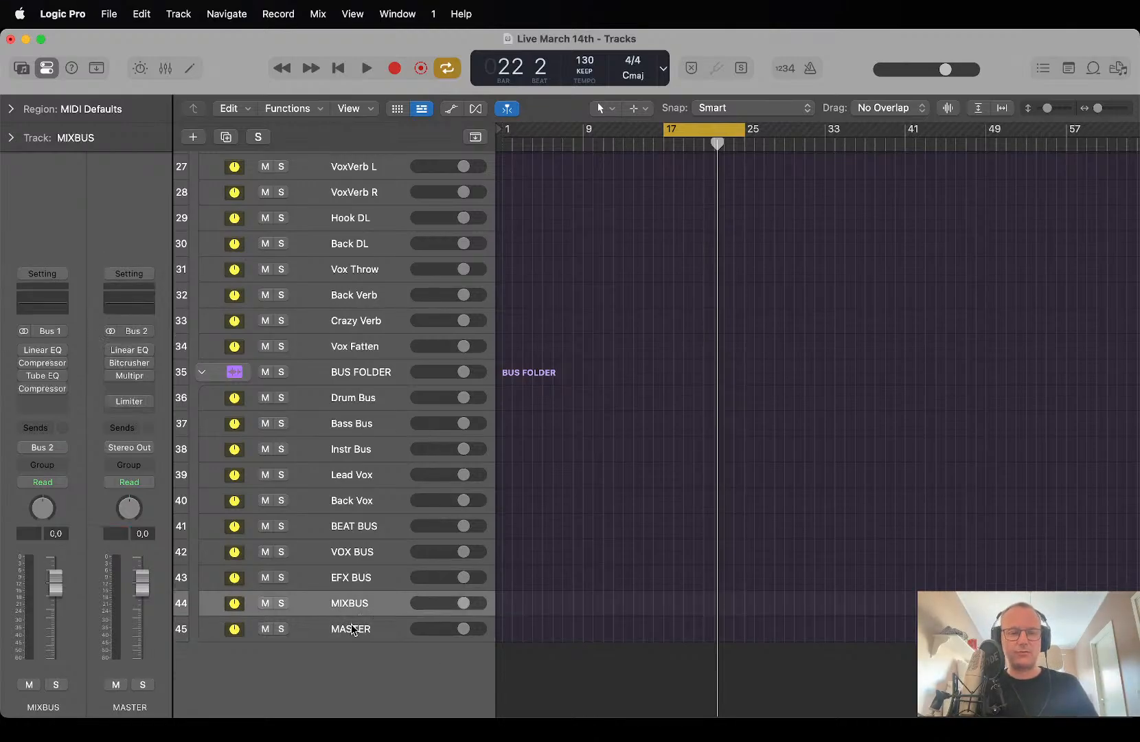
pyautogui.click(349, 628)
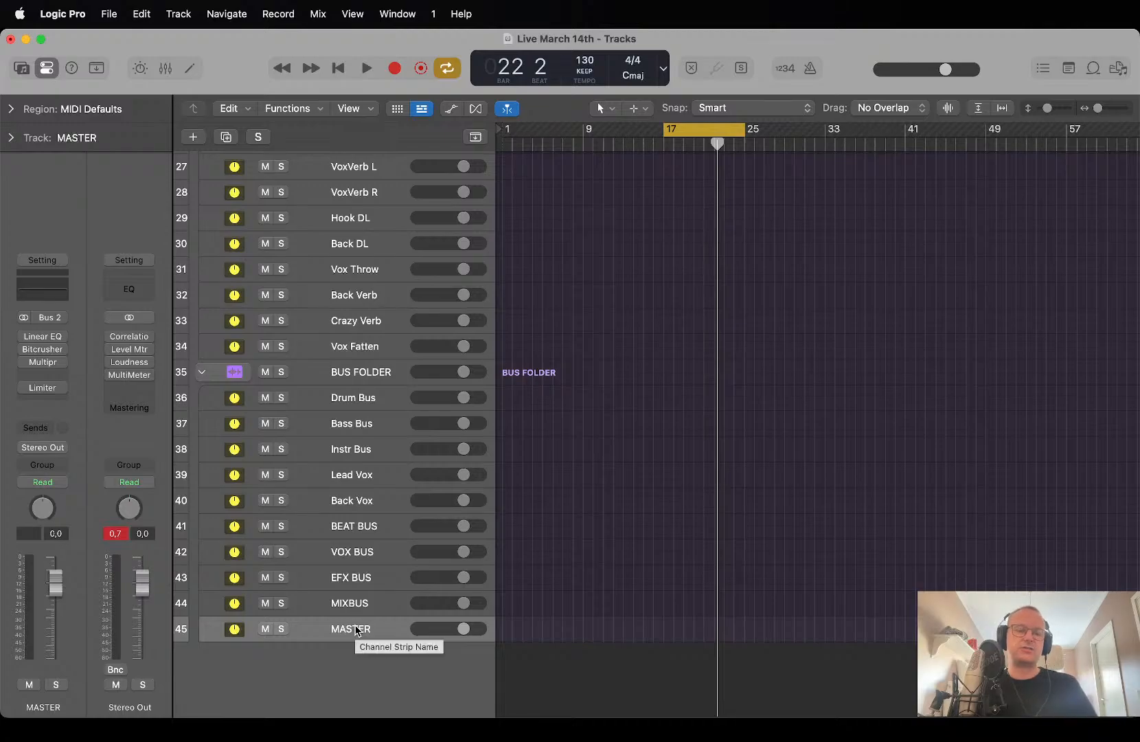
pyautogui.click(355, 605)
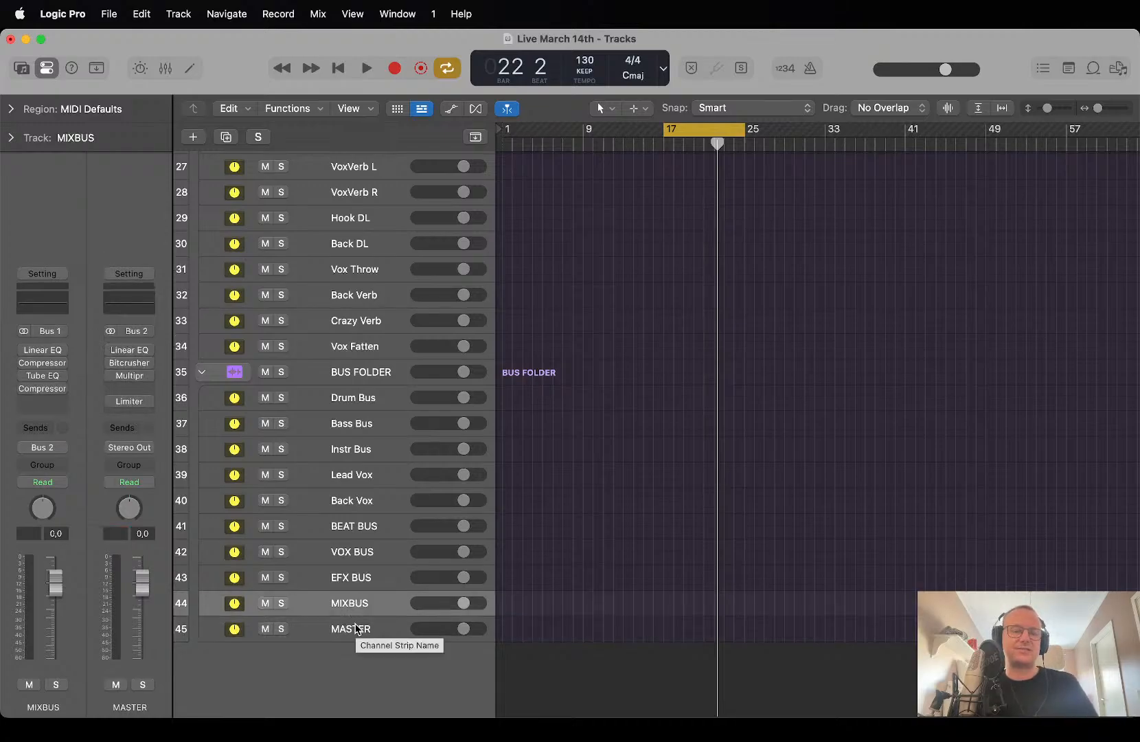
pyautogui.click(355, 628)
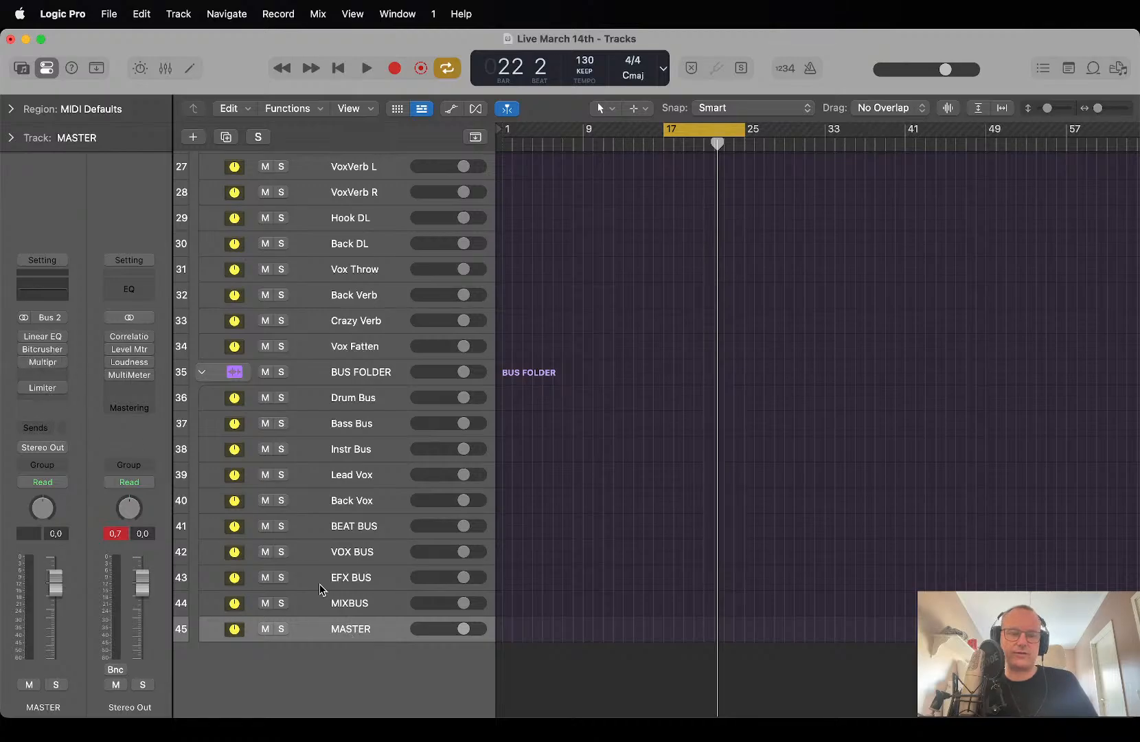
pyautogui.click(339, 604)
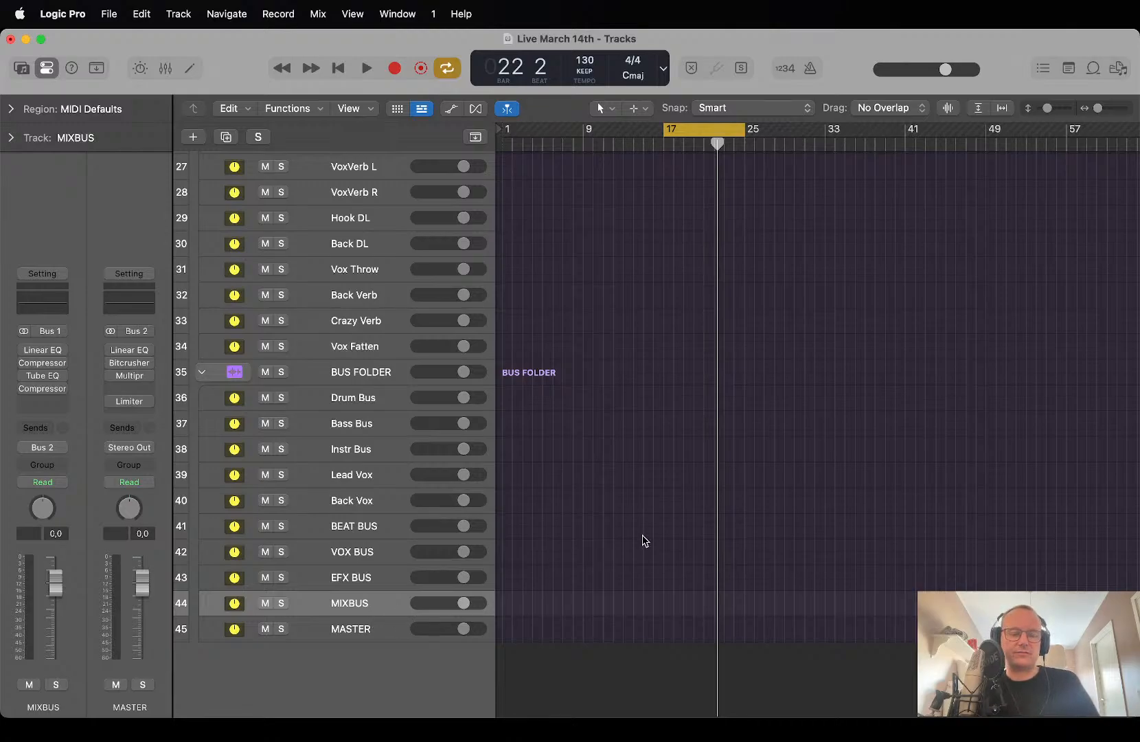
# Collapse EFX FOLDER and fit the arrangement in view with the tracks from Kicks to MASTER showing.
pyautogui.scroll(10, 644, 540)
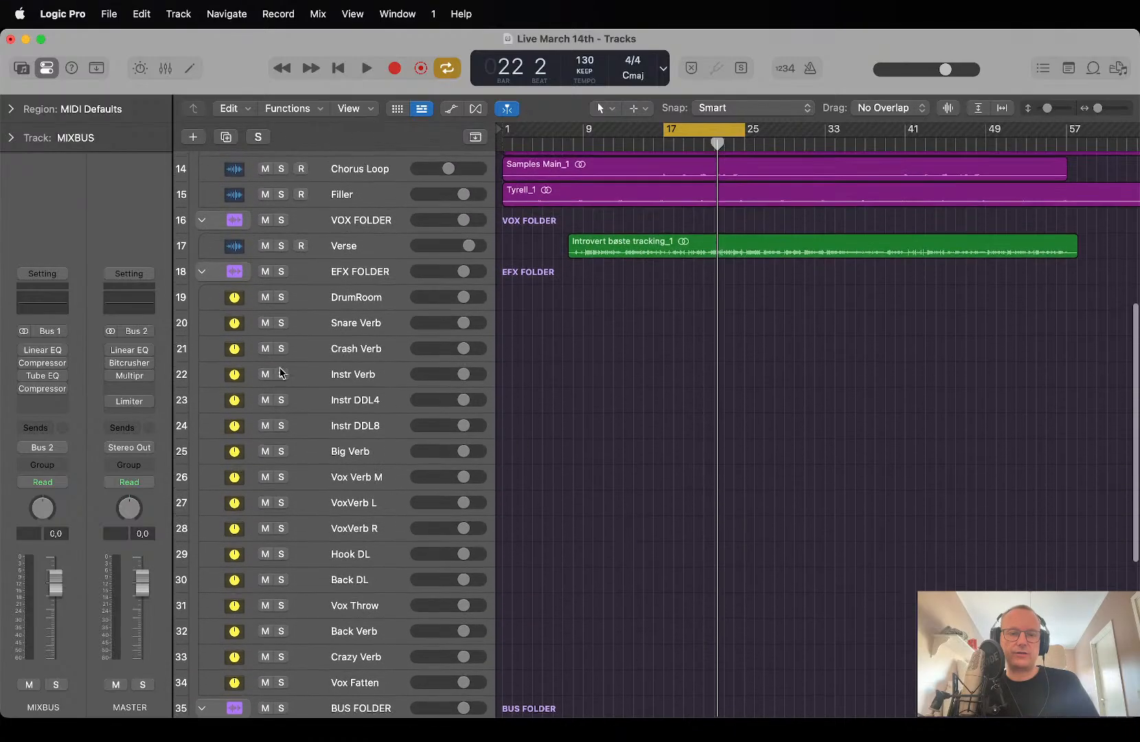
pyautogui.click(202, 271)
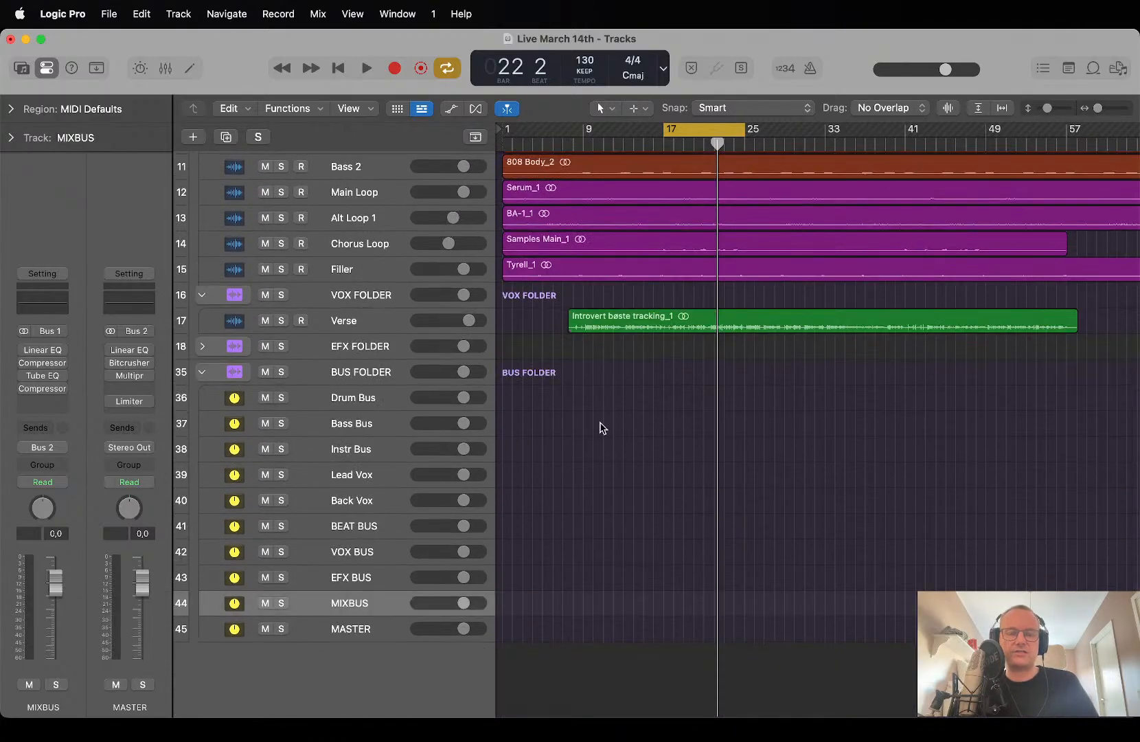
pyautogui.scroll(8, 602, 427)
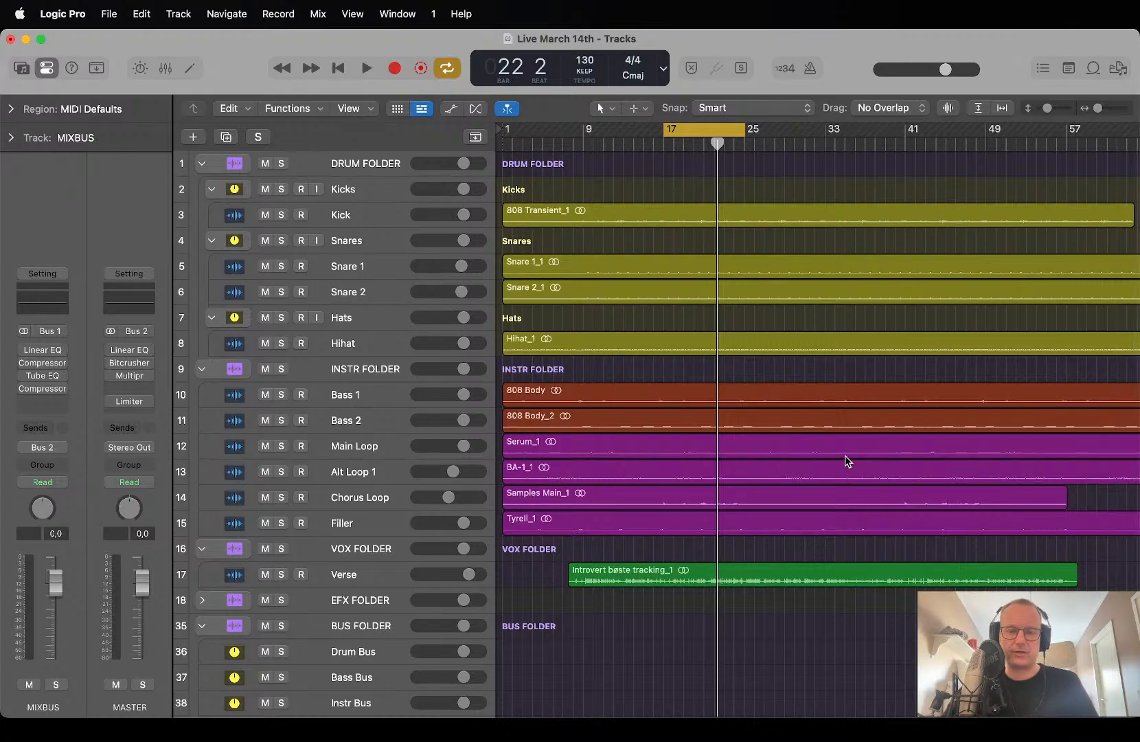
pyautogui.press('z')
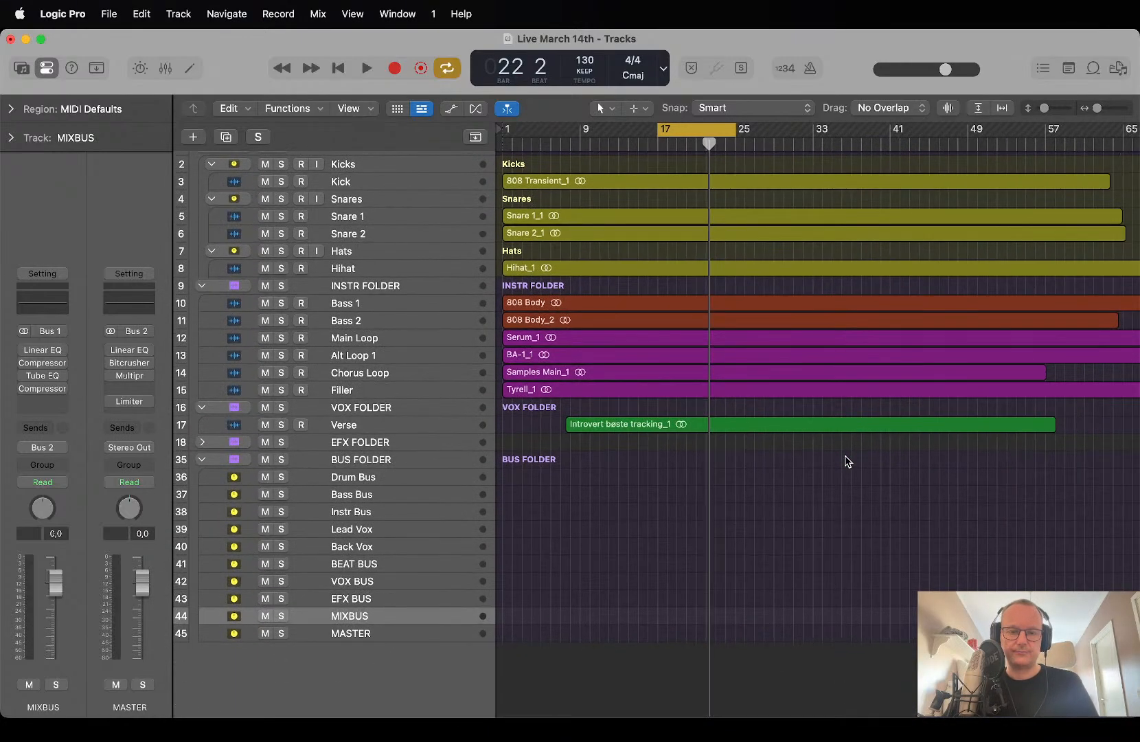
pyautogui.scroll(2, 848, 461)
pyautogui.scroll(-3, 848, 462)
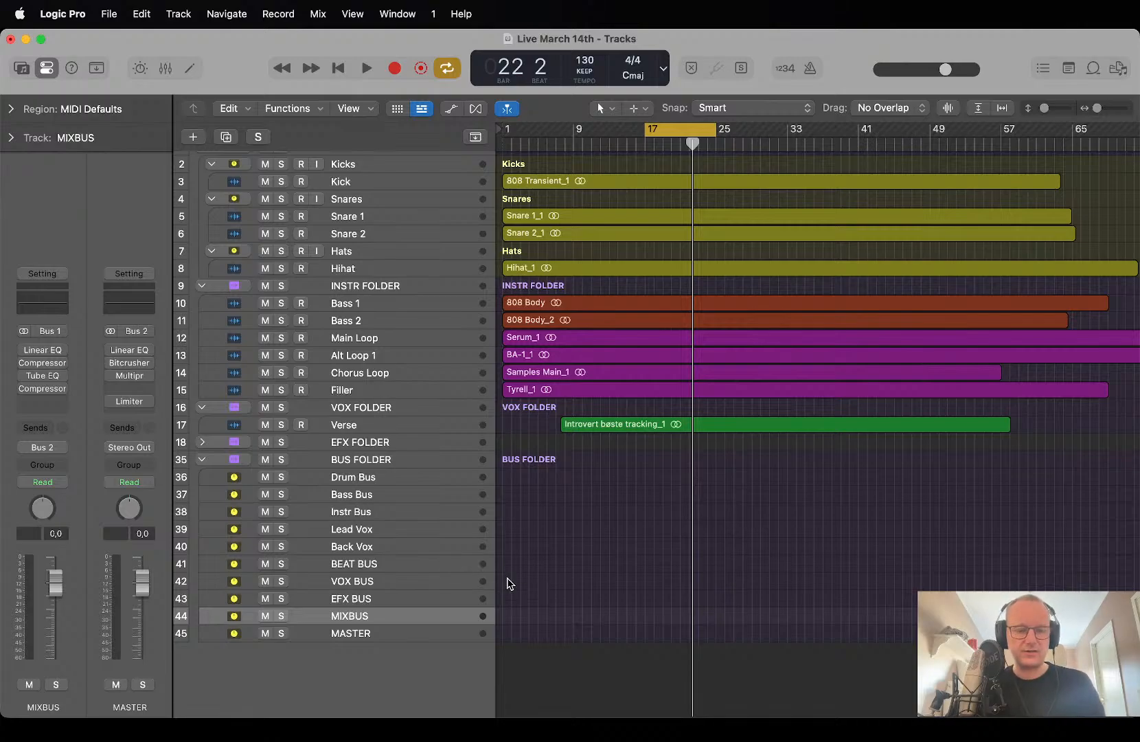
pyautogui.press('super+Tab')
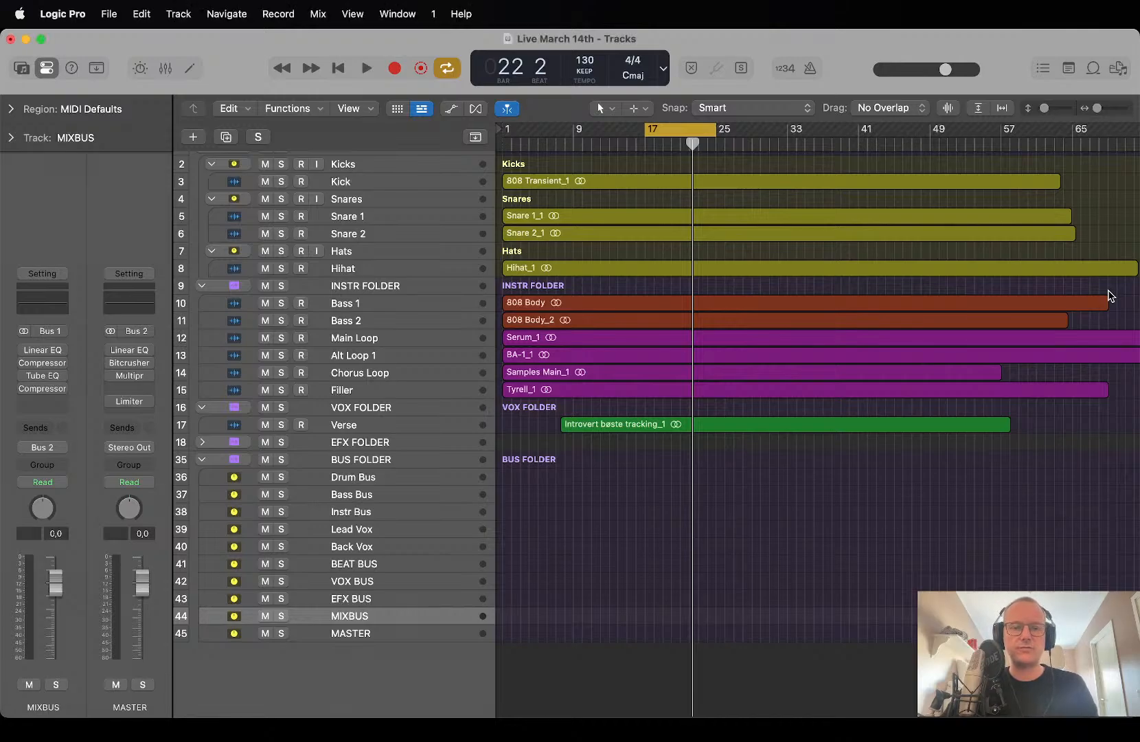
# Enable and open the Compressor on BEAT BUS, move its window clear of the solo controls, and solo the bus during playback.
pyautogui.click(386, 564)
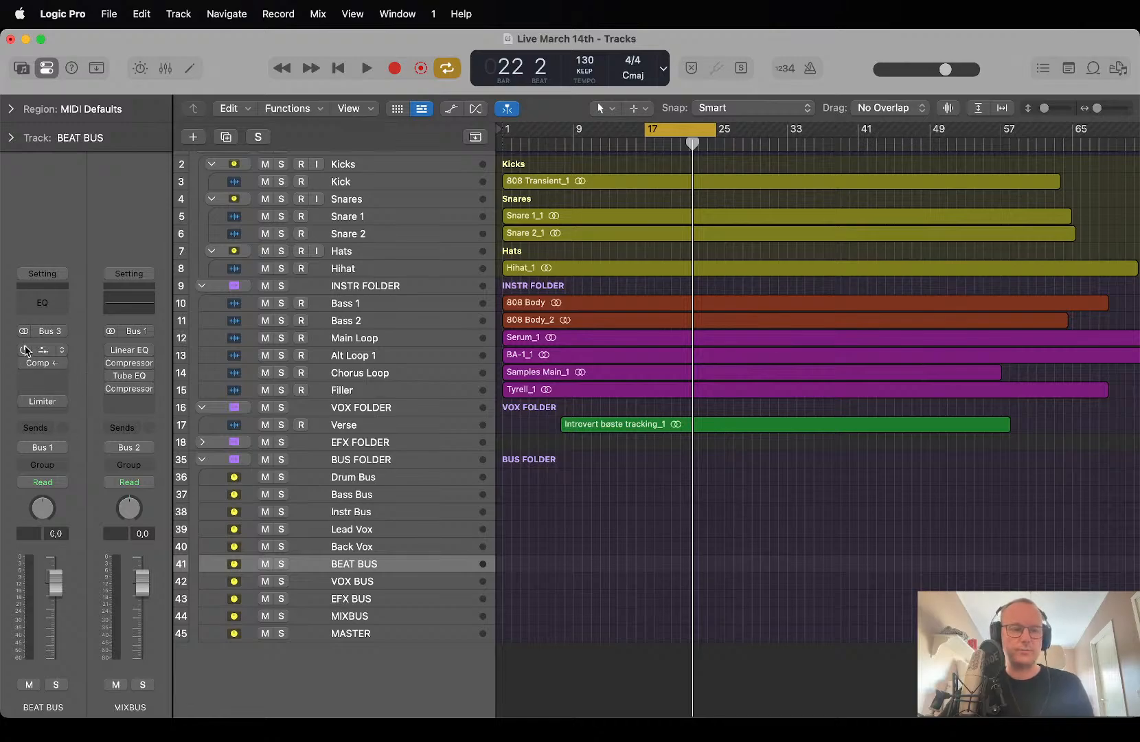
pyautogui.click(43, 351)
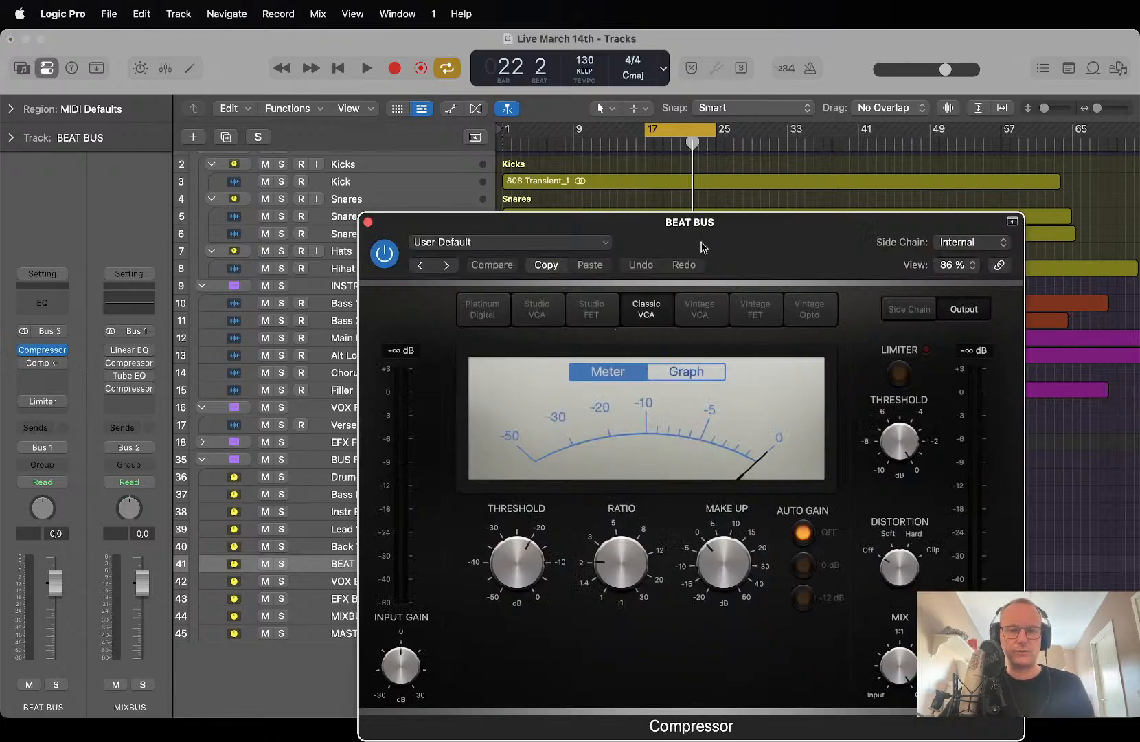
pyautogui.moveTo(702, 247); pyautogui.dragTo(414, 69)
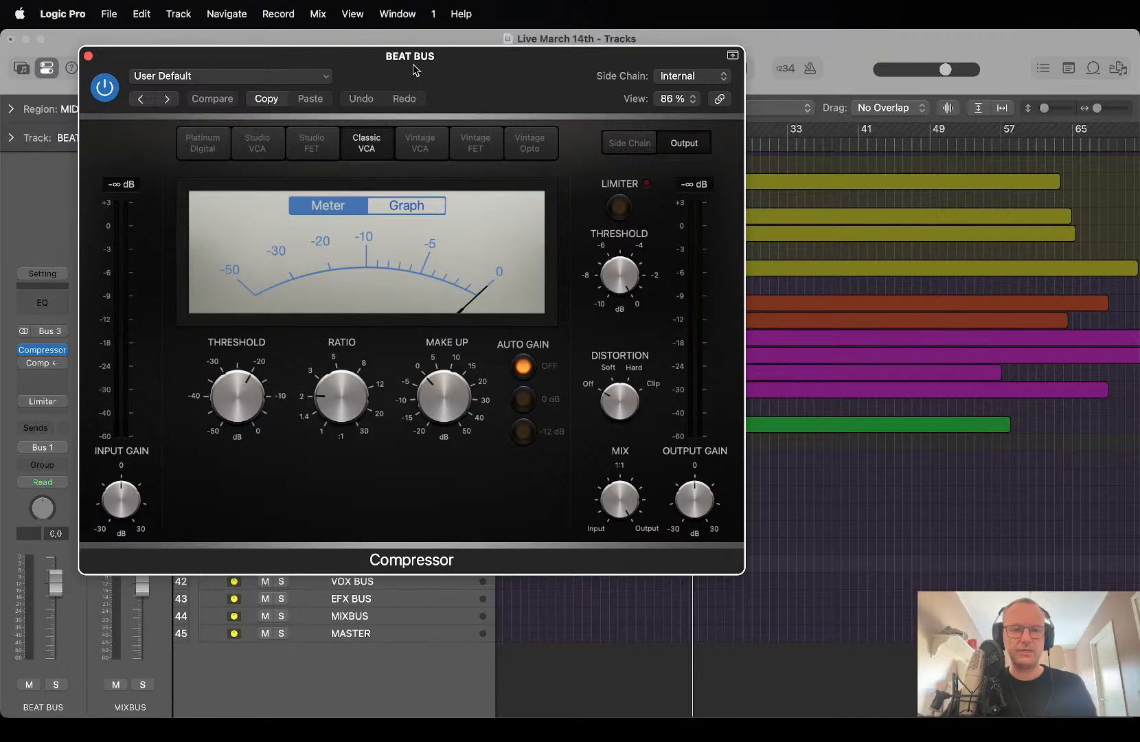
pyautogui.press('space')
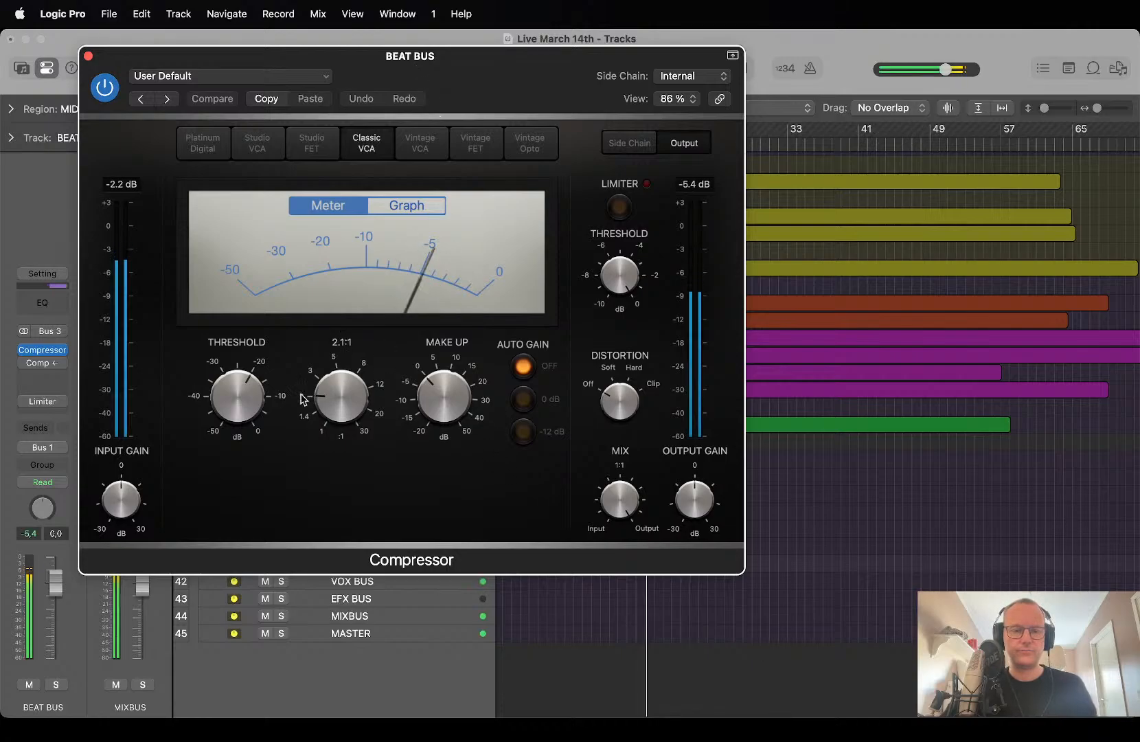
pyautogui.click(56, 684)
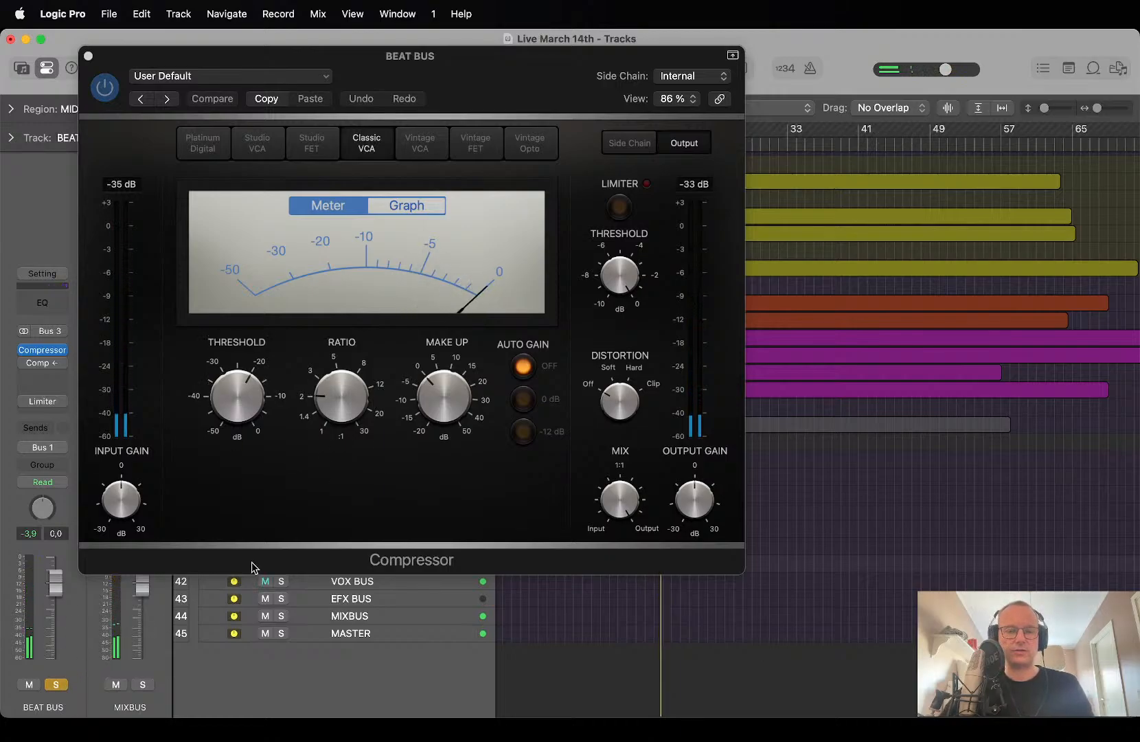
# Lower the BEAT BUS Compressor's threshold to -50 dB during playback and try the ratio control.
pyautogui.press('space')
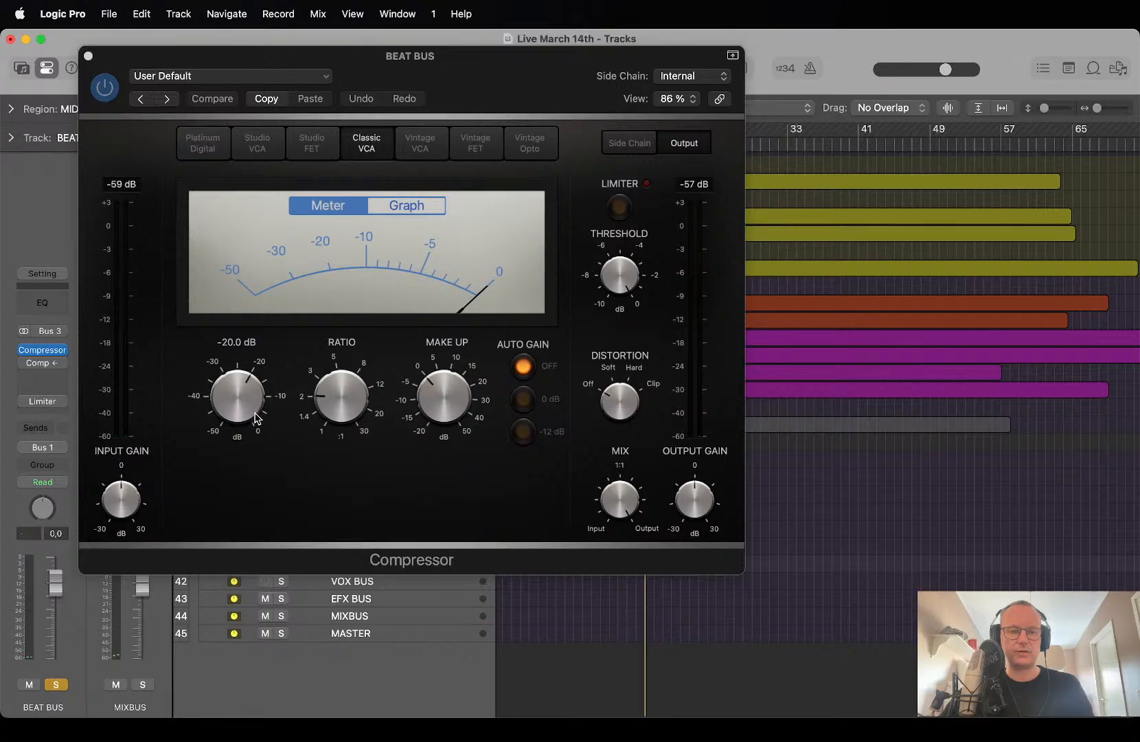
pyautogui.click(251, 414)
pyautogui.moveTo(252, 415); pyautogui.dragTo(275, 562)
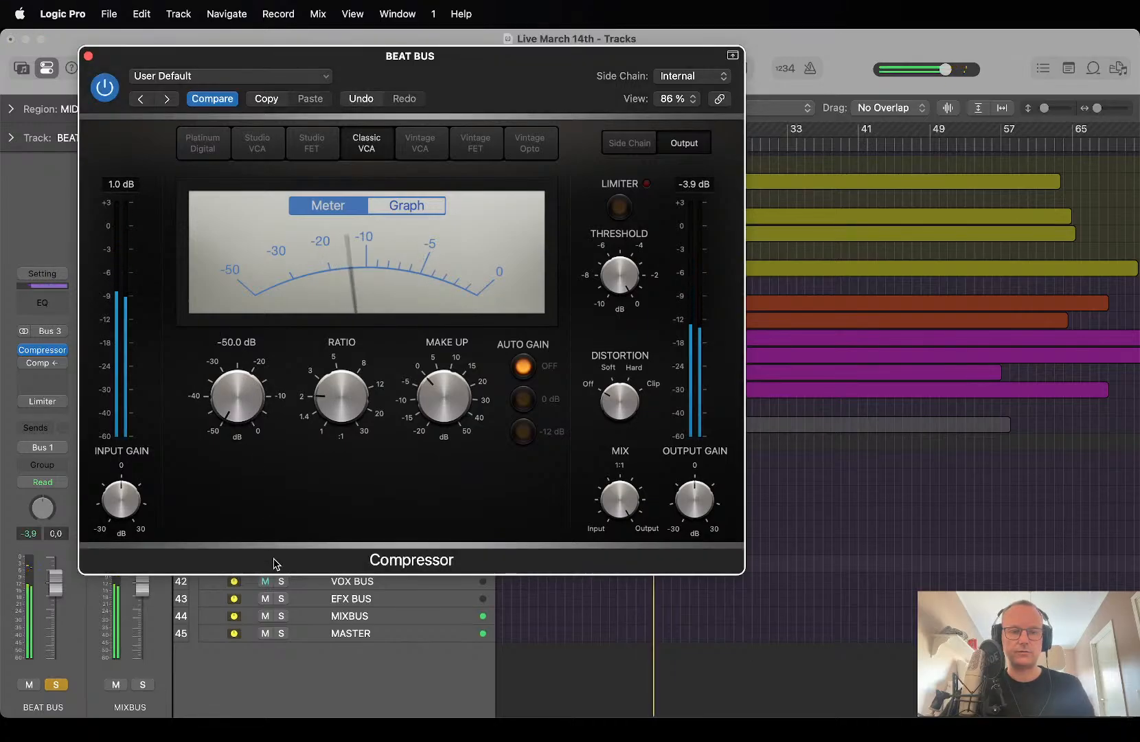
pyautogui.moveTo(341, 396); pyautogui.dragTo(328, 424)
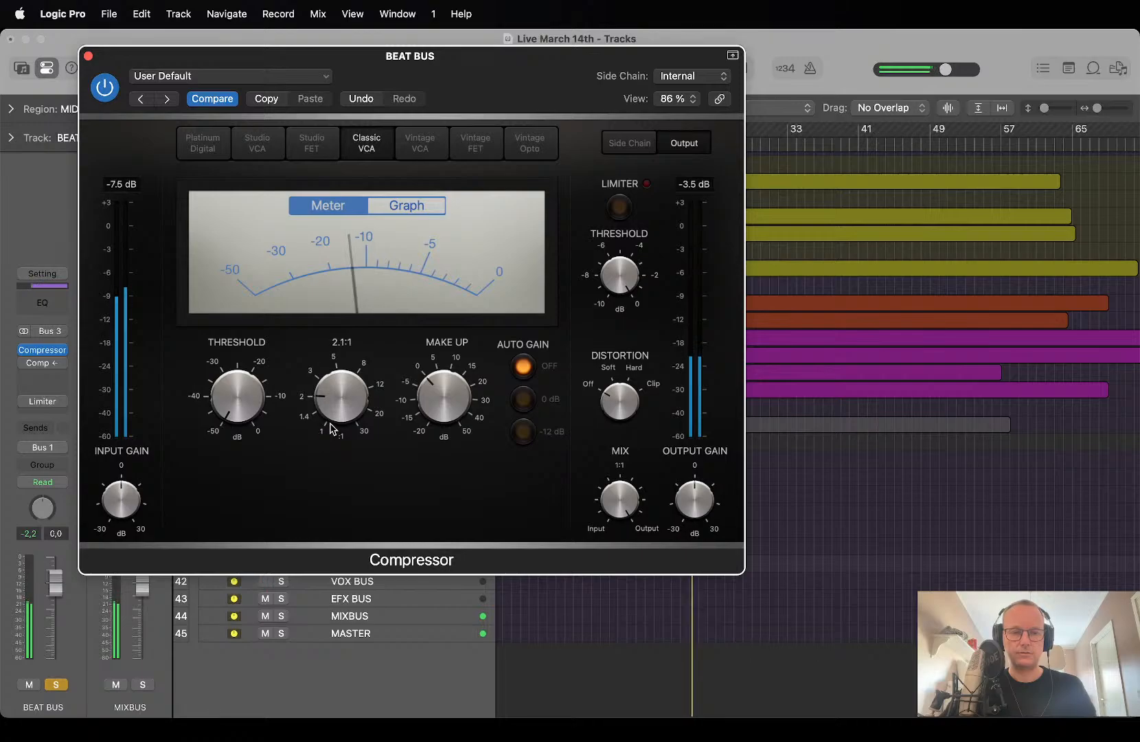
# Raise the threshold of the Classic VCA Compressor on BEAT BUS to -6.5 dB during playback.
pyautogui.moveTo(233, 415); pyautogui.dragTo(253, 272)
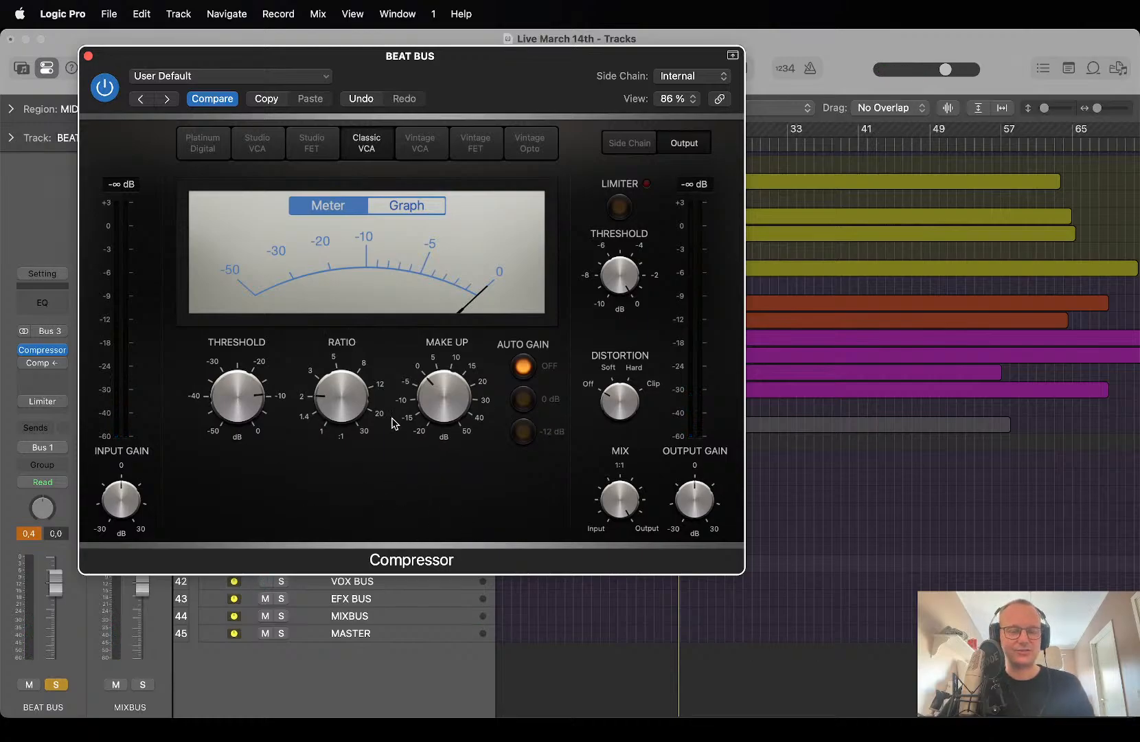
pyautogui.moveTo(228, 403)
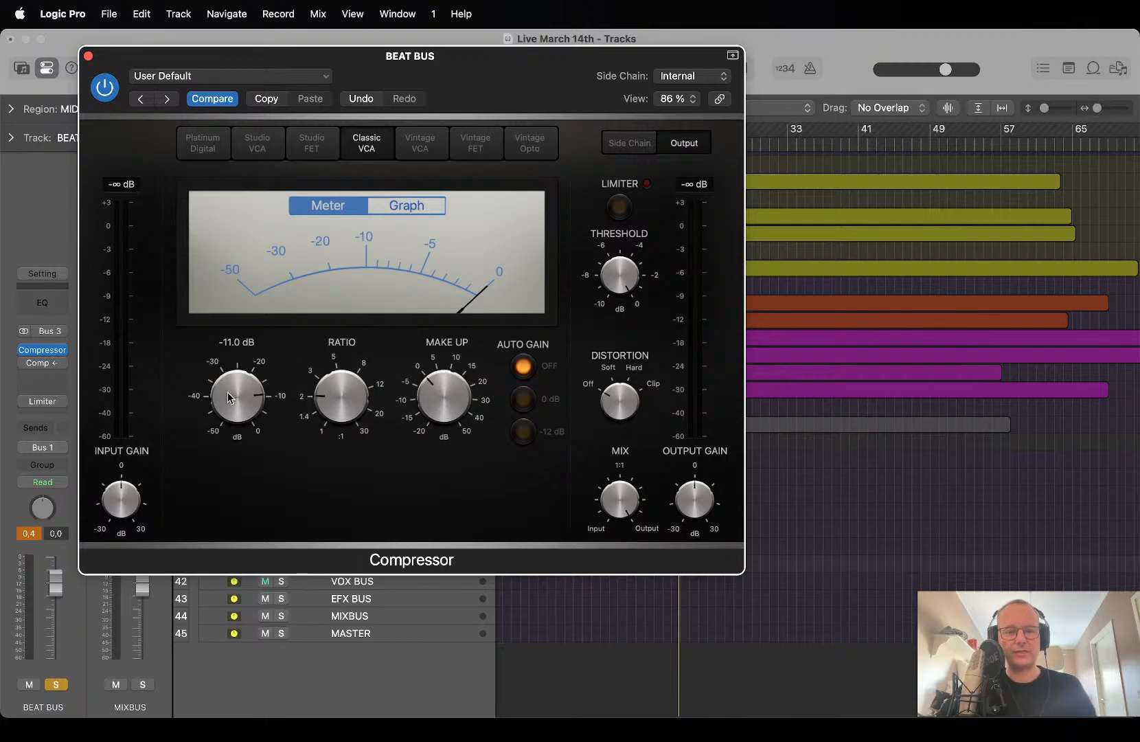
pyautogui.press('space')
pyautogui.moveTo(228, 398); pyautogui.dragTo(230, 381)
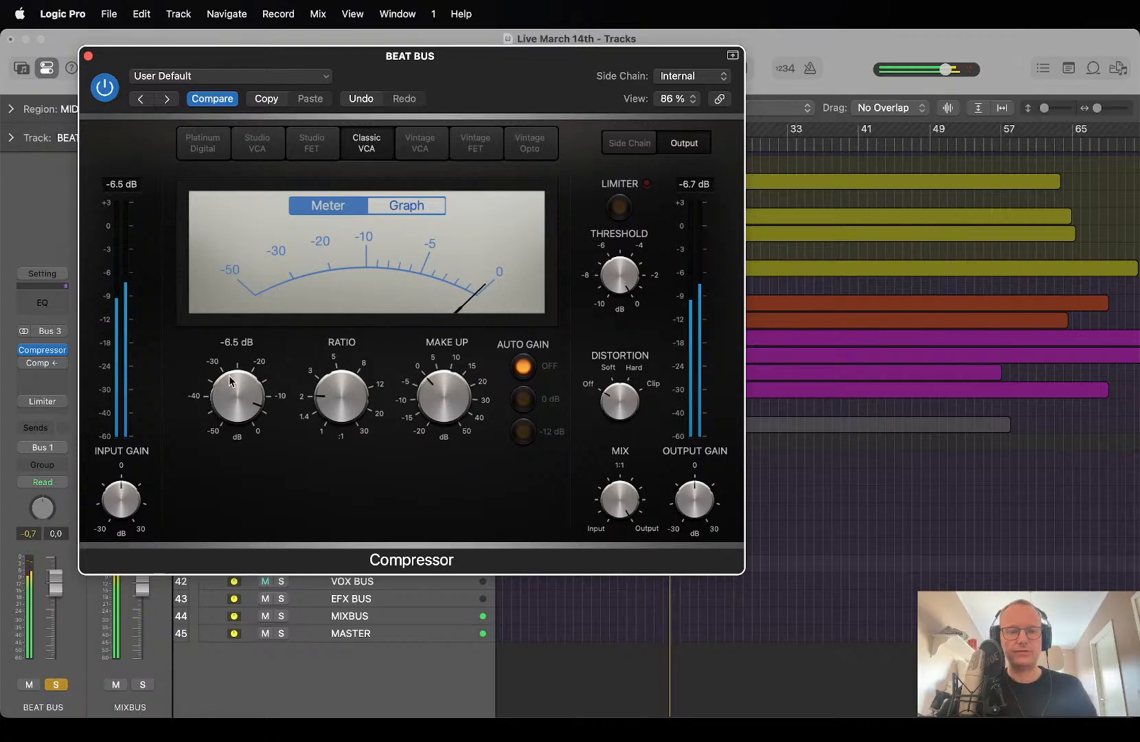
pyautogui.moveTo(331, 407)
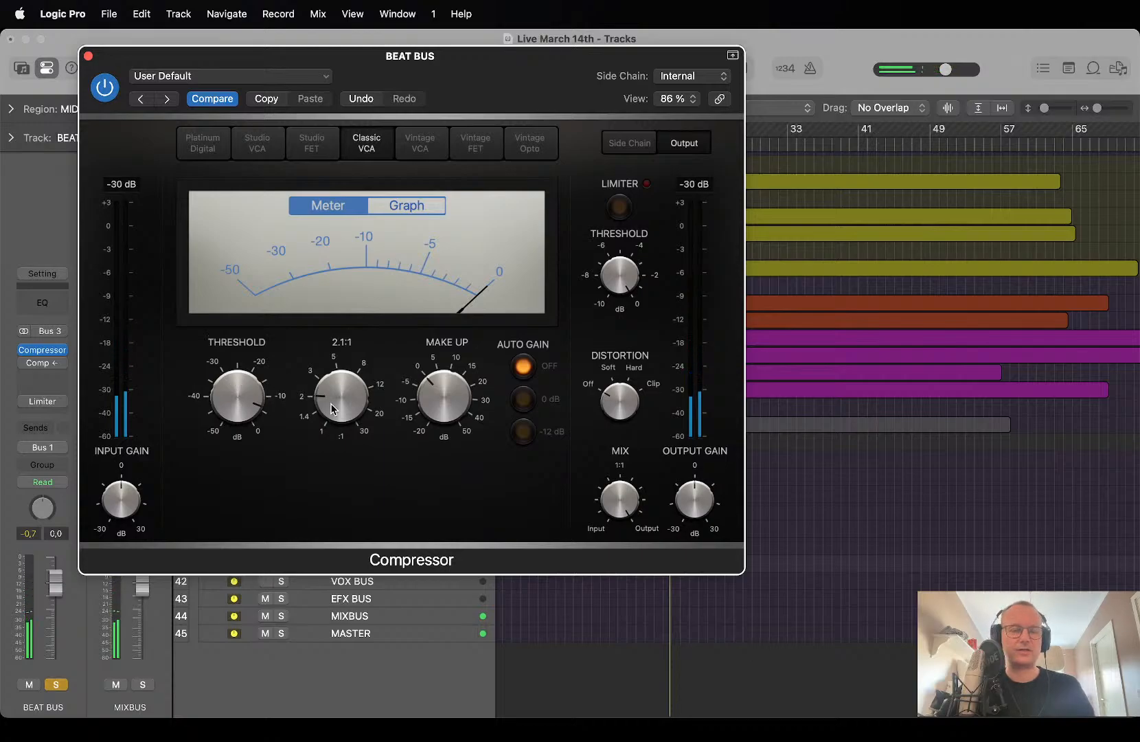
# Close the Compressor window and turn off solo on BEAT BUS.
pyautogui.click(88, 55)
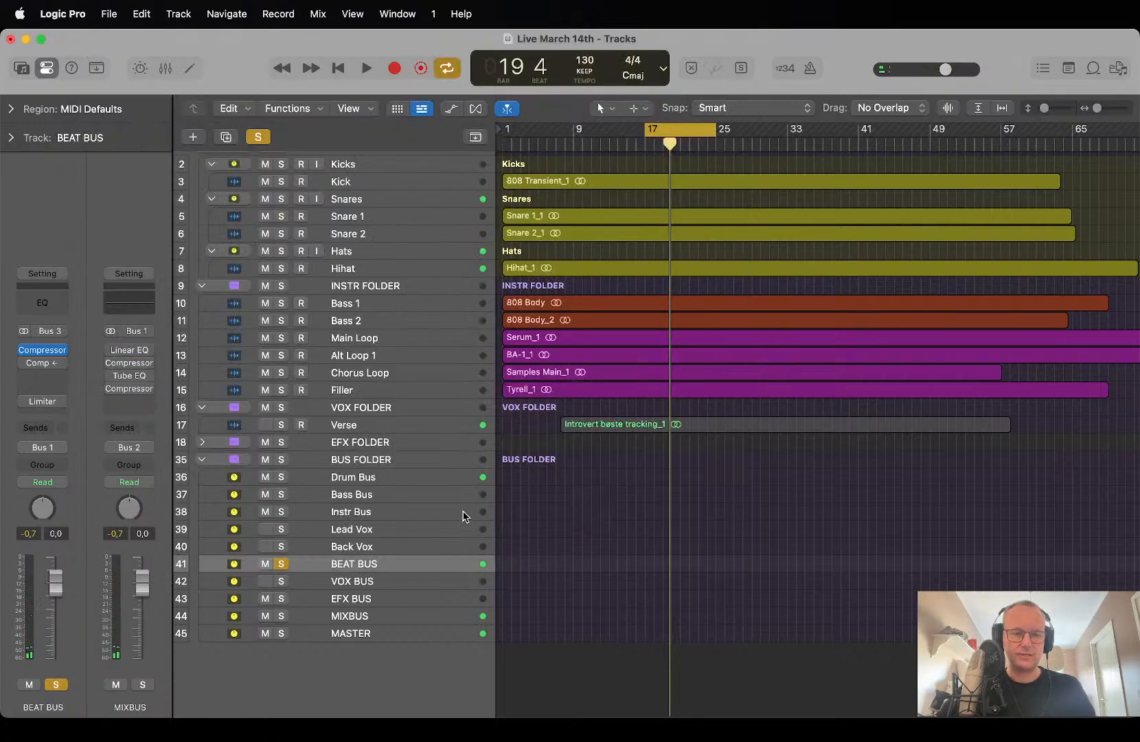
pyautogui.scroll(5, 538, 507)
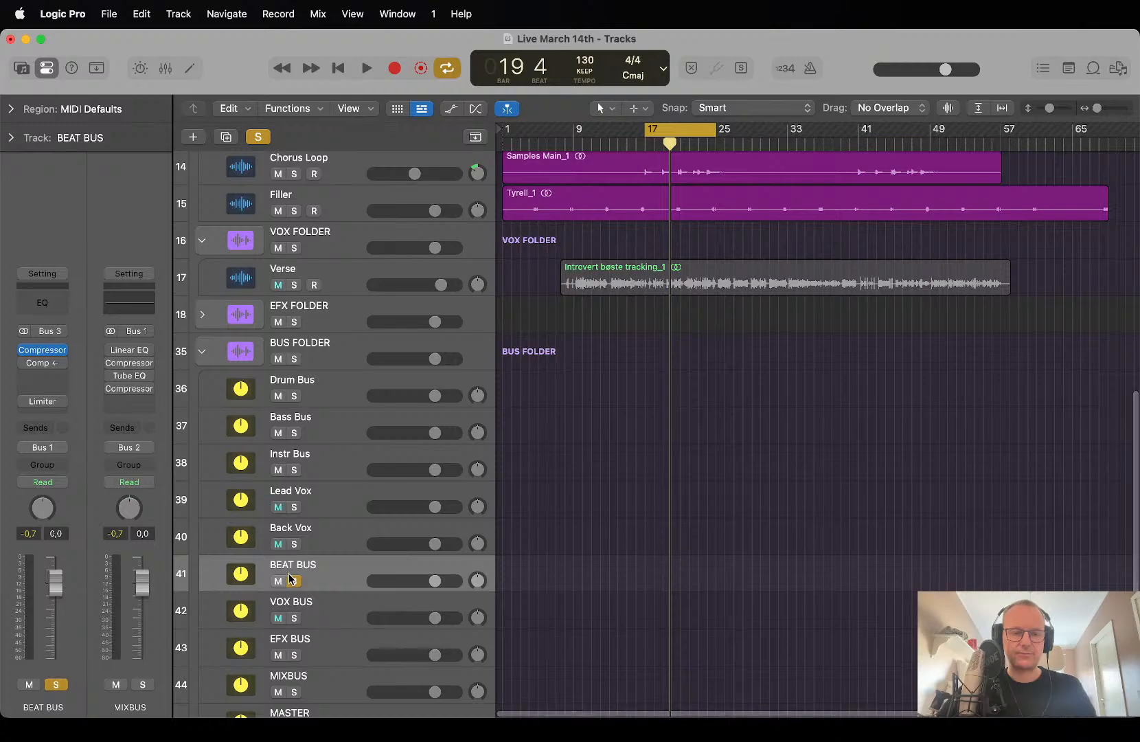
pyautogui.click(292, 581)
pyautogui.scroll(-5, 373, 535)
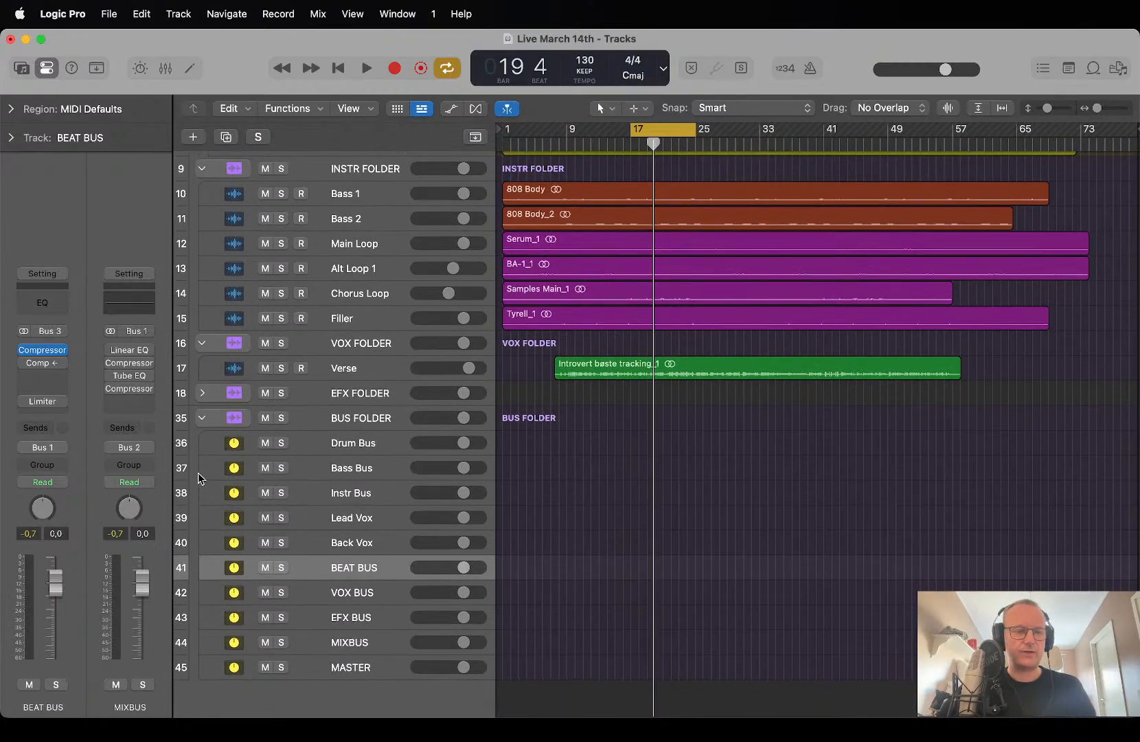
# Open the second Compressor on BEAT BUS and examine its side-chain source options.
pyautogui.click(47, 366)
pyautogui.moveTo(769, 253); pyautogui.dragTo(540, 128)
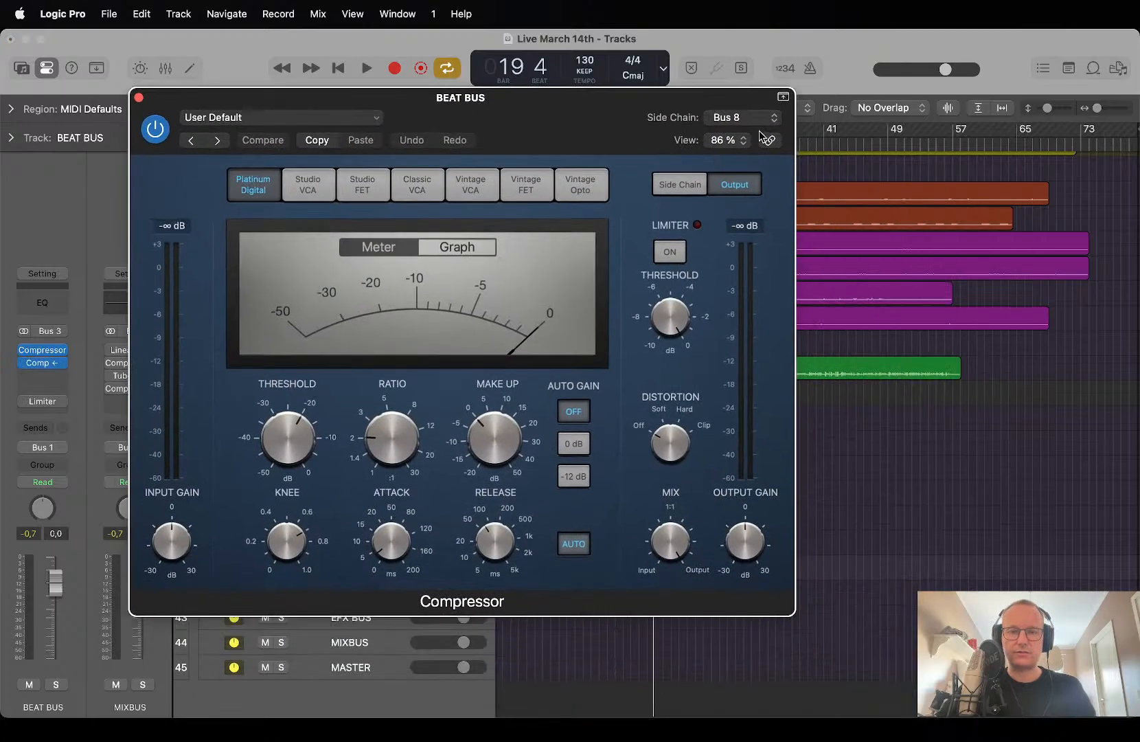
pyautogui.click(767, 122)
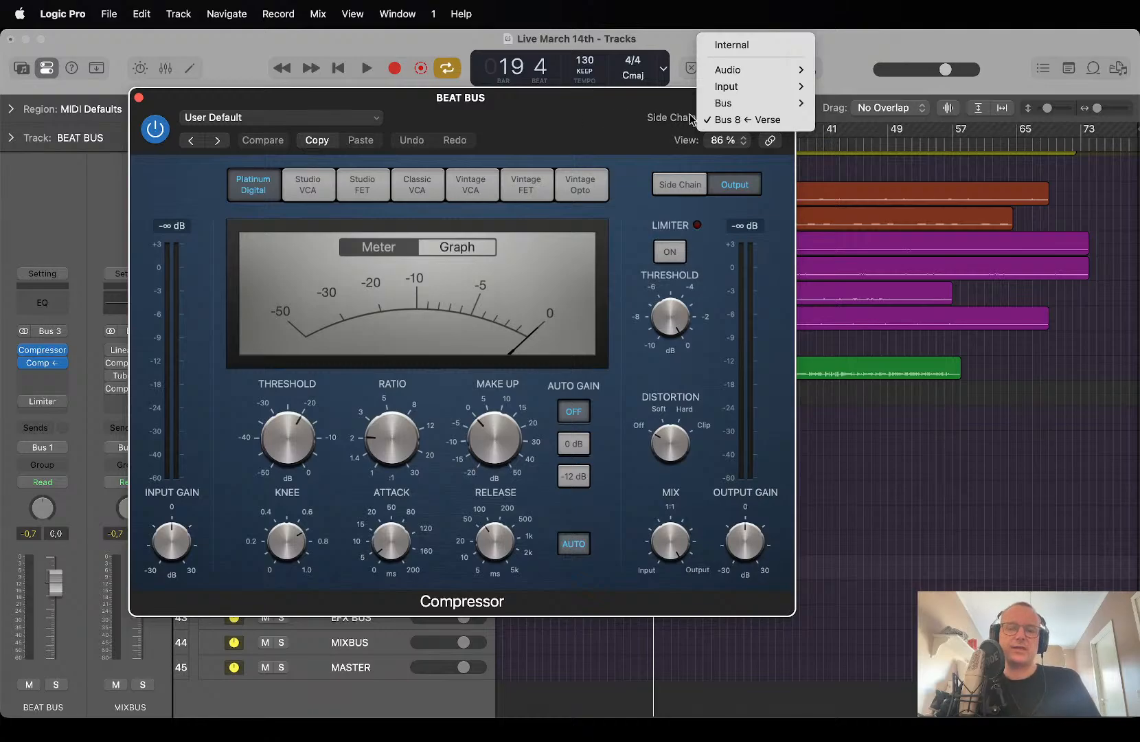
pyautogui.click(577, 140)
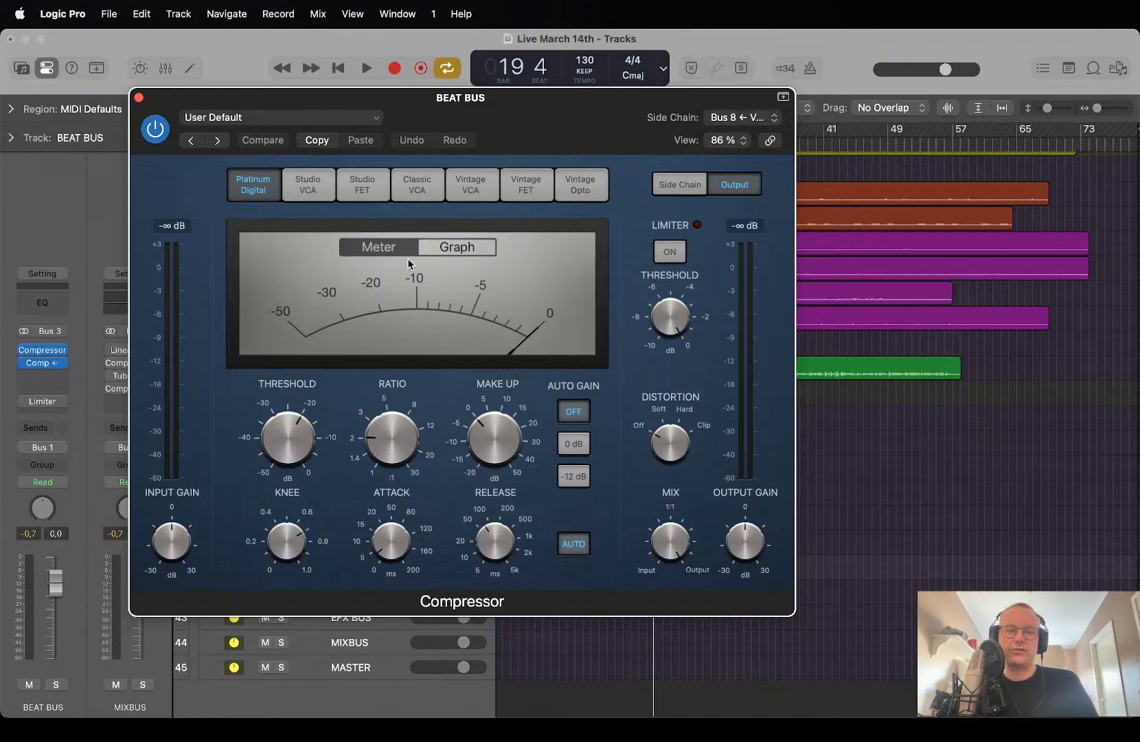
pyautogui.moveTo(307, 409)
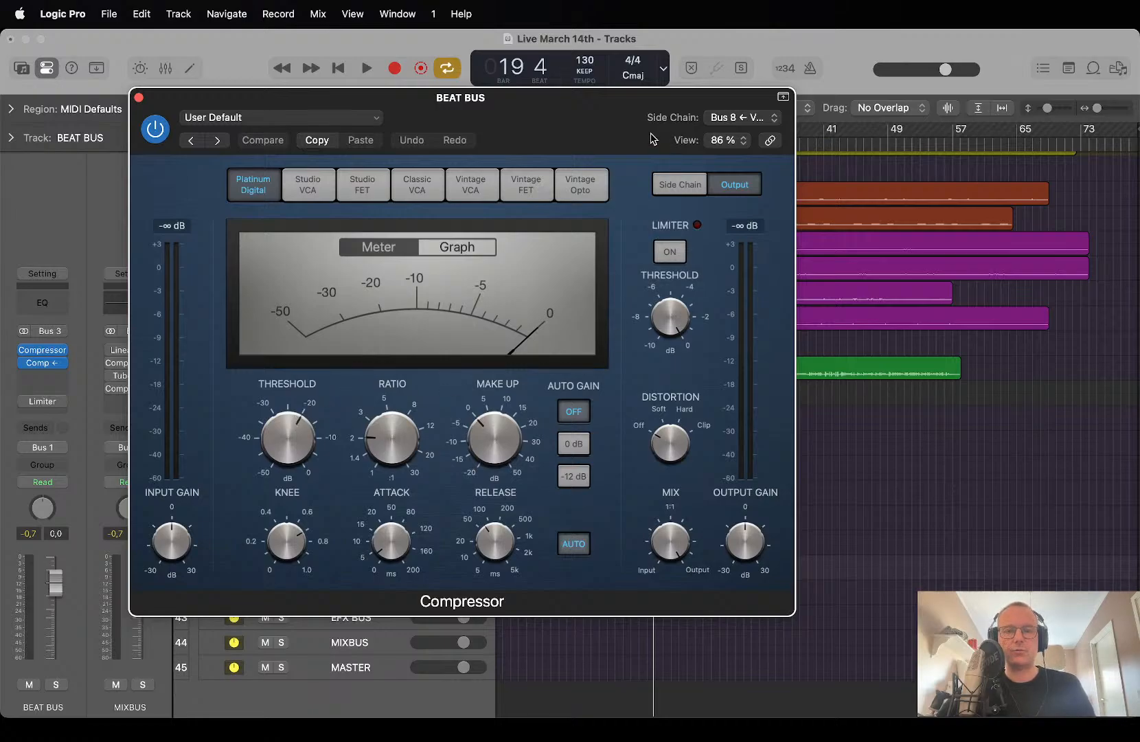
# Reposition the side-chained Compressor's window and set its threshold to -12.5 dB while playing the loop.
pyautogui.moveTo(563, 120); pyautogui.dragTo(984, 244)
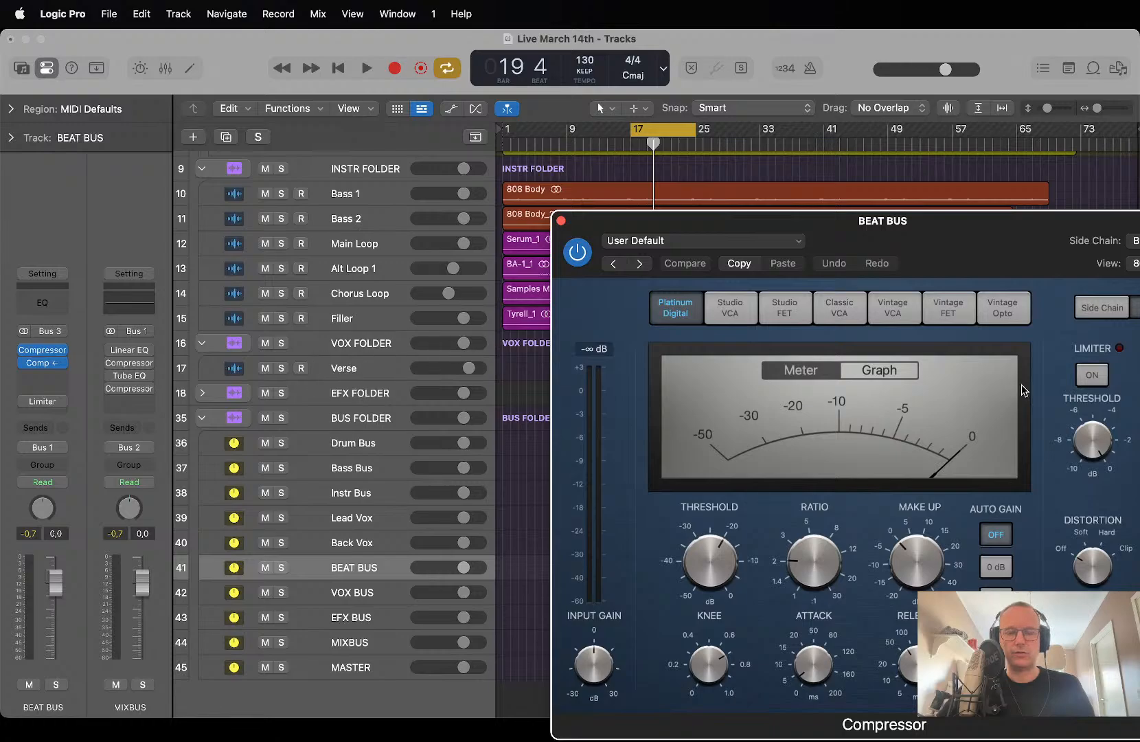
pyautogui.press('space')
pyautogui.moveTo(946, 242); pyautogui.dragTo(723, 138)
pyautogui.moveTo(461, 459)
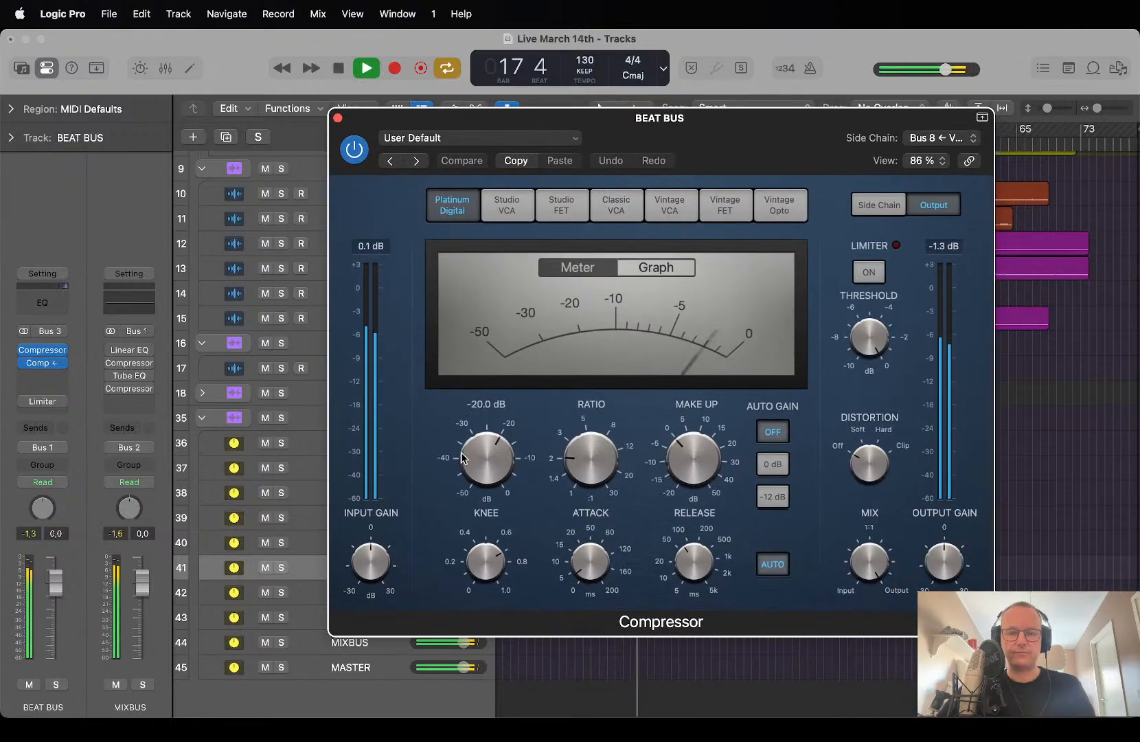
pyautogui.moveTo(462, 459); pyautogui.dragTo(489, 313)
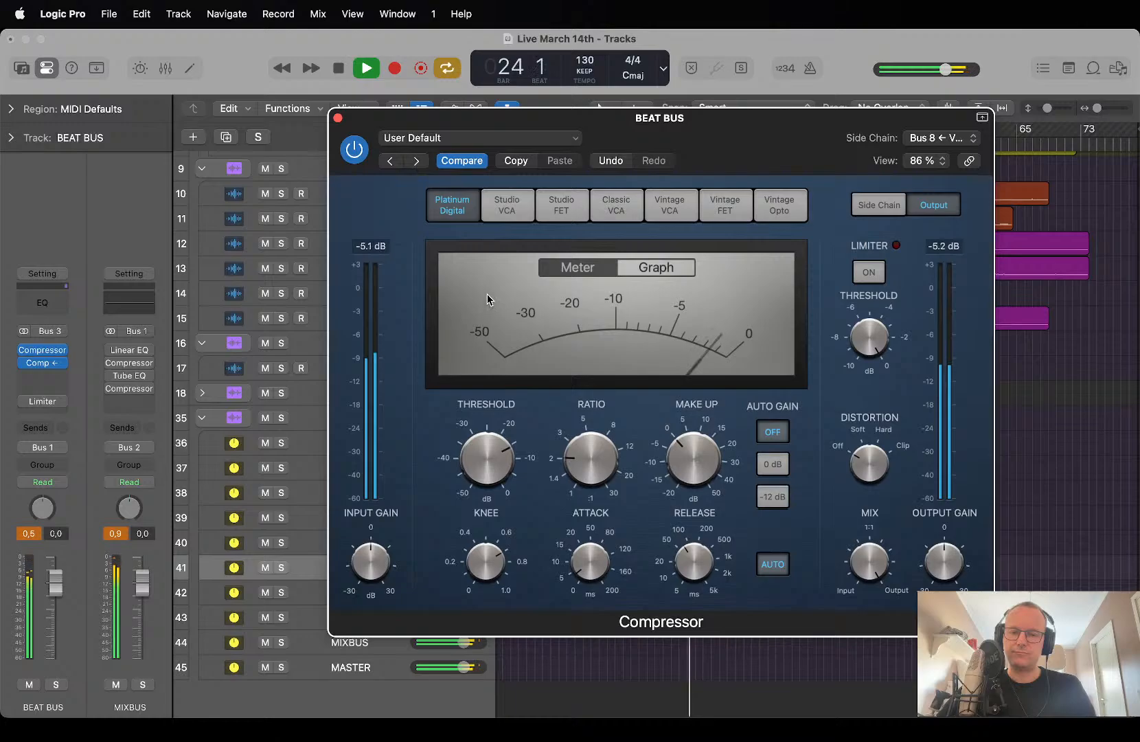
pyautogui.click(484, 463)
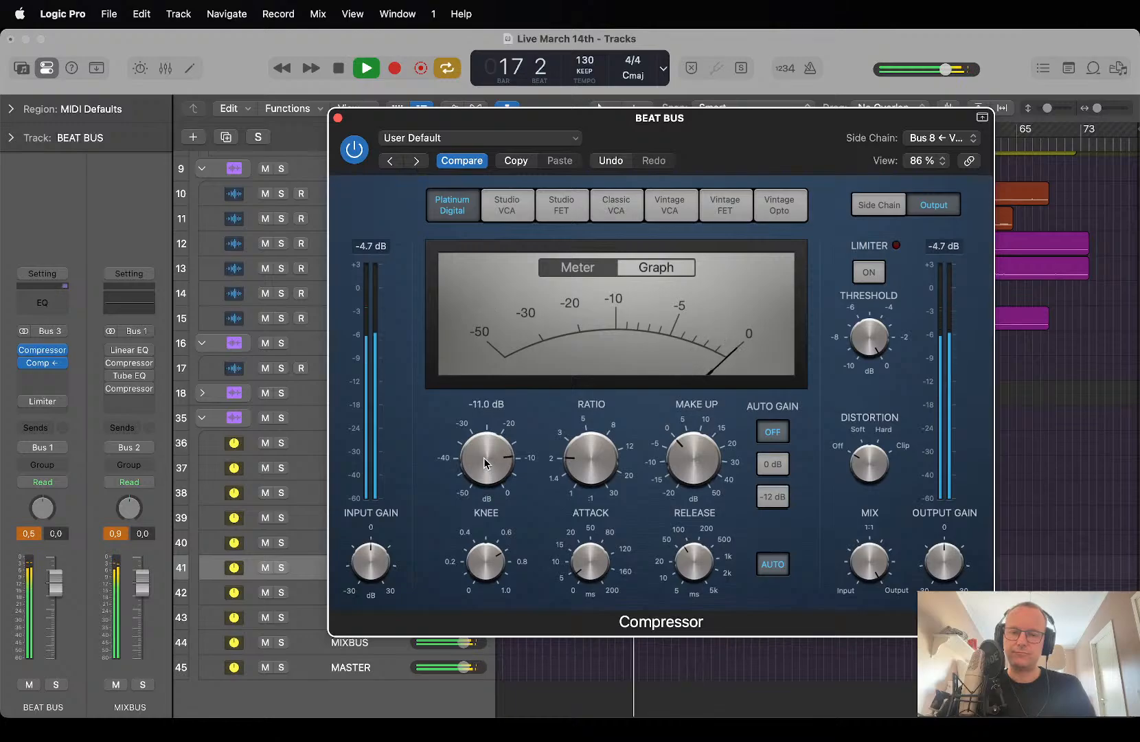
pyautogui.moveTo(485, 463); pyautogui.dragTo(484, 467)
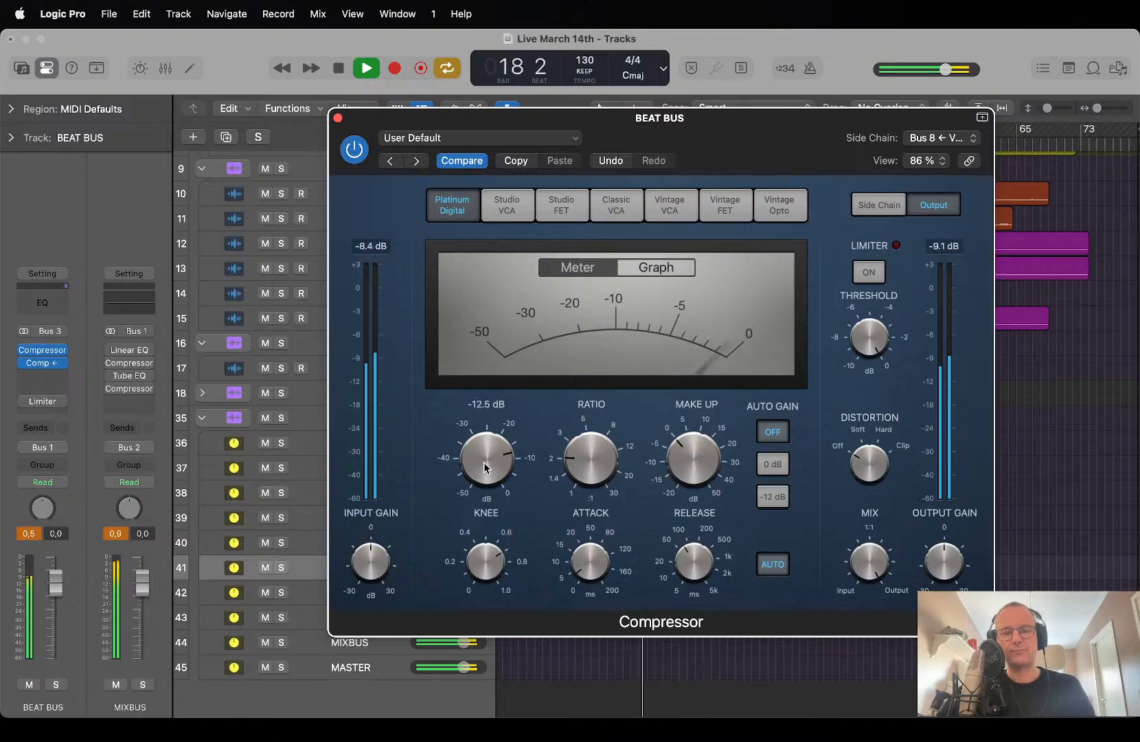
pyautogui.press('space')
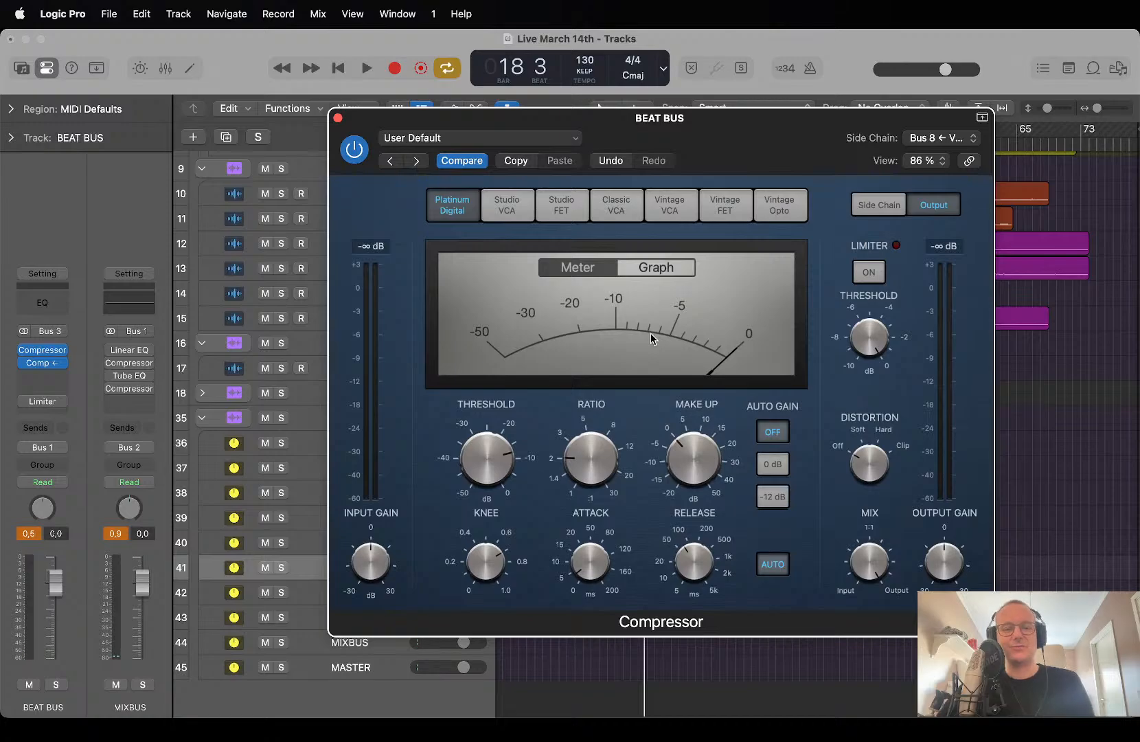
# Show the Compressor's side-chain settings and lower its threshold to -50 dB during playback.
pyautogui.press('super+Tab')
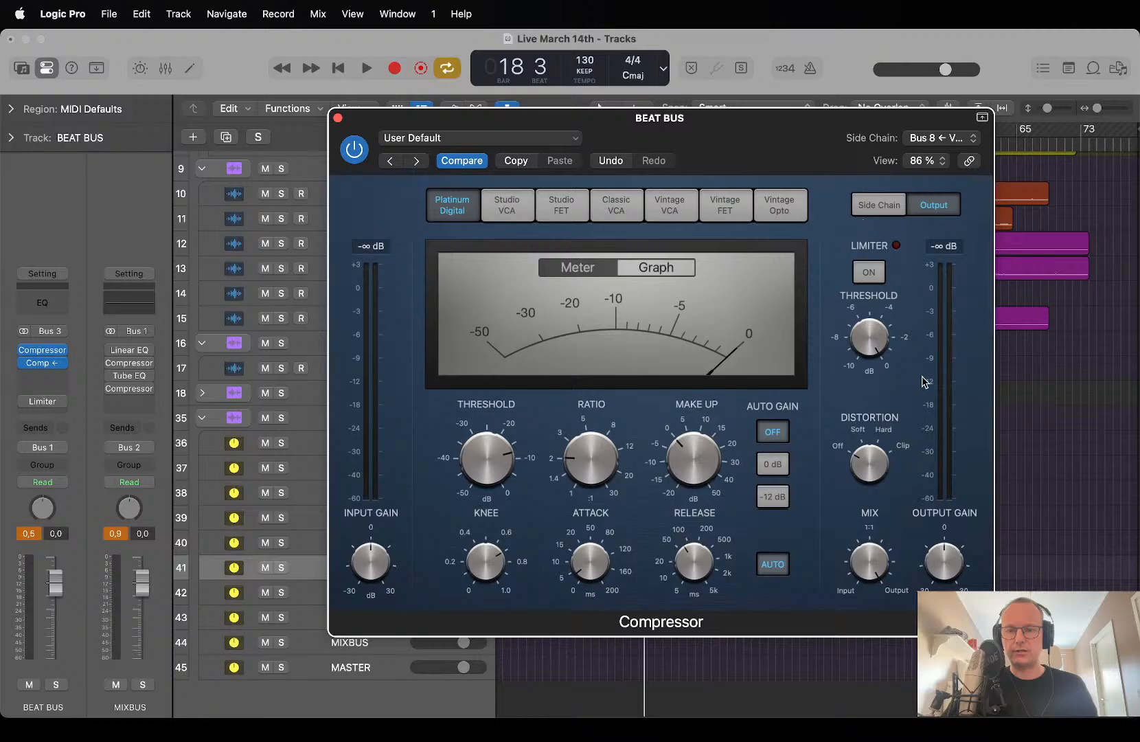
pyautogui.moveTo(867, 359)
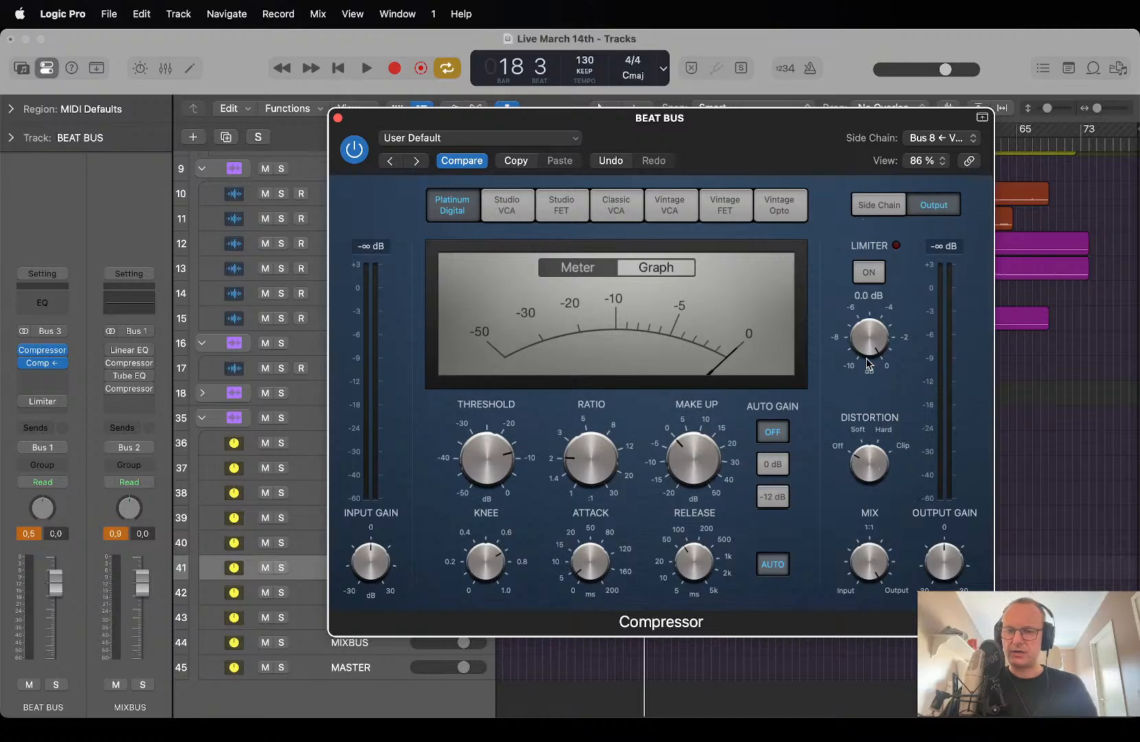
pyautogui.click(880, 207)
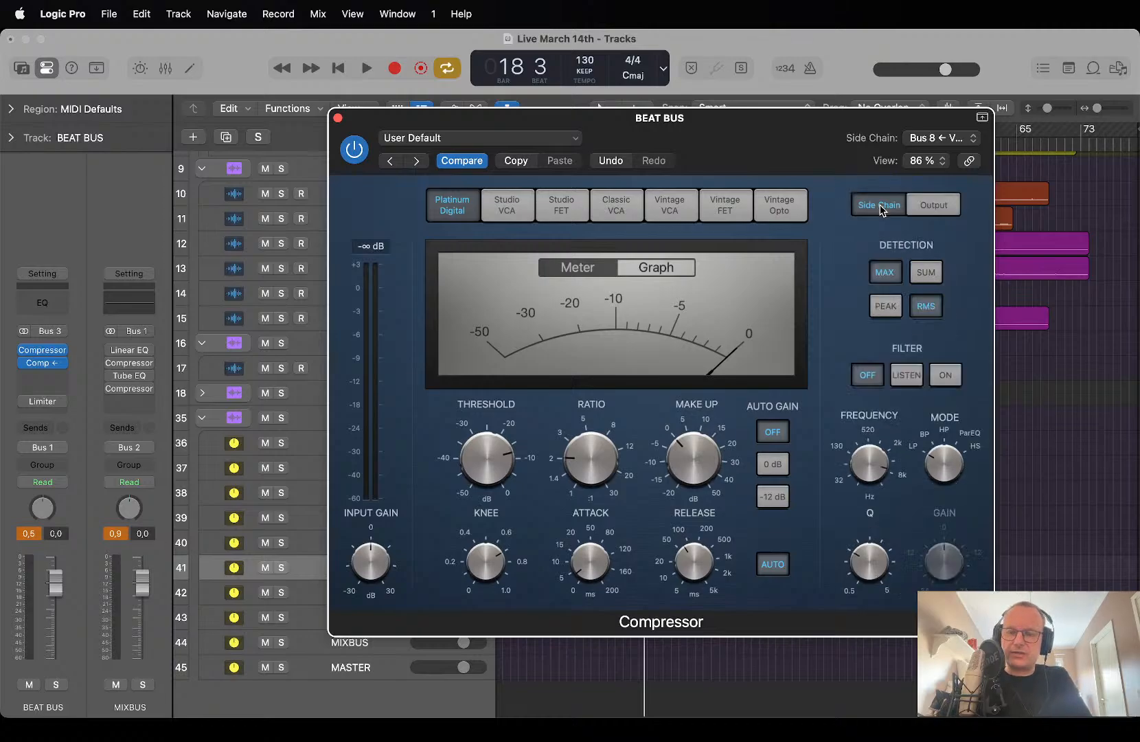
pyautogui.press('space')
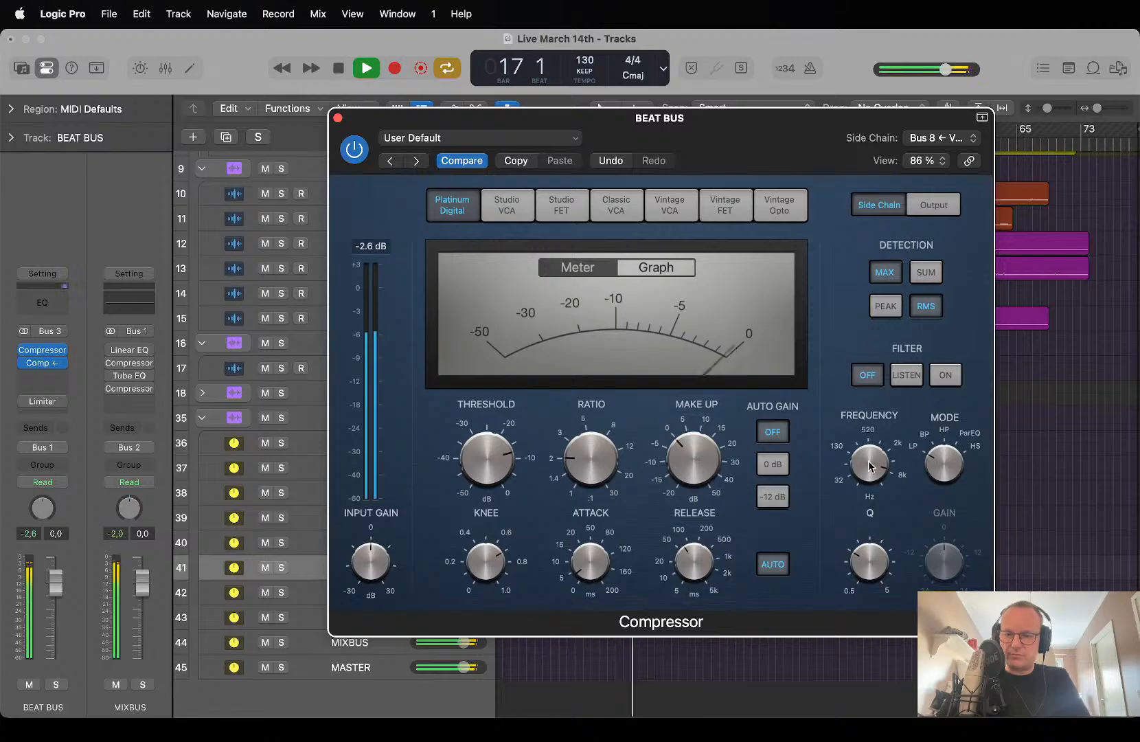
pyautogui.moveTo(475, 449); pyautogui.dragTo(474, 508)
# Turn on the side-chain filter in HP mode and sweep its frequency during playback.
pyautogui.moveTo(872, 464); pyautogui.dragTo(872, 439)
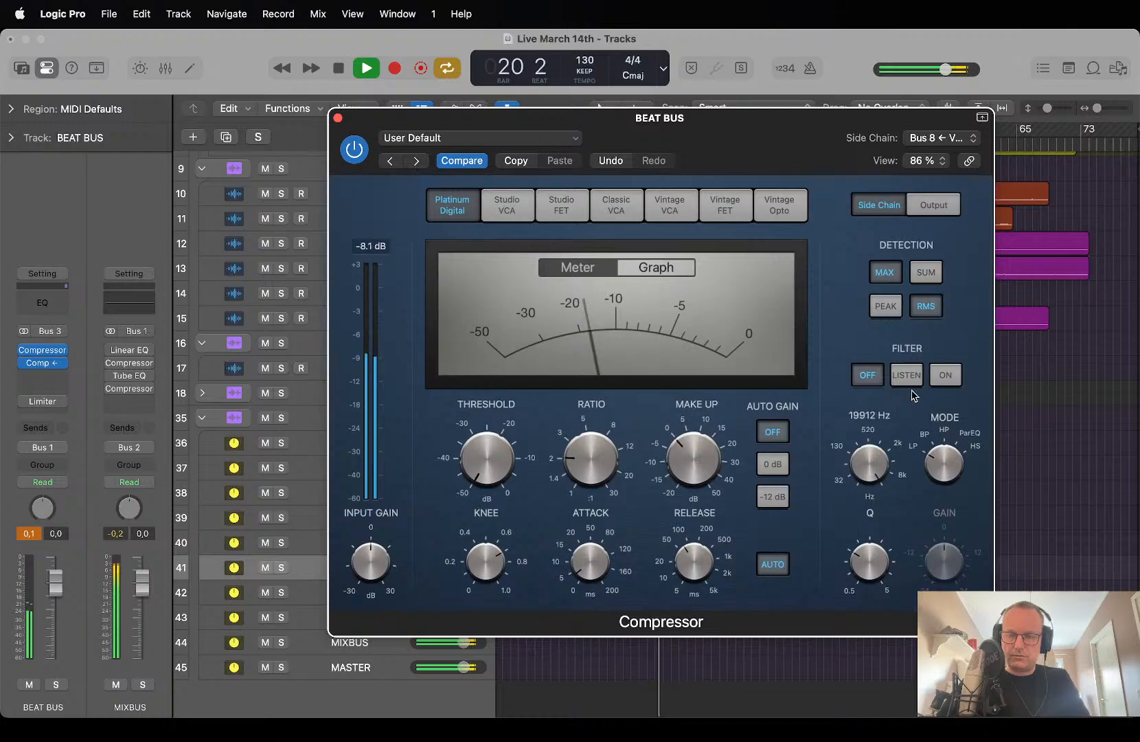
pyautogui.click(945, 375)
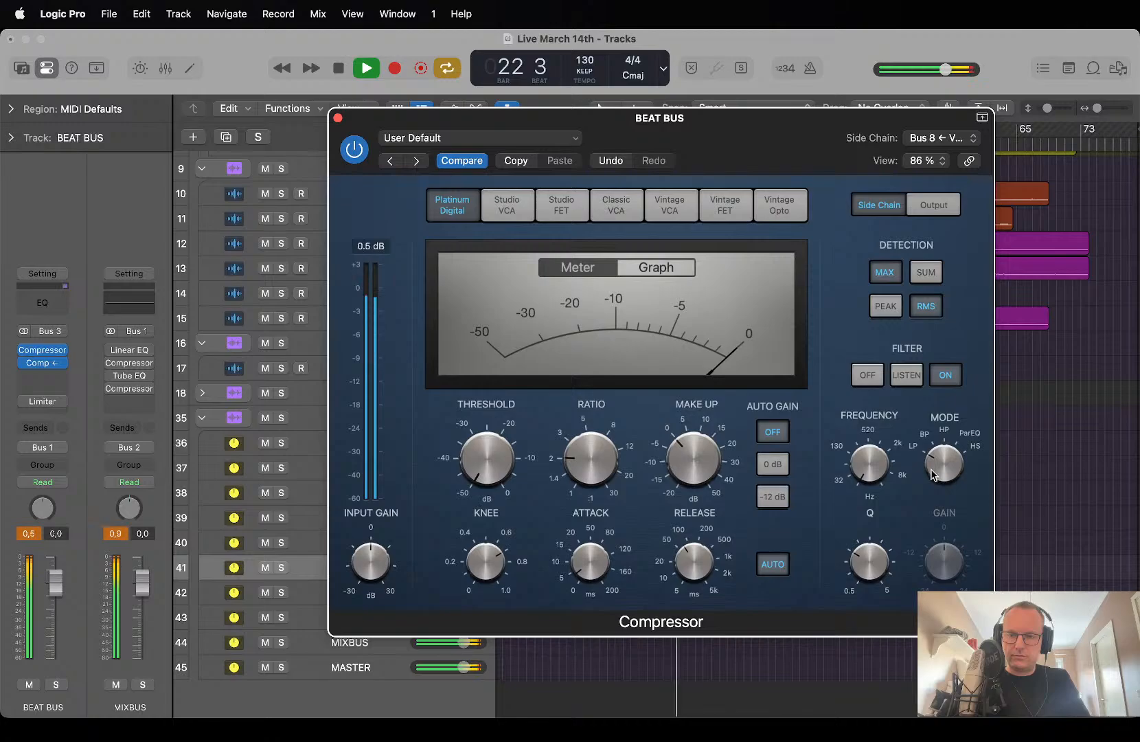
pyautogui.moveTo(871, 464); pyautogui.dragTo(874, 399)
pyautogui.moveTo(956, 467); pyautogui.dragTo(953, 441)
pyautogui.moveTo(869, 455); pyautogui.dragTo(844, 175)
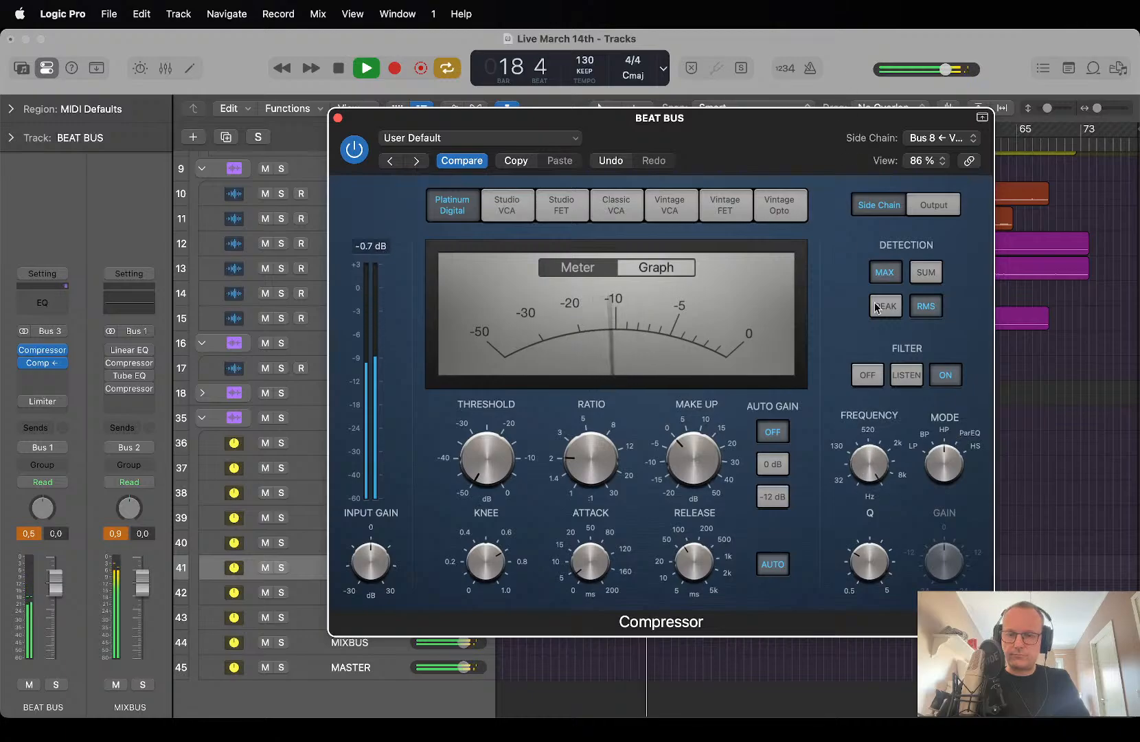
# Sweep the high-pass filter's frequency down to 16.352 Hz, raise it again, and stop playback.
pyautogui.moveTo(883, 471); pyautogui.dragTo(869, 546)
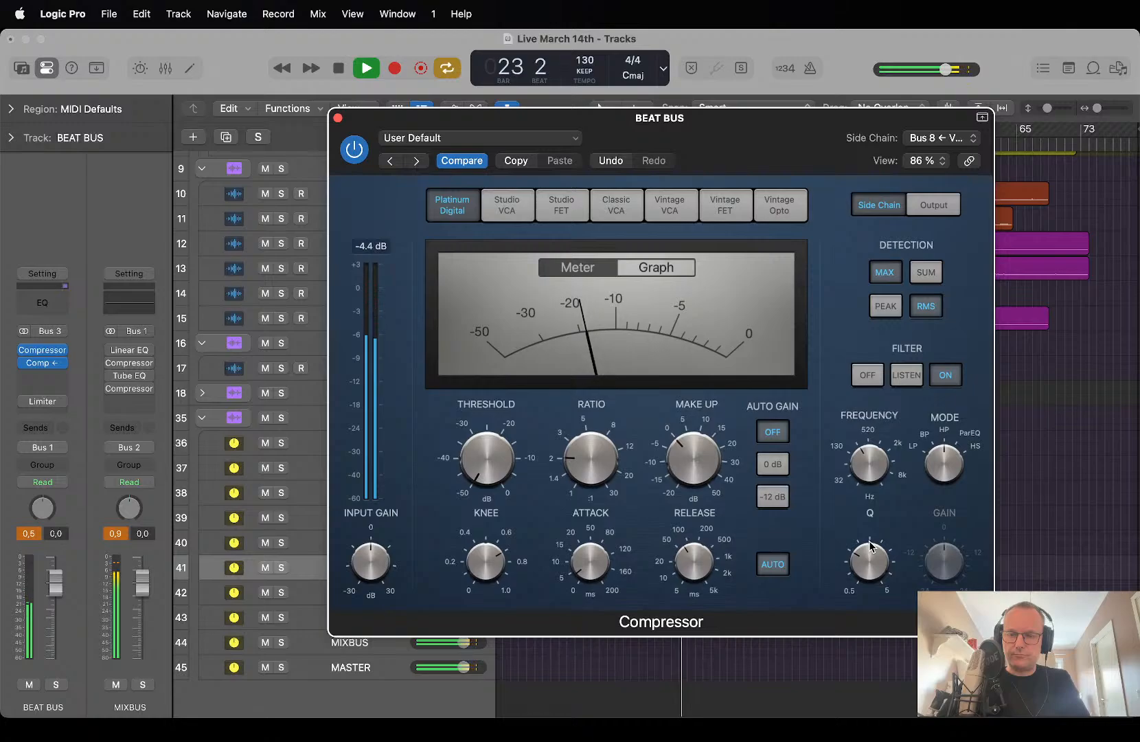
pyautogui.moveTo(864, 458); pyautogui.dragTo(888, 582)
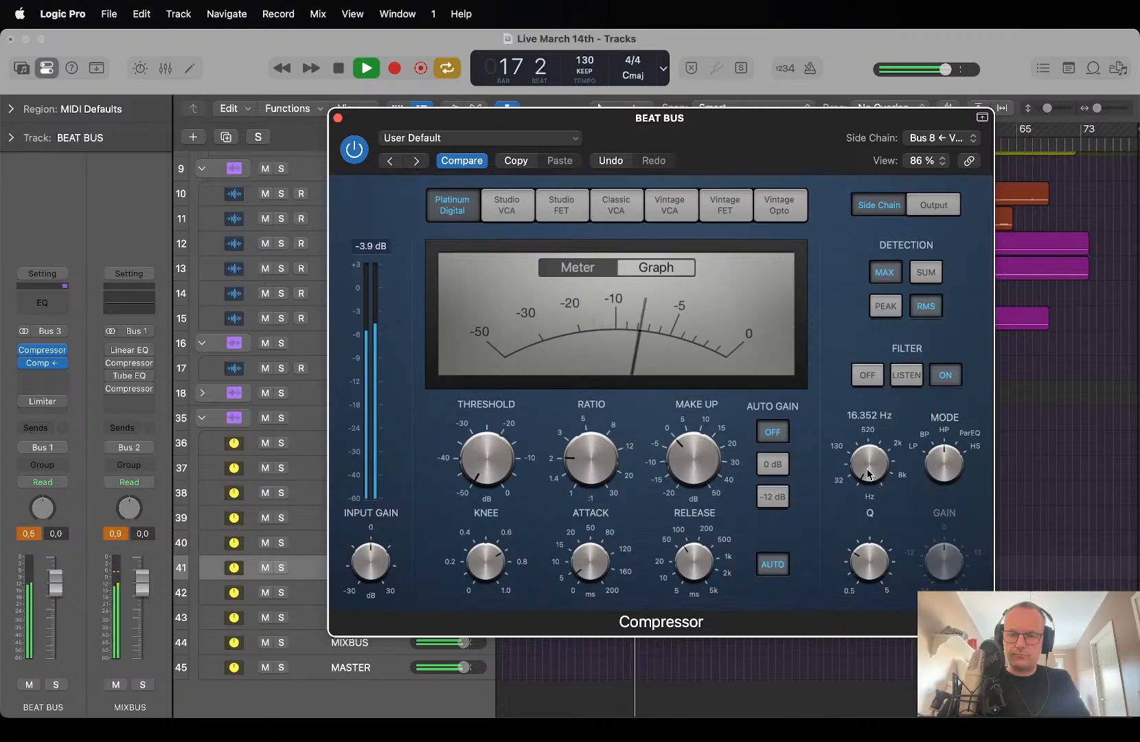
pyautogui.moveTo(867, 471); pyautogui.dragTo(856, 422)
pyautogui.press('space')
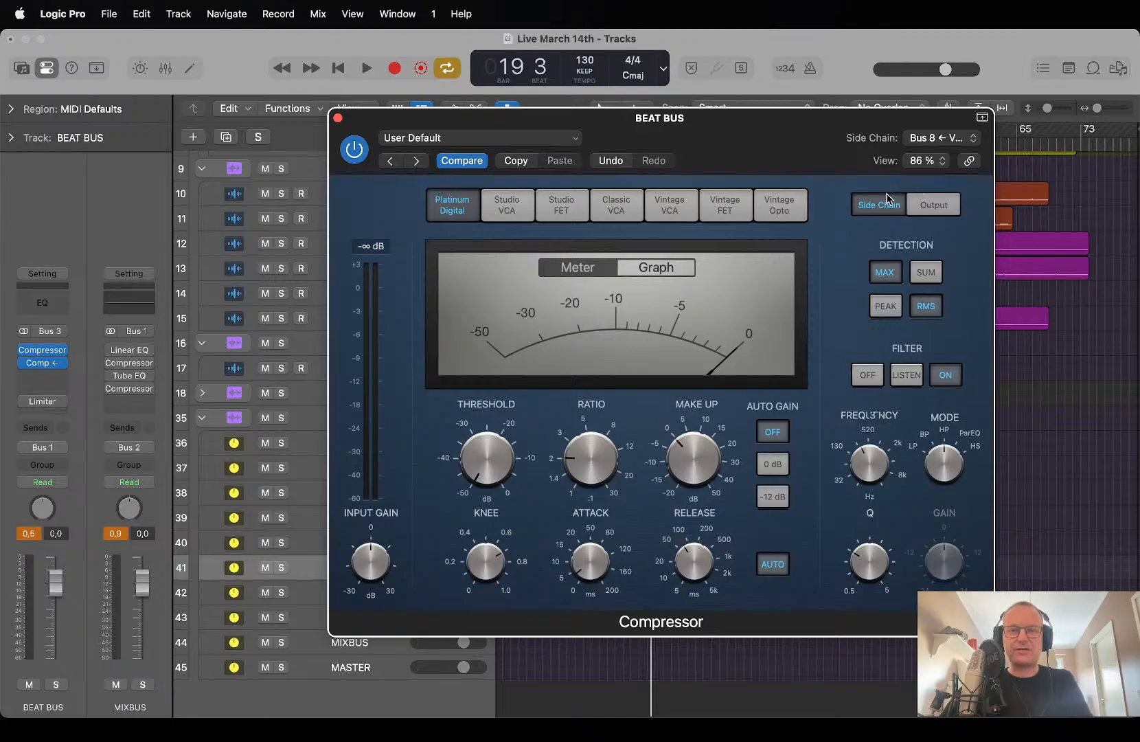
# Check the side-chain source options and readjust the high-pass filter's frequency around 370 Hz.
pyautogui.click(960, 141)
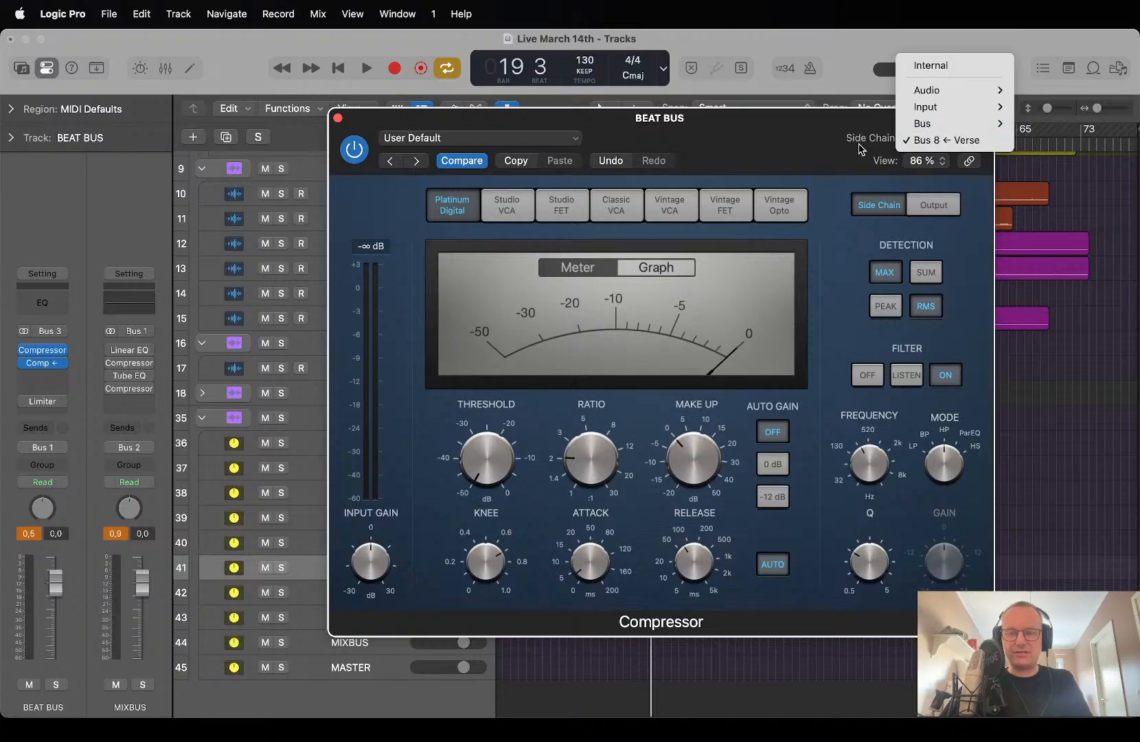
pyautogui.click(858, 147)
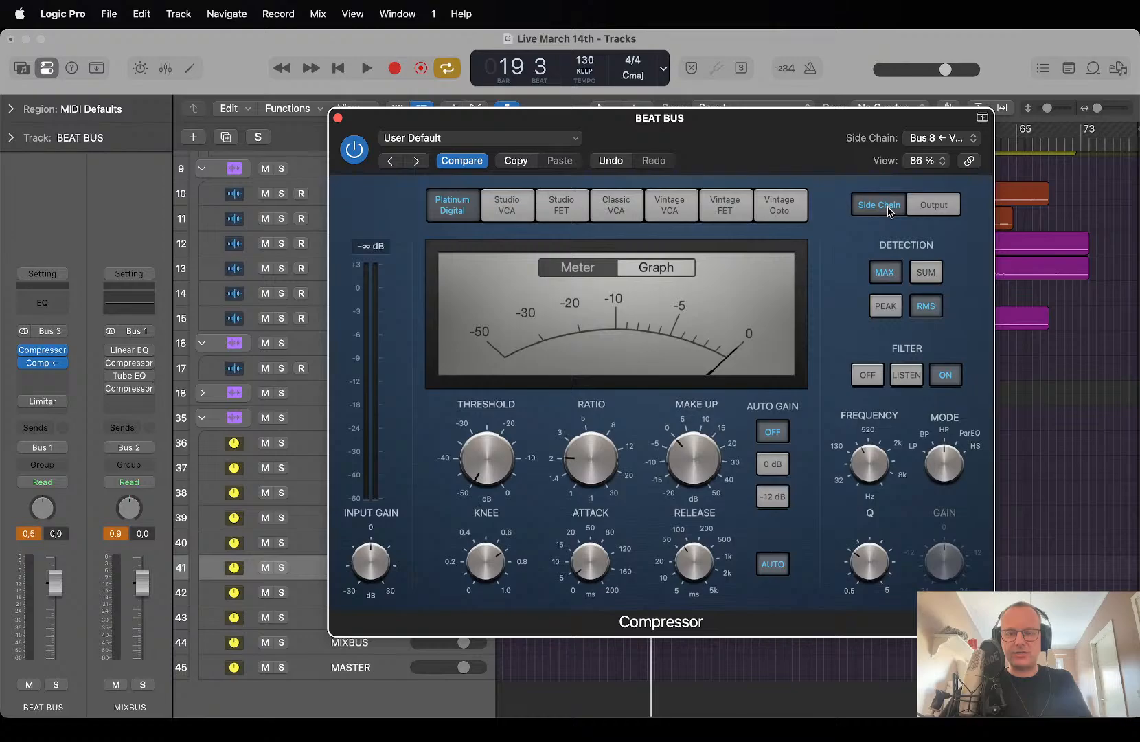
pyautogui.moveTo(866, 474)
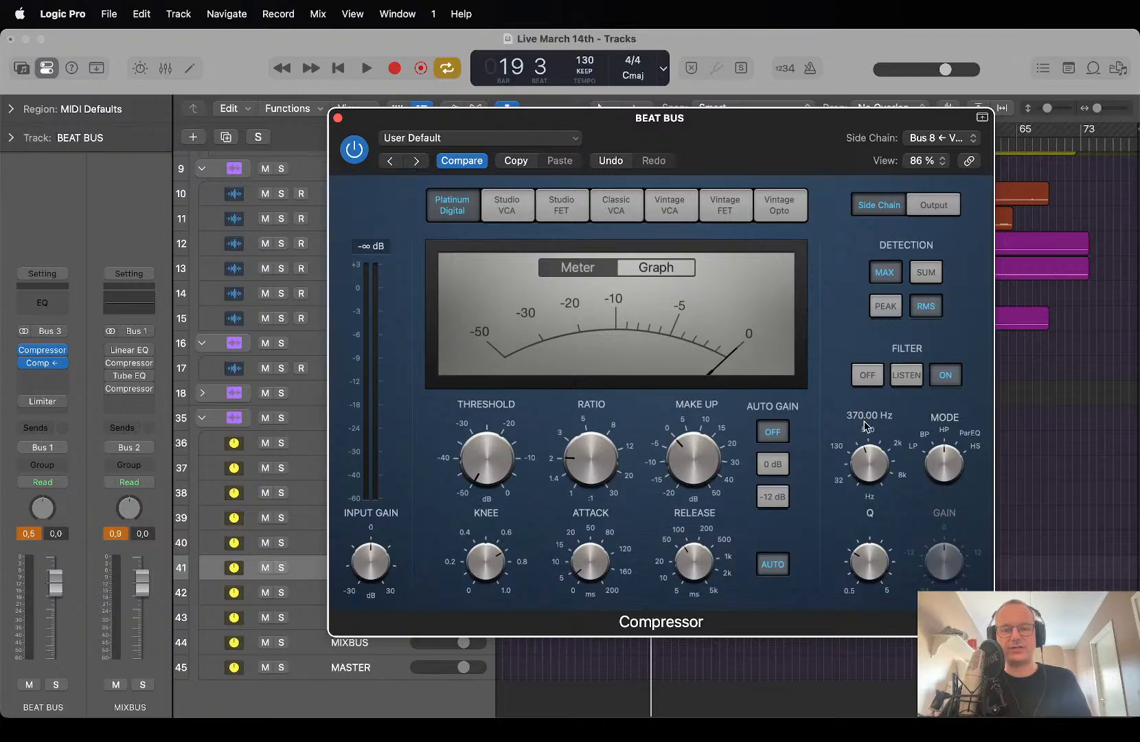
pyautogui.moveTo(874, 457); pyautogui.dragTo(873, 460)
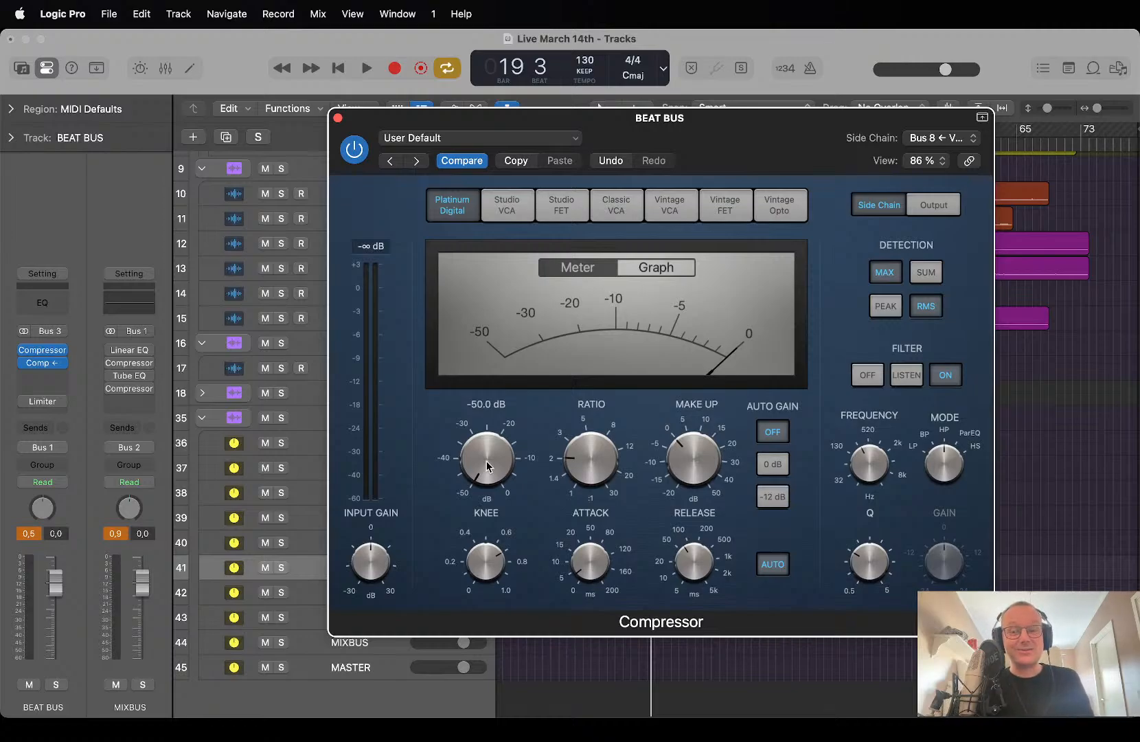
# Raise the side-chained Compressor's threshold to -15.0 dB and audition it with playback.
pyautogui.moveTo(487, 460); pyautogui.dragTo(485, 337)
pyautogui.press('space')
pyautogui.press('space')
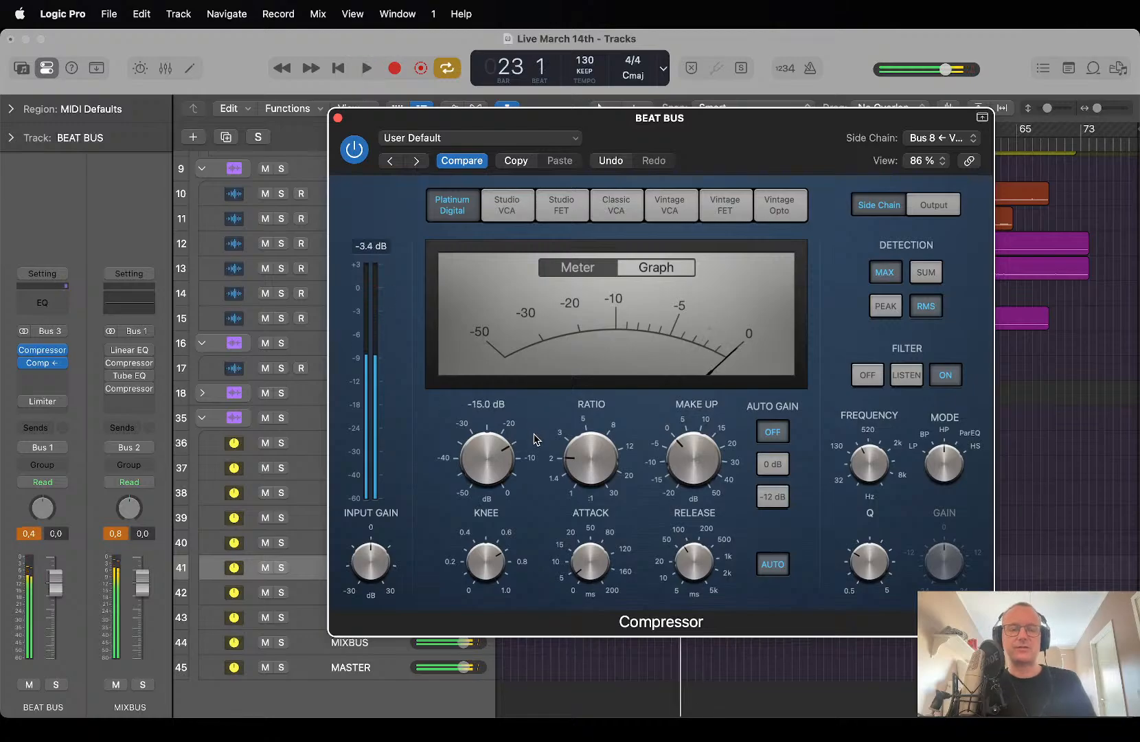
# Insert a stereo Trackspacer 2.5 on the BEAT BUS and set its side chain to Verse (Audio 28).
pyautogui.click(29, 534)
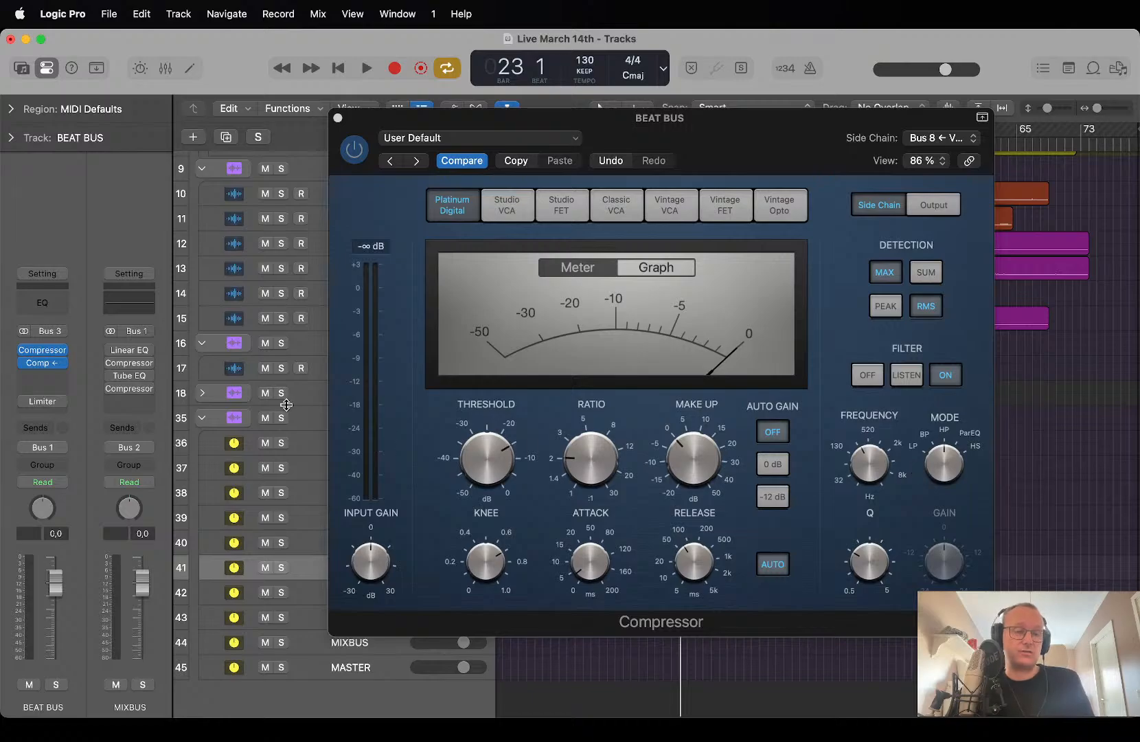
pyautogui.click(43, 376)
pyautogui.moveTo(78, 482)
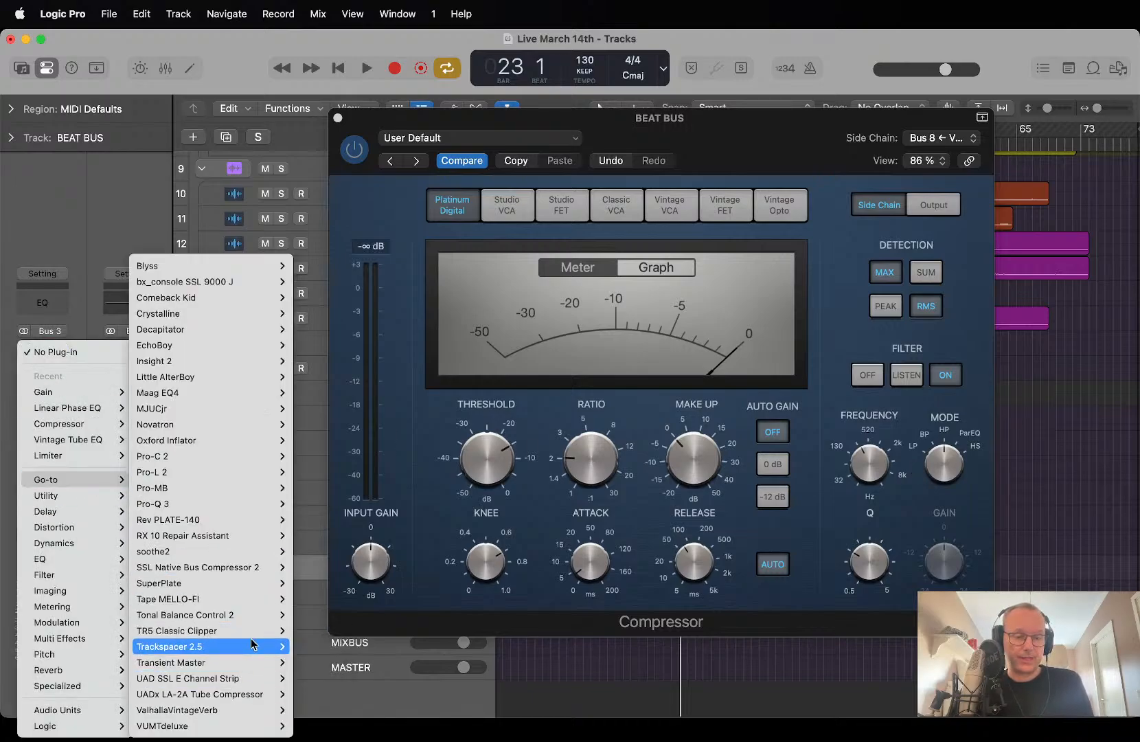
pyautogui.moveTo(252, 643)
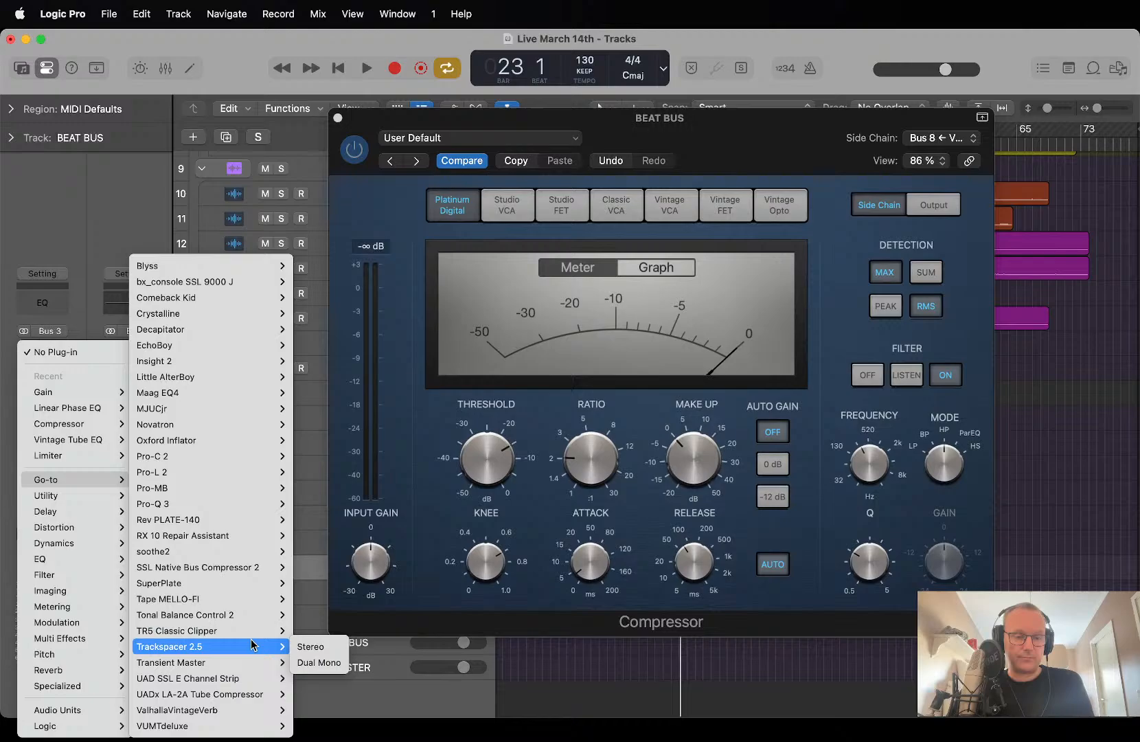
pyautogui.click(311, 651)
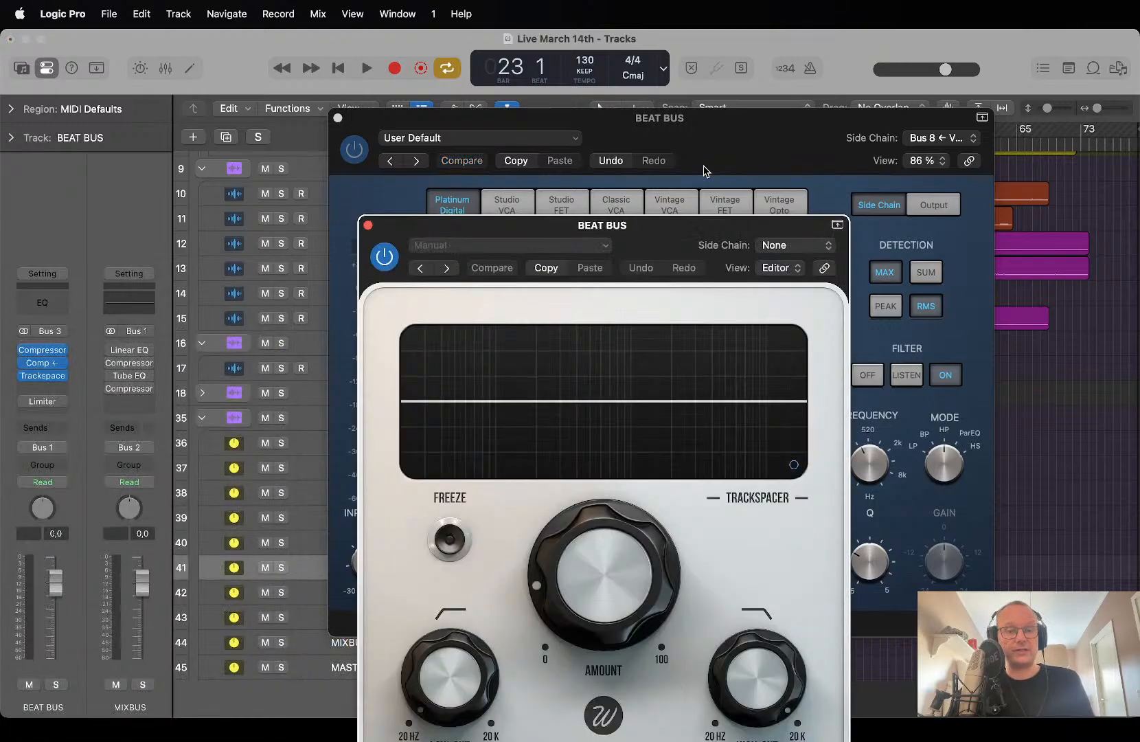
pyautogui.moveTo(676, 252); pyautogui.dragTo(581, 67)
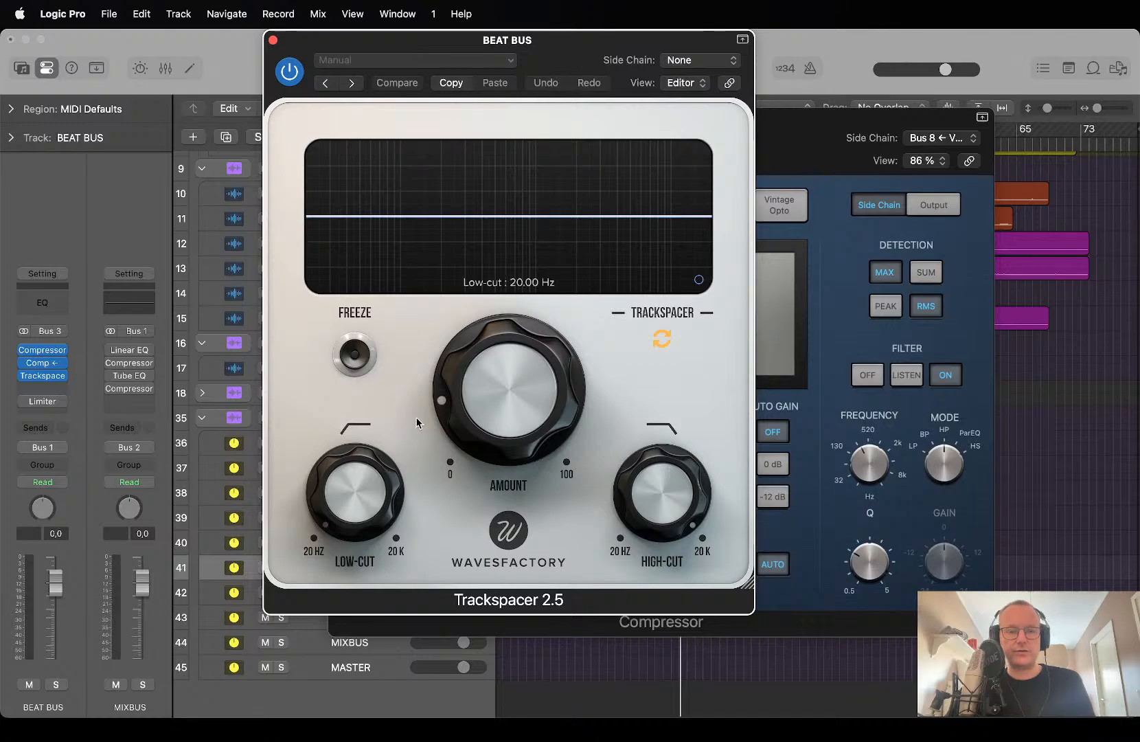
pyautogui.click(717, 59)
pyautogui.moveTo(699, 86)
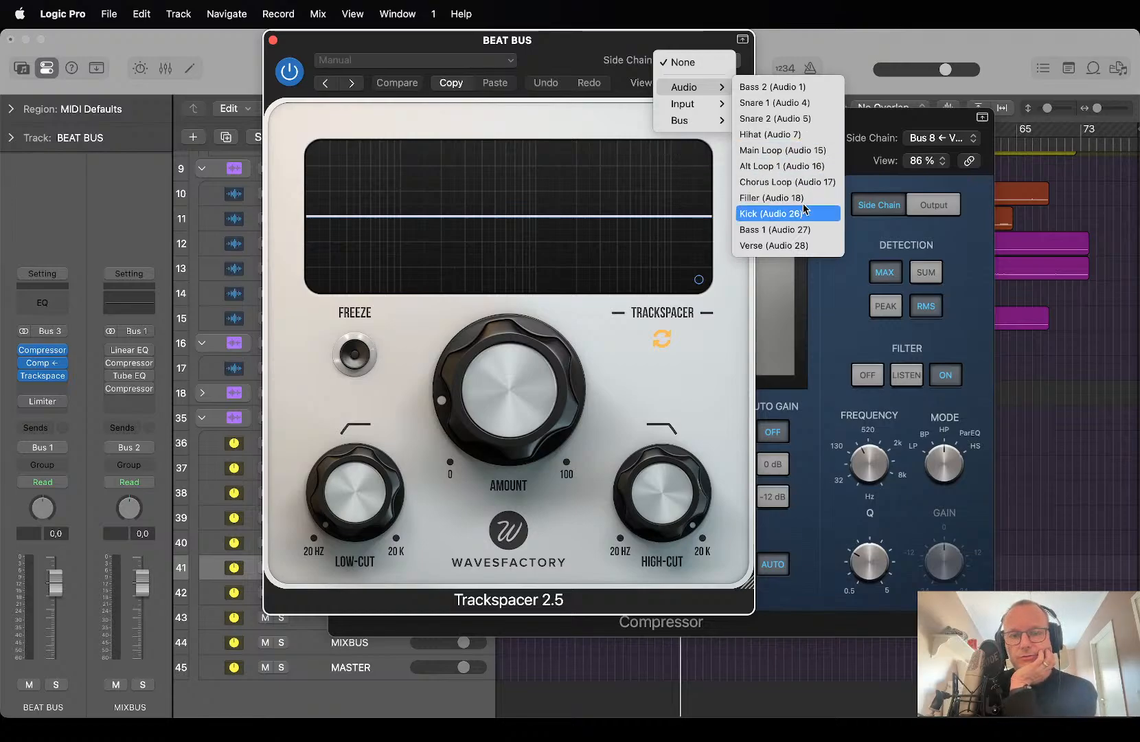
pyautogui.click(796, 245)
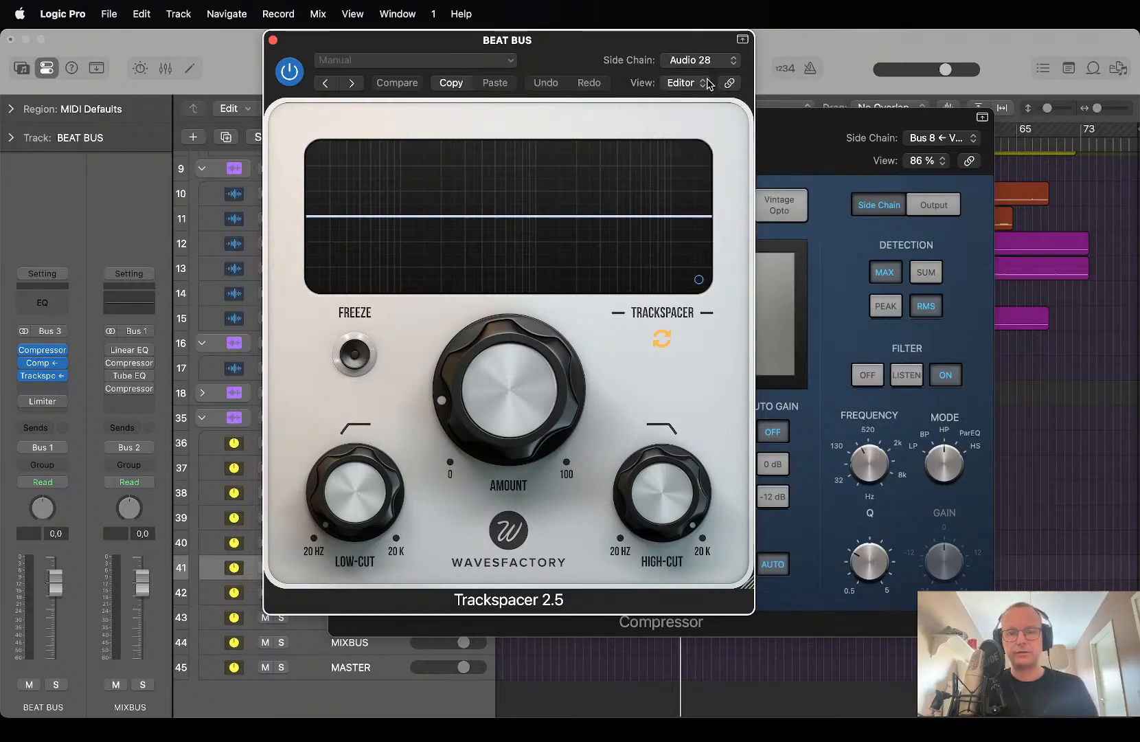
# Set Trackspacer's low-cut to about 241 Hz and adjust its amount and high-cut during playback with the side-chained Compressor bypassed.
pyautogui.moveTo(360, 488); pyautogui.dragTo(359, 379)
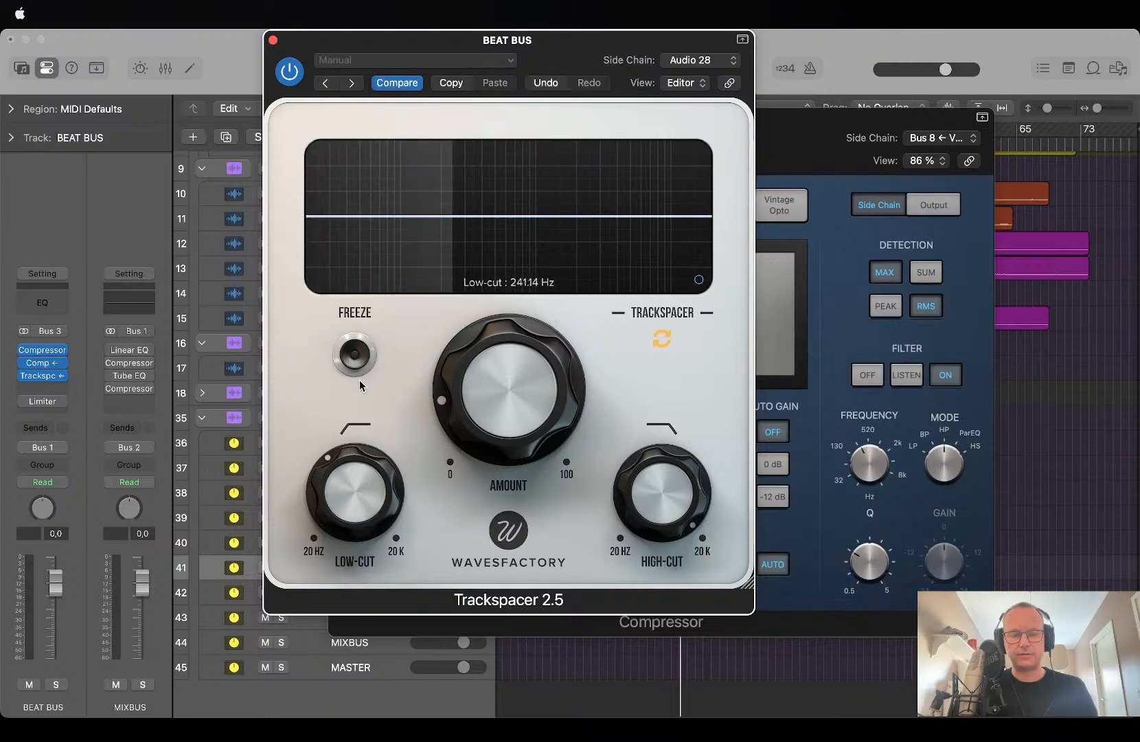
pyautogui.click(25, 363)
pyautogui.press('space')
pyautogui.moveTo(534, 406); pyautogui.dragTo(534, 346)
pyautogui.moveTo(660, 494); pyautogui.dragTo(675, 583)
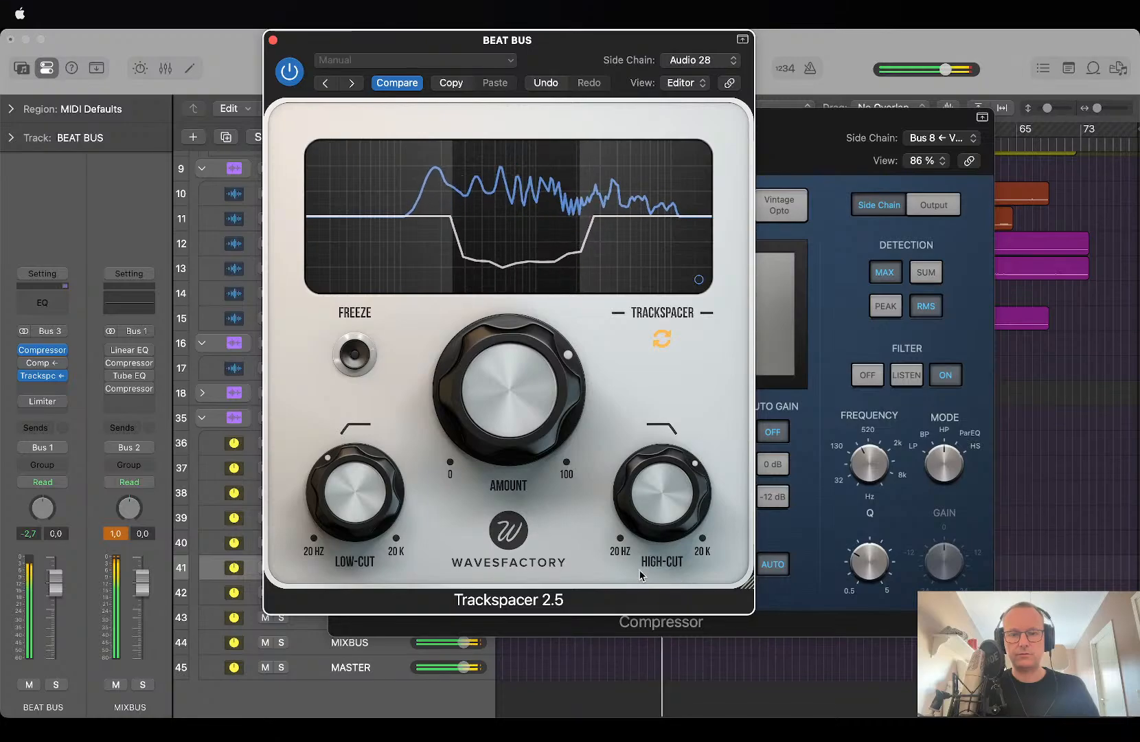
pyautogui.moveTo(482, 420); pyautogui.dragTo(527, 466)
pyautogui.press('space')
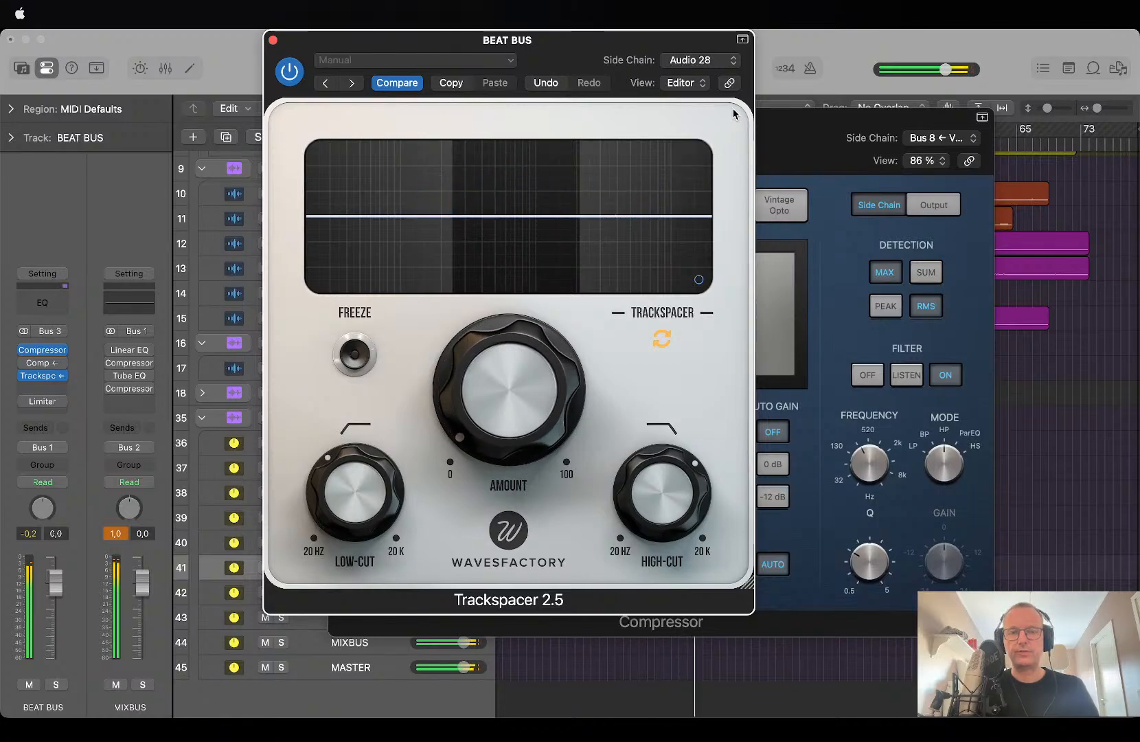
# Switch Trackspacer's advanced settings to M/S with the pan at 100% Mid, and close the plug-in window.
pyautogui.click(698, 280)
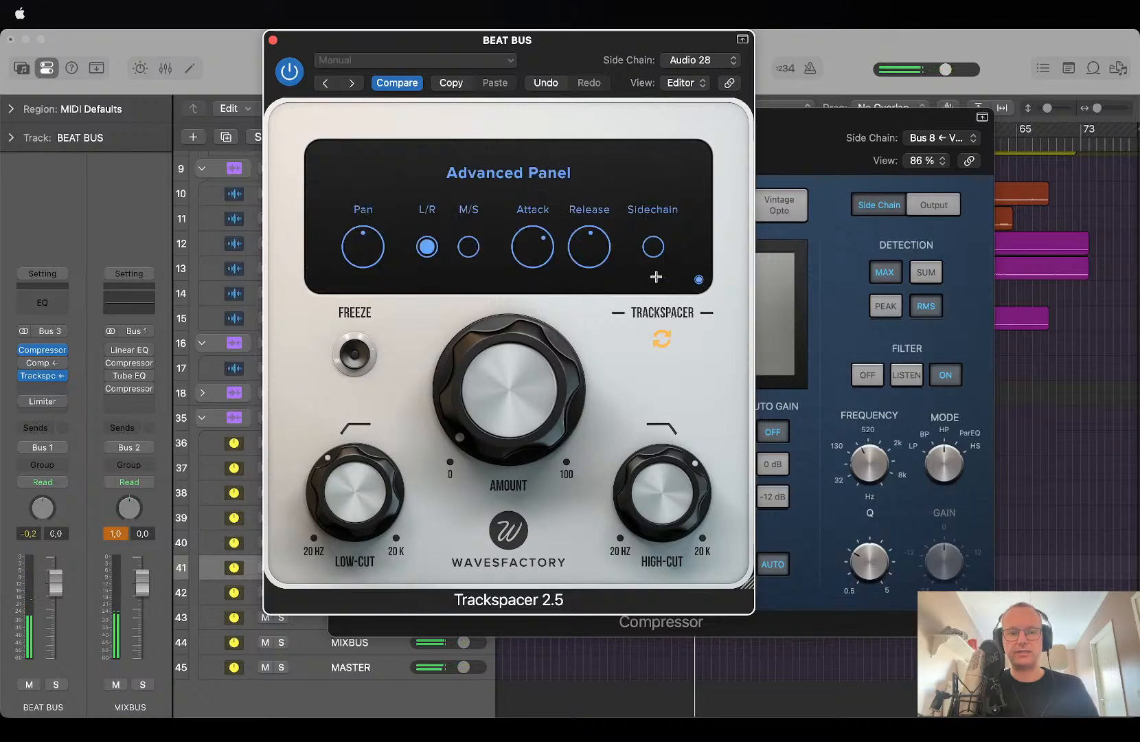
pyautogui.click(469, 248)
pyautogui.moveTo(387, 237); pyautogui.dragTo(356, 297)
pyautogui.moveTo(374, 269)
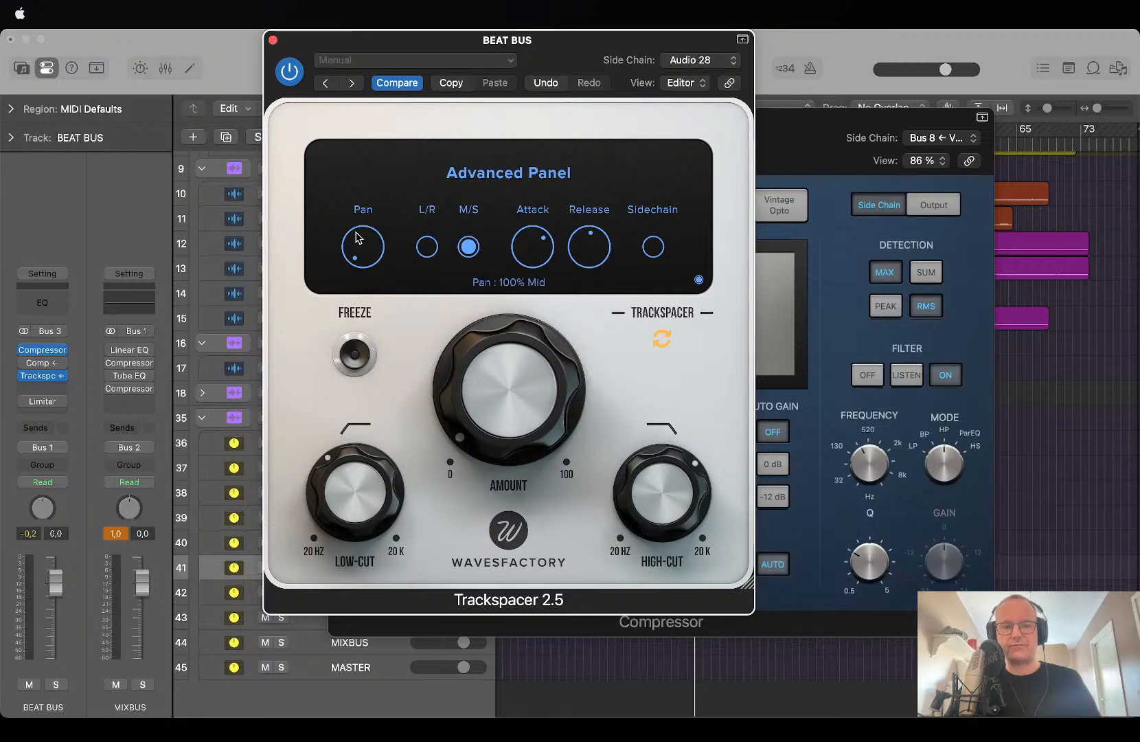
pyautogui.click(698, 280)
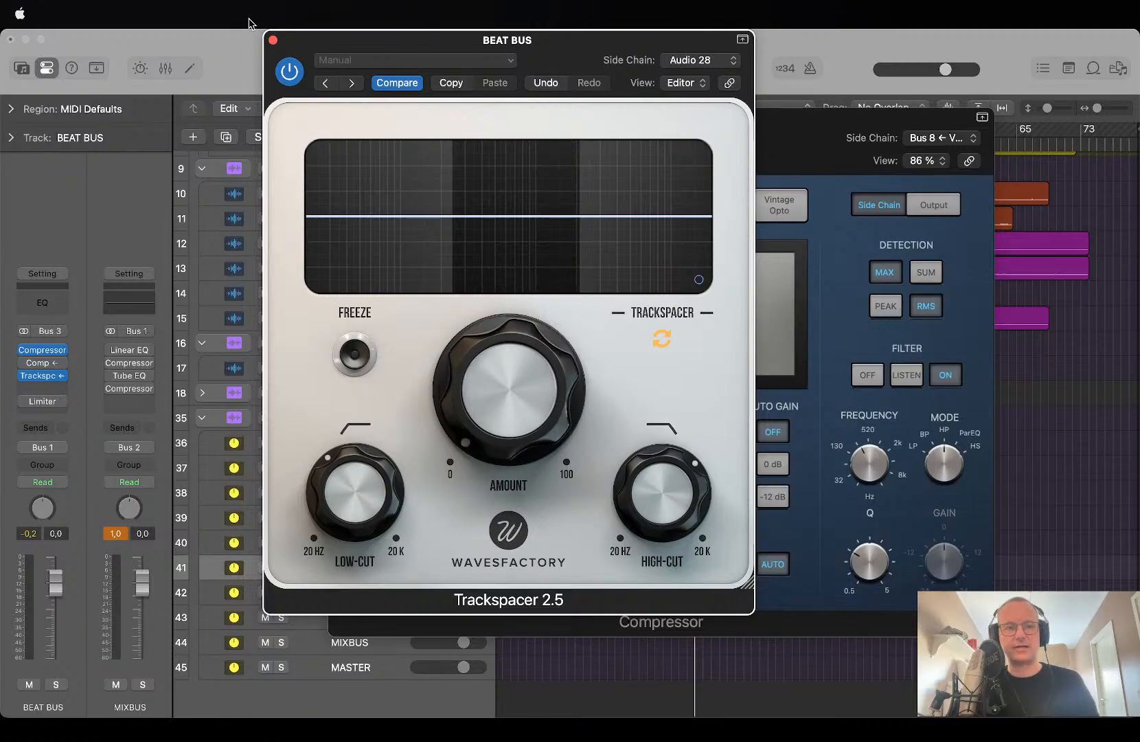
pyautogui.click(272, 40)
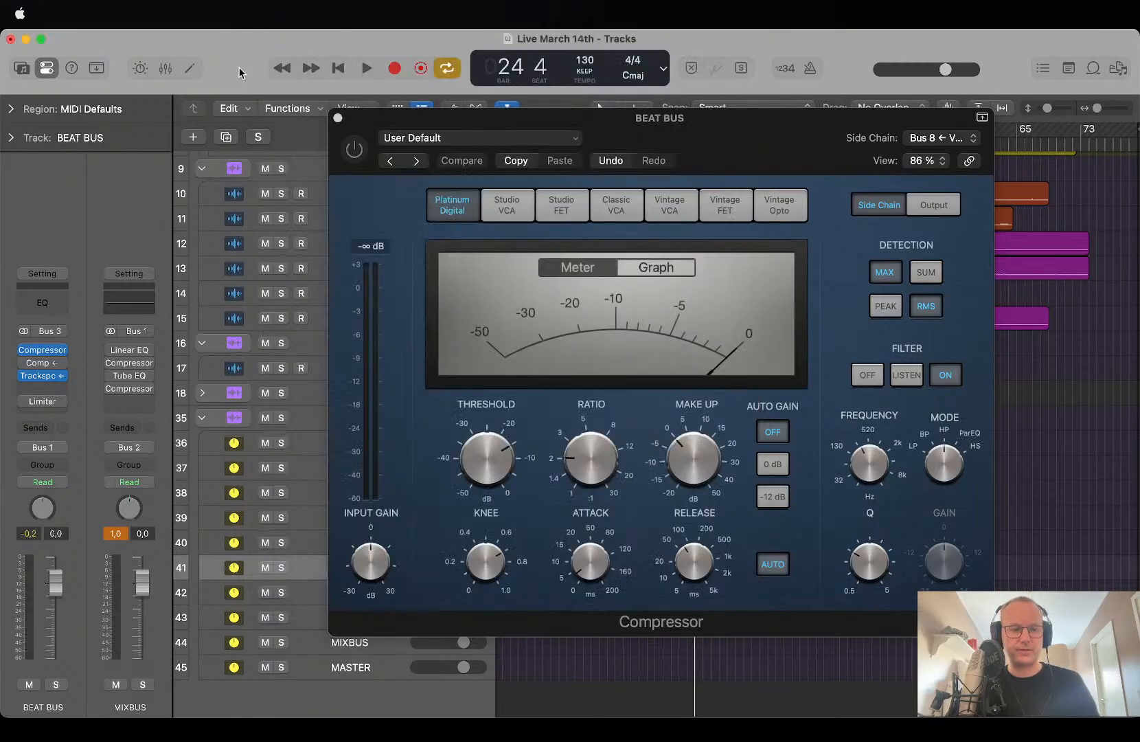
# Remove Trackspacer from the BEAT BUS and turn the side-chained Compressor back on.
pyautogui.click(64, 376)
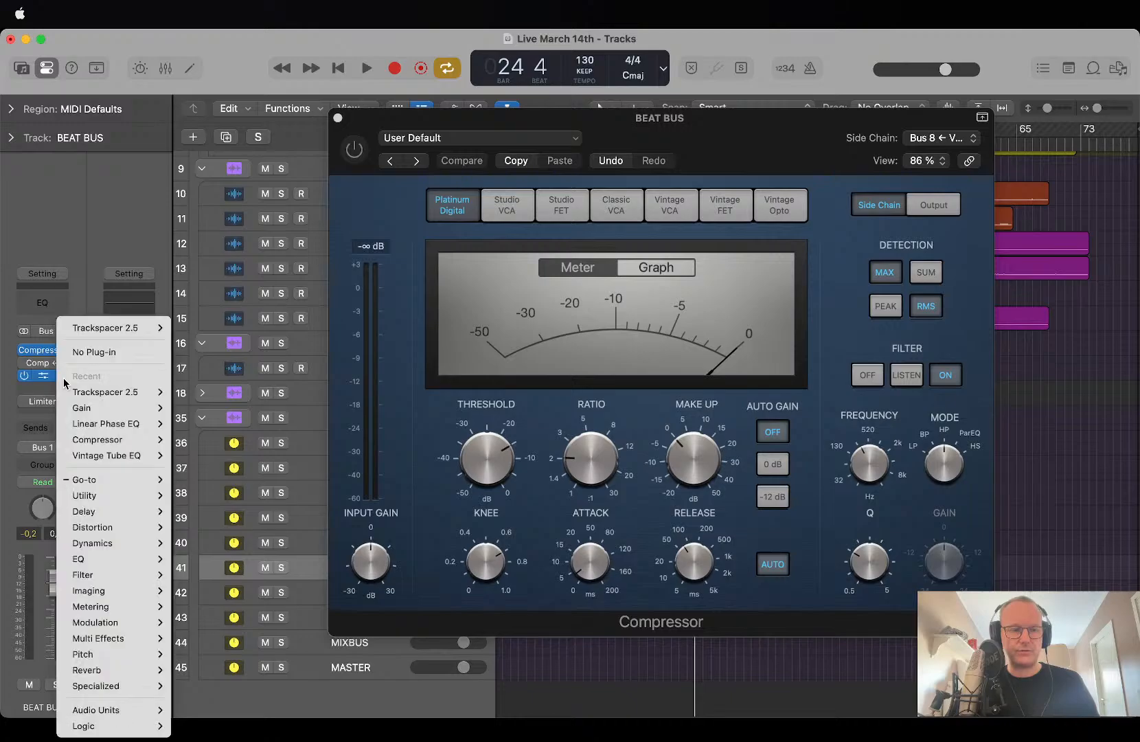
pyautogui.click(109, 352)
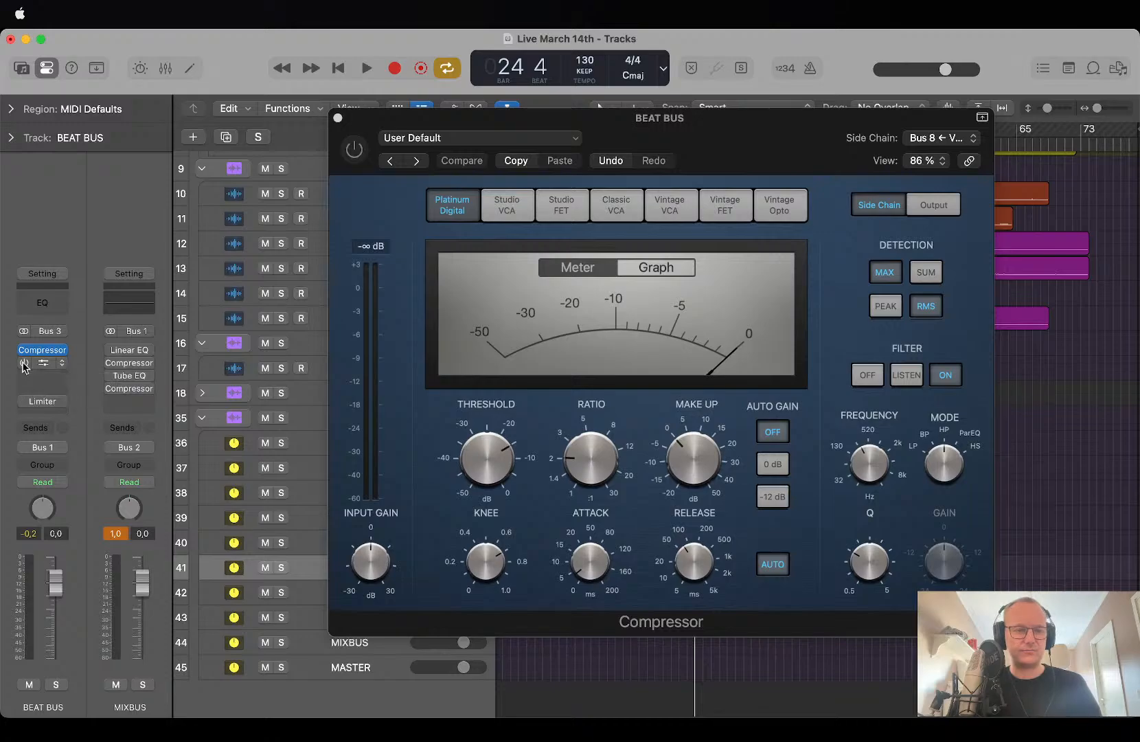
pyautogui.click(24, 363)
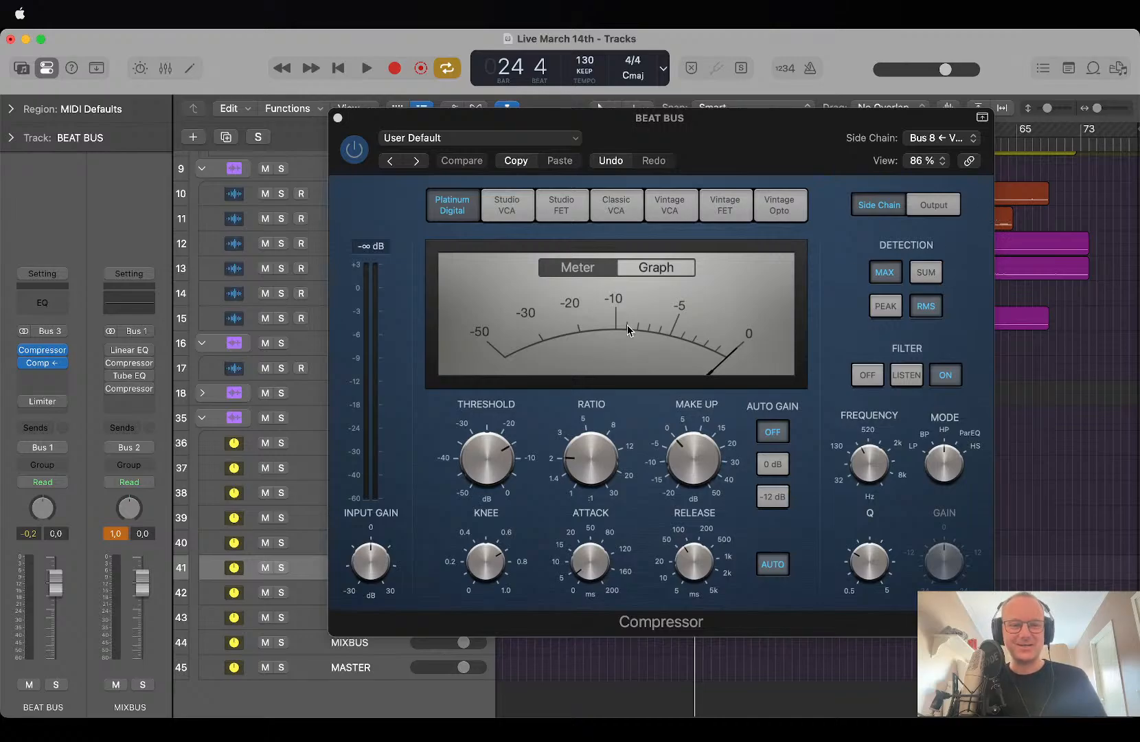
# Close both BEAT BUS Compressor windows and play the loop with the VOX FOLDER muted.
pyautogui.click(338, 119)
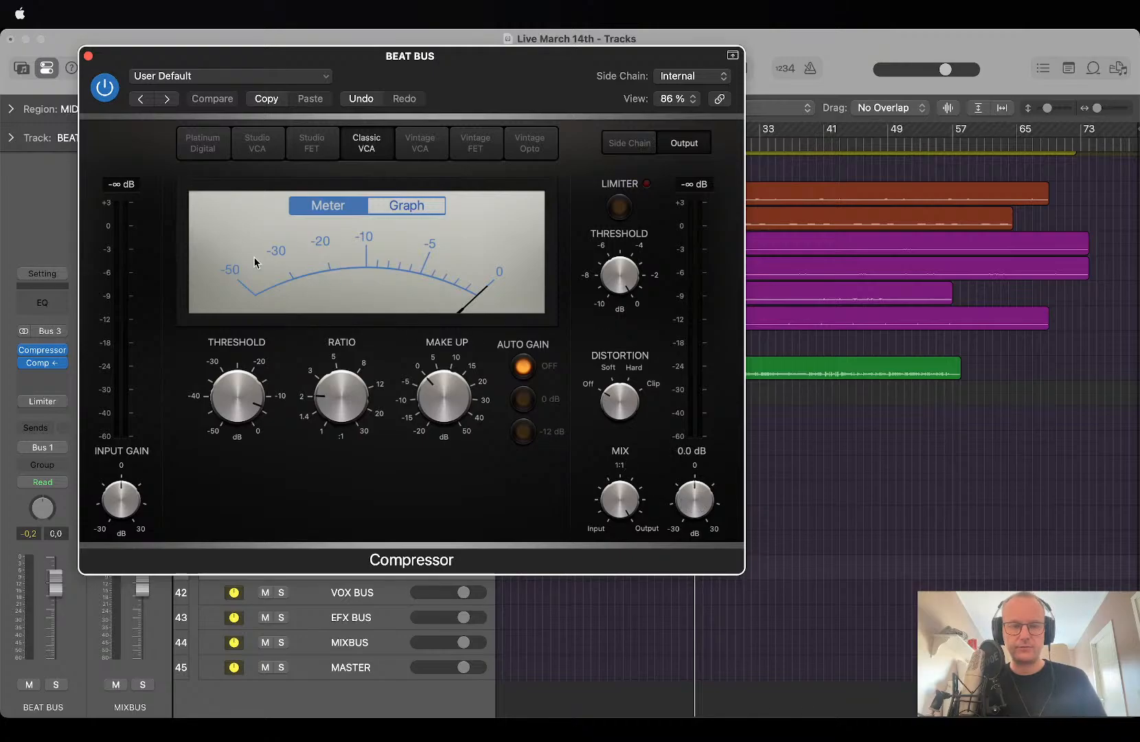
pyautogui.click(87, 55)
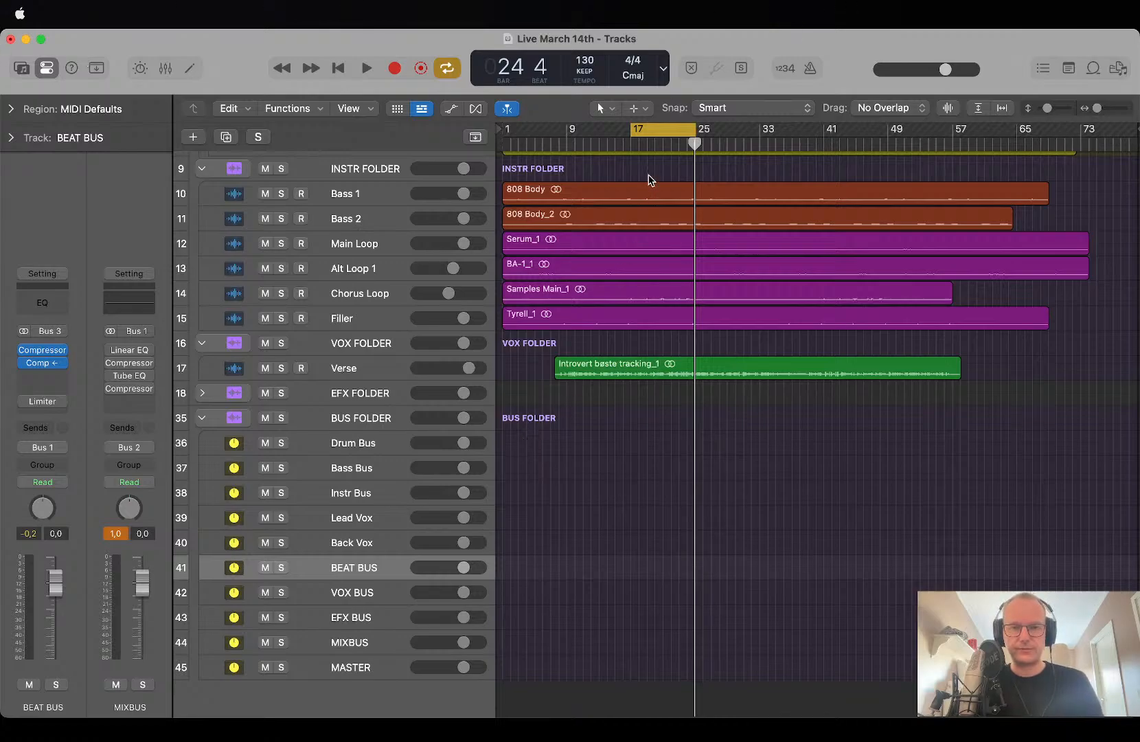
pyautogui.scroll(6, 412, 274)
pyautogui.press('space')
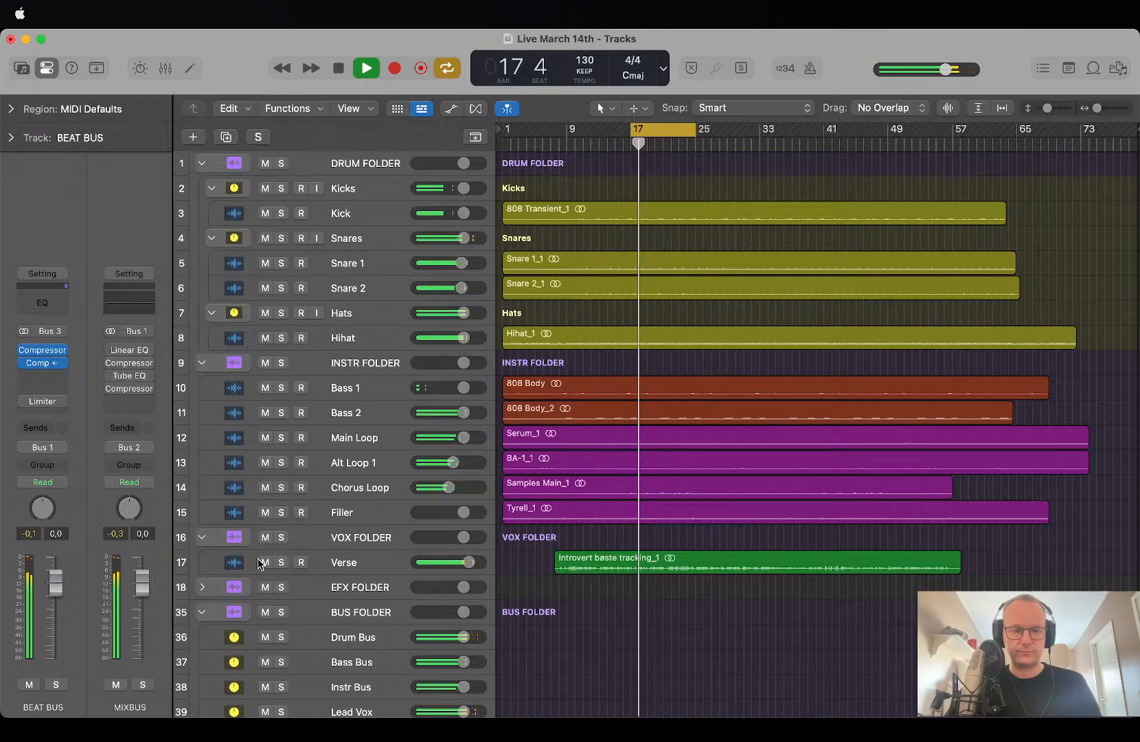
pyautogui.click(266, 538)
# Check the bus tracks, the full track list and the mixer channel levels during playback, and stop playback.
pyautogui.scroll(-5, 348, 550)
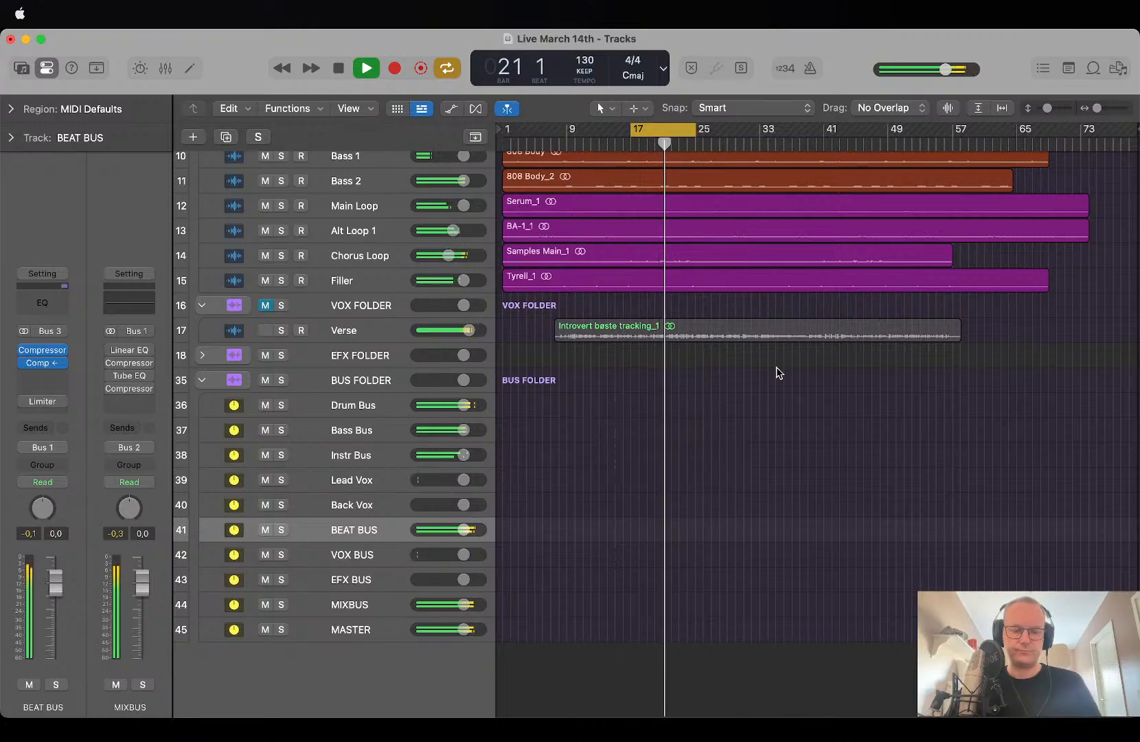
pyautogui.press('super+Up')
pyautogui.press('super+Up')
pyautogui.press('super+Up')
pyautogui.press('x')
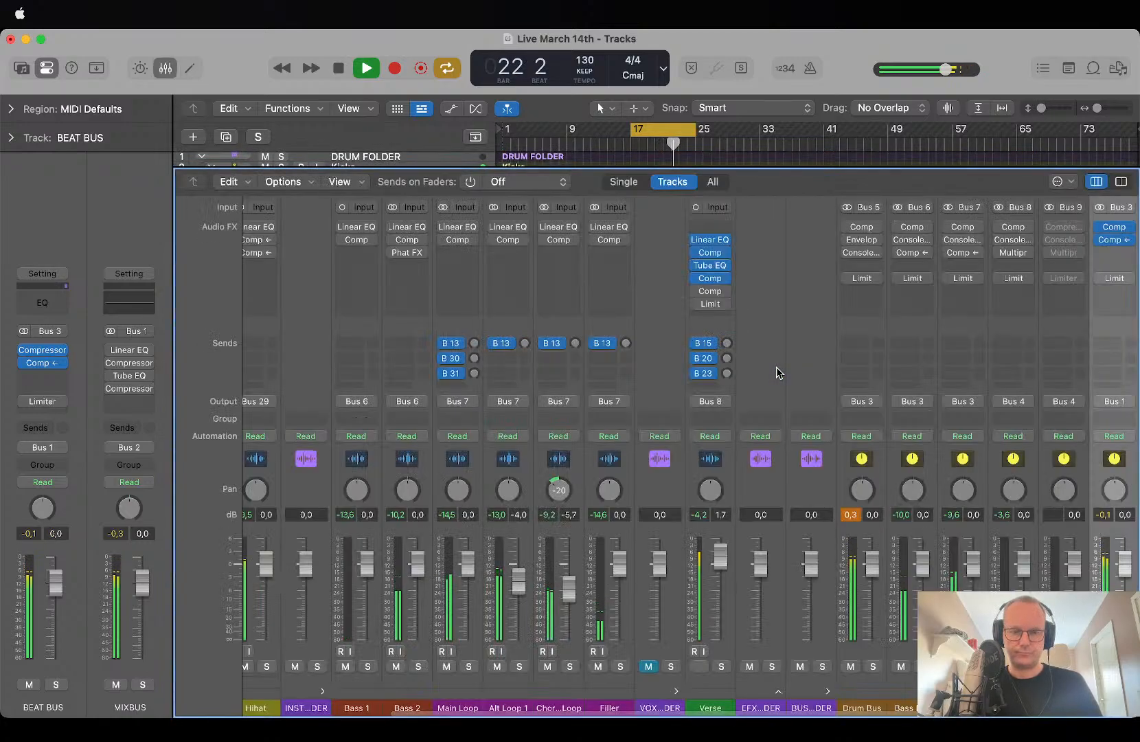
pyautogui.hscroll(5, 776, 367)
pyautogui.press('x')
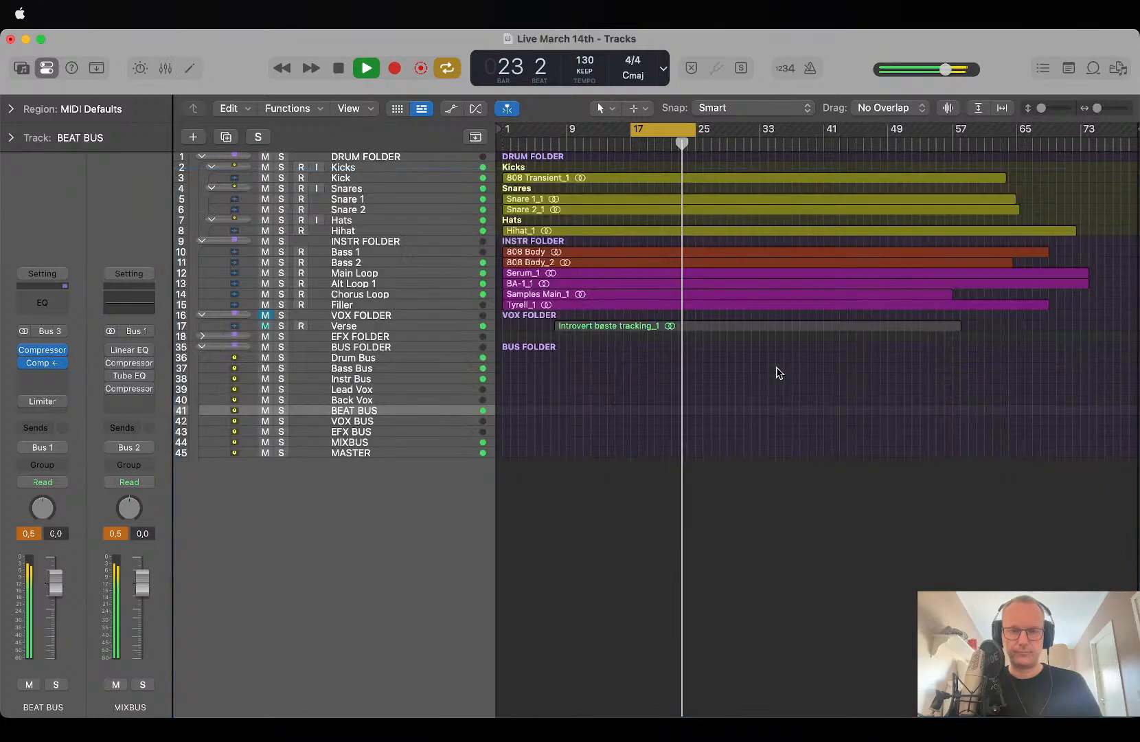
pyautogui.press('space')
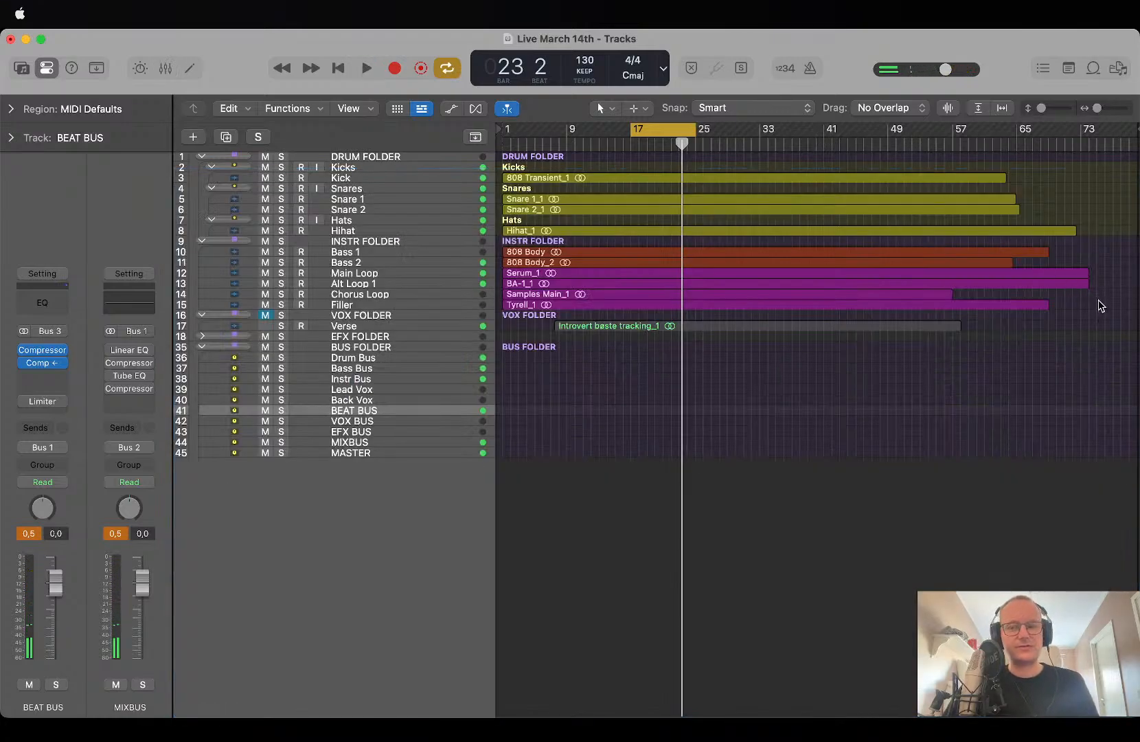
# Select all drum and instrument regions, check their region gain, and clear the selection.
pyautogui.moveTo(1101, 306); pyautogui.dragTo(486, 147)
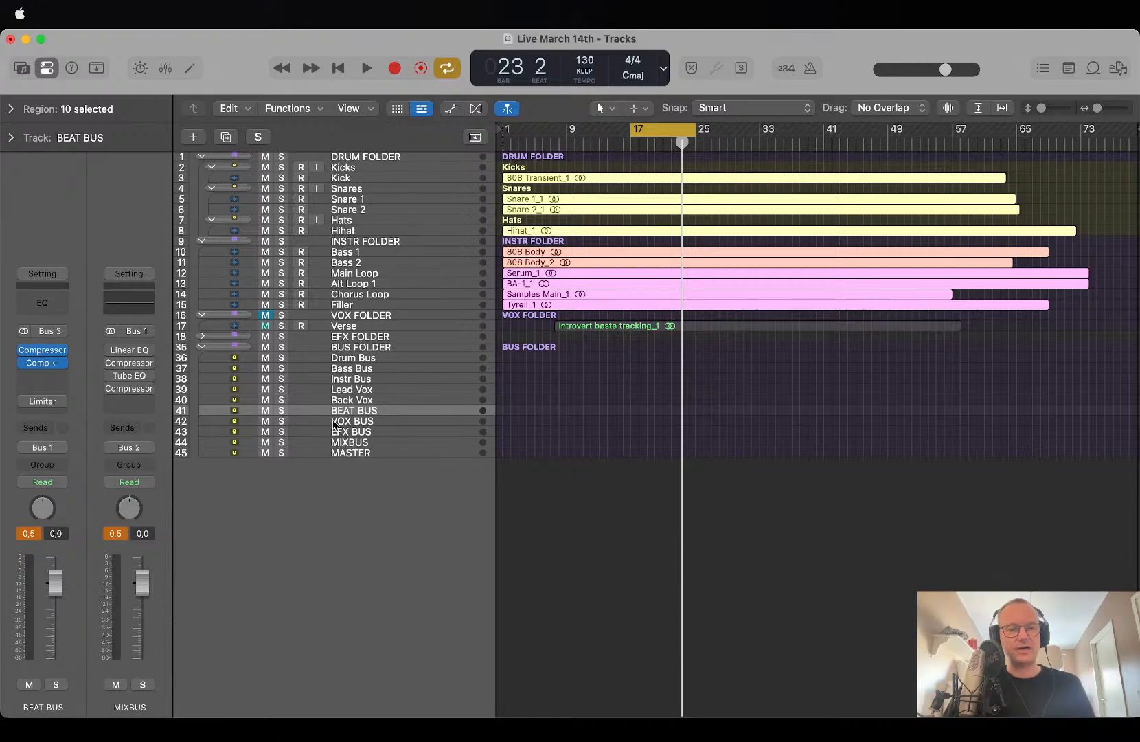
pyautogui.click(11, 109)
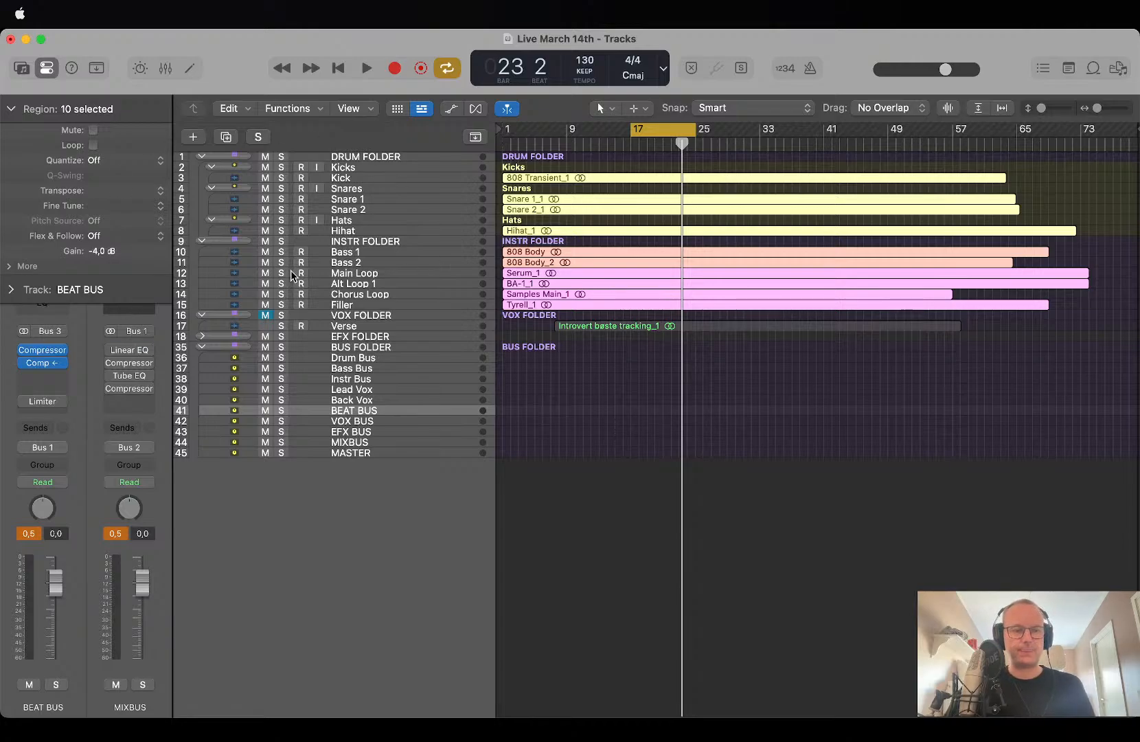
pyautogui.click(10, 107)
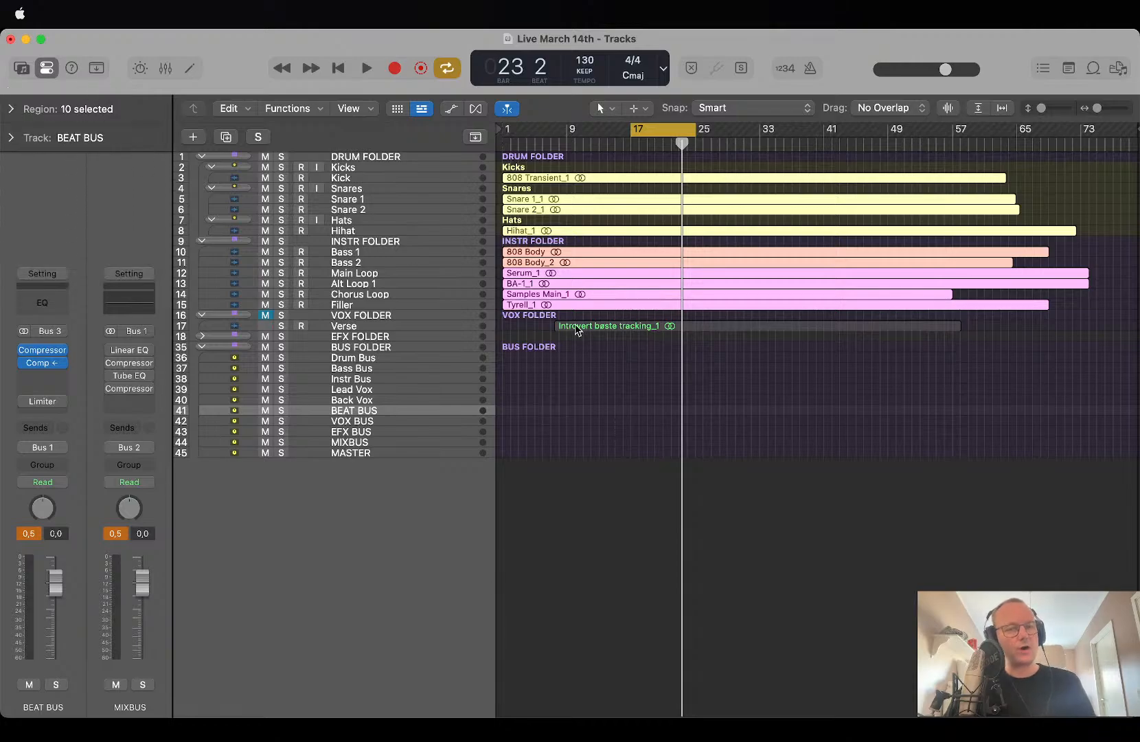
pyautogui.click(646, 371)
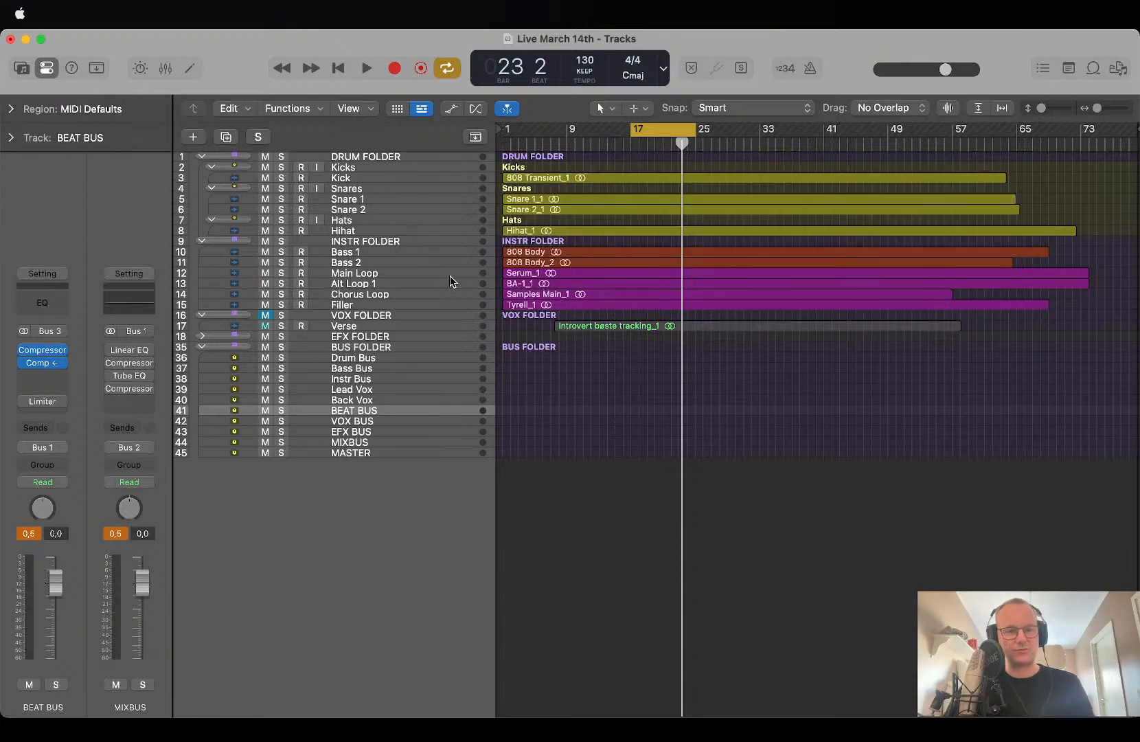
# Unmute the VOX FOLDER and start playback of the full mix.
pyautogui.click(264, 315)
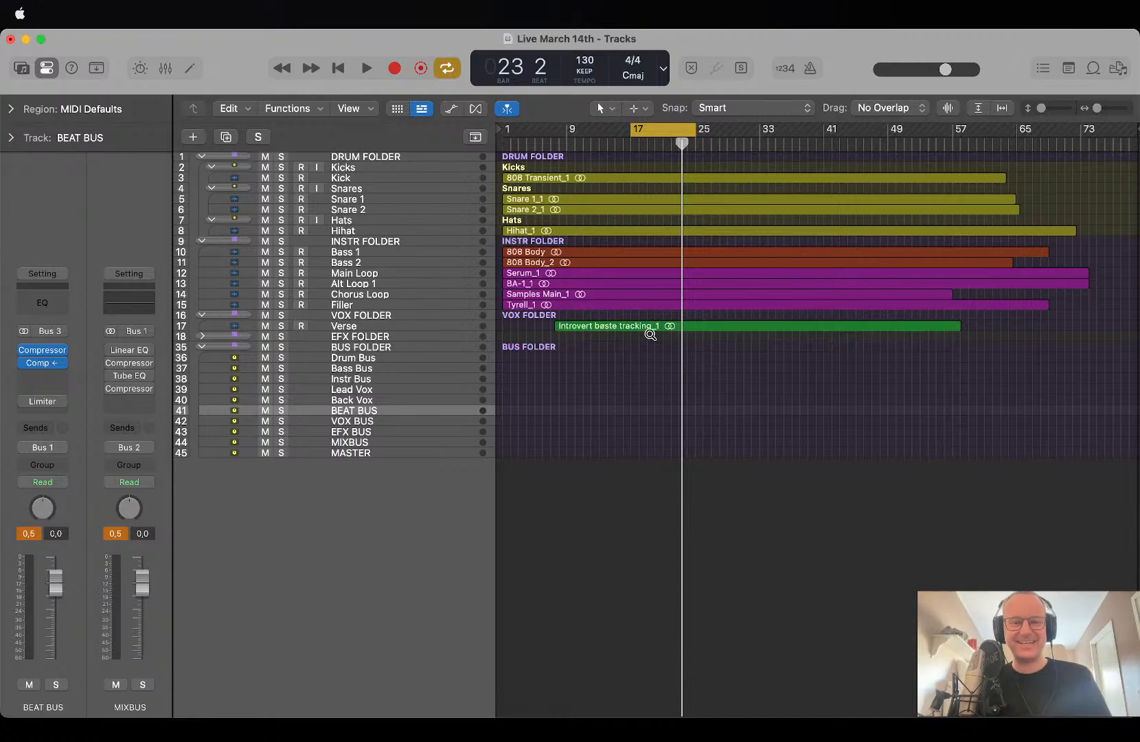
pyautogui.scroll(10, 649, 334)
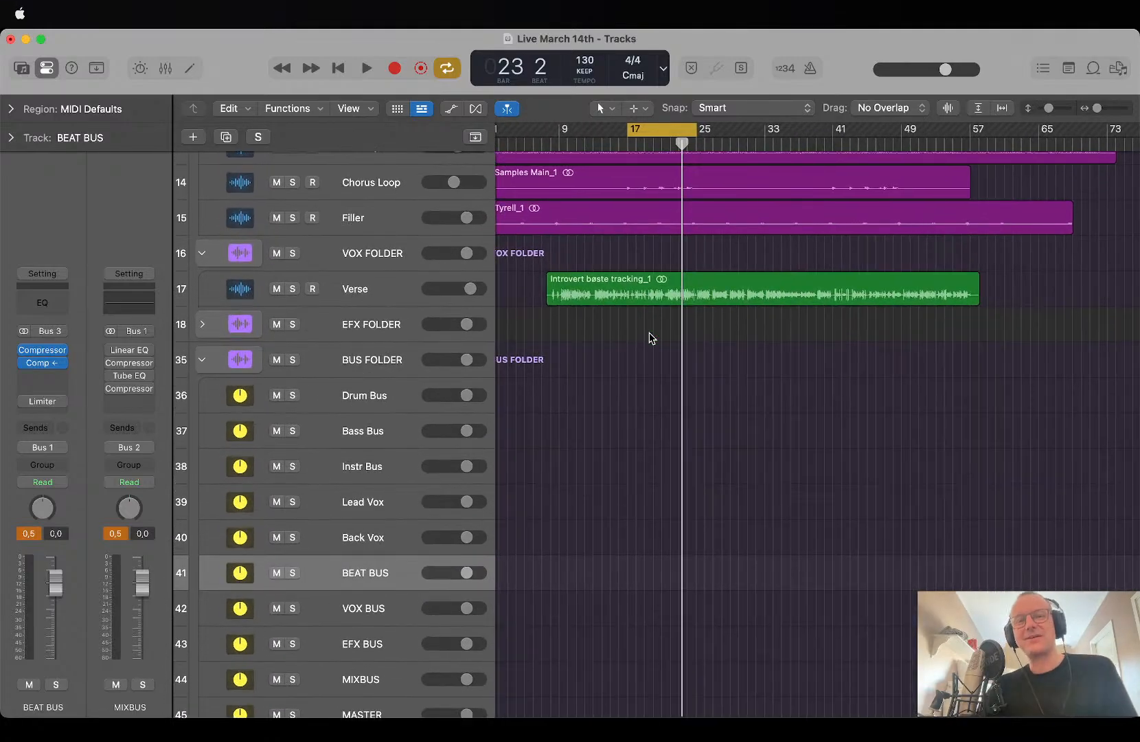
pyautogui.scroll(15, 649, 333)
pyautogui.press('space')
pyautogui.scroll(-3, 649, 333)
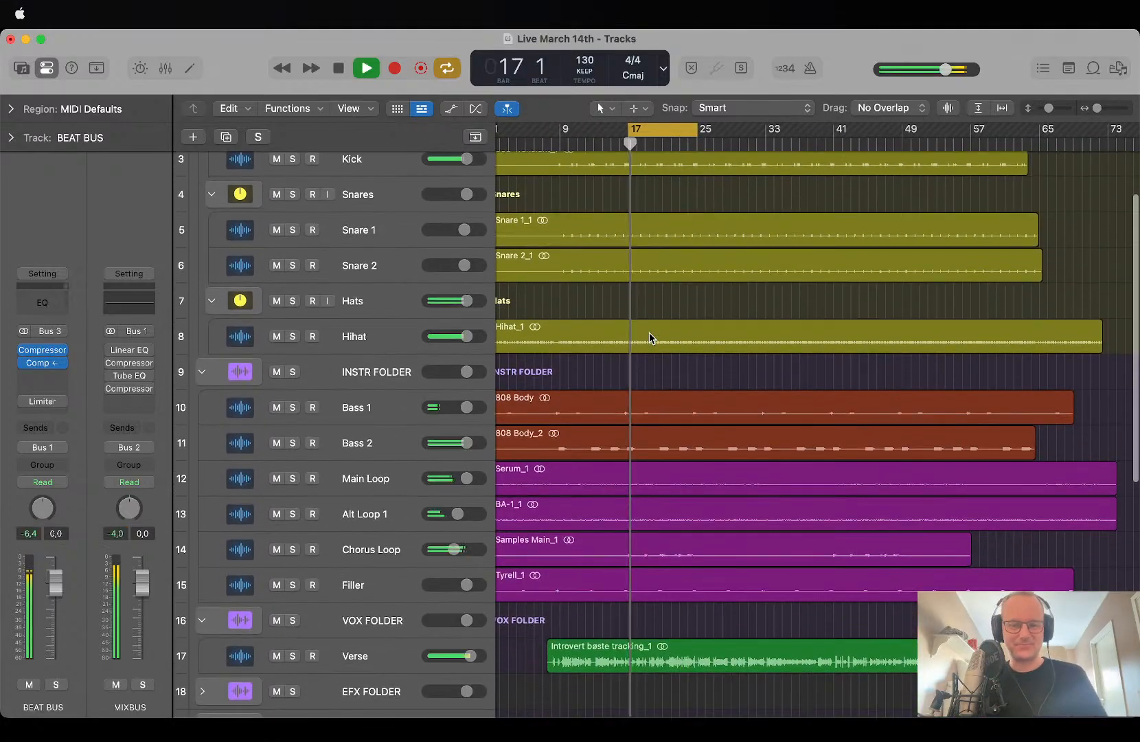
# Reset the Verse track's volume to 0 dB, audition it with playback, and lower it to -0.6 dB.
pyautogui.click(415, 658)
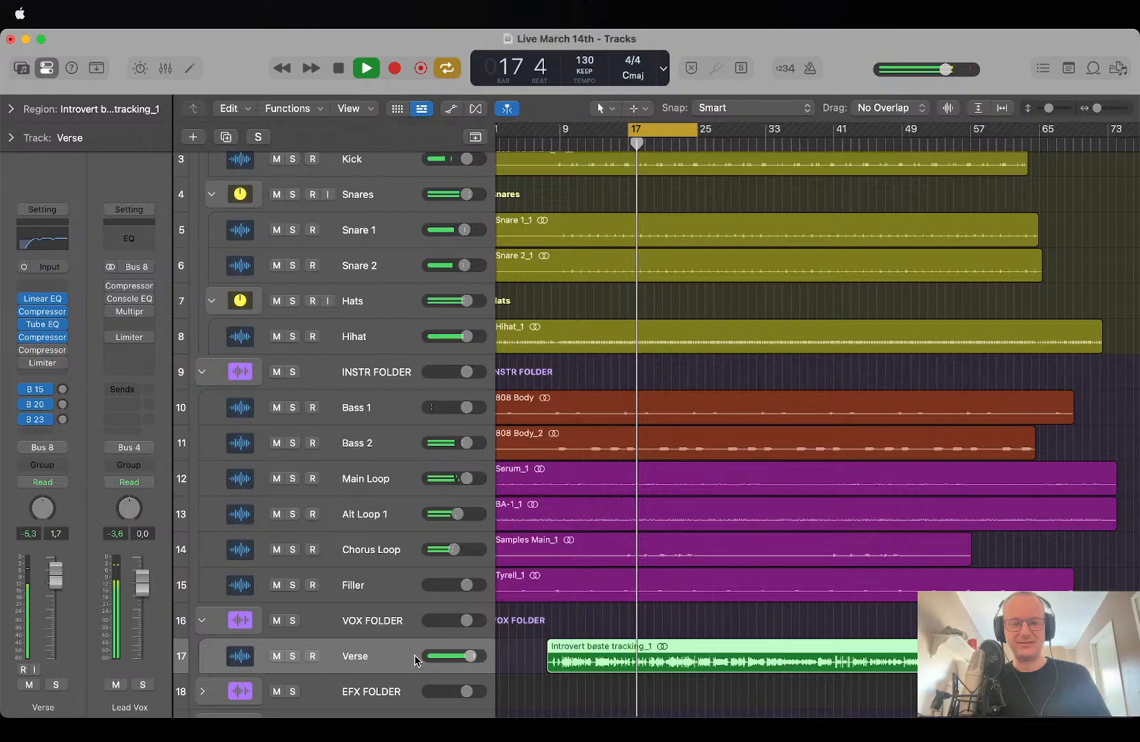
pyautogui.keyDown('alt'); pyautogui.click(472, 655); pyautogui.keyUp('alt')
pyautogui.press('space')
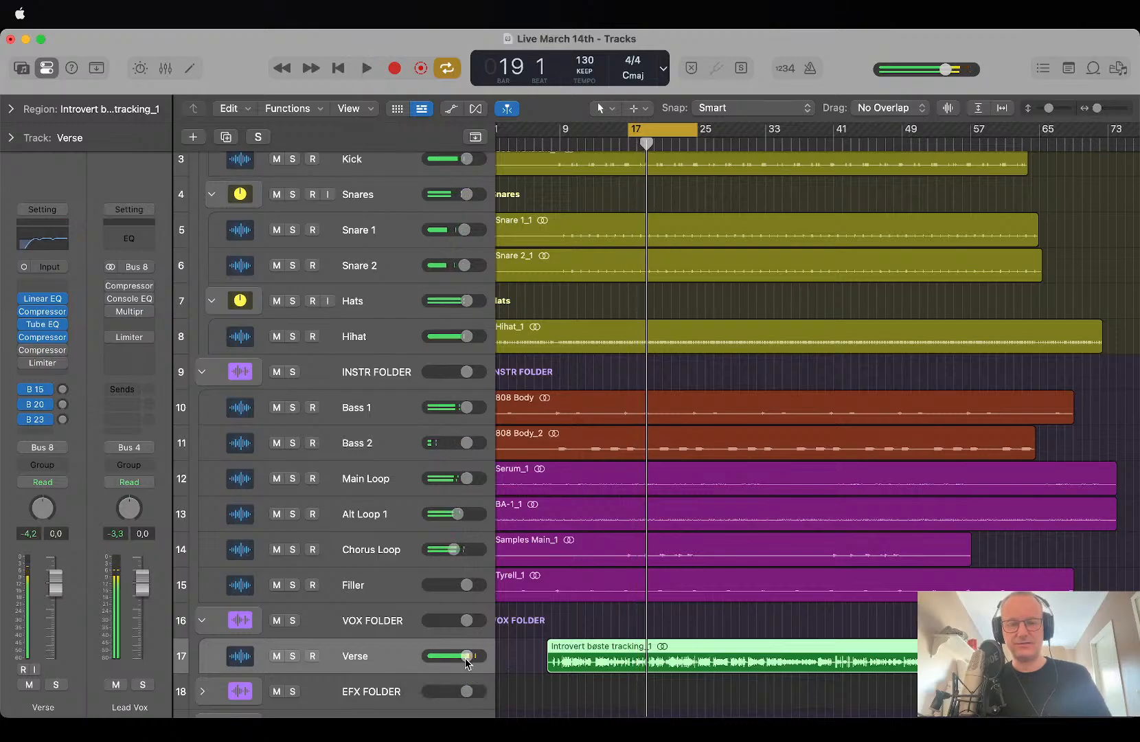
pyautogui.press('space')
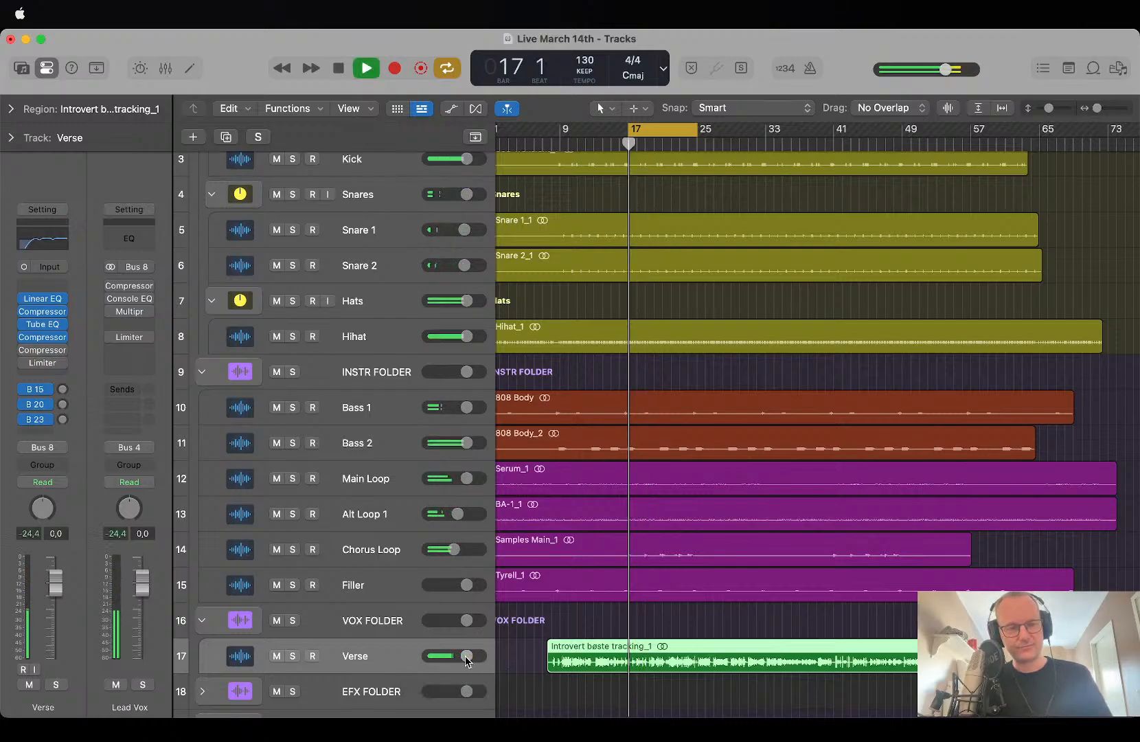
pyautogui.press('space')
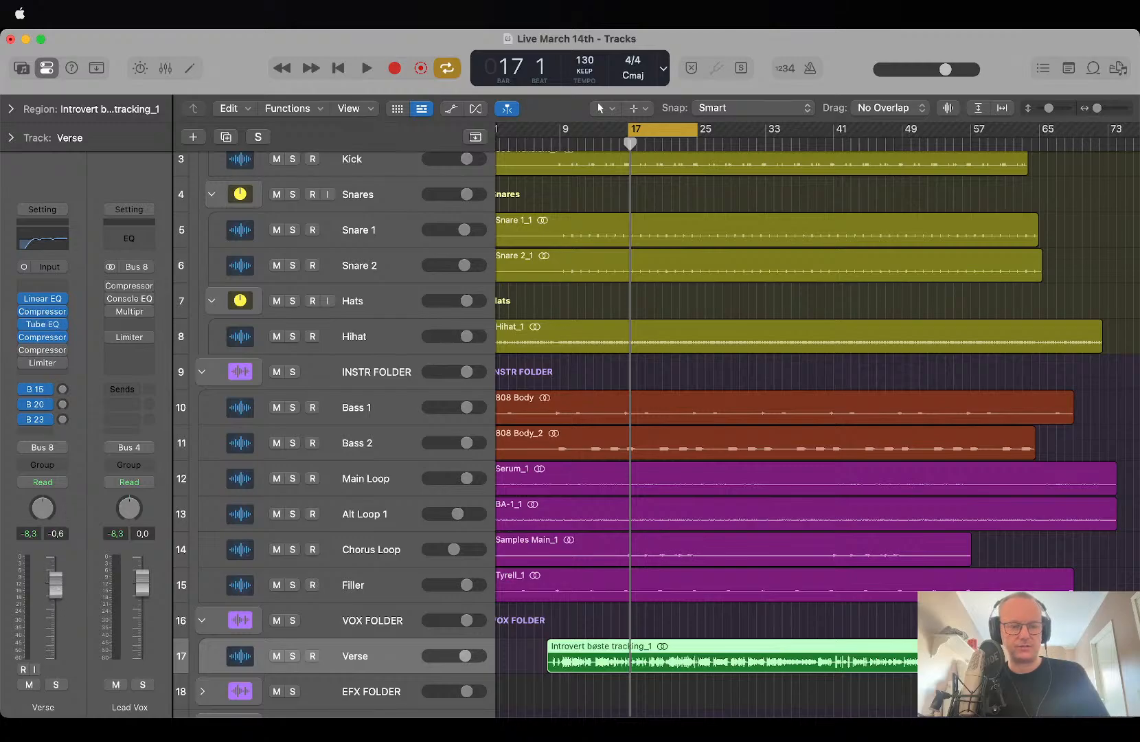
# Lower the Verse track's volume to -1.4 dB while auditioning the full mix, and clear the region selection.
pyautogui.press('space')
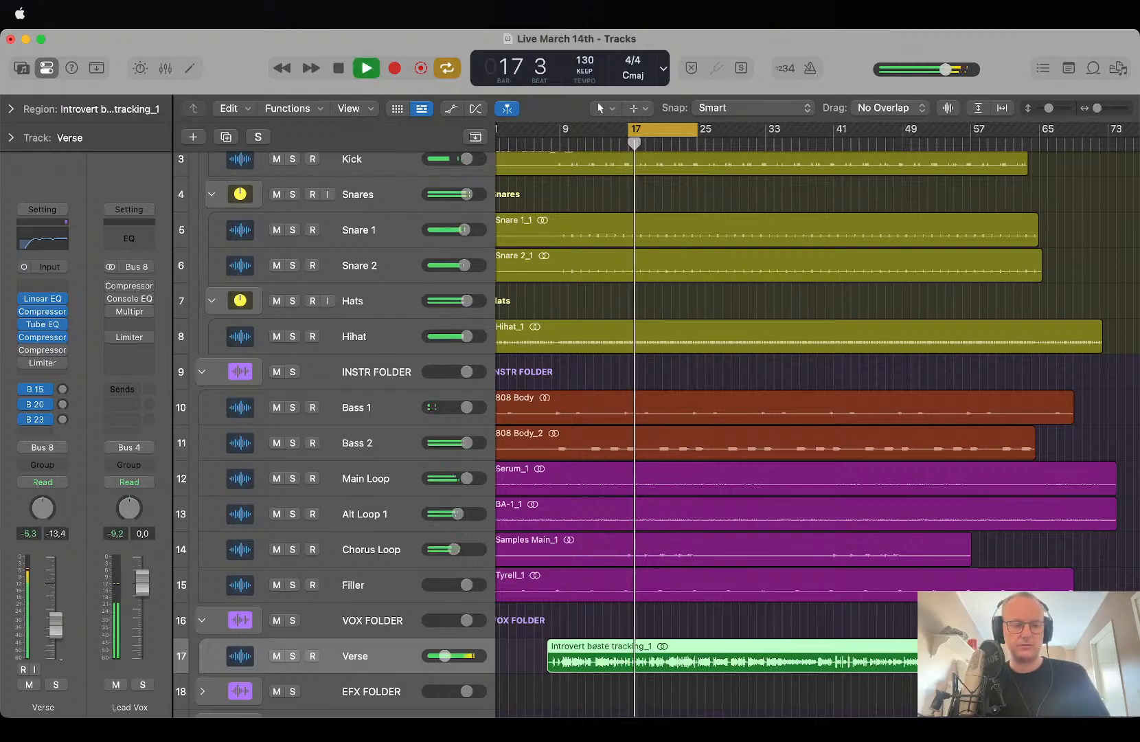
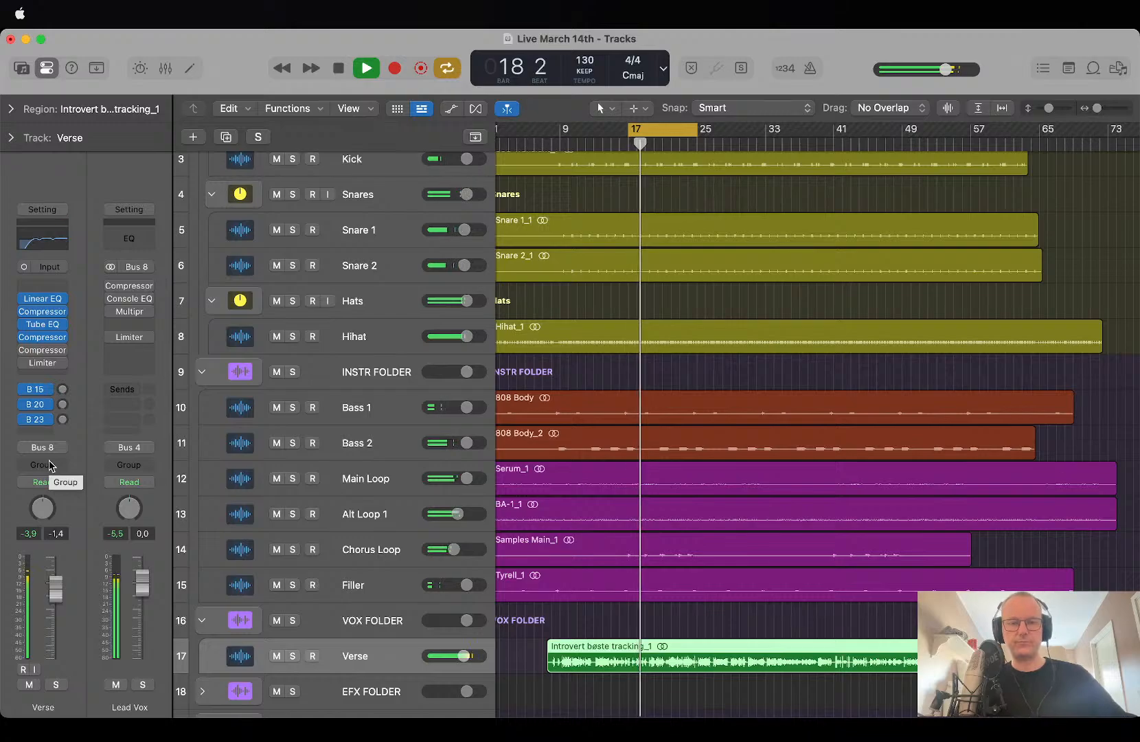
pyautogui.press('space')
pyautogui.scroll(-5, 507, 417)
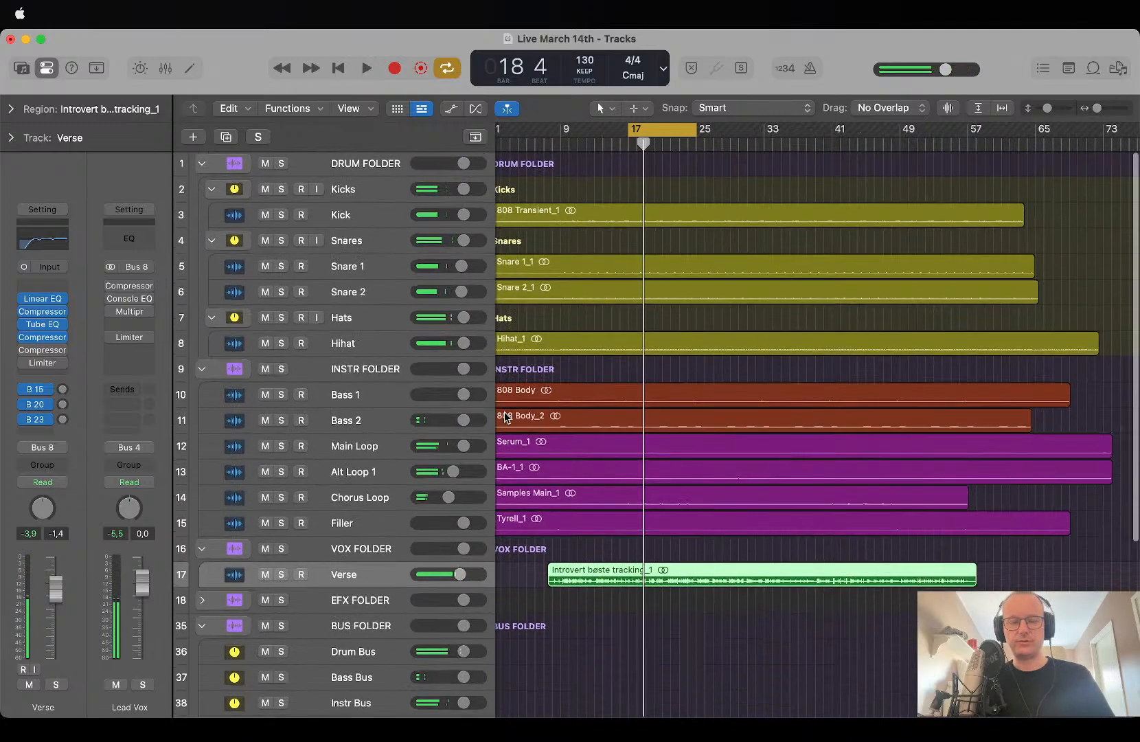
pyautogui.click(753, 581)
# Solo the Drum Bus, audition the drums alone, and switch on the bus's Limiter.
pyautogui.scroll(-3, 752, 585)
pyautogui.scroll(-1, 752, 584)
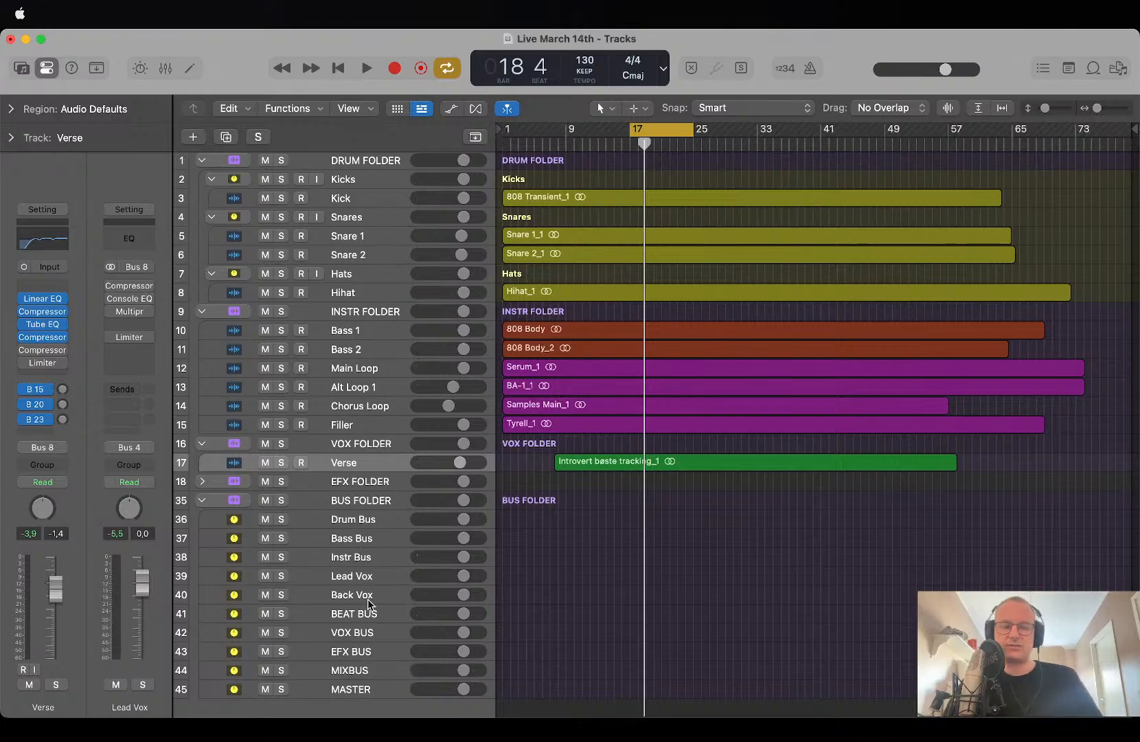
pyautogui.click(362, 522)
pyautogui.click(282, 519)
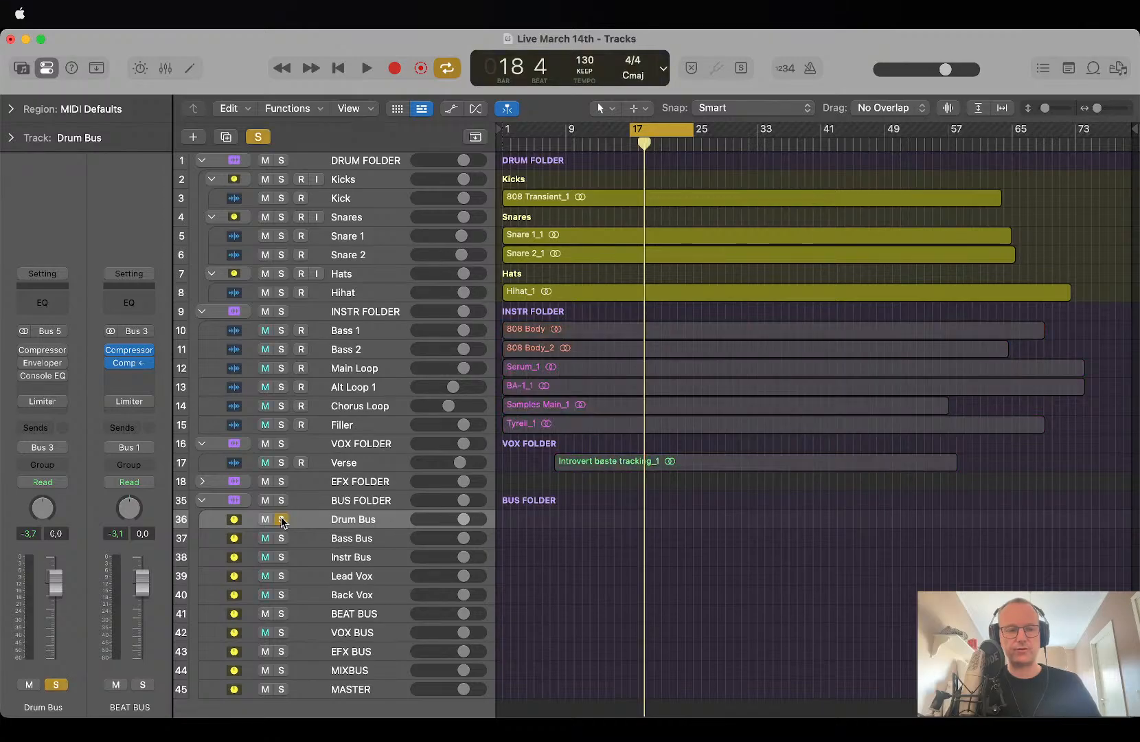
pyautogui.press('space')
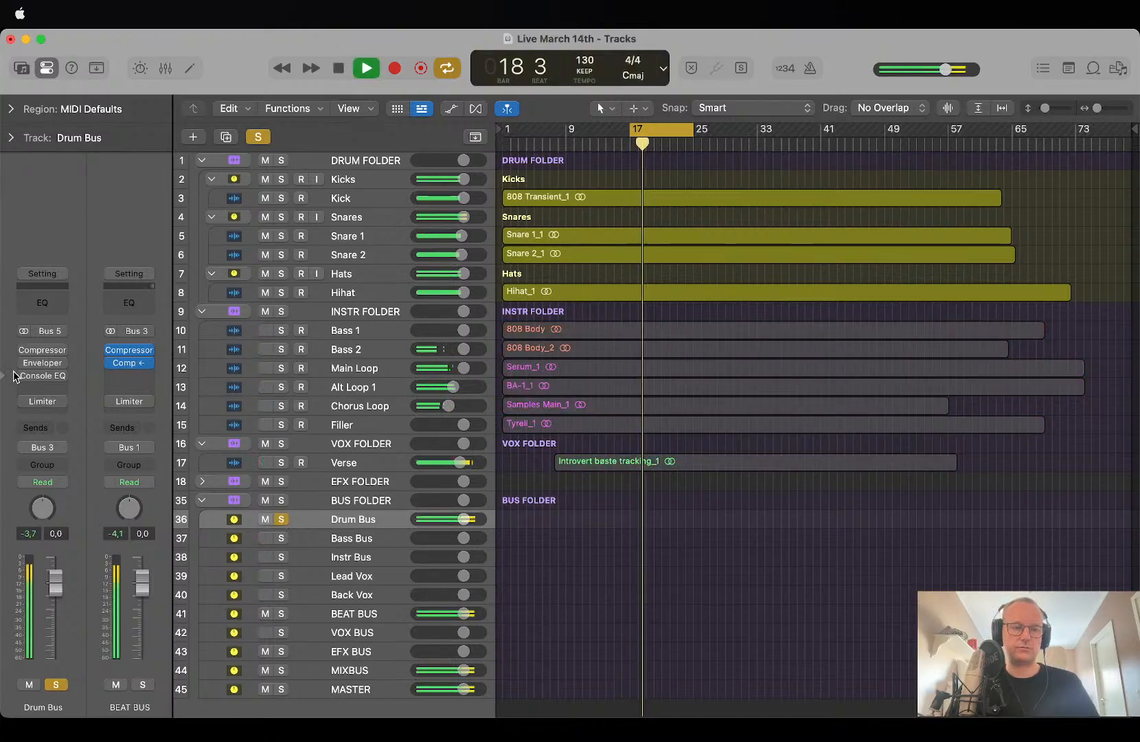
pyautogui.press('space')
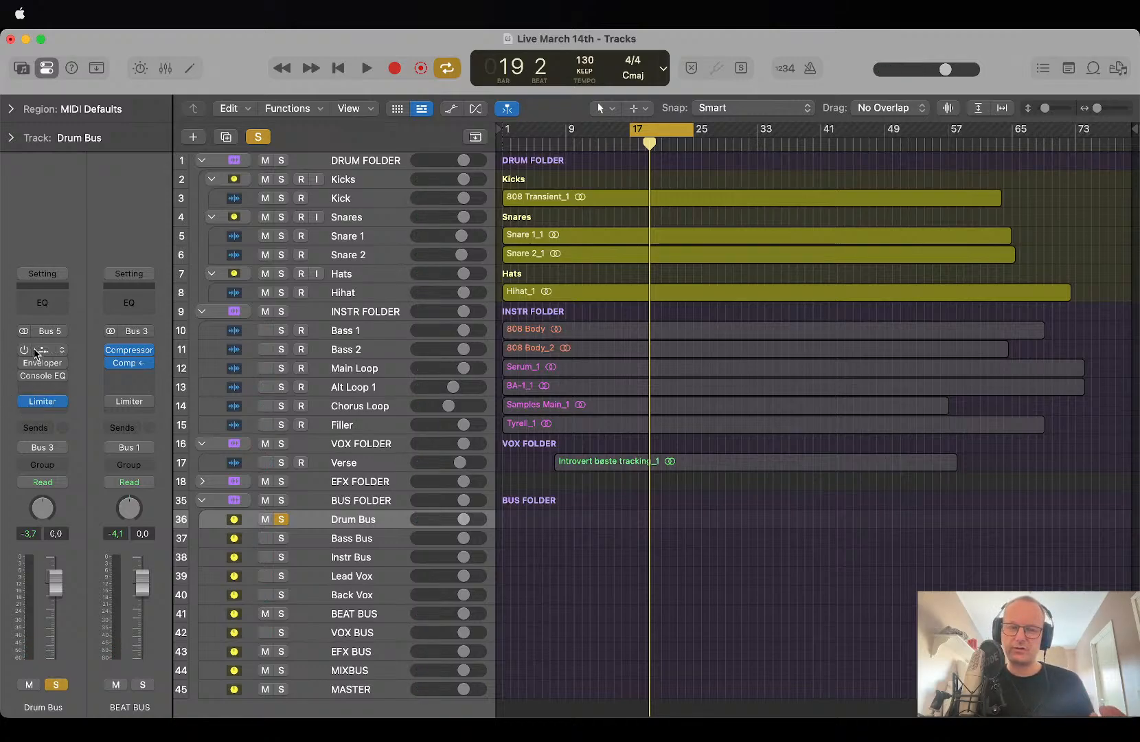
# Open the Drum Bus Limiter, shorten its release to 17 ms, and turn off True Peak Detection.
pyautogui.click(38, 403)
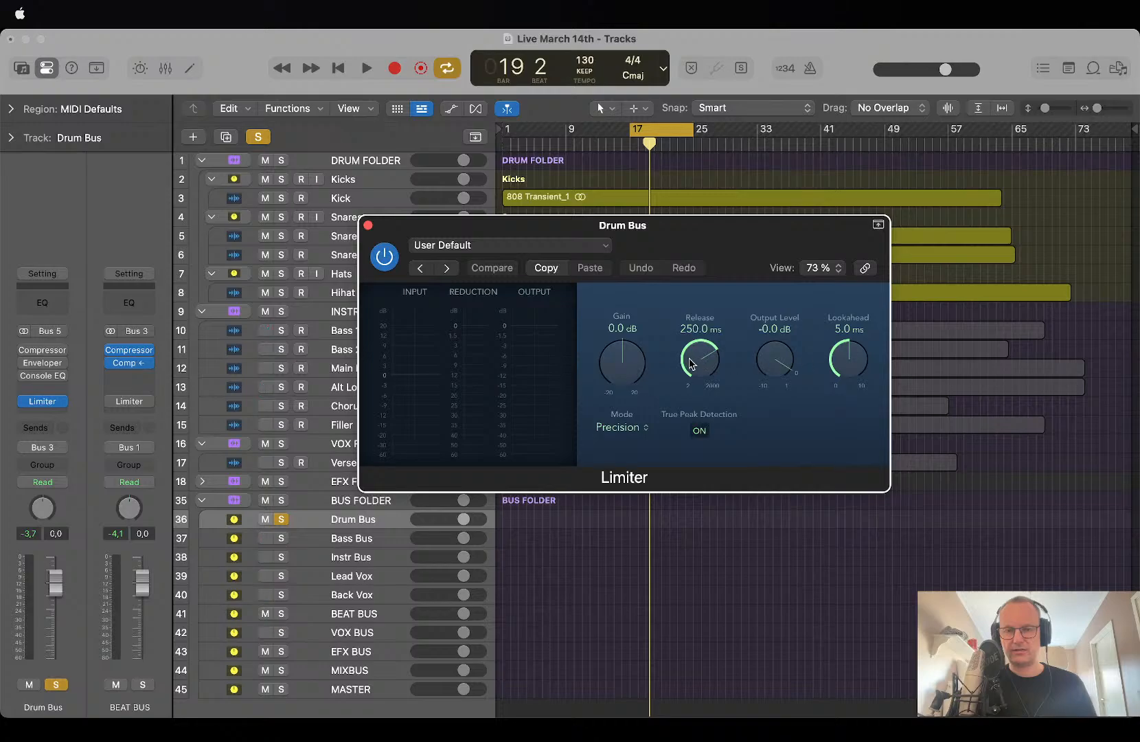
pyautogui.moveTo(692, 364); pyautogui.dragTo(702, 426)
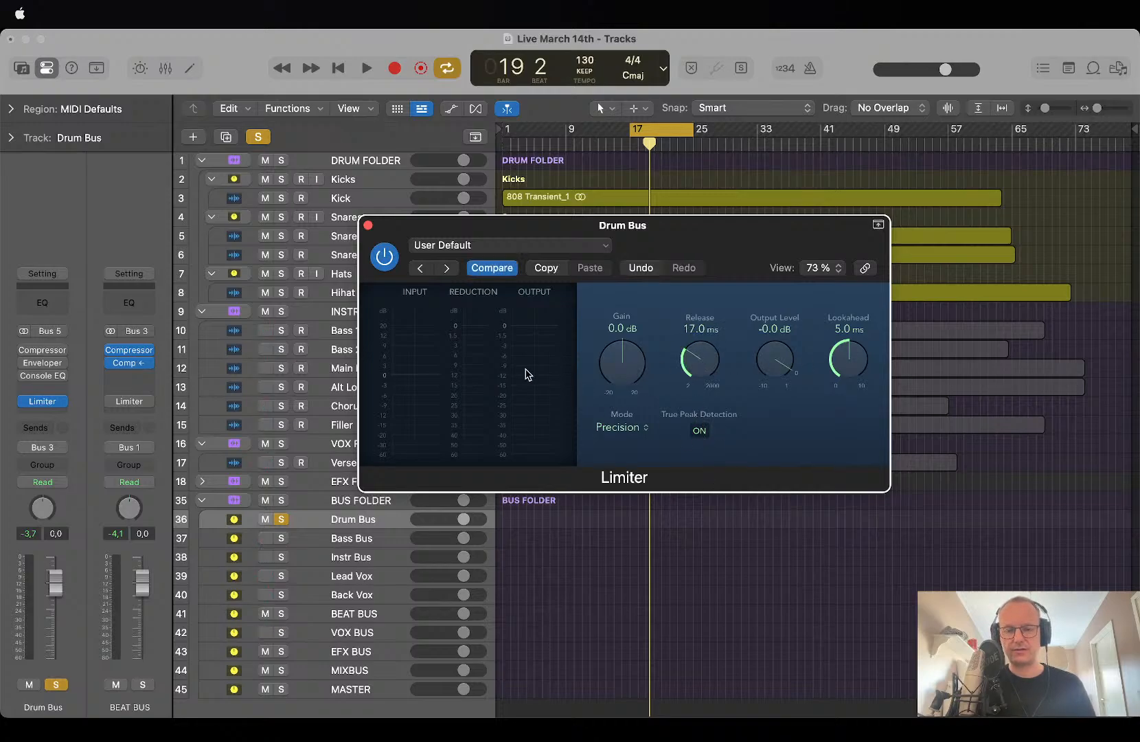
pyautogui.click(699, 431)
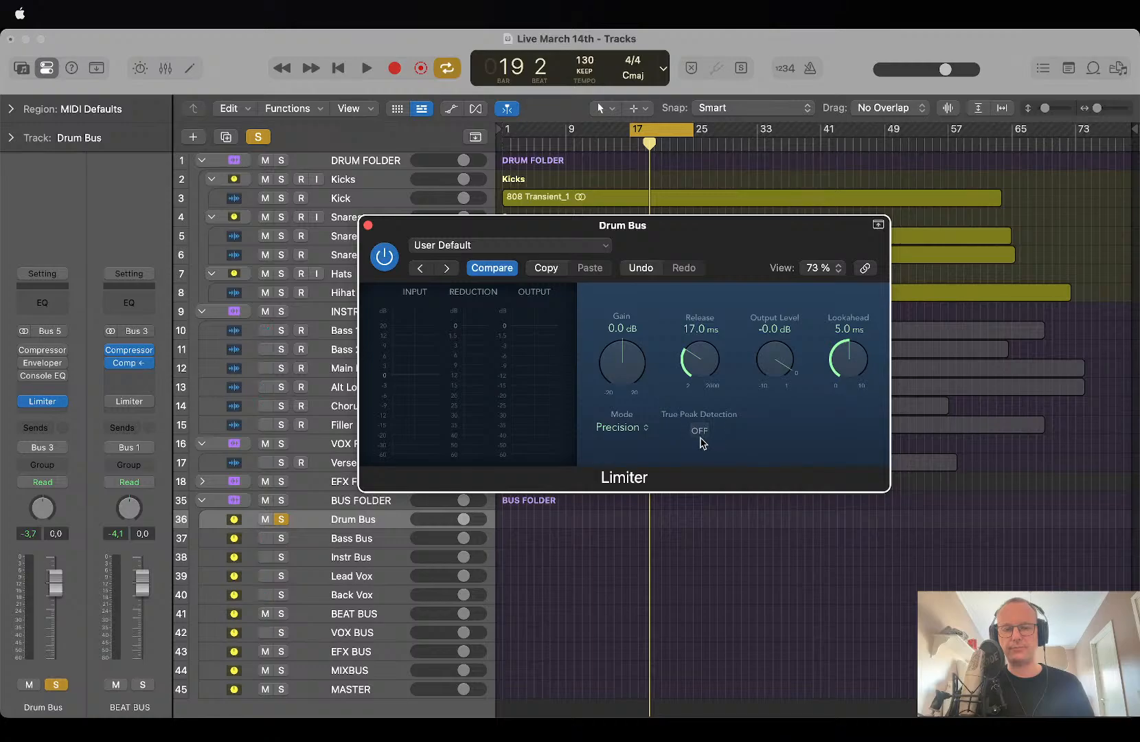
pyautogui.click(702, 432)
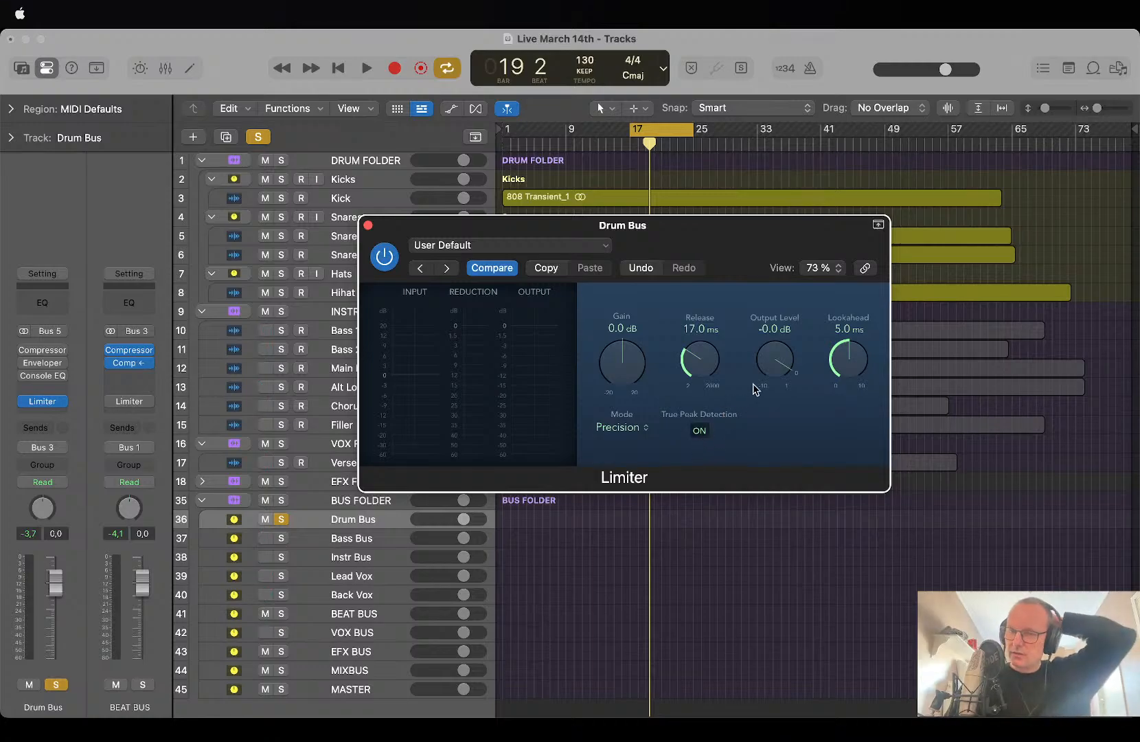
pyautogui.click(700, 432)
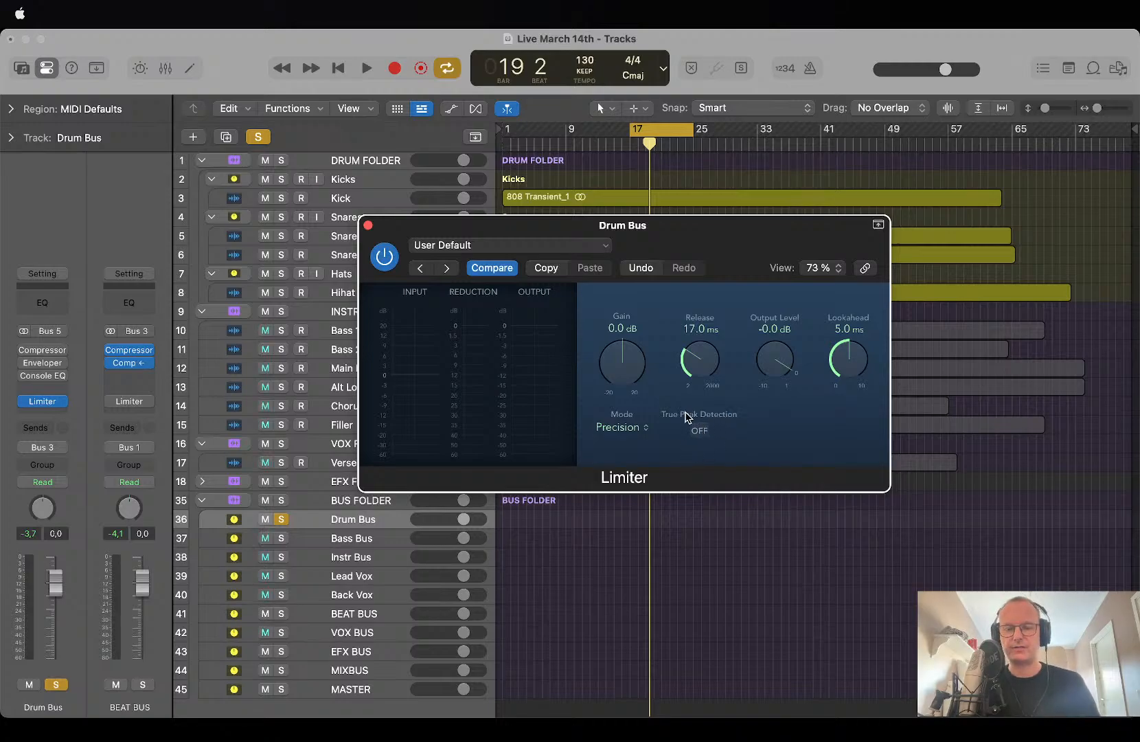
# While the drums play, set the Limiter's output level to -10 dB and its gain to +10 dB.
pyautogui.press('space')
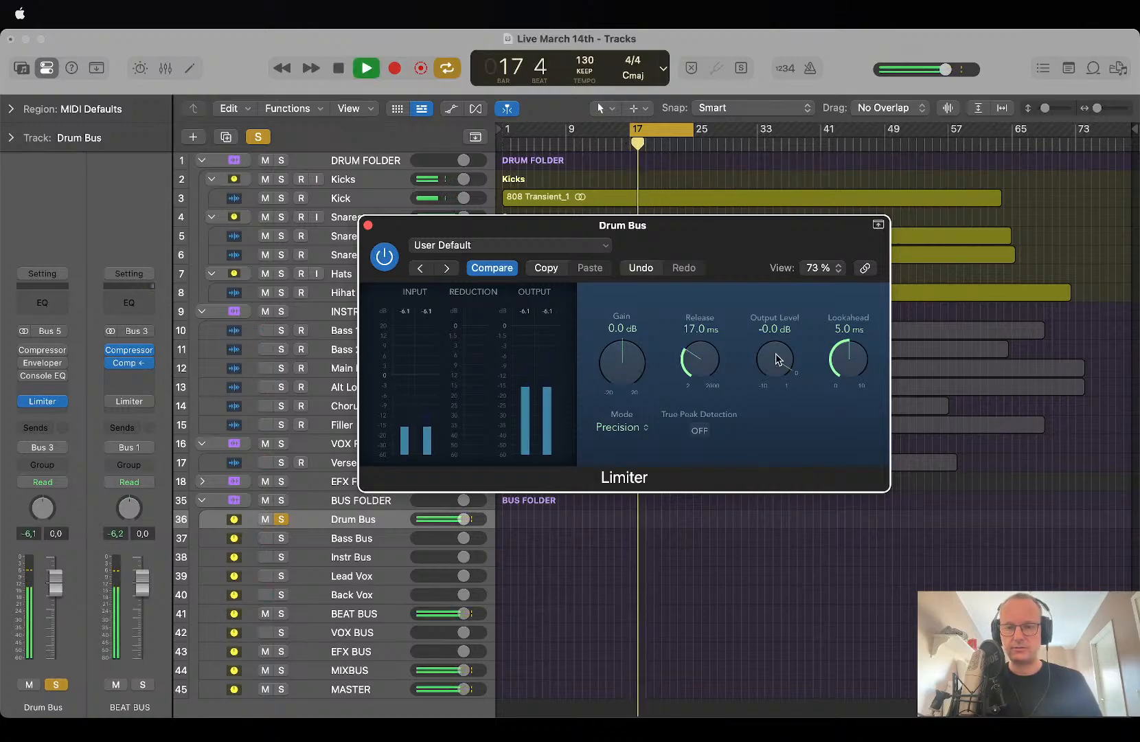
pyautogui.moveTo(778, 358); pyautogui.dragTo(777, 563)
pyautogui.moveTo(622, 347); pyautogui.dragTo(609, 315)
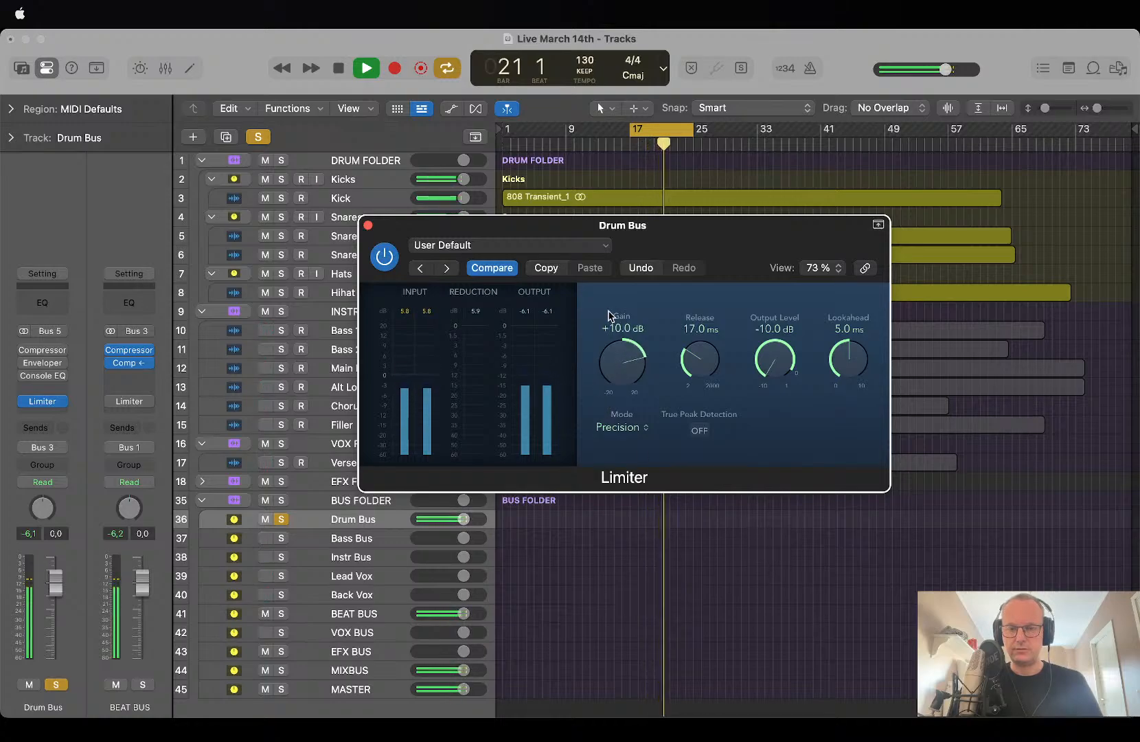
# Audition the Limiter with releases of 2.2 ms and 2000 ms, and set the release to 3.2 ms.
pyautogui.moveTo(700, 359); pyautogui.dragTo(700, 406)
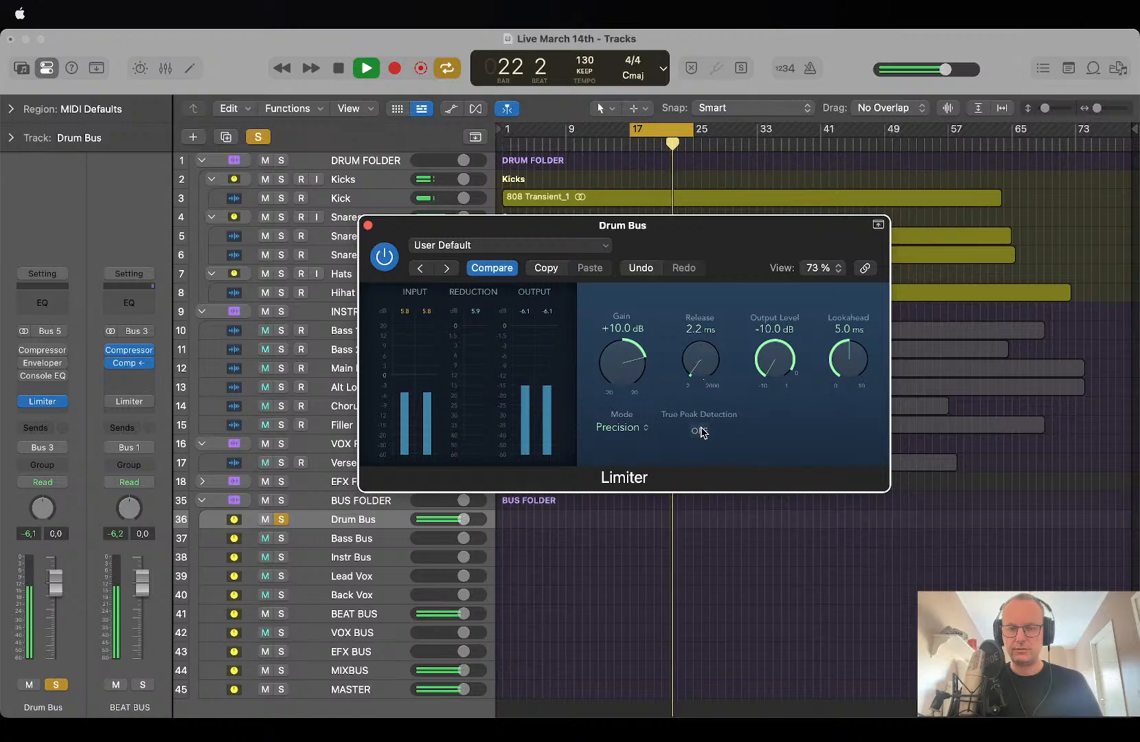
pyautogui.moveTo(633, 381)
pyautogui.mouseDown()
pyautogui.moveTo(632, 337)
pyautogui.moveTo(623, 393)
pyautogui.mouseUp()
pyautogui.moveTo(709, 364); pyautogui.dragTo(683, 193)
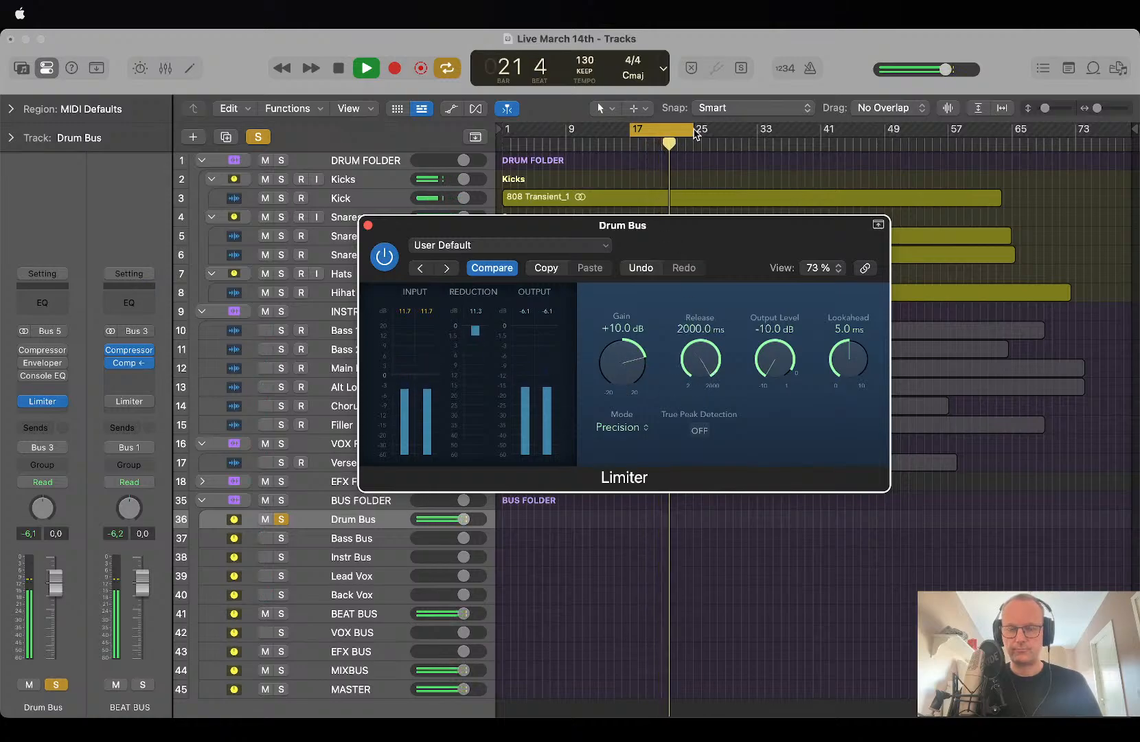
pyautogui.moveTo(693, 132); pyautogui.dragTo(723, 355)
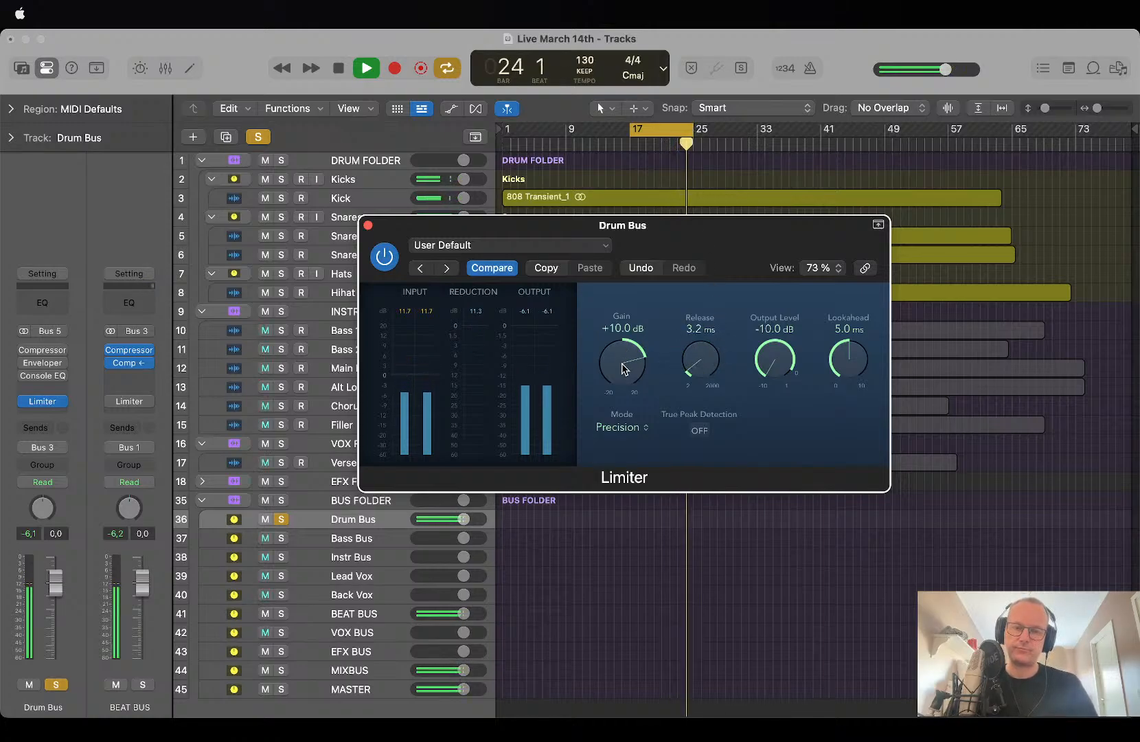
# Fine-tune the Limiter's gain around +10 dB and compare the Drum Bus peak level with the Limiter active and bypassed.
pyautogui.moveTo(606, 365); pyautogui.dragTo(606, 369)
pyautogui.click(28, 533)
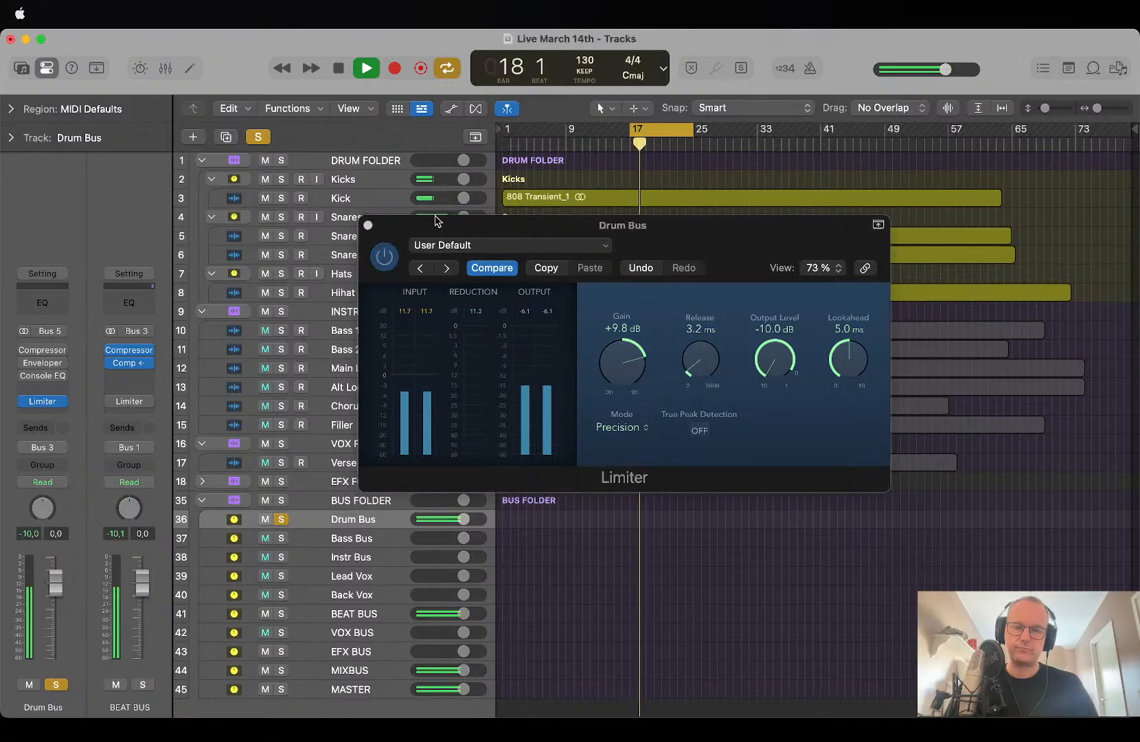
pyautogui.click(386, 258)
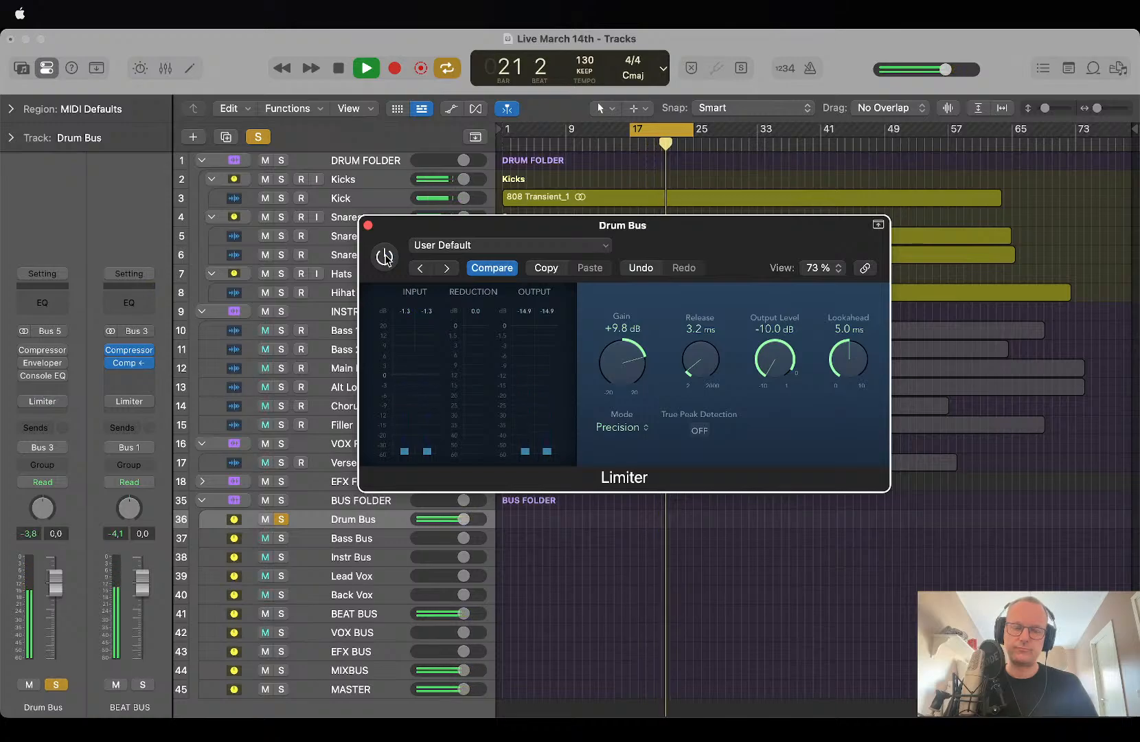
pyautogui.press('space')
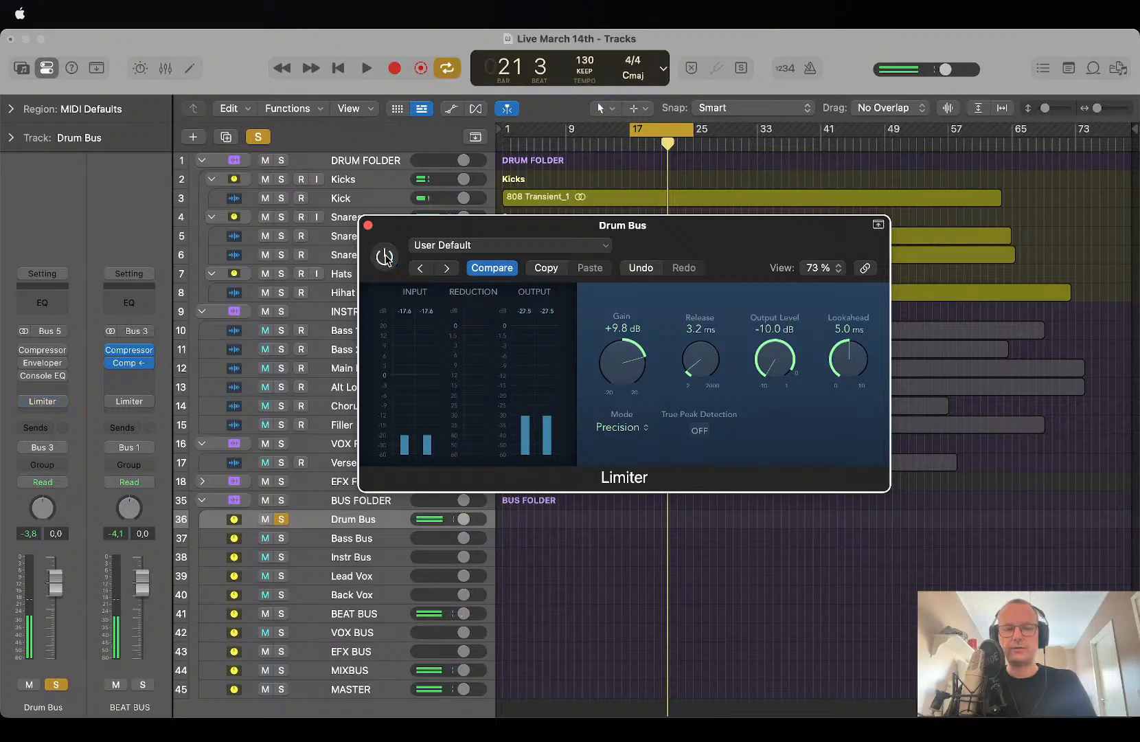
pyautogui.press('space')
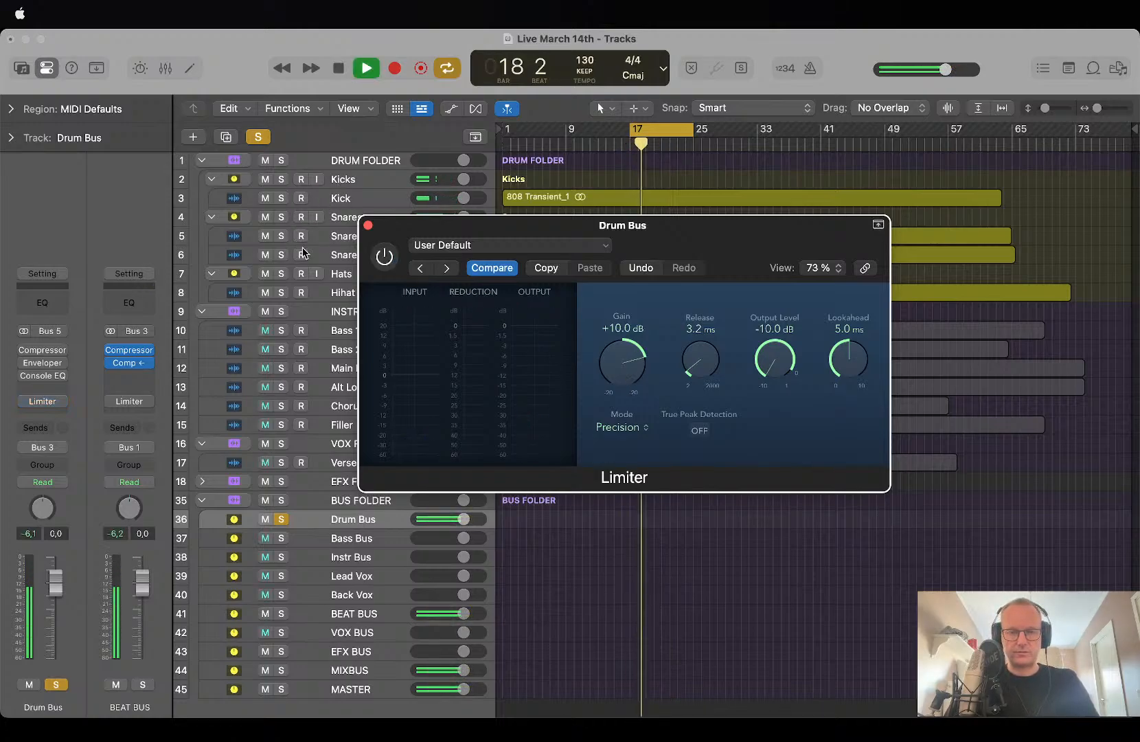
pyautogui.click(387, 263)
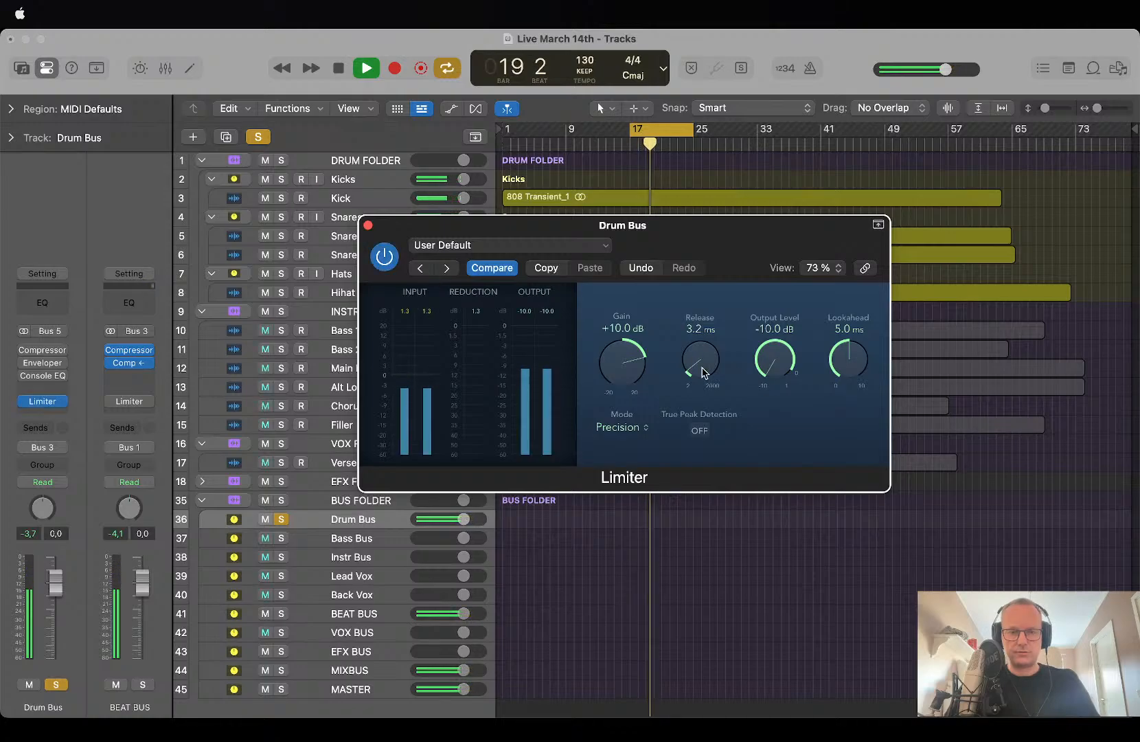
# Raise the Limiter's gain to +12.2 dB and check the Drum Bus peak level with the Limiter active and bypassed.
pyautogui.moveTo(621, 369); pyautogui.dragTo(617, 361)
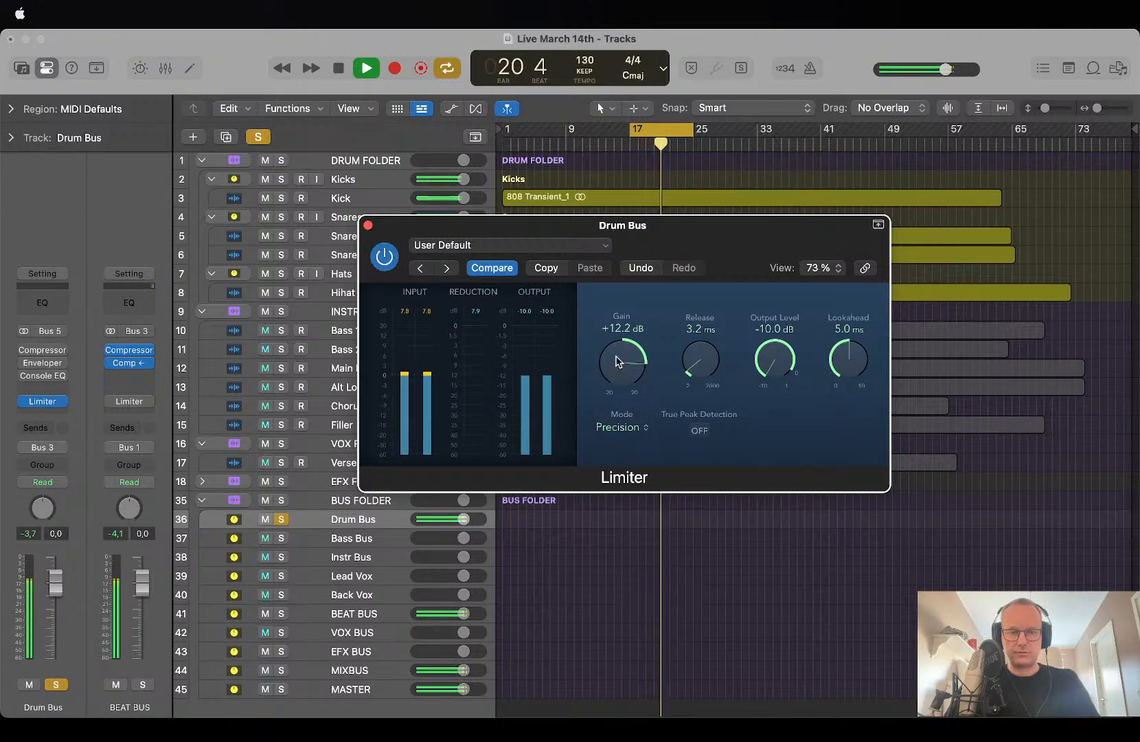
pyautogui.click(33, 535)
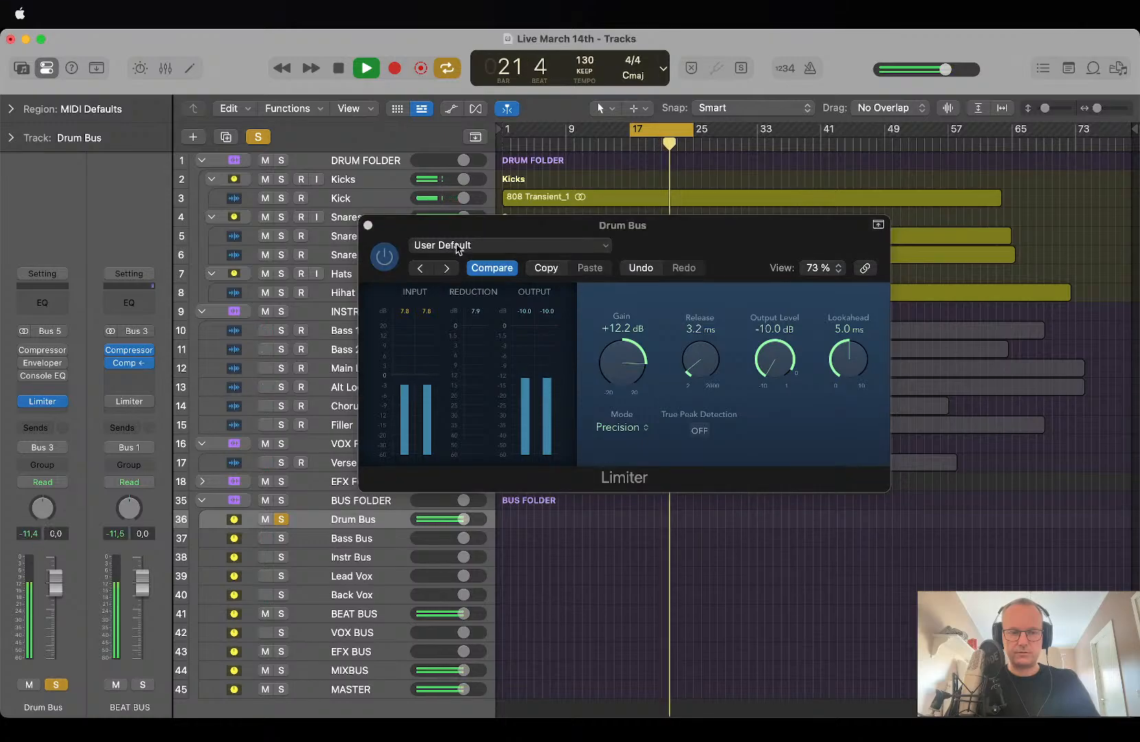
pyautogui.click(385, 255)
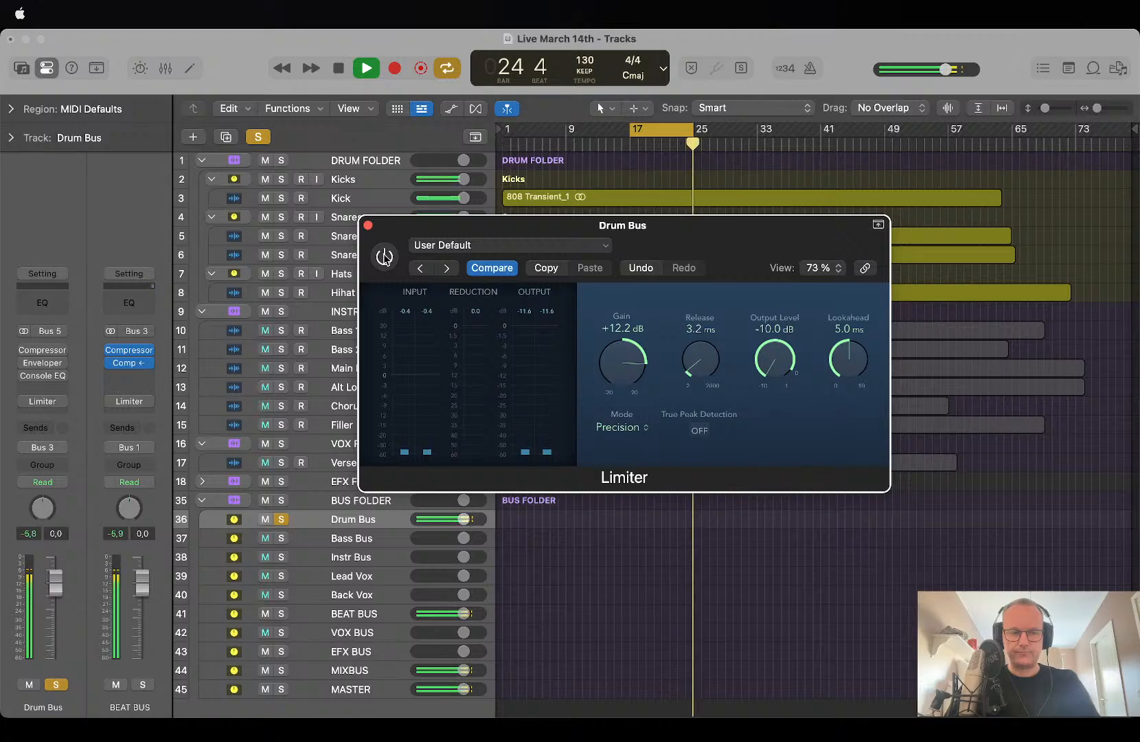
pyautogui.click(385, 255)
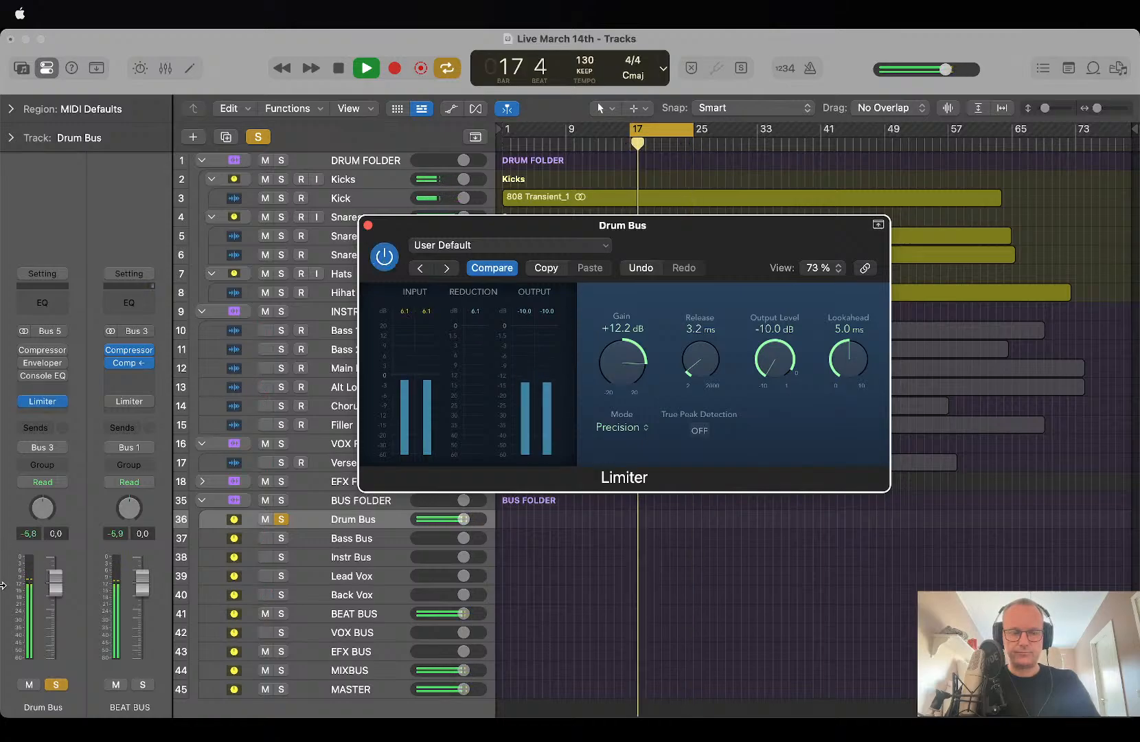
pyautogui.click(29, 534)
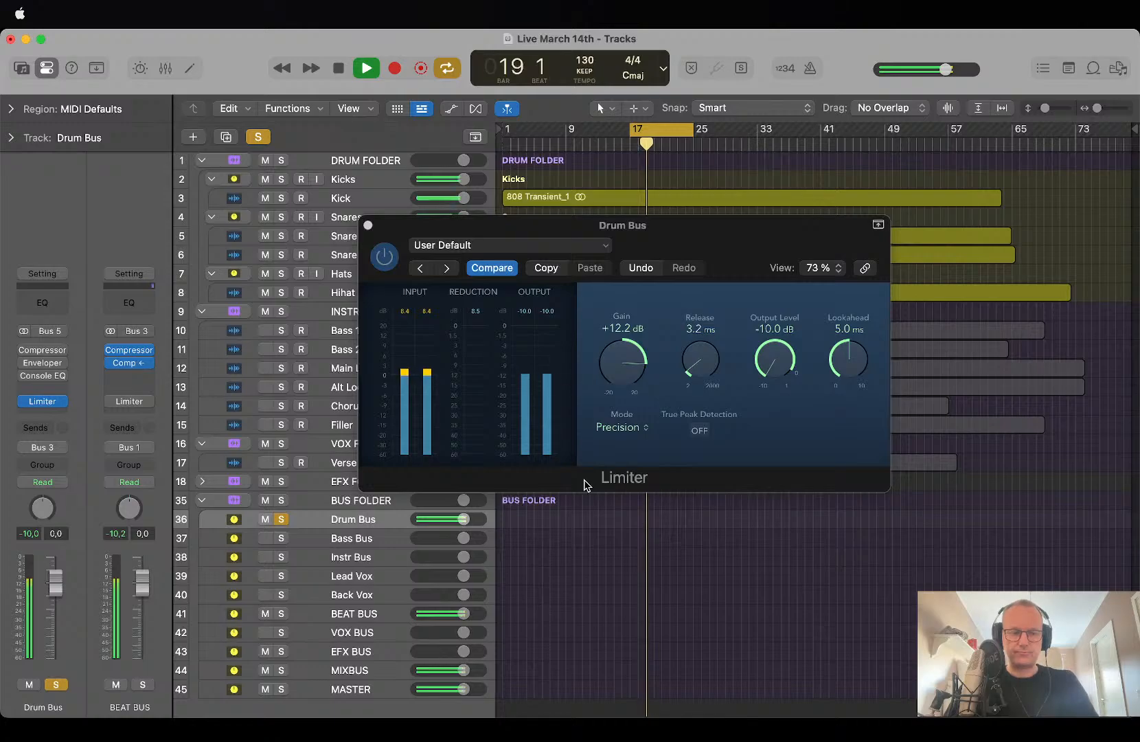
pyautogui.press('space')
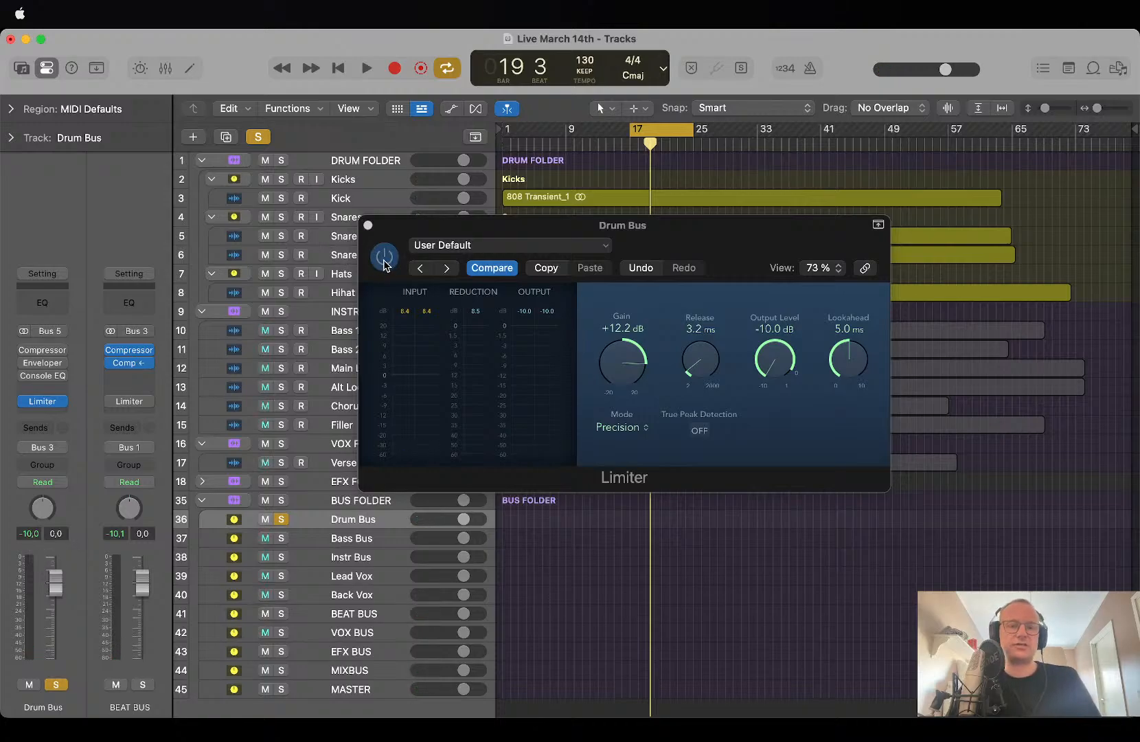
# Play the drums with the Limiter bypassed and re-enabled, resetting the peak reading for comparison, and close the plug-in window.
pyautogui.click(385, 258)
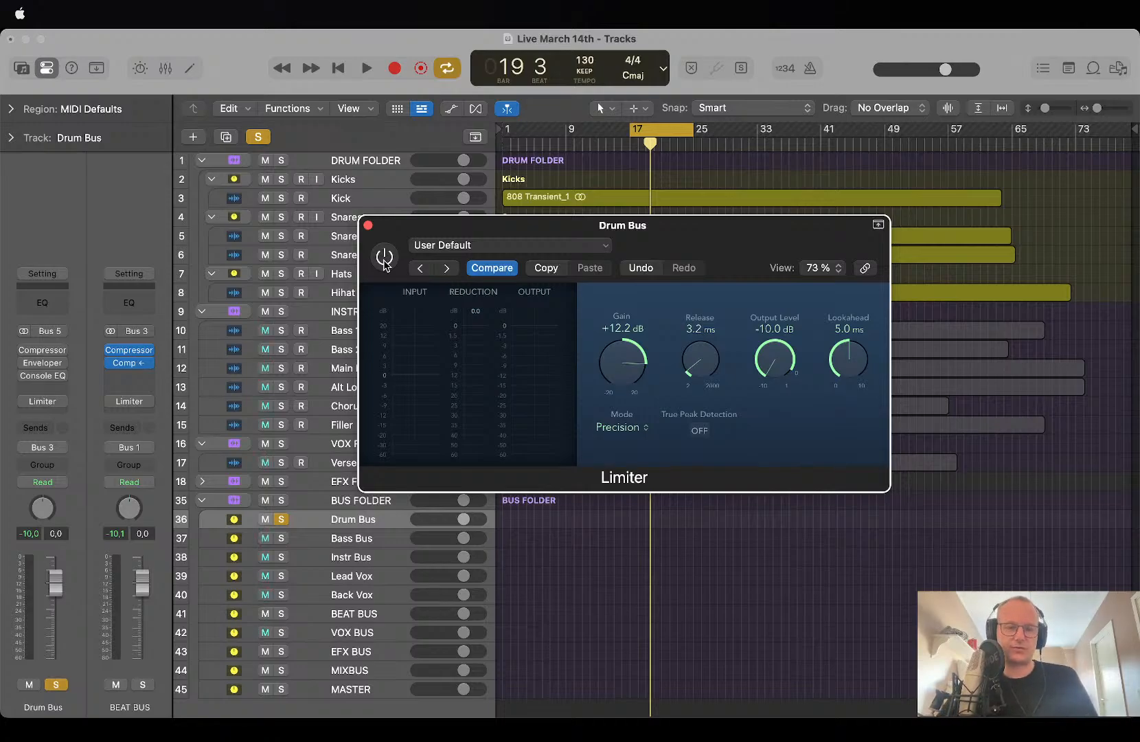
pyautogui.press('space')
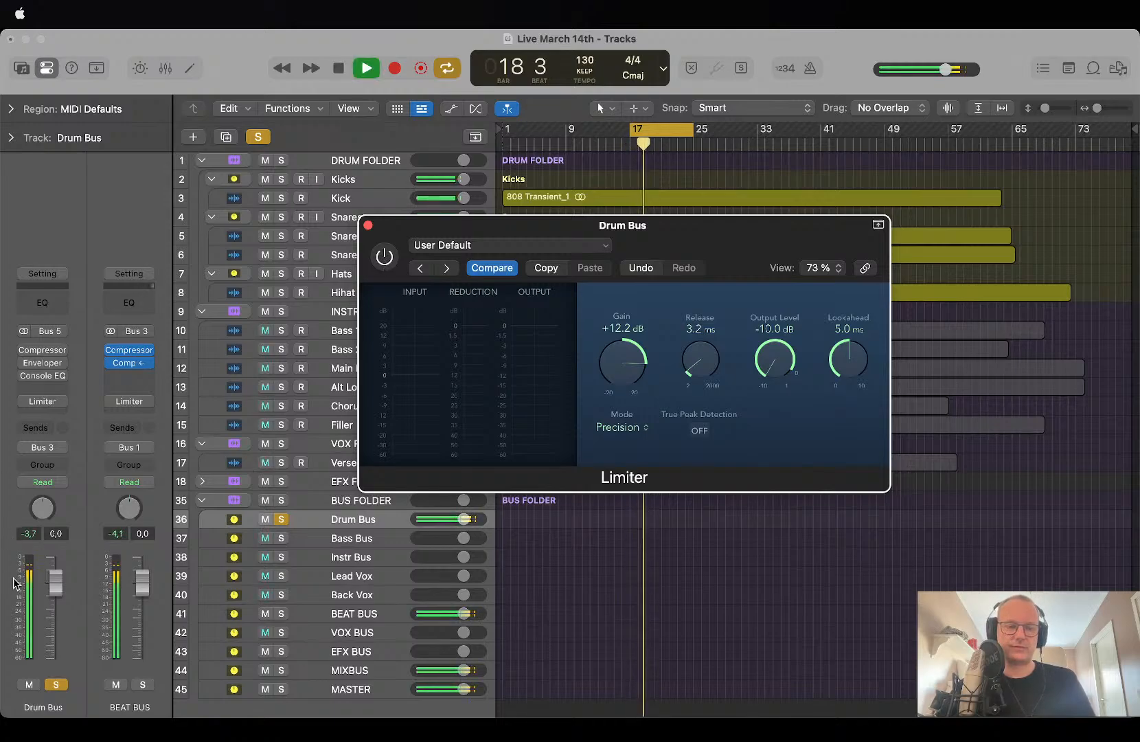
pyautogui.click(385, 257)
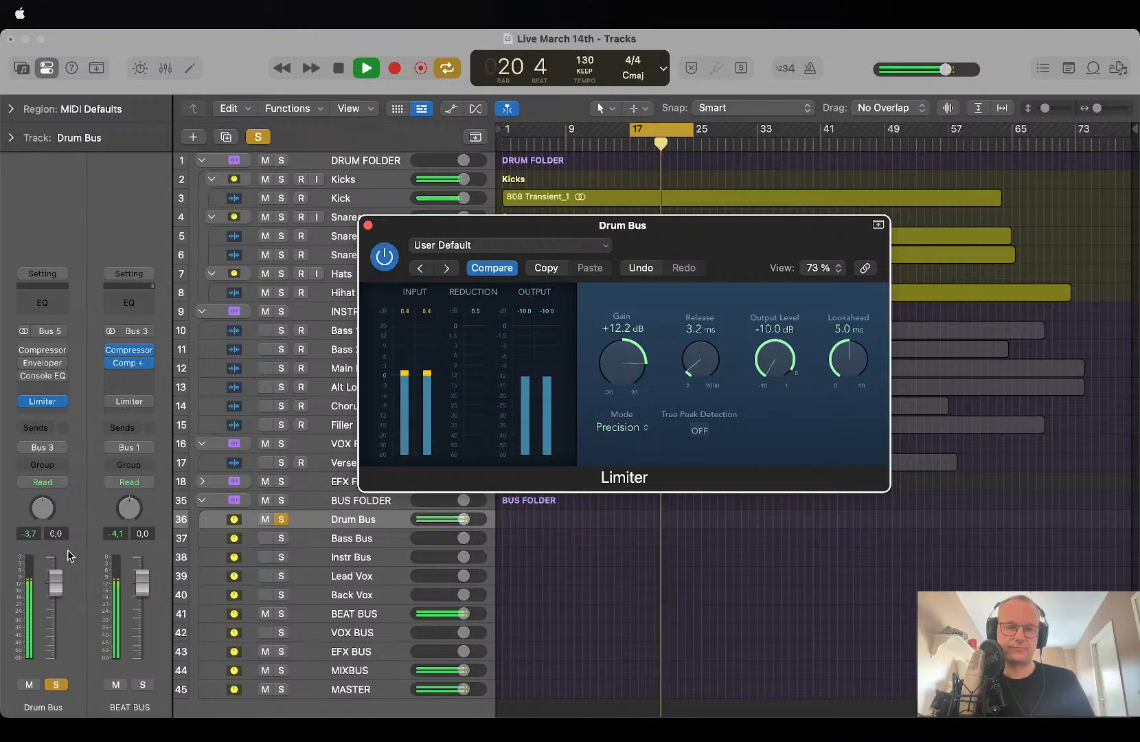
pyautogui.click(26, 535)
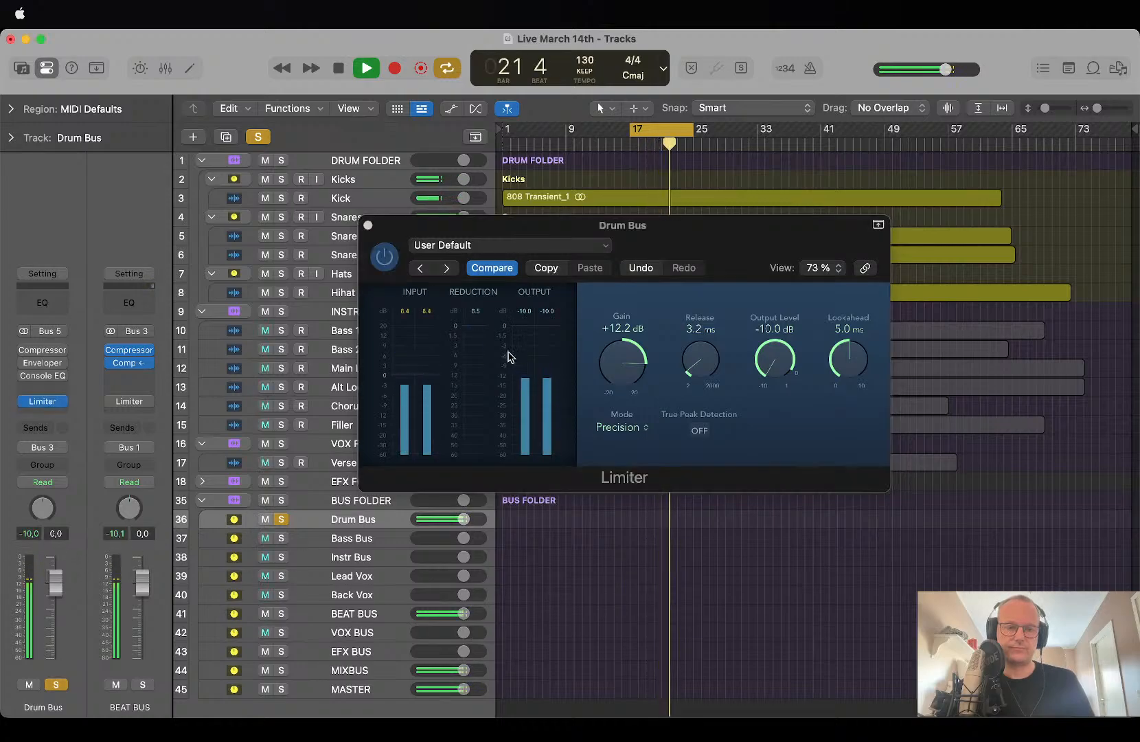
pyautogui.press('space')
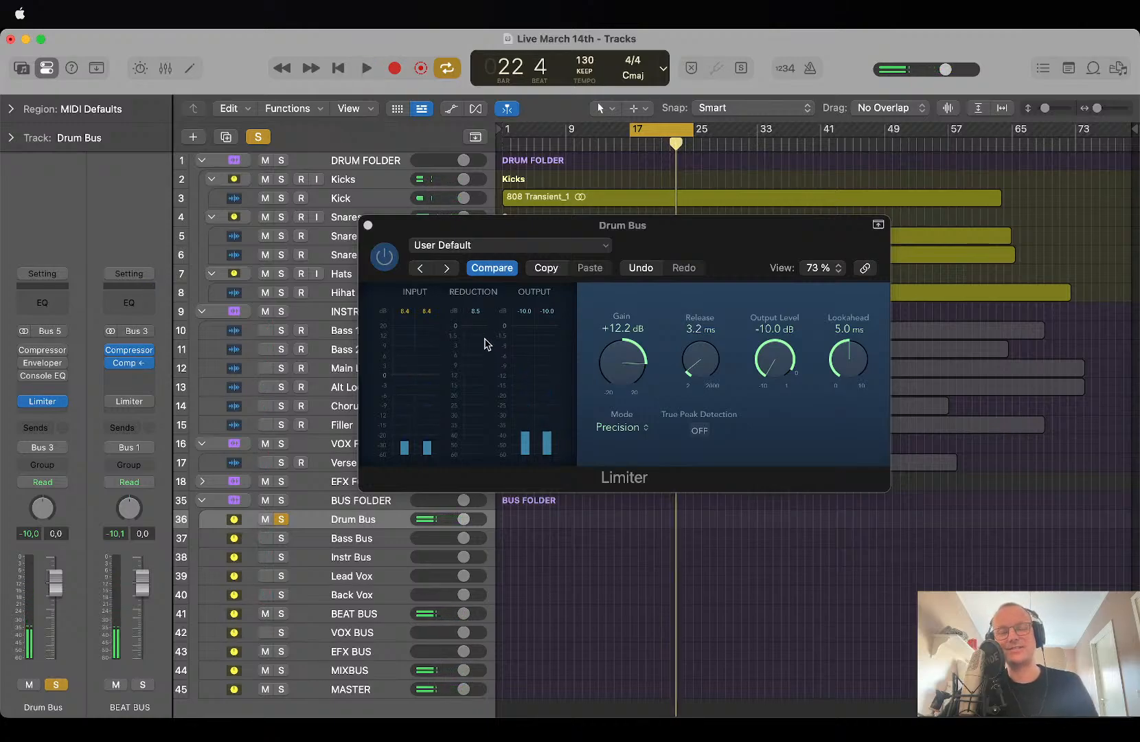
pyautogui.click(368, 225)
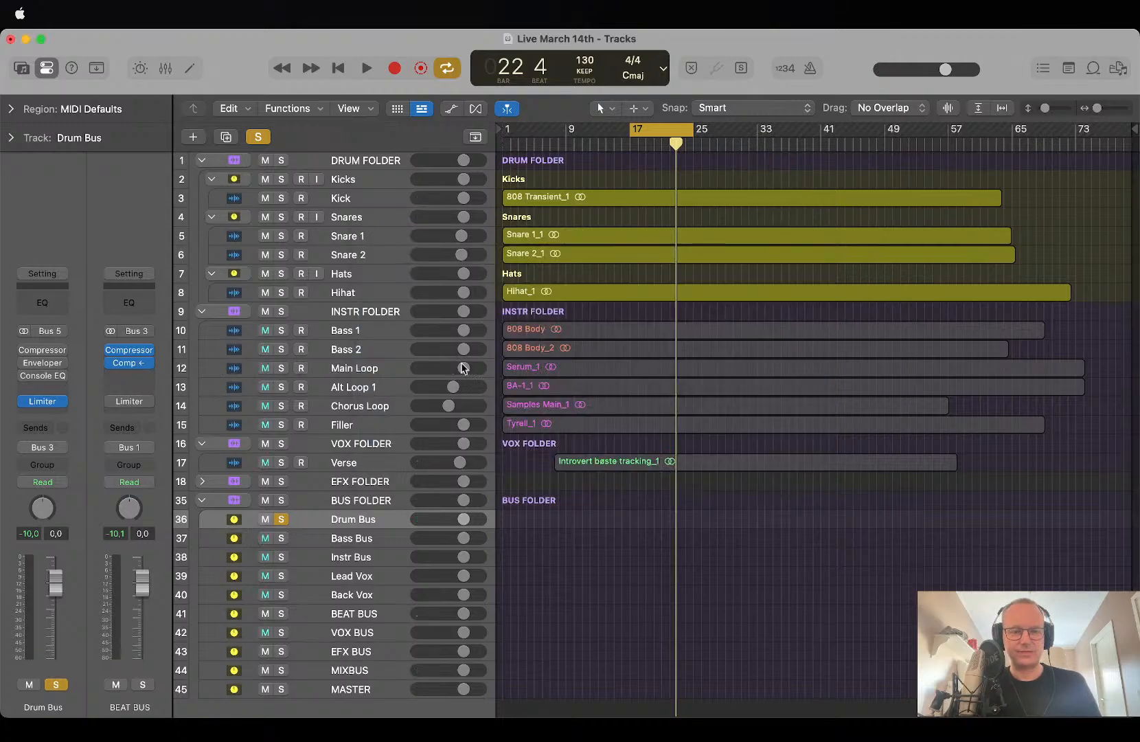
pyautogui.moveTo(54, 380)
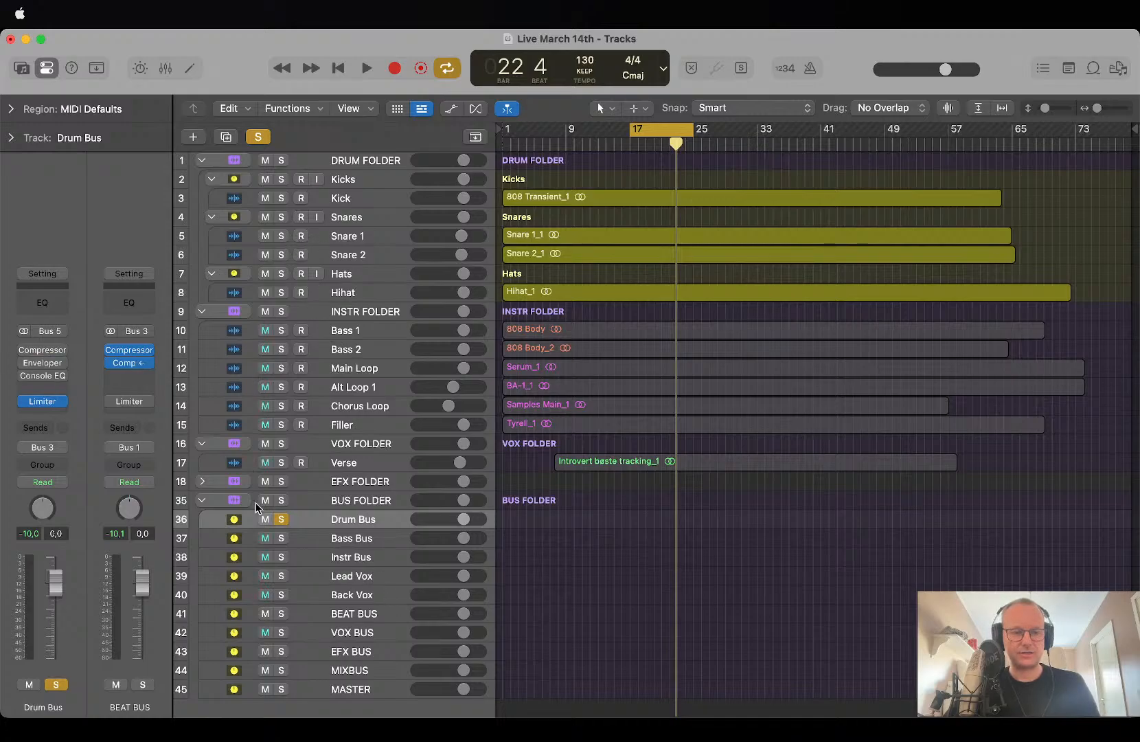
# Solo the Bass Bus in place of the Drum Bus and start playback of the cycled section.
pyautogui.click(281, 520)
pyautogui.click(281, 538)
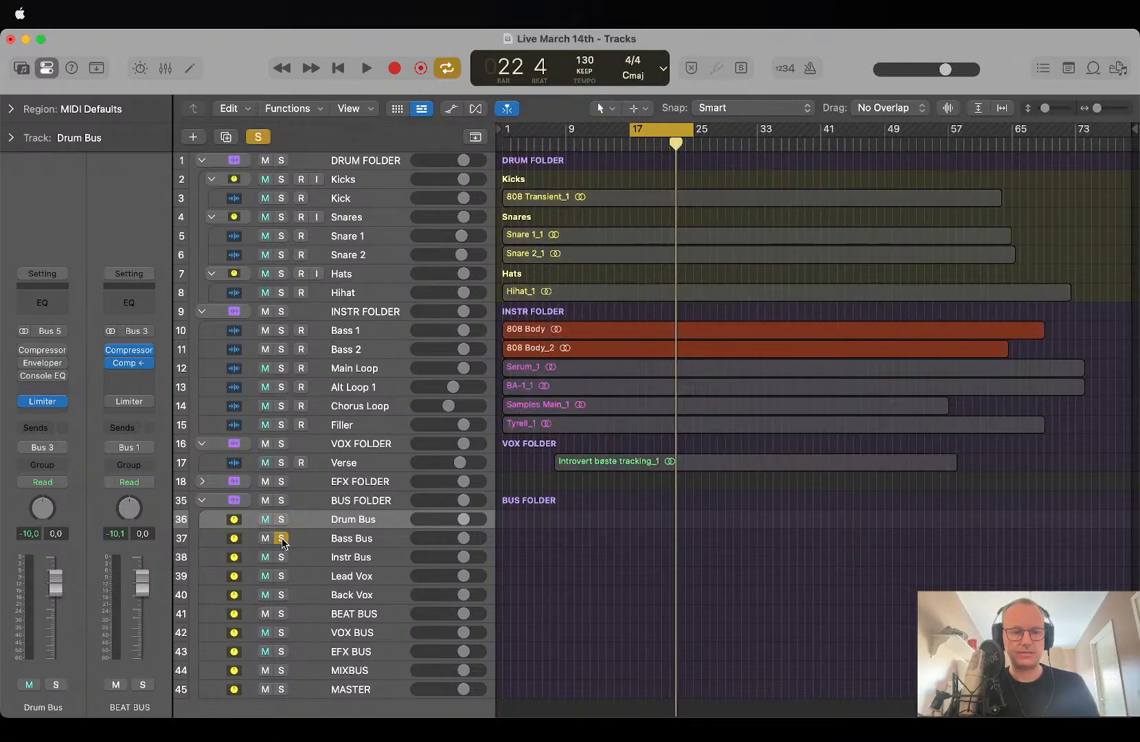
pyautogui.press('space')
# Examine the Bass 1 and Bass 2 waveforms closely while the soloed bass plays, and stop playback.
pyautogui.press('super+Down')
pyautogui.press('super+Down')
pyautogui.press('super+Down')
pyautogui.press('super+Down')
pyautogui.press('super+Down')
pyautogui.press('super+Down')
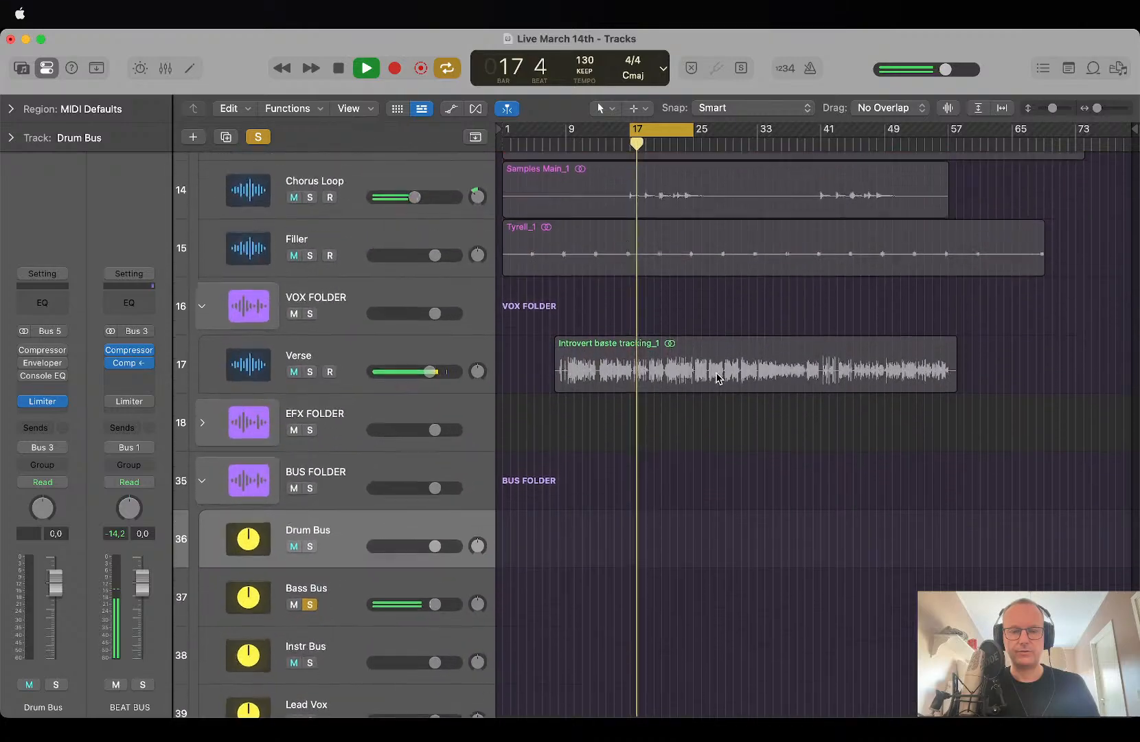
pyautogui.press('super+Right')
pyautogui.press('super+Right')
pyautogui.press('super+Right')
pyautogui.scroll(8, 716, 379)
pyautogui.scroll(3, 716, 379)
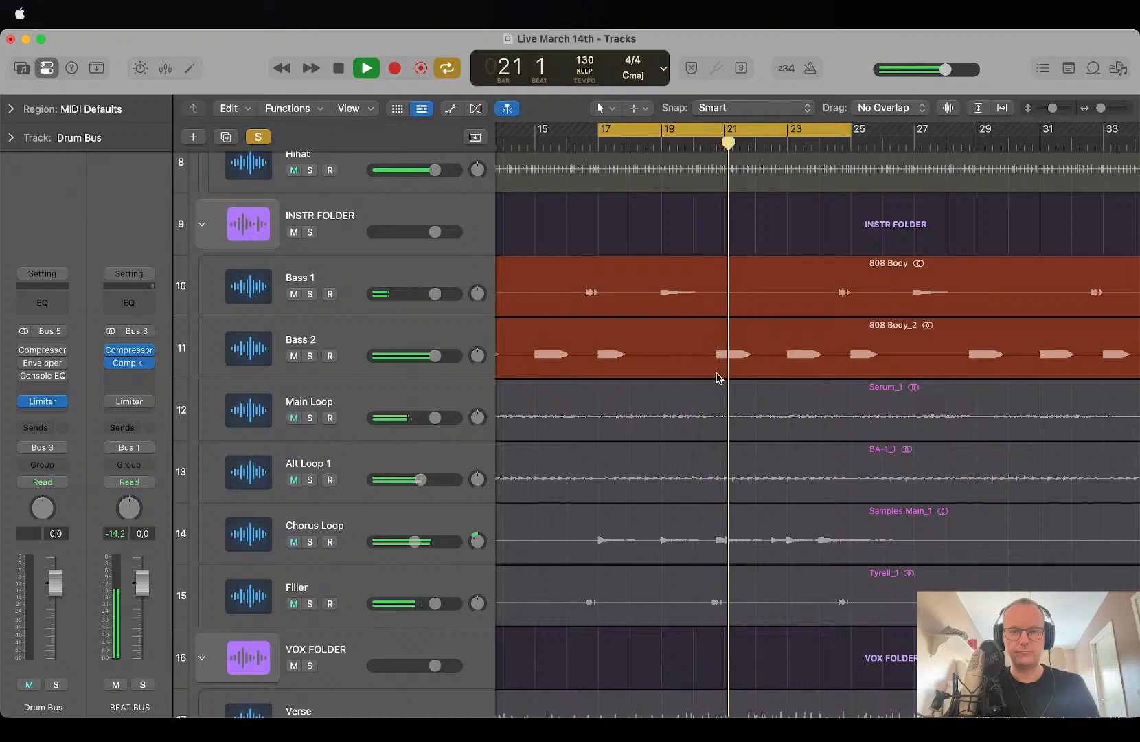
pyautogui.scroll(-5, 716, 378)
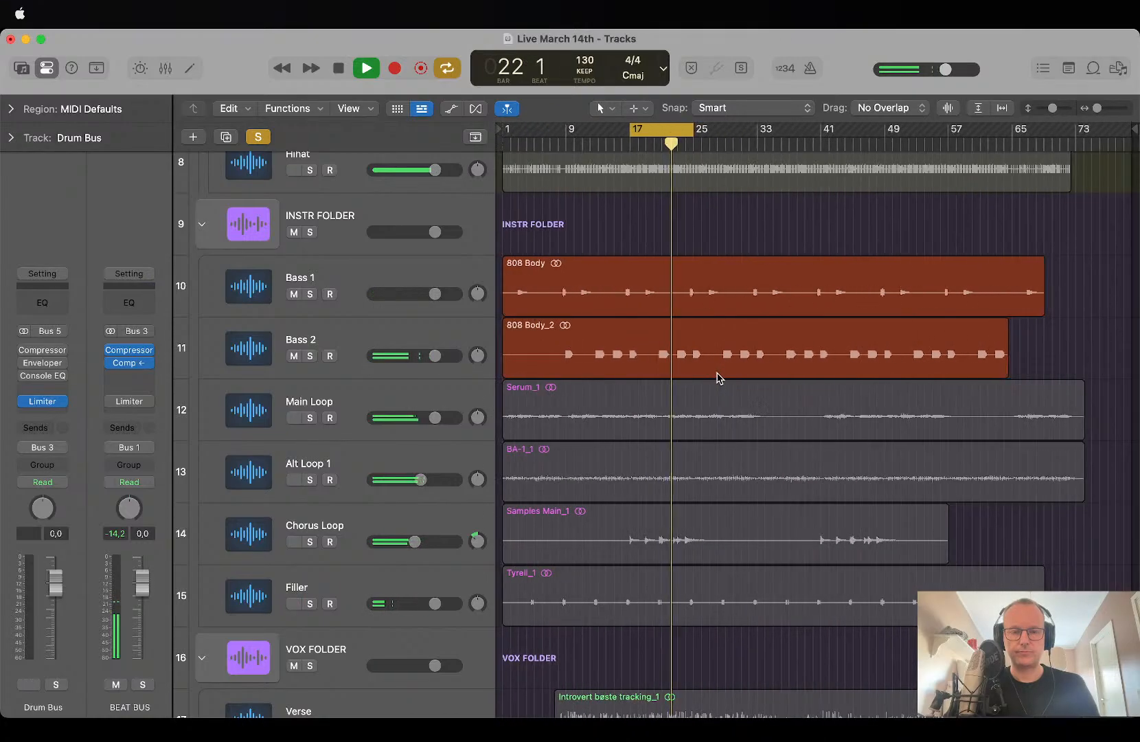
pyautogui.scroll(4, 715, 379)
pyautogui.click(321, 382)
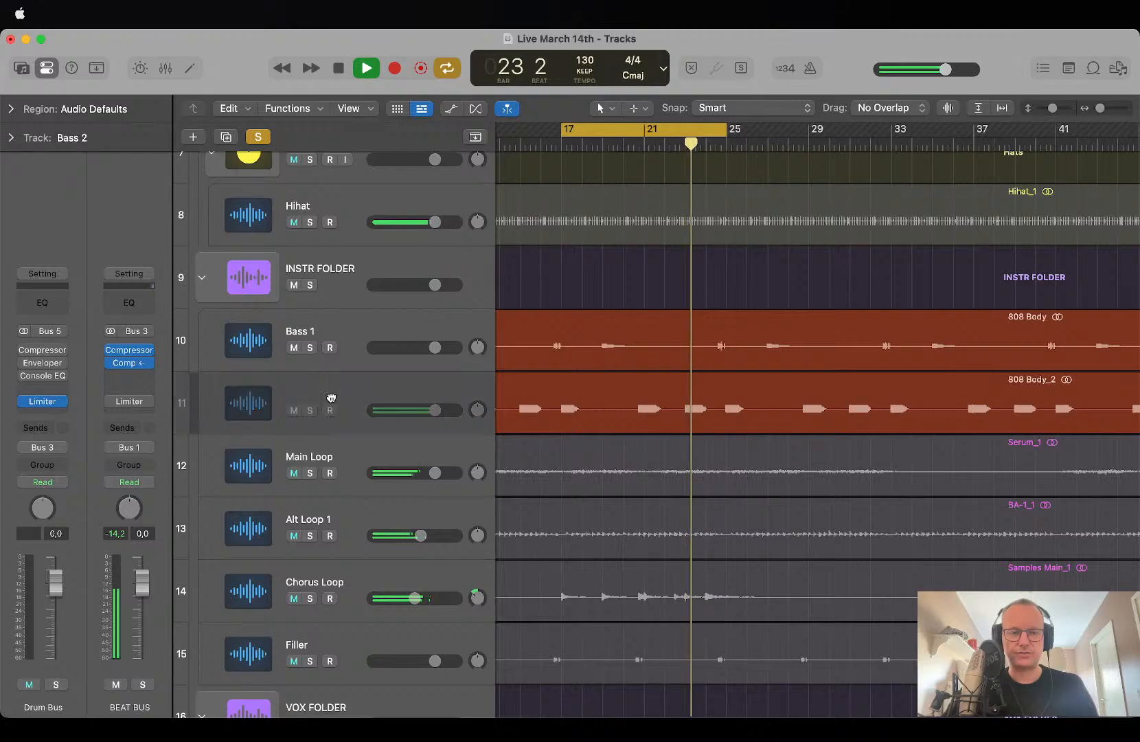
pyautogui.click(533, 421)
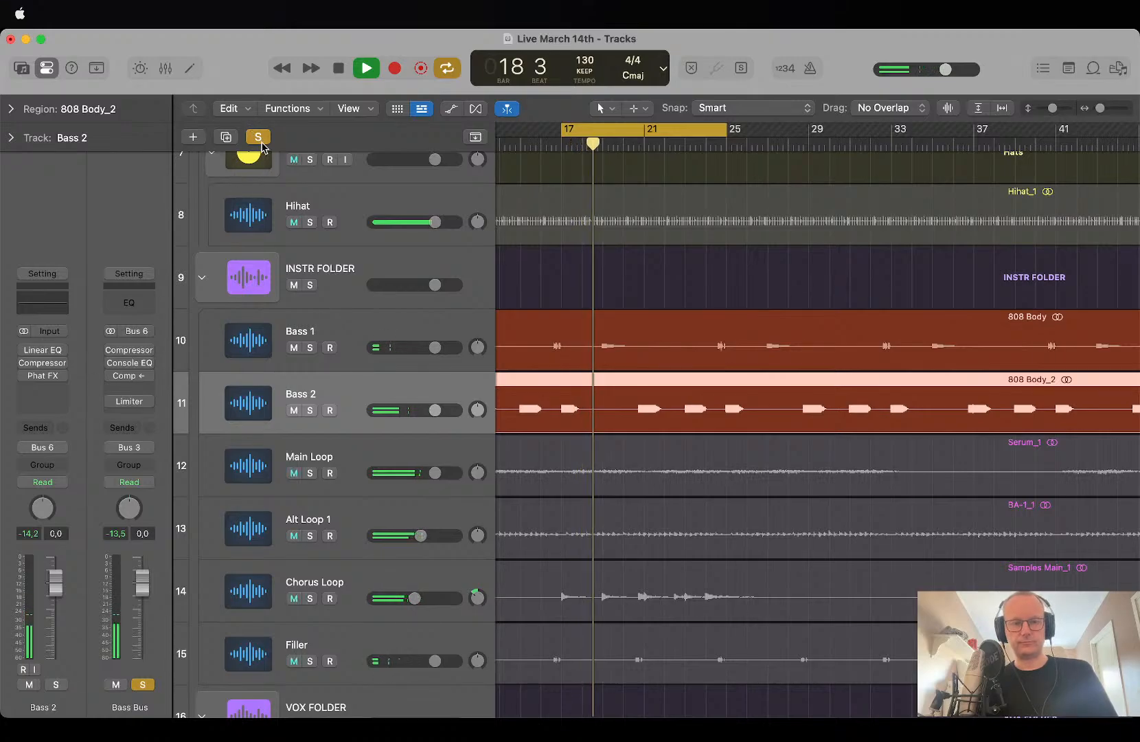
pyautogui.press('space')
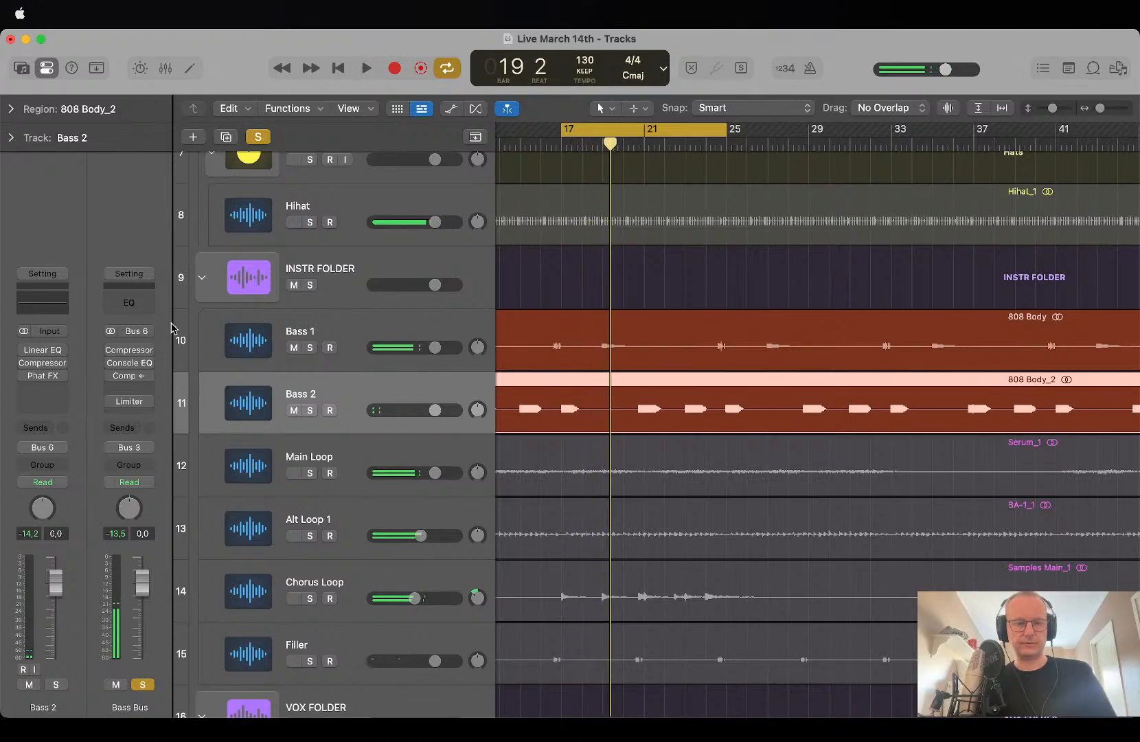
# Select the Bass Bus and activate its first Compressor, the Classic VCA model.
pyautogui.press('super+Up')
pyautogui.press('super+Up')
pyautogui.press('super+Up')
pyautogui.press('super+Up')
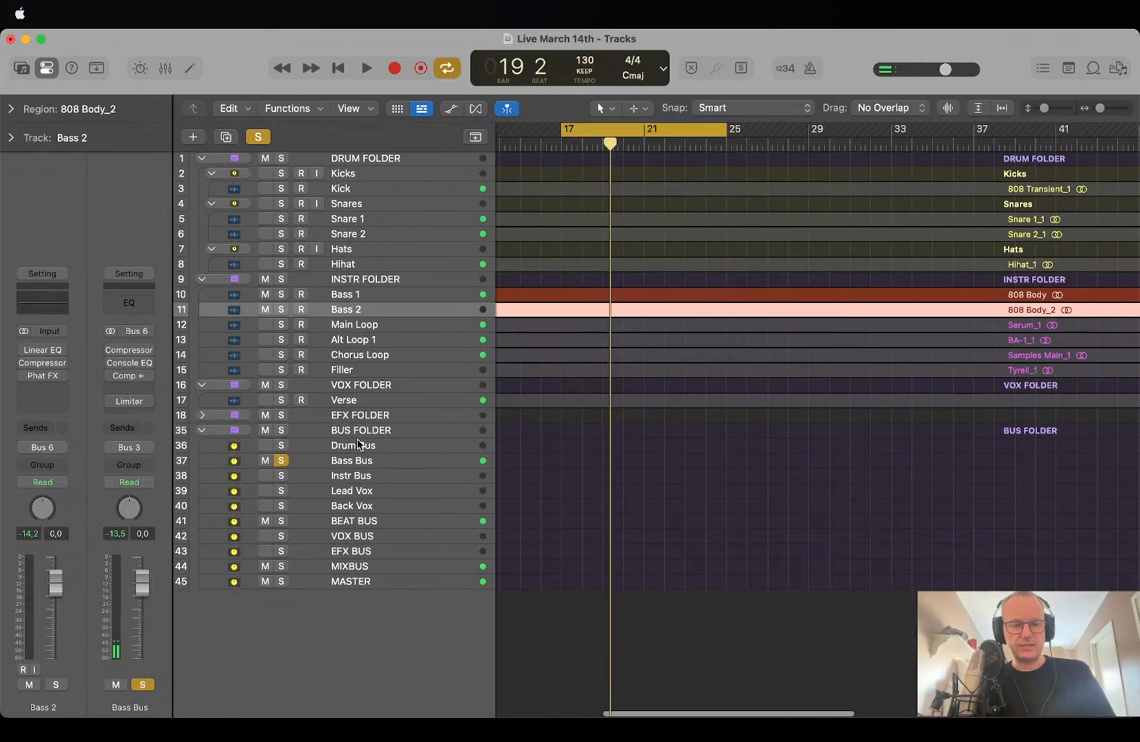
pyautogui.click(380, 466)
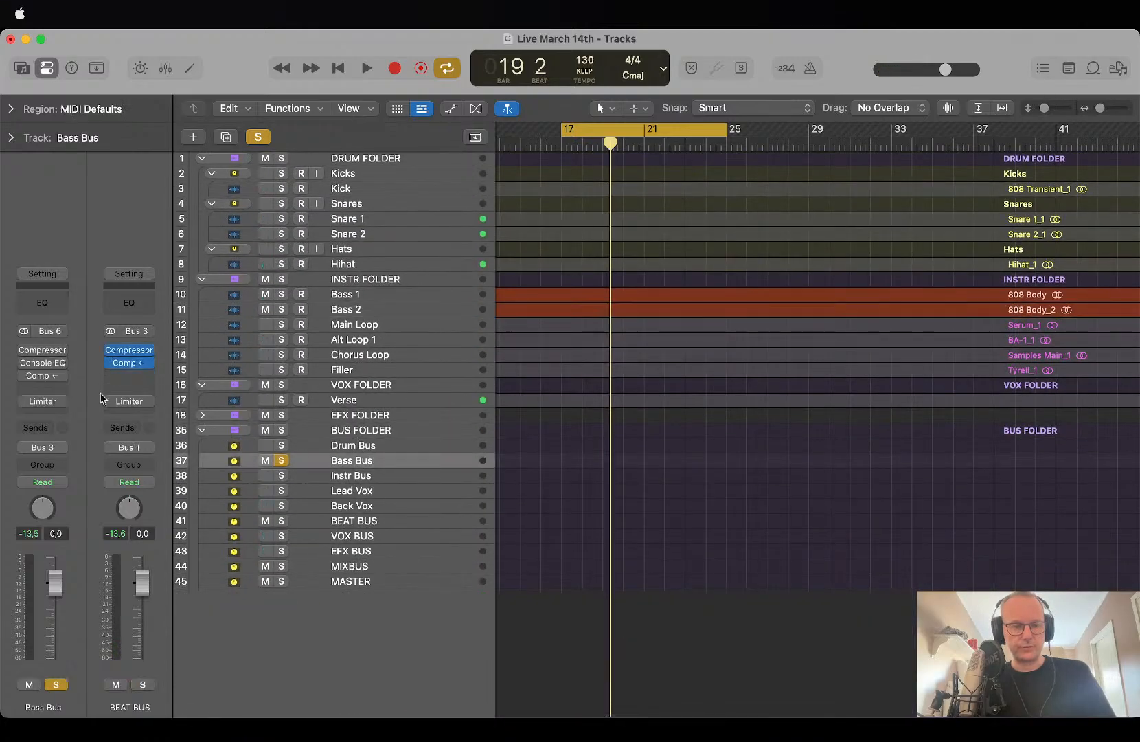
pyautogui.click(43, 352)
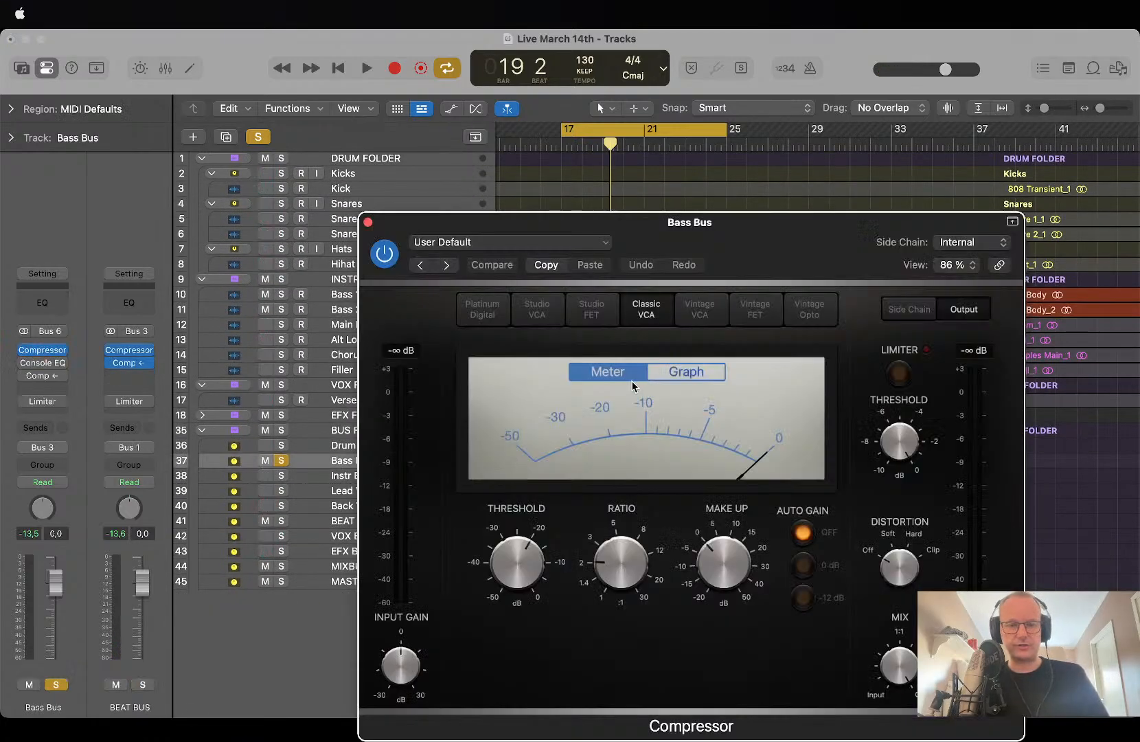
# Lower the Classic VCA Compressor's threshold to -19.0 dB while the bass plays, and close the plug-in window.
pyautogui.moveTo(538, 560); pyautogui.dragTo(533, 549)
pyautogui.press('space')
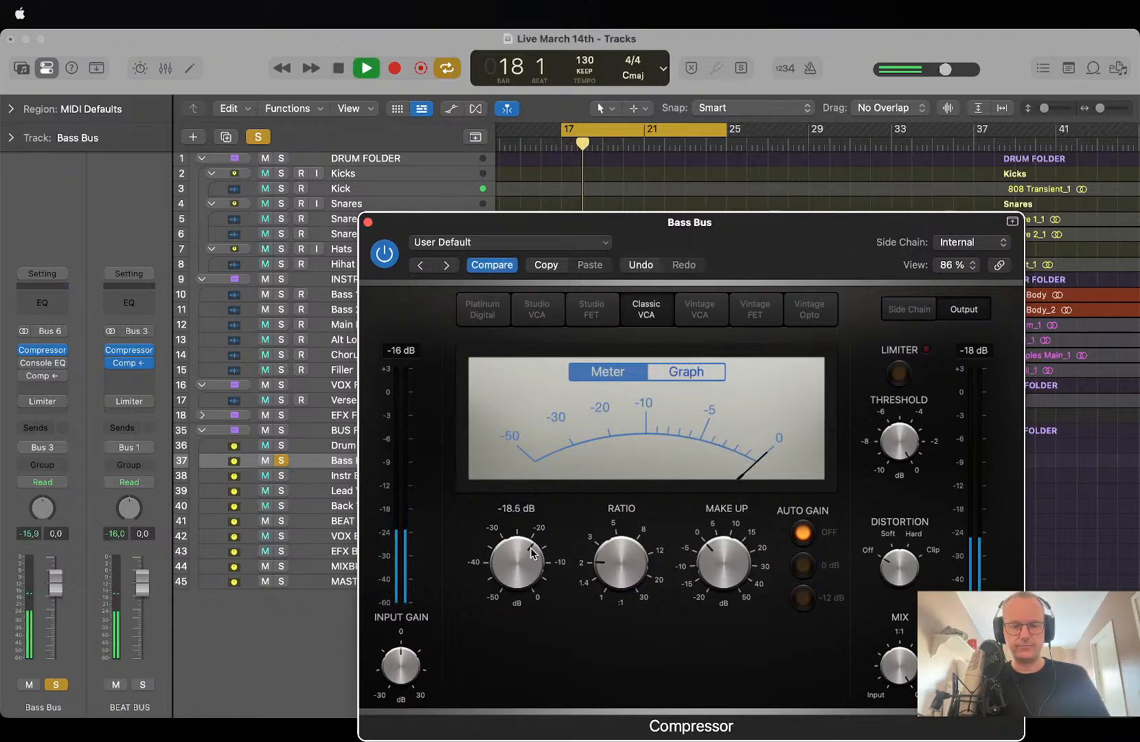
pyautogui.moveTo(533, 550); pyautogui.dragTo(532, 553)
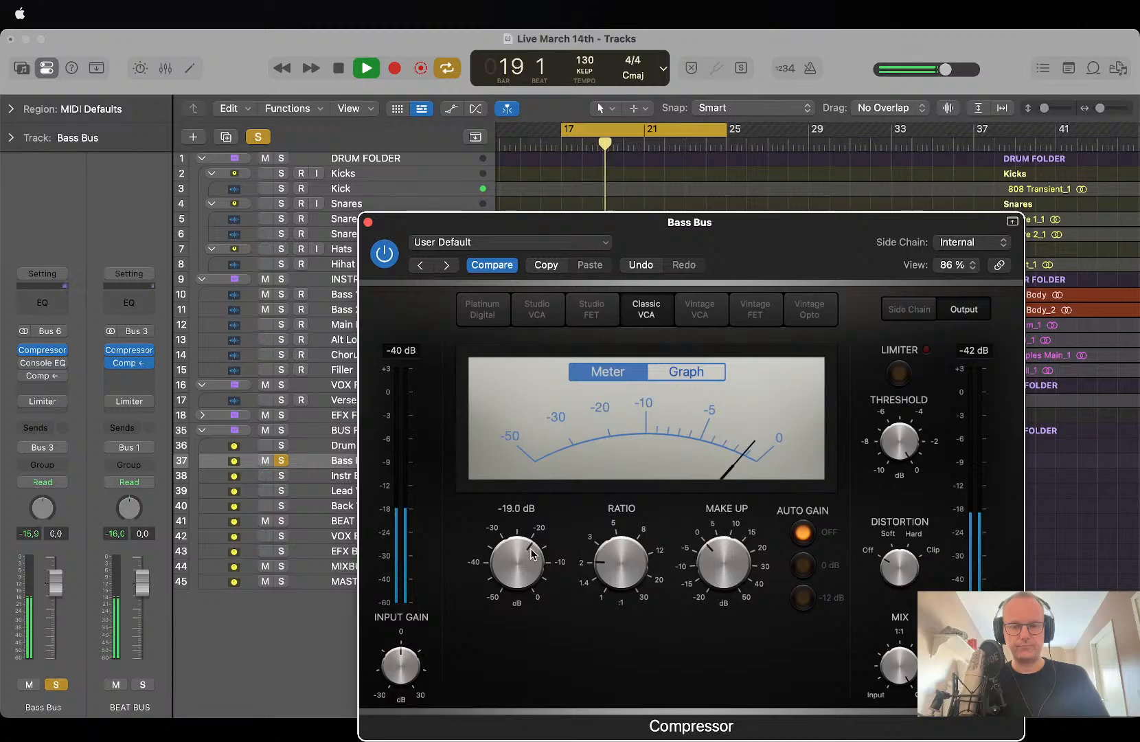
pyautogui.moveTo(643, 561)
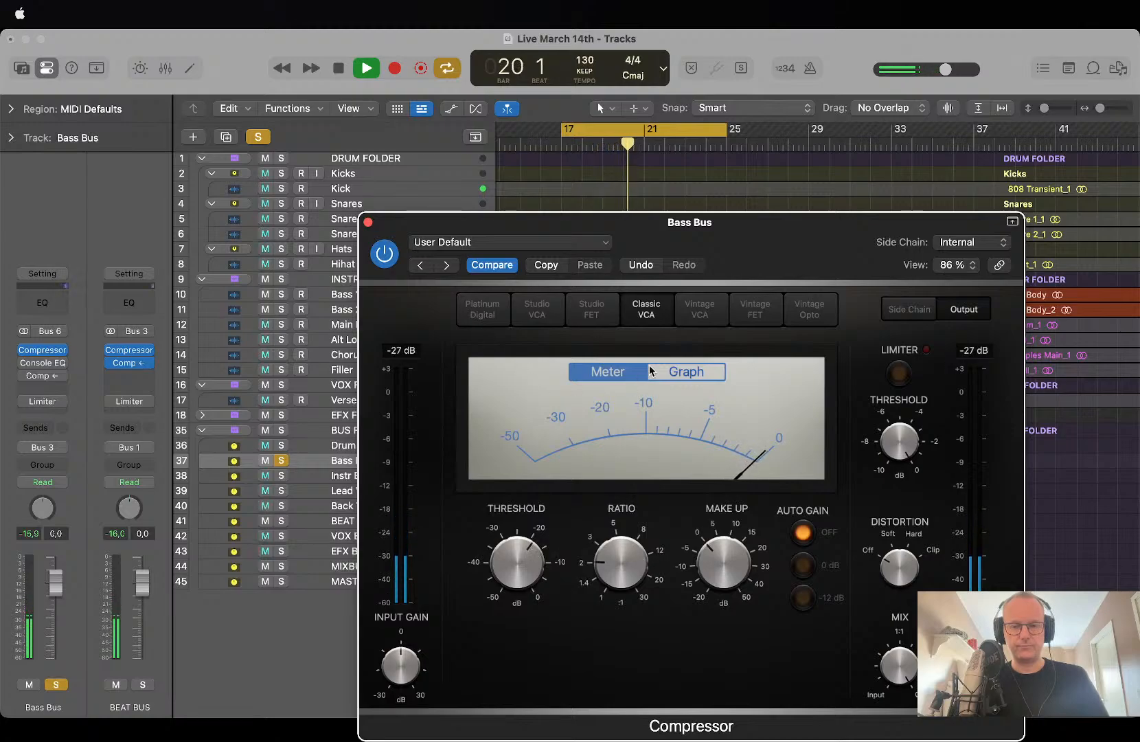
pyautogui.press('space')
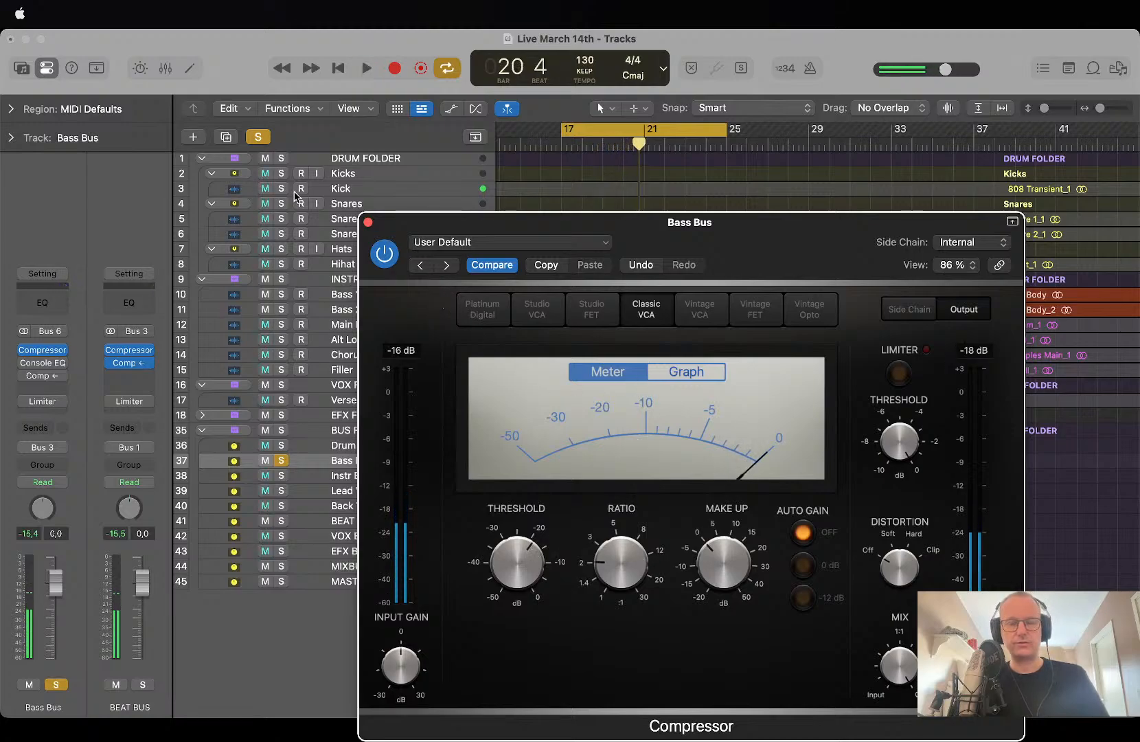
pyautogui.click(369, 222)
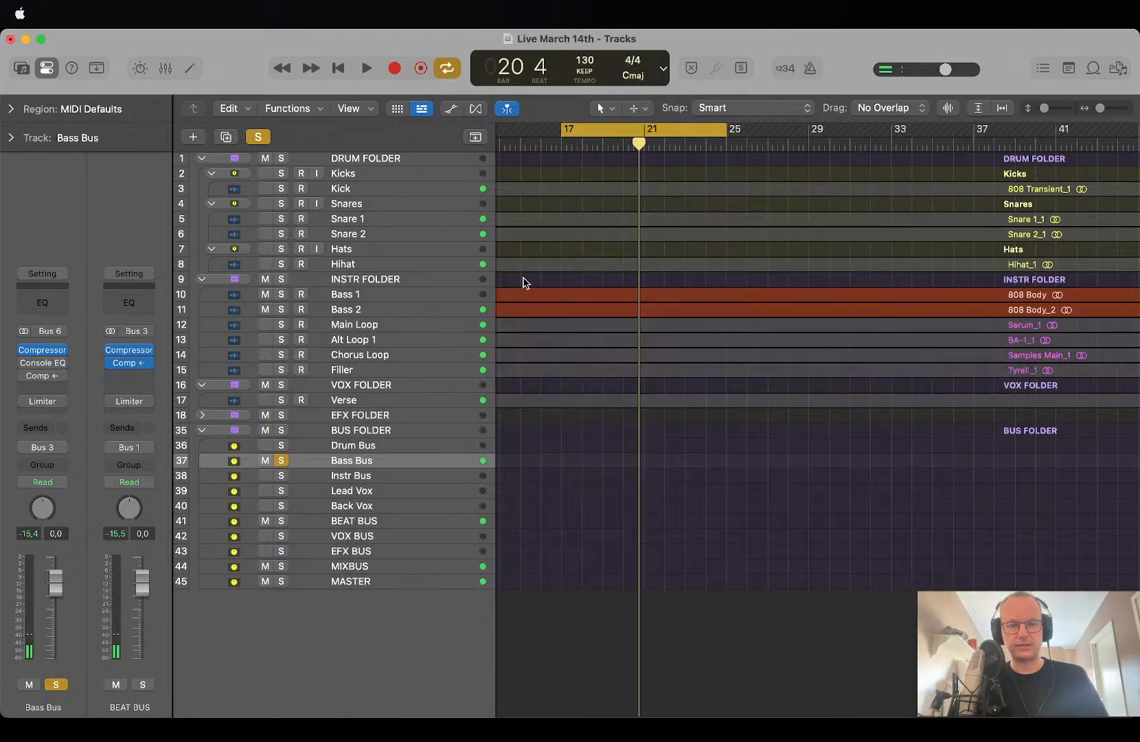
# Activate the second Compressor on the Bass Bus and check that Kick (Audio 26) is its side chain source.
pyautogui.press('super+Down')
pyautogui.press('super+Down')
pyautogui.scroll(6, 568, 252)
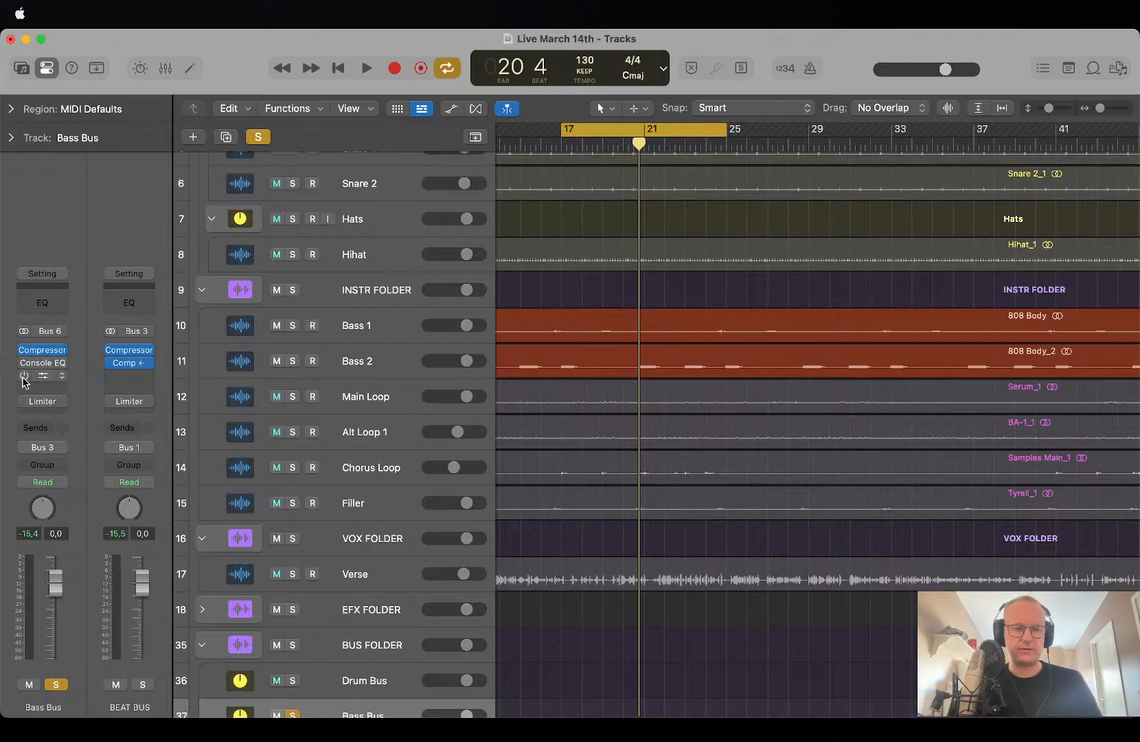
pyautogui.click(41, 377)
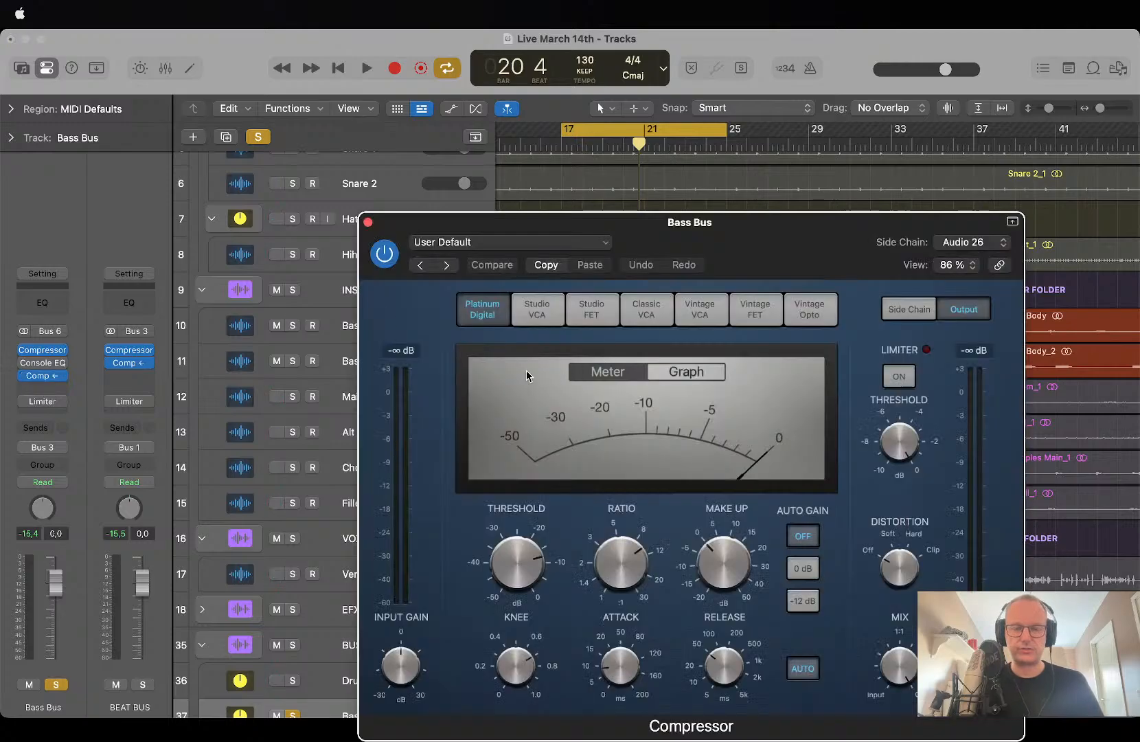
pyautogui.moveTo(761, 253); pyautogui.dragTo(644, 156)
pyautogui.click(882, 146)
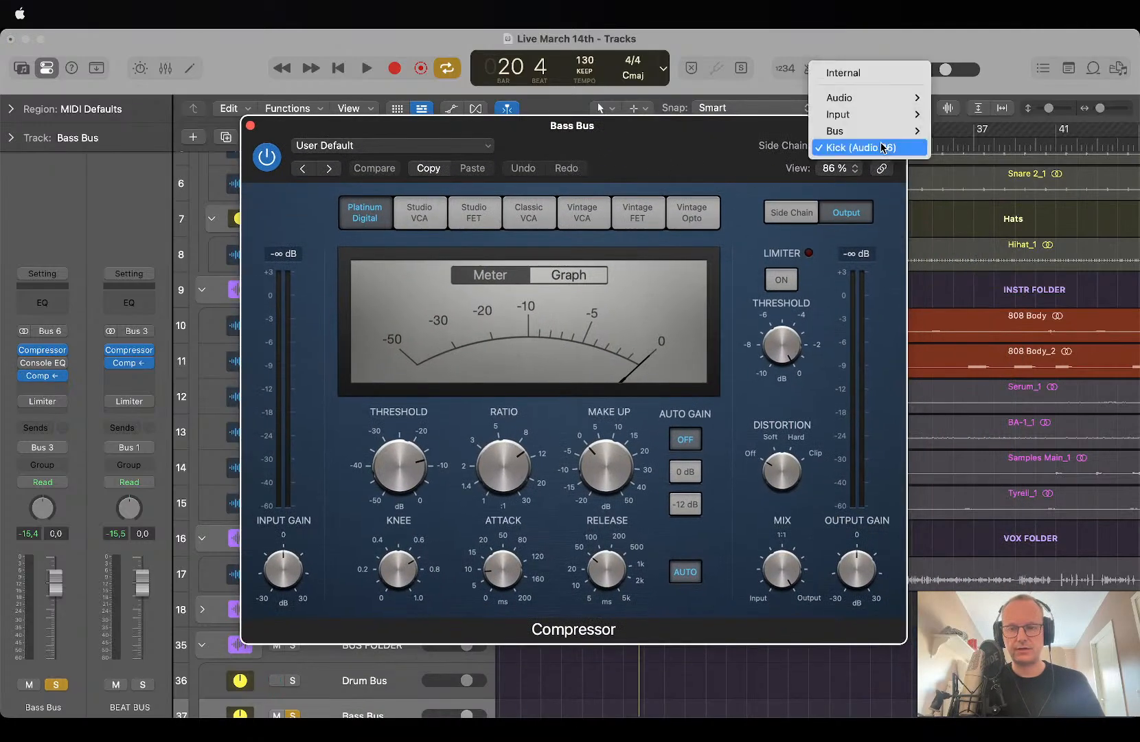
pyautogui.click(728, 150)
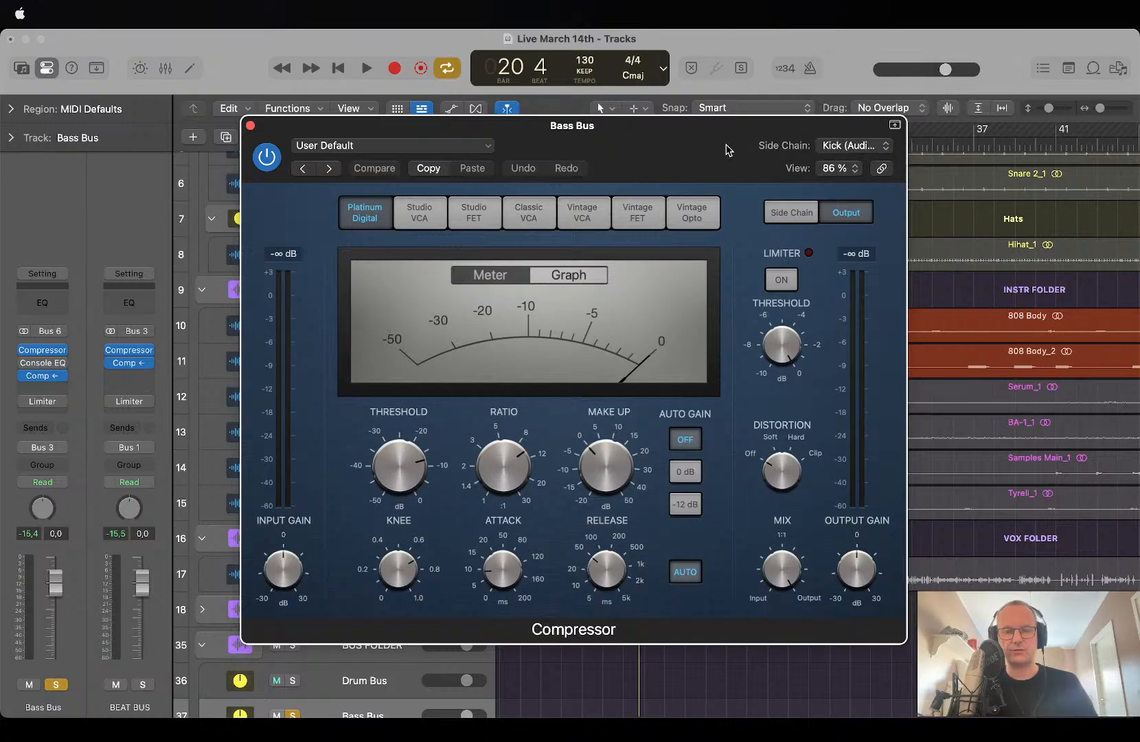
# Start playback and clear all solos to hear the bass within the full mix.
pyautogui.press('space')
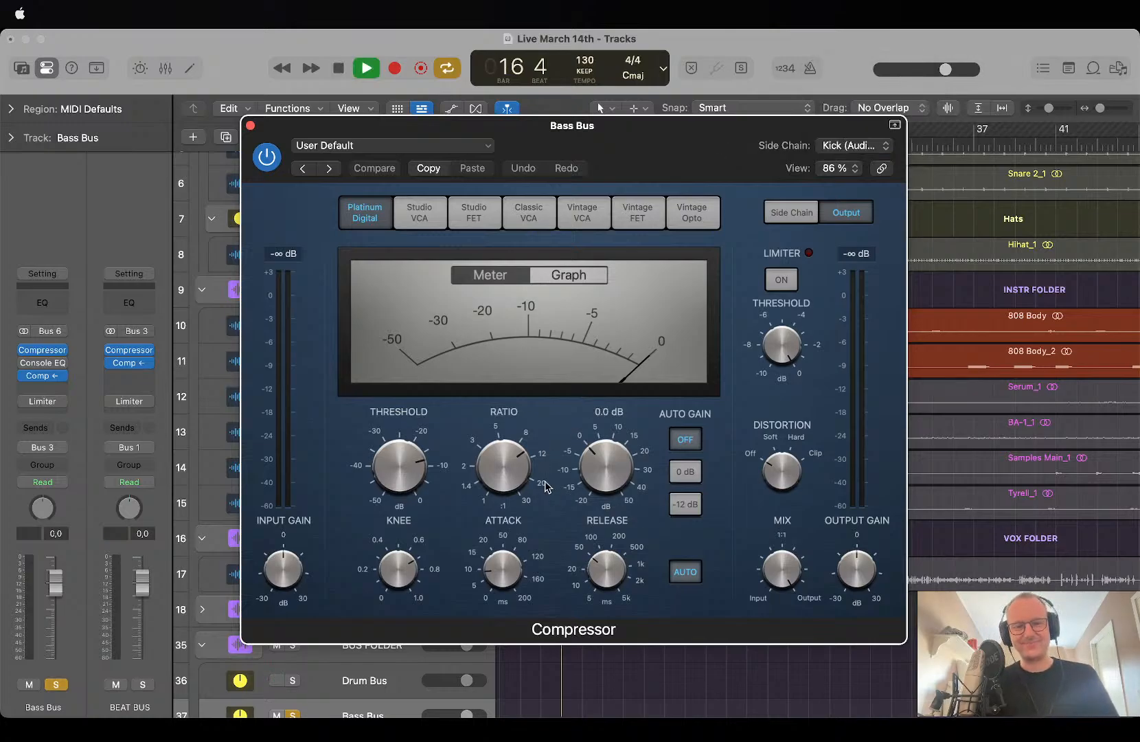
pyautogui.moveTo(605, 148); pyautogui.dragTo(637, 150)
pyautogui.click(260, 137)
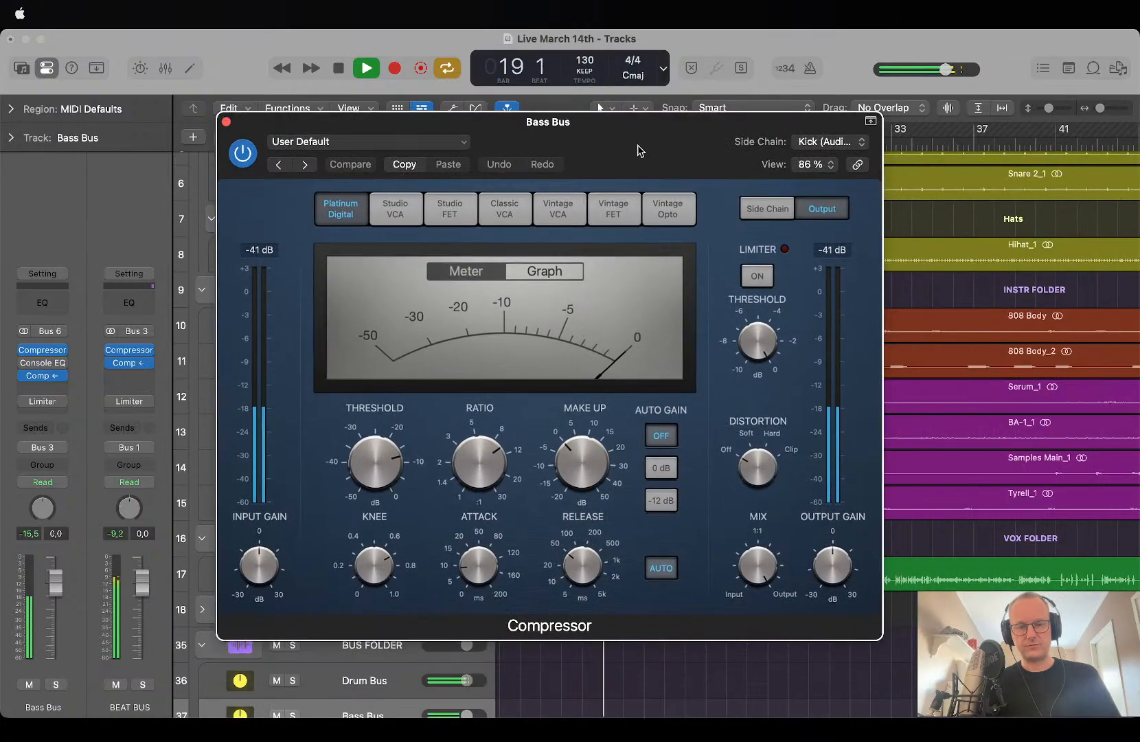
# Mute the Instr Bus, Lead Vox and Back Vox tracks while the mix plays.
pyautogui.moveTo(557, 131); pyautogui.dragTo(946, 140)
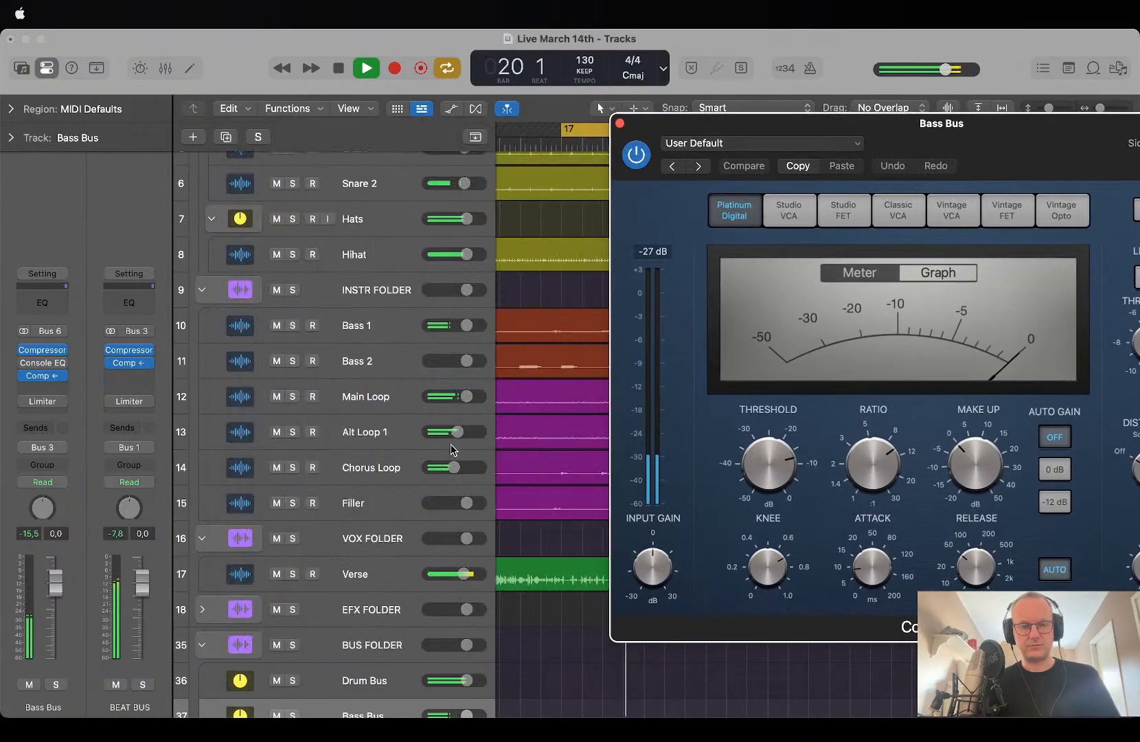
pyautogui.scroll(5, 333, 620)
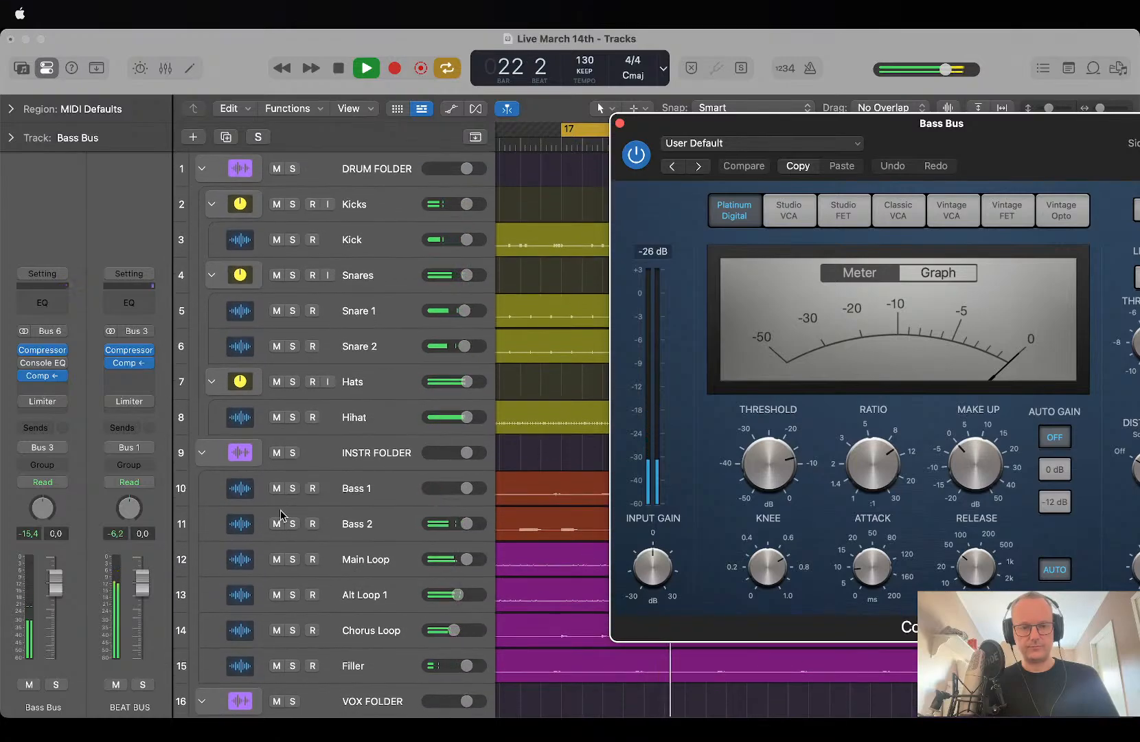
pyautogui.press('super+Up')
pyautogui.press('super+Up')
pyautogui.press('super+Up')
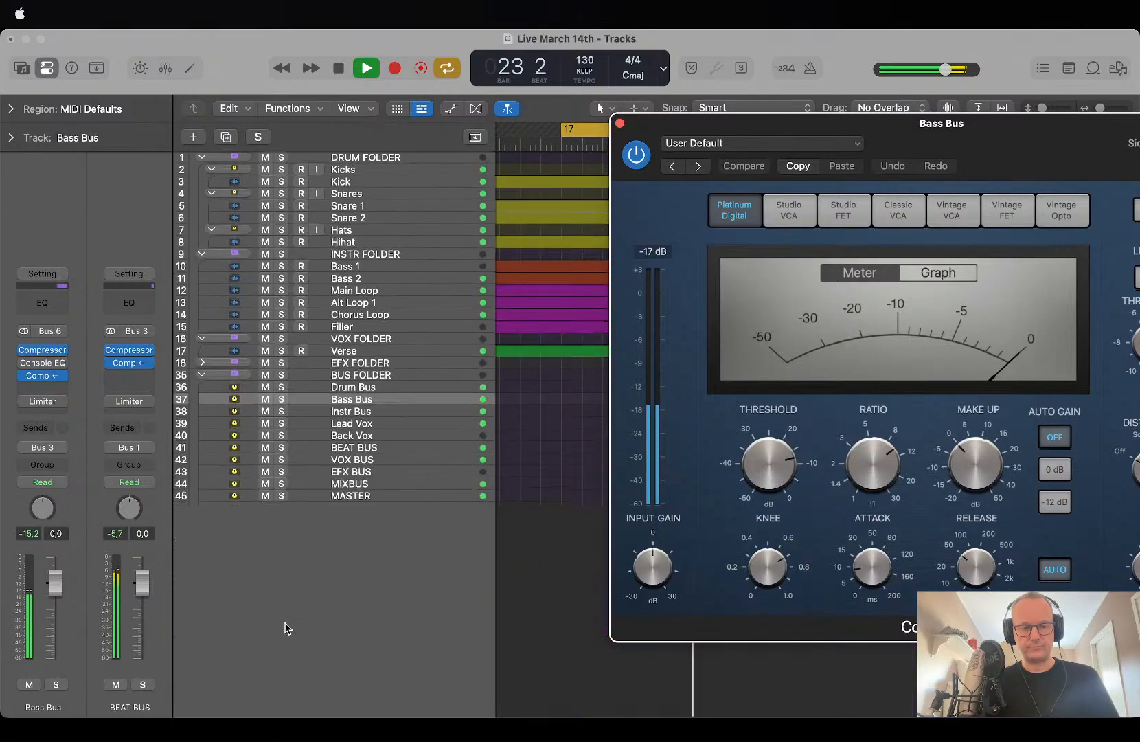
pyautogui.press('super+Up')
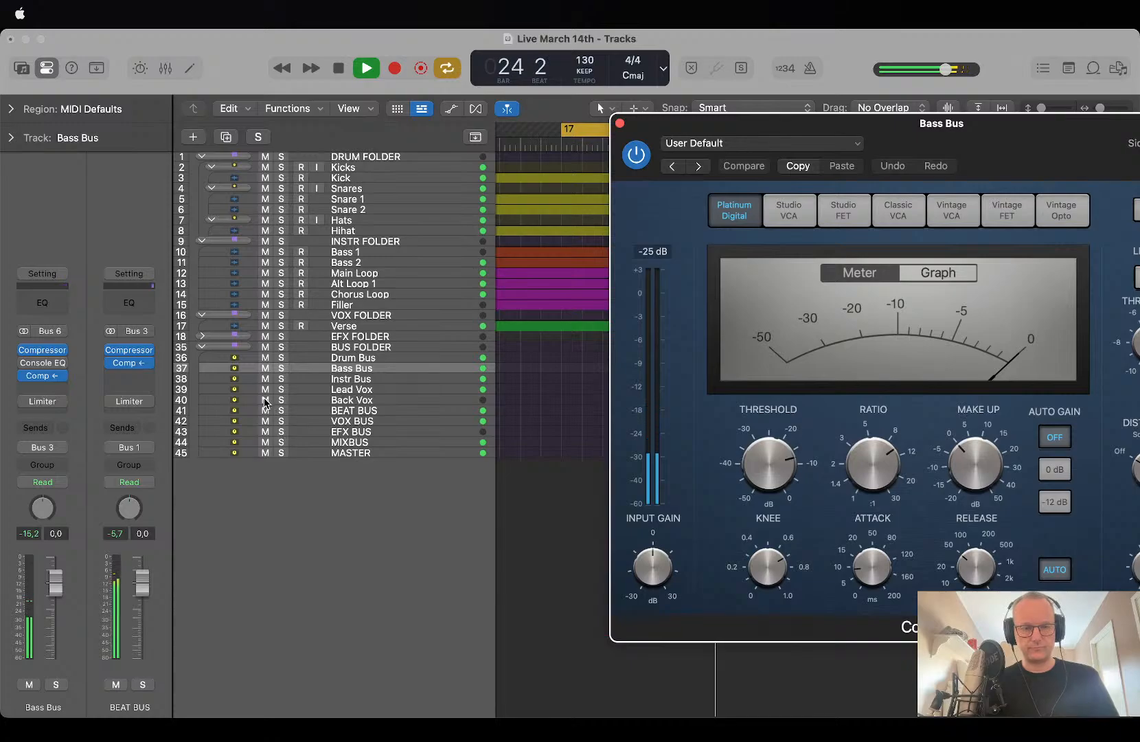
pyautogui.moveTo(266, 402); pyautogui.dragTo(265, 378)
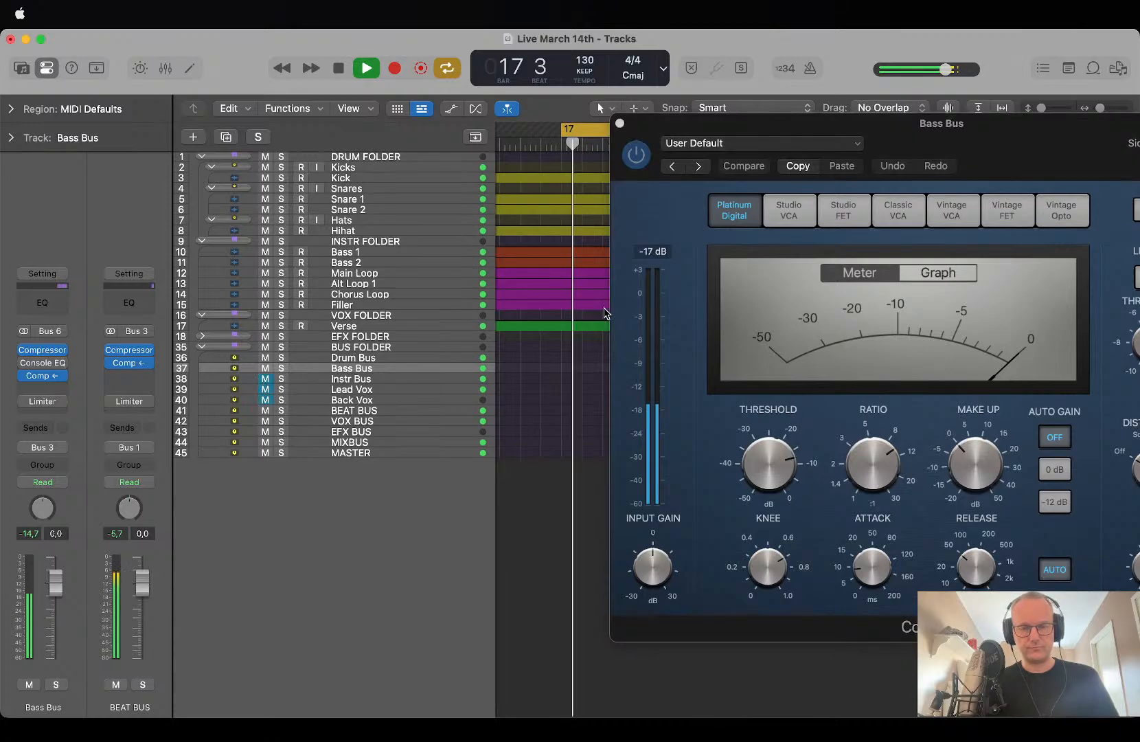
# Set the kick-keyed Compressor's attack to 0.0 ms, shorten its release, and settle the threshold at -18.0 dB, closing the plug-in window.
pyautogui.moveTo(948, 133); pyautogui.dragTo(701, 111)
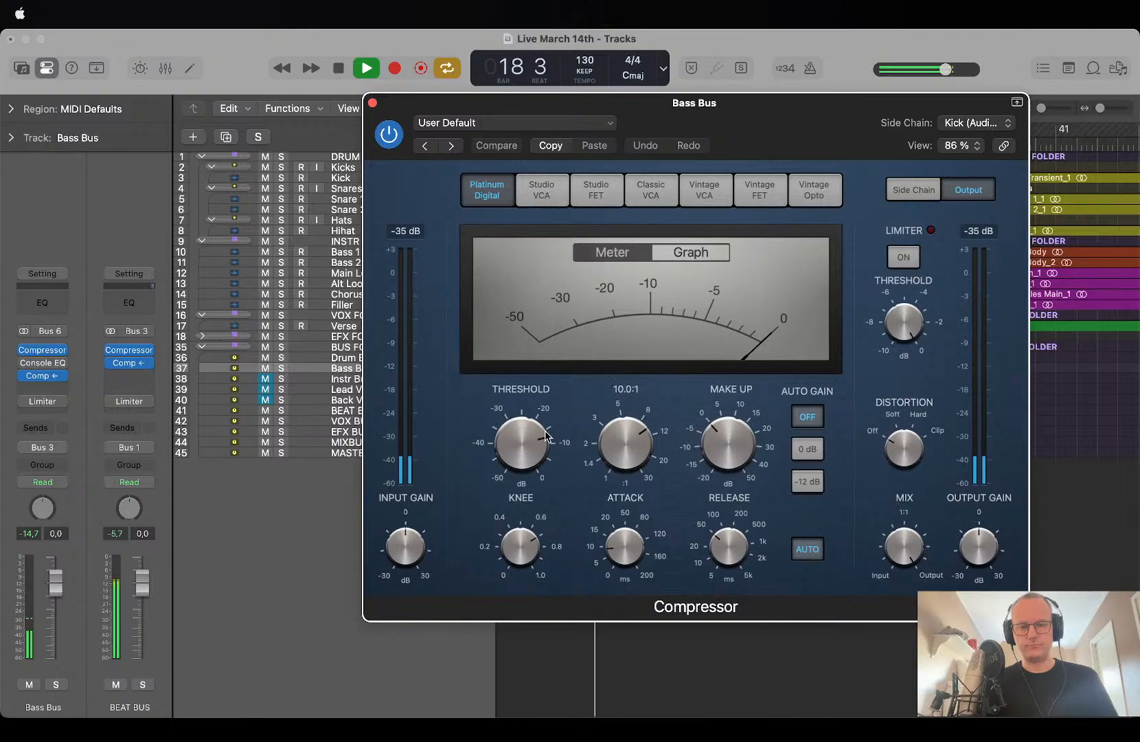
pyautogui.moveTo(546, 436); pyautogui.dragTo(539, 484)
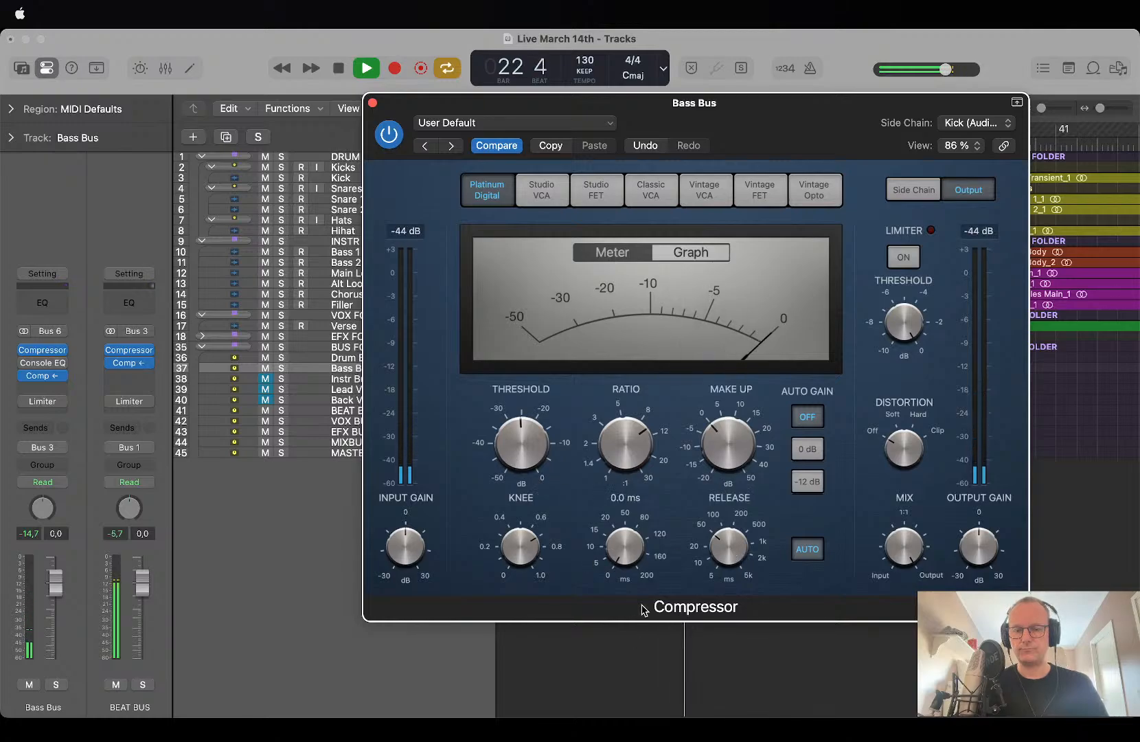
pyautogui.moveTo(728, 549); pyautogui.dragTo(726, 571)
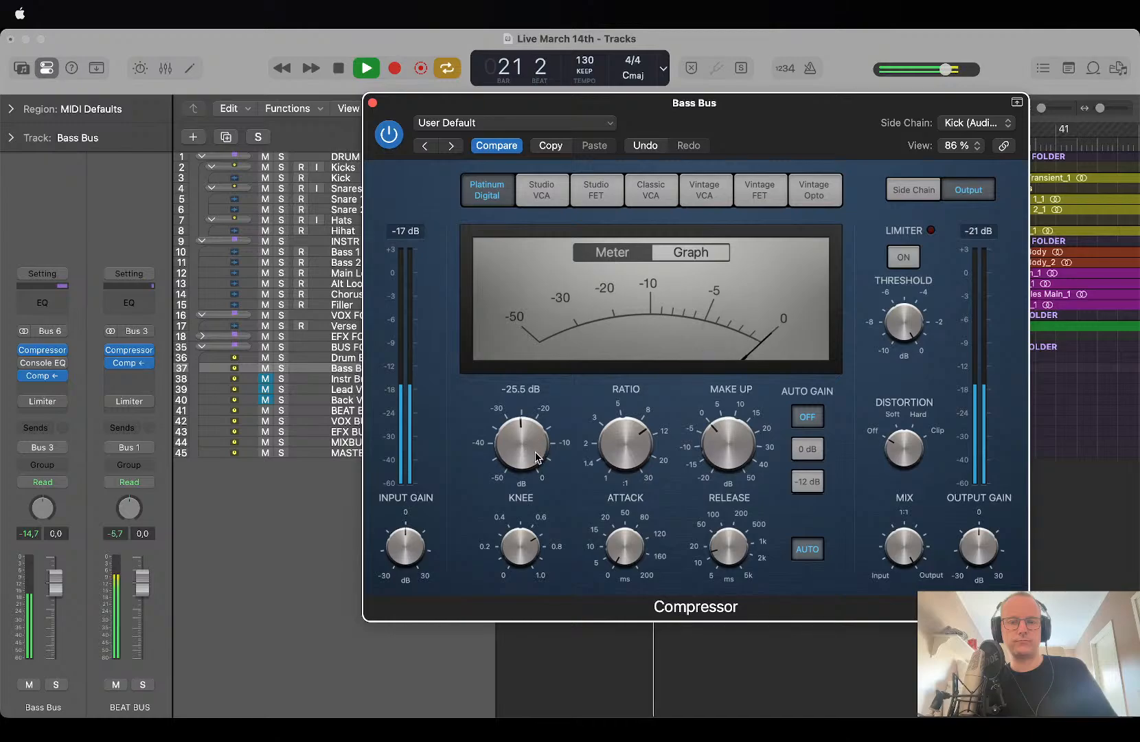
pyautogui.moveTo(534, 447); pyautogui.dragTo(535, 429)
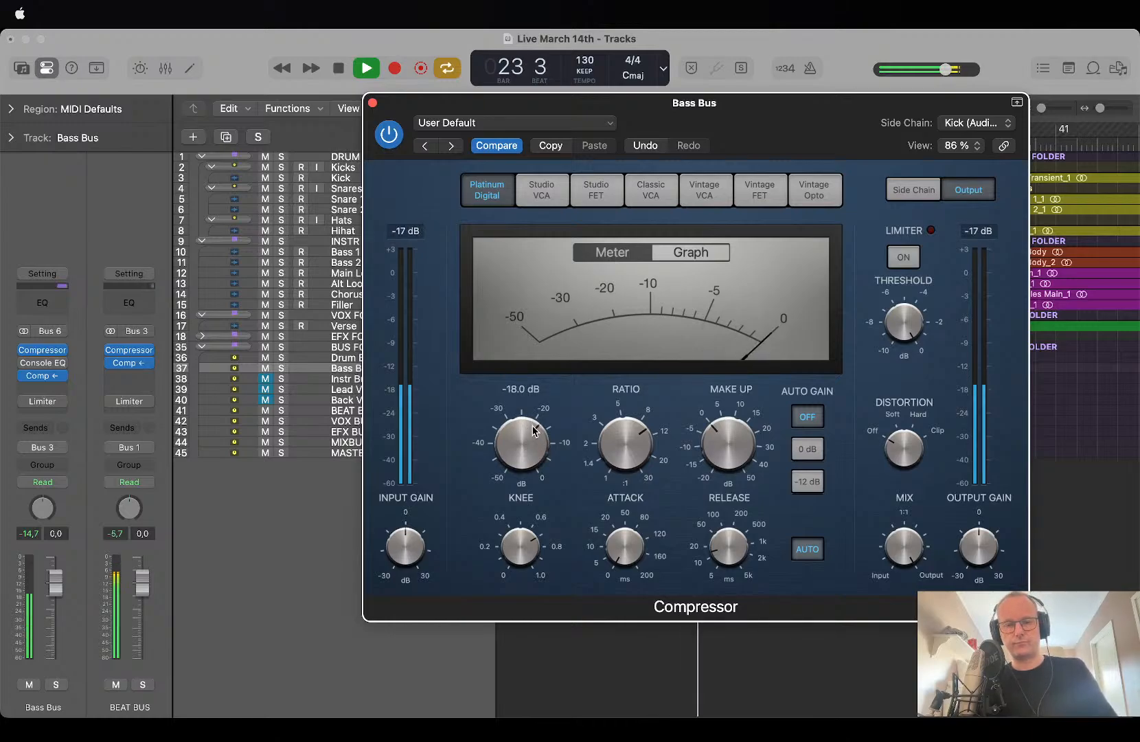
pyautogui.press('space')
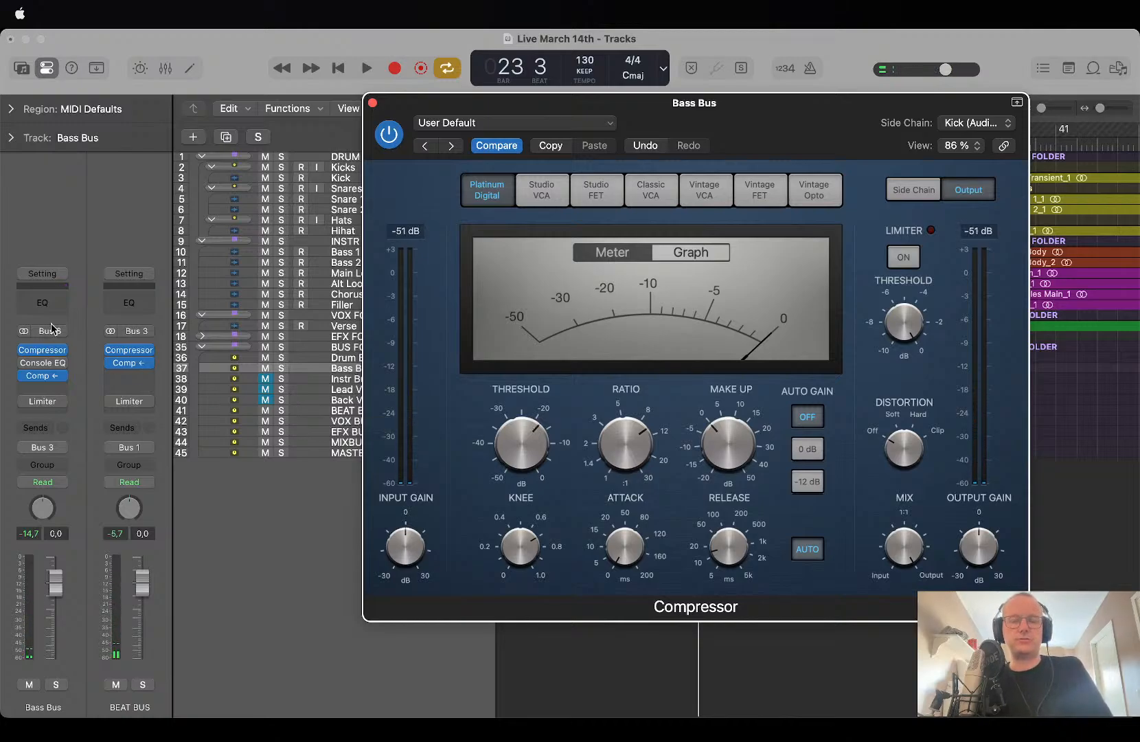
pyautogui.click(373, 103)
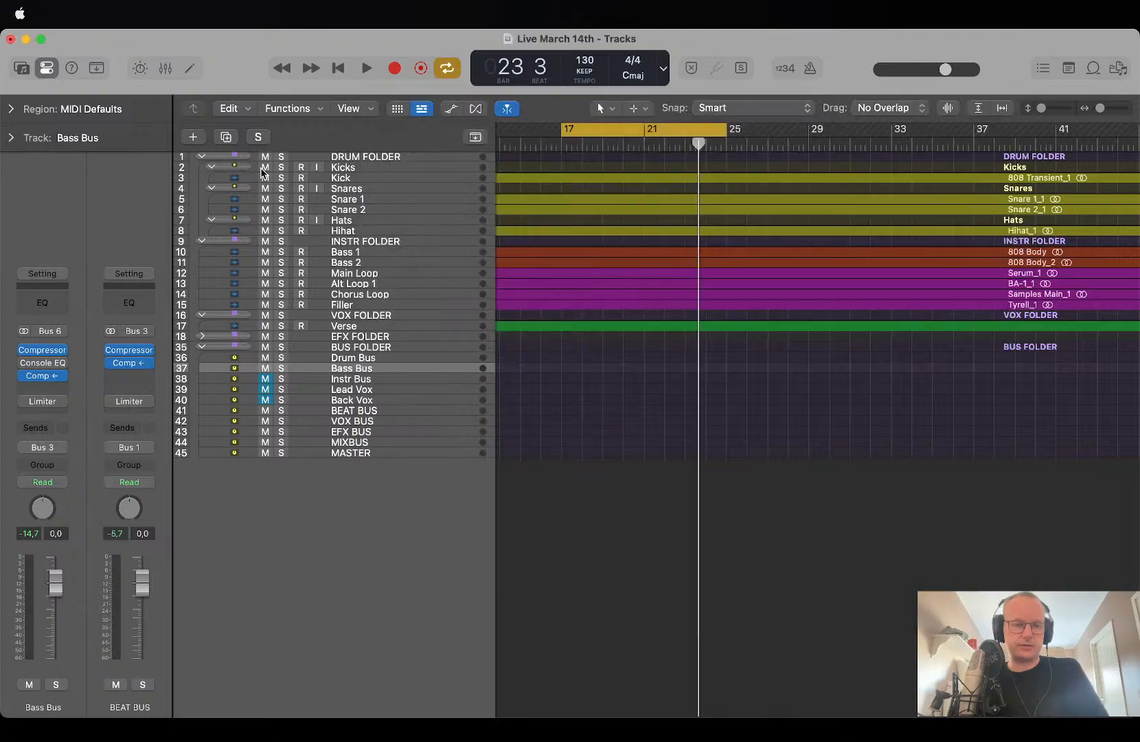
# Insert a Linear Phase EQ after the side-chained Compressor on the Bass Bus.
pyautogui.click(58, 393)
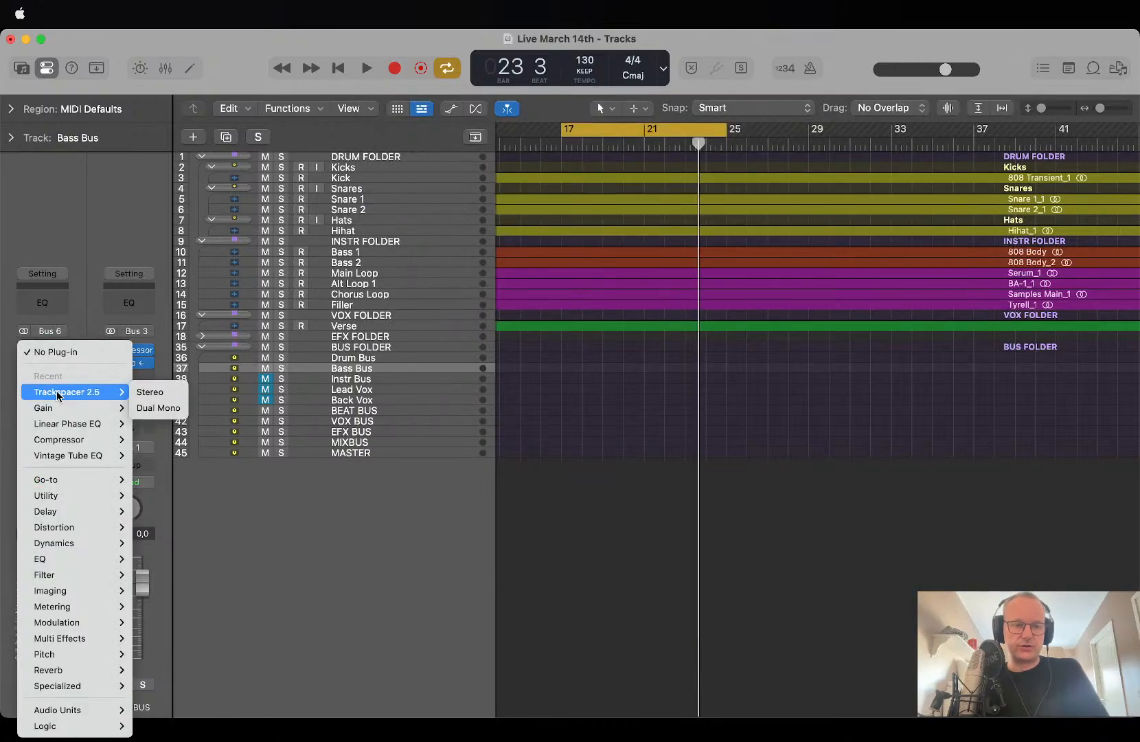
pyautogui.moveTo(92, 527)
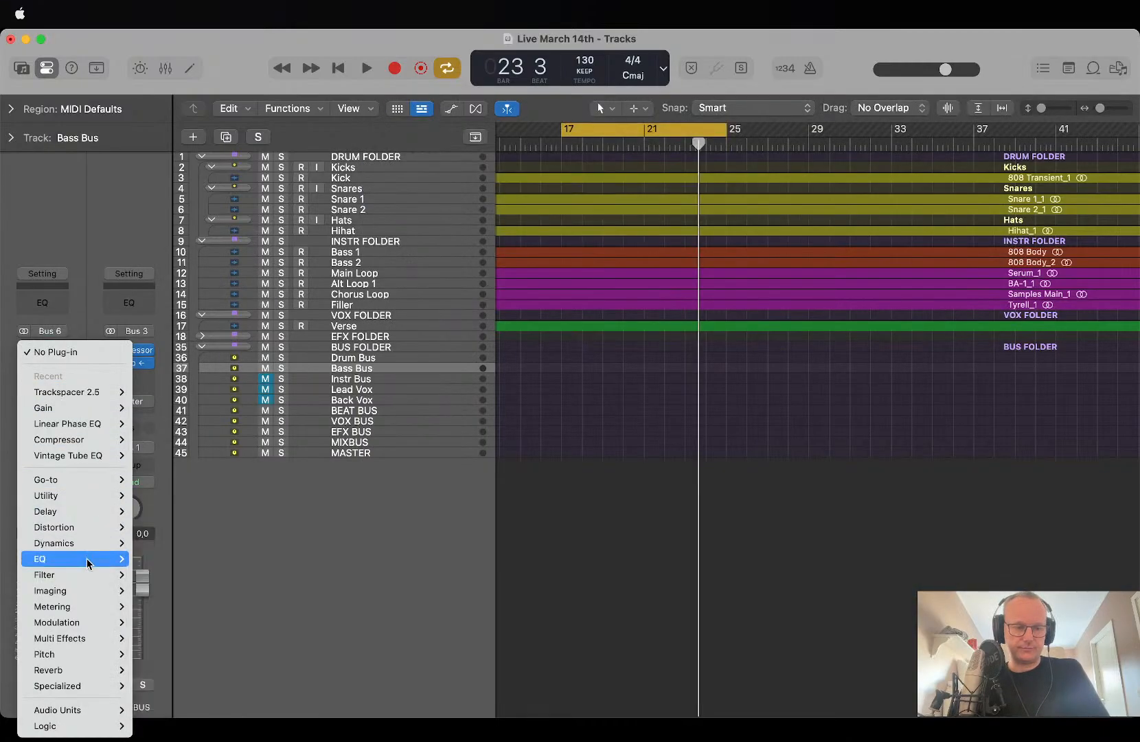
pyautogui.moveTo(90, 558)
pyautogui.moveTo(259, 536)
pyautogui.click(323, 538)
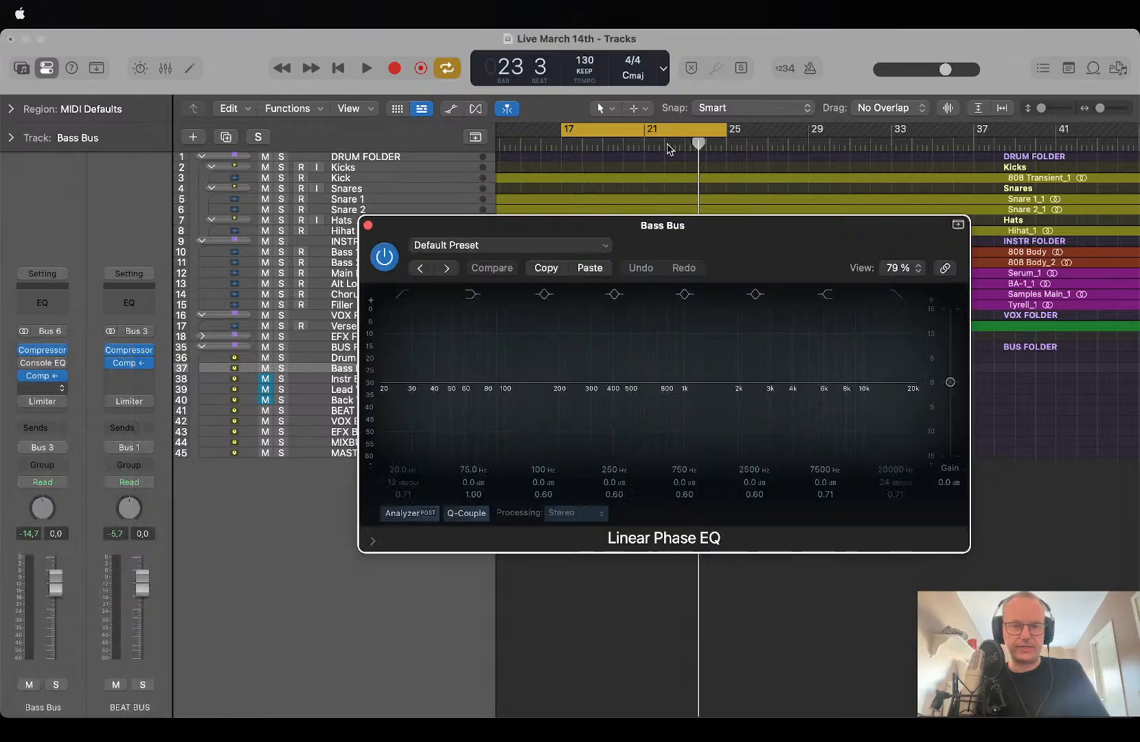
# Open the Kick track's Linear Phase EQ and arrange it alongside the Bass Bus EQ window to compare the two spectra.
pyautogui.moveTo(568, 228); pyautogui.dragTo(714, 333)
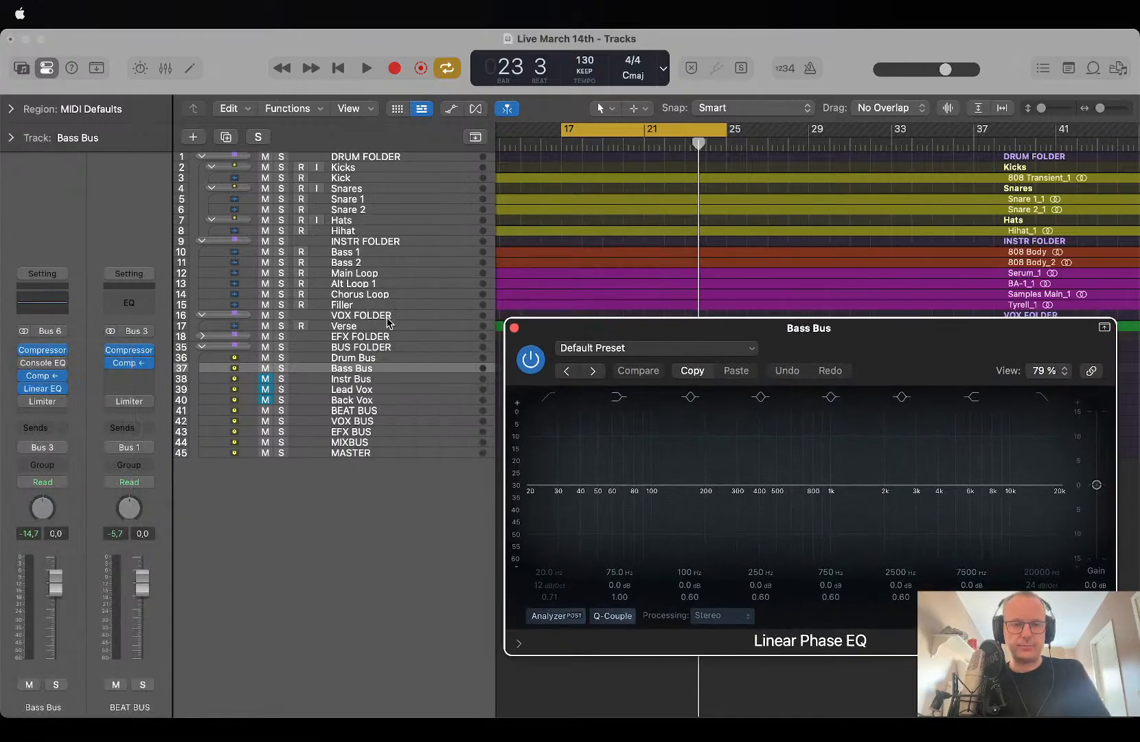
pyautogui.click(341, 177)
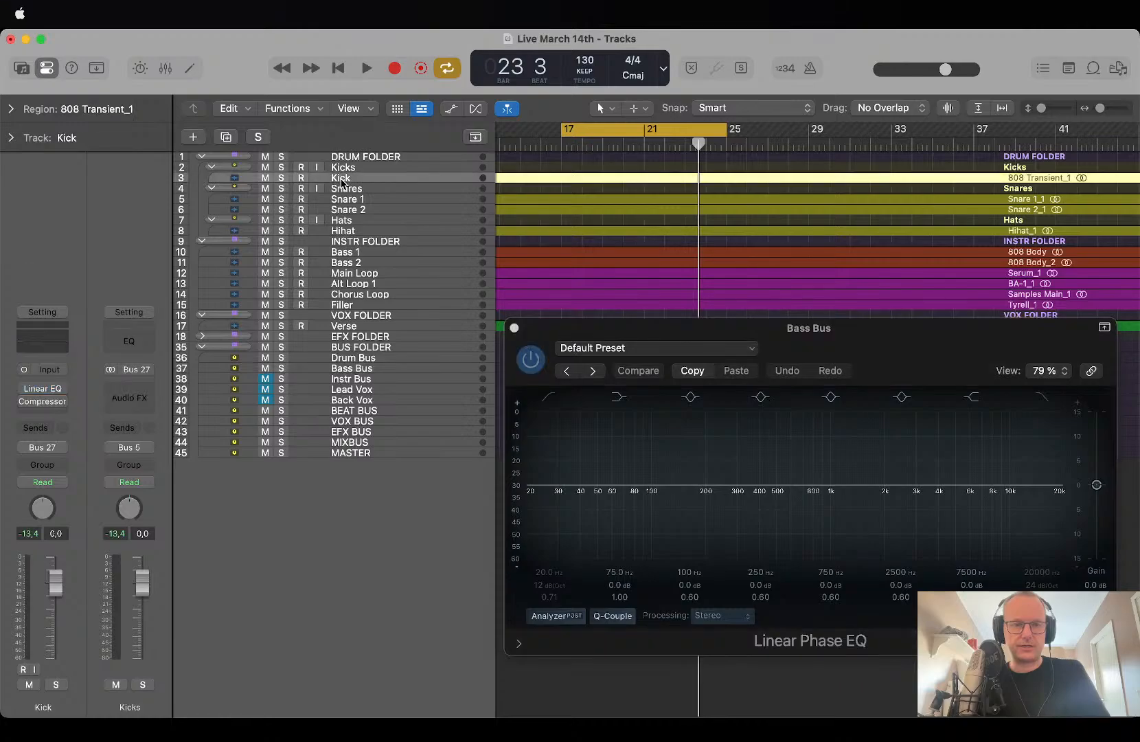
pyautogui.click(43, 390)
pyautogui.moveTo(678, 253); pyautogui.dragTo(320, 57)
pyautogui.moveTo(929, 346); pyautogui.dragTo(939, 137)
pyautogui.press('space')
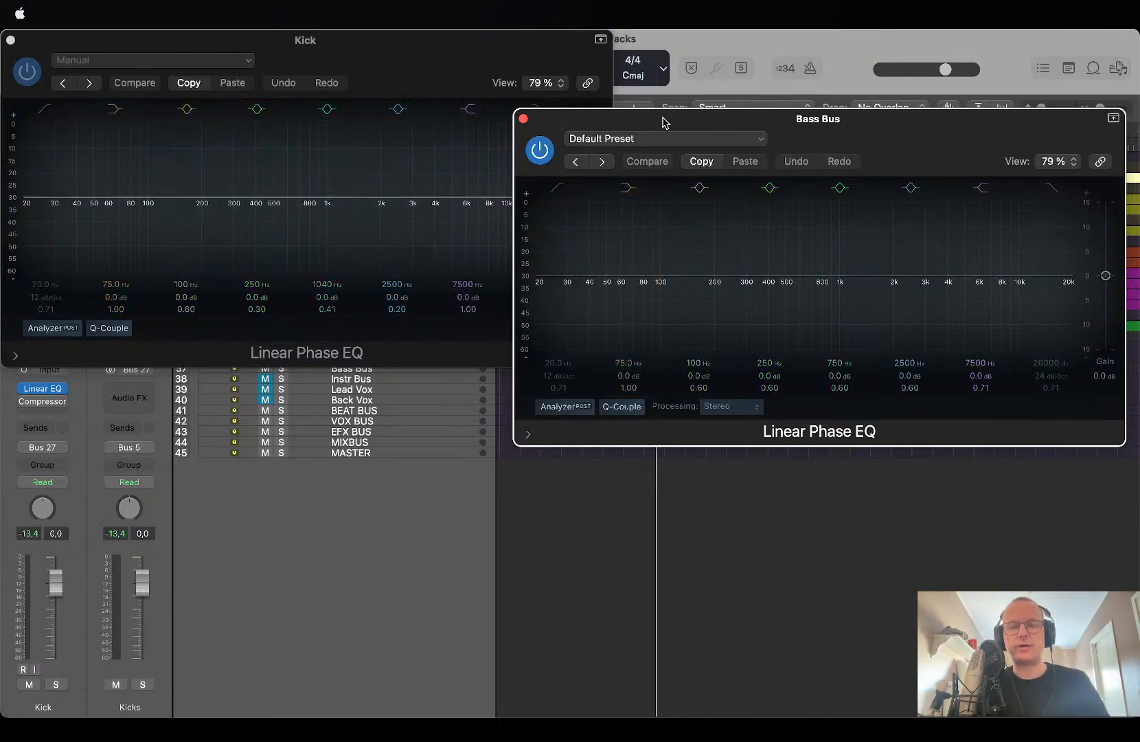
pyautogui.moveTo(663, 122); pyautogui.dragTo(538, 383)
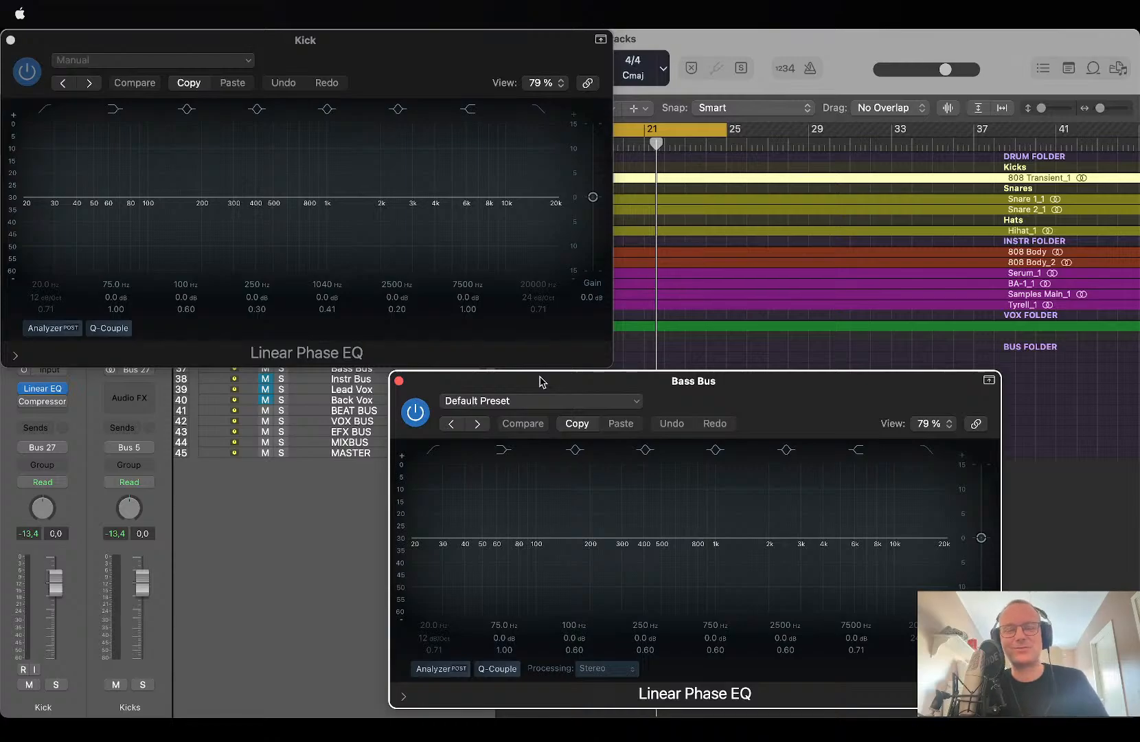
pyautogui.moveTo(540, 381); pyautogui.dragTo(602, 144)
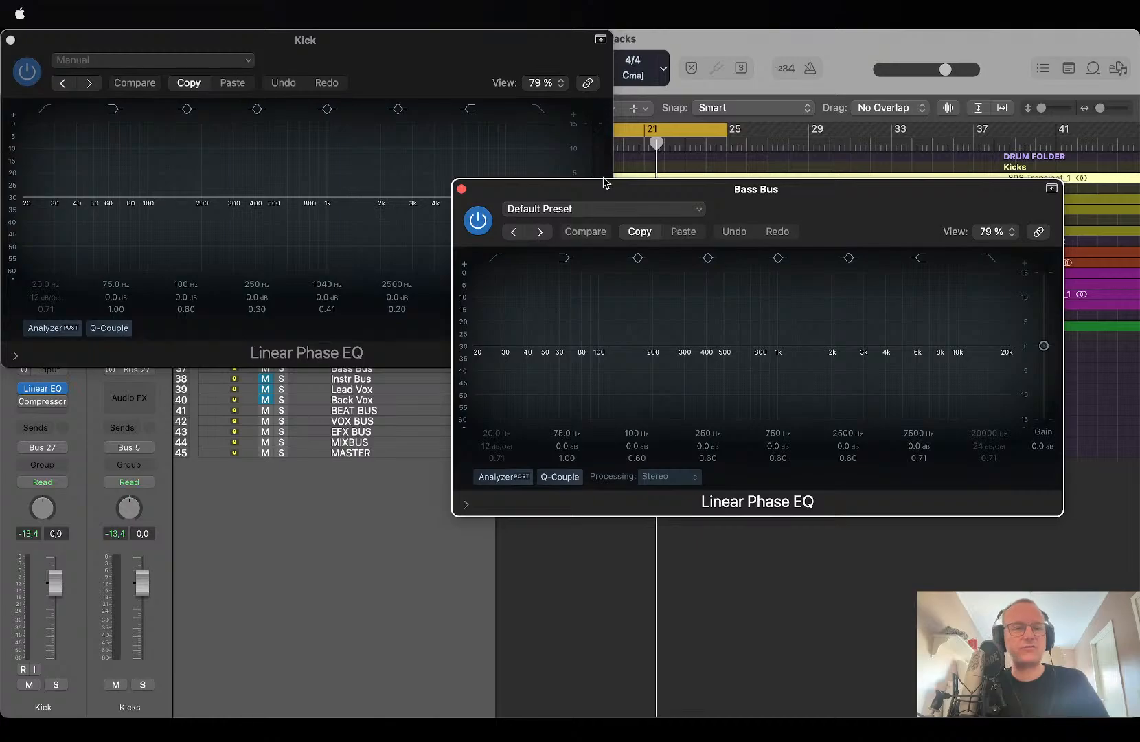
pyautogui.moveTo(605, 182); pyautogui.dragTo(575, 277)
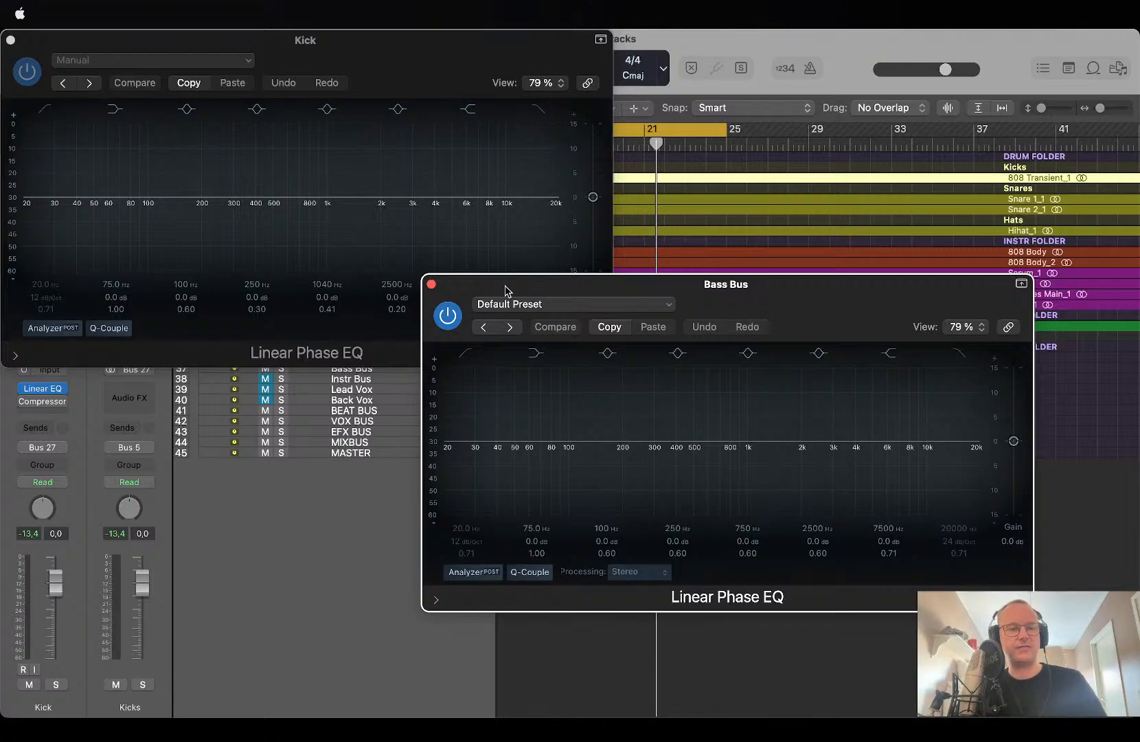
# Cut the Kick's Linear Phase EQ by 2.0 dB at 58 Hz with a Q of 1.40.
pyautogui.click(167, 201)
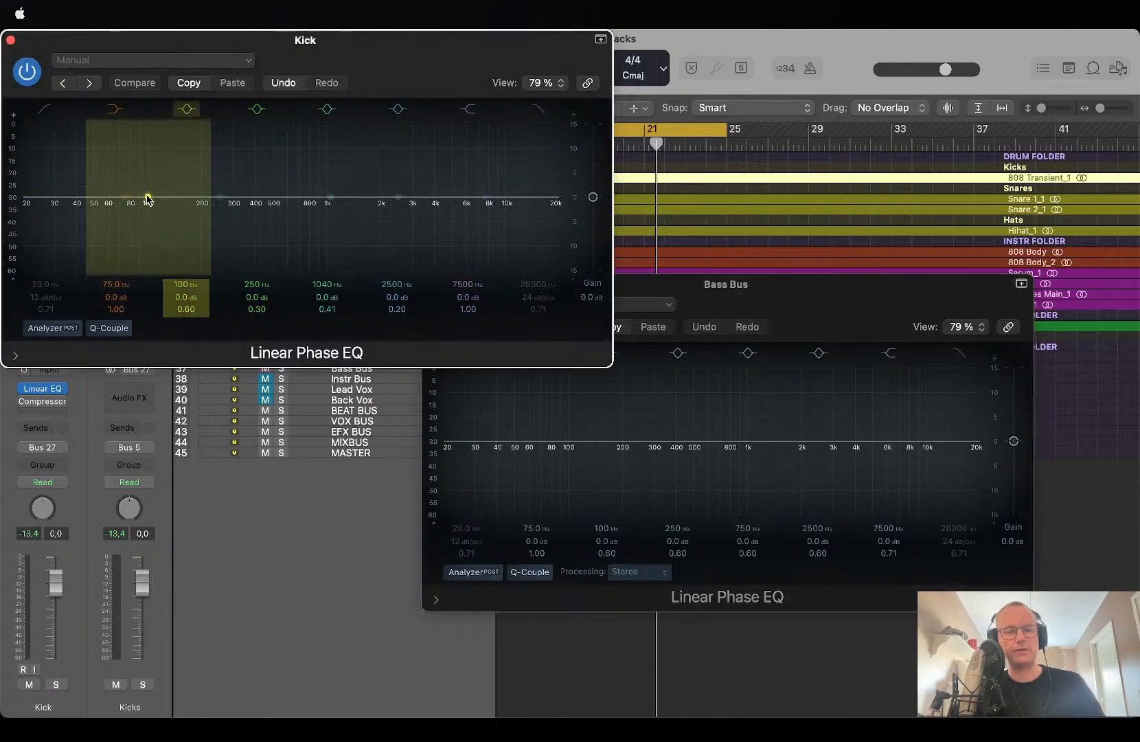
pyautogui.moveTo(147, 199); pyautogui.dragTo(103, 211)
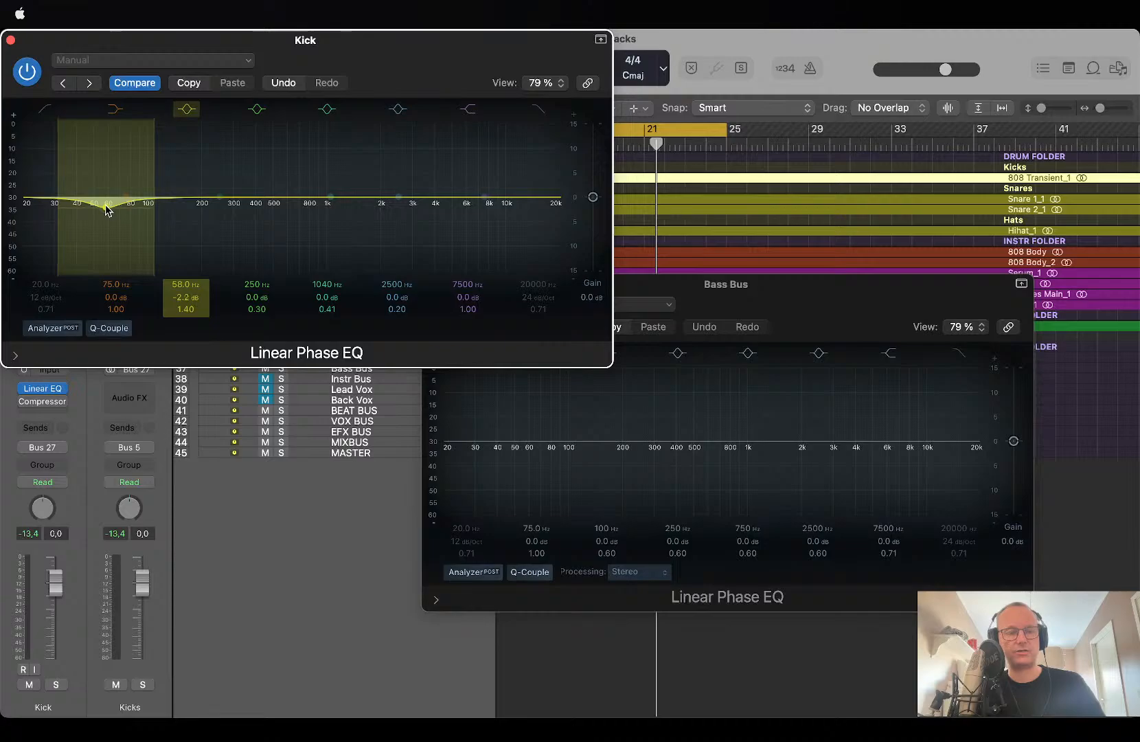
pyautogui.moveTo(105, 211); pyautogui.dragTo(107, 208)
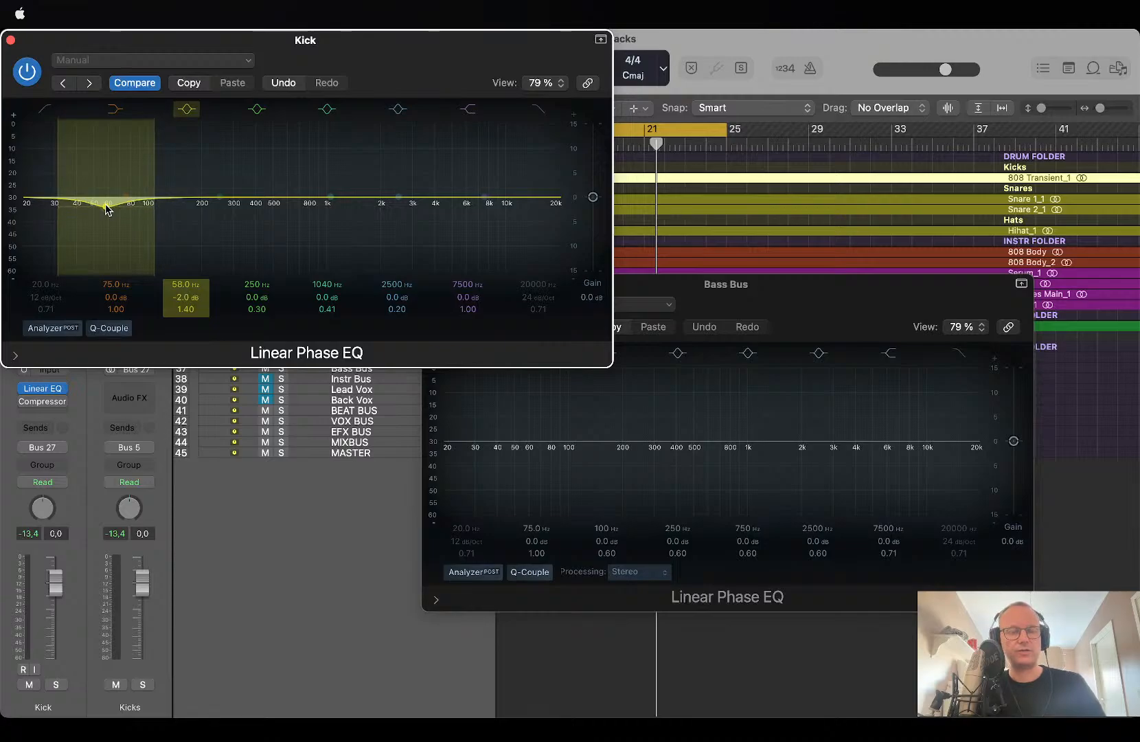
# Boost the Bass Bus Linear Phase EQ by 0.7 dB at 214 Hz and play the loop to view both spectra.
pyautogui.click(809, 305)
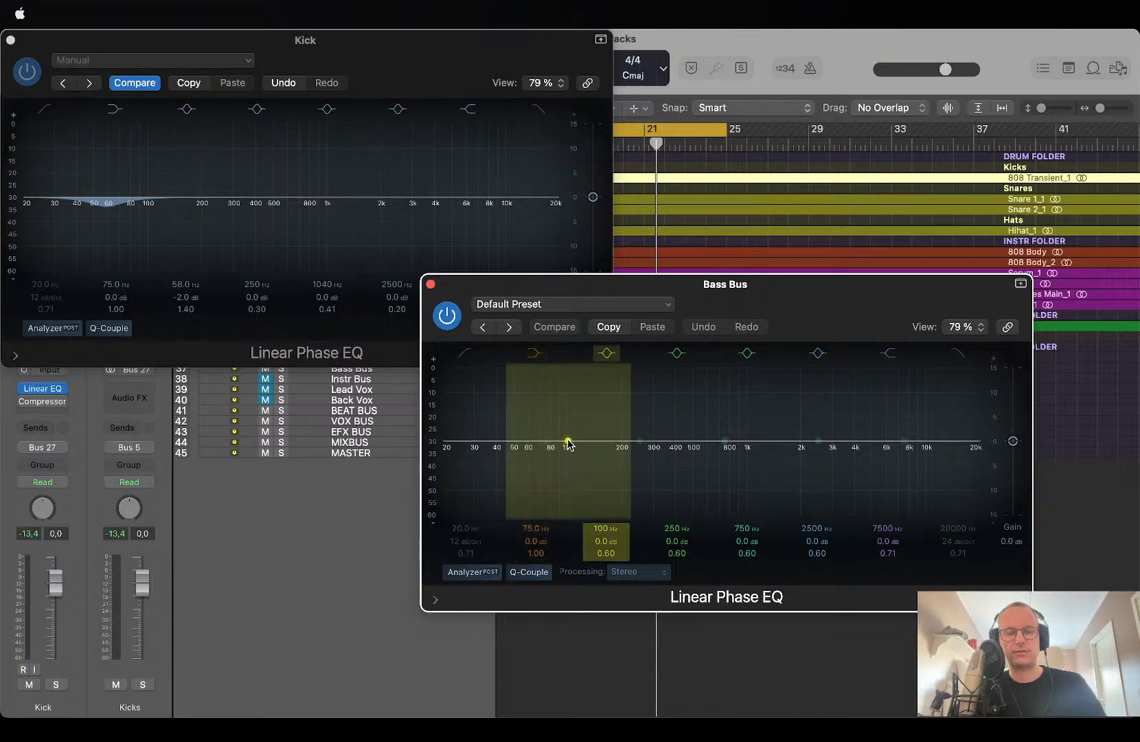
pyautogui.moveTo(567, 441)
pyautogui.mouseDown()
pyautogui.moveTo(608, 441)
pyautogui.moveTo(621, 456)
pyautogui.moveTo(629, 438)
pyautogui.moveTo(598, 438)
pyautogui.moveTo(626, 438)
pyautogui.mouseUp()
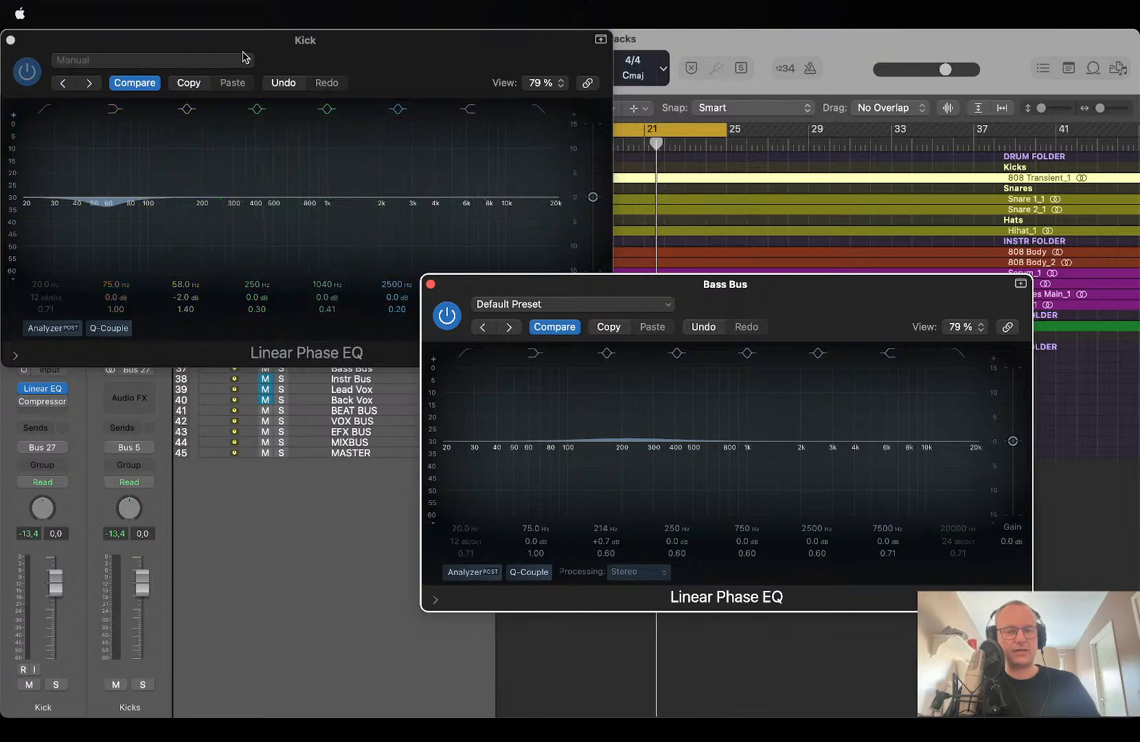
pyautogui.press('space')
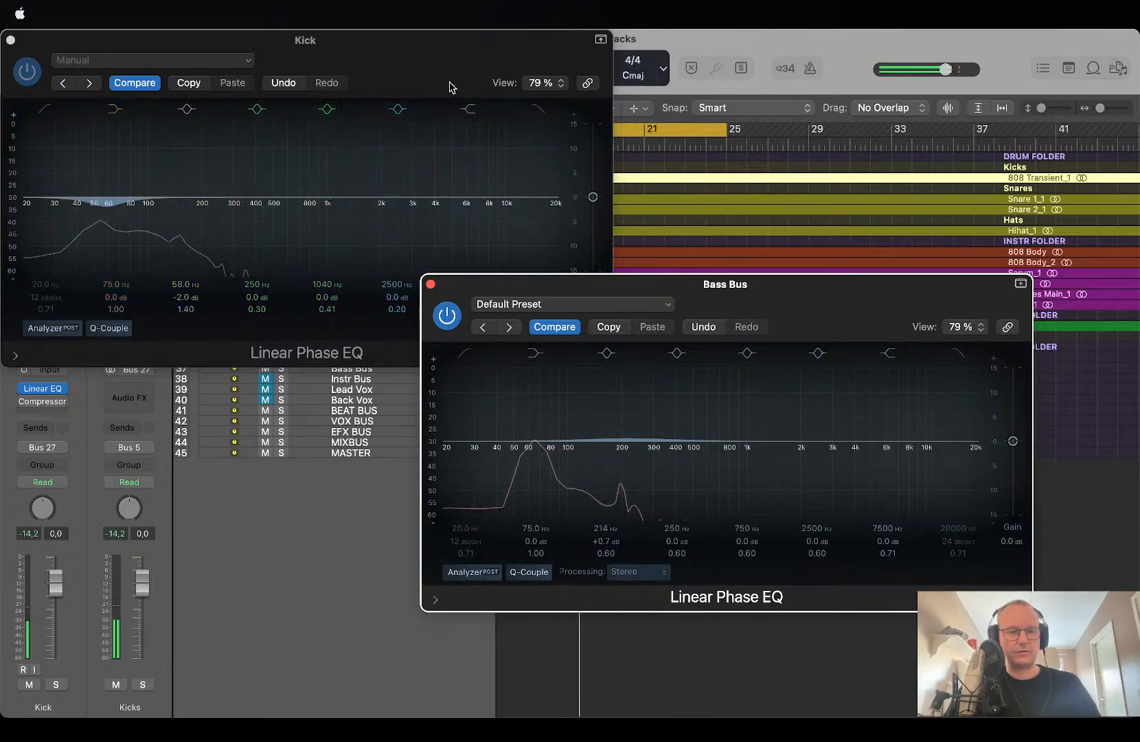
pyautogui.moveTo(450, 85); pyautogui.dragTo(475, 112)
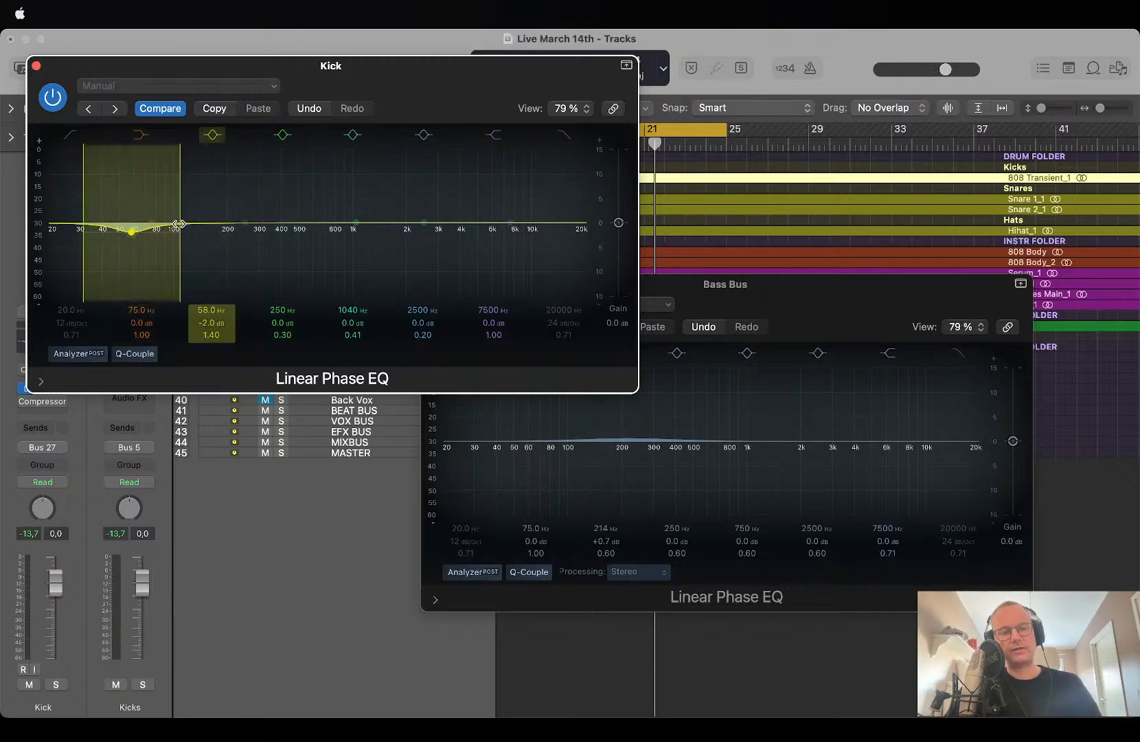
# Reshape the Bass Bus EQ's third band into a 2.0 dB cut at 131 Hz with a Q of 1.00.
pyautogui.click(788, 306)
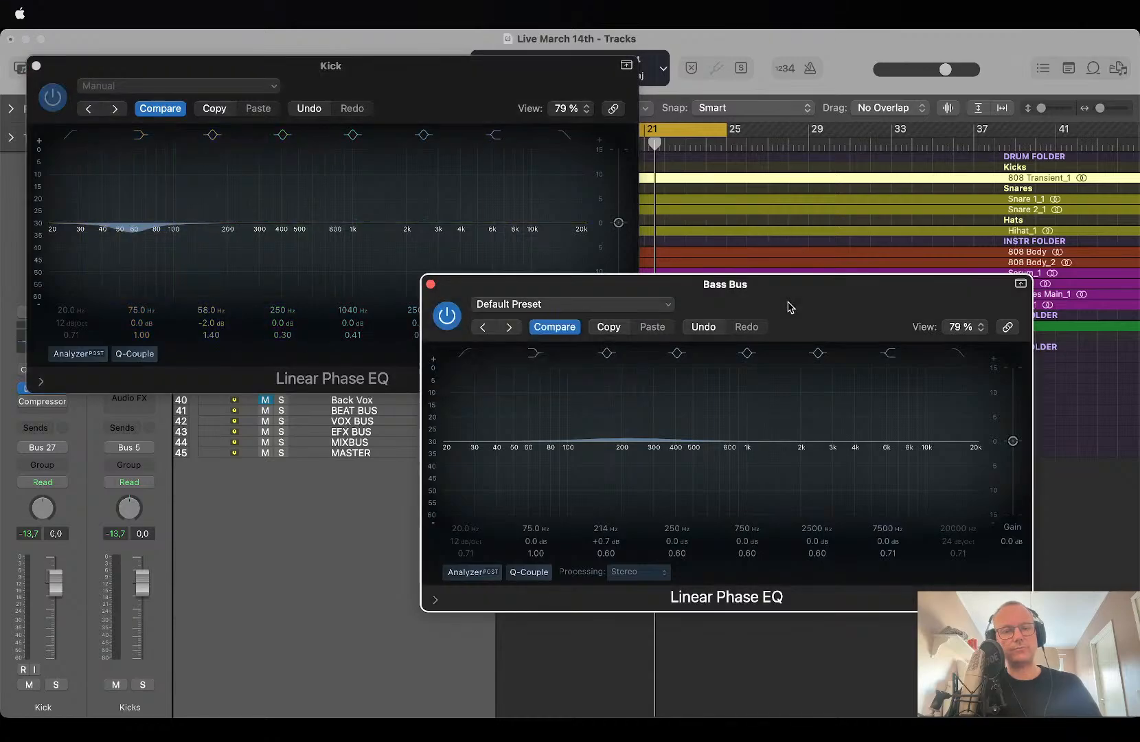
pyautogui.moveTo(788, 306); pyautogui.dragTo(720, 213)
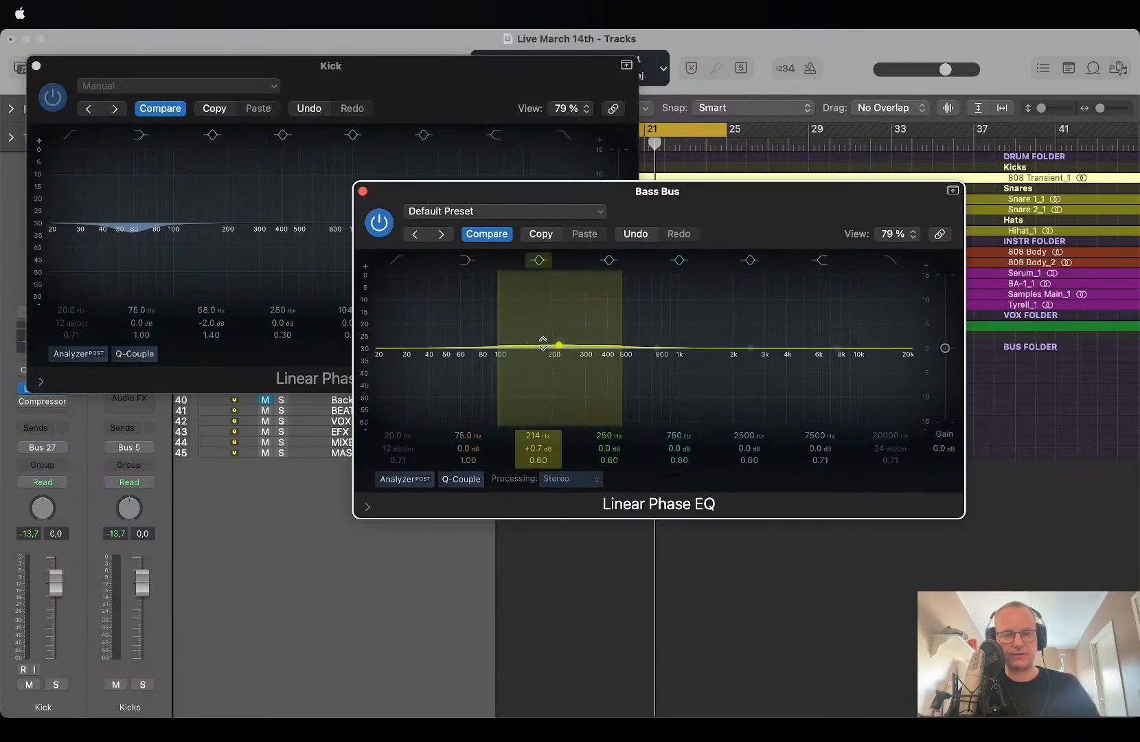
pyautogui.moveTo(559, 348); pyautogui.dragTo(535, 358)
pyautogui.scroll(5, 535, 358)
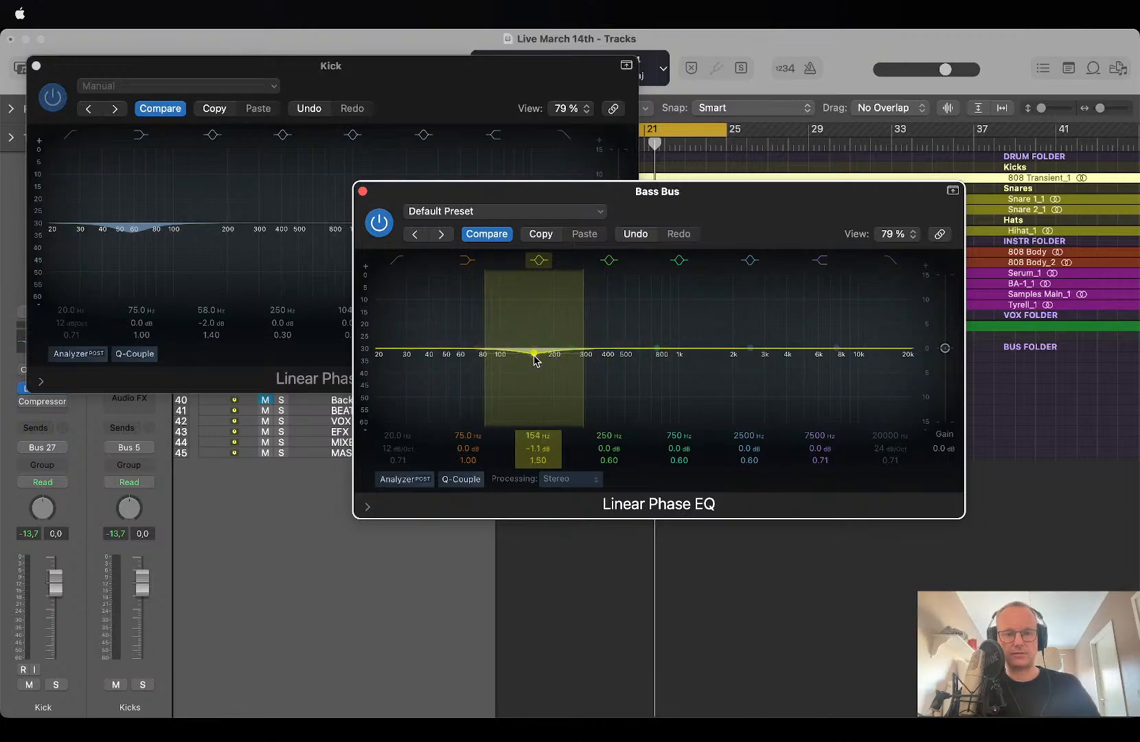
pyautogui.moveTo(535, 359); pyautogui.dragTo(532, 374)
pyautogui.scroll(-4, 533, 373)
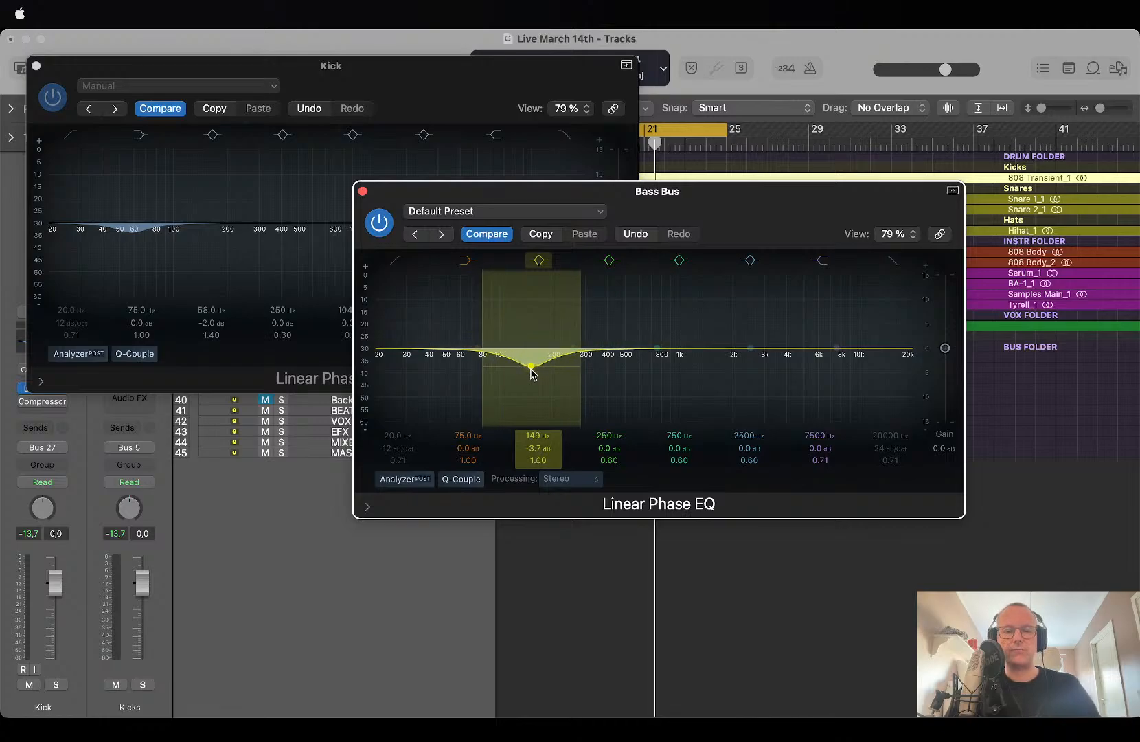
pyautogui.moveTo(533, 371); pyautogui.dragTo(521, 364)
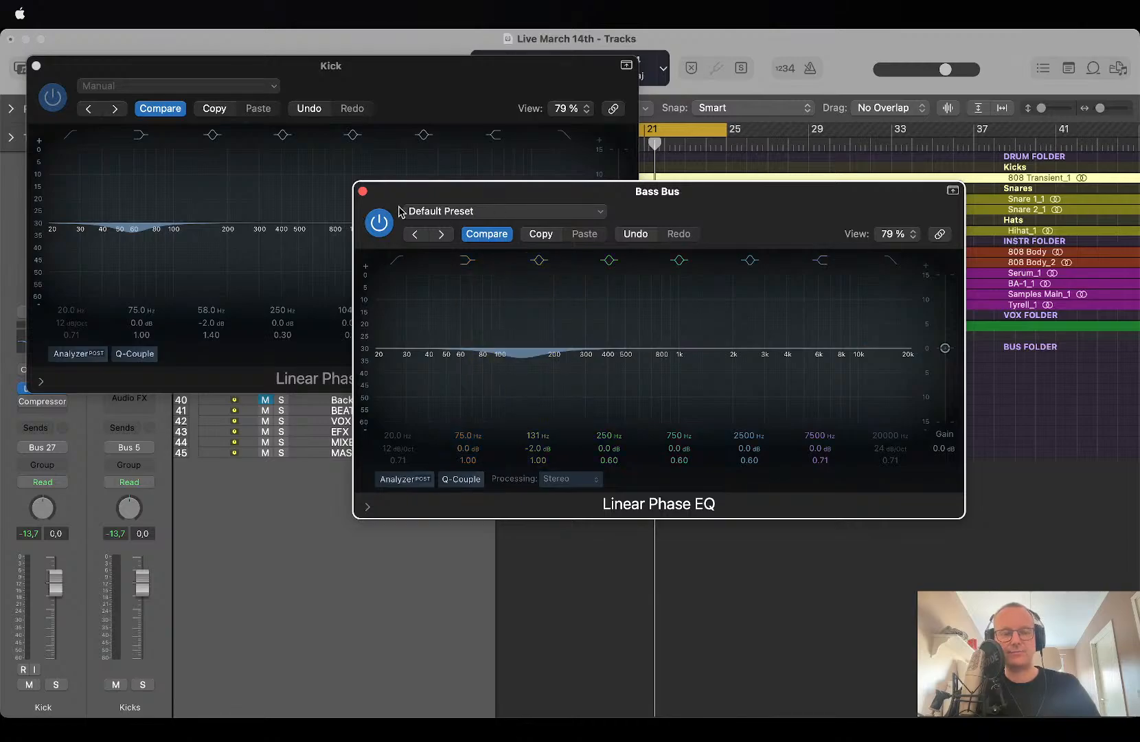
# Play the loop and bypass then re-enable the Bass Bus and Kick EQs to compare the sound.
pyautogui.press('space')
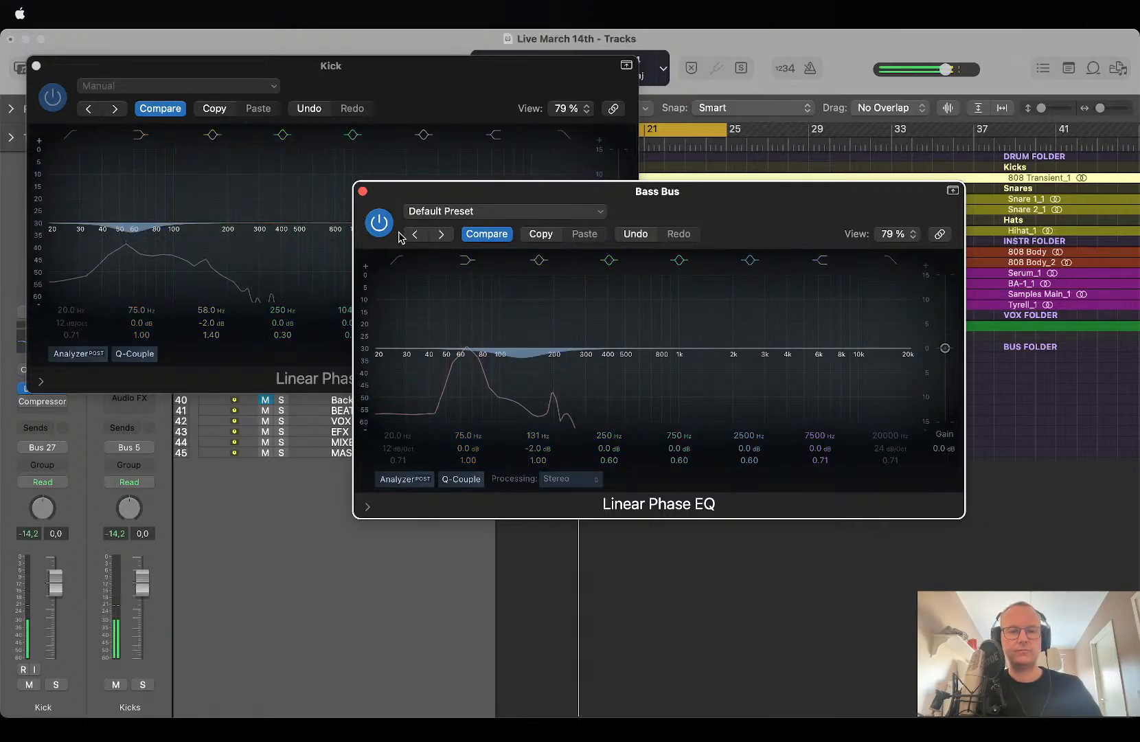
pyautogui.click(378, 222)
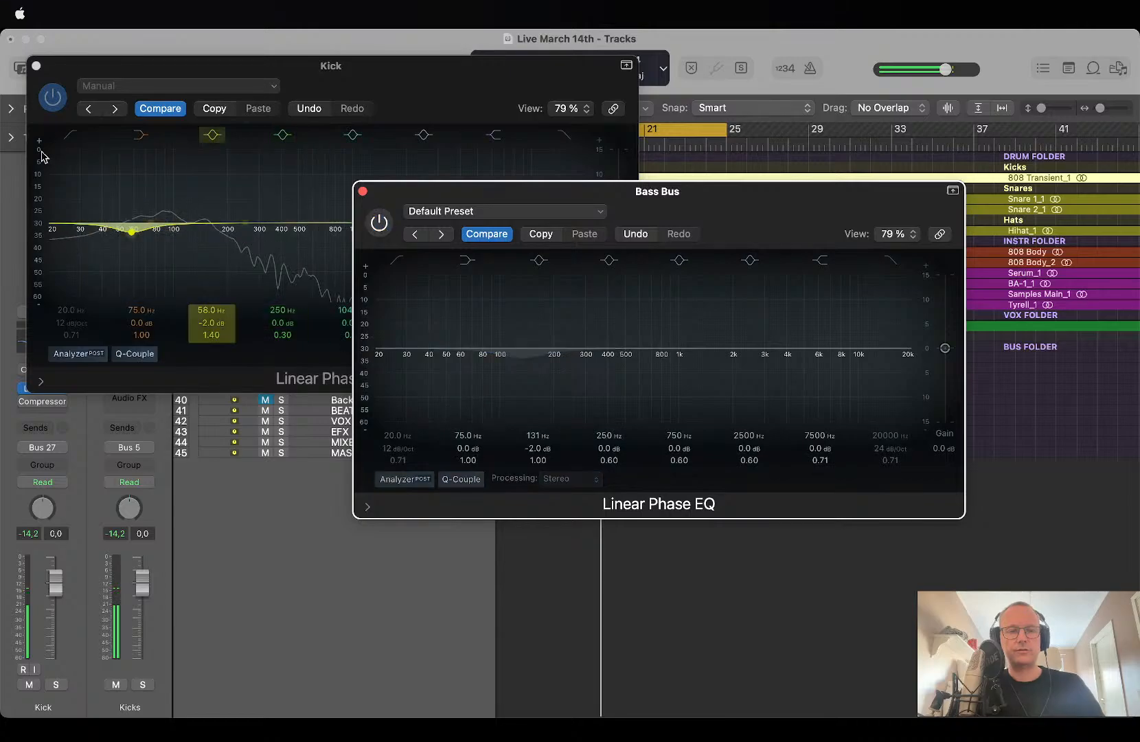
pyautogui.click(53, 97)
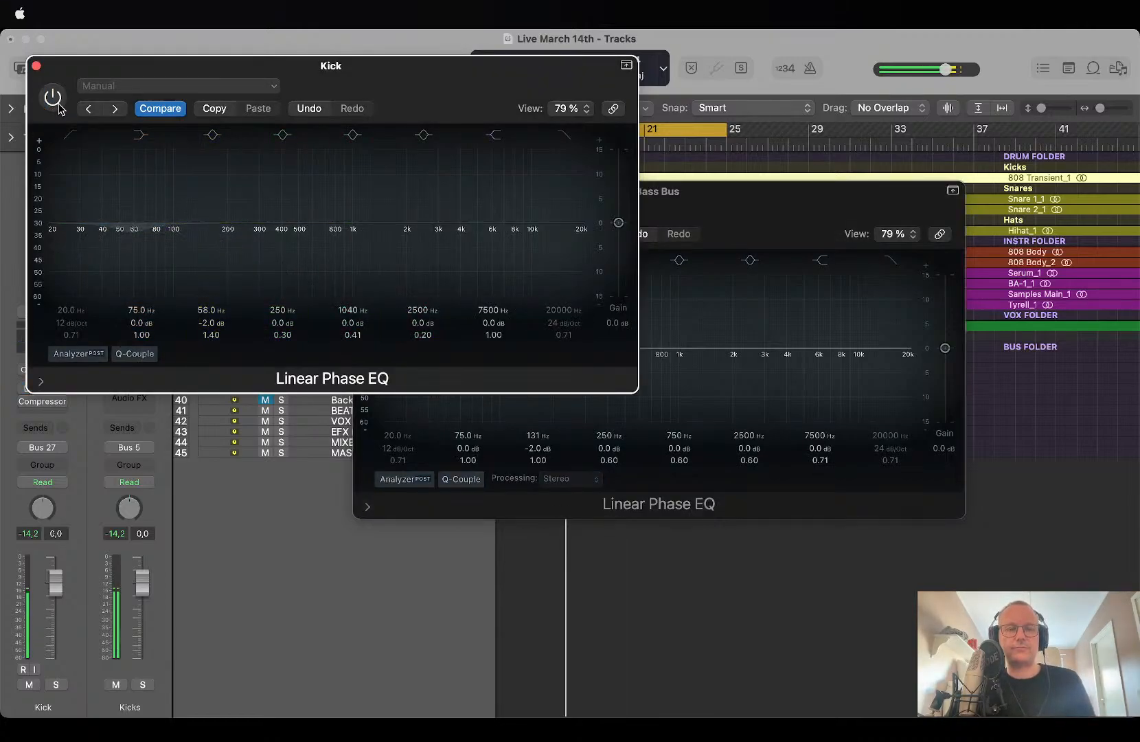
pyautogui.click(59, 104)
pyautogui.click(758, 224)
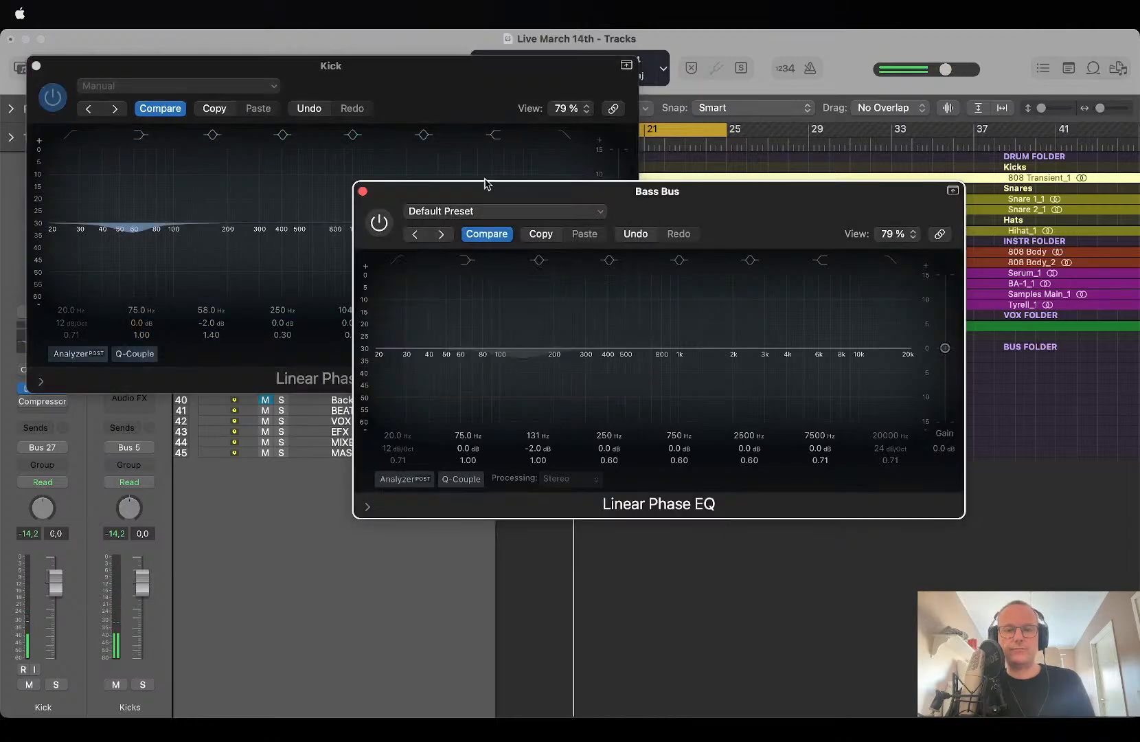
pyautogui.click(380, 224)
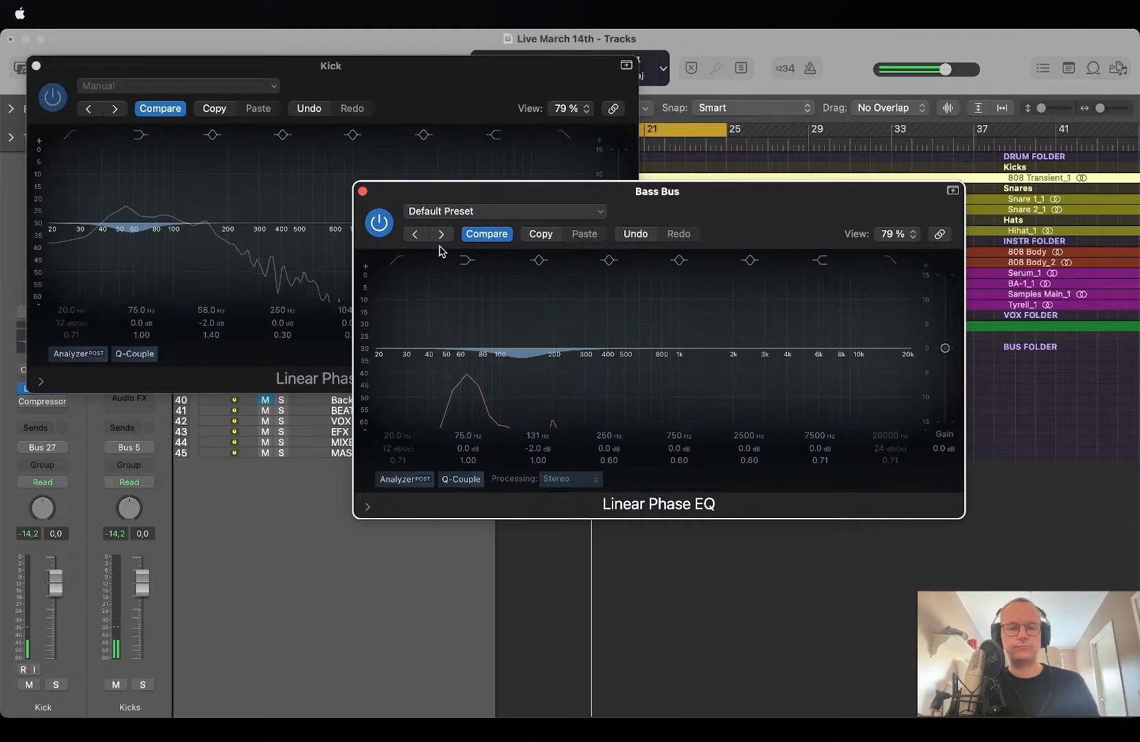
# Close both EQ windows, replay the loop briefly, and stop playback.
pyautogui.click(362, 191)
pyautogui.click(37, 66)
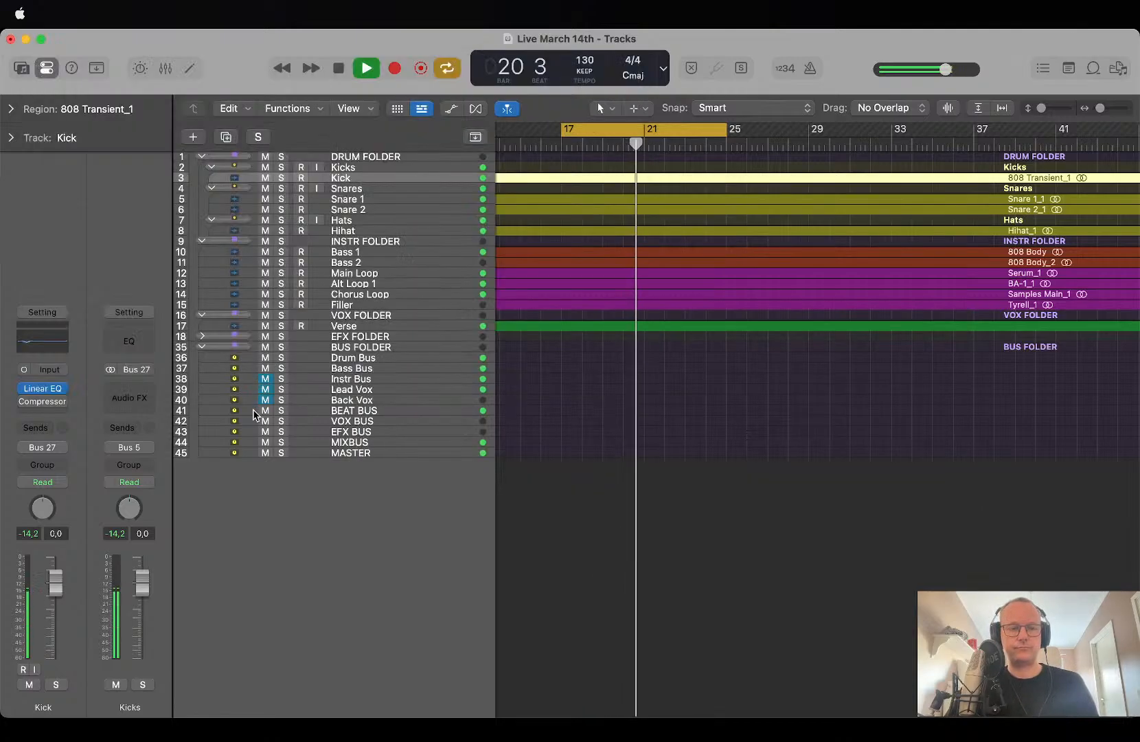
pyautogui.press('space')
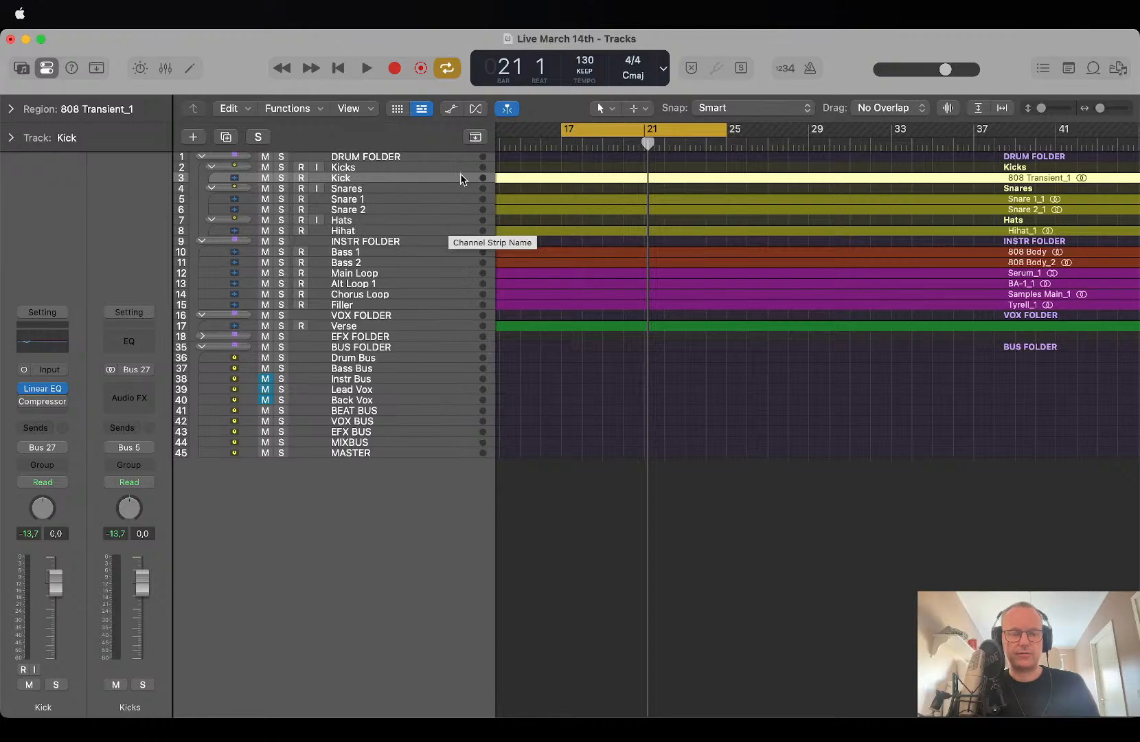
pyautogui.press('space')
pyautogui.press('space')
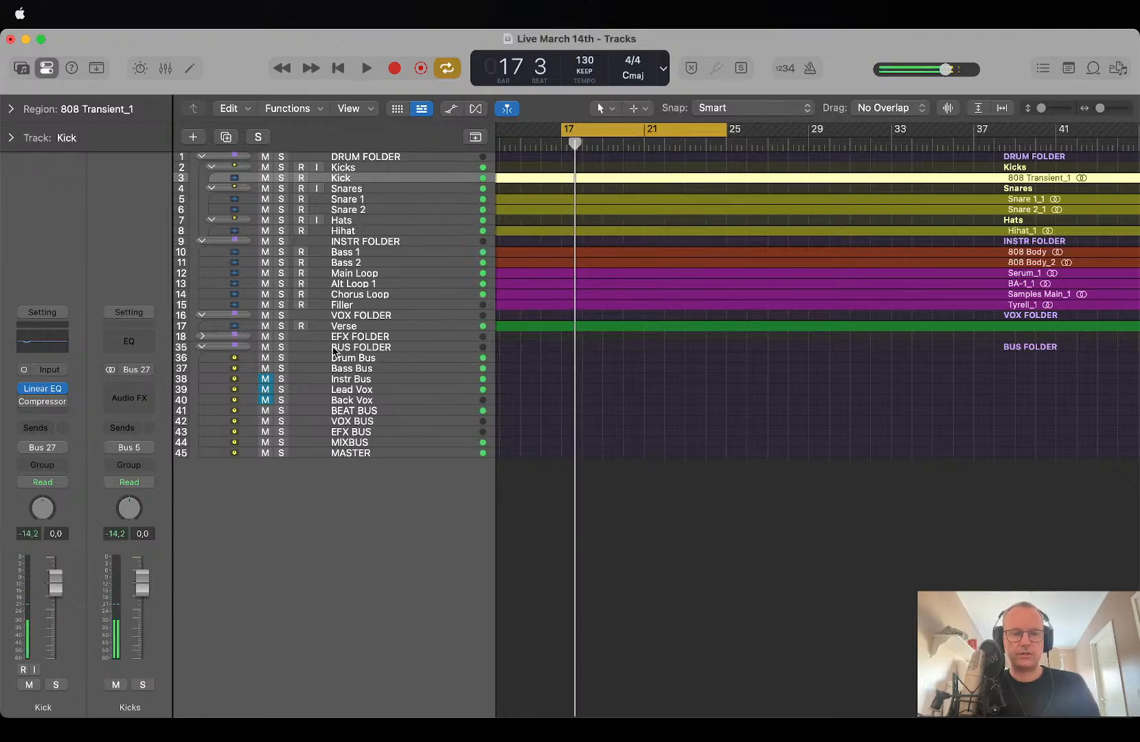
# Select and unmute the Instr Bus, and turn on its first Compressor and its Bus 5 side-chained Compressor.
pyautogui.click(342, 382)
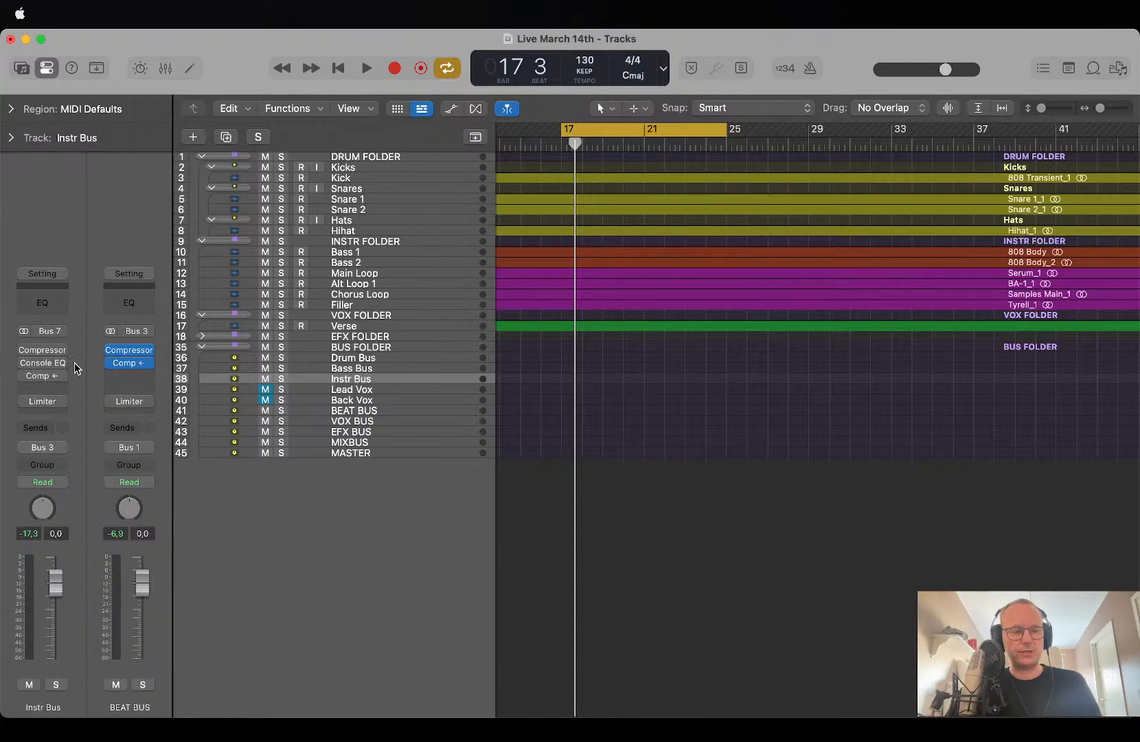
pyautogui.click(41, 376)
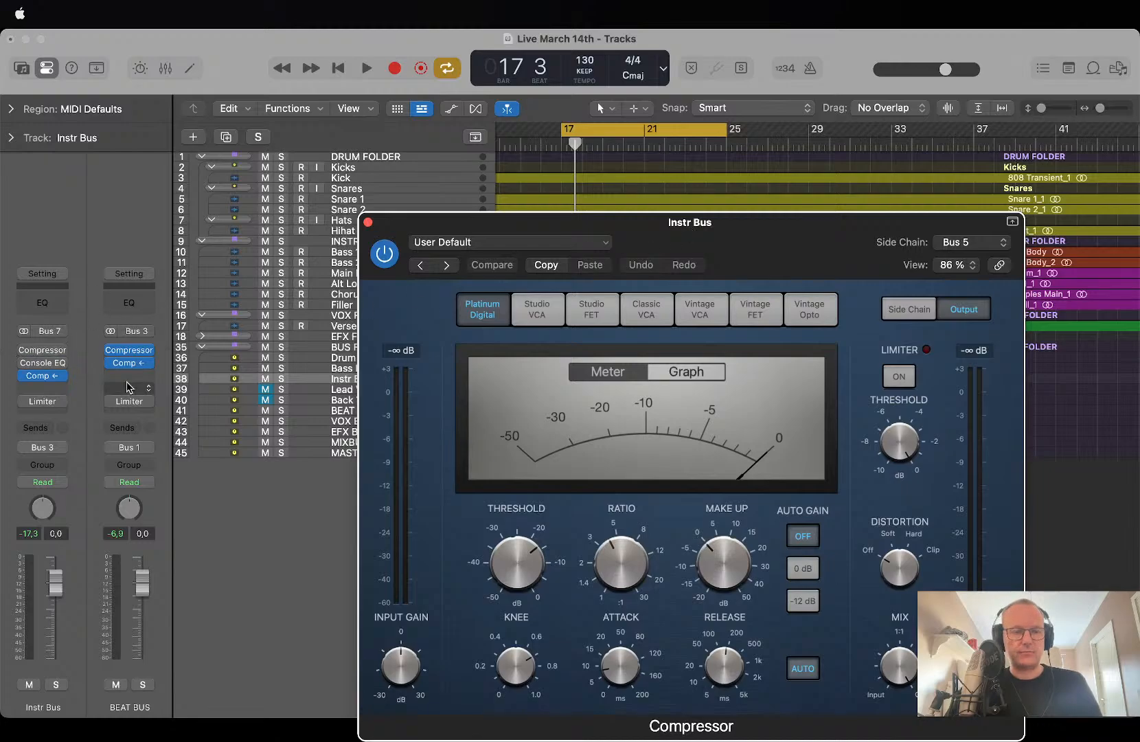
pyautogui.click(23, 351)
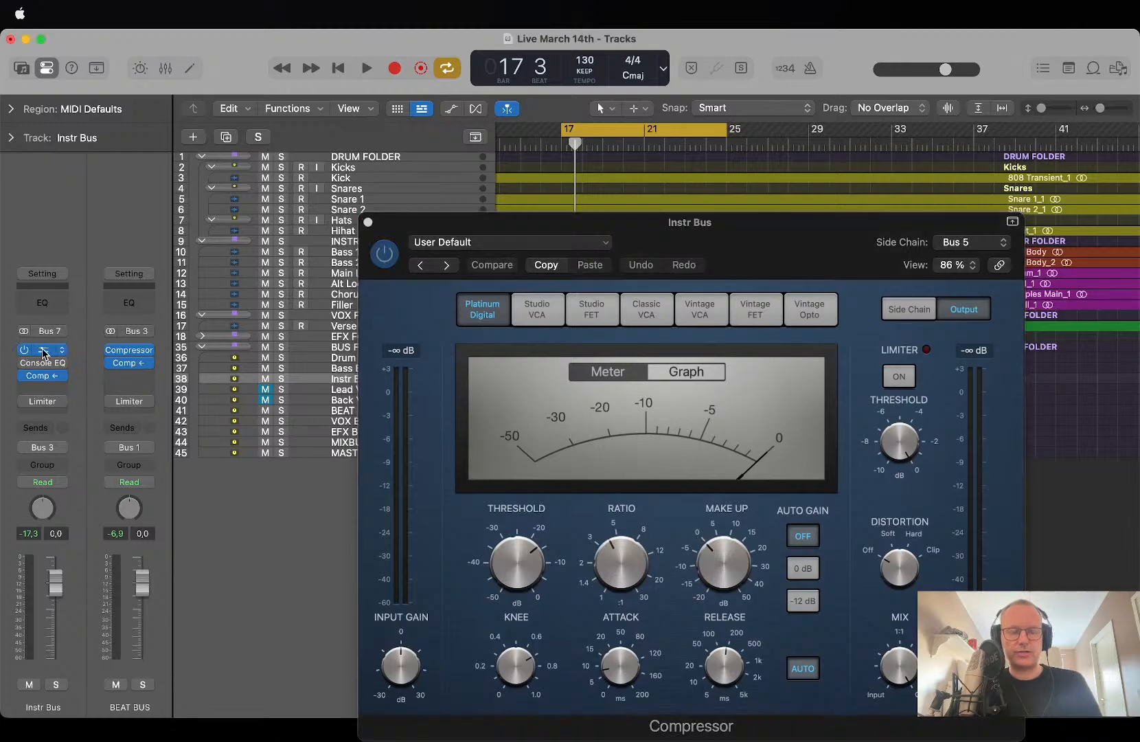
# Set the Instr Bus Classic VCA Compressor's threshold to -23.5 dB during playback and close its window.
pyautogui.click(43, 351)
pyautogui.moveTo(750, 254); pyautogui.dragTo(495, 88)
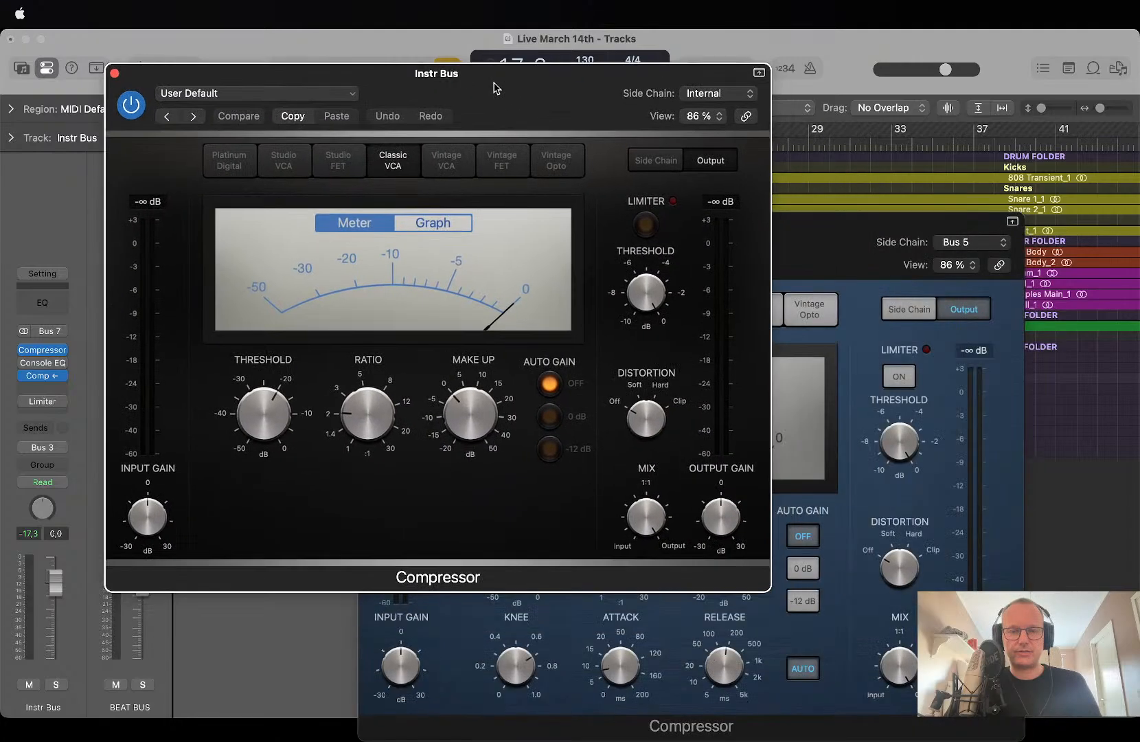
pyautogui.press('space')
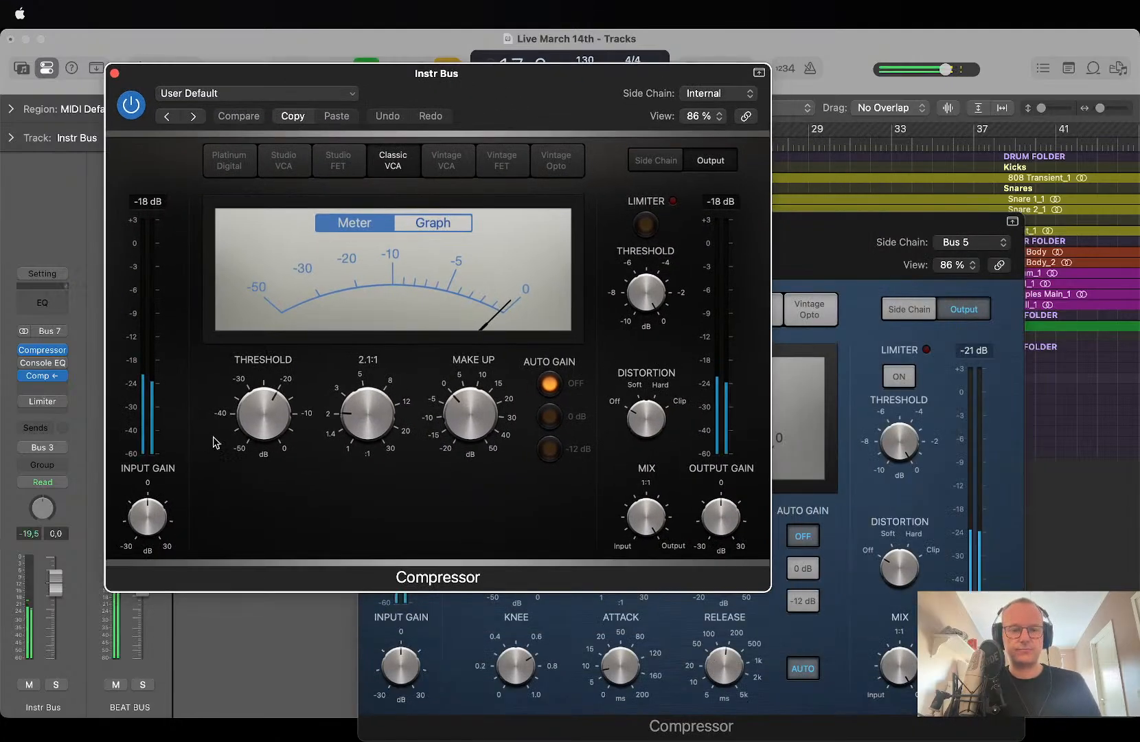
pyautogui.click(255, 419)
pyautogui.moveTo(255, 419); pyautogui.dragTo(257, 425)
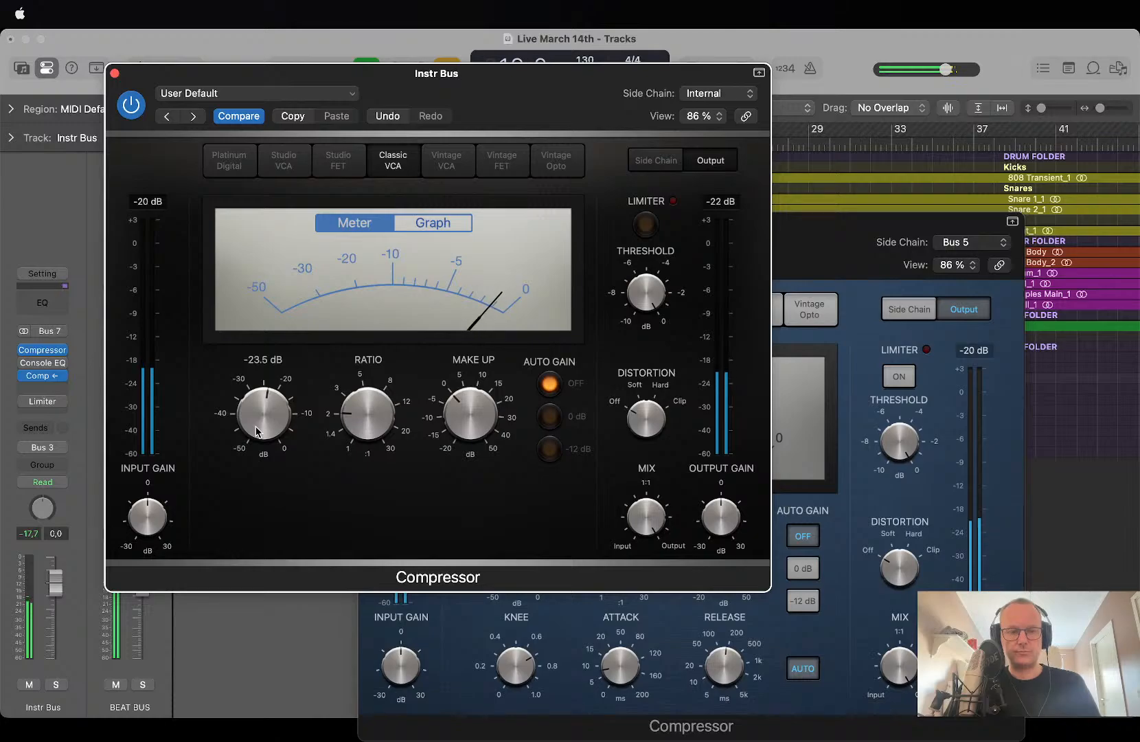
pyautogui.click(115, 74)
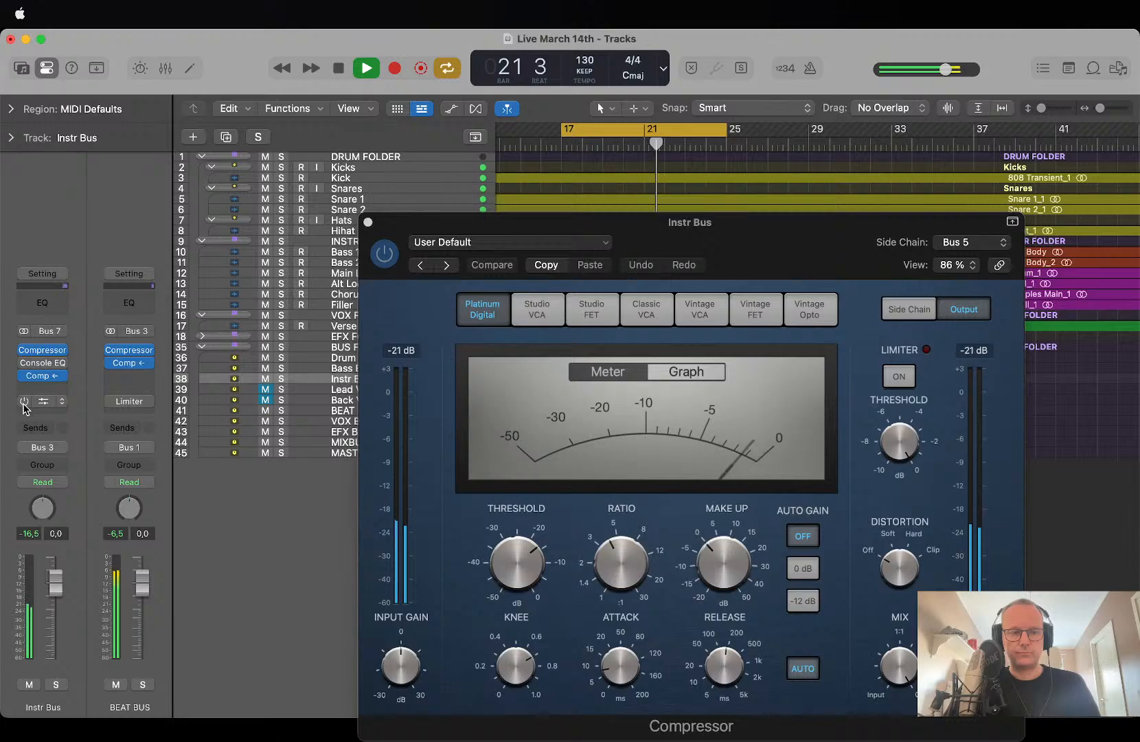
# Open the Instr Bus Limiter and set its output level to -10.0 dB and gain to +19.2 dB during playback.
pyautogui.press('space')
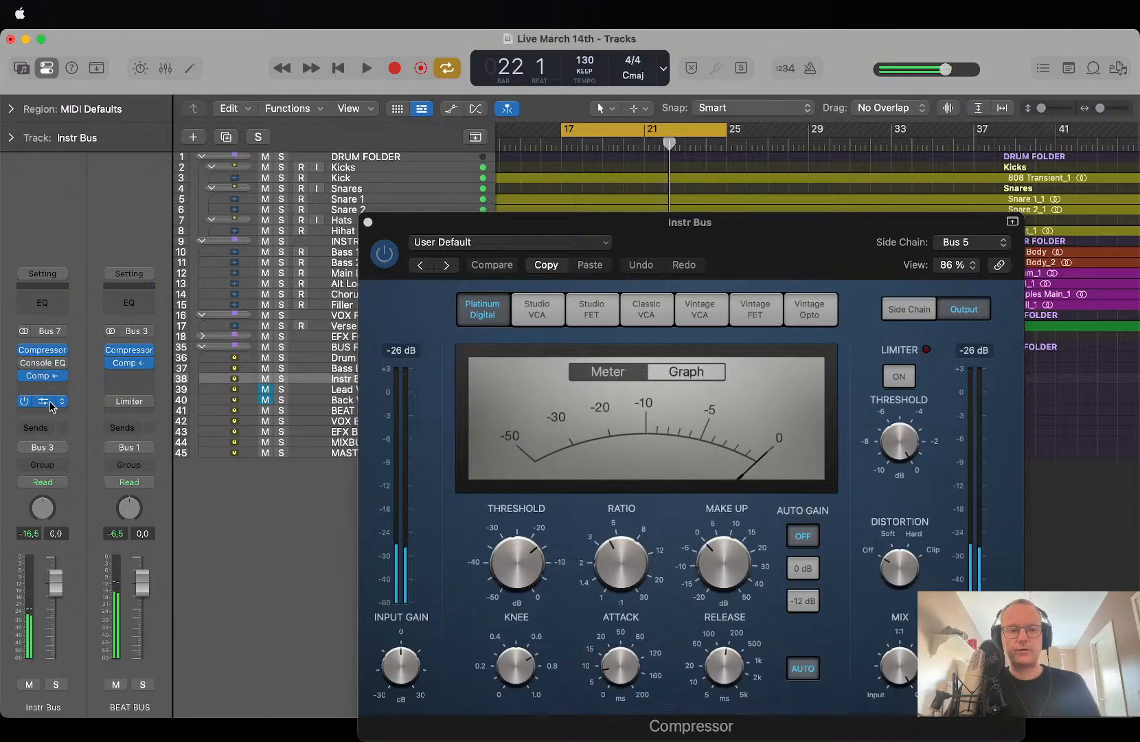
pyautogui.click(42, 403)
pyautogui.moveTo(661, 237); pyautogui.dragTo(310, 55)
pyautogui.press('space')
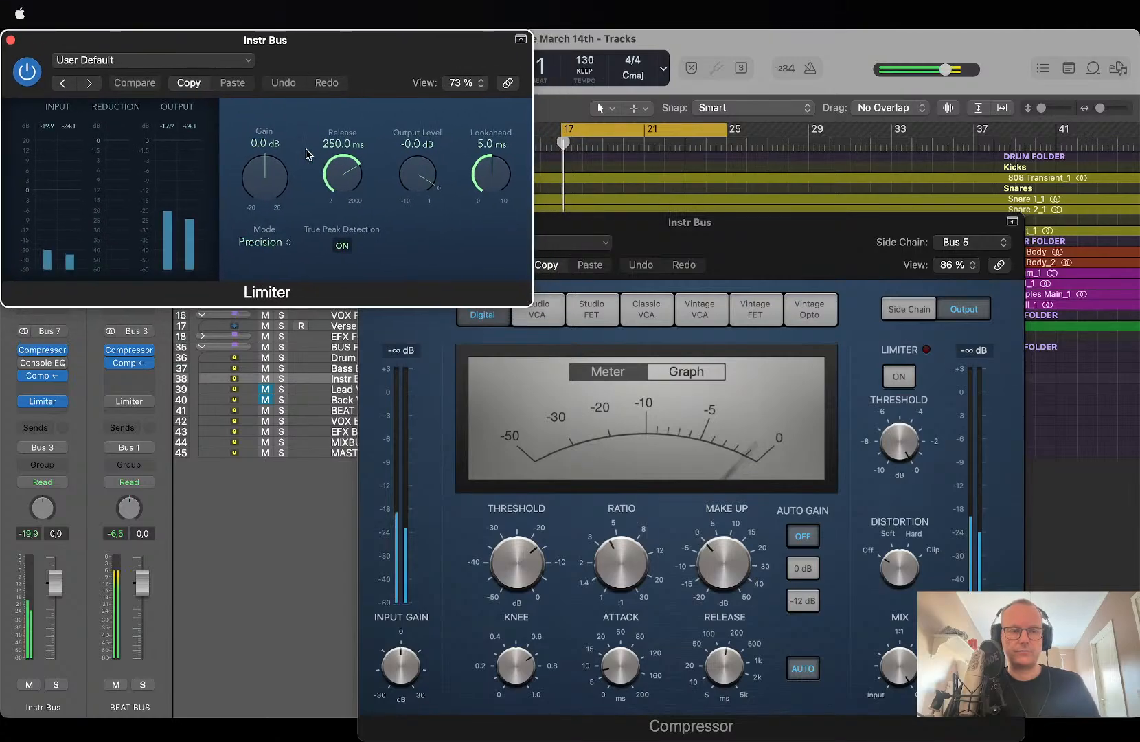
pyautogui.moveTo(411, 184); pyautogui.dragTo(429, 403)
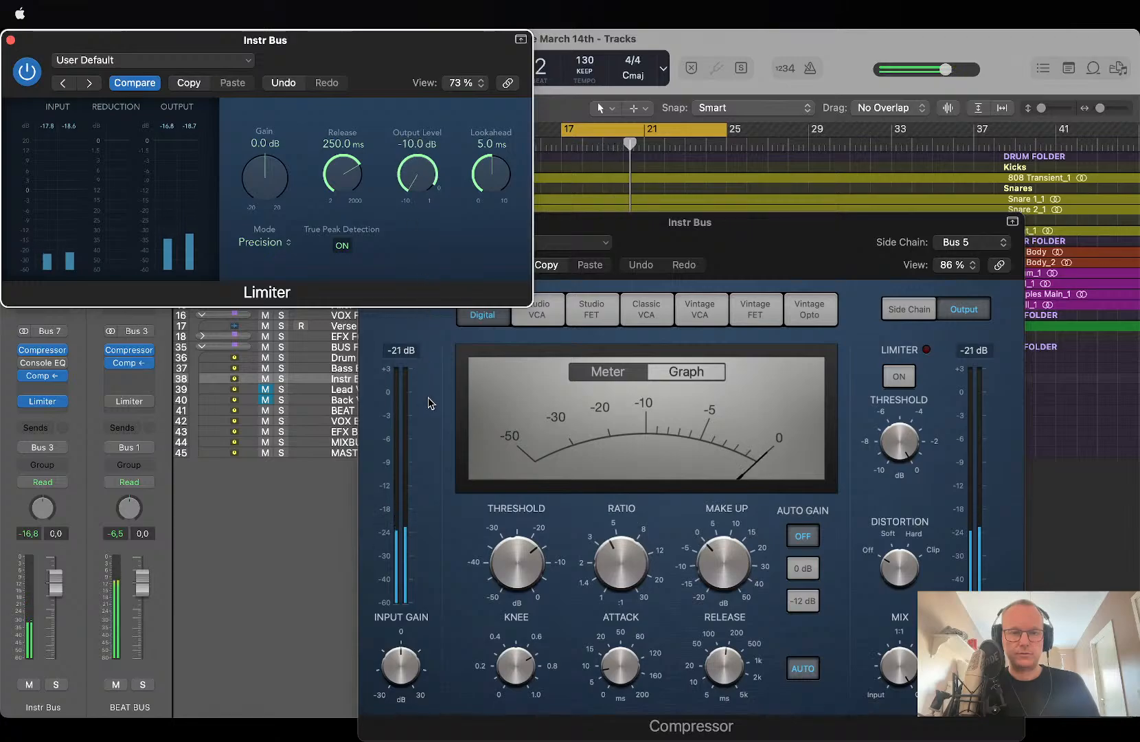
pyautogui.moveTo(265, 177); pyautogui.dragTo(261, 101)
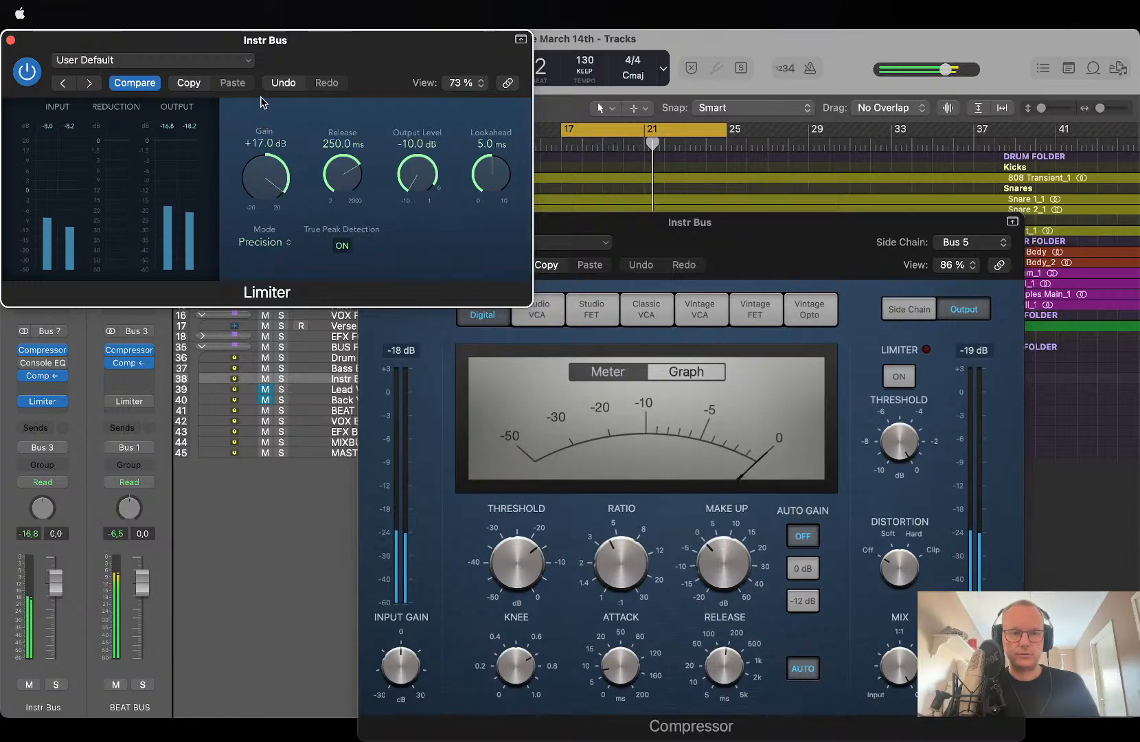
pyautogui.moveTo(262, 182)
pyautogui.mouseDown()
pyautogui.moveTo(261, 152)
pyautogui.moveTo(262, 192)
pyautogui.mouseUp()
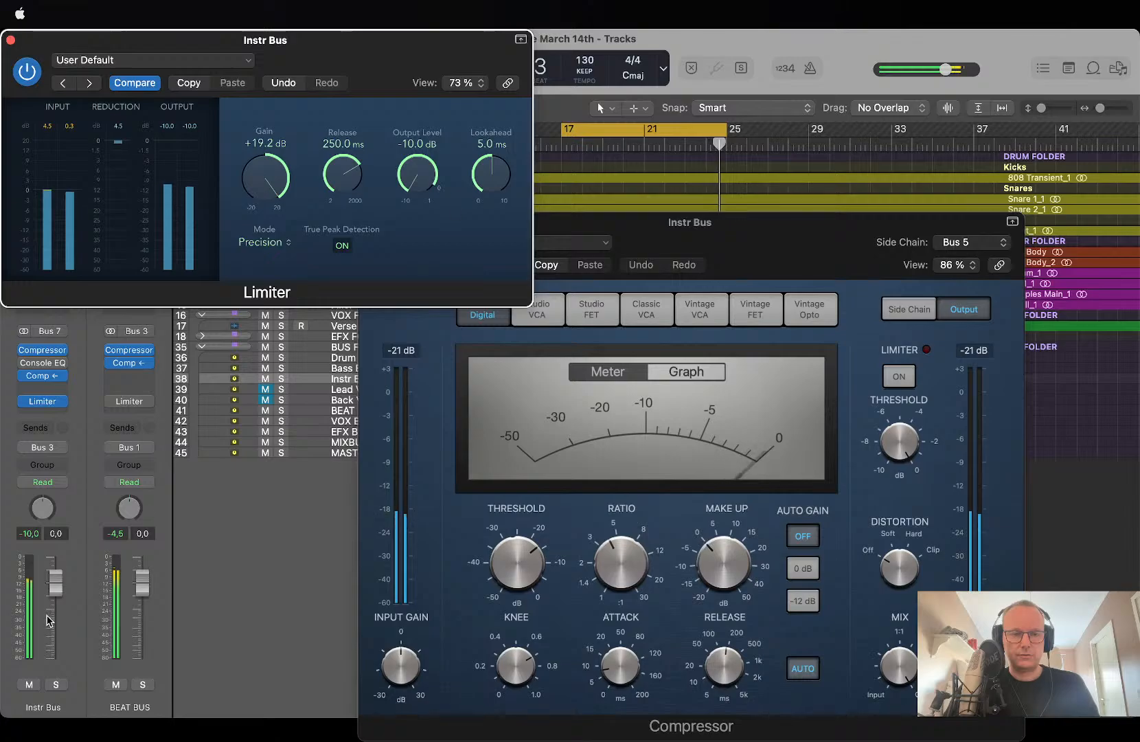
pyautogui.click(29, 533)
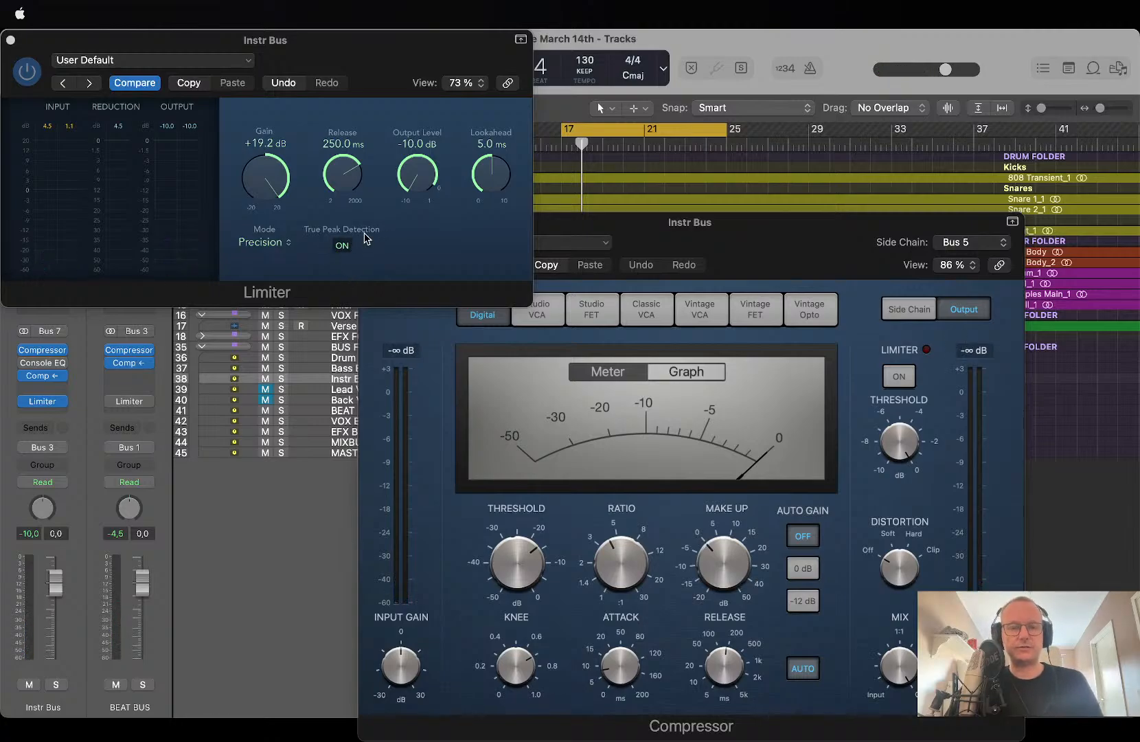
# Close the Limiter window, replay the loop, and reset the Instr Bus fader to 0.0 dB.
pyautogui.click(9, 39)
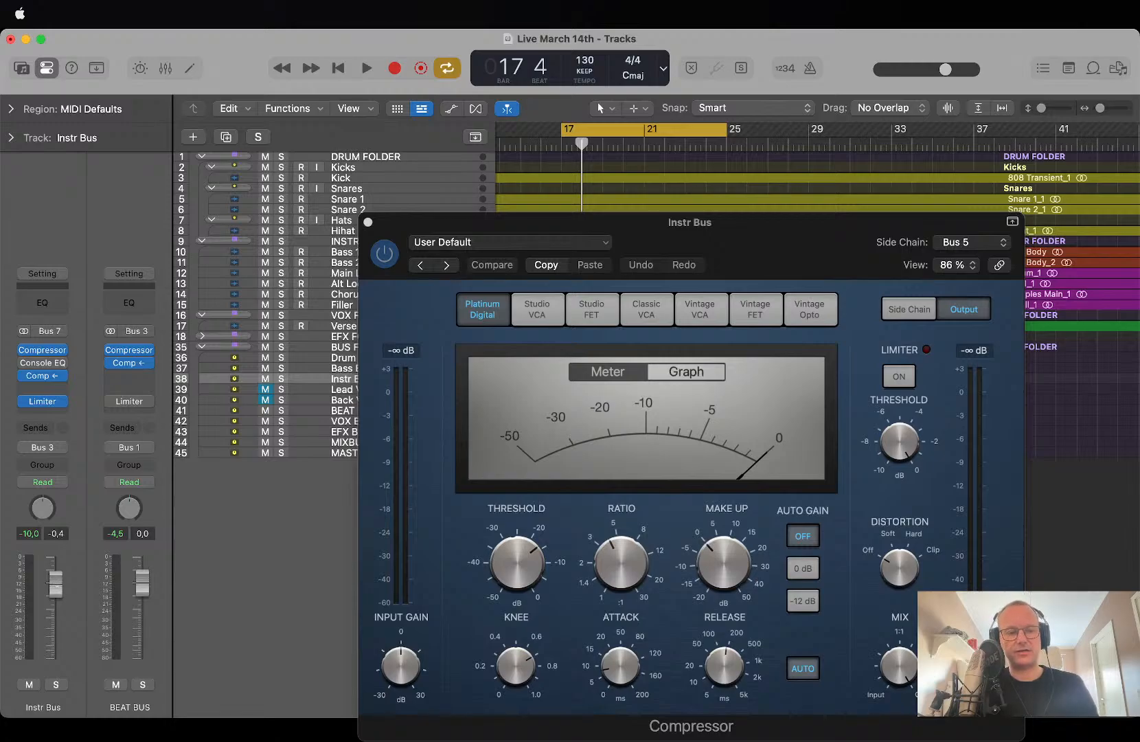
pyautogui.press('space')
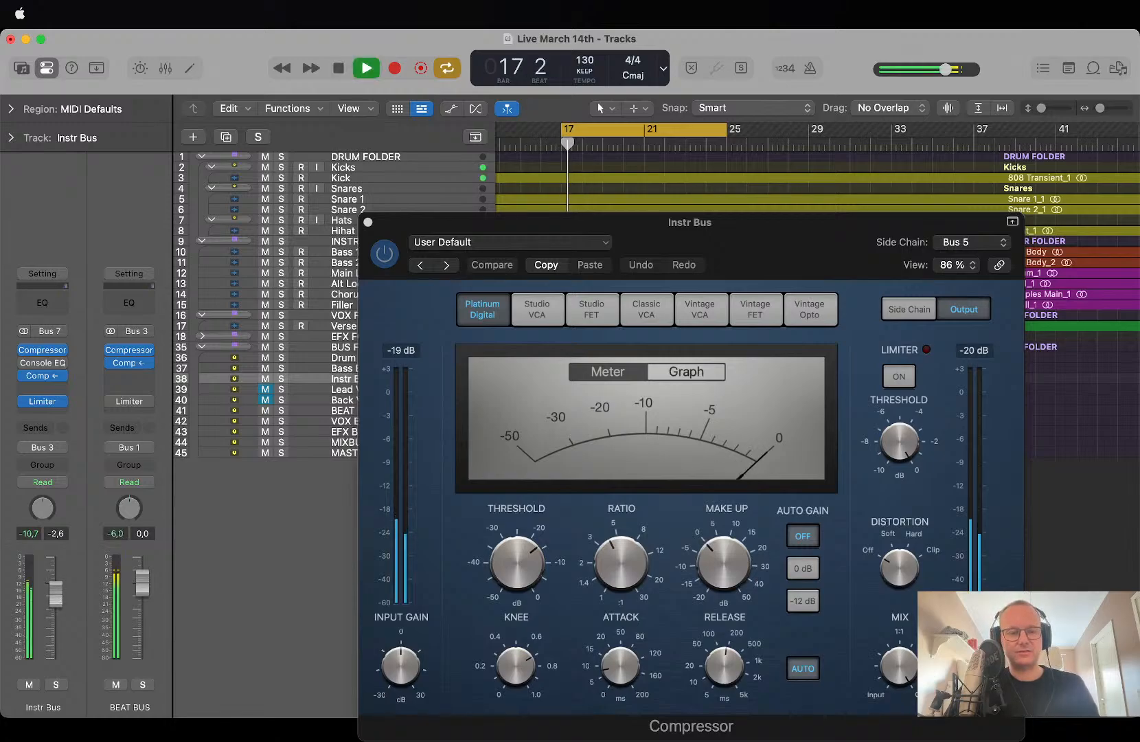
pyautogui.keyDown('alt'); pyautogui.click(62, 617); pyautogui.keyUp('alt')
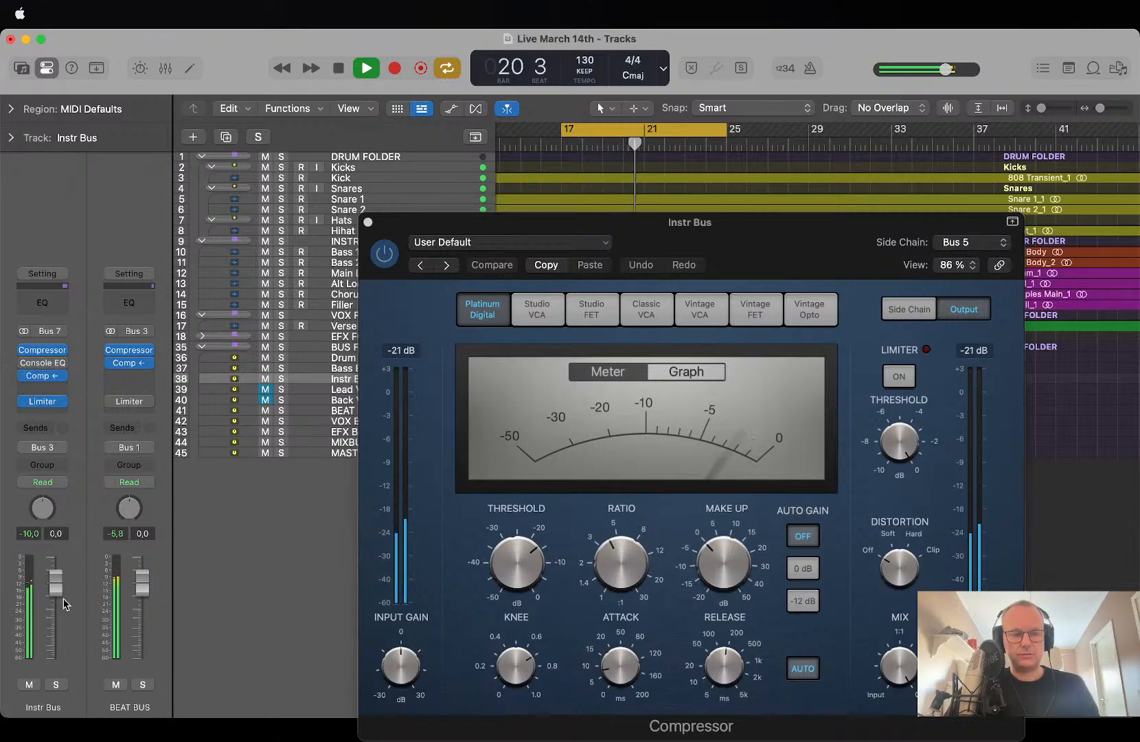
pyautogui.click(31, 414)
pyautogui.click(2, 416)
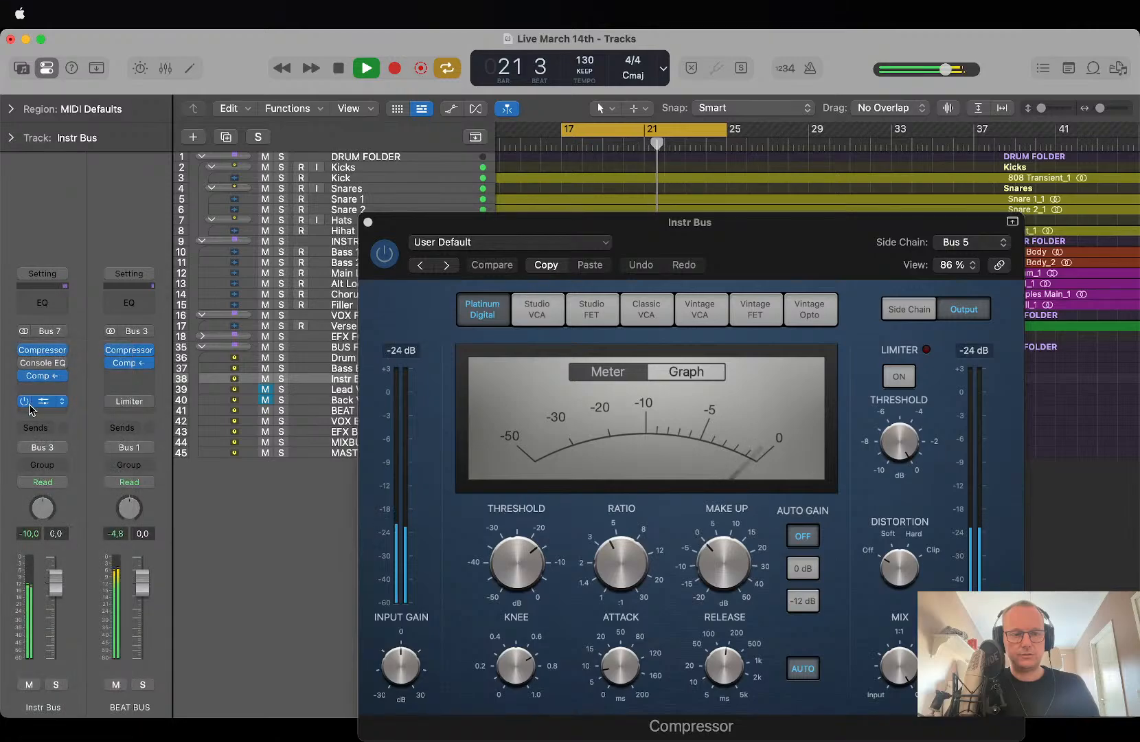
# Reopen the Instr Bus Limiter and set its release to 58.0 ms and gain to +12.1 dB.
pyautogui.click(42, 402)
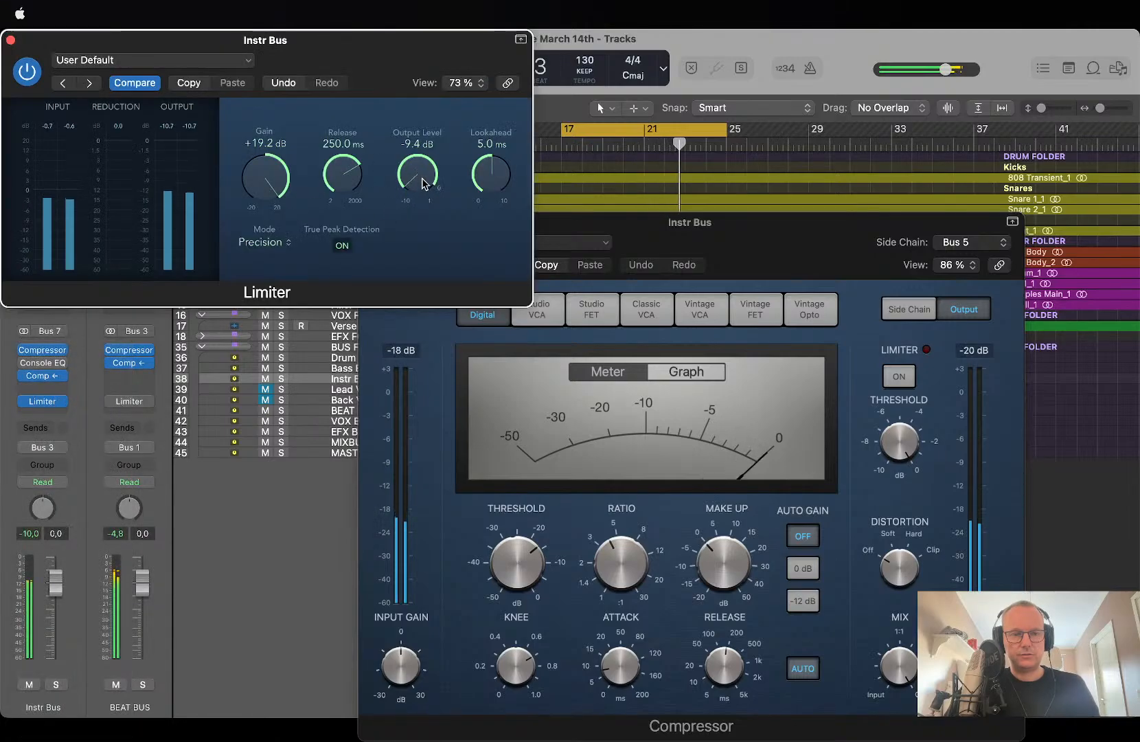
pyautogui.moveTo(342, 180); pyautogui.dragTo(359, 230)
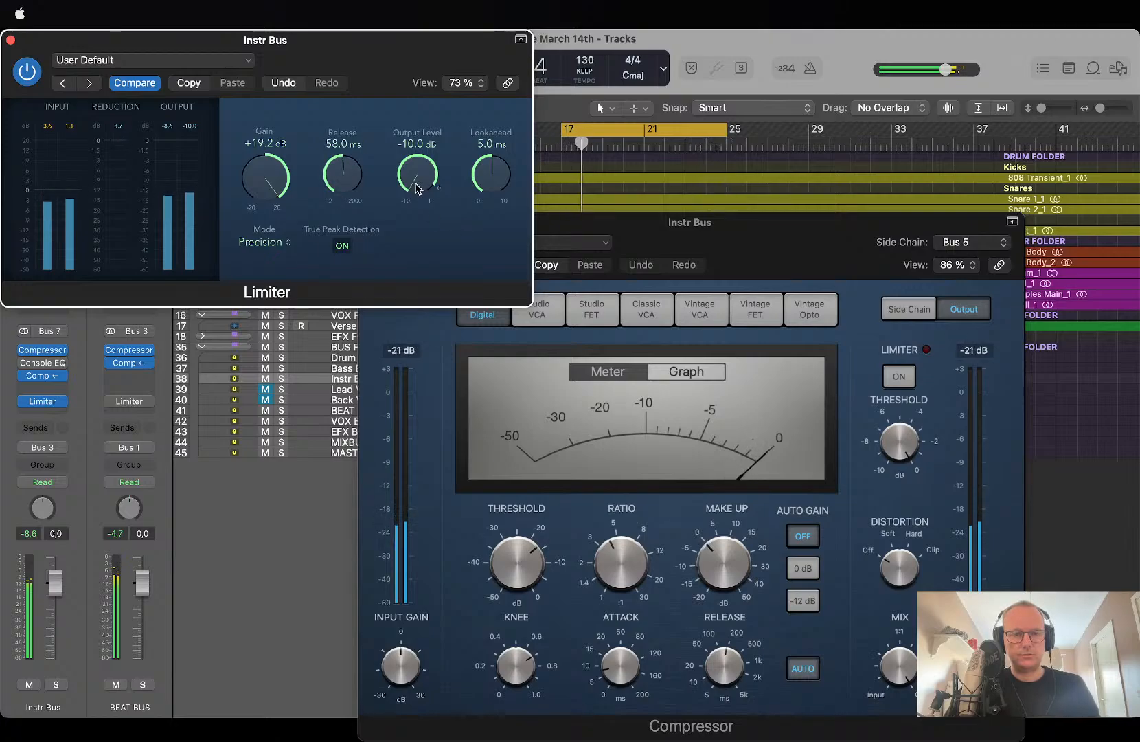
pyautogui.moveTo(266, 179); pyautogui.dragTo(288, 240)
# Reset the Instr Bus peak reading, bypass and re-enable the Limiter to compare levels, and close its window.
pyautogui.click(27, 535)
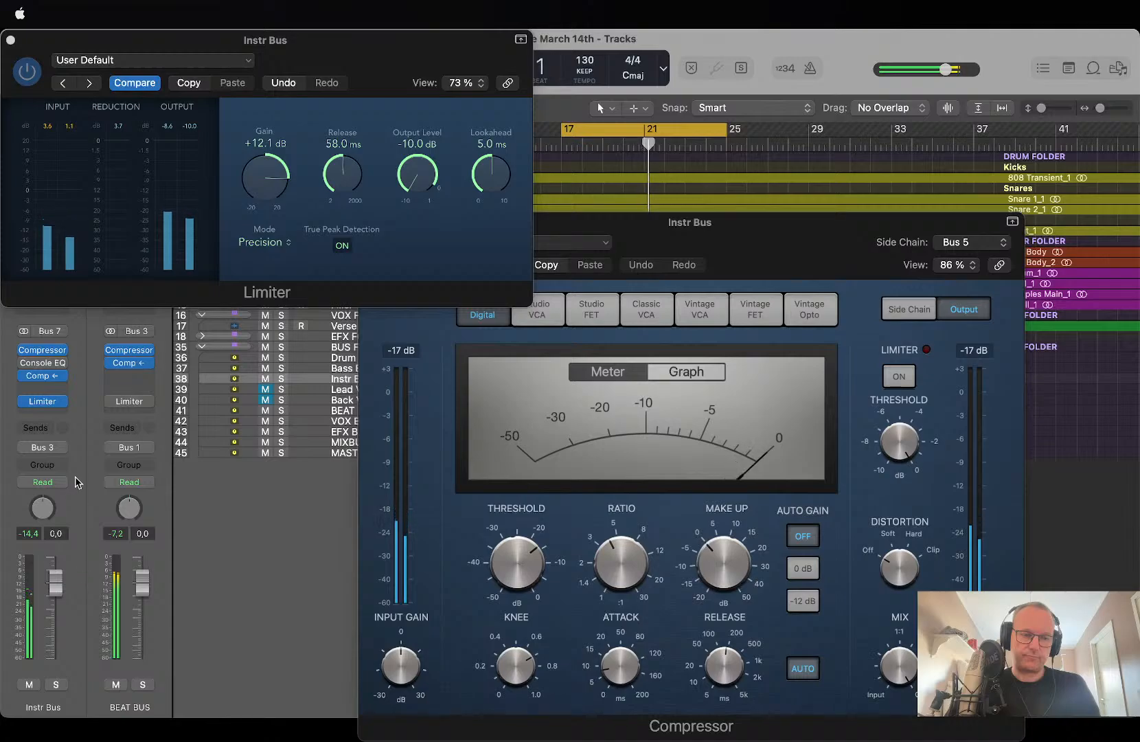
pyautogui.click(20, 74)
pyautogui.click(31, 536)
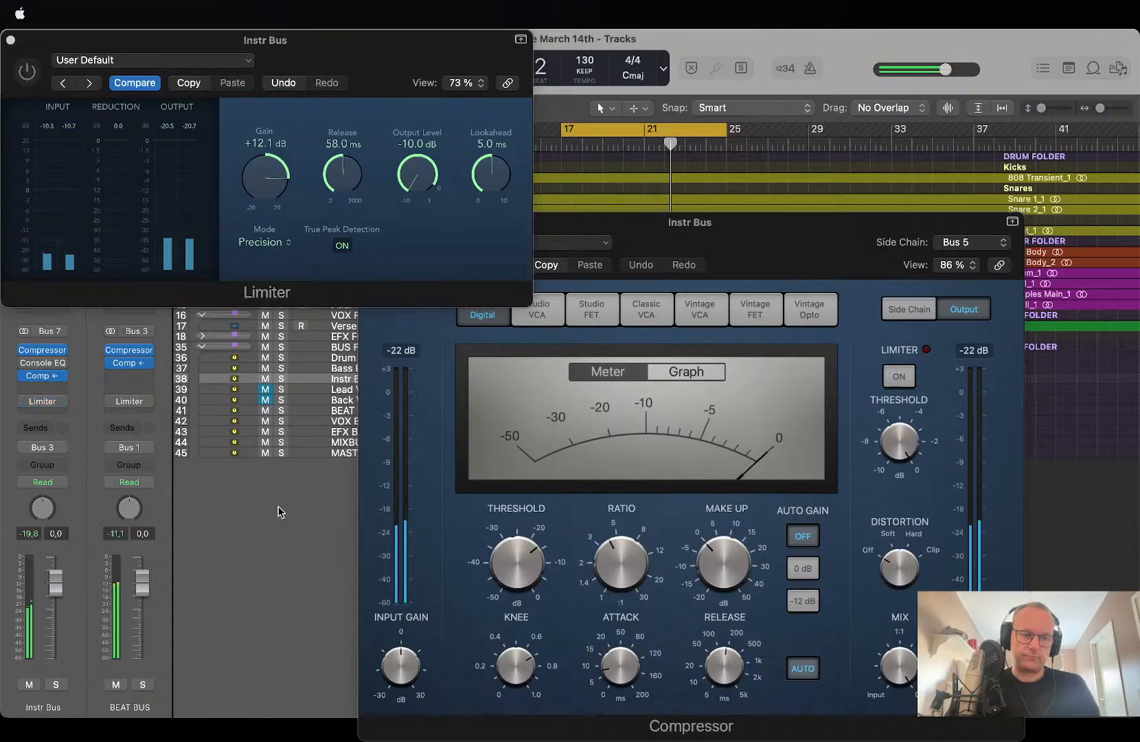
pyautogui.click(27, 71)
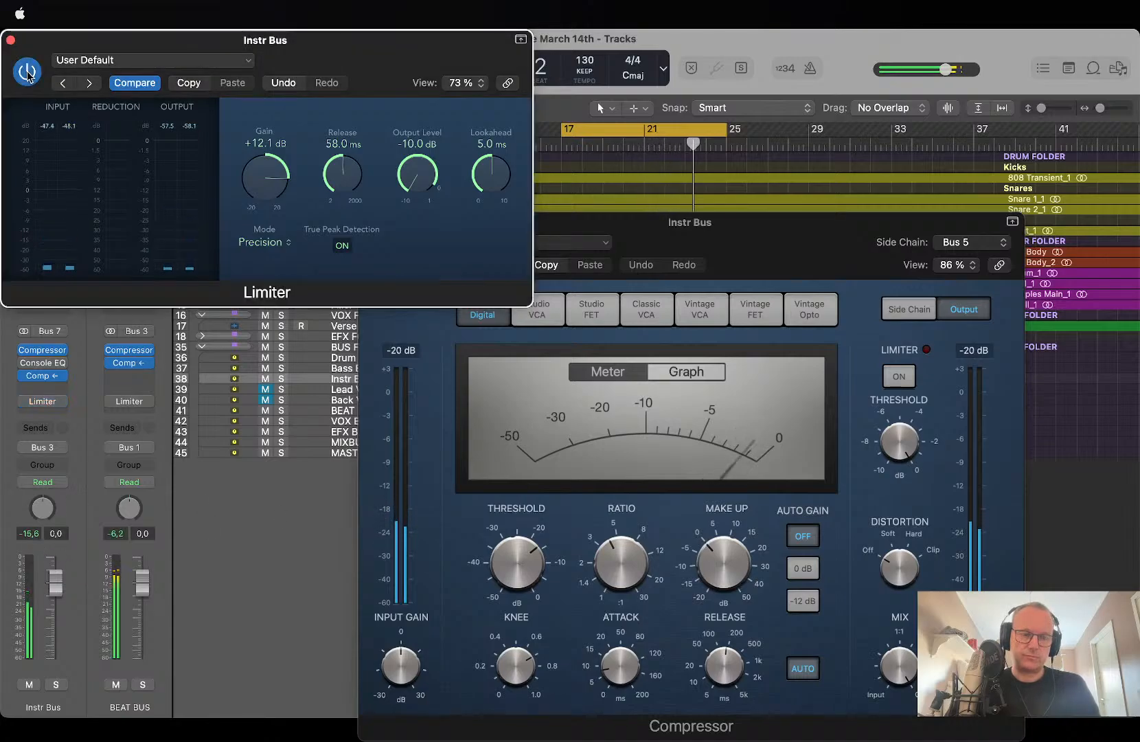
pyautogui.click(11, 41)
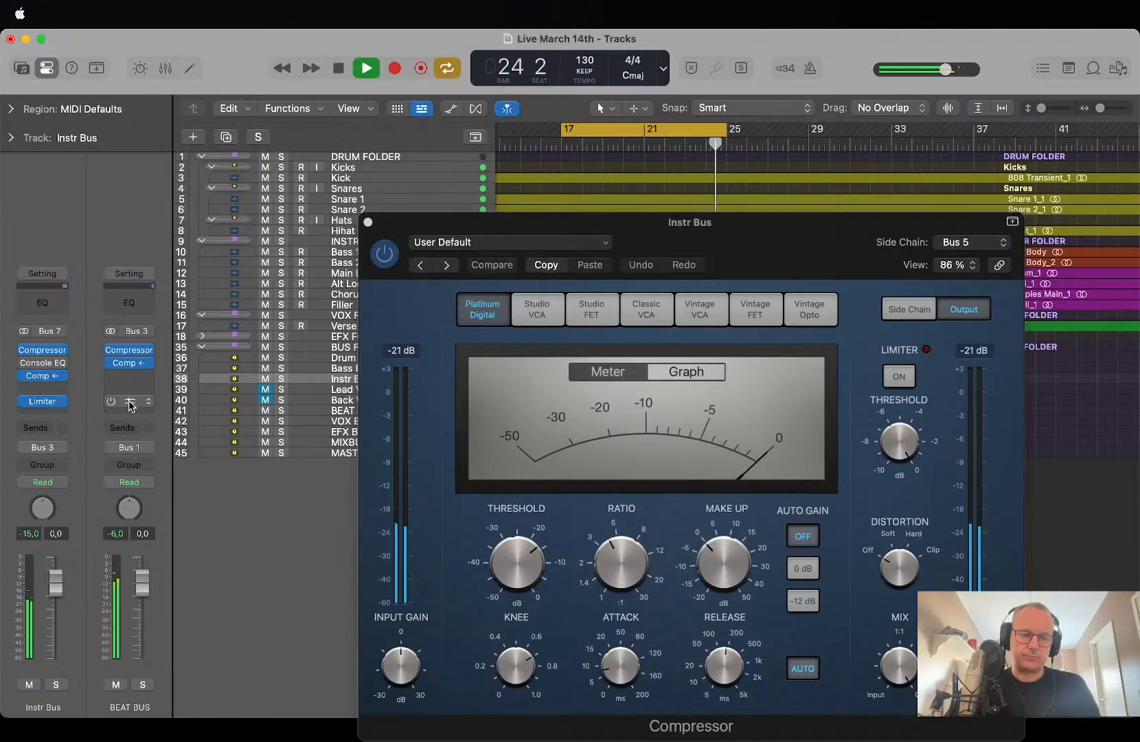
# Stop playback and remove the Limiter from the Instr Bus.
pyautogui.press('space')
pyautogui.click(62, 402)
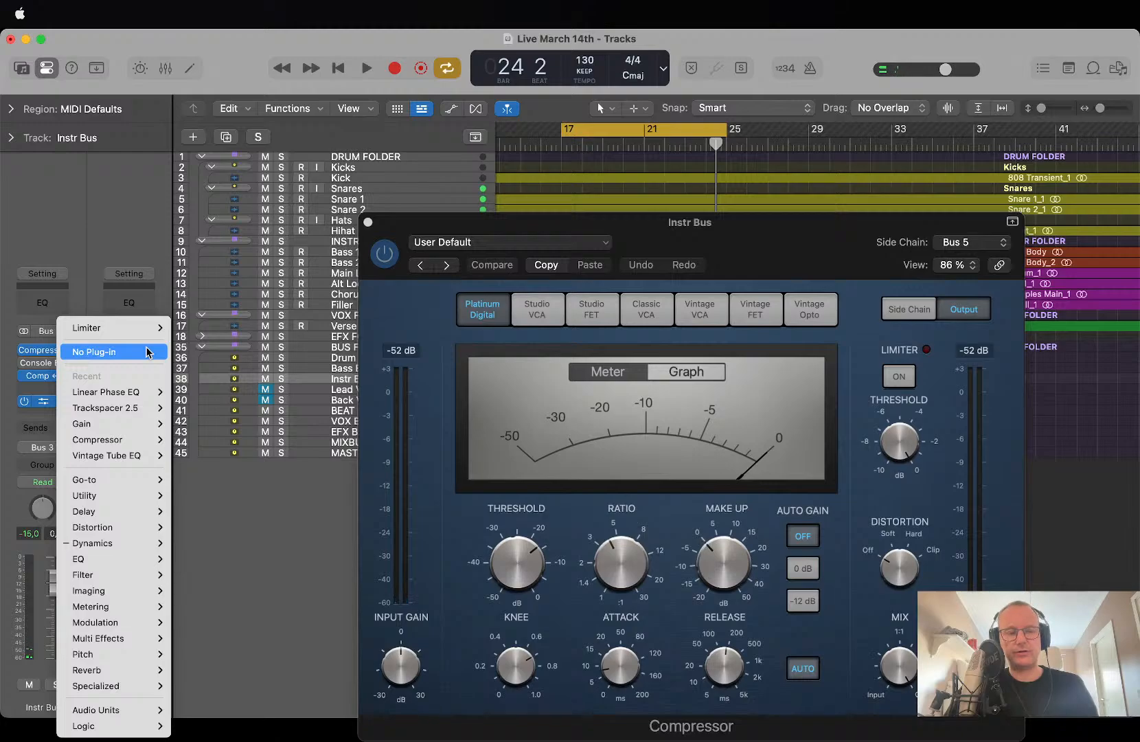
pyautogui.click(147, 351)
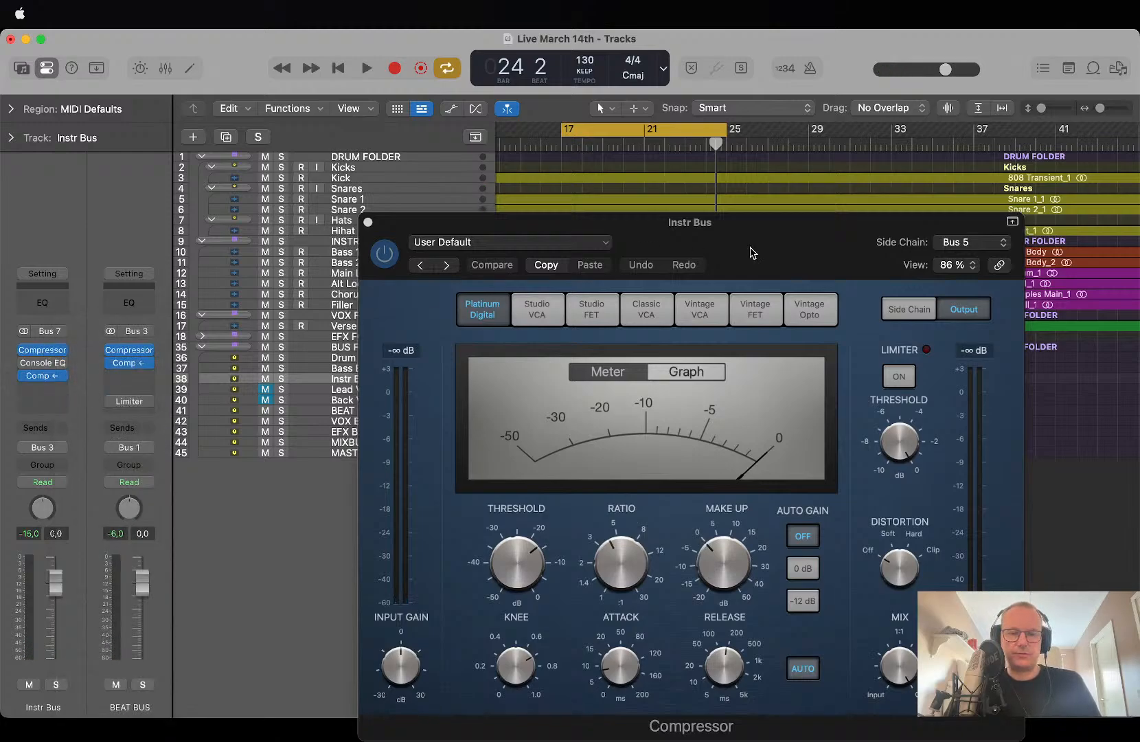
# Set the Instr Bus side-chained Compressor's threshold to -20.5 dB and attack to 0.0 ms during playback, and close its window.
pyautogui.moveTo(692, 250); pyautogui.dragTo(424, 154)
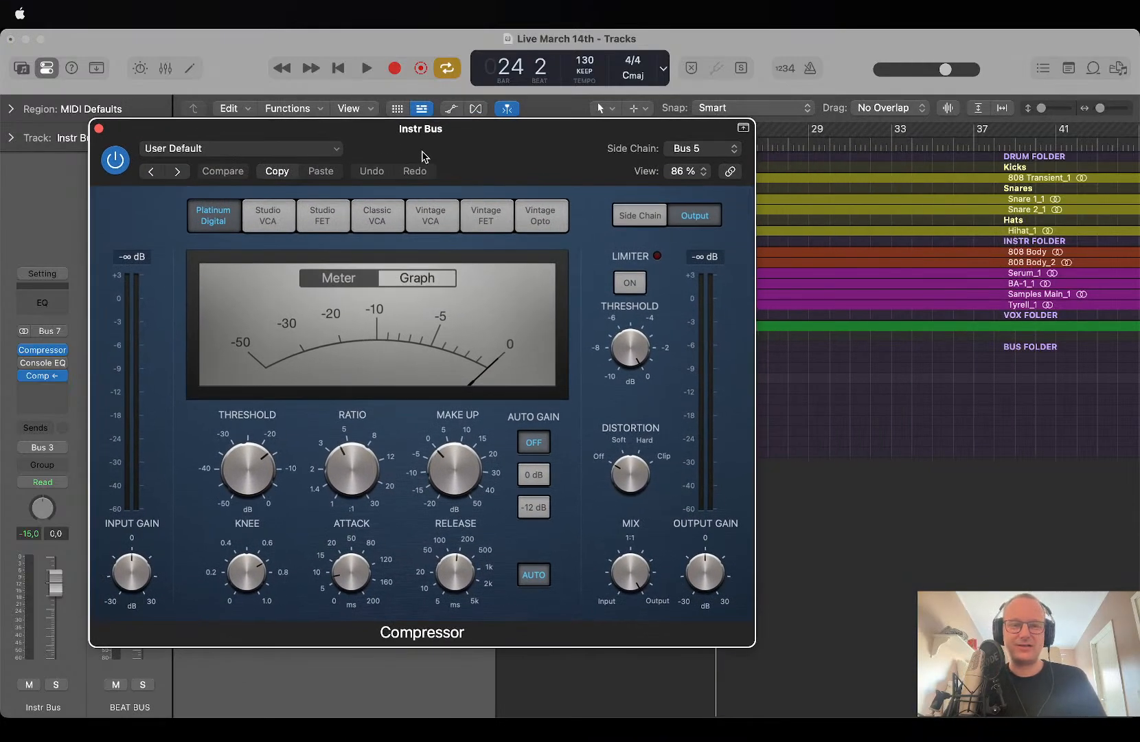
pyautogui.press('space')
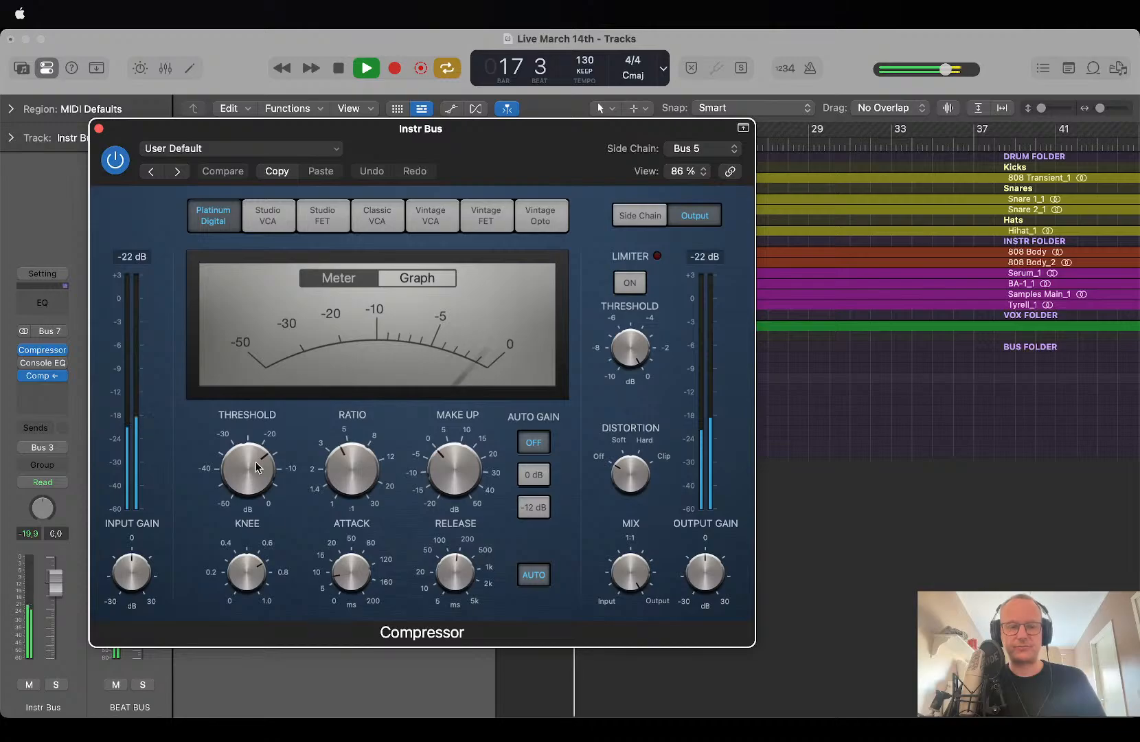
pyautogui.moveTo(261, 473)
pyautogui.mouseDown()
pyautogui.moveTo(263, 483)
pyautogui.moveTo(270, 467)
pyautogui.mouseUp()
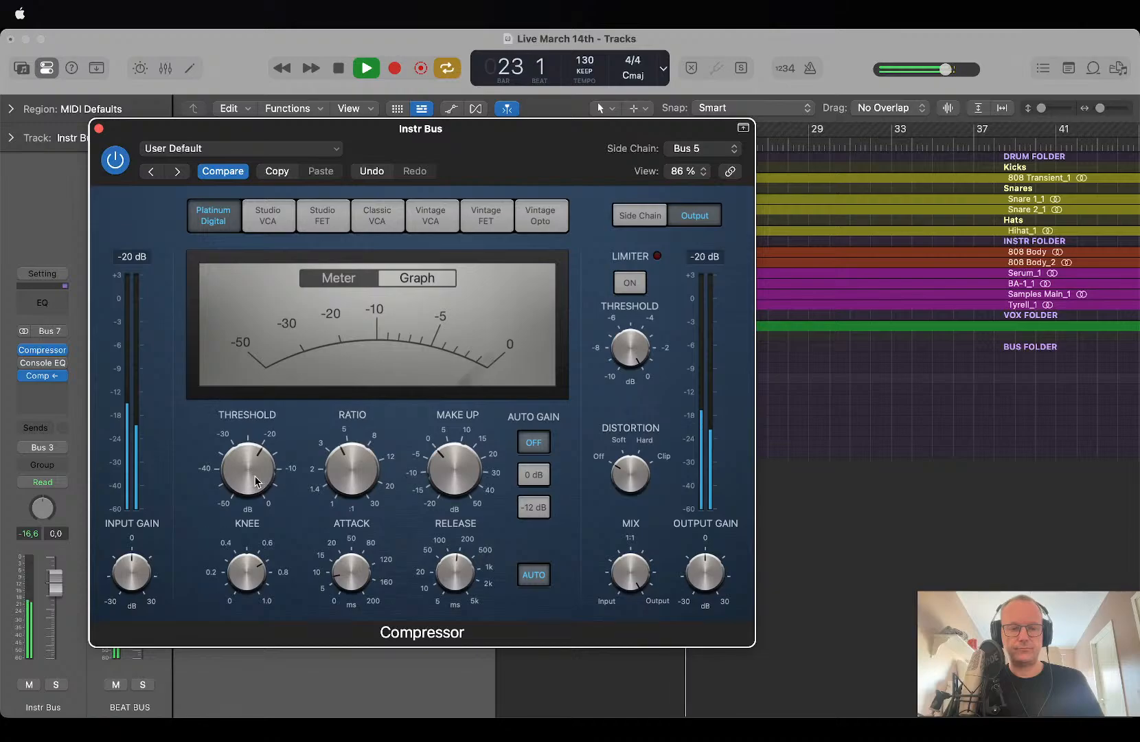
pyautogui.moveTo(258, 472); pyautogui.dragTo(258, 476)
pyautogui.moveTo(376, 558); pyautogui.dragTo(351, 565)
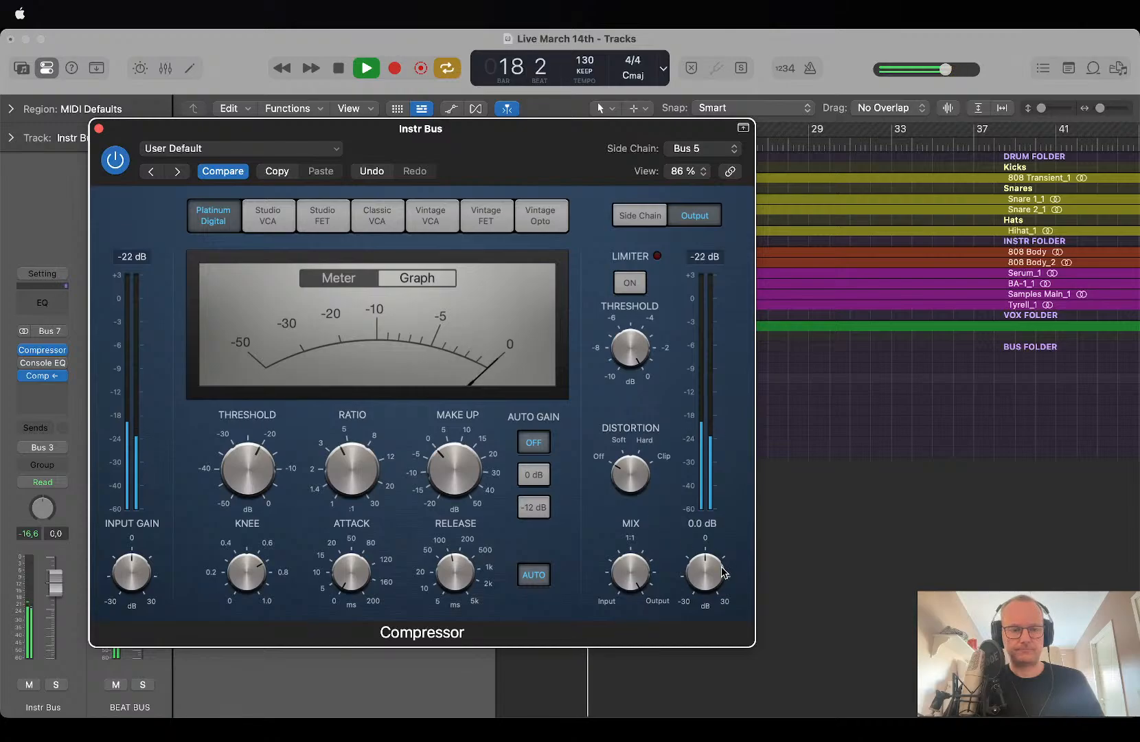
pyautogui.press('space')
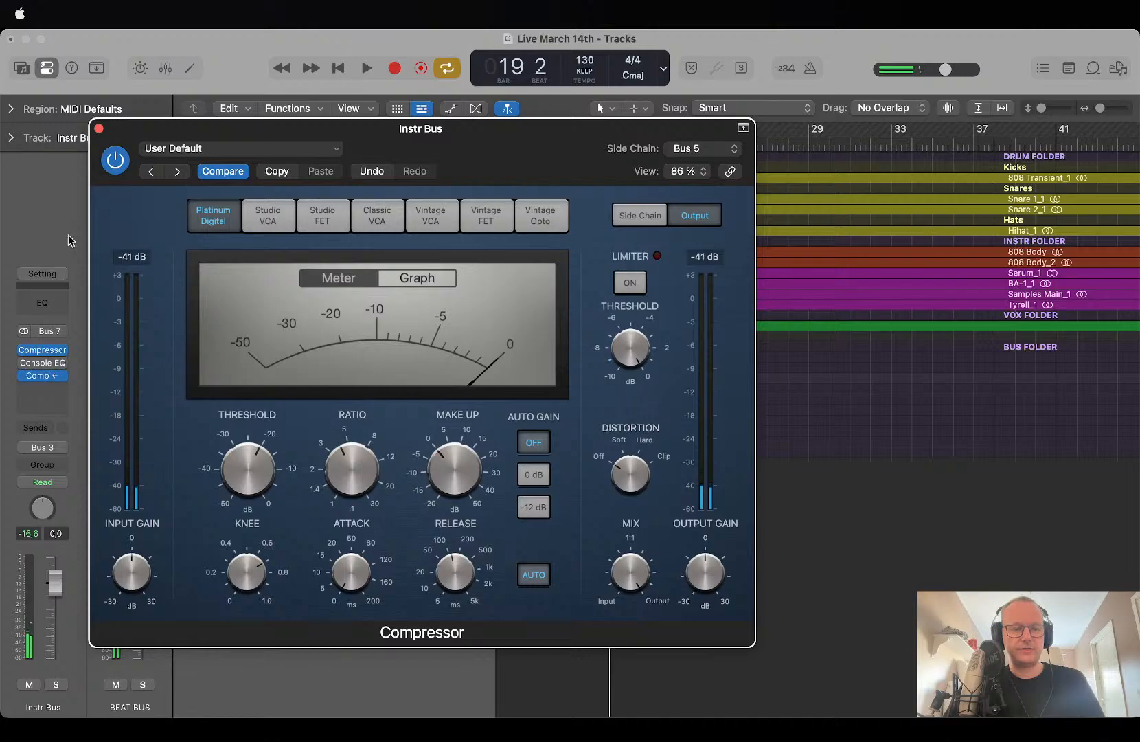
pyautogui.click(98, 130)
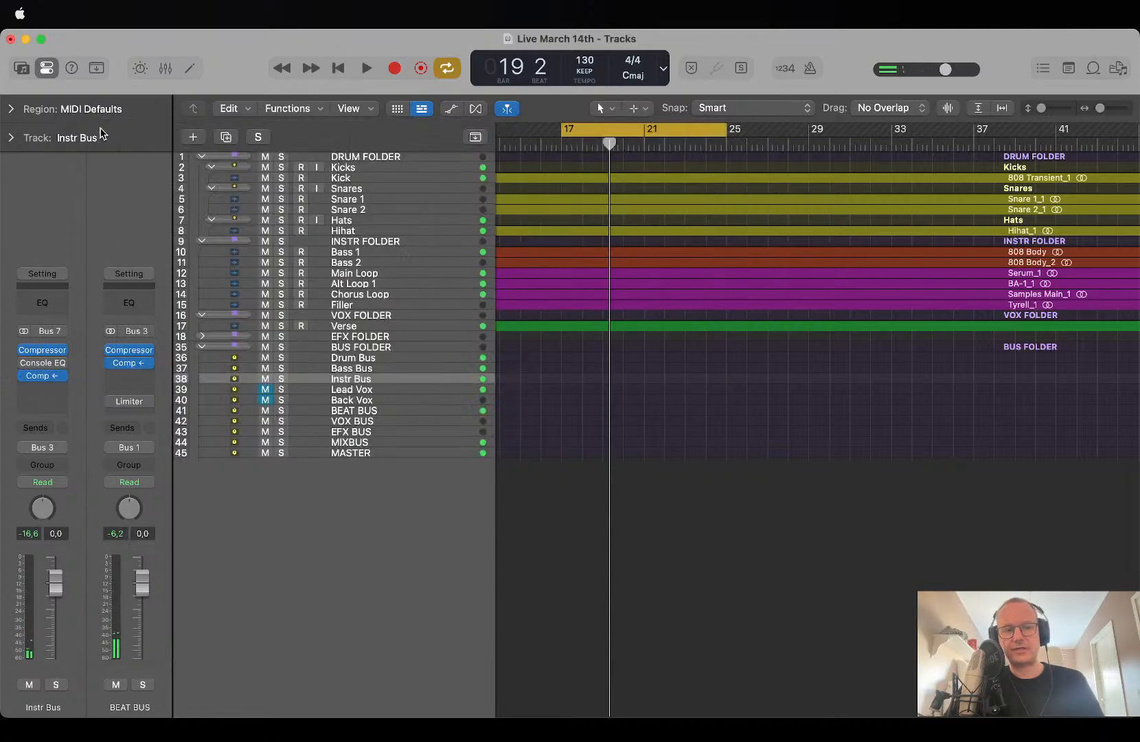
# Reopen the Instr Bus side-chained Compressor, play the loop, and check its side-chain source.
pyautogui.click(41, 350)
pyautogui.press('space')
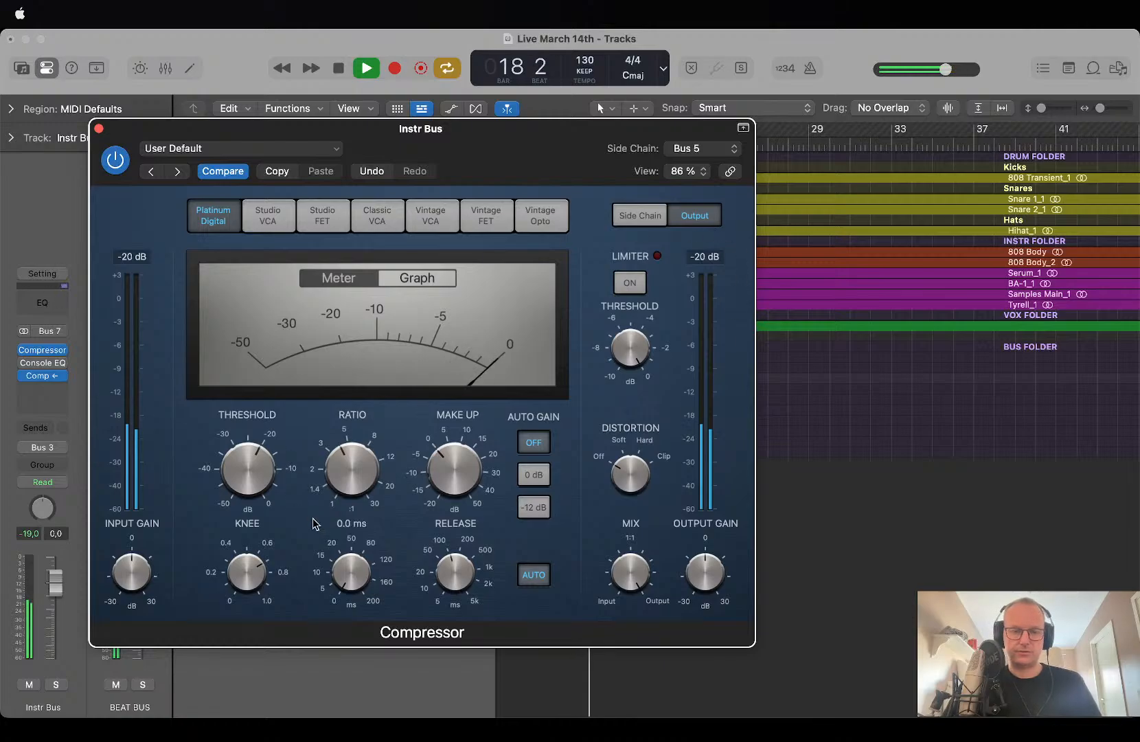
pyautogui.moveTo(258, 464)
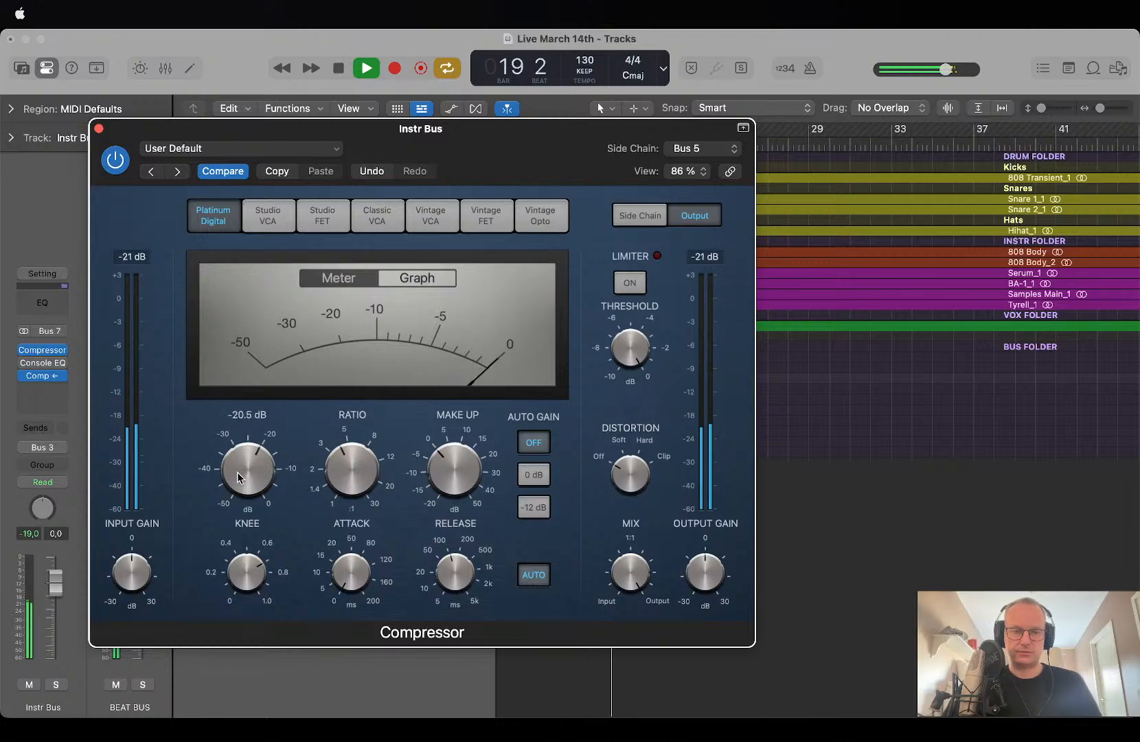
pyautogui.click(708, 148)
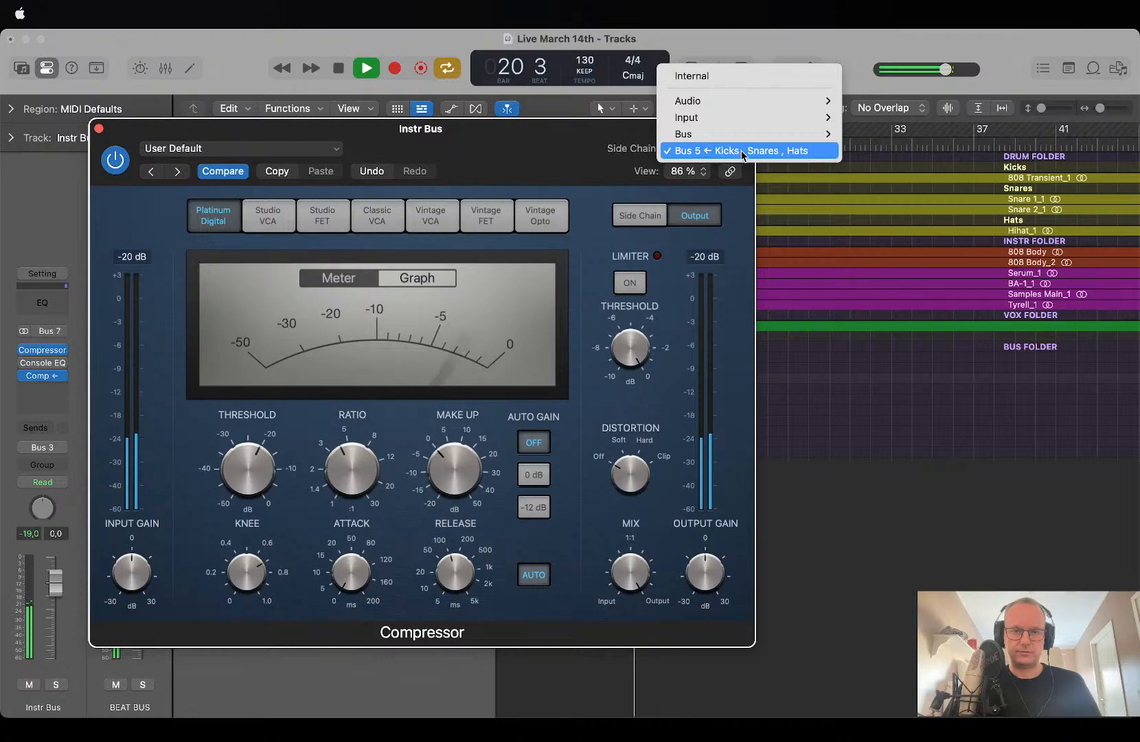
pyautogui.click(581, 159)
# Replay the loop with the side-chained Compressor bypassed and re-enabled to compare the ducking, and stop playback.
pyautogui.press('space')
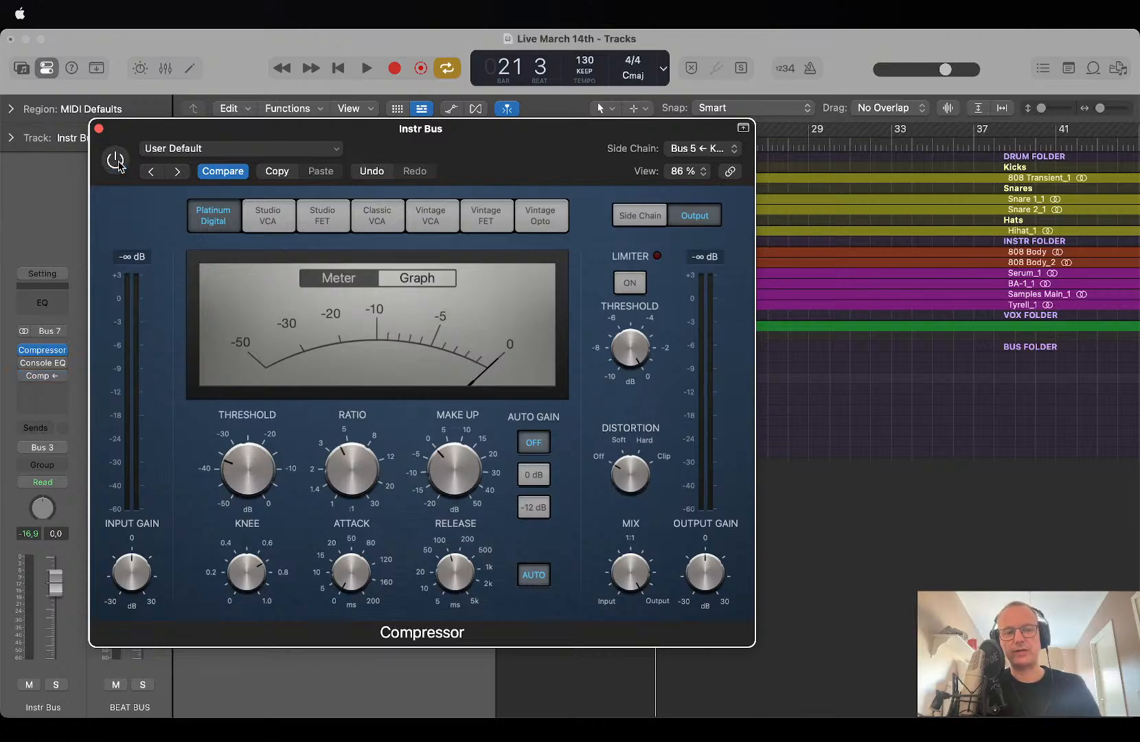
pyautogui.press('space')
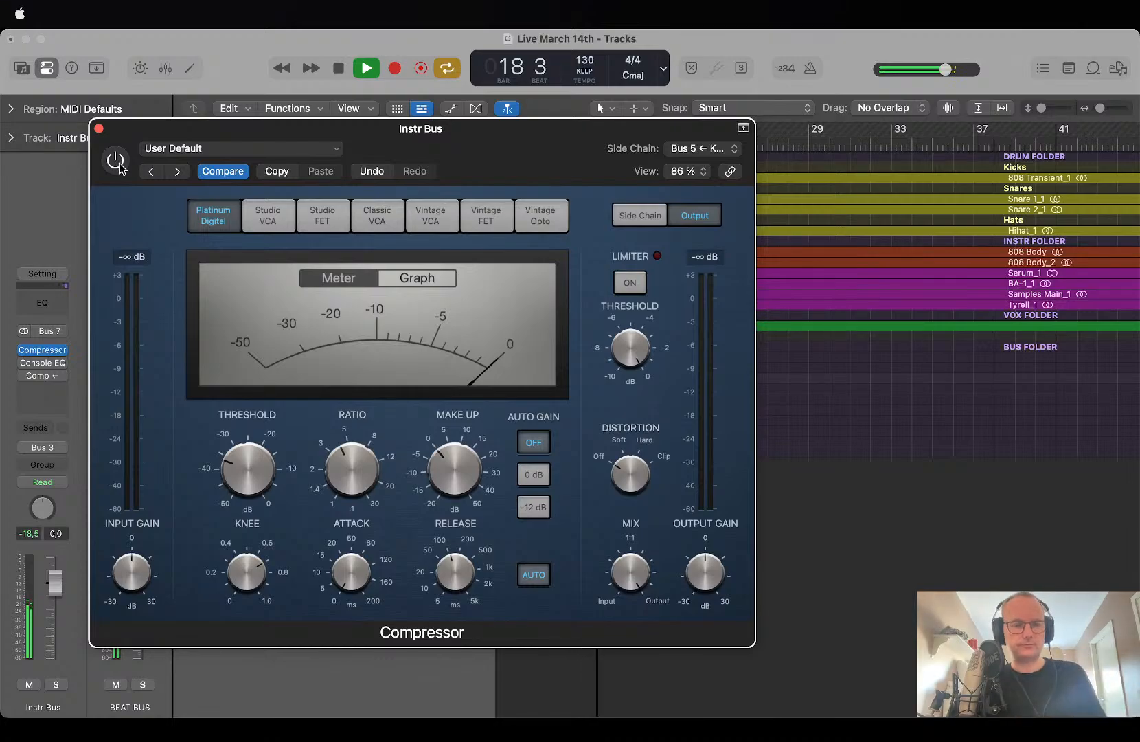
pyautogui.click(120, 168)
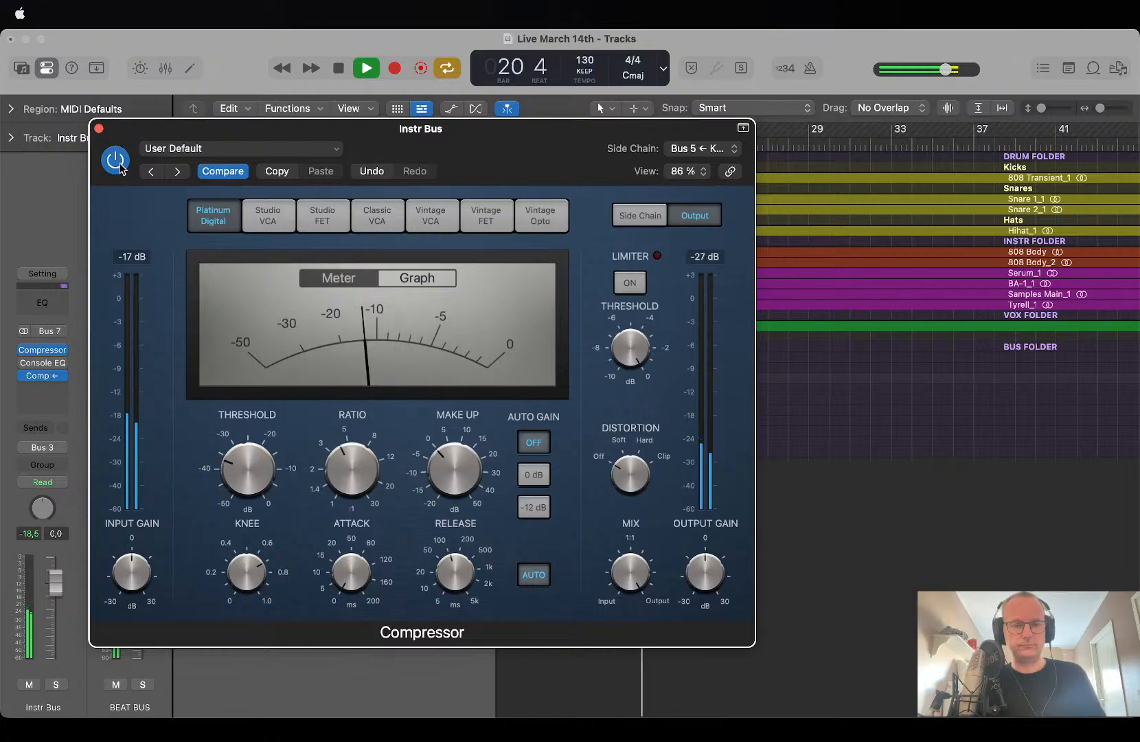
pyautogui.press('space')
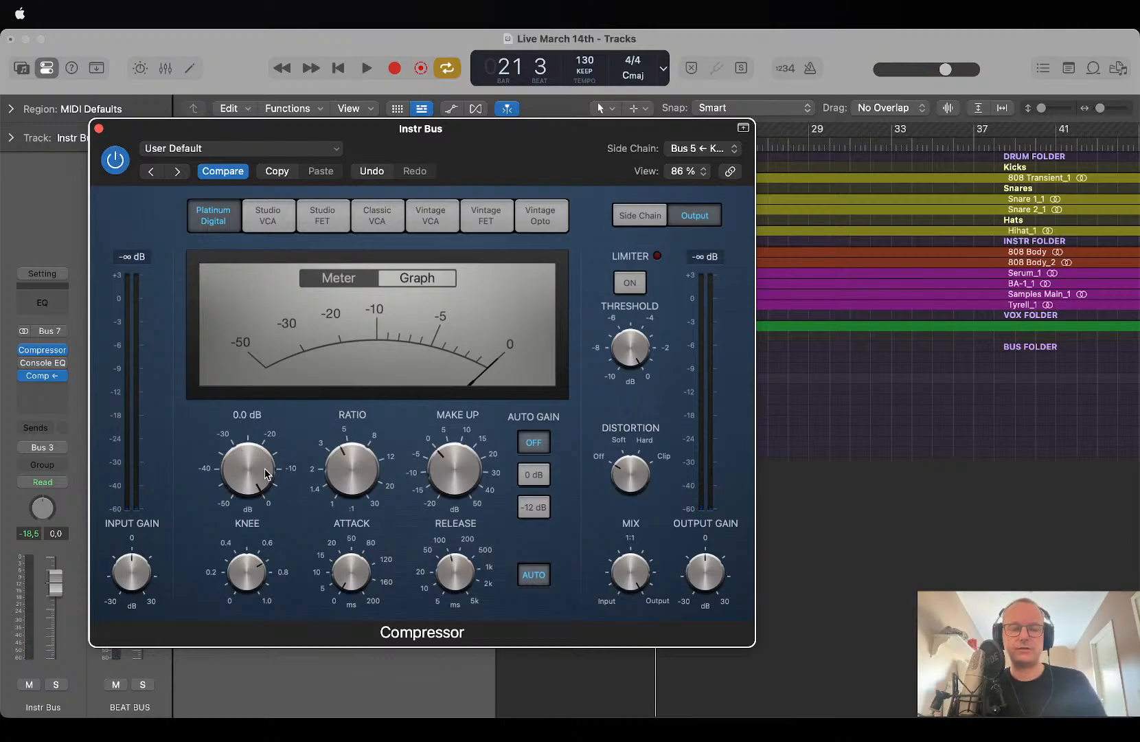
# Set the side-chained Compressor's threshold to about -19.5 dB during playback, close its window, and stop playback.
pyautogui.press('space')
pyautogui.moveTo(252, 478); pyautogui.dragTo(250, 548)
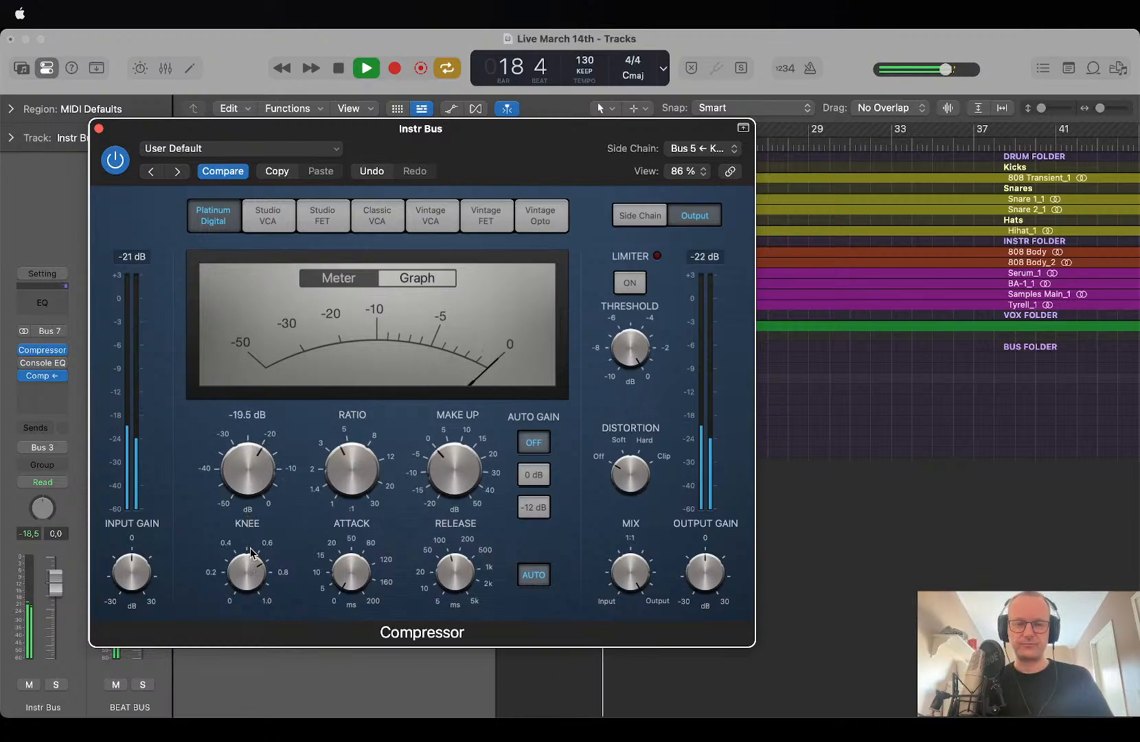
pyautogui.moveTo(250, 548); pyautogui.dragTo(252, 559)
pyautogui.click(98, 129)
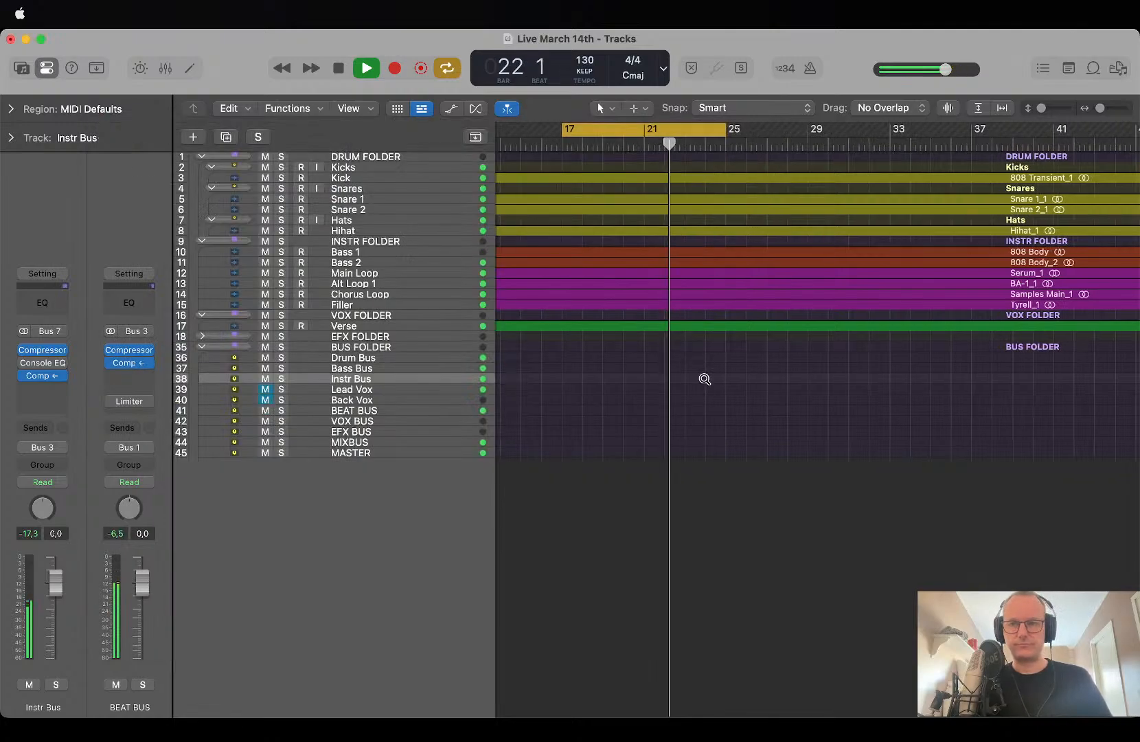
pyautogui.press('space')
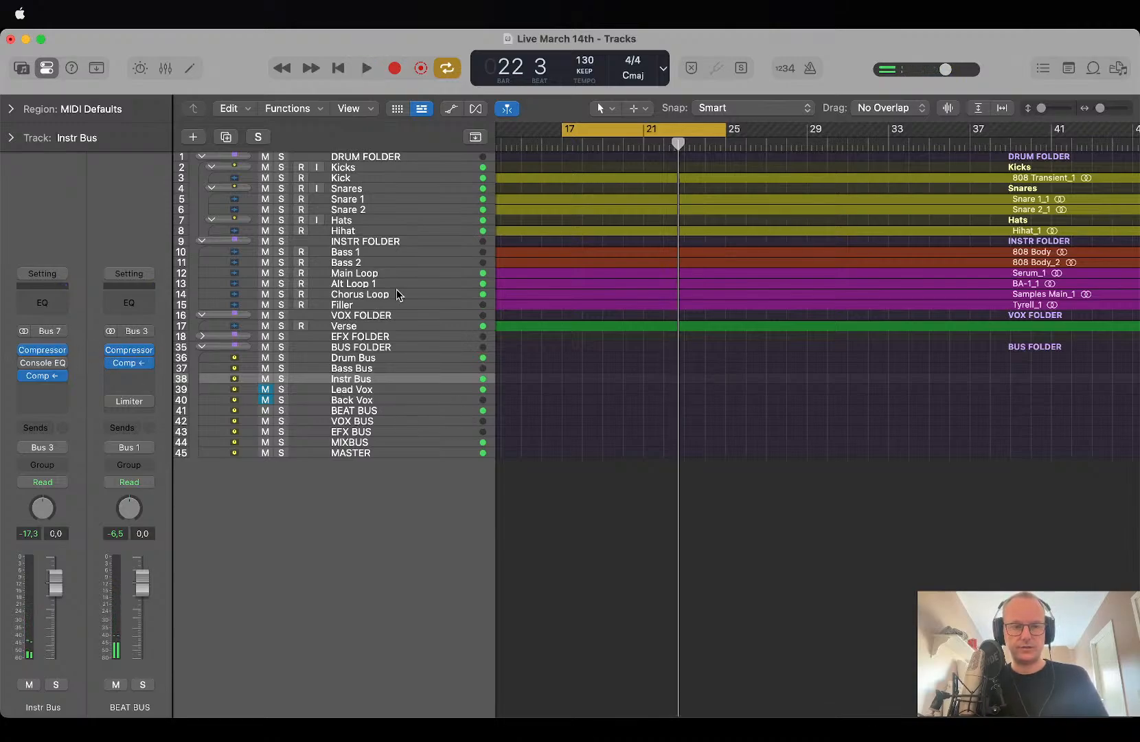
# Select the Main Loop track and briefly play the loop to hear the instruments with the full beat.
pyautogui.click(374, 256)
pyautogui.click(389, 273)
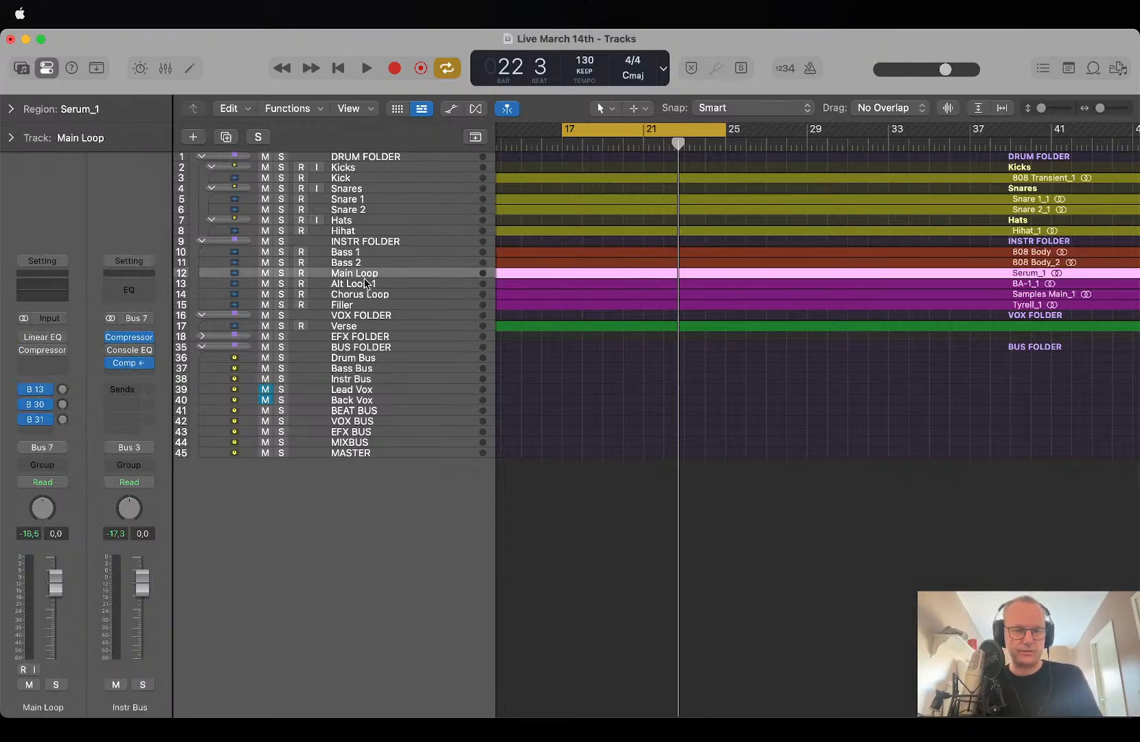
pyautogui.scroll(2, 354, 296)
pyautogui.scroll(3, 355, 296)
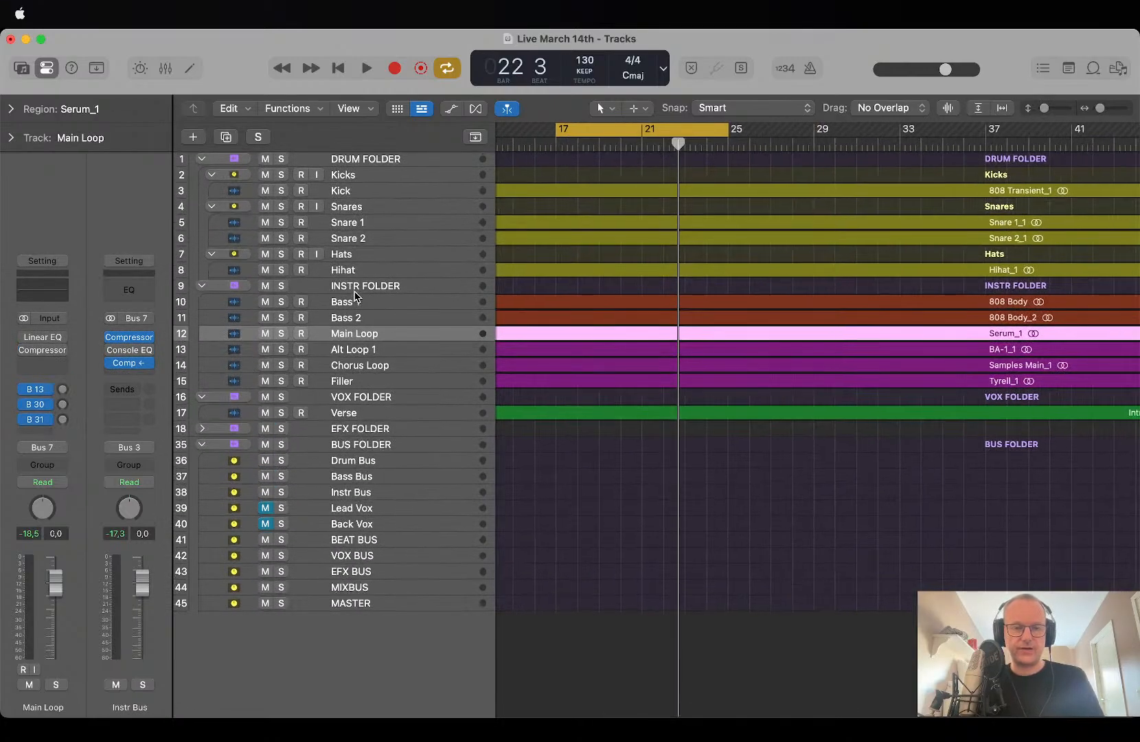
pyautogui.press('space')
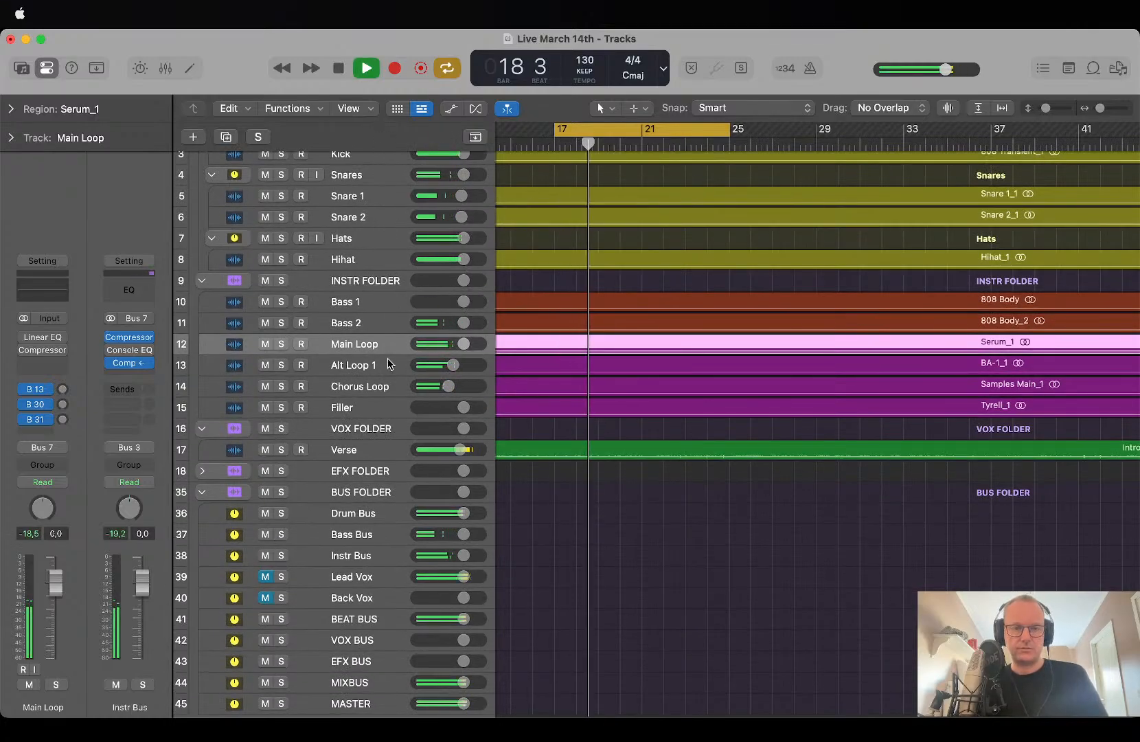
pyautogui.press('space')
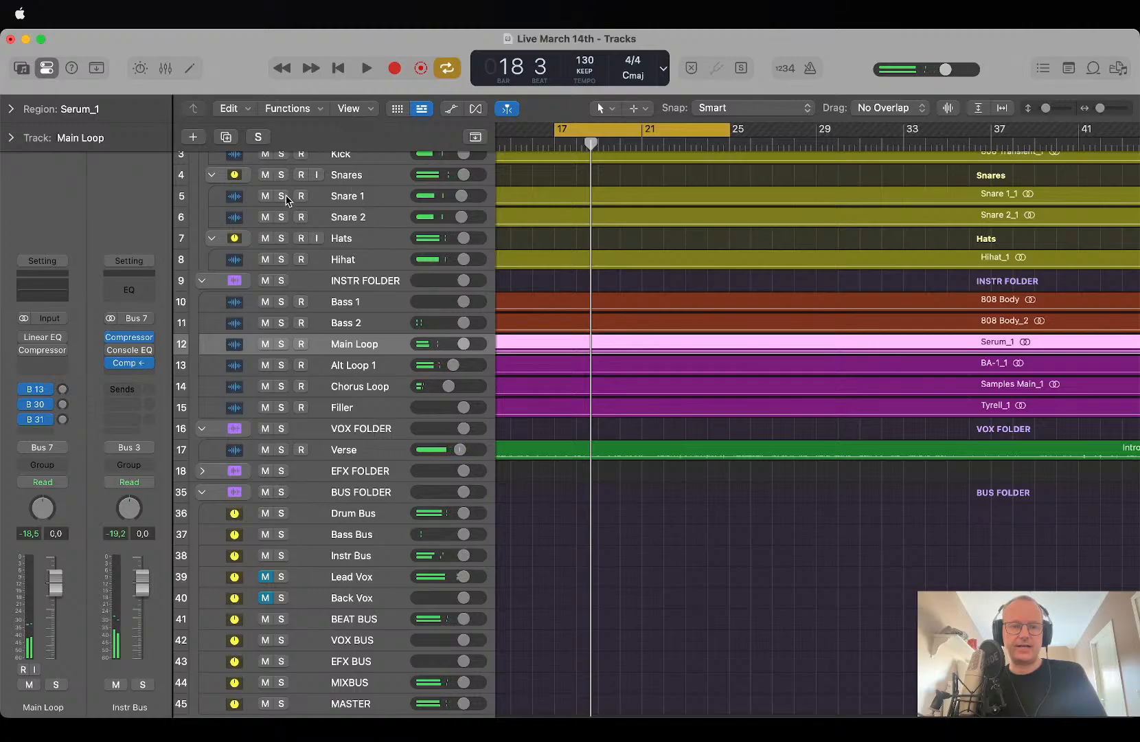
# Solo Snare 1 and Snare 2, listen to them on their own, and clear both solos.
pyautogui.moveTo(281, 197); pyautogui.dragTo(282, 217)
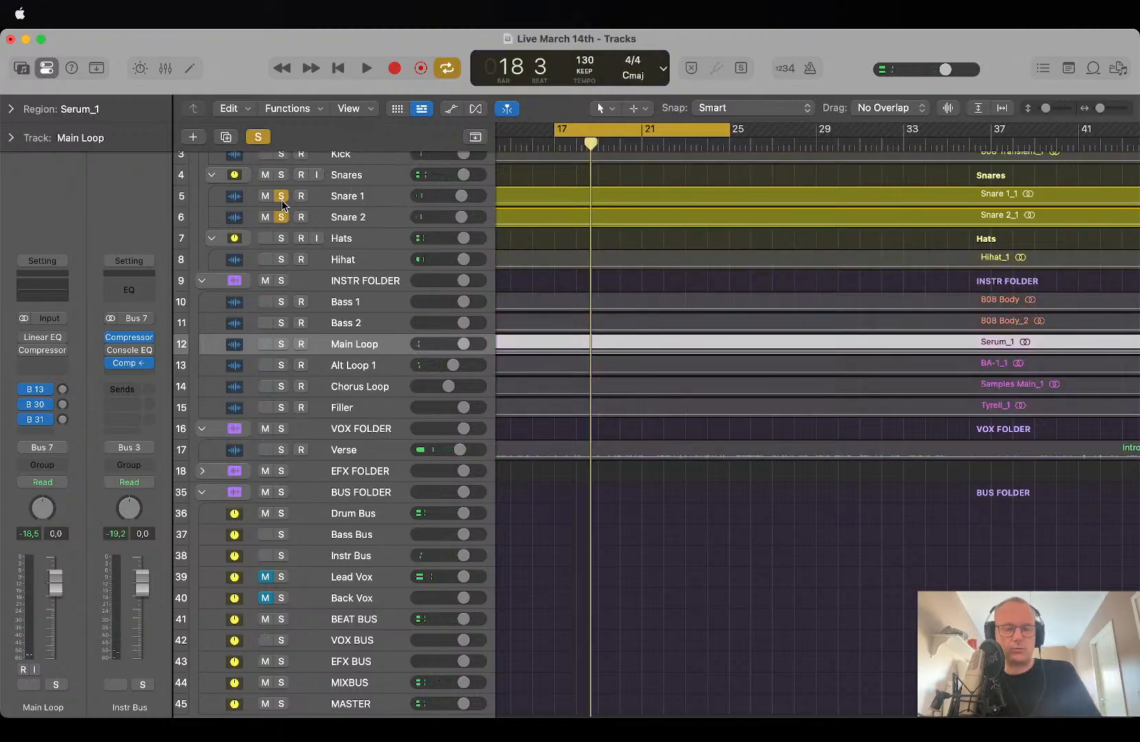
pyautogui.press('space')
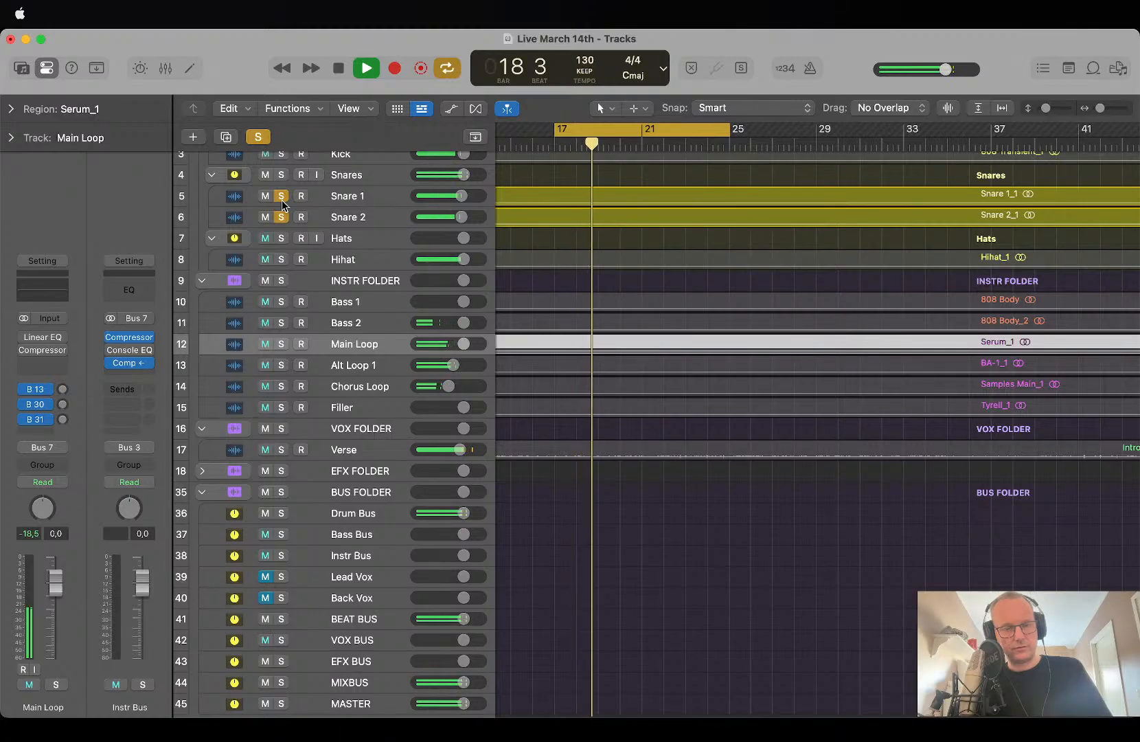
pyautogui.press('space')
pyautogui.moveTo(282, 217); pyautogui.dragTo(282, 197)
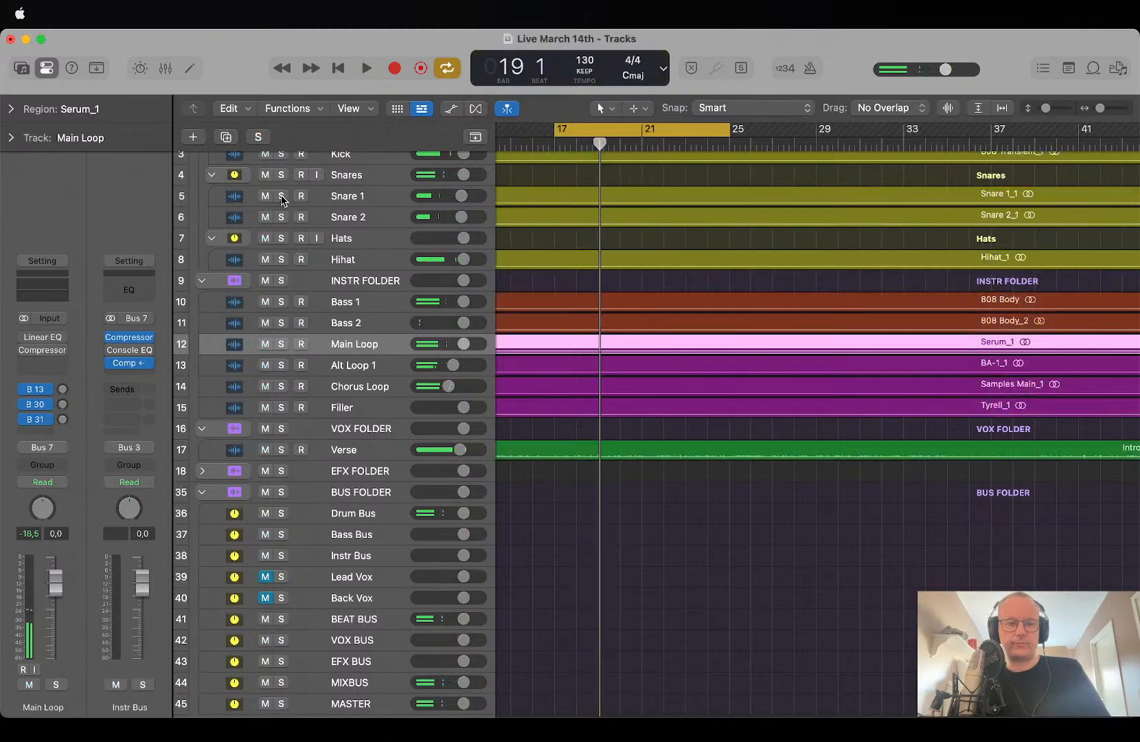
pyautogui.scroll(3, 371, 191)
pyautogui.scroll(-3, 388, 285)
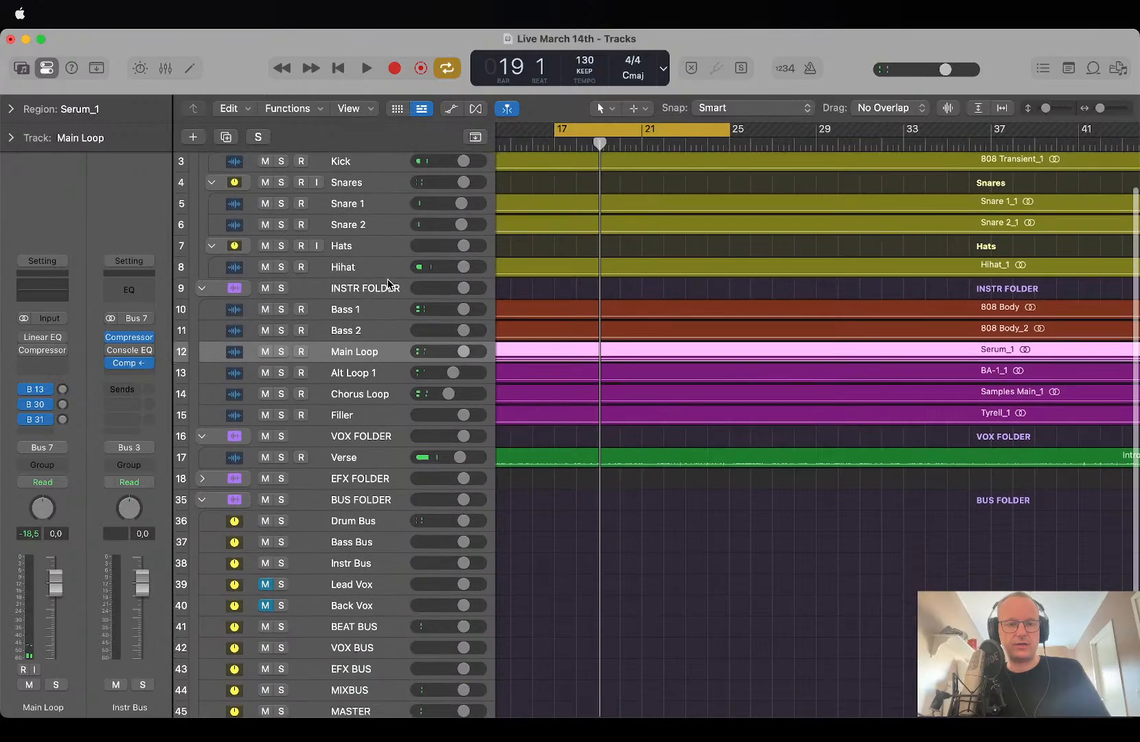
# Audition the Main Loop track in solo, and solo and audition the Alt Loop 1 track.
pyautogui.click(382, 307)
pyautogui.click(383, 341)
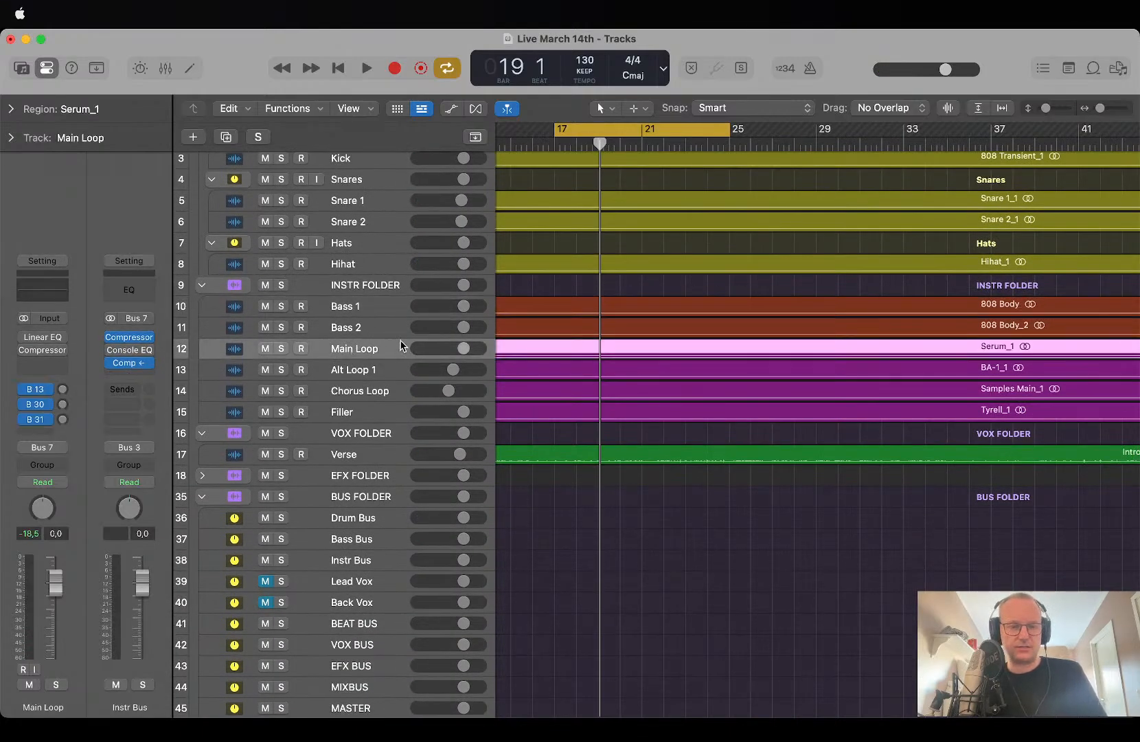
pyautogui.click(281, 349)
pyautogui.press('space')
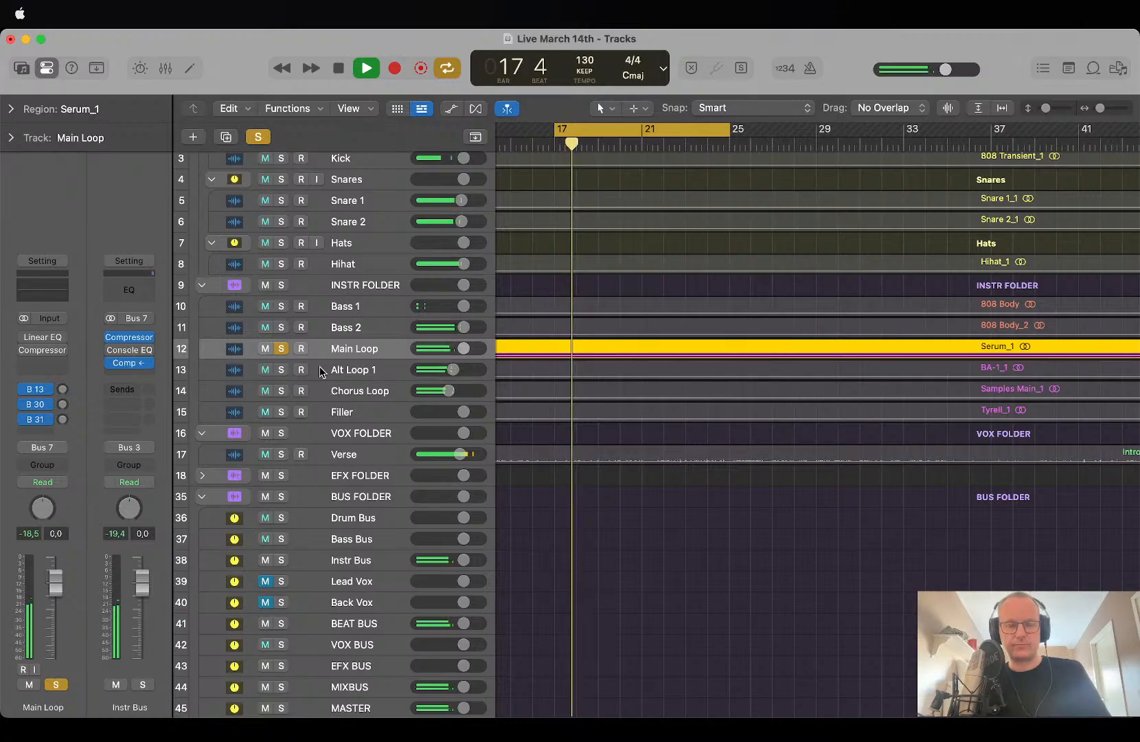
pyautogui.press('space')
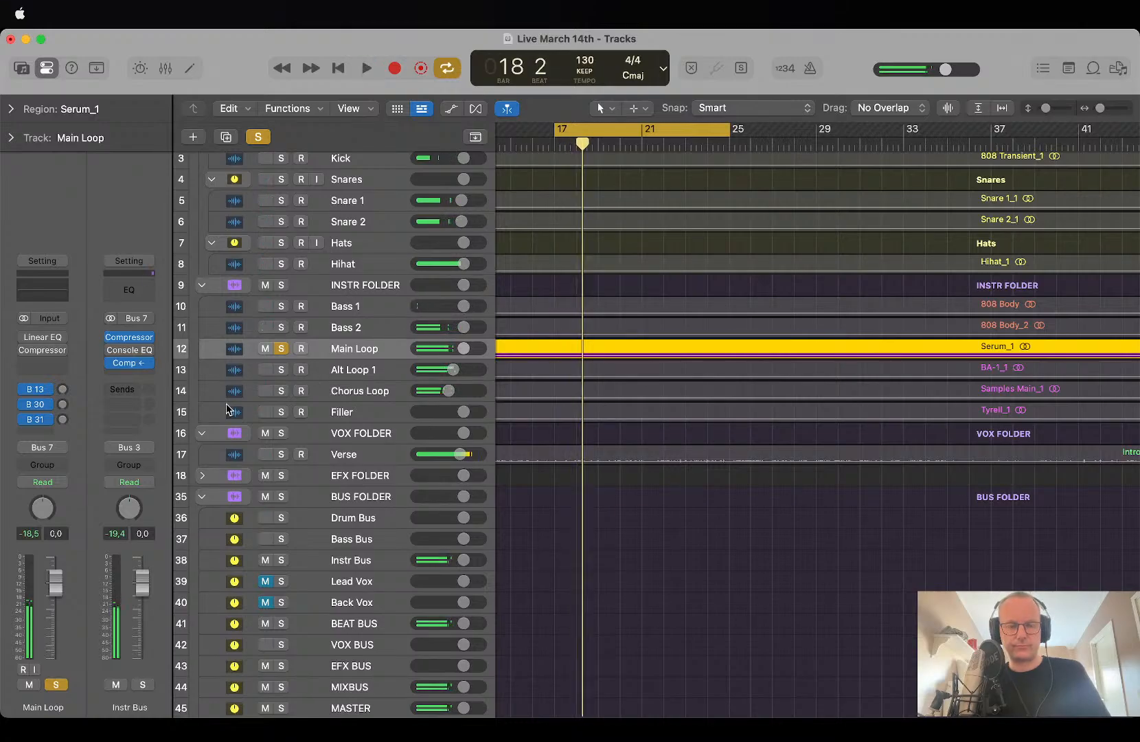
pyautogui.keyDown('alt'); pyautogui.click(281, 369); pyautogui.keyUp('alt')
pyautogui.press('space')
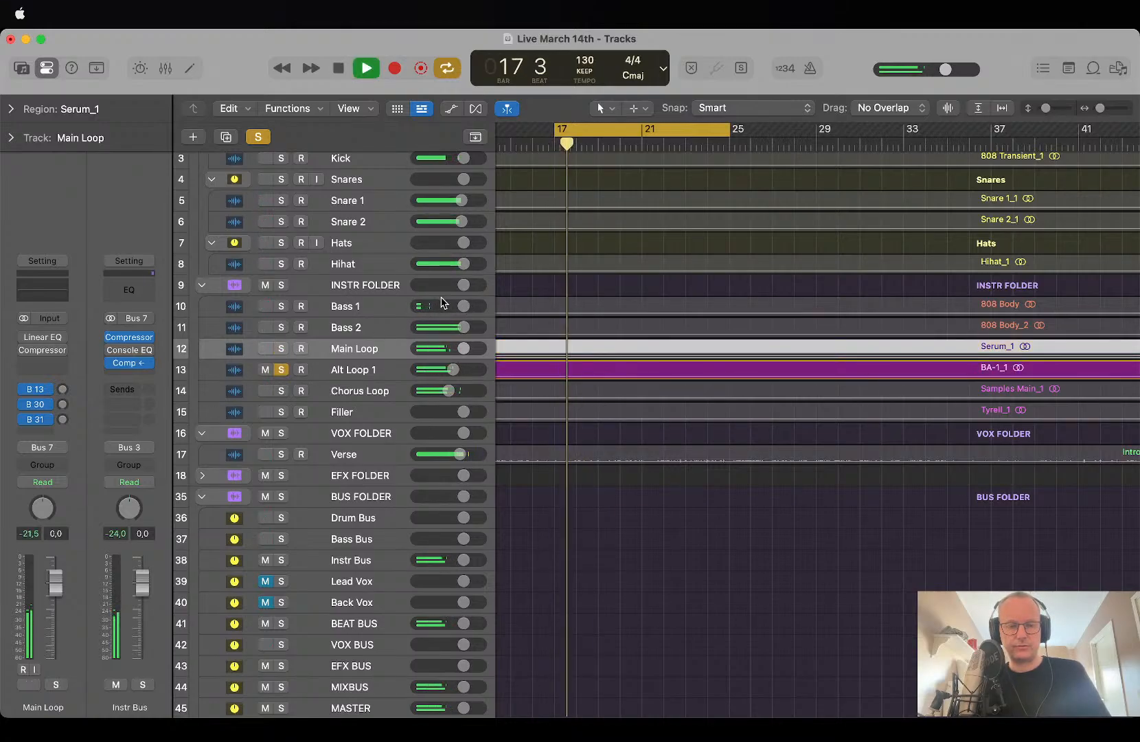
pyautogui.press('space')
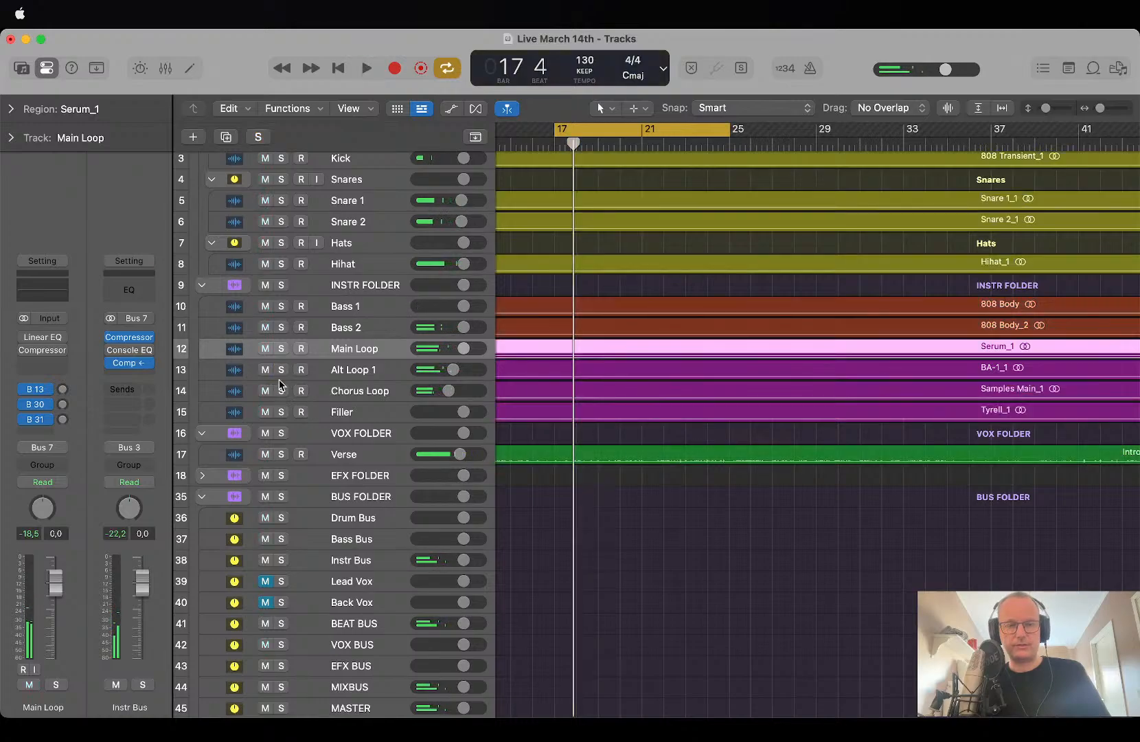
# Audition the Chorus Loop track on its own and clear its solo.
pyautogui.keyDown('alt'); pyautogui.click(281, 390); pyautogui.keyUp('alt')
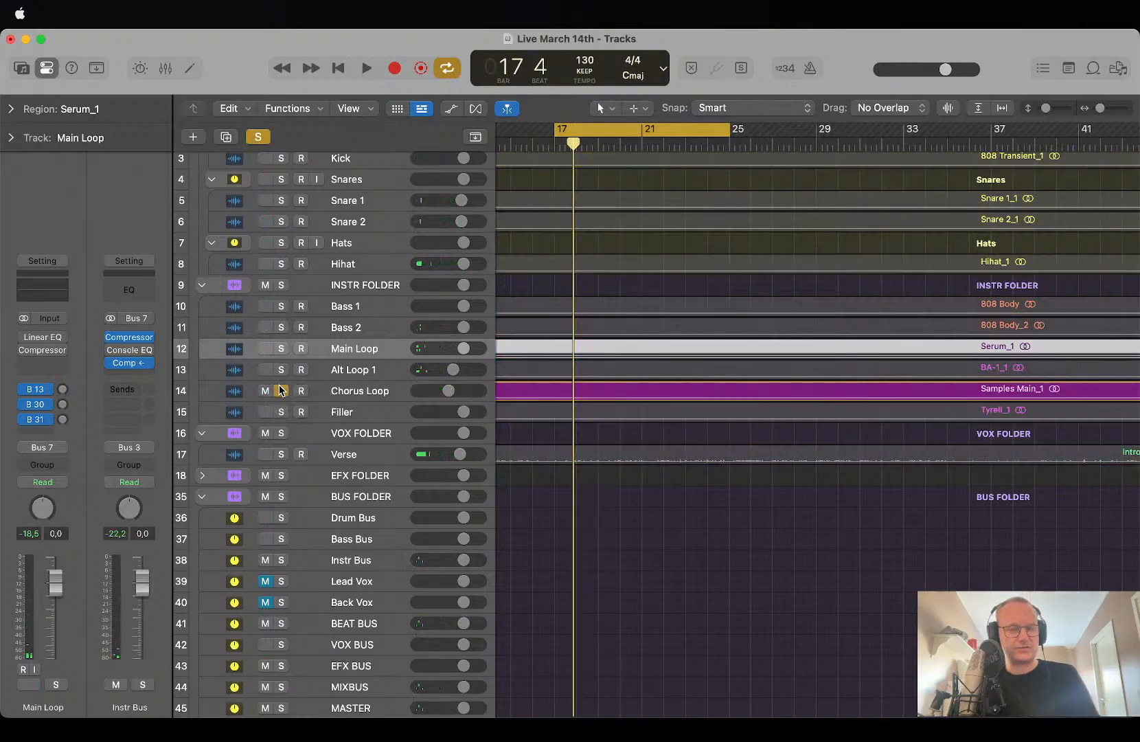
pyautogui.press('space')
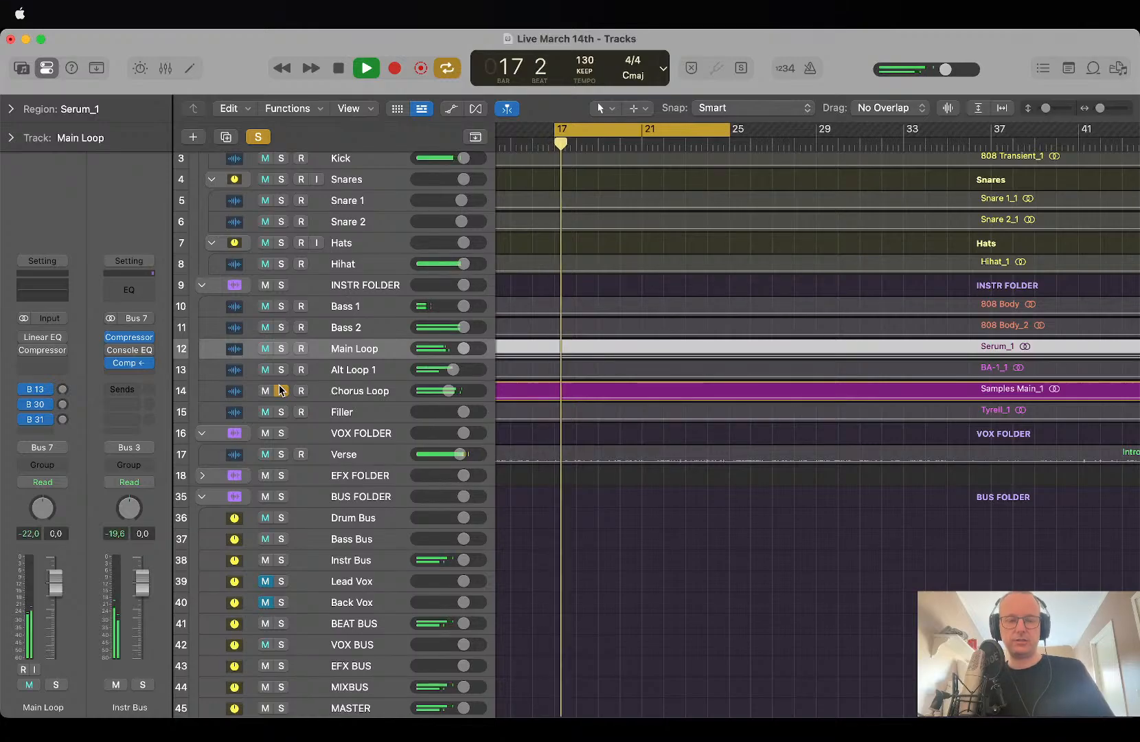
pyautogui.press('space')
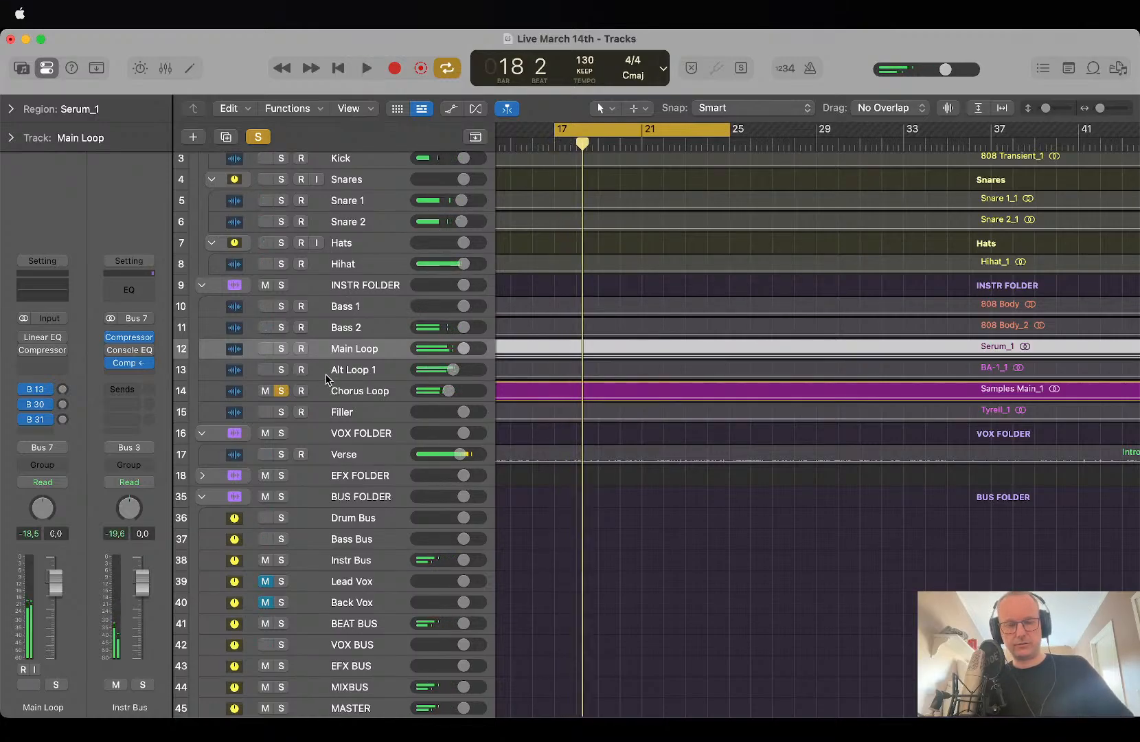
pyautogui.click(281, 391)
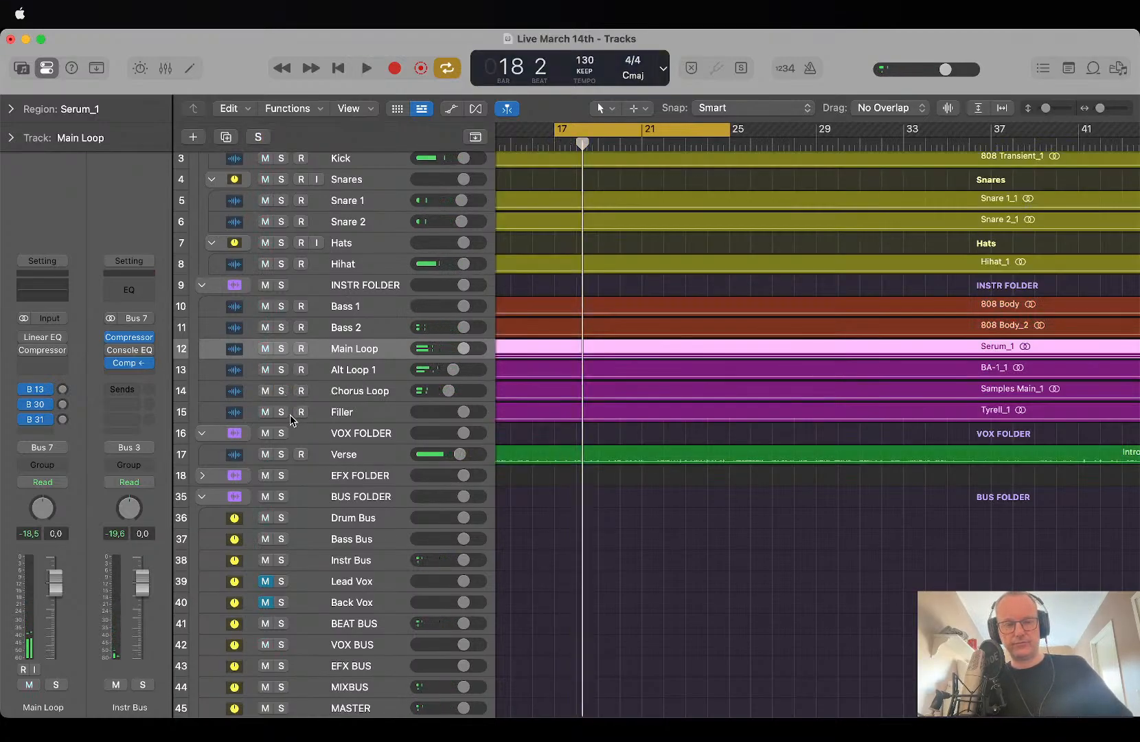
# Solo the Filler track and listen to it from the start of the cycle range at bar 17.
pyautogui.click(282, 411)
pyautogui.press('space')
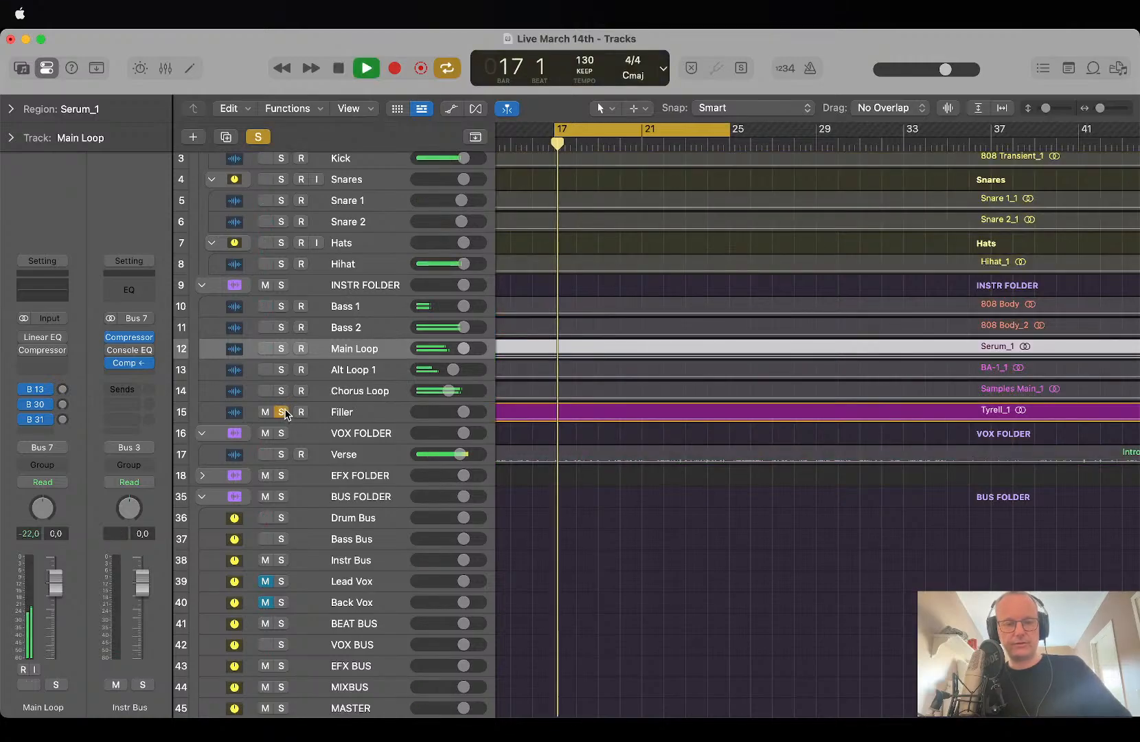
pyautogui.press('space')
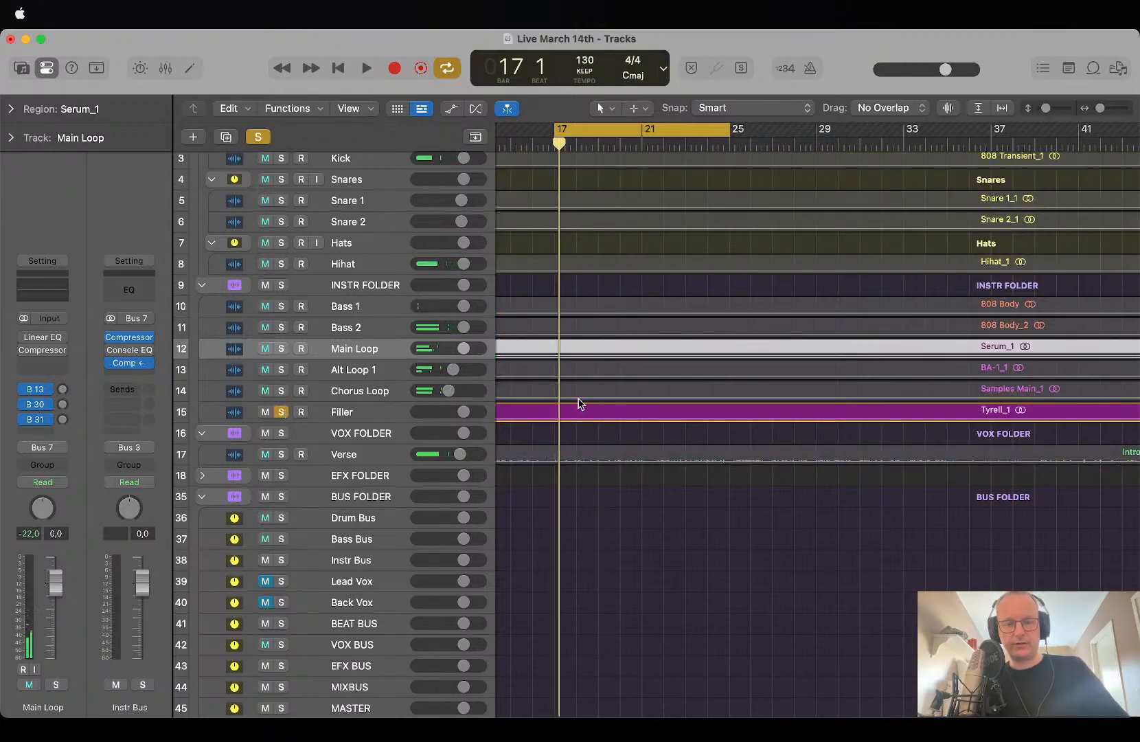
pyautogui.press('space')
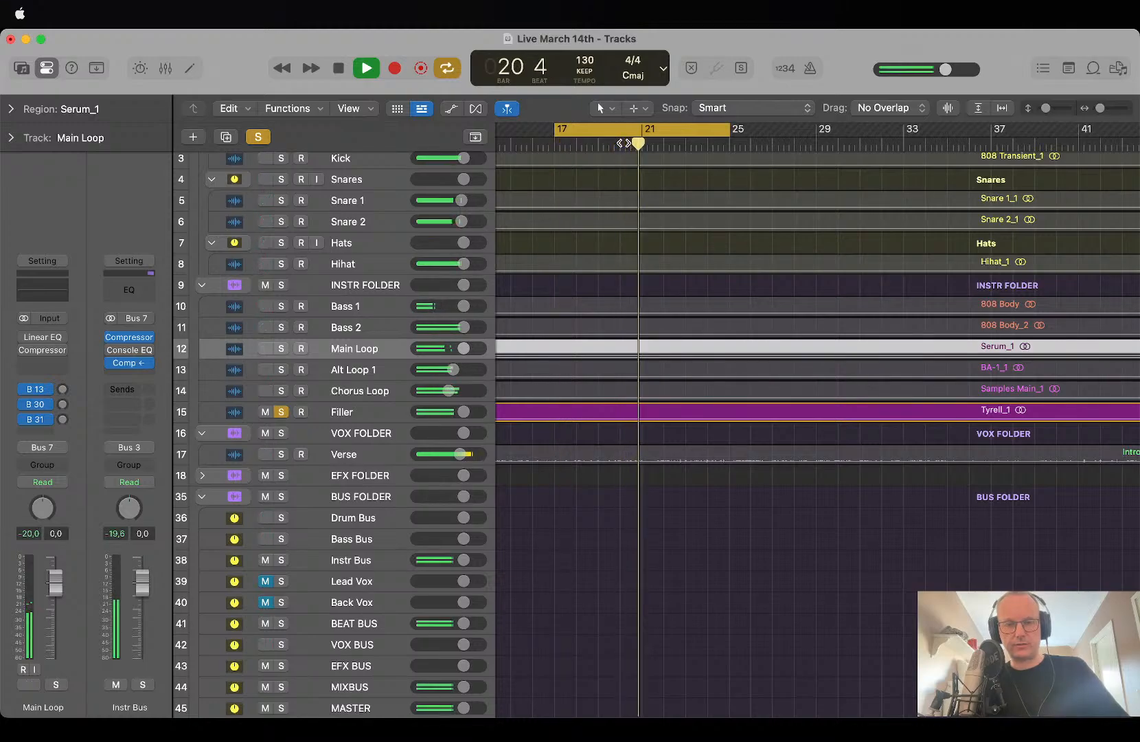
pyautogui.press('space')
# Raise the Filler track's Bus 13 send and enable and open ChromaVerb on the Instr Verb channel.
pyautogui.click(371, 414)
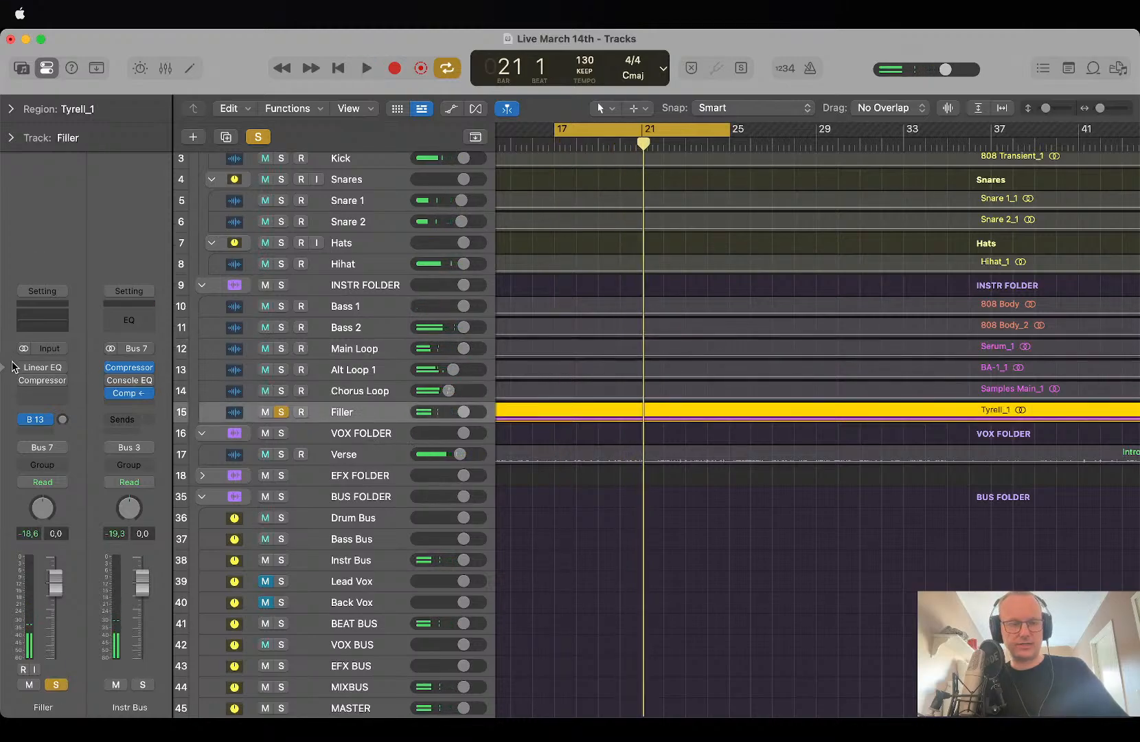
pyautogui.click(52, 422)
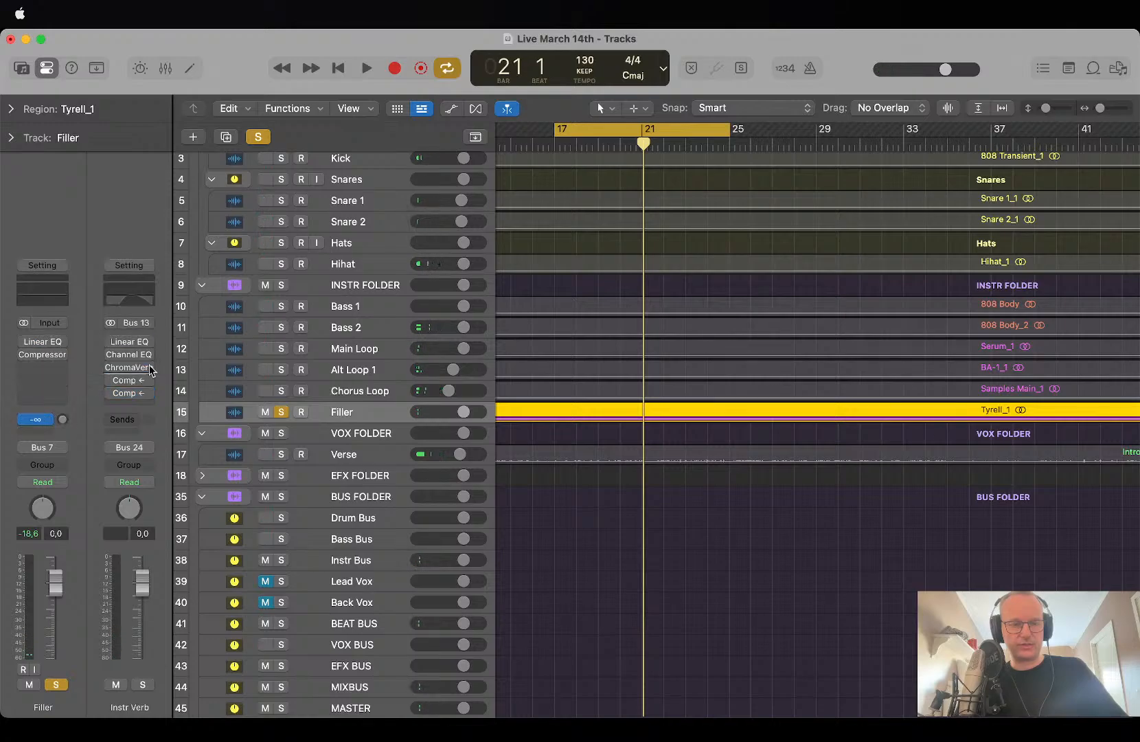
pyautogui.click(111, 369)
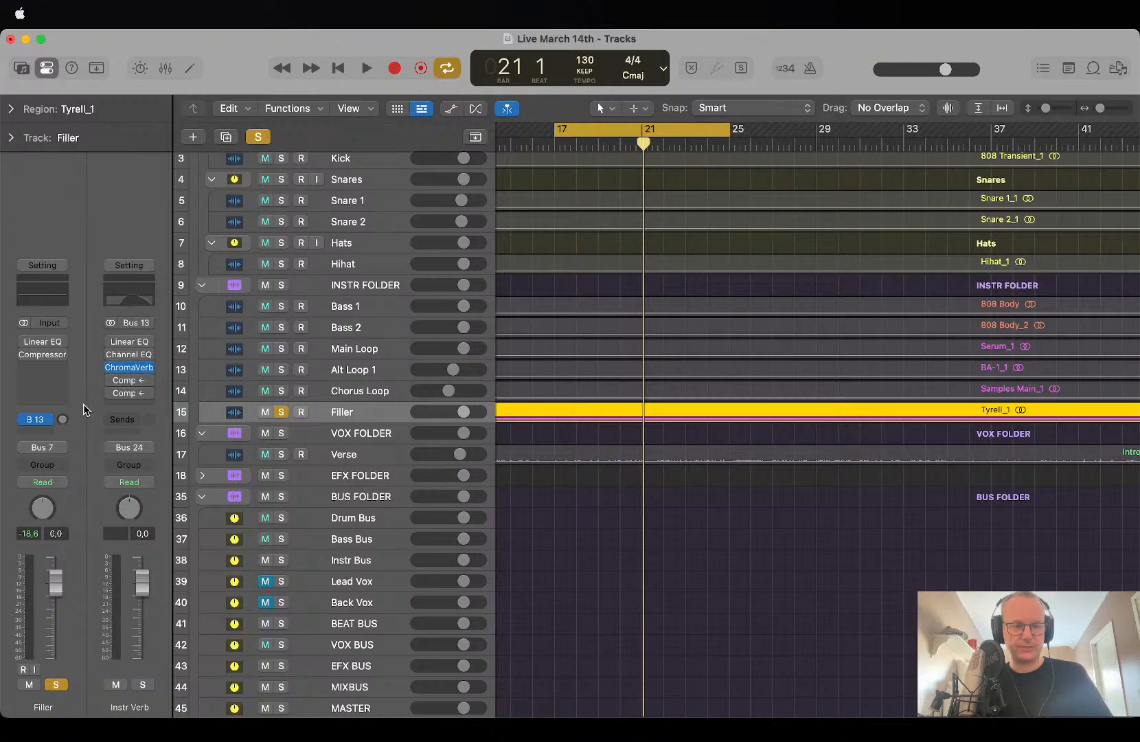
pyautogui.click(137, 368)
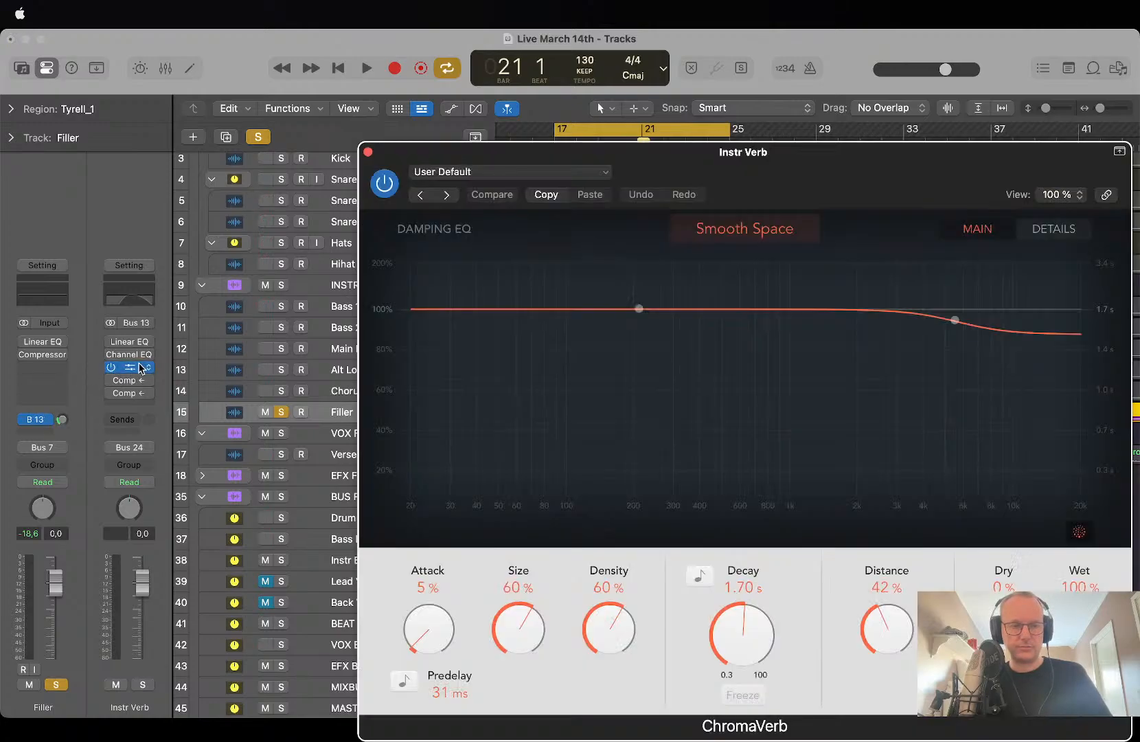
# Shorten the cycle range to bar 20 and audition the Filler's reverb with ChromaVerb open.
pyautogui.press('space')
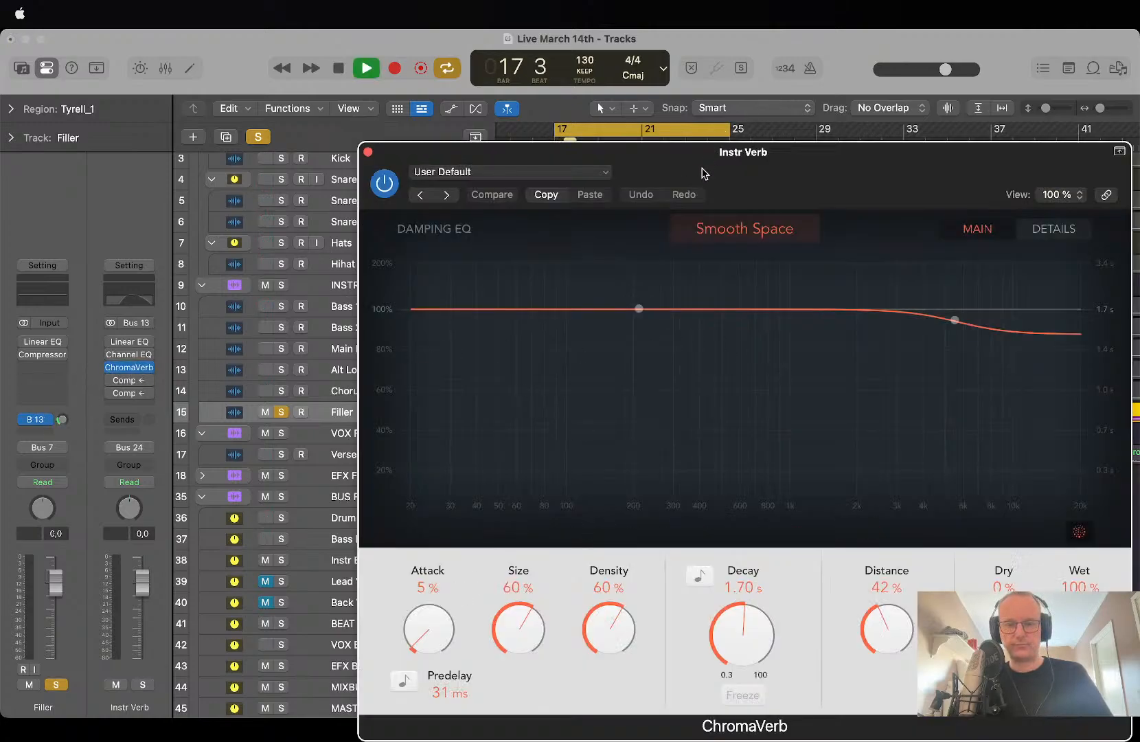
pyautogui.moveTo(704, 173); pyautogui.dragTo(704, 370)
pyautogui.moveTo(555, 157); pyautogui.dragTo(621, 160)
pyautogui.moveTo(728, 131); pyautogui.dragTo(644, 201)
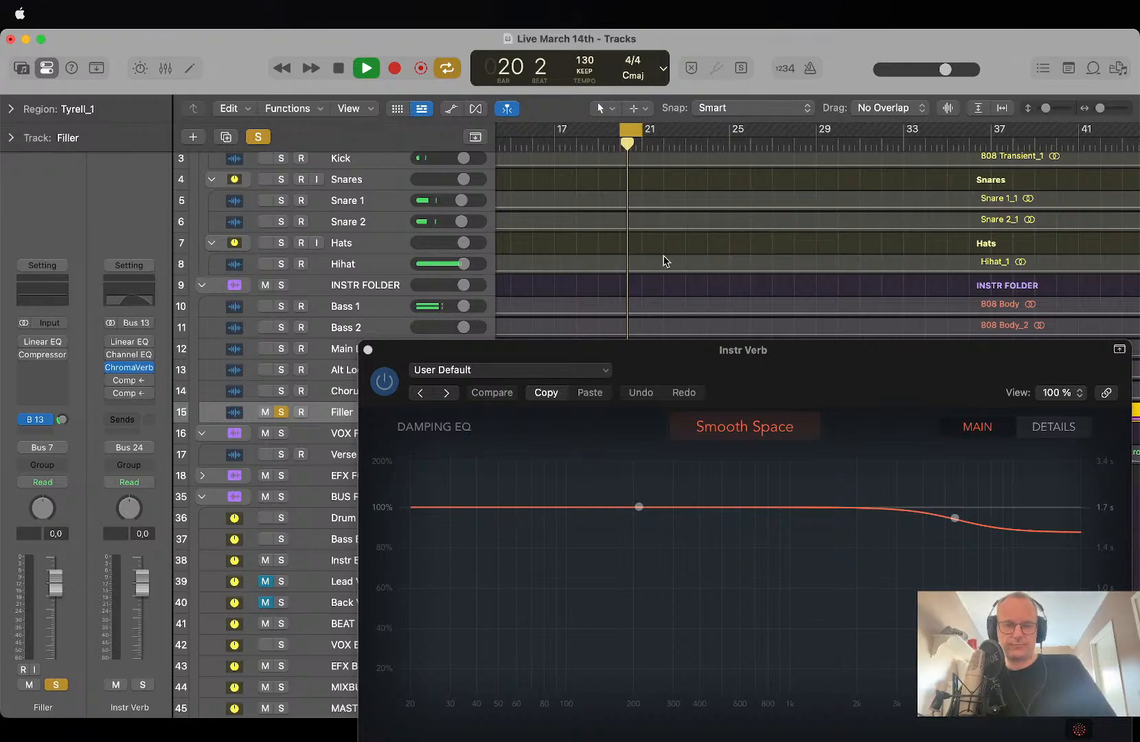
pyautogui.moveTo(726, 350); pyautogui.dragTo(780, 154)
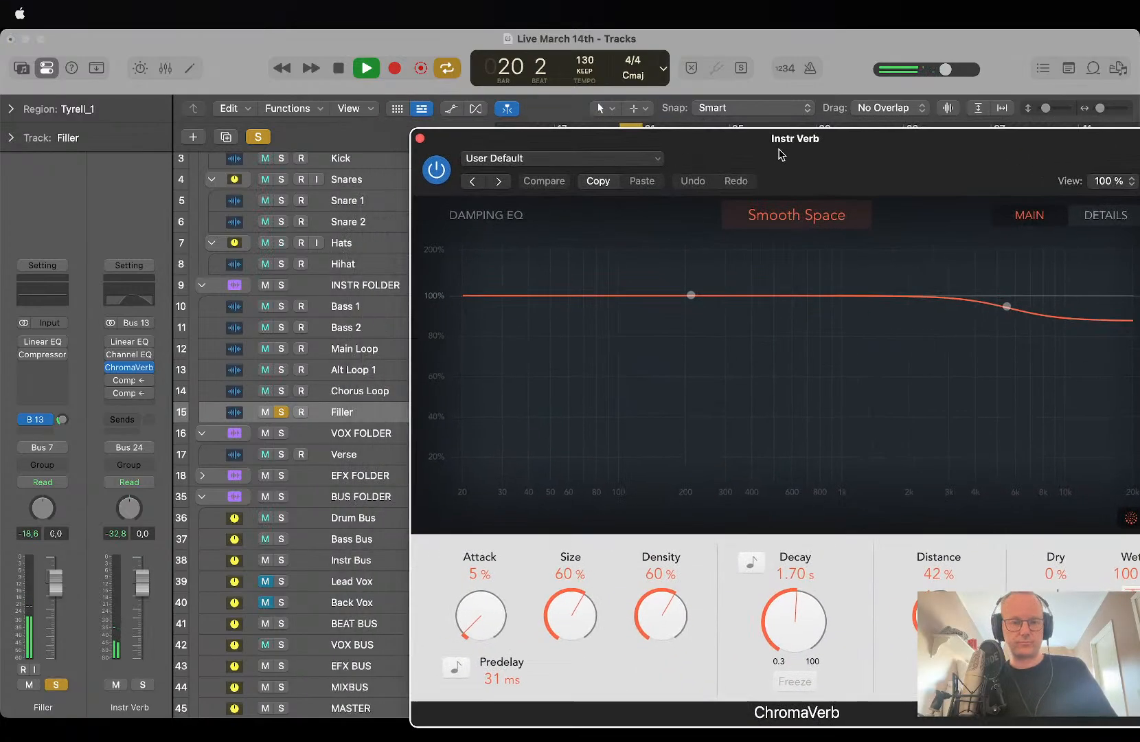
pyautogui.press('space')
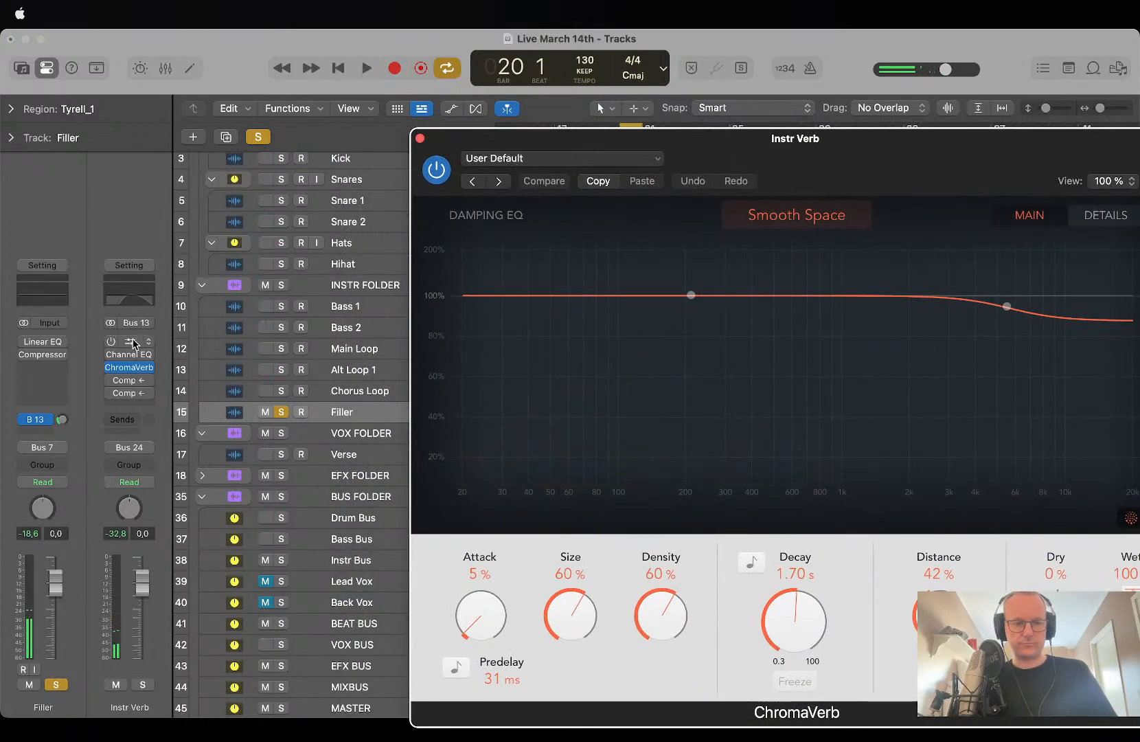
# Enable the Linear Phase EQ on Instr Verb and move its low-cut frequency to 560 Hz, closing both plug-in windows.
pyautogui.click(117, 345)
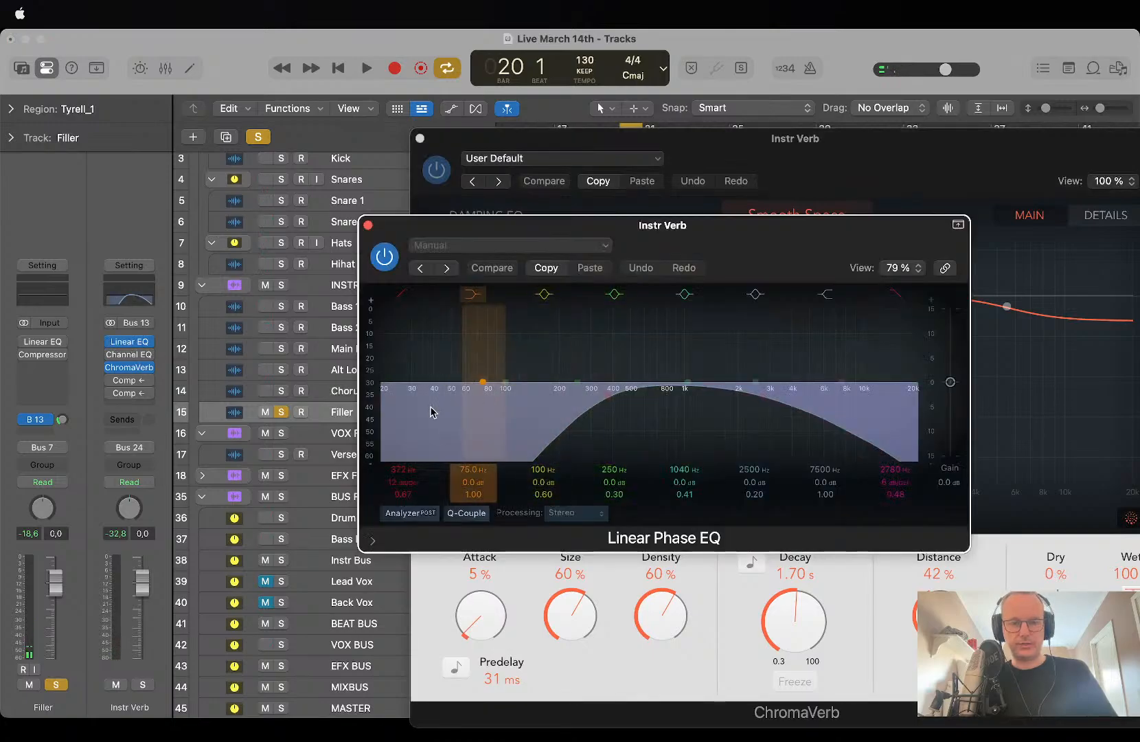
pyautogui.press('space')
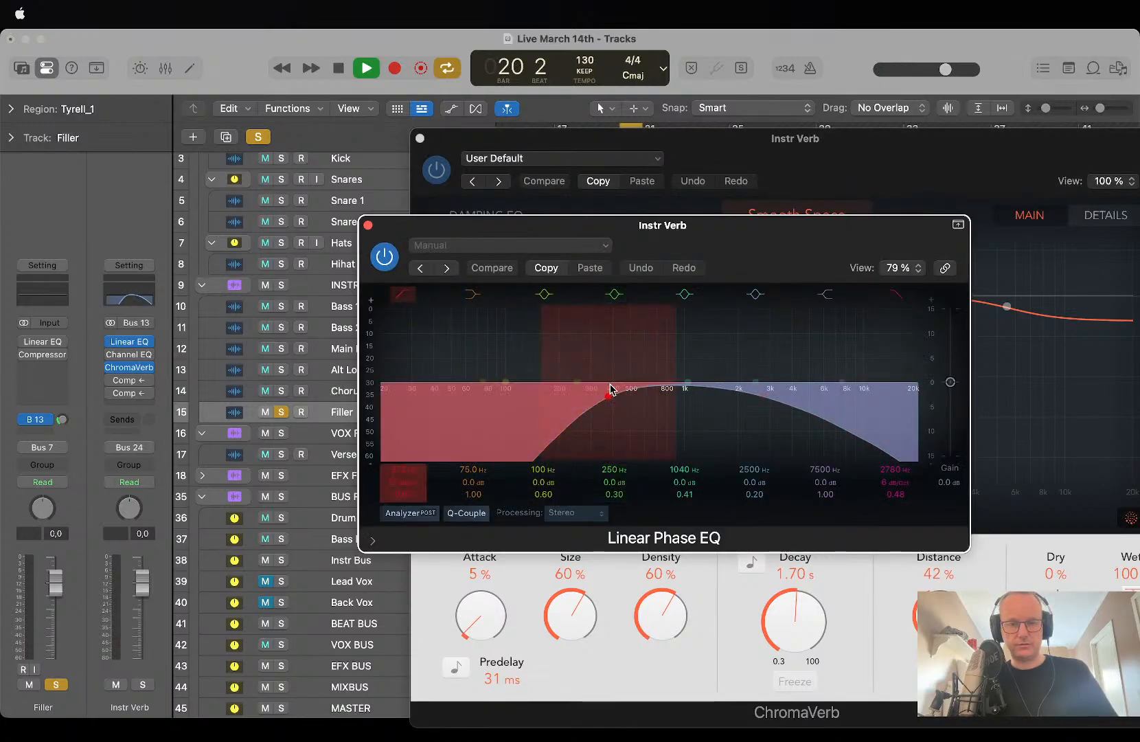
pyautogui.moveTo(608, 396); pyautogui.dragTo(640, 402)
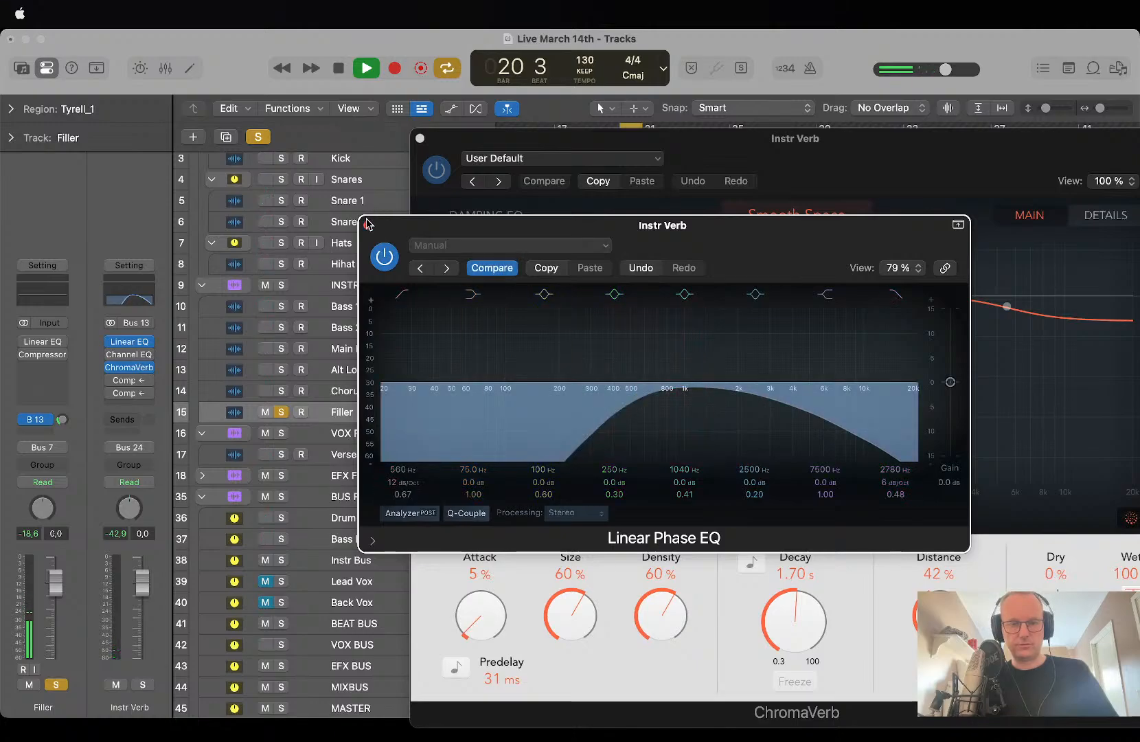
pyautogui.click(367, 224)
pyautogui.press('space')
pyautogui.click(419, 139)
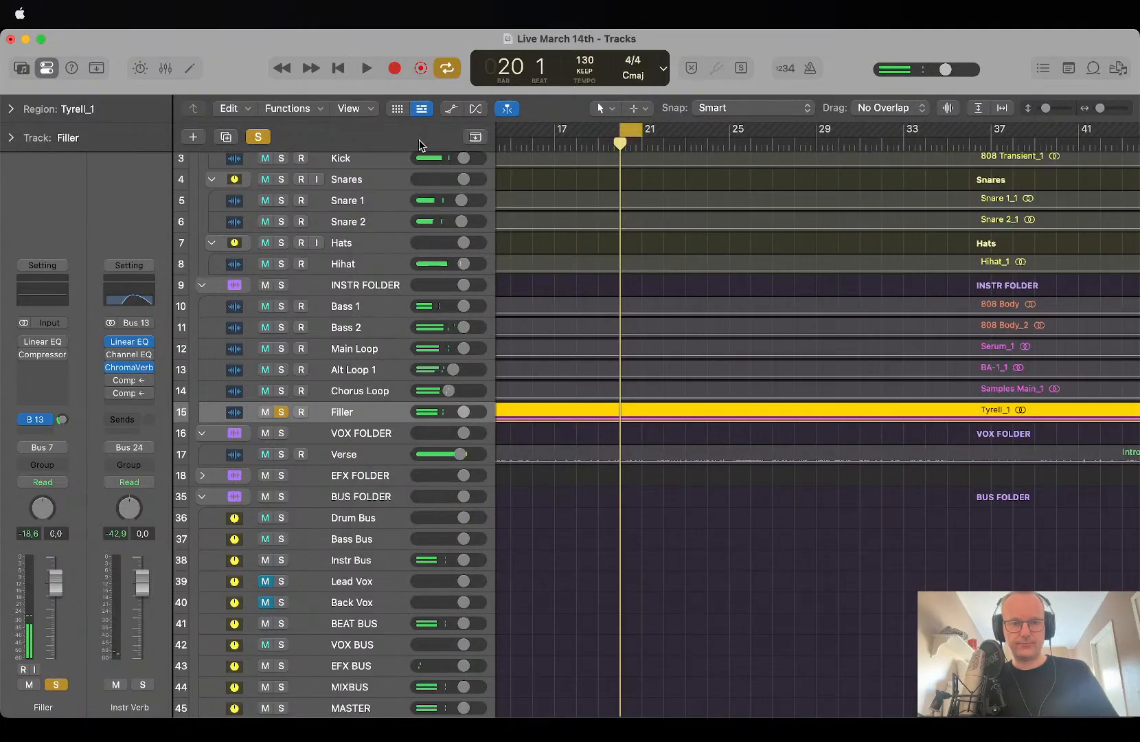
# Turn off cycling, clear the Filler solo and play the full mix.
pyautogui.keyDown('ctrl'); pyautogui.keyDown('alt'); pyautogui.click(650, 278); pyautogui.keyUp('alt'); pyautogui.keyUp('ctrl')
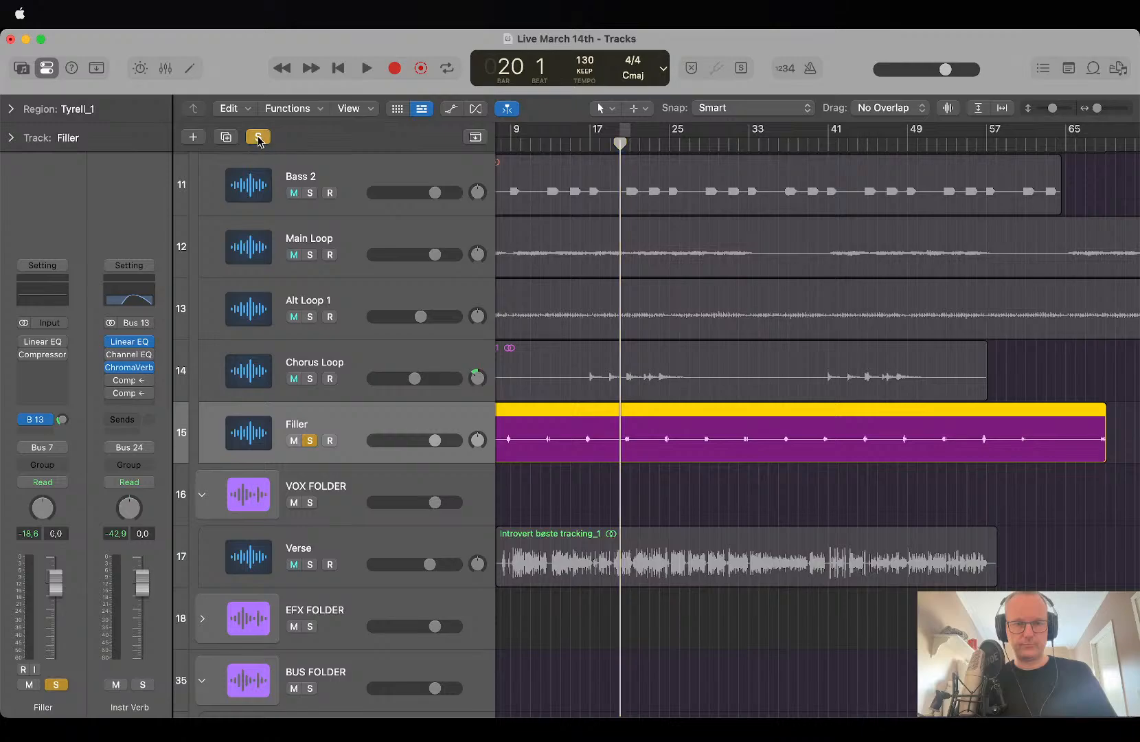
pyautogui.click(259, 138)
pyautogui.press('space')
pyautogui.keyDown('ctrl'); pyautogui.keyDown('alt'); pyautogui.click(664, 508); pyautogui.keyUp('alt'); pyautogui.keyUp('ctrl')
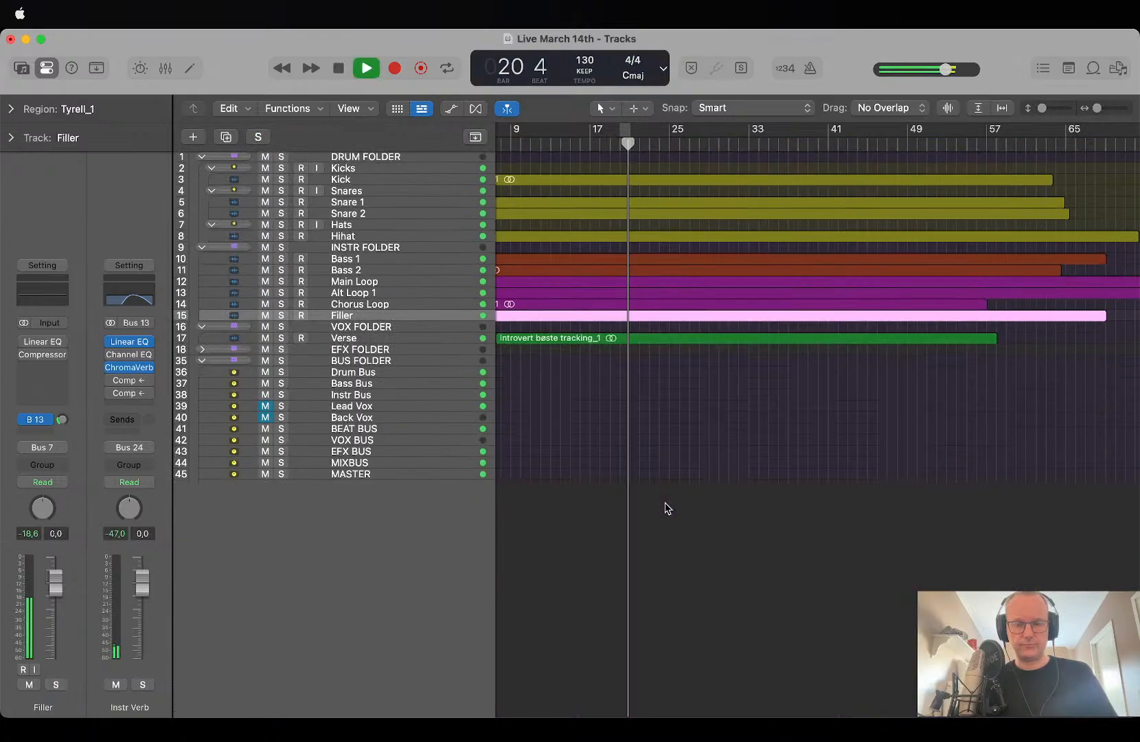
# Unmute the Back Vox and Lead Vox buses and select Lead Vox.
pyautogui.click(267, 419)
pyautogui.click(267, 408)
pyautogui.click(392, 406)
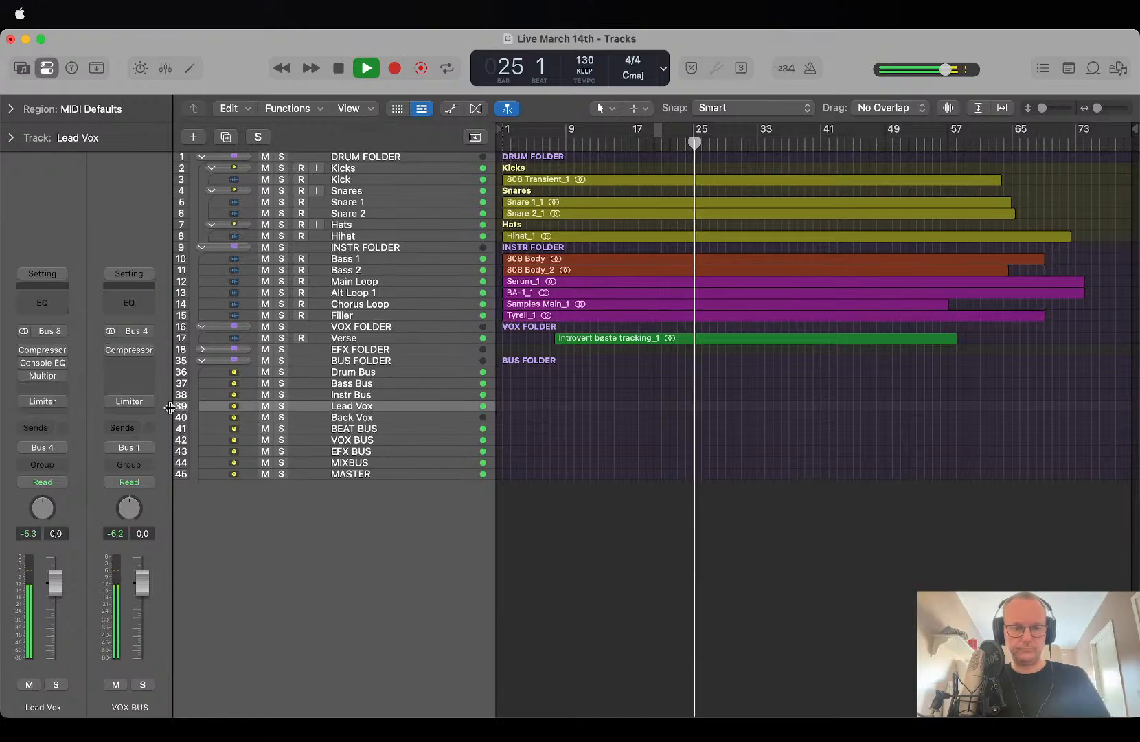
# Select the Verse track and raise its Bus 15 send to the Vox Verb M reverb.
pyautogui.press('super+Down')
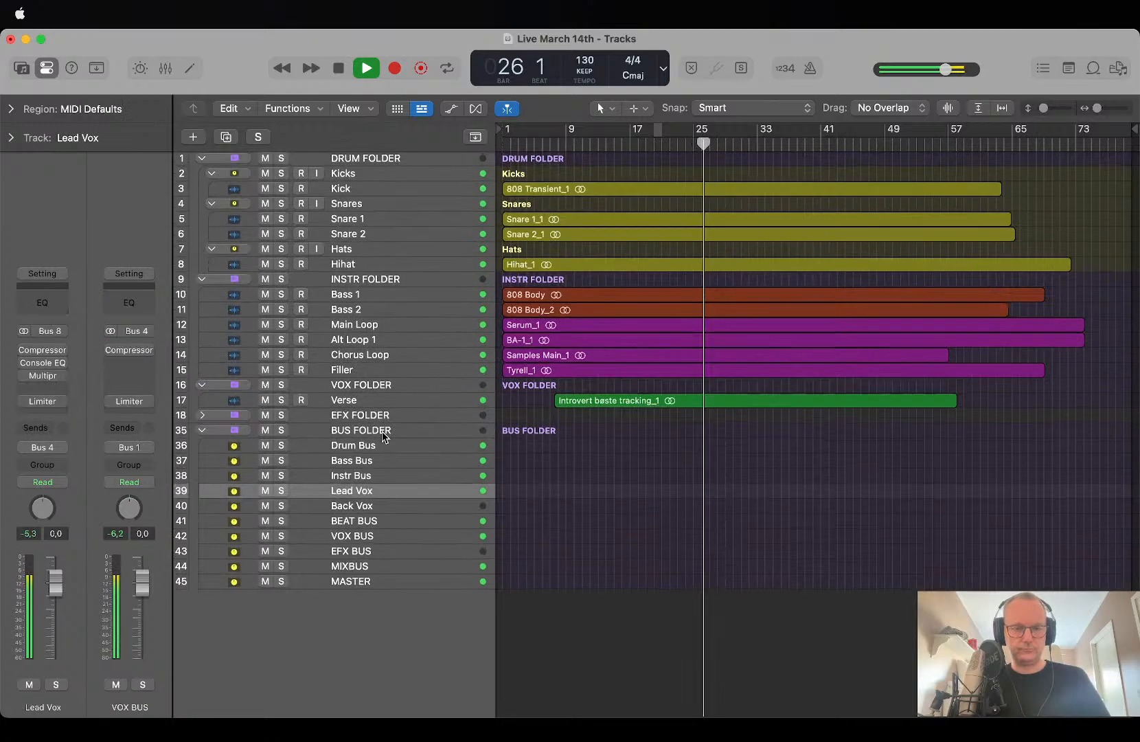
pyautogui.press('super+Down')
pyautogui.click(344, 354)
pyautogui.scroll(1, 570, 400)
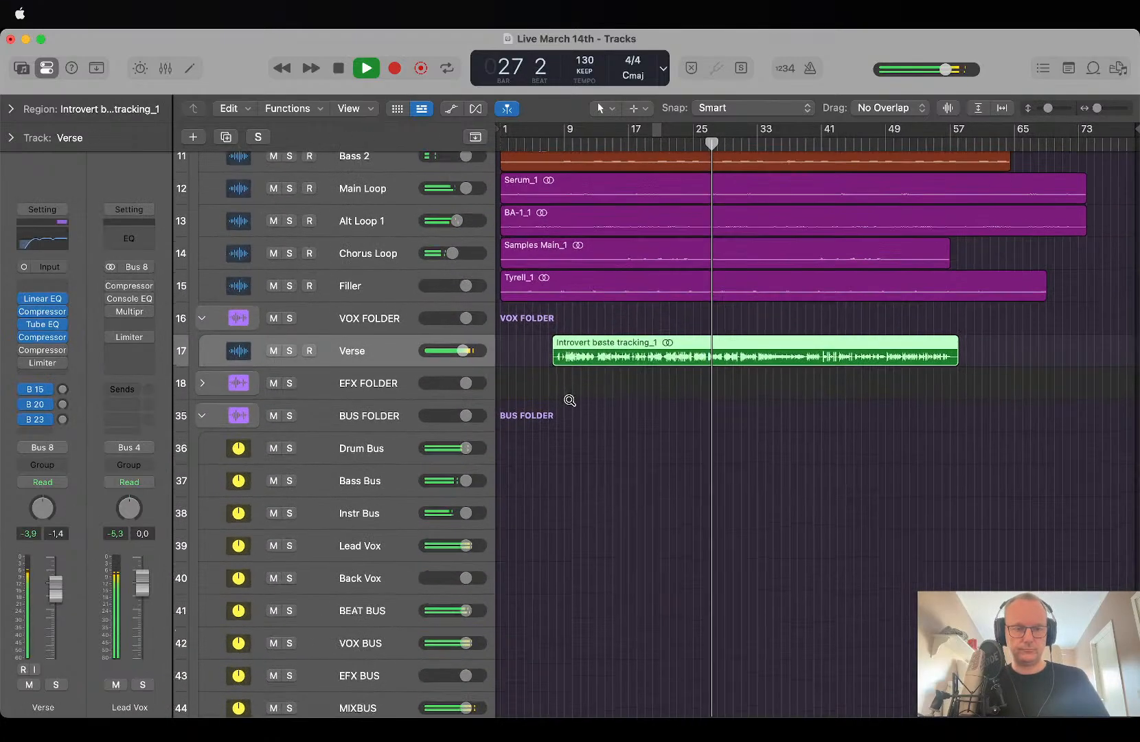
pyautogui.scroll(1, 569, 400)
pyautogui.click(62, 389)
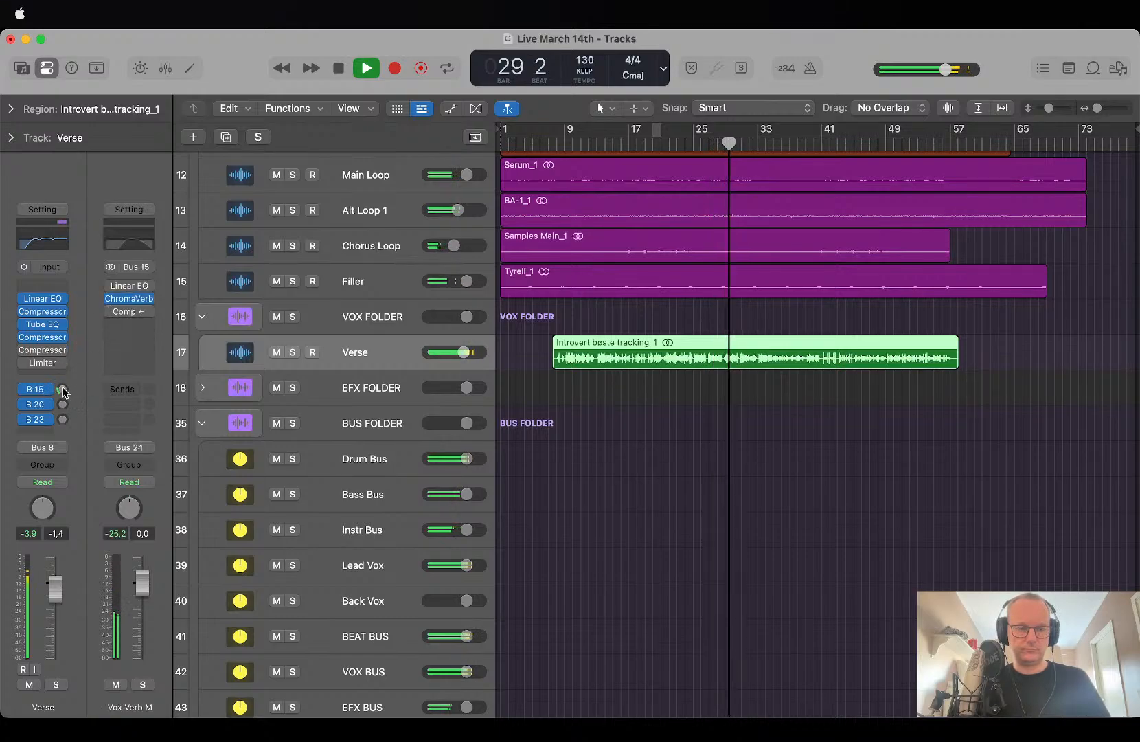
pyautogui.moveTo(63, 391); pyautogui.dragTo(64, 388)
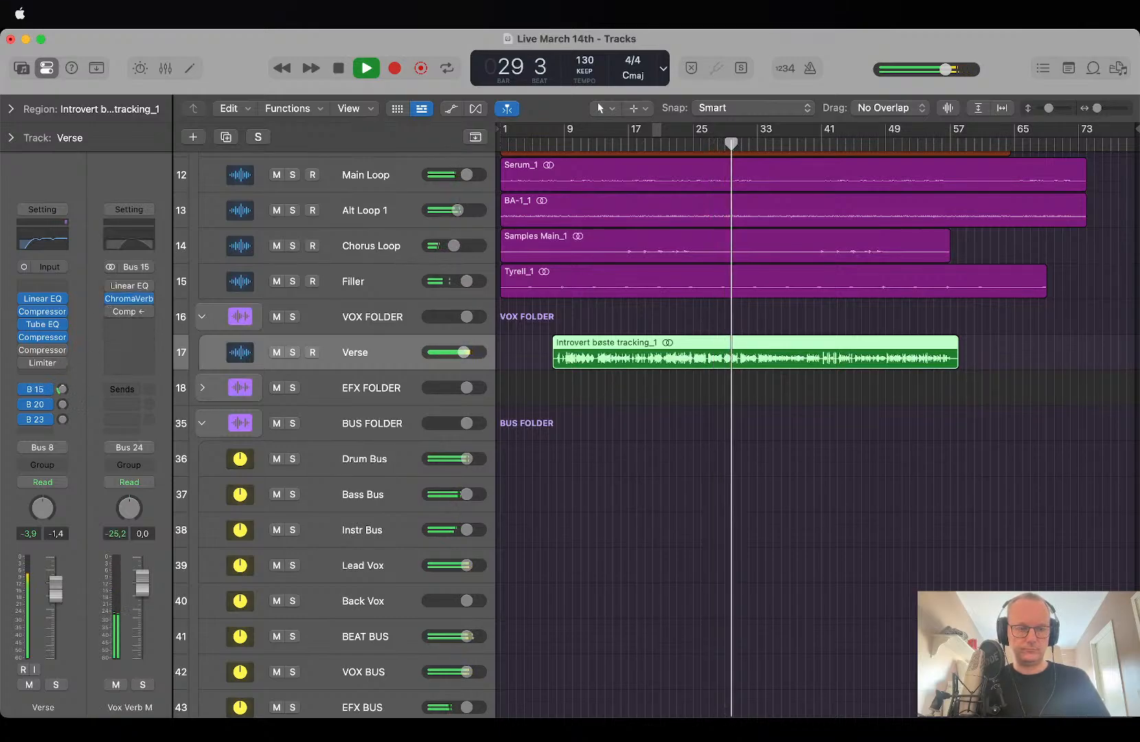
# Enable the Linear Phase EQ on Vox Verb M and set ChromaVerb's decay to 1.30 s.
pyautogui.click(129, 298)
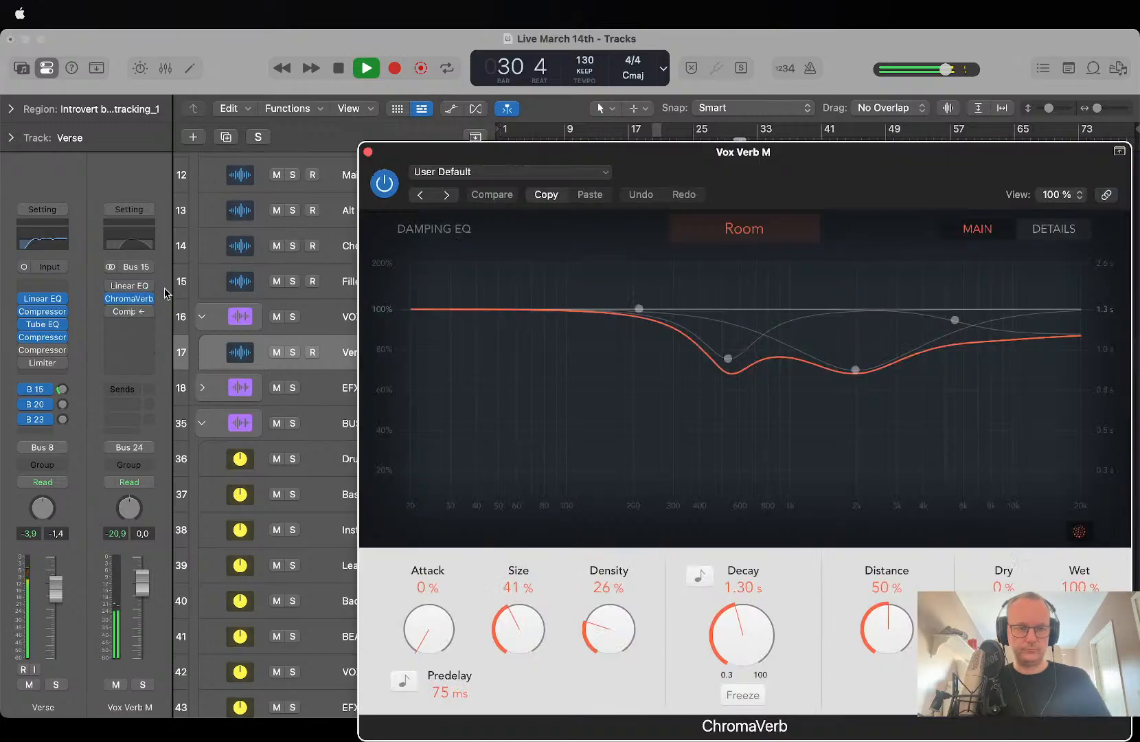
pyautogui.click(129, 285)
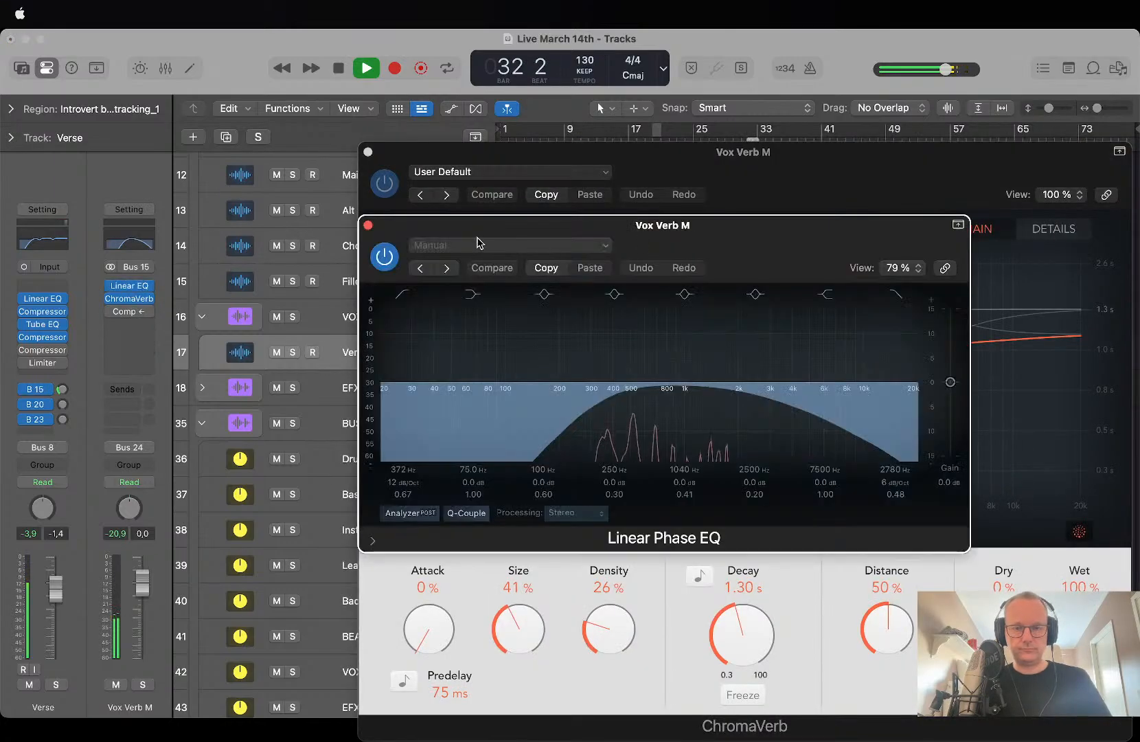
pyautogui.click(368, 225)
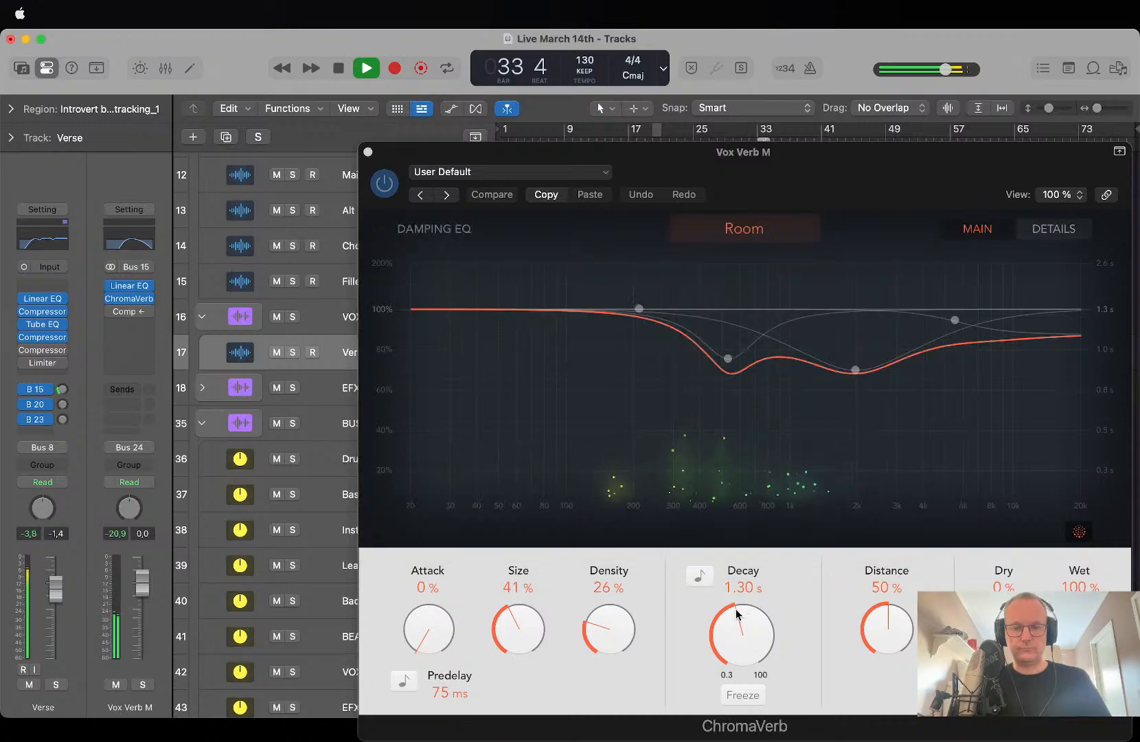
pyautogui.moveTo(736, 613)
pyautogui.mouseDown()
pyautogui.moveTo(728, 592)
pyautogui.moveTo(729, 621)
pyautogui.mouseUp()
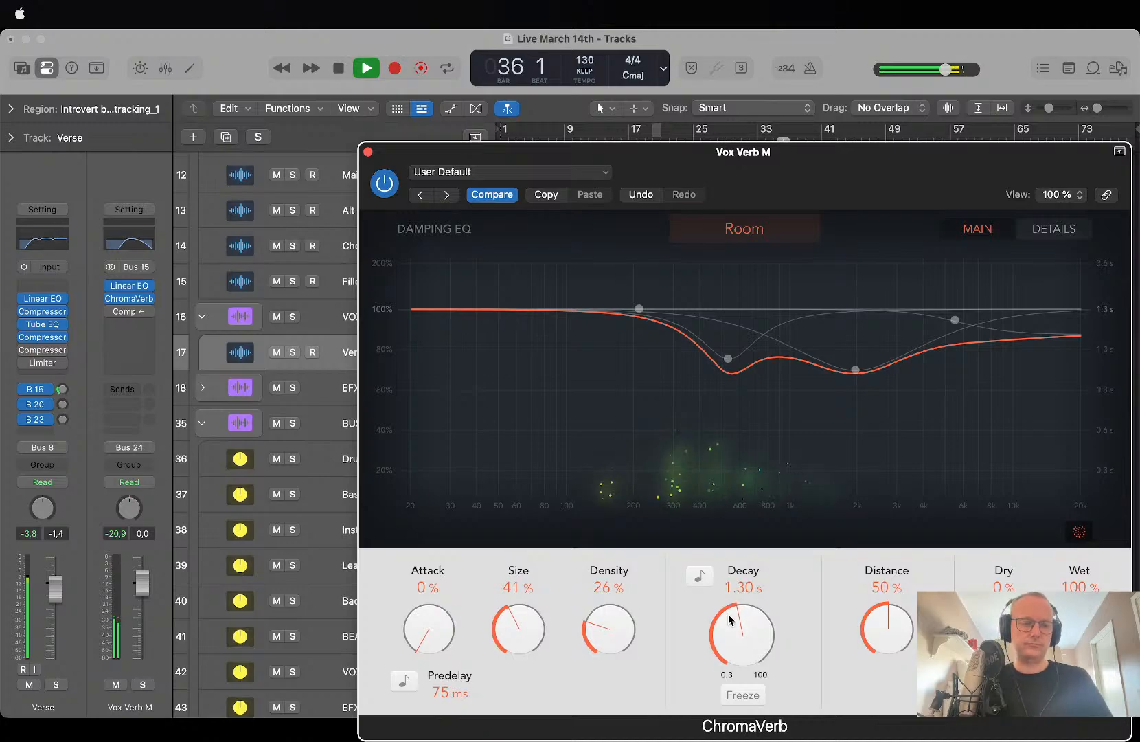
# Audition the Verse track's Bus 20 send to the Vox Throw delay, then return the send to minimum.
pyautogui.click(62, 406)
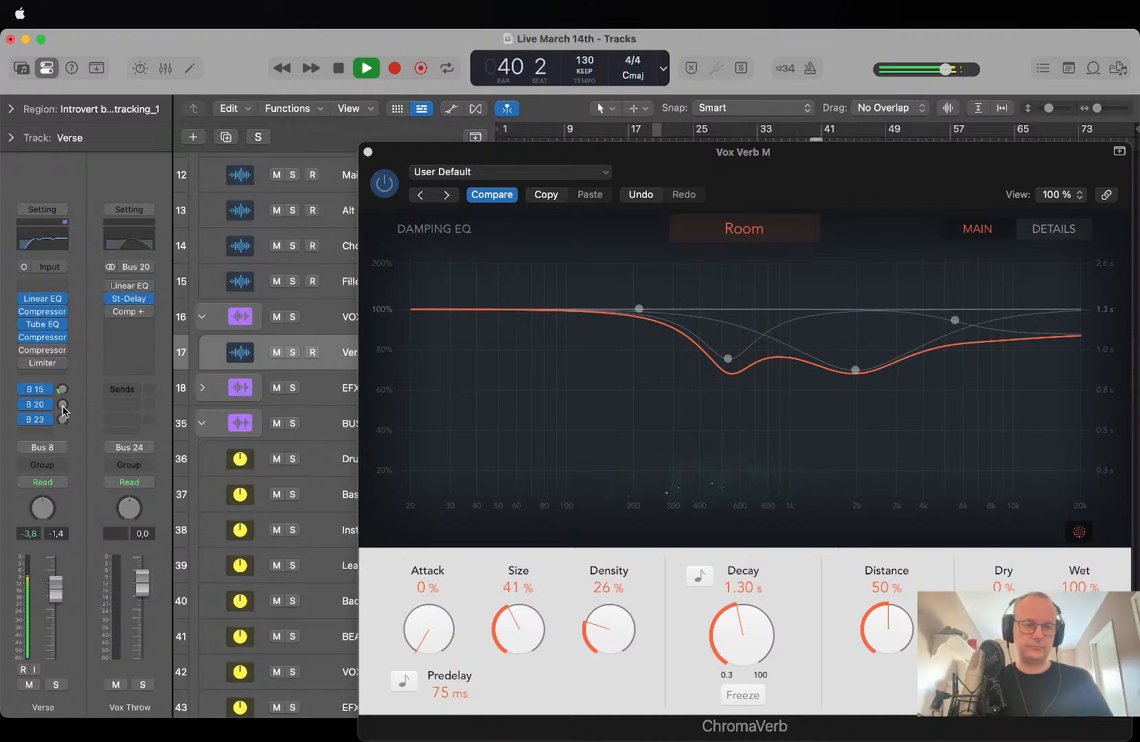
pyautogui.moveTo(62, 406)
pyautogui.mouseDown()
pyautogui.moveTo(64, 307)
pyautogui.moveTo(49, 389)
pyautogui.mouseUp()
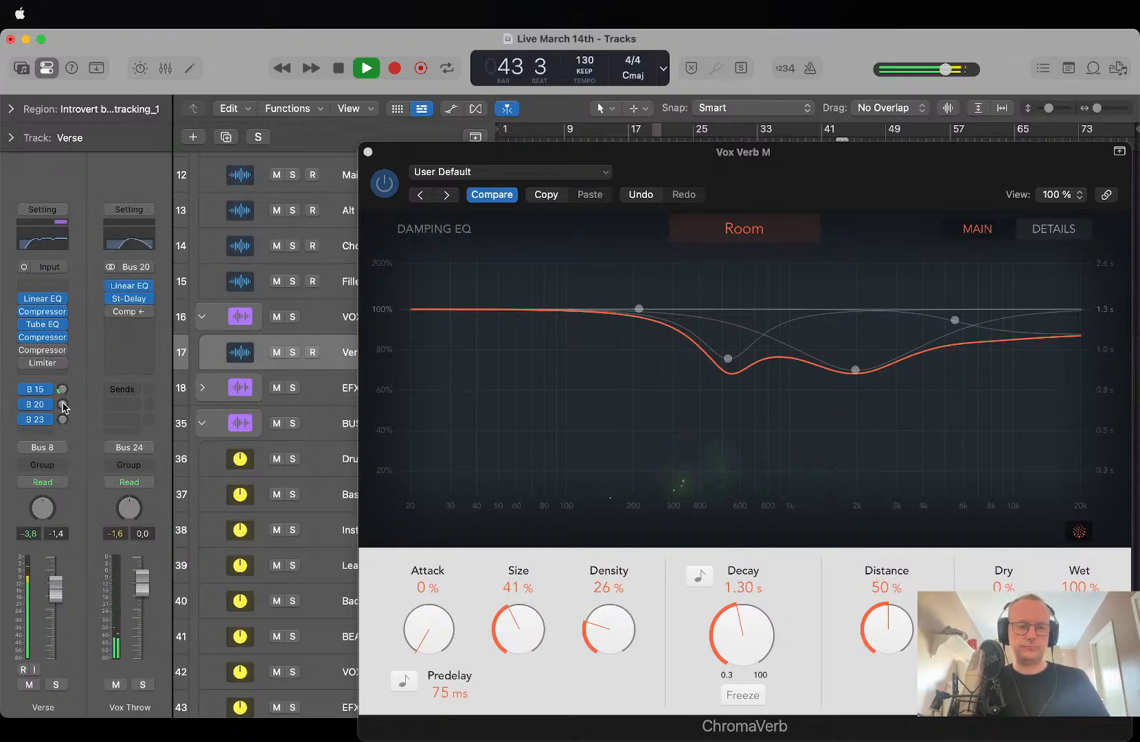
pyautogui.moveTo(62, 405); pyautogui.dragTo(63, 385)
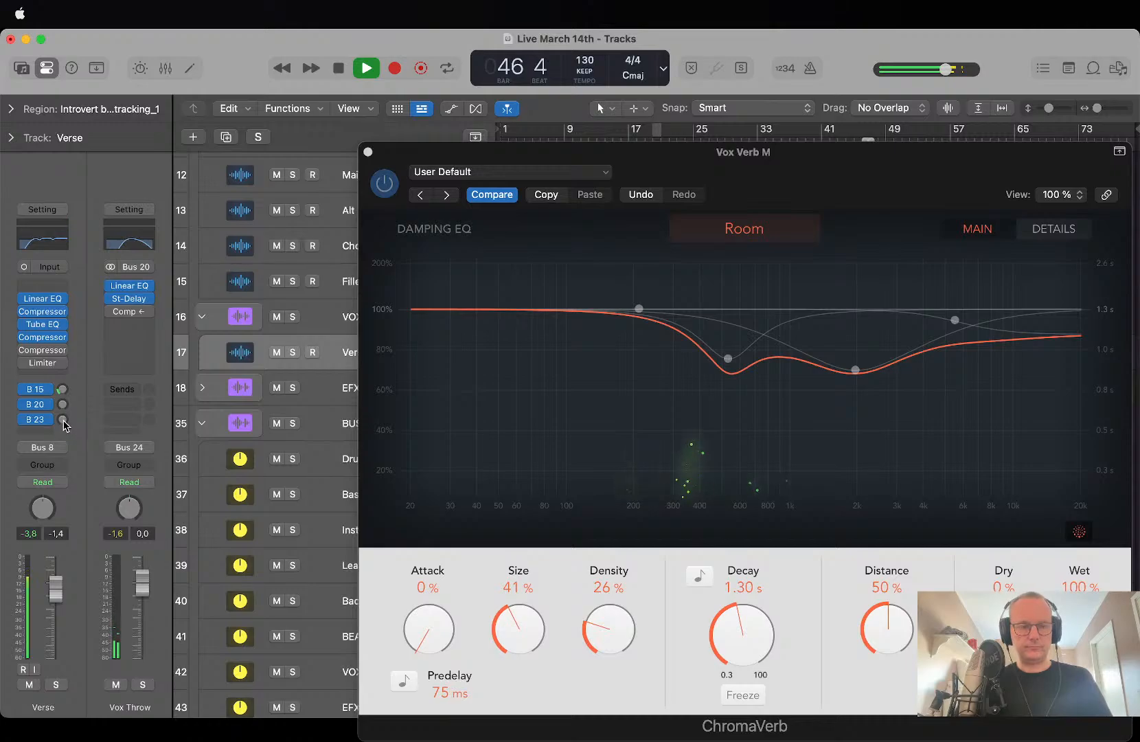
# Raise the Verse track's Bus 23 send to 0.3 dB with only Spreader and Chorus active on Vox Fatten.
pyautogui.moveTo(62, 418); pyautogui.dragTo(69, 376)
pyautogui.click(110, 298)
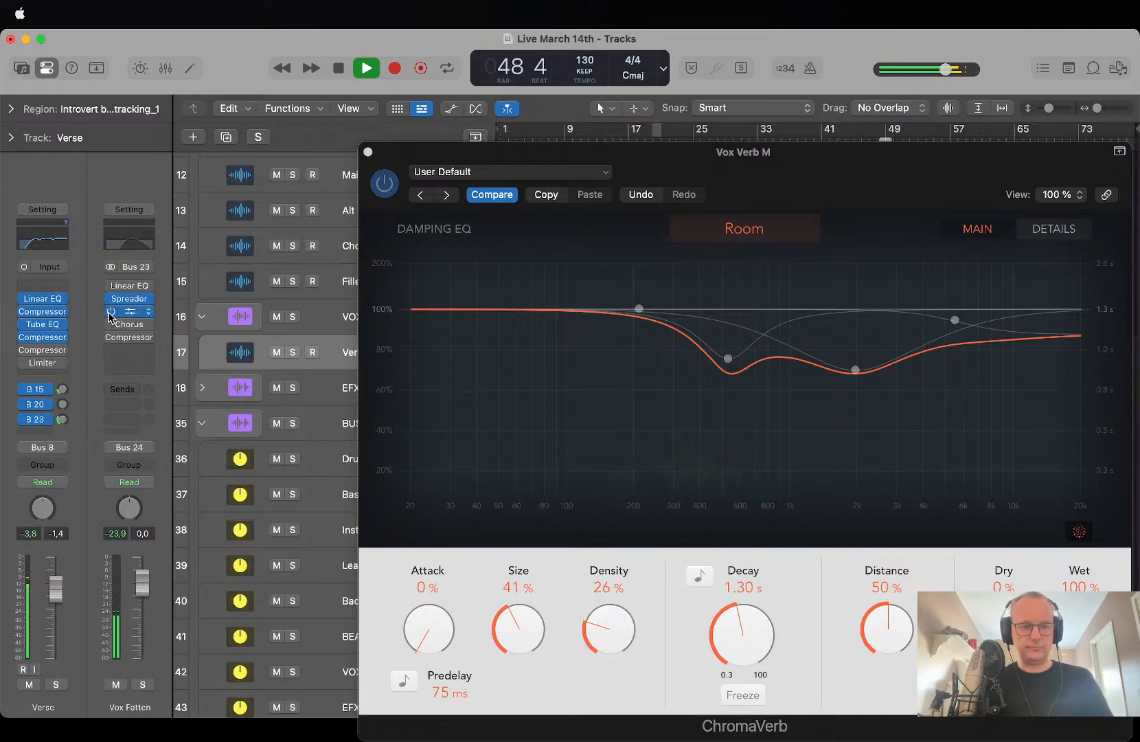
pyautogui.click(110, 311)
pyautogui.click(110, 325)
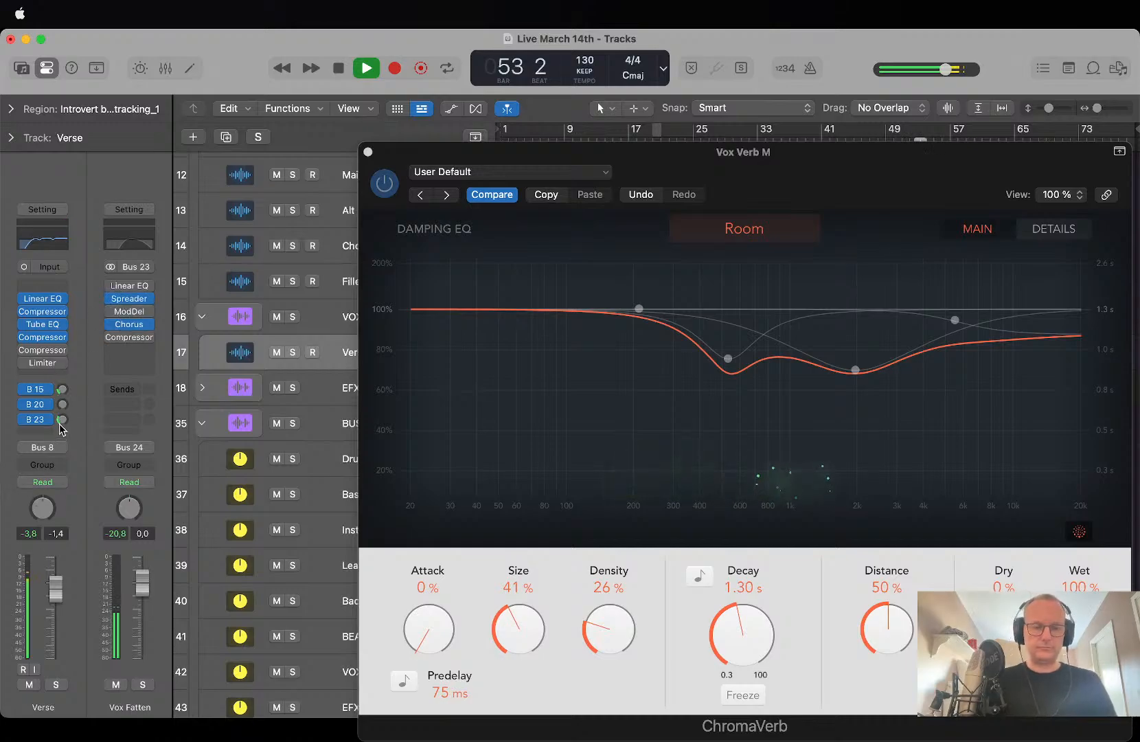
pyautogui.moveTo(64, 420); pyautogui.dragTo(64, 346)
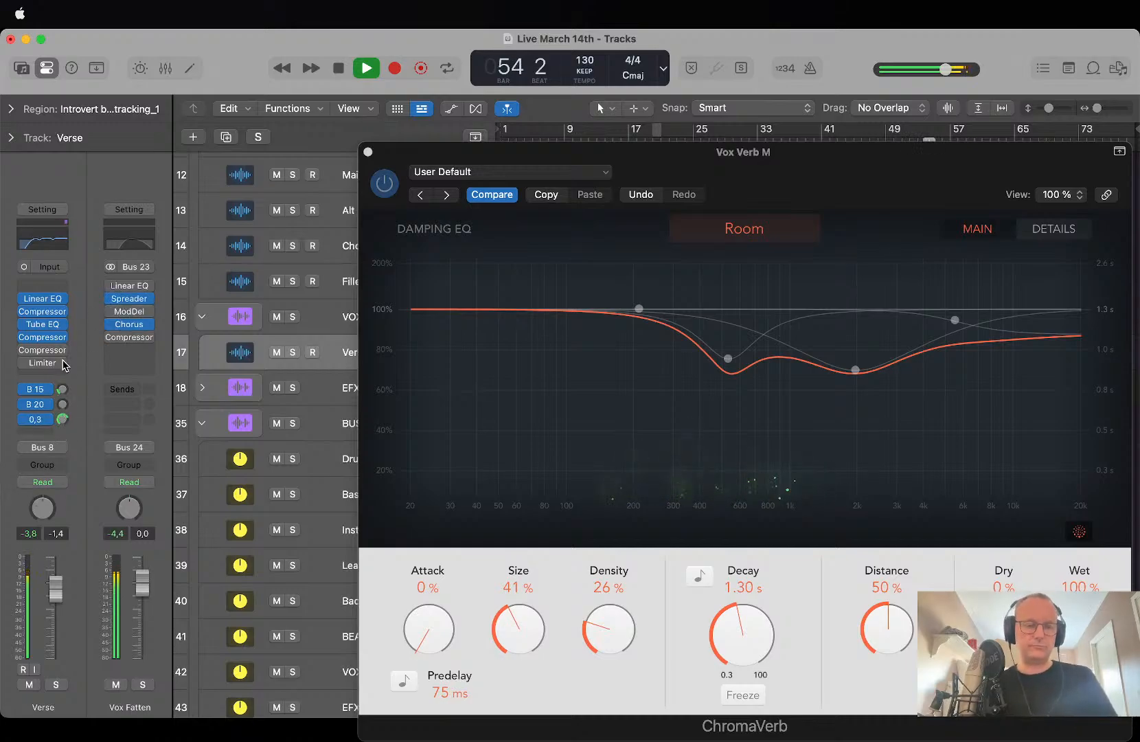
# Leave only ModDel active on Vox Fatten, open it in place of ChromaVerb and restart playback near bar 9.
pyautogui.click(112, 311)
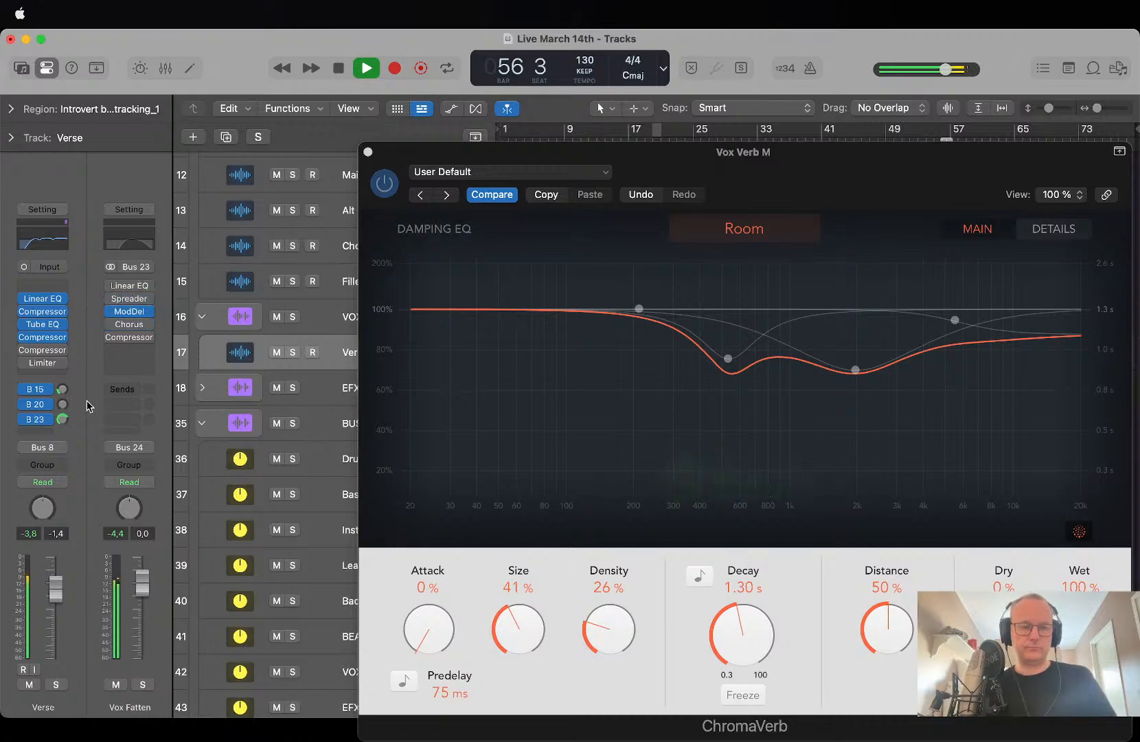
pyautogui.click(129, 311)
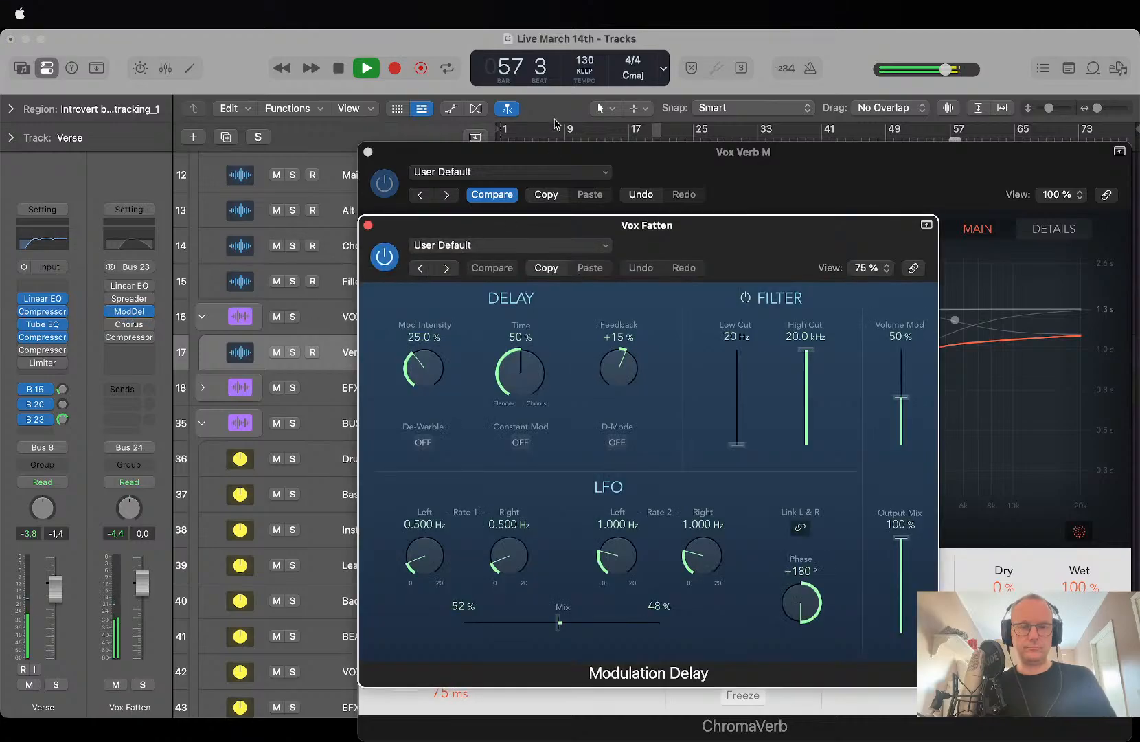
pyautogui.moveTo(574, 149); pyautogui.dragTo(575, 181)
pyautogui.click(565, 143)
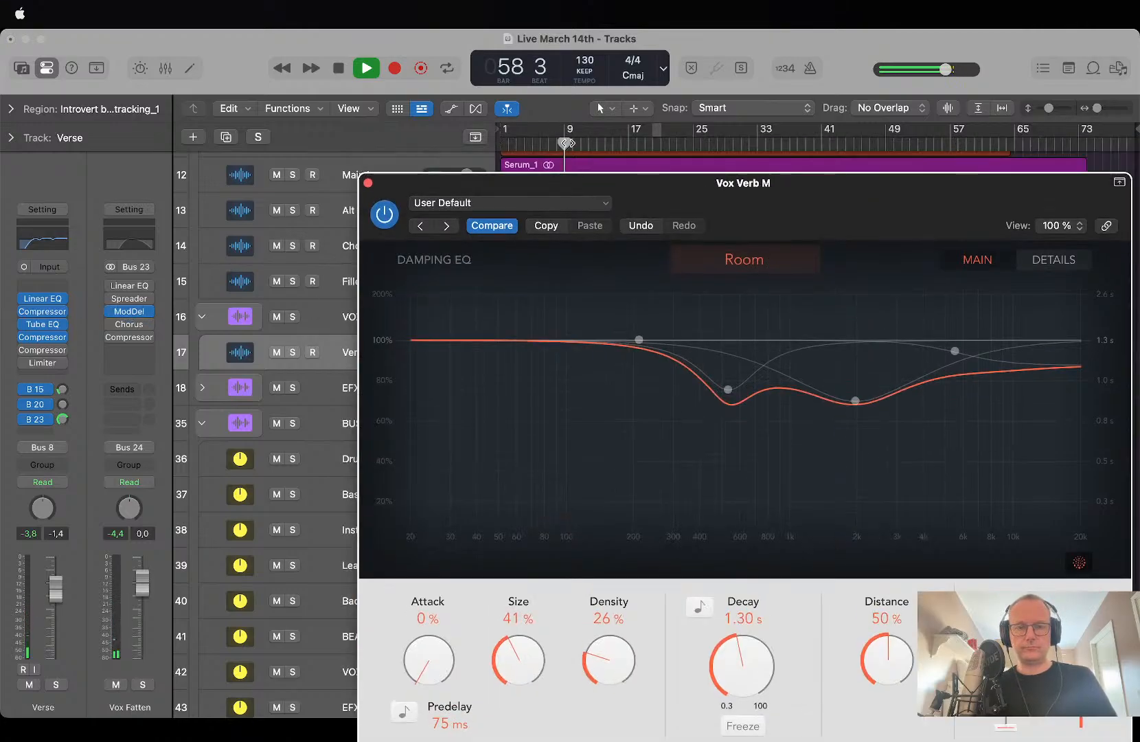
pyautogui.press('super+w')
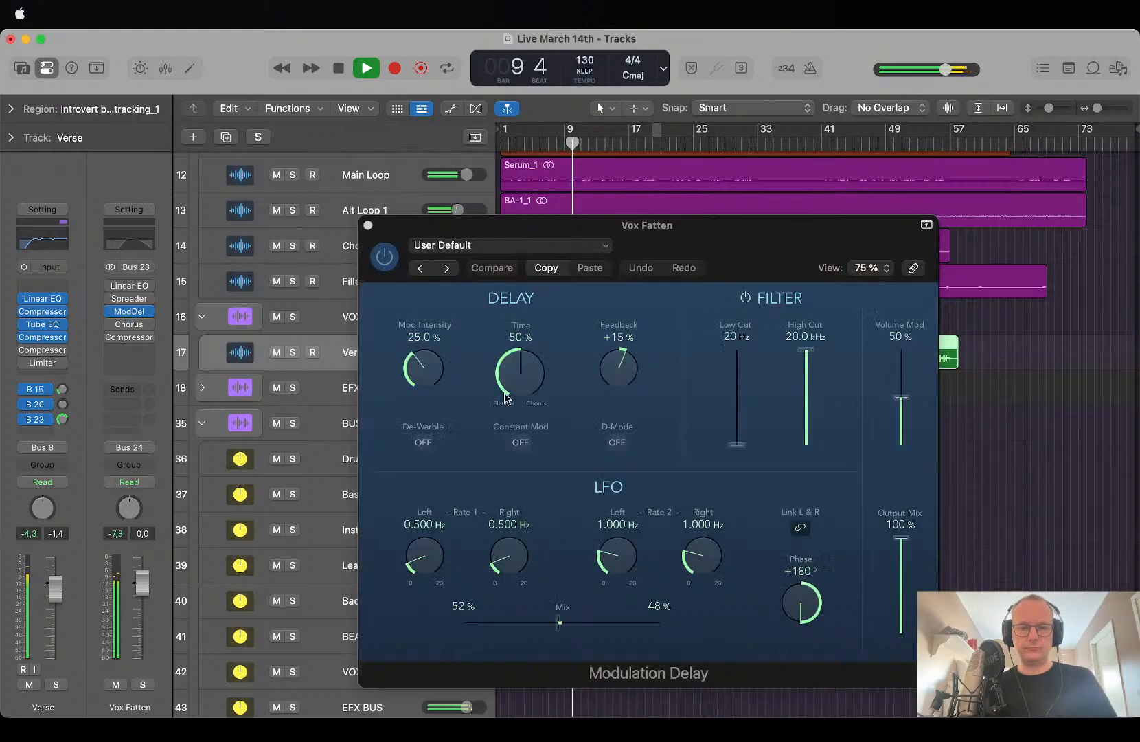
# Set the Modulation Delay's time to 82%, Rate 1 to 1.833 Hz, LFO mix fully to Rate 2 and mod intensity to 23%.
pyautogui.moveTo(511, 370); pyautogui.dragTo(511, 343)
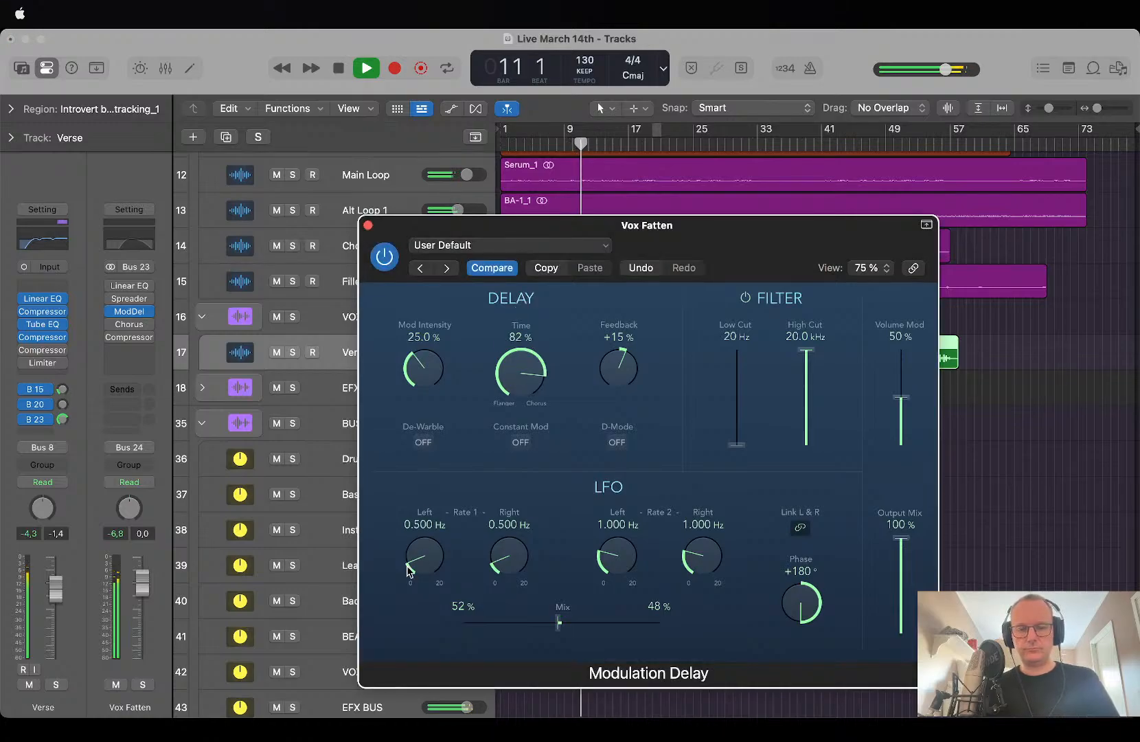
pyautogui.moveTo(424, 556); pyautogui.dragTo(407, 491)
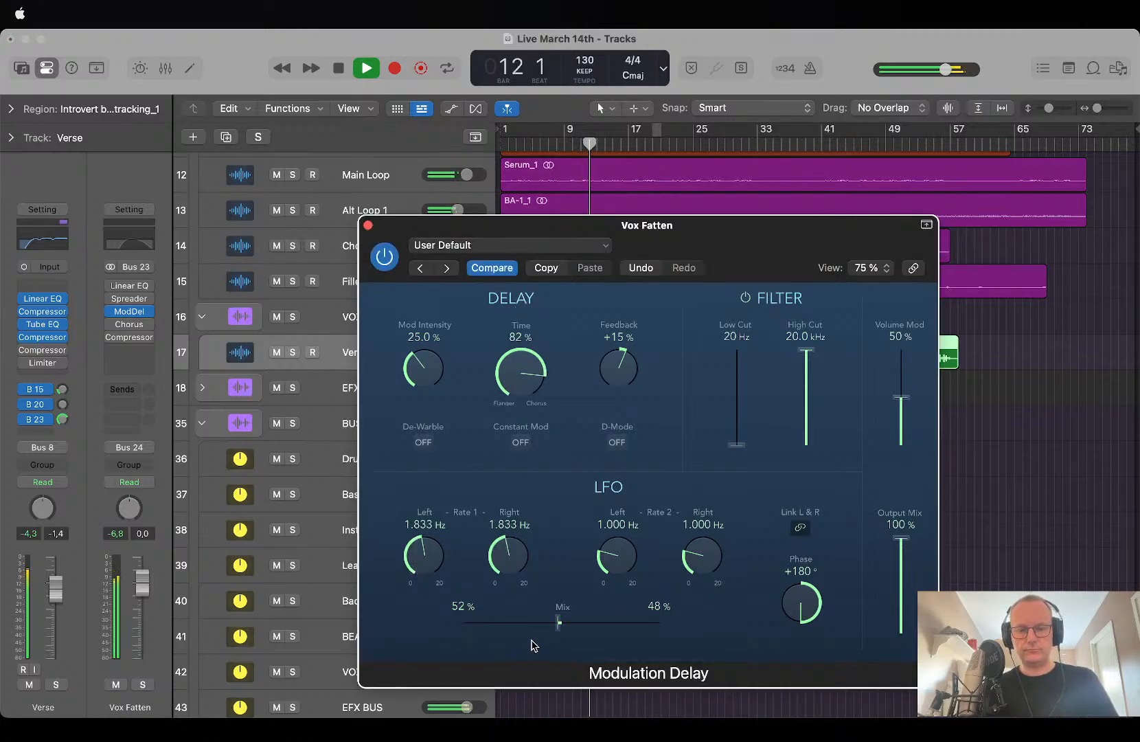
pyautogui.moveTo(561, 620); pyautogui.dragTo(661, 621)
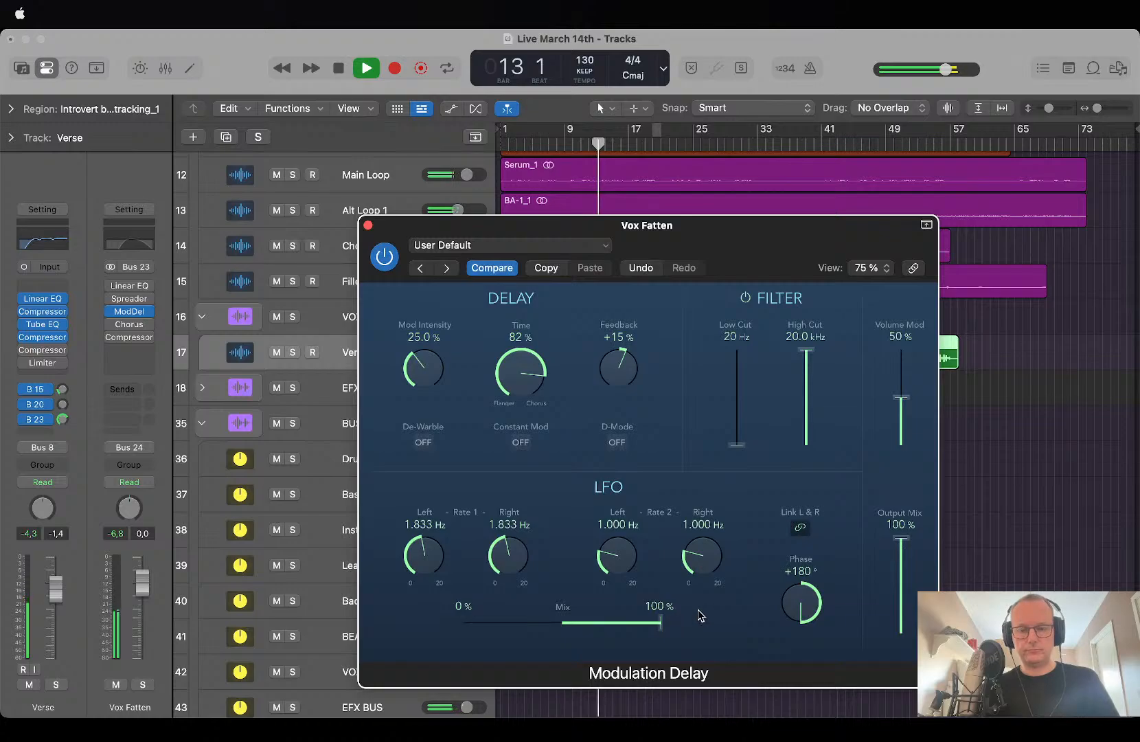
pyautogui.moveTo(416, 364); pyautogui.dragTo(416, 369)
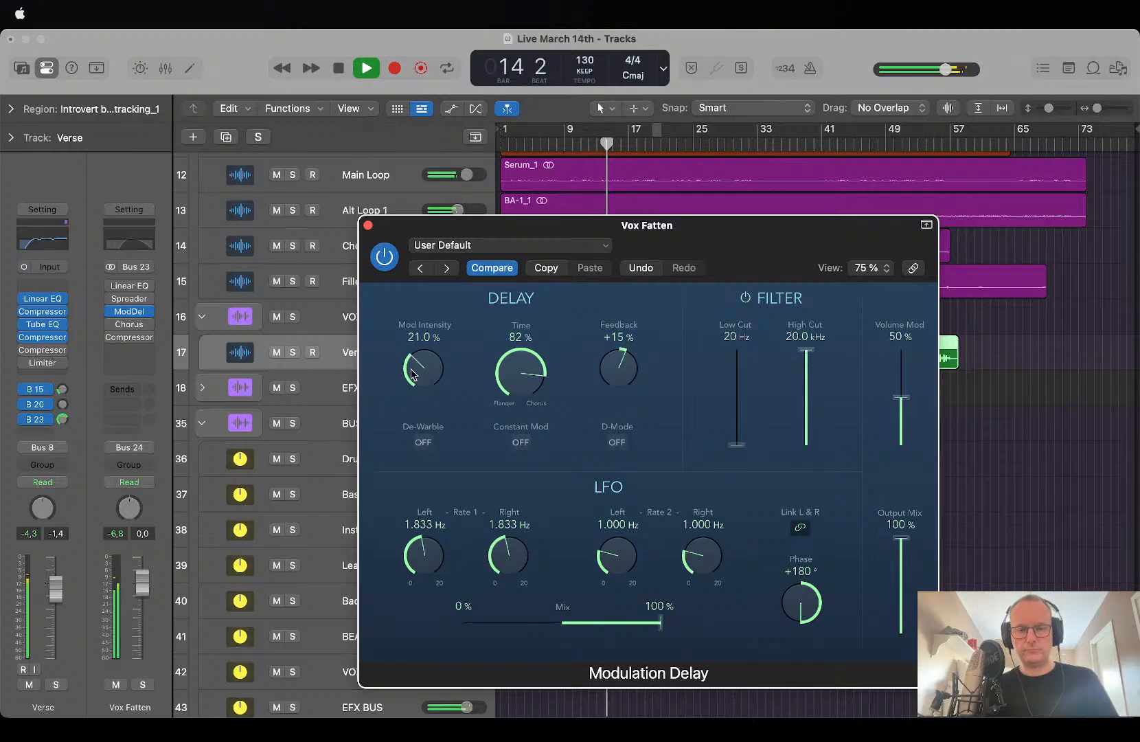
# Set the Modulation Delay's feedback to +31% and its filter's low cut to 170 Hz, and stop playback.
pyautogui.moveTo(618, 367); pyautogui.dragTo(580, 346)
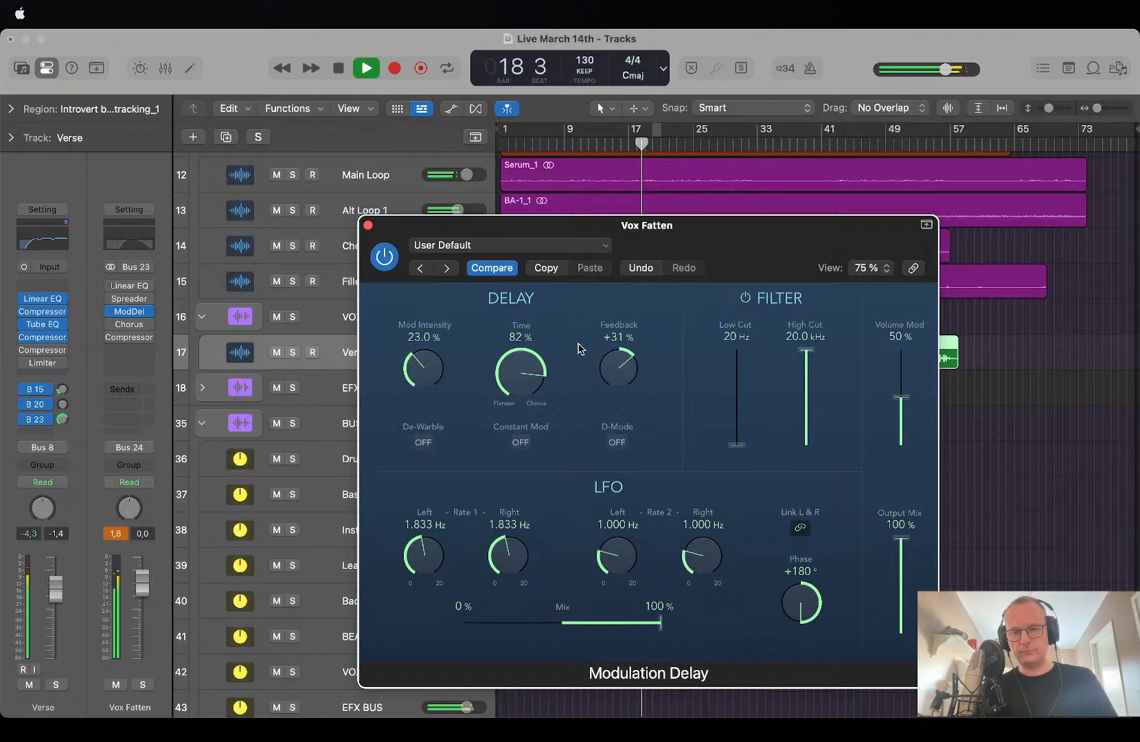
pyautogui.moveTo(735, 439); pyautogui.dragTo(730, 379)
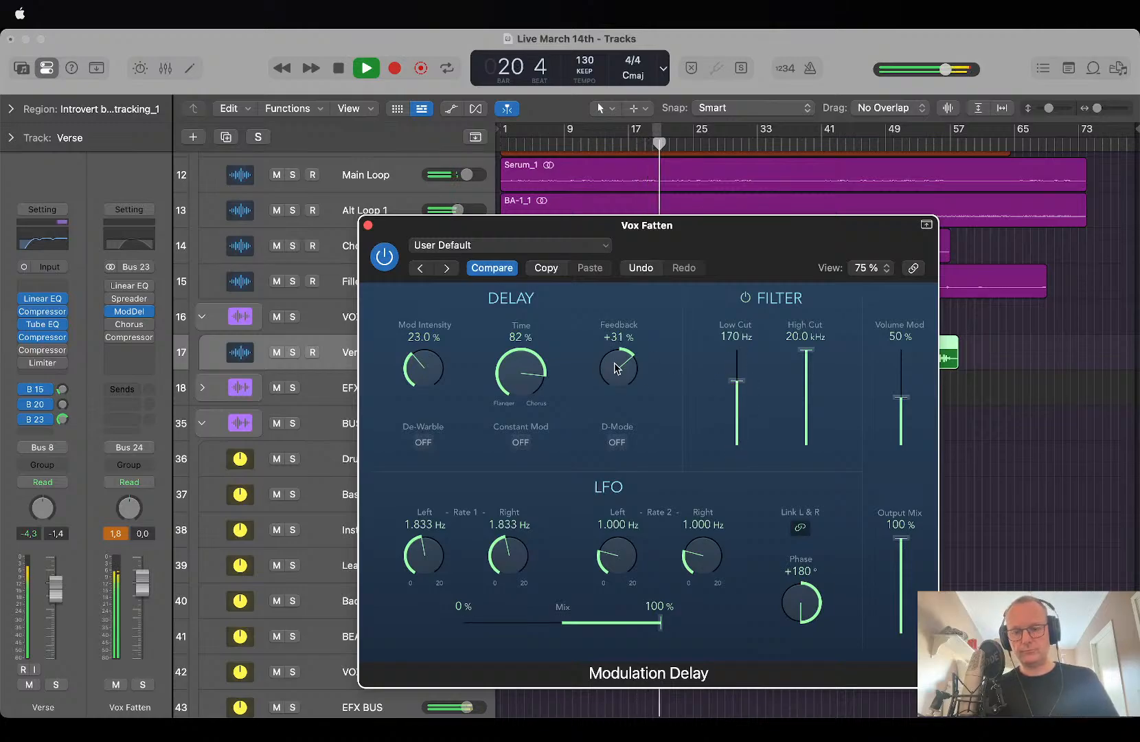
pyautogui.moveTo(619, 368)
pyautogui.mouseDown()
pyautogui.moveTo(618, 348)
pyautogui.moveTo(617, 364)
pyautogui.mouseUp()
pyautogui.press('space')
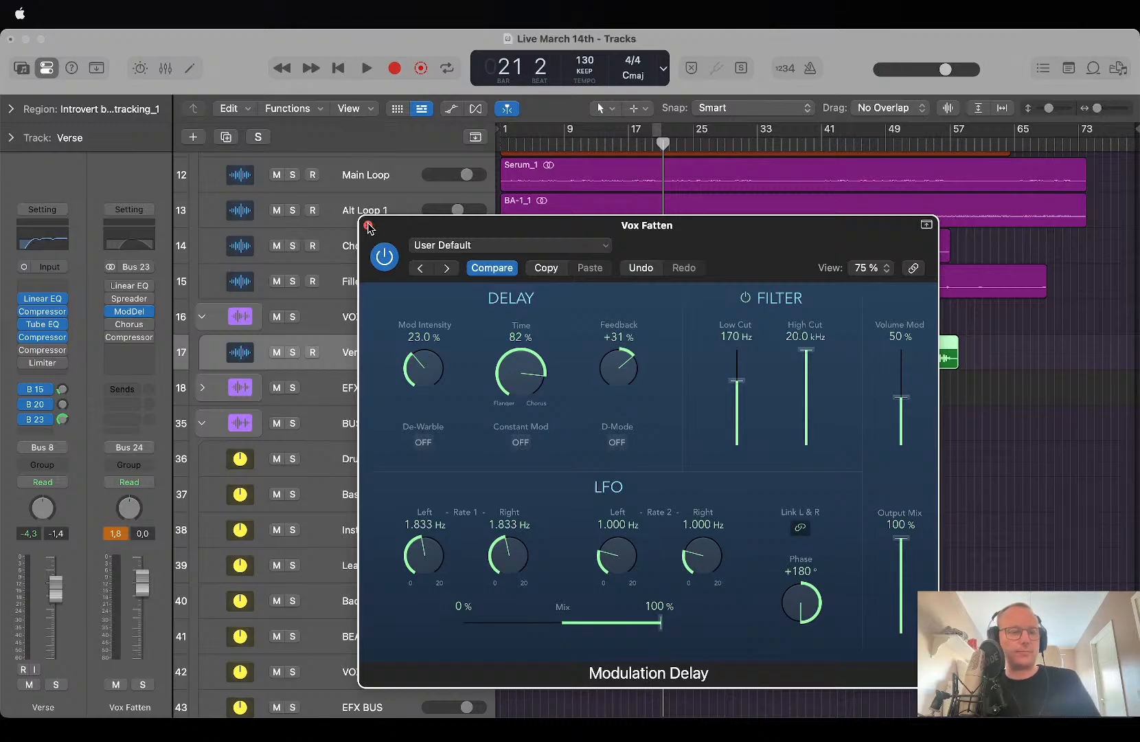
# Enable the Chorus on Vox Fatten and raise its rate to 16.40 Hz during playback.
pyautogui.click(110, 325)
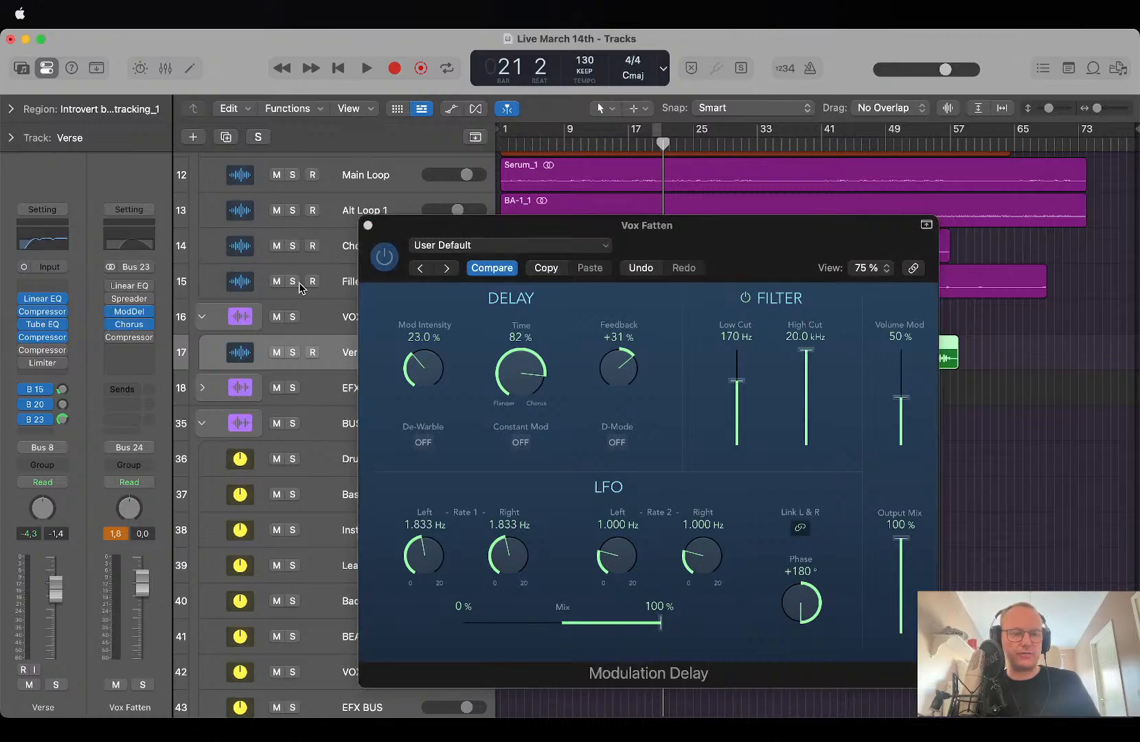
pyautogui.click(141, 326)
pyautogui.press('space')
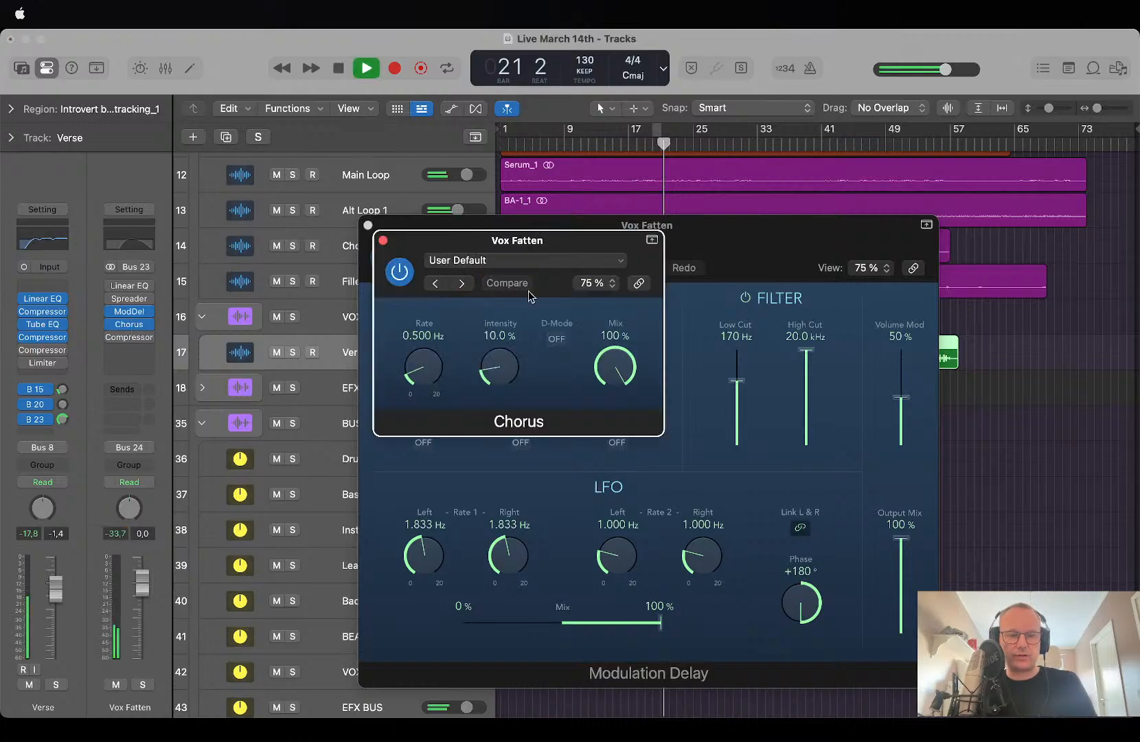
pyautogui.moveTo(429, 353); pyautogui.dragTo(430, 317)
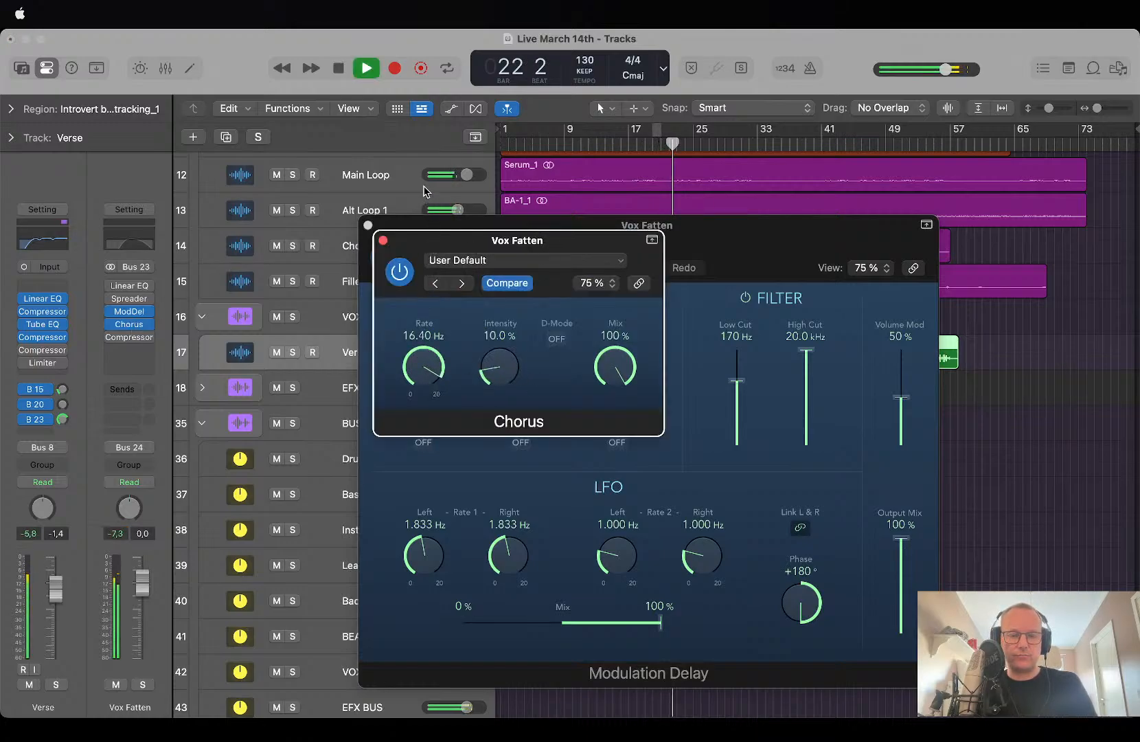
# Close the Chorus and Modulation Delay windows, stop playback and bypass the Verse track's Bus 23 send.
pyautogui.moveTo(128, 292)
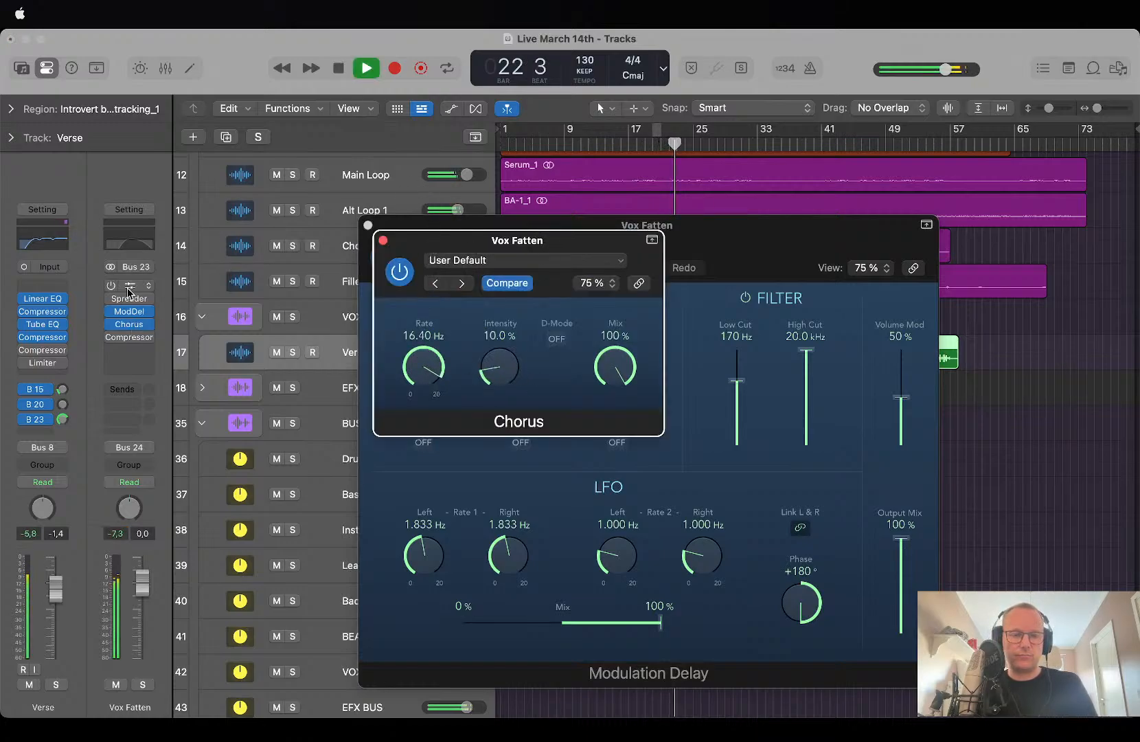
pyautogui.click(383, 239)
pyautogui.click(368, 226)
pyautogui.press('space')
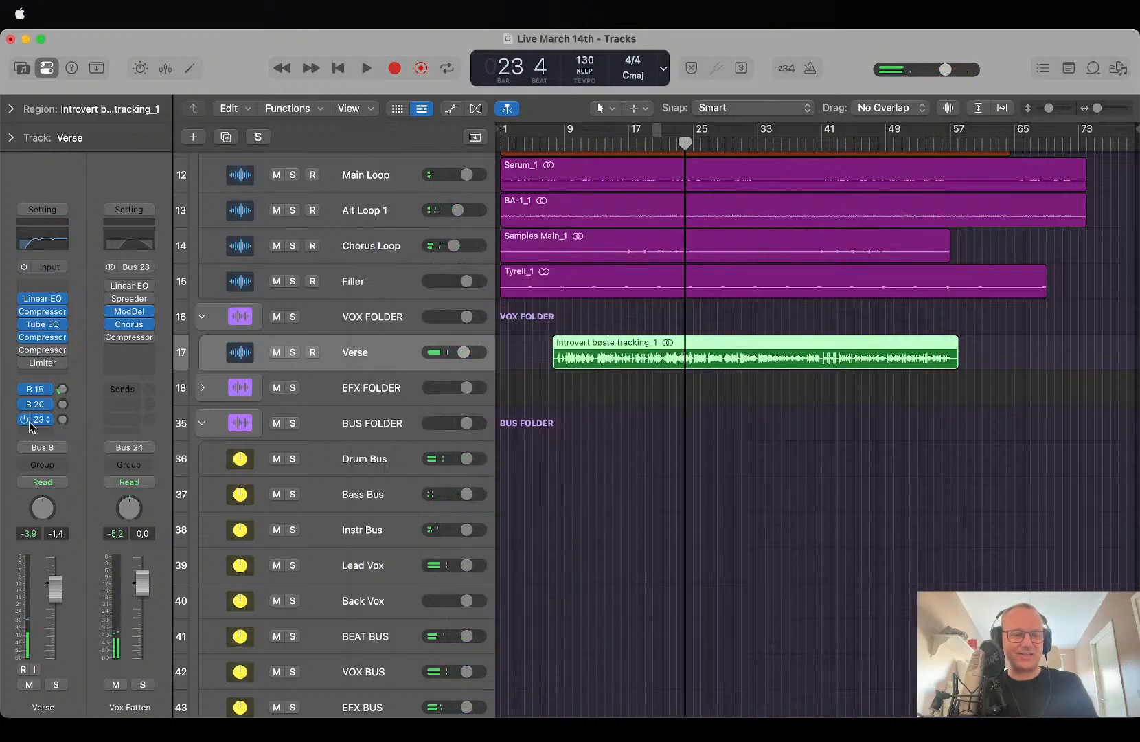
pyautogui.click(63, 403)
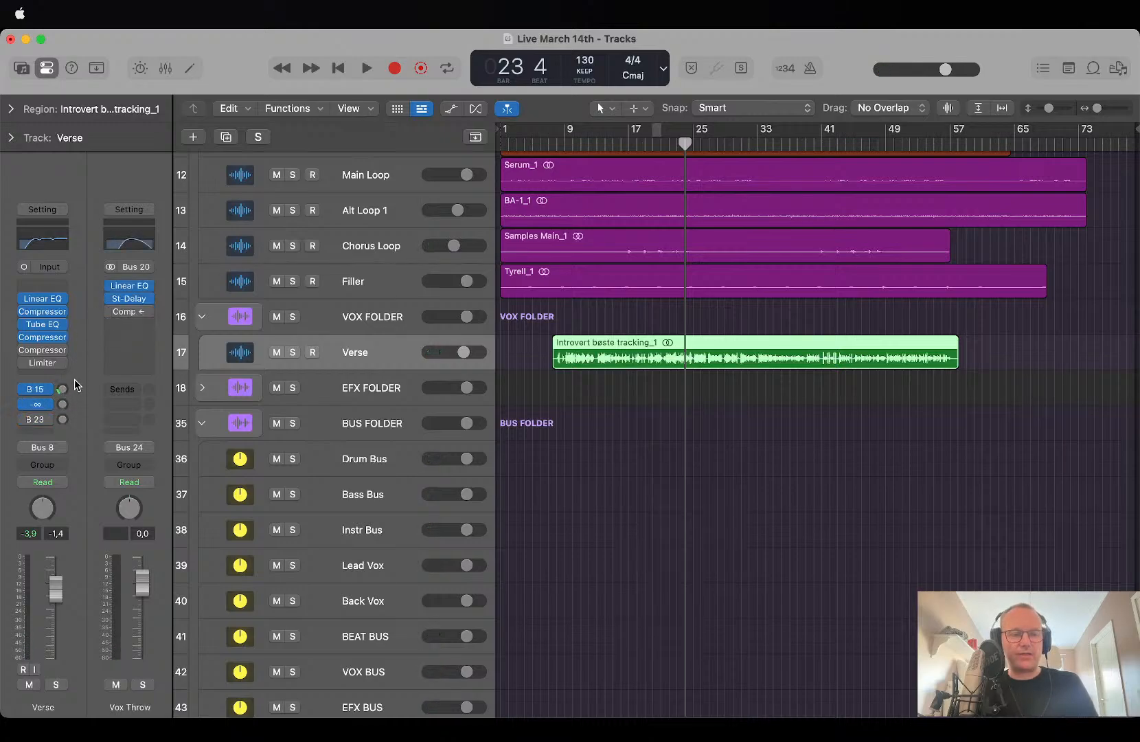
# Lower the Verse track's Bus 15 send to -23.4 dB and briefly solo the track to check the reverb.
pyautogui.click(62, 389)
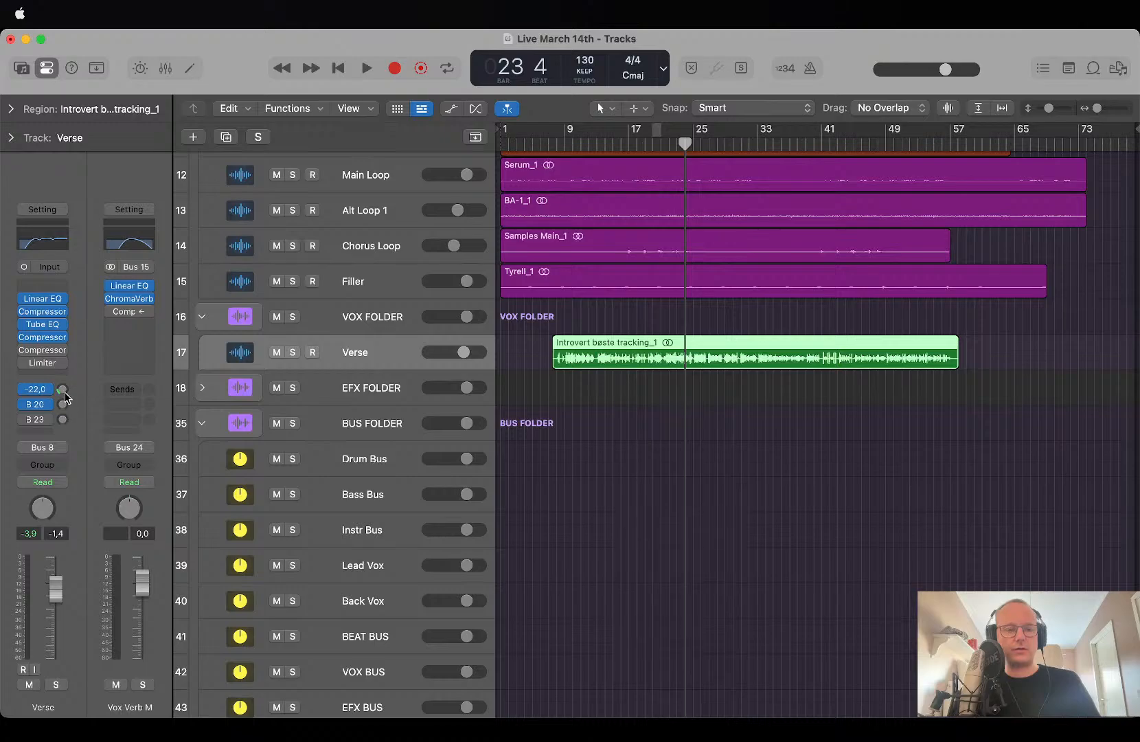
pyautogui.press('space')
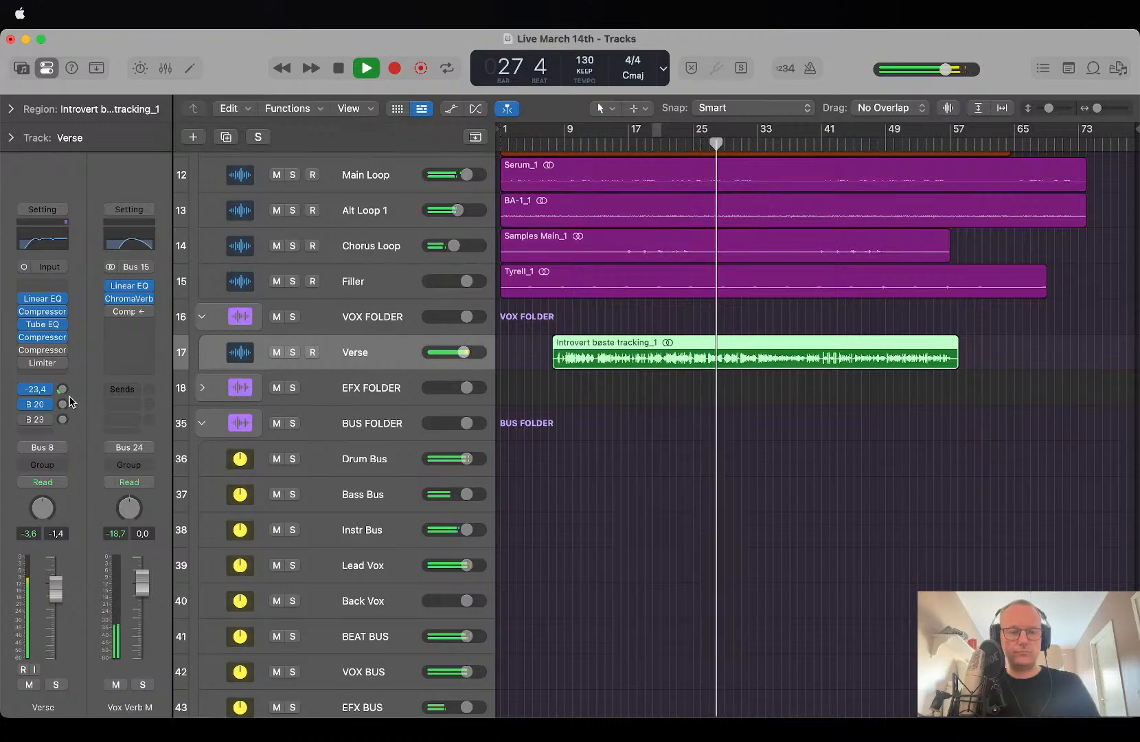
pyautogui.click(57, 684)
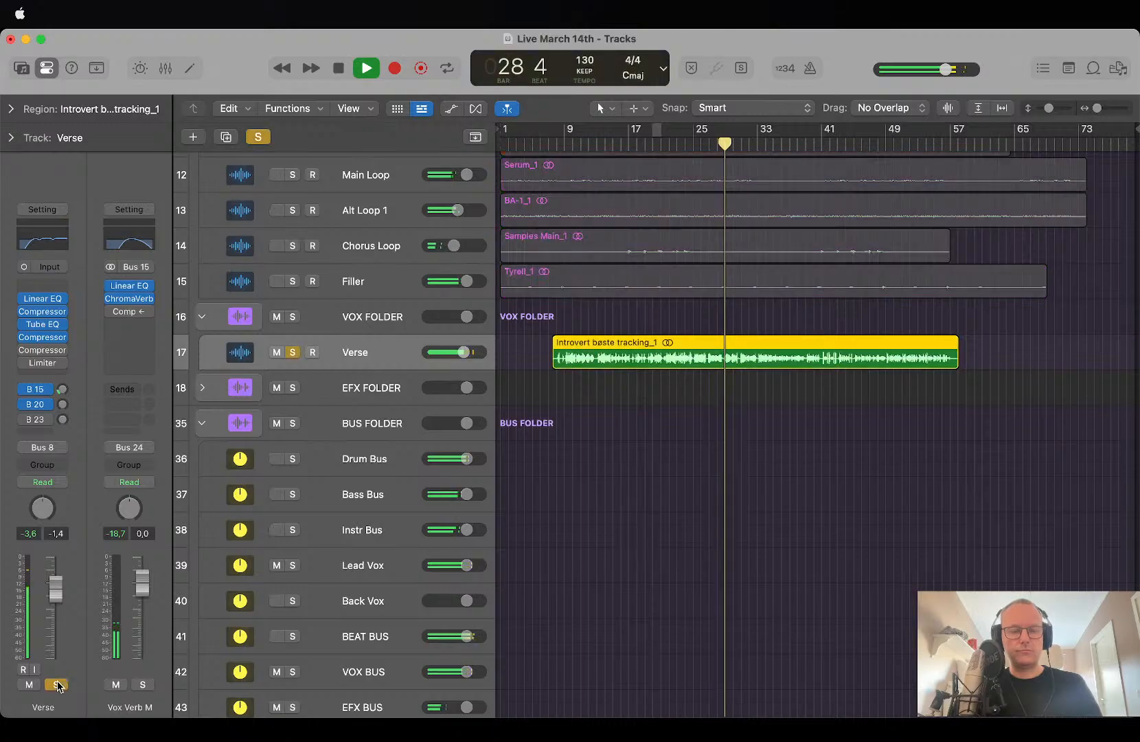
pyautogui.press('space')
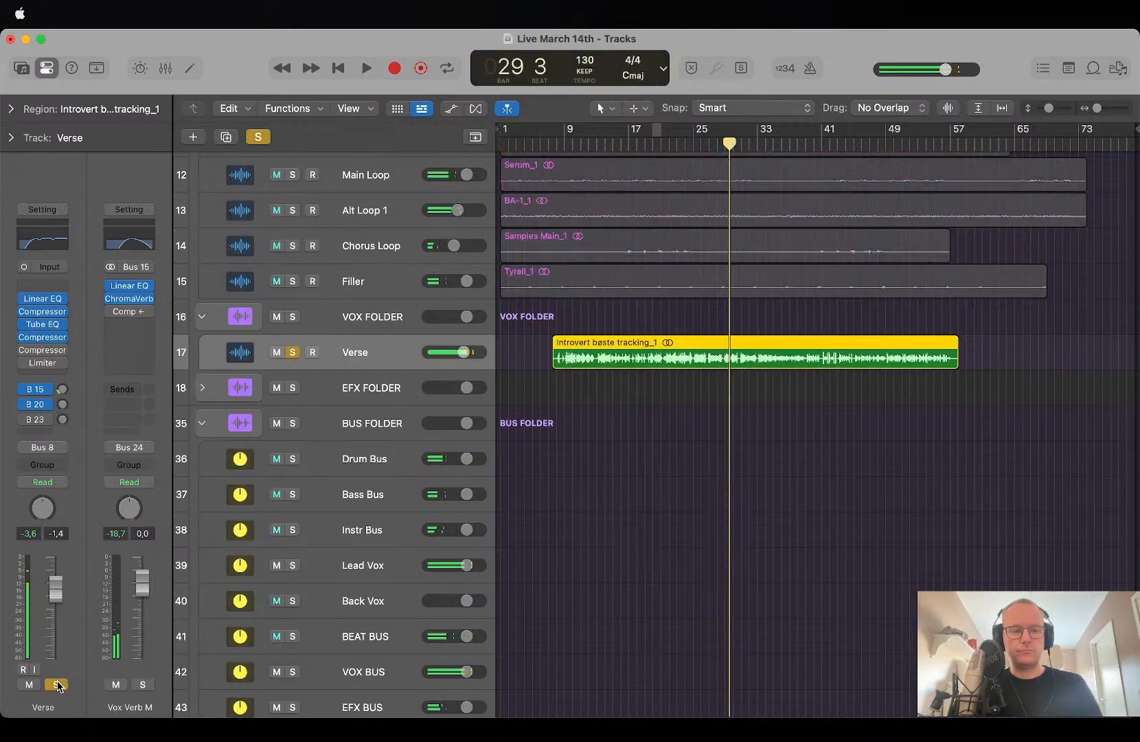
pyautogui.click(56, 684)
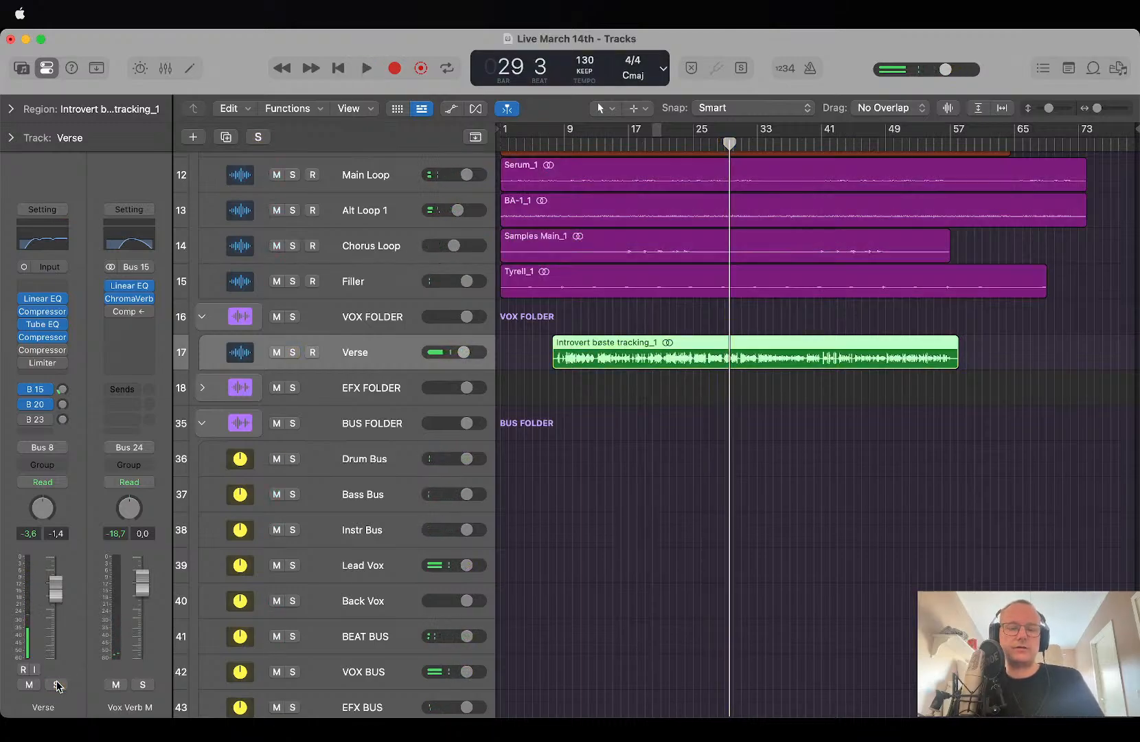
# Sync the decay of ChromaVerb on Vox Verb M to the tempo, set it to 1 Bar and play a short check.
pyautogui.click(130, 300)
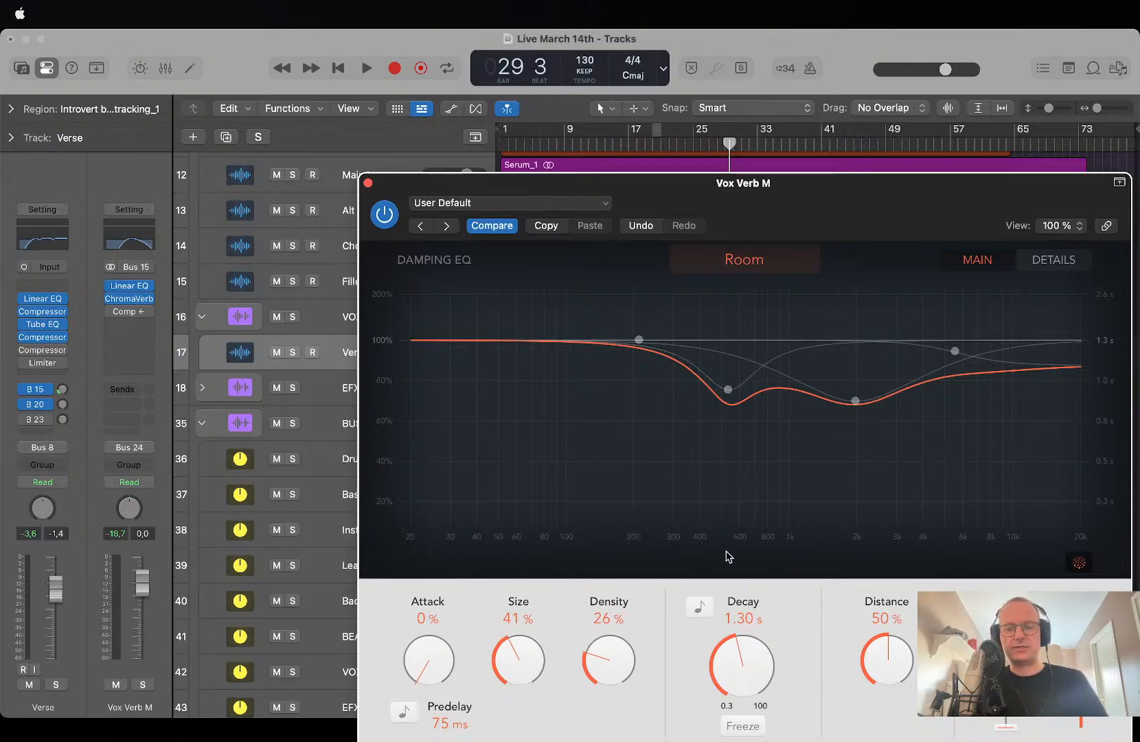
pyautogui.click(696, 605)
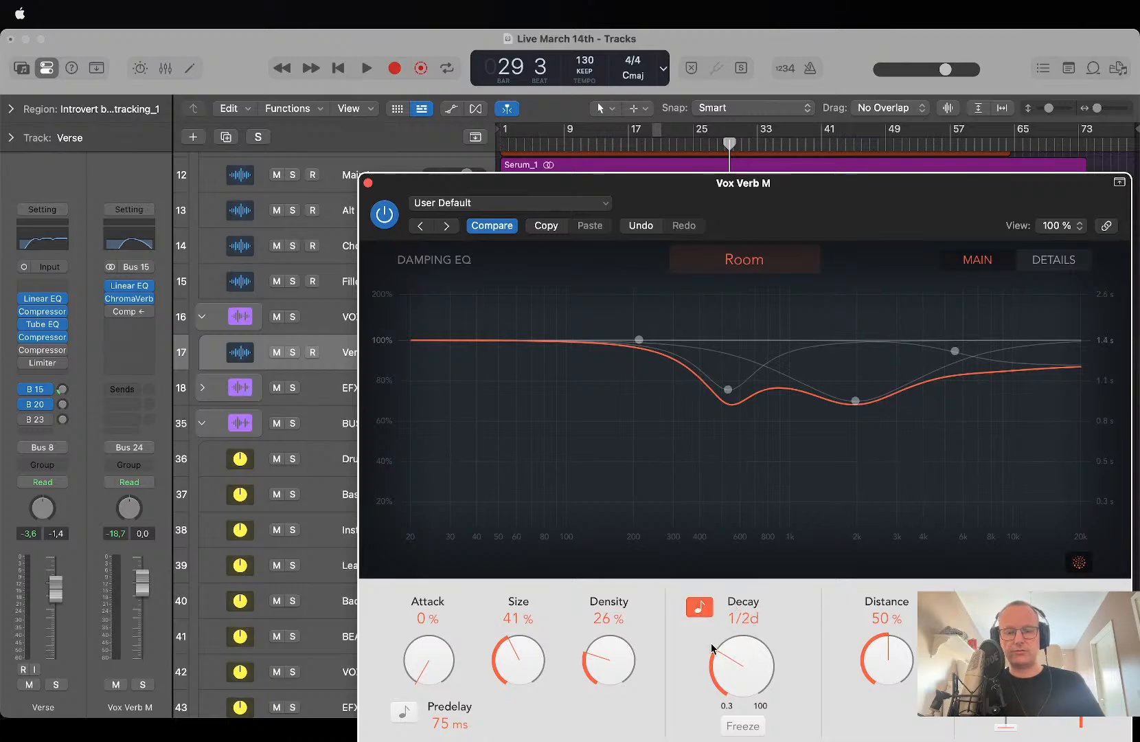
pyautogui.moveTo(728, 661); pyautogui.dragTo(727, 652)
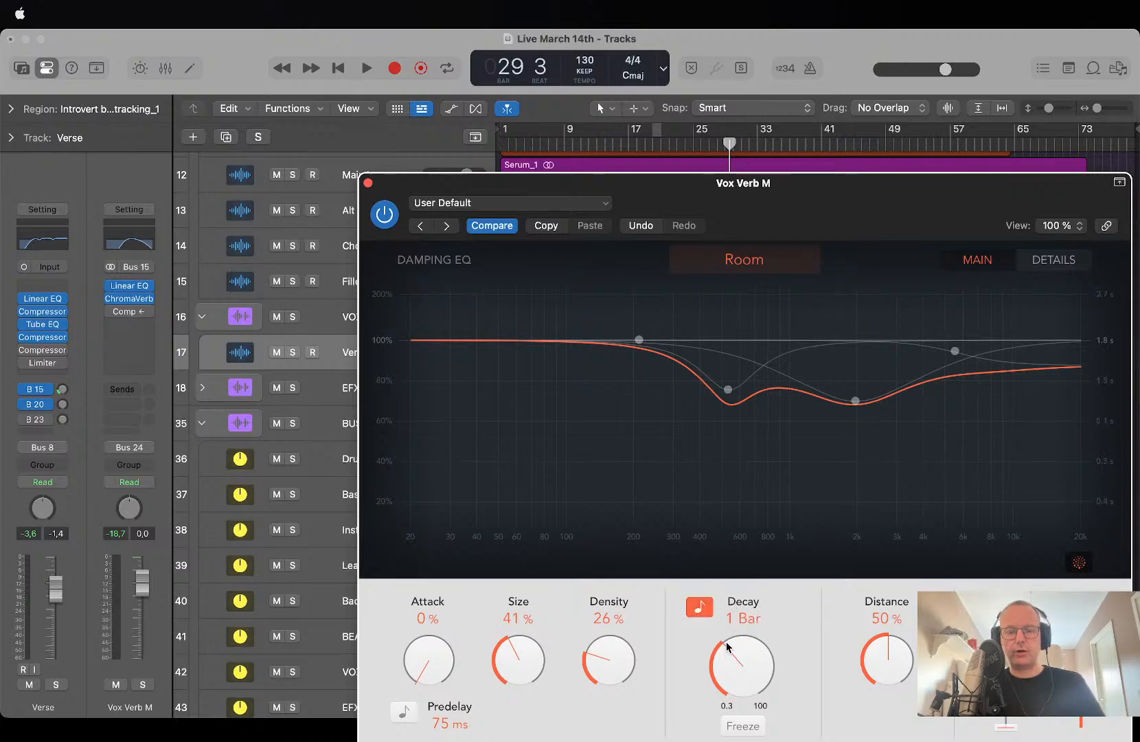
pyautogui.press('space')
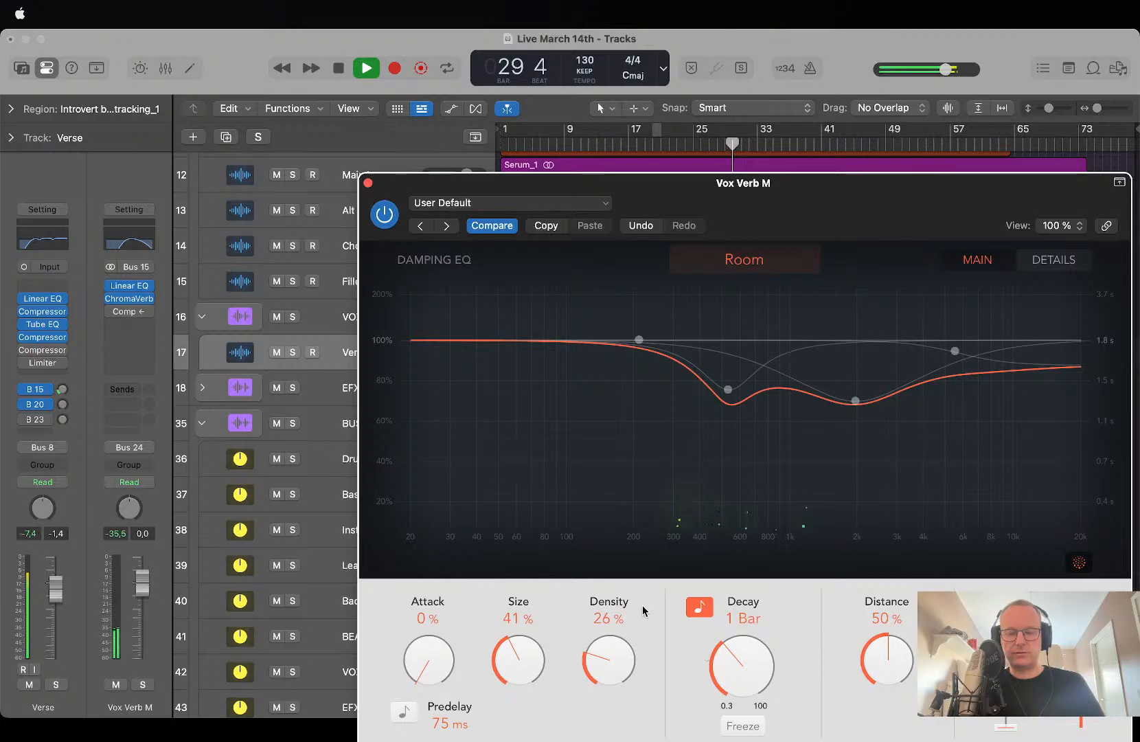
pyautogui.press('space')
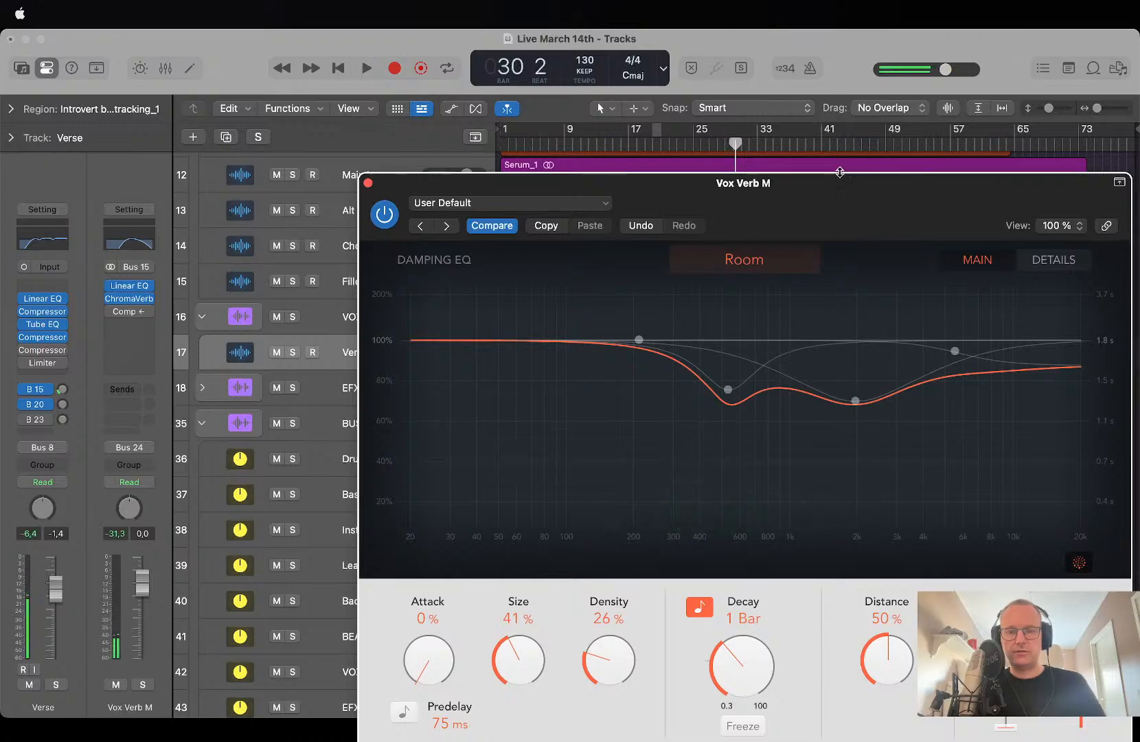
# Move the ChromaVerb window up and shrink its view to 73%.
pyautogui.moveTo(835, 180); pyautogui.dragTo(833, 9)
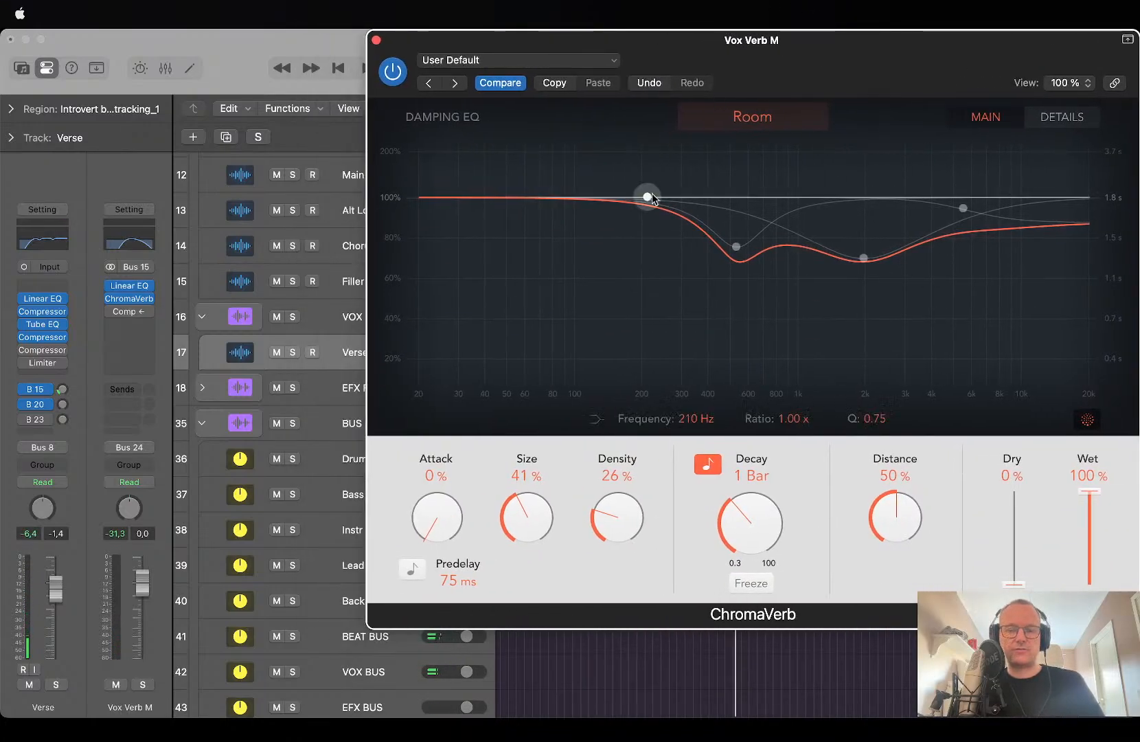
pyautogui.moveTo(372, 627); pyautogui.dragTo(582, 434)
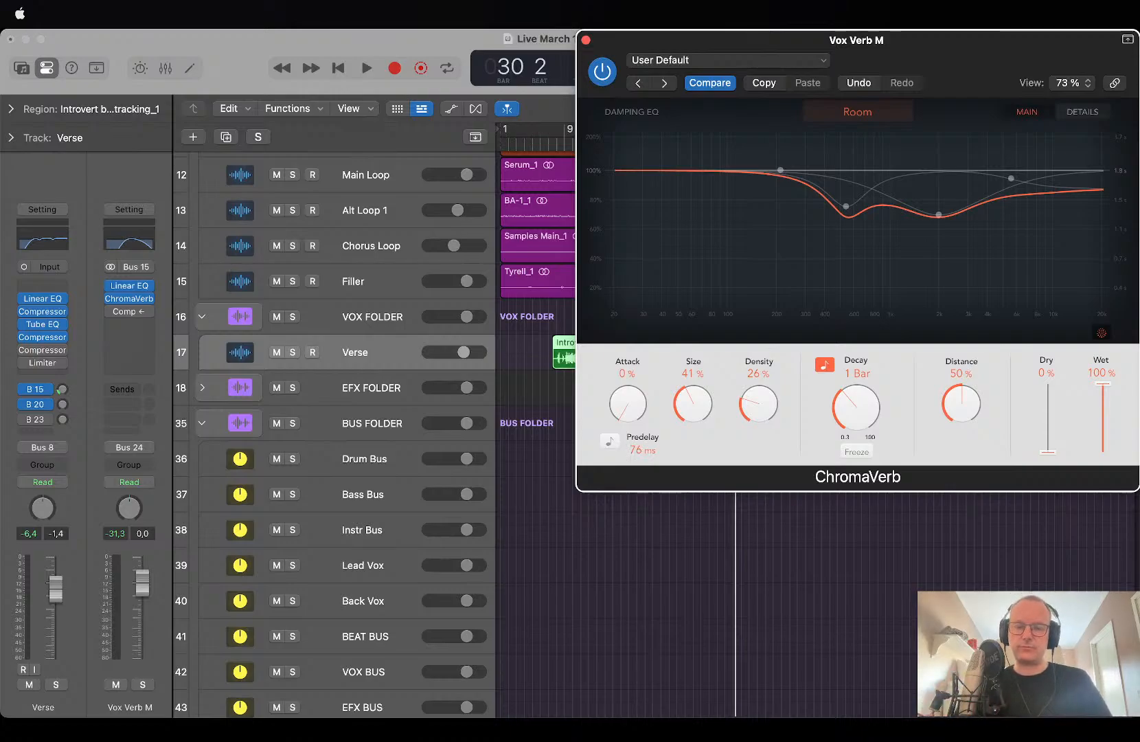
# Play a short passage to check the vocal reverb and deselect the vocal region.
pyautogui.press('space')
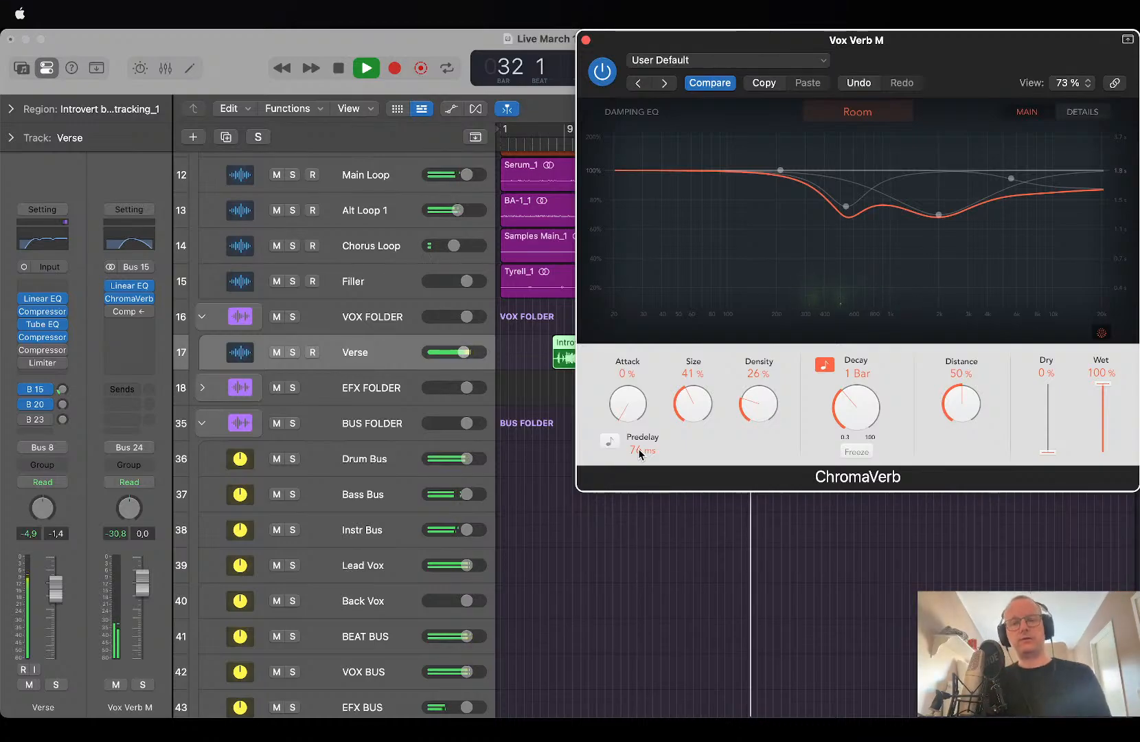
pyautogui.press('space')
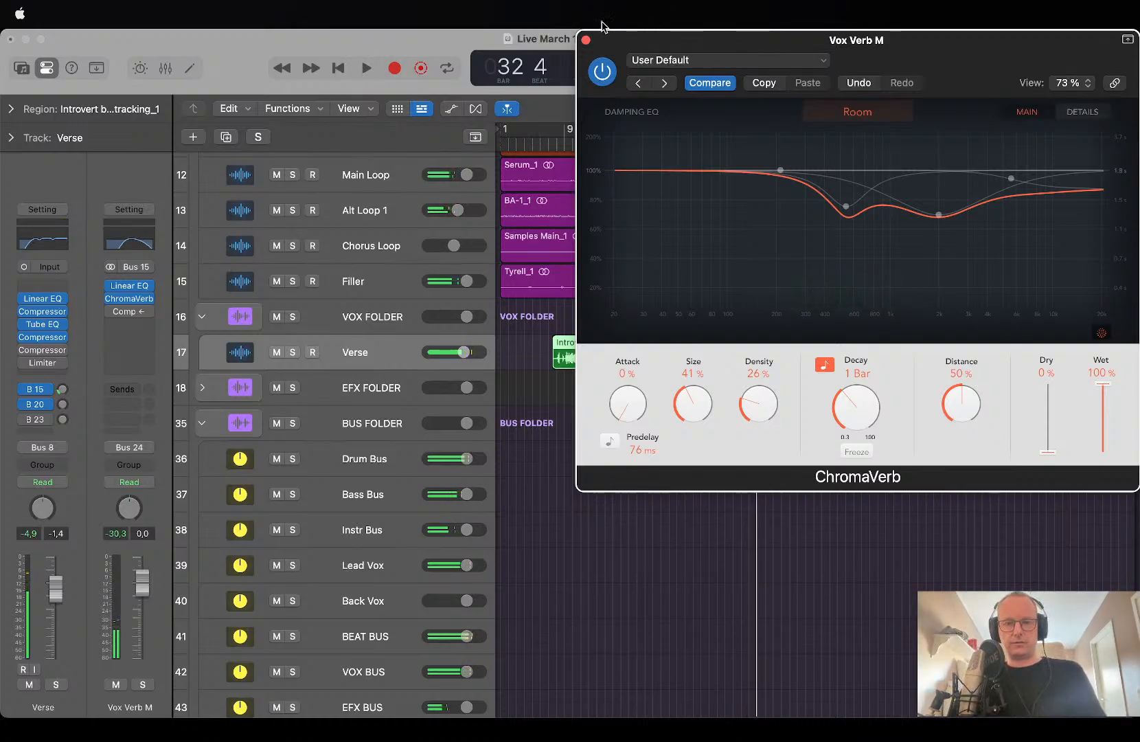
pyautogui.click(587, 39)
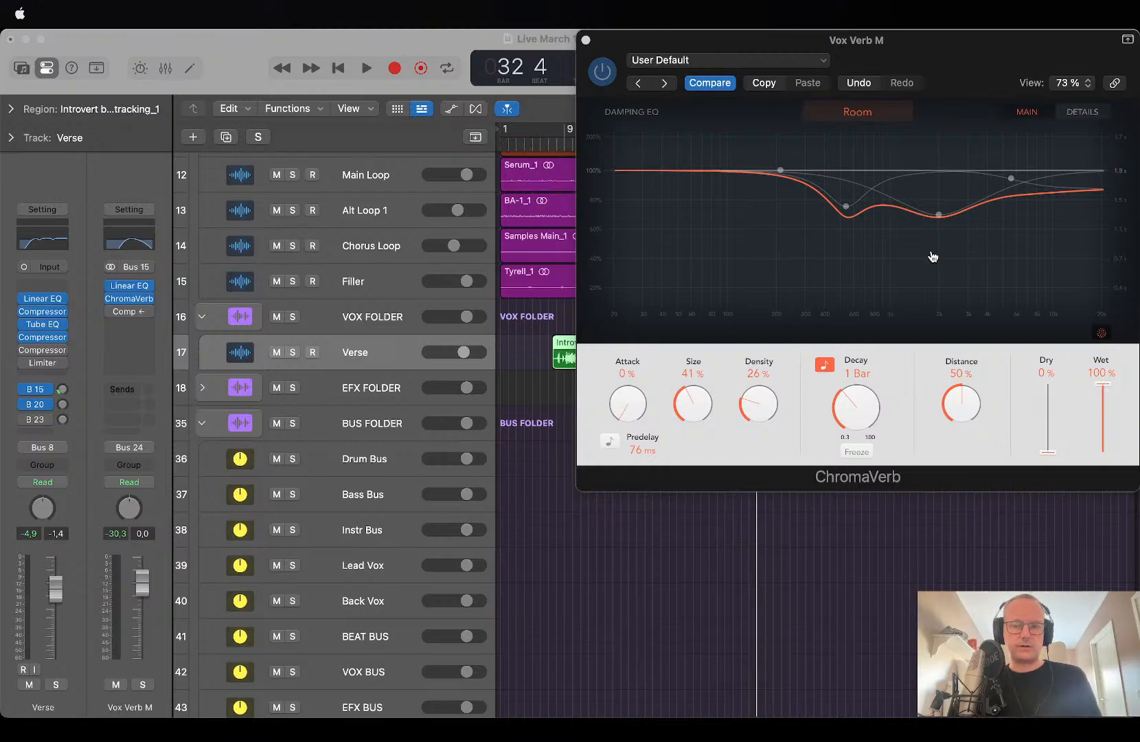
pyautogui.click(1034, 342)
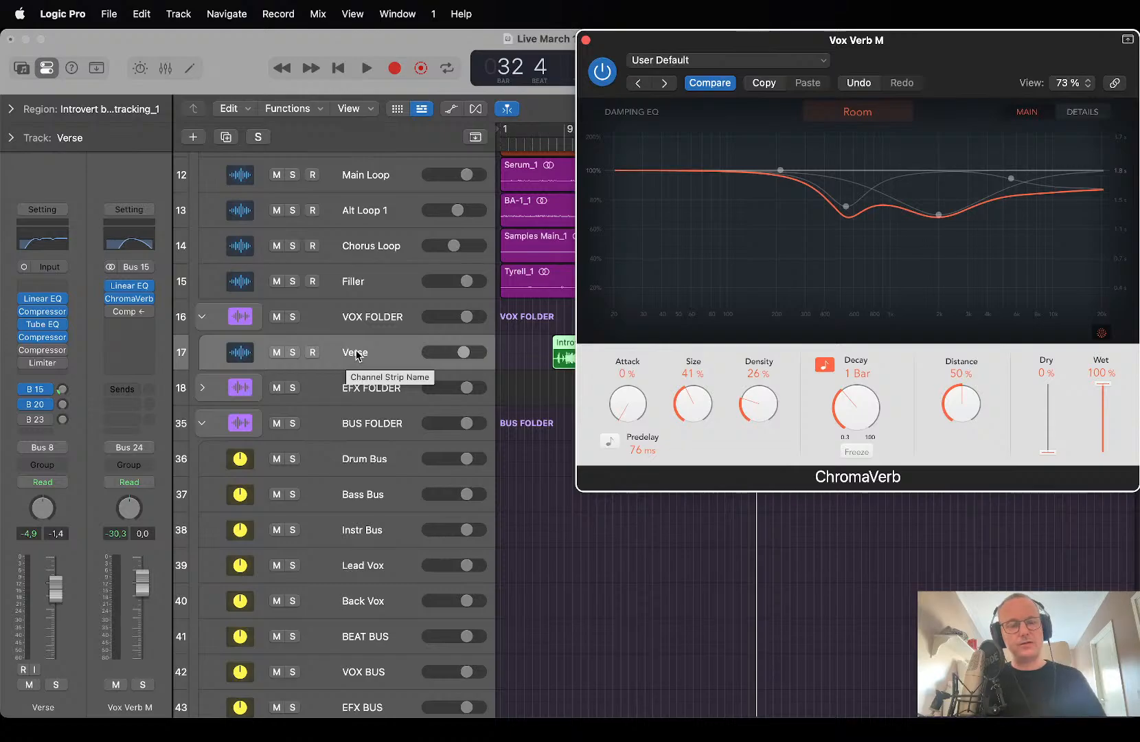
pyautogui.click(532, 354)
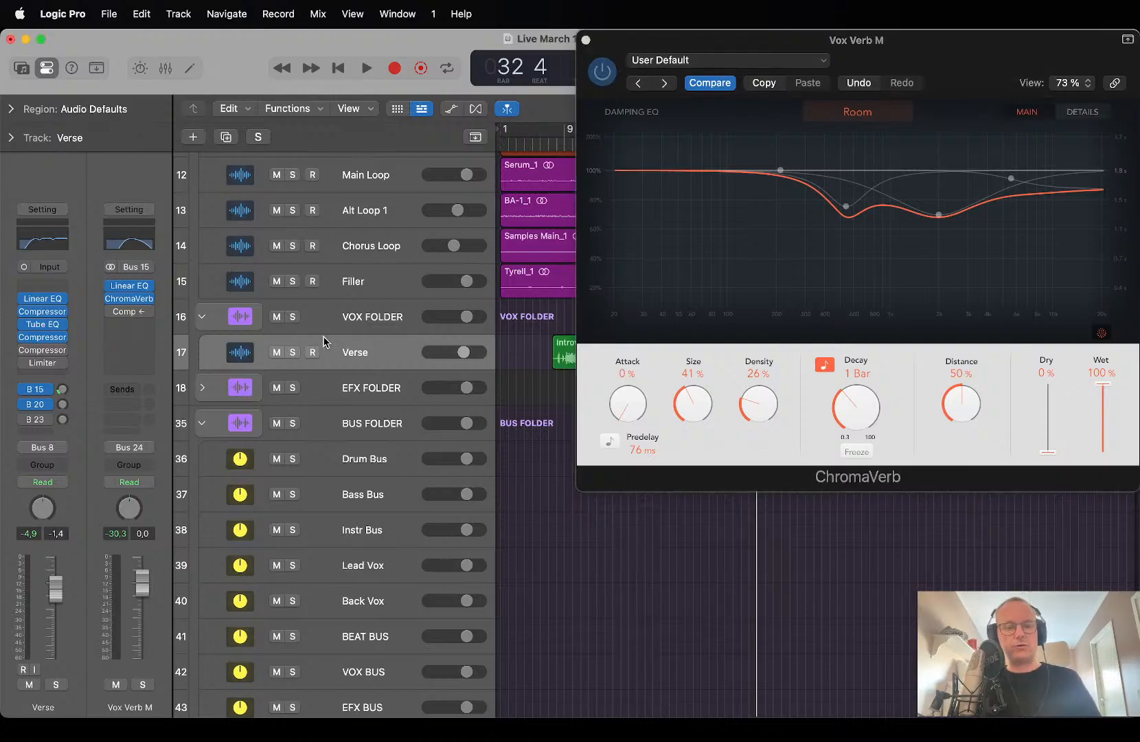
# Open the sidechained Compressor on BEAT BUS, review its side chain source and settings, and close it.
pyautogui.scroll(-5, 366, 381)
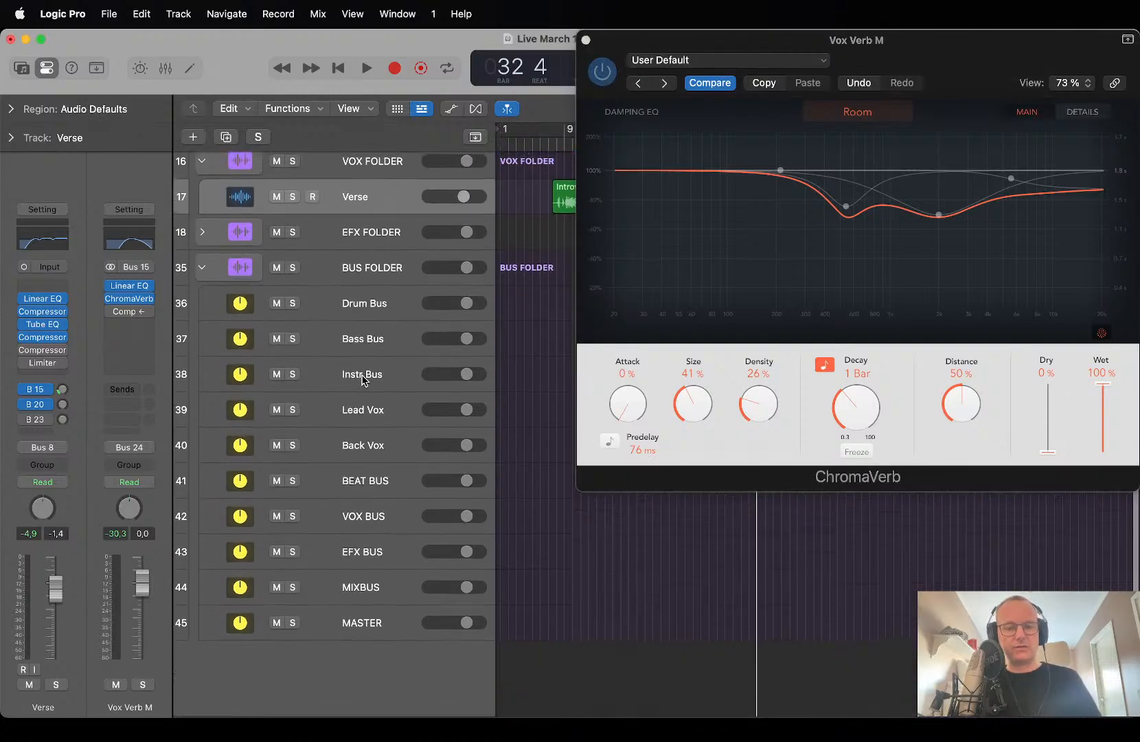
pyautogui.click(368, 480)
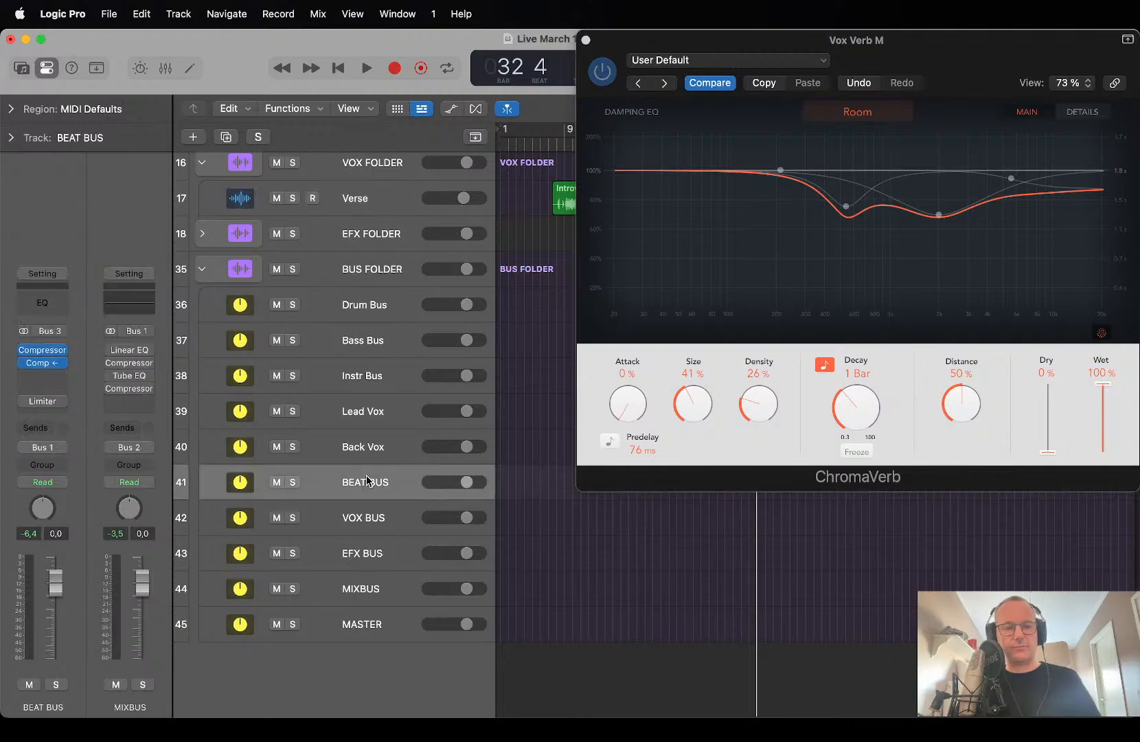
pyautogui.click(42, 362)
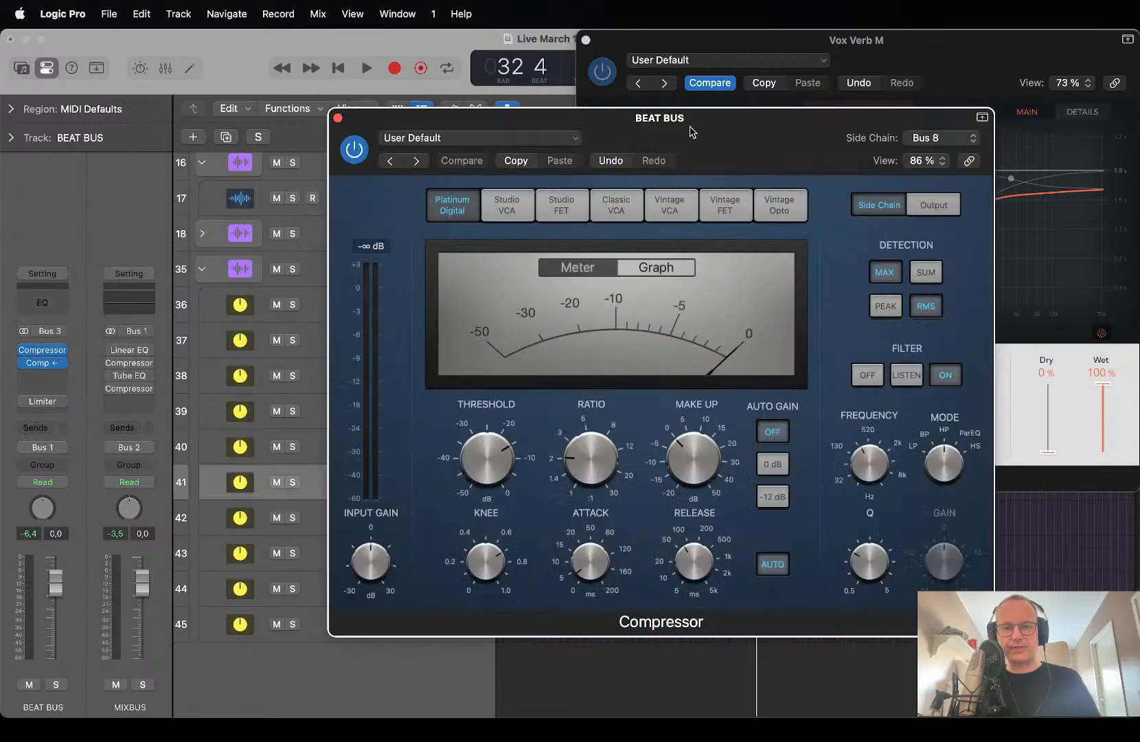
pyautogui.moveTo(693, 132); pyautogui.dragTo(389, 59)
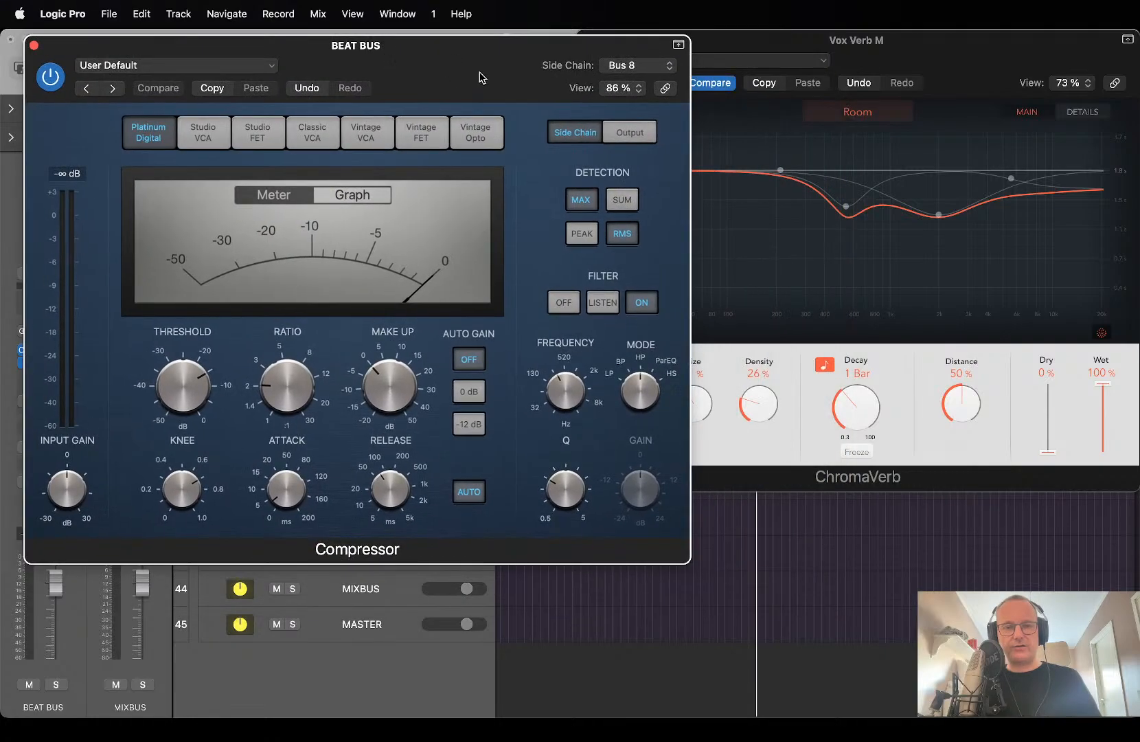
pyautogui.click(649, 69)
pyautogui.click(649, 69)
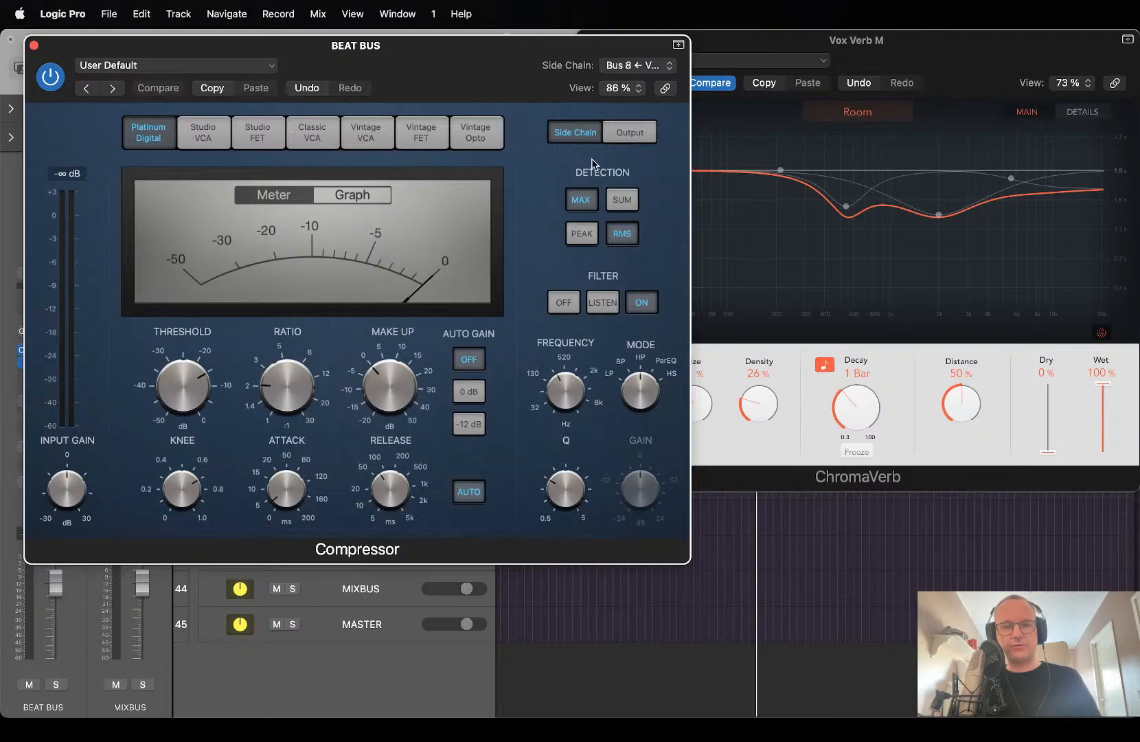
pyautogui.moveTo(567, 394)
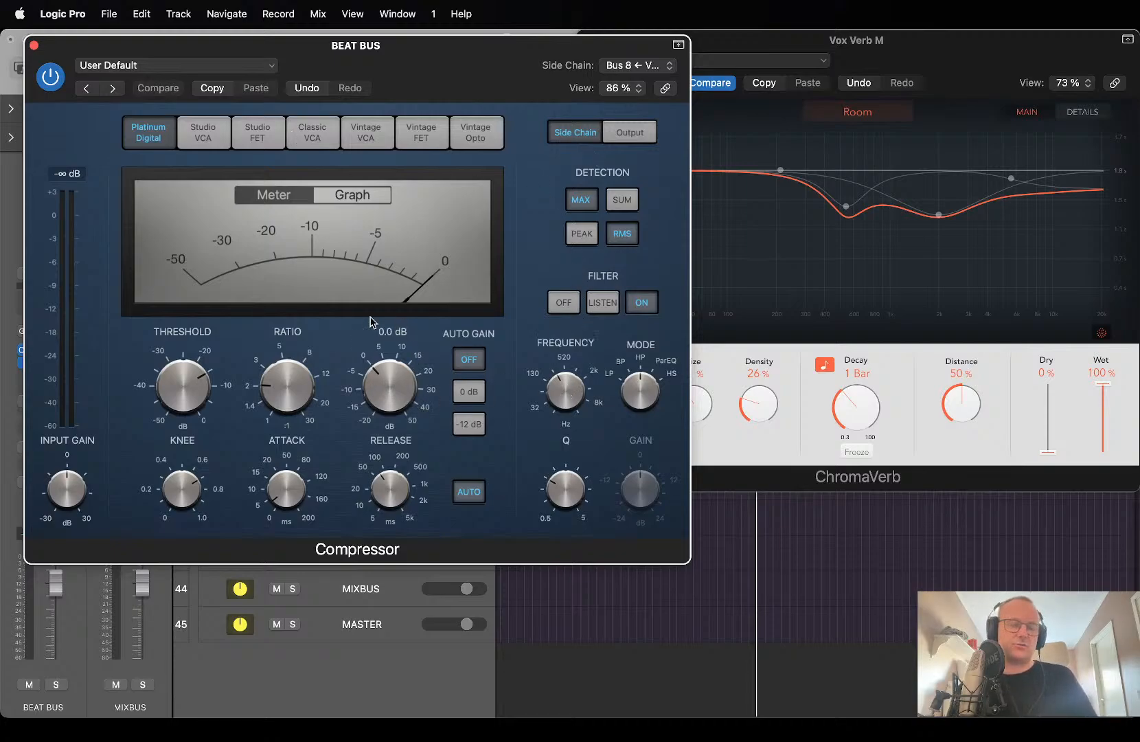
pyautogui.click(33, 45)
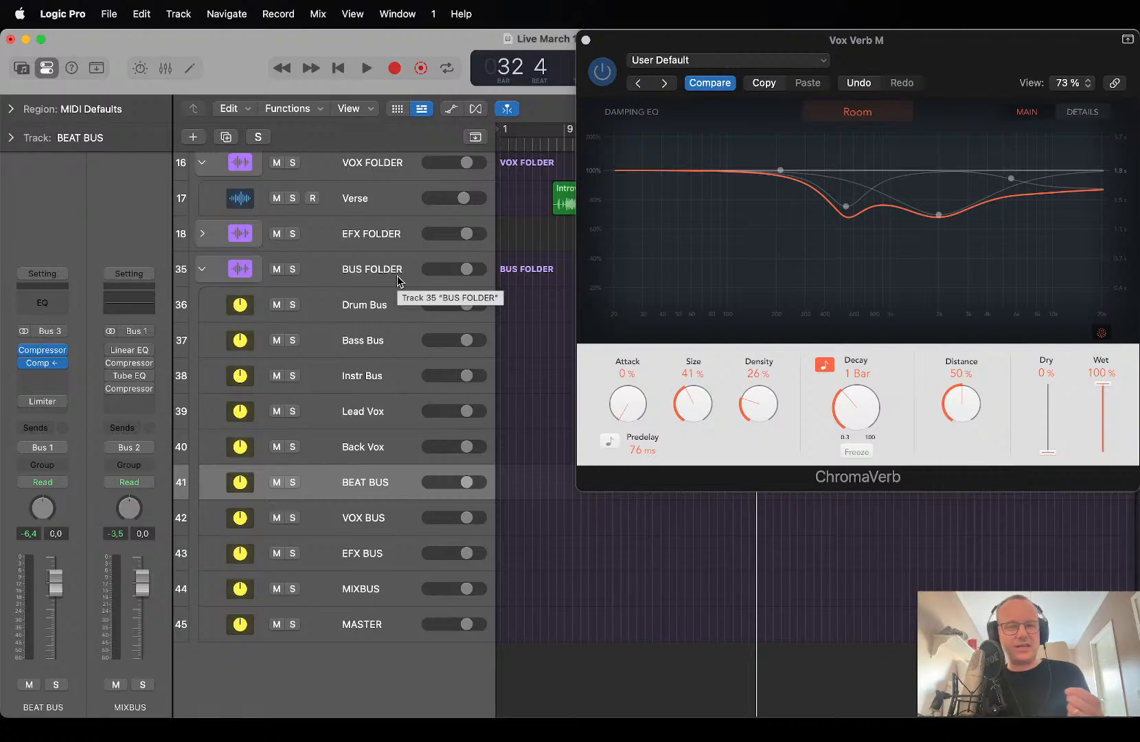
# Close the Vox Verb M ChromaVerb window and look over the tracks in the arrangement.
pyautogui.scroll(10, 463, 267)
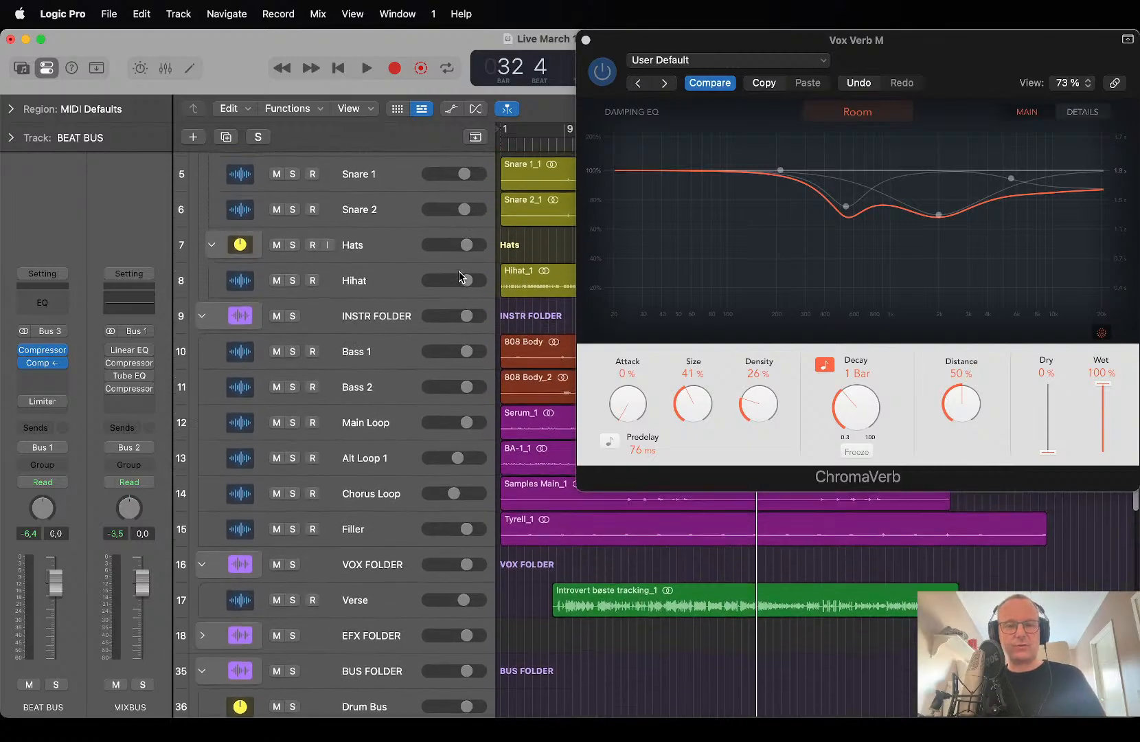
pyautogui.click(586, 41)
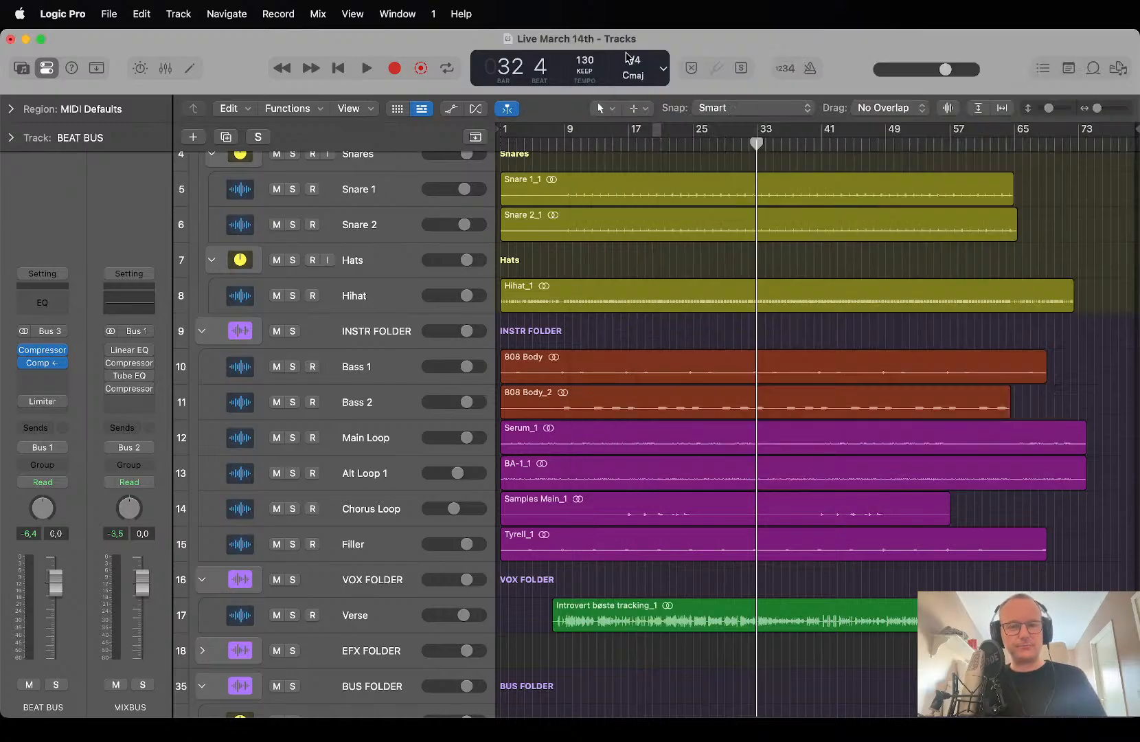
pyautogui.scroll(1, 587, 316)
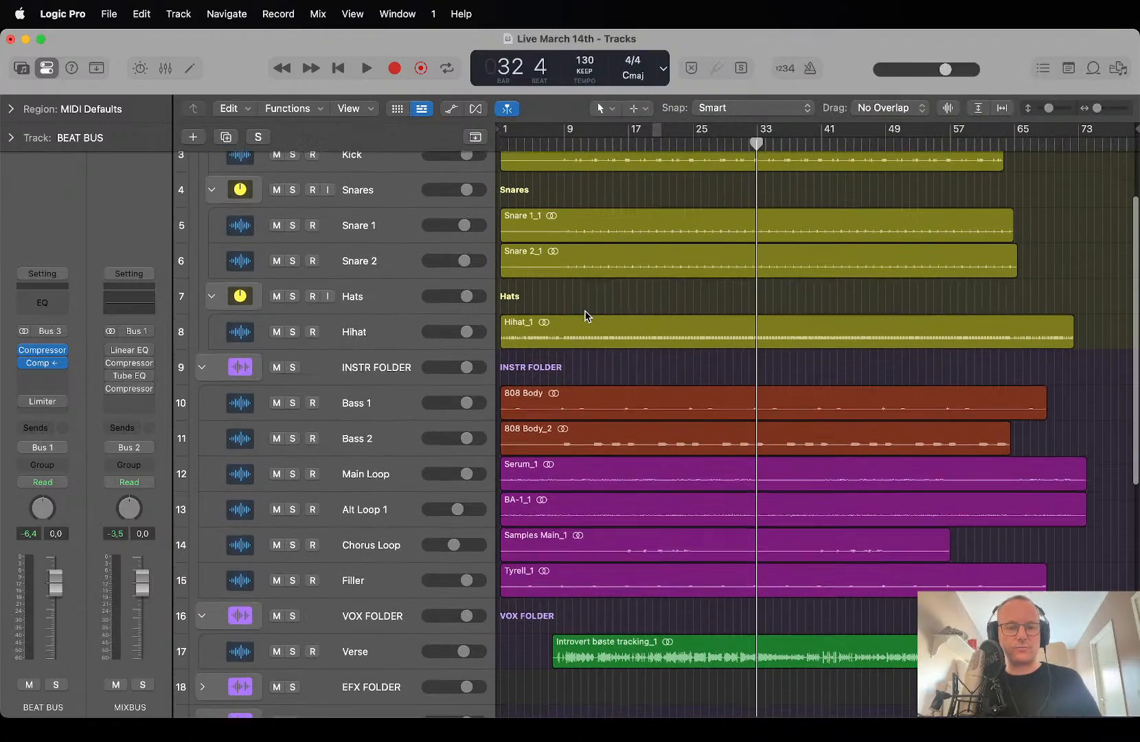
pyautogui.scroll(-1, 585, 316)
pyautogui.scroll(-6, 429, 457)
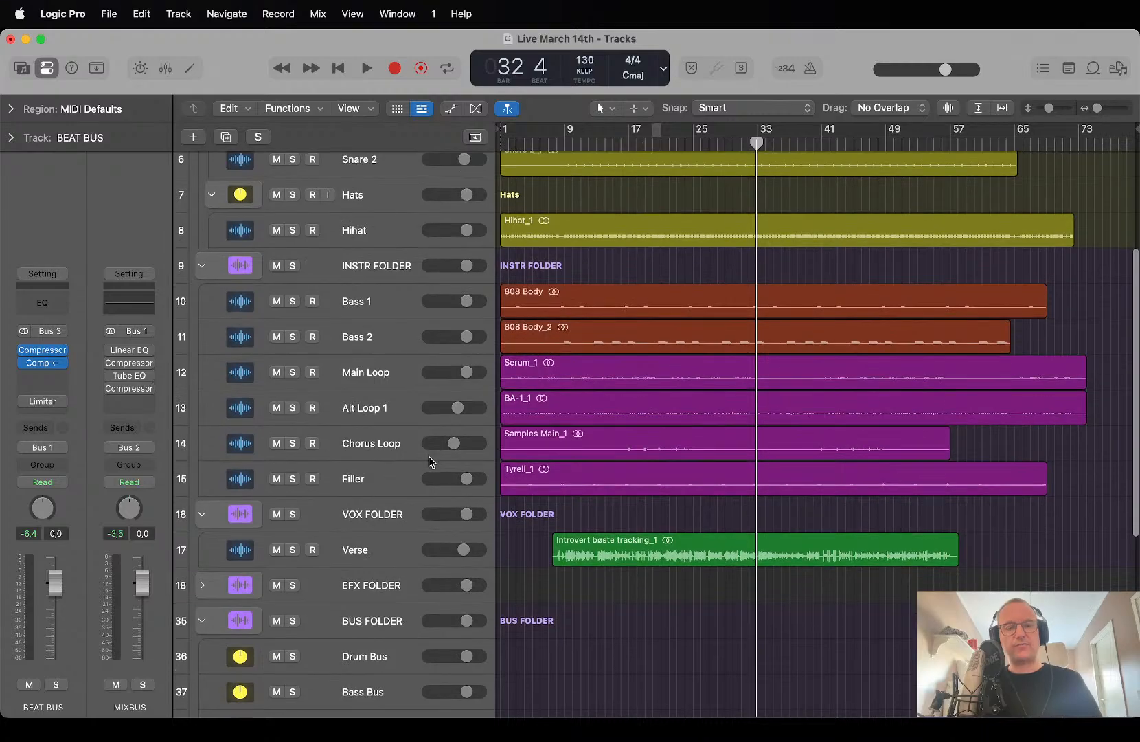
pyautogui.scroll(1, 429, 457)
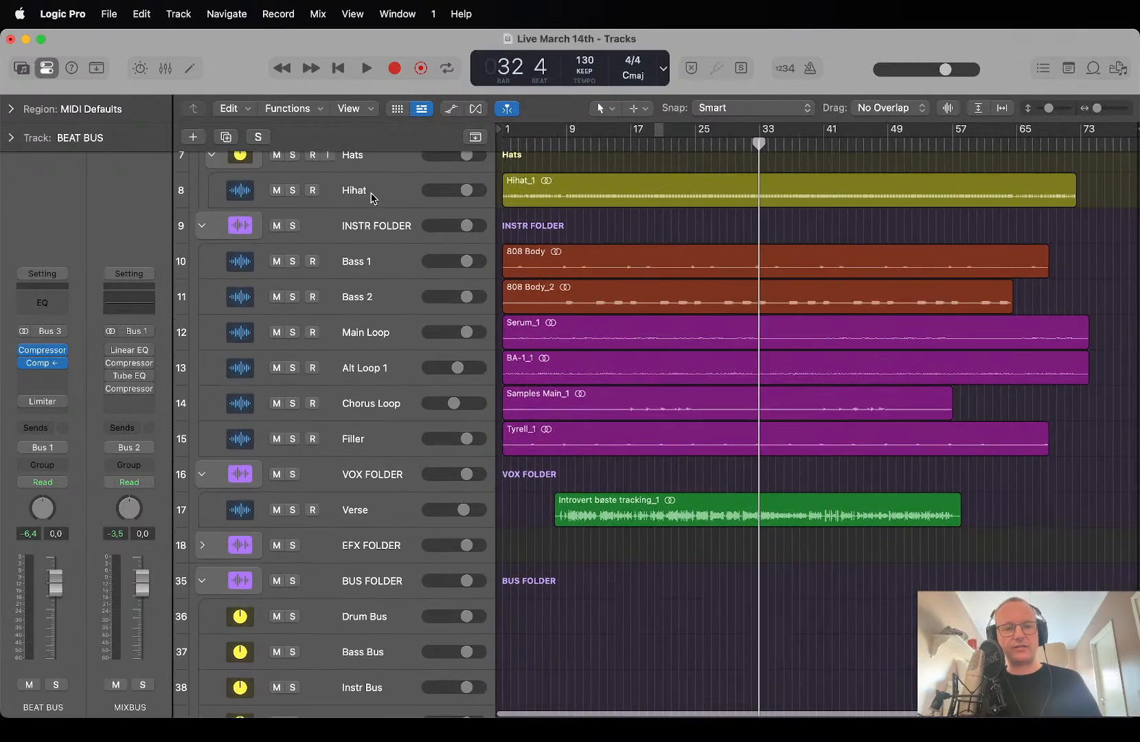
# Select Instr Bus, open its sidechained Compressor to check the side chain source, and close it.
pyautogui.click(371, 234)
pyautogui.scroll(-9, 388, 307)
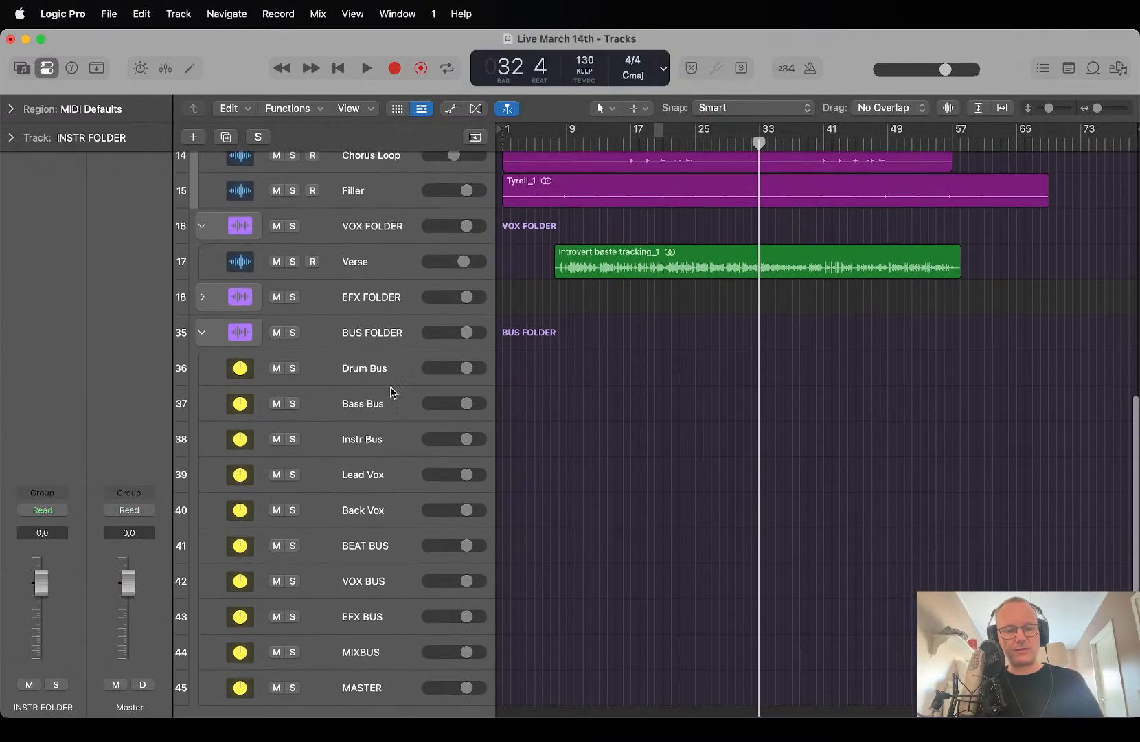
pyautogui.click(407, 478)
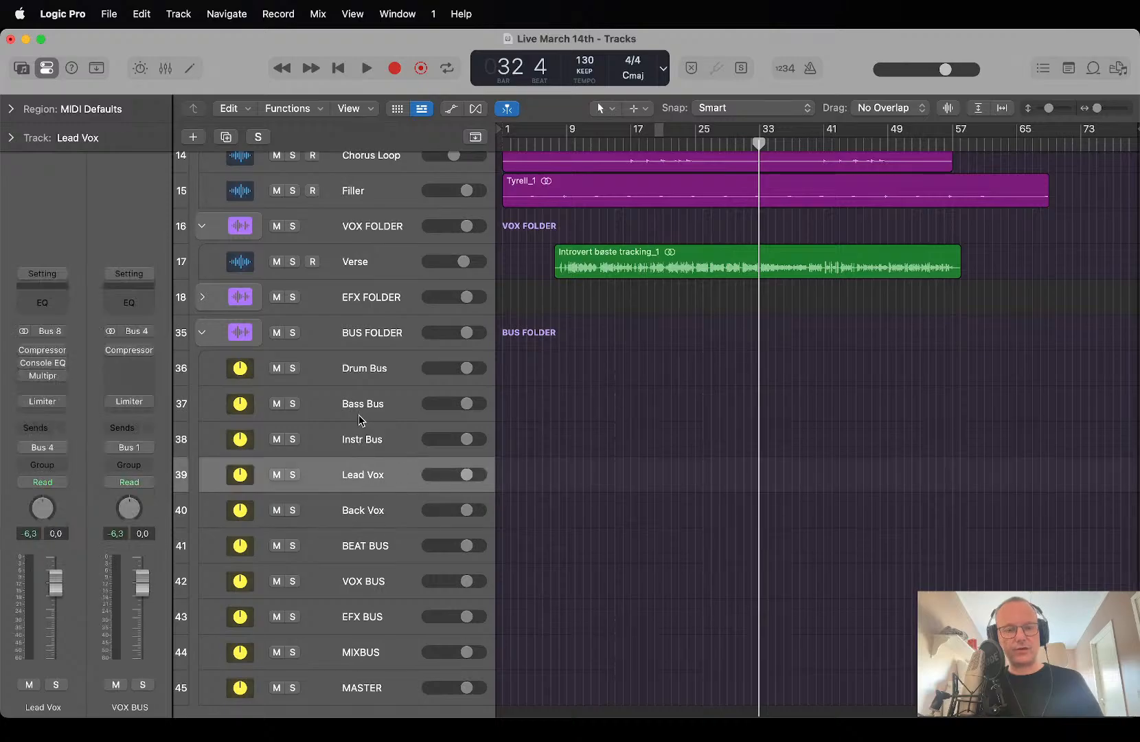
pyautogui.click(359, 442)
pyautogui.scroll(5, 433, 383)
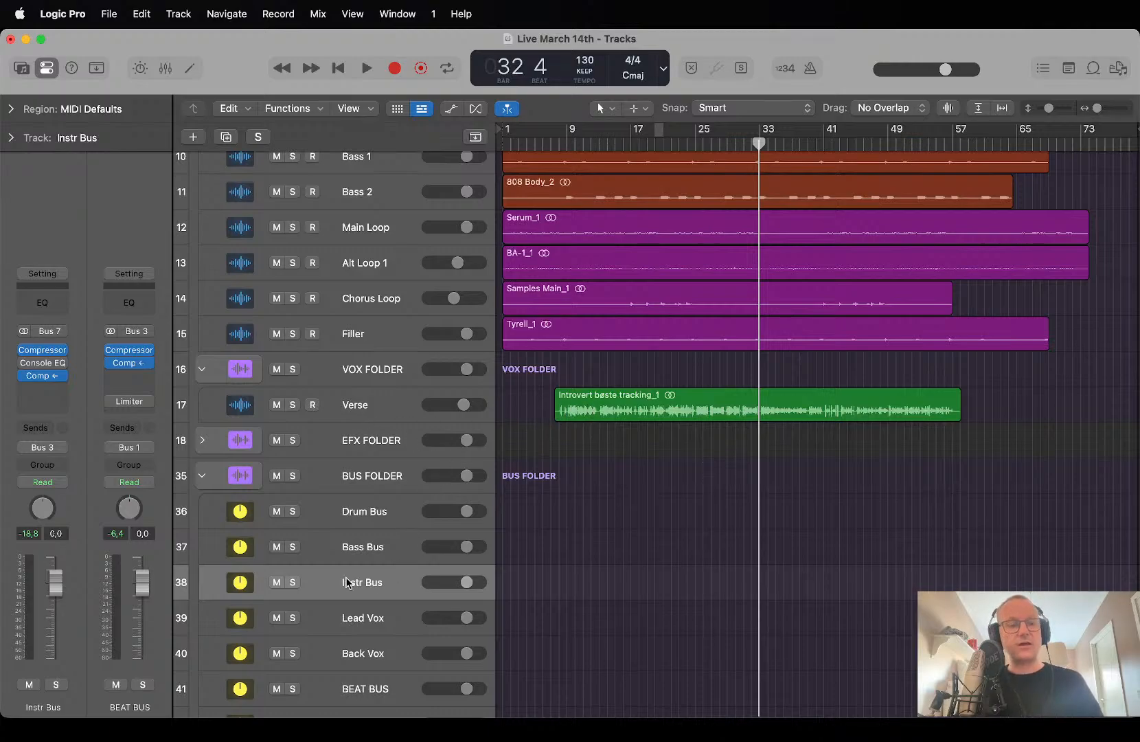
pyautogui.click(44, 377)
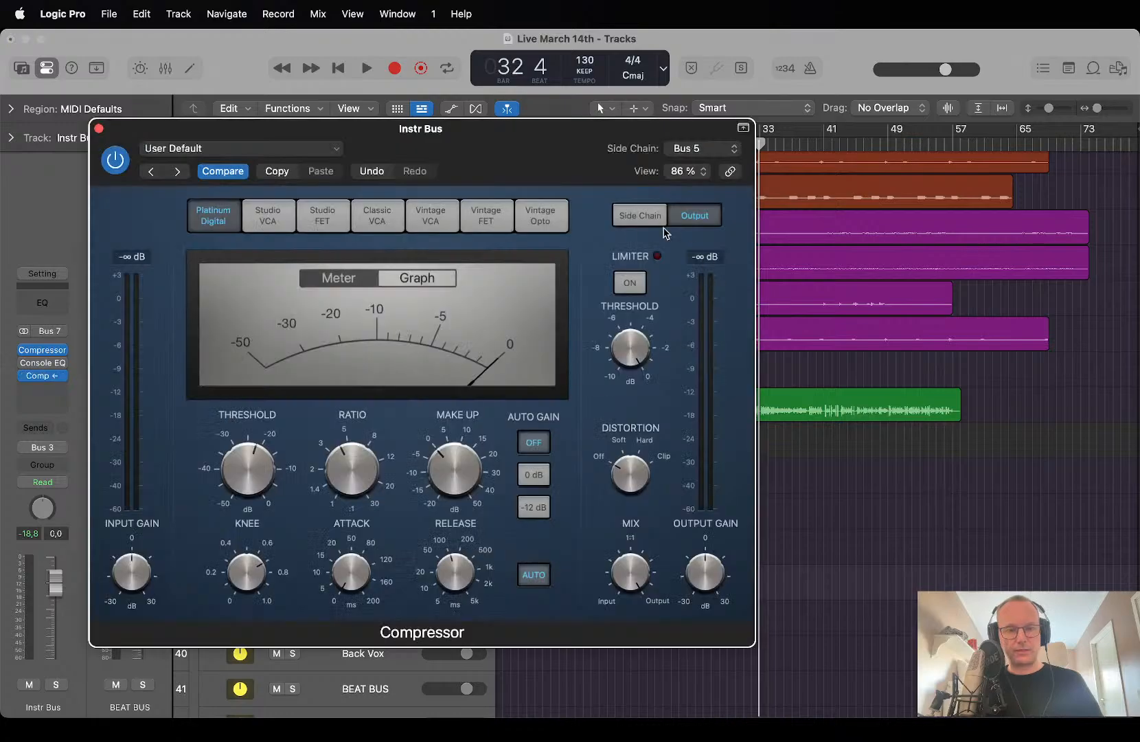
pyautogui.click(726, 148)
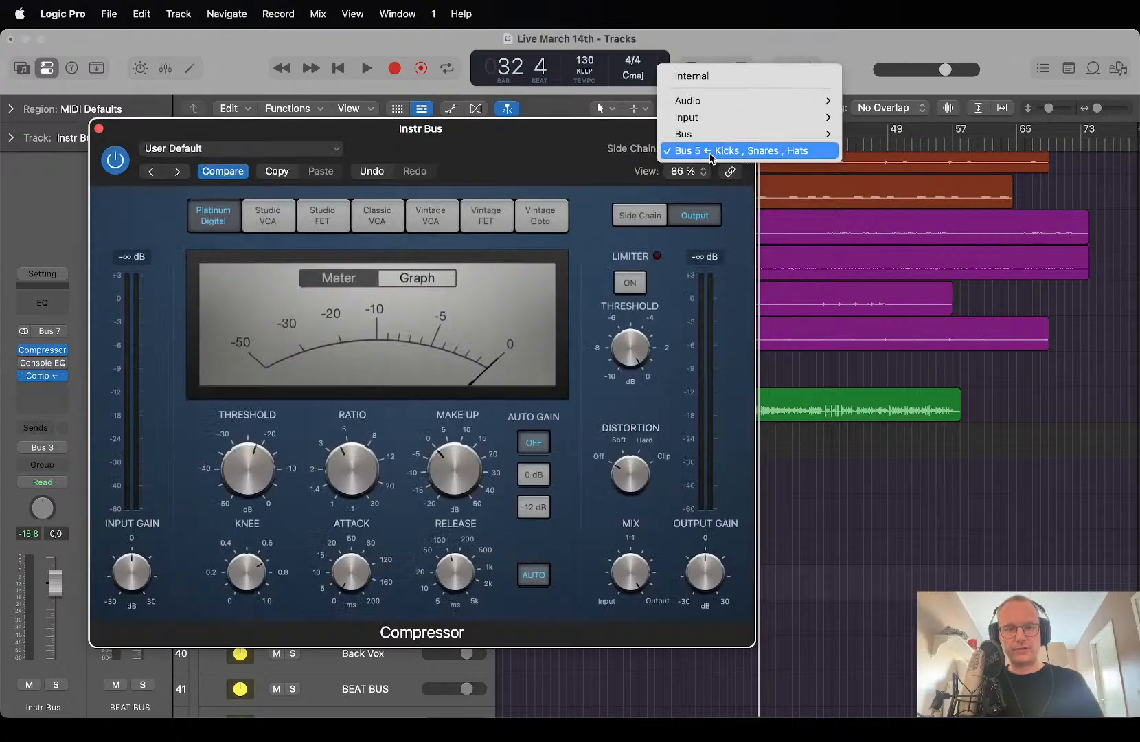
pyautogui.click(711, 155)
pyautogui.click(99, 130)
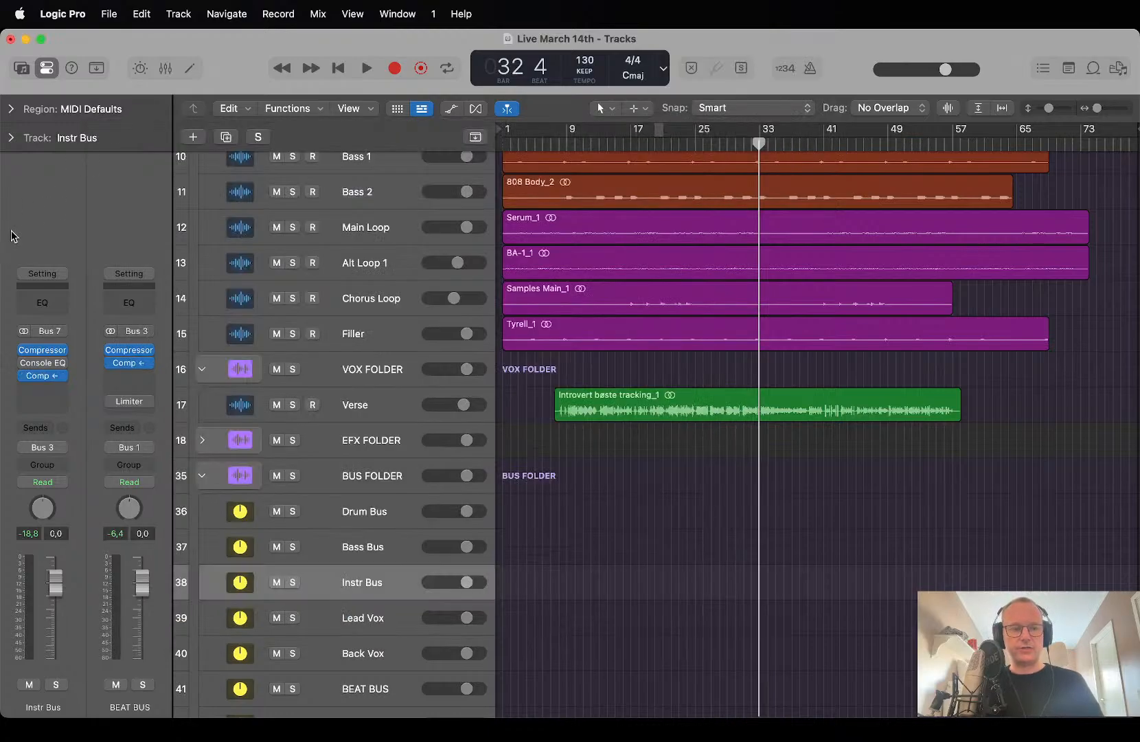
# Duplicate the sidechained Compressor on Instr Bus into the slot below and set the copy's side chain to Verse (Audio 28).
pyautogui.moveTo(46, 378)
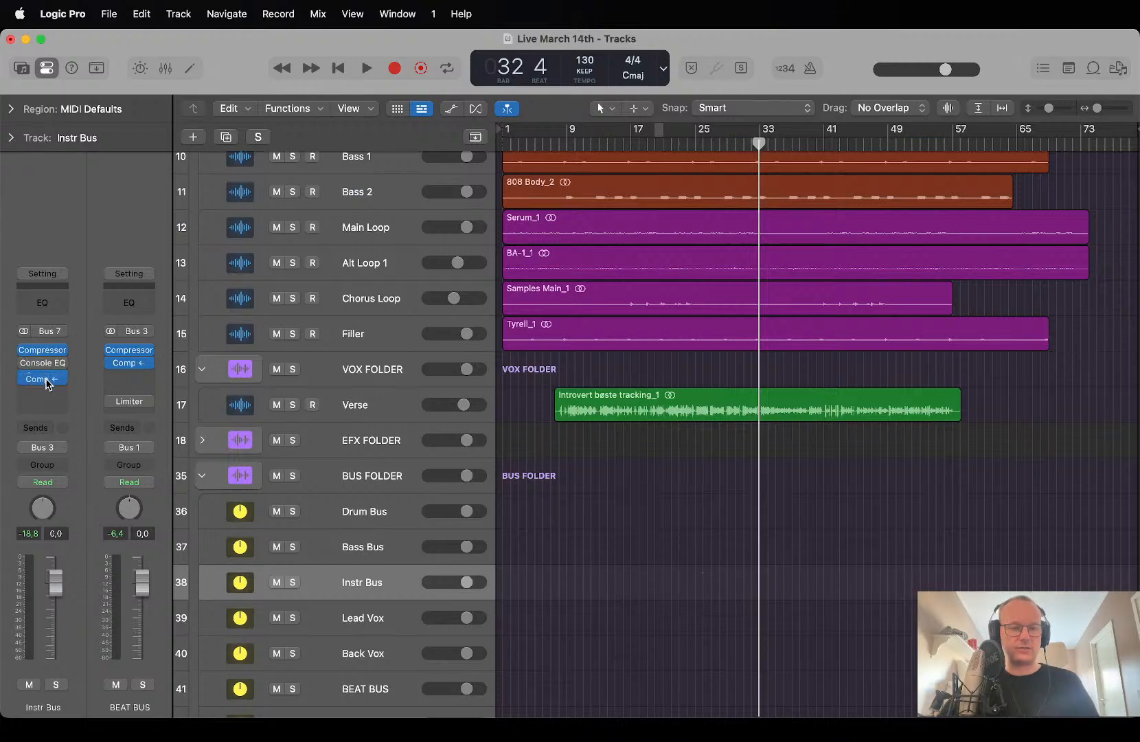
pyautogui.moveTo(47, 378); pyautogui.dragTo(45, 392)
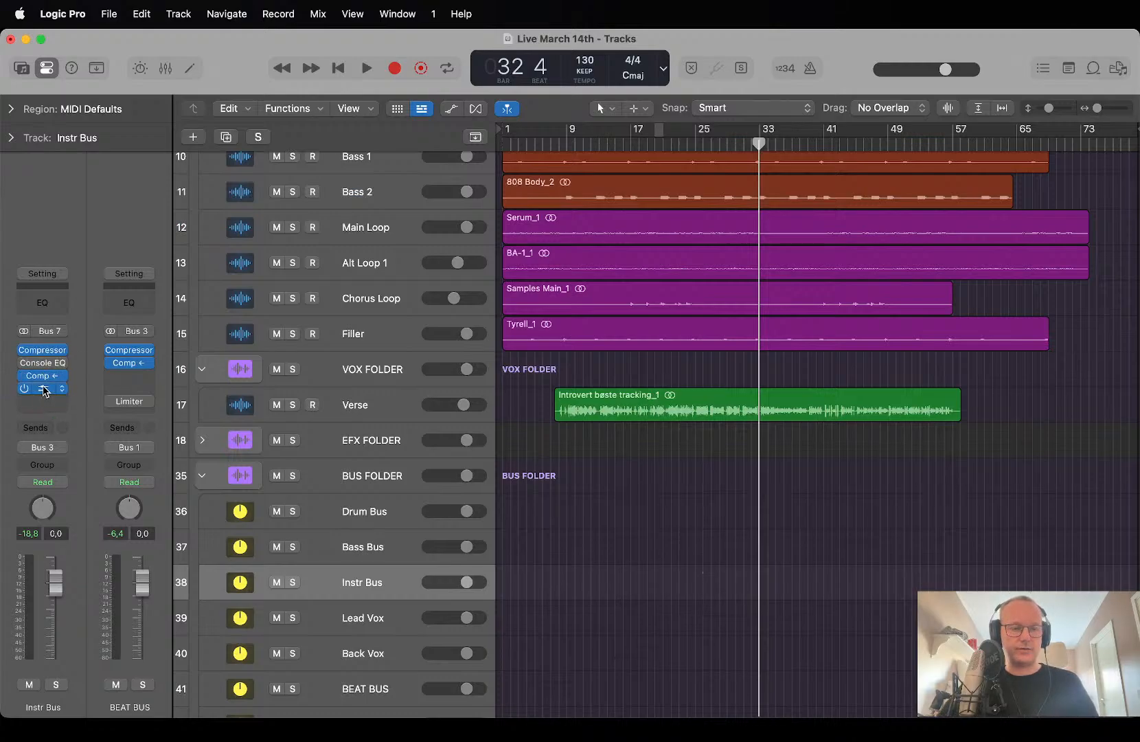
pyautogui.click(43, 389)
pyautogui.click(960, 242)
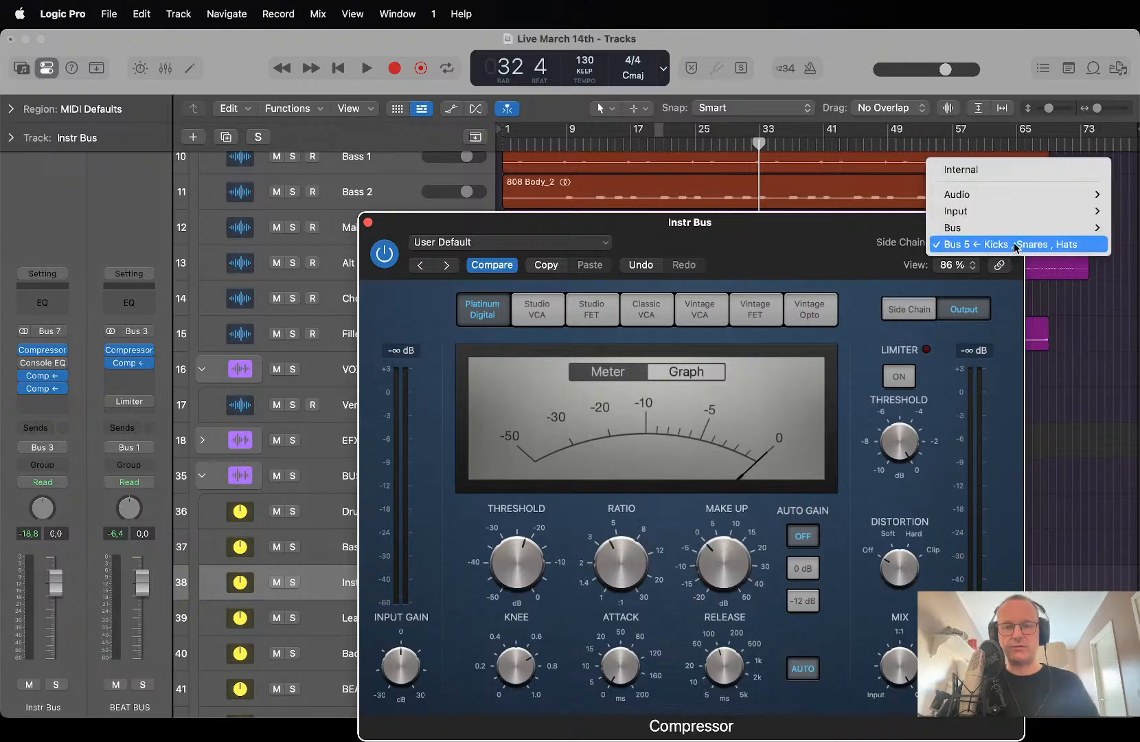
pyautogui.moveTo(991, 210)
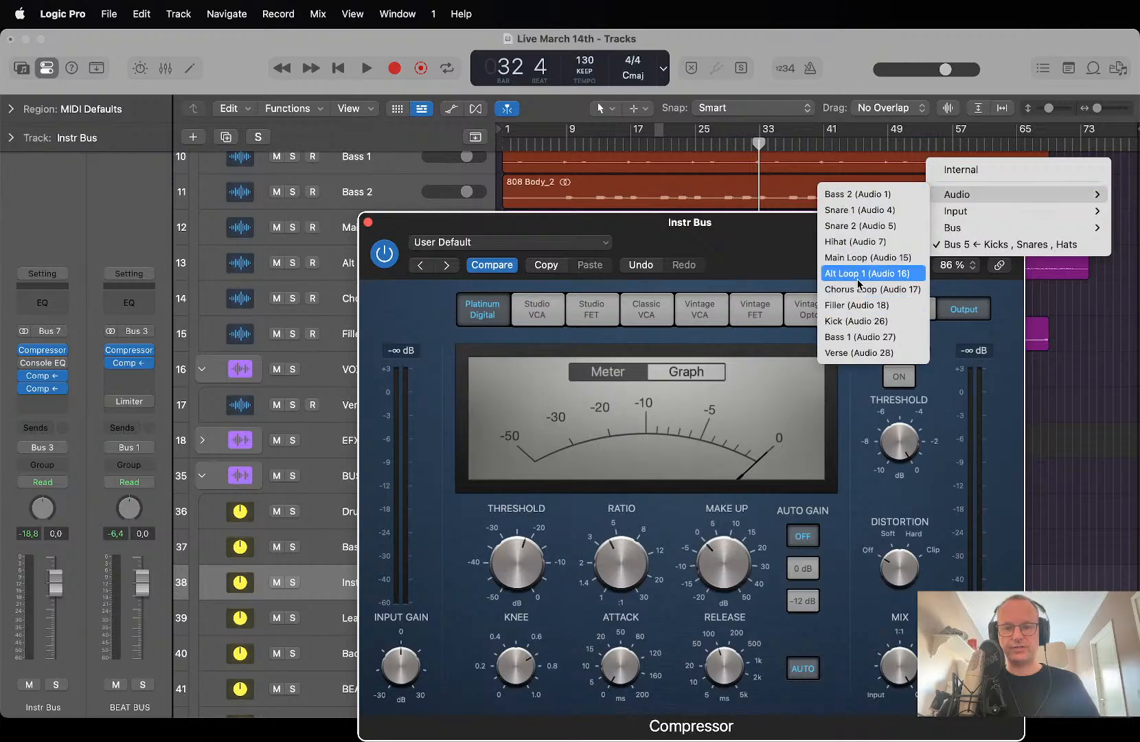
pyautogui.click(846, 352)
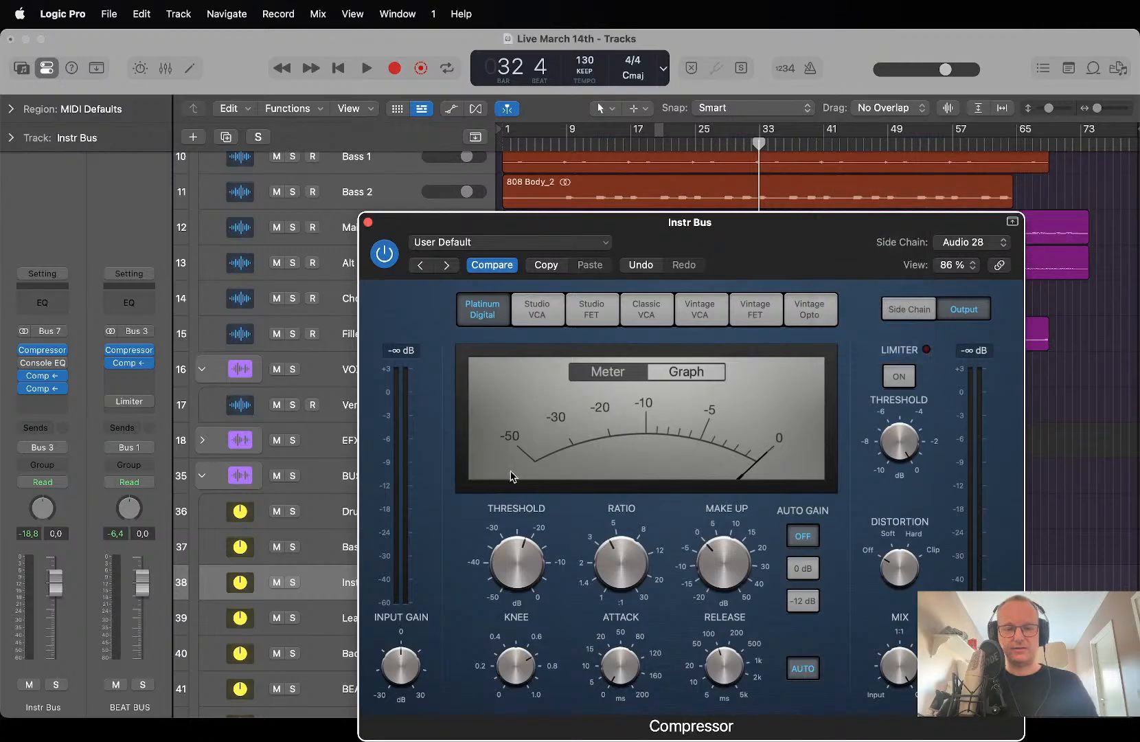
# Raise the duplicated Compressor's threshold to -0.5 dB during a short playback.
pyautogui.press('space')
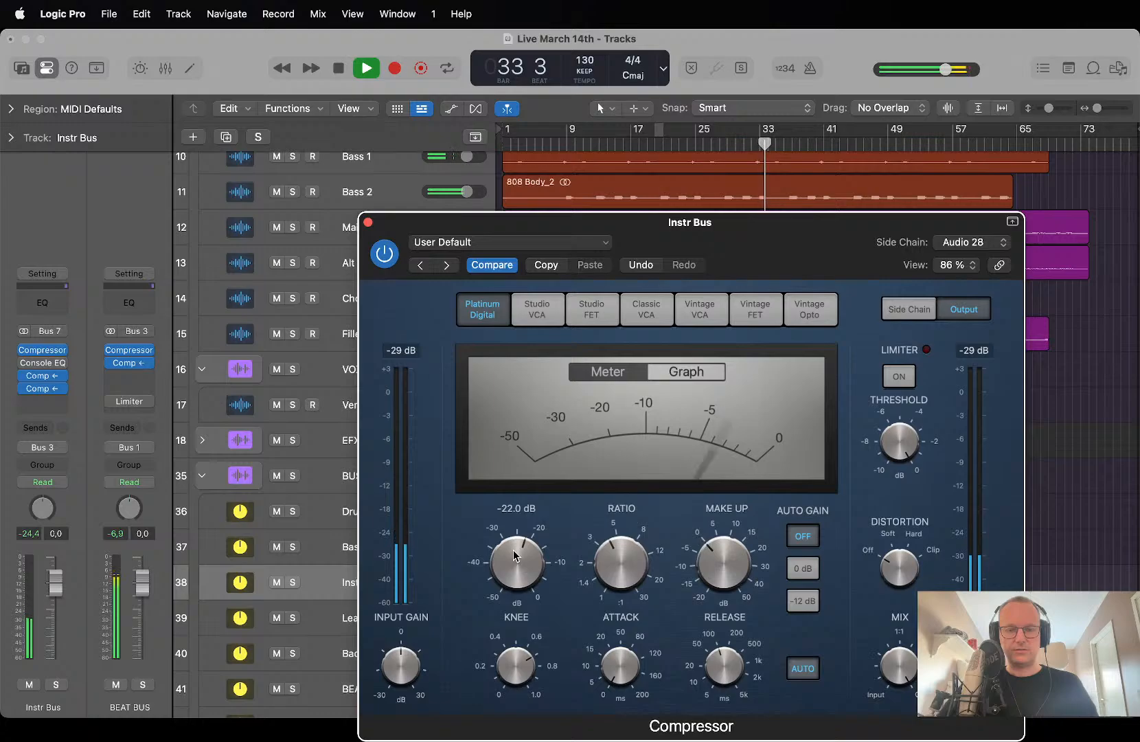
pyautogui.moveTo(516, 556); pyautogui.dragTo(467, 465)
pyautogui.press('space')
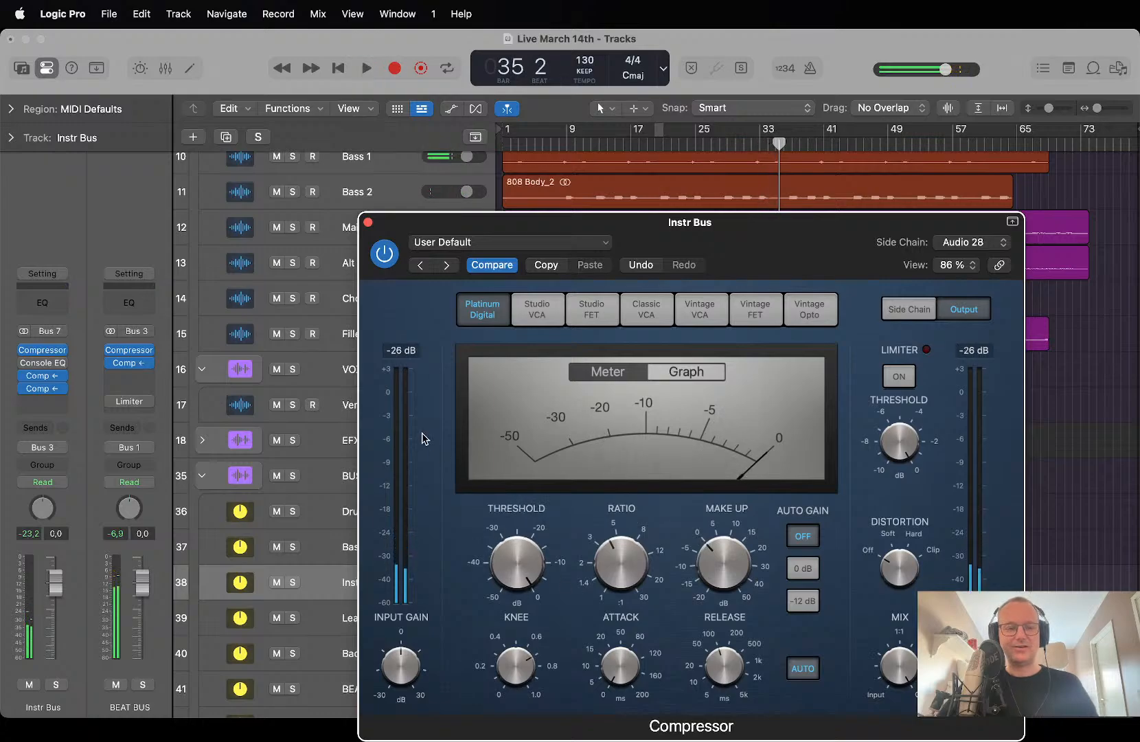
# Mute the DRUM FOLDER and restart playback to hear the vocal-triggered compression.
pyautogui.scroll(5, 289, 331)
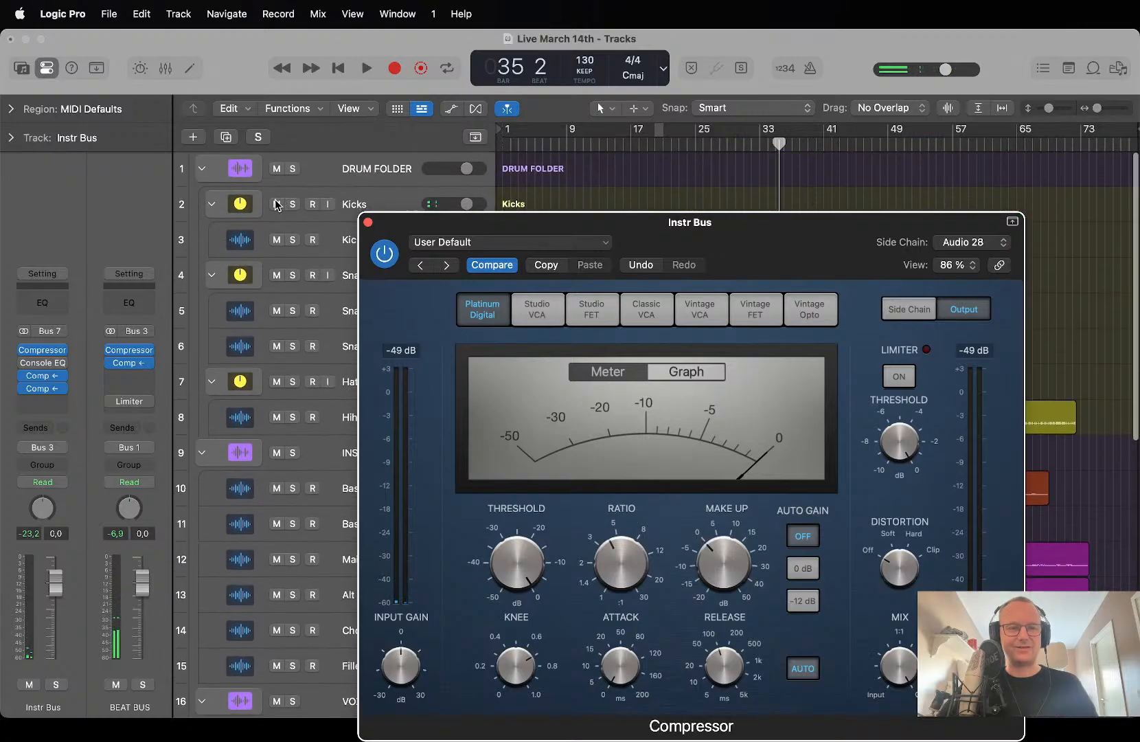
pyautogui.click(276, 170)
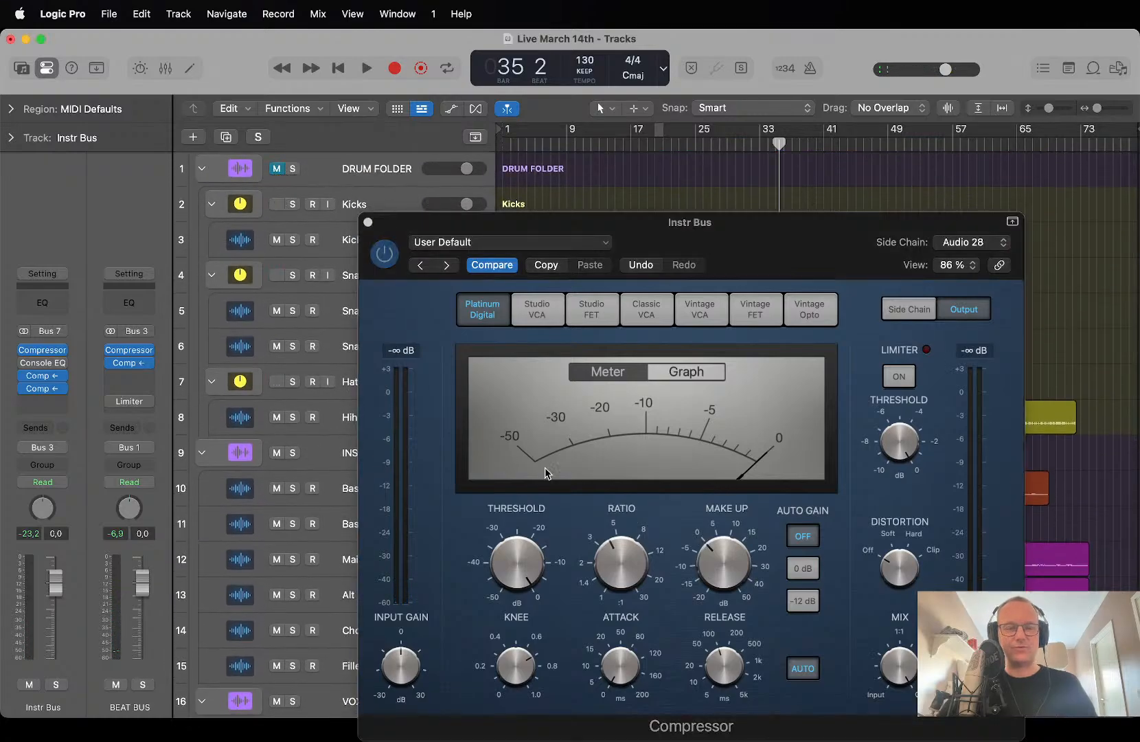
pyautogui.press('space')
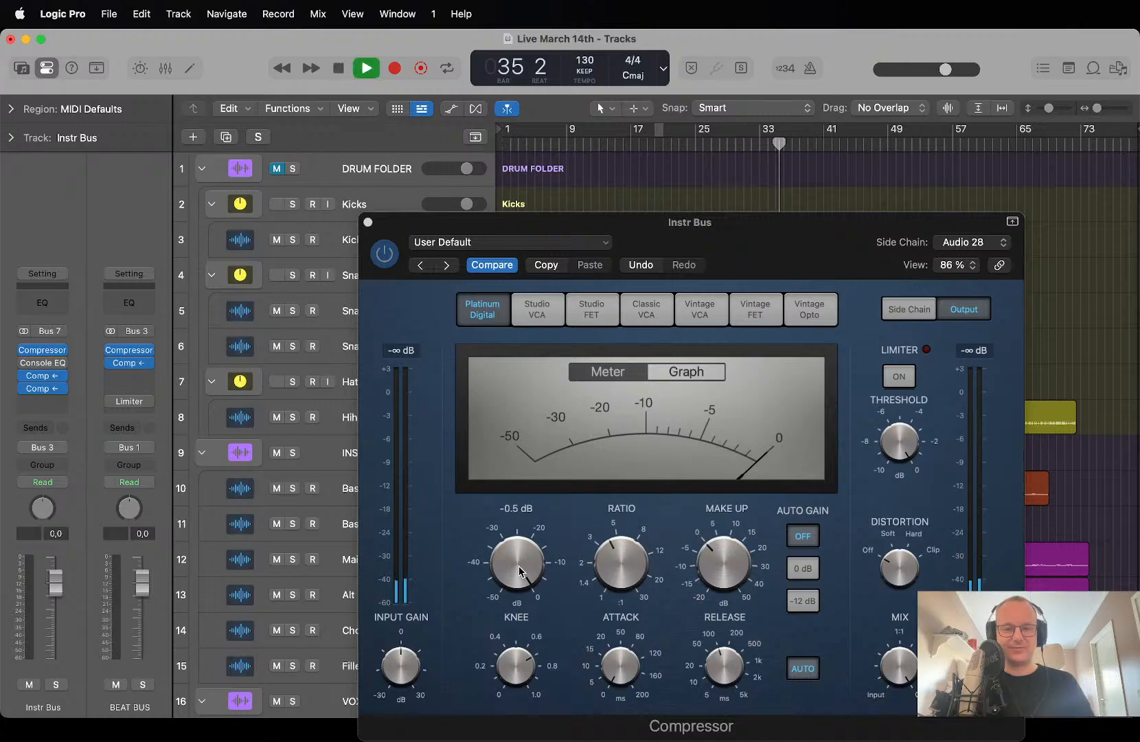
# Move the Instr Bus Compressor window up, set its threshold to 0.0 dB and close the window.
pyautogui.moveTo(723, 240); pyautogui.dragTo(494, 59)
pyautogui.moveTo(289, 376); pyautogui.dragTo(140, 6)
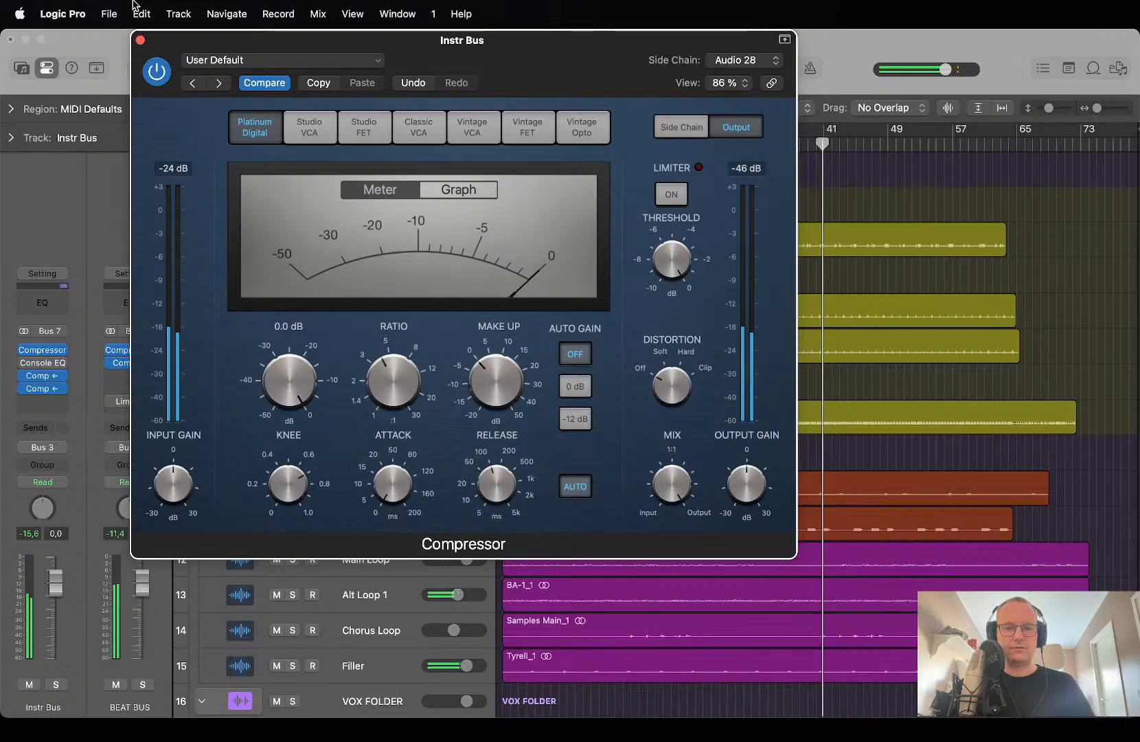
pyautogui.click(141, 41)
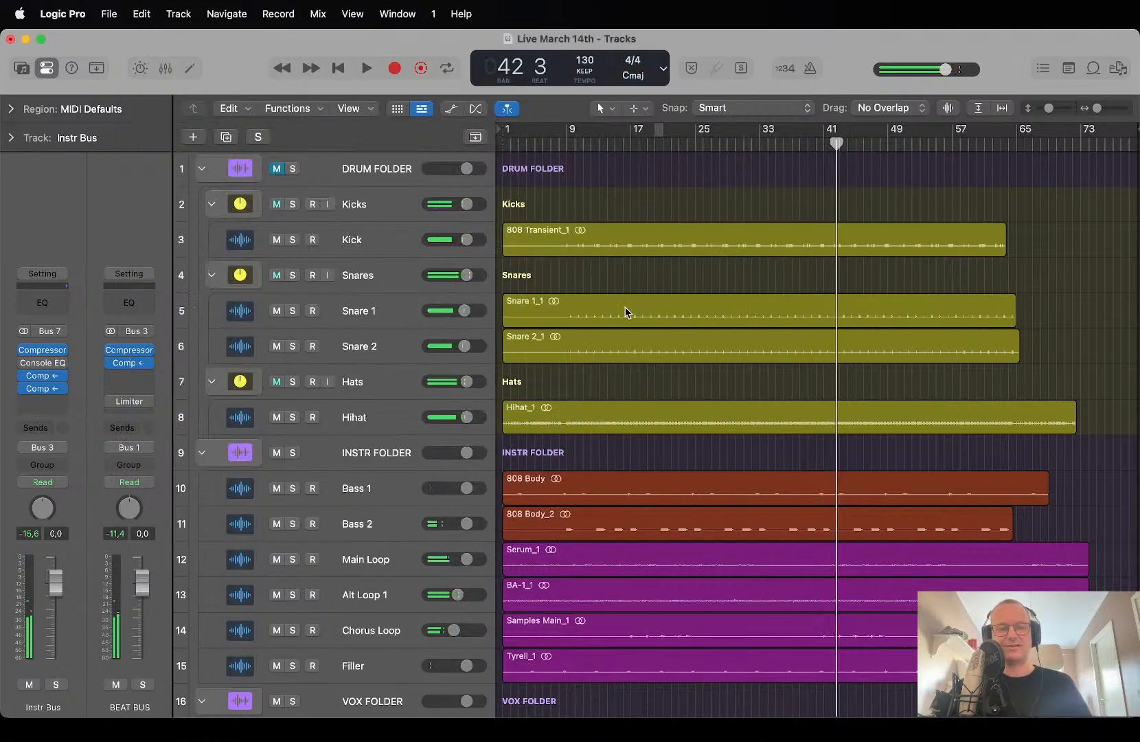
# Set the threshold of the lower sidechained Compressor on Instr Bus to -17.0 dB during playback and close its window.
pyautogui.click(41, 389)
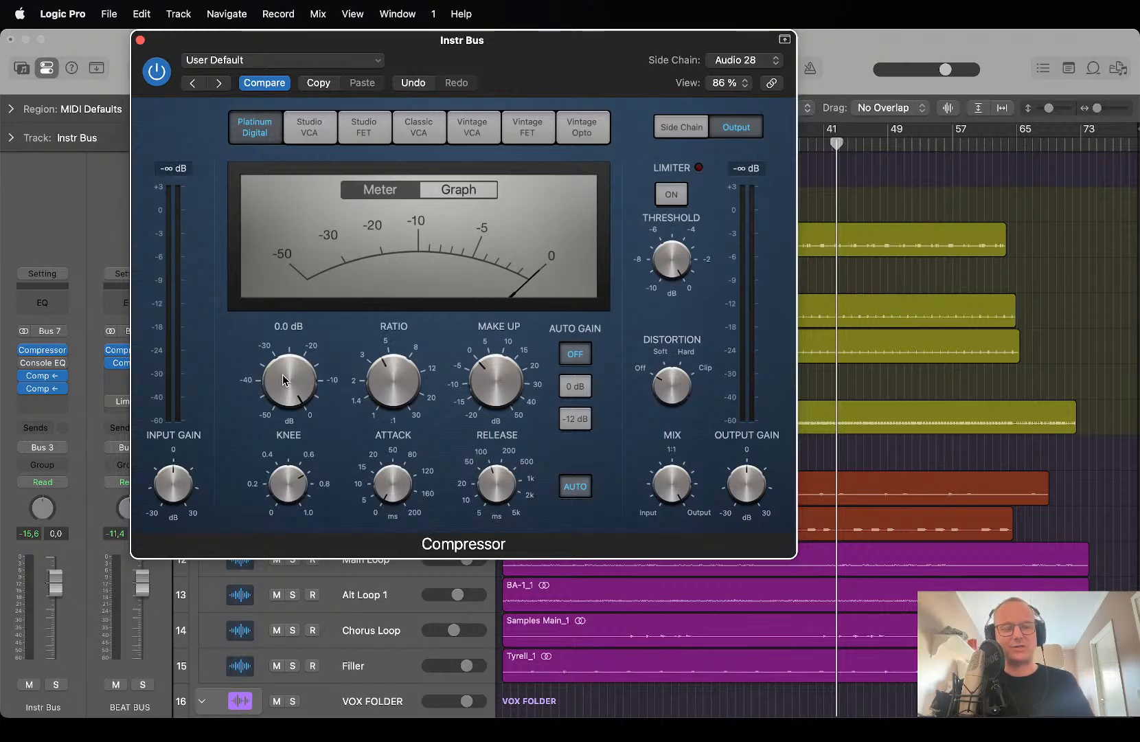
pyautogui.moveTo(282, 374); pyautogui.dragTo(283, 405)
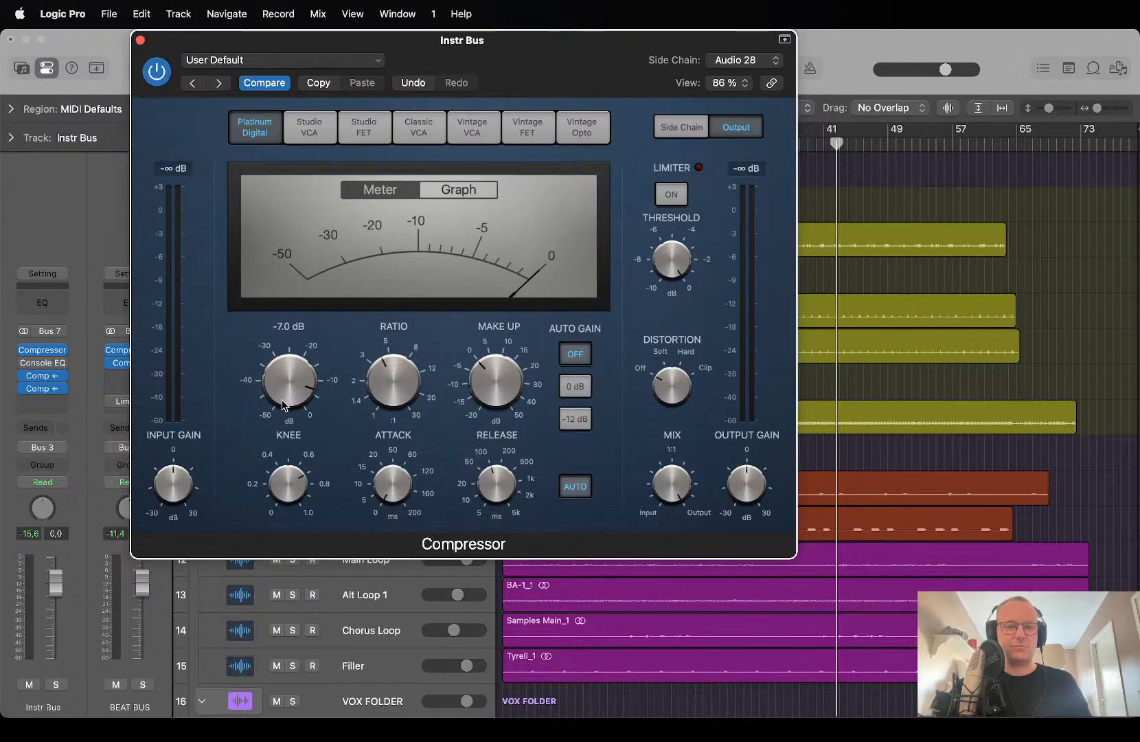
pyautogui.press('space')
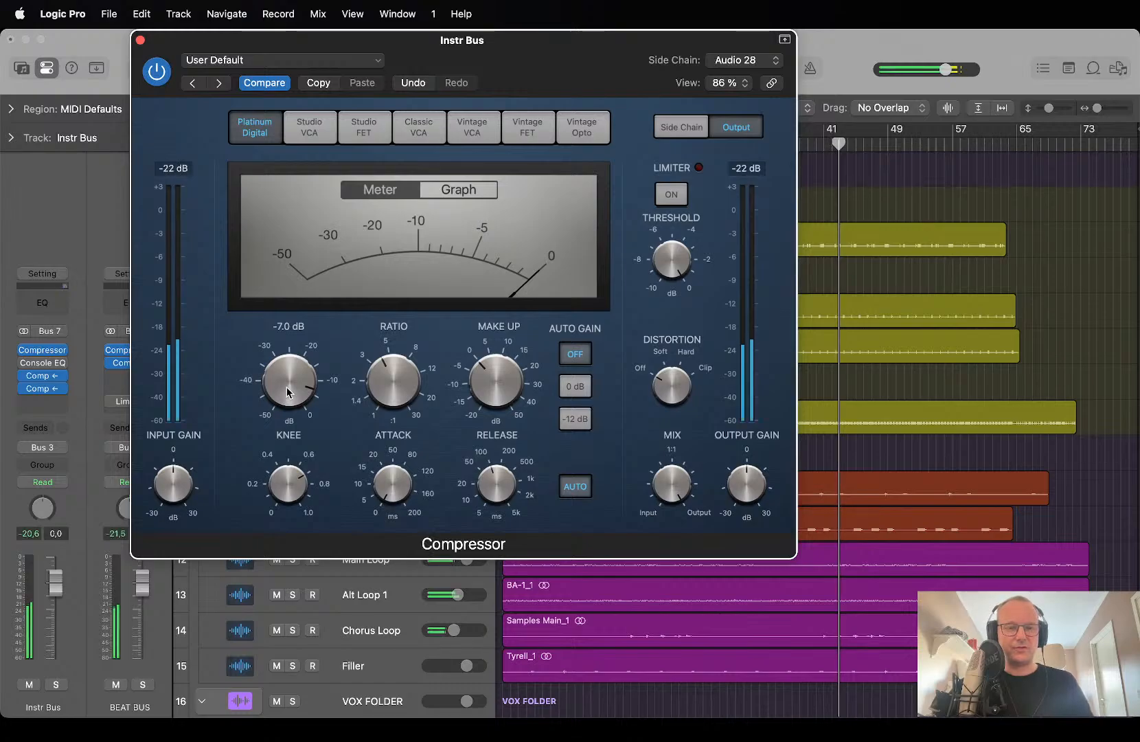
pyautogui.moveTo(284, 405); pyautogui.dragTo(284, 411)
pyautogui.moveTo(283, 40); pyautogui.dragTo(623, 117)
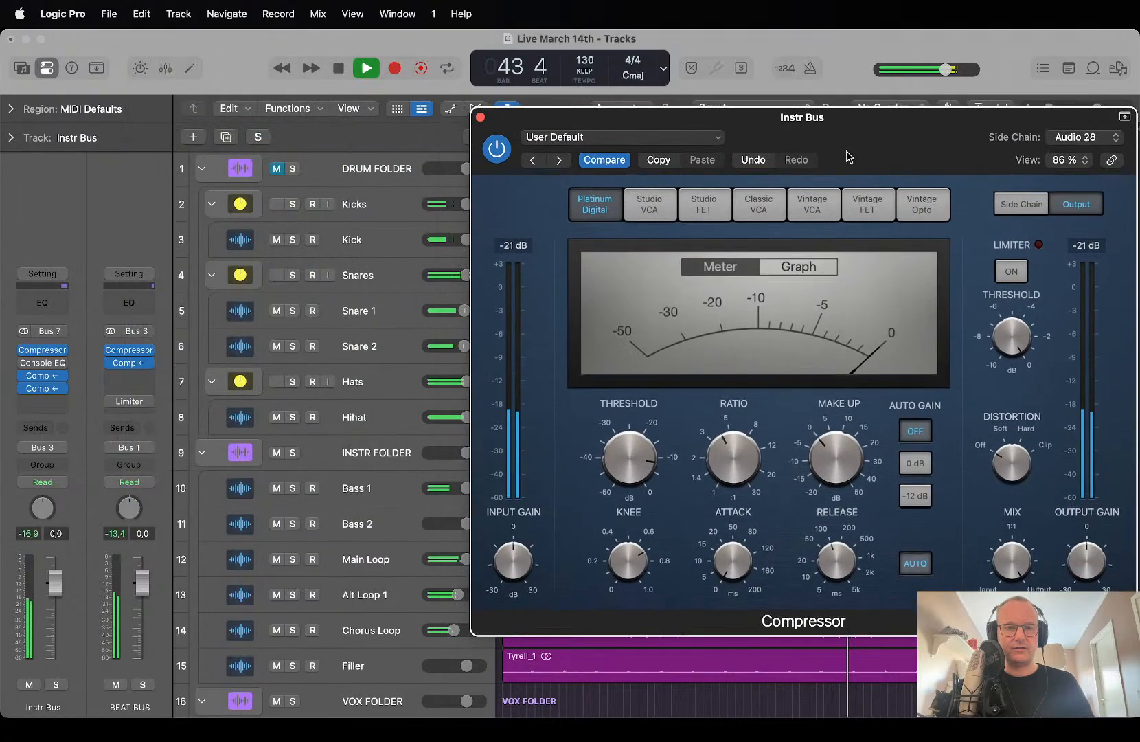
pyautogui.moveTo(623, 455); pyautogui.dragTo(619, 482)
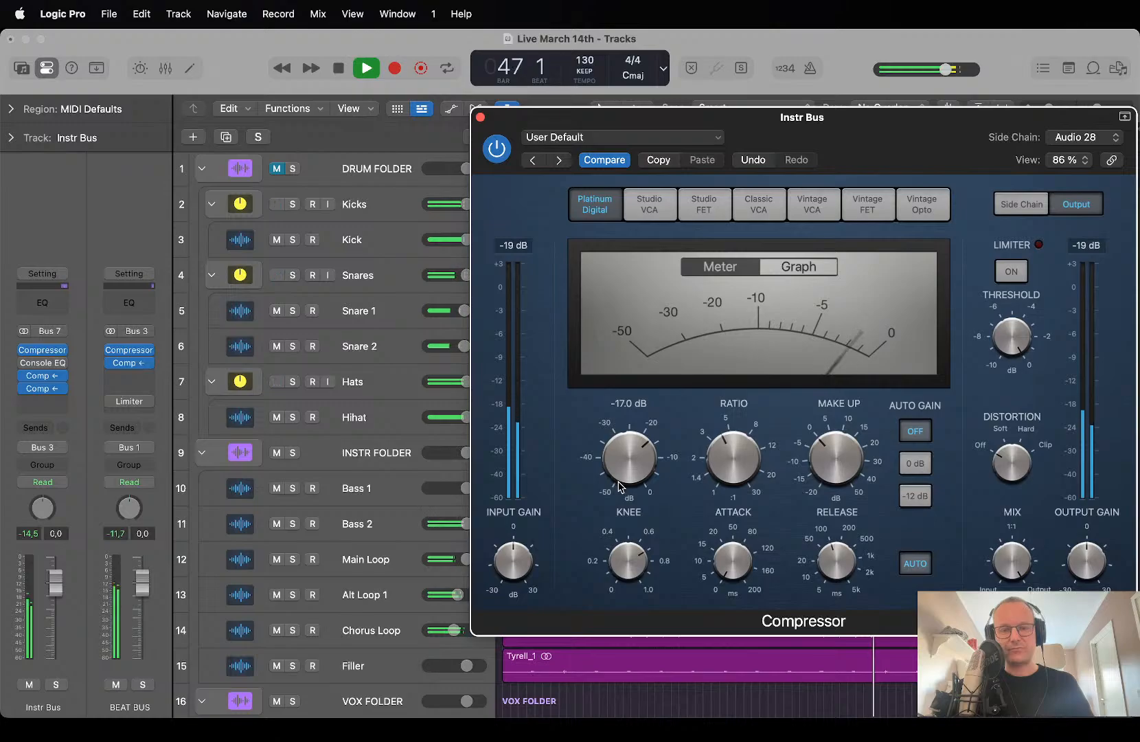
pyautogui.press('space')
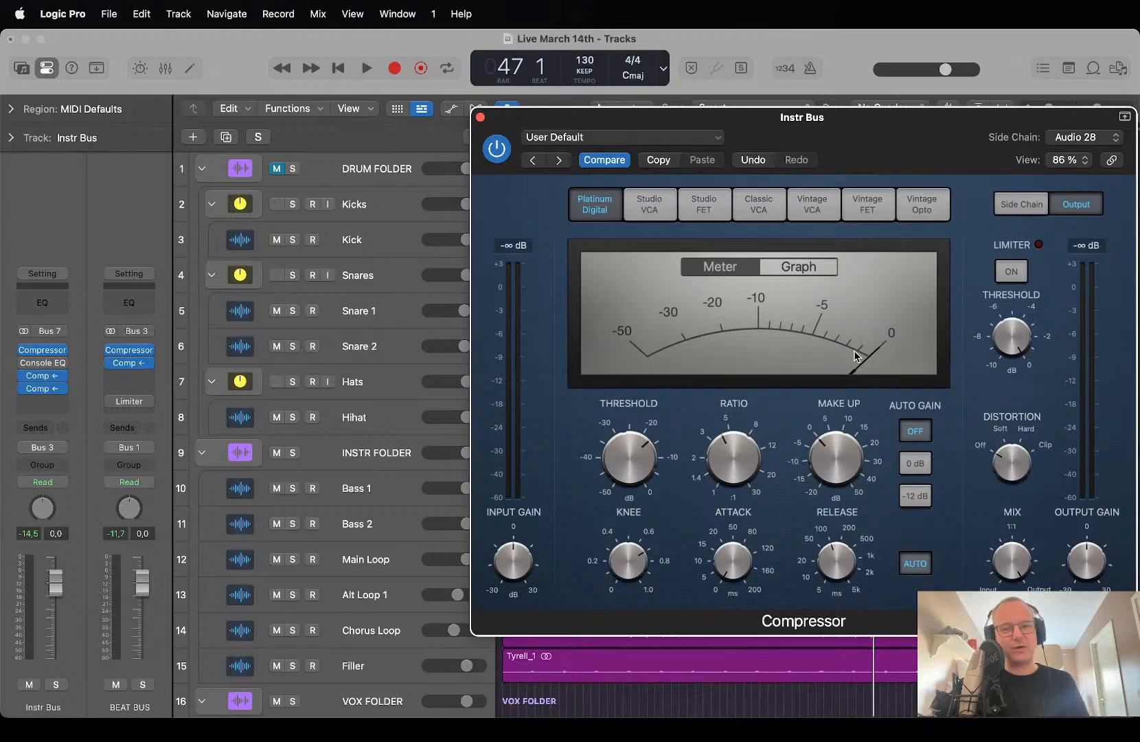
pyautogui.click(480, 117)
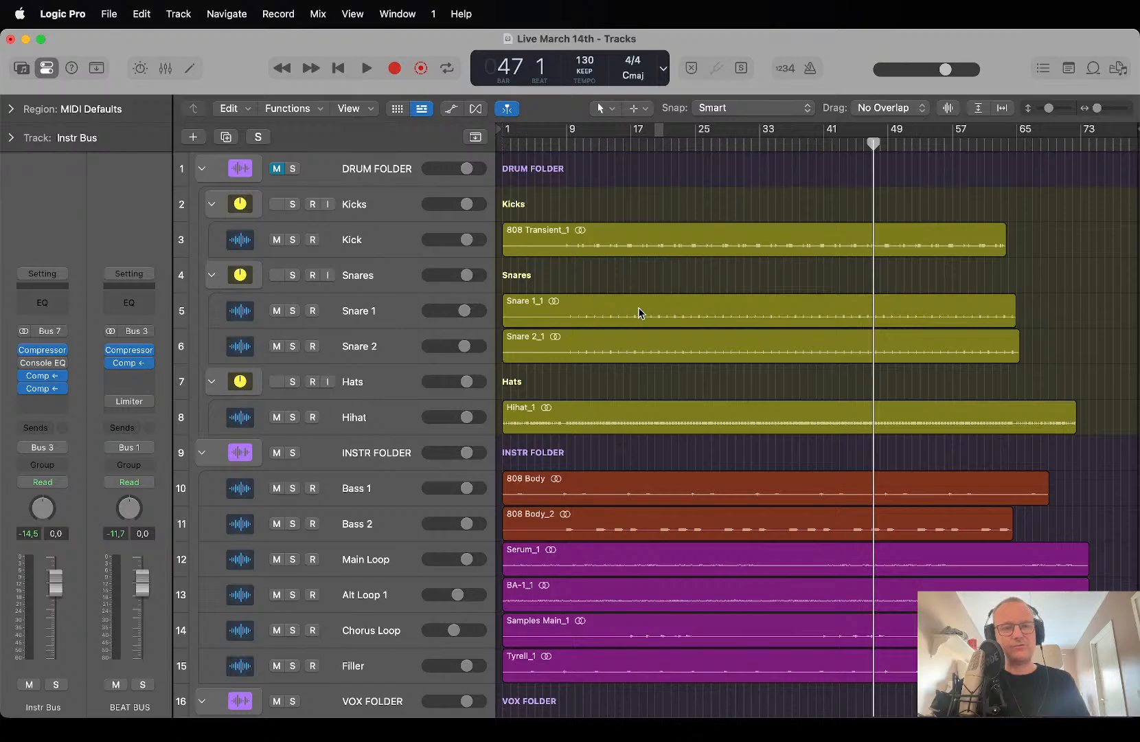
# Unmute the DRUM FOLDER.
pyautogui.scroll(3, 638, 290)
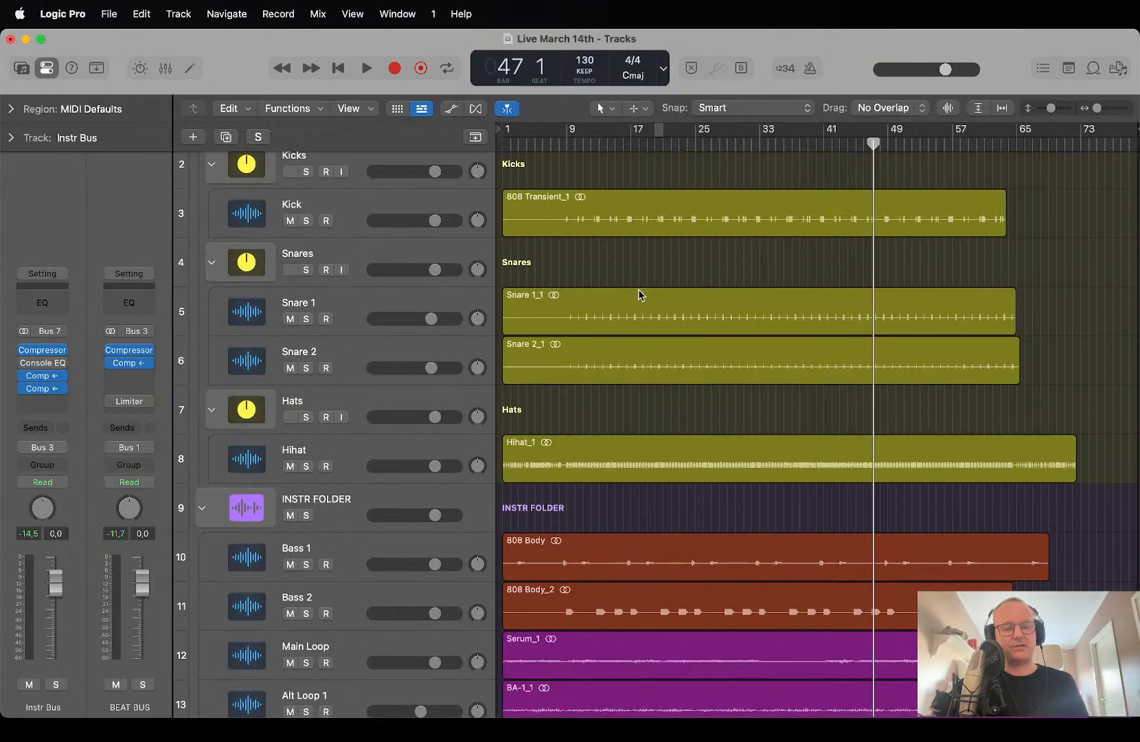
pyautogui.scroll(2, 638, 294)
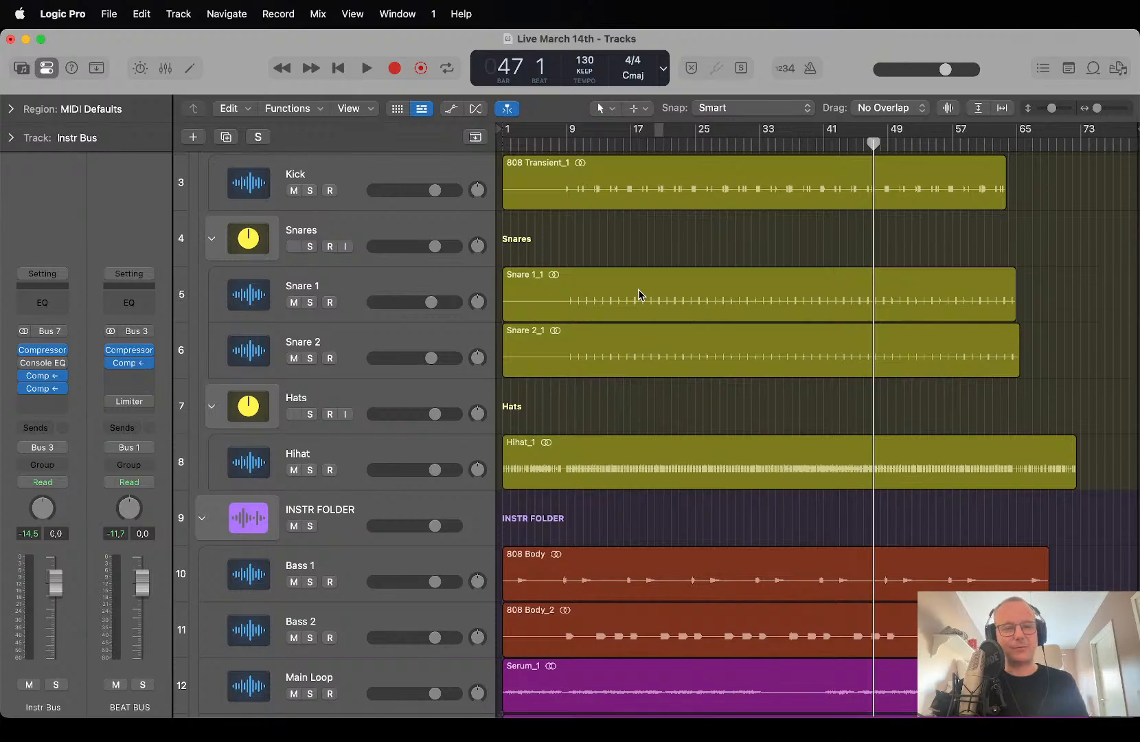
pyautogui.scroll(3, 319, 206)
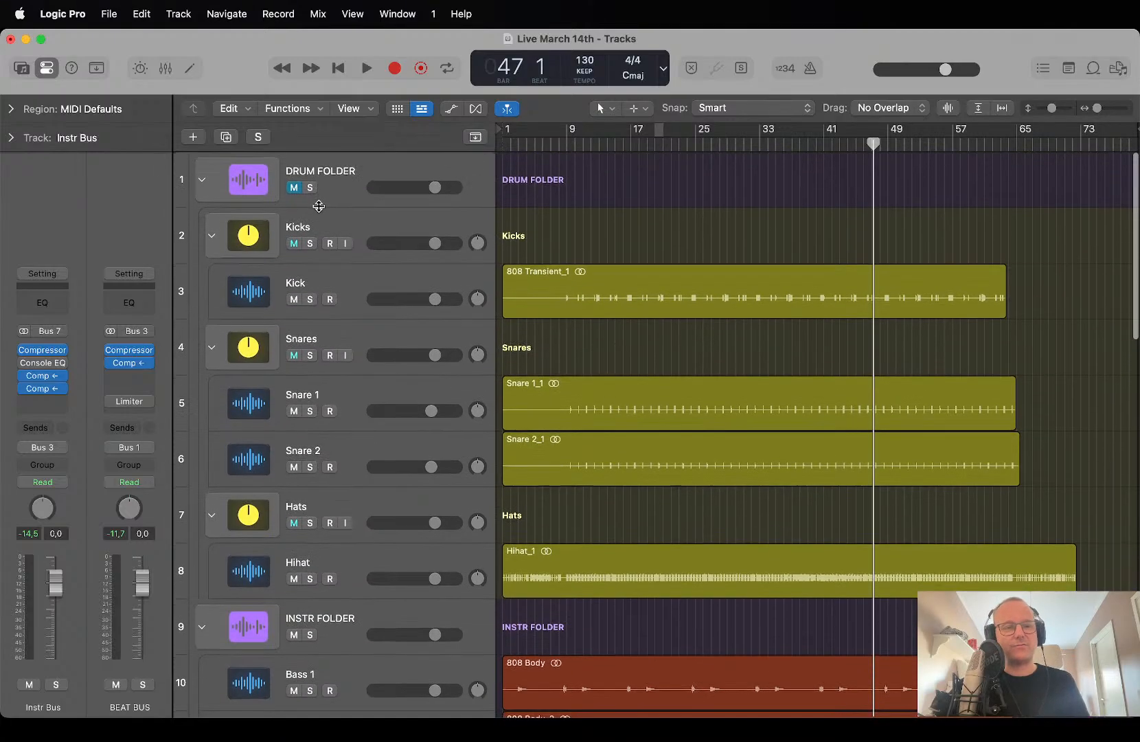
pyautogui.click(293, 187)
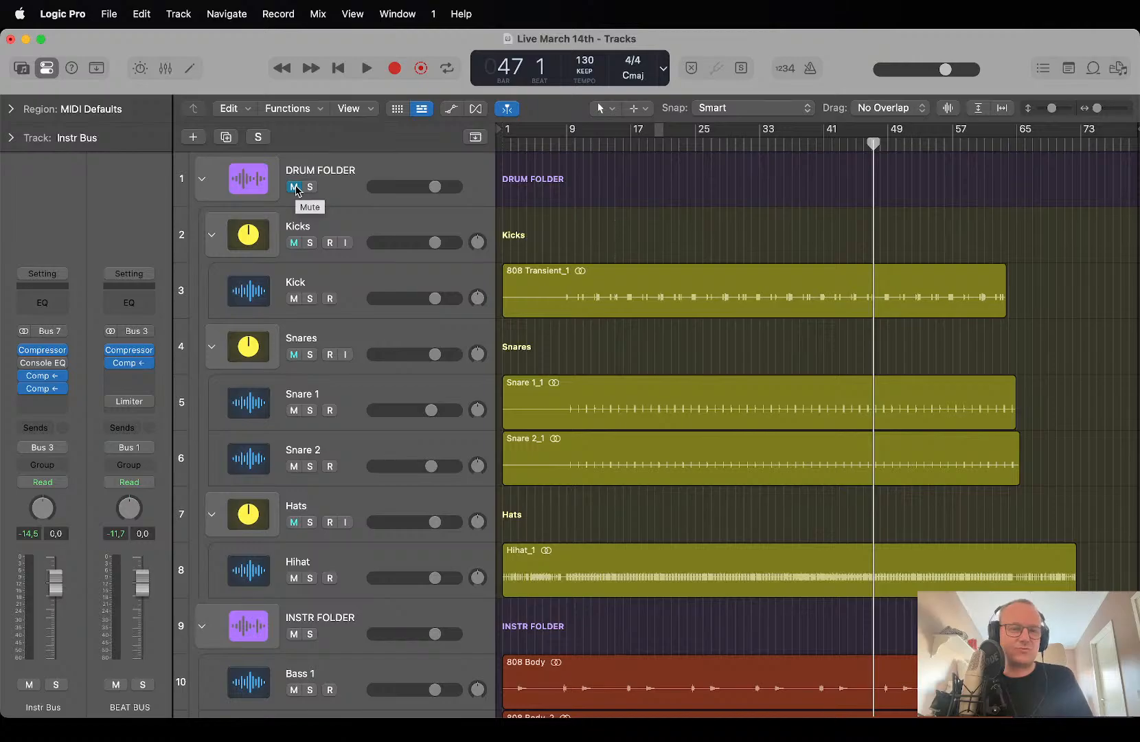
pyautogui.click(295, 188)
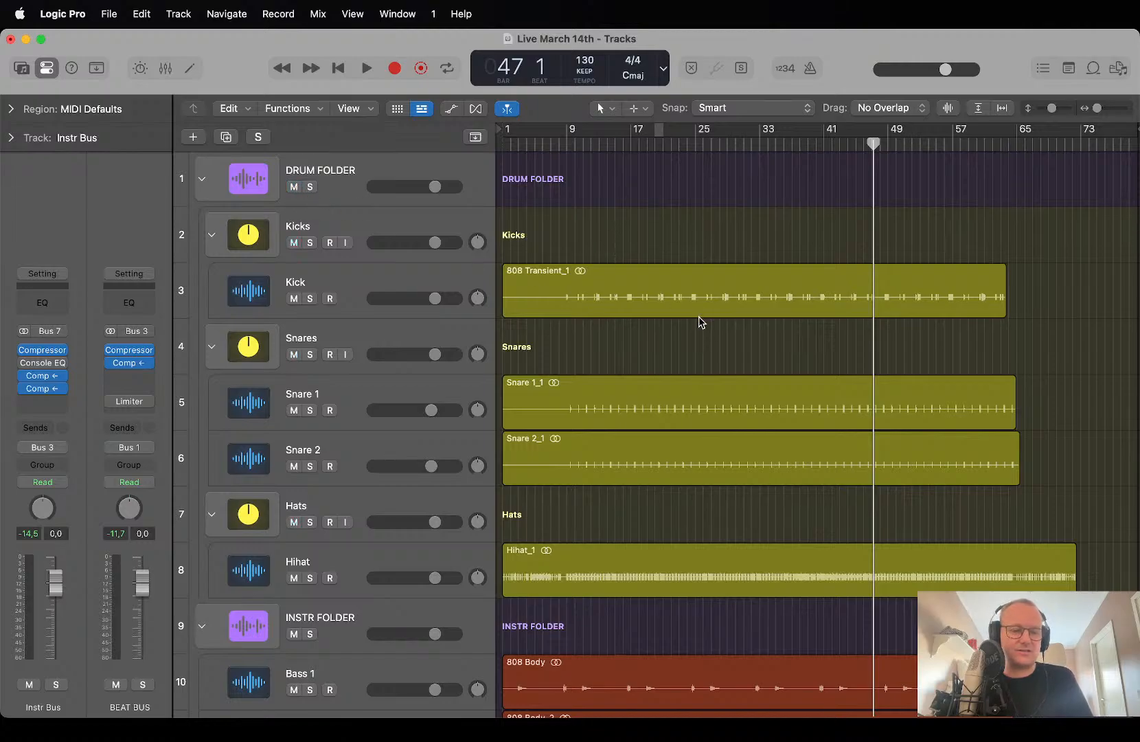
pyautogui.press('super+Up')
pyautogui.press('super+Up')
pyautogui.press('super+Up')
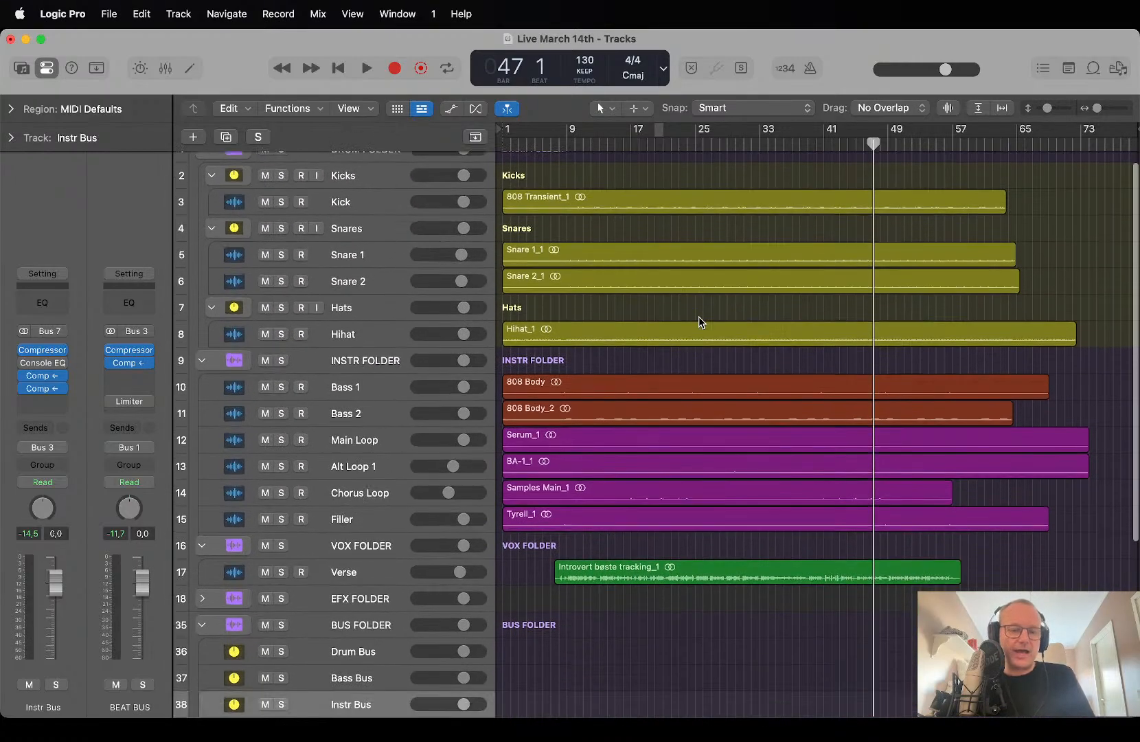
pyautogui.press('super+Tab')
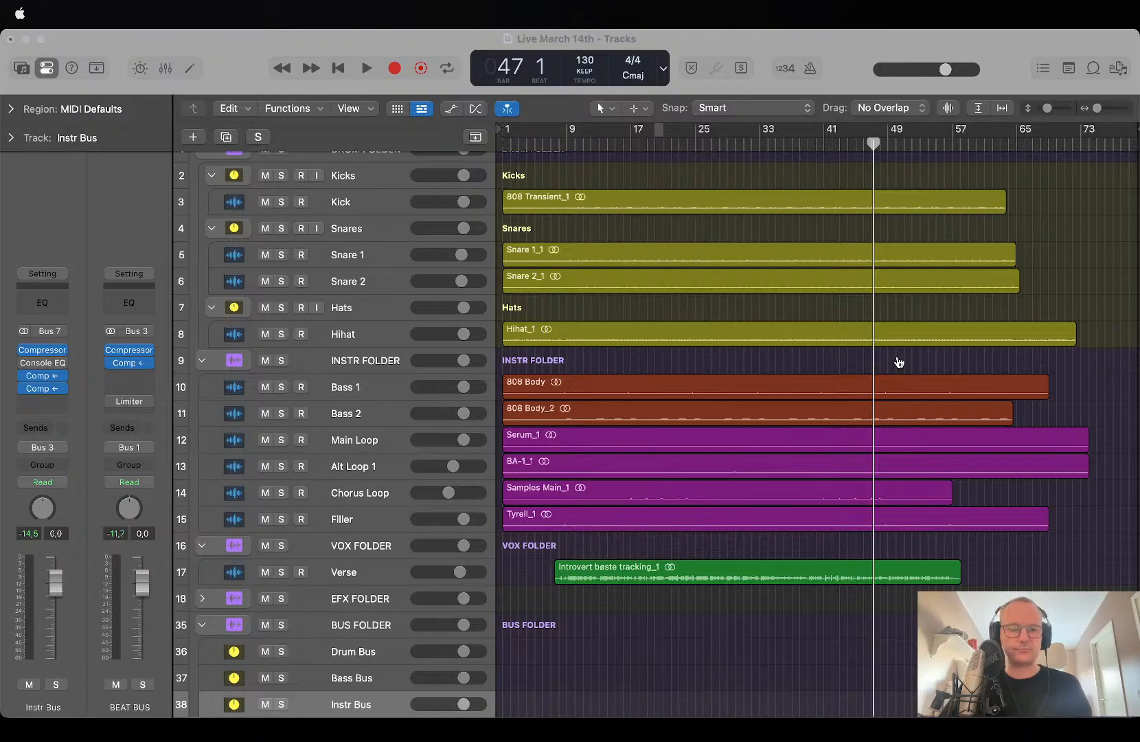
# Enable and open the first Compressor on the MIXBUS track, move its window aside and start playback.
pyautogui.scroll(-5, 670, 554)
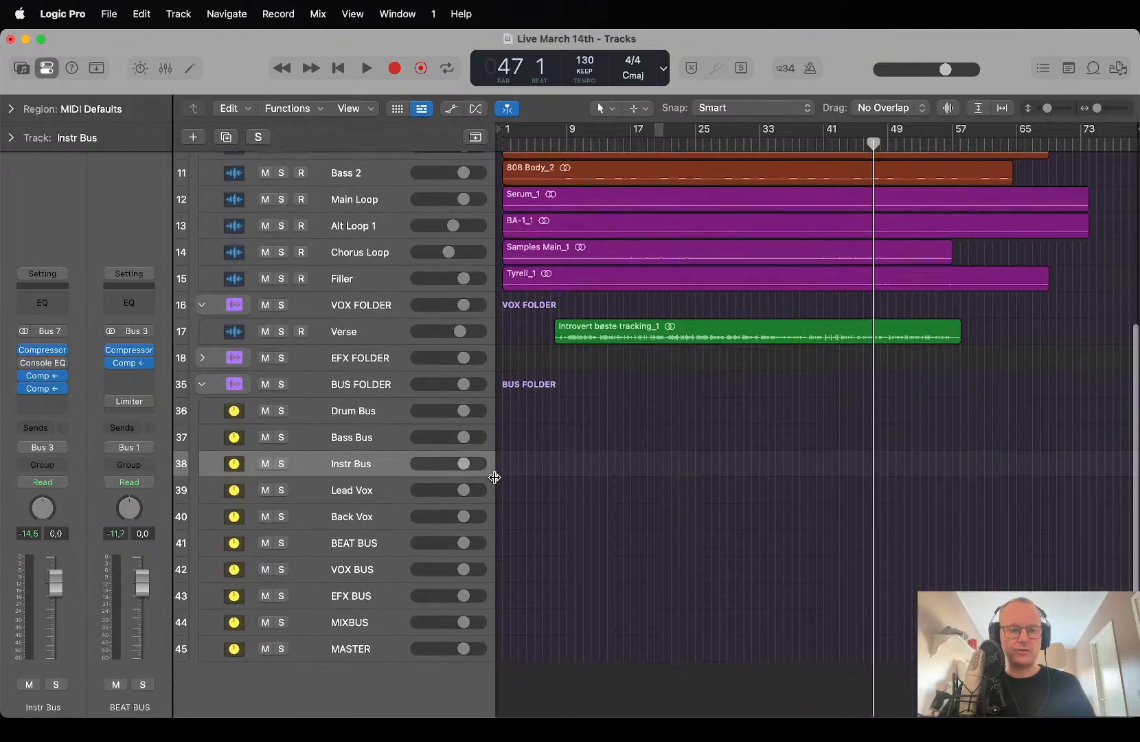
pyautogui.click(375, 622)
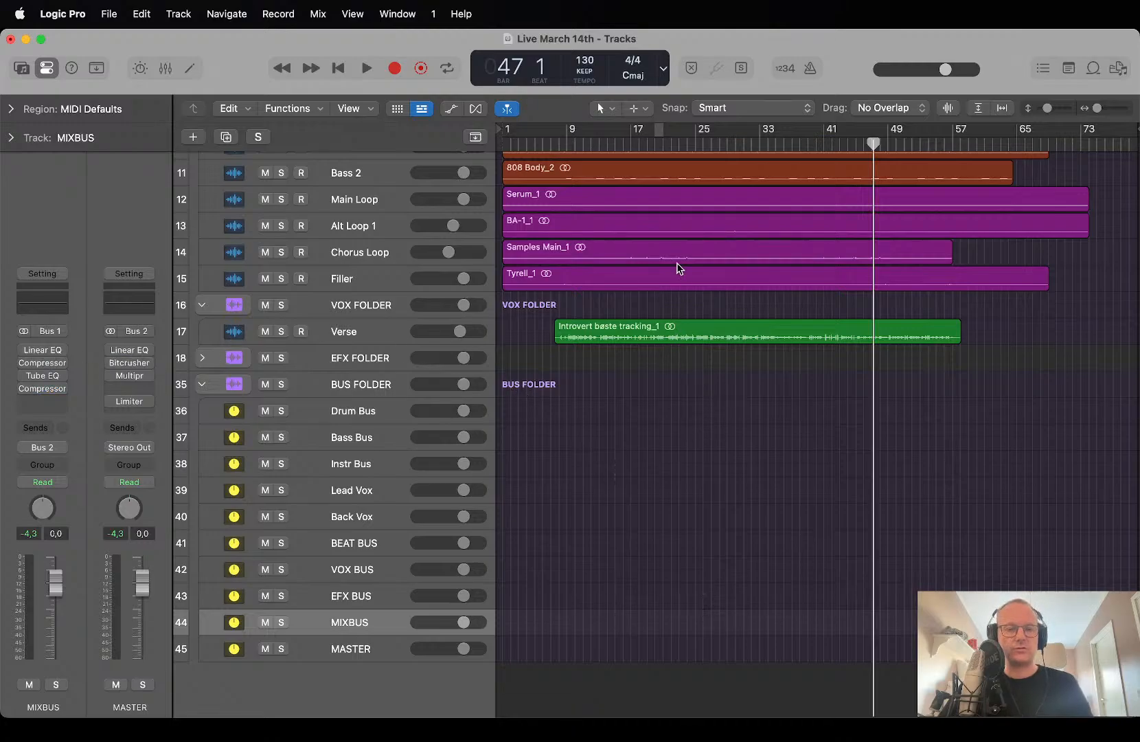
pyautogui.moveTo(26, 365)
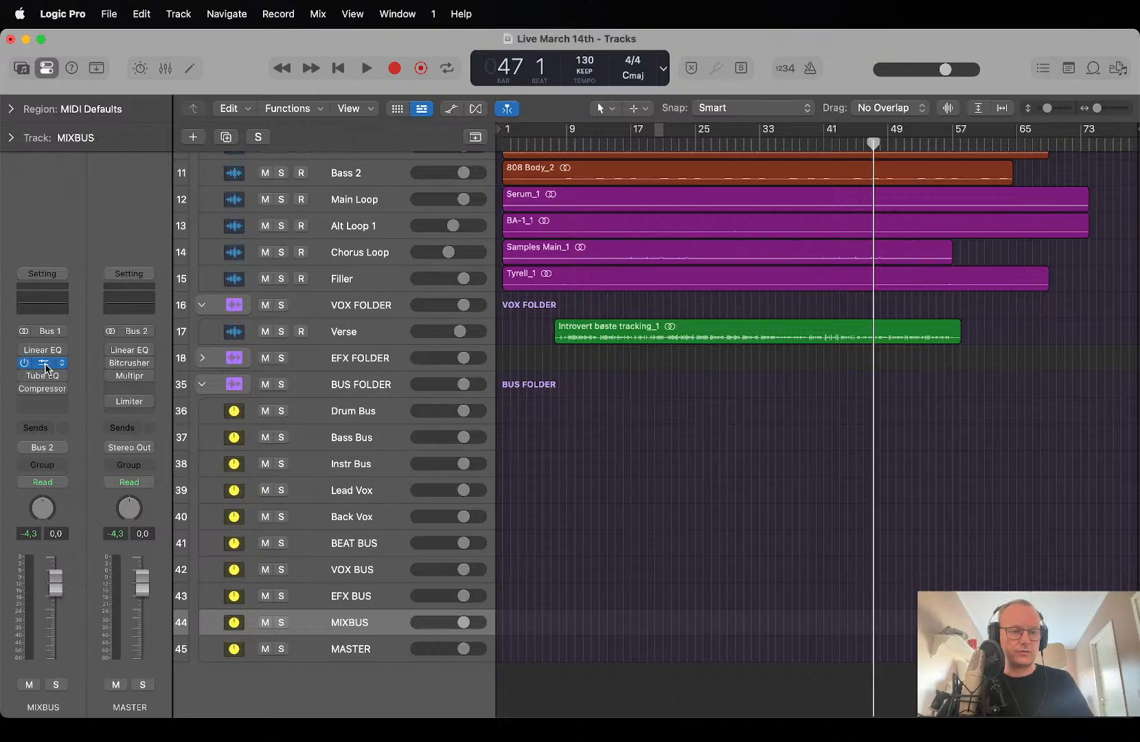
pyautogui.click(28, 364)
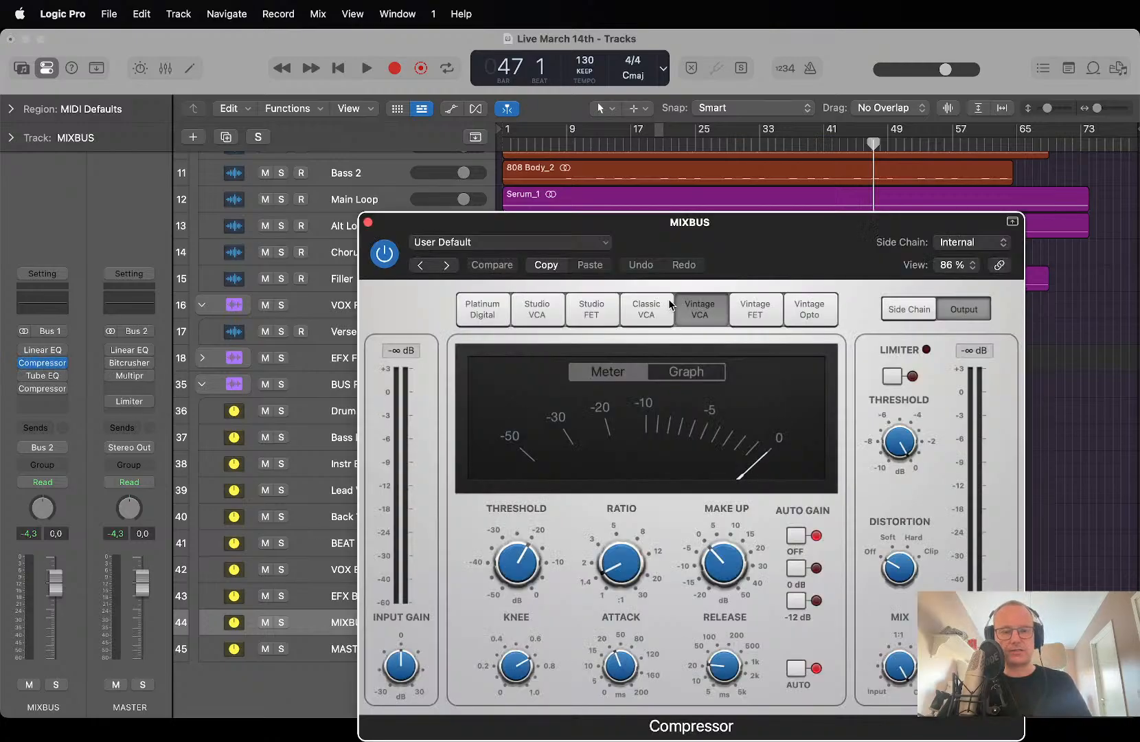
pyautogui.moveTo(733, 251); pyautogui.dragTo(376, 46)
pyautogui.press('space')
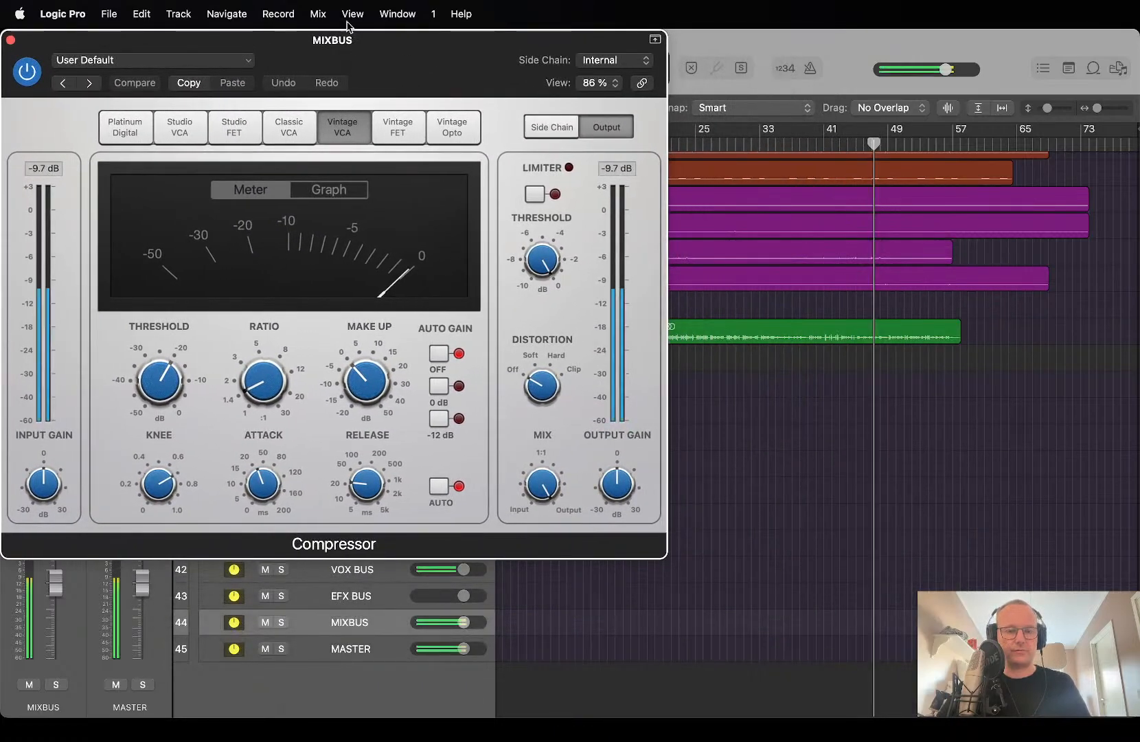
# Lower the MIXBUS Compressor's threshold to -50.0 dB and move playback to shortly before bar 25.
pyautogui.click(156, 371)
pyautogui.moveTo(156, 371); pyautogui.dragTo(206, 483)
pyautogui.click(677, 144)
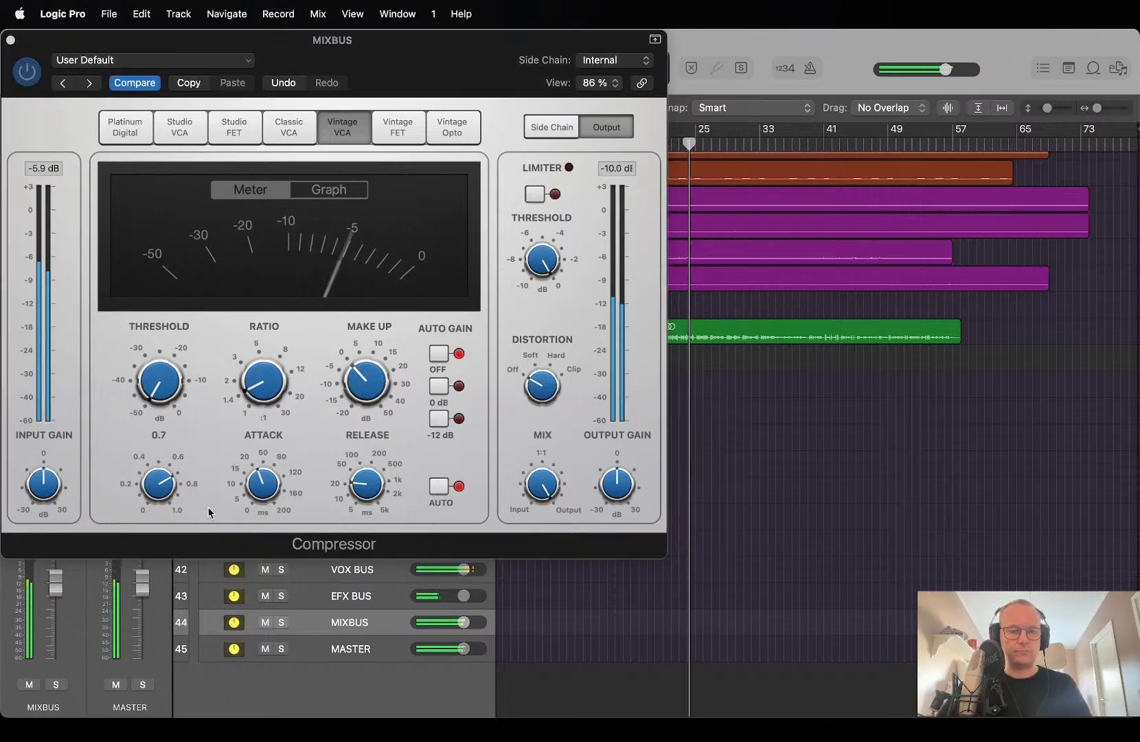
# Set the MIXBUS Compressor's ratio to 1.3:1 and its release to 34.0 ms while the mix plays.
pyautogui.click(268, 474)
pyautogui.moveTo(268, 474); pyautogui.dragTo(267, 483)
pyautogui.moveTo(253, 378); pyautogui.dragTo(252, 383)
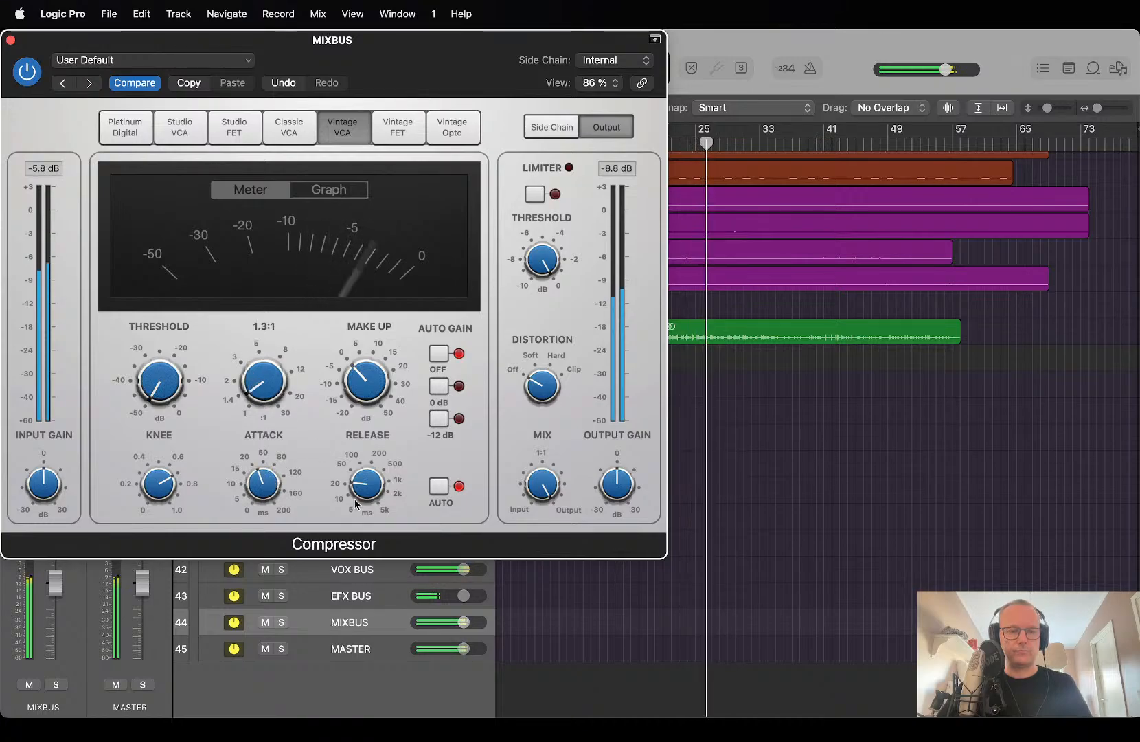
pyautogui.moveTo(360, 496); pyautogui.dragTo(359, 492)
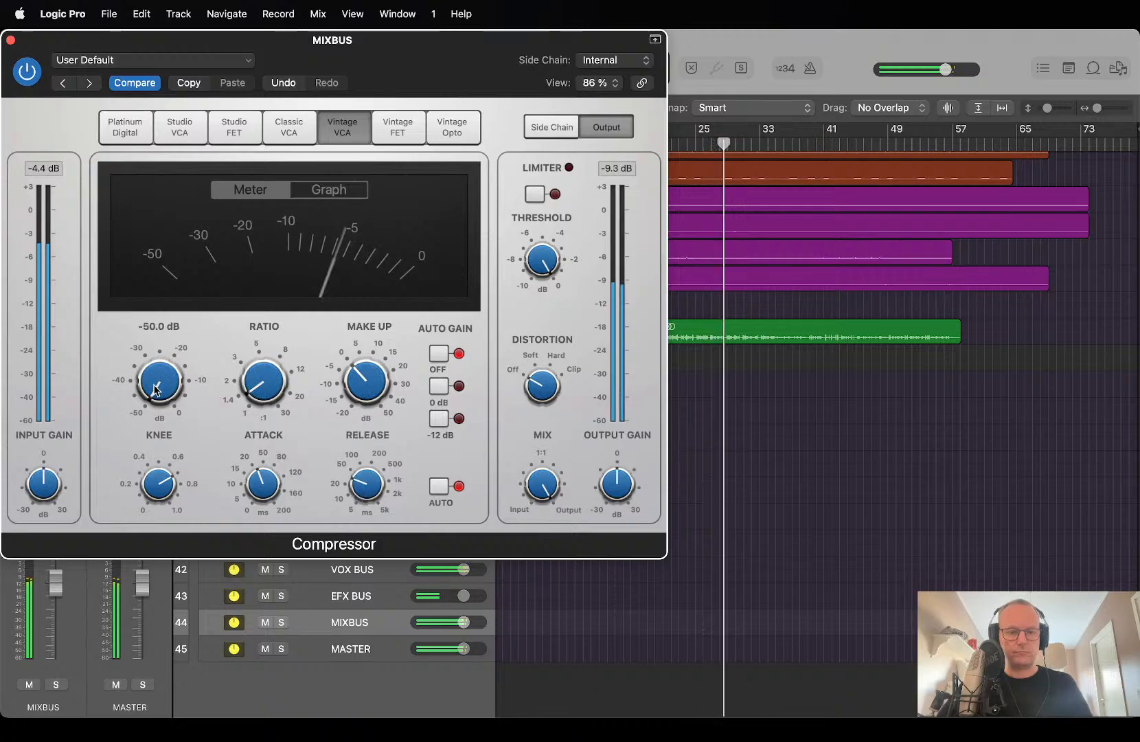
# Raise the MIXBUS Compressor's threshold to about -36 dB during playback and move the window toward the middle of the arrangement.
pyautogui.moveTo(156, 377); pyautogui.dragTo(155, 431)
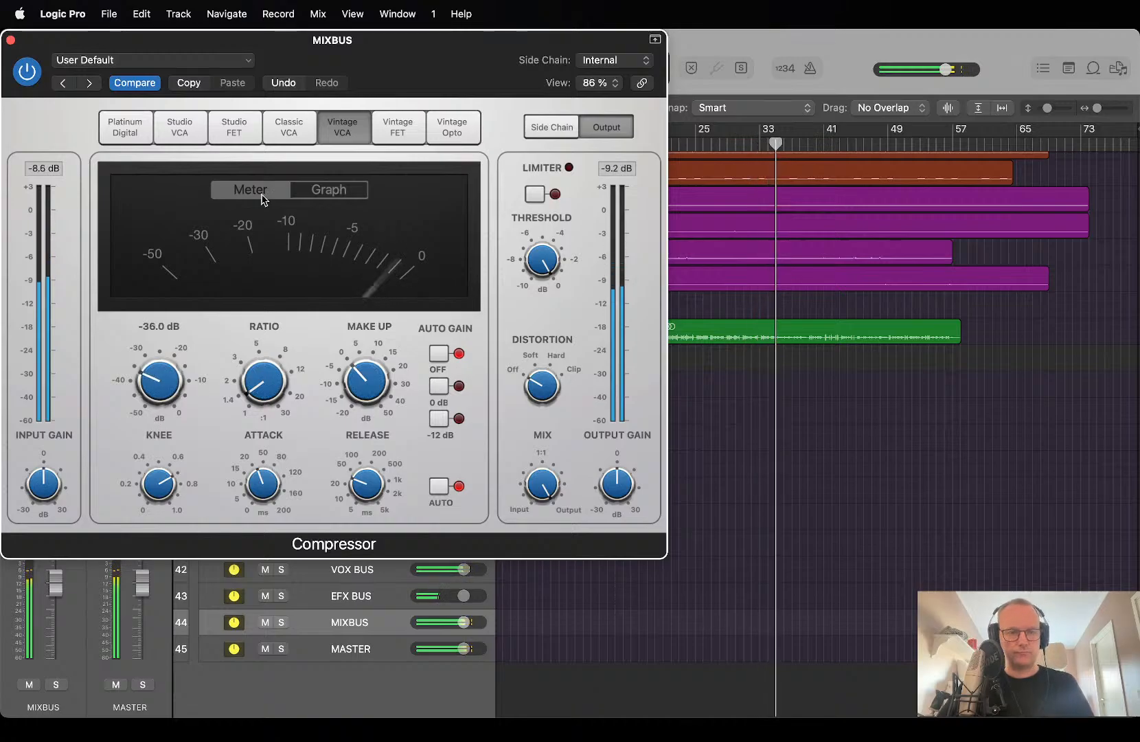
pyautogui.moveTo(269, 47); pyautogui.dragTo(486, 84)
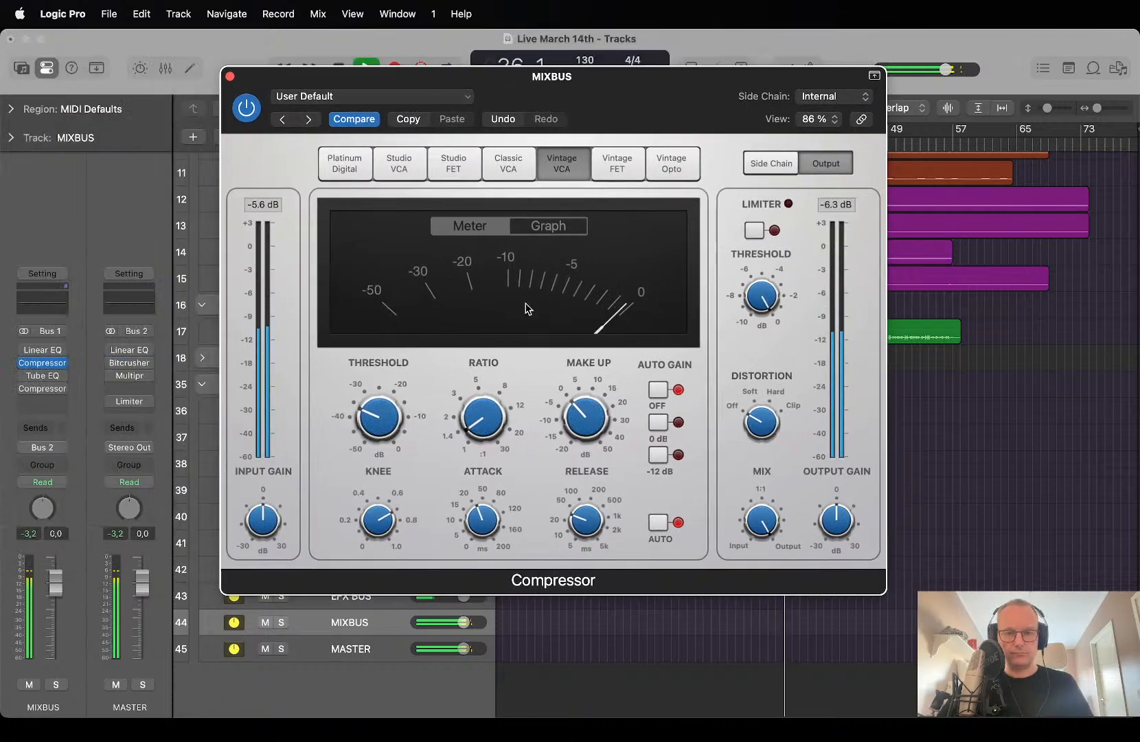
pyautogui.moveTo(388, 424); pyautogui.dragTo(389, 428)
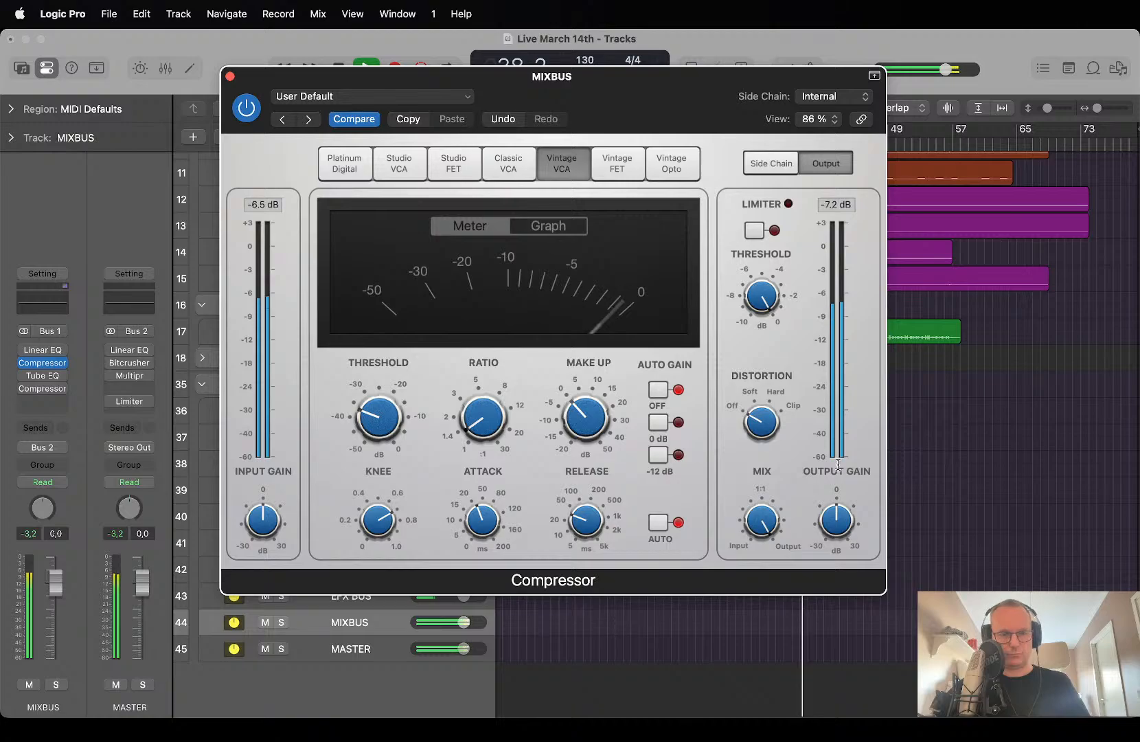
pyautogui.moveTo(829, 520); pyautogui.dragTo(828, 525)
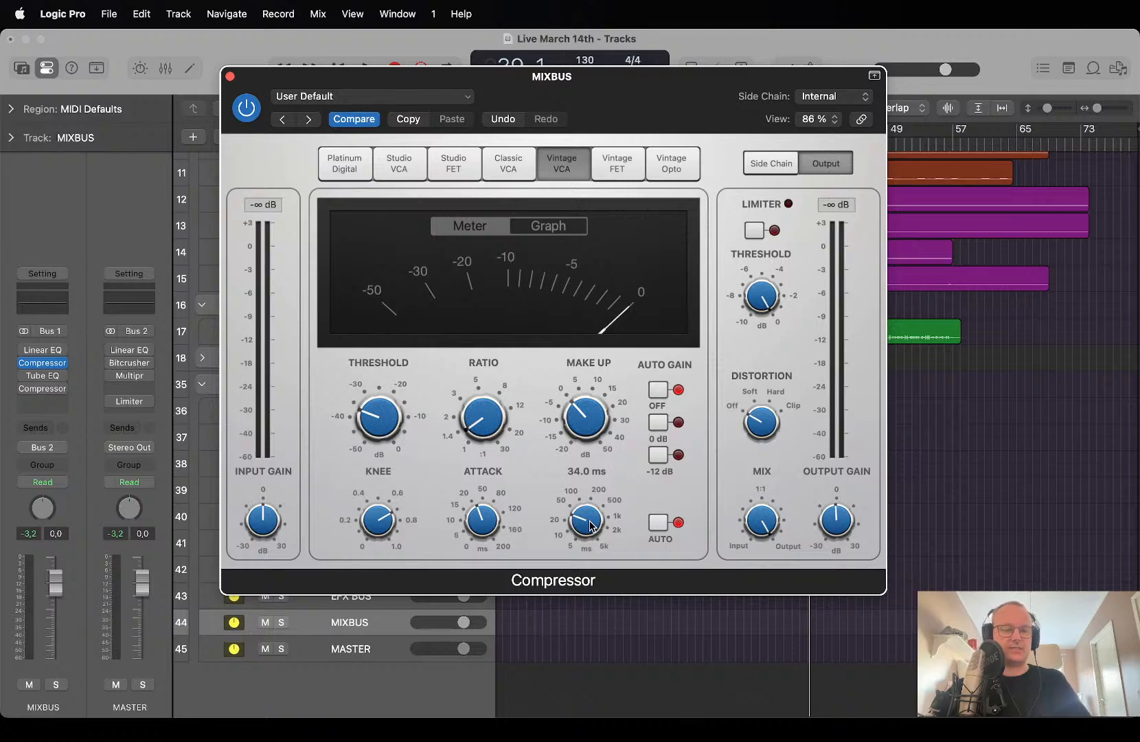
# Check the MIXBUS Compressor's release and attack settings, listen to the mix again and close the Compressor window.
pyautogui.moveTo(592, 526); pyautogui.dragTo(593, 528)
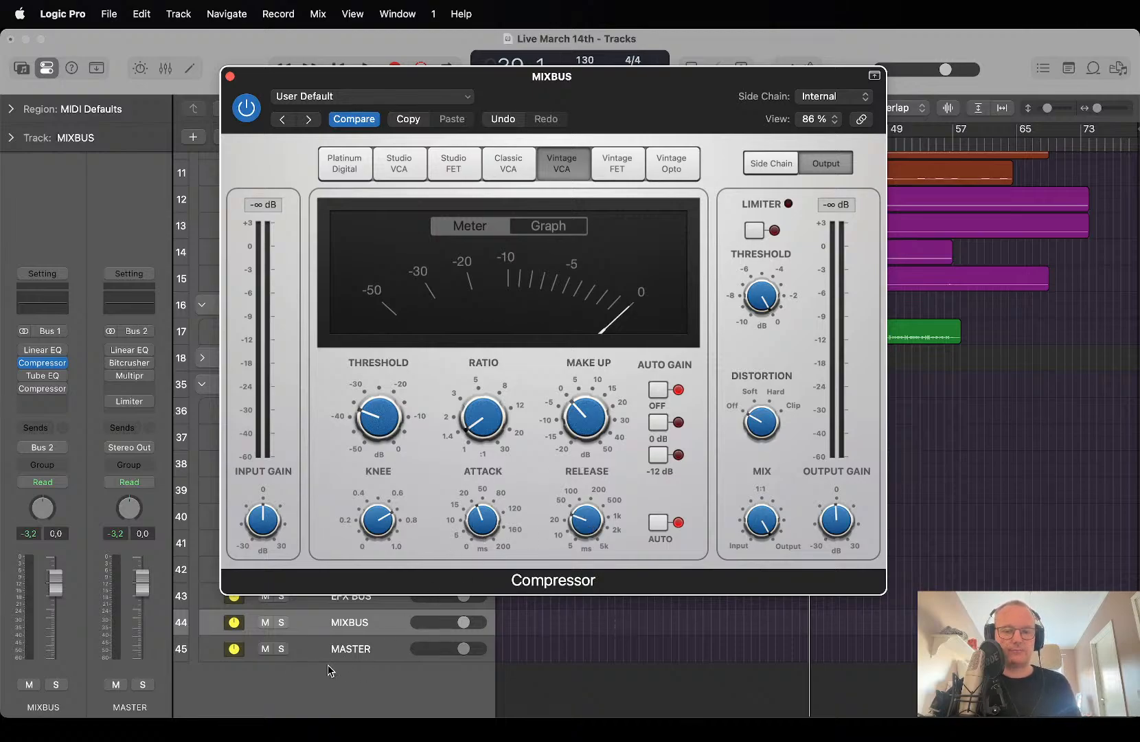
pyautogui.moveTo(478, 527)
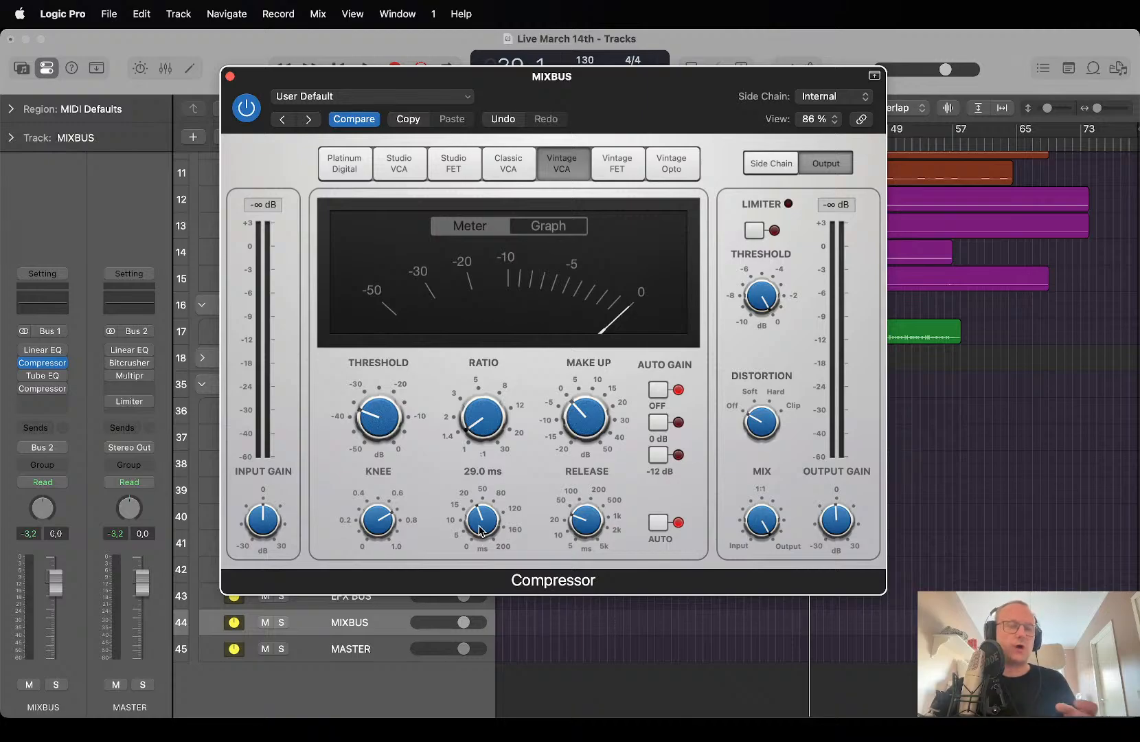
pyautogui.moveTo(478, 526); pyautogui.dragTo(482, 530)
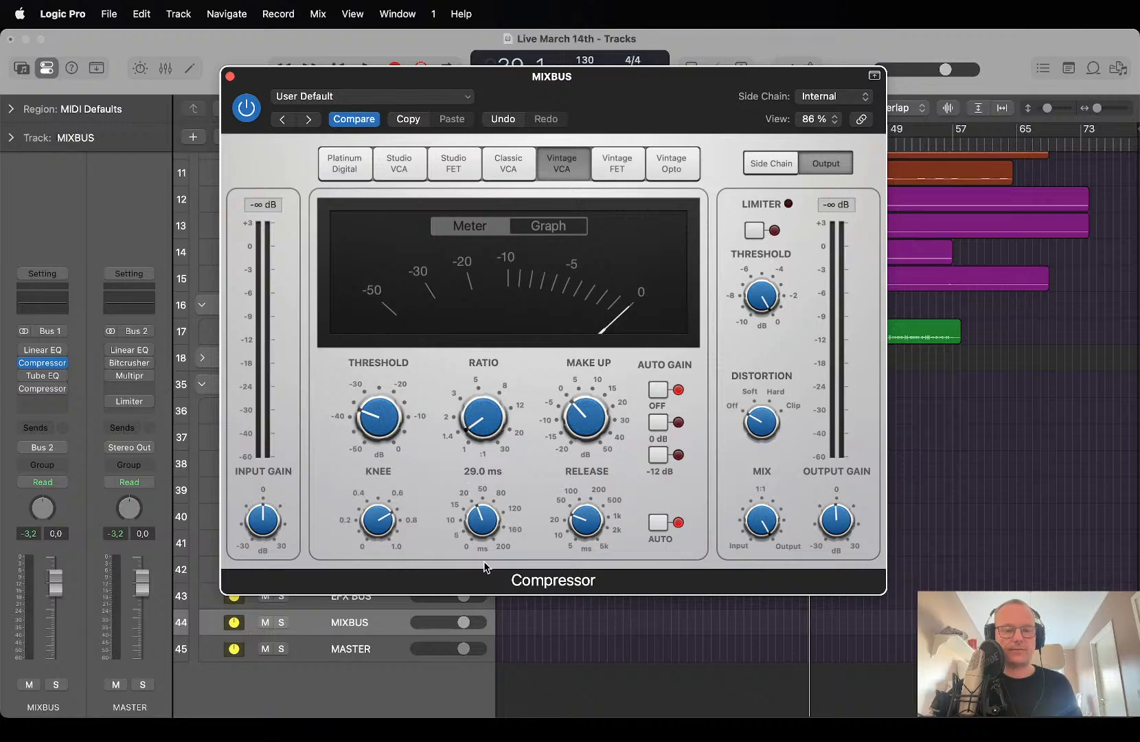
pyautogui.press('space')
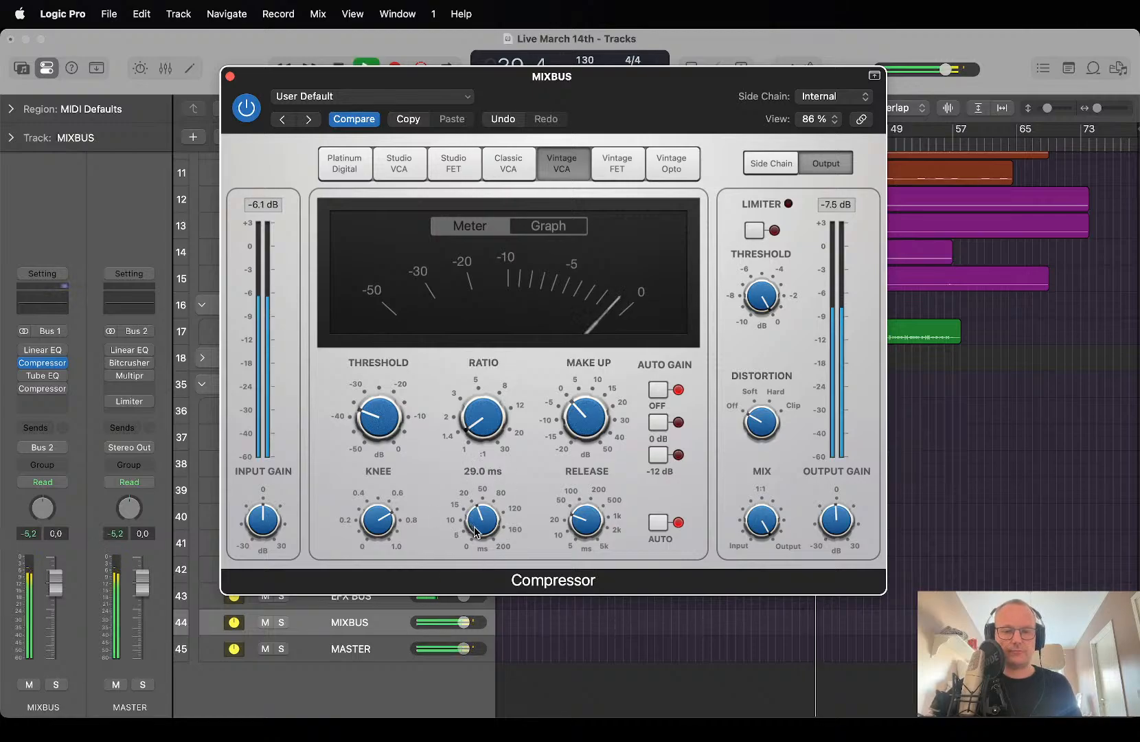
pyautogui.moveTo(480, 524); pyautogui.dragTo(478, 533)
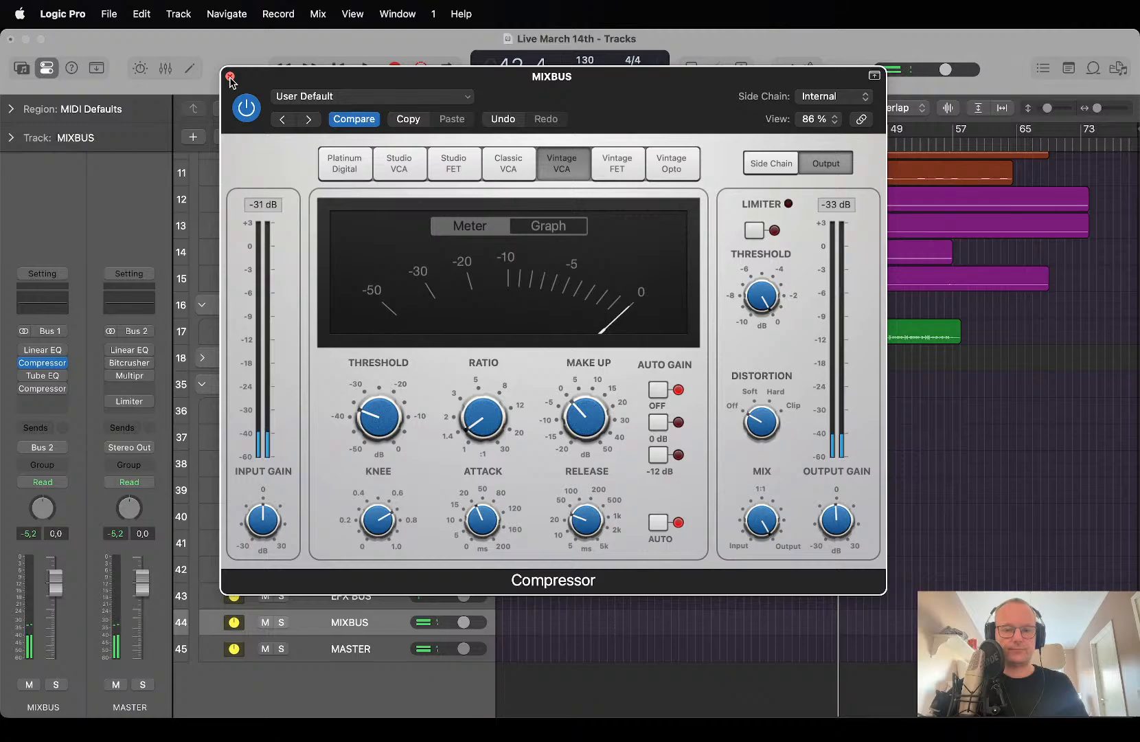
pyautogui.click(230, 78)
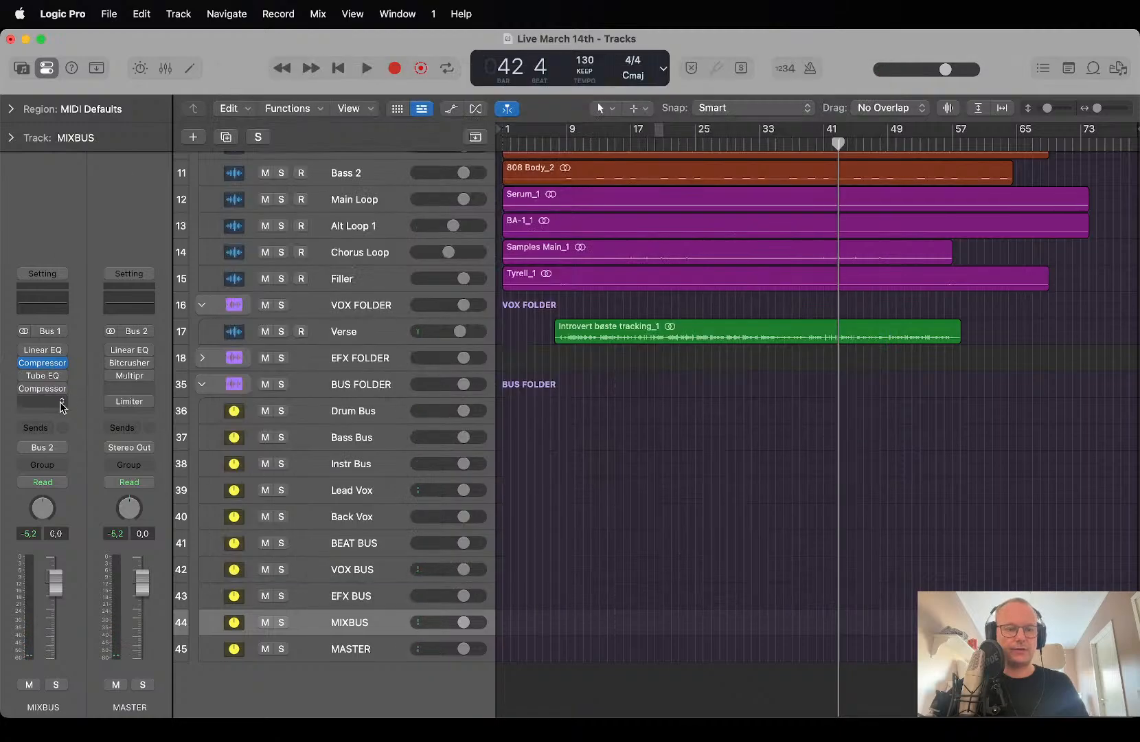
# Enable and open the MIXBUS Tube EQ, reposition its window and start playback from bar 42.
pyautogui.click(25, 375)
pyautogui.click(48, 376)
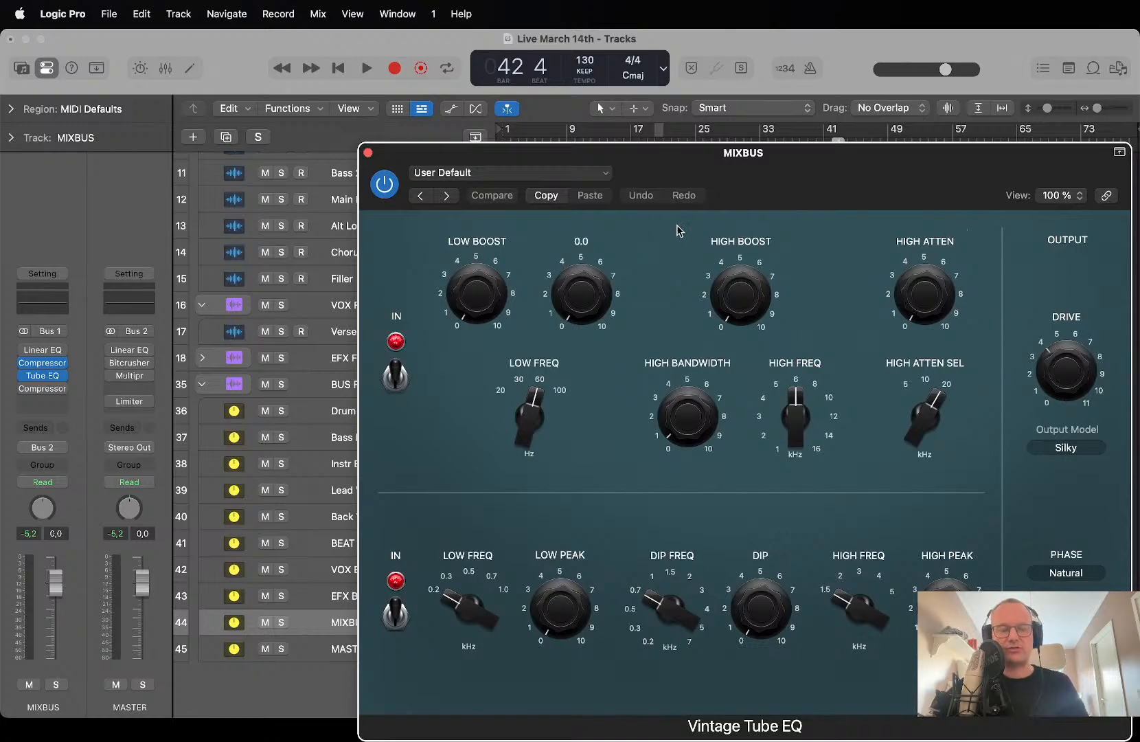
pyautogui.moveTo(768, 151); pyautogui.dragTo(508, 122)
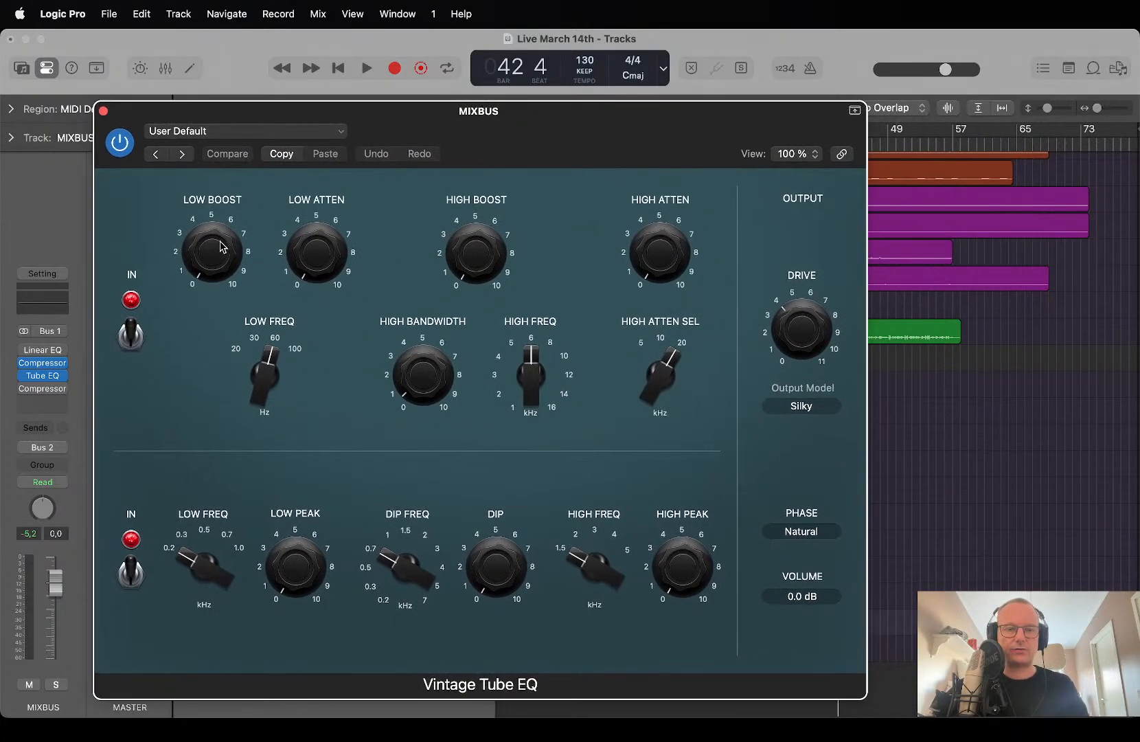
pyautogui.click(220, 241)
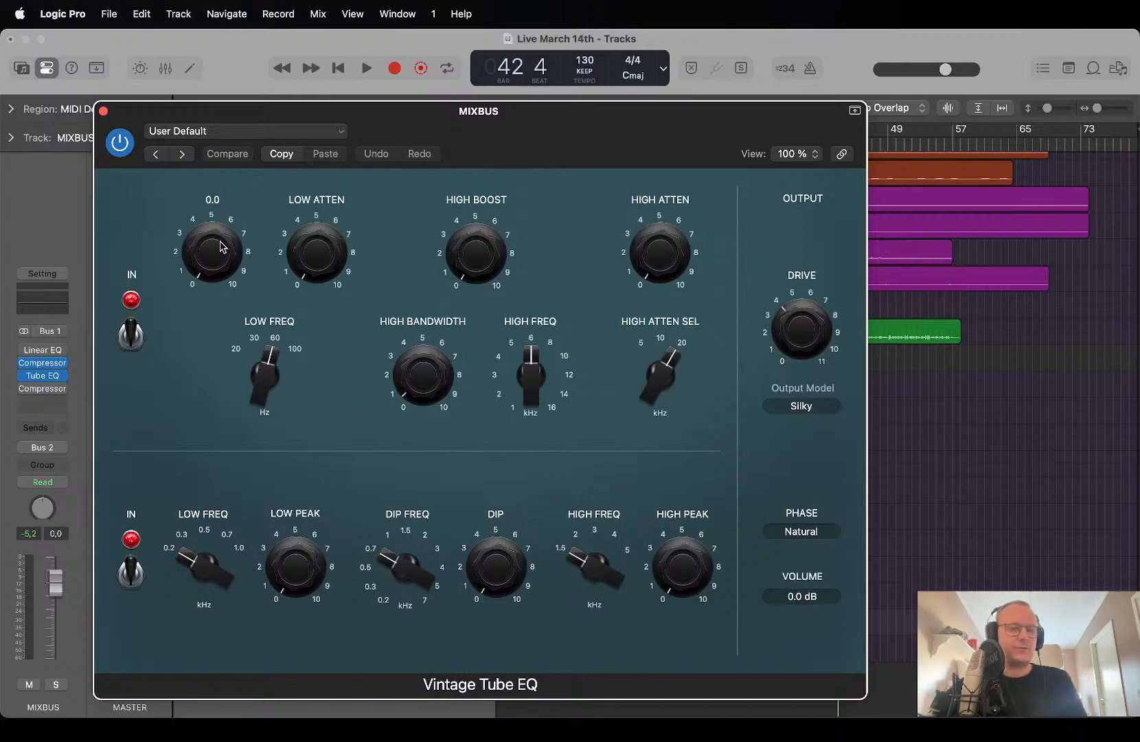
pyautogui.moveTo(311, 255)
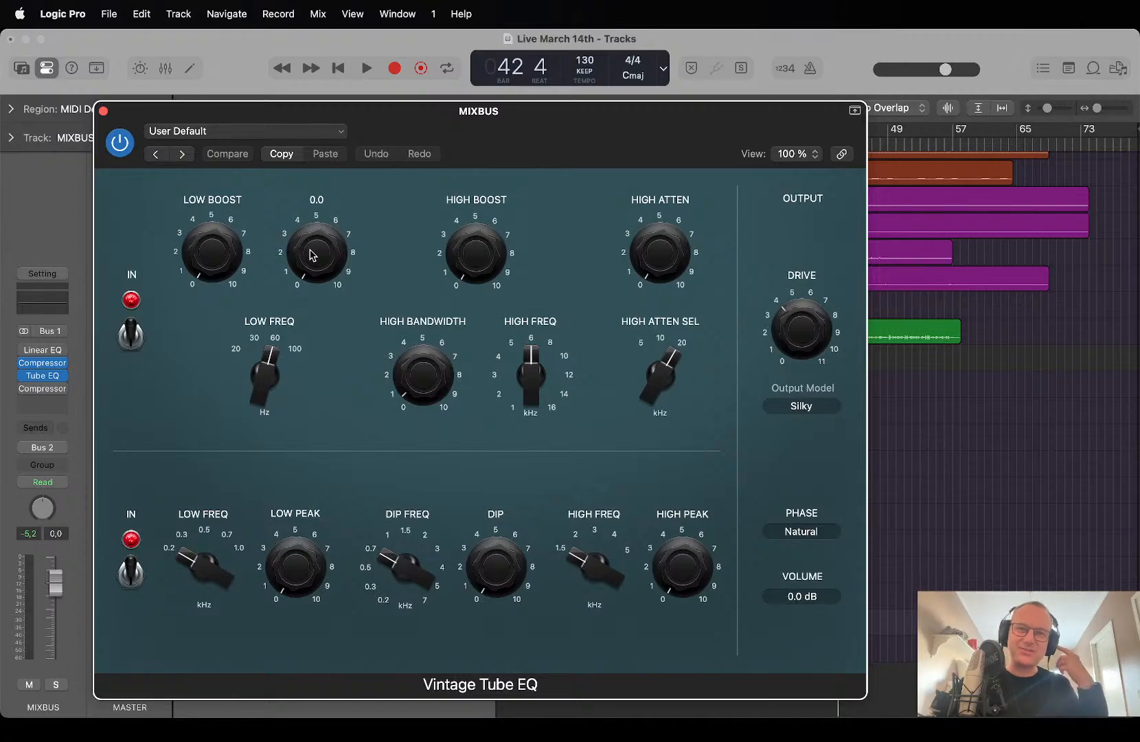
pyautogui.moveTo(227, 237)
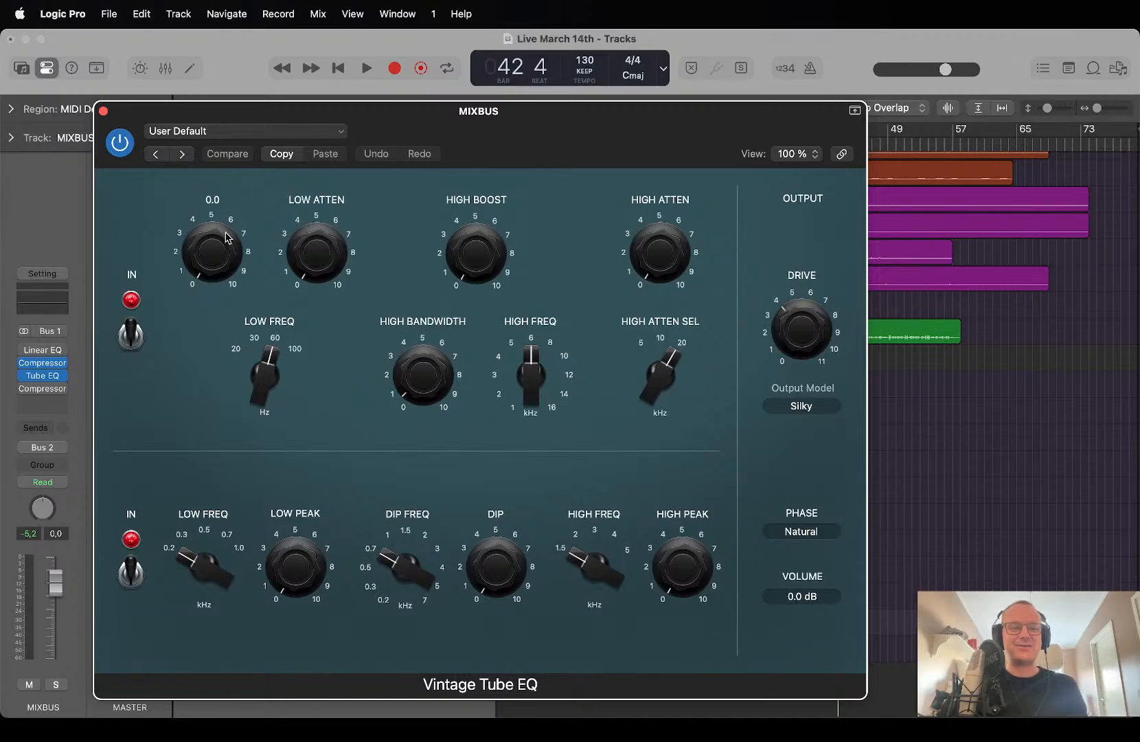
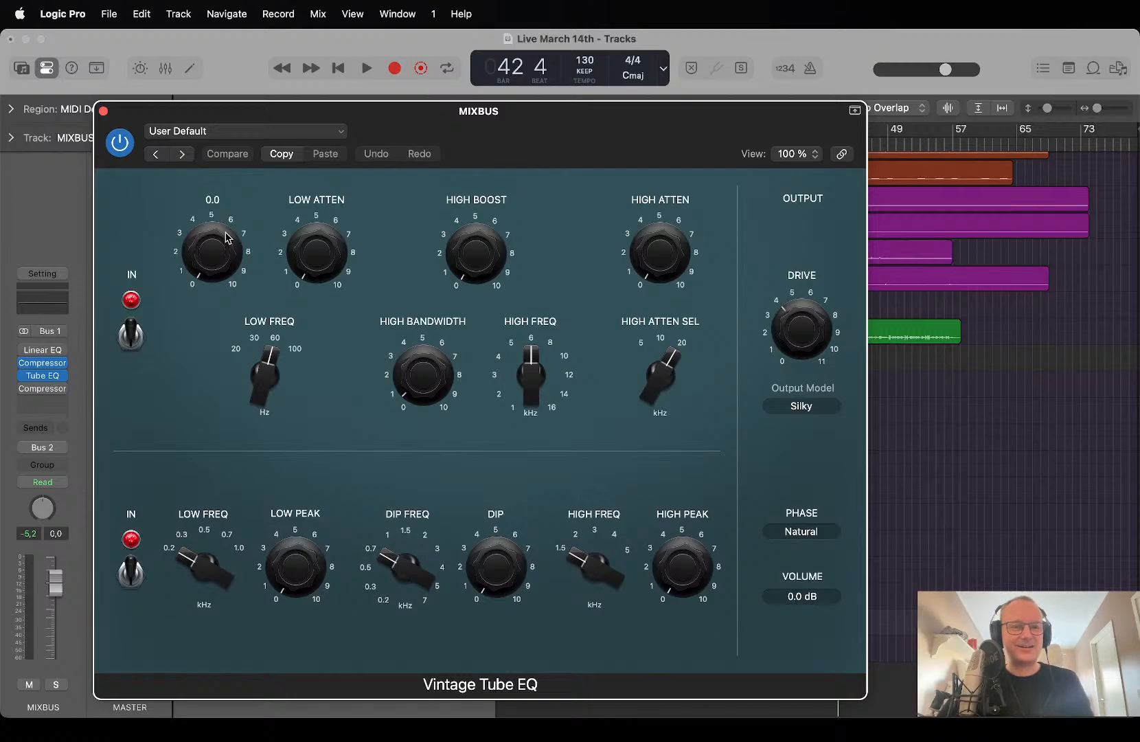
pyautogui.press('space')
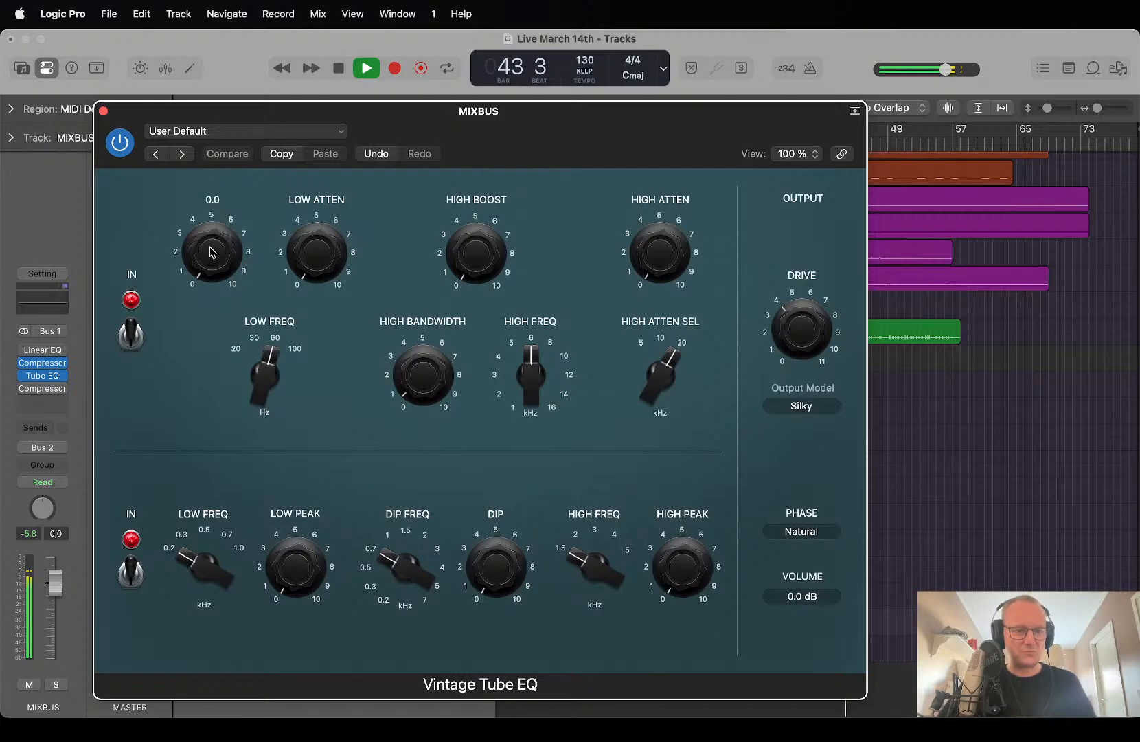
# Set the Tube EQ's Low Boost to 3.2 and Low Atten to 2.0, with Low Freq slightly below 60 Hz.
pyautogui.moveTo(211, 252); pyautogui.dragTo(186, 76)
pyautogui.moveTo(269, 366); pyautogui.dragTo(268, 391)
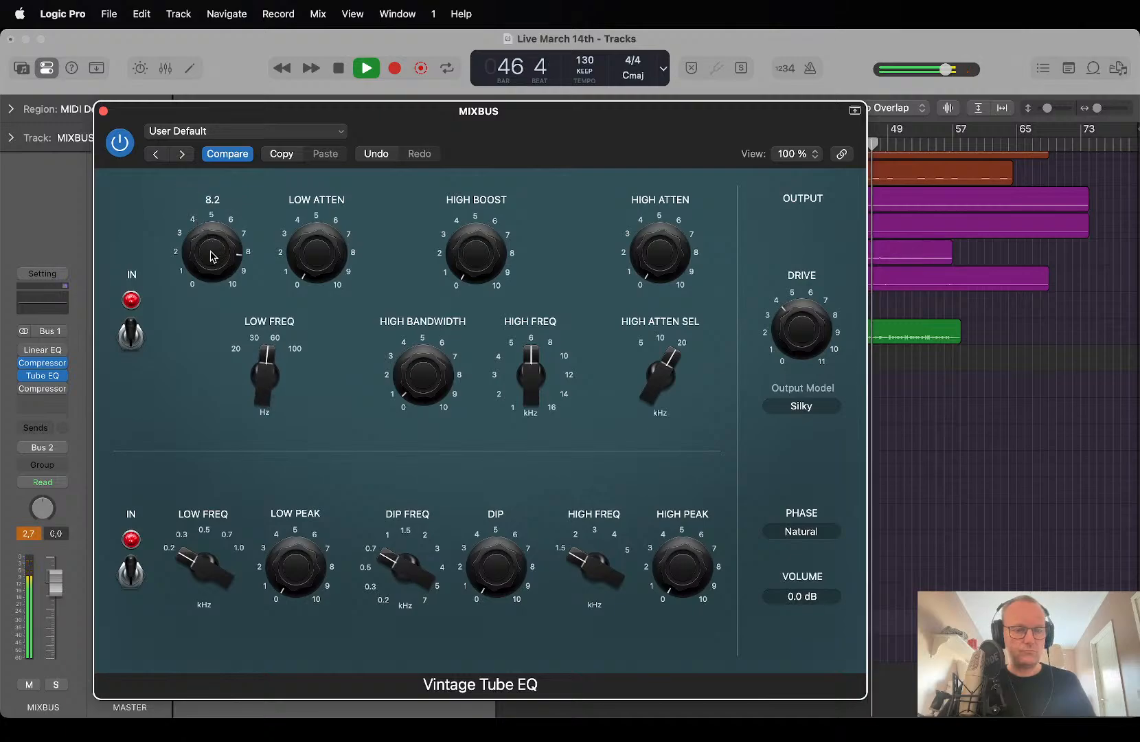
pyautogui.moveTo(211, 247); pyautogui.dragTo(234, 351)
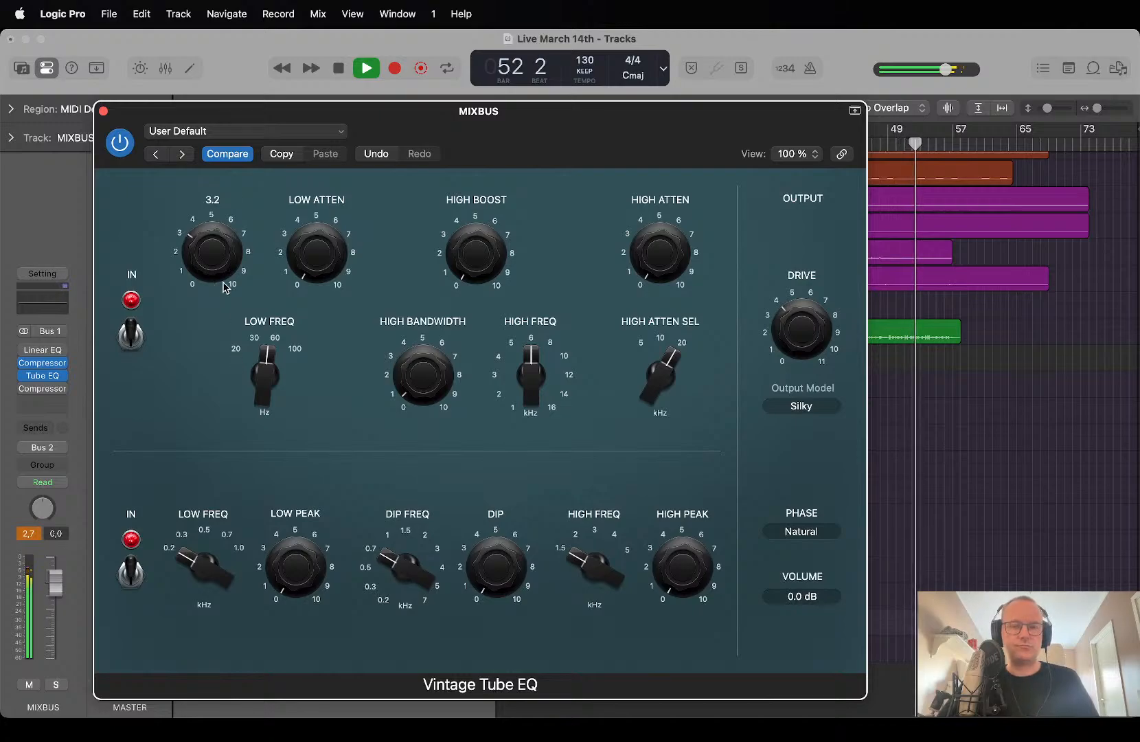
pyautogui.moveTo(312, 263); pyautogui.dragTo(312, 221)
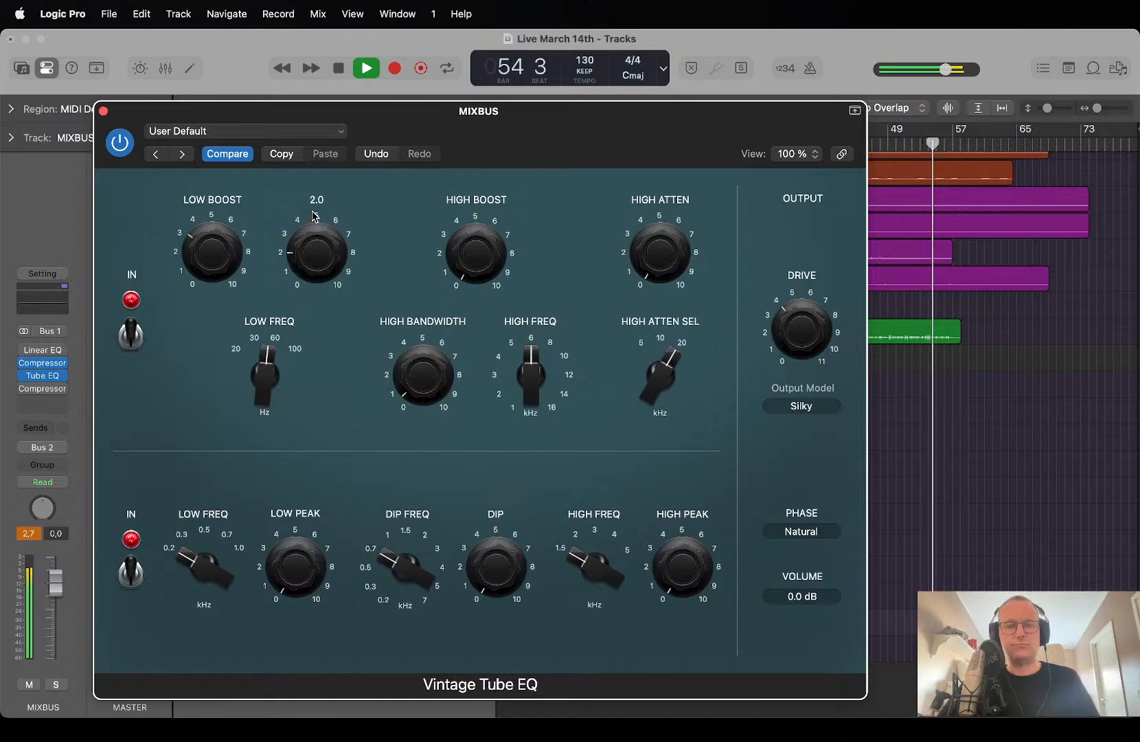
# Set the Tube EQ's High Freq to 14 kHz, High Boost just above 2 and High Atten to 1.4, and close its window.
pyautogui.moveTo(621, 248); pyautogui.dragTo(657, 120)
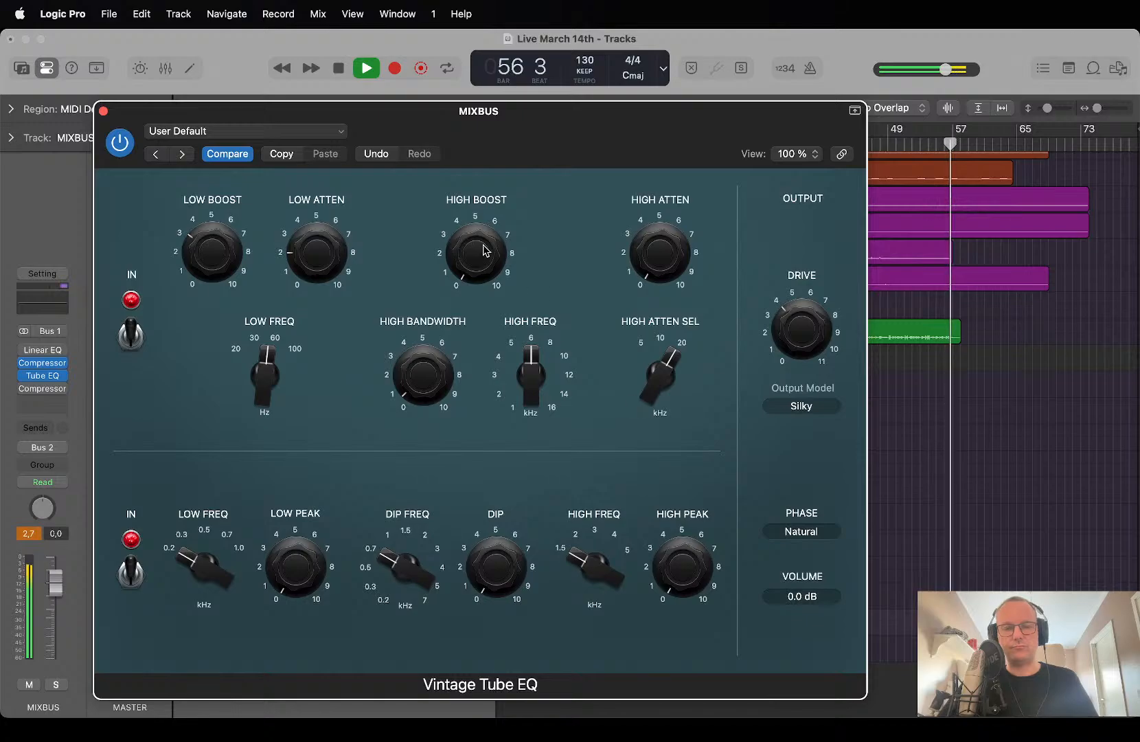
pyautogui.moveTo(471, 256); pyautogui.dragTo(463, 175)
pyautogui.moveTo(550, 391); pyautogui.dragTo(446, 282)
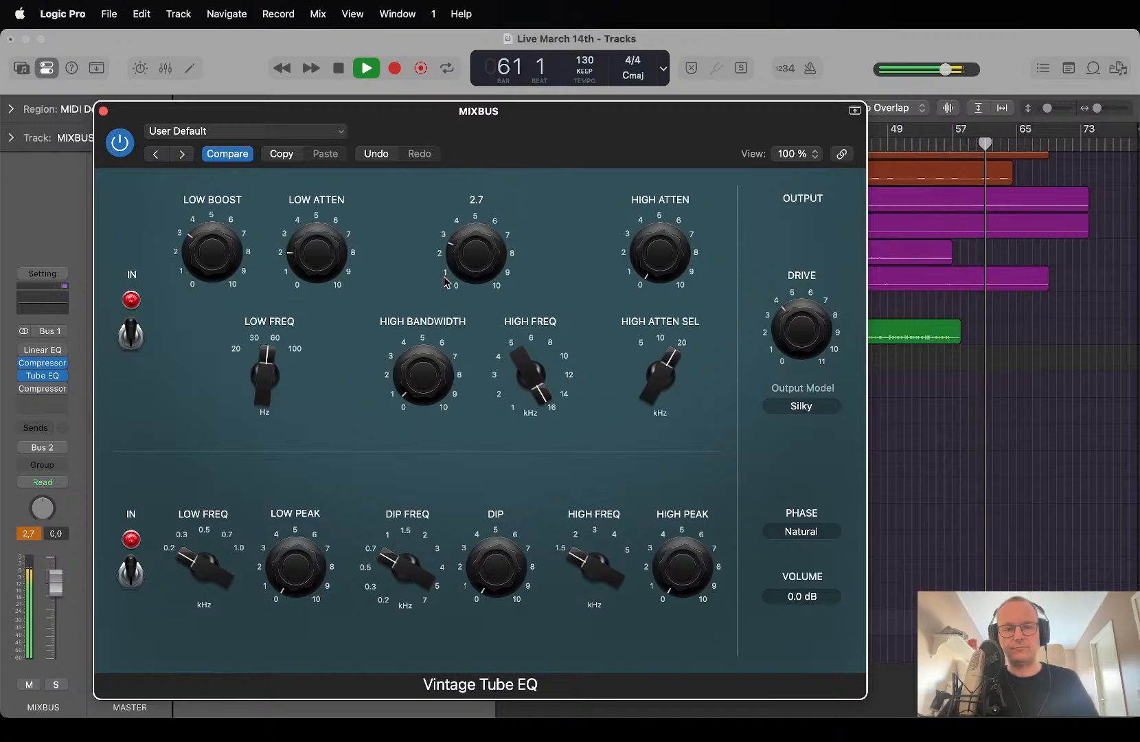
pyautogui.moveTo(557, 423); pyautogui.dragTo(527, 400)
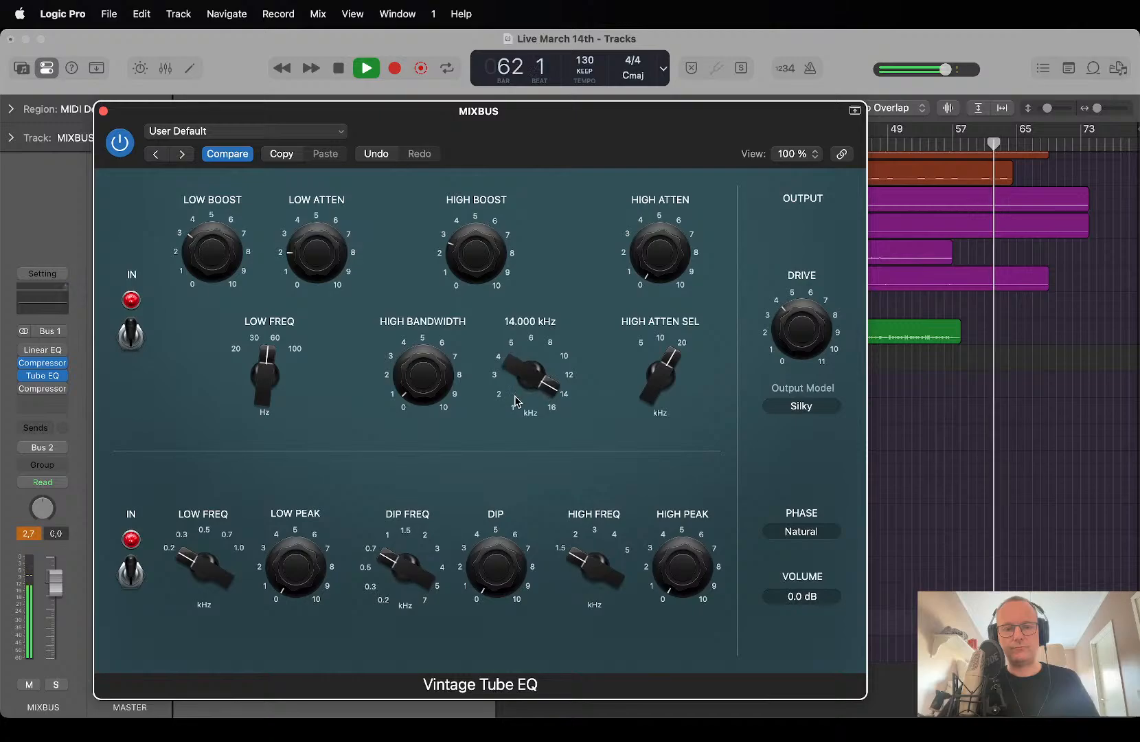
pyautogui.moveTo(644, 247); pyautogui.dragTo(646, 219)
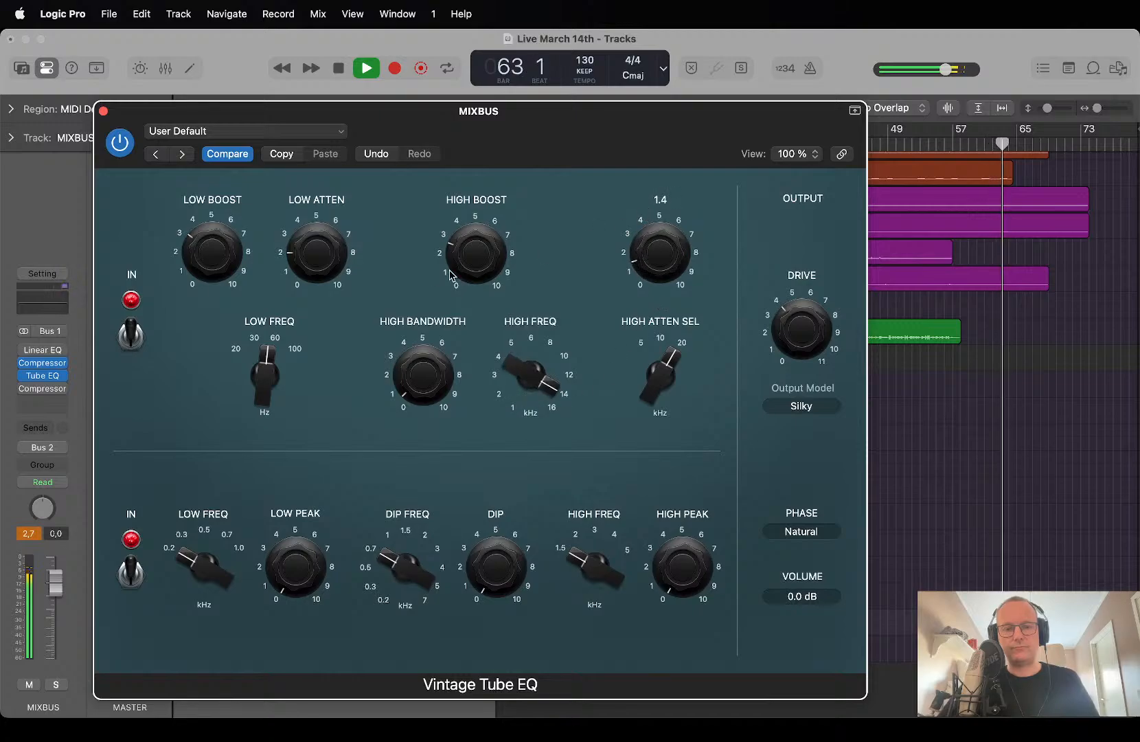
pyautogui.moveTo(465, 254); pyautogui.dragTo(464, 267)
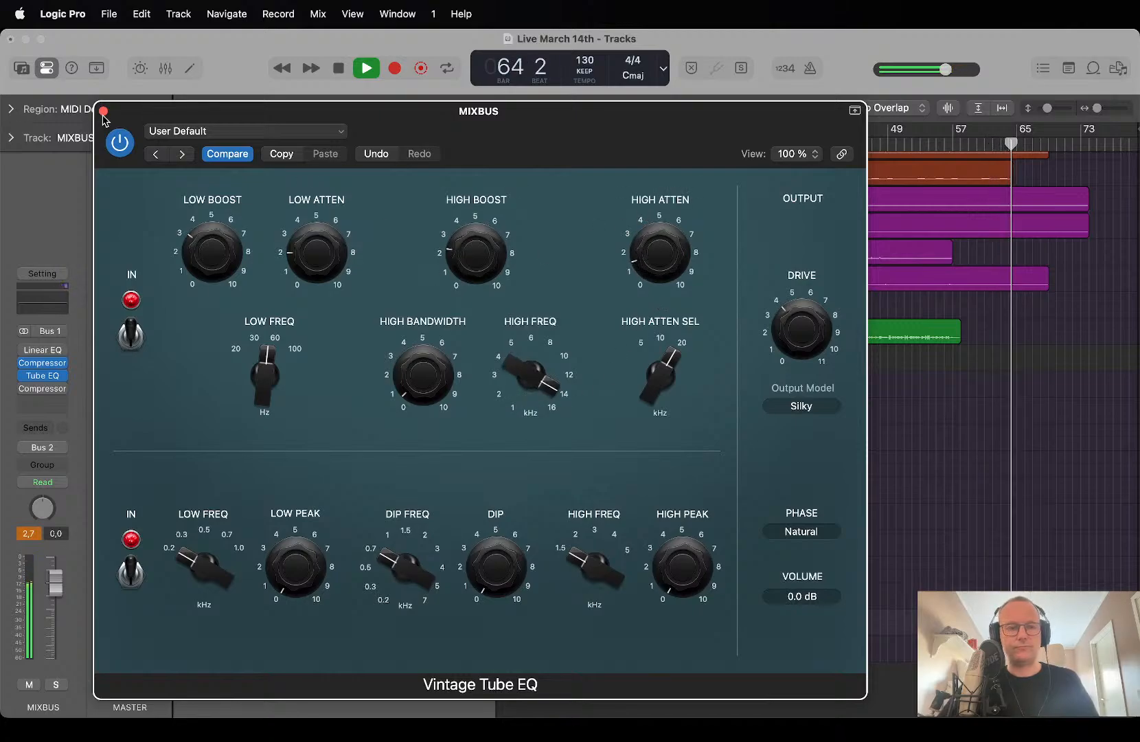
pyautogui.click(103, 111)
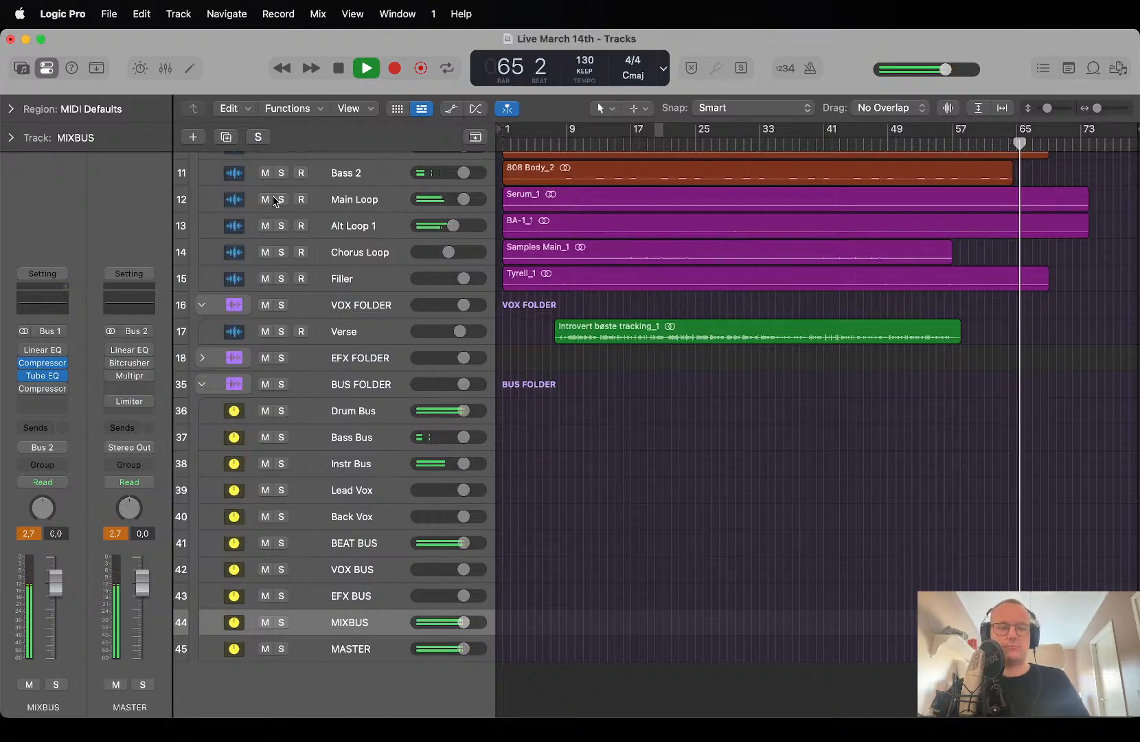
# Stop playback, move the playhead to bar 9 and reset the MIXBUS and MASTER peak level displays.
pyautogui.press('space')
pyautogui.press('Return')
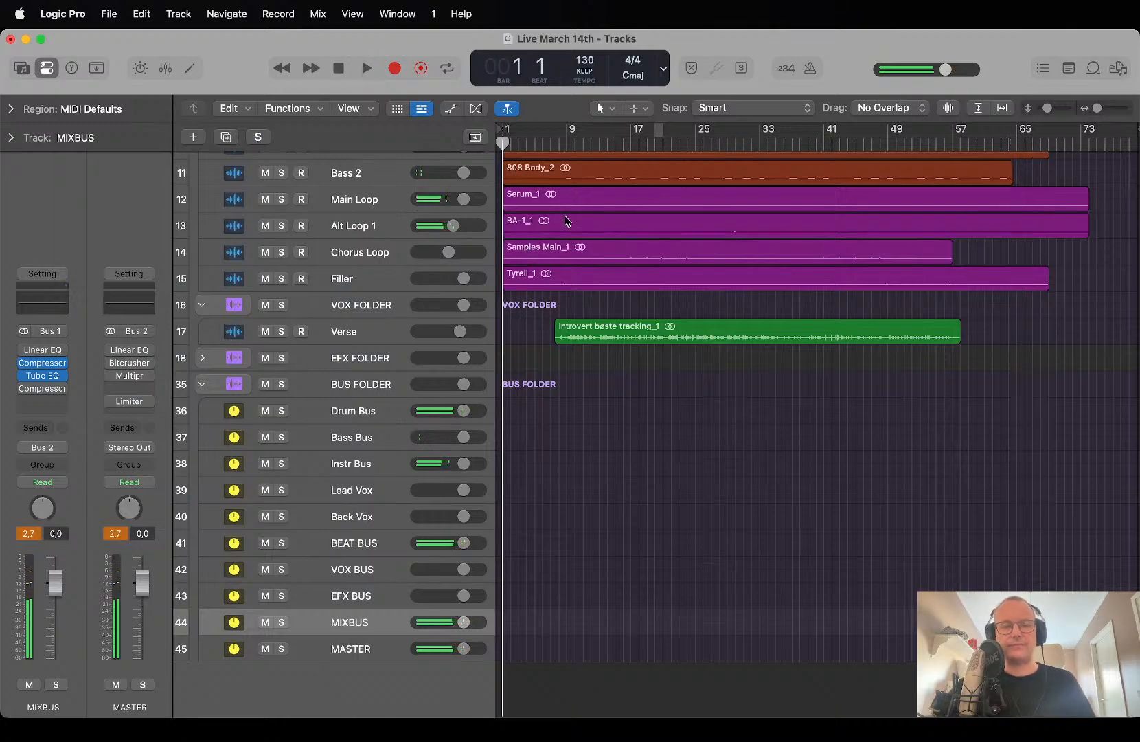
pyautogui.click(559, 146)
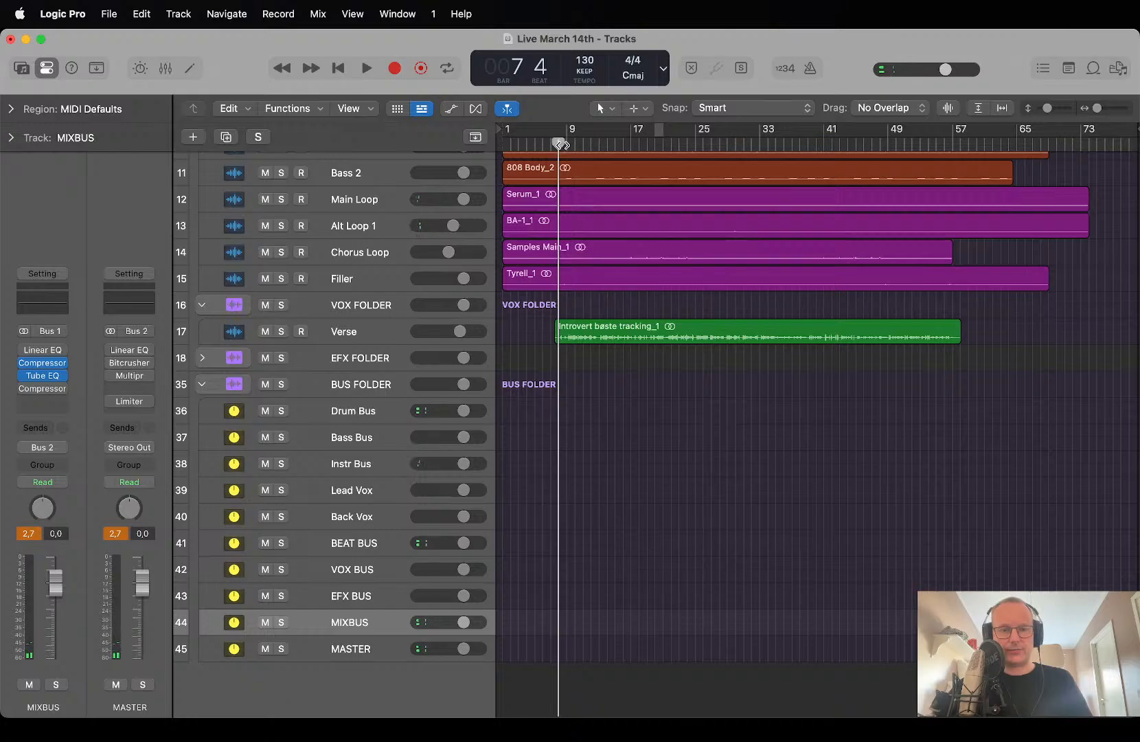
pyautogui.moveTo(559, 145); pyautogui.dragTo(566, 146)
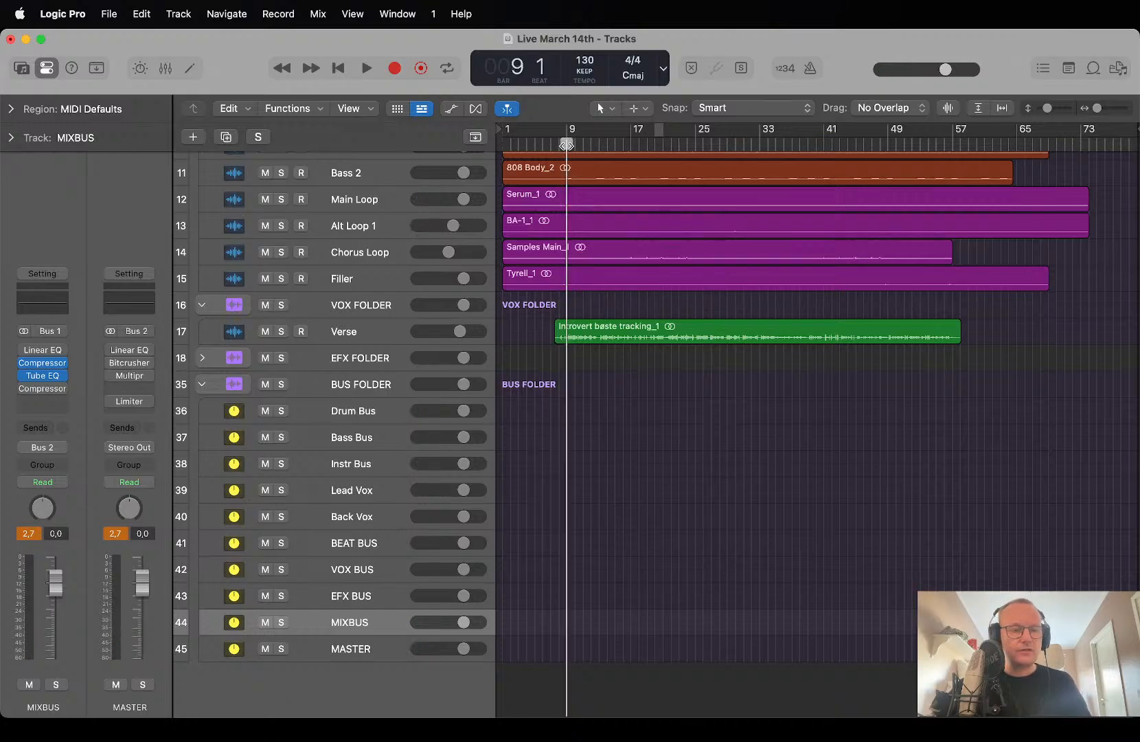
pyautogui.click(32, 533)
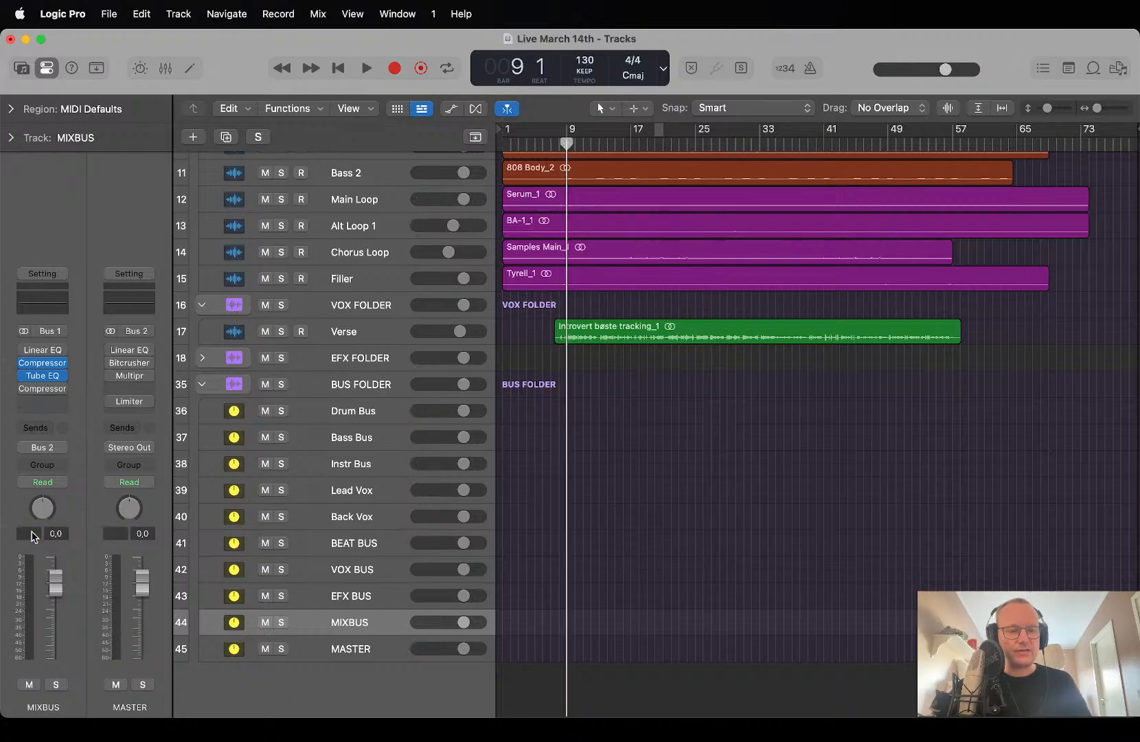
# Reopen the MIXBUS Tube EQ, move its window aside, review the low and high band settings and close it.
pyautogui.click(40, 377)
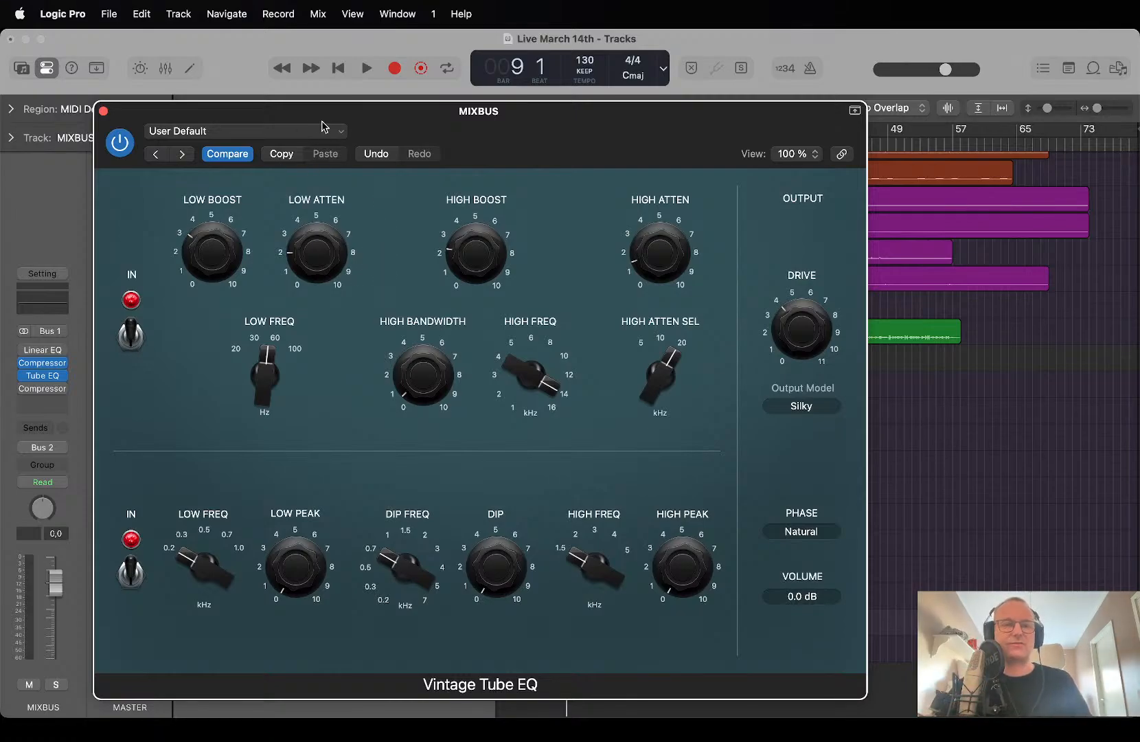
pyautogui.moveTo(329, 125); pyautogui.dragTo(234, 33)
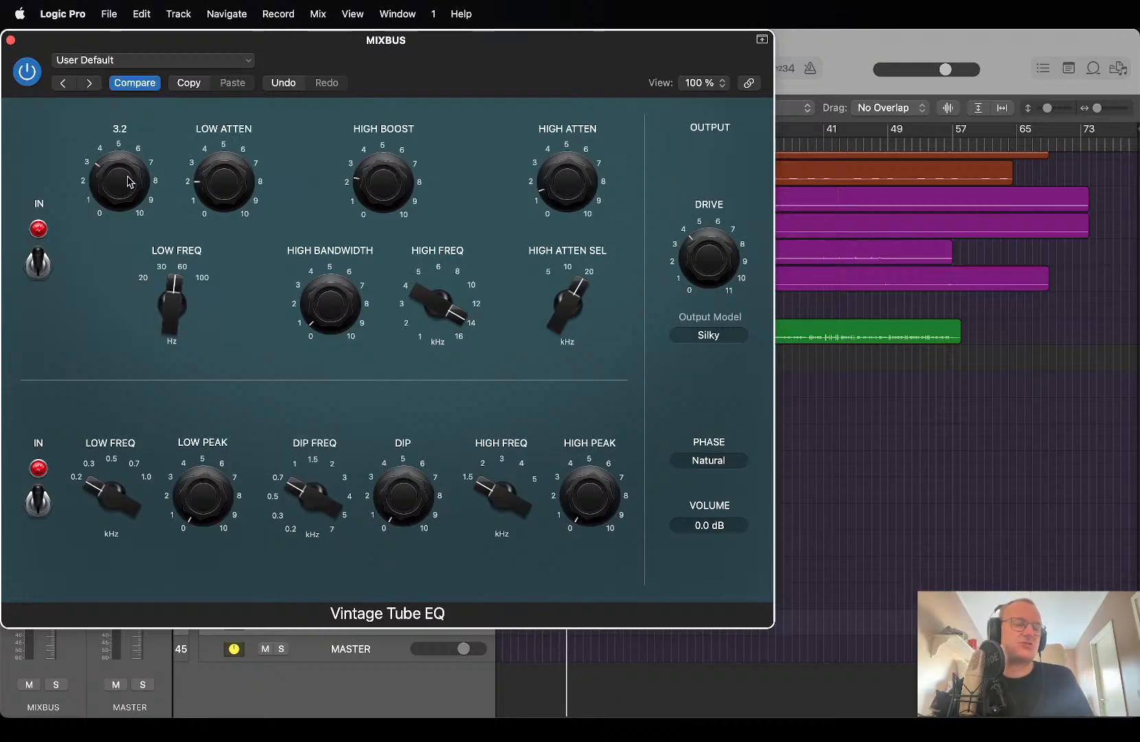
pyautogui.moveTo(128, 177); pyautogui.dragTo(128, 179)
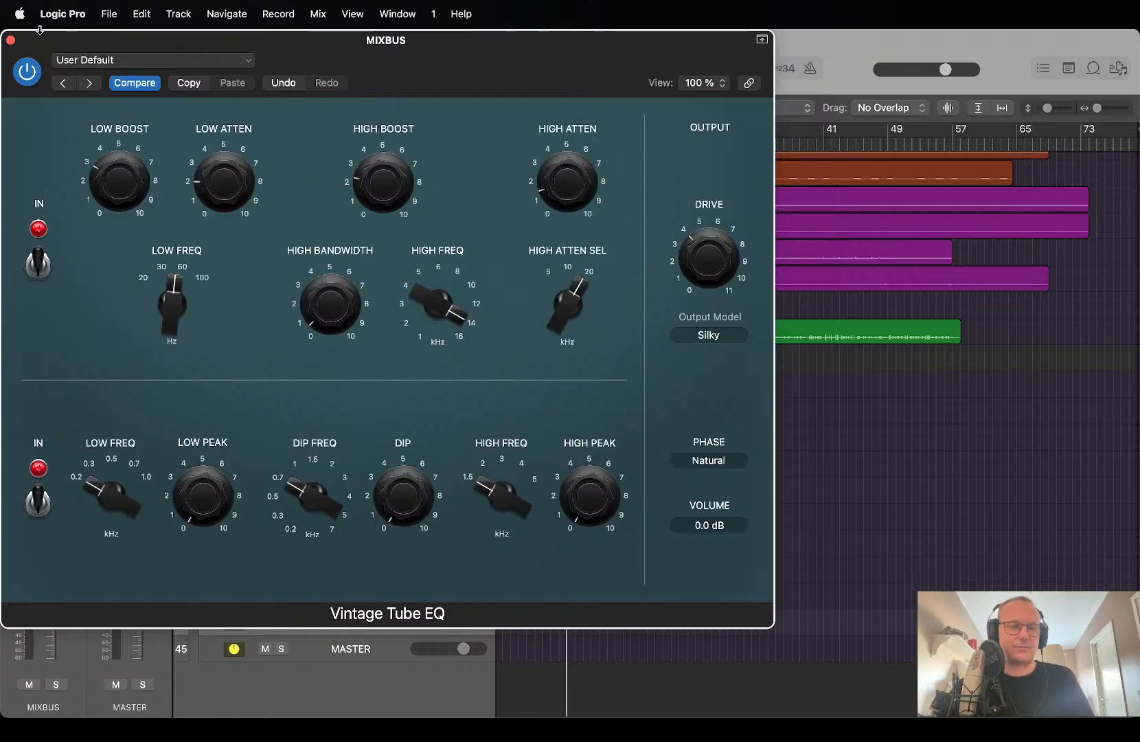
pyautogui.click(10, 41)
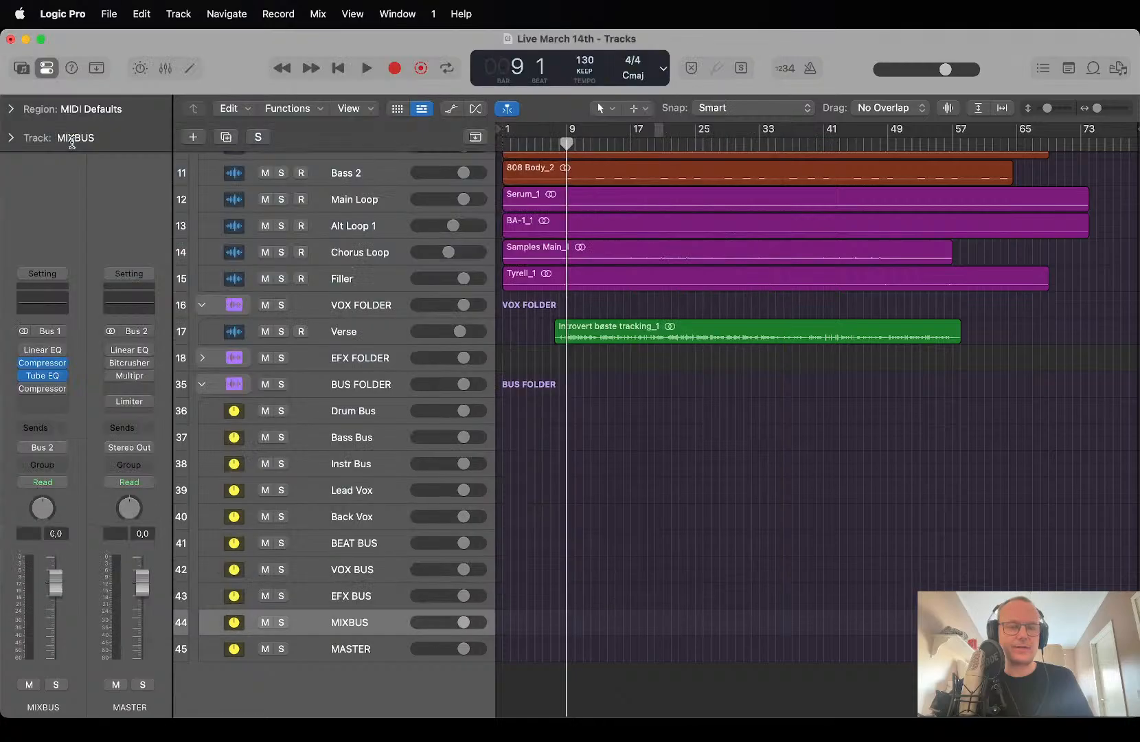
# Play from bar 9 with the MIXBUS Compressor and Tube EQ bypassed and lower the VOX BUS volume to -1.5 dB.
pyautogui.moveTo(22, 380)
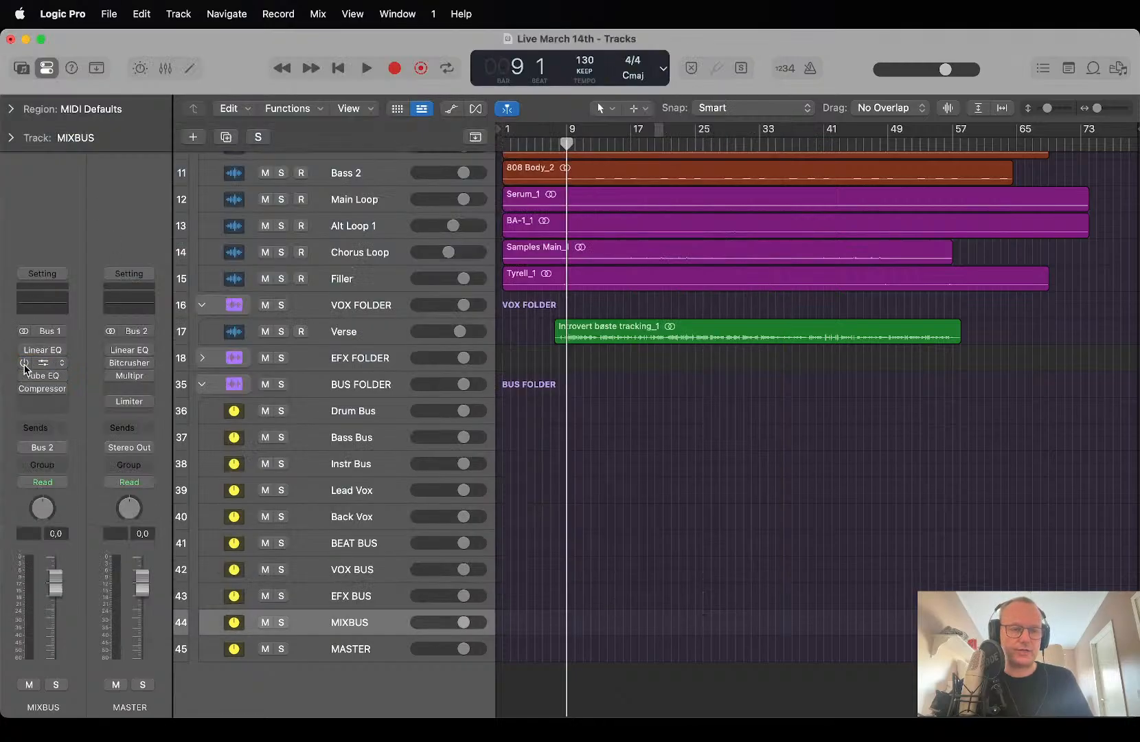
pyautogui.press('space')
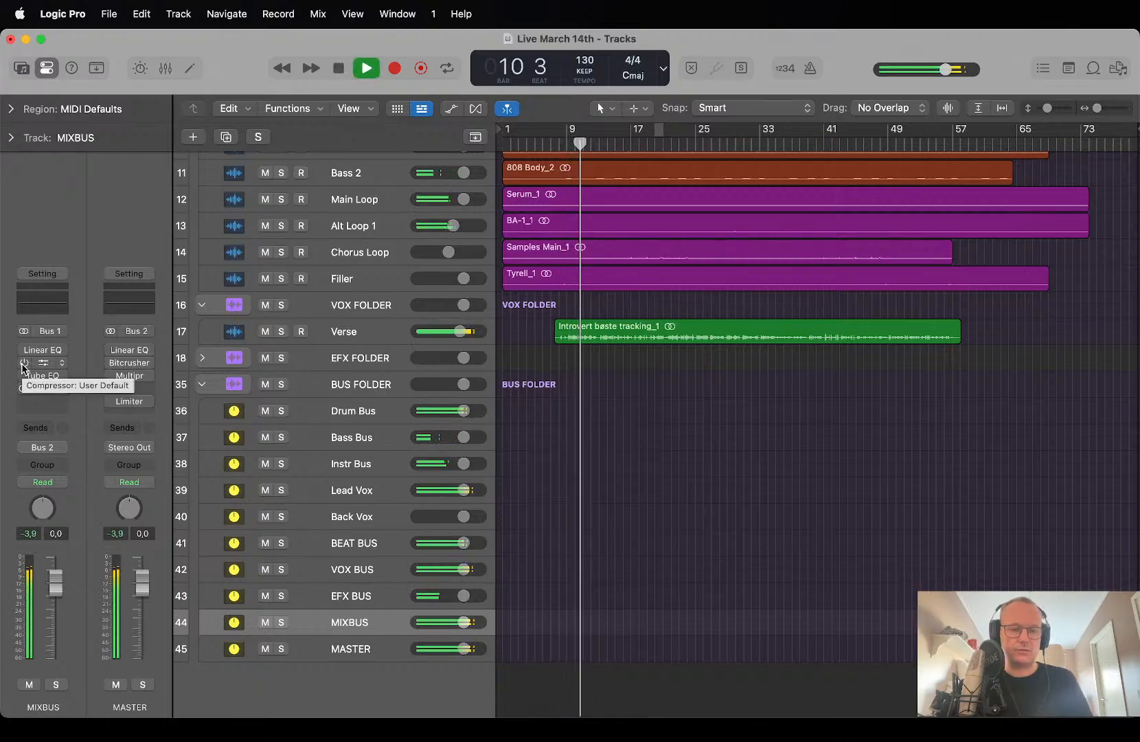
pyautogui.moveTo(464, 570); pyautogui.dragTo(462, 569)
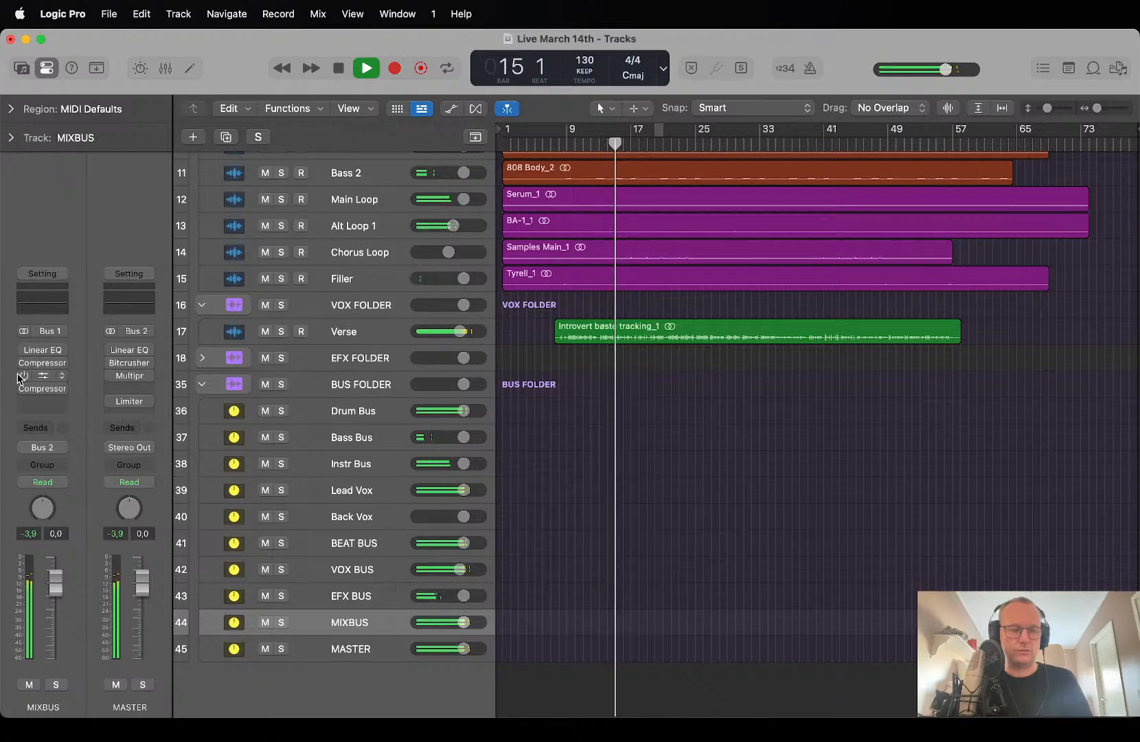
# Re-enable the MIXBUS Compressor and Tube EQ, compare the processed sound during playback and stop the mix.
pyautogui.moveTo(23, 376); pyautogui.dragTo(20, 363)
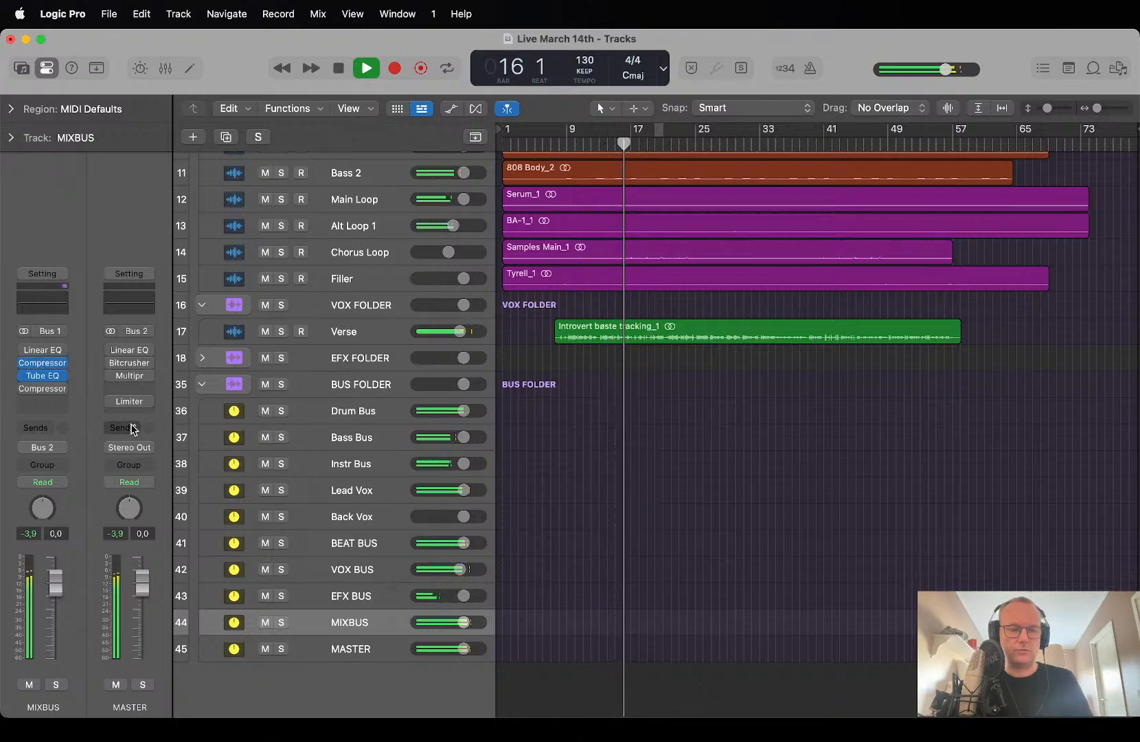
pyautogui.moveTo(24, 366)
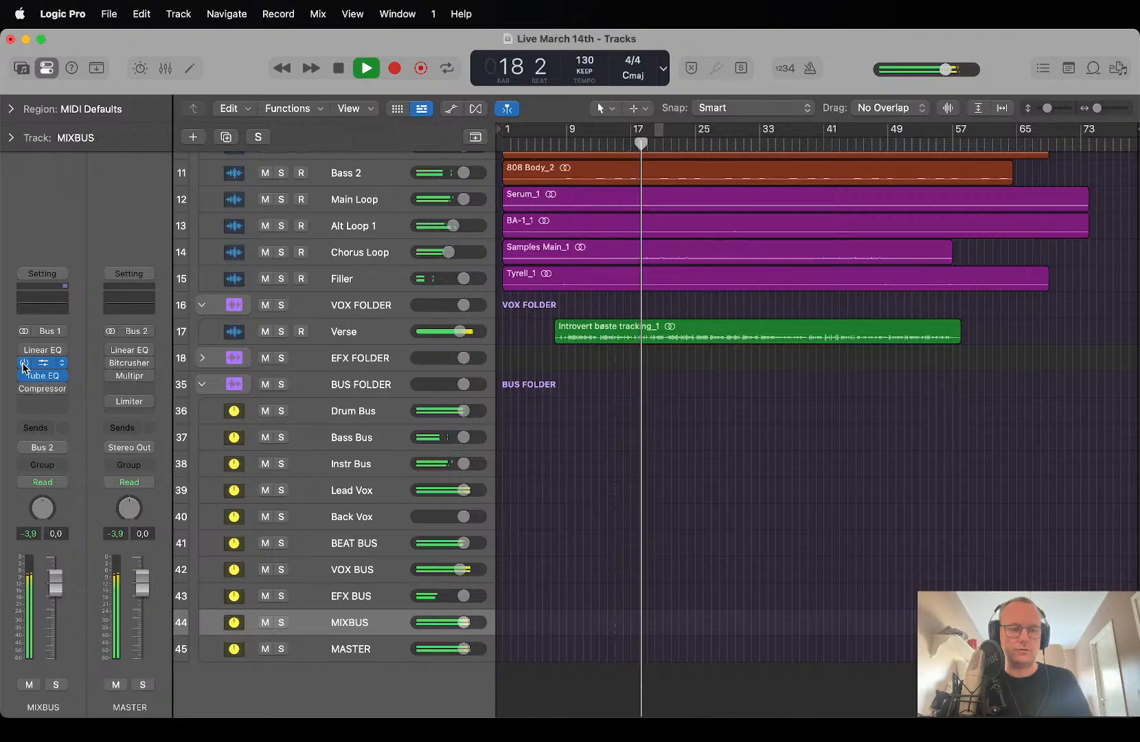
pyautogui.moveTo(24, 364)
pyautogui.mouseDown()
pyautogui.moveTo(22, 380)
pyautogui.moveTo(24, 365)
pyautogui.mouseUp()
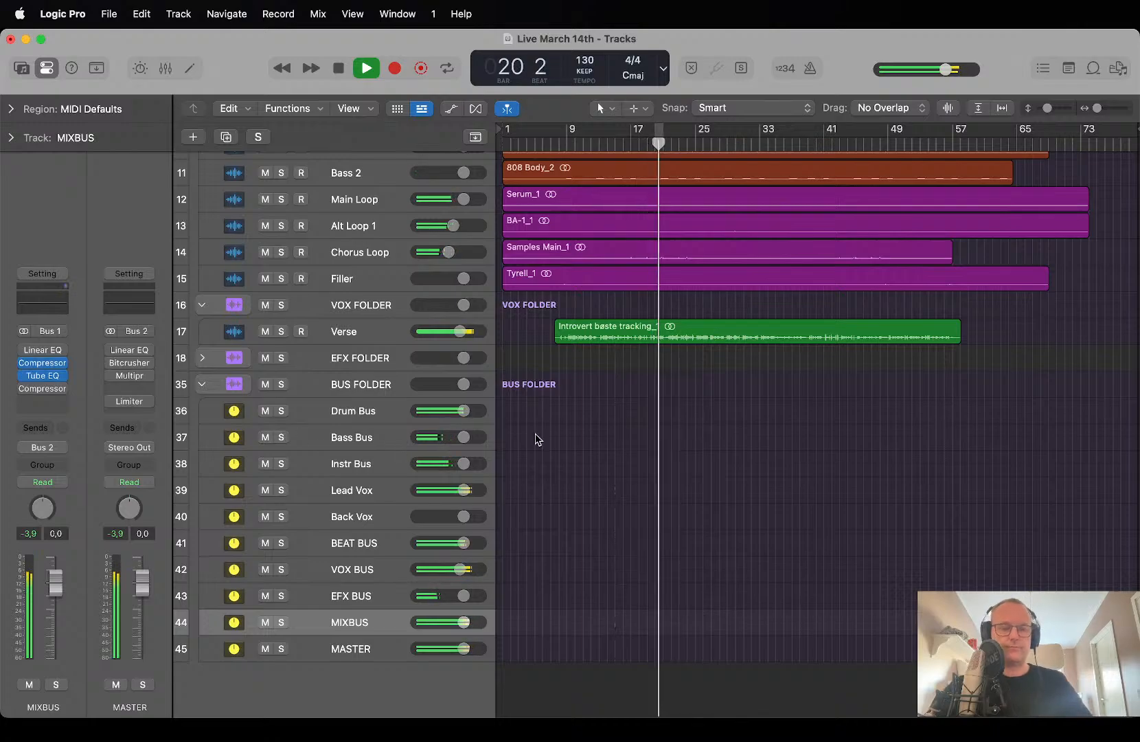
pyautogui.press('space')
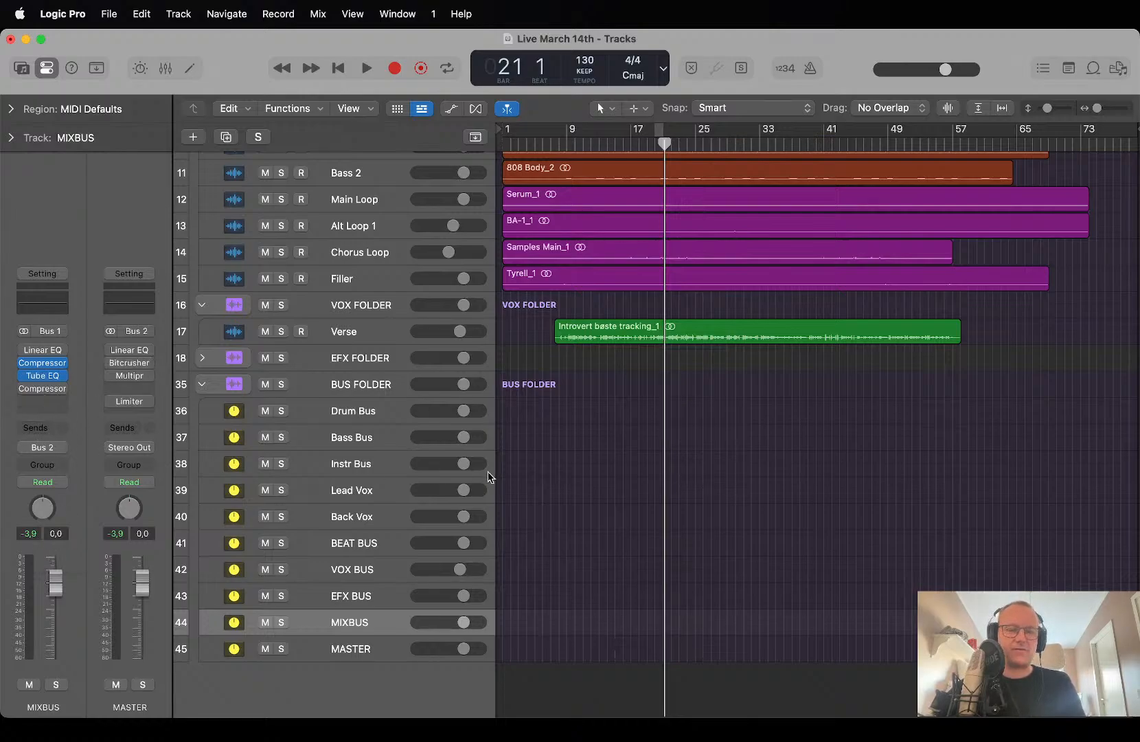
# Review the mixer's channel strips from the drum folder to the master, hide the mixer and switch away from the project.
pyautogui.press('x')
pyautogui.hscroll(-10, 357, 536)
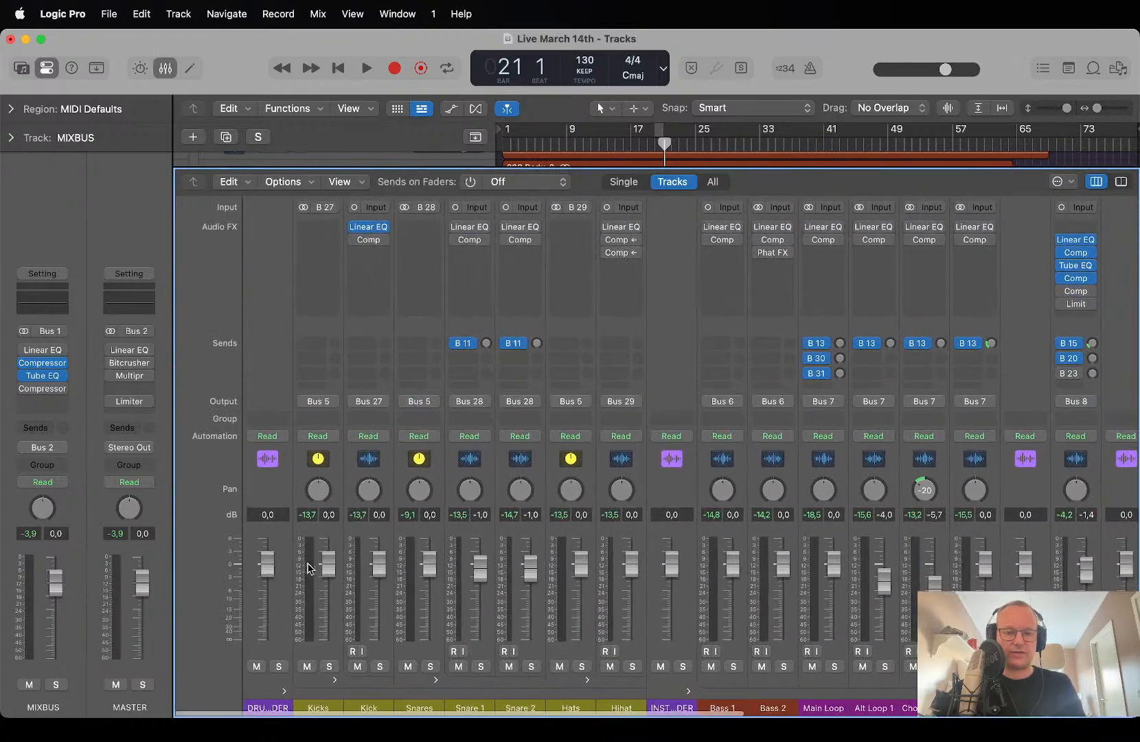
pyautogui.hscroll(15, 342, 546)
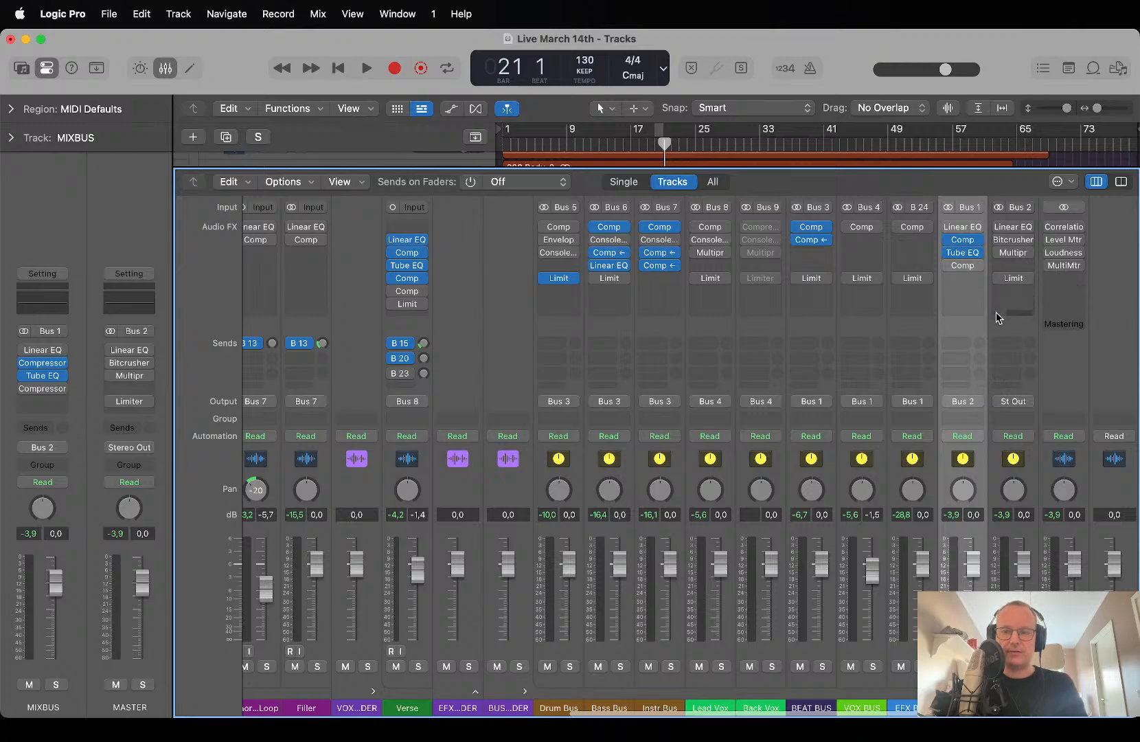
pyautogui.press('x')
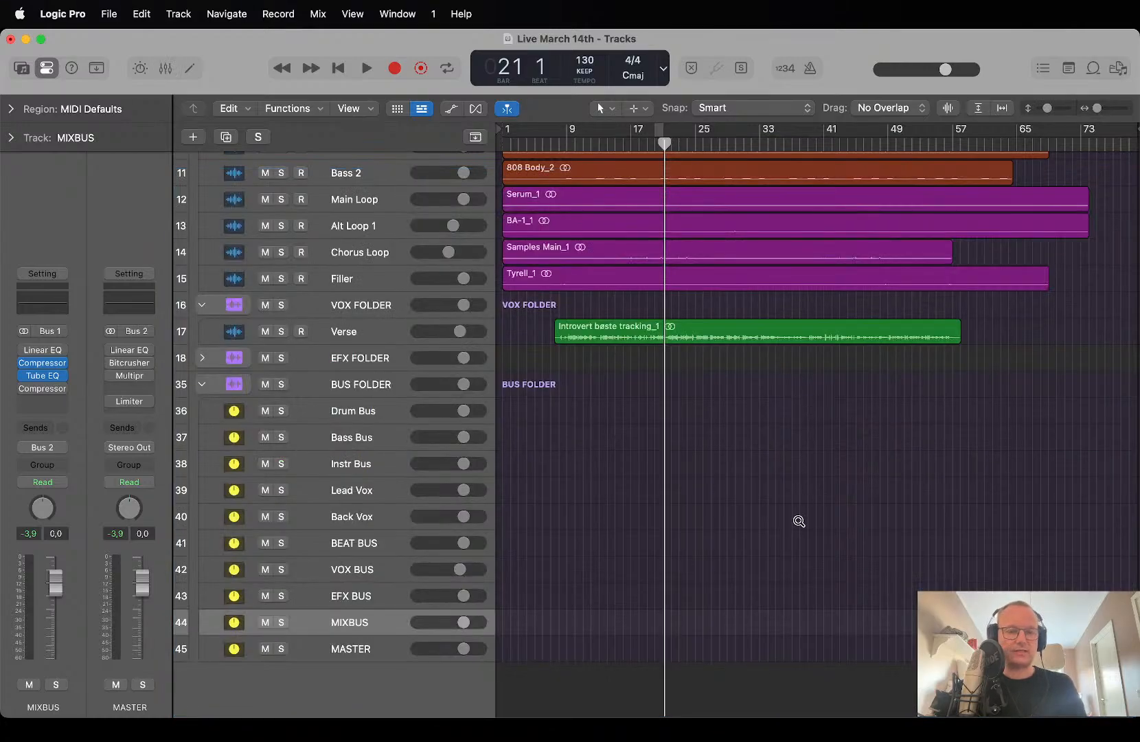
pyautogui.scroll(1, 799, 521)
pyautogui.press('super+Tab')
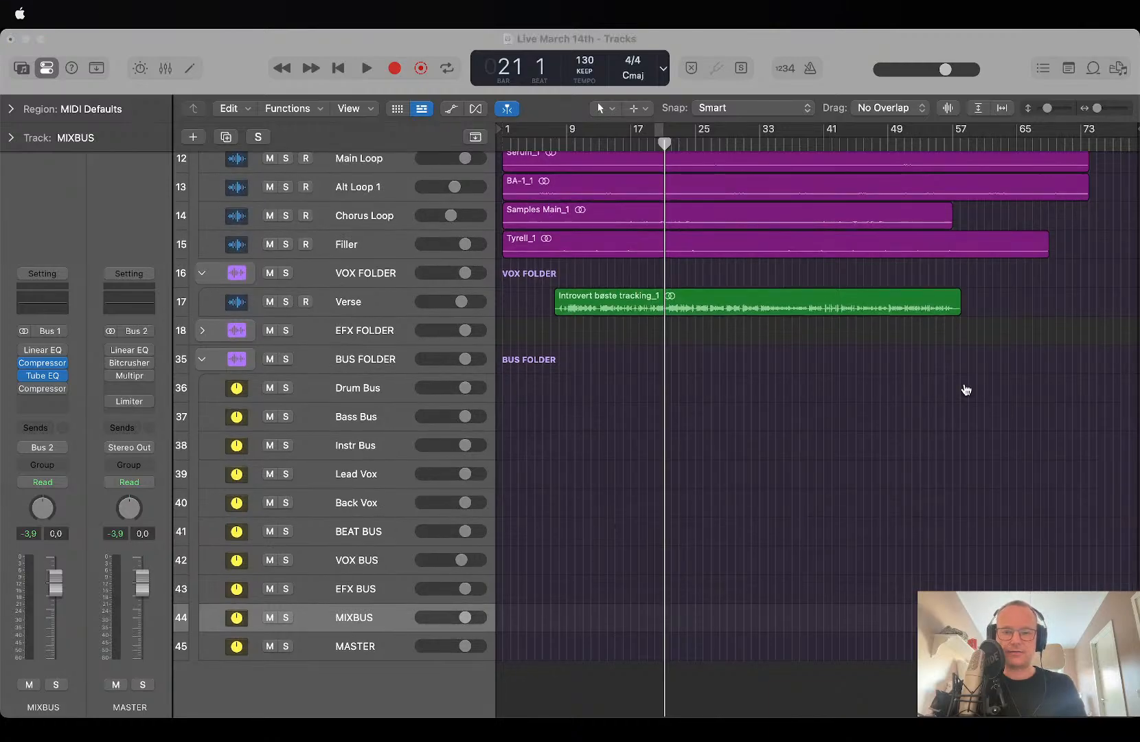
# Switch back to Logic Pro, select the Verse track with its waveform enlarged and place the playhead at bar 8.
pyautogui.press('super+Tab')
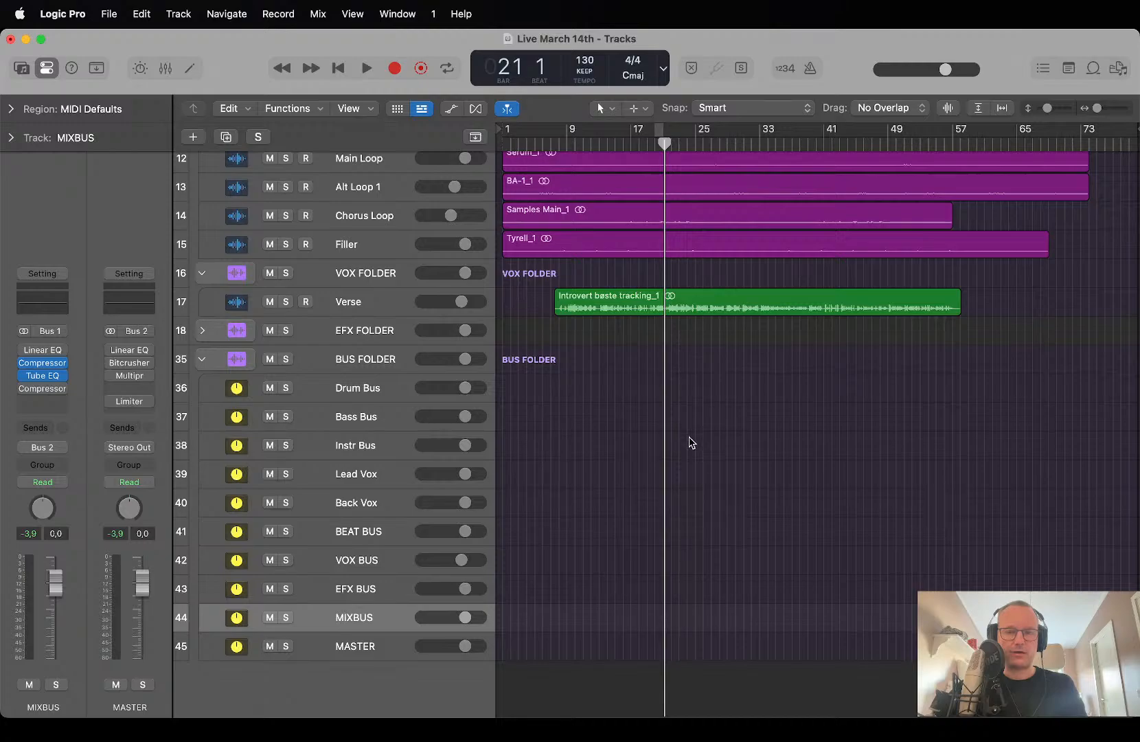
pyautogui.click(405, 300)
pyautogui.scroll(3, 636, 293)
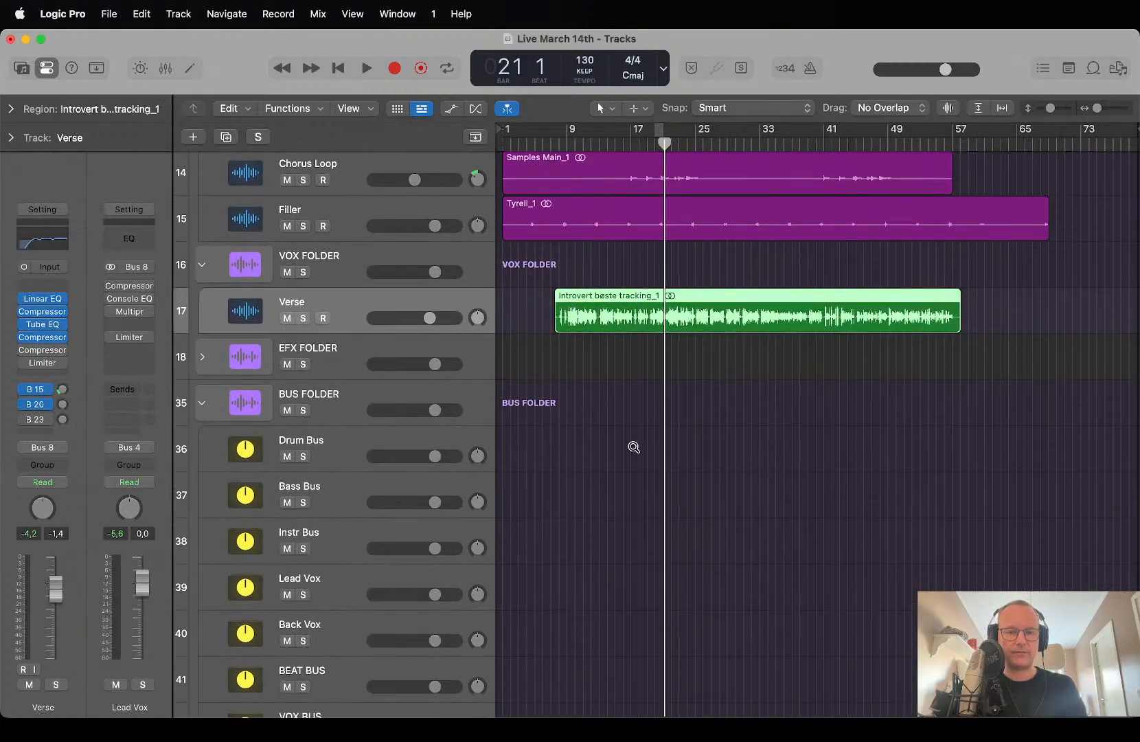
pyautogui.scroll(6, 634, 448)
pyautogui.scroll(8, 633, 450)
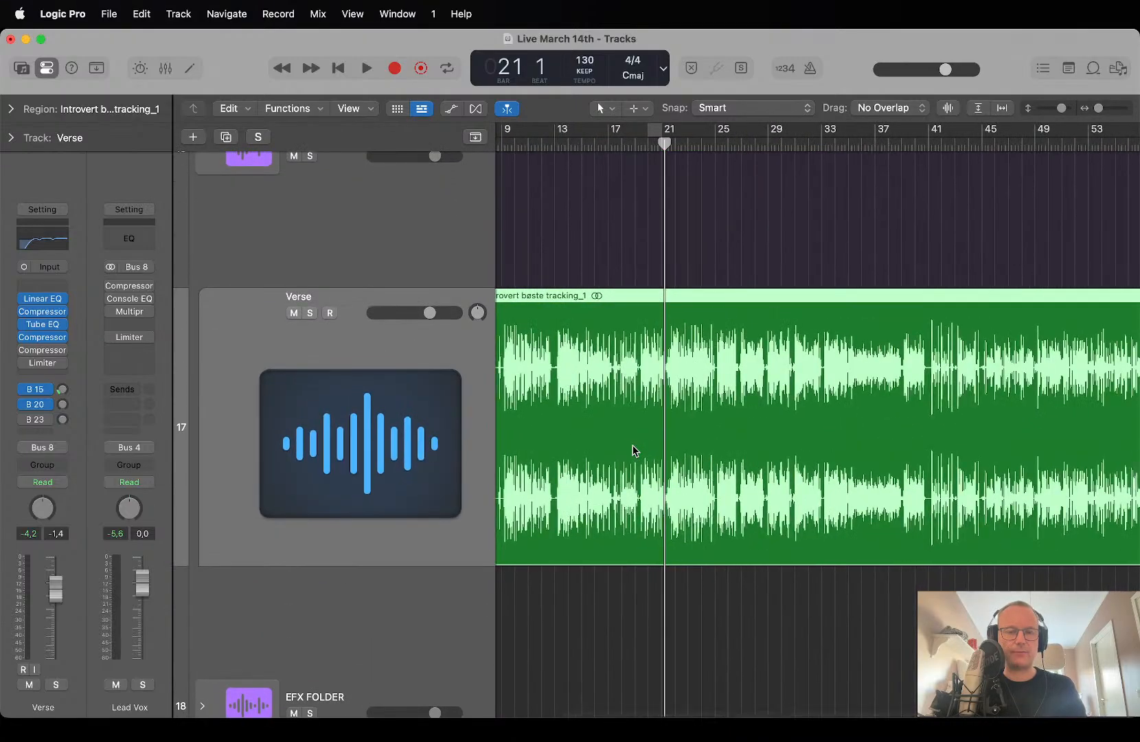
pyautogui.moveTo(577, 137); pyautogui.dragTo(561, 145)
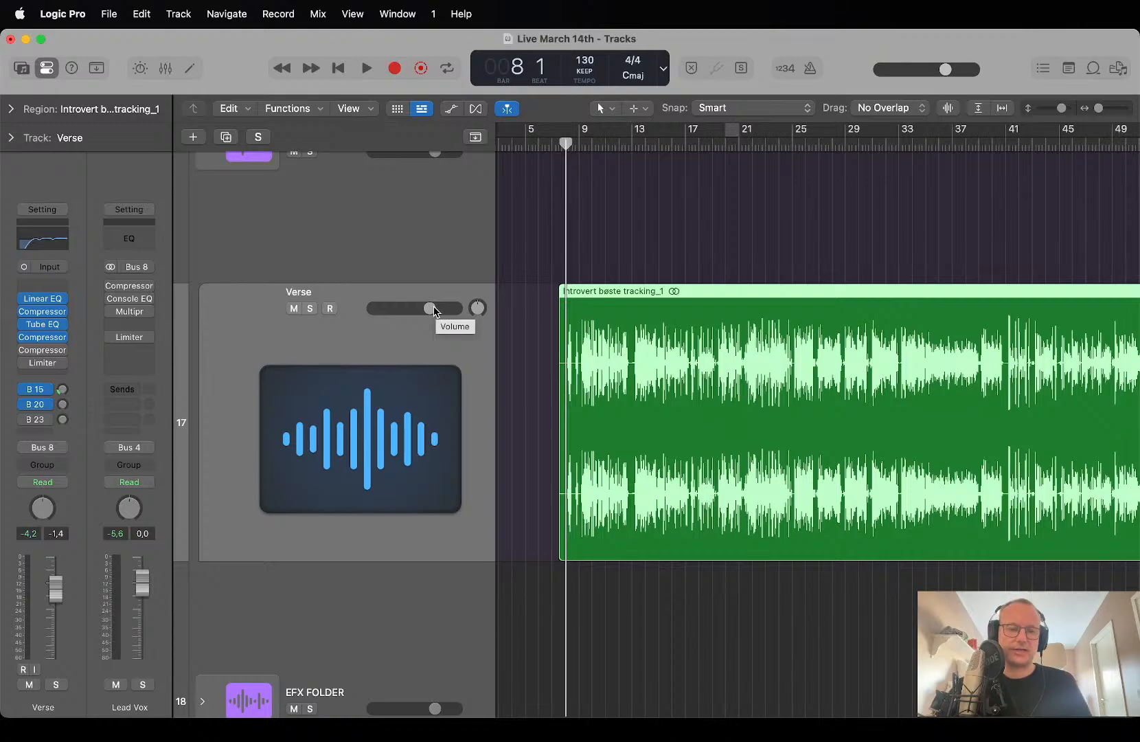
# Look over the instrument and vocal folder tracks with automation briefly shown, ending on an enlarged view of the Verse waveform.
pyautogui.press('z')
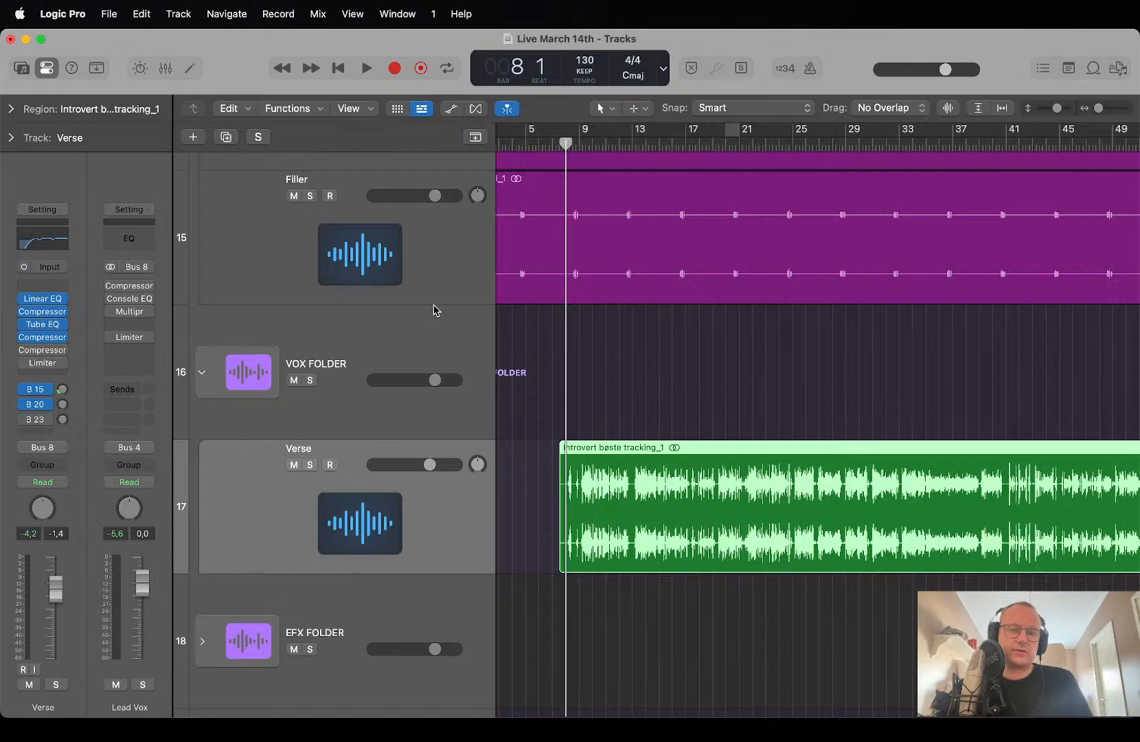
pyautogui.scroll(-3, 558, 344)
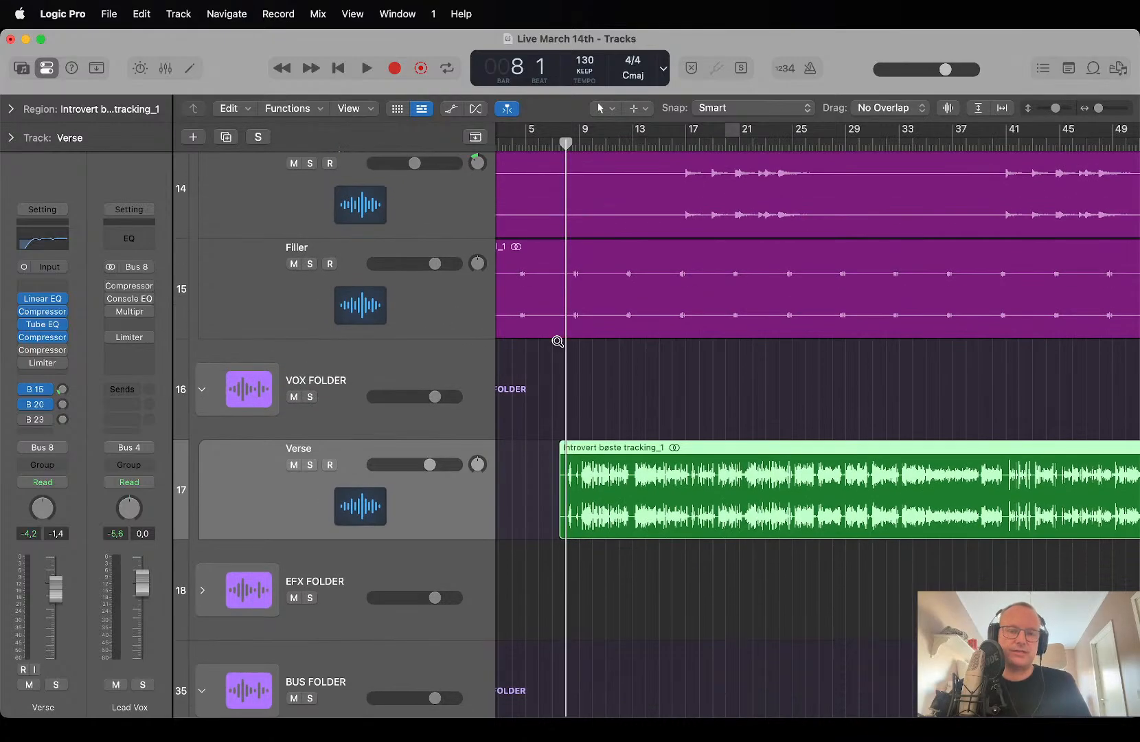
pyautogui.scroll(-2, 557, 341)
pyautogui.scroll(3, 557, 342)
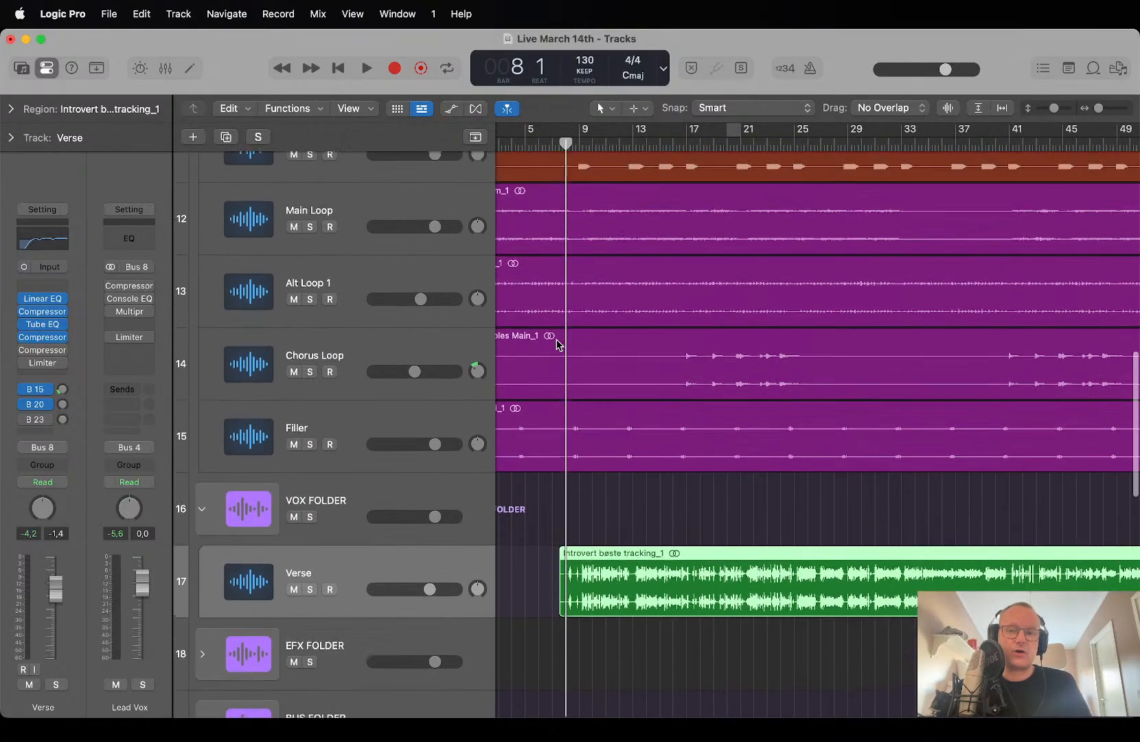
pyautogui.scroll(3, 600, 357)
pyautogui.hscroll(-1, 600, 358)
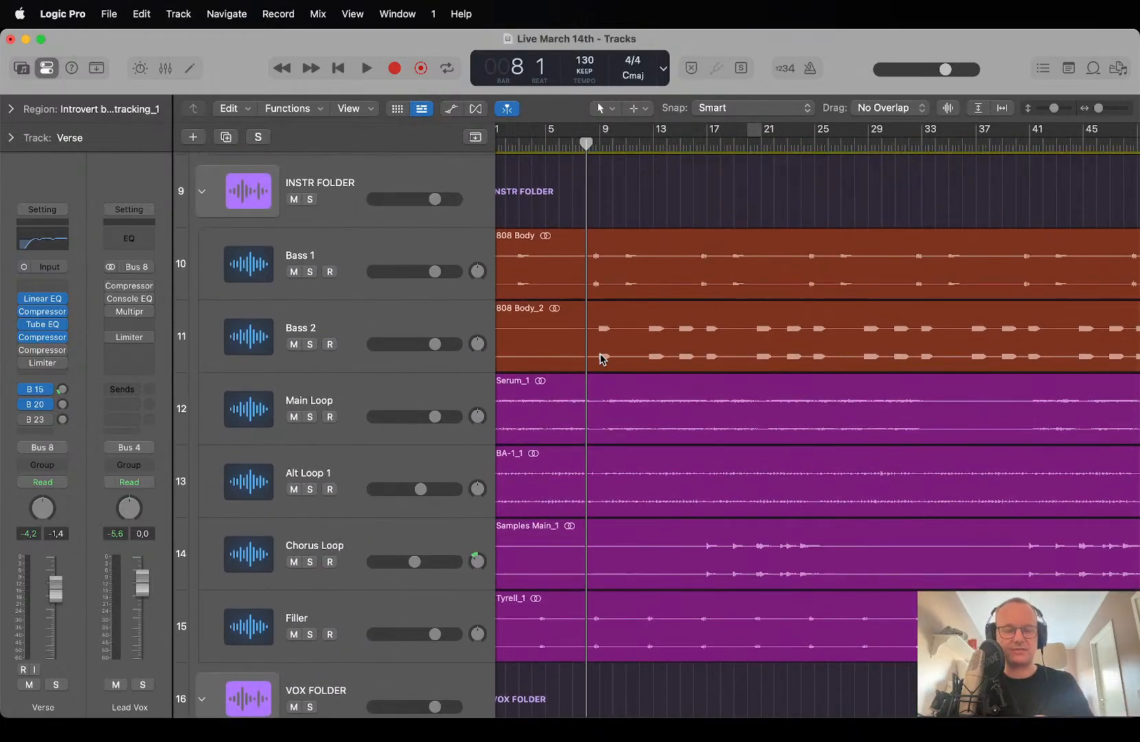
pyautogui.press('a')
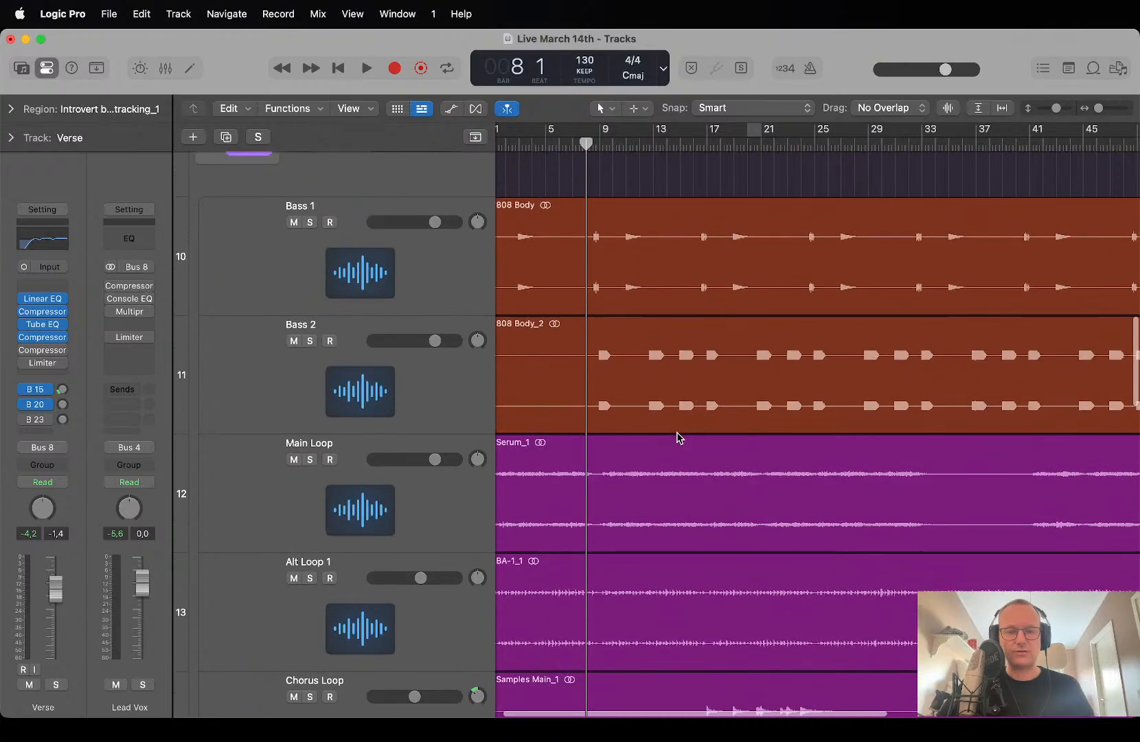
pyautogui.scroll(-10, 676, 433)
pyautogui.scroll(10, 676, 432)
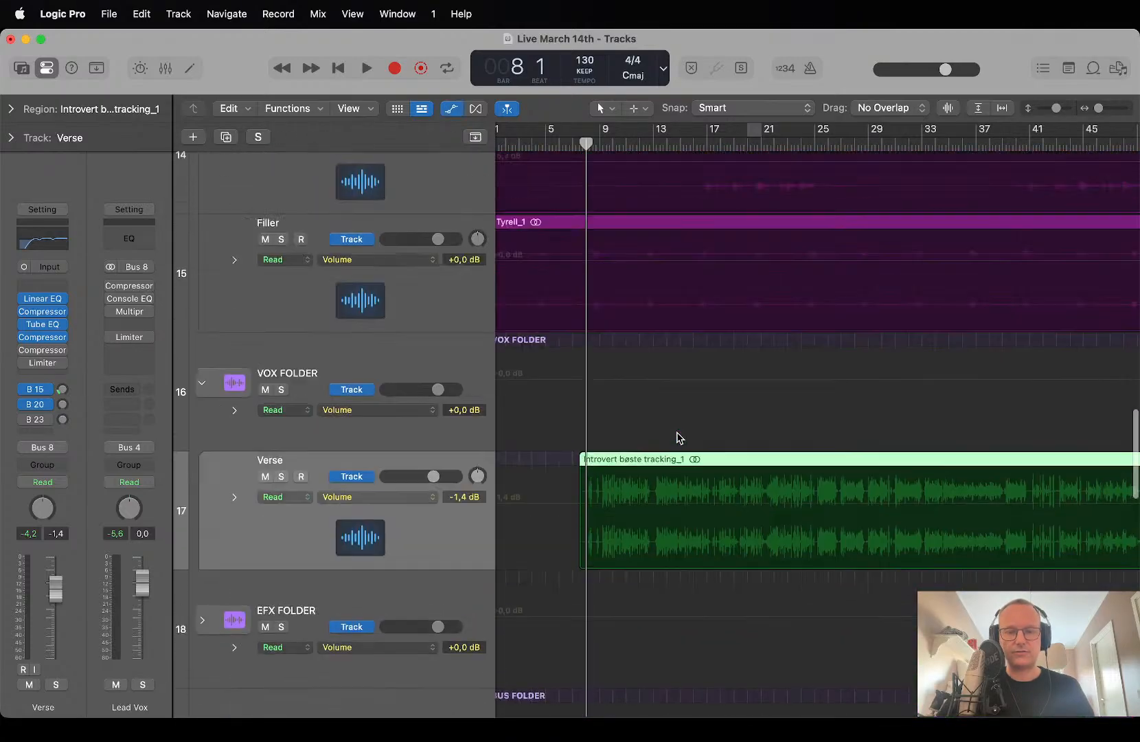
pyautogui.press('a')
pyautogui.scroll(-8, 678, 438)
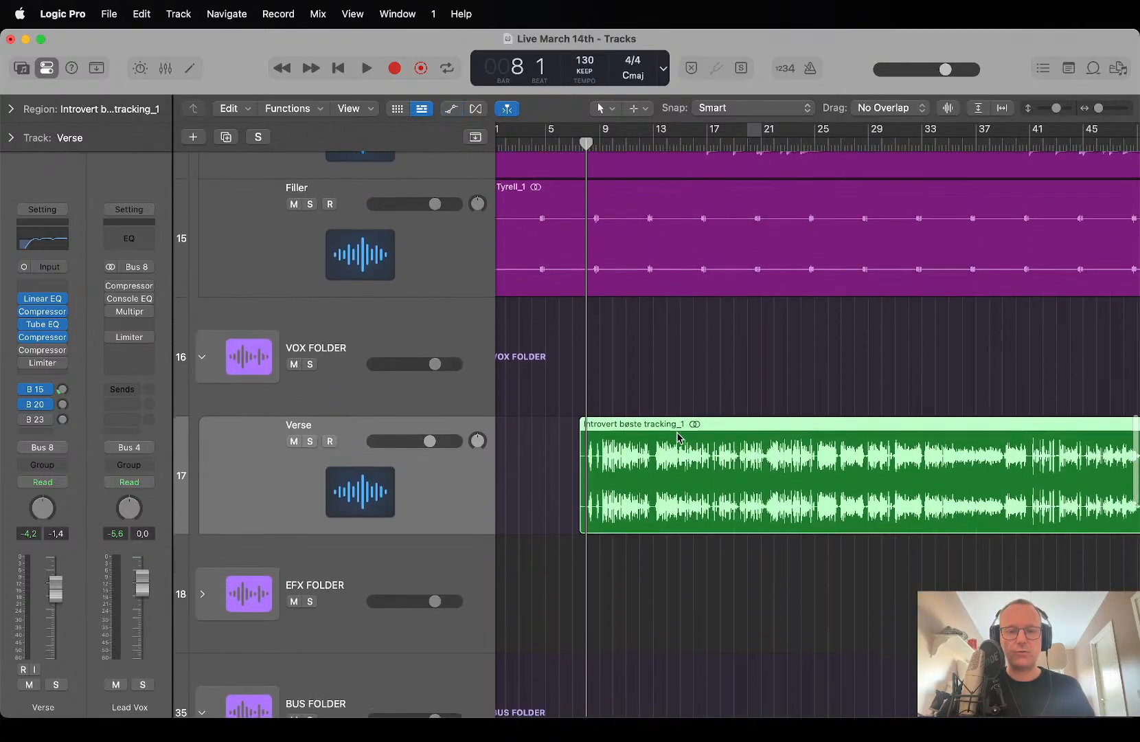
pyautogui.scroll(5, 677, 437)
pyautogui.scroll(-3, 679, 436)
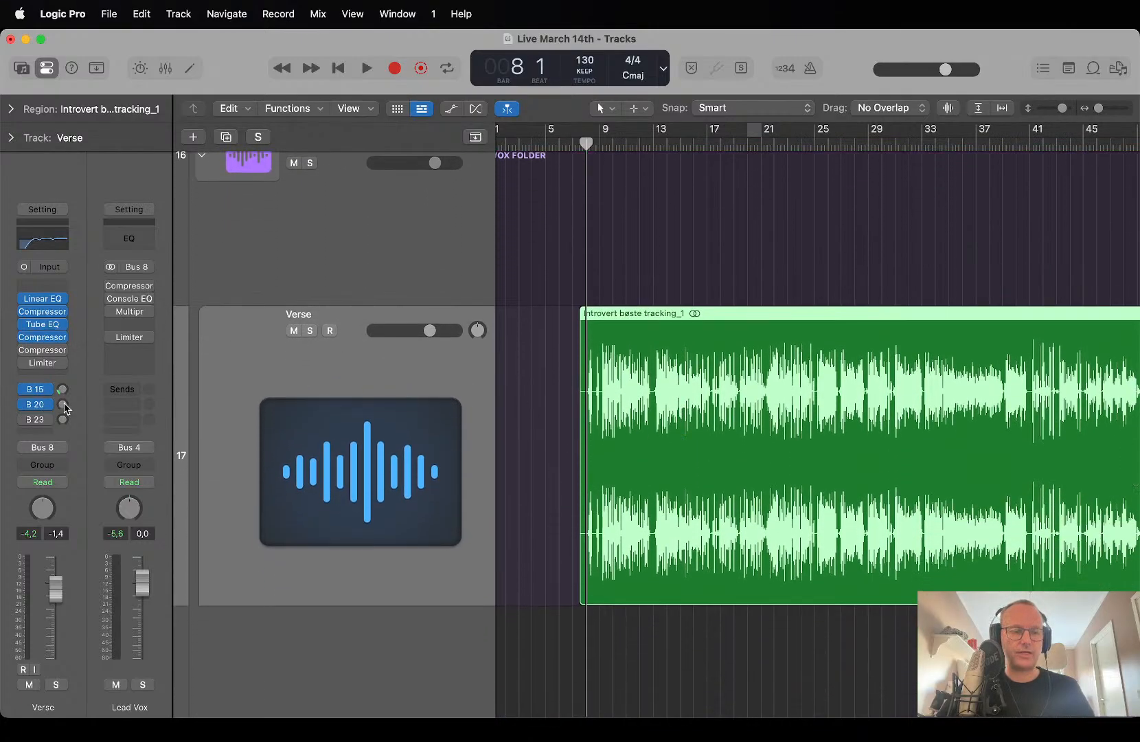
# Raise the Verse track's Bus 20 send to about -19.3 dB and open the Vox Throw channel's Compressor switched on.
pyautogui.moveTo(63, 408); pyautogui.dragTo(61, 397)
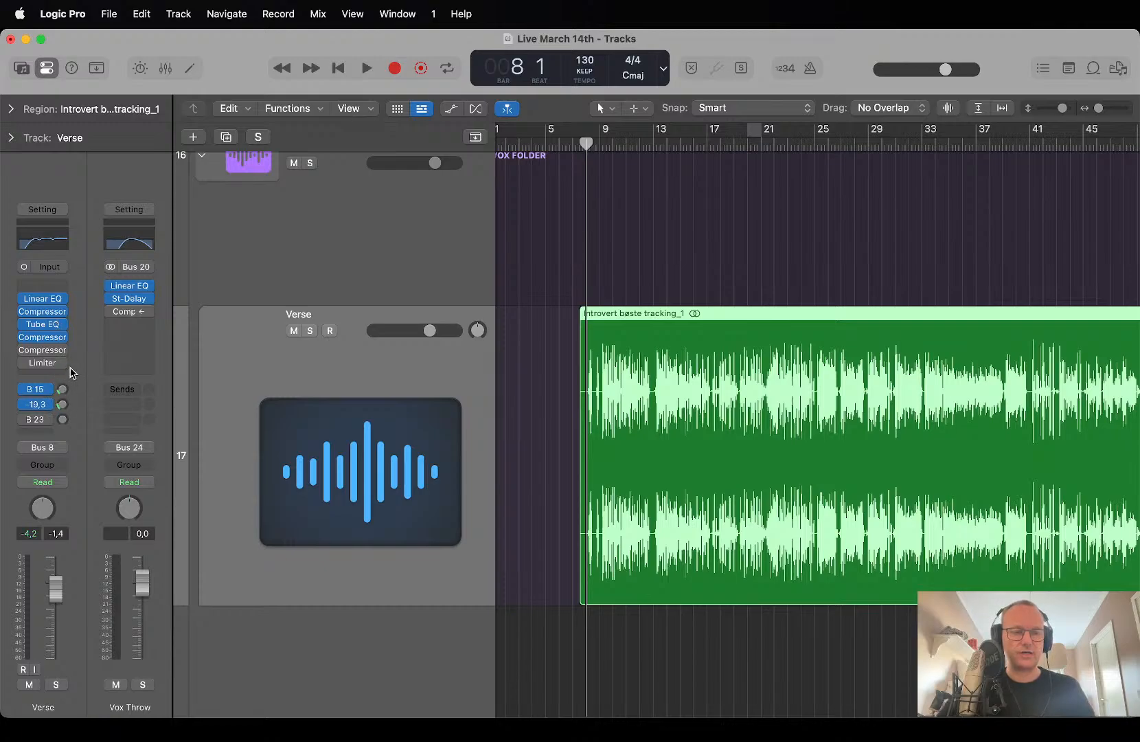
pyautogui.moveTo(73, 373)
pyautogui.mouseDown()
pyautogui.moveTo(77, 405)
pyautogui.moveTo(66, 359)
pyautogui.moveTo(67, 370)
pyautogui.mouseUp()
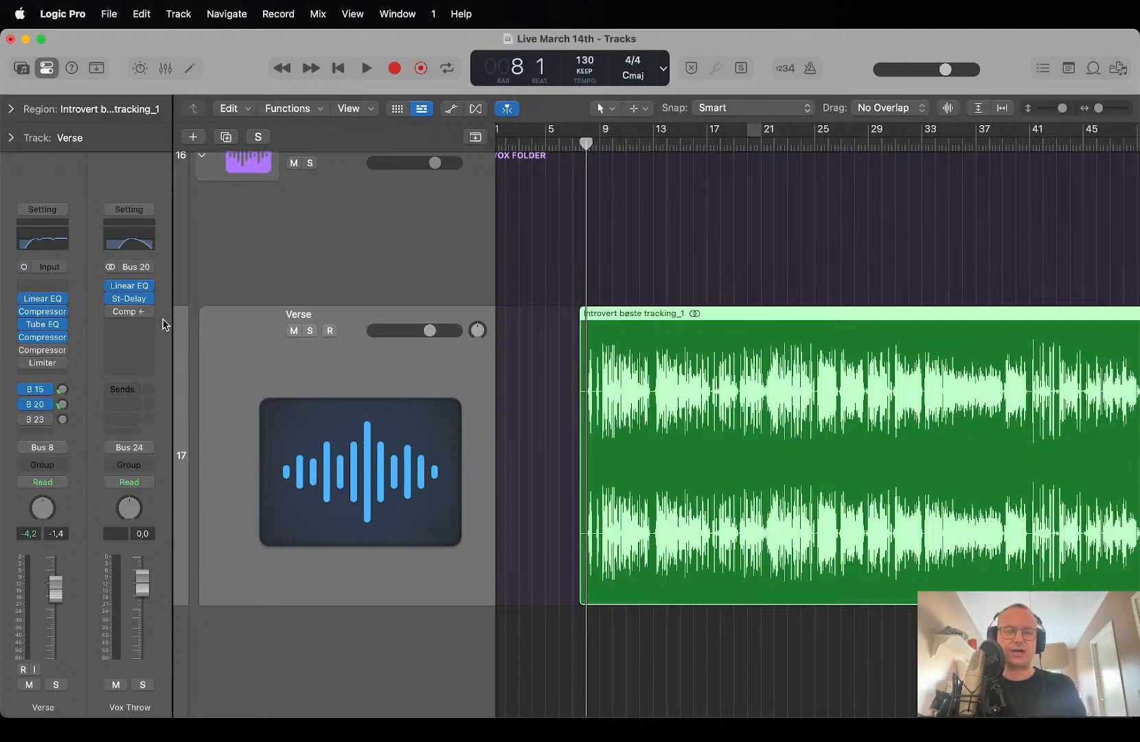
pyautogui.moveTo(141, 316)
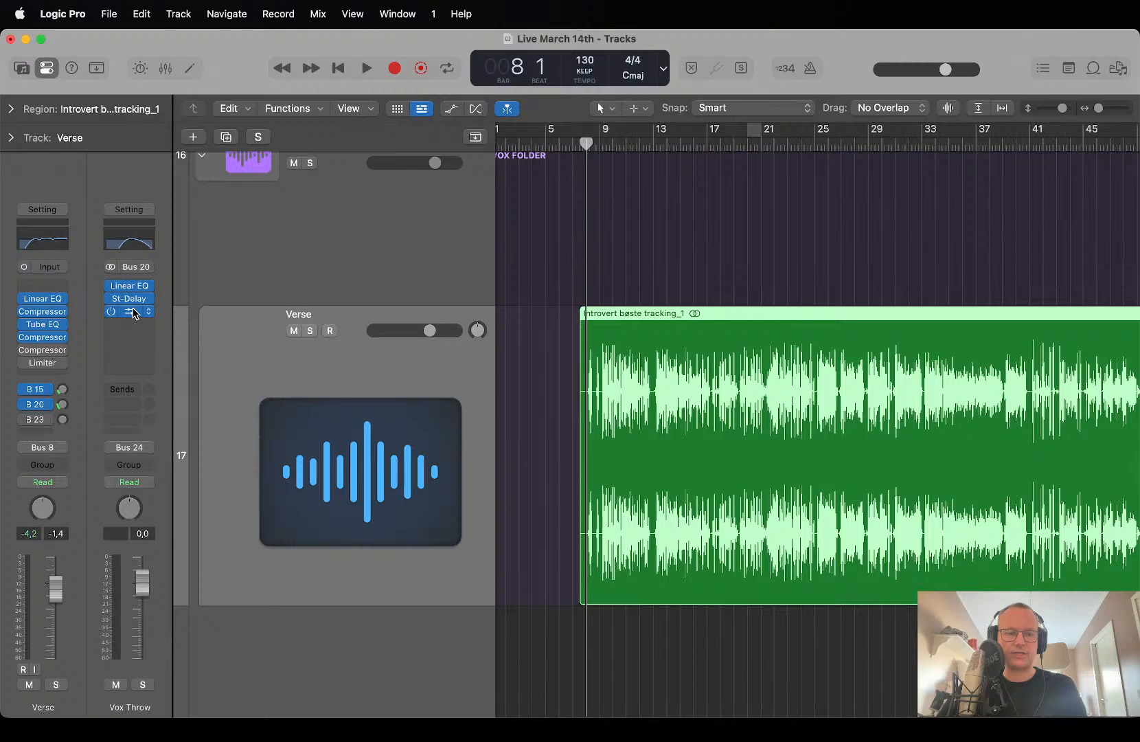
pyautogui.click(134, 314)
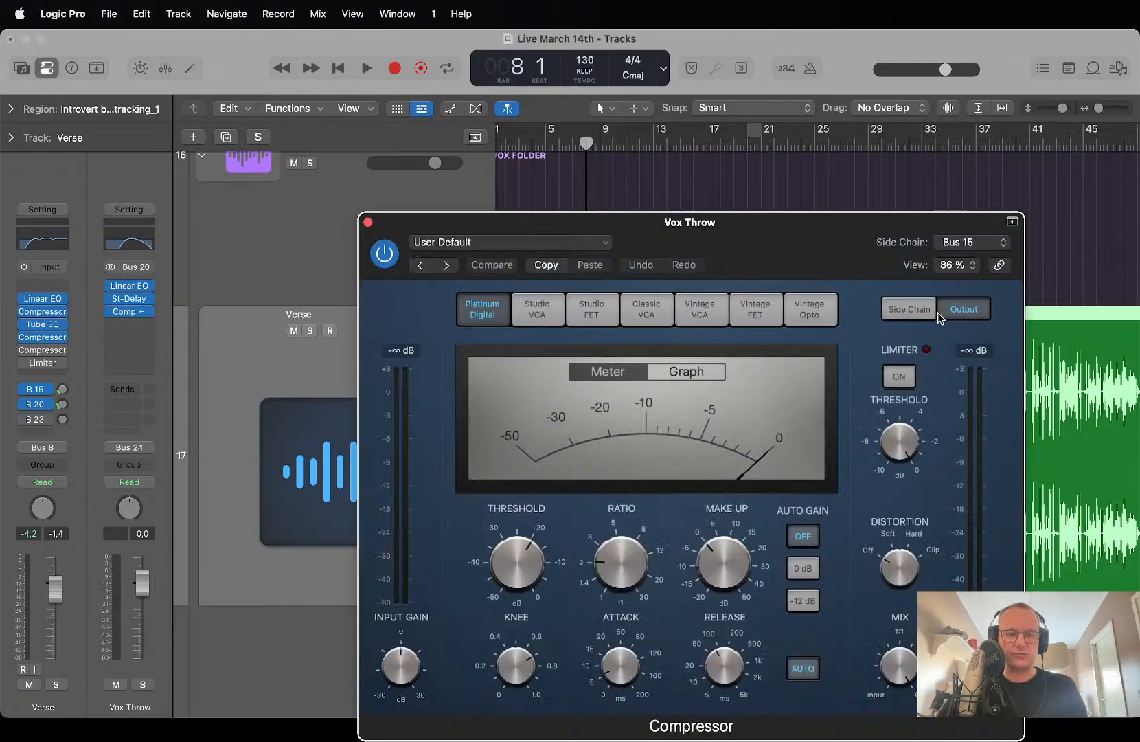
# Set the Vox Throw Compressor's side chain source to the Verse track (Audio 28) and move its window higher.
pyautogui.click(1001, 245)
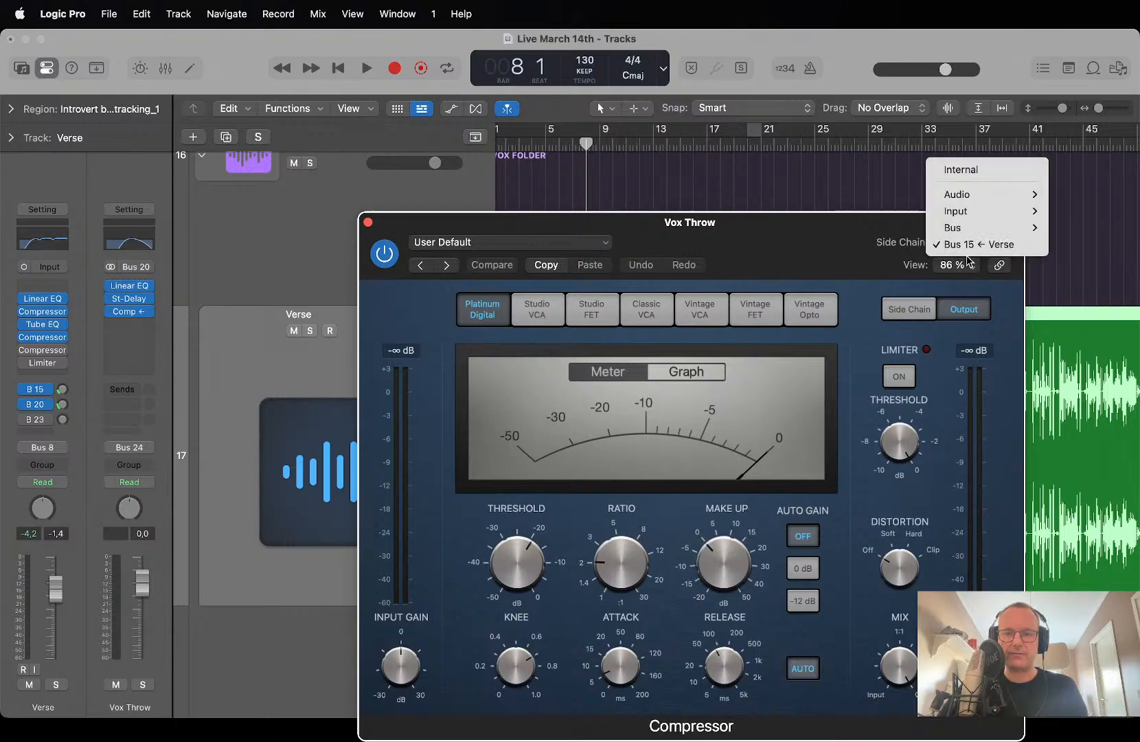
pyautogui.click(935, 248)
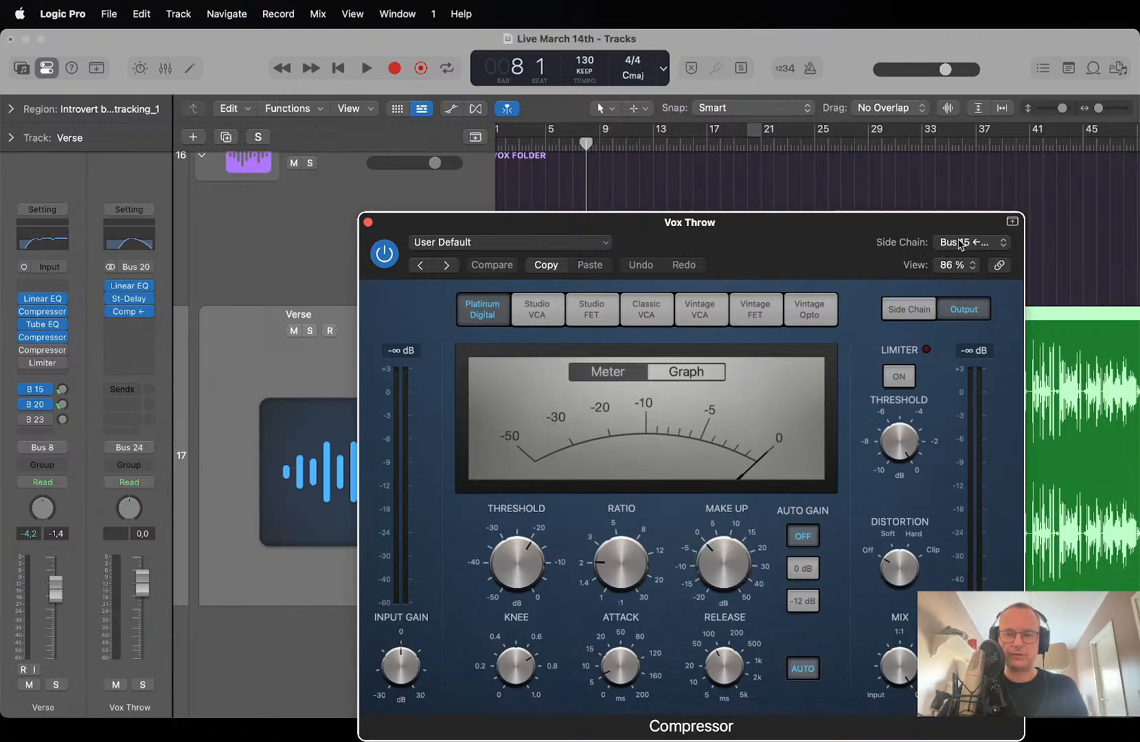
pyautogui.click(960, 243)
pyautogui.moveTo(962, 195)
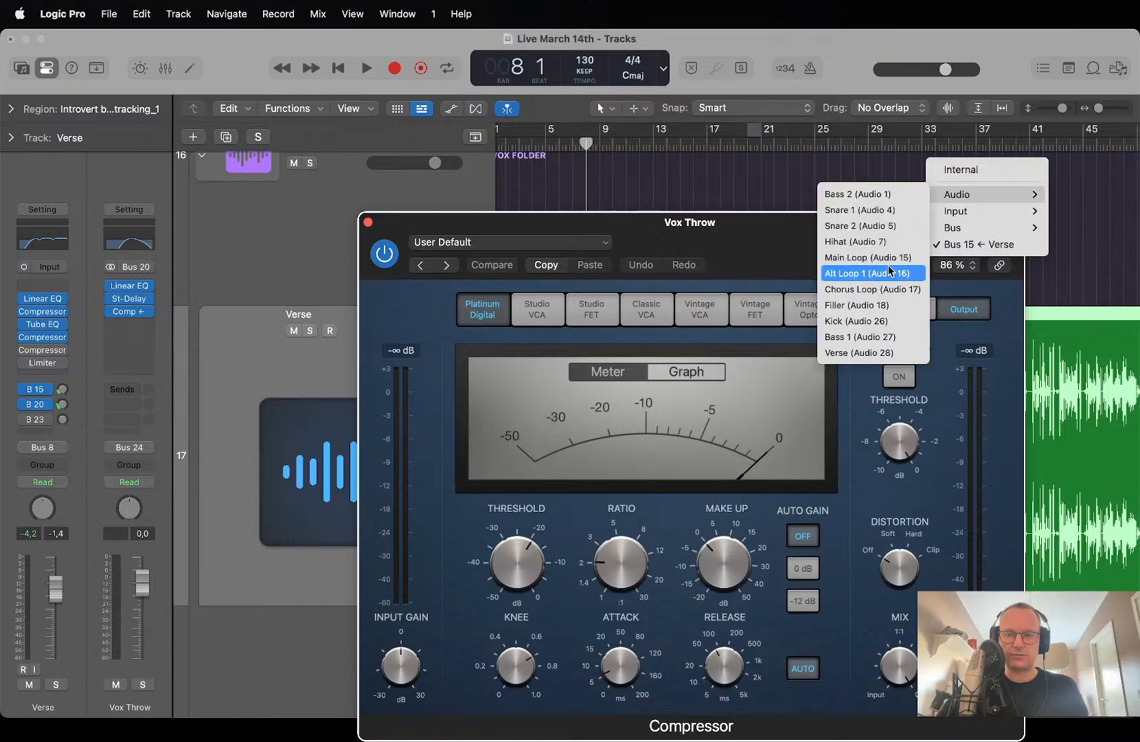
pyautogui.click(876, 352)
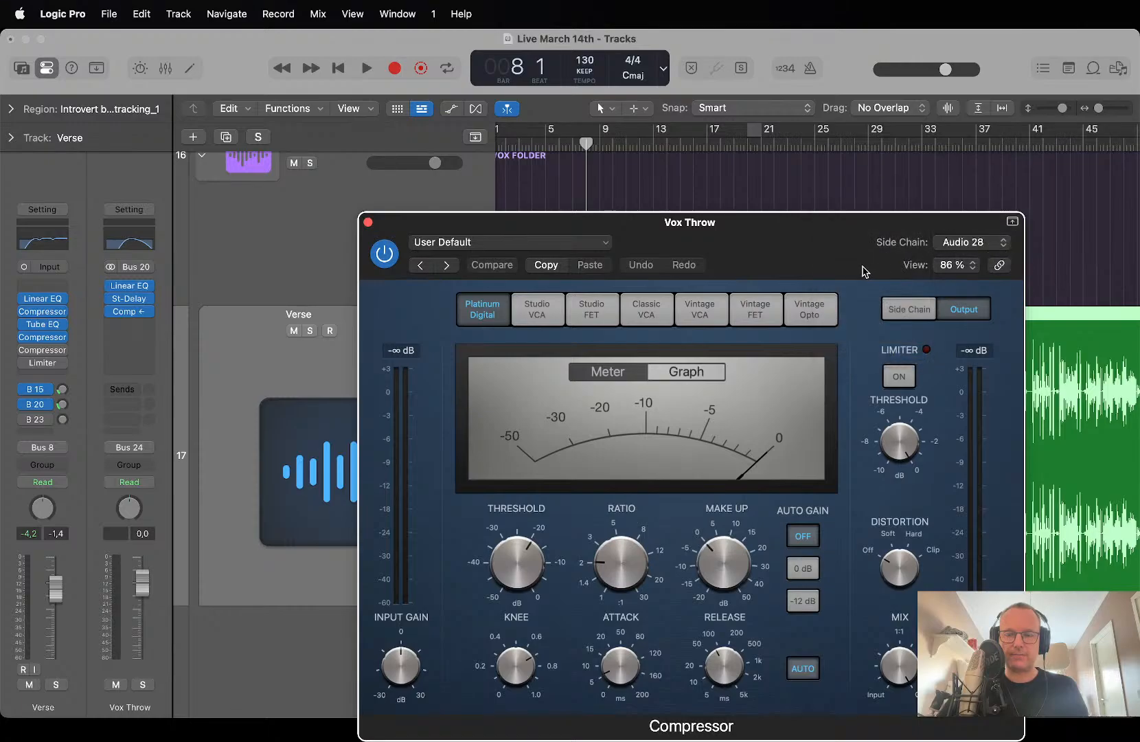
pyautogui.moveTo(850, 266); pyautogui.dragTo(846, 138)
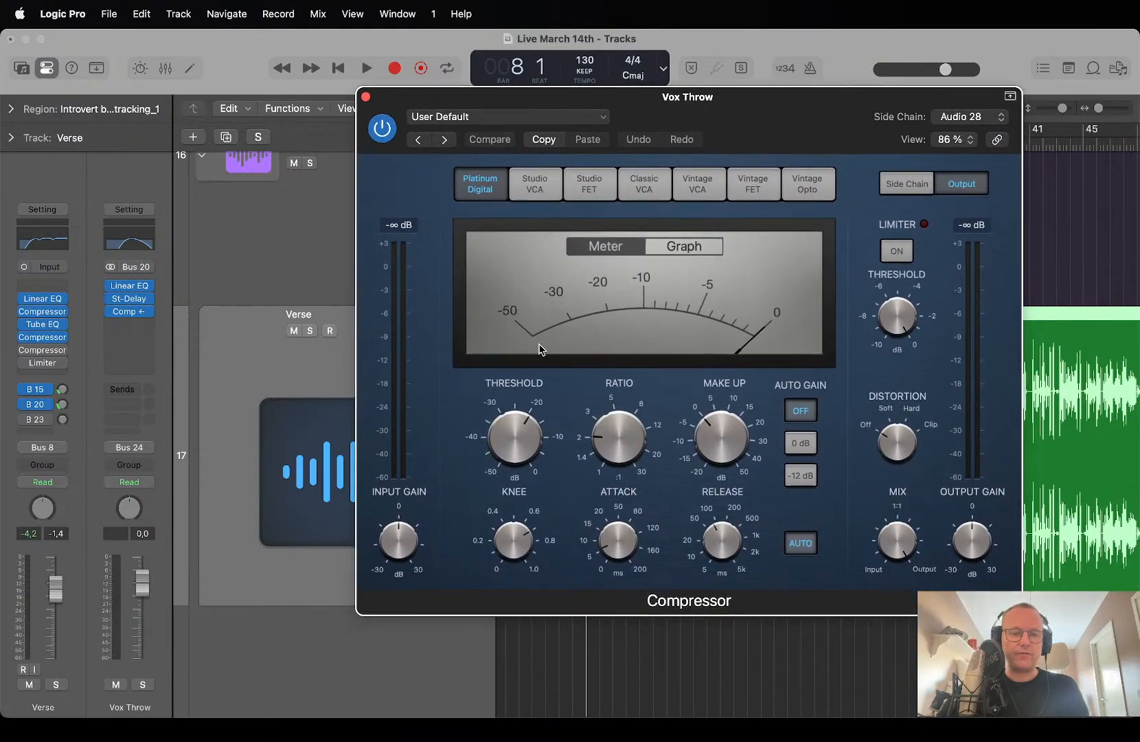
# Play the mix from bar 8, raise the Verse track's Bus 20 send while watching the Vox Throw Compressor, and stop.
pyautogui.moveTo(478, 440)
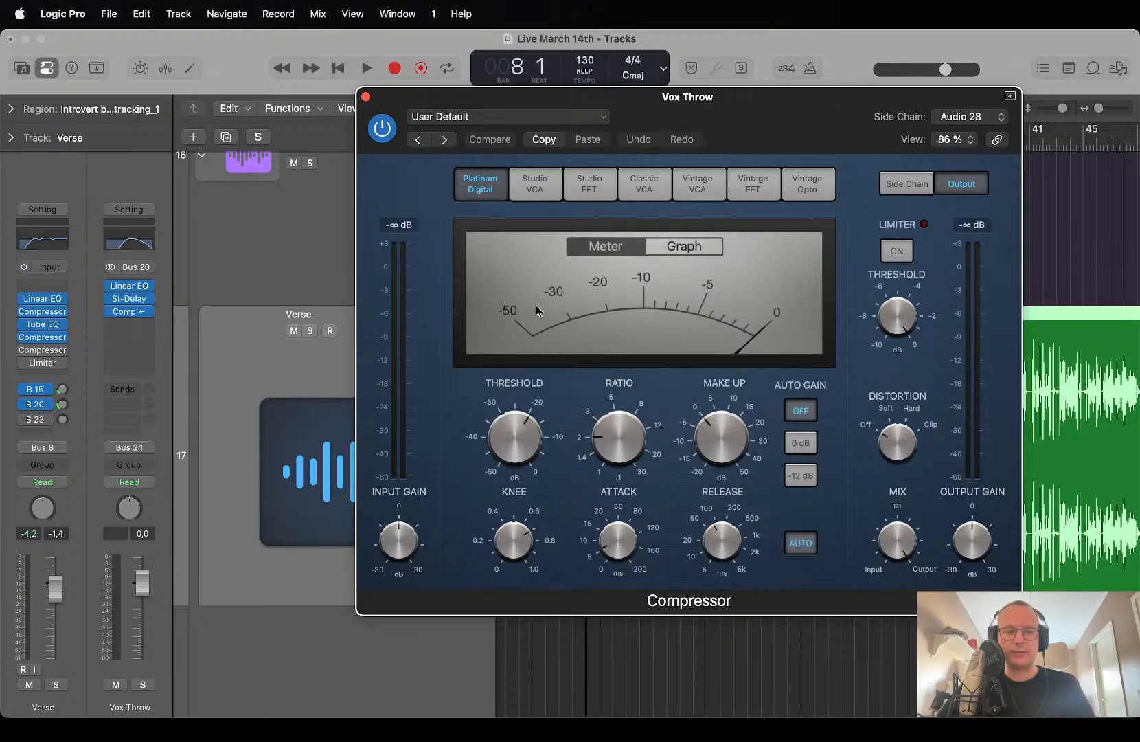
pyautogui.moveTo(561, 443)
pyautogui.press('space')
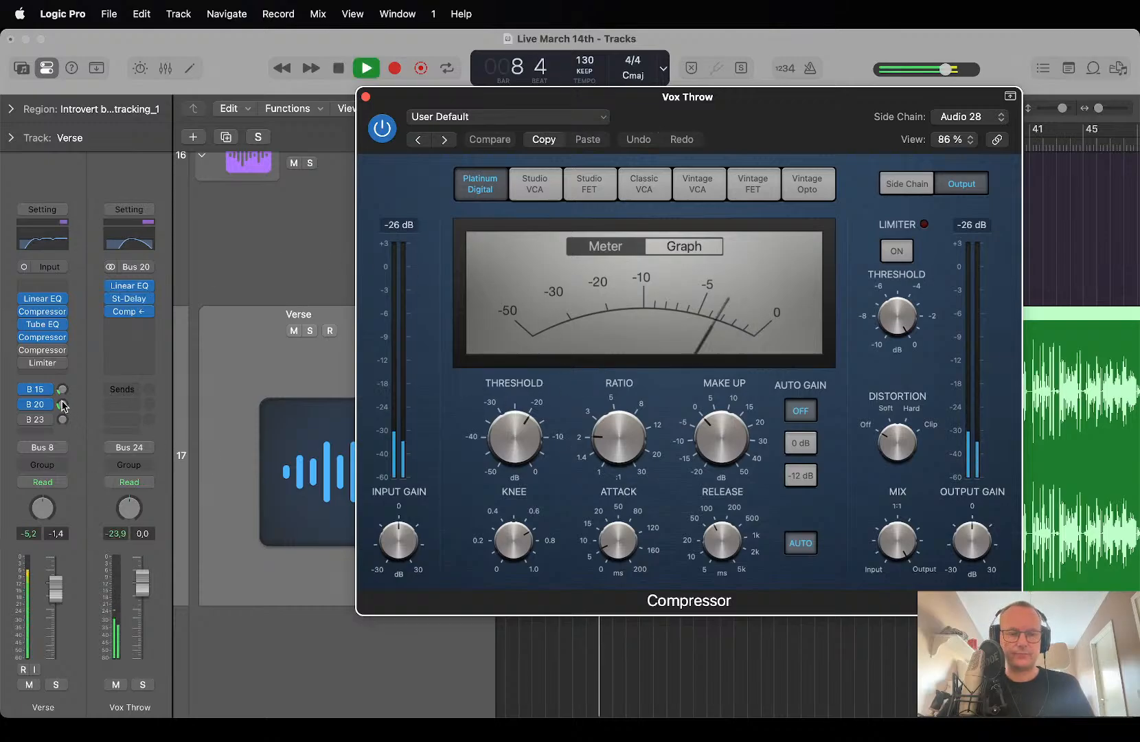
pyautogui.moveTo(63, 404); pyautogui.dragTo(62, 381)
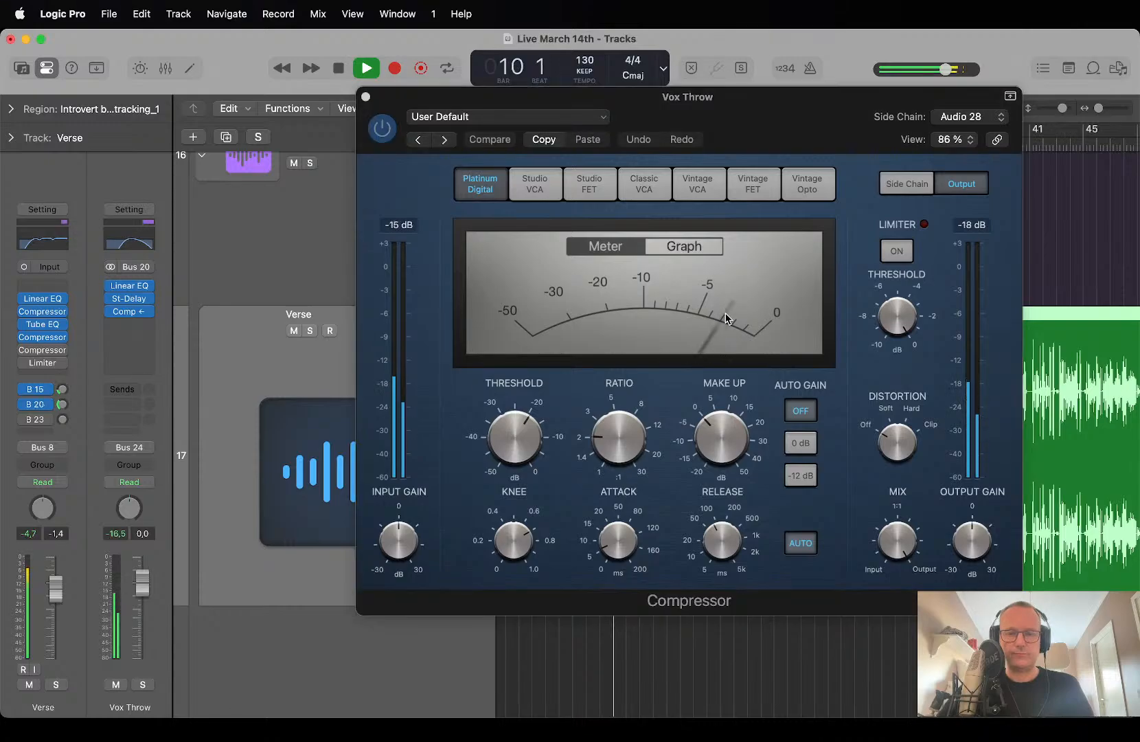
pyautogui.press('space')
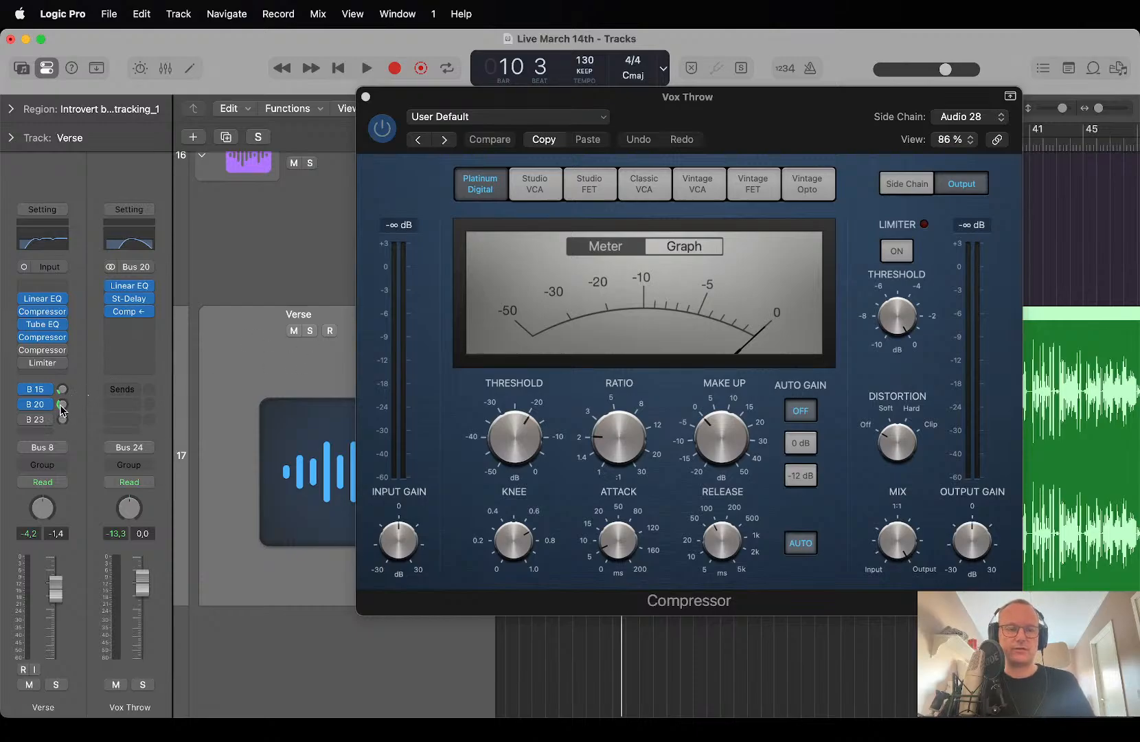
# Set the Vox Throw Compressor's threshold to -16.0 dB, audition it briefly in playback and close its window.
pyautogui.moveTo(541, 440); pyautogui.dragTo(510, 474)
pyautogui.press('space')
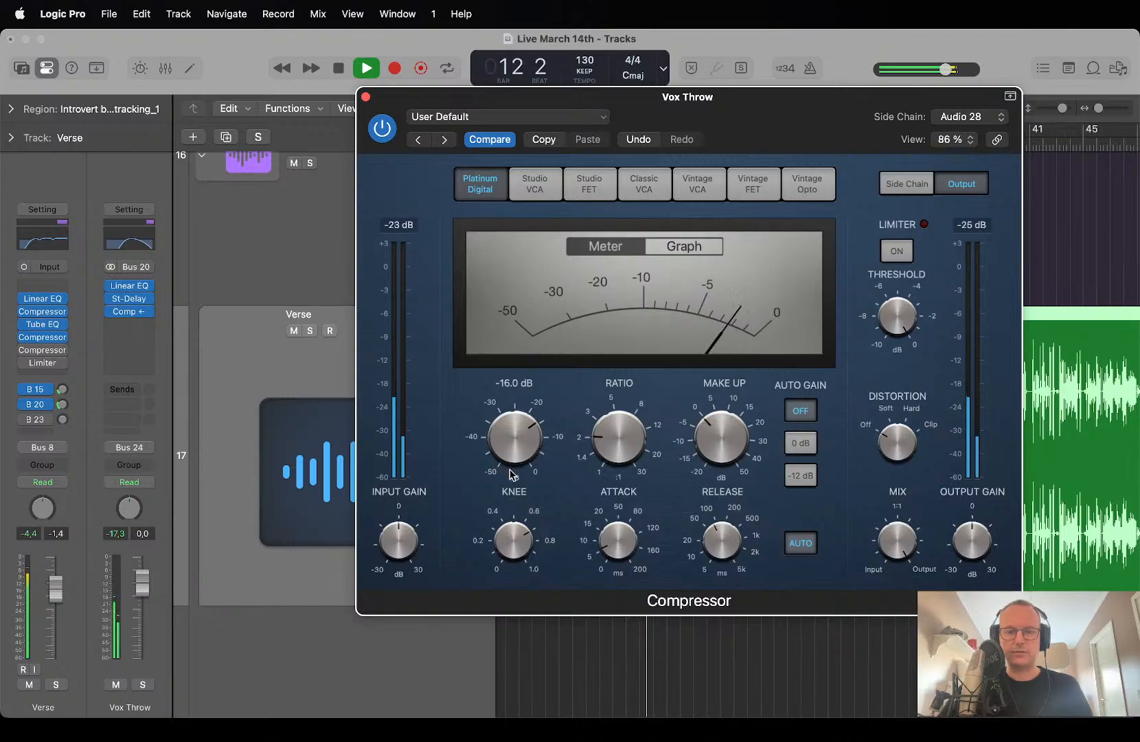
pyautogui.press('space')
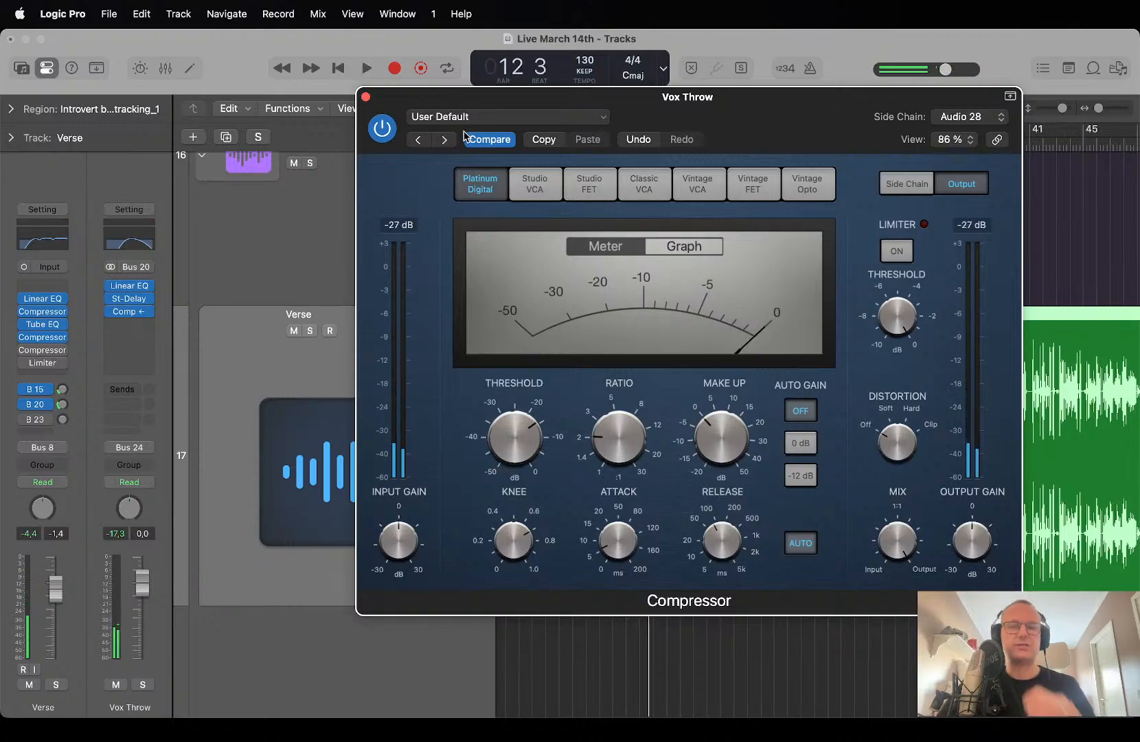
pyautogui.click(366, 97)
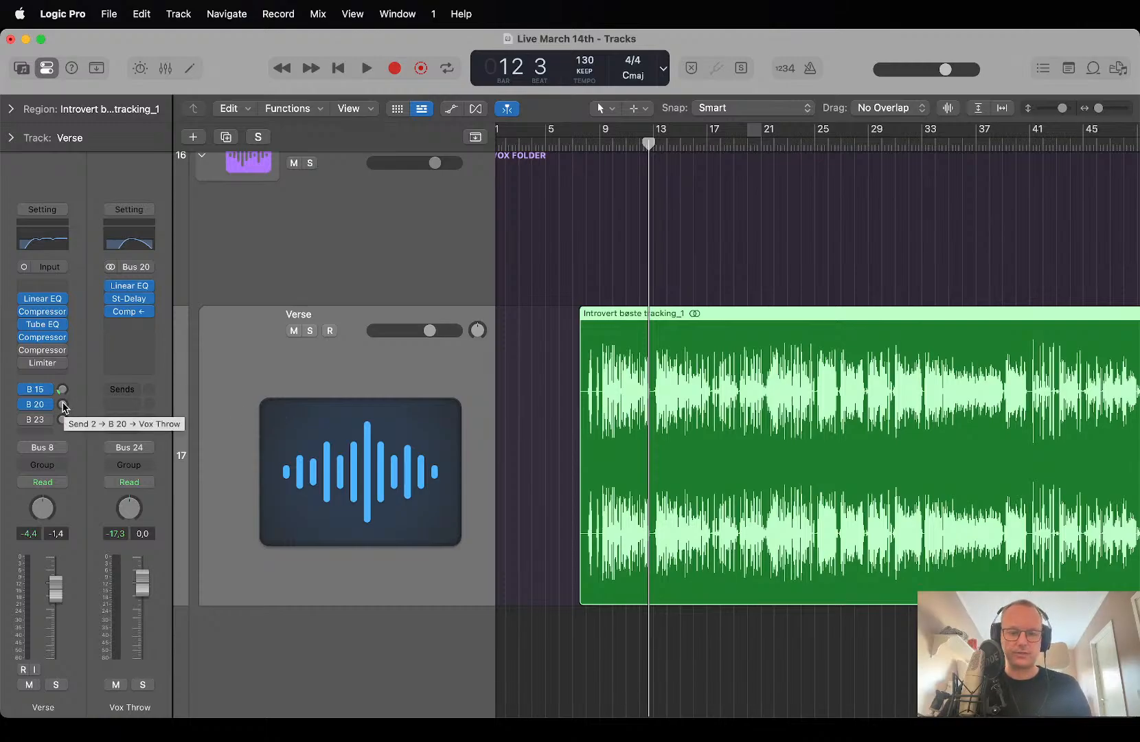
# Show the track automation and set the Verse track's automation mode to Touch.
pyautogui.press('a')
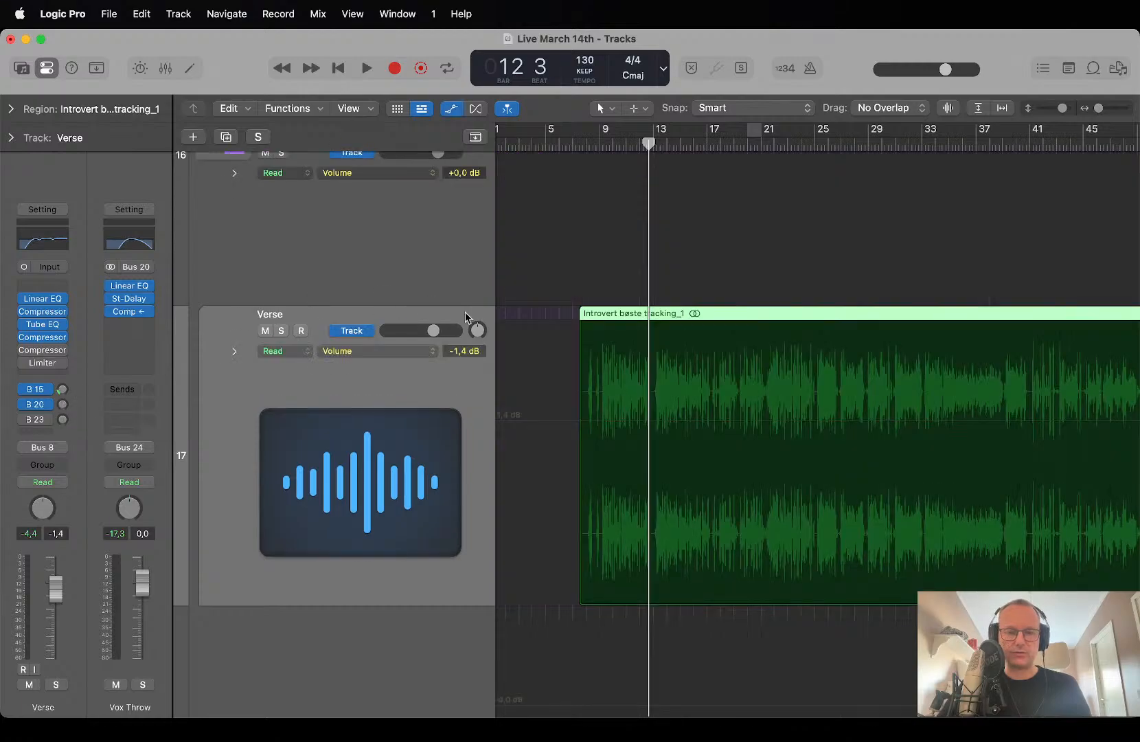
pyautogui.click(297, 351)
pyautogui.click(296, 360)
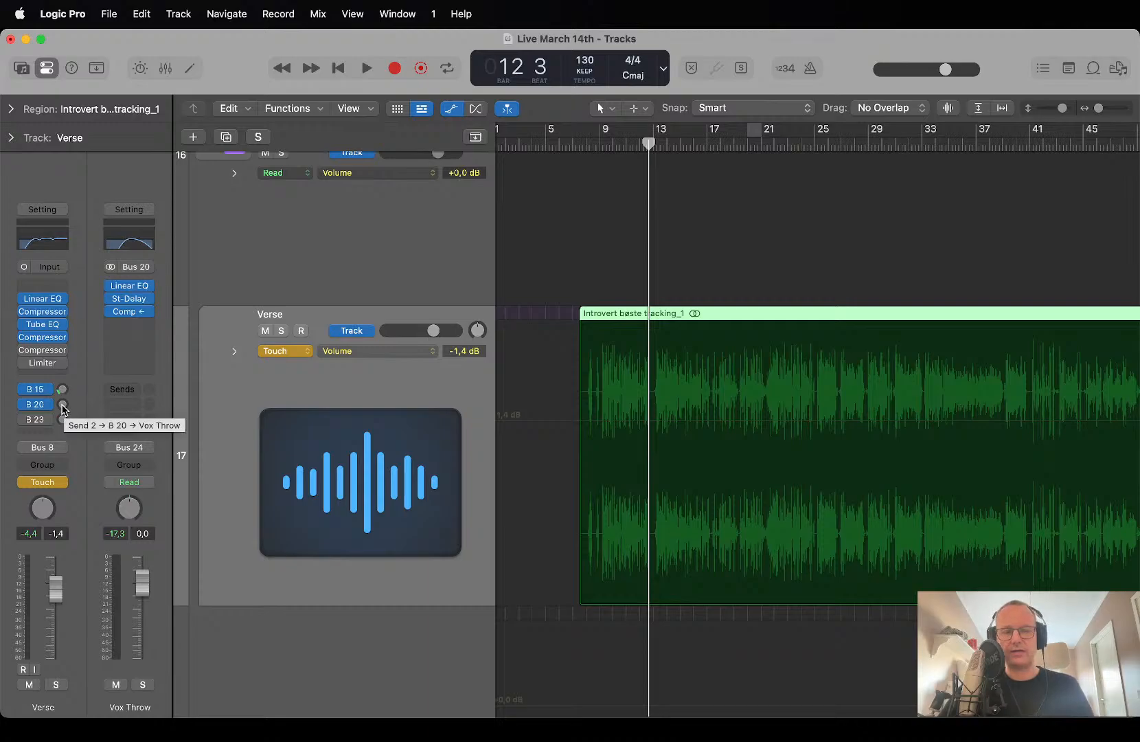
# Record a short Send 2 to Vox Throw automation burst near bar 13 on the Verse track, and delete its points.
pyautogui.press('space')
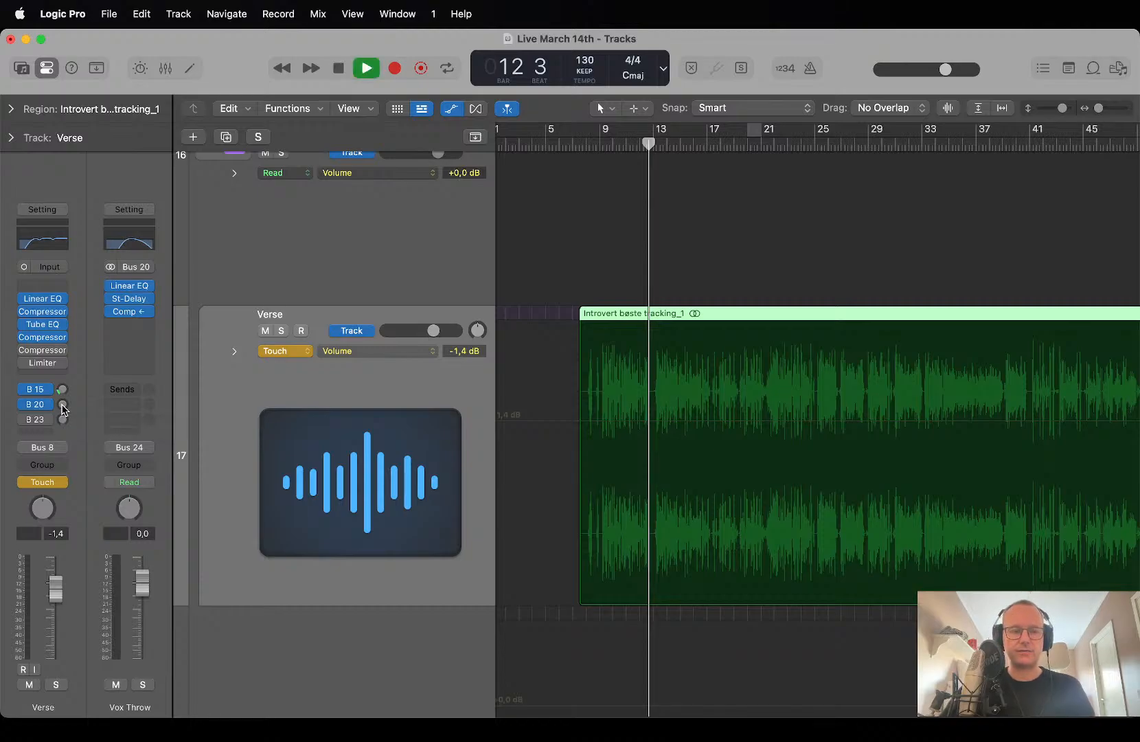
pyautogui.moveTo(62, 405); pyautogui.dragTo(66, 293)
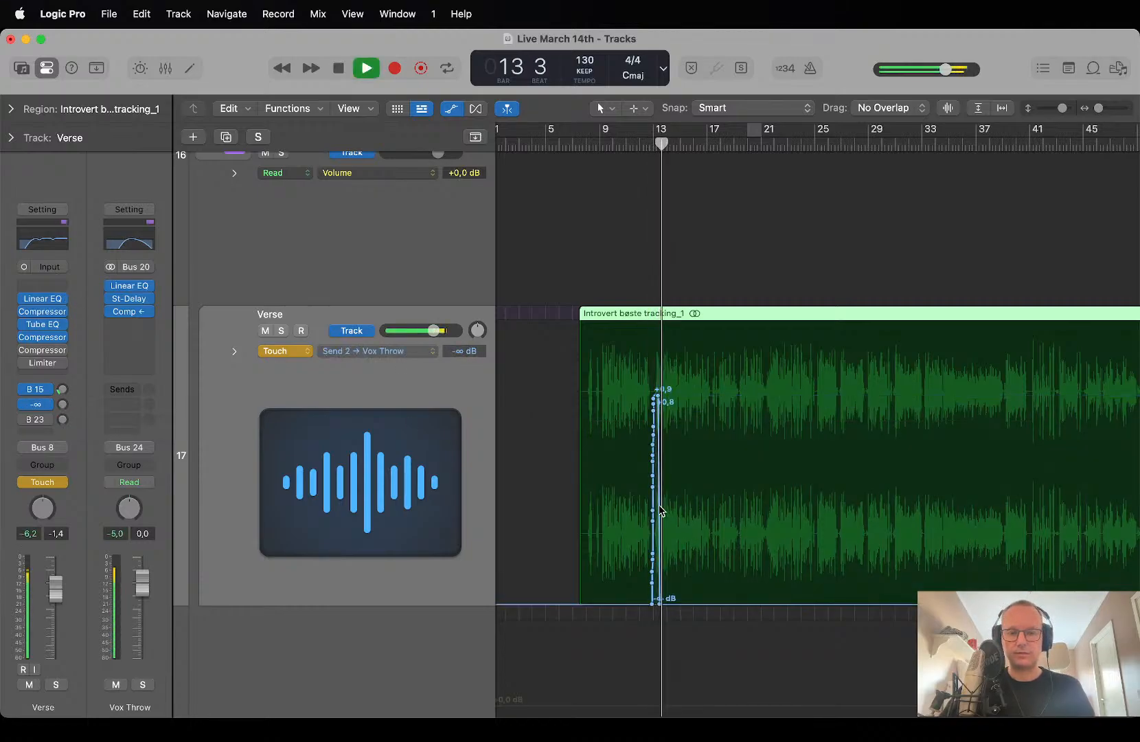
pyautogui.press('space')
pyautogui.moveTo(645, 489); pyautogui.dragTo(717, 489)
pyautogui.press('Delete')
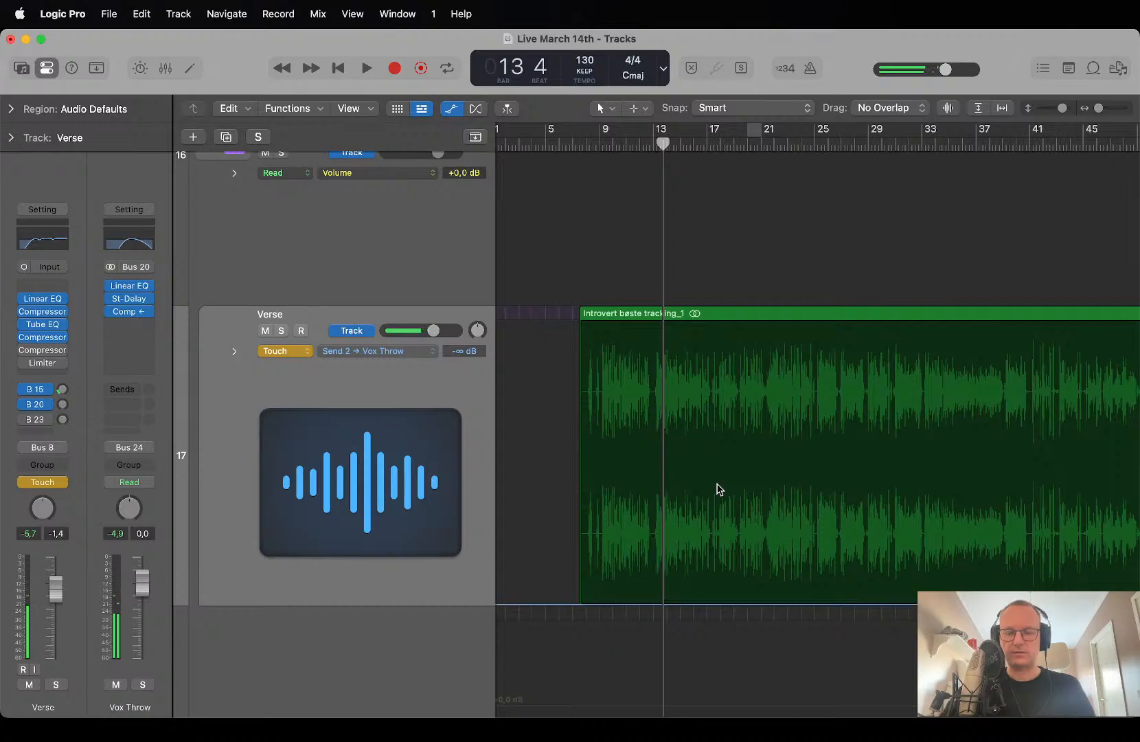
# Marquee-select the end of the vocal phrase from beat 3 of bar 12 in the Verse region.
pyautogui.press('super+Right')
pyautogui.press('super+Right')
pyautogui.press('super+Right')
pyautogui.press('super+Right')
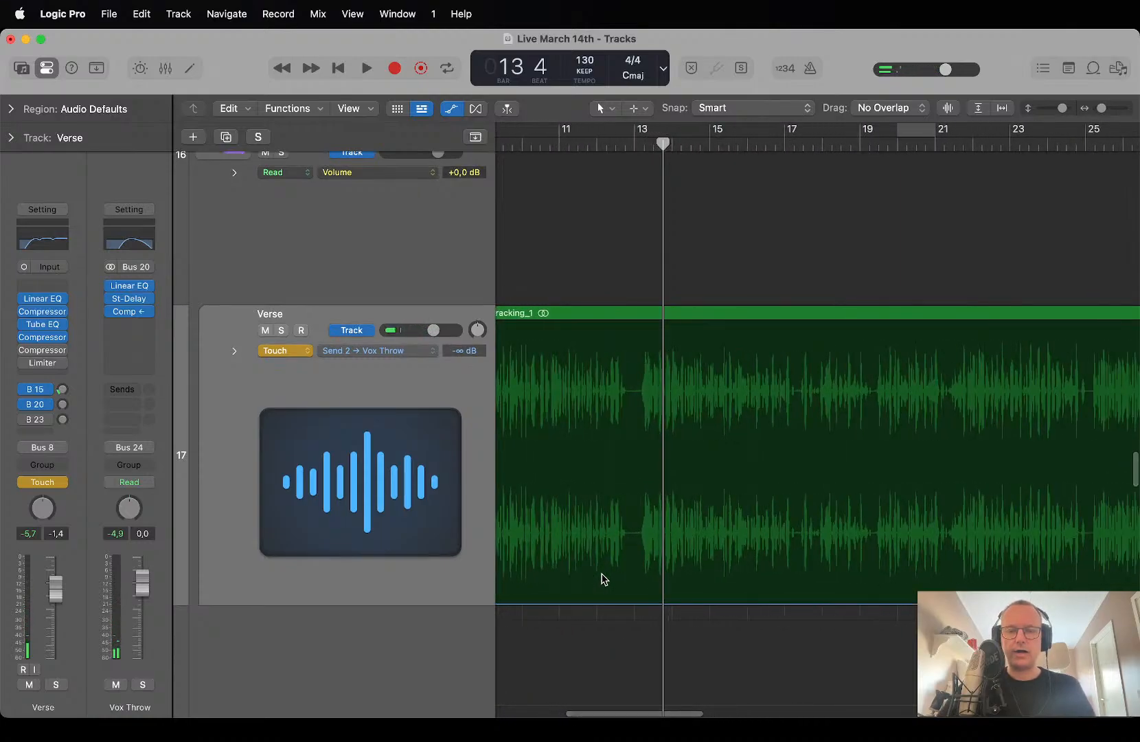
pyautogui.press('super+Right')
pyautogui.press('super+Right')
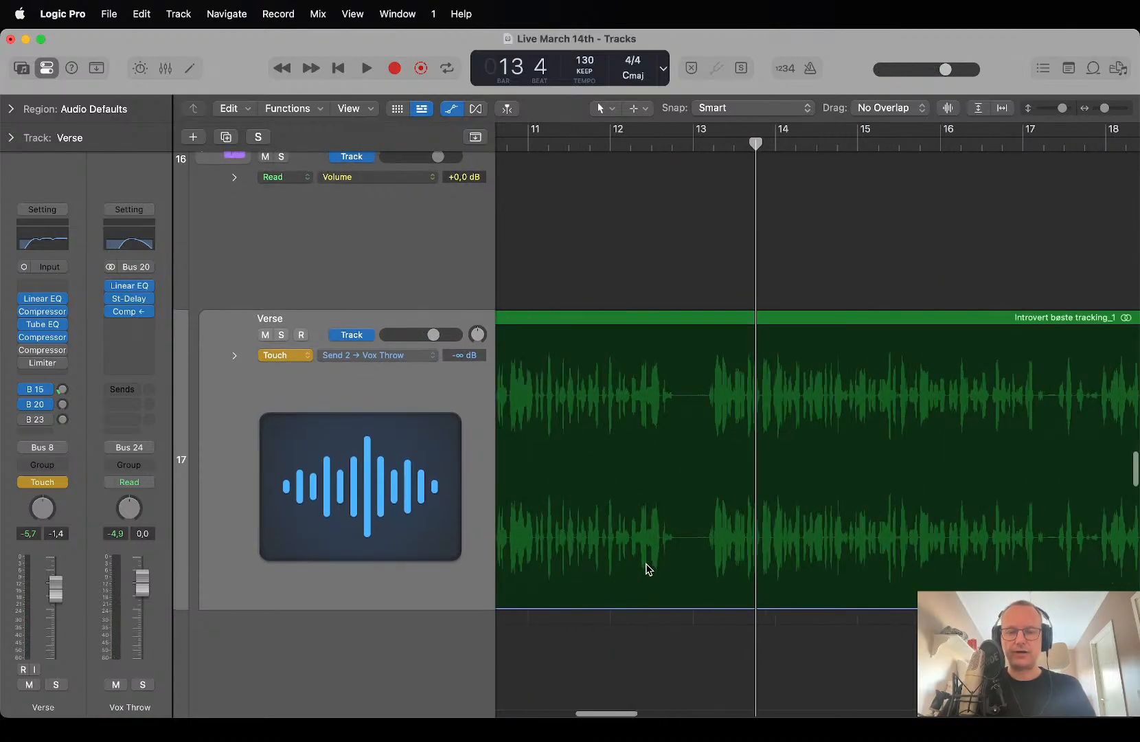
pyautogui.hscroll(-1, 647, 564)
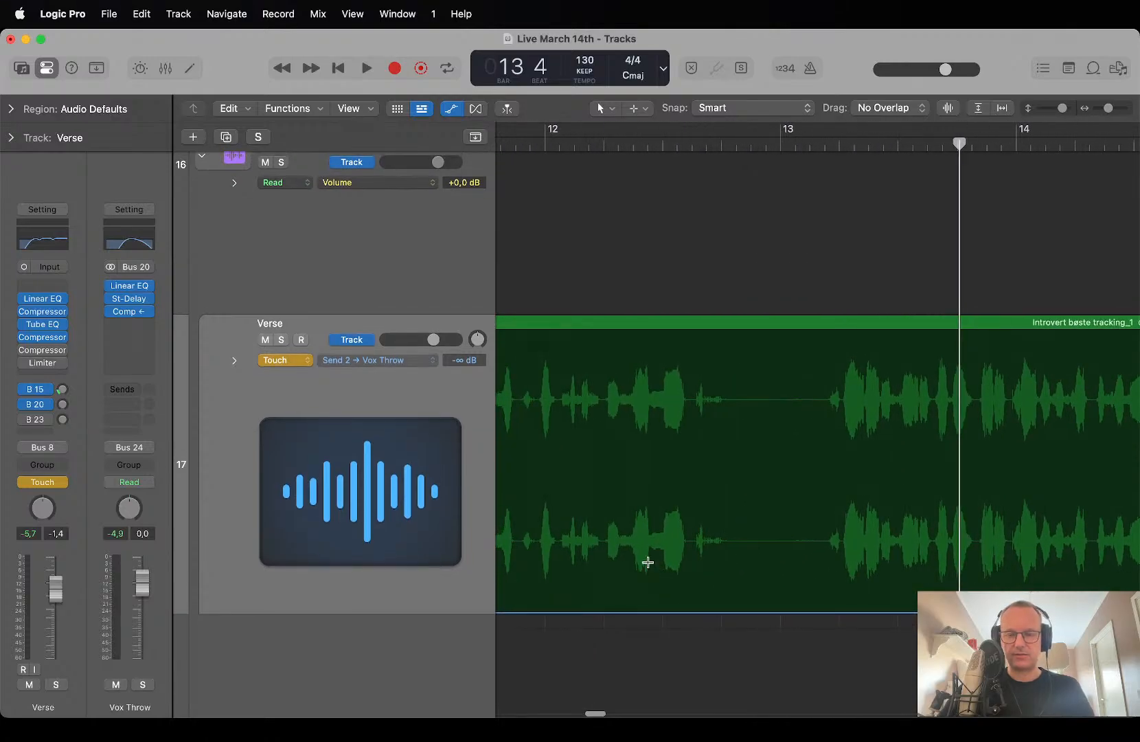
pyautogui.moveTo(656, 561); pyautogui.dragTo(727, 566)
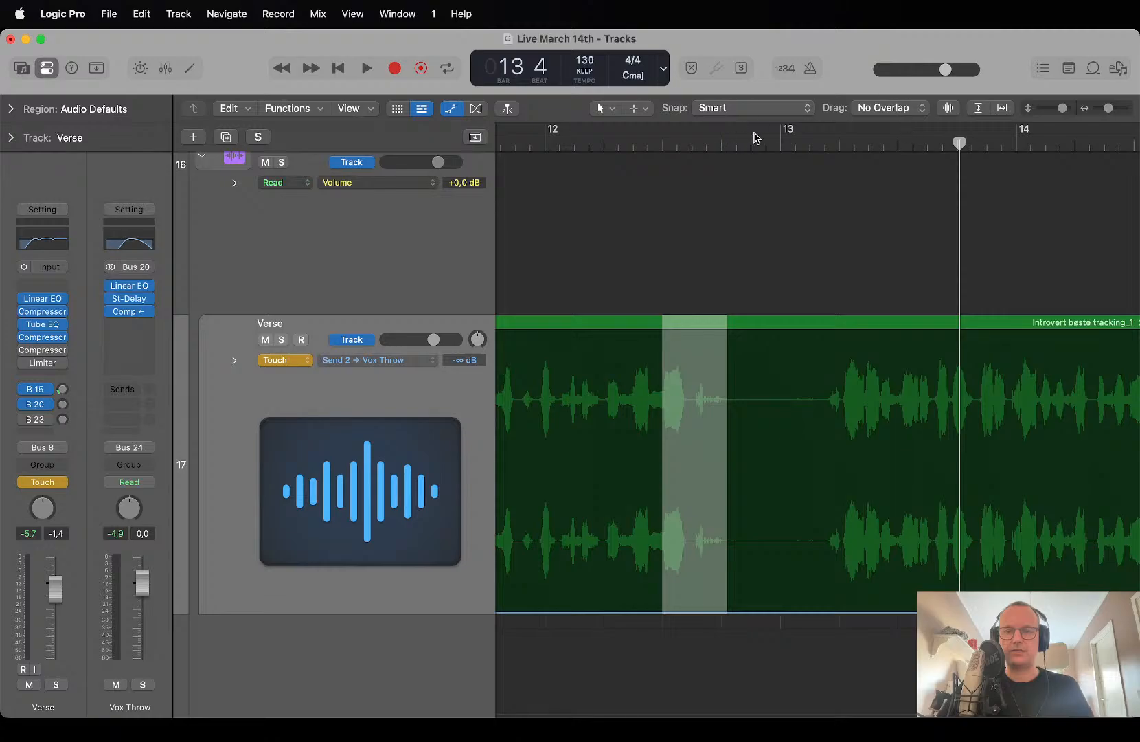
# Turn off Snap to Grid in the Tracks area.
pyautogui.click(752, 108)
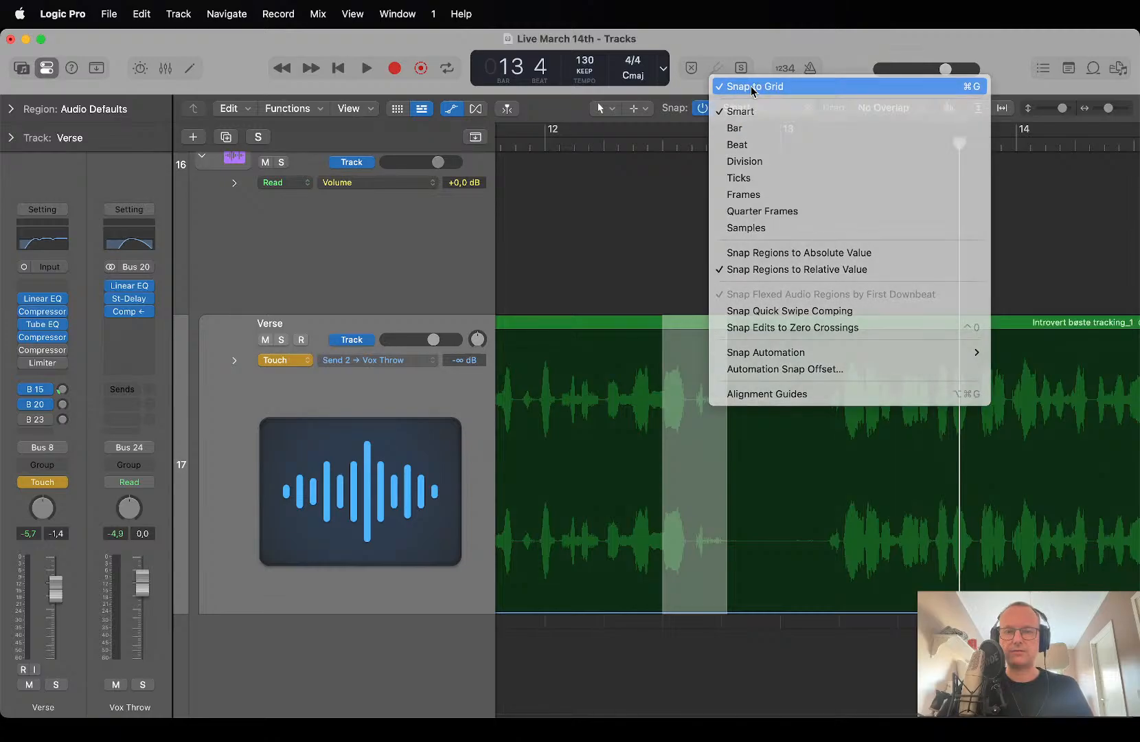
pyautogui.click(752, 87)
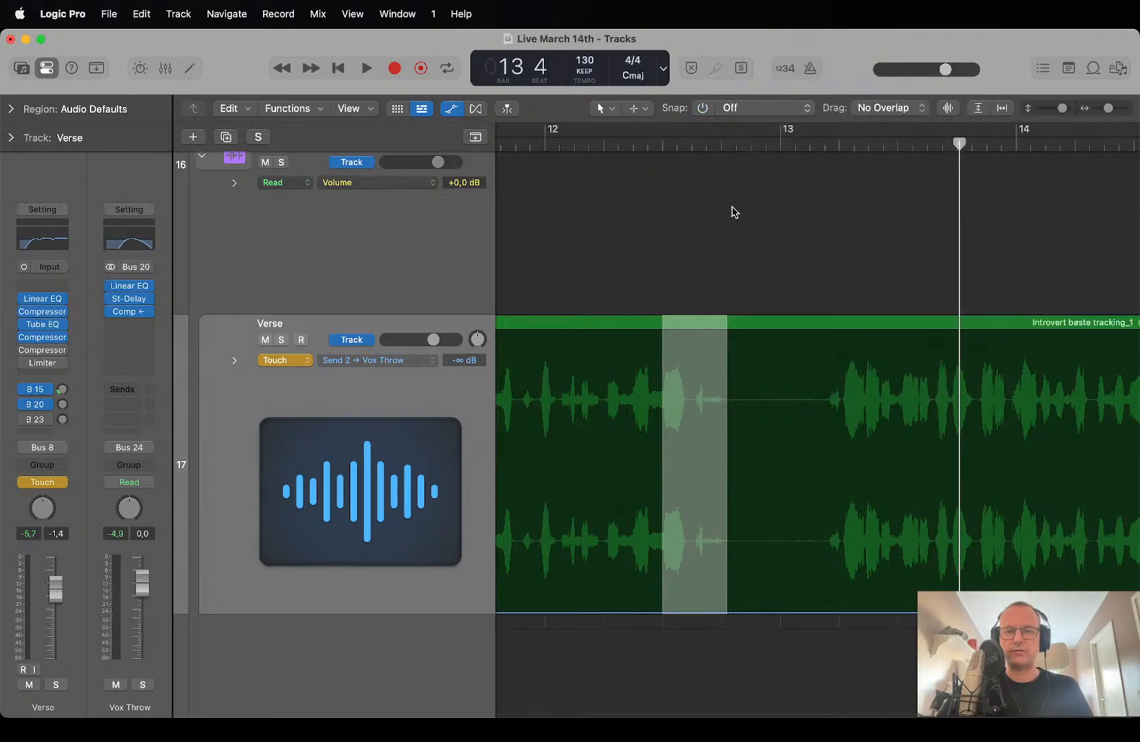
pyautogui.click(703, 109)
pyautogui.click(702, 108)
pyautogui.click(702, 108)
pyautogui.click(703, 109)
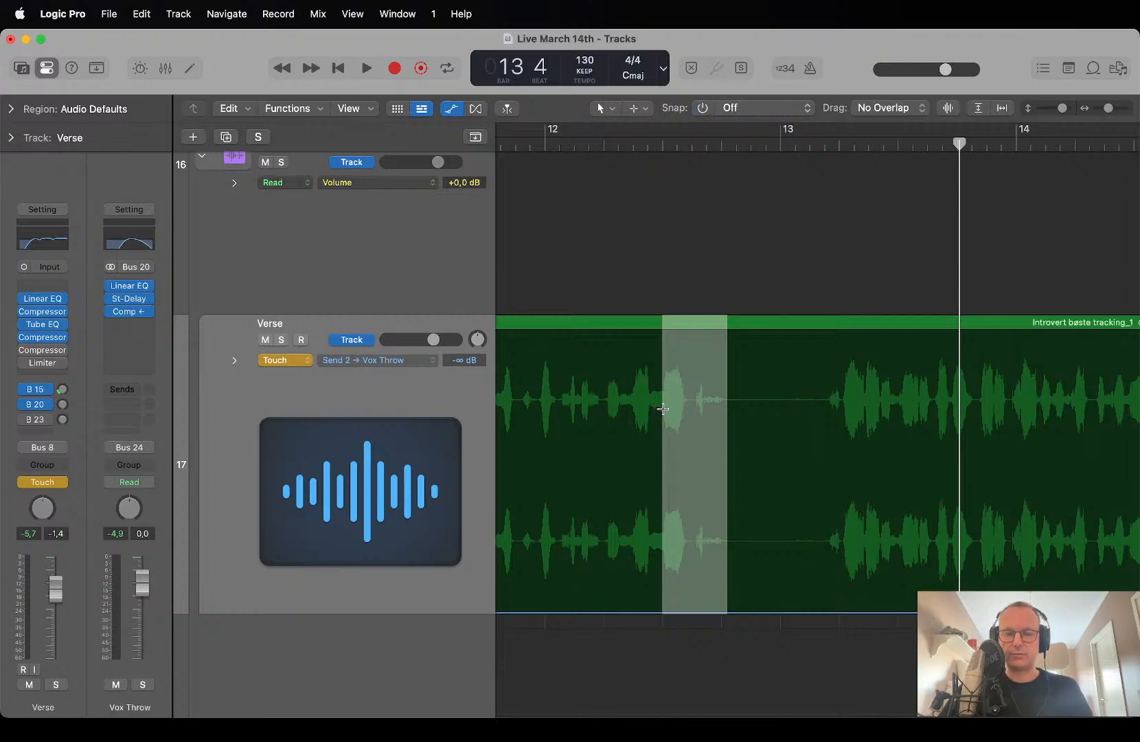
# Marquee-select the last word in bar 12 on the Verse track and raise its Send 2 to Vox Throw automation to -15.9 dB.
pyautogui.moveTo(662, 408); pyautogui.dragTo(723, 427)
pyautogui.click(692, 566)
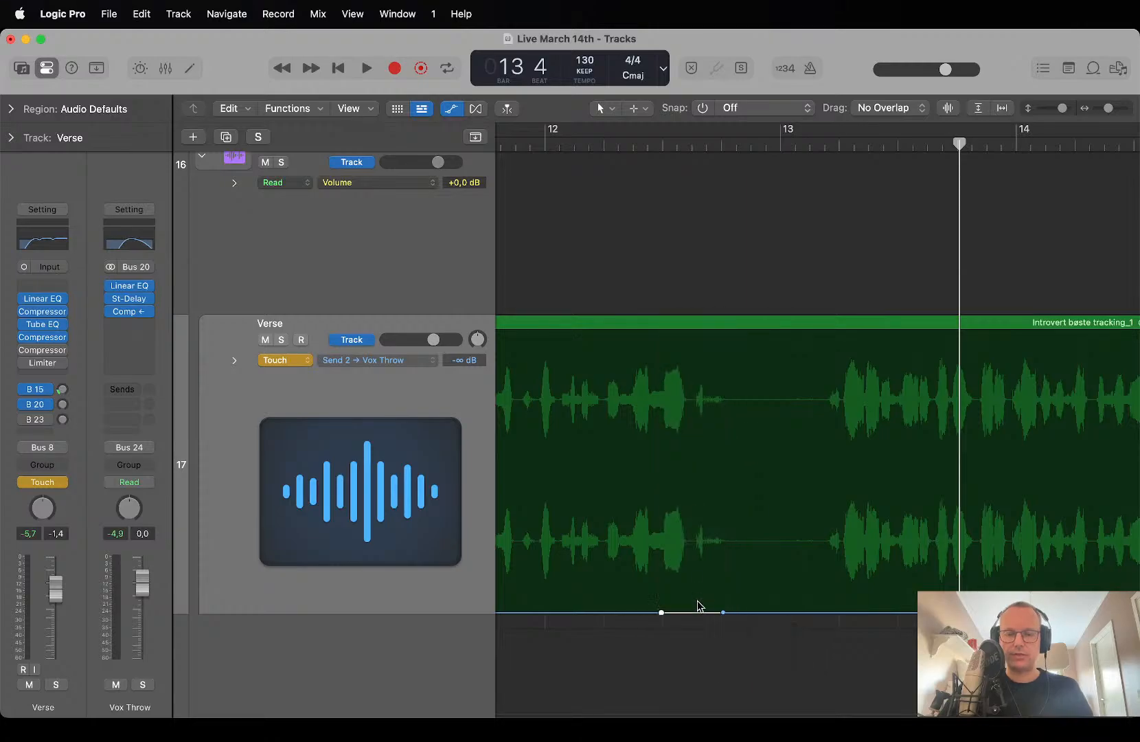
pyautogui.moveTo(697, 618); pyautogui.dragTo(707, 538)
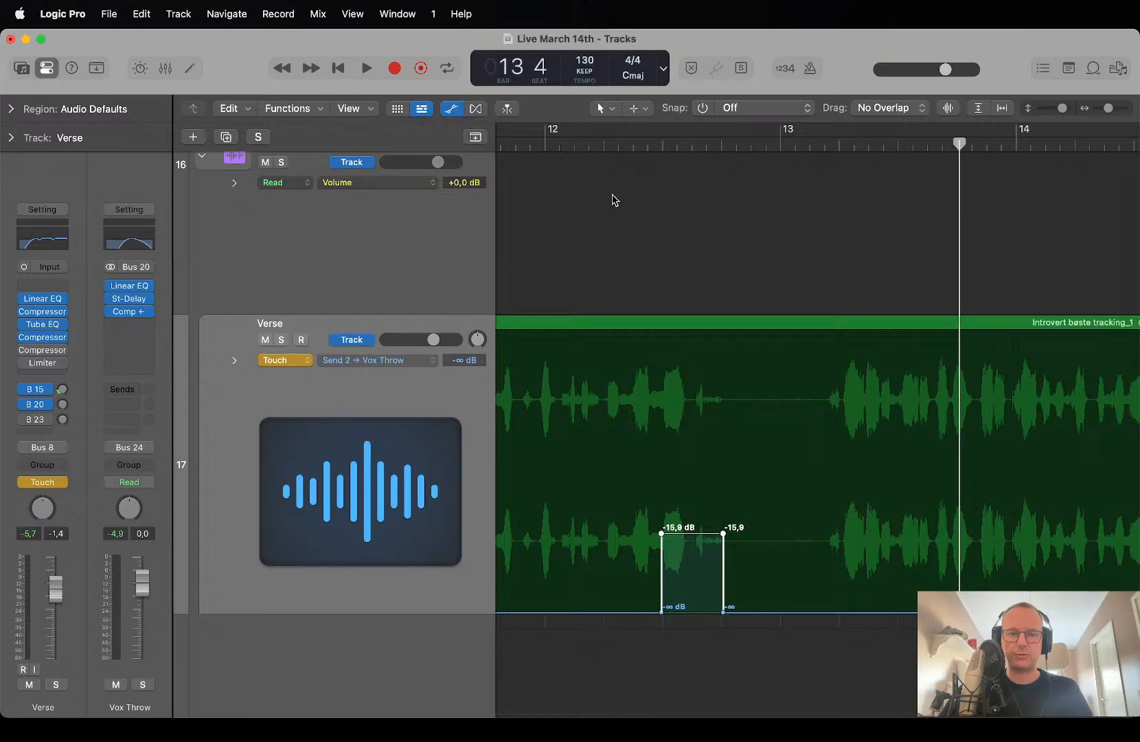
# Play the mix from the middle of bar 12 to hear the automated vocal throw, and stop.
pyautogui.click(626, 144)
pyautogui.press('space')
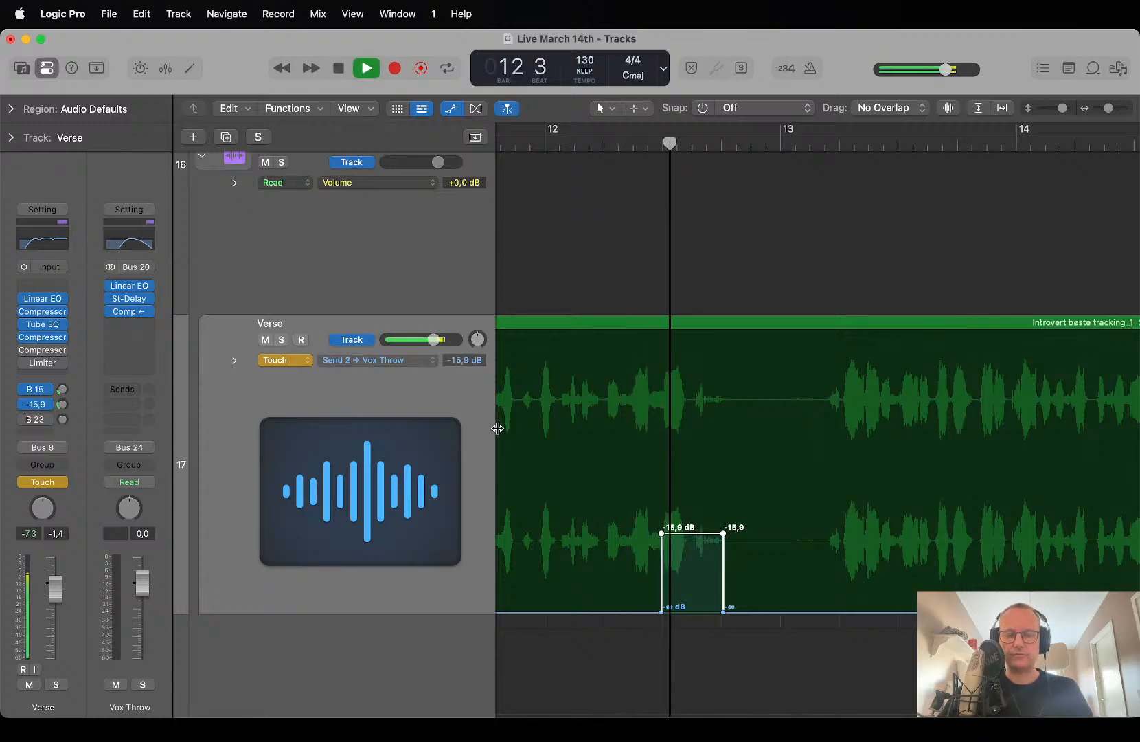
pyautogui.press('space')
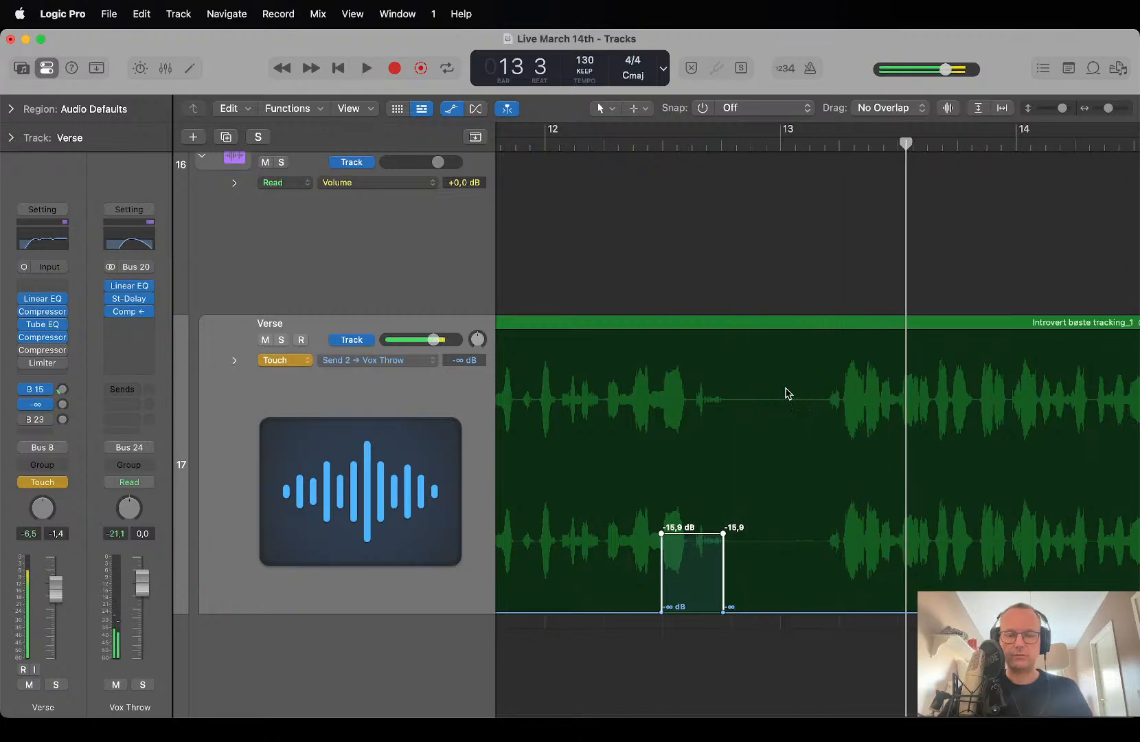
# Play the mix from bar 11 and set the Verse track's automation mode to Read.
pyautogui.hscroll(-5, 797, 388)
pyautogui.click(642, 144)
pyautogui.press('space')
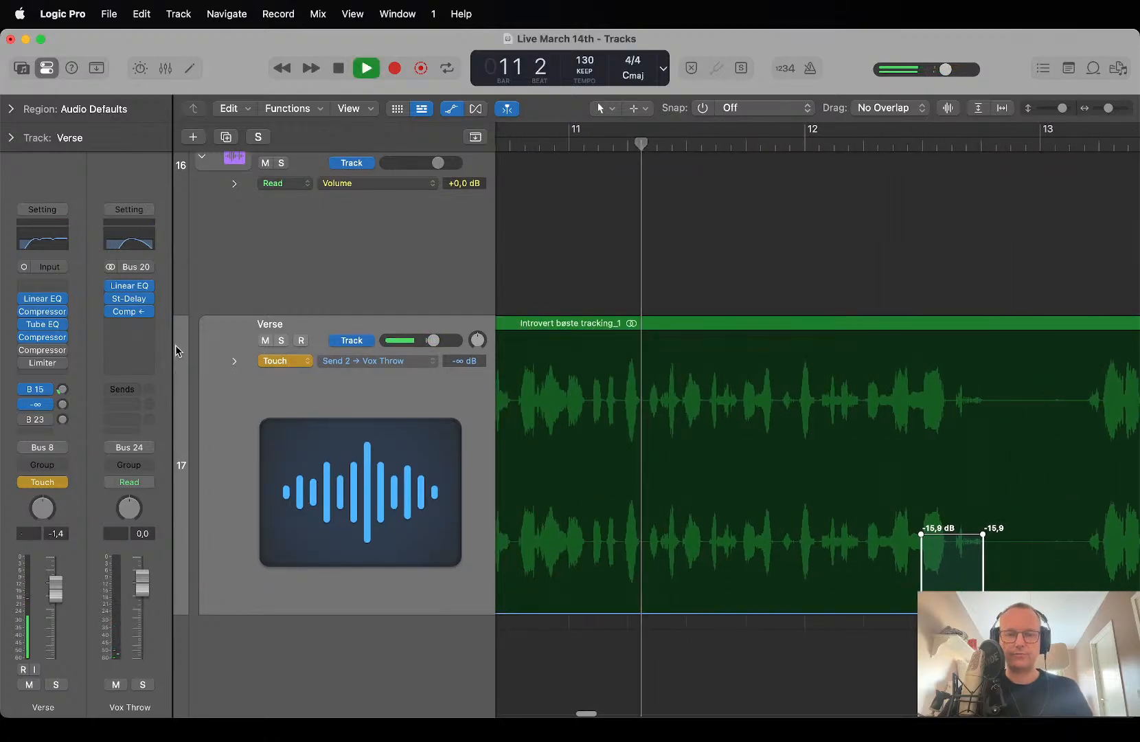
pyautogui.click(273, 361)
pyautogui.click(273, 334)
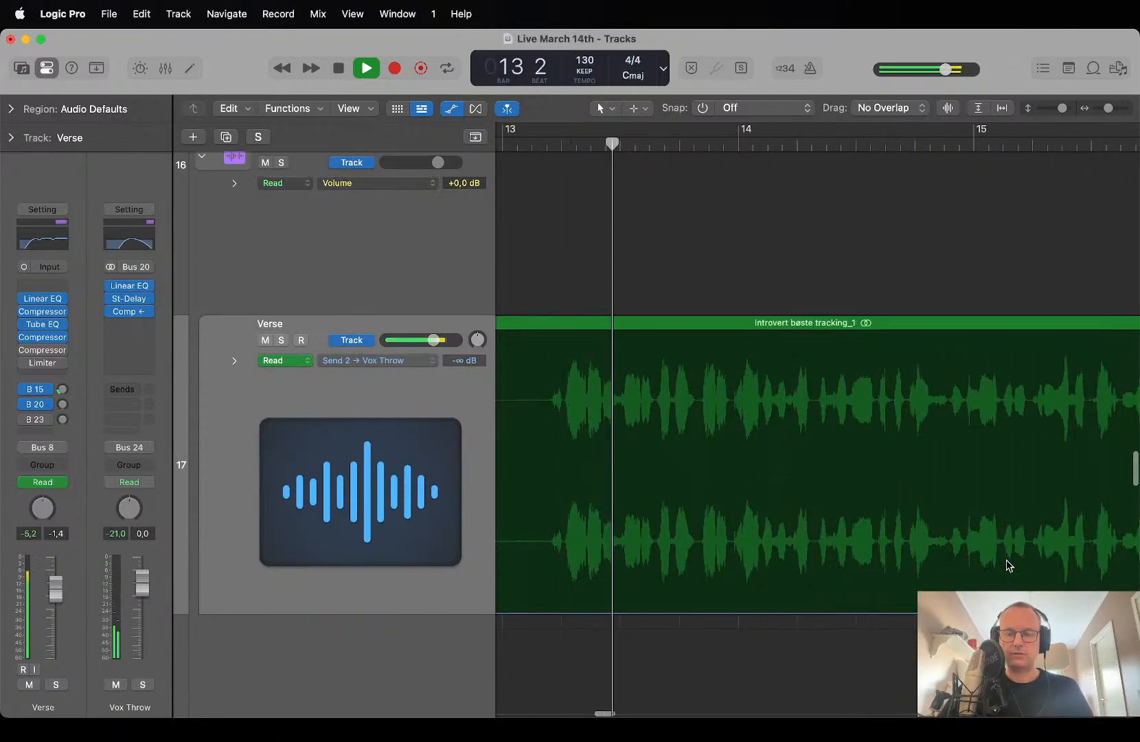
# Marquee-select the short vocal word just after bar 17 on the Verse track and raise its Vox Throw send automation to -11.7 dB.
pyautogui.press('super+Left')
pyautogui.press('super+Left')
pyautogui.hscroll(4, 1007, 566)
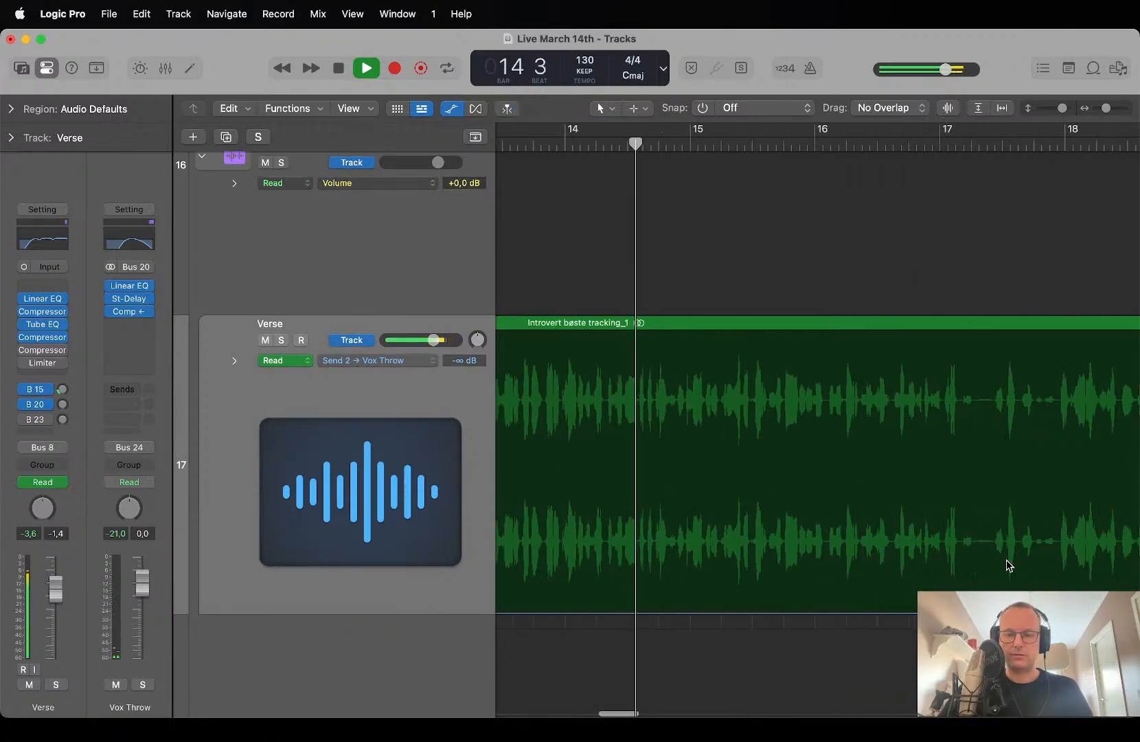
pyautogui.moveTo(942, 552); pyautogui.dragTo(957, 553)
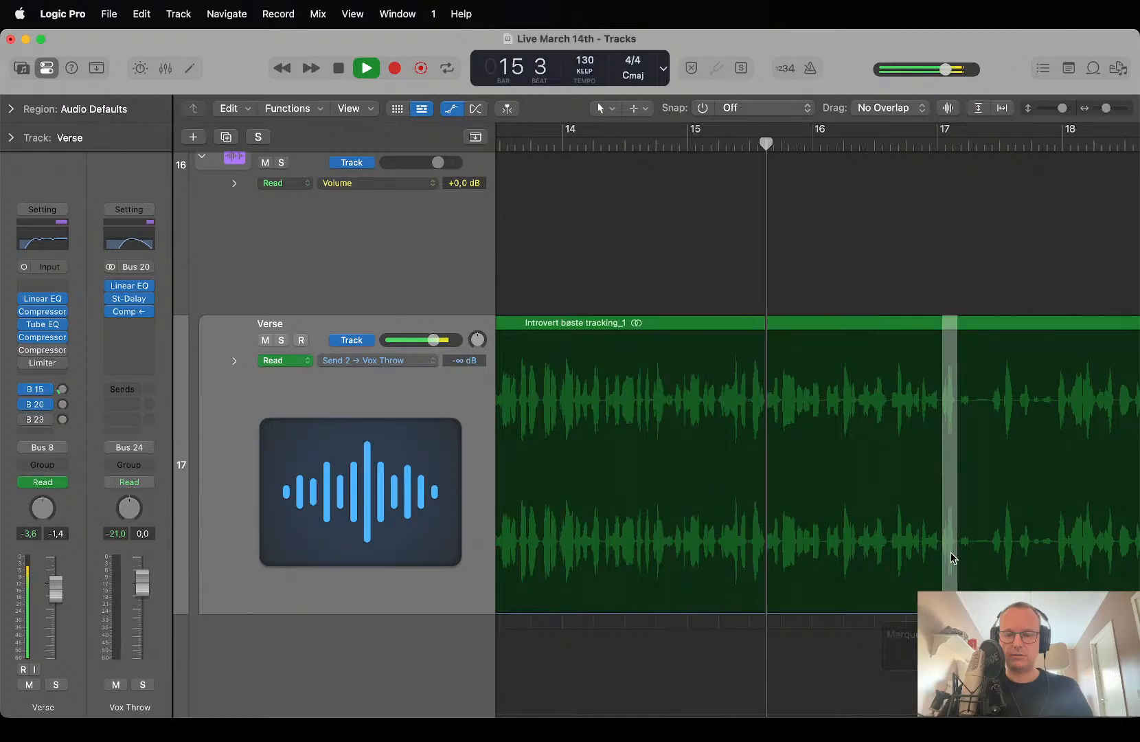
pyautogui.click(952, 604)
pyautogui.moveTo(951, 610); pyautogui.dragTo(943, 508)
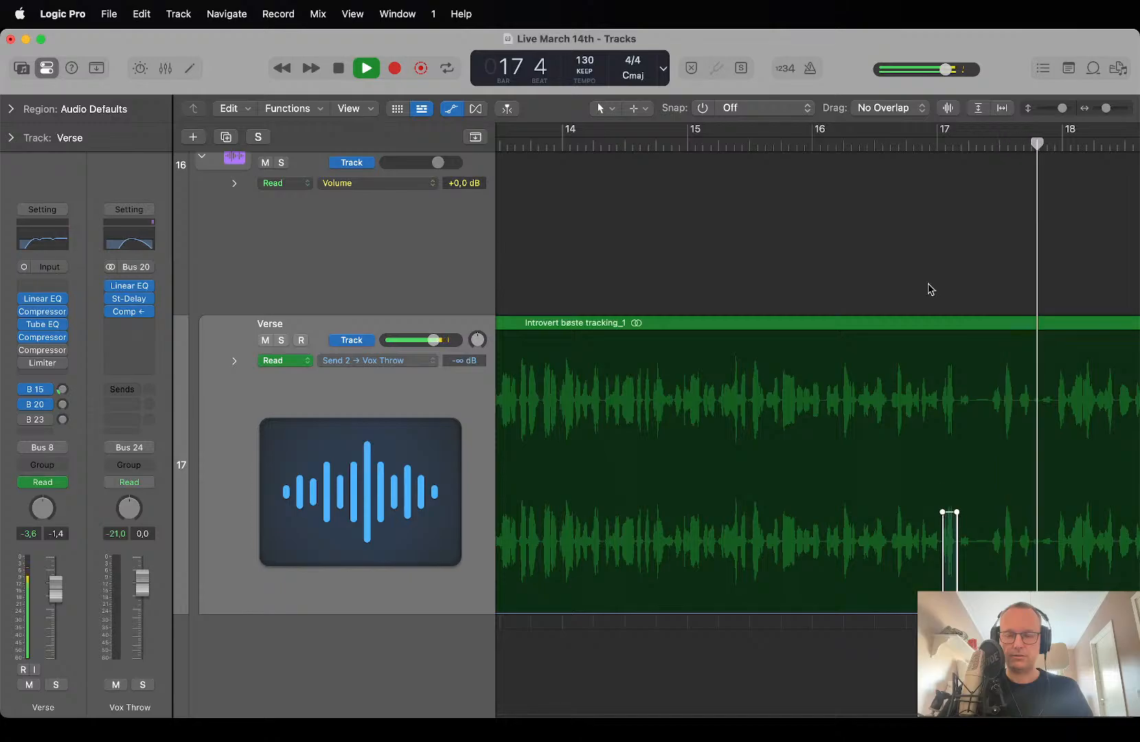
# Play the mix from the middle of bar 16 through the vocal throw at bar 17, and stop.
pyautogui.click(877, 141)
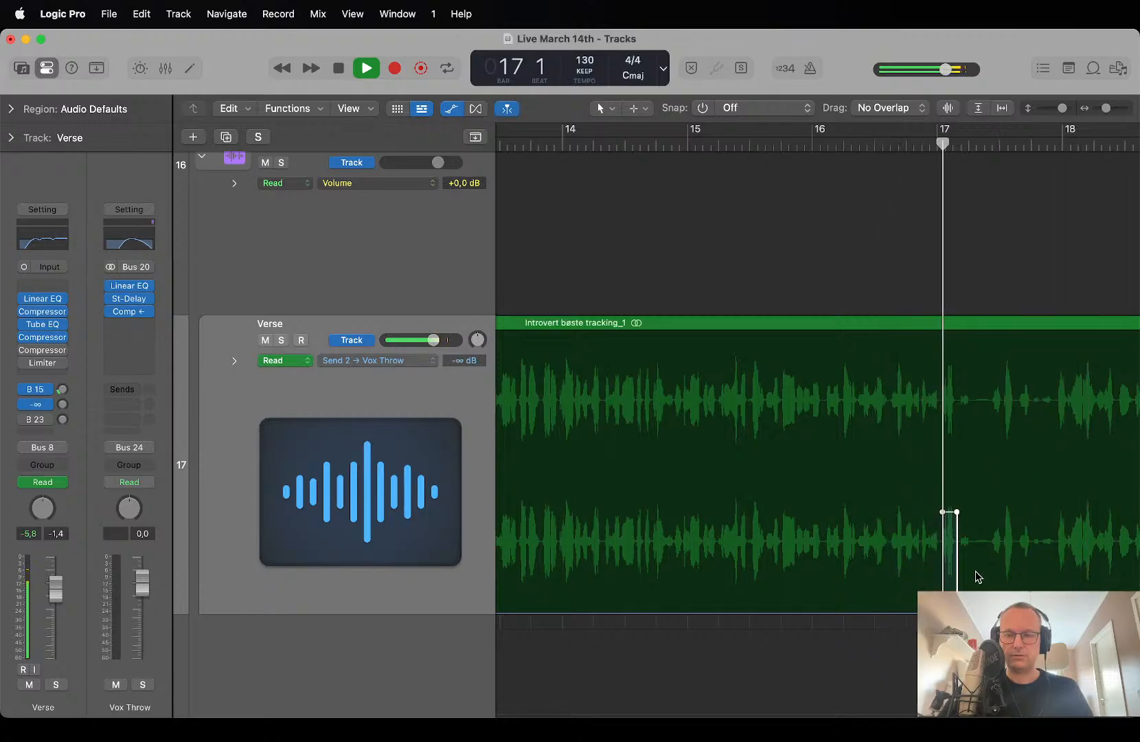
pyautogui.press('space')
pyautogui.hscroll(3, 949, 570)
pyautogui.scroll(2, 949, 570)
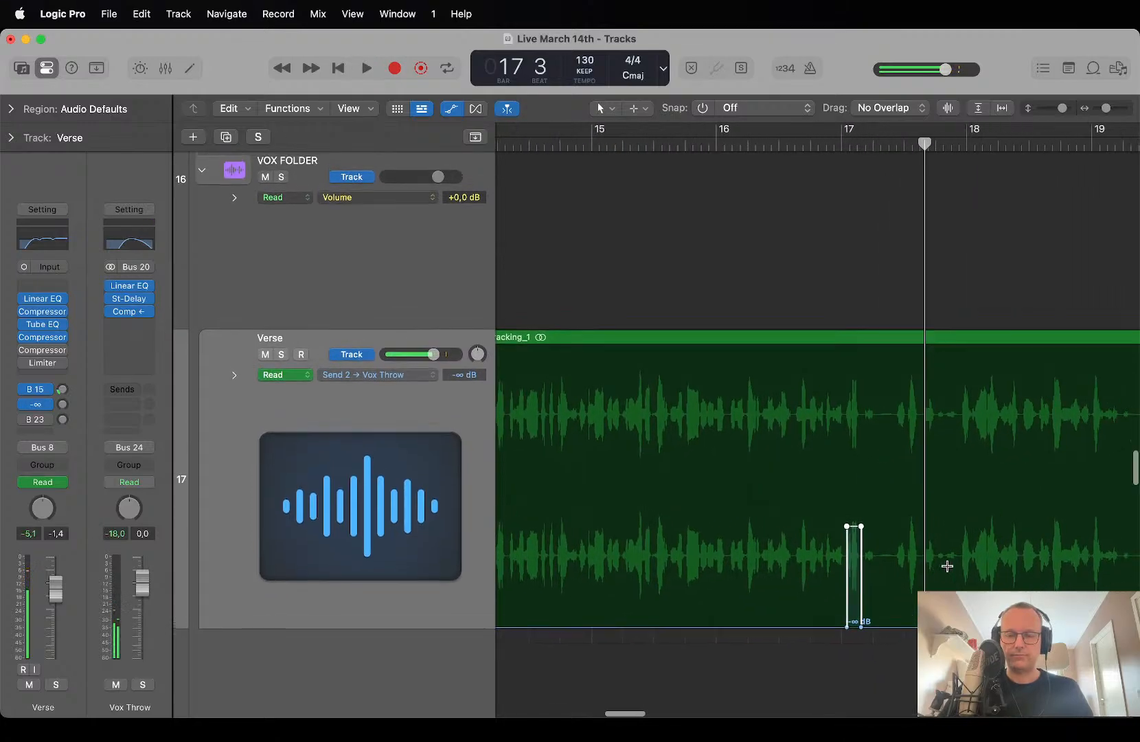
# Extend the end of the bar 17 send automation past the small vocal tail that follows the word.
pyautogui.press('super+Right')
pyautogui.press('super+Right')
pyautogui.press('super+Right')
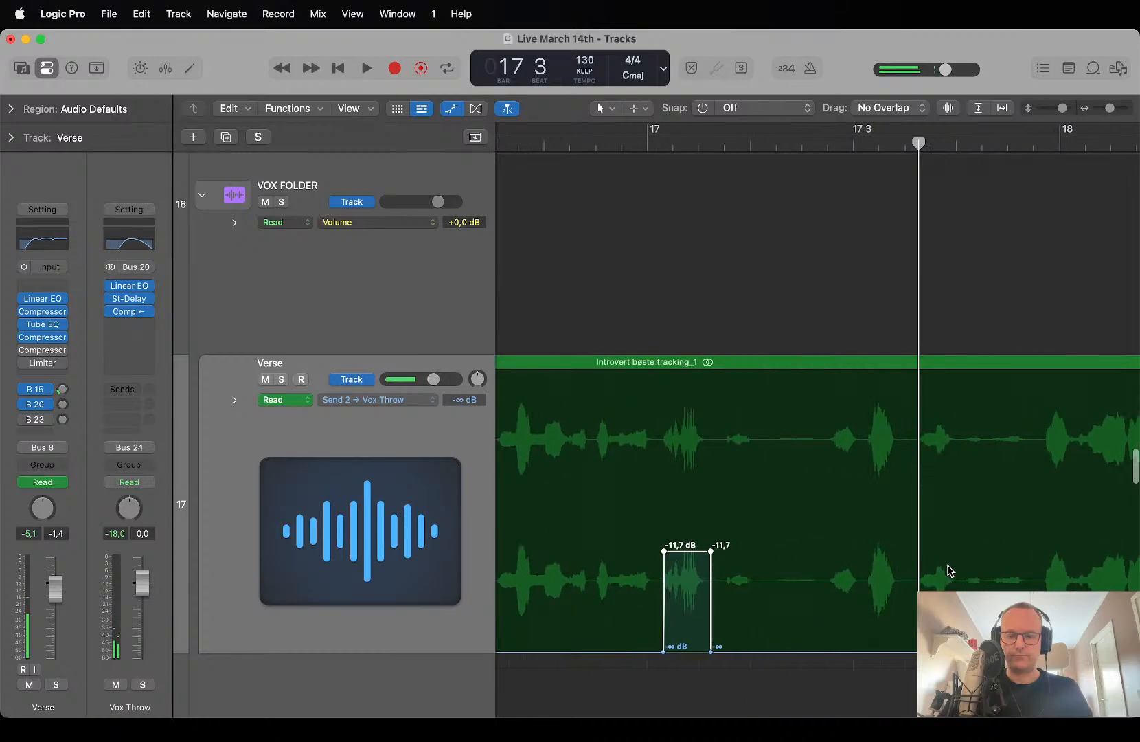
pyautogui.click(752, 610)
pyautogui.moveTo(701, 605); pyautogui.dragTo(754, 600)
pyautogui.click(664, 603)
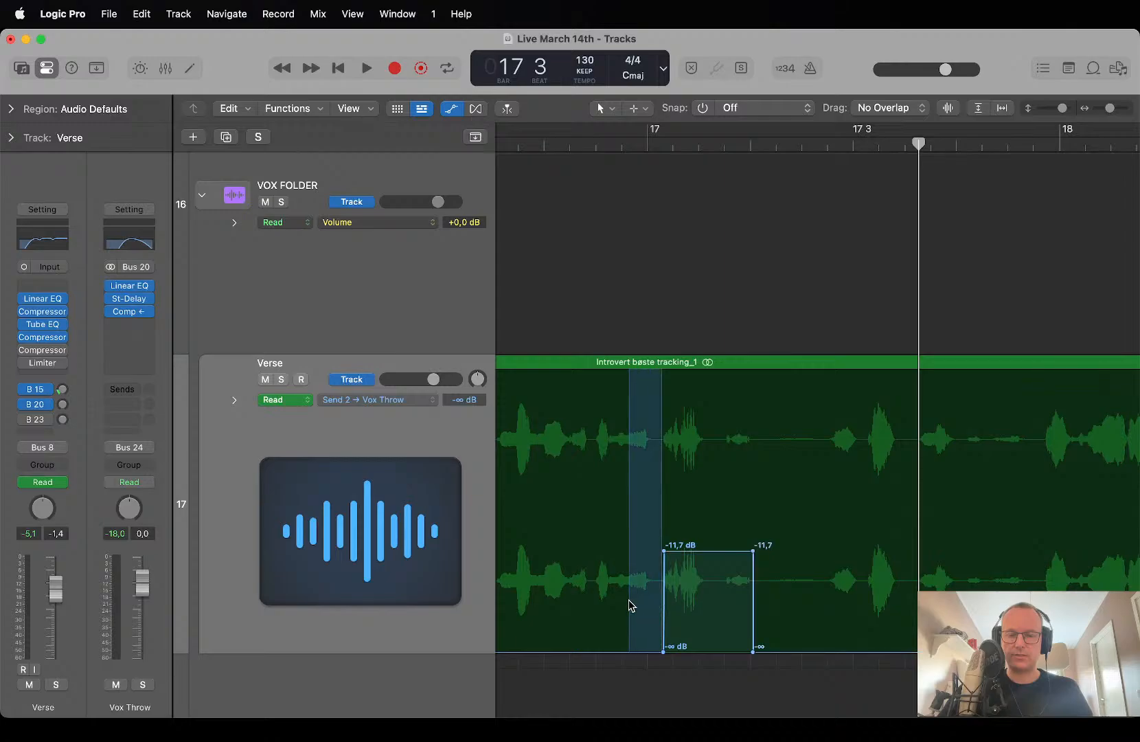
# Audition the bar 17 throw and move the start of its send automation to just before bar 17.
pyautogui.click(621, 154)
pyautogui.press('space')
pyautogui.press('space')
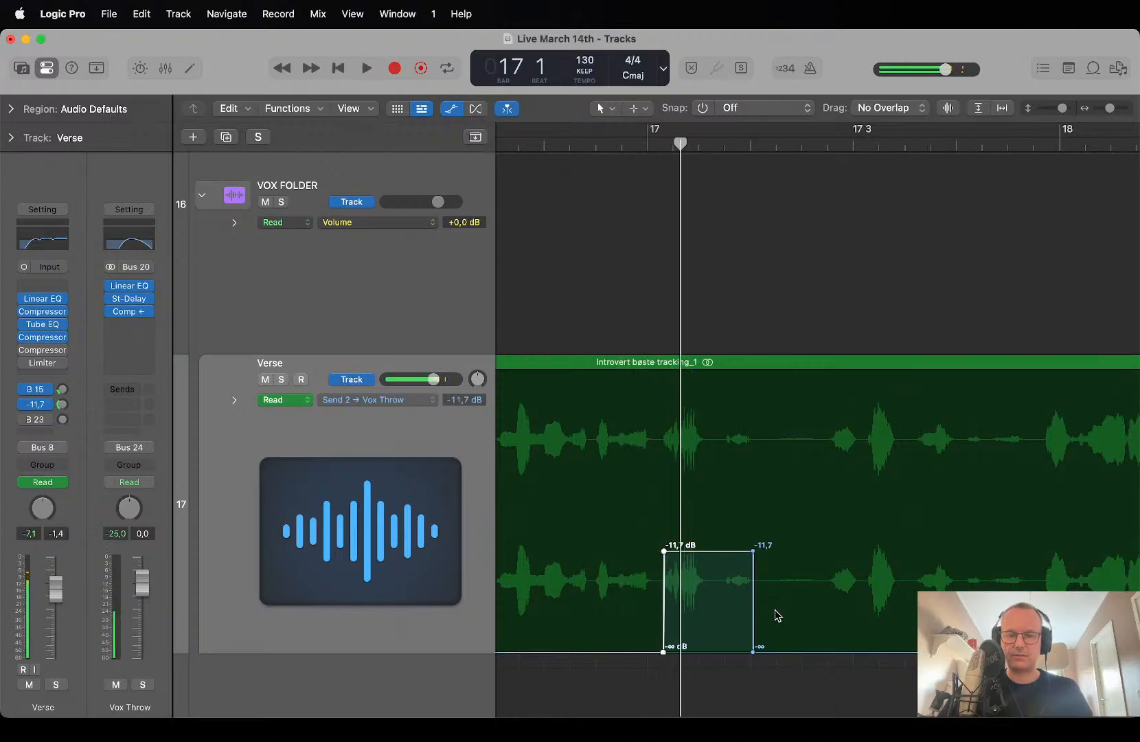
pyautogui.moveTo(663, 611); pyautogui.dragTo(629, 610)
pyautogui.moveTo(733, 608); pyautogui.dragTo(636, 611)
pyautogui.moveTo(665, 554); pyautogui.dragTo(625, 554)
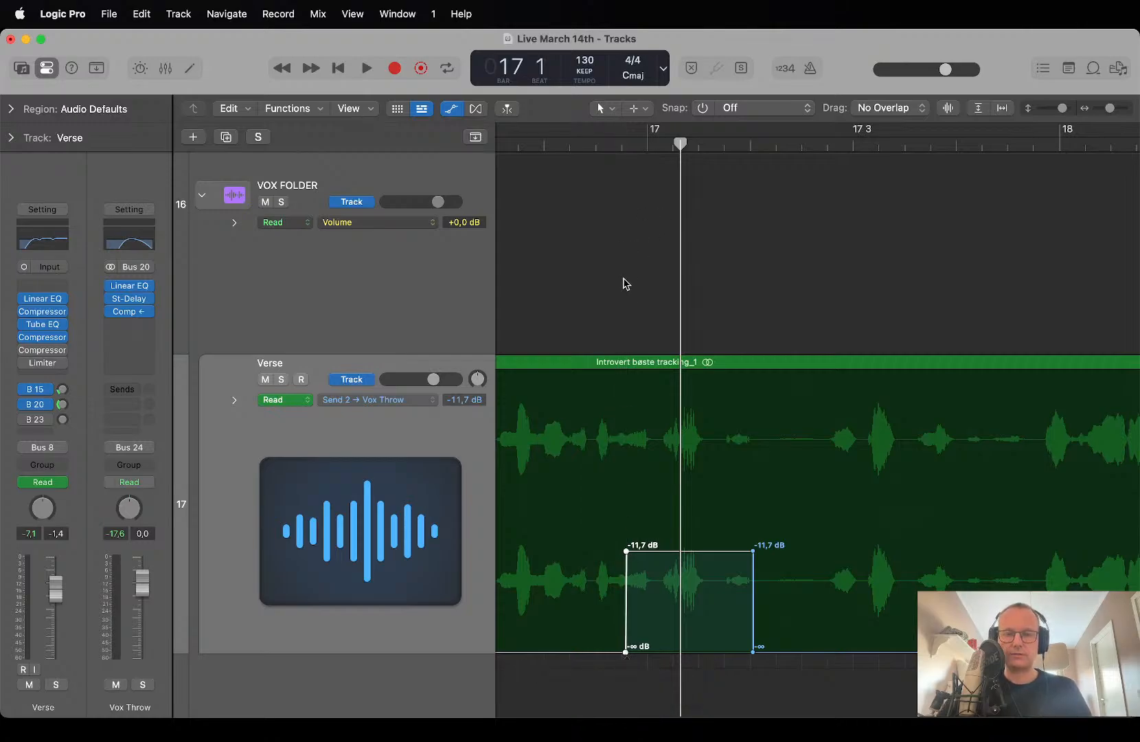
pyautogui.click(674, 394)
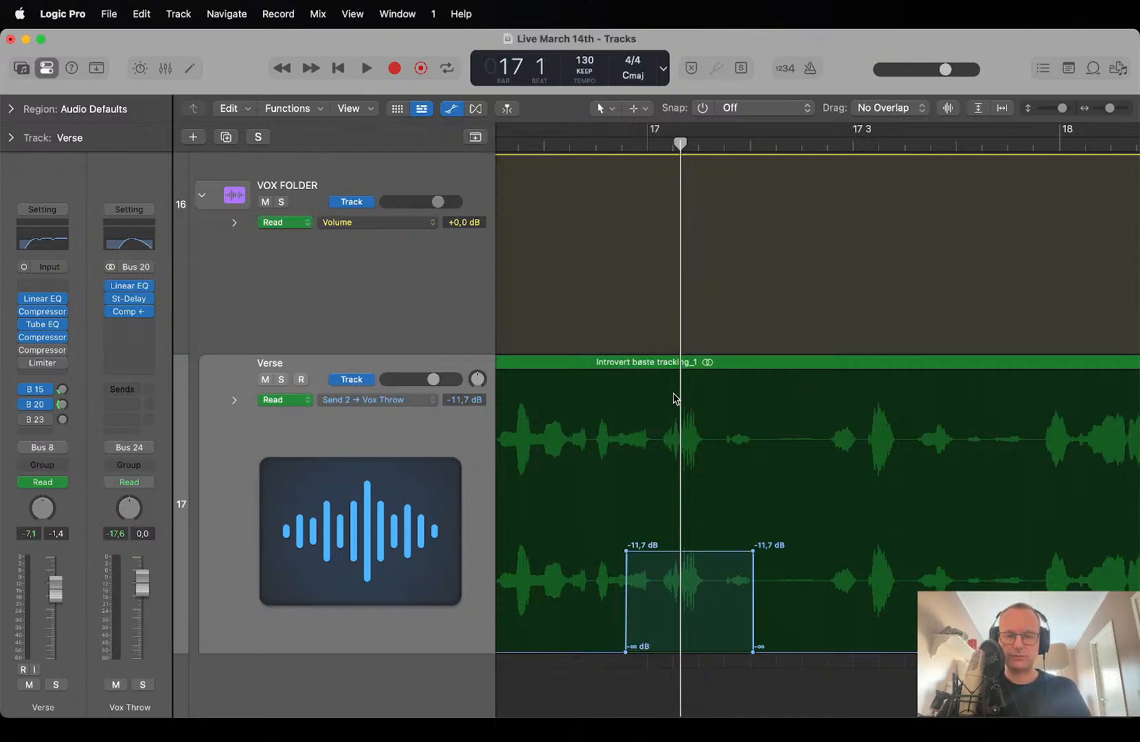
pyautogui.press('super+z')
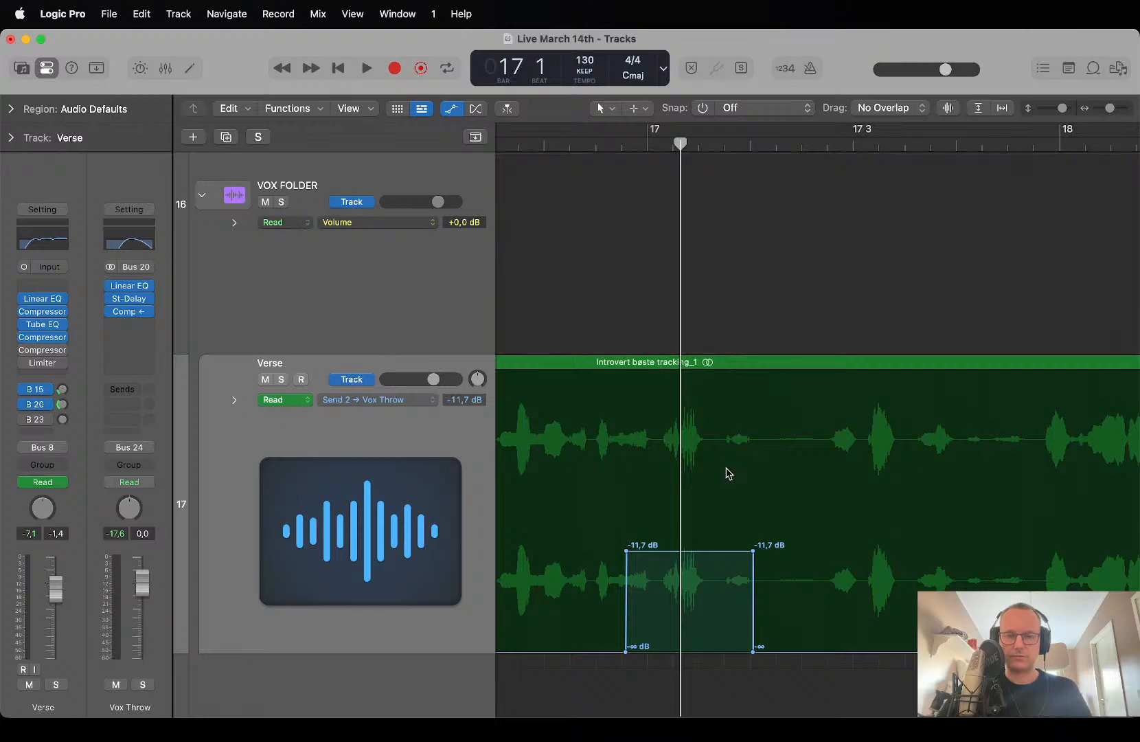
pyautogui.click(554, 140)
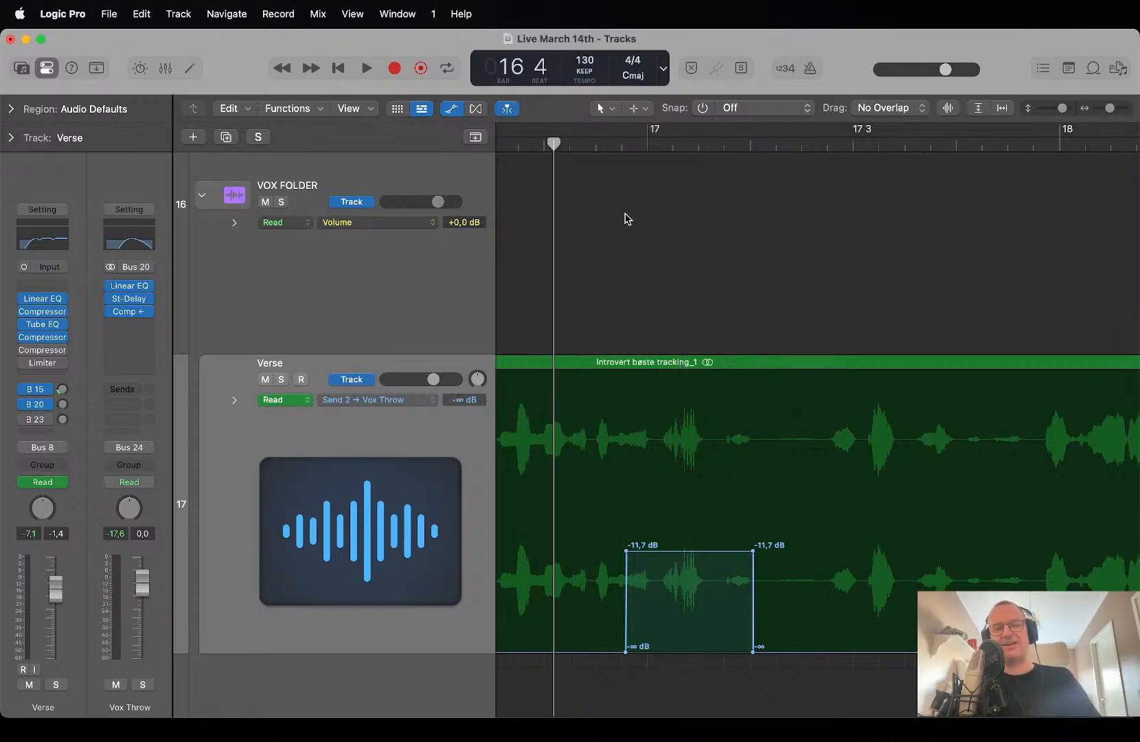
pyautogui.scroll(3, 627, 217)
pyautogui.hscroll(-1, 631, 234)
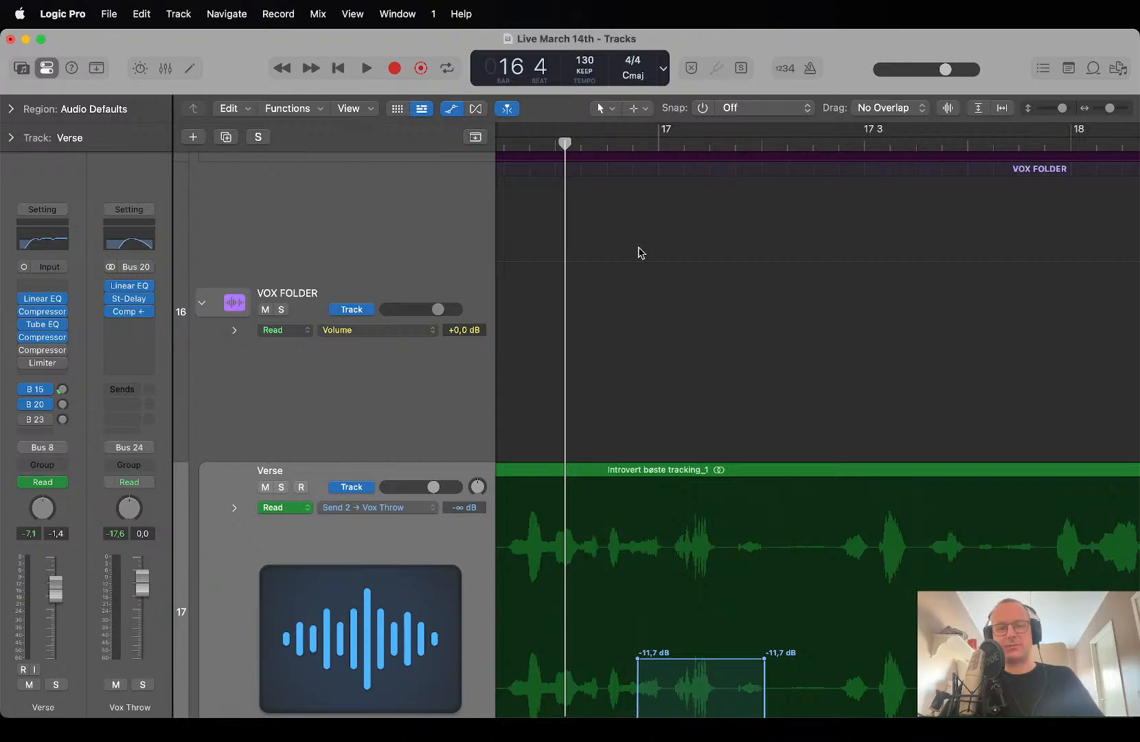
pyautogui.click(639, 247)
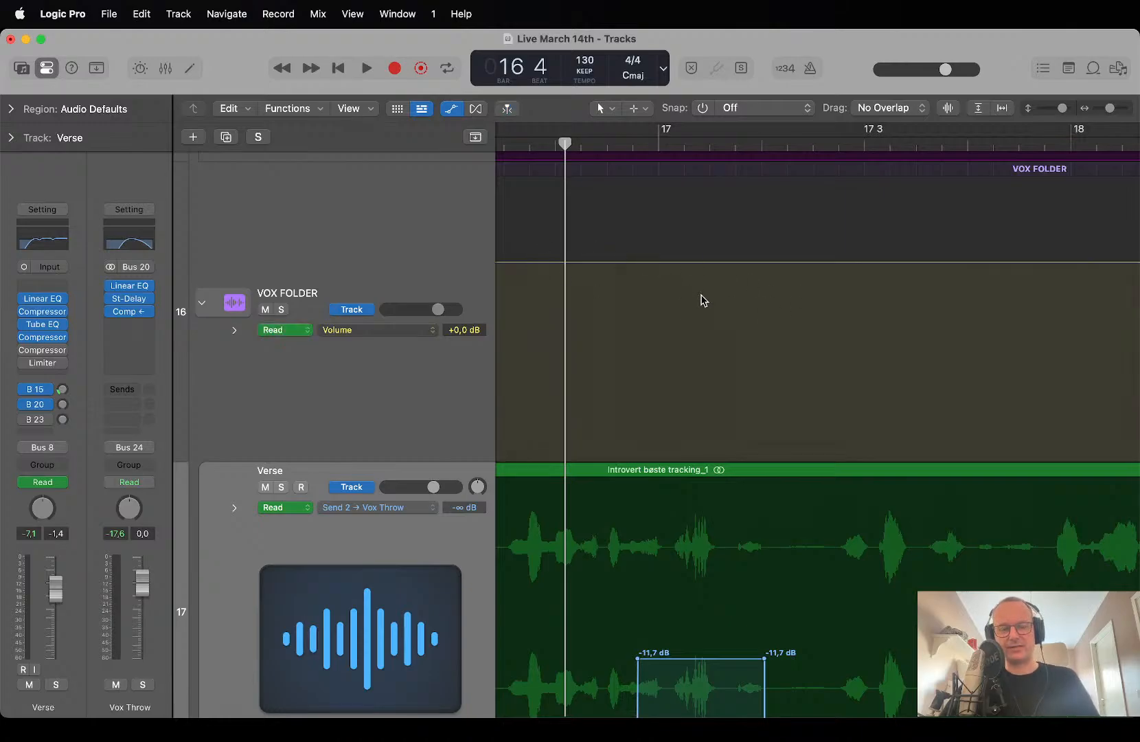
pyautogui.press('super+z')
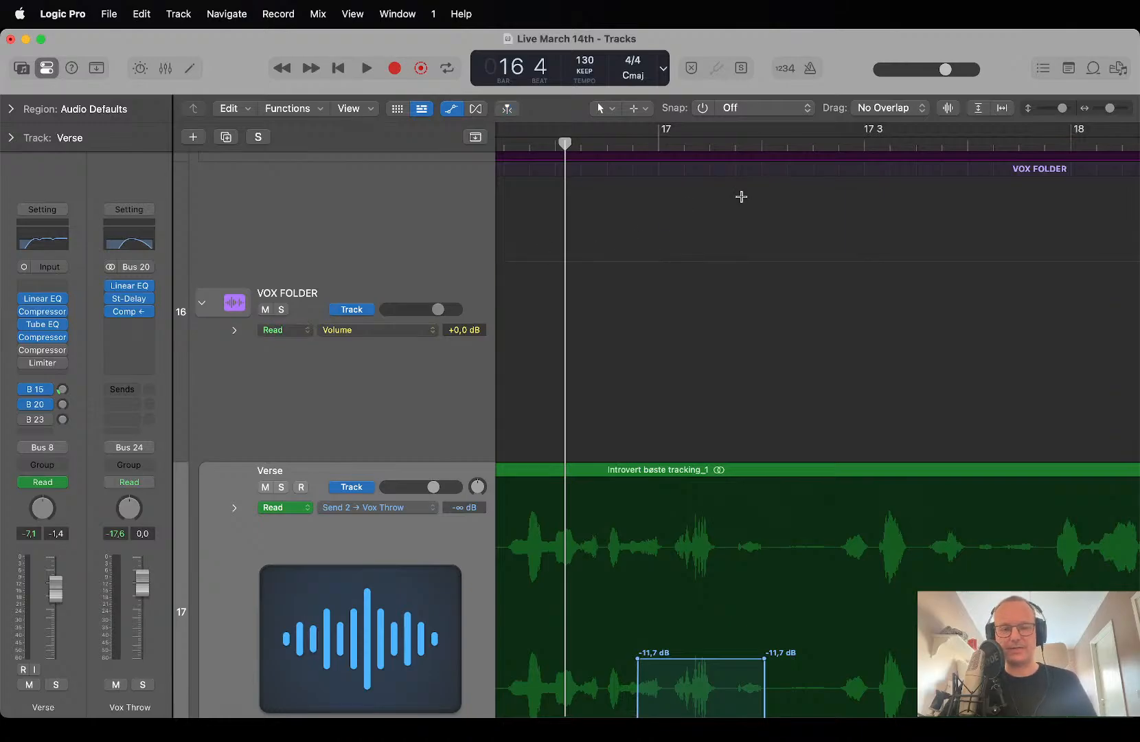
# Lower the VOX FOLDER volume fader to -5.3 dB and reset it to 0.0 dB.
pyautogui.hscroll(-4, 753, 249)
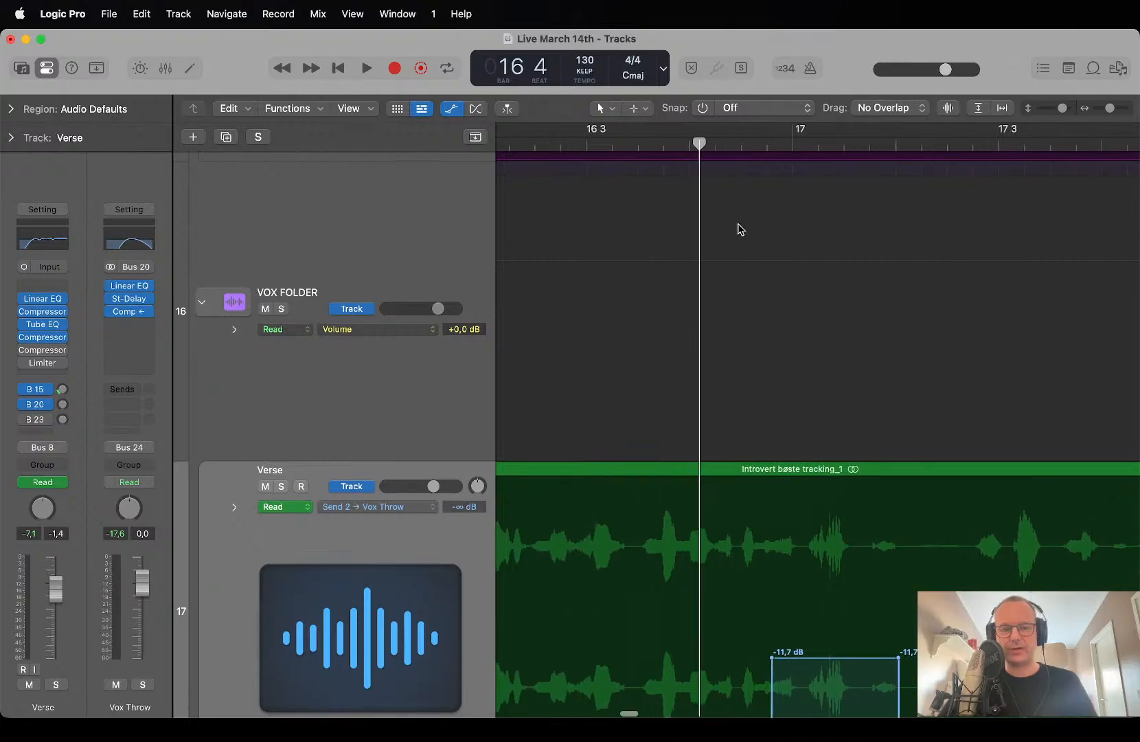
pyautogui.click(575, 147)
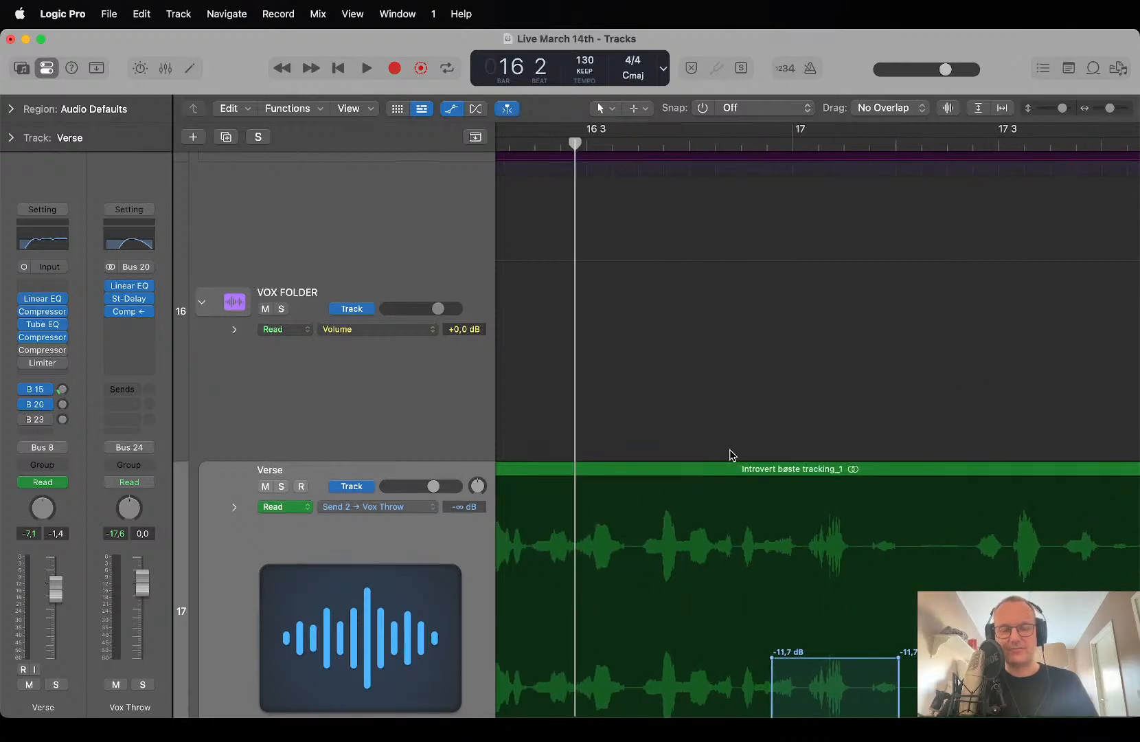
pyautogui.press('super+Left')
pyautogui.press('super+Left')
pyautogui.press('super+Left')
pyautogui.press('super+Left')
pyautogui.press('super+Left')
pyautogui.press('super+Left')
pyautogui.press('super+Left')
pyautogui.press('super+Left')
pyautogui.press('super+Left')
pyautogui.press('super+Left')
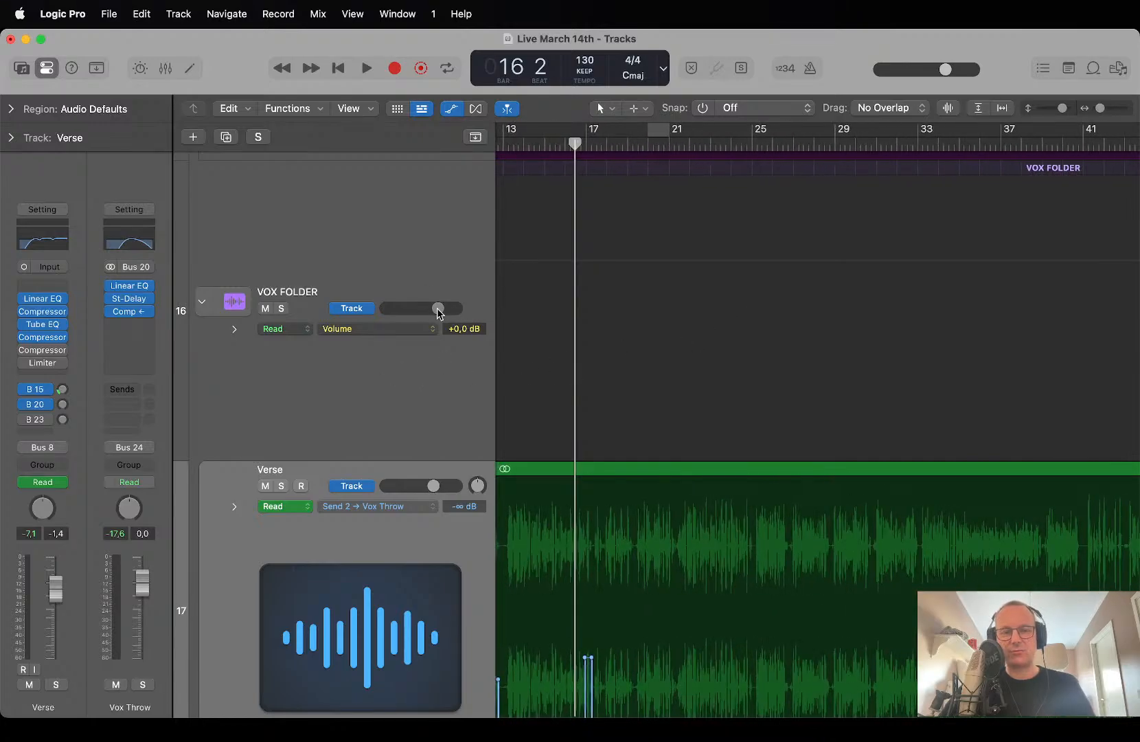
pyautogui.moveTo(437, 310); pyautogui.dragTo(425, 308)
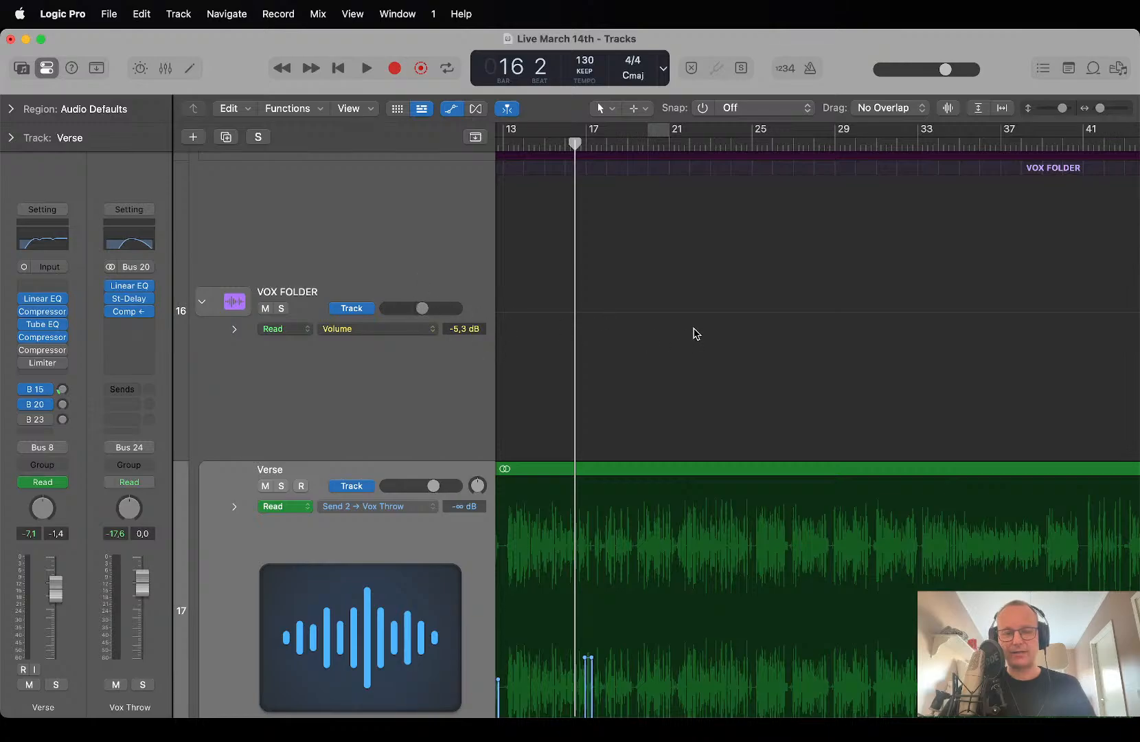
pyautogui.keyDown('alt'); pyautogui.click(424, 309); pyautogui.keyUp('alt')
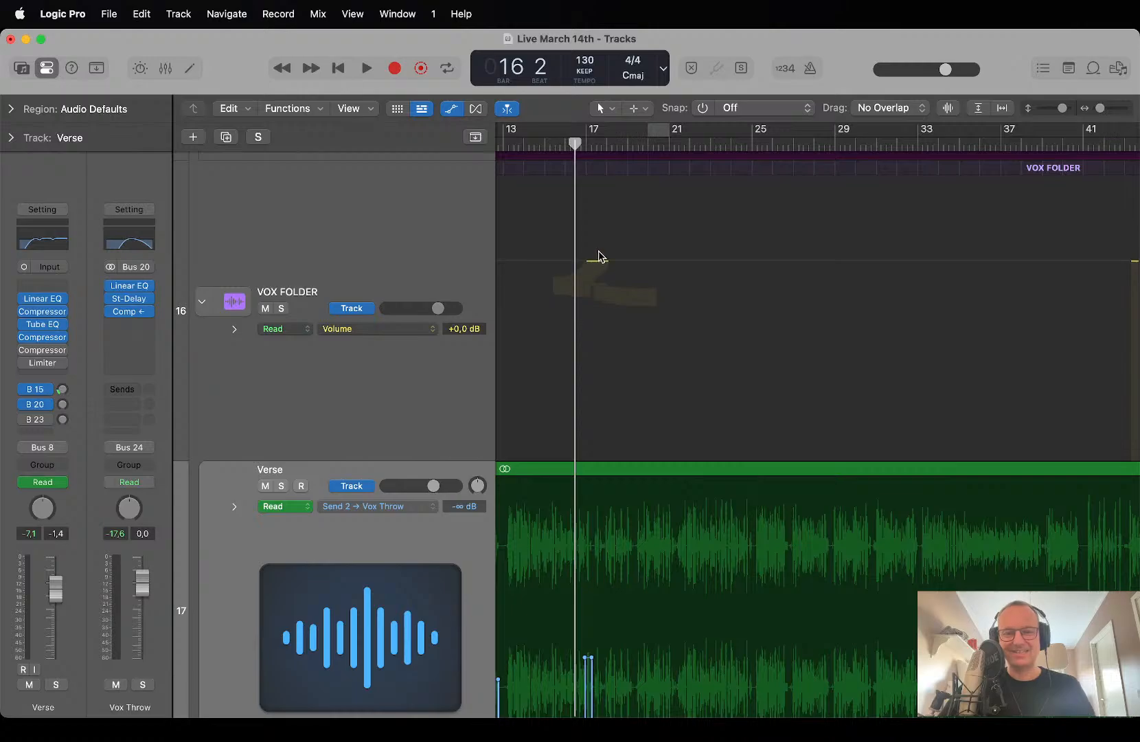
# Add a 0.0 dB volume automation point after bar 17 on VOX FOLDER and lower its fader to -11.2 dB.
pyautogui.click(599, 261)
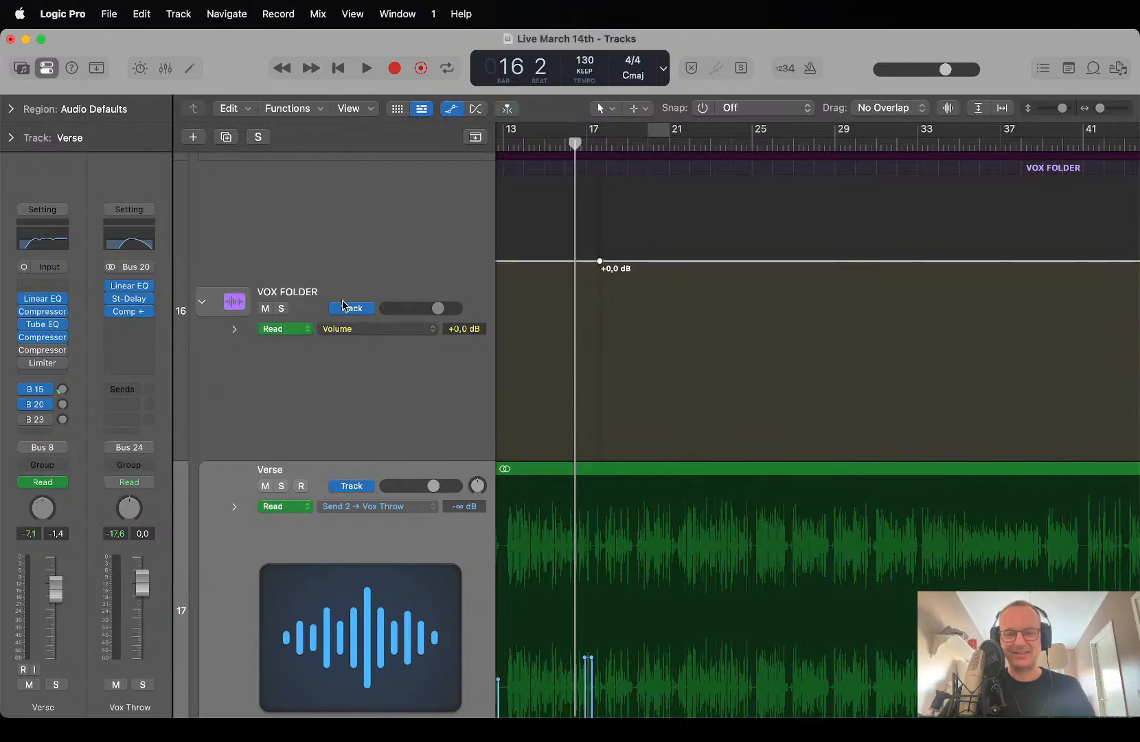
pyautogui.click(435, 310)
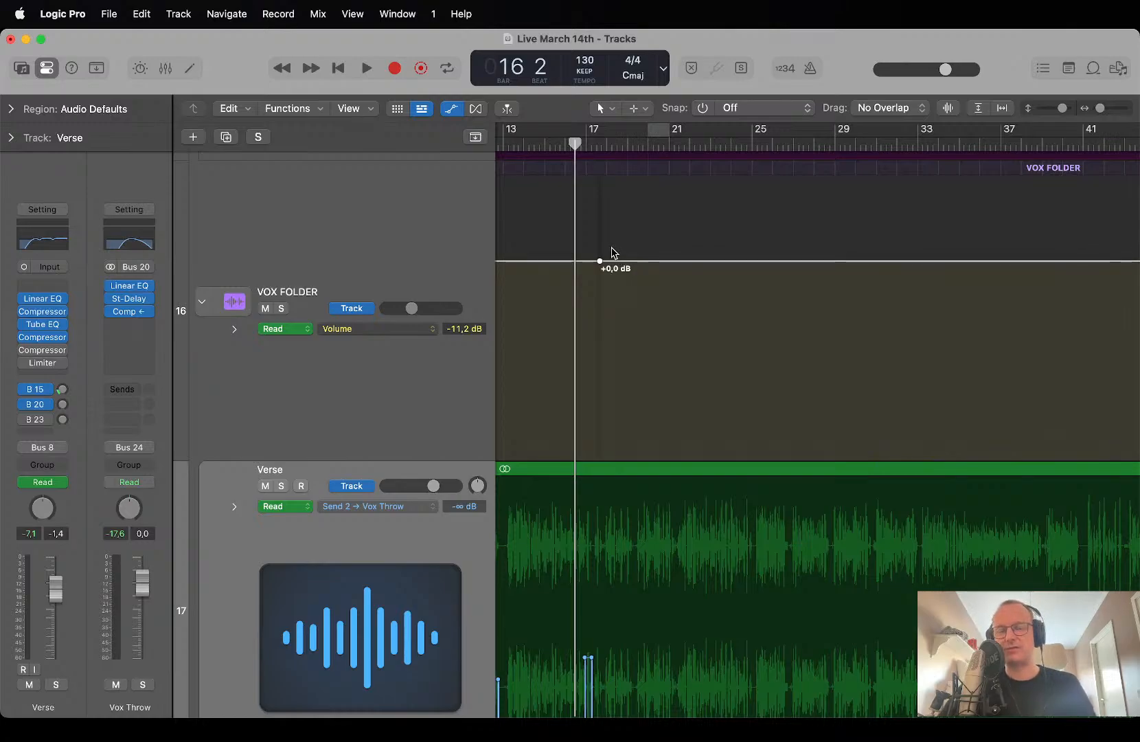
# Play bar 16 with the VOX FOLDER volume automation active and delete its 0.0 dB point after bar 17.
pyautogui.press('space')
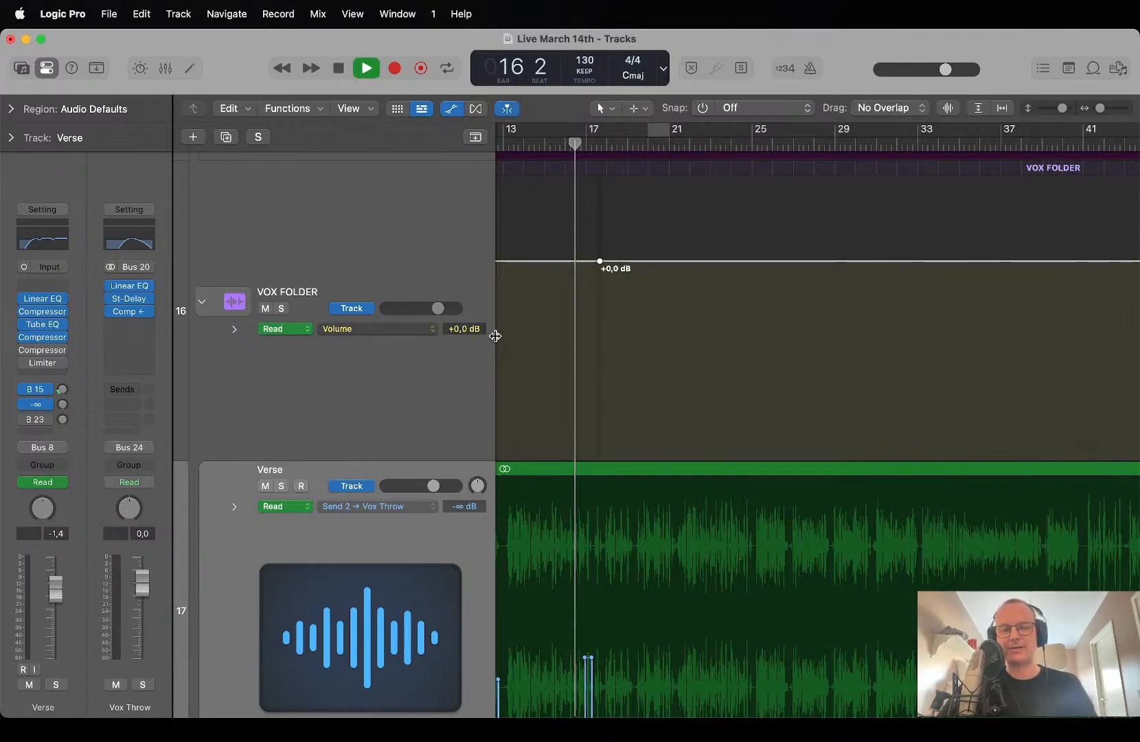
pyautogui.press('space')
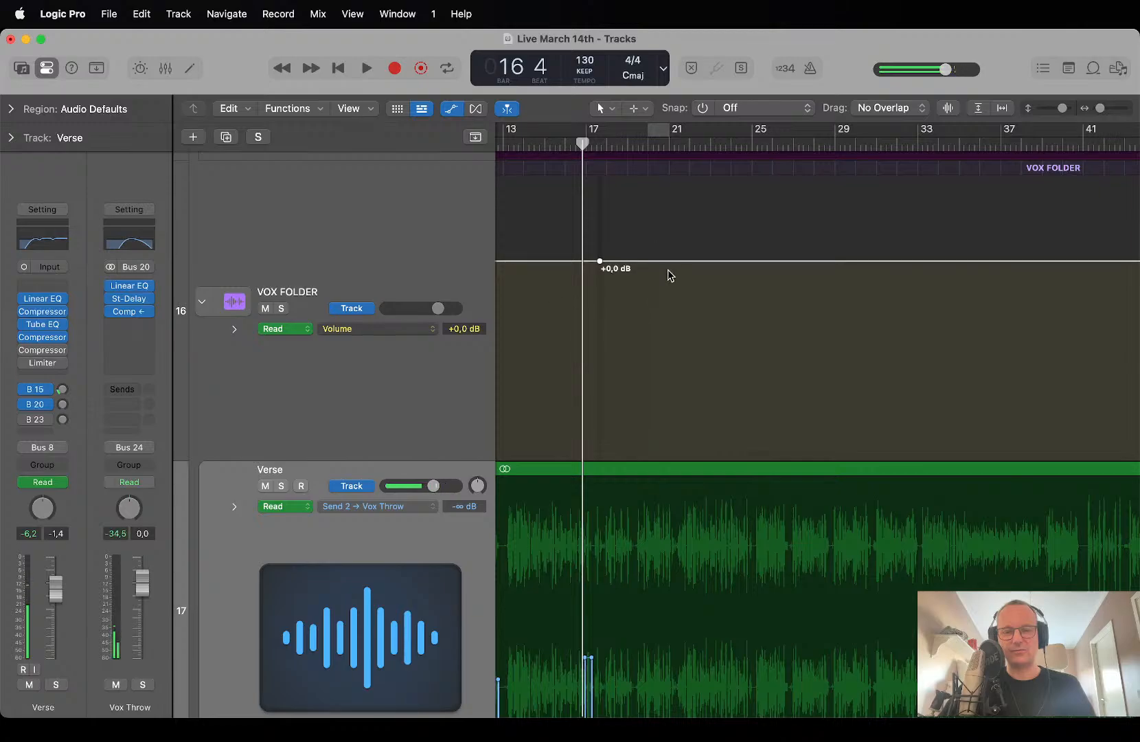
pyautogui.click(665, 288)
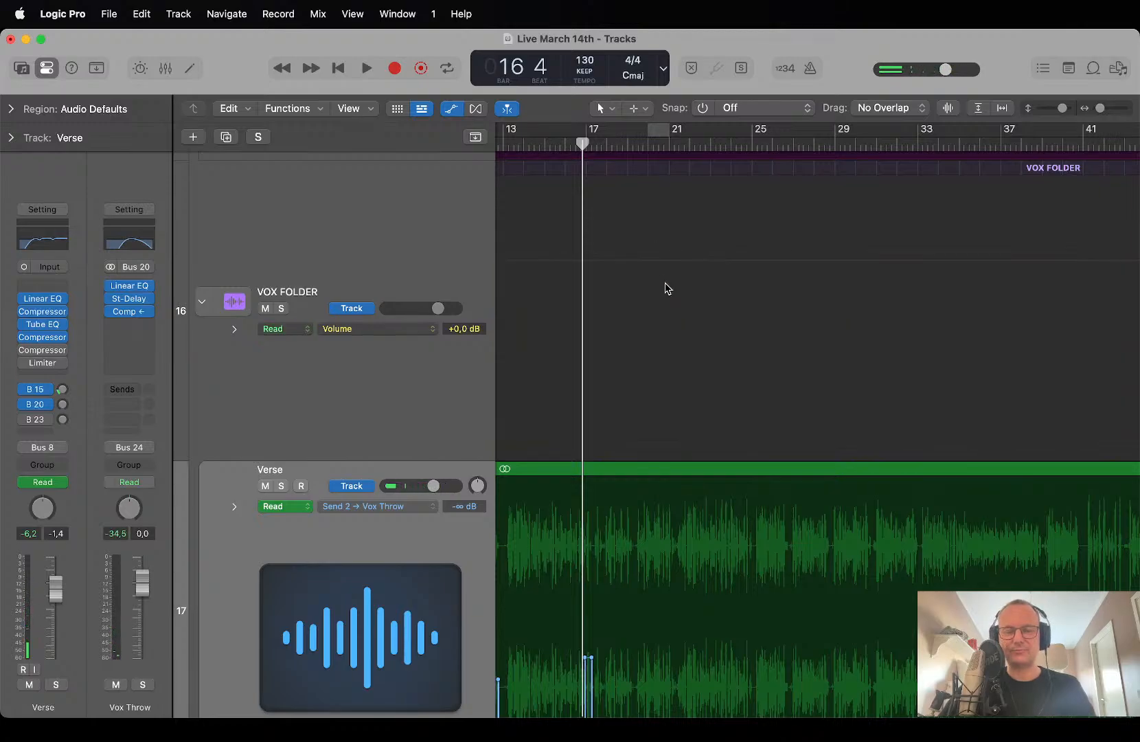
# Lower the VOX FOLDER volume fader to -8.8 dB, play briefly around bar 17 and reset the fader to 0.0 dB.
pyautogui.moveTo(438, 307); pyautogui.dragTo(416, 309)
pyautogui.press('space')
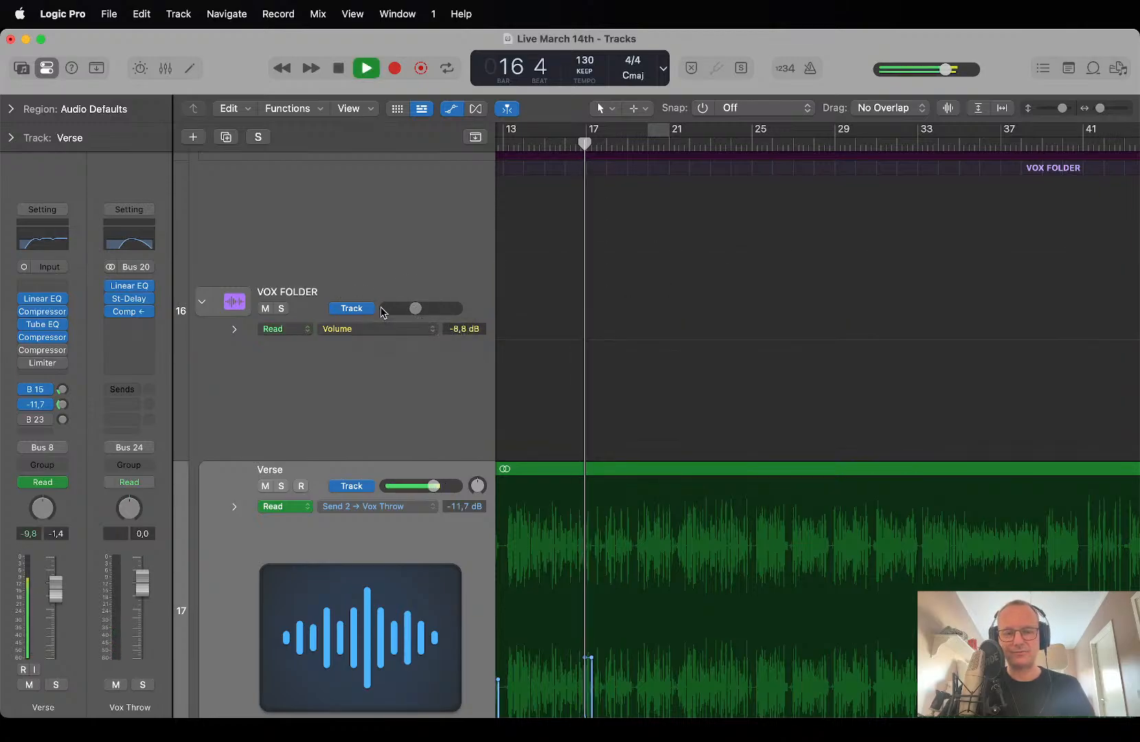
pyautogui.press('space')
pyautogui.keyDown('alt'); pyautogui.click(417, 310); pyautogui.keyUp('alt')
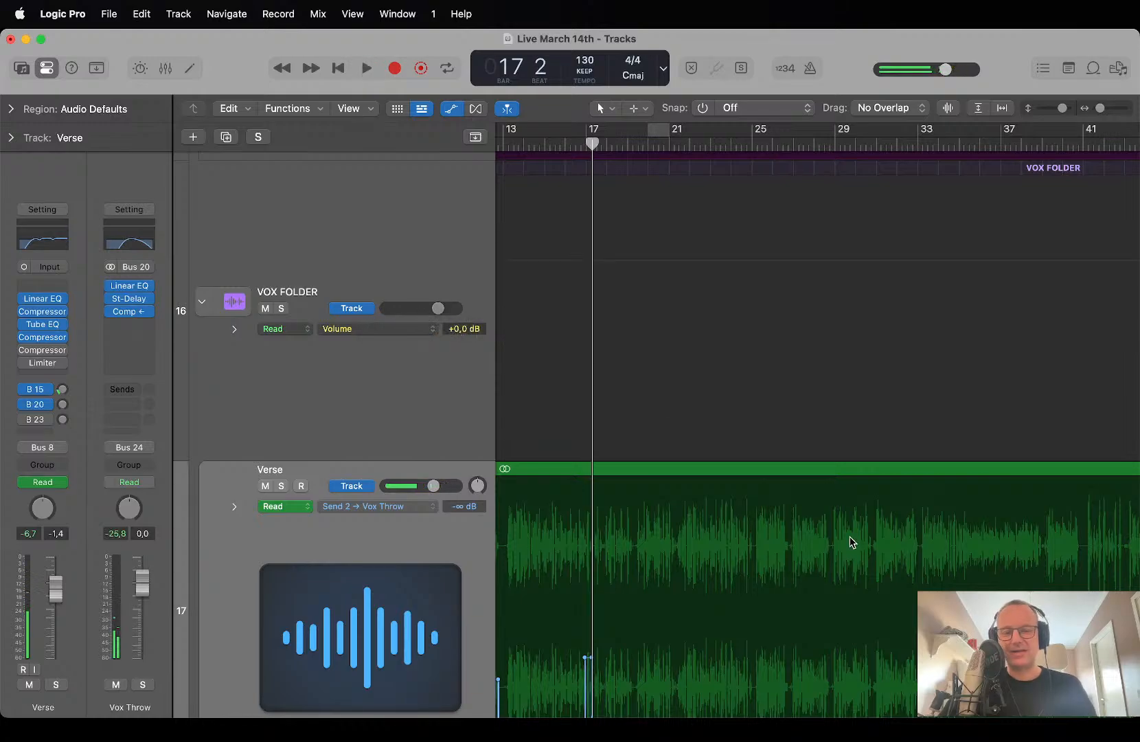
# Audition the Verse from just before bar 12 through the automated delay throws in bar 12 and around bar 17.
pyautogui.scroll(-5, 850, 539)
pyautogui.scroll(-5, 850, 541)
pyautogui.scroll(5, 850, 542)
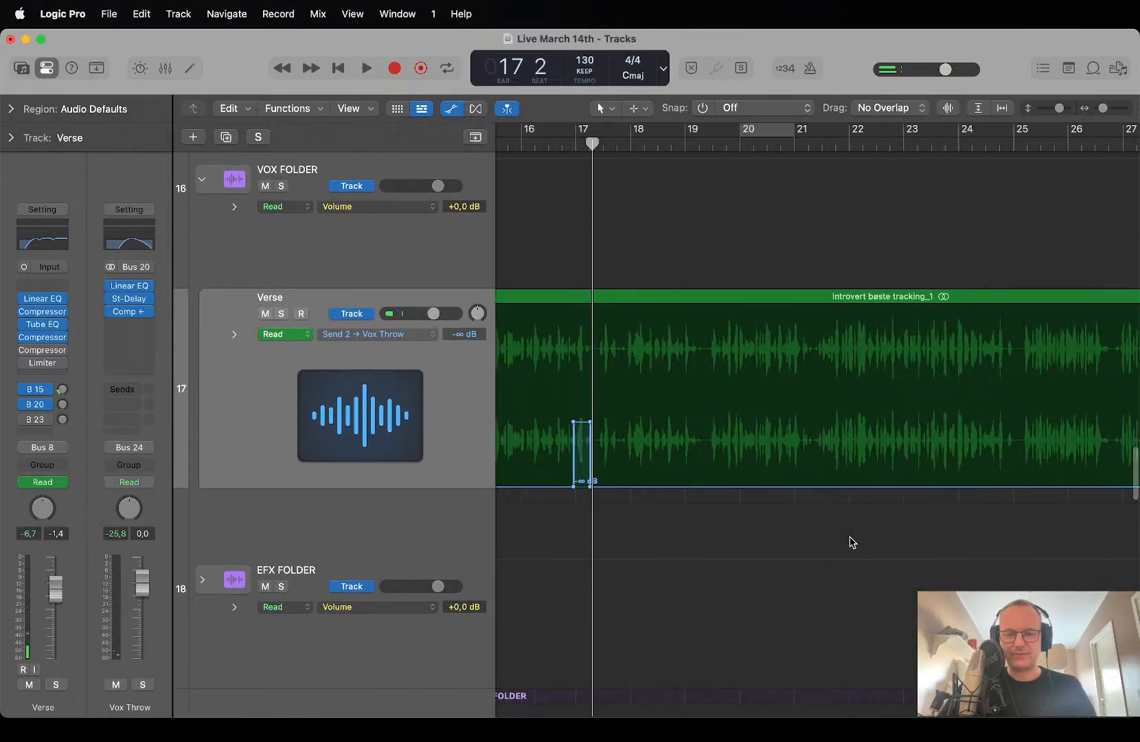
pyautogui.hscroll(-10, 850, 542)
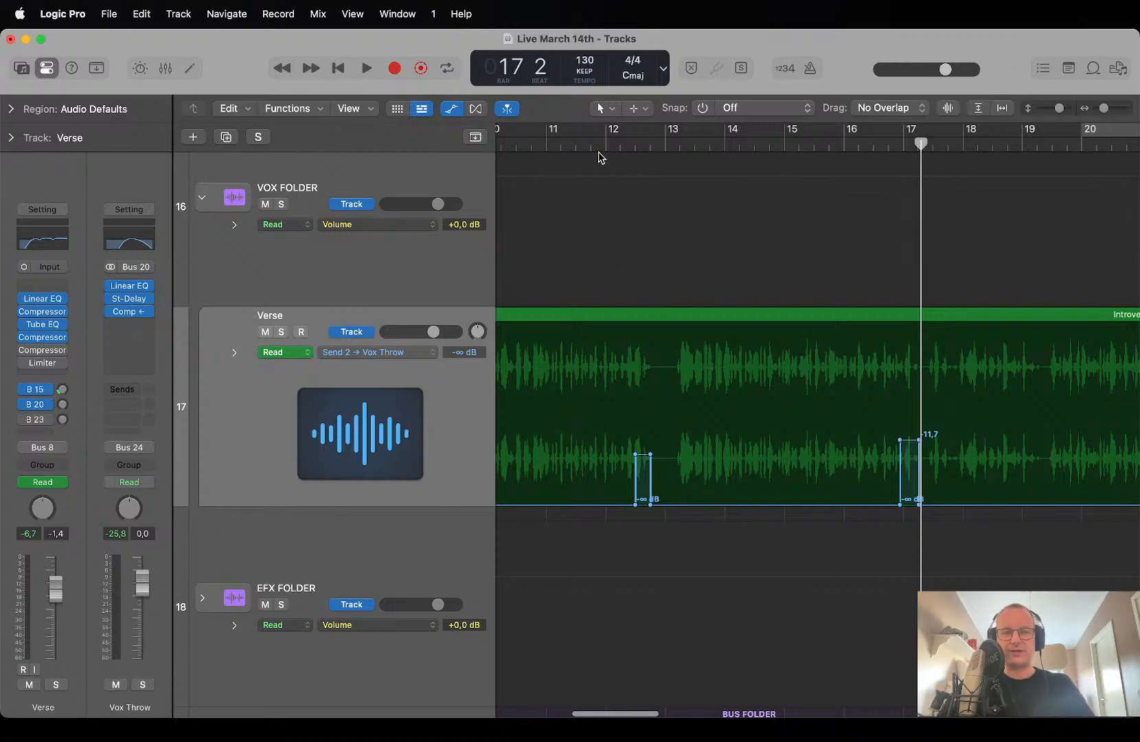
pyautogui.click(603, 145)
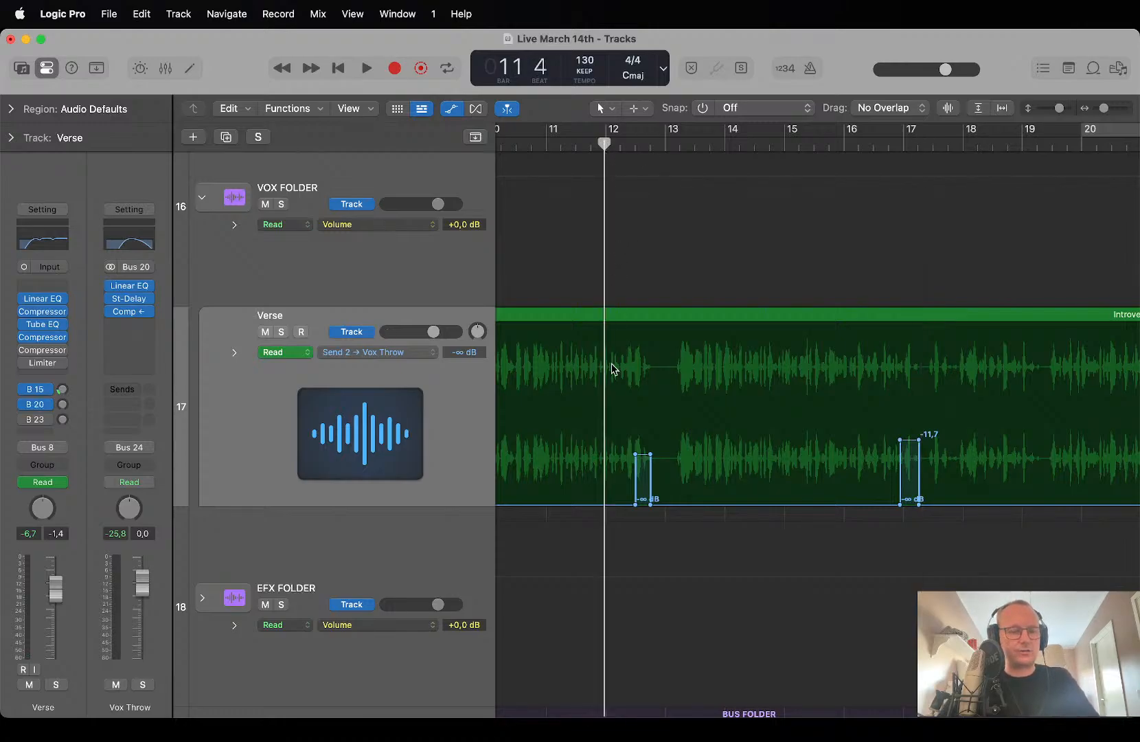
pyautogui.scroll(3, 682, 480)
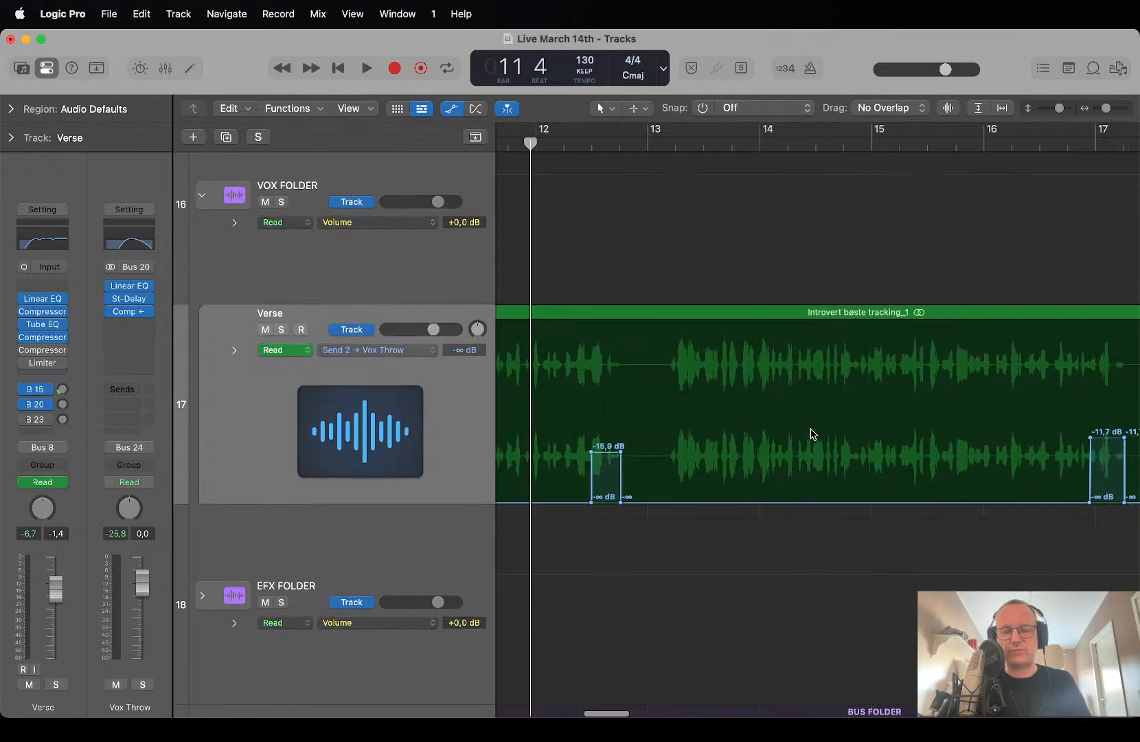
pyautogui.press('space')
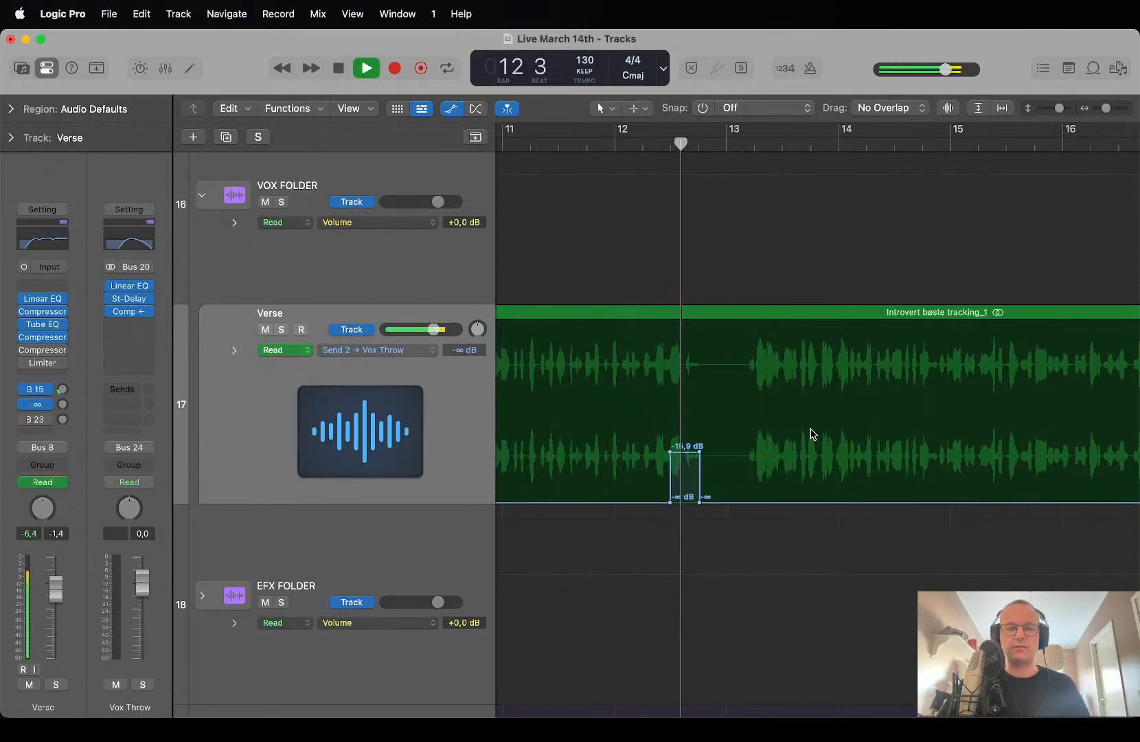
pyautogui.scroll(-3, 812, 431)
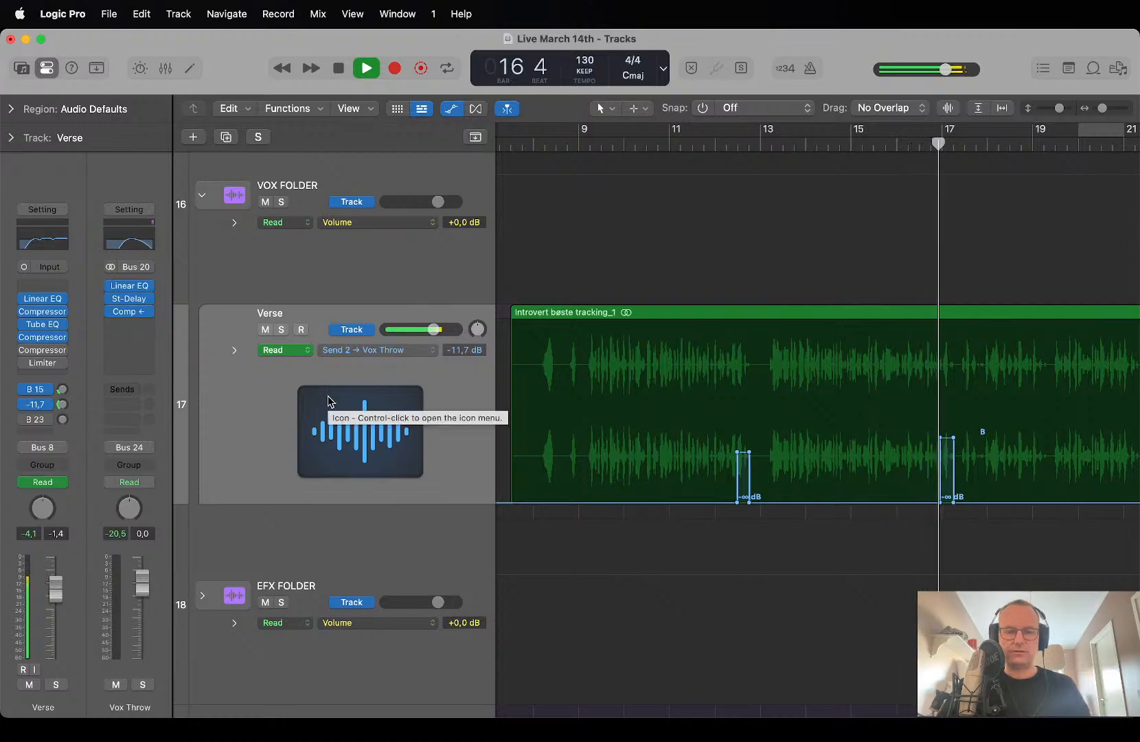
pyautogui.press('space')
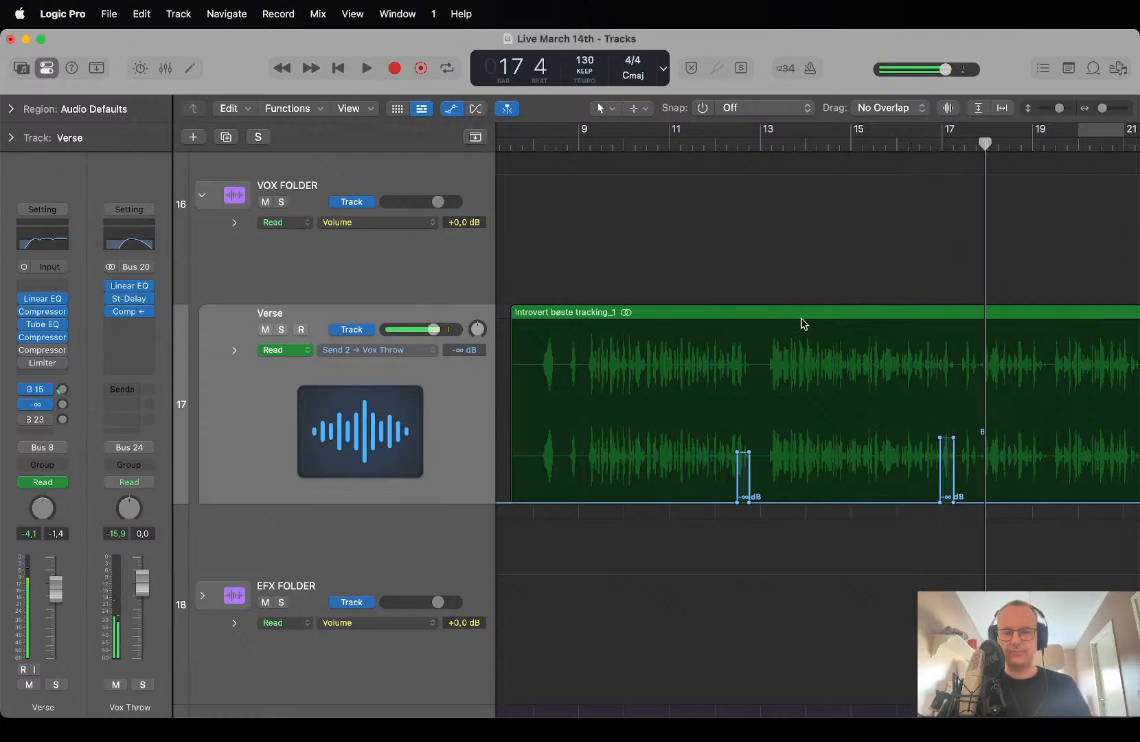
# Raise the Verse track's Send 2 to Vox Throw automation to -10.9 dB over the short vocal phrase at bar 19.
pyautogui.press('z')
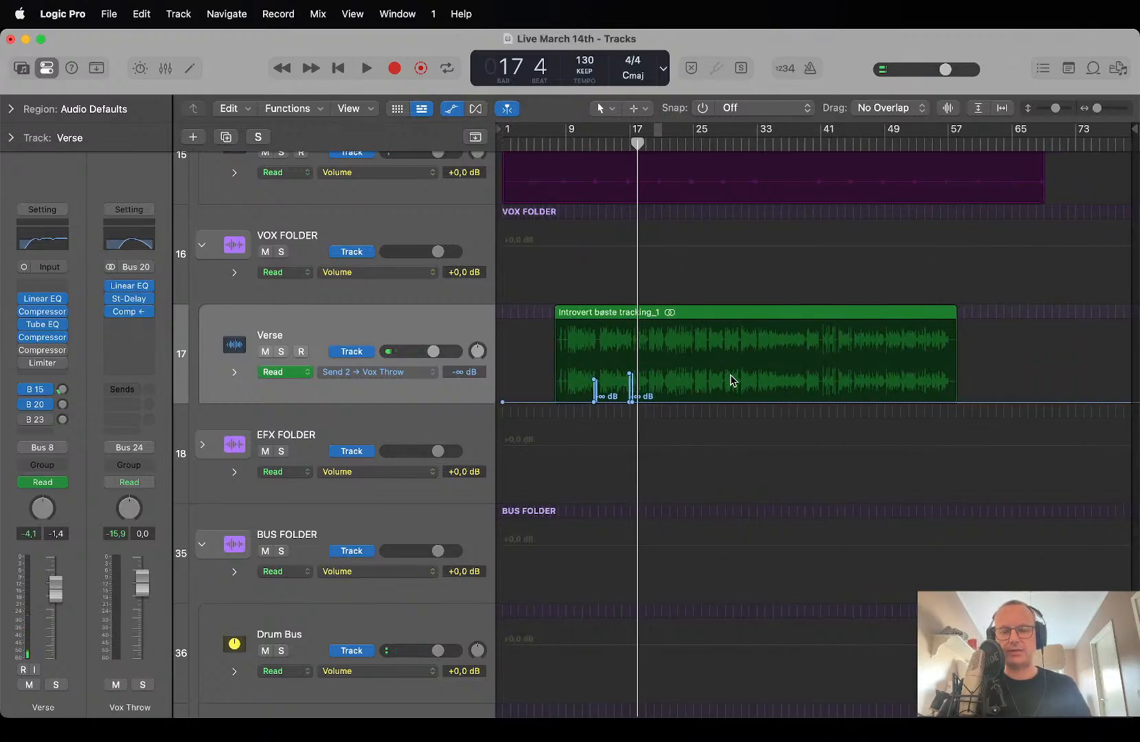
pyautogui.scroll(5, 732, 380)
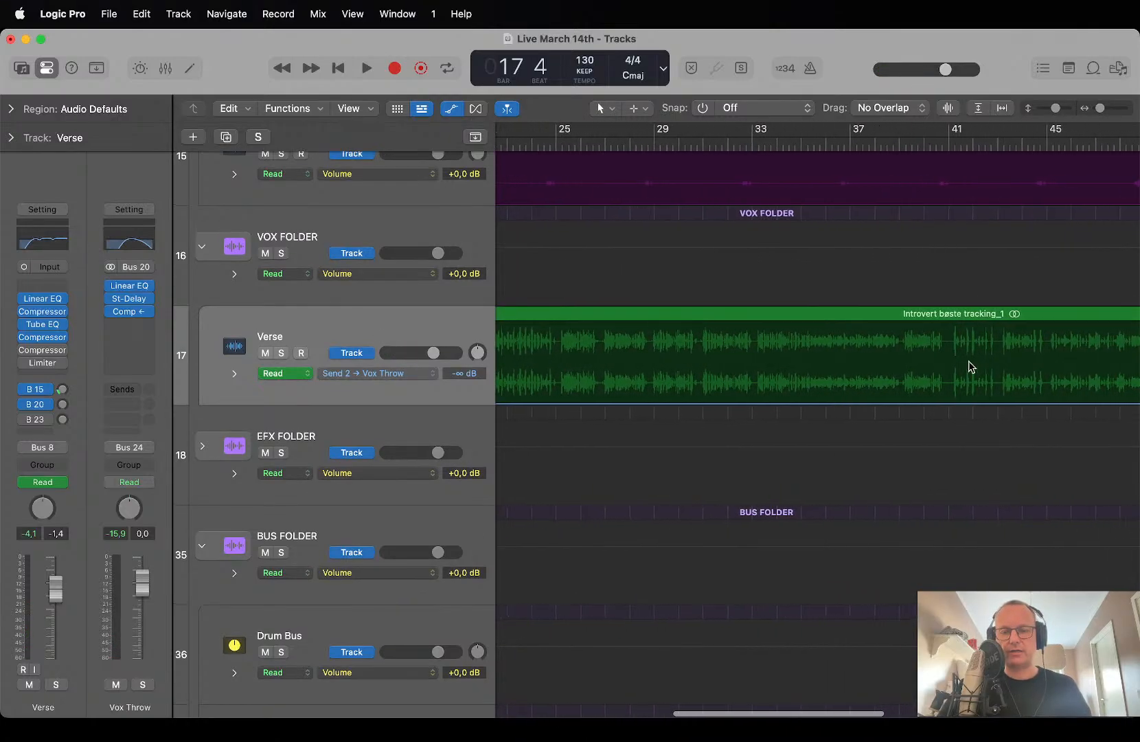
pyautogui.scroll(-5, 1017, 366)
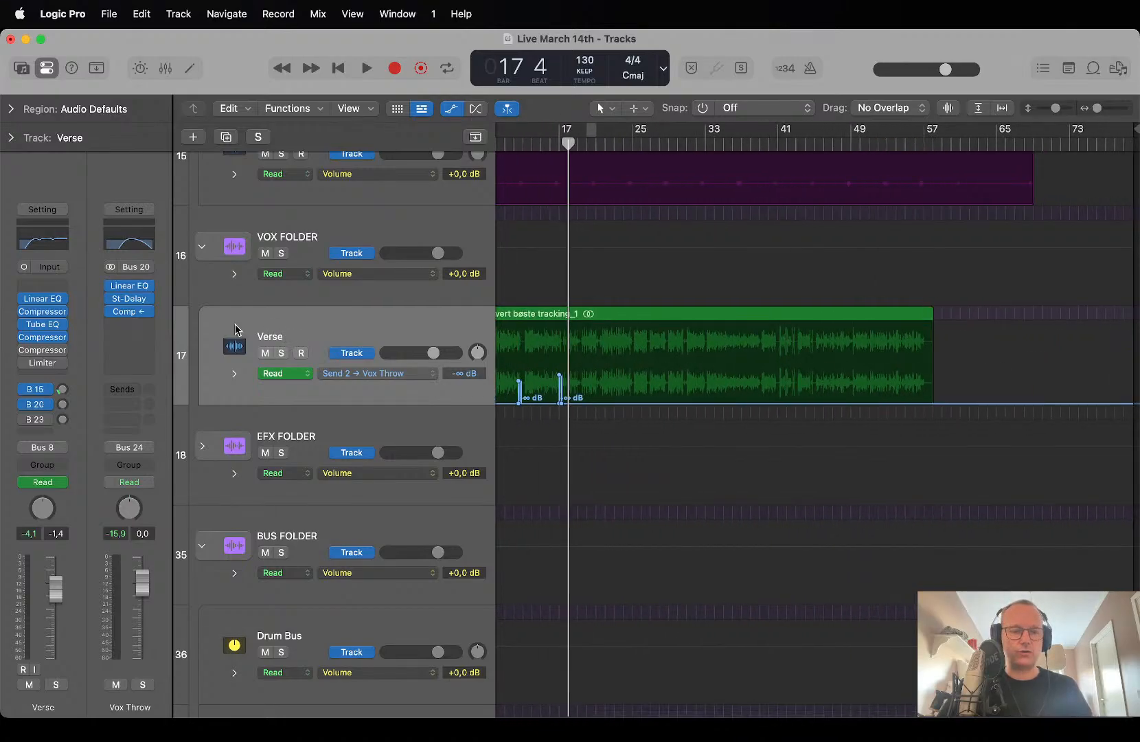
pyautogui.scroll(5, 608, 375)
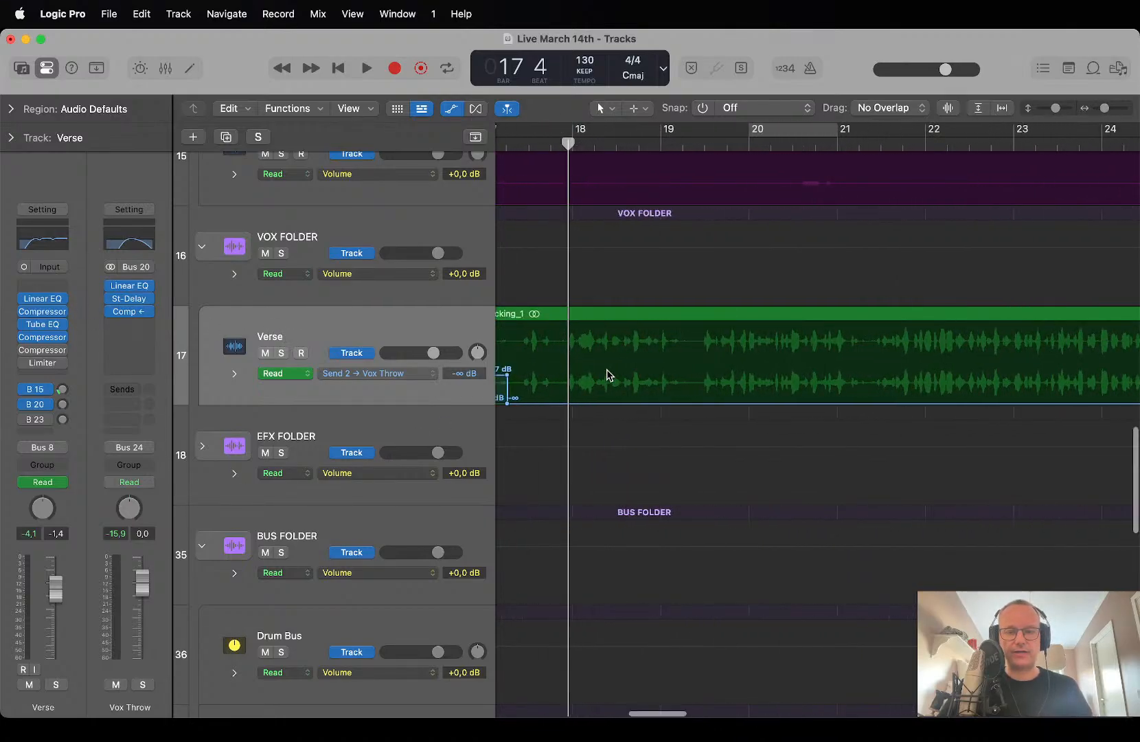
pyautogui.hscroll(3, 481, 382)
pyautogui.scroll(-1, 482, 383)
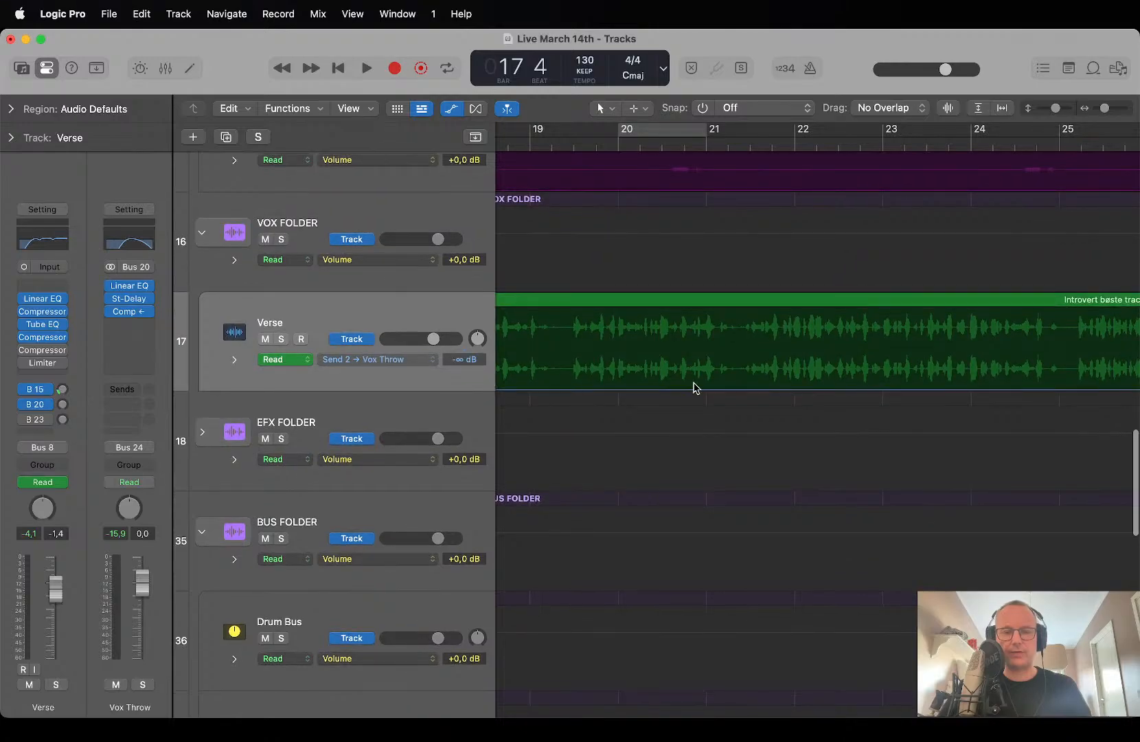
pyautogui.scroll(3, 694, 384)
pyautogui.moveTo(586, 367)
pyautogui.mouseDown()
pyautogui.moveTo(634, 366)
pyautogui.moveTo(601, 351)
pyautogui.mouseUp()
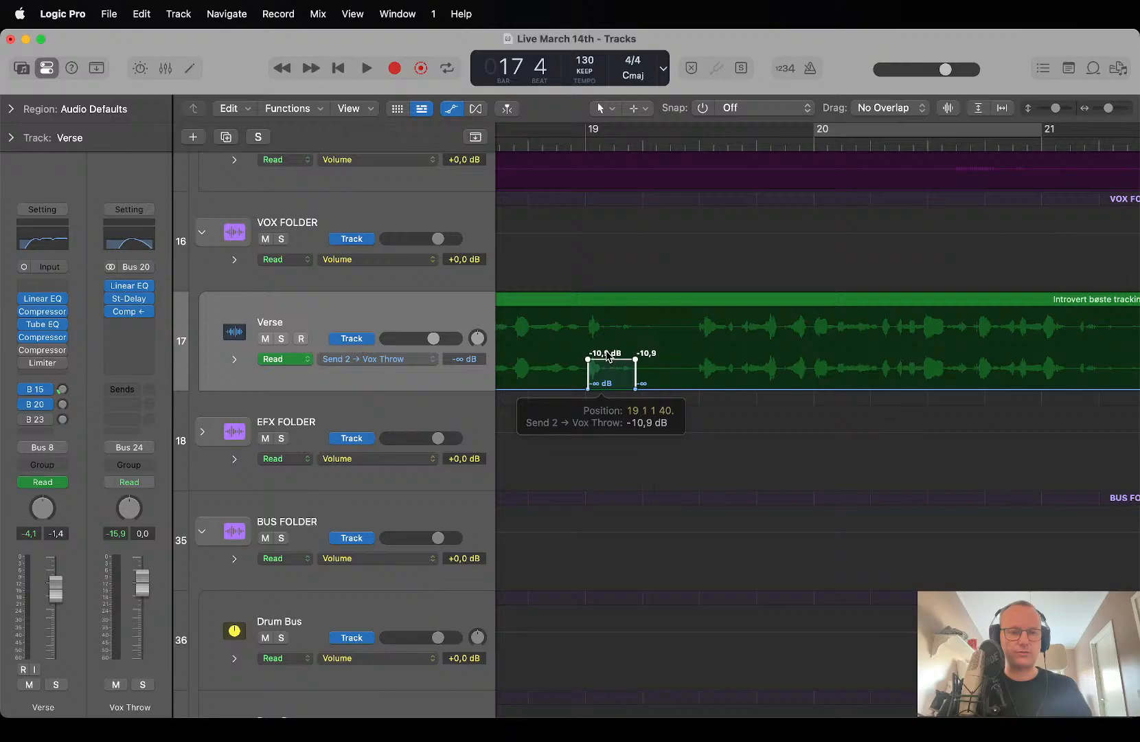
# Set the Vox Throw automation mode to Touch and select the Vox Throw track in the expanded EFX FOLDER.
pyautogui.click(150, 482)
pyautogui.click(153, 500)
pyautogui.scroll(-1, 740, 488)
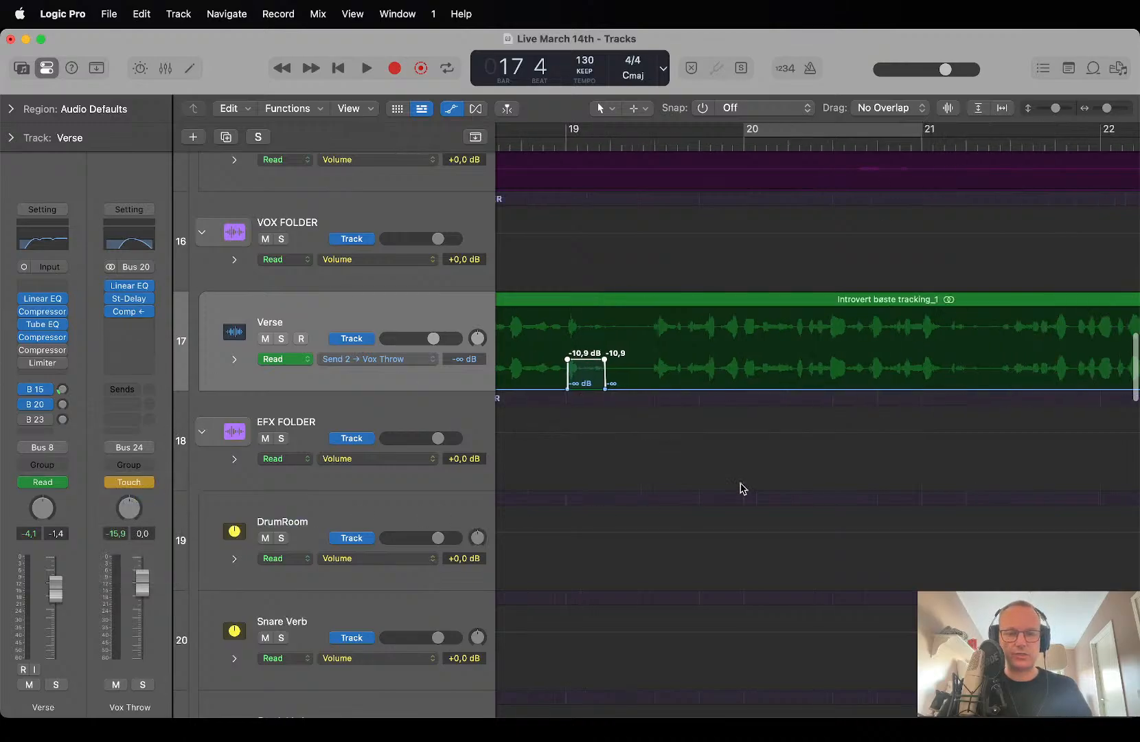
pyautogui.scroll(-5, 740, 488)
pyautogui.scroll(-8, 740, 488)
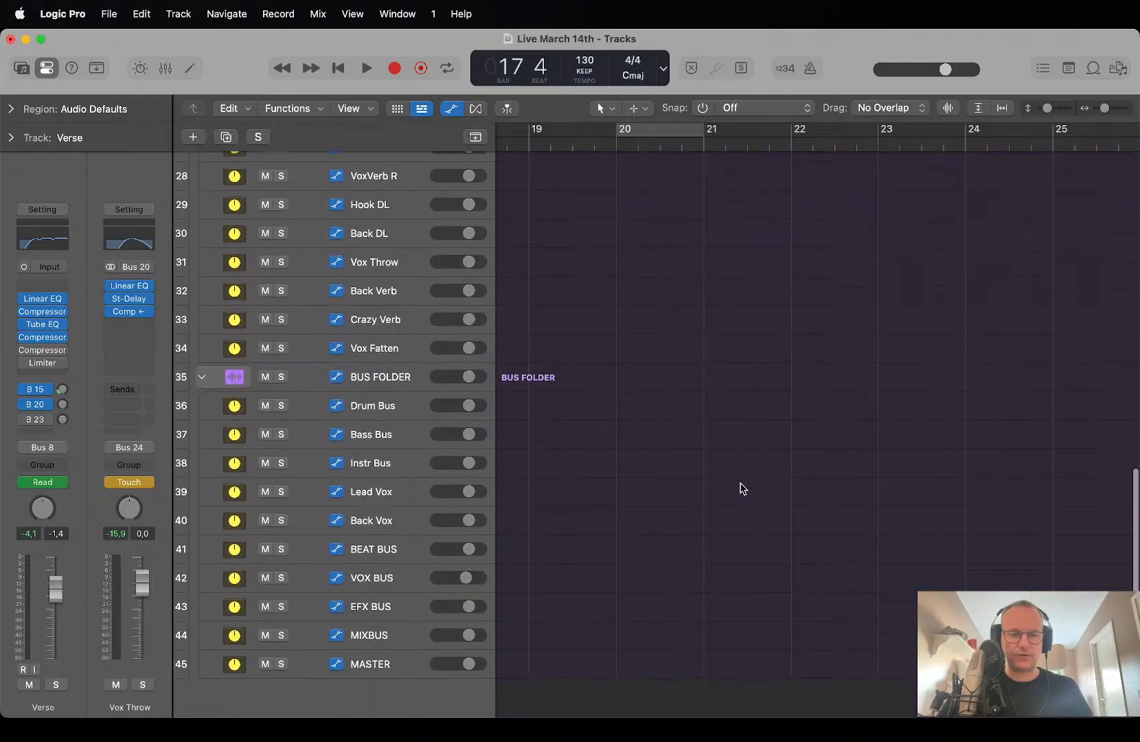
pyautogui.scroll(10, 740, 487)
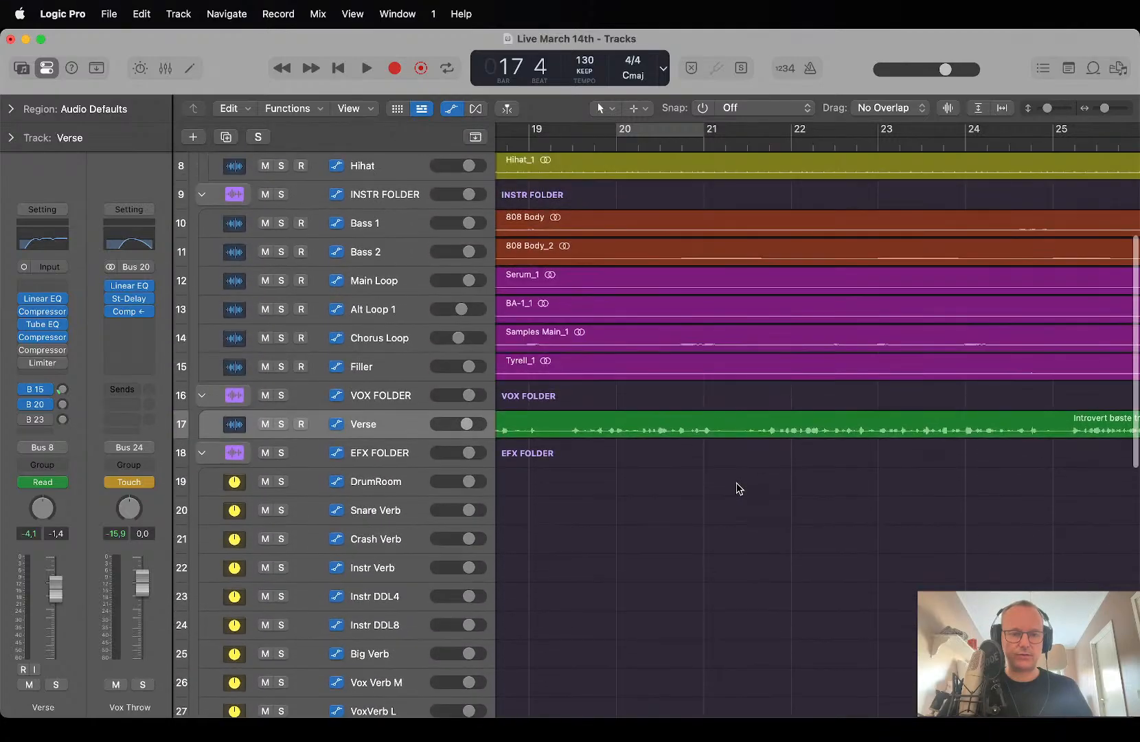
pyautogui.scroll(-3, 508, 504)
pyautogui.scroll(-3, 511, 508)
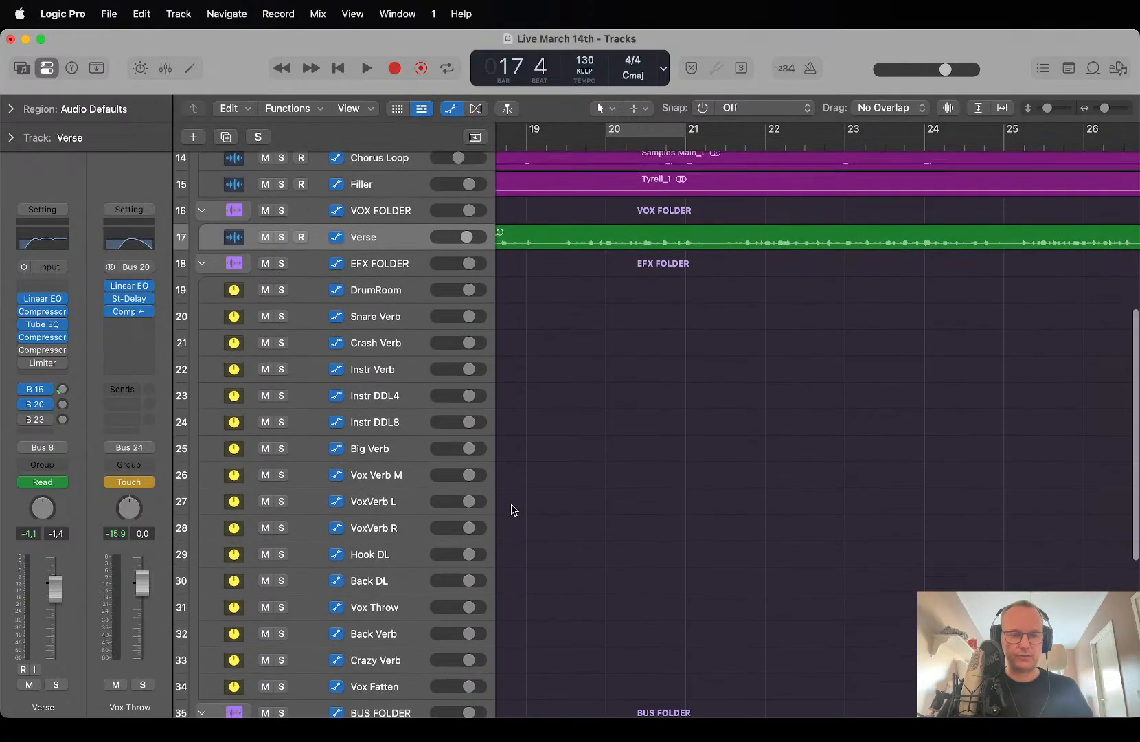
pyautogui.scroll(3, 490, 509)
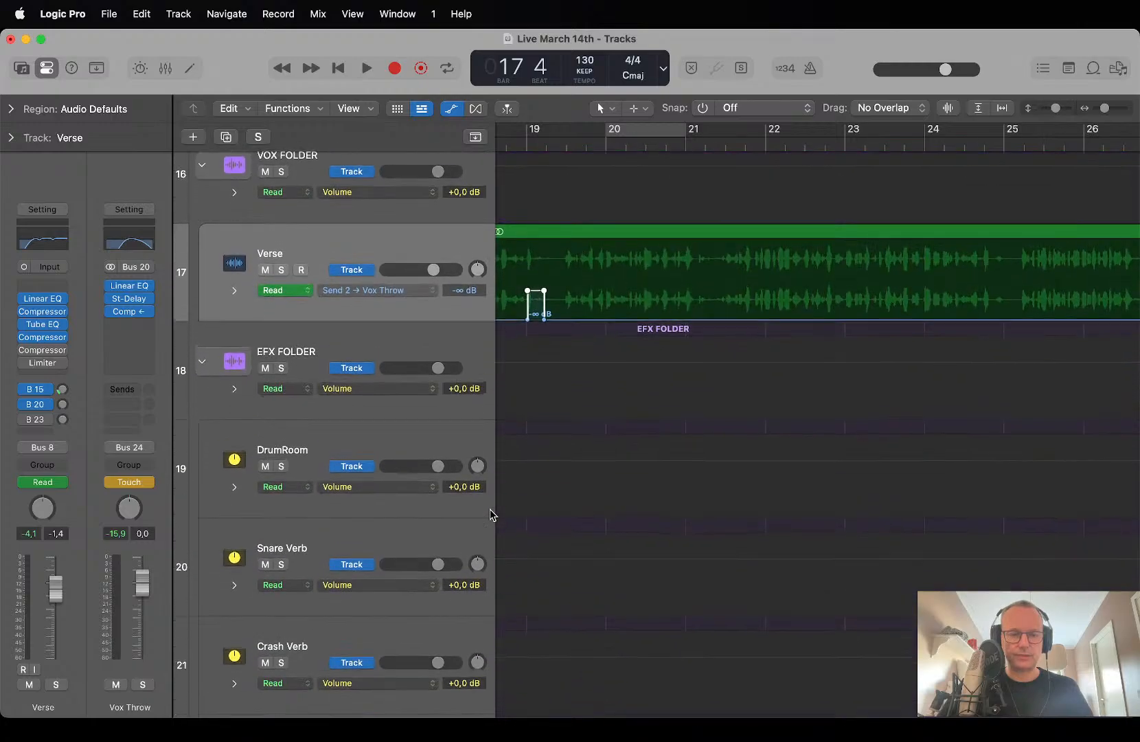
pyautogui.scroll(-6, 489, 509)
pyautogui.scroll(-8, 489, 514)
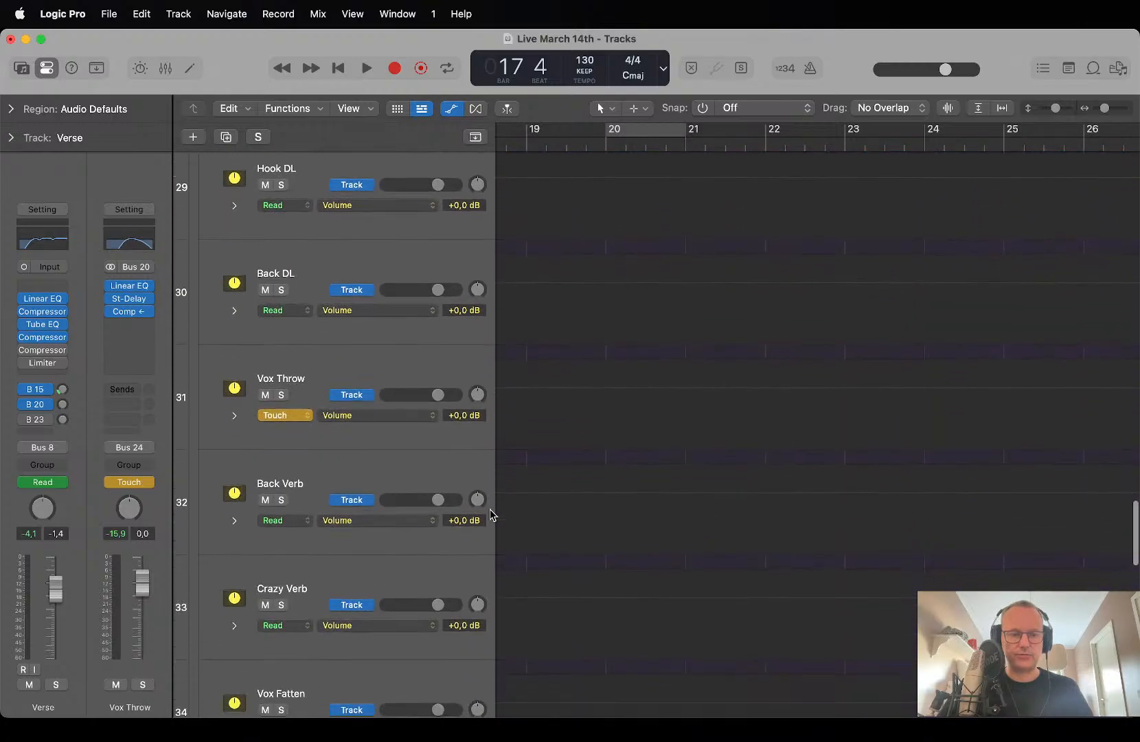
pyautogui.click(314, 390)
pyautogui.scroll(1, 502, 362)
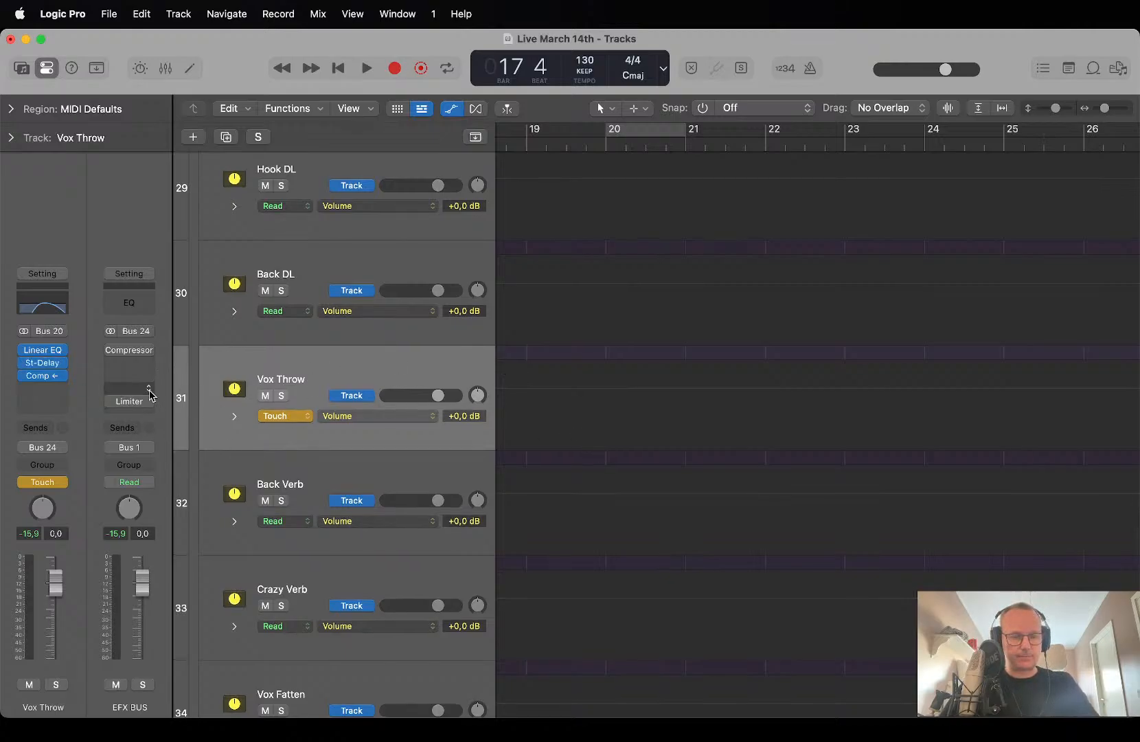
# Record automation of the Left Delay time on Vox Throw's Stereo Delay by moving its knob during playback around bar 18.
pyautogui.click(42, 364)
pyautogui.moveTo(714, 237); pyautogui.dragTo(472, 52)
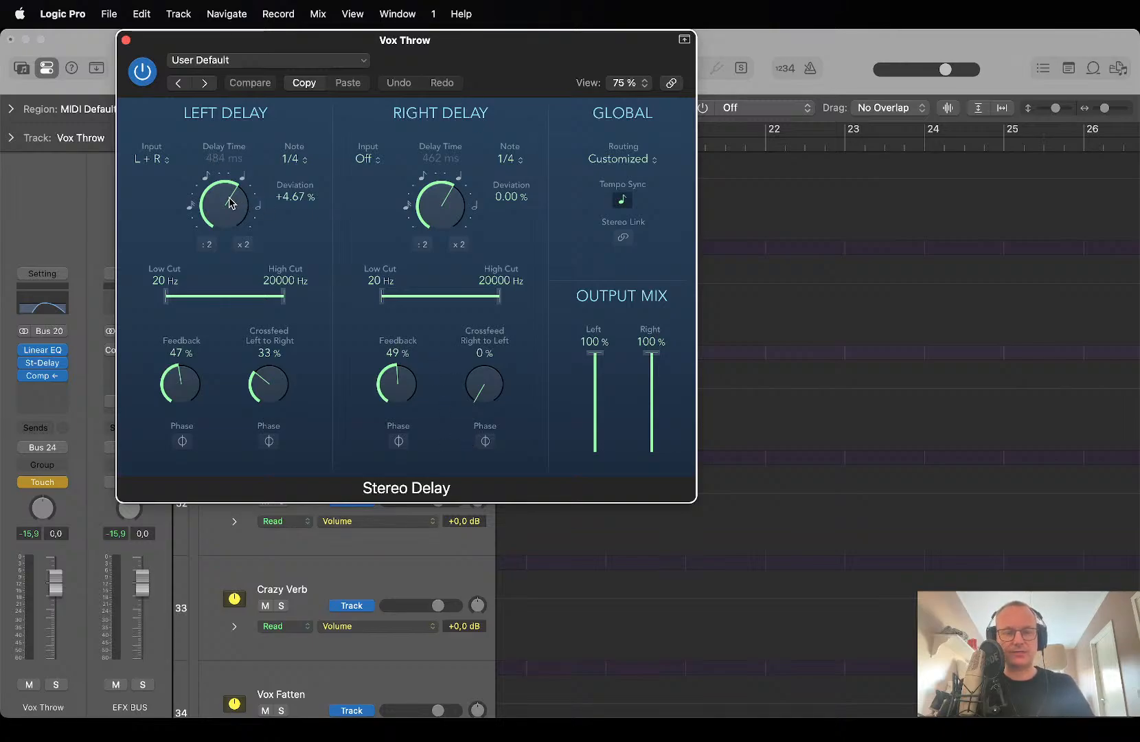
pyautogui.press('space')
pyautogui.moveTo(232, 203); pyautogui.dragTo(251, 262)
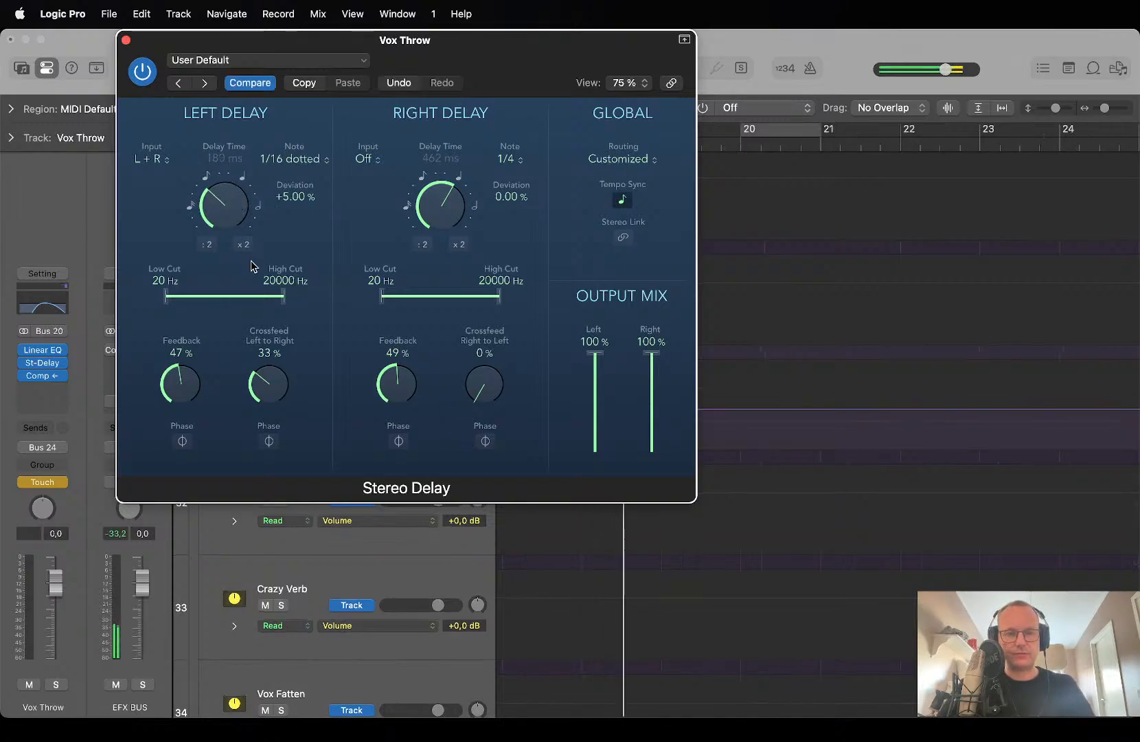
pyautogui.click(125, 39)
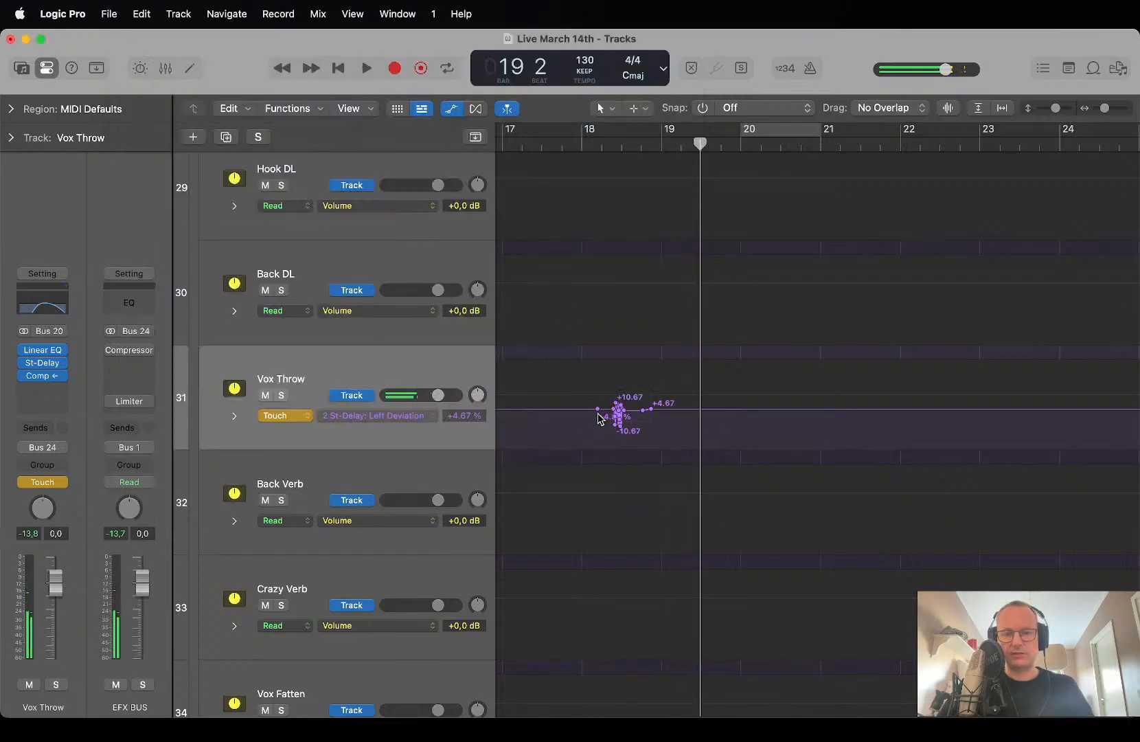
# Delete all recorded Left Deviation automation points on the Vox Throw track around bar 18.
pyautogui.click(836, 409)
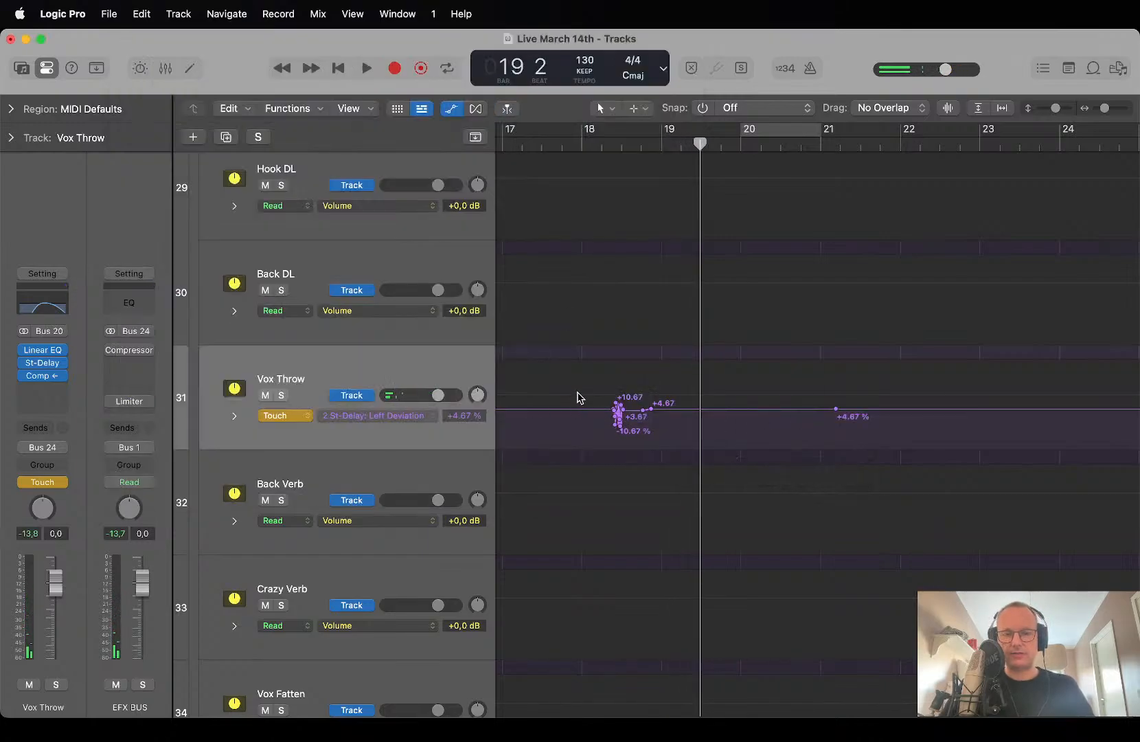
pyautogui.moveTo(577, 397); pyautogui.dragTo(913, 422)
pyautogui.press('Delete')
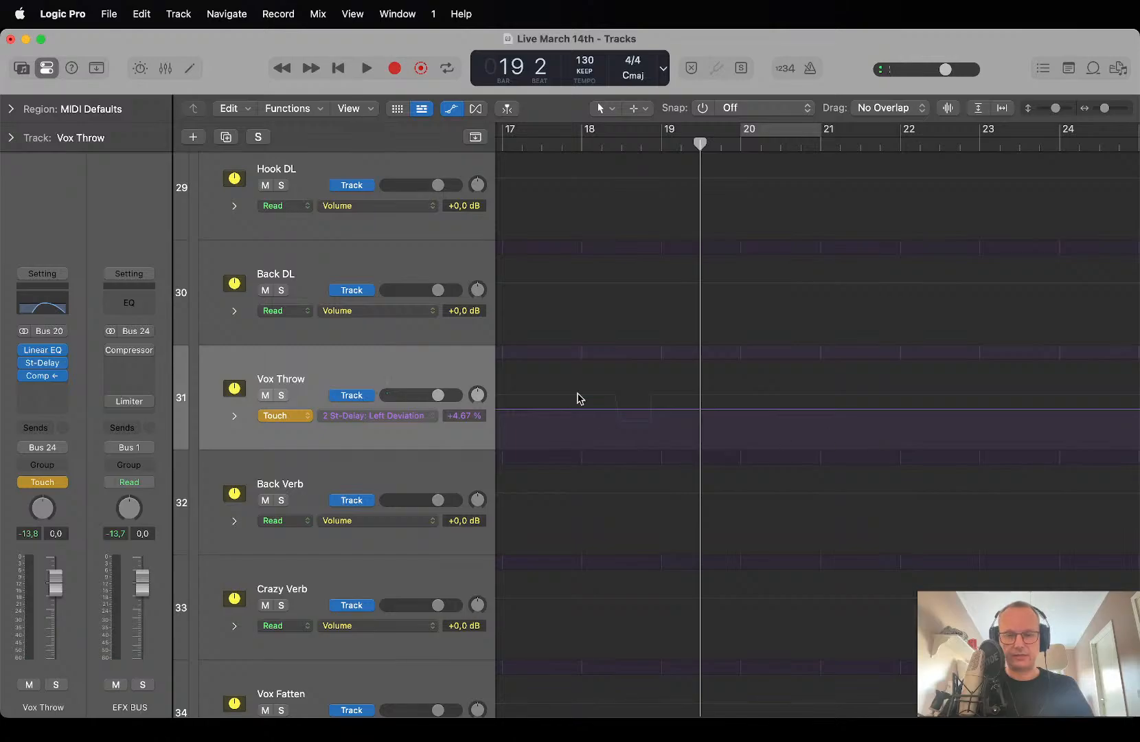
# Draw a Left Deviation automation dip between bars 18 and 19 on Vox Throw, with points at -18.00 % and -26.67 %.
pyautogui.moveTo(617, 411); pyautogui.dragTo(648, 437)
pyautogui.click(638, 413)
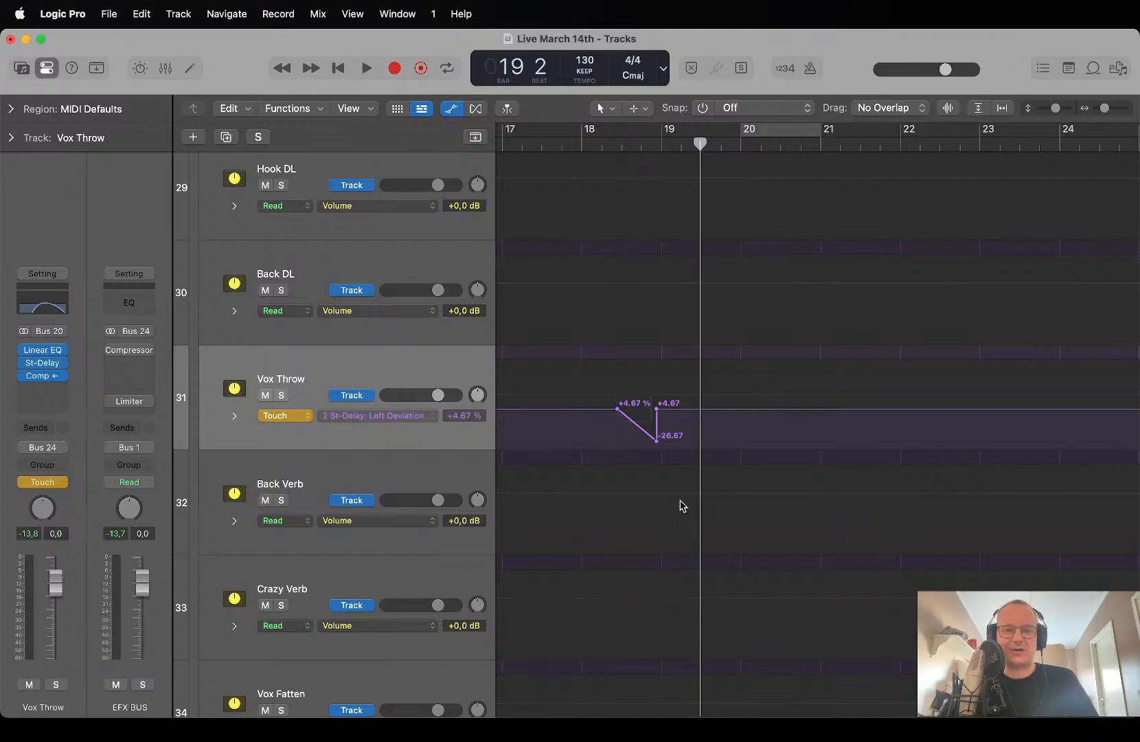
pyautogui.moveTo(657, 445); pyautogui.dragTo(624, 431)
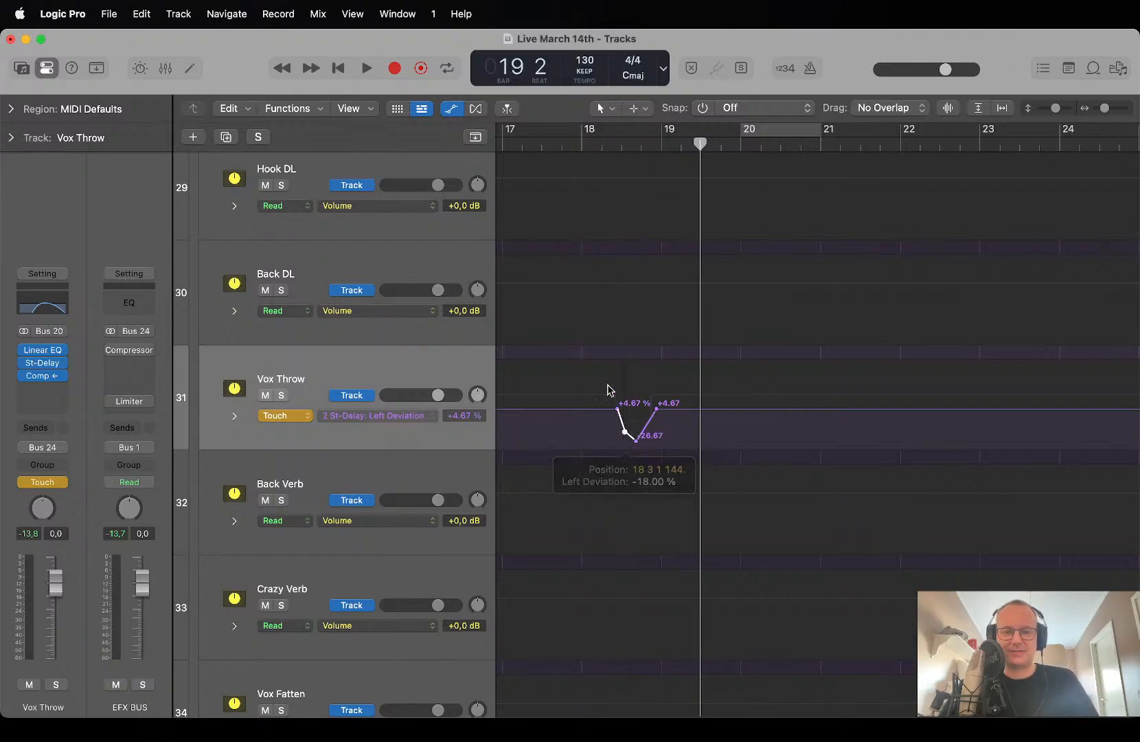
# Audition the drawn Left Deviation dip from just before bar 18 to bar 20.
pyautogui.click(573, 144)
pyautogui.press('space')
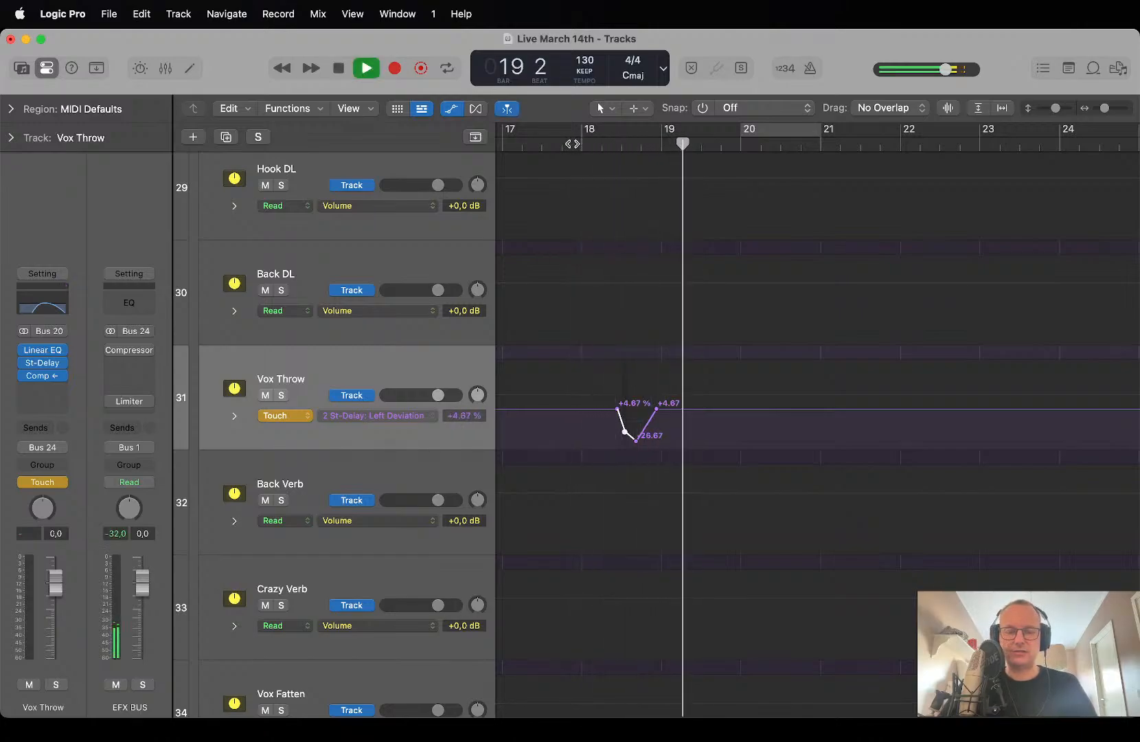
pyautogui.press('space')
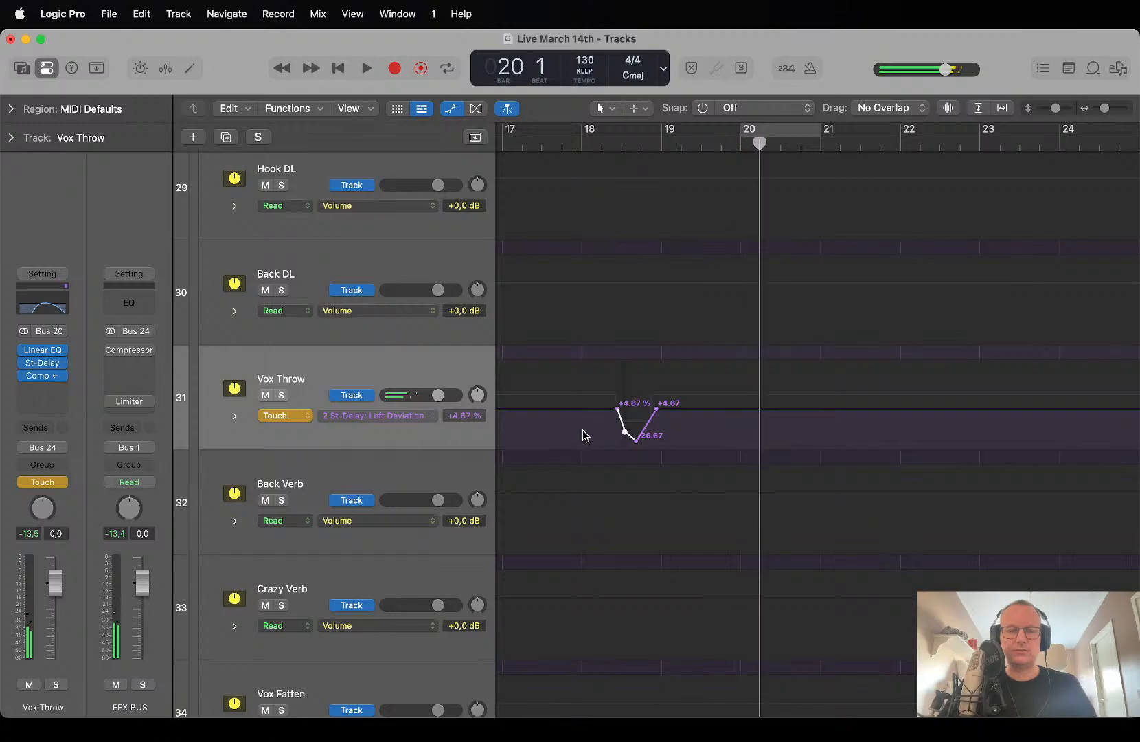
# Set the Vox Throw track's automation mode to Read and open its Stereo Delay clear of the bar 17 ruler area.
pyautogui.click(288, 416)
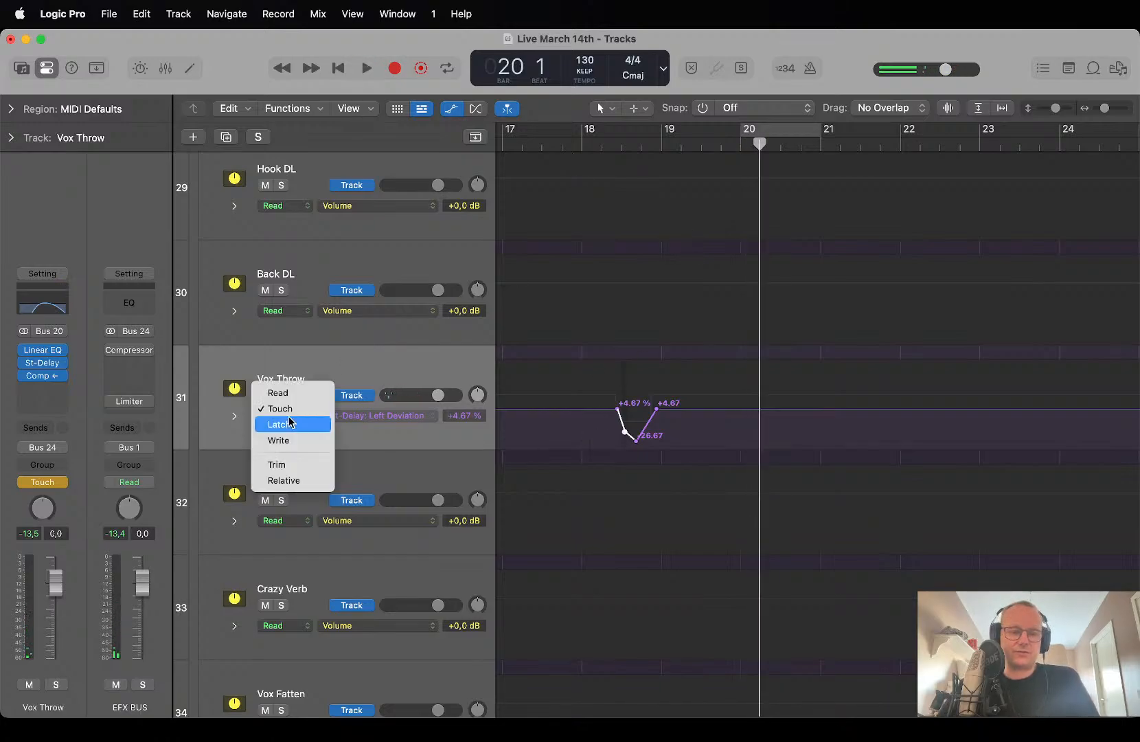
pyautogui.click(276, 393)
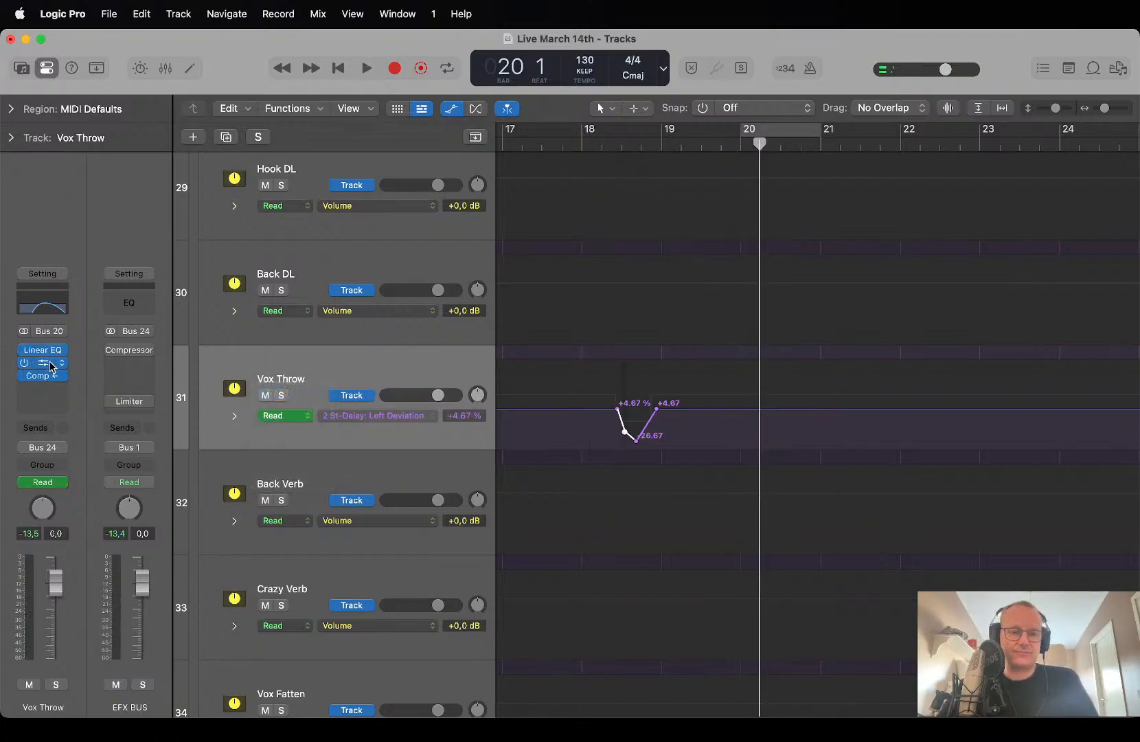
pyautogui.click(50, 366)
pyautogui.moveTo(553, 55); pyautogui.dragTo(1067, 140)
pyautogui.click(567, 156)
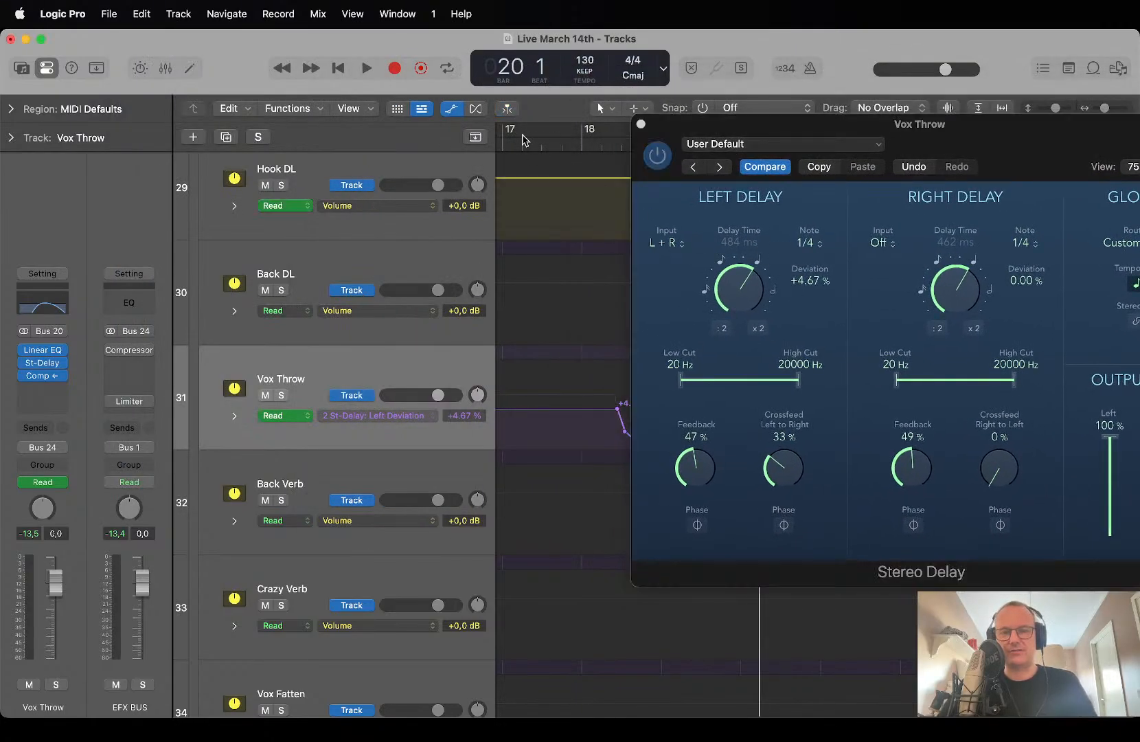
# Play from bar 17 to bar 19 and try to turn the Left Delay time knob on Vox Throw's Stereo Delay.
pyautogui.click(538, 143)
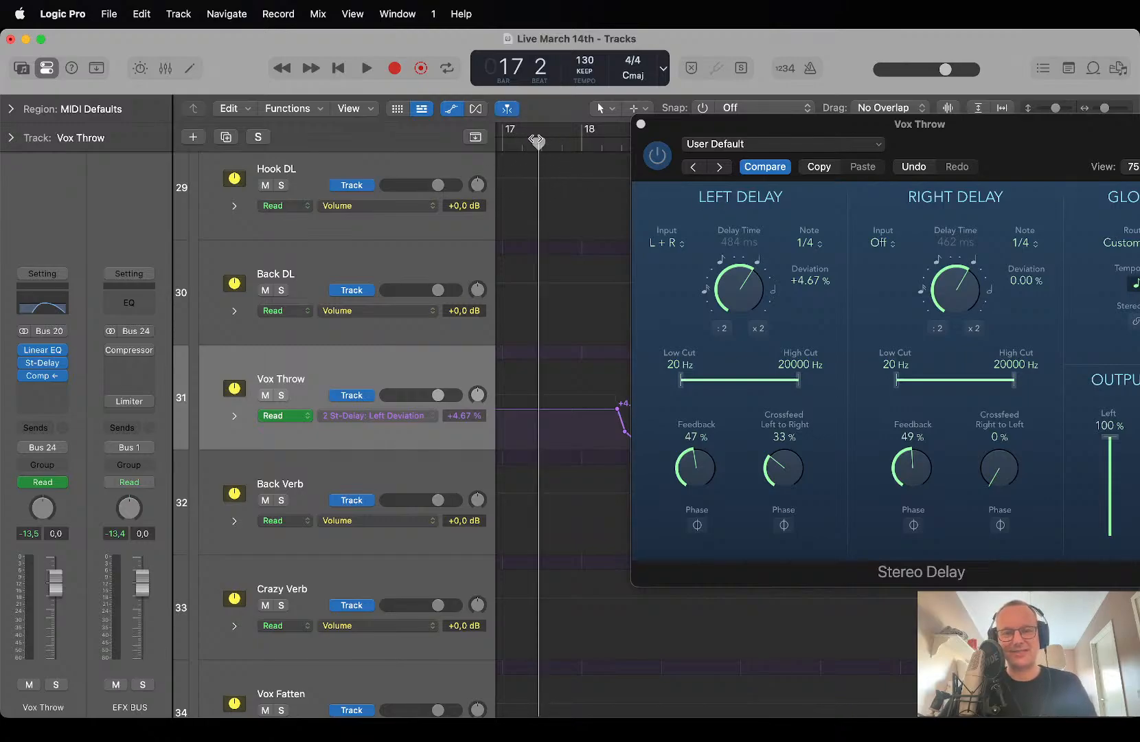
pyautogui.press('space')
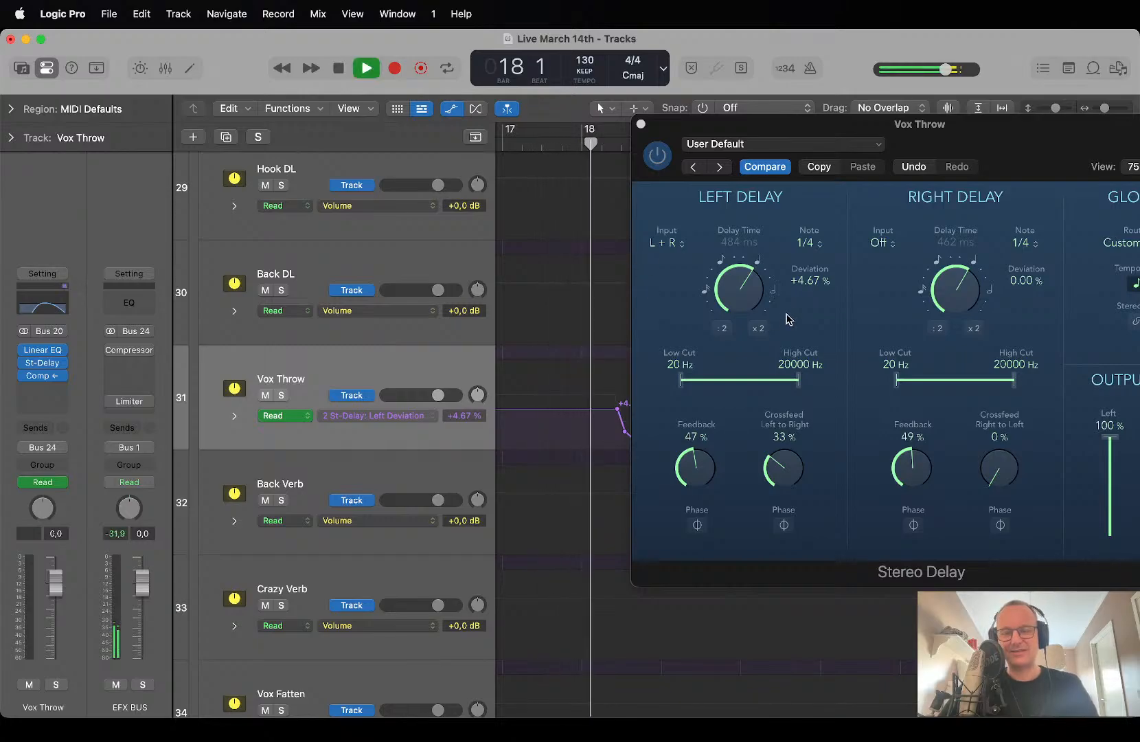
pyautogui.moveTo(739, 282); pyautogui.dragTo(740, 289)
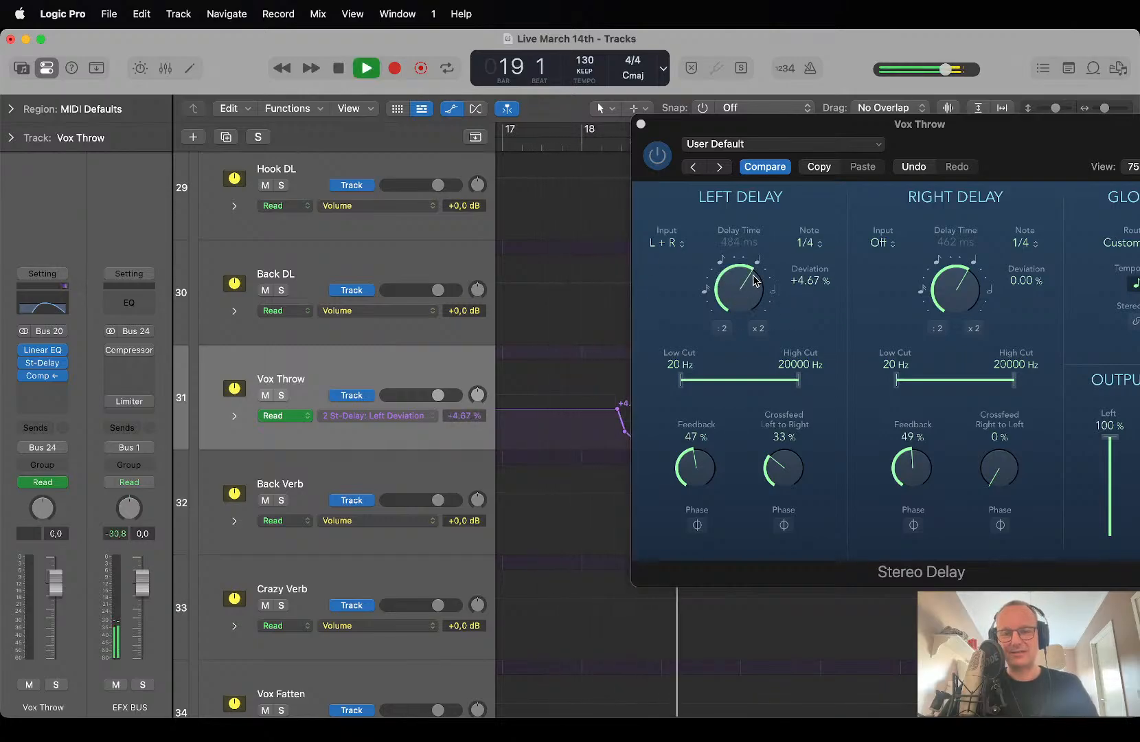
pyautogui.press('space')
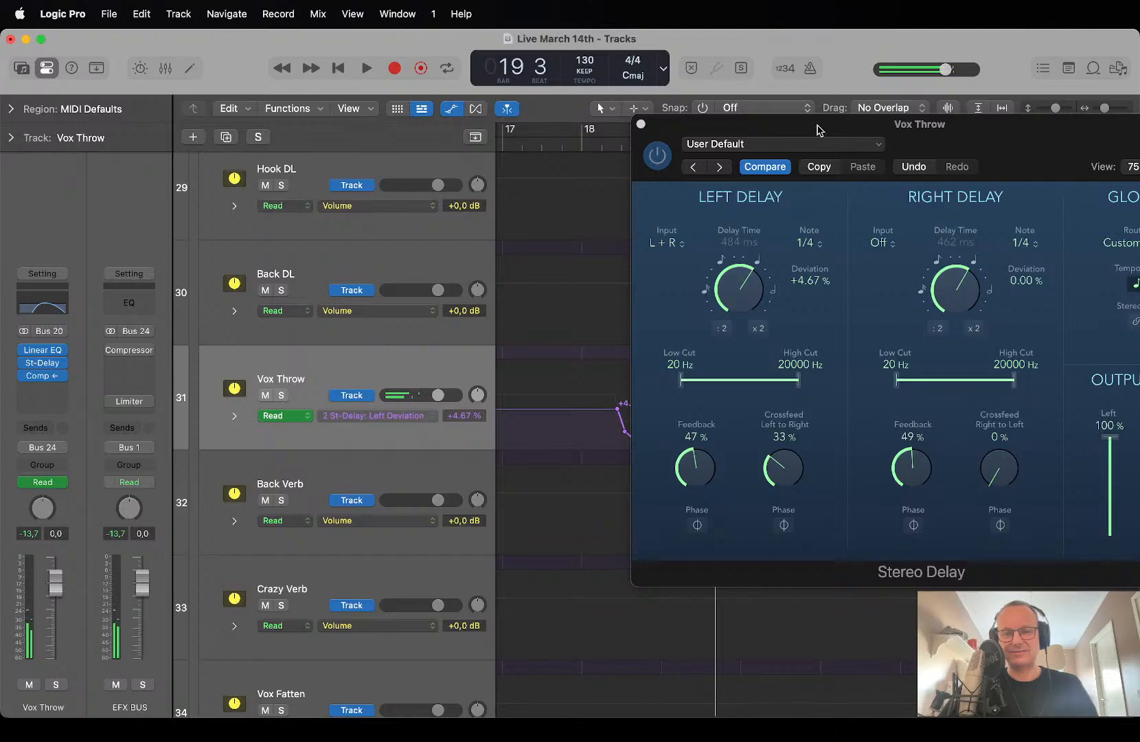
# Move the final +4.67 % Left Deviation point on Vox Throw from bar 19 to just before bar 21.
pyautogui.moveTo(817, 131); pyautogui.dragTo(881, 143)
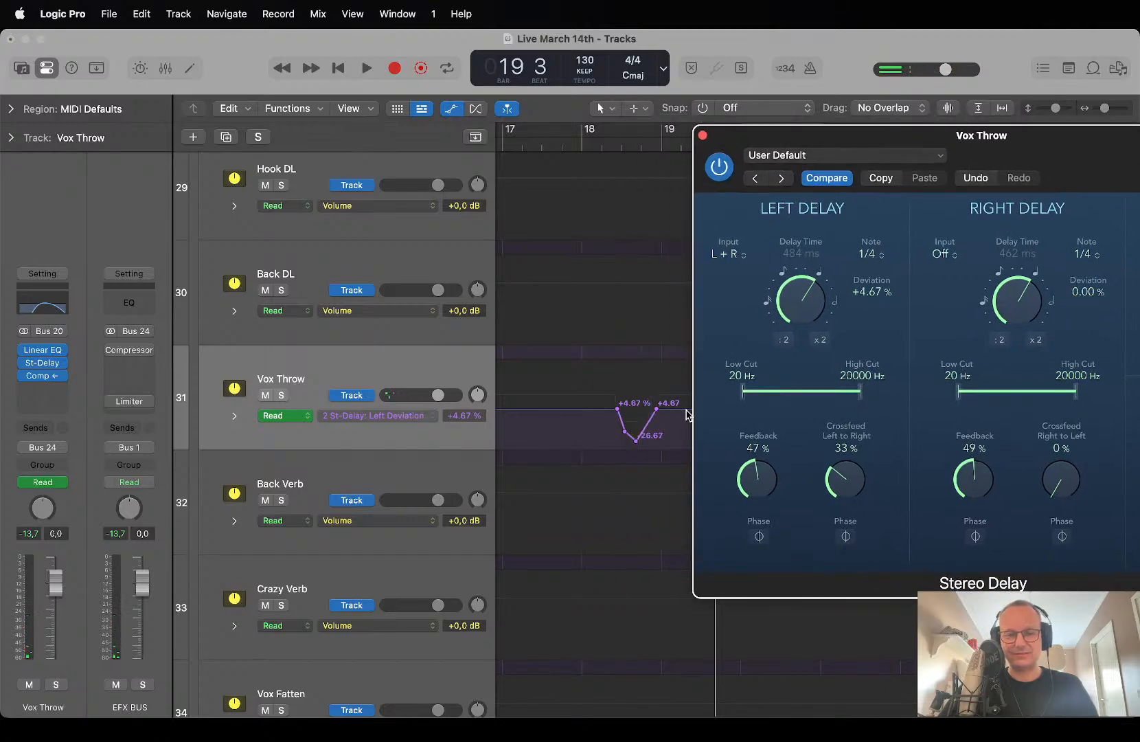
pyautogui.click(658, 409)
pyautogui.moveTo(657, 409); pyautogui.dragTo(813, 408)
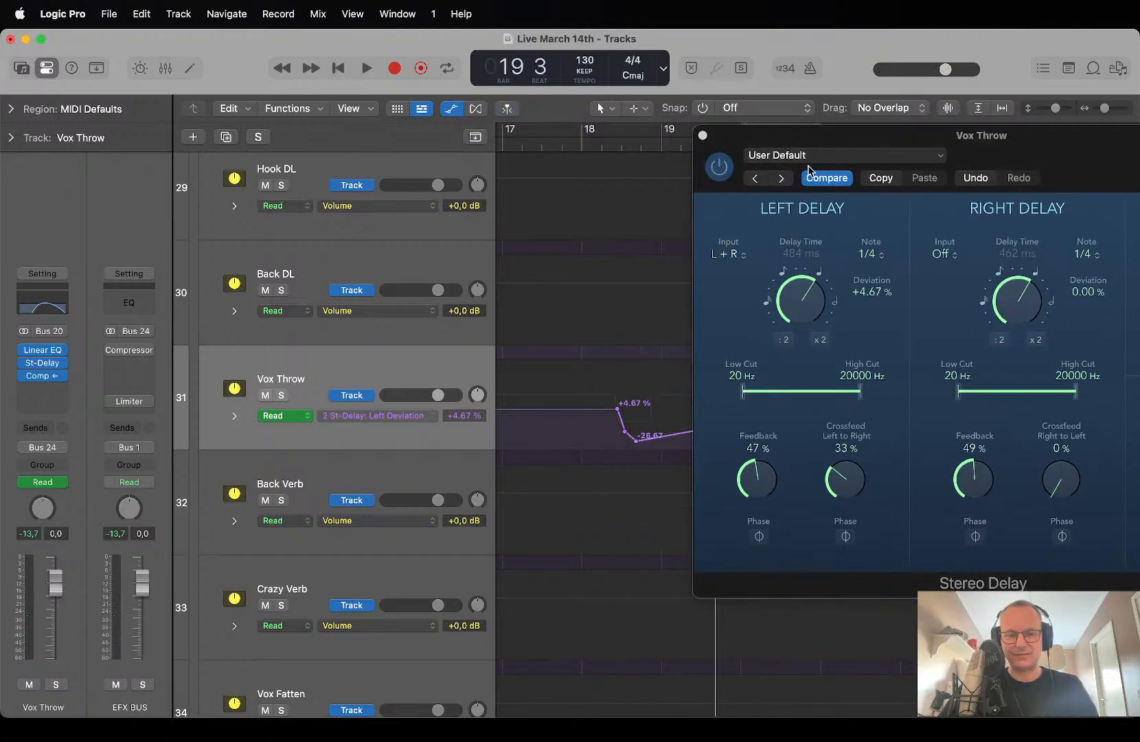
# Audition the lengthened Left Deviation ramp from just before bar 18 to bar 20, then close the Stereo Delay.
pyautogui.click(572, 146)
pyautogui.press('space')
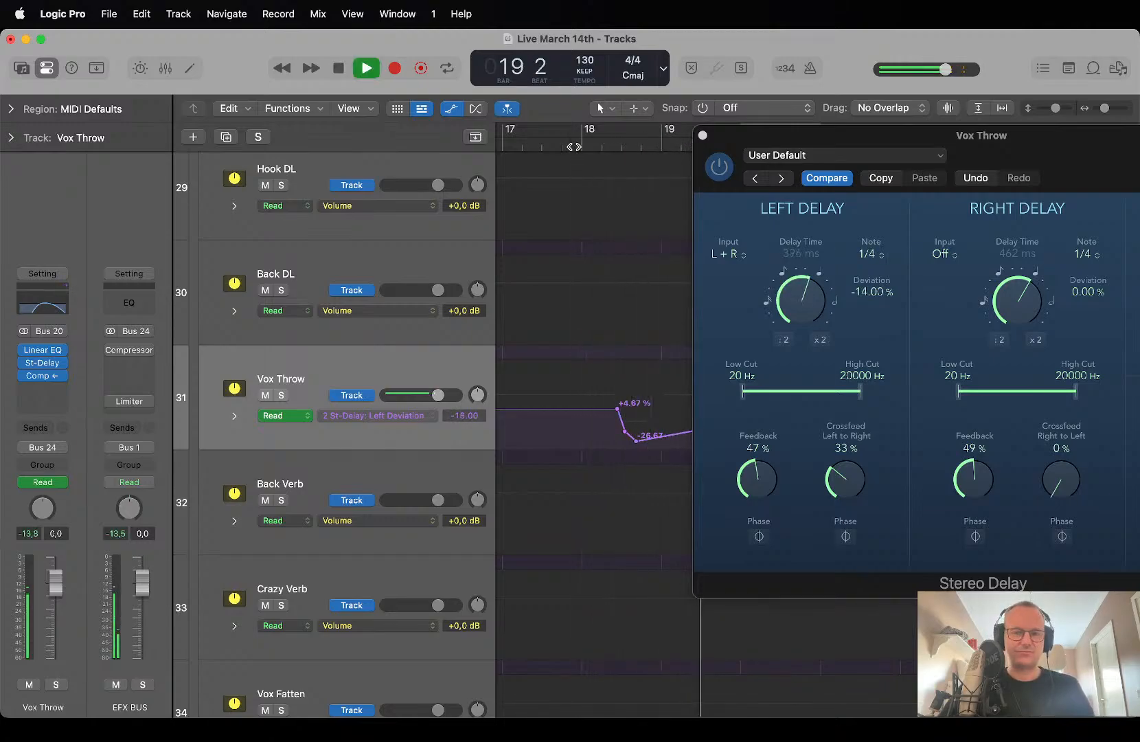
pyautogui.press('space')
pyautogui.click(705, 139)
pyautogui.click(704, 137)
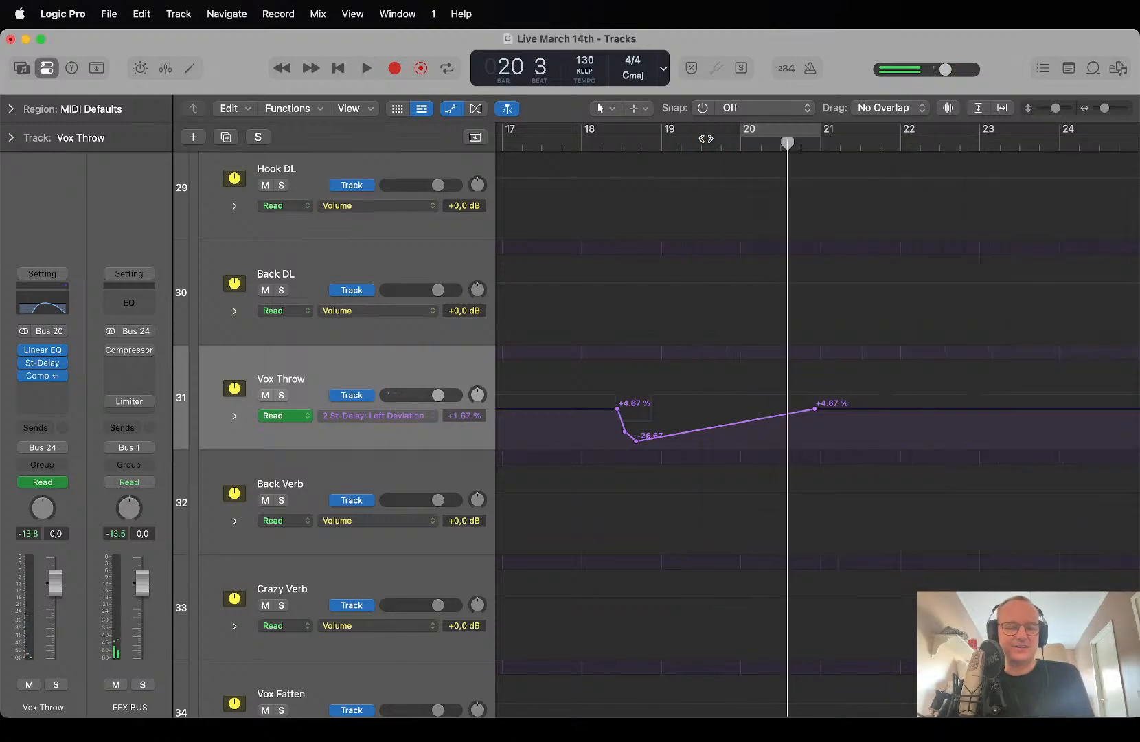
# Hide the track automation, show the mixer and enable the Limiter on the MASTER channel with its settings open.
pyautogui.press('super+Tab')
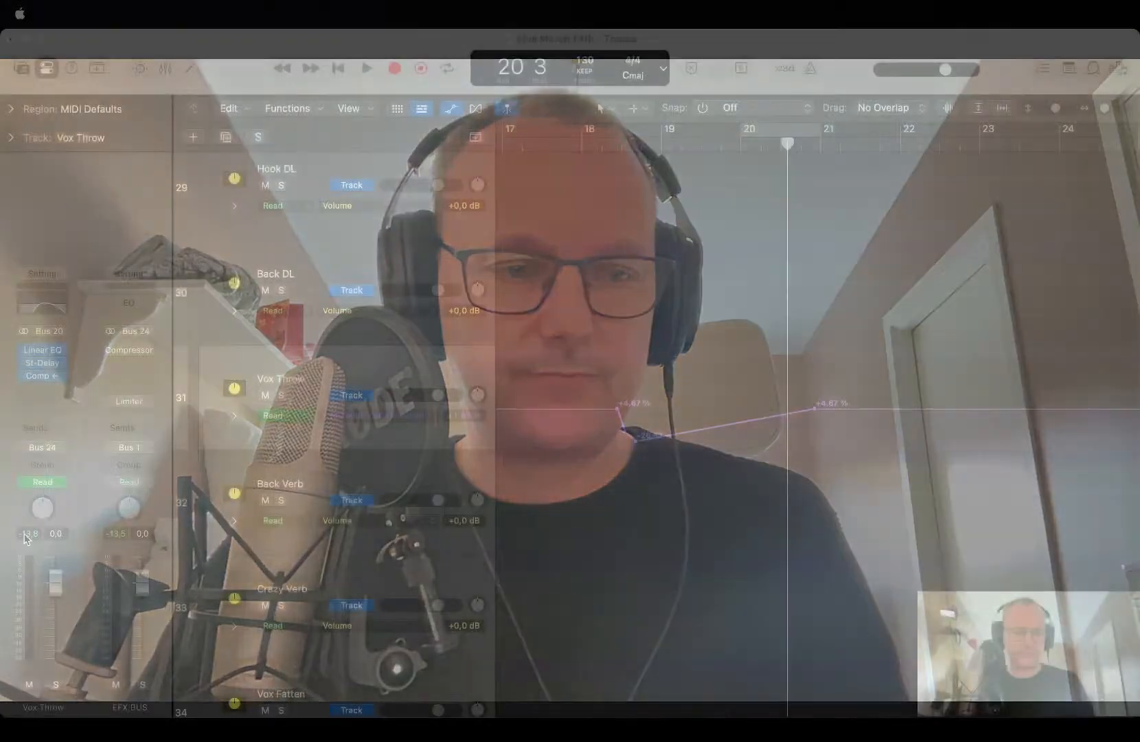
pyautogui.press('a')
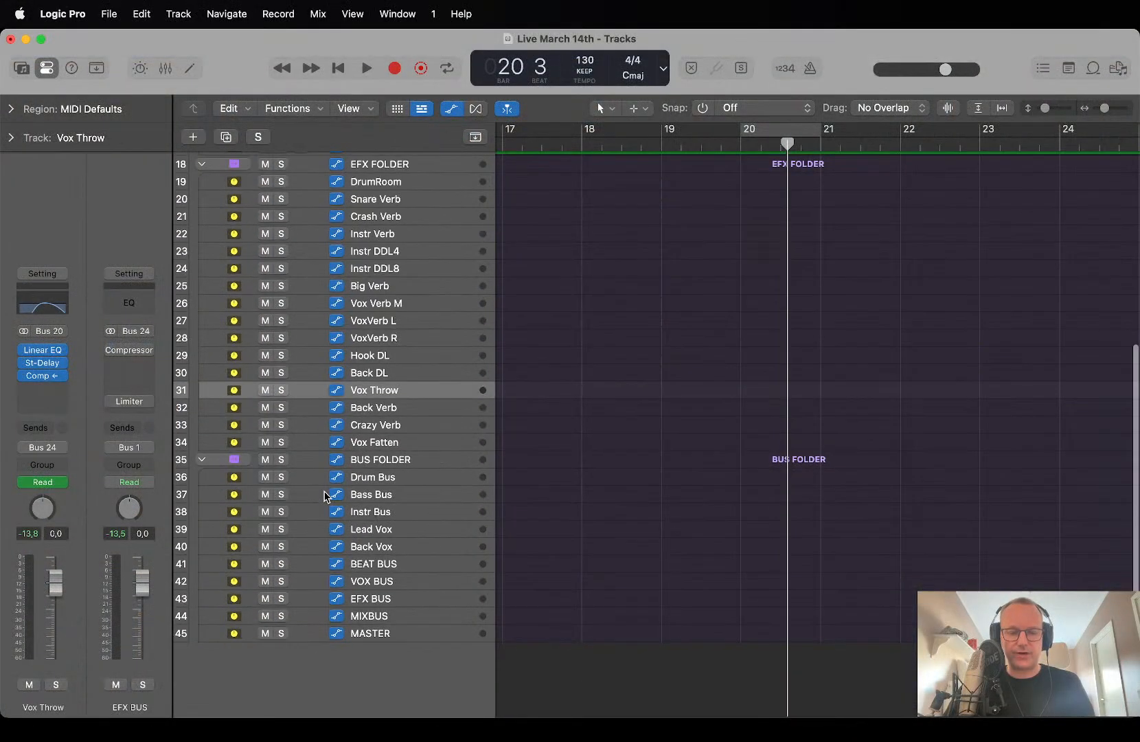
pyautogui.press('x')
pyautogui.hscroll(10, 592, 533)
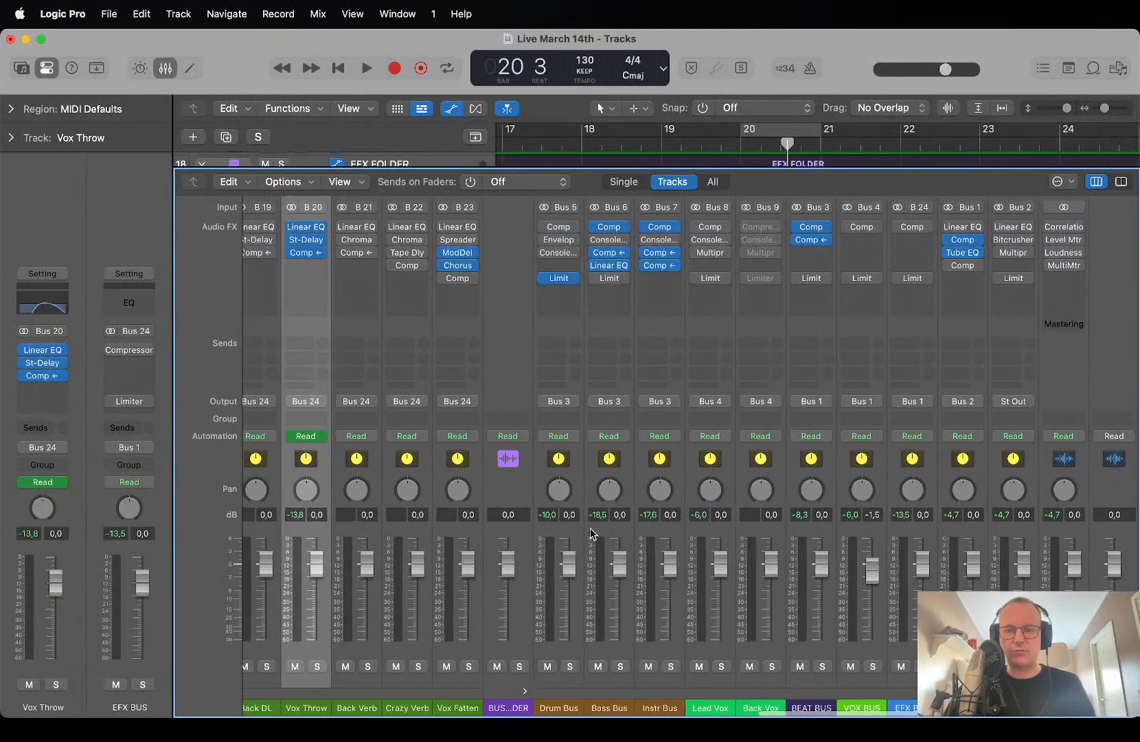
pyautogui.click(1000, 279)
pyautogui.click(1013, 279)
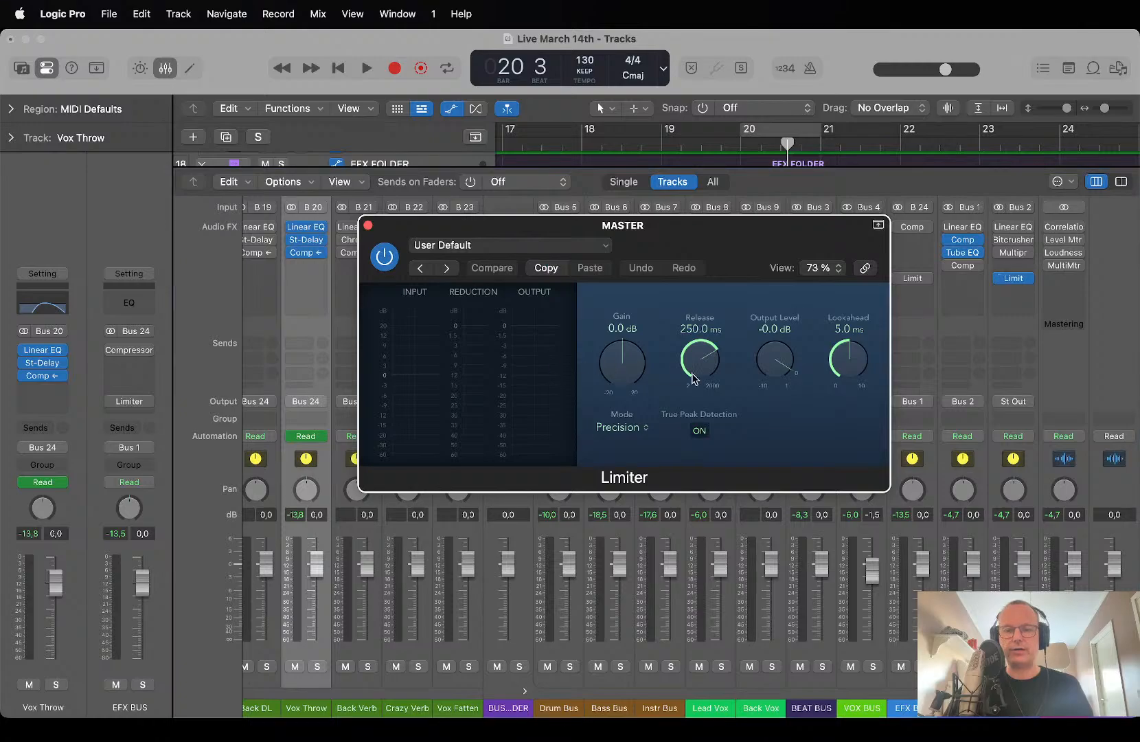
# Turn off True Peak Detection on the MASTER Limiter and set Output Level to -1.0 dB and Gain to +3.3 dB.
pyautogui.scroll(-3, 632, 372)
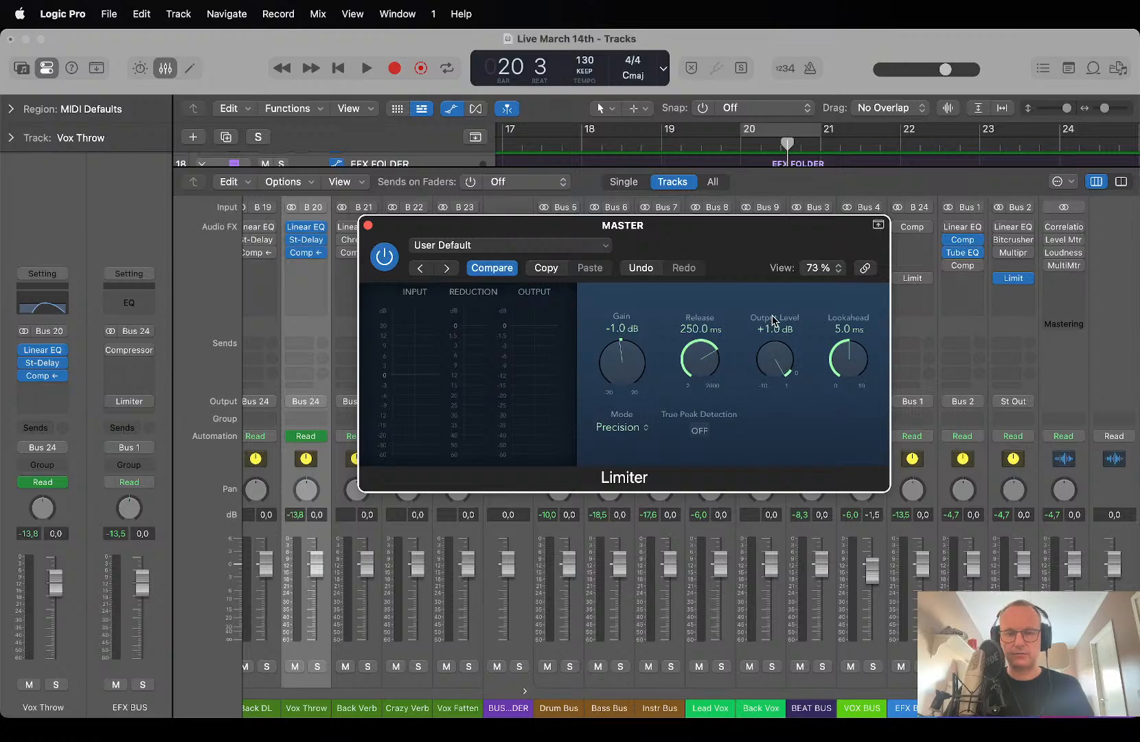
pyautogui.press('space')
pyautogui.moveTo(776, 381); pyautogui.dragTo(759, 309)
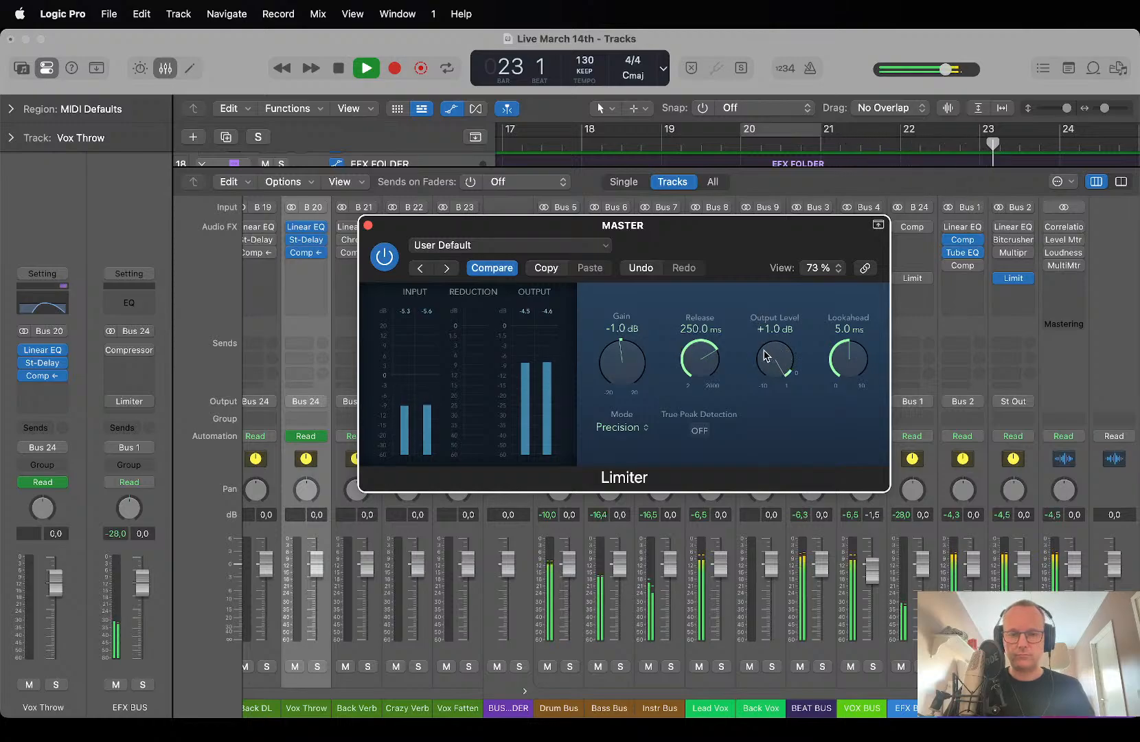
pyautogui.press('space')
pyautogui.moveTo(618, 362); pyautogui.dragTo(624, 350)
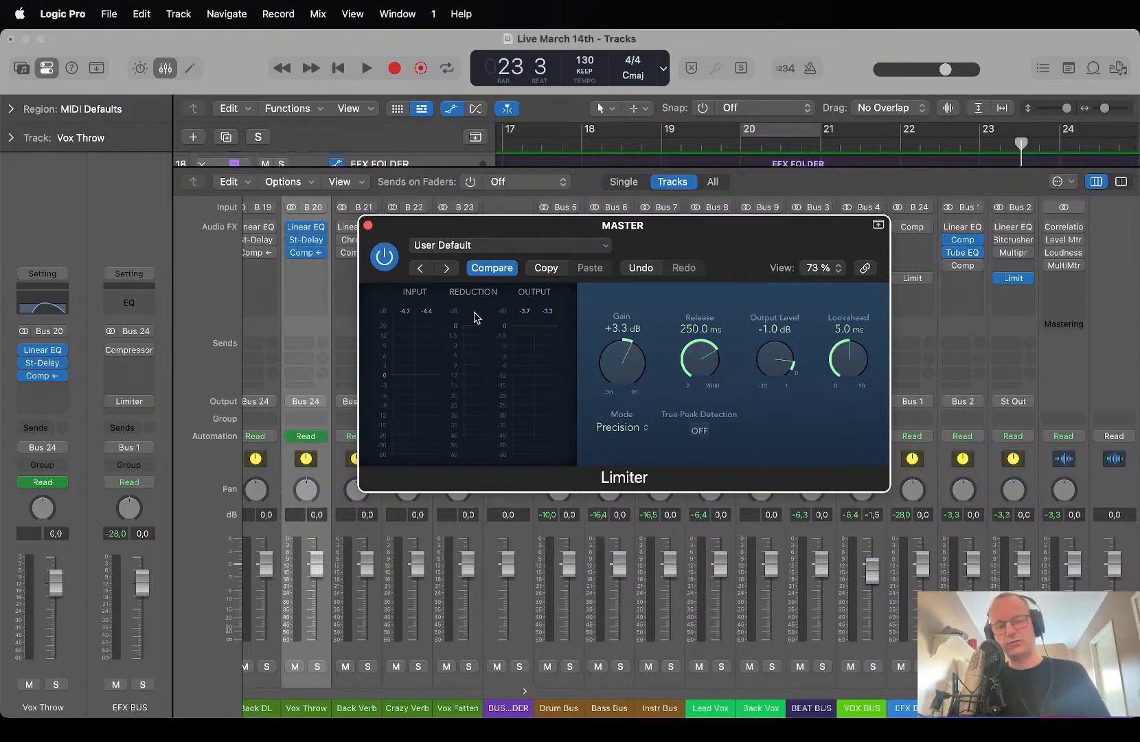
# Raise the MASTER Limiter's Gain to +6.6 dB during playback from bar 23 to bar 28.
pyautogui.press('space')
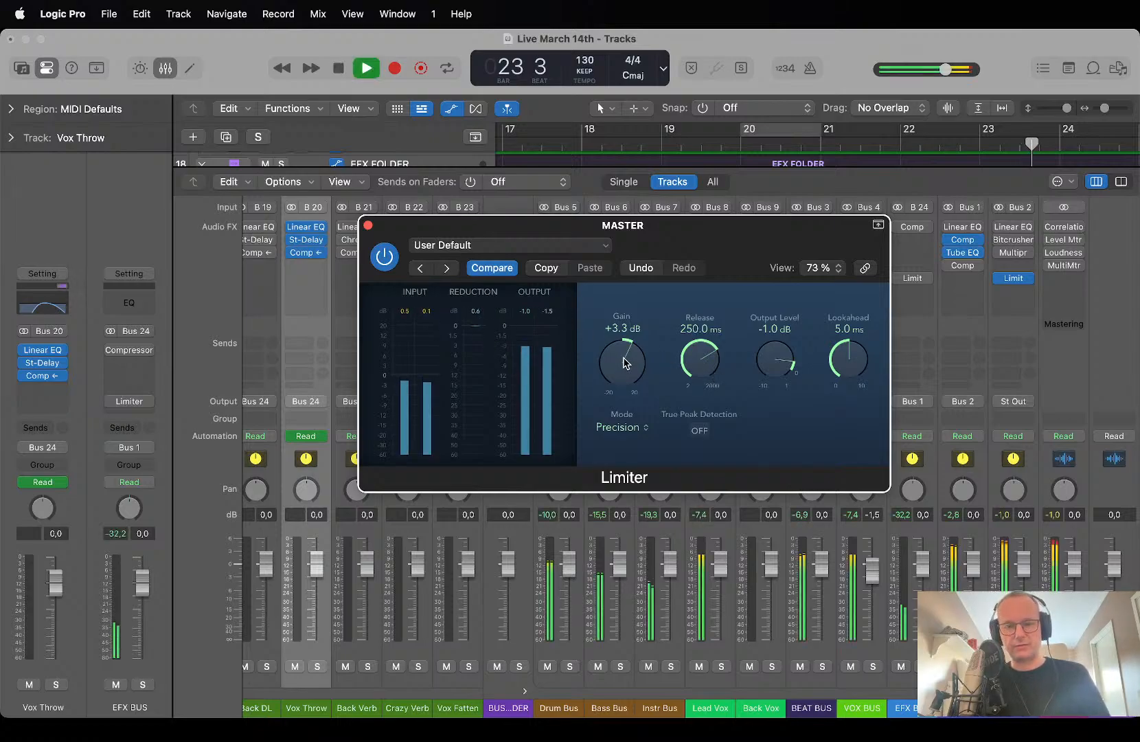
pyautogui.moveTo(622, 364); pyautogui.dragTo(624, 344)
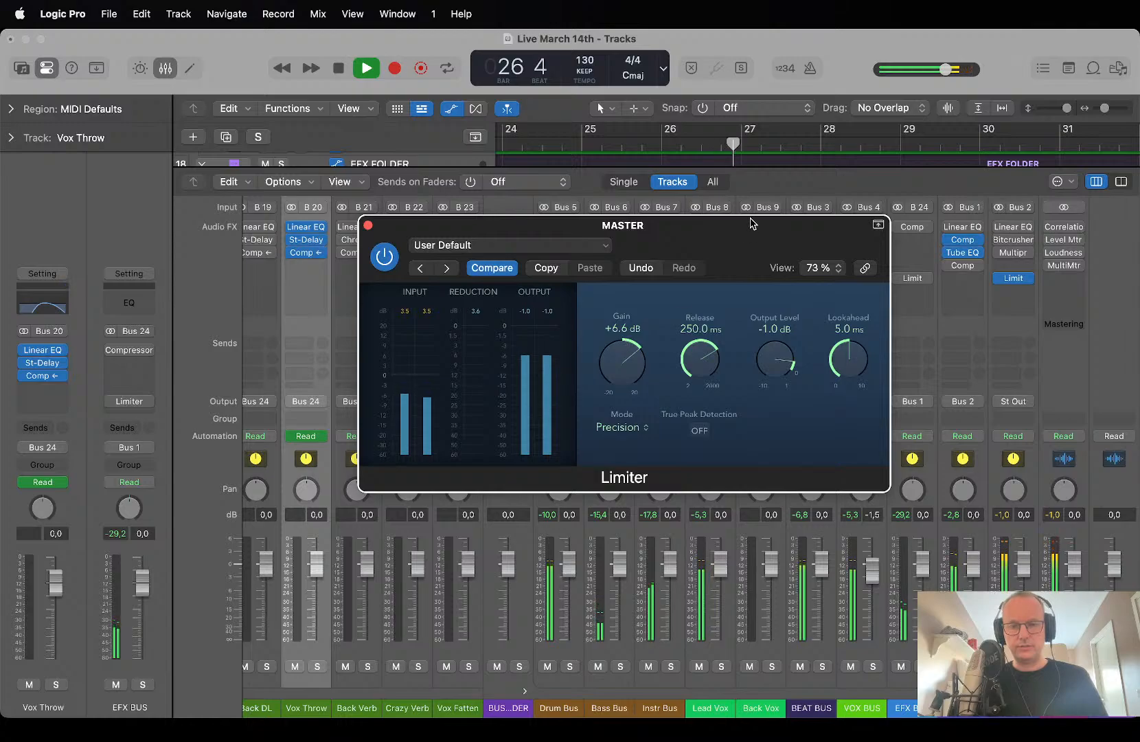
pyautogui.moveTo(750, 232); pyautogui.dragTo(621, 168)
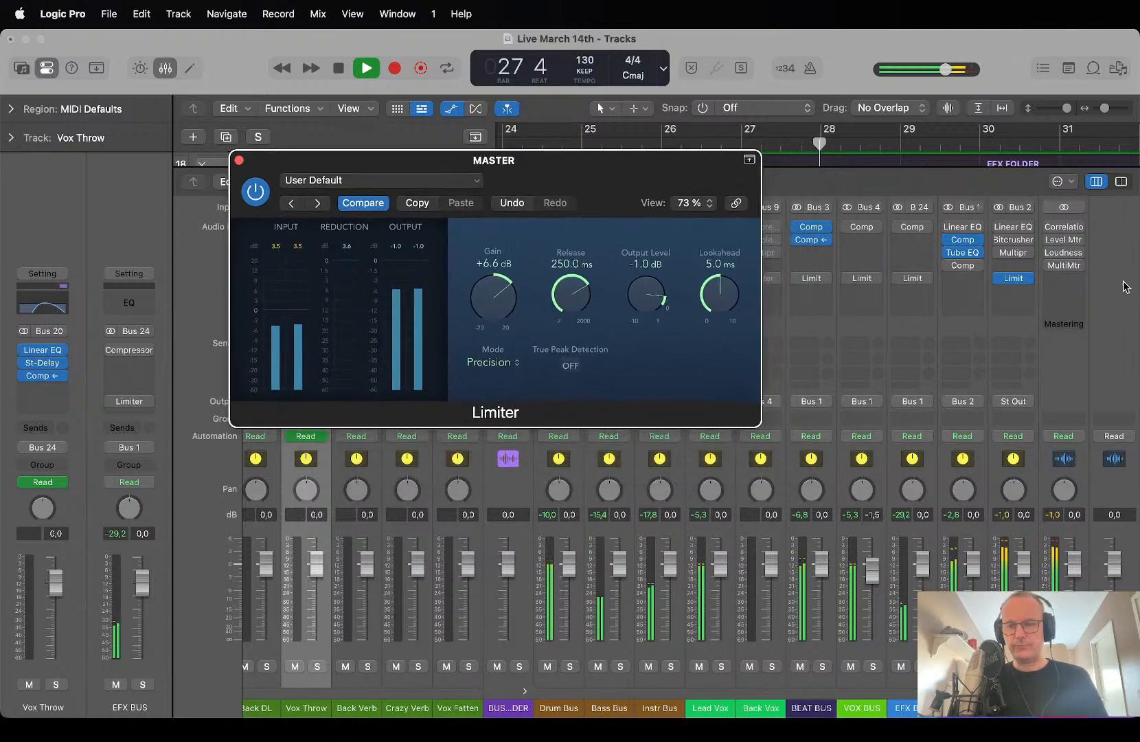
pyautogui.press('space')
# Enable the MultiMeter on Stereo Out, check the mix's loudness and peaks during playback from bar 28, and view the Level detection options.
pyautogui.click(1050, 266)
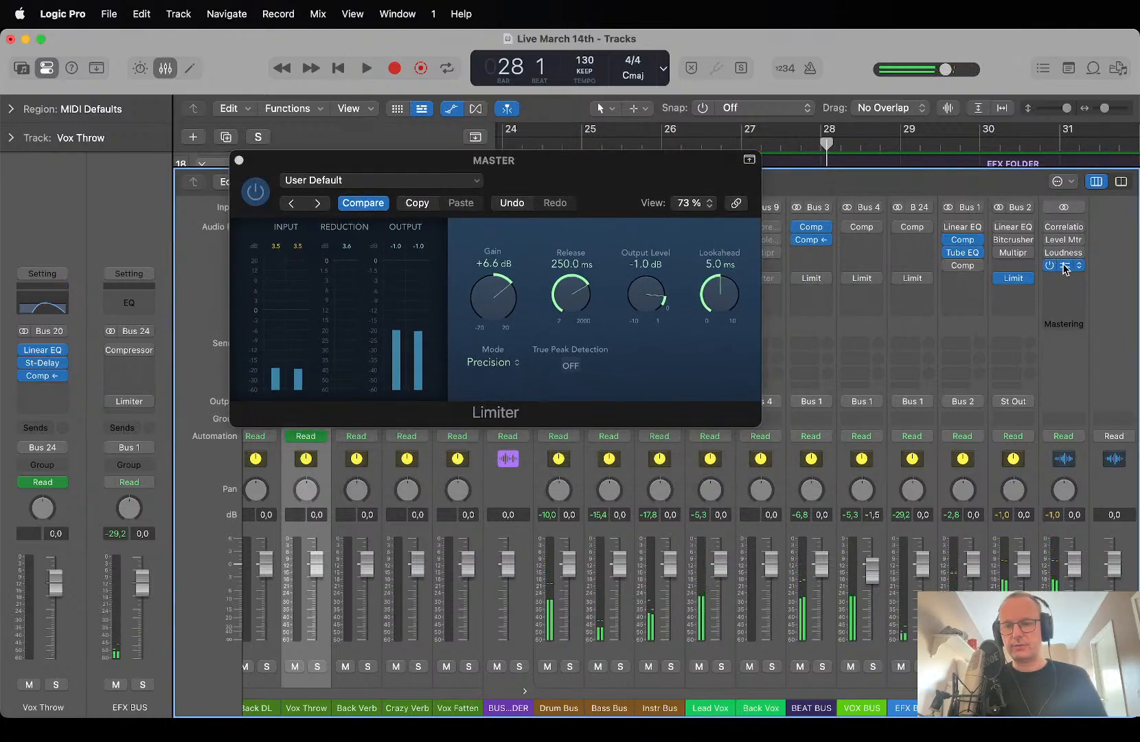
pyautogui.click(1064, 265)
pyautogui.moveTo(776, 249); pyautogui.dragTo(746, 228)
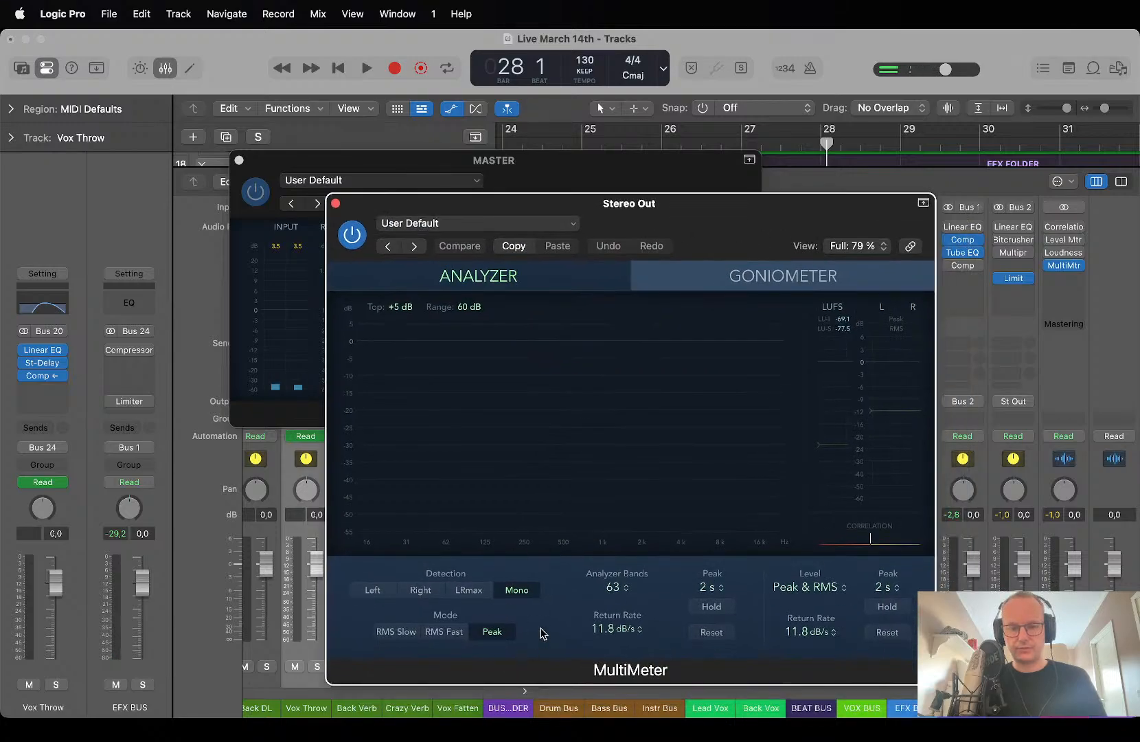
pyautogui.press('space')
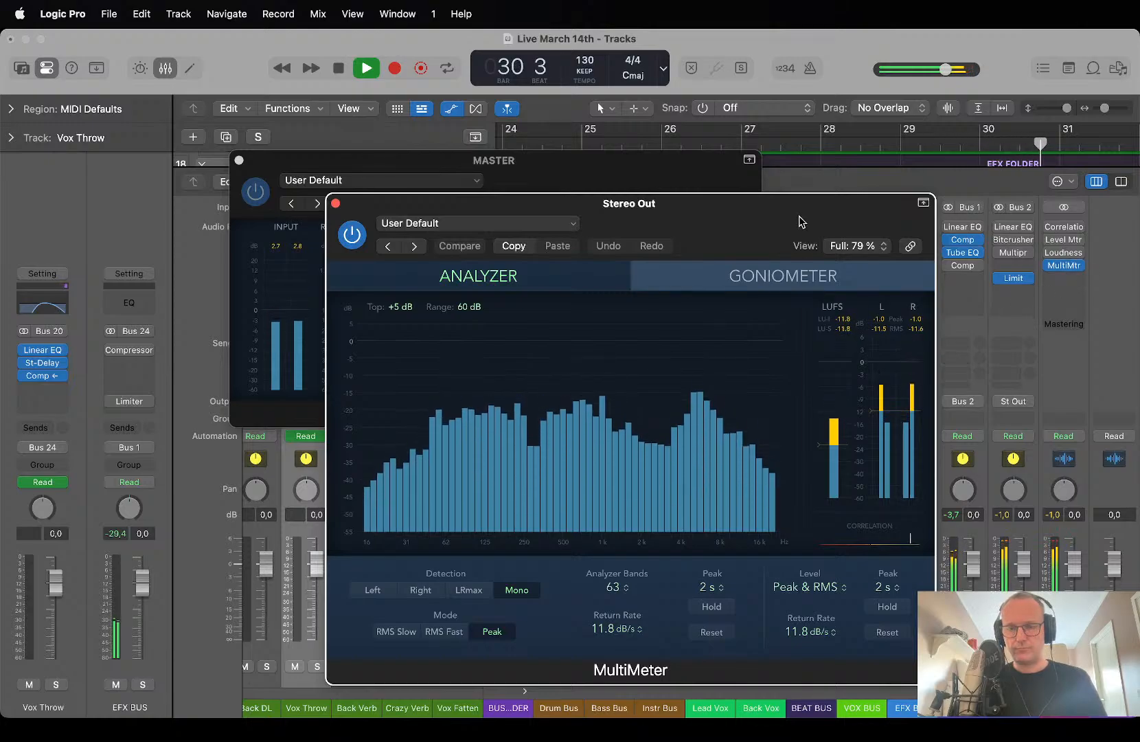
pyautogui.moveTo(800, 222); pyautogui.dragTo(749, 228)
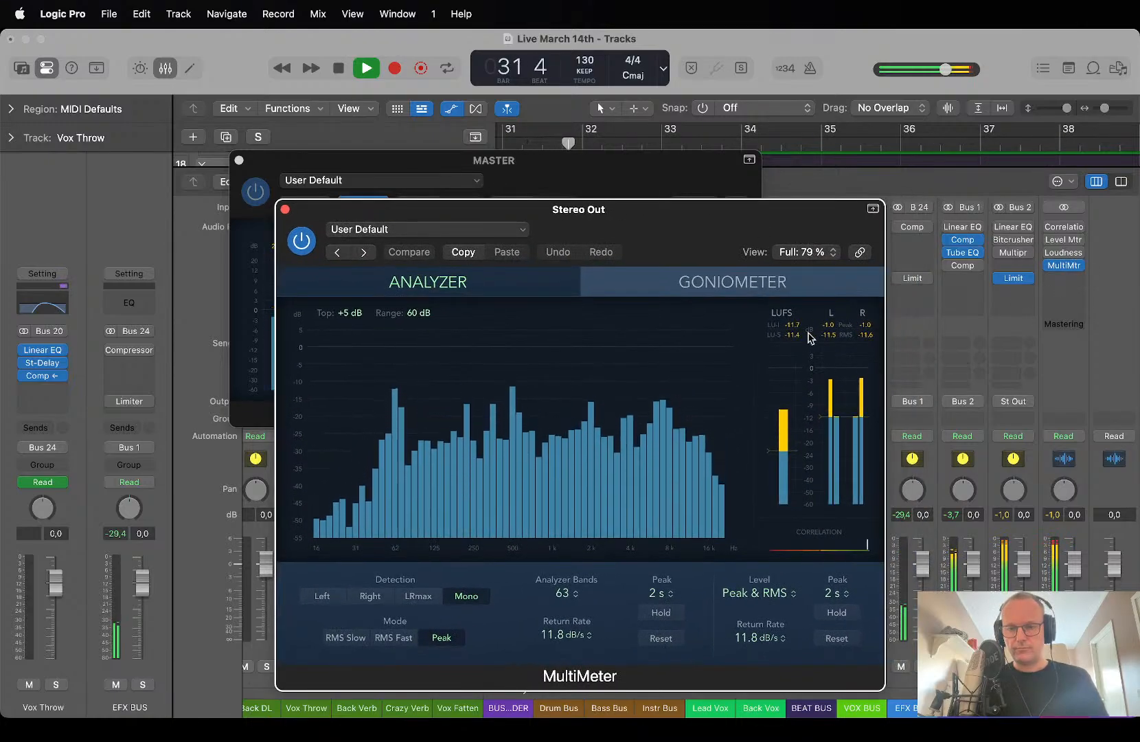
pyautogui.press('space')
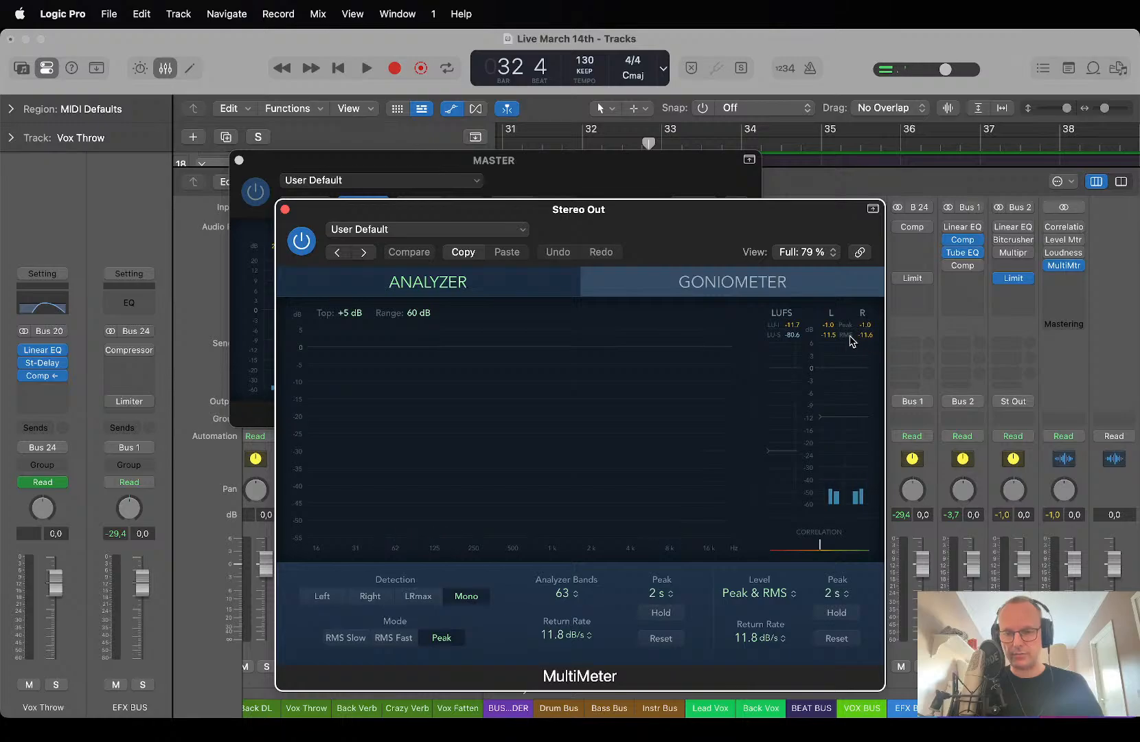
pyautogui.click(788, 593)
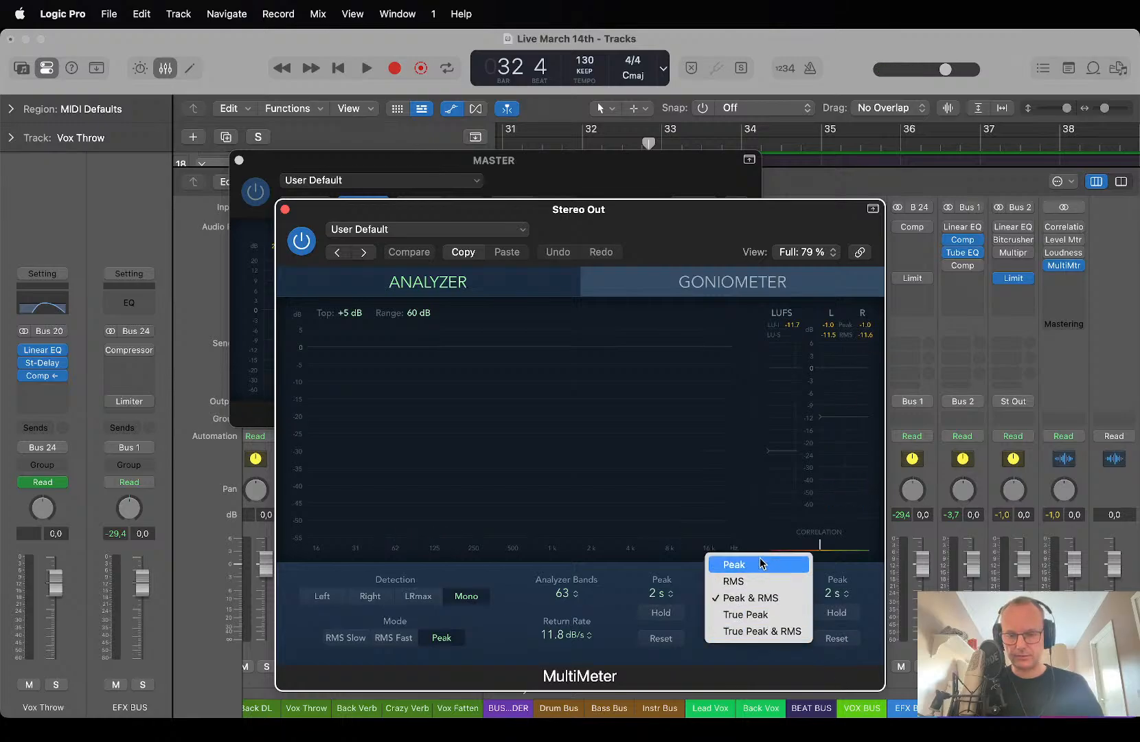
pyautogui.click(783, 527)
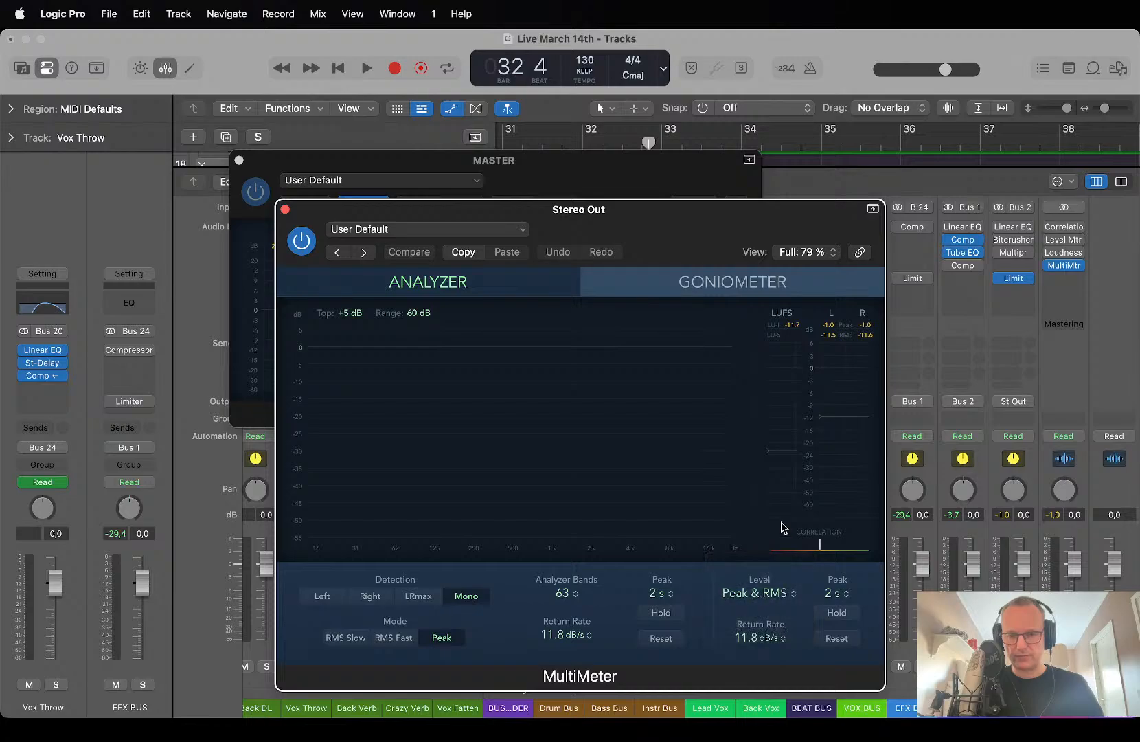
# Enable the Loudness Meter on Stereo Out, check the momentary and short-term loudness during playback, and close both meters.
pyautogui.click(1065, 254)
pyautogui.press('space')
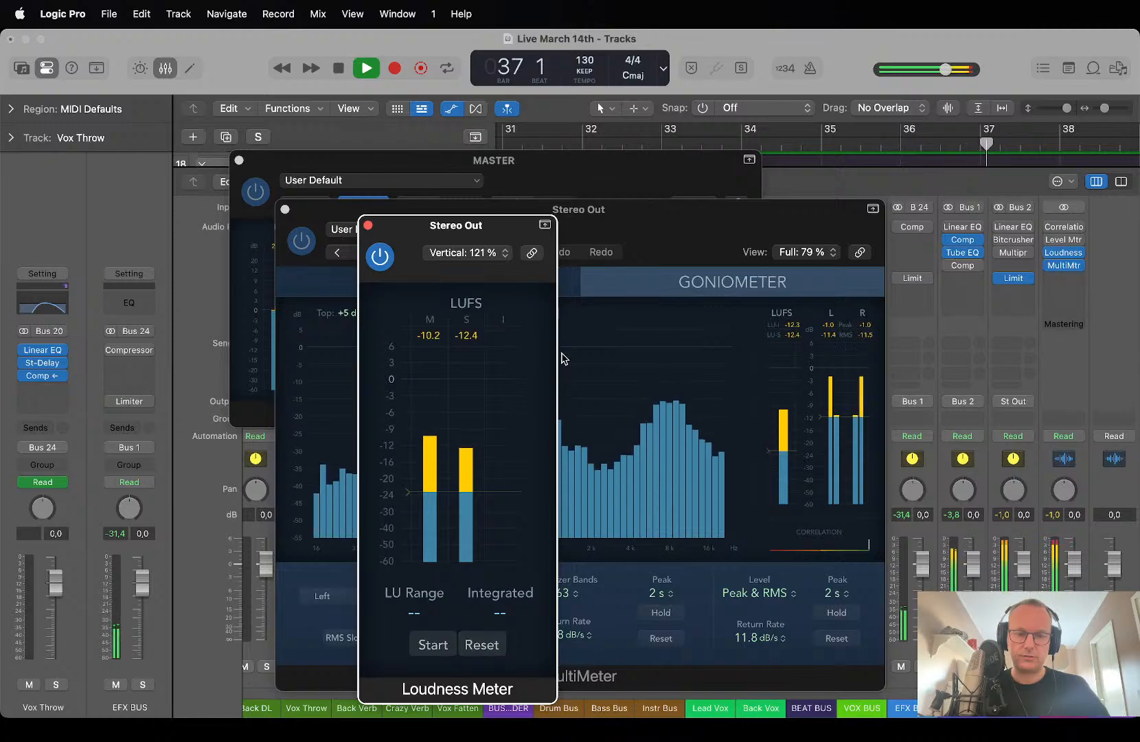
pyautogui.moveTo(484, 231); pyautogui.dragTo(460, 139)
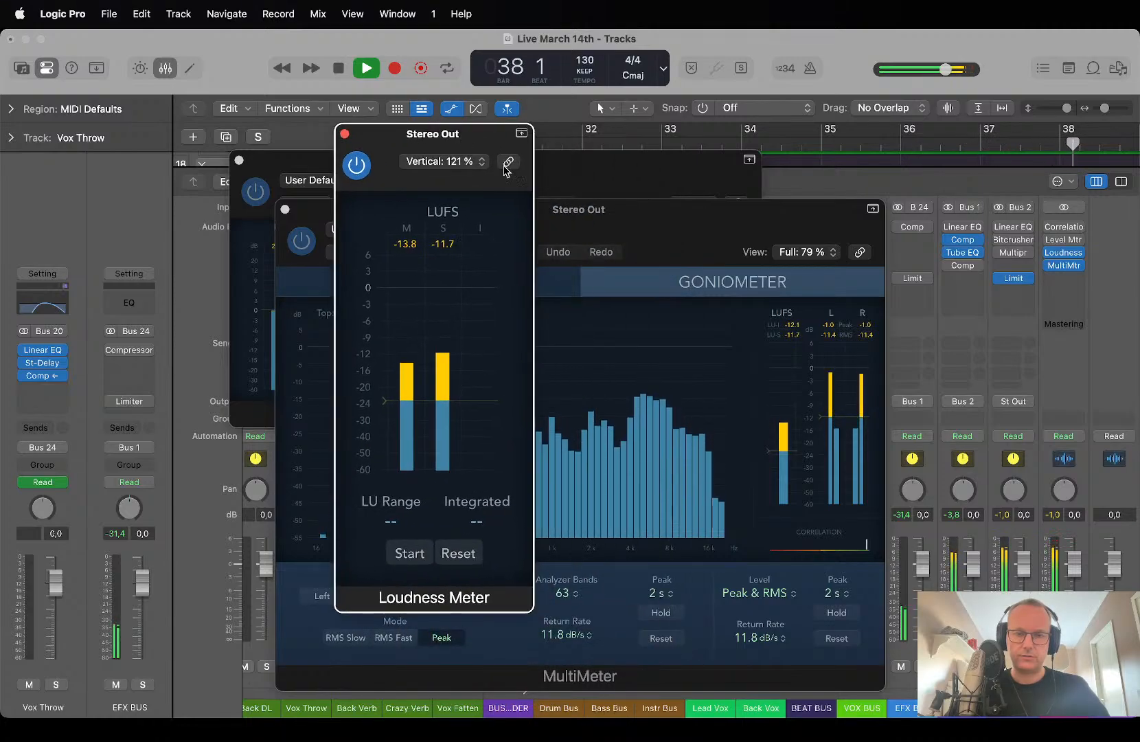
pyautogui.press('space')
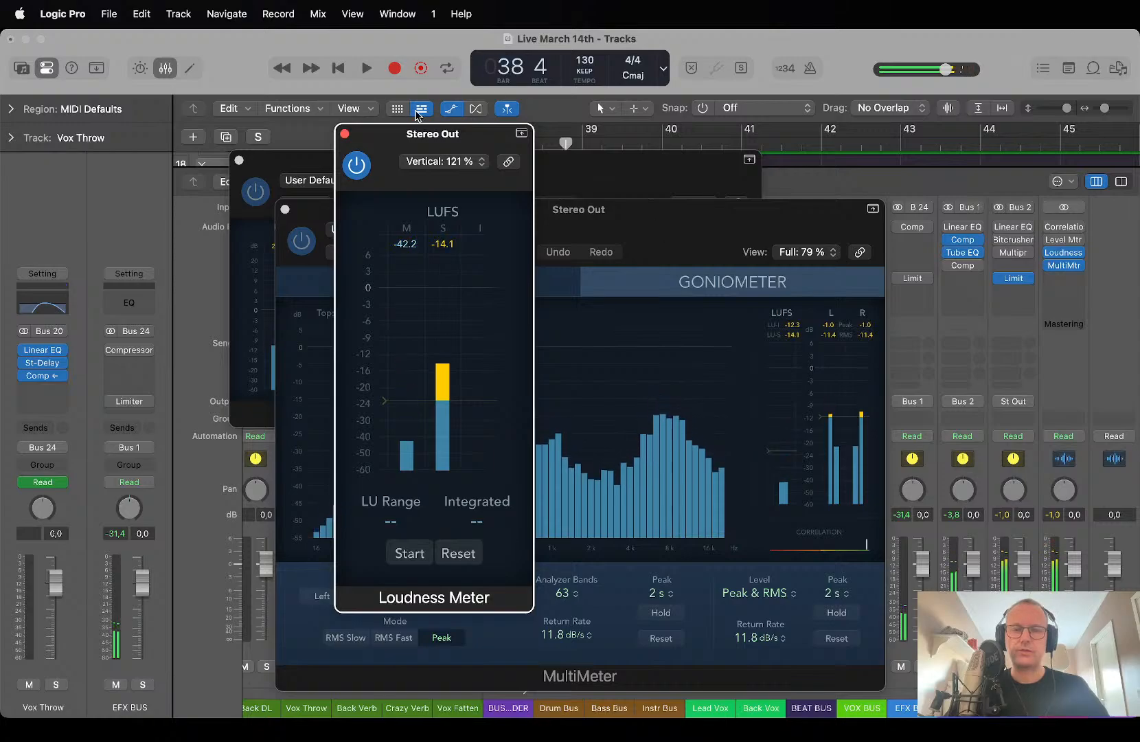
pyautogui.click(345, 134)
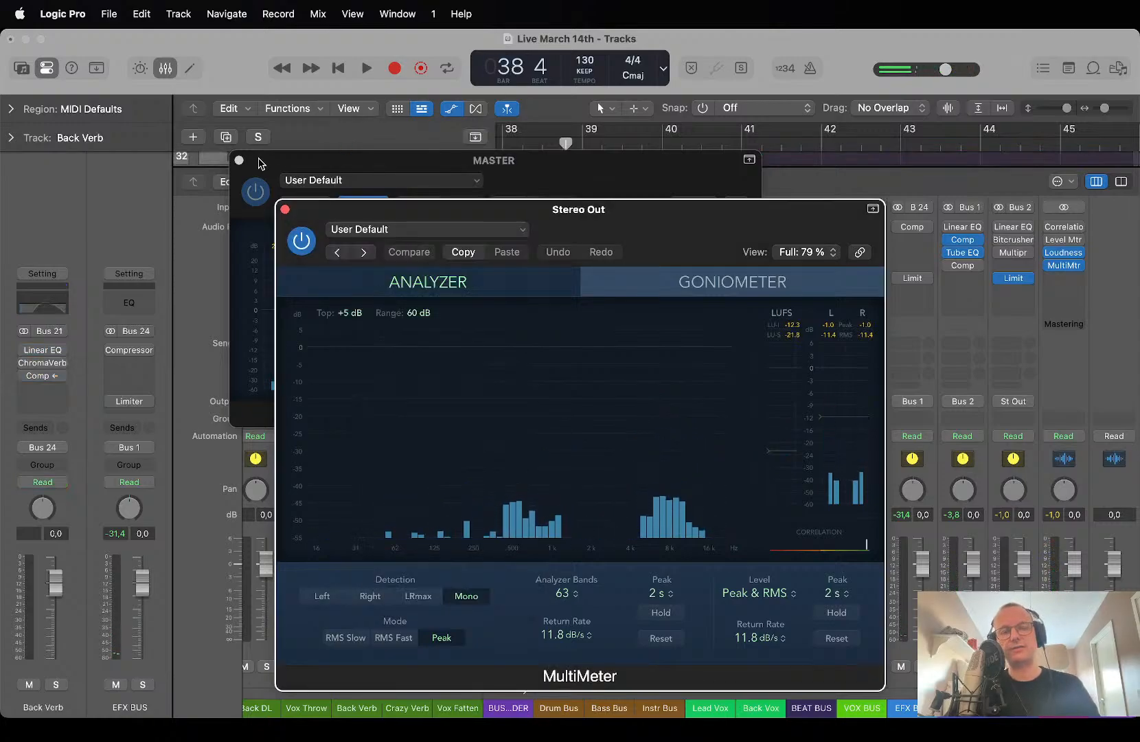
pyautogui.click(285, 209)
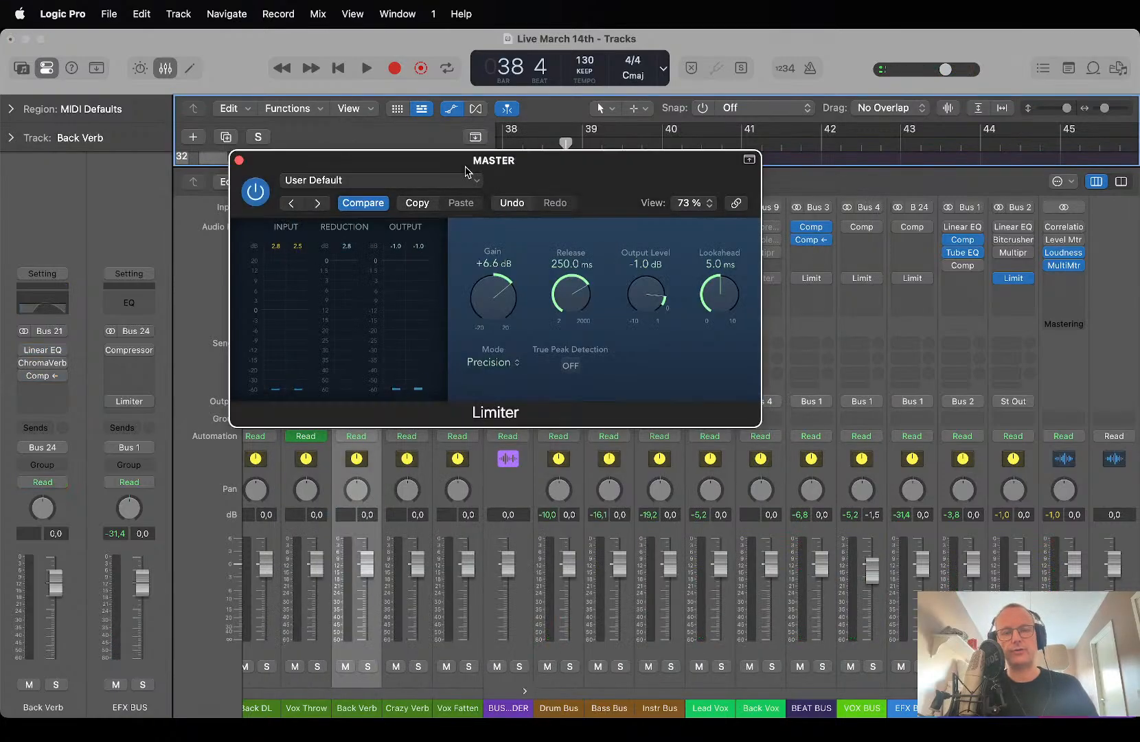
# Move the MASTER Limiter window out of the mixer's way and enable the Bitcrusher on the MASTER channel with its settings open.
pyautogui.moveTo(464, 167); pyautogui.dragTo(237, 43)
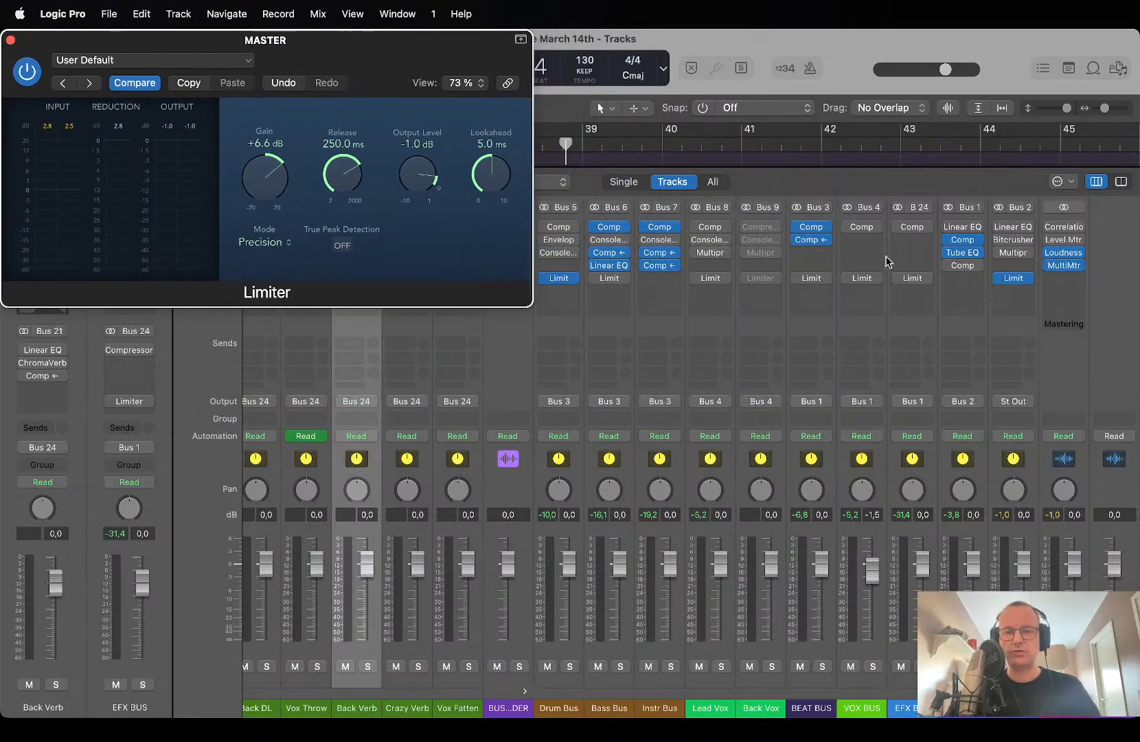
pyautogui.click(997, 241)
pyautogui.click(1010, 241)
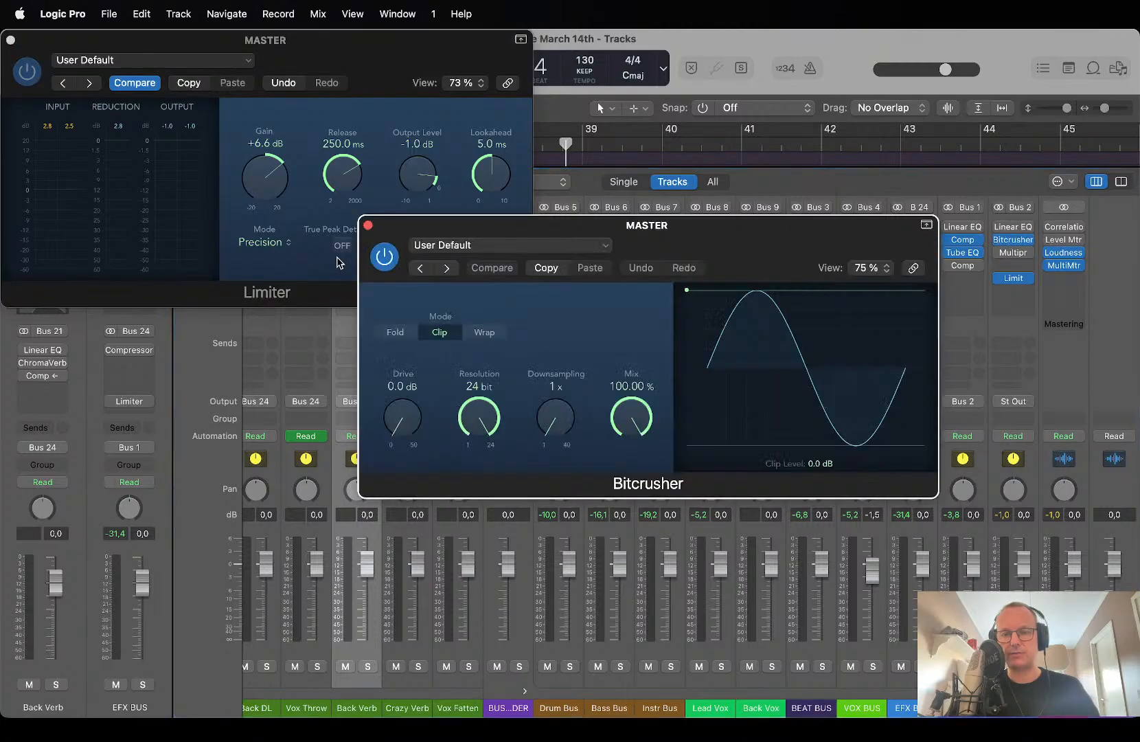
# Set the MASTER Bitcrusher's Drive to 4.5 dB in Clip mode while playing the mix from bar 38.
pyautogui.moveTo(404, 419); pyautogui.dragTo(394, 393)
pyautogui.press('space')
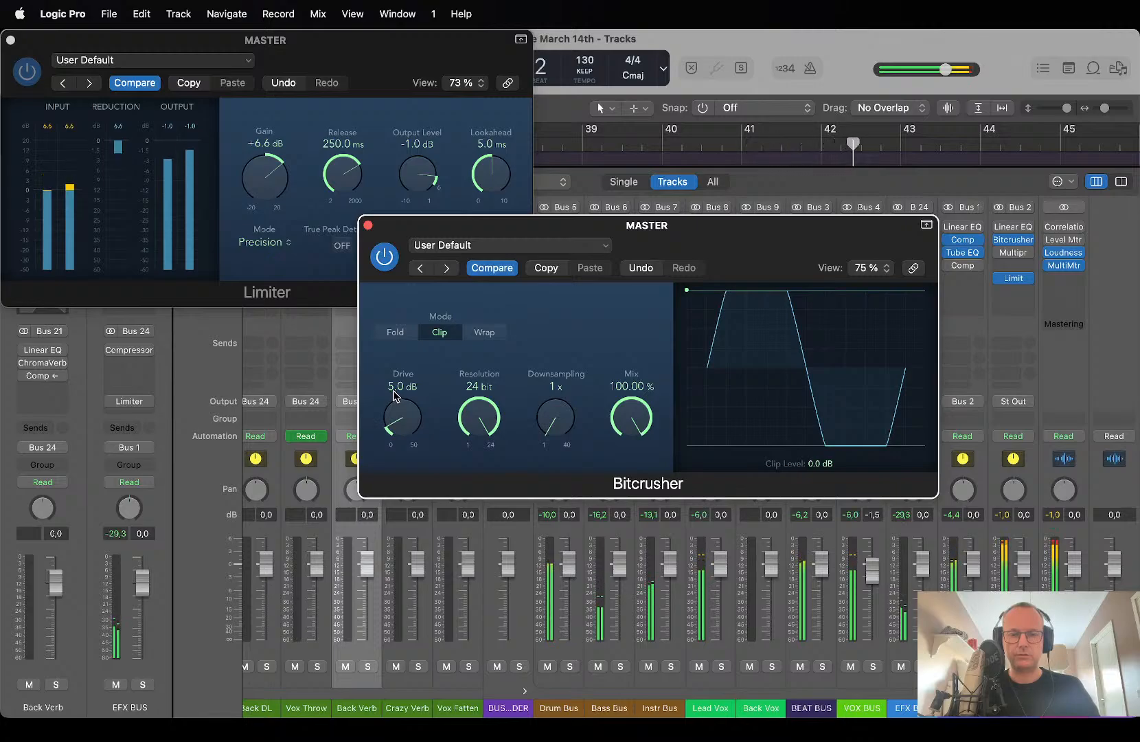
pyautogui.moveTo(394, 395); pyautogui.dragTo(393, 395)
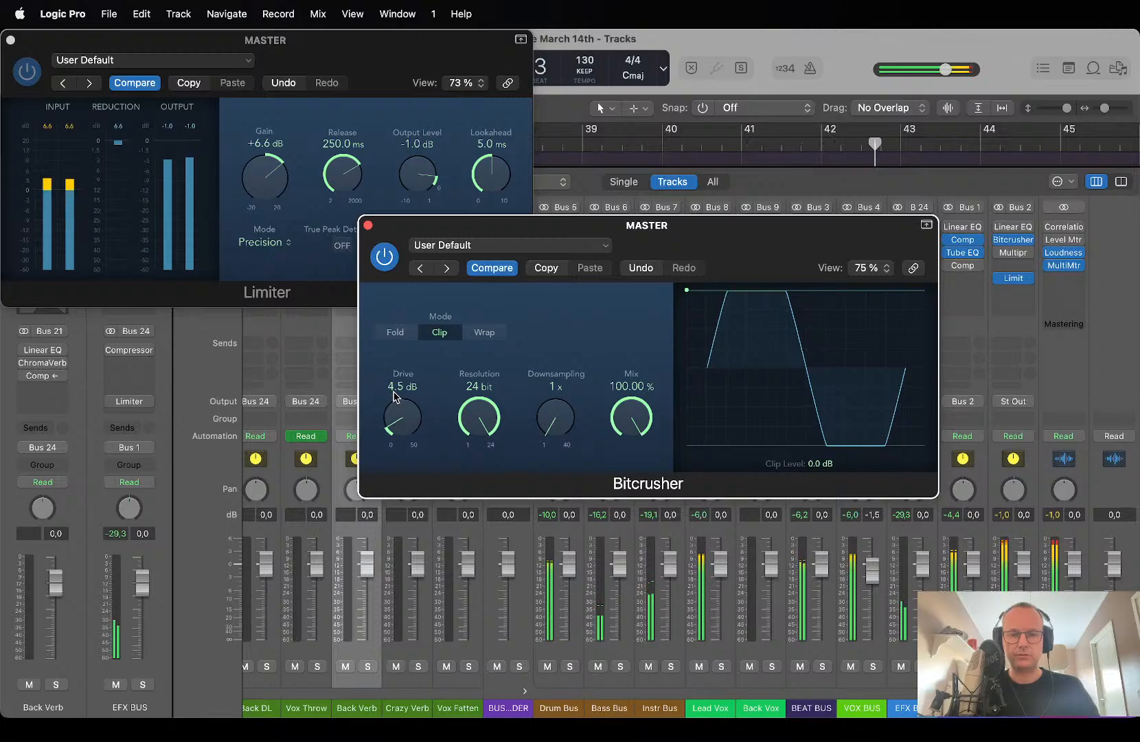
# Check the loudness on Stereo Out's Loudness Meter during playback, and close the meter, Bitcrusher and Limiter windows.
pyautogui.click(1063, 252)
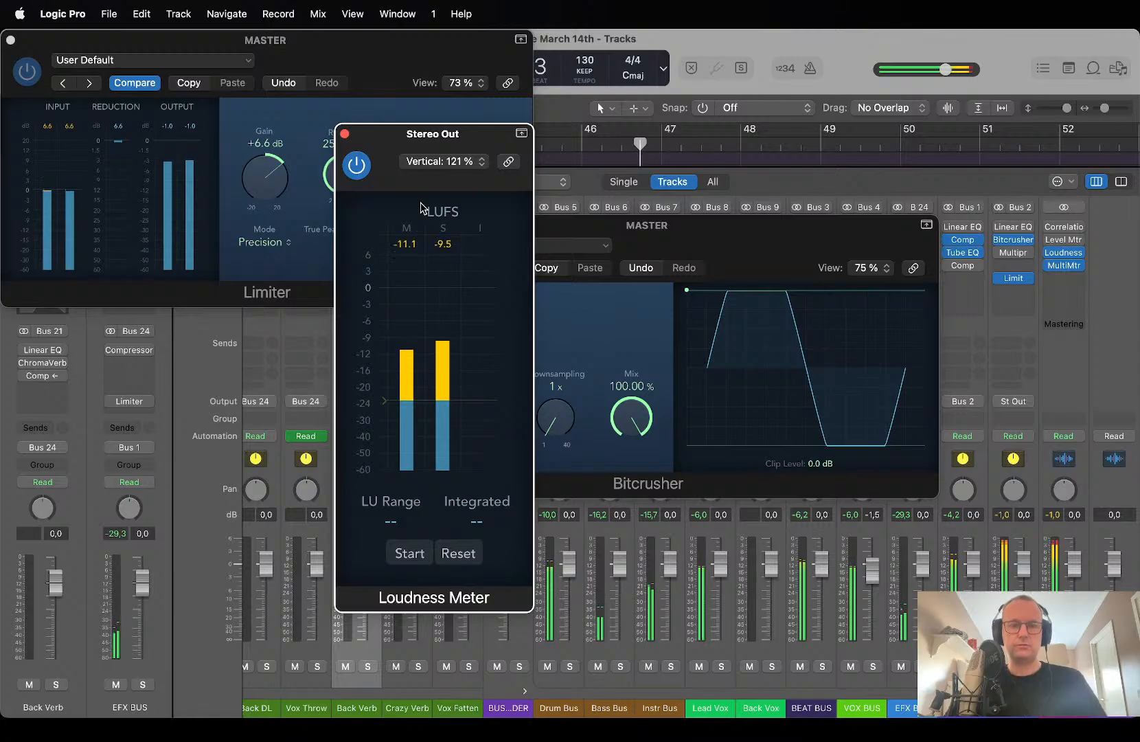
pyautogui.click(344, 134)
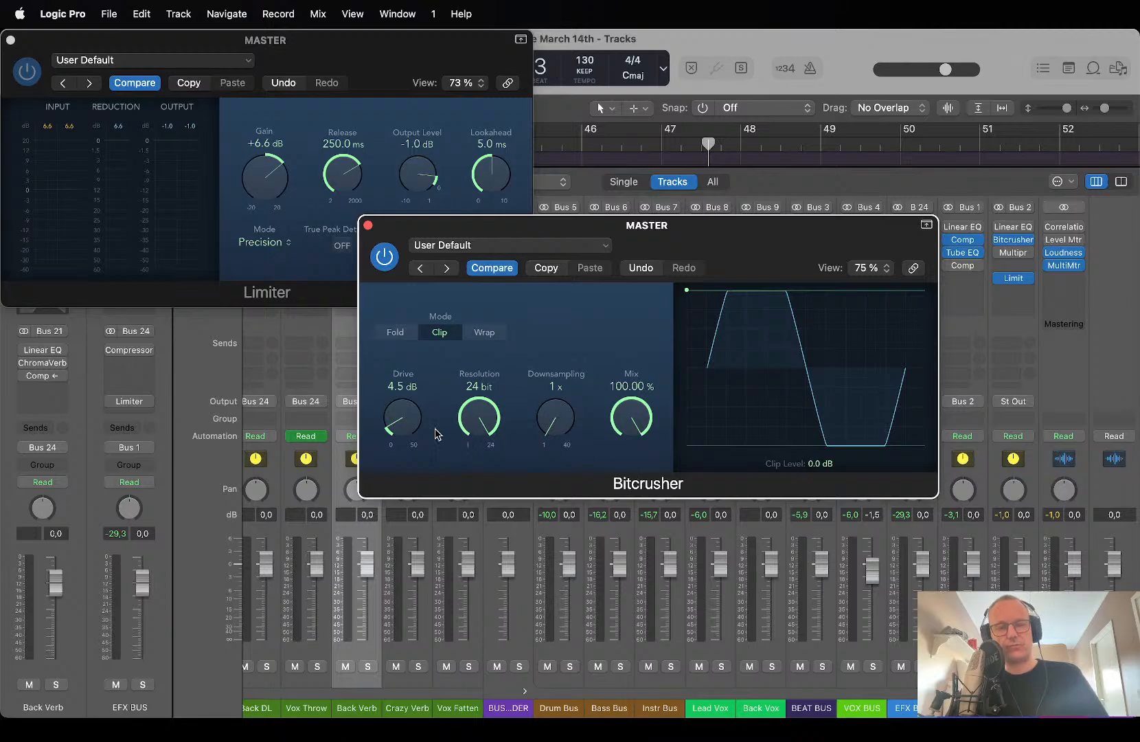
pyautogui.click(368, 226)
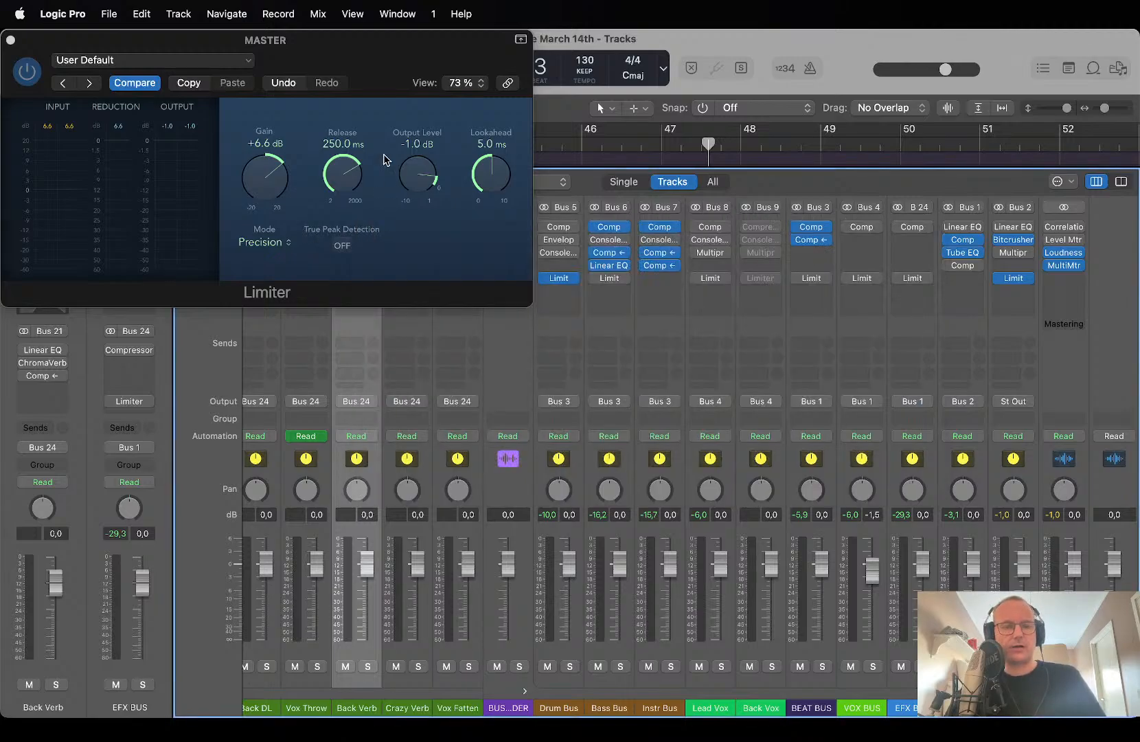
pyautogui.click(11, 41)
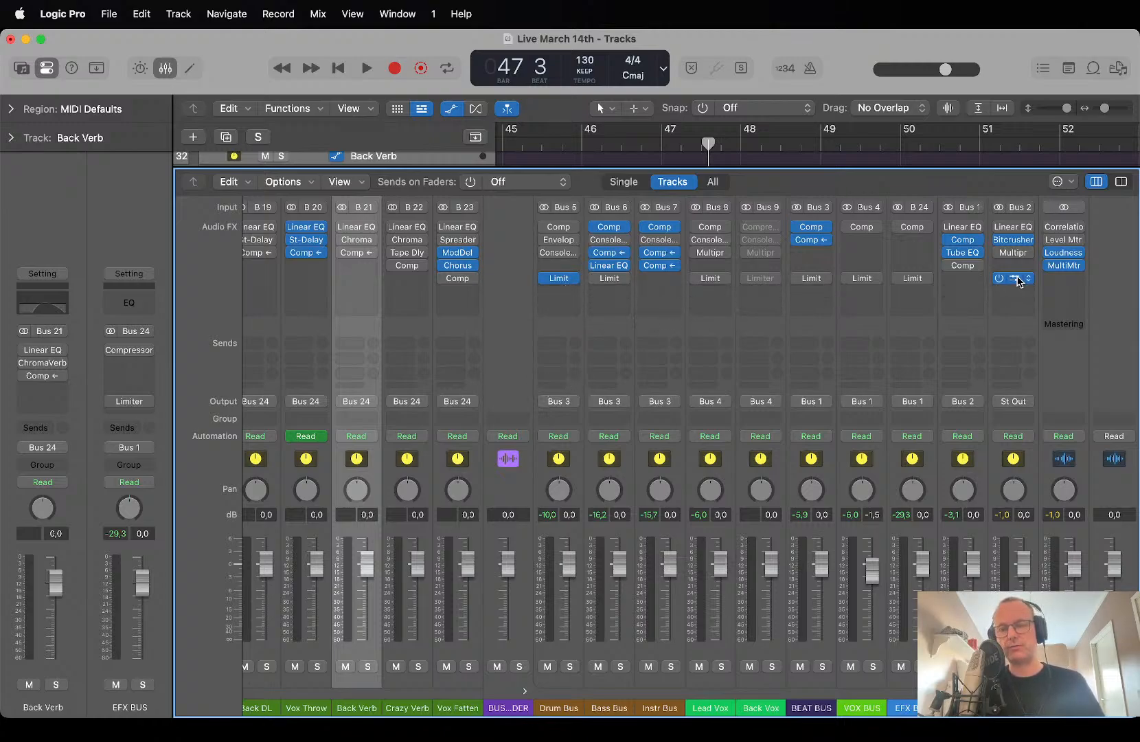
pyautogui.click(973, 254)
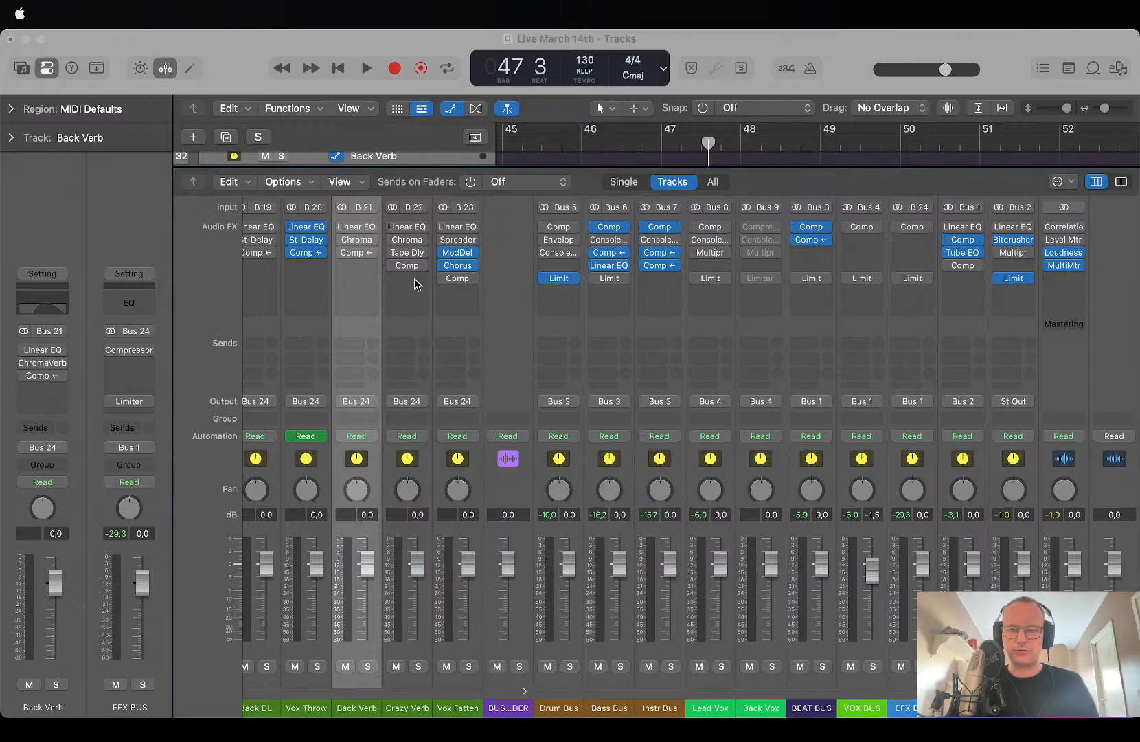